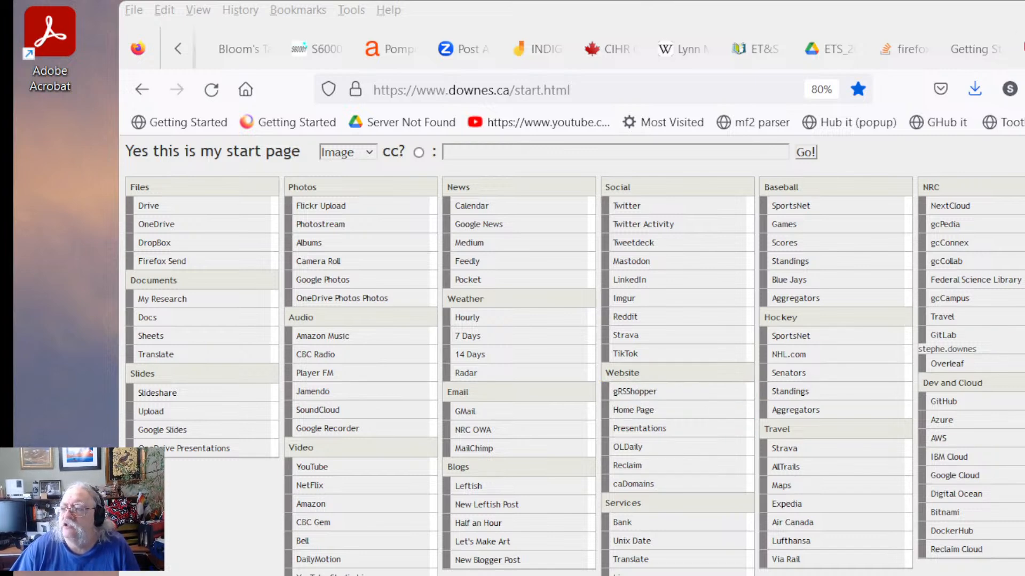
Step: Open the "Protégé - Part 2" live stream from the presenter's YouTube channel
{"action": "left_click", "coordinate": [330, 468]}
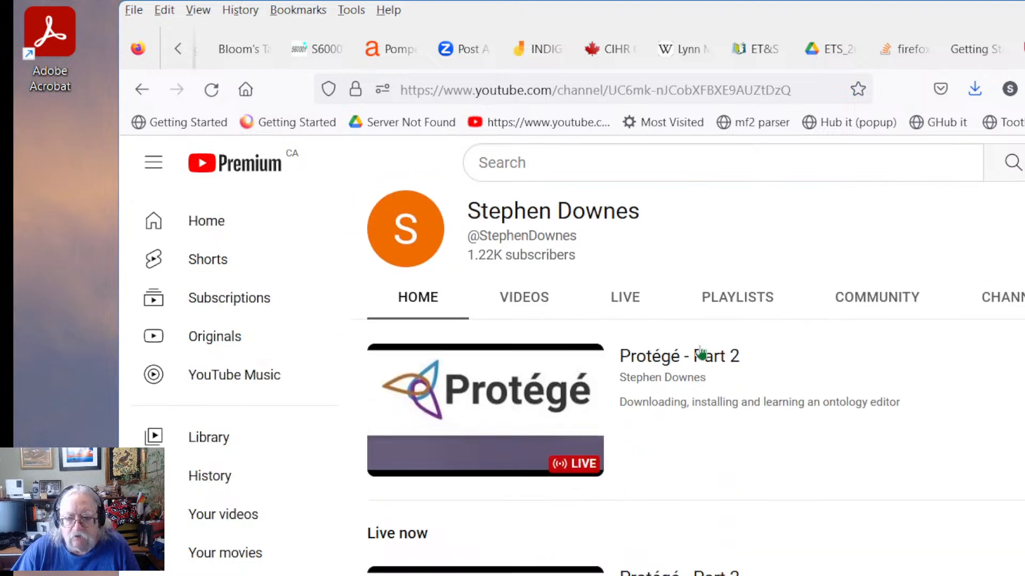
{"action": "scroll", "coordinate": [811, 466], "scroll_direction": "down", "scroll_amount": 5}
{"action": "scroll", "coordinate": [811, 466], "scroll_direction": "up", "scroll_amount": 5}
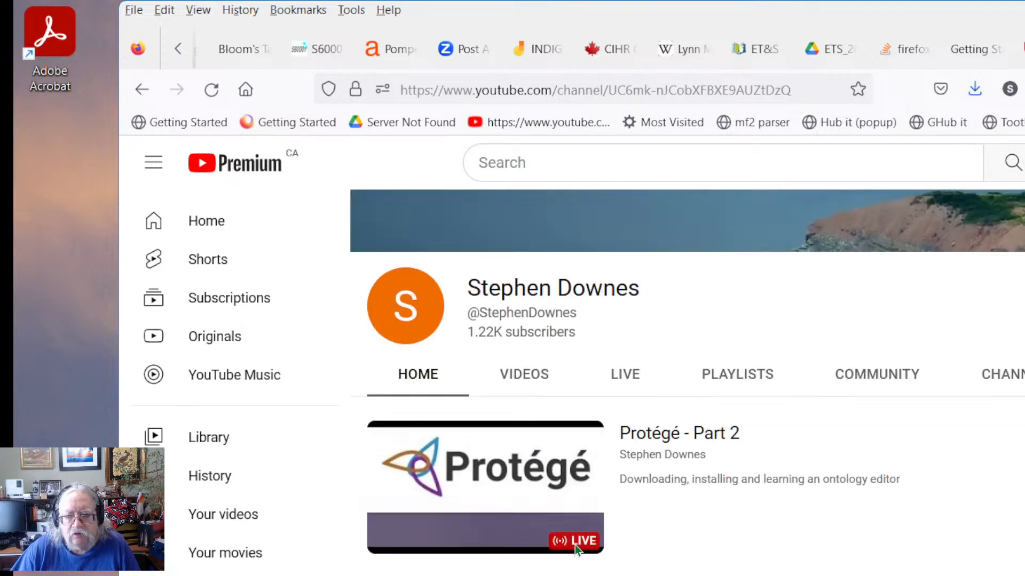
{"action": "left_click", "coordinate": [647, 538]}
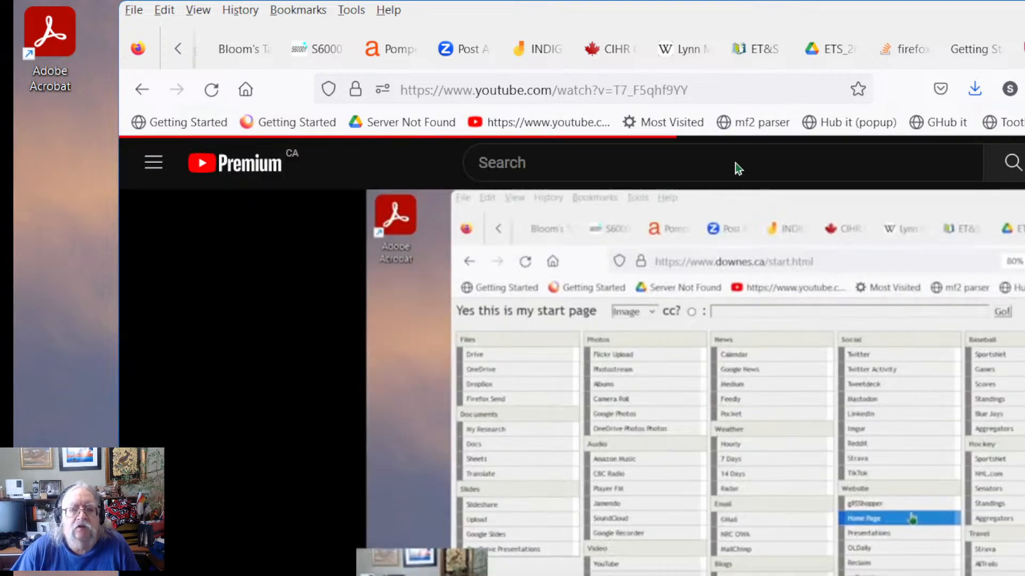
Step: Copy the web address of the live stream and close its browser tab
{"action": "left_click", "coordinate": [577, 94]}
{"action": "right_click", "coordinate": [573, 96]}
{"action": "left_click", "coordinate": [600, 206]}
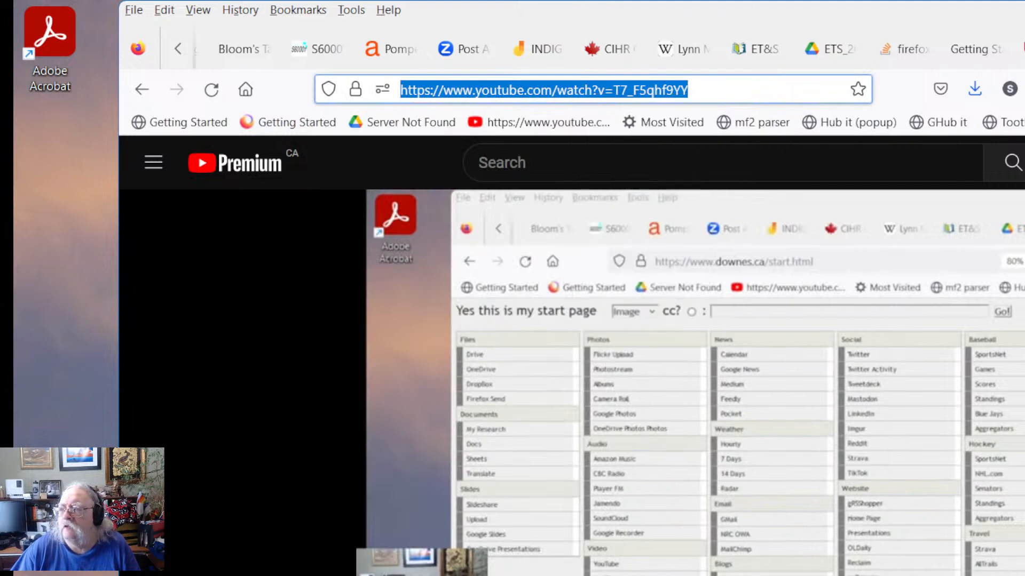
{"action": "key", "text": "ctrl+w"}
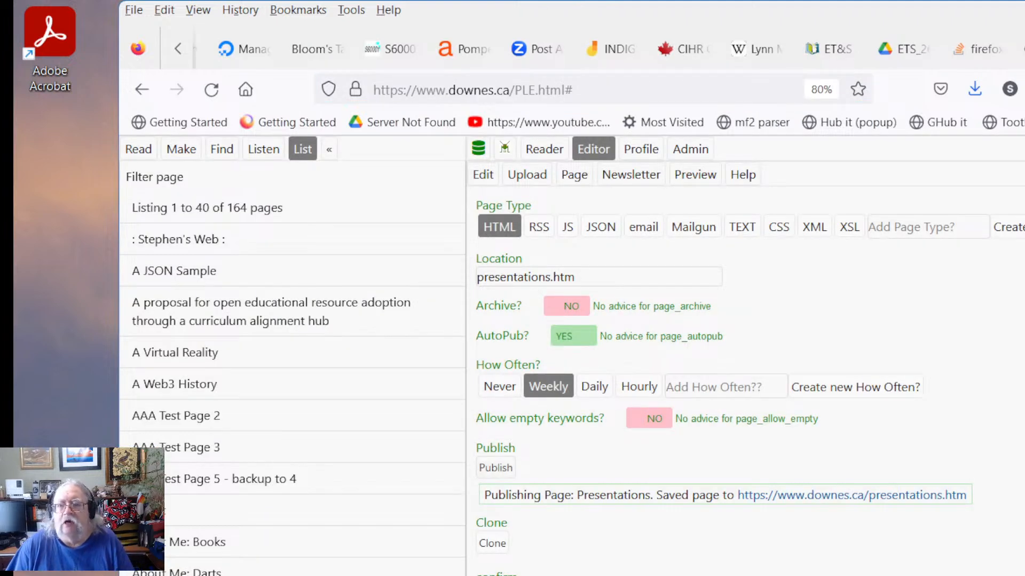
Step: Open the Twitter home timeline in a new browser tab
{"action": "key", "text": "ctrl+t"}
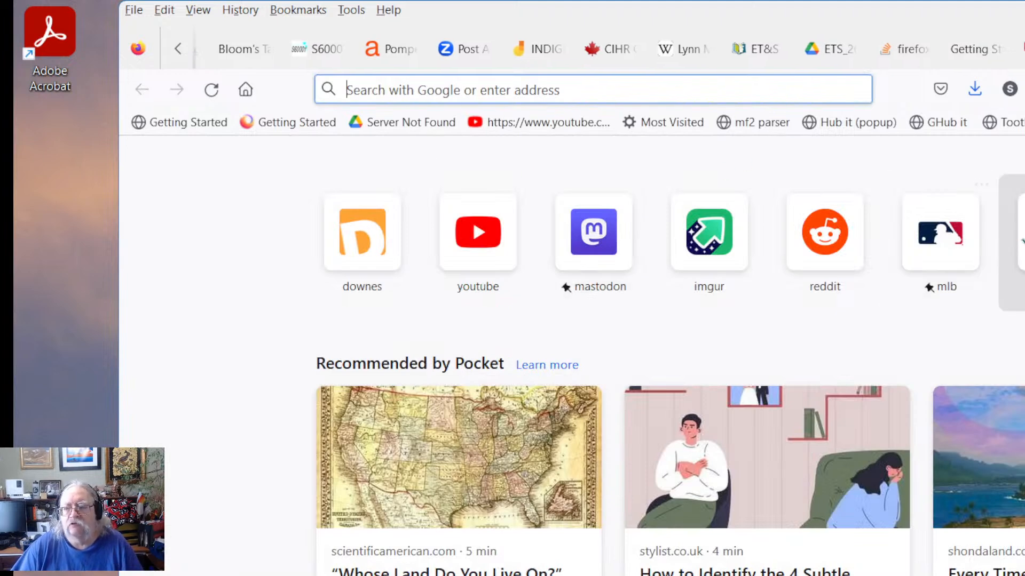
{"action": "left_click", "coordinate": [1018, 240]}
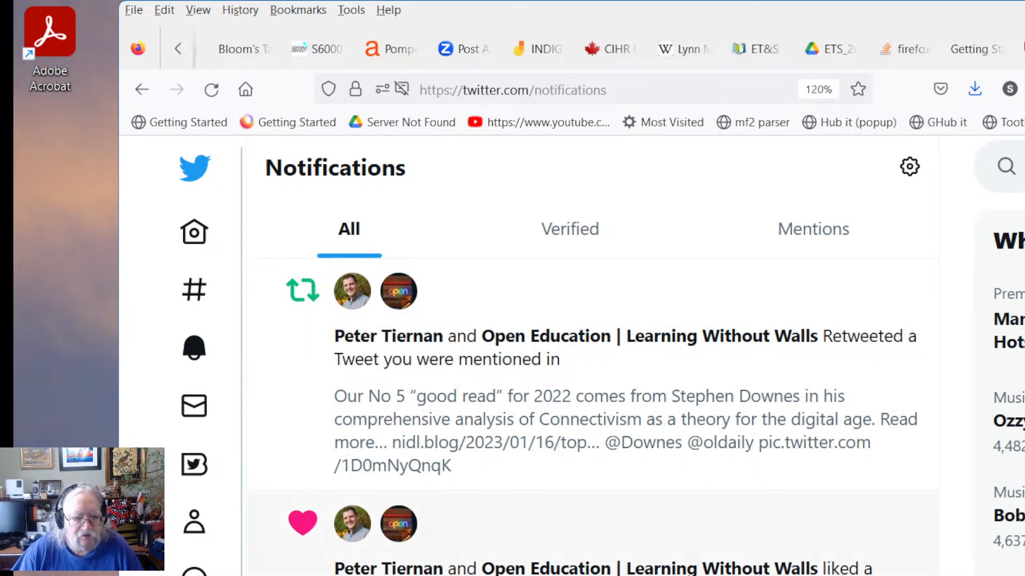
{"action": "left_click", "coordinate": [205, 184]}
Step: Write the tweet text "Back LIVE now - Protoge, Part 2 - Building a Pizza Ontology - "
{"action": "left_click", "coordinate": [457, 286]}
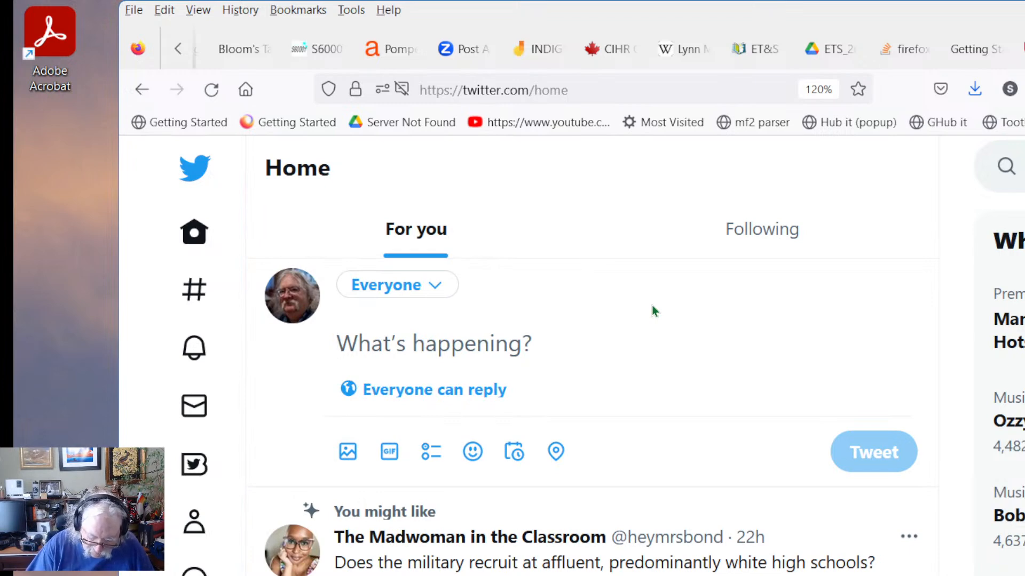
{"action": "type", "text": "Back LI"}
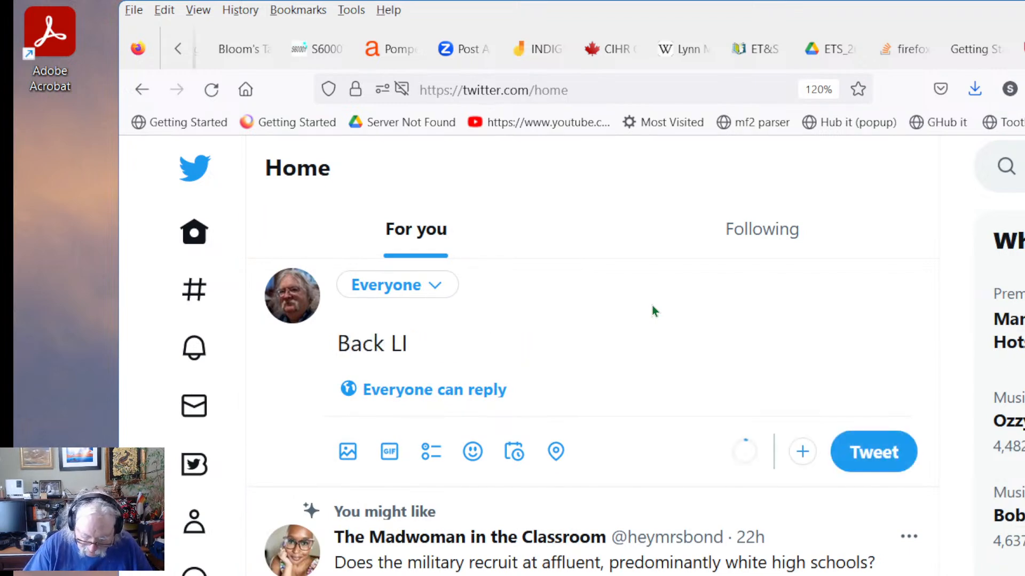
{"action": "type", "text": "VE no"}
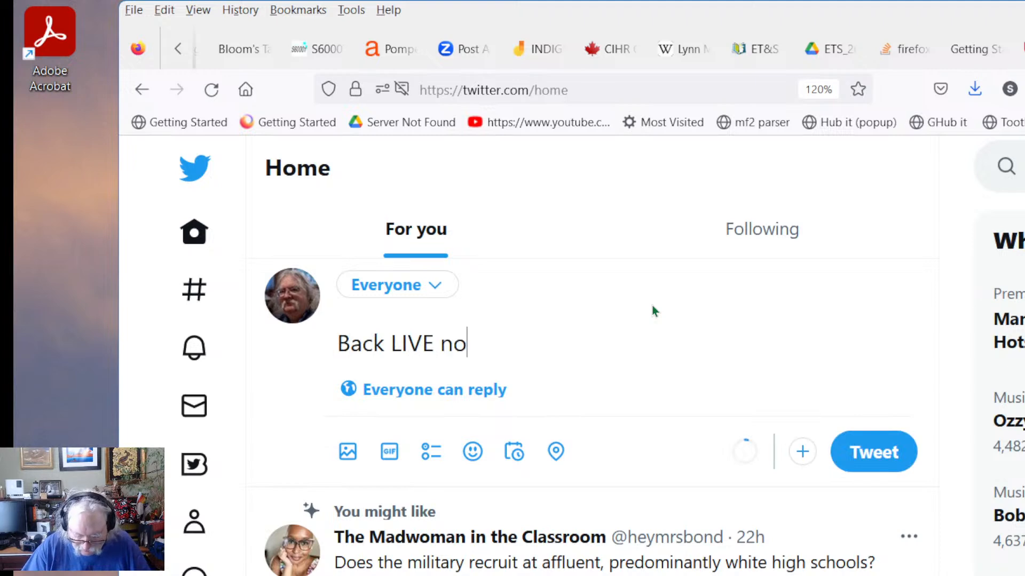
{"action": "type", "text": "w - "}
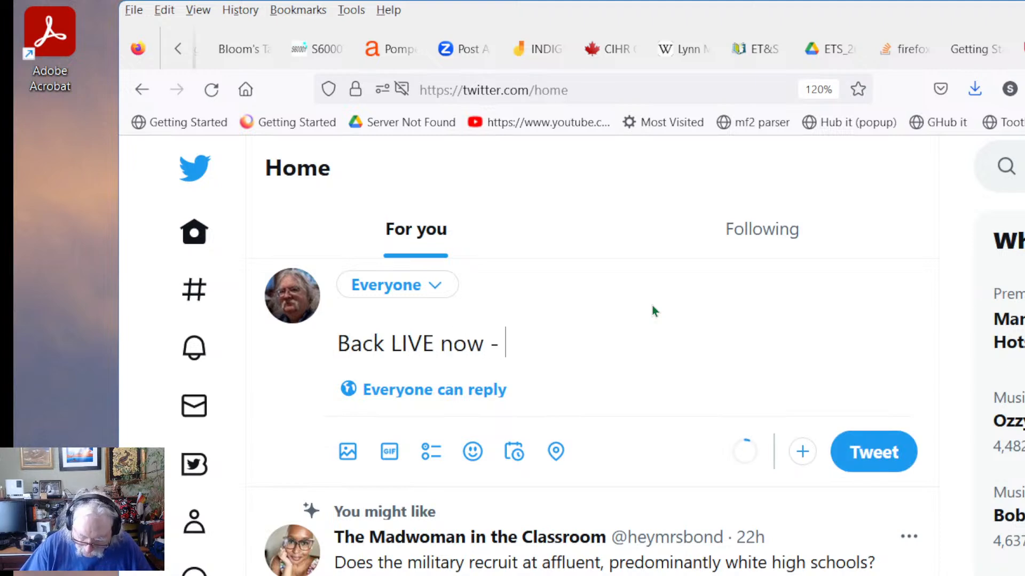
{"action": "type", "text": "Protoge"}
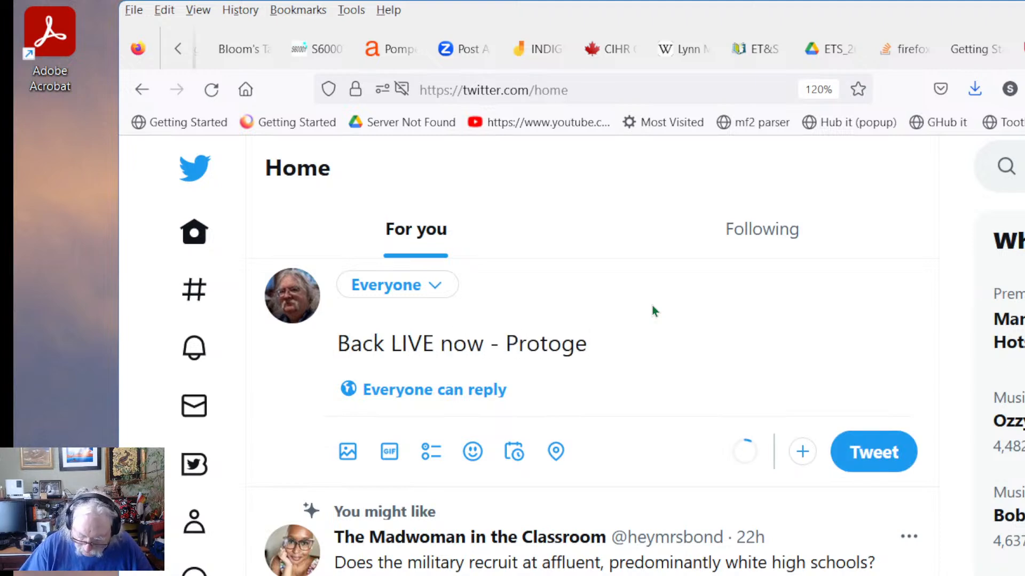
{"action": "type", "text": ", Part 2 -"}
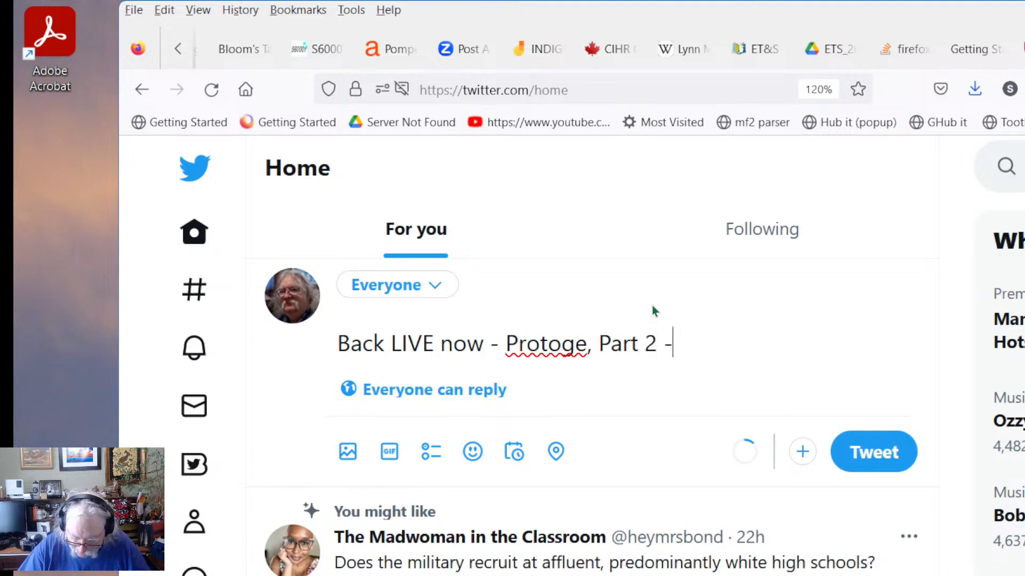
{"action": "type", "text": " Building"}
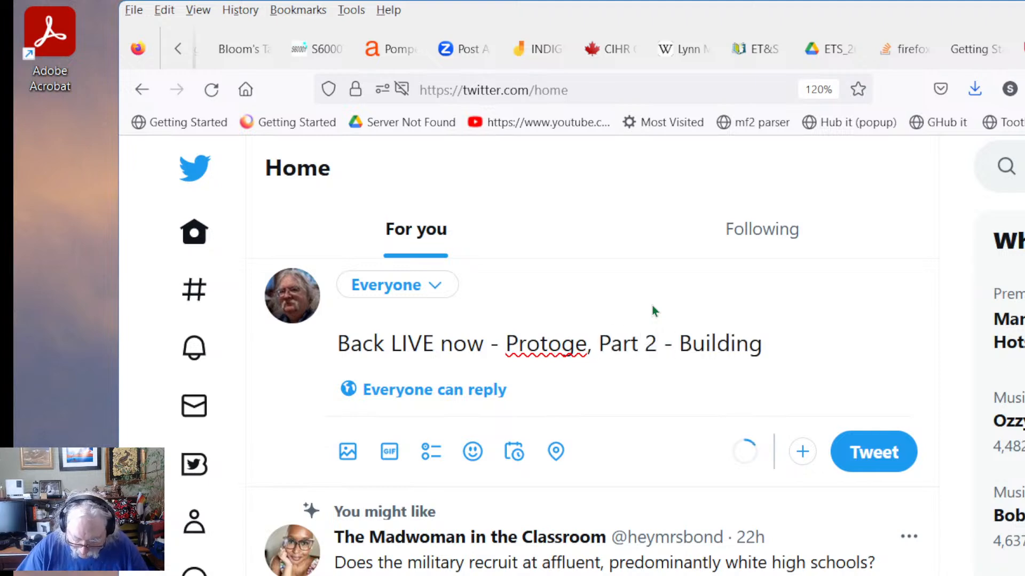
{"action": "type", "text": " a Pizza On"}
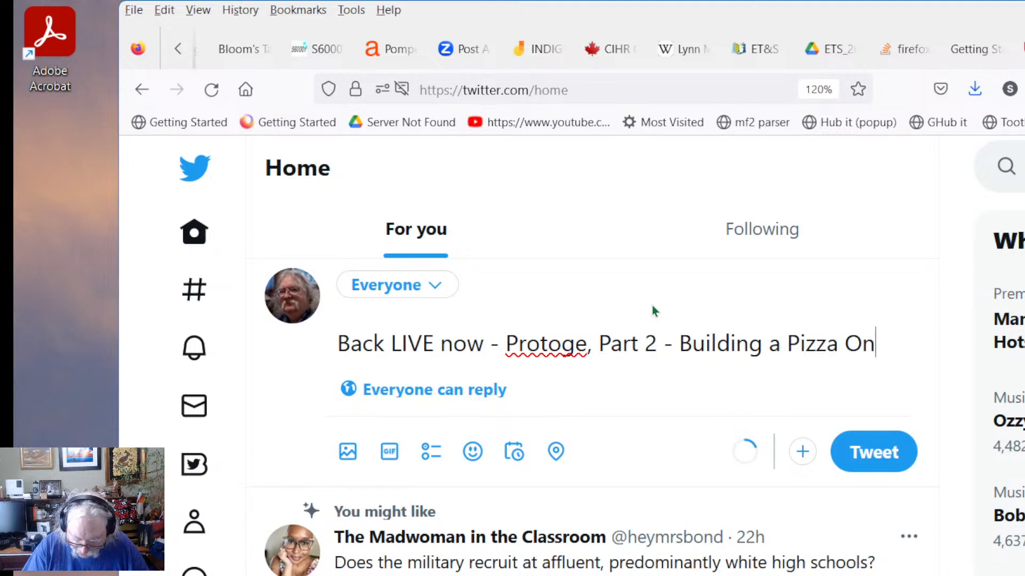
{"action": "type", "text": "tology -"}
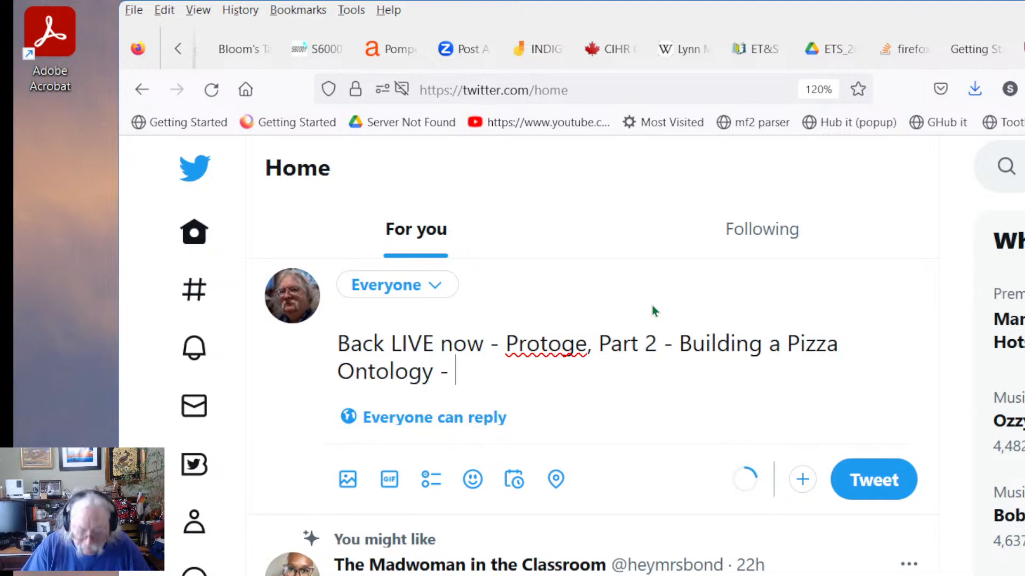
Step: Add the copied stream link and a closing remark of the author's first name plus "Follows Instructions :)", and copy the whole tweet text
{"action": "key", "text": "ctrl+v"}
{"action": "type", "text": "Ste"}
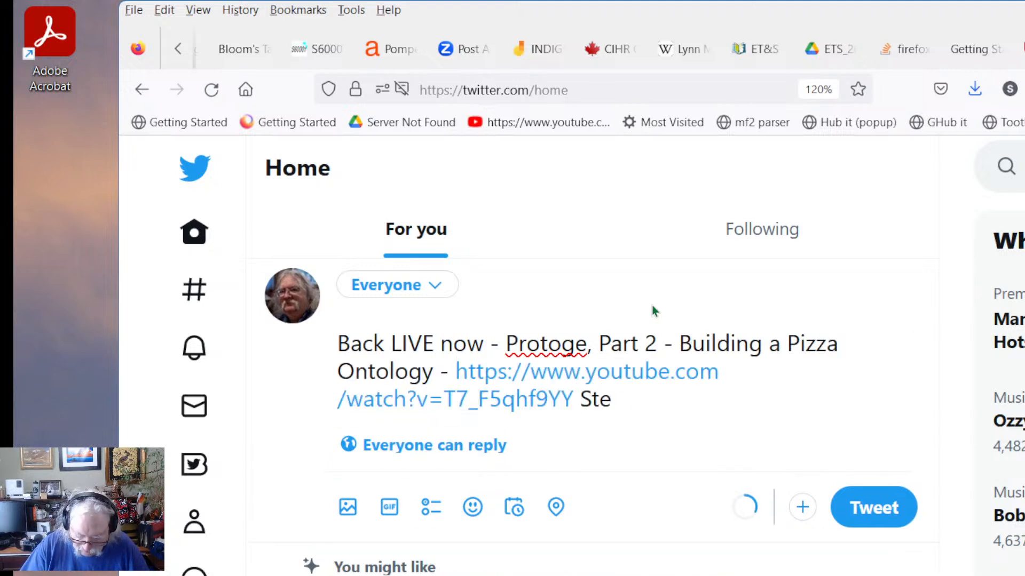
{"action": "type", "text": "phen Follows"}
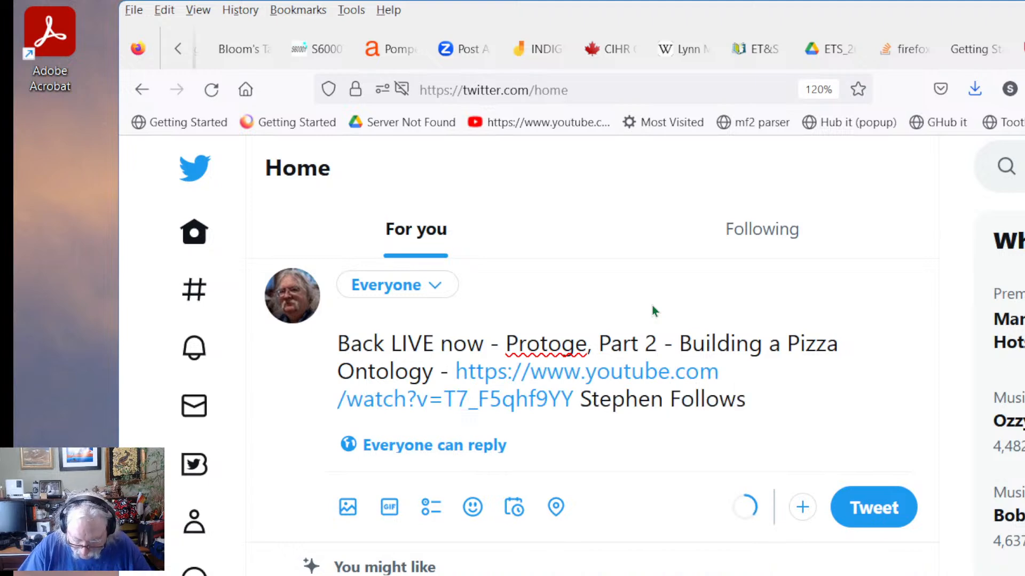
{"action": "type", "text": " Instruction"}
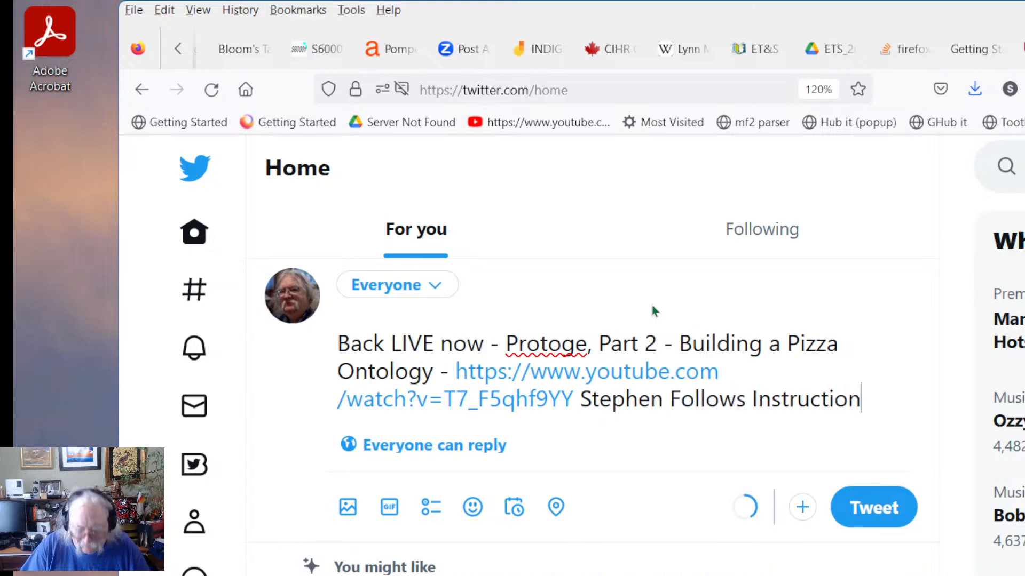
{"action": "type", "text": "s :)"}
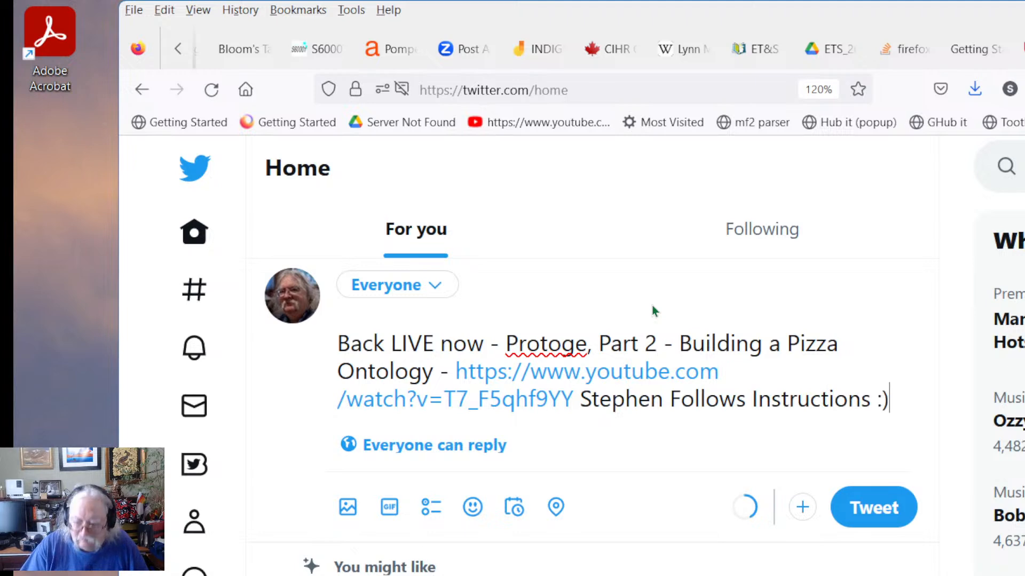
{"action": "key", "text": "ctrl+a"}
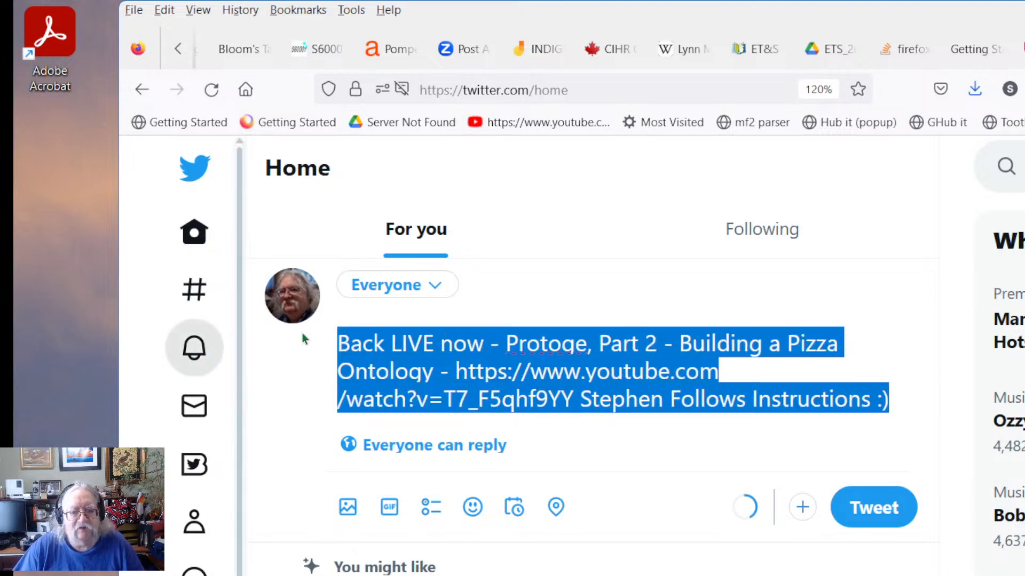
Step: Check which Twitter account is active and publish the tweet
{"action": "scroll", "coordinate": [560, 340], "scroll_direction": "down", "scroll_amount": 5}
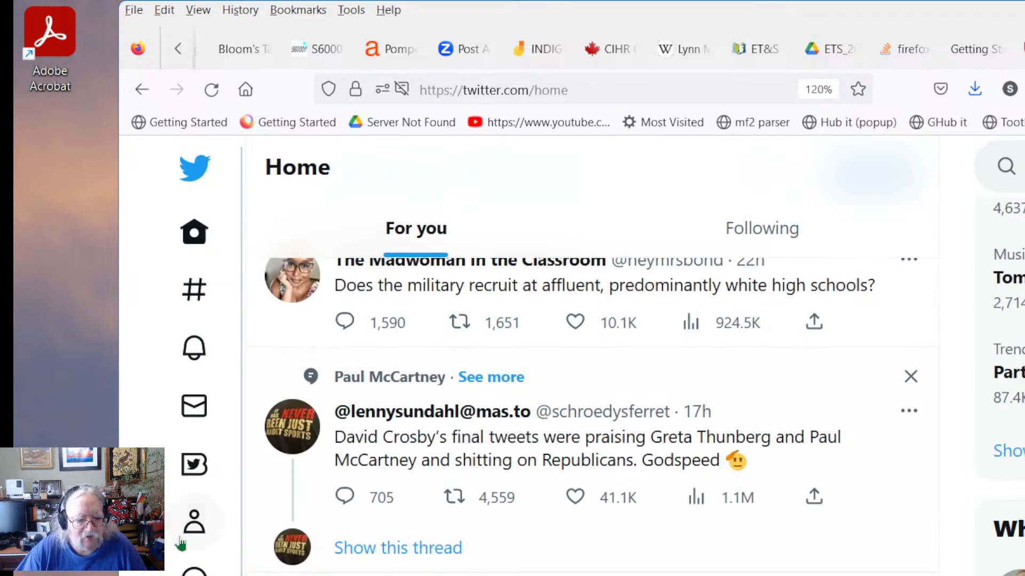
{"action": "left_click", "coordinate": [194, 575]}
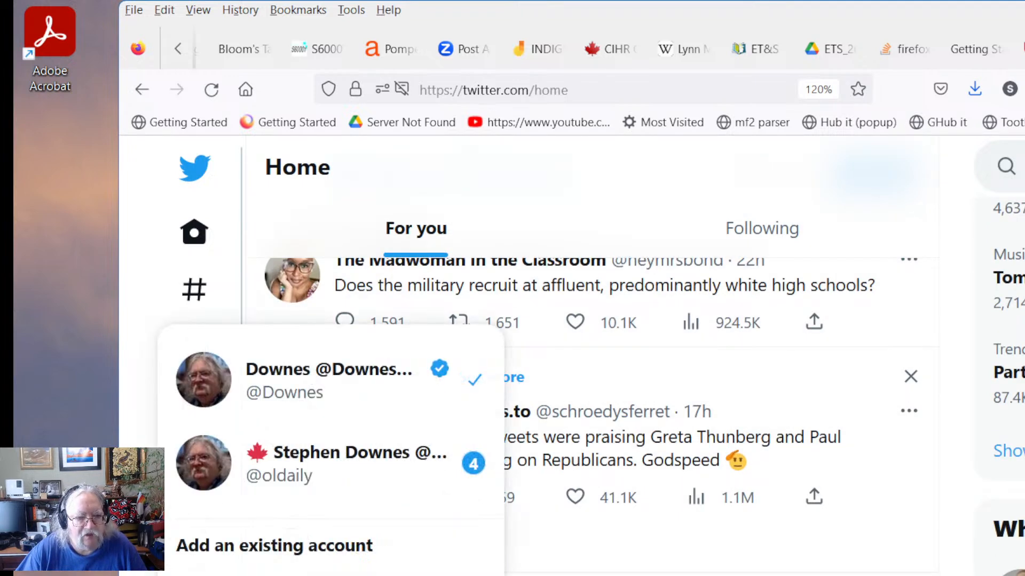
{"action": "left_click", "coordinate": [156, 275]}
{"action": "scroll", "coordinate": [822, 416], "scroll_direction": "up", "scroll_amount": 5}
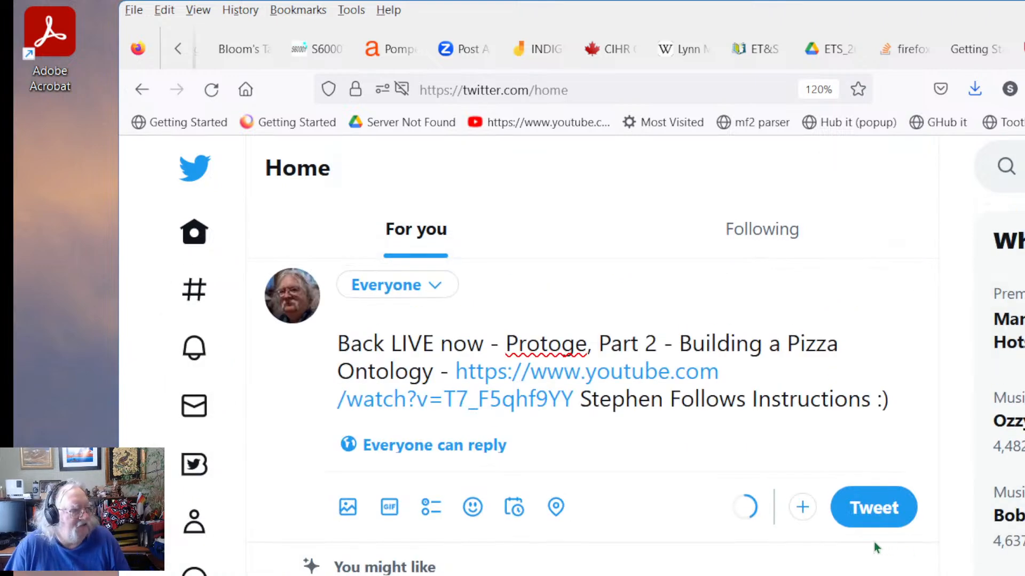
{"action": "left_click", "coordinate": [872, 507]}
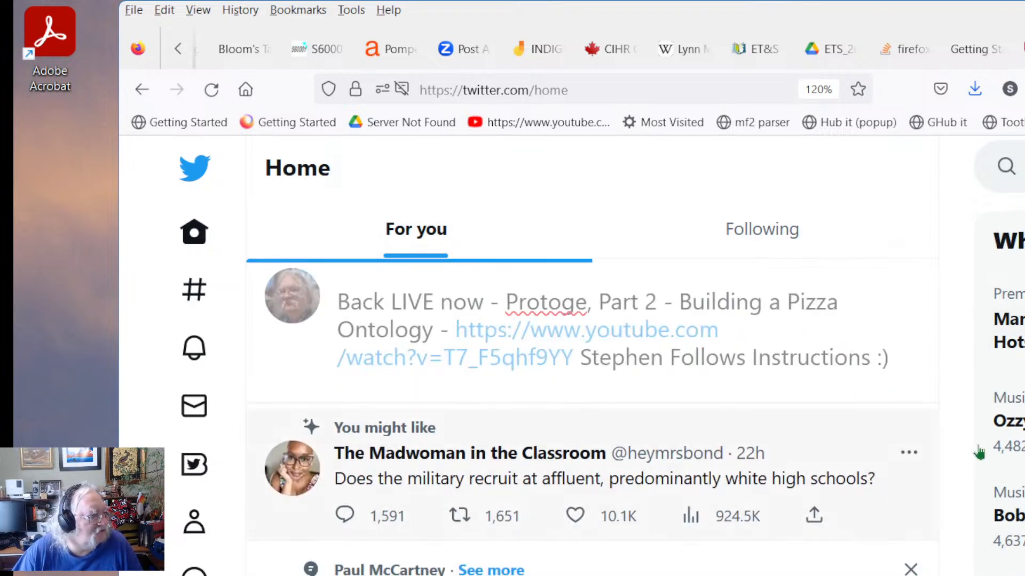
Step: Switch to Mastodon and publish the copied announcement text as a new post
{"action": "left_click", "coordinate": [245, 91]}
{"action": "left_click", "coordinate": [652, 261]}
{"action": "left_click", "coordinate": [246, 361]}
{"action": "key", "text": "ctrl+v"}
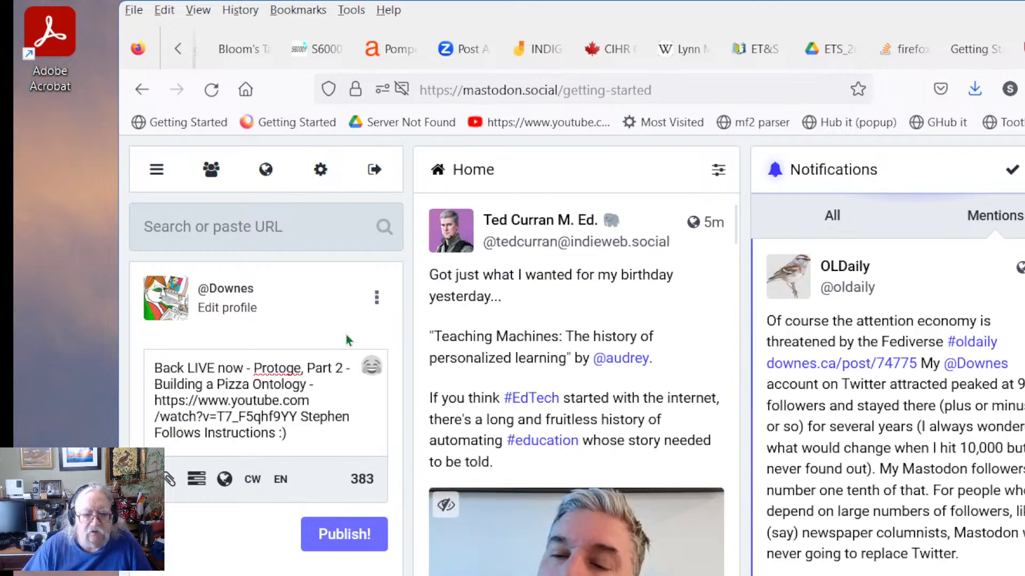
{"action": "left_click", "coordinate": [348, 535]}
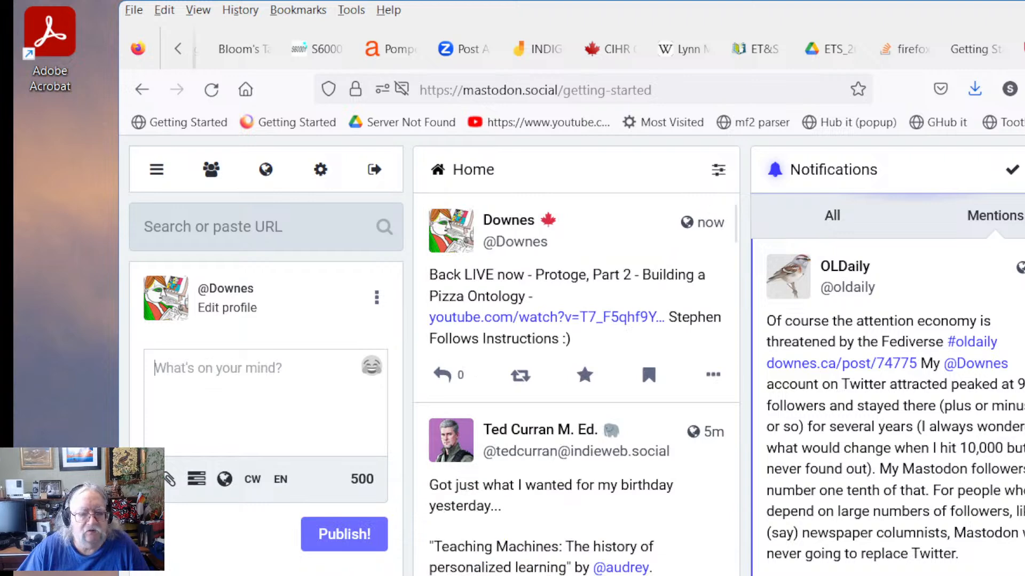
Step: Close the Mastodon, page editor, server boosts diagram and Pocket tabs to return to the Protégé getting-started guide
{"action": "key", "text": "ctrl+w"}
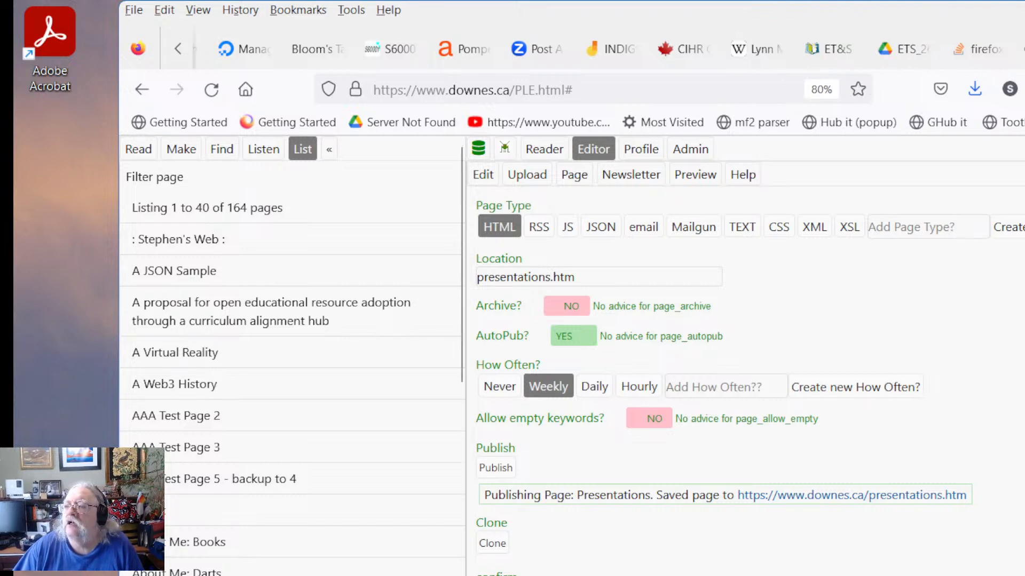
{"action": "key", "text": "ctrl+w"}
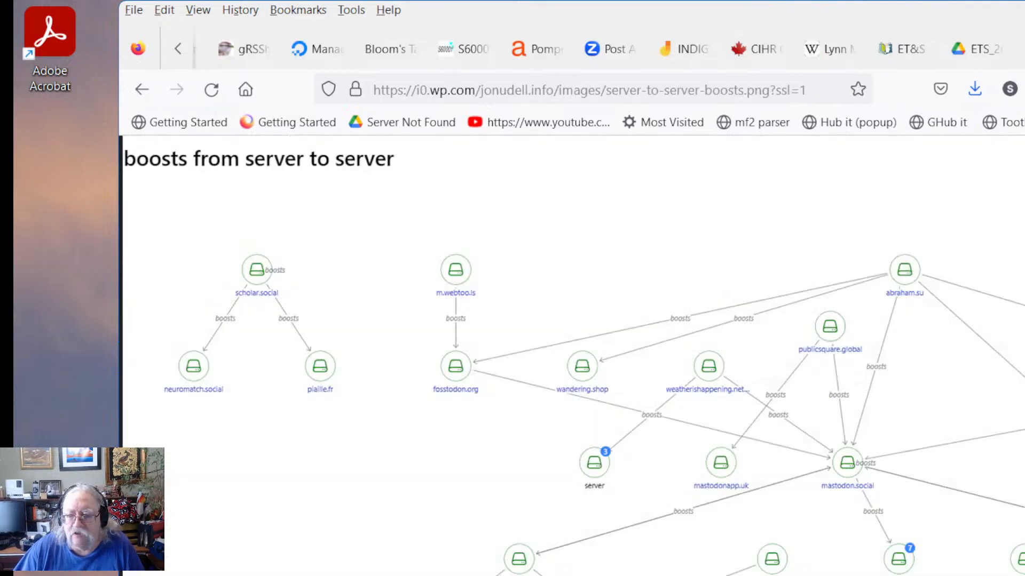
{"action": "key", "text": "ctrl+w"}
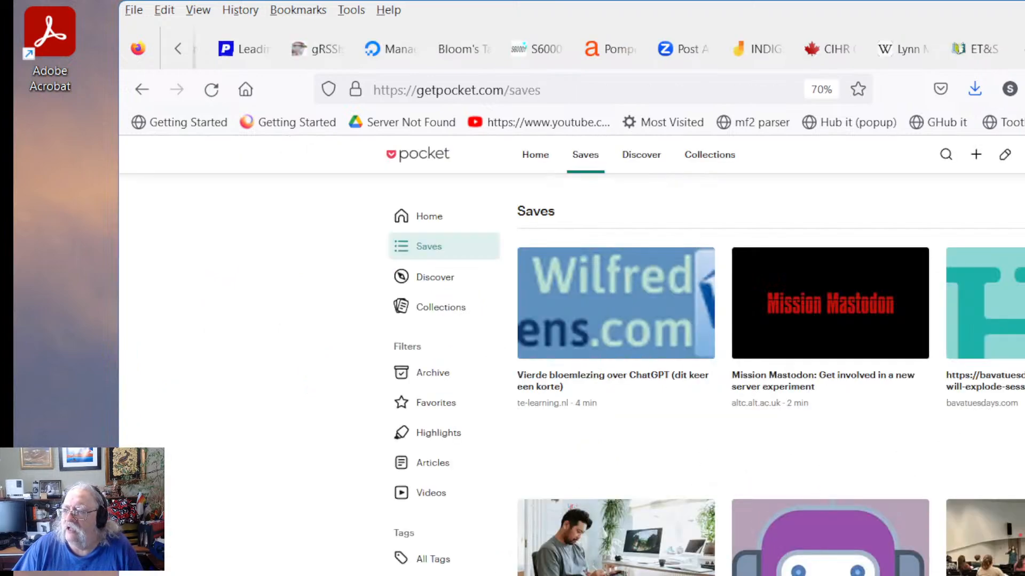
{"action": "key", "text": "ctrl+w"}
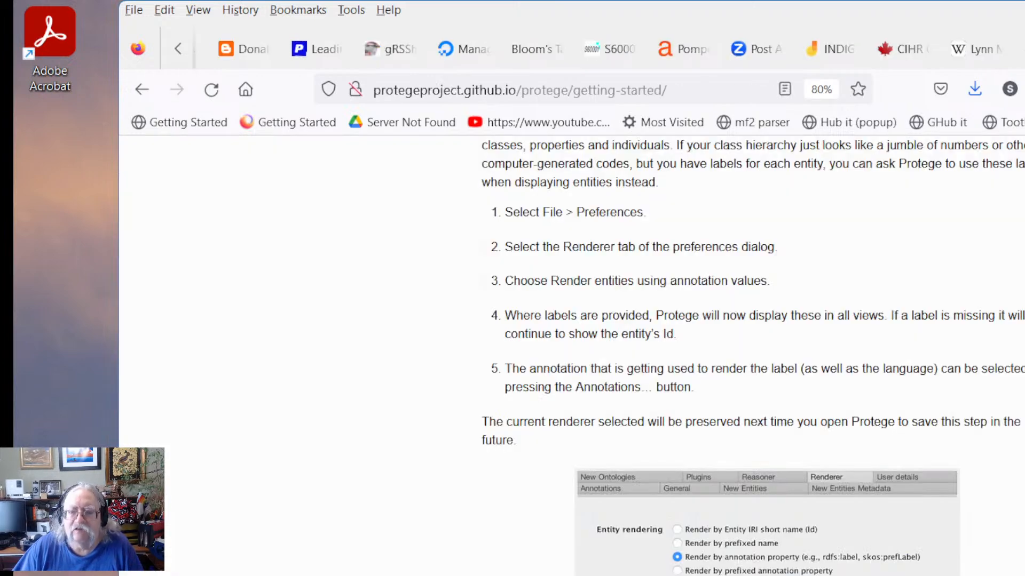
Step: Look through the Protégé getting-started guide and bring up the "Pizzas in 10 Minutes" wiki page
{"action": "scroll", "coordinate": [790, 531], "scroll_direction": "down", "scroll_amount": 3}
{"action": "scroll", "coordinate": [697, 555], "scroll_direction": "up", "scroll_amount": 5}
{"action": "scroll", "coordinate": [695, 547], "scroll_direction": "down", "scroll_amount": 5}
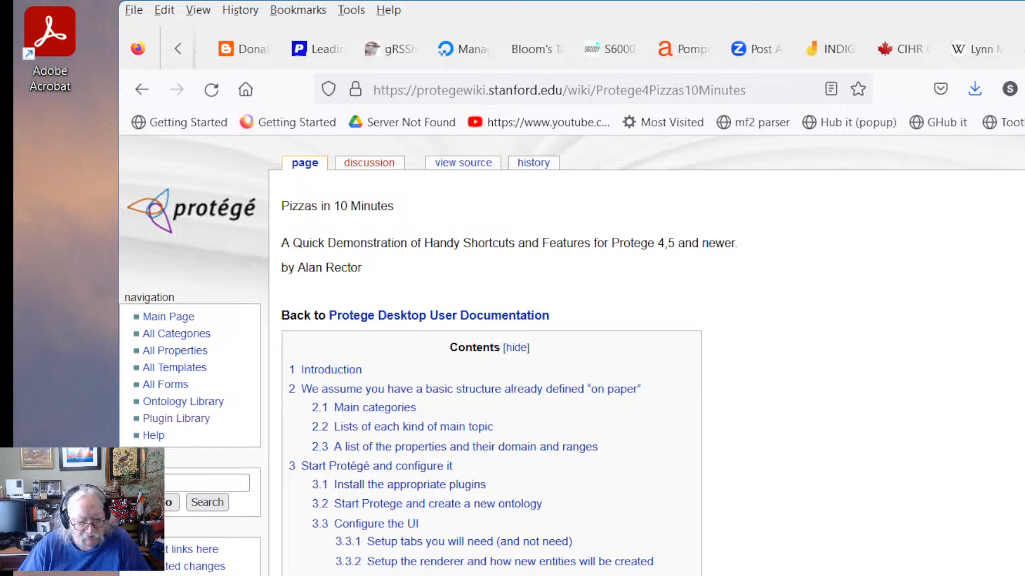
Step: Launch the Protege desktop application from the pinned apps
{"action": "key", "text": "super"}
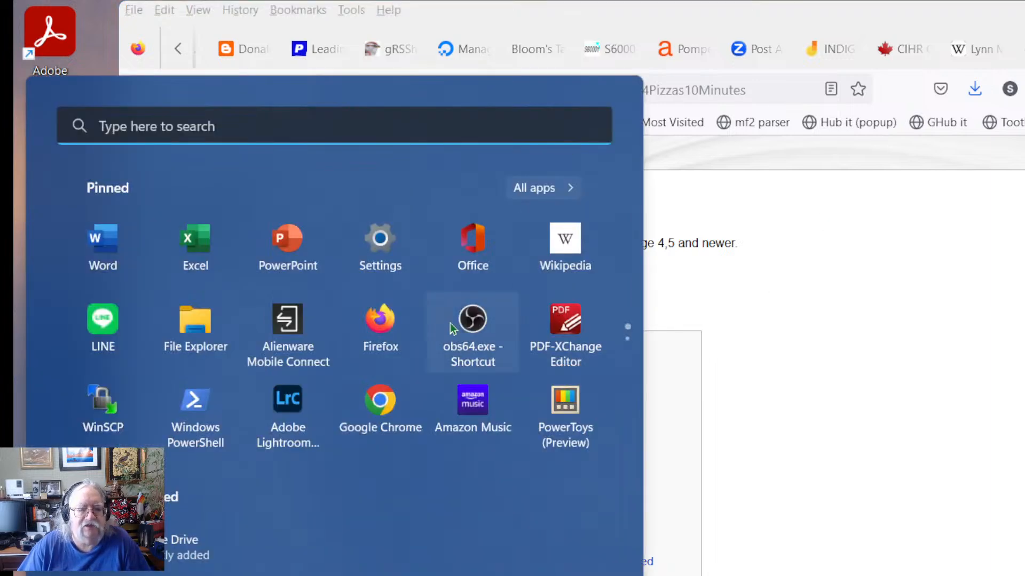
{"action": "scroll", "coordinate": [430, 321], "scroll_direction": "down", "scroll_amount": 1}
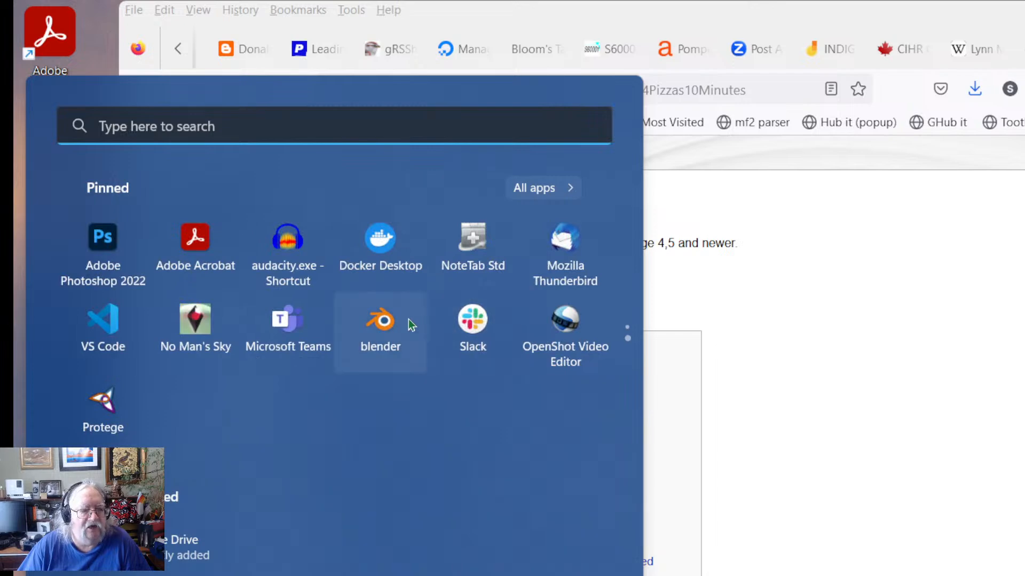
{"action": "left_click", "coordinate": [102, 408]}
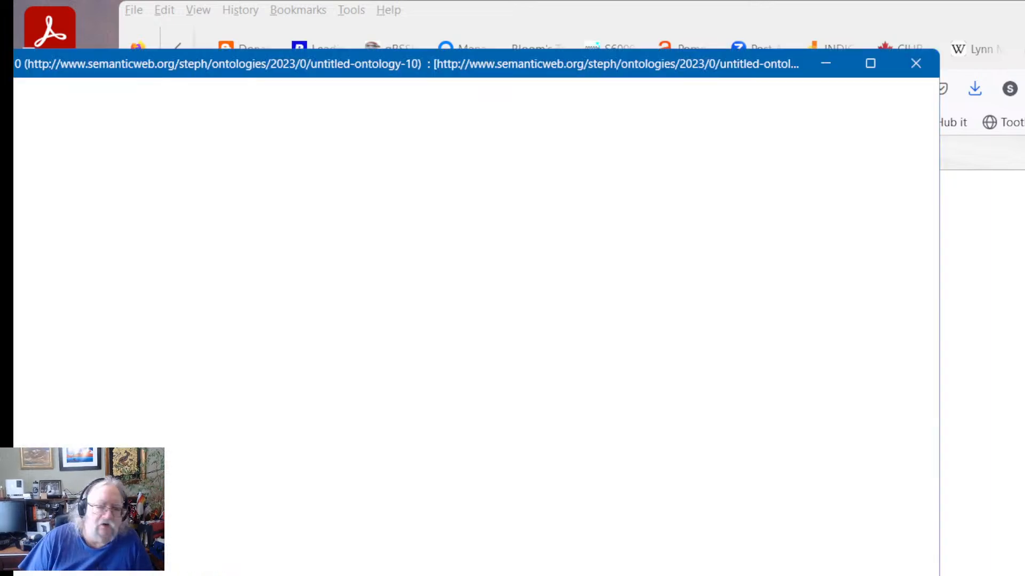
Step: Dismiss the automatic update list without installing any plugins, and reposition the Protégé window so all of it is in view
{"action": "left_click_drag", "start_coordinate": [688, 71], "coordinate": [952, 83]}
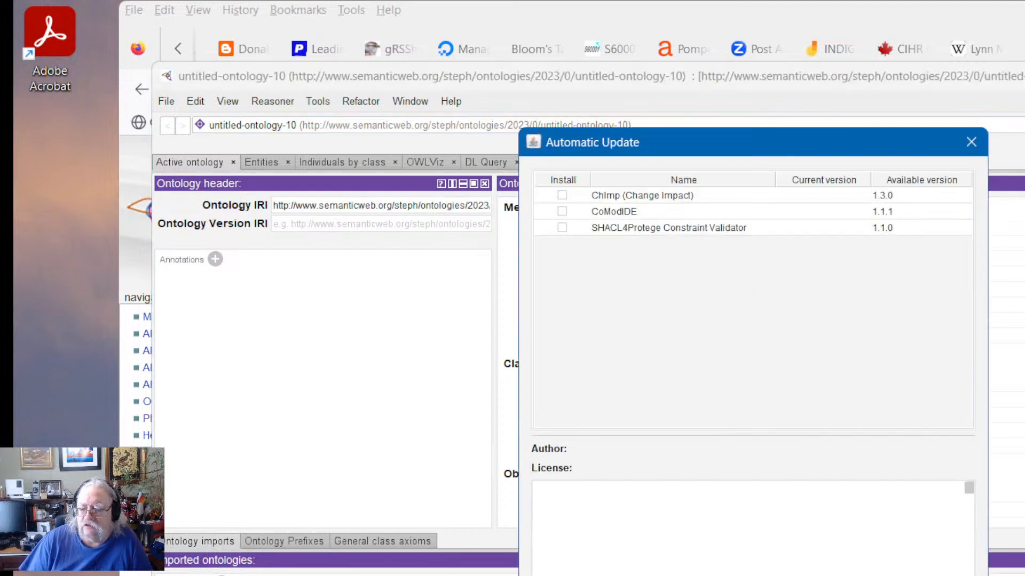
{"action": "left_click", "coordinate": [981, 142]}
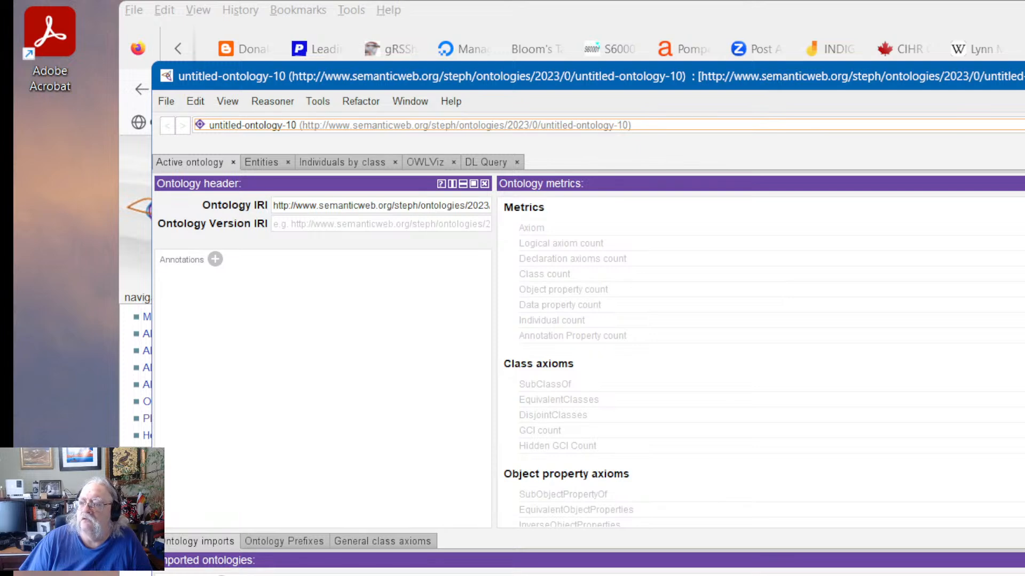
{"action": "left_click_drag", "start_coordinate": [1024, 62], "coordinate": [1023, 175]}
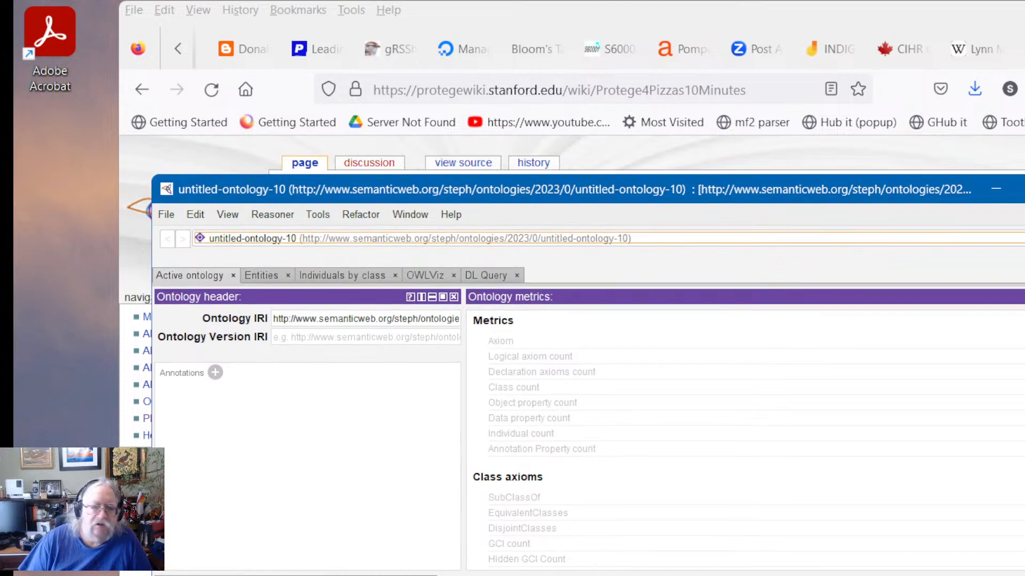
{"action": "left_click_drag", "start_coordinate": [930, 200], "coordinate": [1017, 103]}
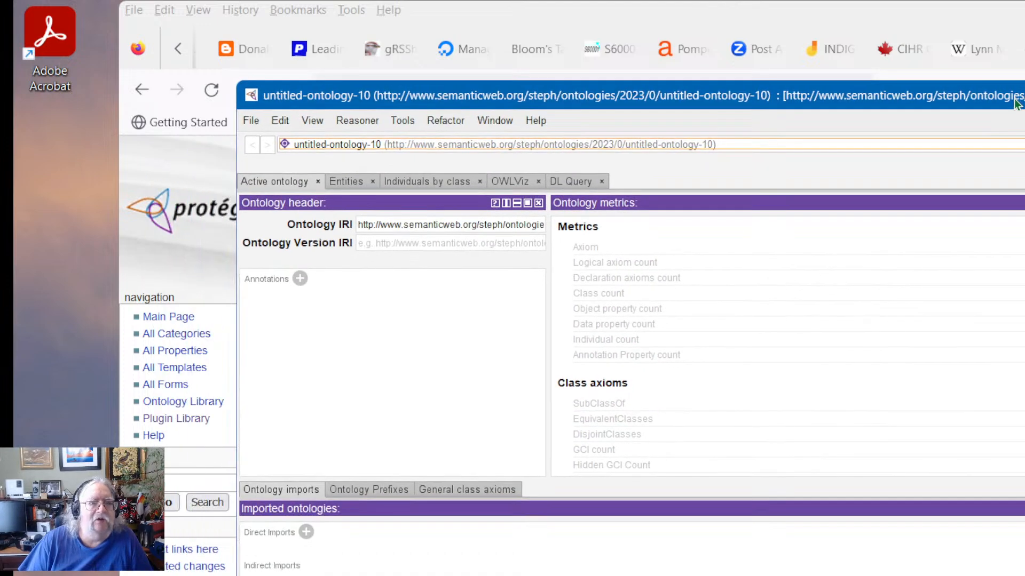
{"action": "left_click_drag", "start_coordinate": [486, 96], "coordinate": [314, 66]}
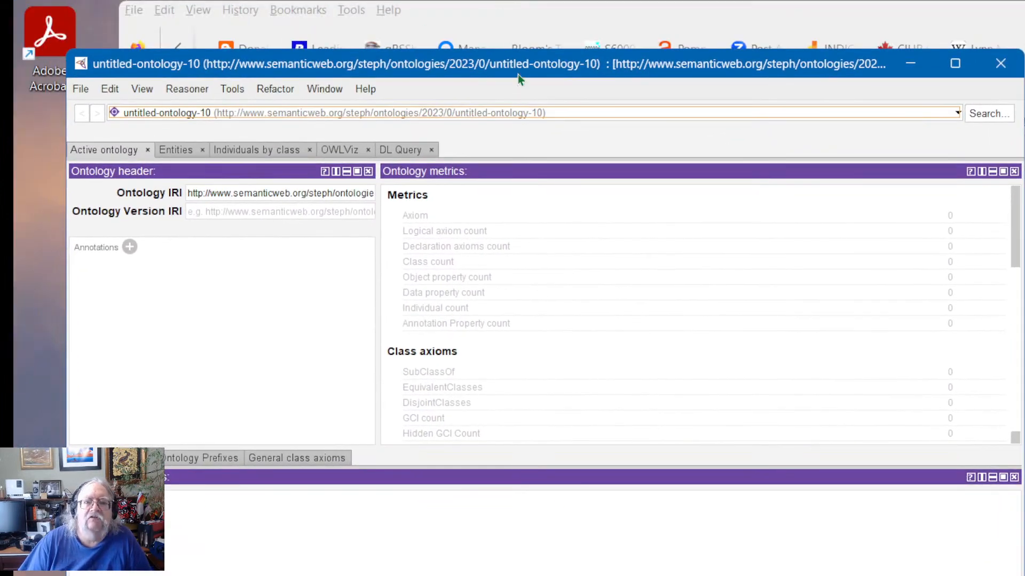
{"action": "left_click_drag", "start_coordinate": [518, 64], "coordinate": [483, 32]}
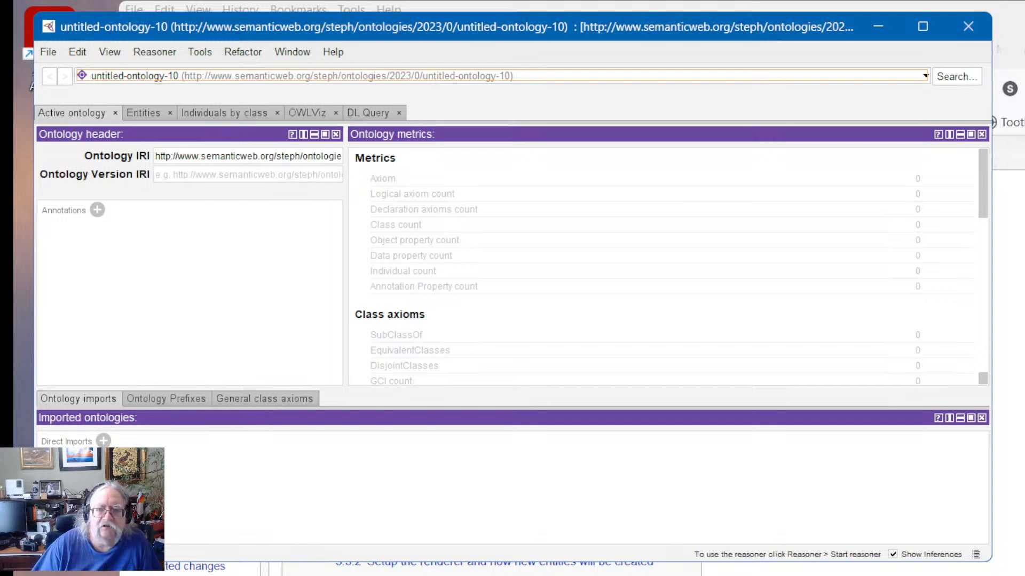
Step: Check the Protégé version and installed plugins, close that information, and return to the contents list of the "Pizzas in 10 Minutes" wiki page
{"action": "left_click", "coordinate": [335, 52]}
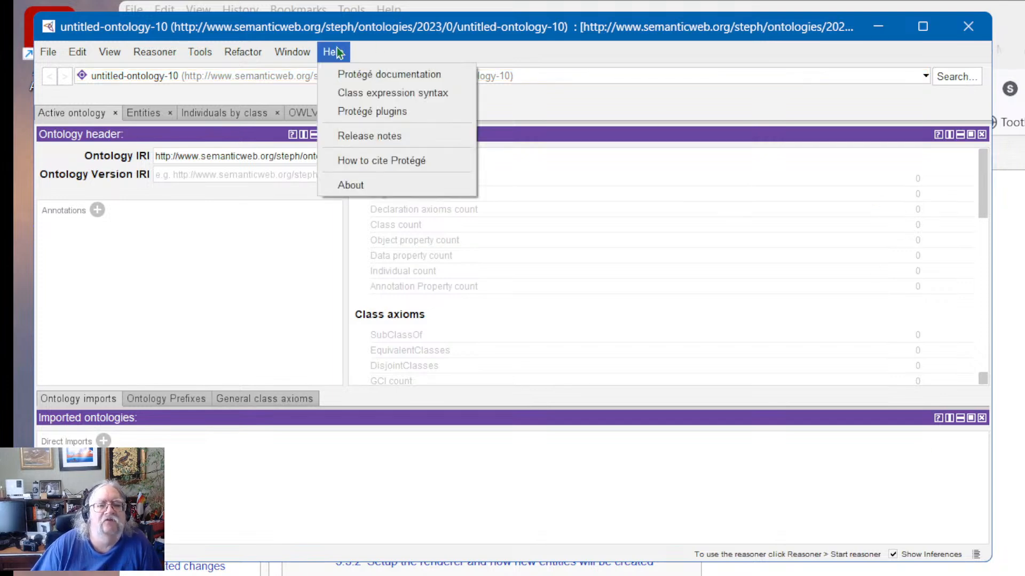
{"action": "left_click", "coordinate": [361, 187]}
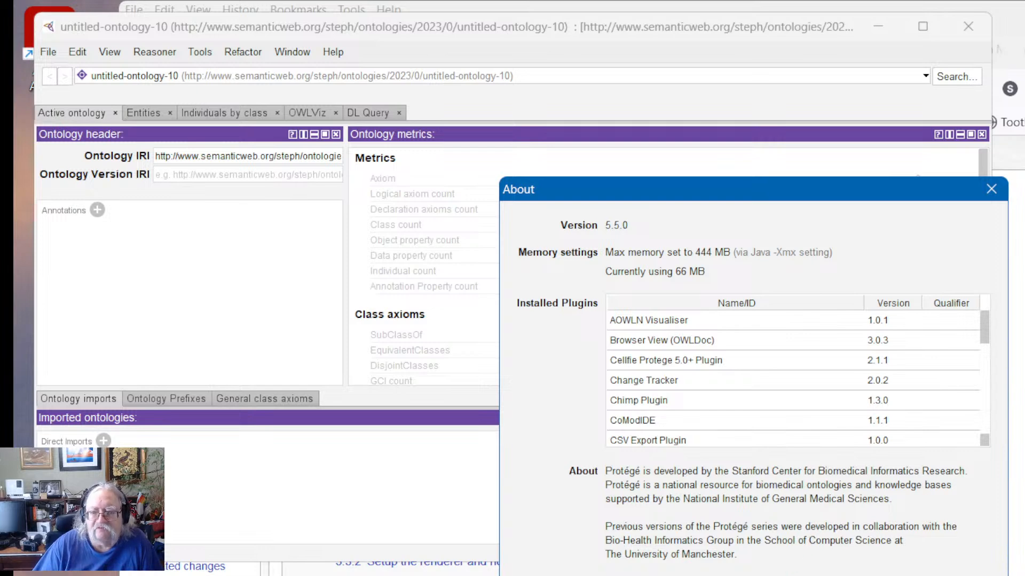
{"action": "key", "text": "Escape"}
{"action": "left_click", "coordinate": [1022, 511]}
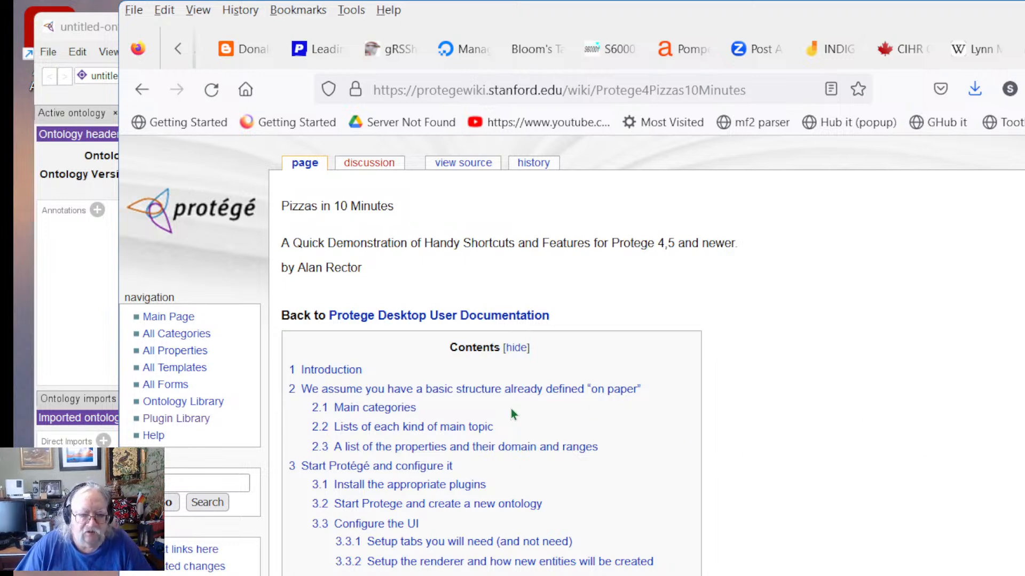
{"action": "scroll", "coordinate": [529, 415], "scroll_direction": "down", "scroll_amount": 2}
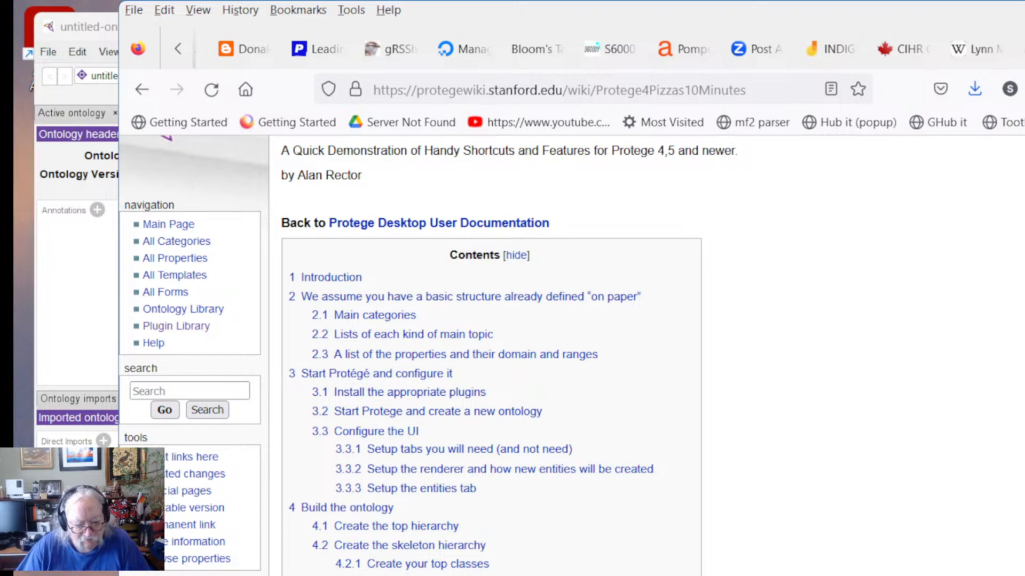
Step: Switch to PowerPoint and create a new blank presentation
{"action": "key", "text": "super"}
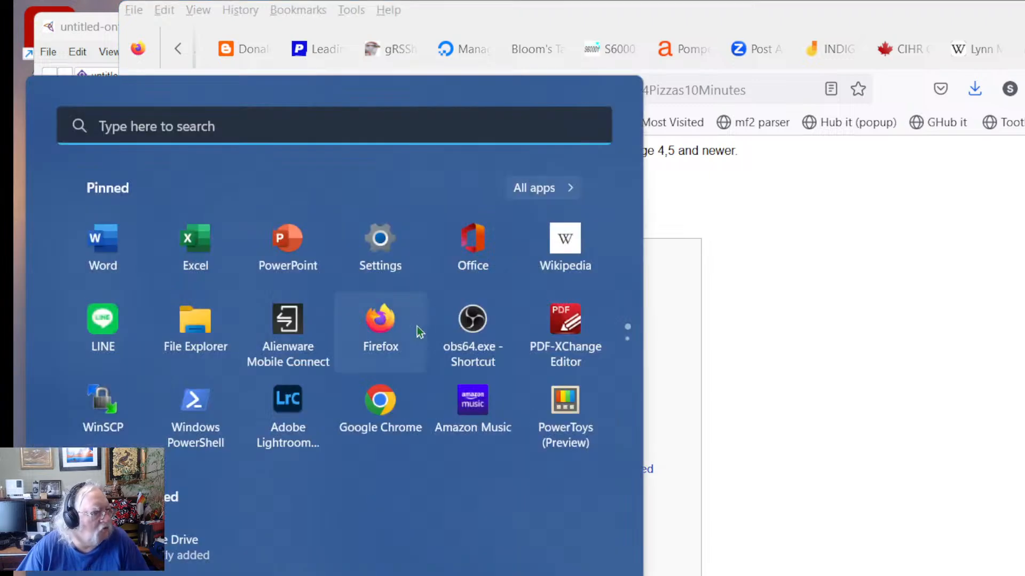
{"action": "left_click", "coordinate": [283, 237]}
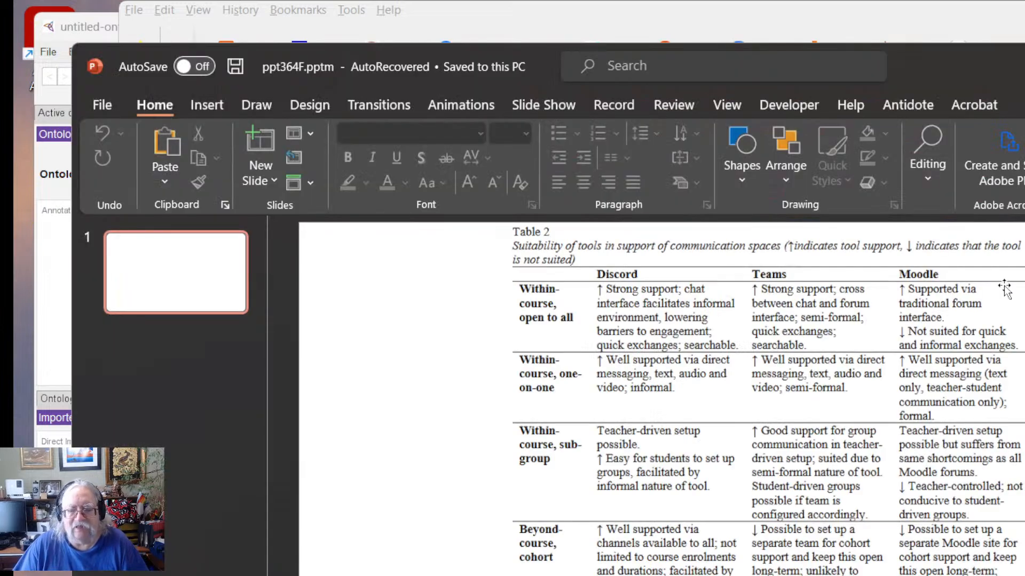
{"action": "left_click", "coordinate": [102, 108]}
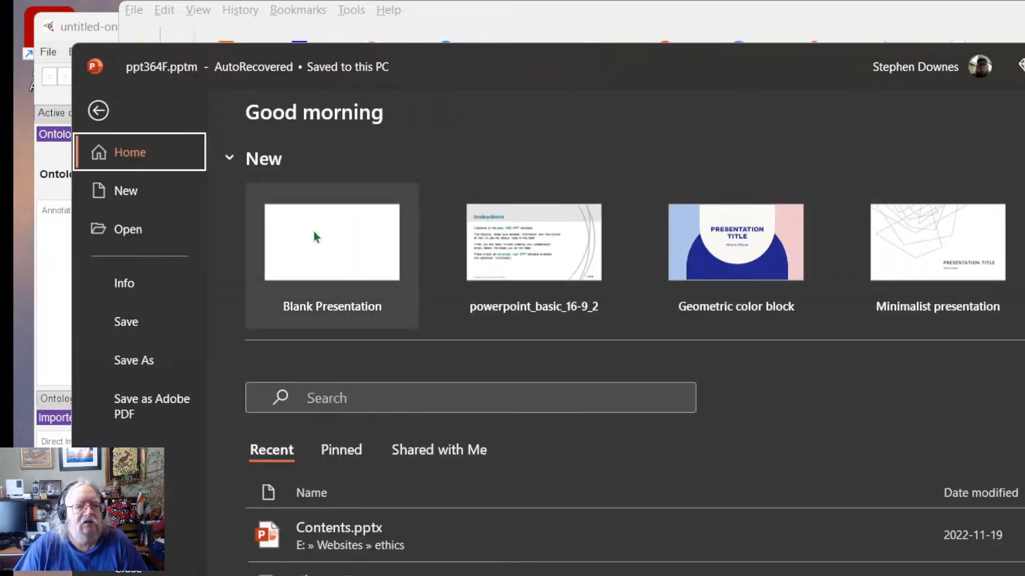
{"action": "left_click", "coordinate": [327, 241]}
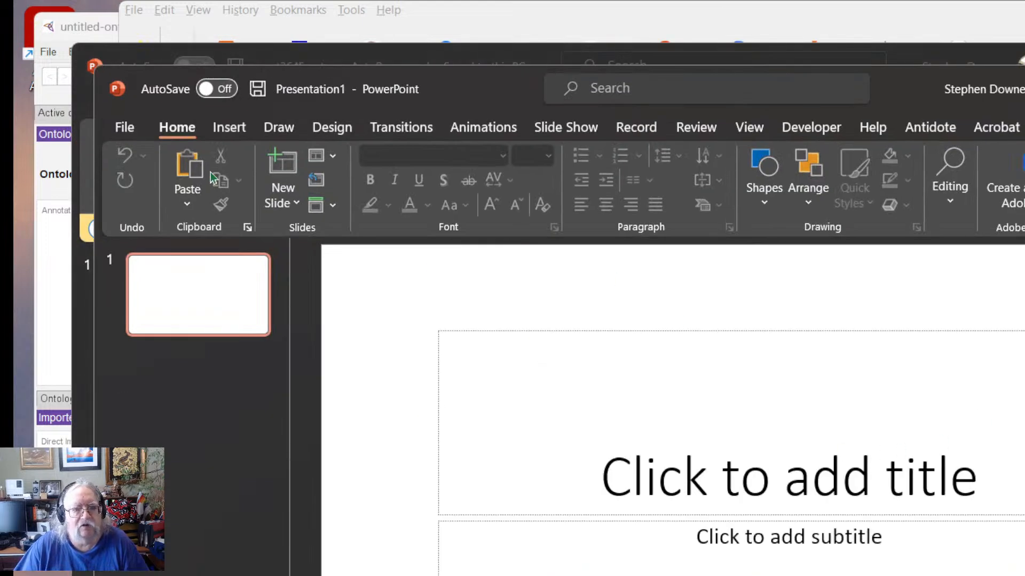
Step: Add a second slide and delete its title and text placeholders to leave an empty canvas
{"action": "left_click", "coordinate": [283, 162]}
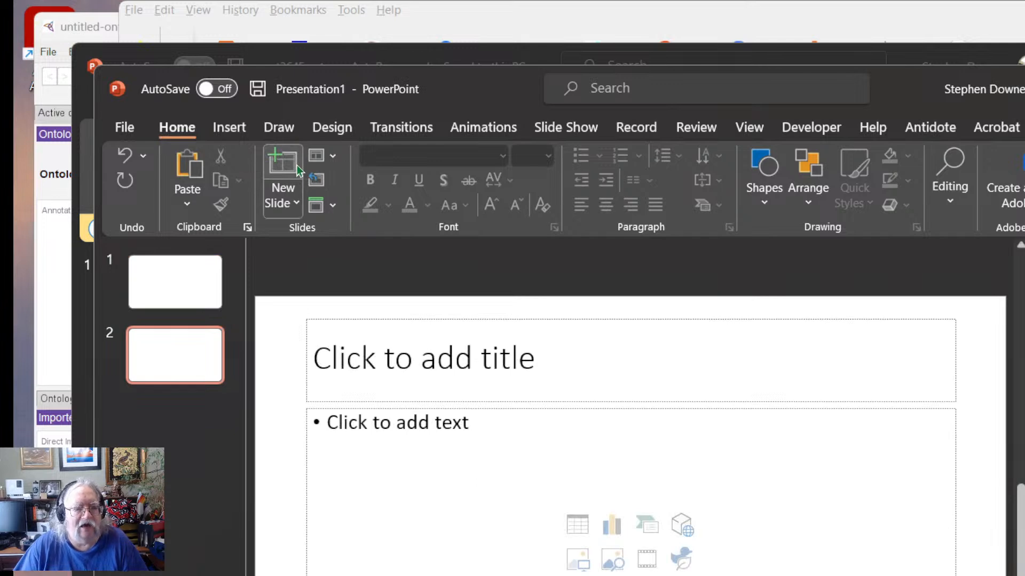
{"action": "left_click", "coordinate": [489, 319]}
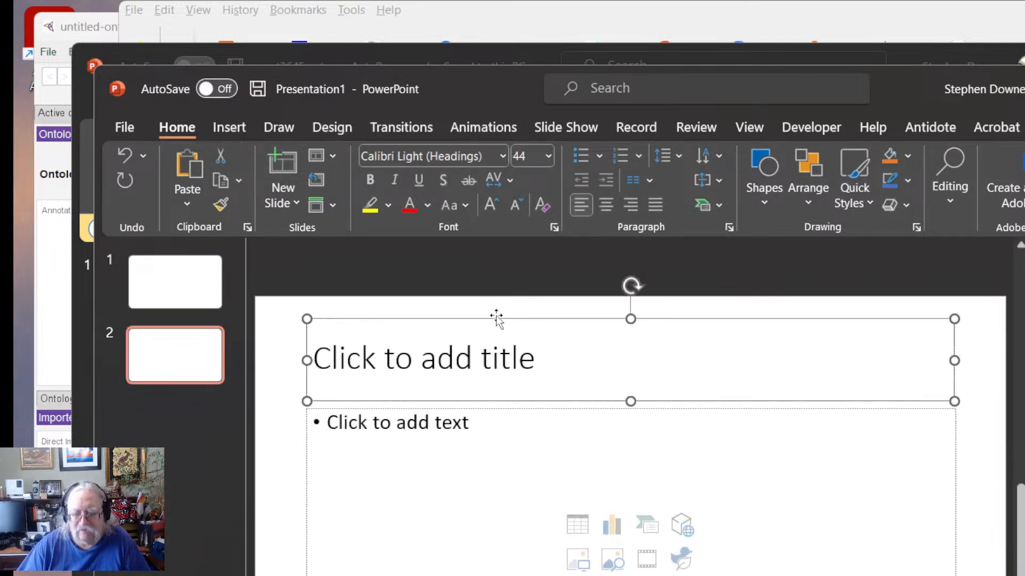
{"action": "key", "text": "Delete"}
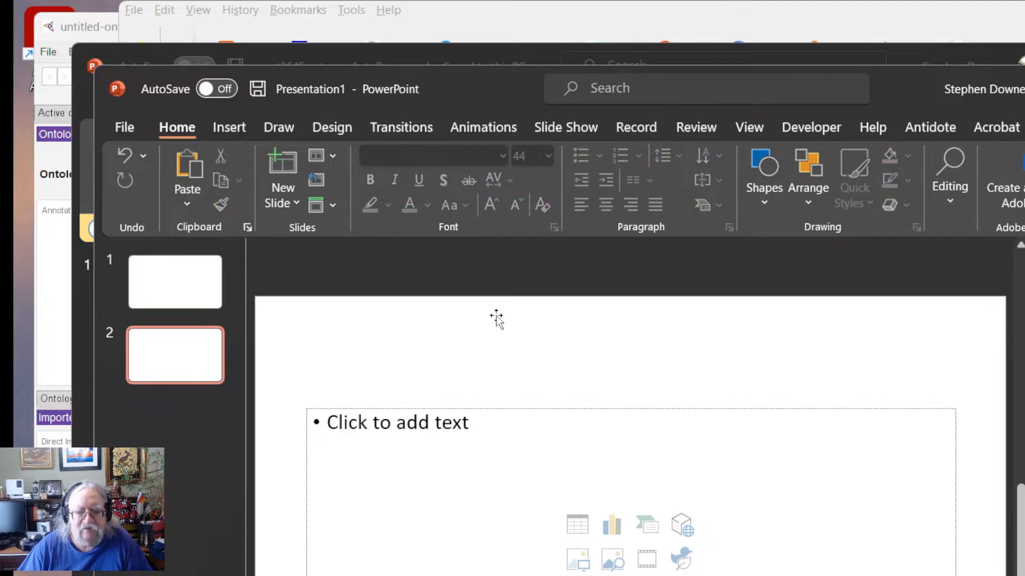
{"action": "left_click", "coordinate": [540, 409]}
{"action": "left_click", "coordinate": [542, 410]}
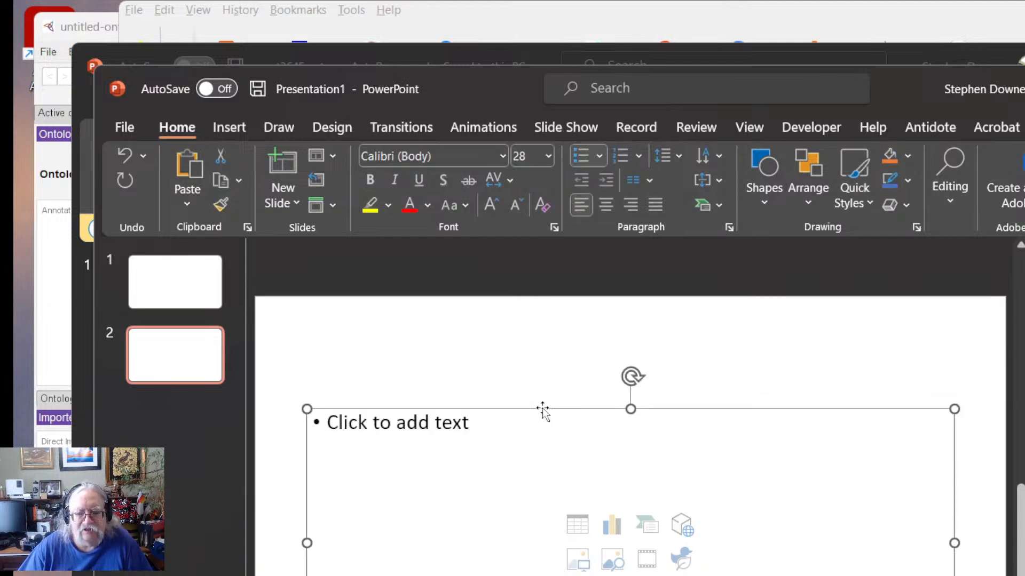
{"action": "key", "text": "Delete"}
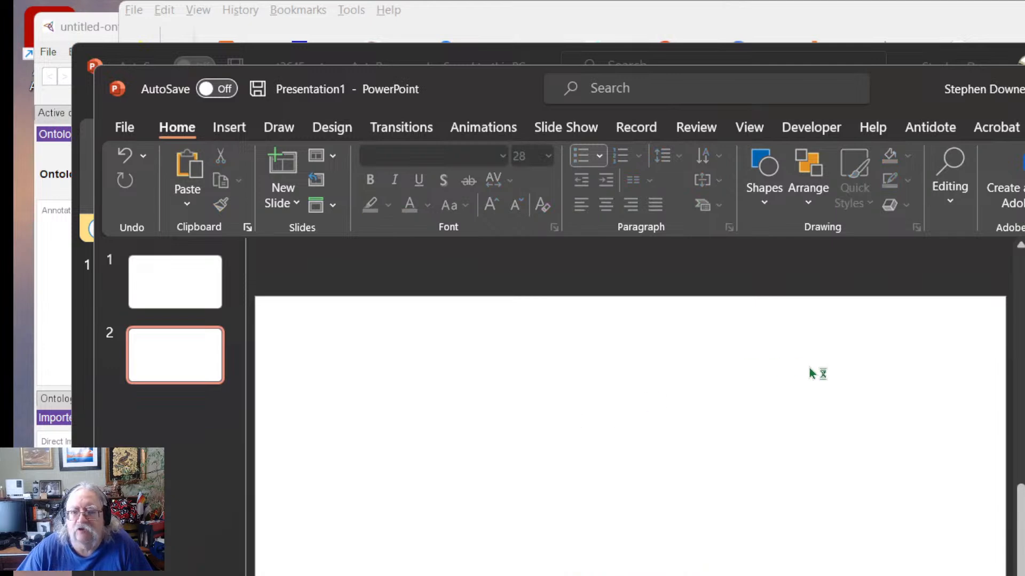
Step: Draw a small ellipse in the upper part of the empty slide, label it "Pizza", and move it straight down a little
{"action": "left_click", "coordinate": [766, 192]}
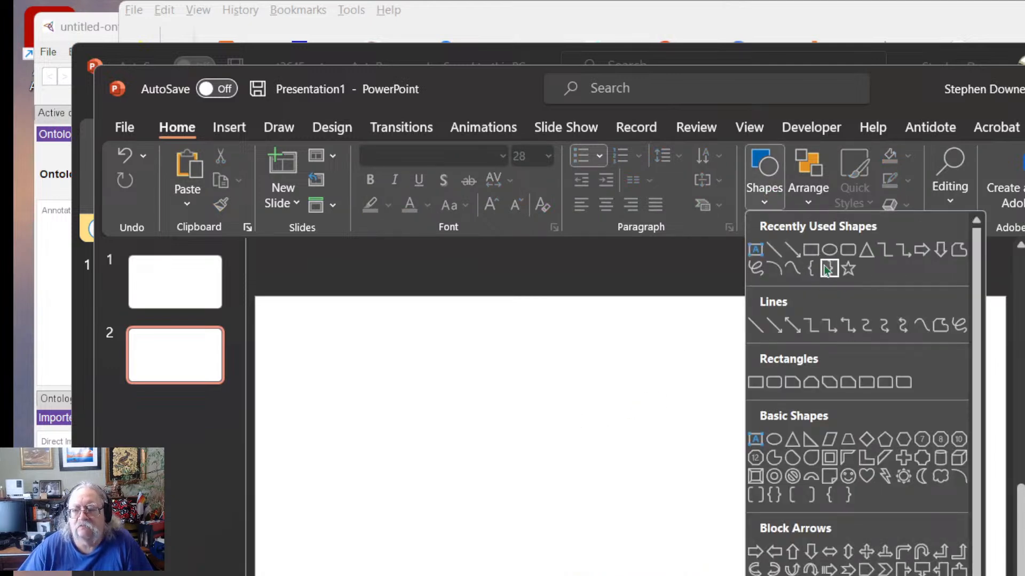
{"action": "left_click", "coordinate": [829, 249]}
{"action": "left_click_drag", "start_coordinate": [379, 385], "coordinate": [452, 434]}
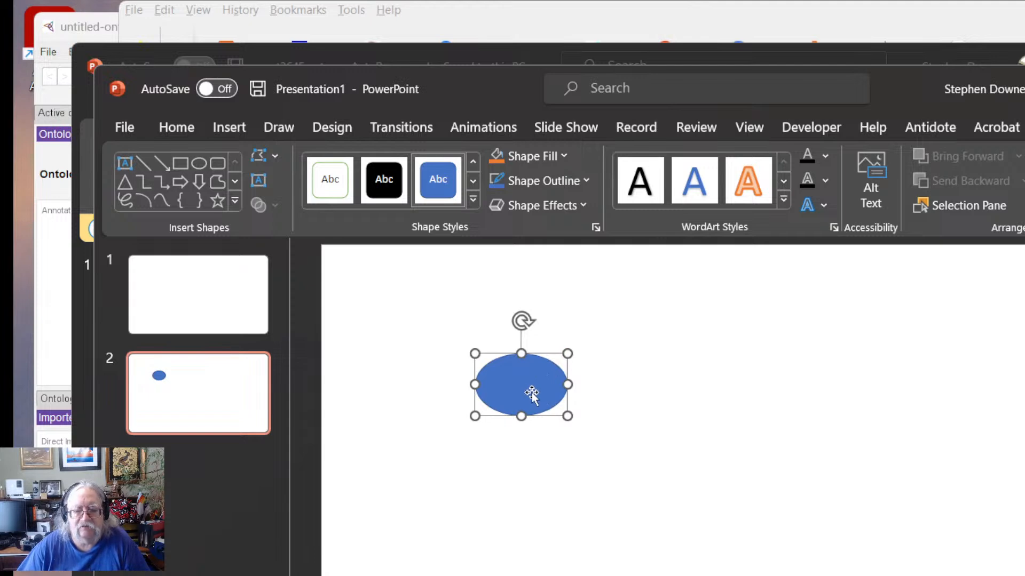
{"action": "type", "text": "Pizza"}
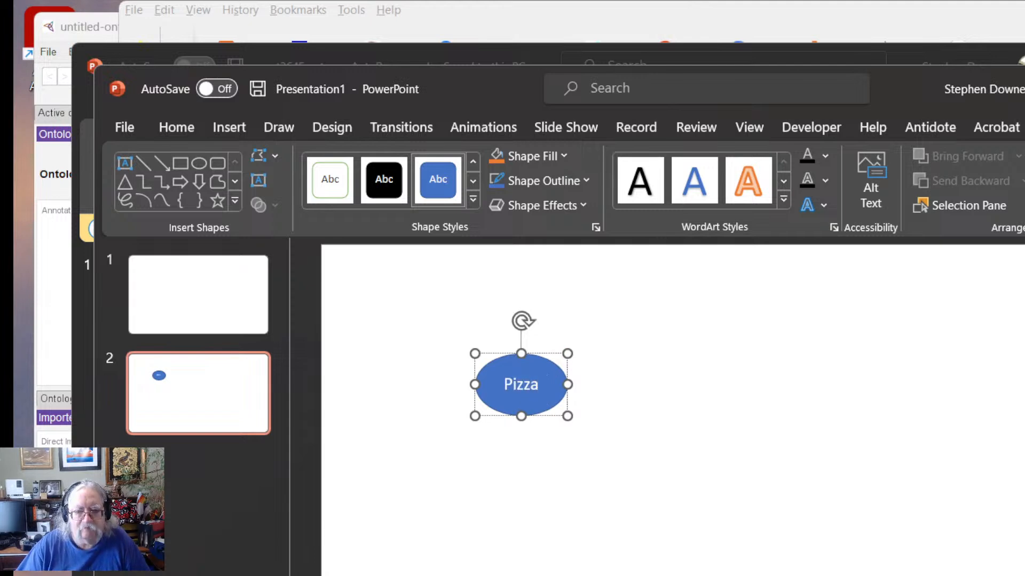
{"action": "left_click", "coordinate": [639, 451]}
{"action": "left_click", "coordinate": [531, 397]}
{"action": "left_click_drag", "start_coordinate": [537, 422], "coordinate": [537, 489]}
{"action": "left_click", "coordinate": [535, 447]}
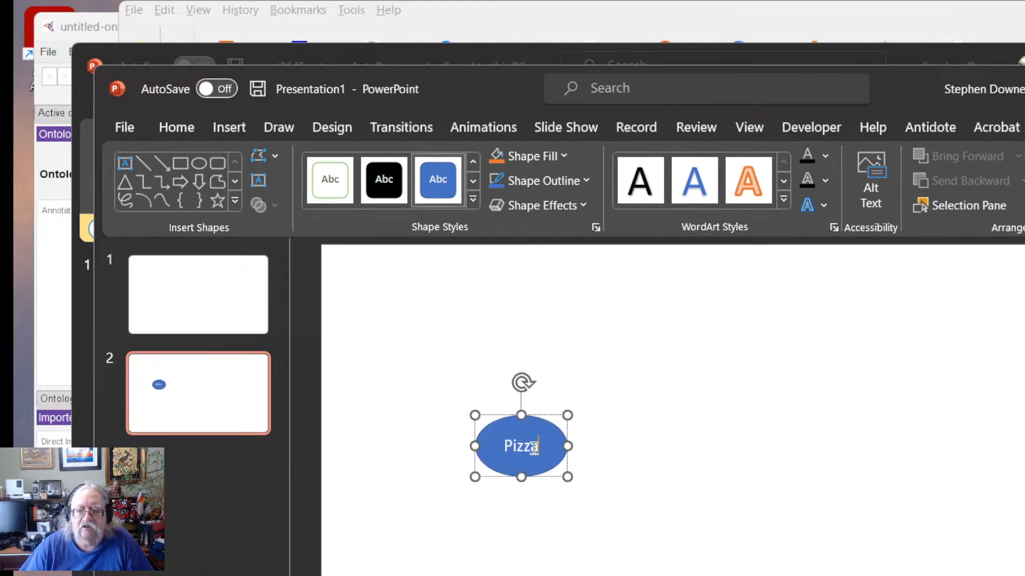
Step: Draw two straight lines branching from the Pizza ellipse's right side, one rising and one descending to the right
{"action": "left_click", "coordinate": [145, 167]}
{"action": "left_click_drag", "start_coordinate": [572, 443], "coordinate": [696, 385]}
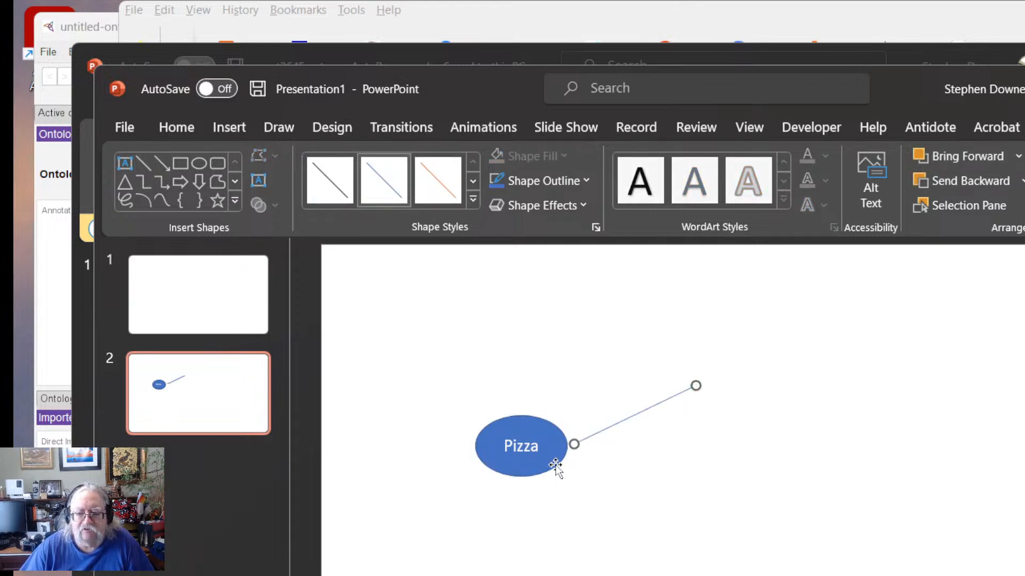
{"action": "left_click", "coordinate": [151, 170]}
{"action": "left_click_drag", "start_coordinate": [572, 443], "coordinate": [698, 526]}
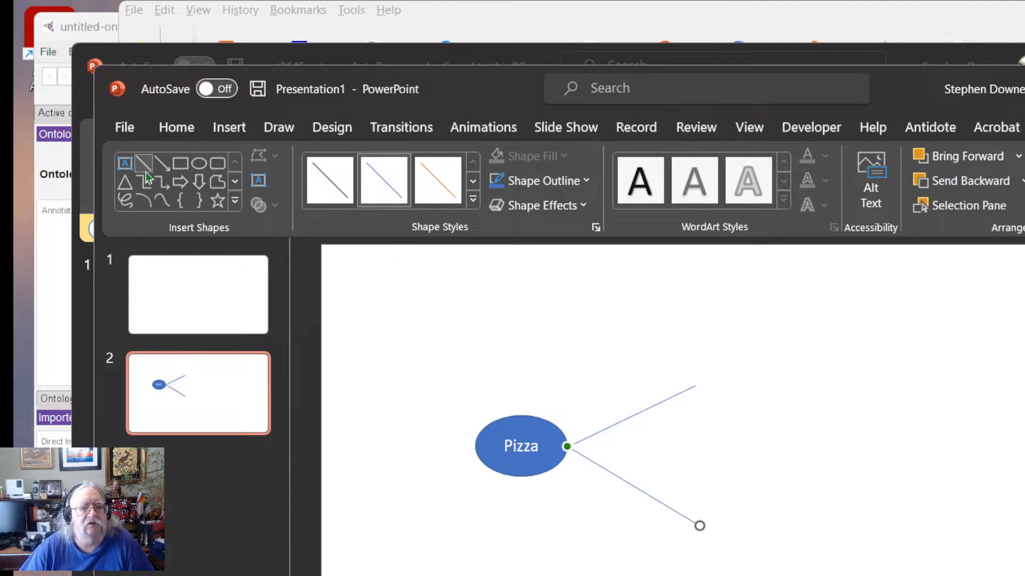
Step: Add an ellipse labelled "Crust" at the end of the upper line and one labelled "Toppings" at the end of the lower line
{"action": "left_click_drag", "start_coordinate": [703, 354], "coordinate": [817, 416]}
{"action": "type", "text": "Crust"}
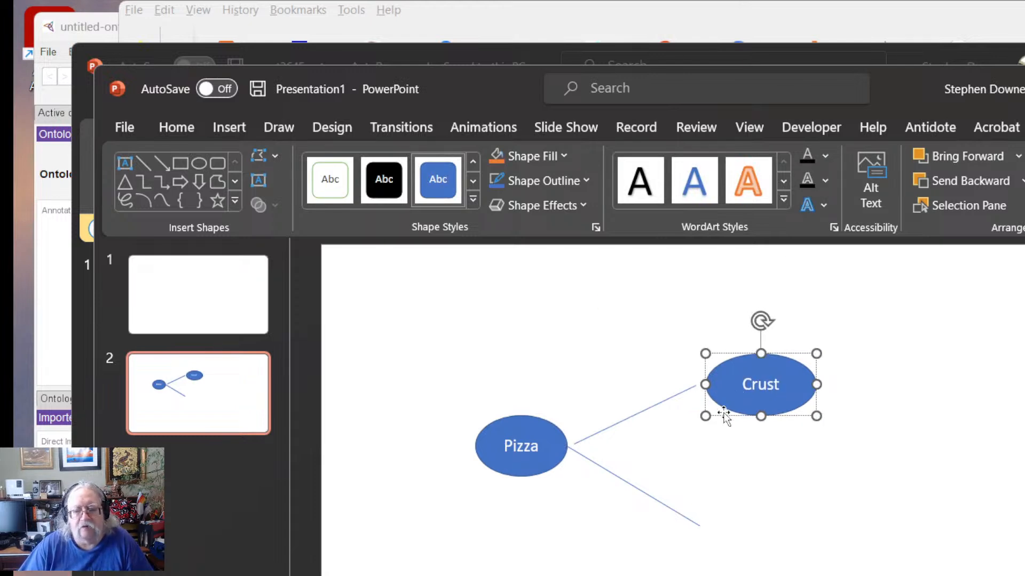
{"action": "left_click", "coordinate": [198, 164]}
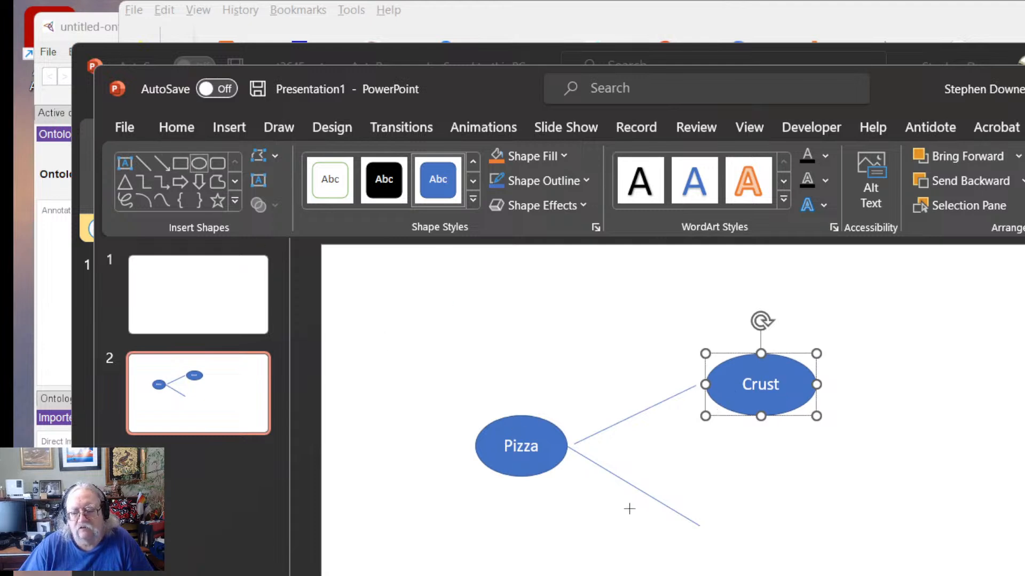
{"action": "left_click_drag", "start_coordinate": [704, 495], "coordinate": [815, 561]}
{"action": "type", "text": "Toppings"}
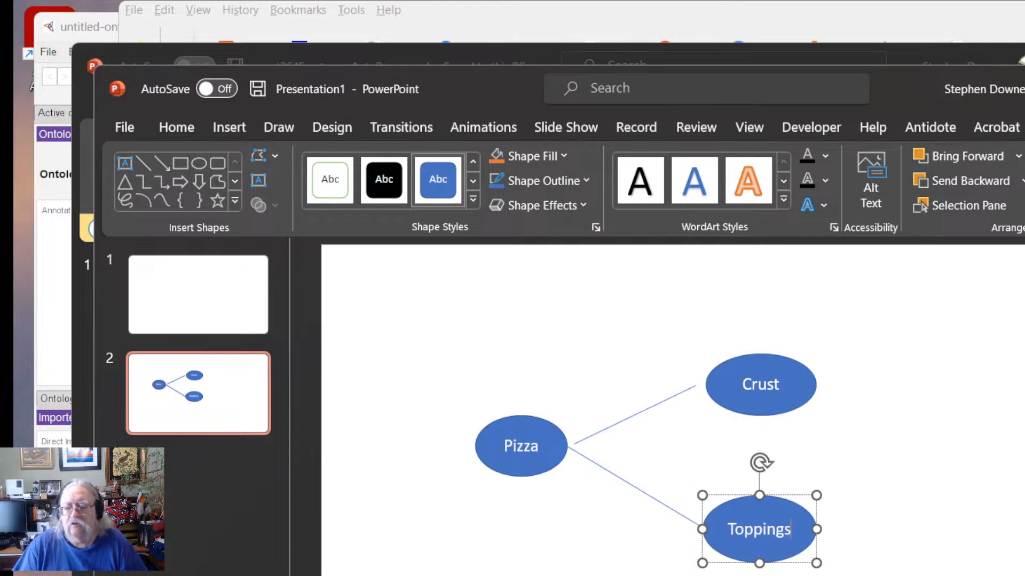
{"action": "left_click", "coordinate": [848, 569]}
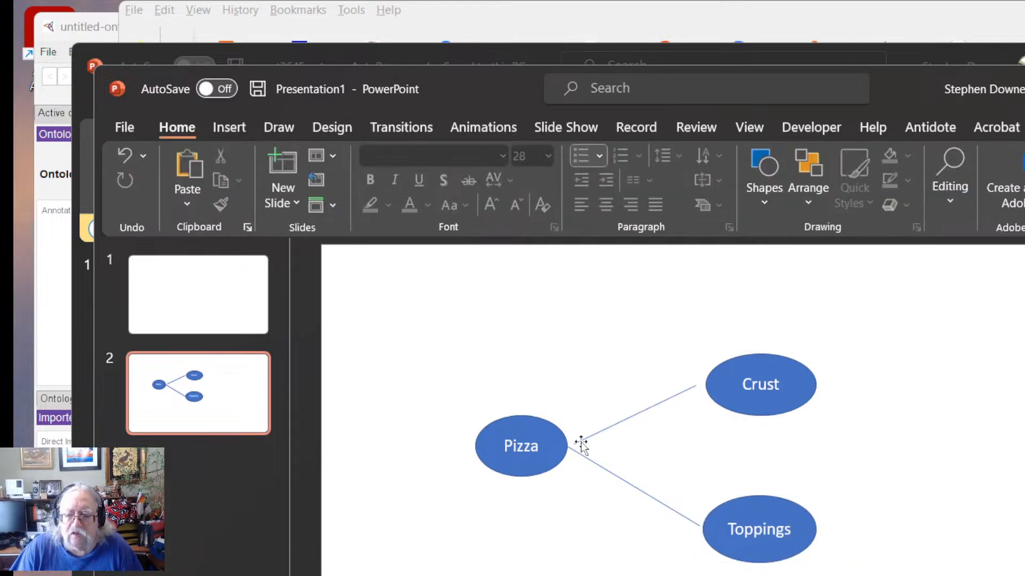
Step: Adjust the upper line so it touches both the Pizza and Crust ellipses
{"action": "left_click_drag", "start_coordinate": [585, 441], "coordinate": [574, 439]}
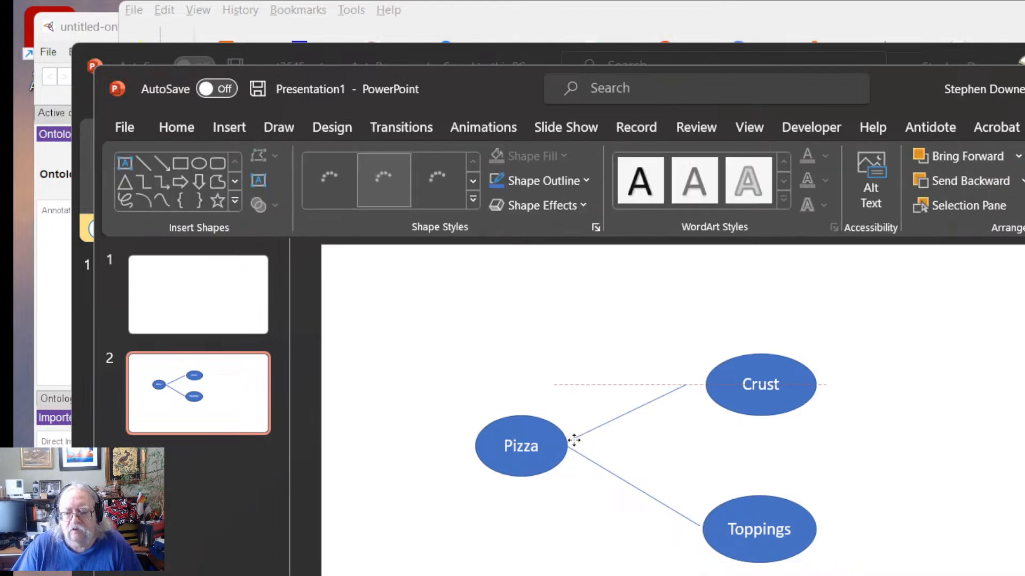
{"action": "left_click_drag", "start_coordinate": [685, 385], "coordinate": [707, 385]}
{"action": "left_click", "coordinate": [868, 554]}
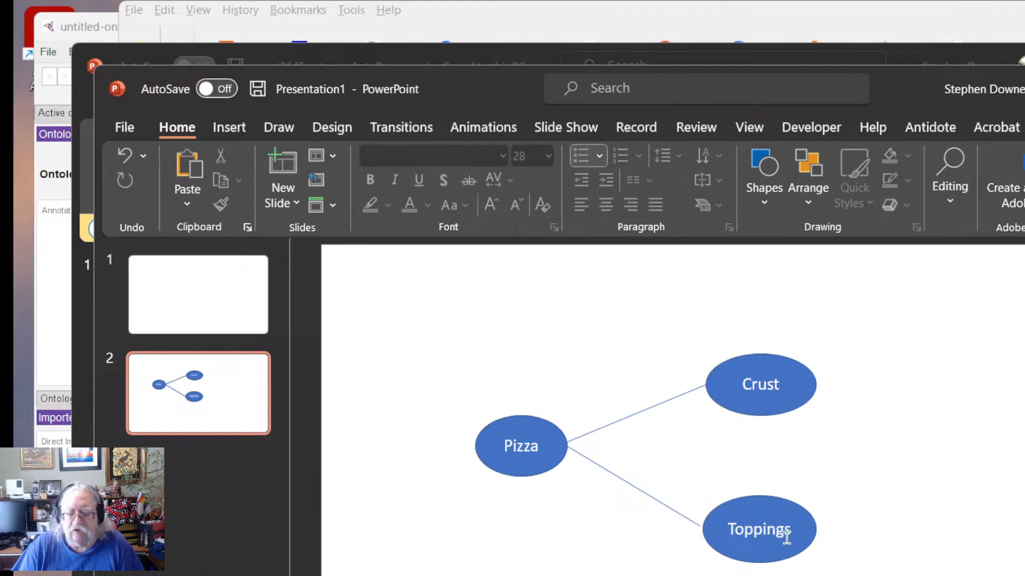
Step: Draw an ellipse beyond Toppings, stretch it wider, and duplicate it to make a column of three ellipses
{"action": "left_click", "coordinate": [766, 535]}
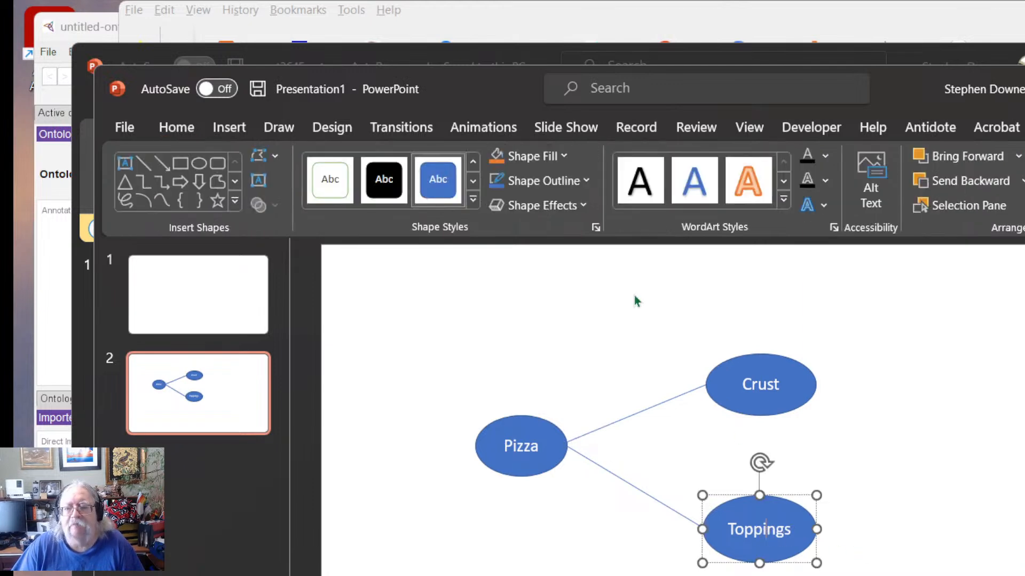
{"action": "left_click", "coordinate": [195, 164]}
{"action": "left_click", "coordinate": [952, 526]}
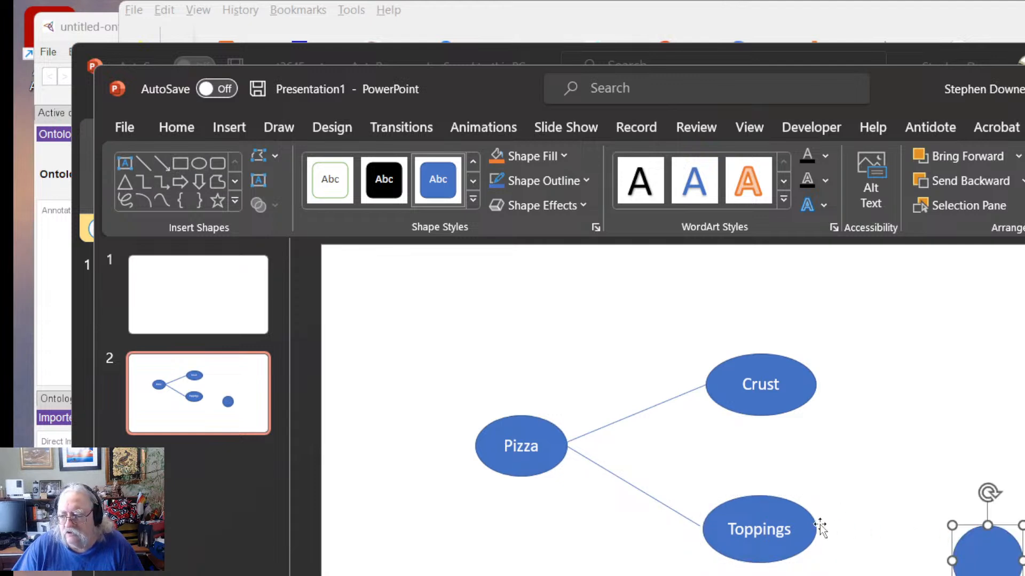
{"action": "left_click_drag", "start_coordinate": [949, 557], "coordinate": [909, 560]}
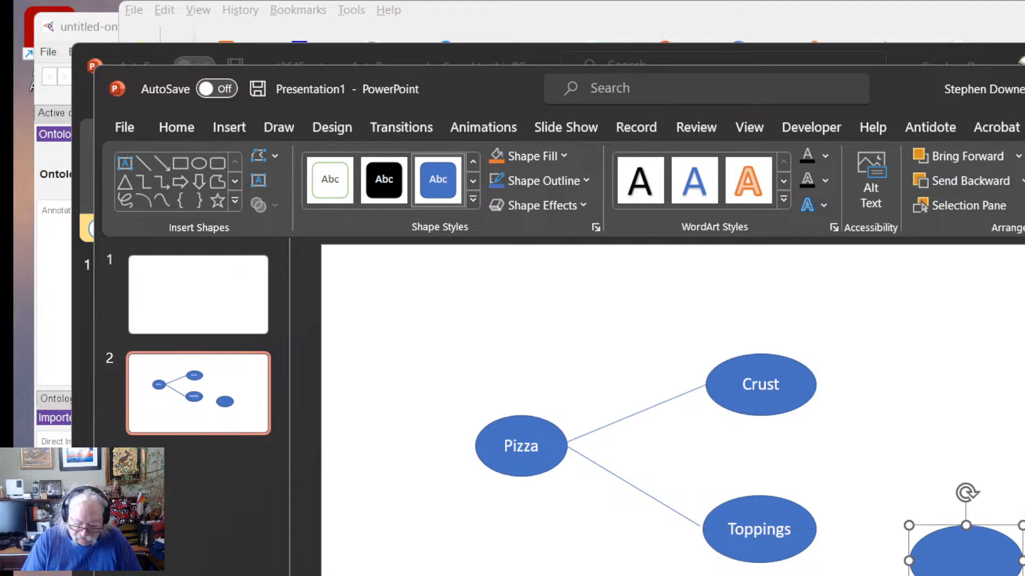
{"action": "left_click_drag", "start_coordinate": [967, 492], "coordinate": [991, 515]}
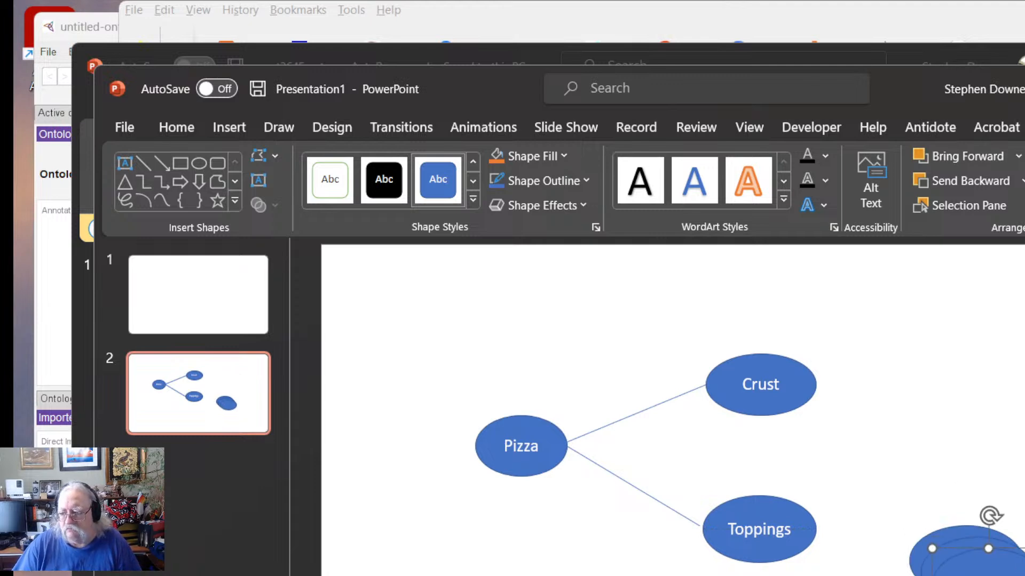
{"action": "left_click_drag", "start_coordinate": [989, 571], "coordinate": [1014, 575]}
{"action": "left_click_drag", "start_coordinate": [987, 539], "coordinate": [955, 455]}
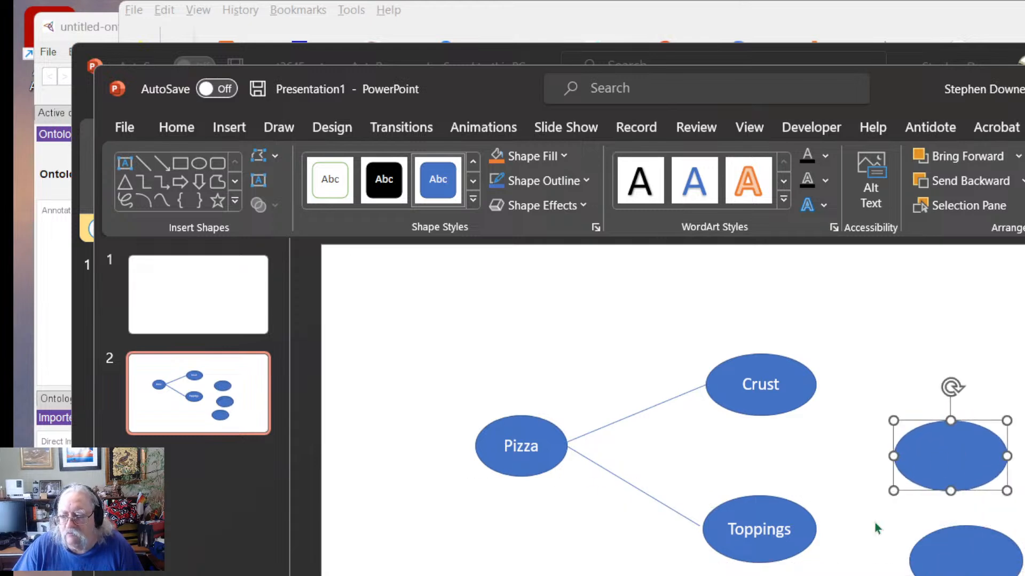
Step: Label the first ellipse "Pepperoni" and the second "Mushroom", widening them so each name fits on one line
{"action": "type", "text": "Pepperoni"}
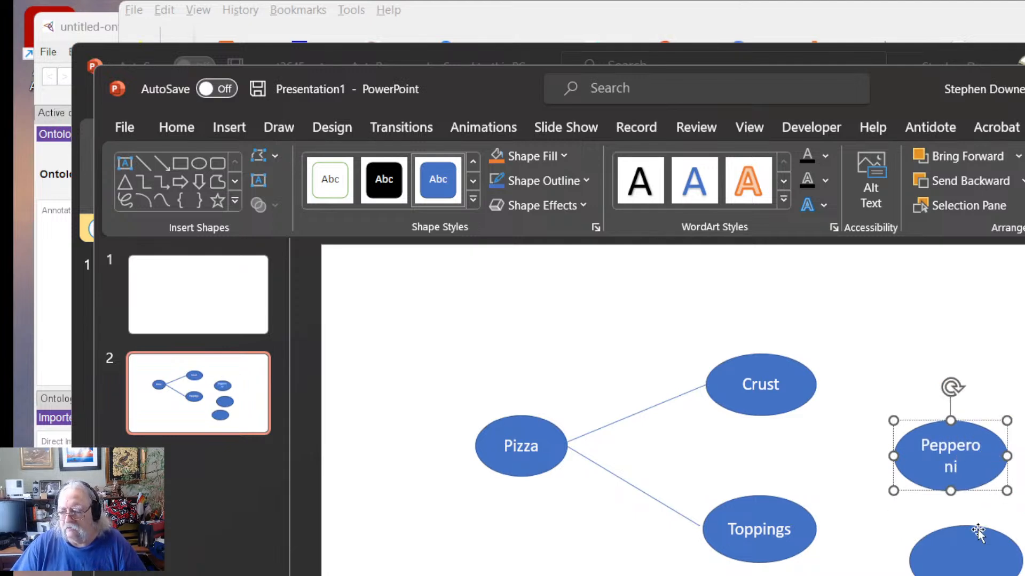
{"action": "left_click_drag", "start_coordinate": [1003, 456], "coordinate": [1021, 455]}
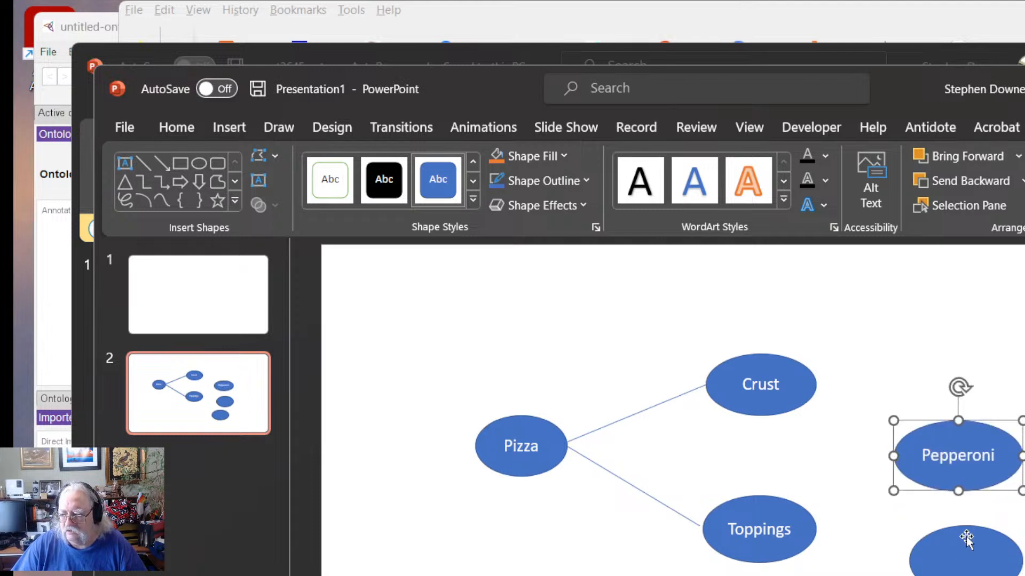
{"action": "left_click", "coordinate": [966, 555]}
{"action": "type", "text": "Mushroom"}
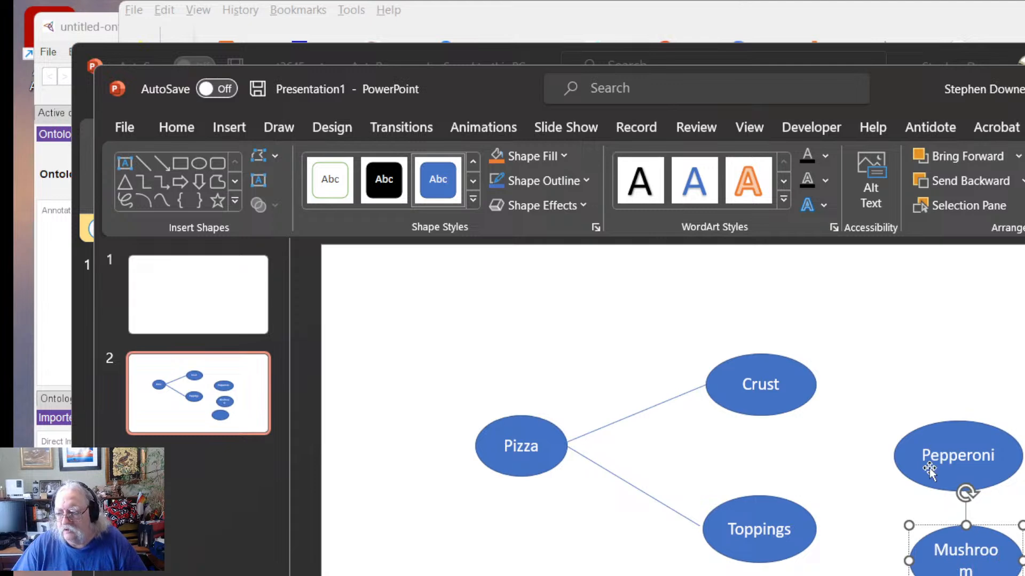
{"action": "left_click_drag", "start_coordinate": [1019, 560], "coordinate": [1024, 561]}
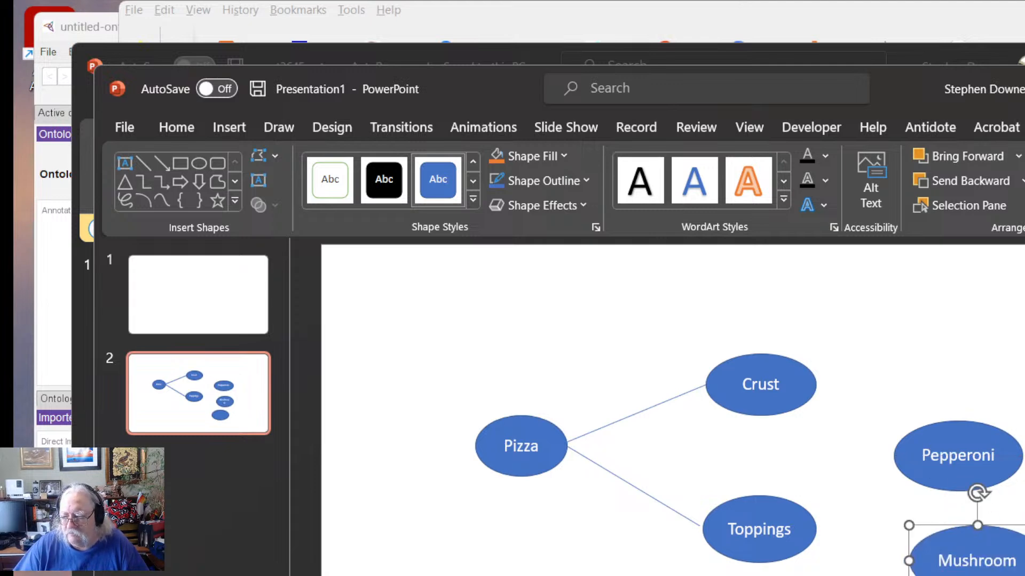
{"action": "left_click_drag", "start_coordinate": [935, 575], "coordinate": [942, 575]}
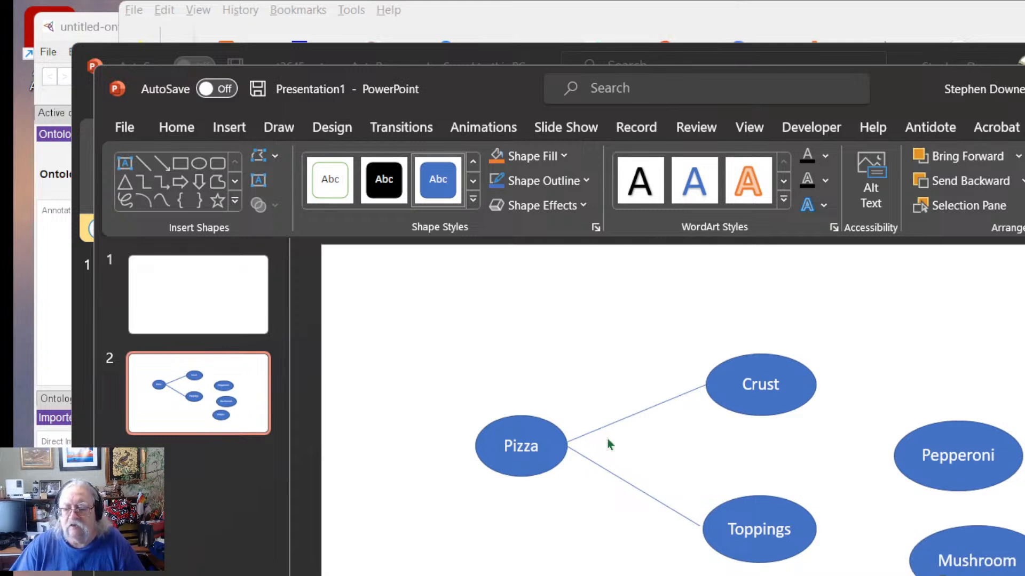
Step: Connect the Toppings ellipse to Pepperoni with a straight line and apply the black line style to it
{"action": "left_click", "coordinate": [329, 300]}
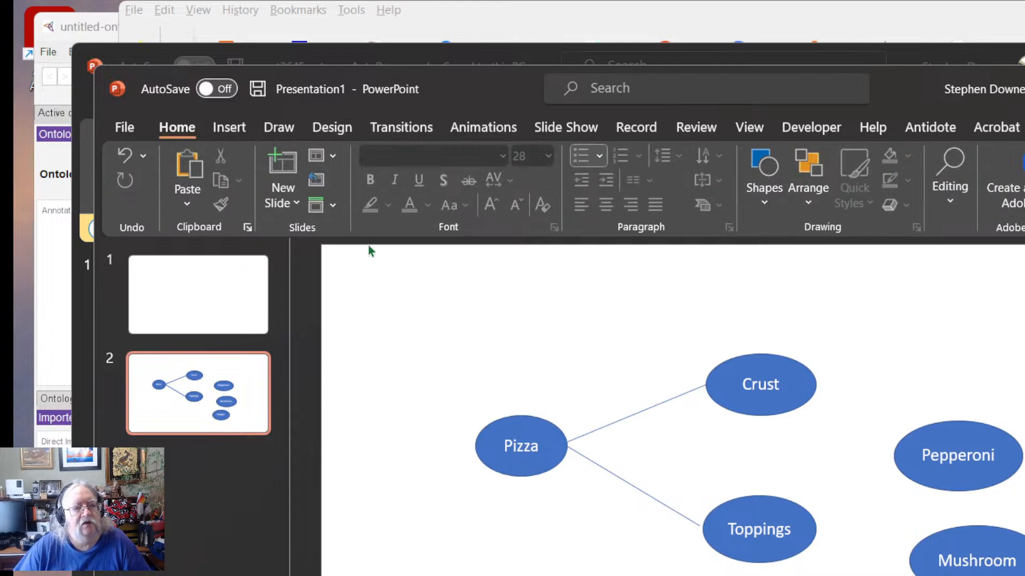
{"action": "left_click", "coordinate": [227, 134]}
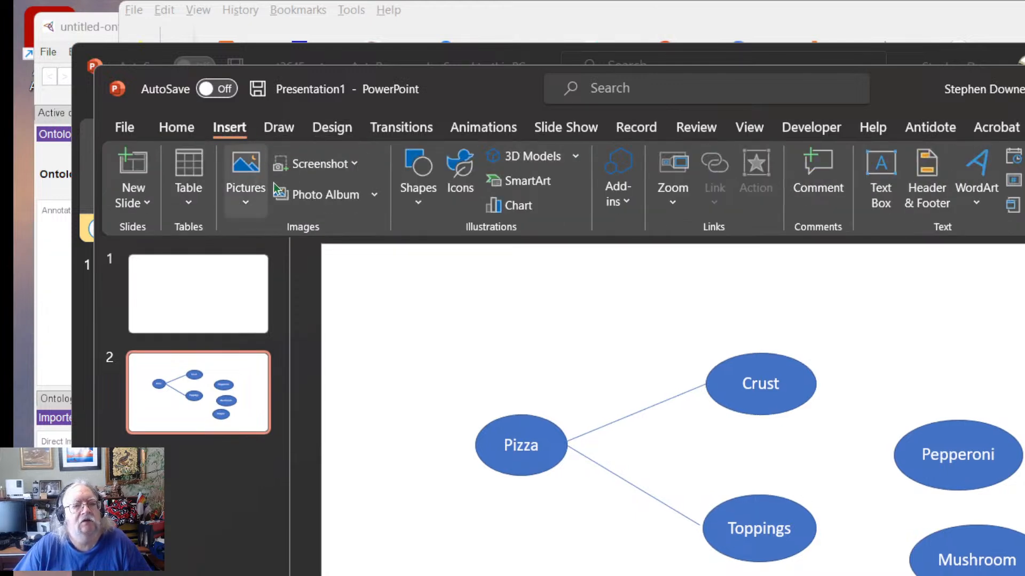
{"action": "left_click", "coordinate": [419, 189]}
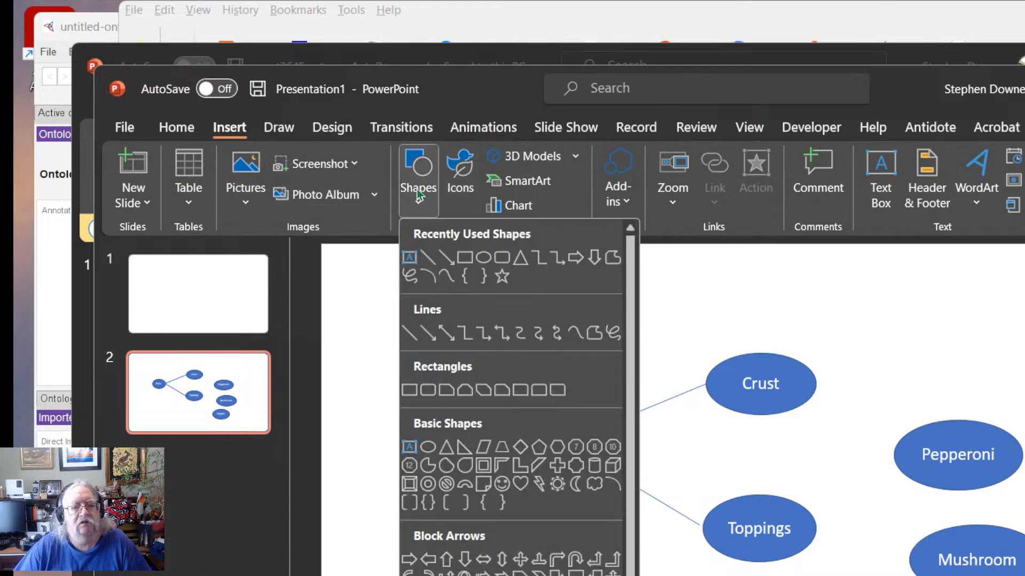
{"action": "left_click", "coordinate": [427, 257]}
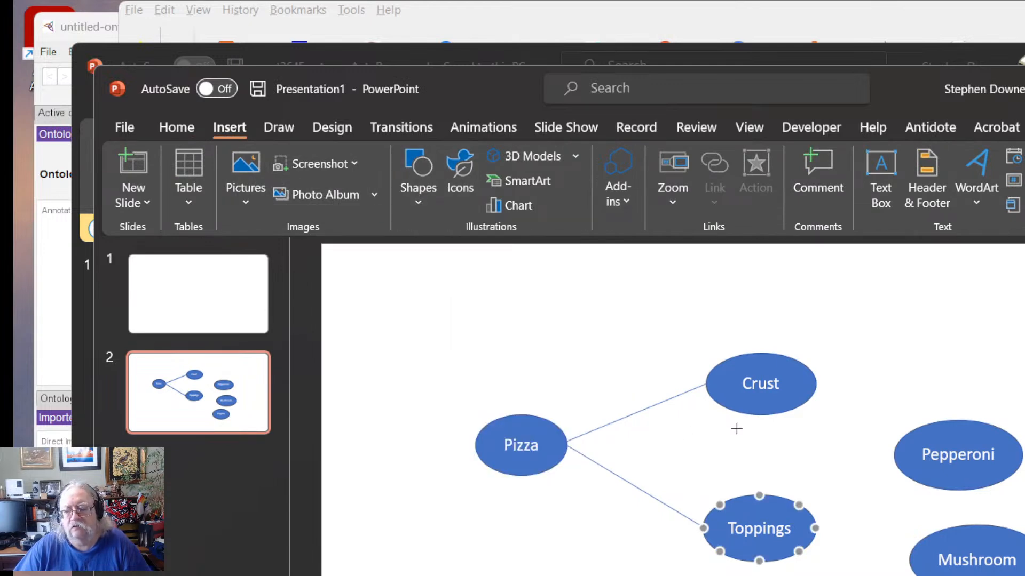
{"action": "mouse_move", "coordinate": [816, 527]}
{"action": "left_mouse_down"}
{"action": "mouse_move", "coordinate": [862, 475]}
{"action": "mouse_move", "coordinate": [881, 467]}
{"action": "mouse_move", "coordinate": [893, 476]}
{"action": "left_mouse_up"}
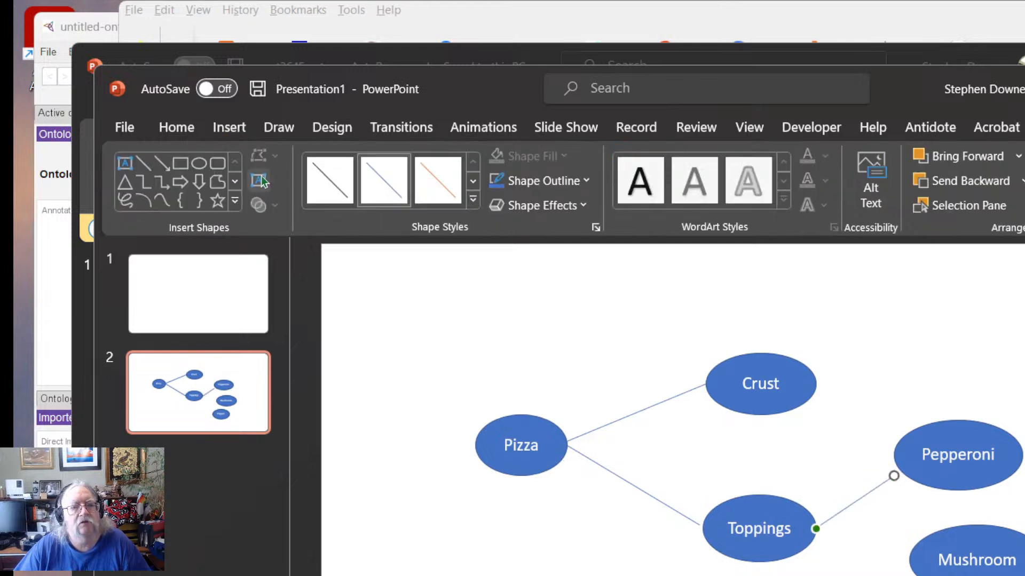
{"action": "left_click", "coordinate": [332, 180]}
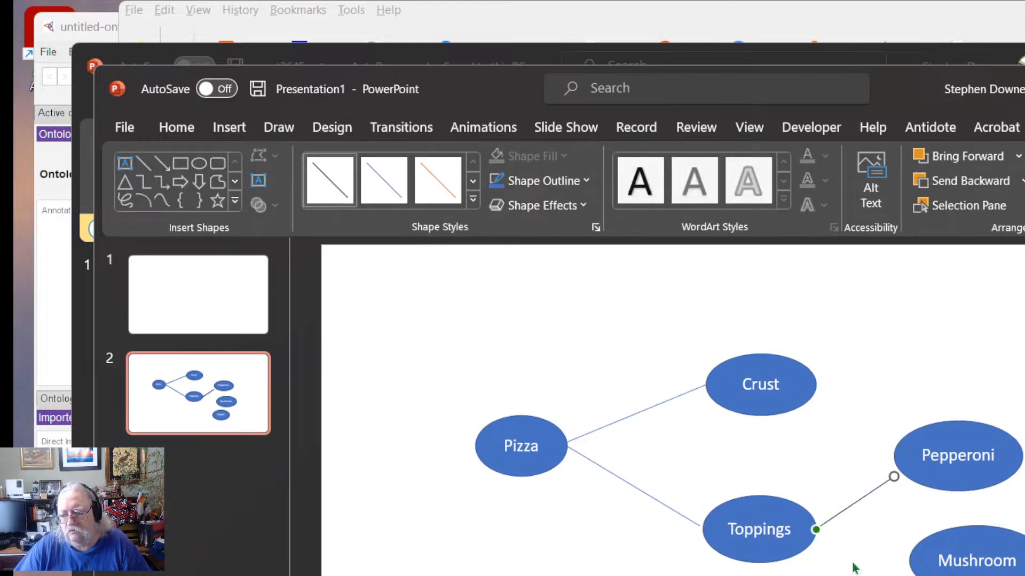
{"action": "mouse_move", "coordinate": [816, 530]}
{"action": "left_mouse_down"}
{"action": "mouse_move", "coordinate": [837, 535]}
{"action": "mouse_move", "coordinate": [816, 529]}
{"action": "left_mouse_up"}
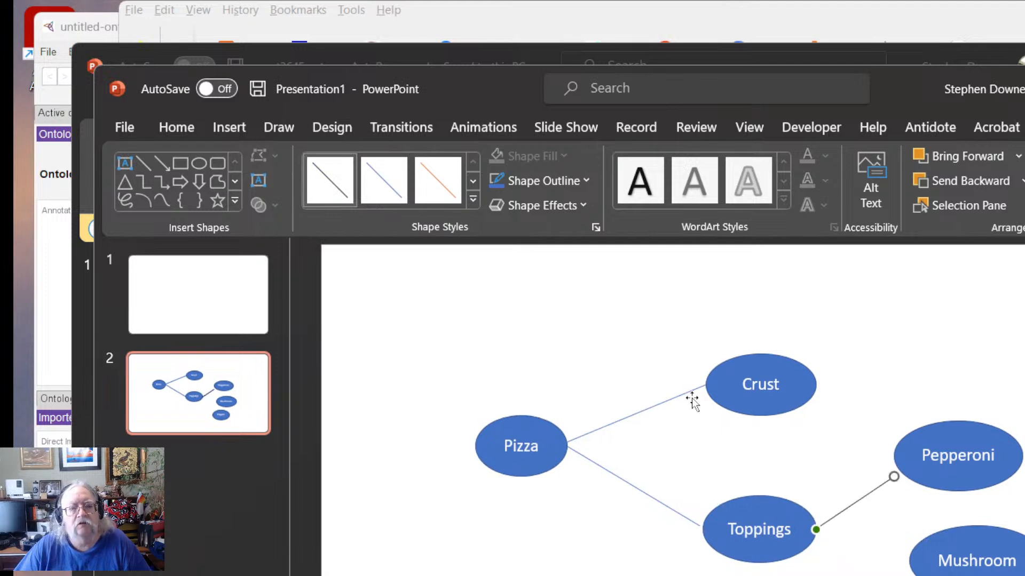
Step: Draw straight lines from Toppings to Mushroom and to the lowest topping ellipse
{"action": "mouse_move", "coordinate": [824, 532]}
{"action": "left_mouse_down"}
{"action": "mouse_move", "coordinate": [914, 549]}
{"action": "mouse_move", "coordinate": [888, 556]}
{"action": "mouse_move", "coordinate": [909, 552]}
{"action": "left_mouse_up"}
{"action": "left_click", "coordinate": [143, 163]}
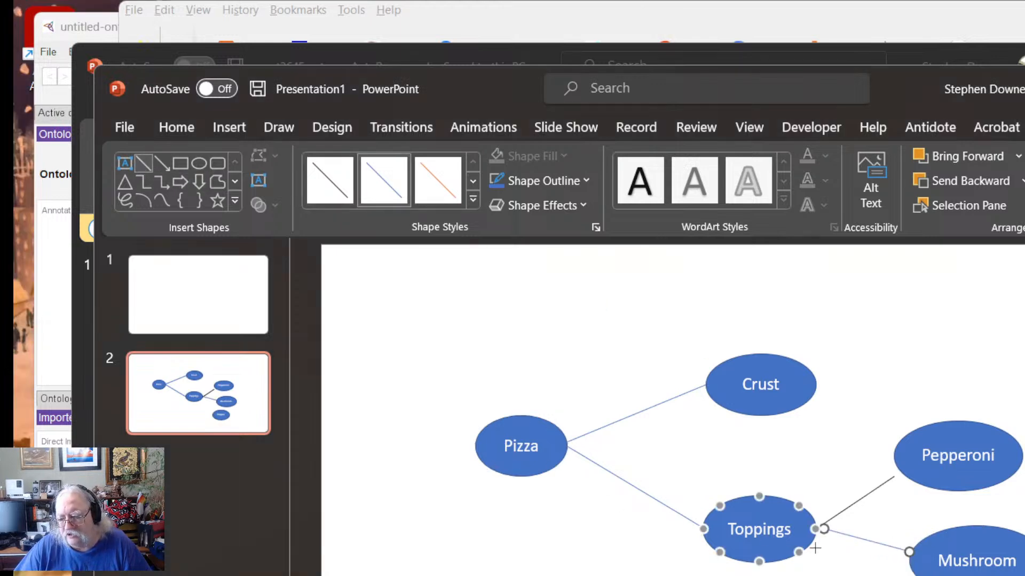
{"action": "left_click_drag", "start_coordinate": [822, 542], "coordinate": [851, 575]}
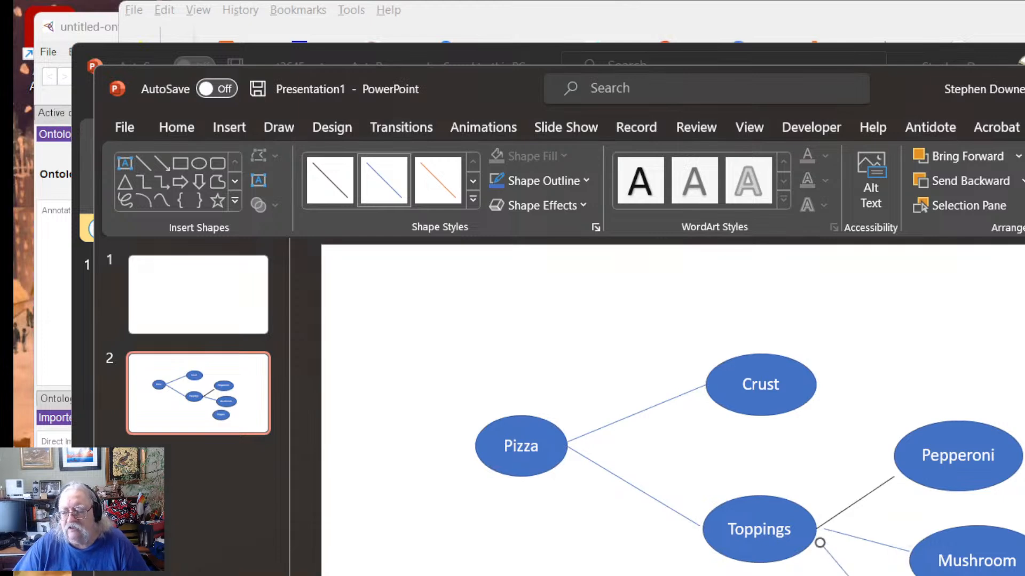
{"action": "left_click", "coordinate": [774, 575]}
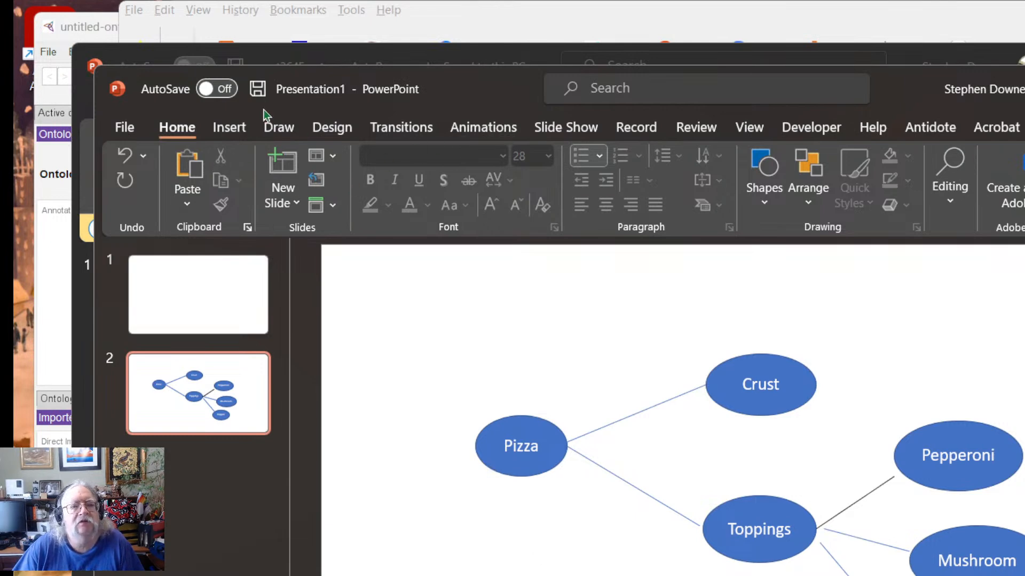
Step: Draw an ellipse below and to the left of Pizza and place a duplicate beside it
{"action": "left_click", "coordinate": [235, 129]}
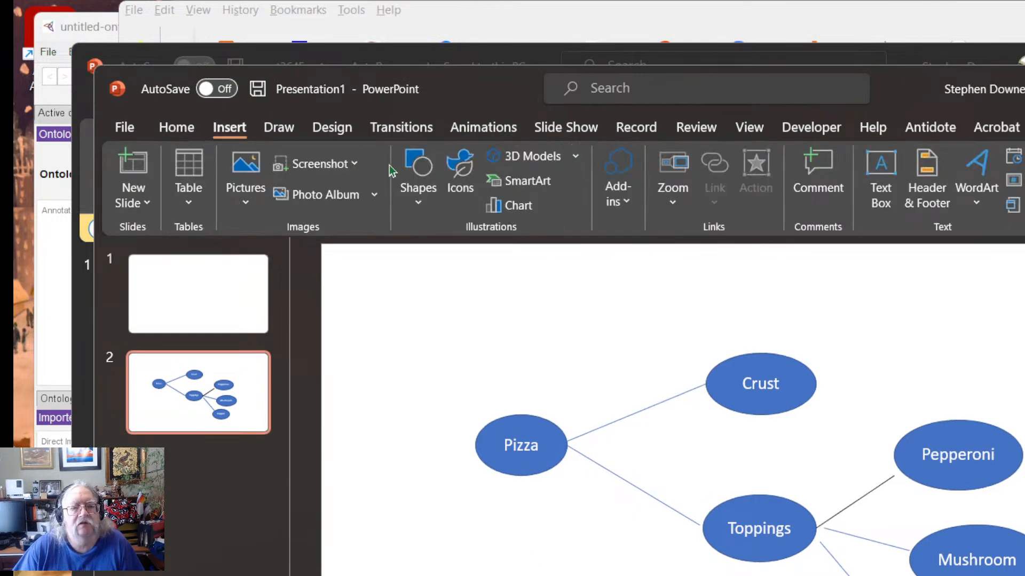
{"action": "left_click", "coordinate": [415, 182]}
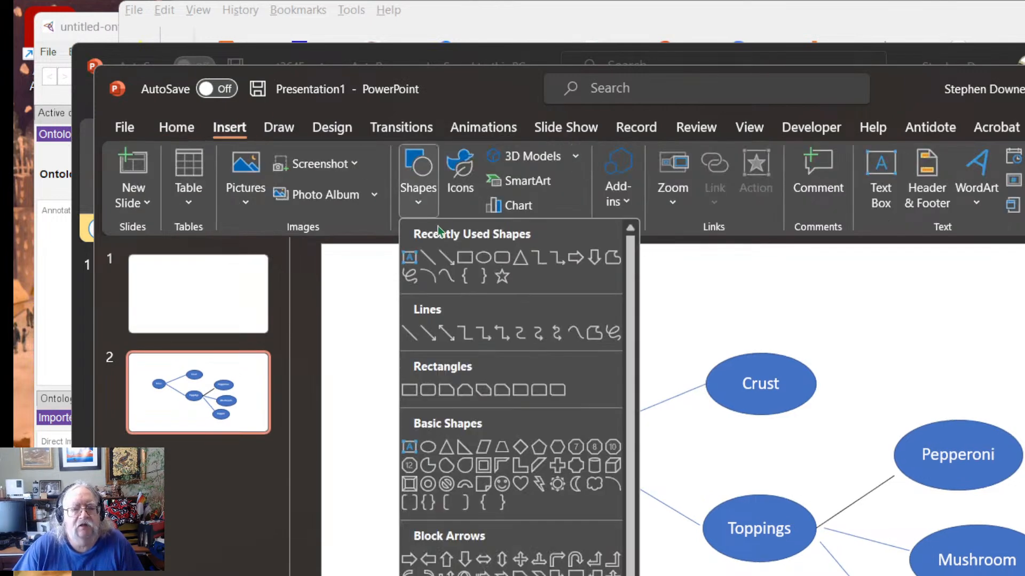
{"action": "left_click", "coordinate": [483, 257]}
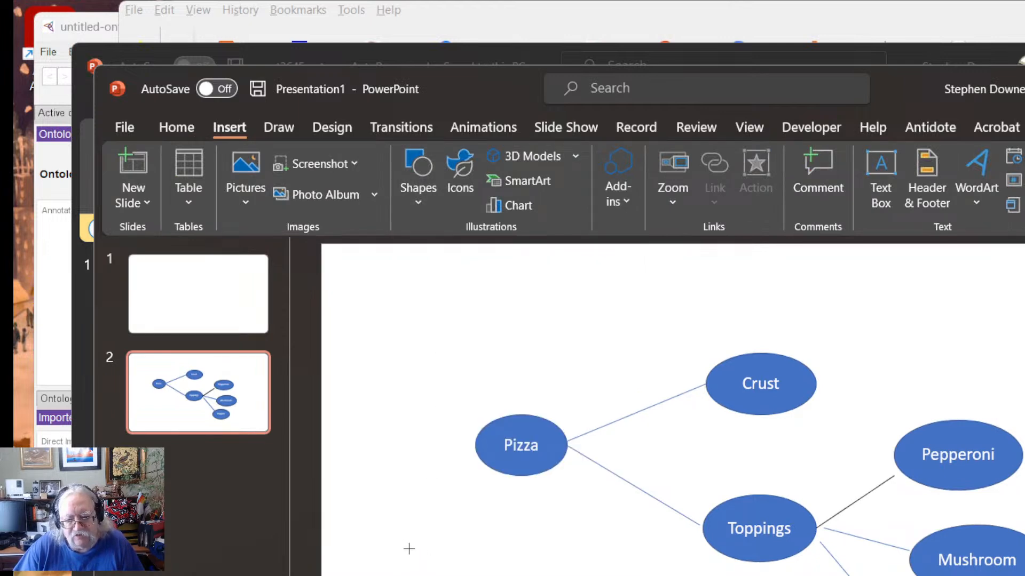
{"action": "left_click_drag", "start_coordinate": [372, 541], "coordinate": [468, 575]}
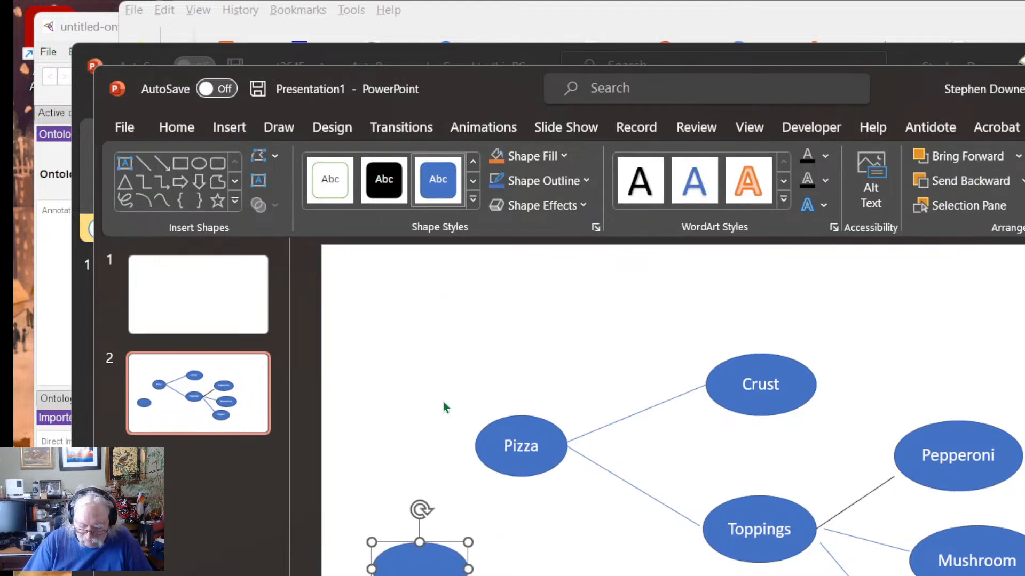
{"action": "left_click_drag", "start_coordinate": [421, 539], "coordinate": [567, 547]}
Step: Label the left ellipse below Pizza "Pepperoni" and widen it slightly
{"action": "left_click", "coordinate": [424, 569]}
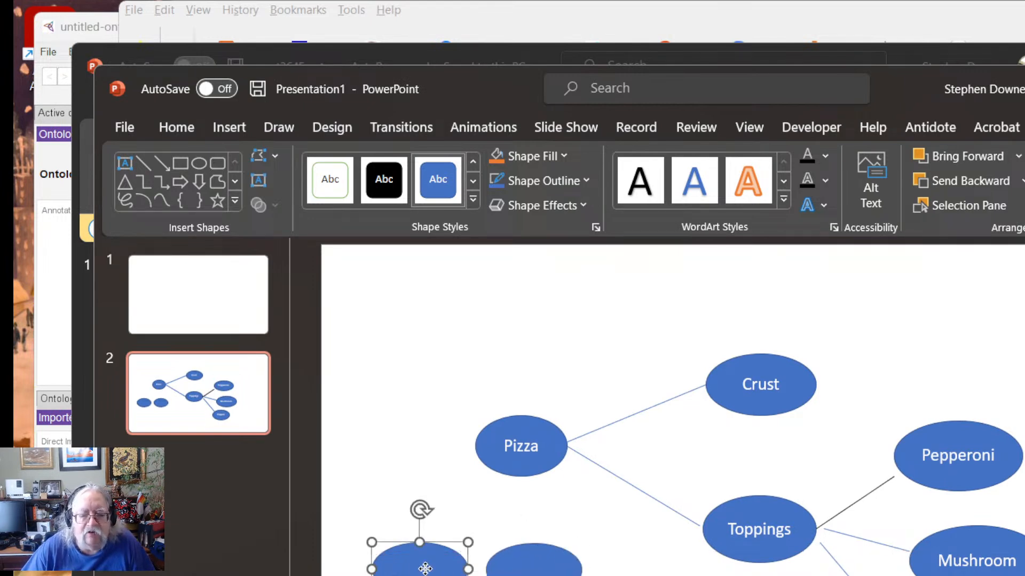
{"action": "type", "text": "Pepper"}
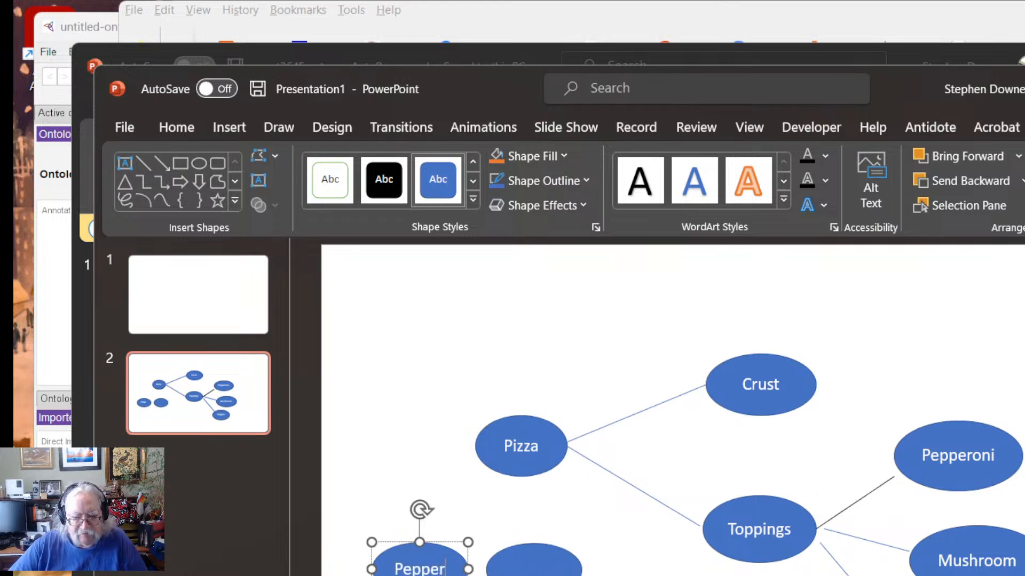
{"action": "key", "text": "Return"}
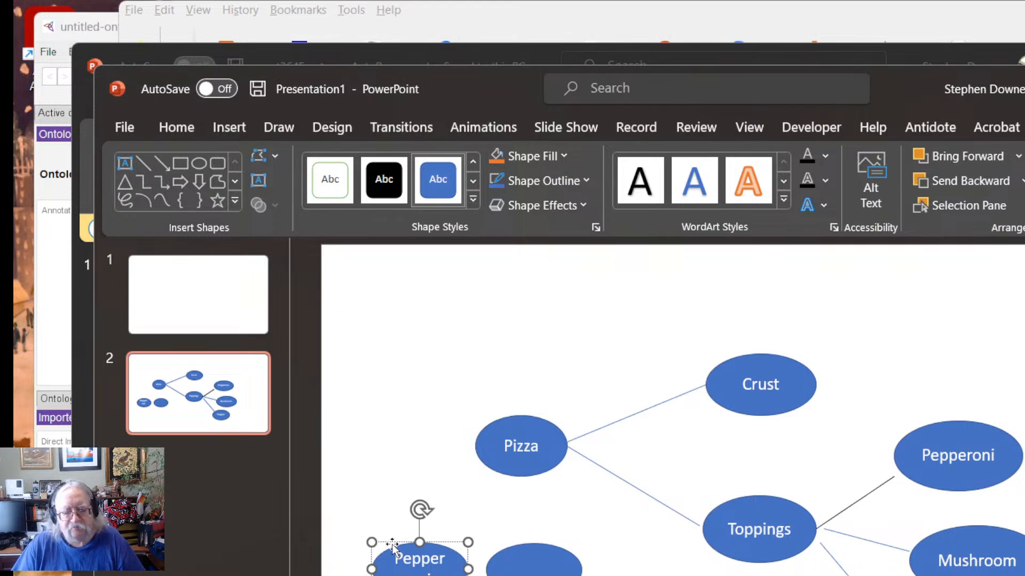
{"action": "left_click_drag", "start_coordinate": [374, 568], "coordinate": [369, 568]}
Step: Label the ellipse directly below Pizza "Hawaiian" and widen it so the name fits on one line
{"action": "left_click", "coordinate": [534, 567]}
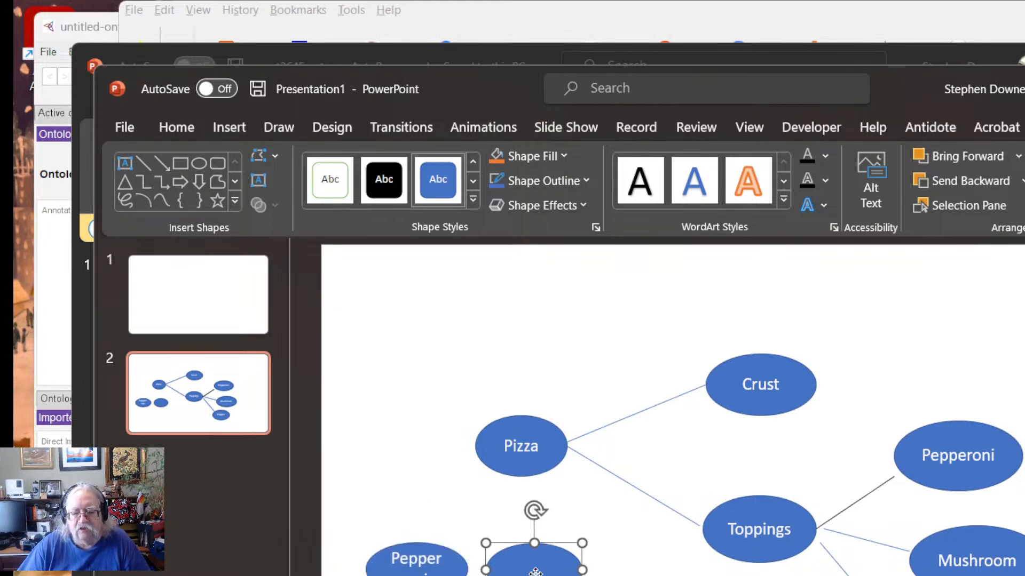
{"action": "type", "text": "Hawaii"}
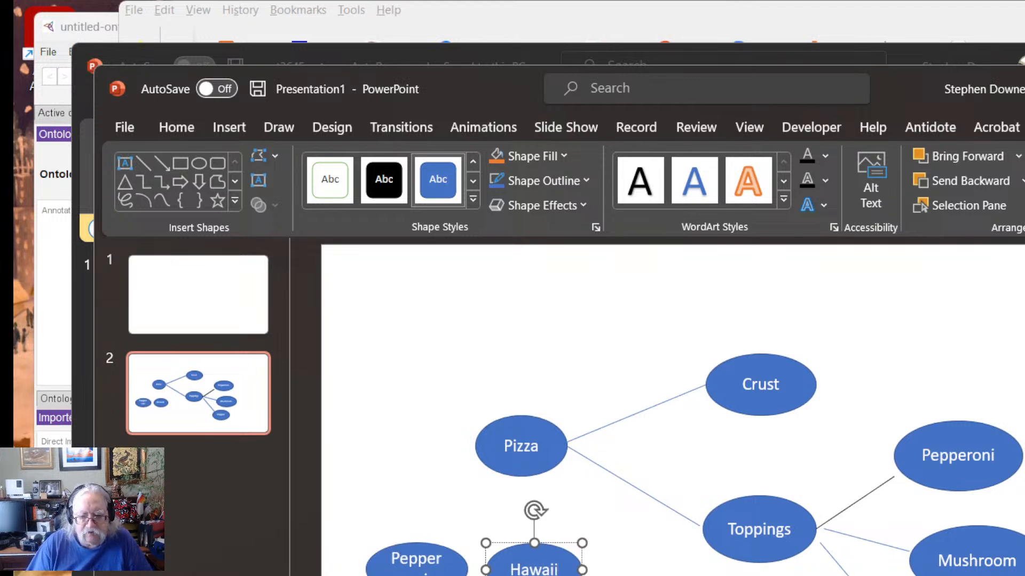
{"action": "key", "text": "Return"}
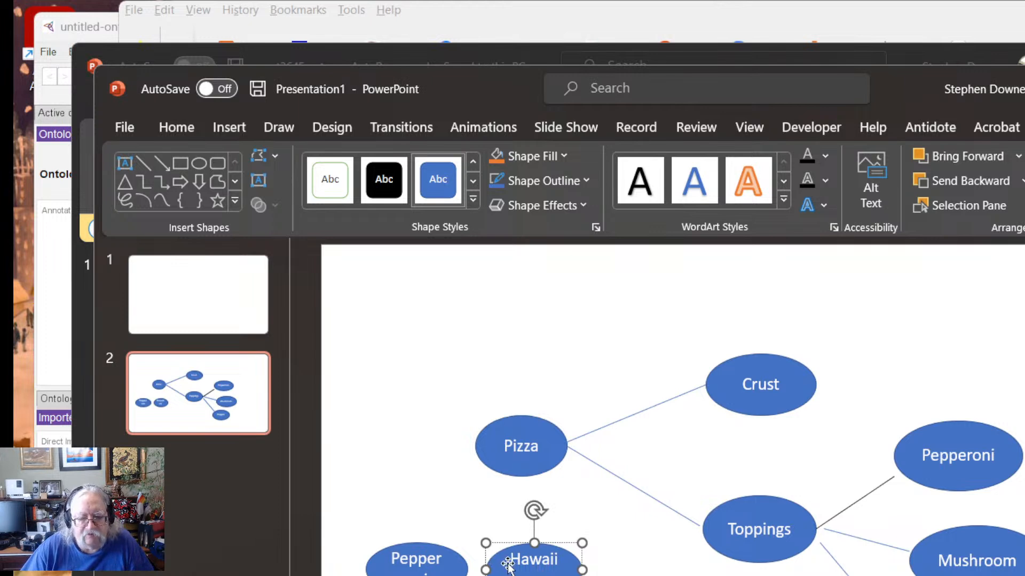
{"action": "key", "text": "super+Tab"}
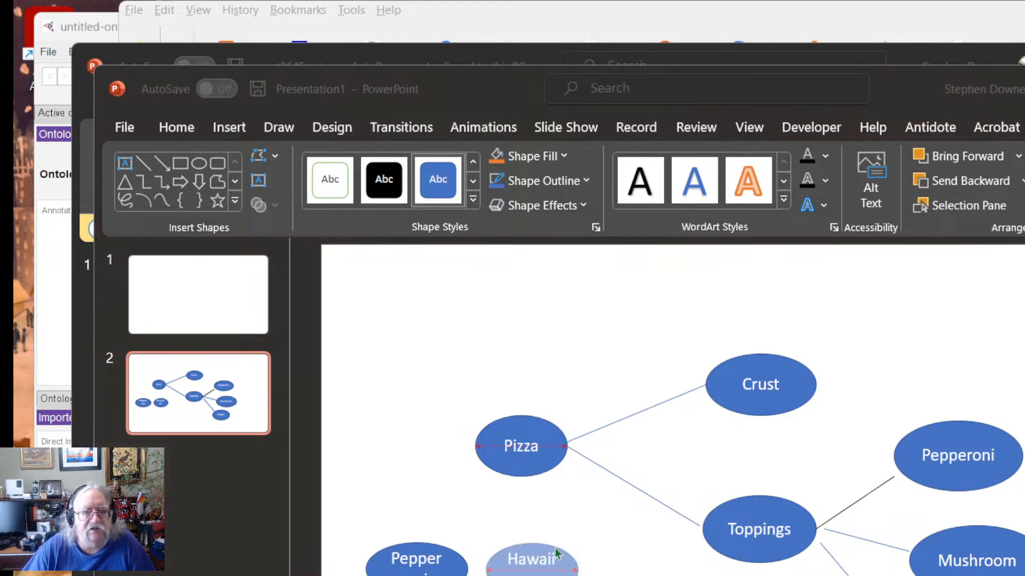
{"action": "key", "text": "super+Tab"}
{"action": "left_click_drag", "start_coordinate": [600, 575], "coordinate": [599, 544]}
Step: Draw straight lines from the underside of Pizza to the left ellipse below it and to the Hawaiian ellipse
{"action": "left_click", "coordinate": [143, 163]}
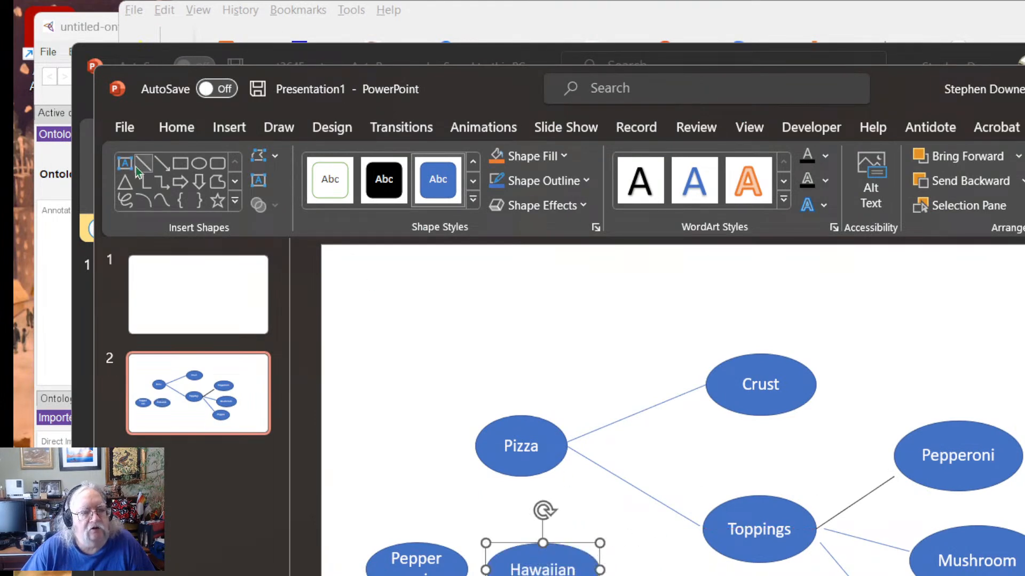
{"action": "left_click_drag", "start_coordinate": [497, 477], "coordinate": [442, 543]}
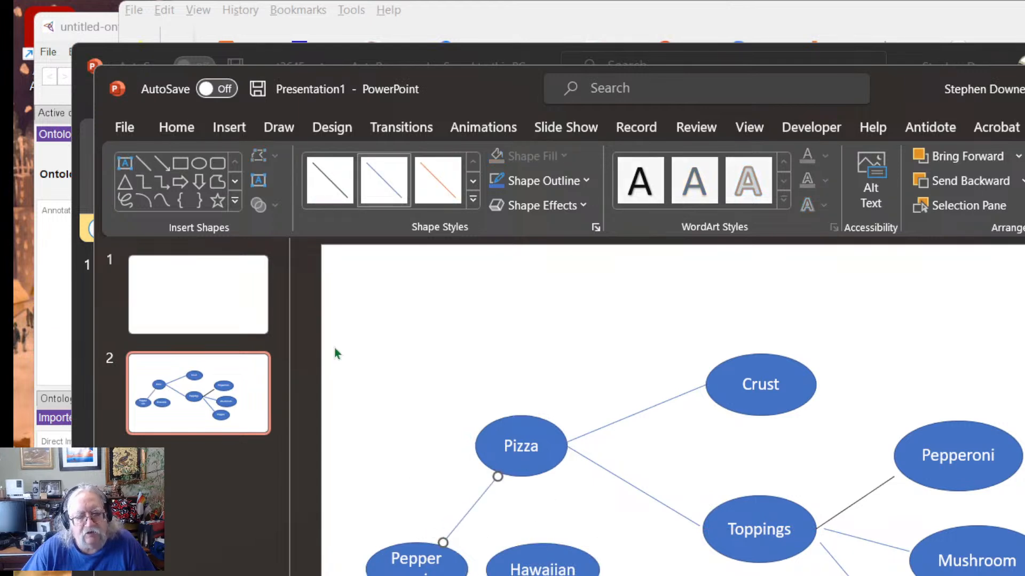
{"action": "left_click", "coordinate": [143, 163]}
{"action": "left_click_drag", "start_coordinate": [497, 476], "coordinate": [540, 542]}
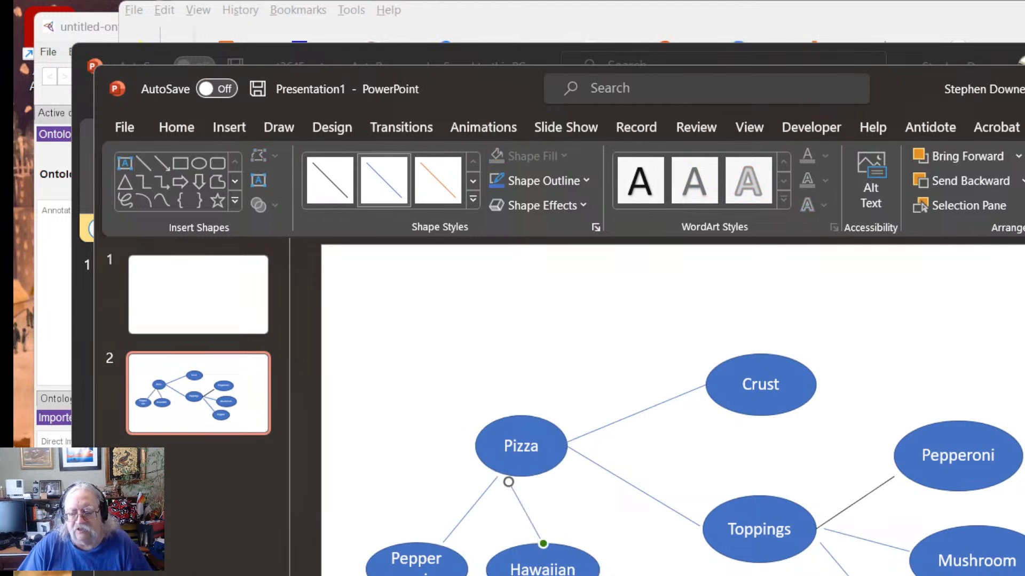
{"action": "key", "text": "Escape"}
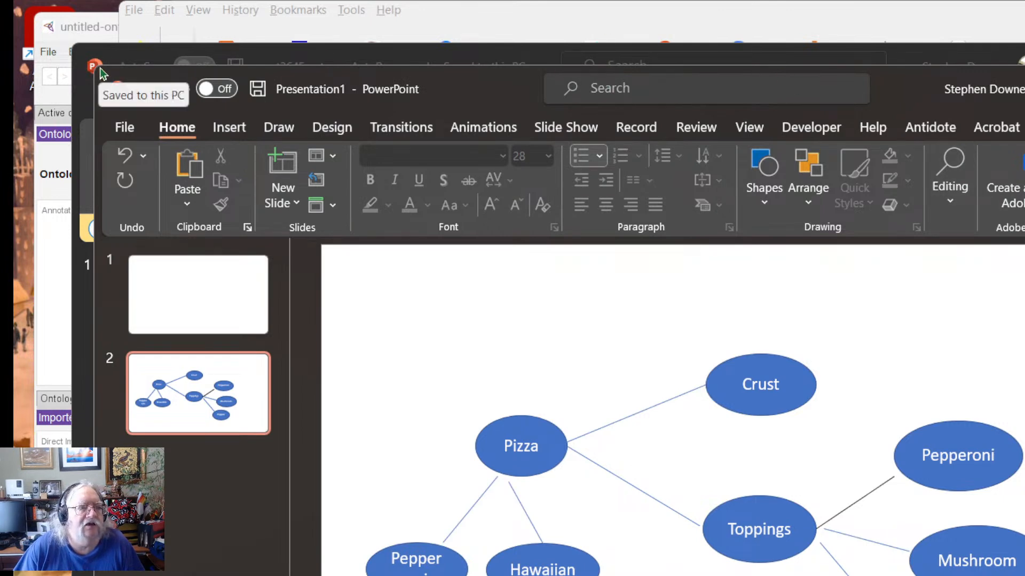
Step: Resize and reposition the presentation window so that all of its edges fit on the screen
{"action": "left_click", "coordinate": [98, 68]}
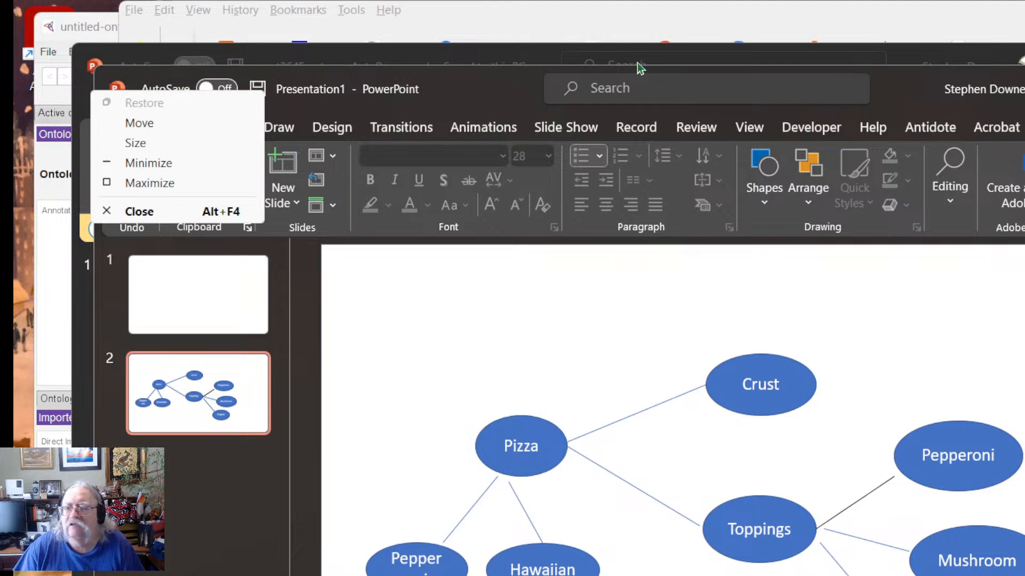
{"action": "left_click", "coordinate": [483, 86]}
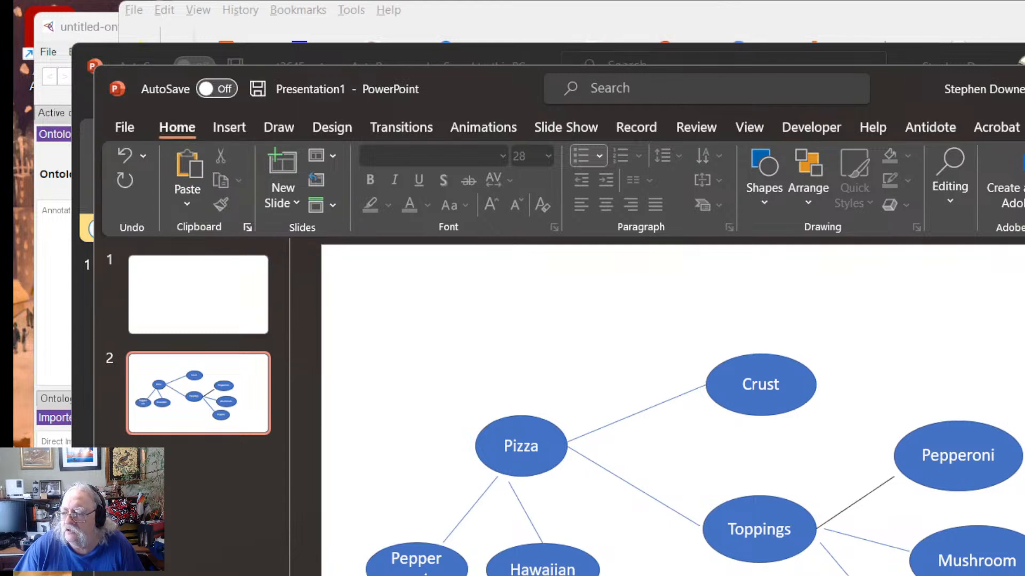
{"action": "left_click_drag", "start_coordinate": [1024, 336], "coordinate": [994, 336]}
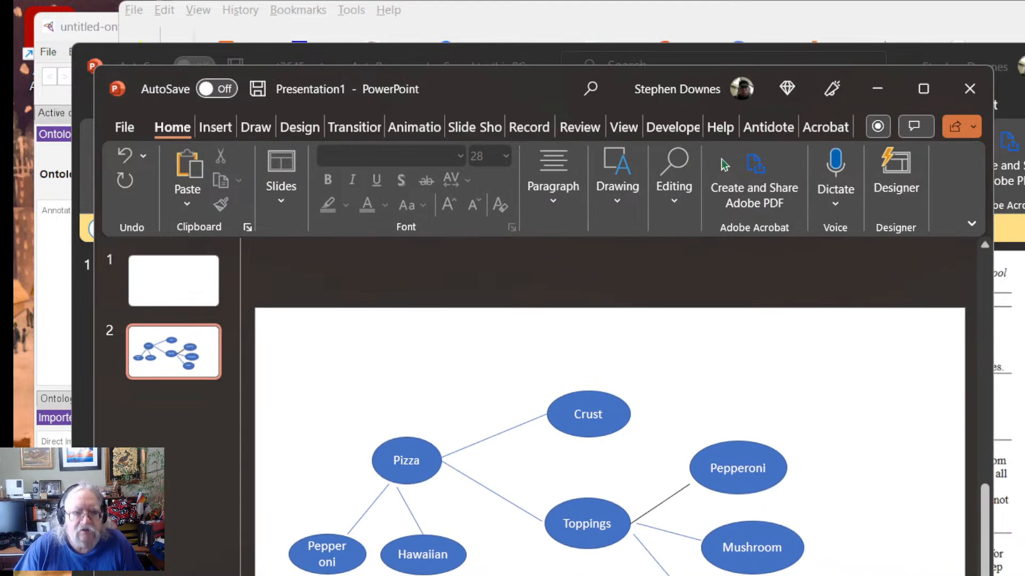
{"action": "left_click_drag", "start_coordinate": [553, 80], "coordinate": [562, 21]}
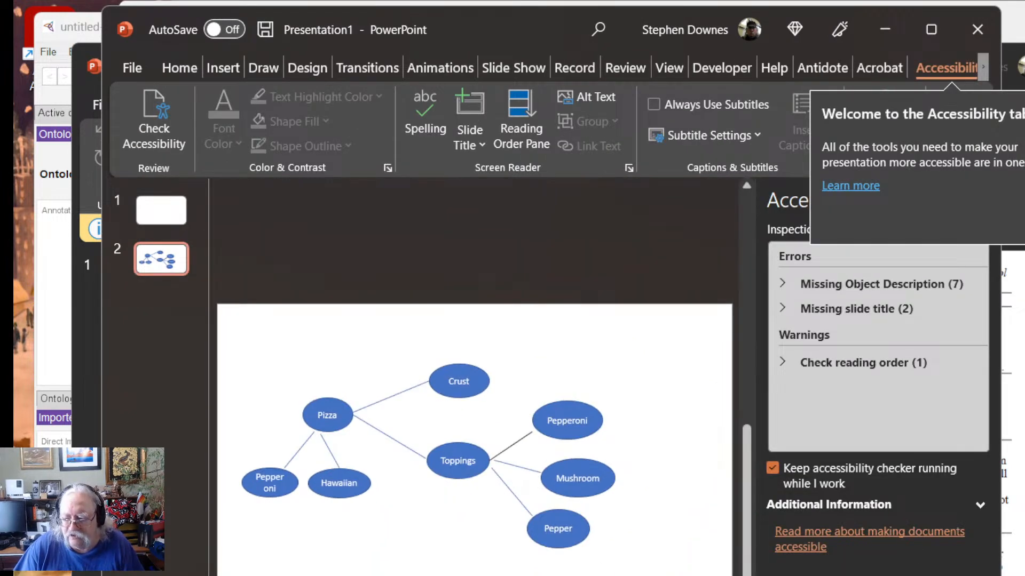
{"action": "left_click_drag", "start_coordinate": [832, 575], "coordinate": [832, 564]}
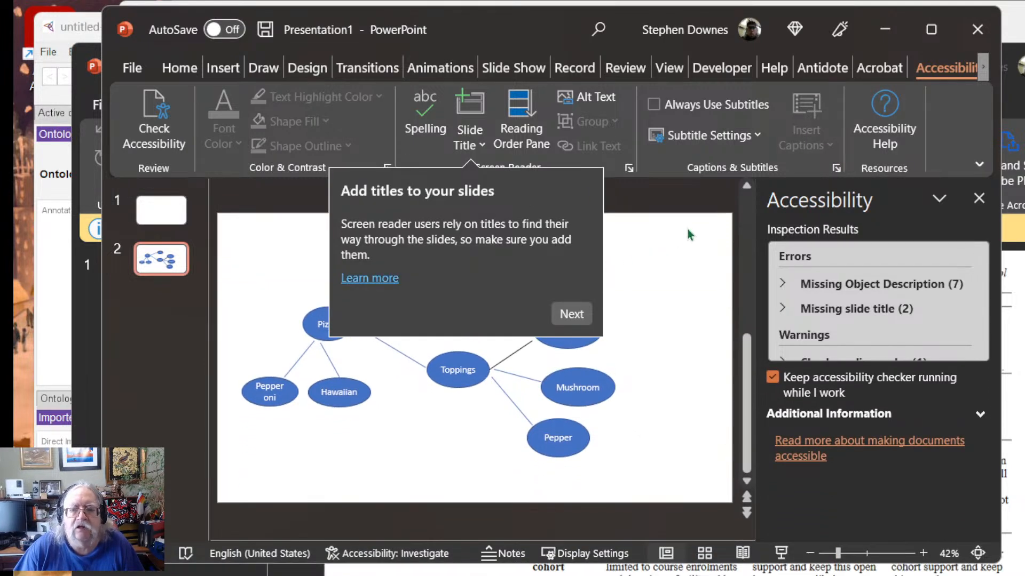
Step: Dismiss the accessibility tips and close the Accessibility pane
{"action": "left_click", "coordinate": [686, 231]}
{"action": "left_click", "coordinate": [621, 298]}
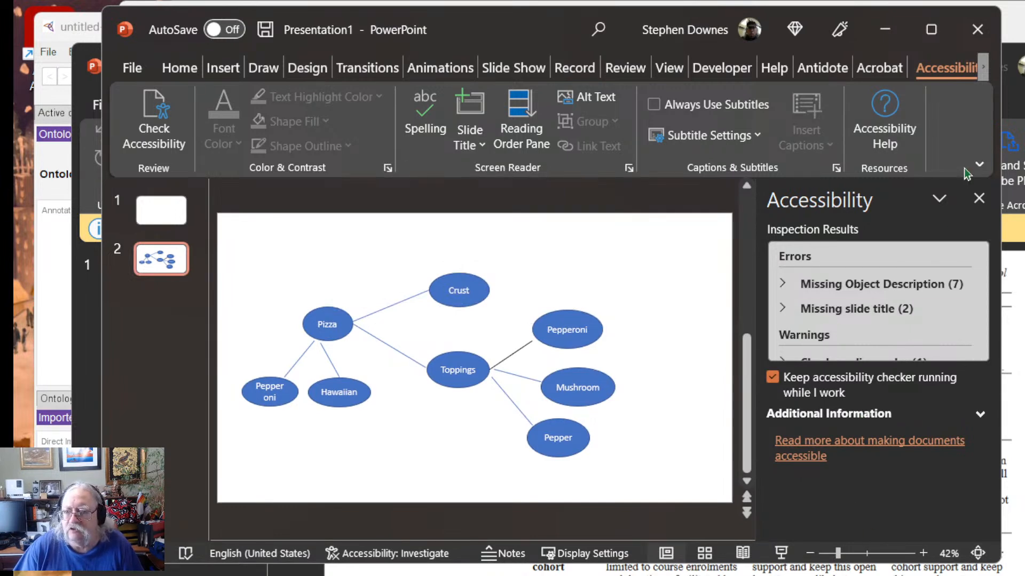
{"action": "left_click", "coordinate": [978, 198]}
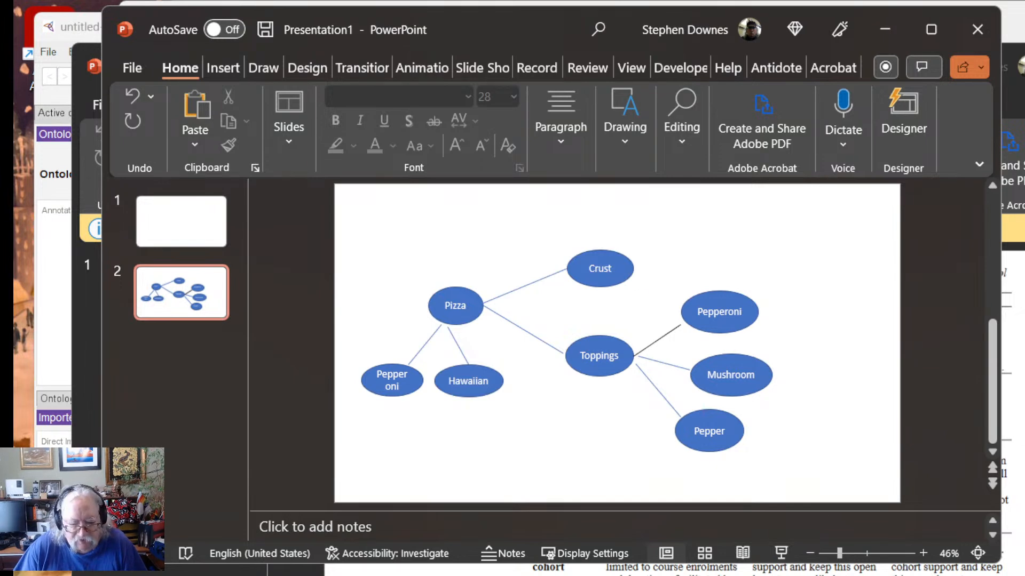
Step: Switch to the Protégé wiki tutorial in Firefox and read its main categories, lists of each kind of topic, and list of properties
{"action": "key", "text": "alt+Tab"}
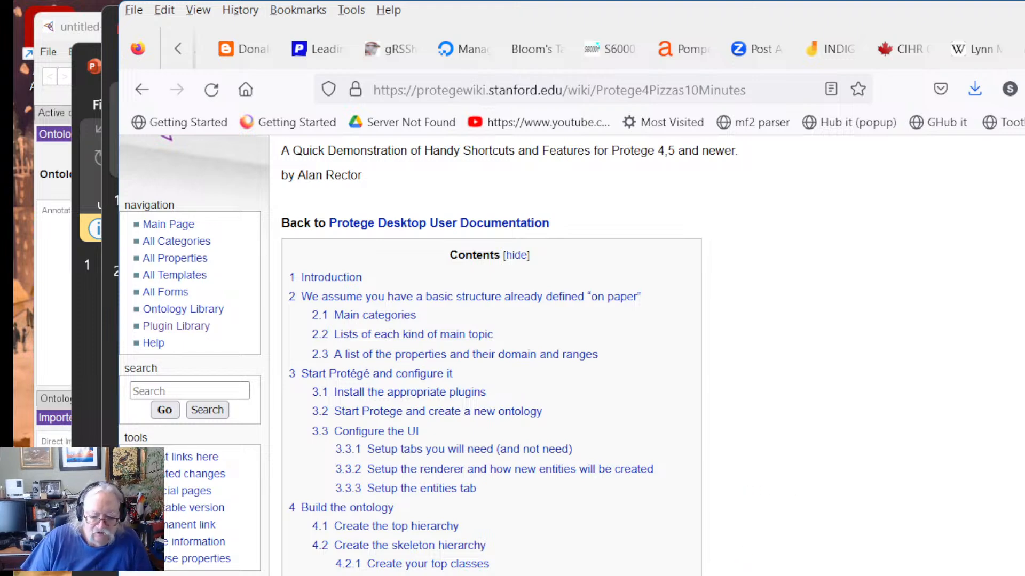
{"action": "key", "text": "alt+Tab"}
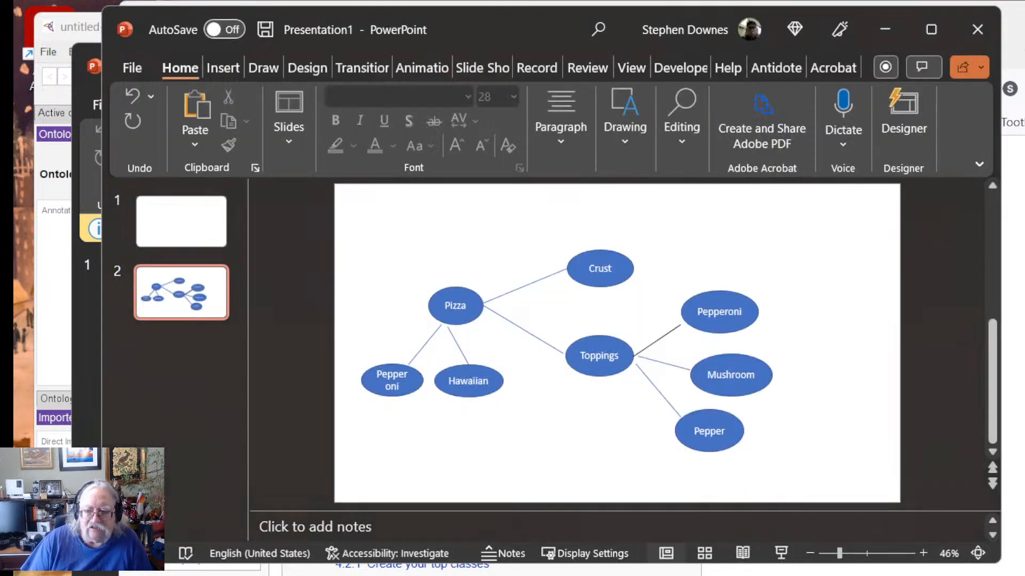
{"action": "key", "text": "alt+Tab"}
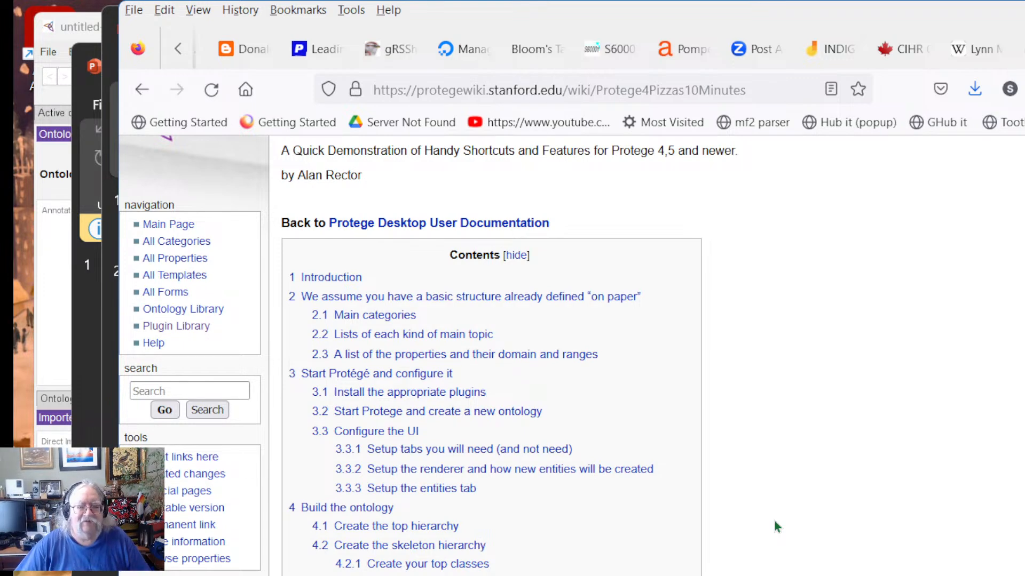
{"action": "left_click_drag", "start_coordinate": [751, 505], "coordinate": [786, 504]}
{"action": "left_click", "coordinate": [761, 487]}
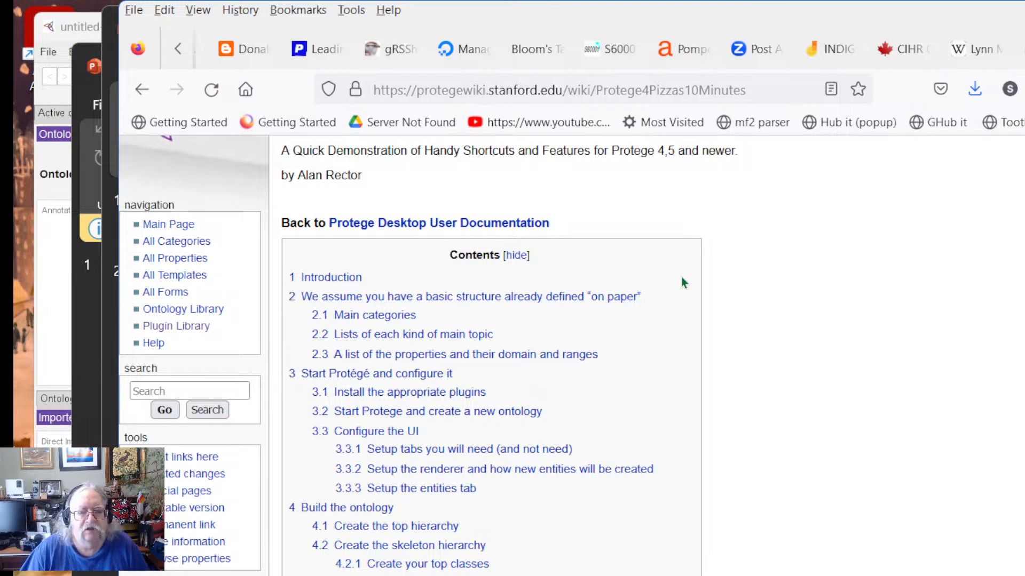
{"action": "scroll", "coordinate": [828, 360], "scroll_direction": "down", "scroll_amount": 10}
{"action": "scroll", "coordinate": [819, 375], "scroll_direction": "up", "scroll_amount": 5}
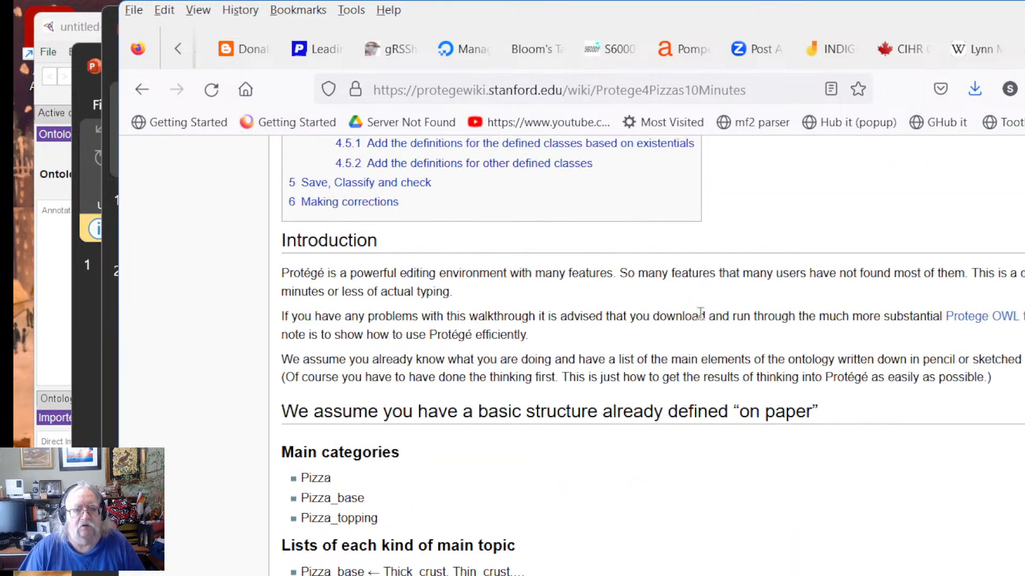
{"action": "scroll", "coordinate": [710, 312], "scroll_direction": "up", "scroll_amount": 10}
{"action": "scroll", "coordinate": [701, 316], "scroll_direction": "down", "scroll_amount": 8}
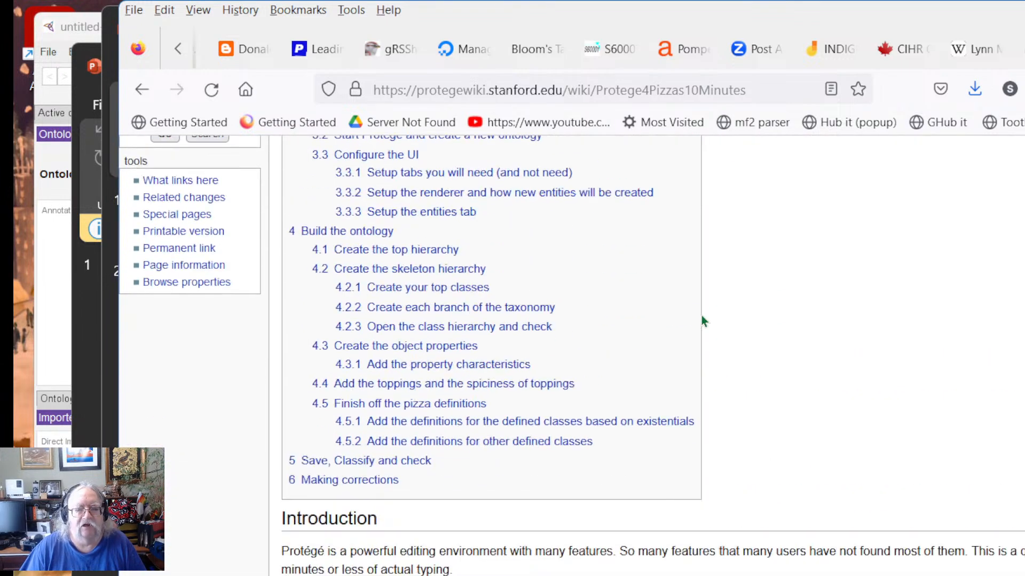
{"action": "scroll", "coordinate": [832, 504], "scroll_direction": "down", "scroll_amount": 3}
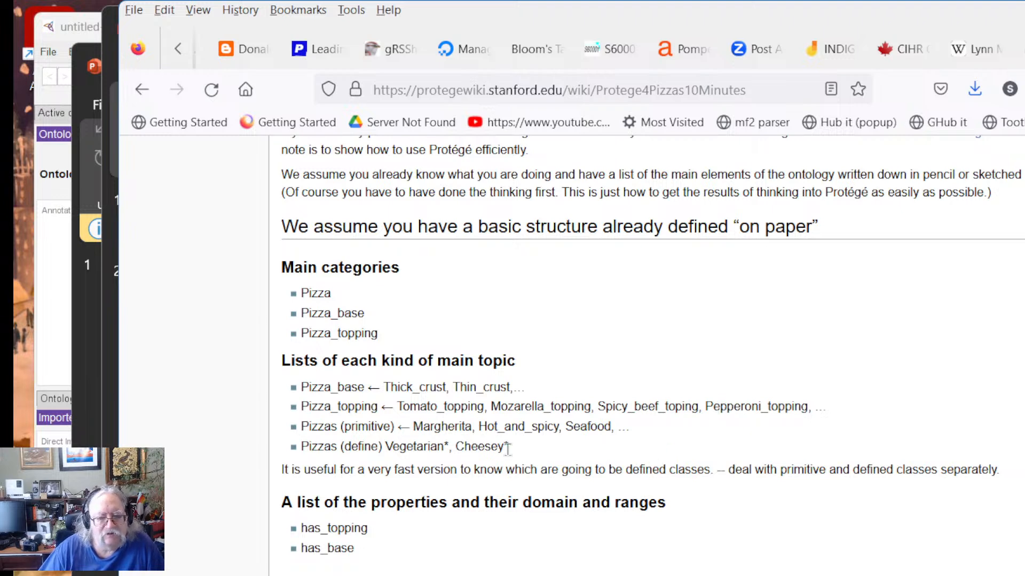
{"action": "left_click_drag", "start_coordinate": [464, 425], "coordinate": [527, 428]}
{"action": "left_click", "coordinate": [549, 433]}
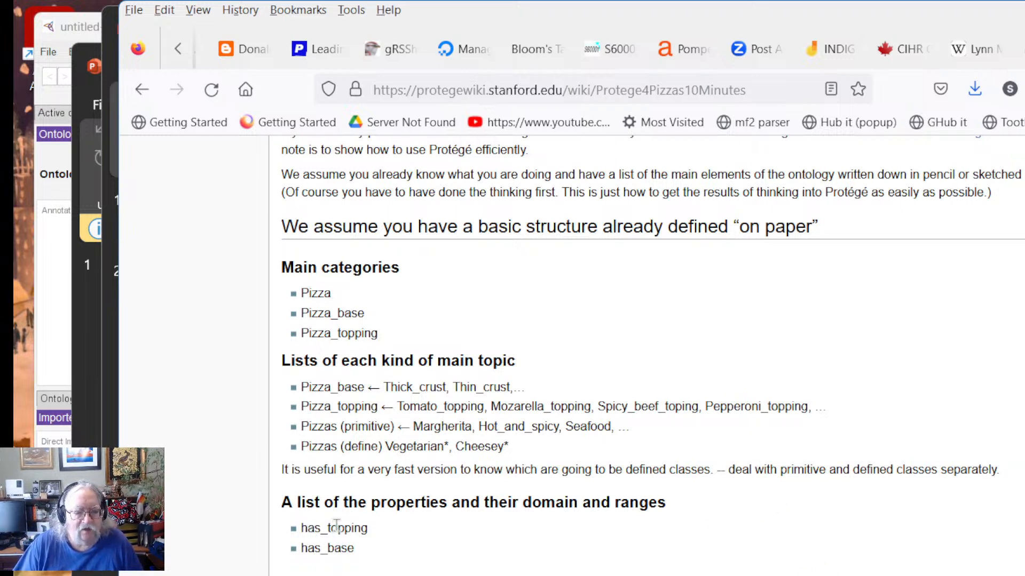
{"action": "scroll", "coordinate": [434, 525], "scroll_direction": "down", "scroll_amount": 2}
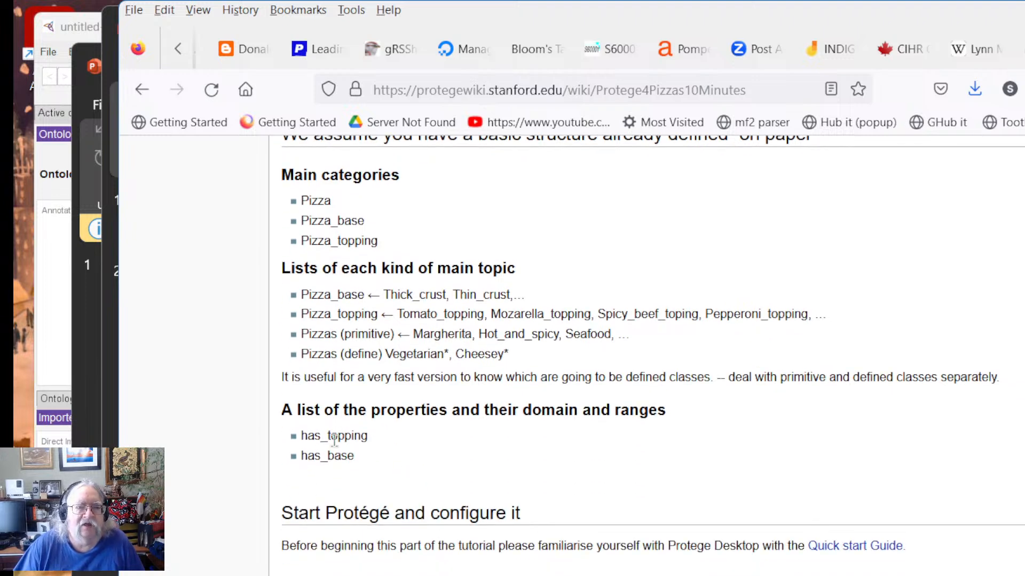
{"action": "scroll", "coordinate": [334, 441], "scroll_direction": "up", "scroll_amount": 2}
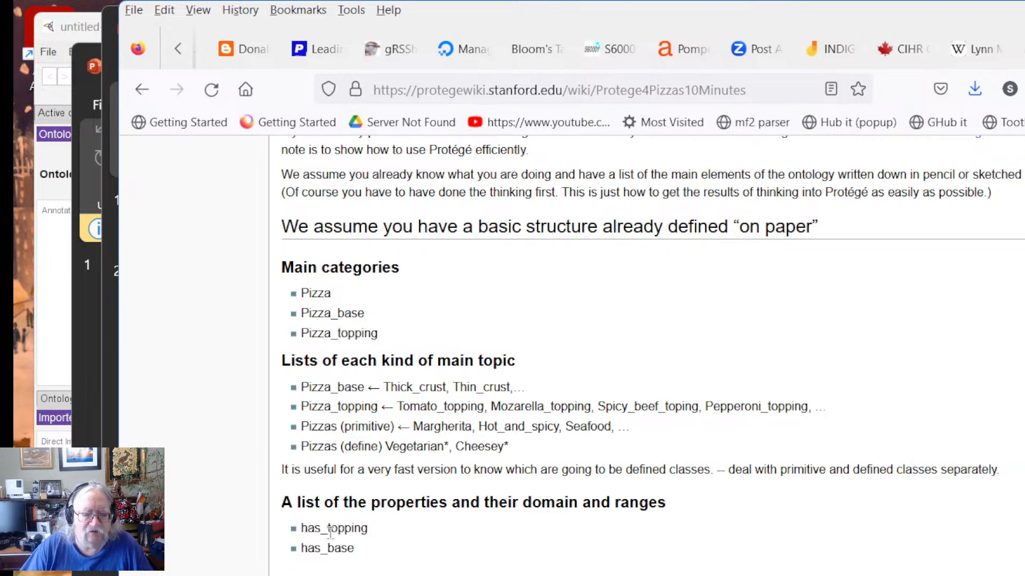
Step: Switch back to PowerPoint and add a text box reading "has" above the line from Pizza to Crust
{"action": "key", "text": "alt+Tab"}
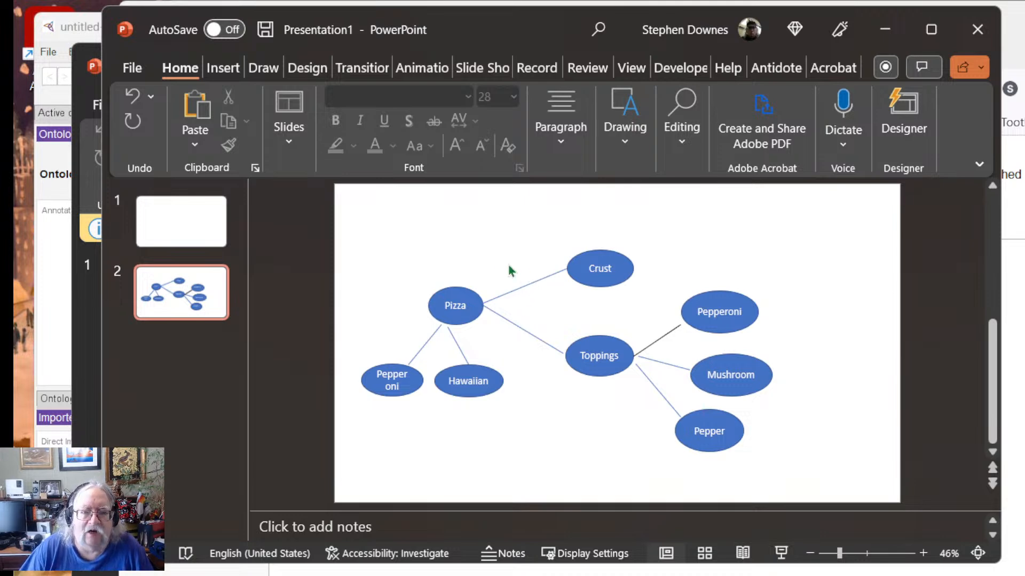
{"action": "left_click", "coordinate": [224, 70]}
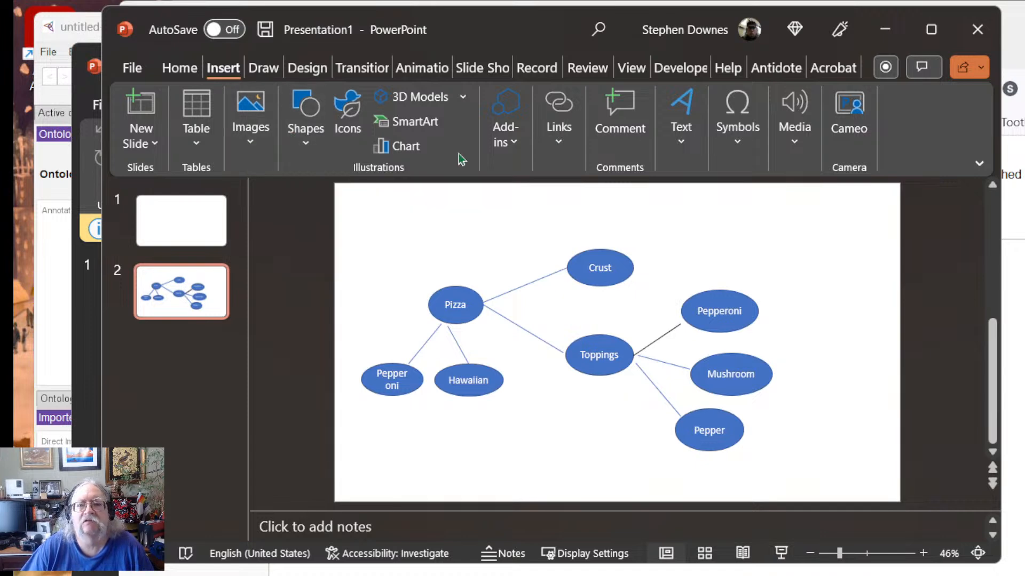
{"action": "left_click", "coordinate": [682, 136]}
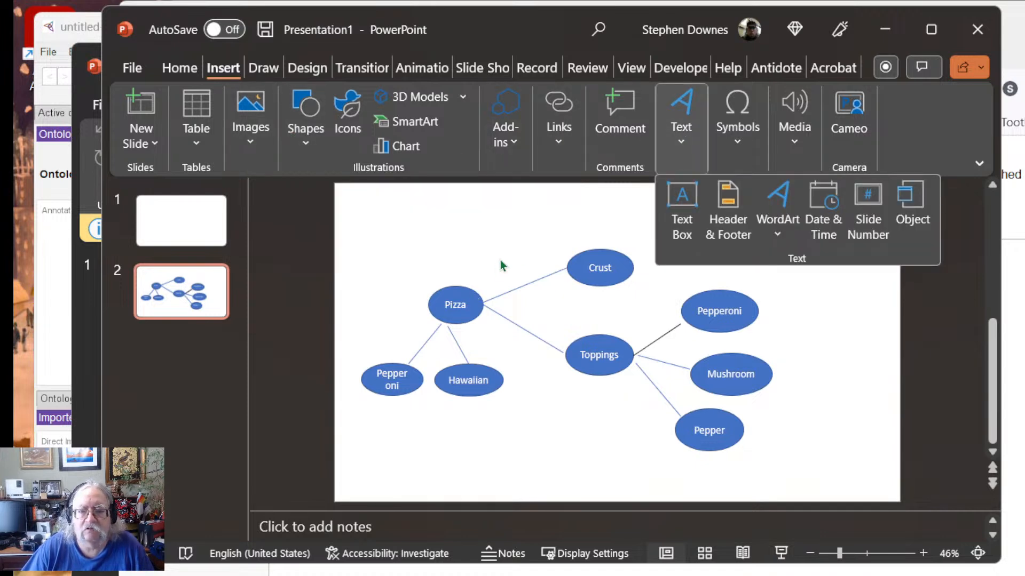
{"action": "left_click", "coordinate": [683, 214]}
{"action": "left_click_drag", "start_coordinate": [503, 266], "coordinate": [537, 287]}
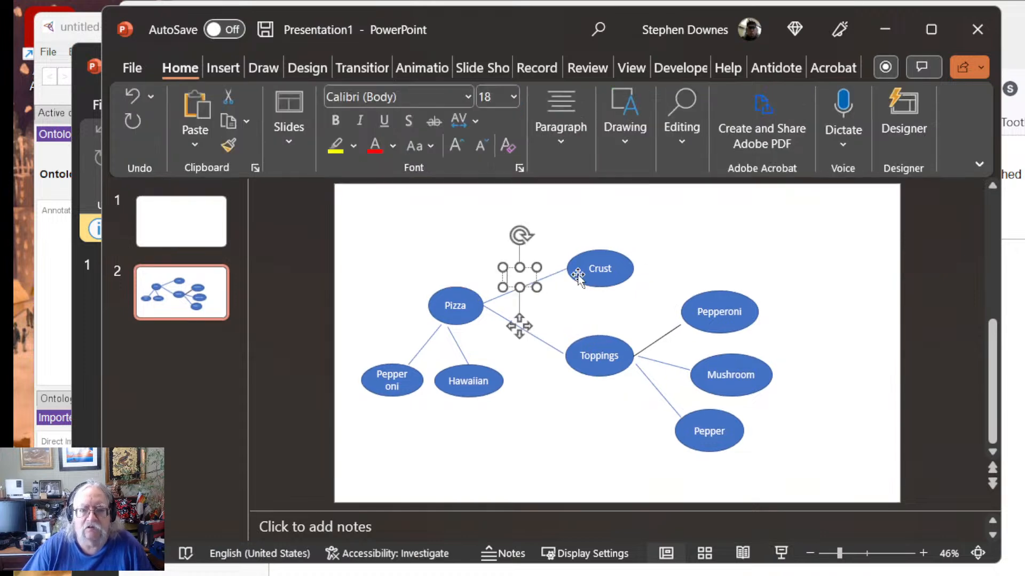
{"action": "type", "text": "has"}
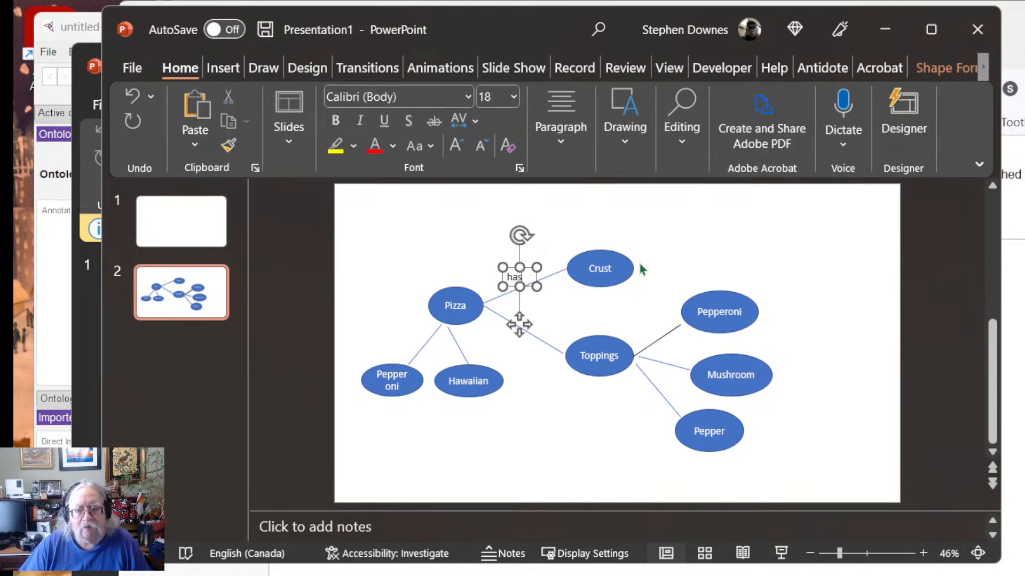
Step: Copy the "has" label and place the duplicate beneath the line from Pizza to Toppings
{"action": "left_click", "coordinate": [536, 278]}
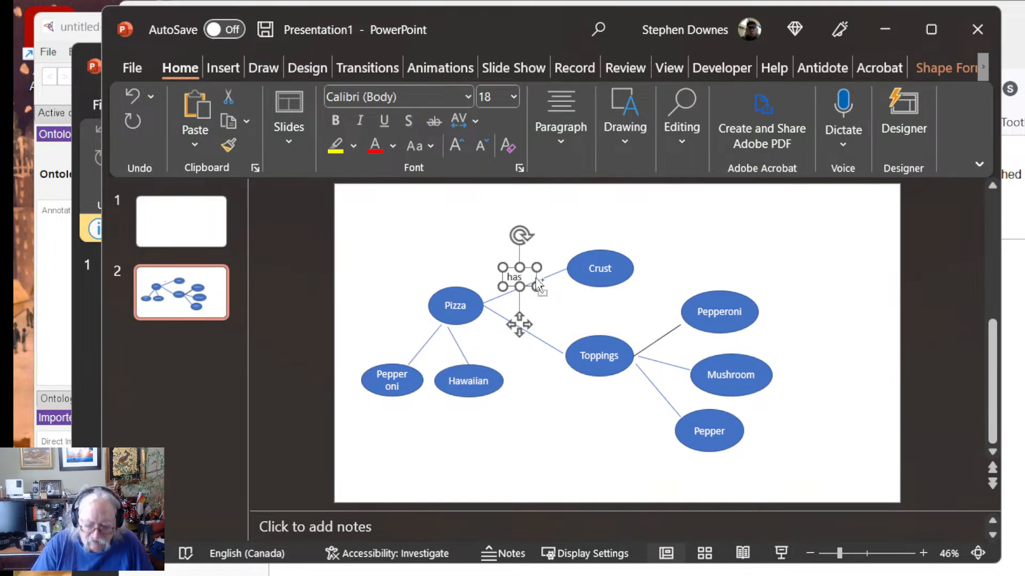
{"action": "left_click", "coordinate": [501, 356]}
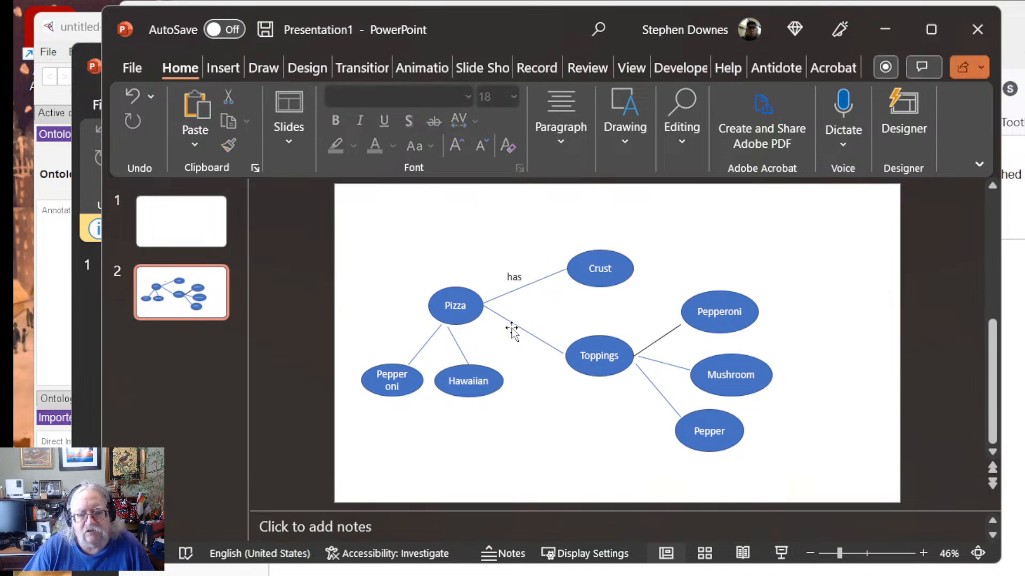
{"action": "key", "text": "ctrl+v"}
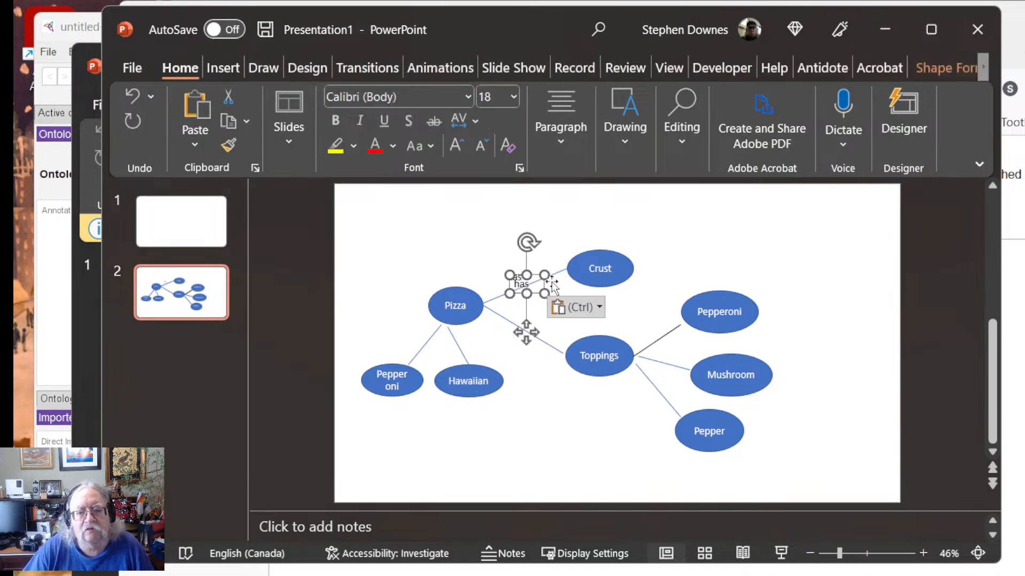
{"action": "left_click_drag", "start_coordinate": [537, 292], "coordinate": [529, 344]}
{"action": "left_click", "coordinate": [929, 452]}
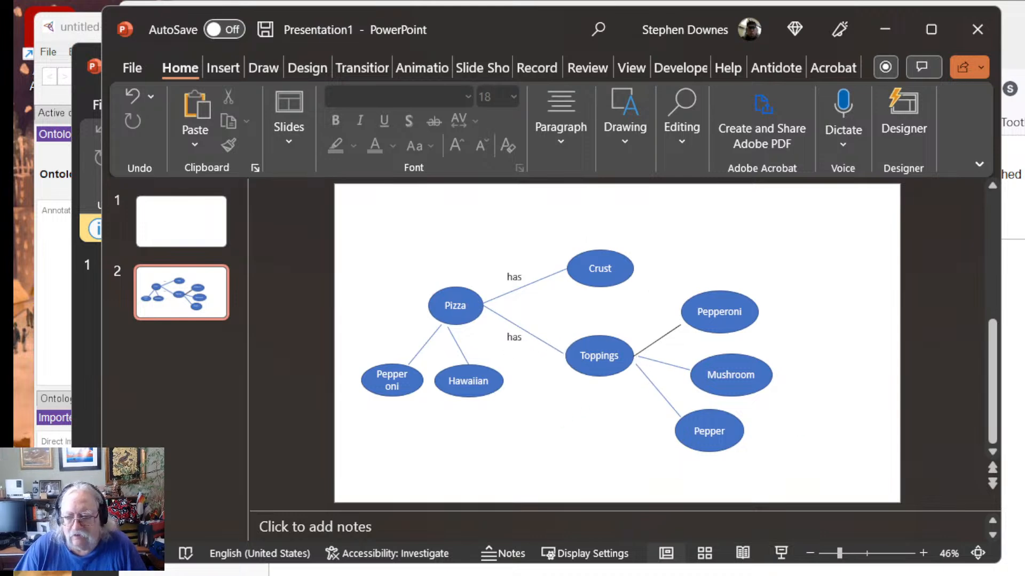
Step: Try a copy of the "has" label beside the line from Pizza to the Pepperoni ellipse below it, and delete that copy
{"action": "key", "text": "alt+Tab"}
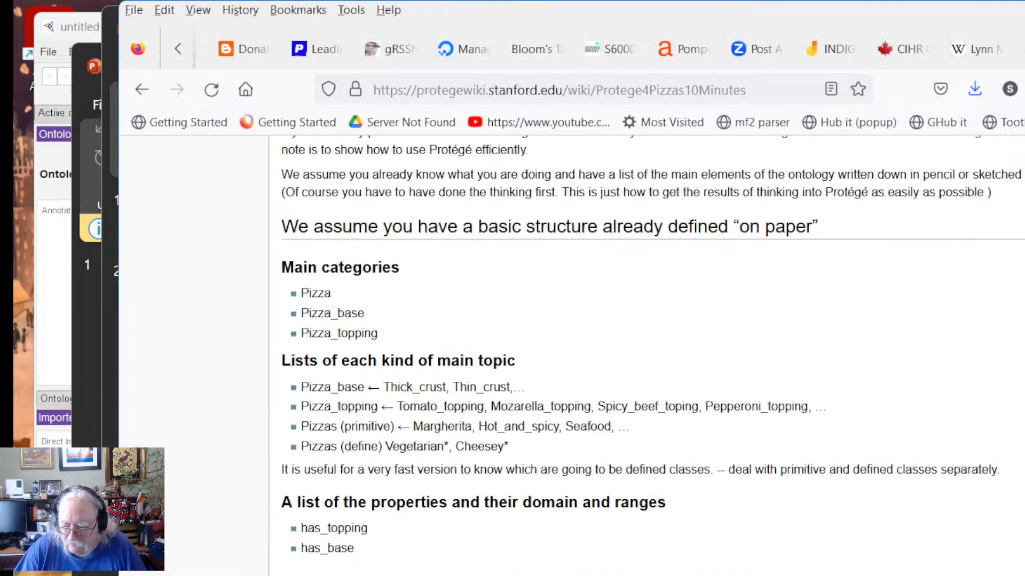
{"action": "key", "text": "alt+Tab"}
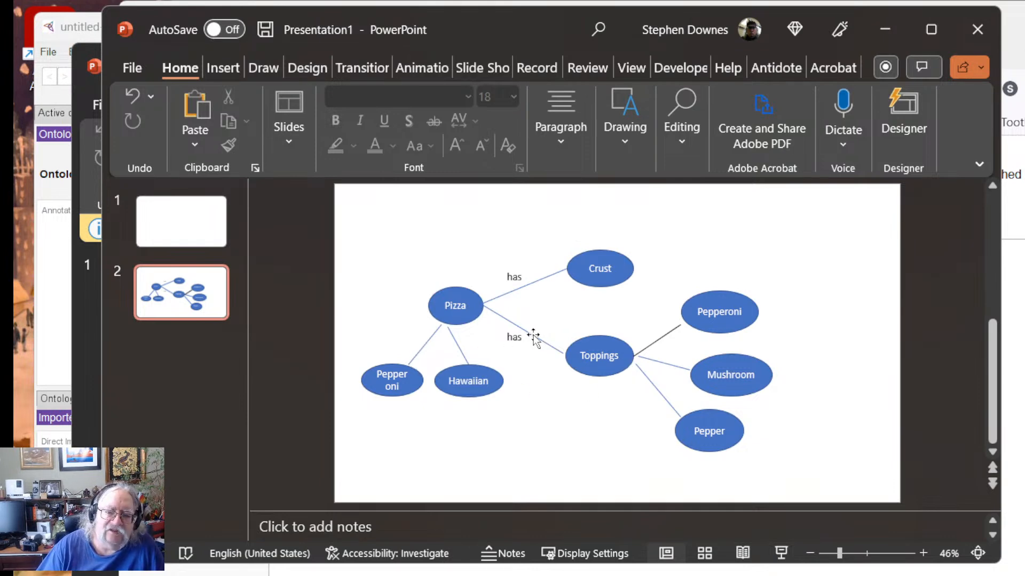
{"action": "left_click", "coordinate": [516, 335]}
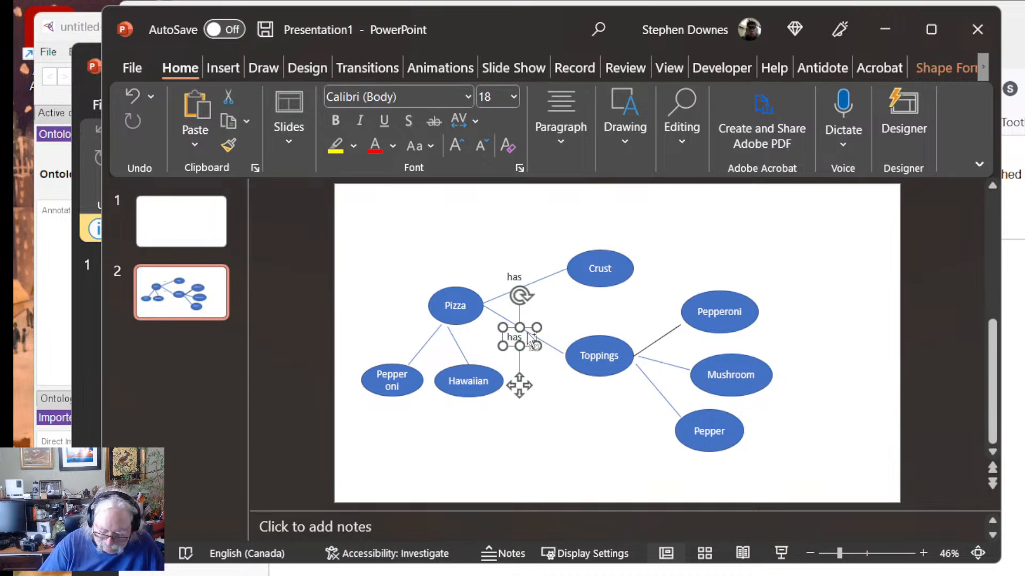
{"action": "left_click", "coordinate": [379, 336]}
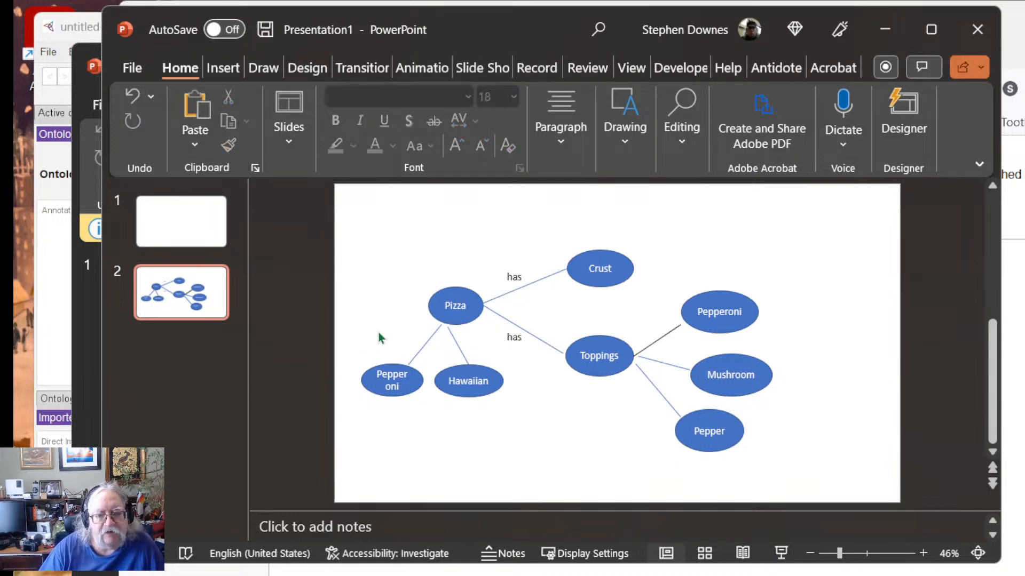
{"action": "key", "text": "ctrl+v"}
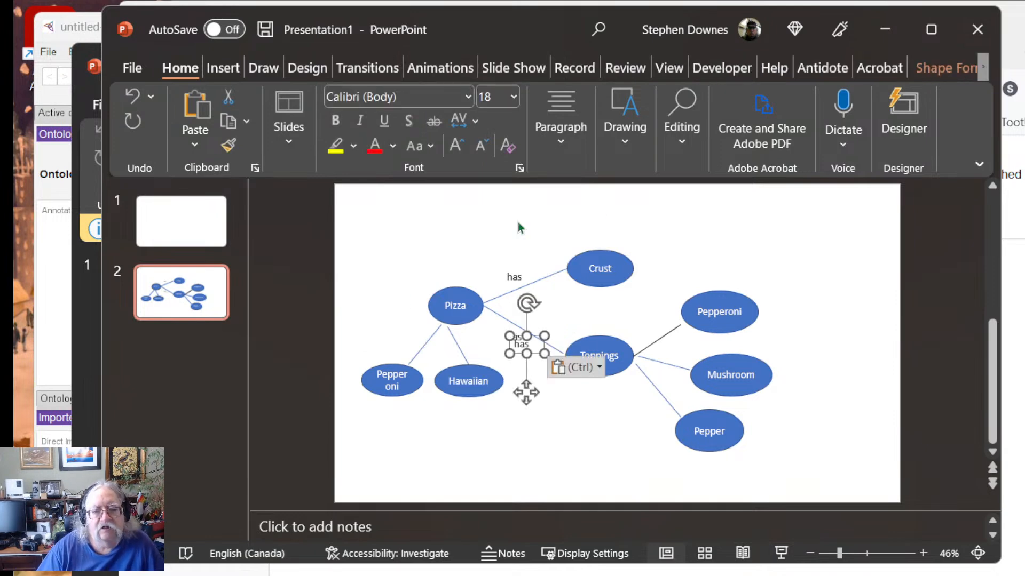
{"action": "left_click_drag", "start_coordinate": [534, 354], "coordinate": [411, 351]}
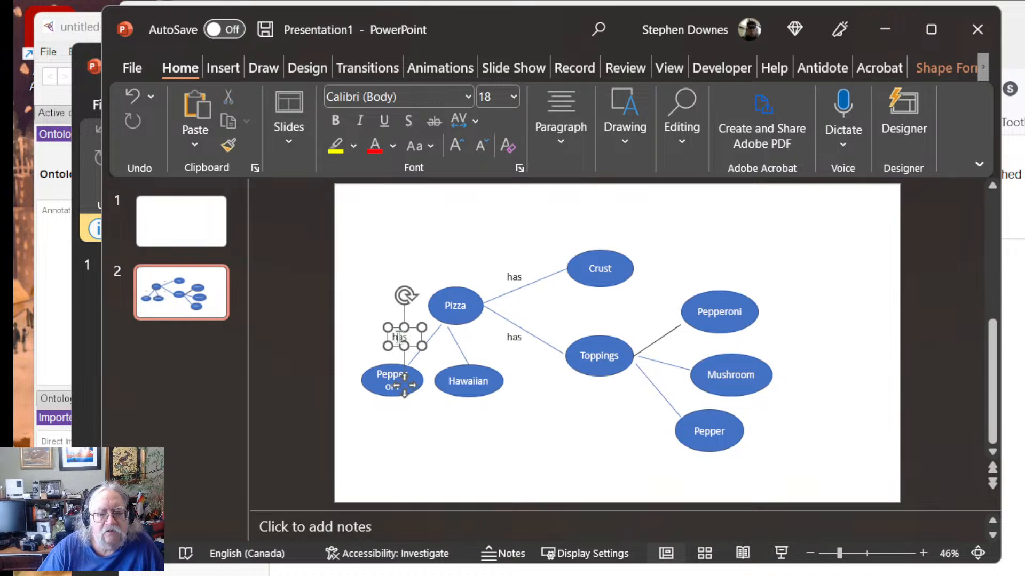
{"action": "double_click", "coordinate": [400, 340]}
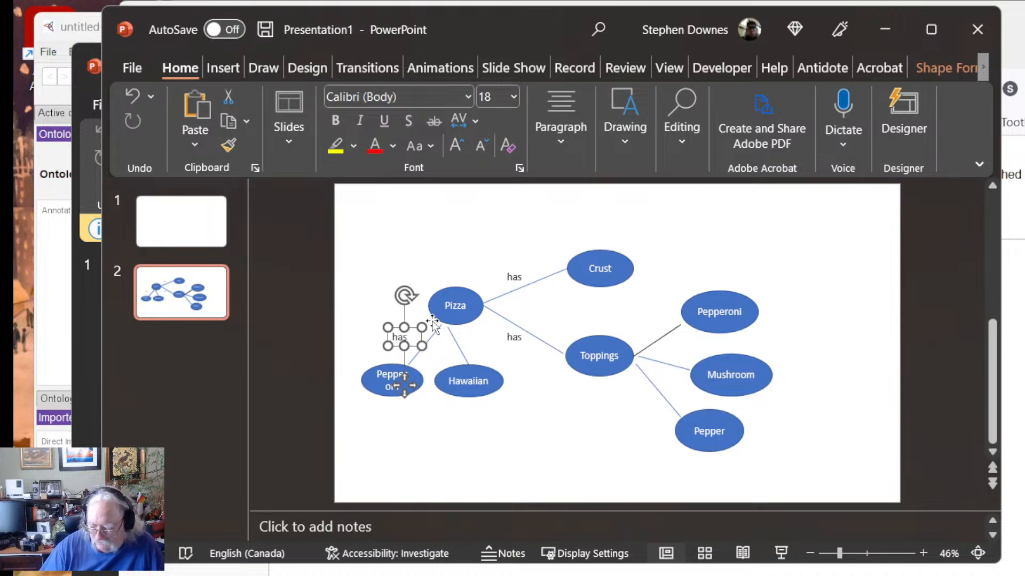
{"action": "key", "text": "Delete"}
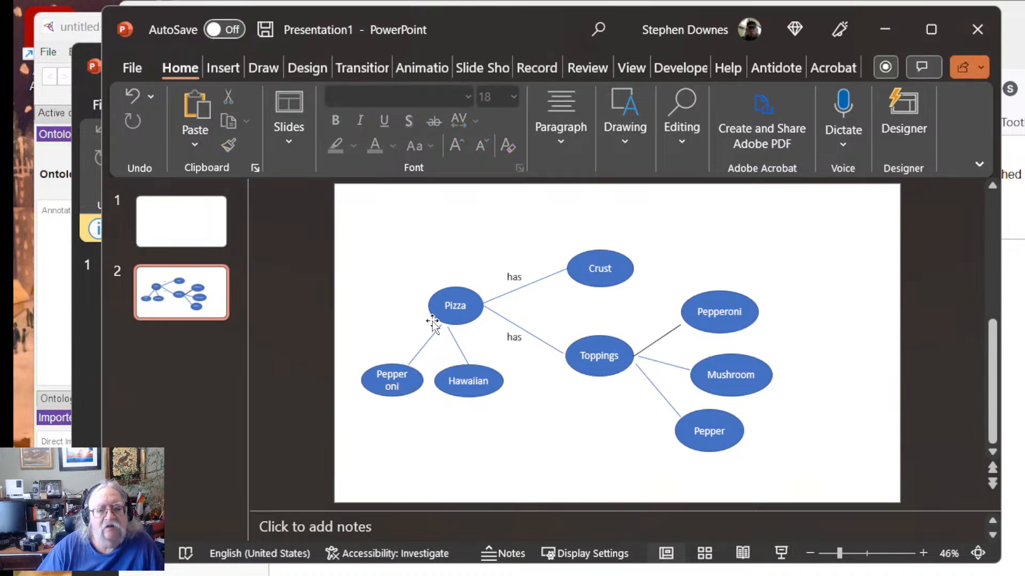
Step: Move the pizza-type ellipses Pepperoni and Hawaiian and their connecting lines lower on the slide, leaving a gap beneath Pizza
{"action": "left_click", "coordinate": [395, 377]}
{"action": "left_click_drag", "start_coordinate": [406, 396], "coordinate": [407, 451]}
{"action": "left_click", "coordinate": [469, 381]}
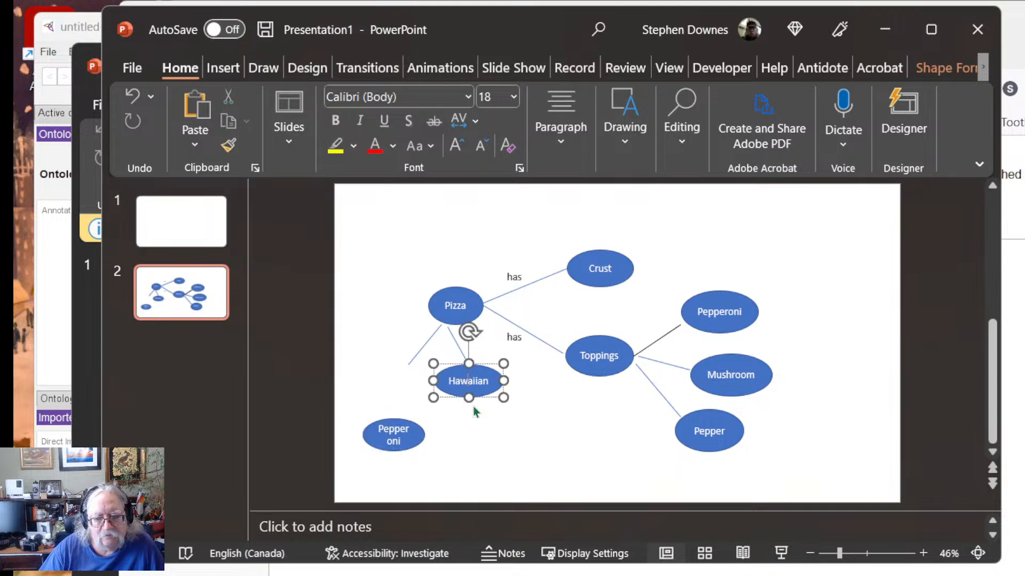
{"action": "left_click_drag", "start_coordinate": [481, 398], "coordinate": [494, 461]}
{"action": "left_click_drag", "start_coordinate": [432, 346], "coordinate": [415, 393]}
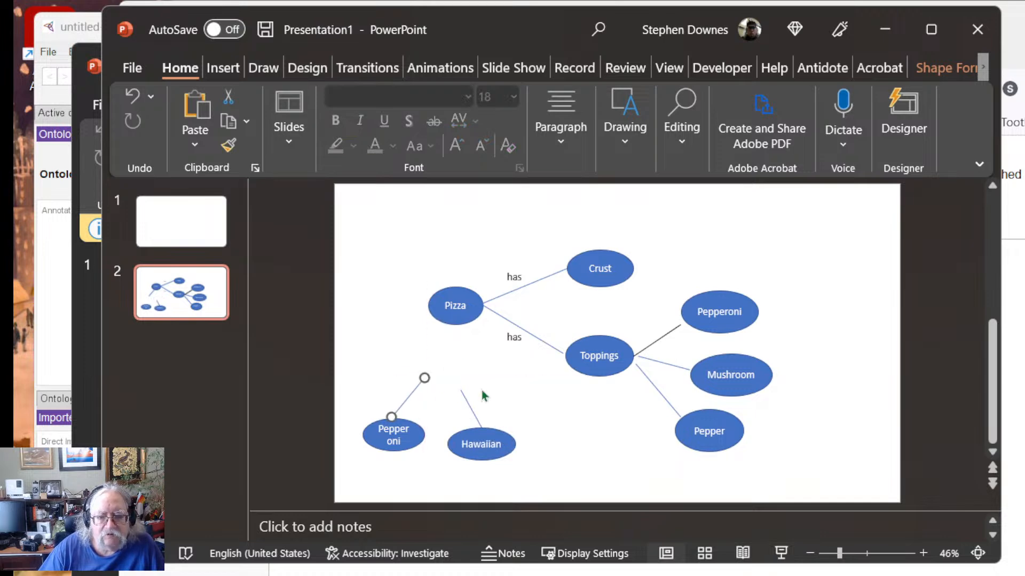
Step: Duplicate the Toppings ellipse on the slide
{"action": "left_click", "coordinate": [602, 374]}
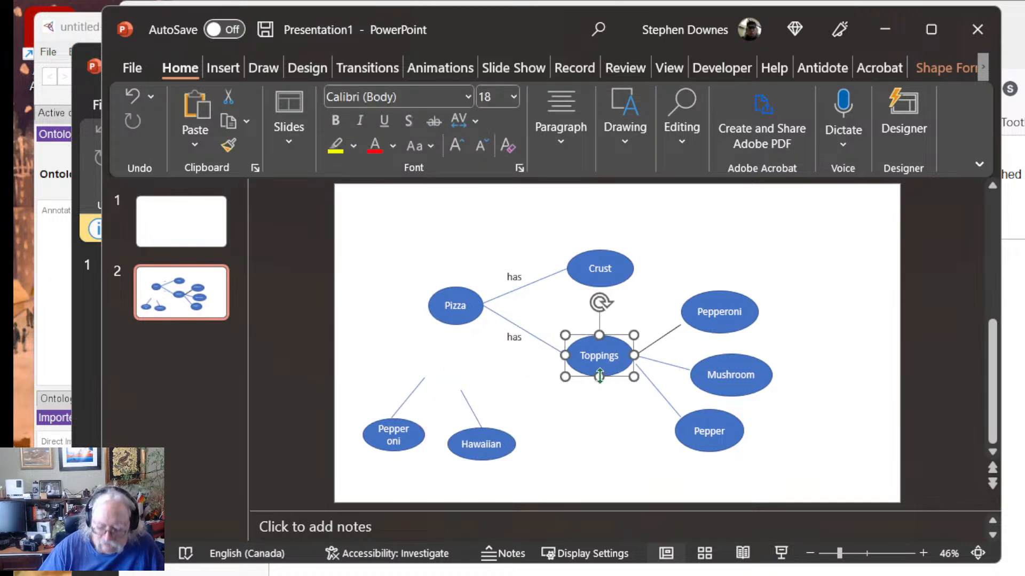
{"action": "left_click", "coordinate": [456, 378]}
{"action": "key", "text": "ctrl+v"}
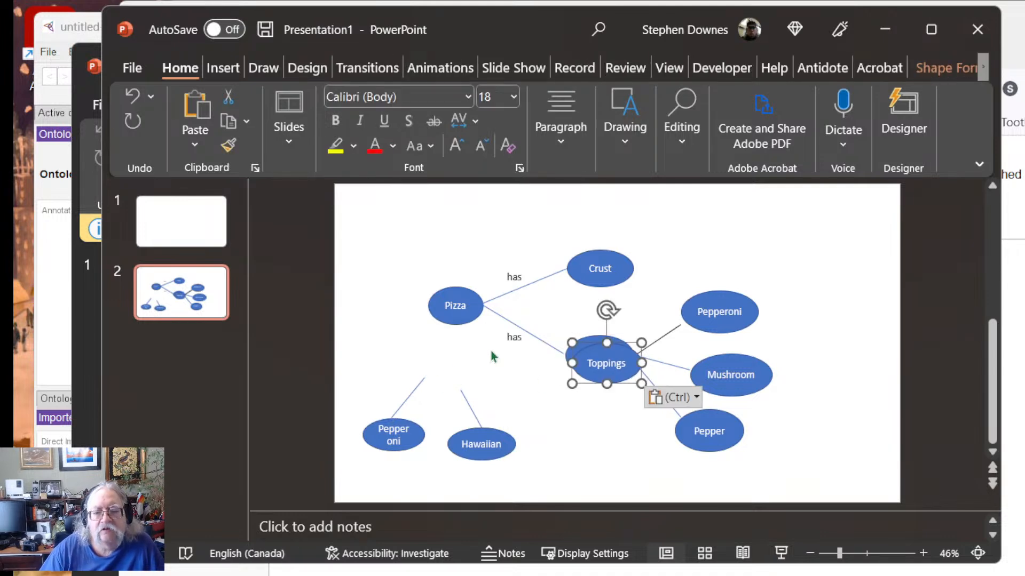
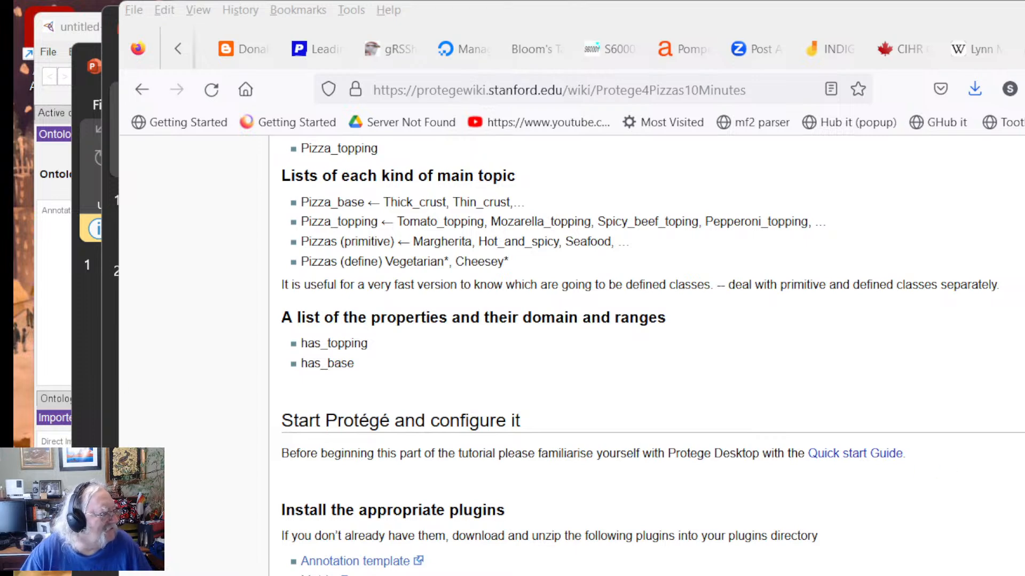
Step: In the Protégé wiki tutorial in Firefox, read the sections on installing plugins and creating a new ontology
{"action": "left_click", "coordinate": [780, 388]}
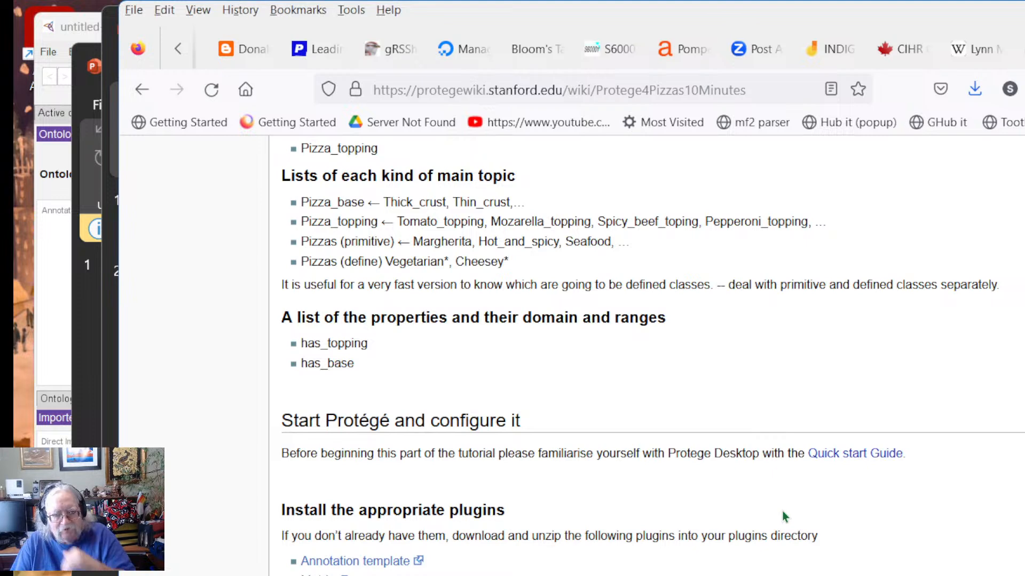
{"action": "scroll", "coordinate": [783, 516], "scroll_direction": "down", "scroll_amount": 4}
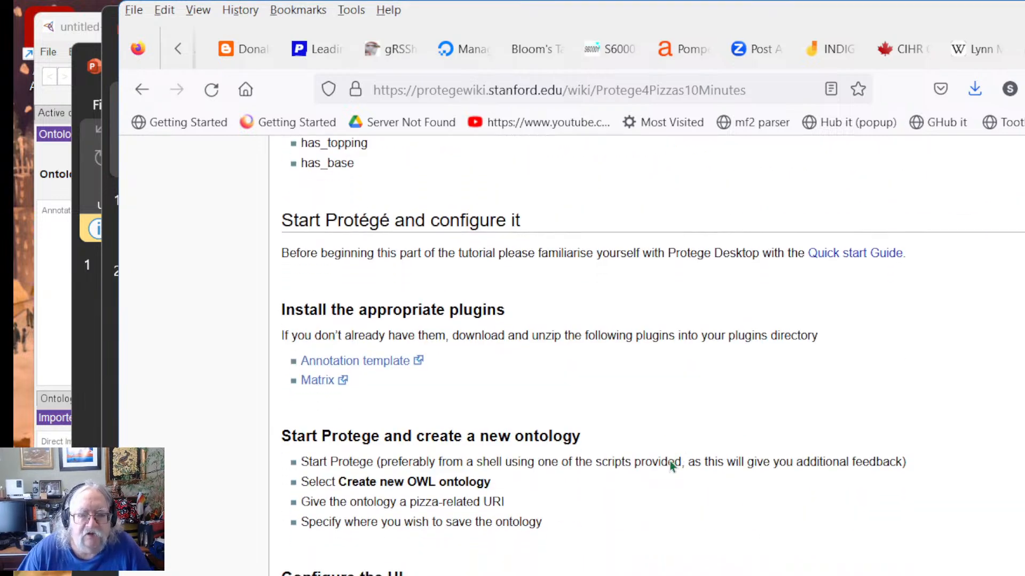
{"action": "scroll", "coordinate": [671, 466], "scroll_direction": "down", "scroll_amount": 2}
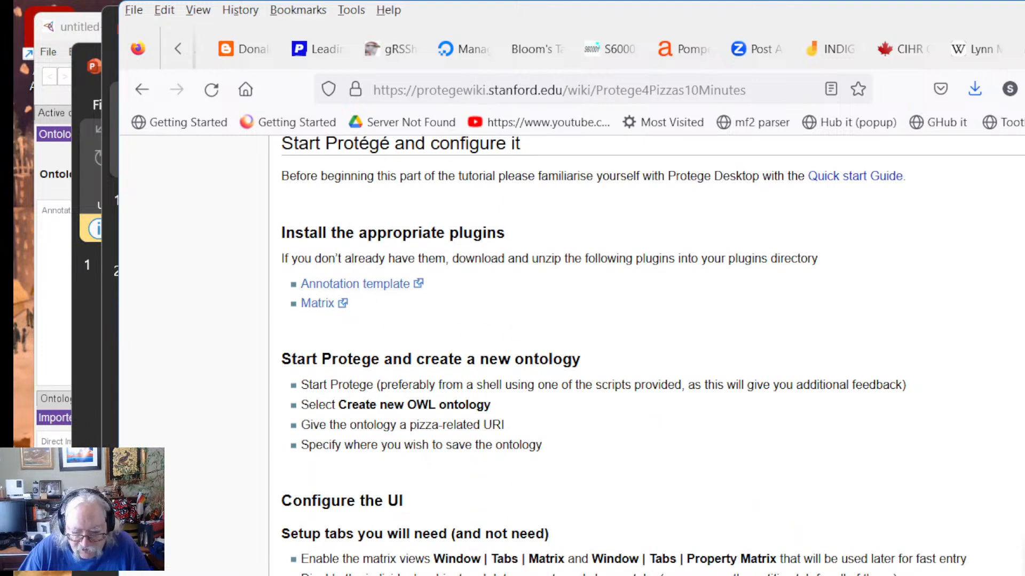
Step: Switch to Protégé, add the Annotation properties tab to the workspace and show it
{"action": "key", "text": "alt+Tab"}
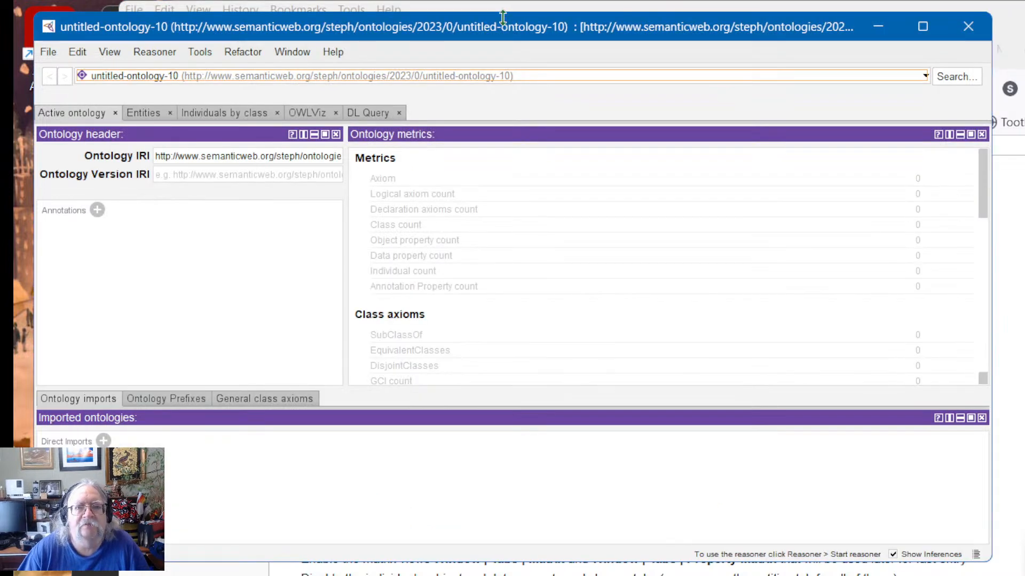
{"action": "left_click", "coordinate": [274, 52]}
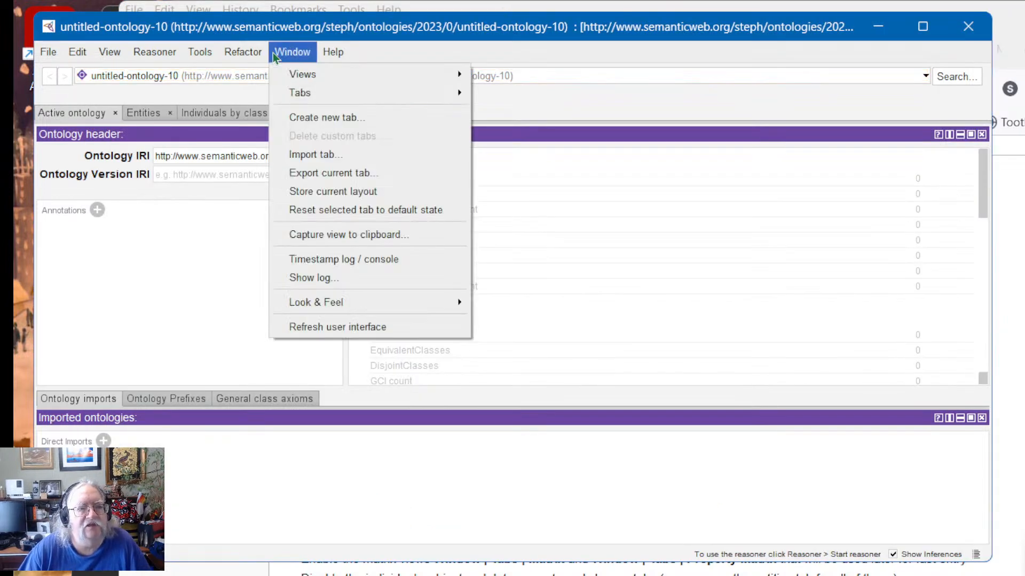
{"action": "mouse_move", "coordinate": [285, 72]}
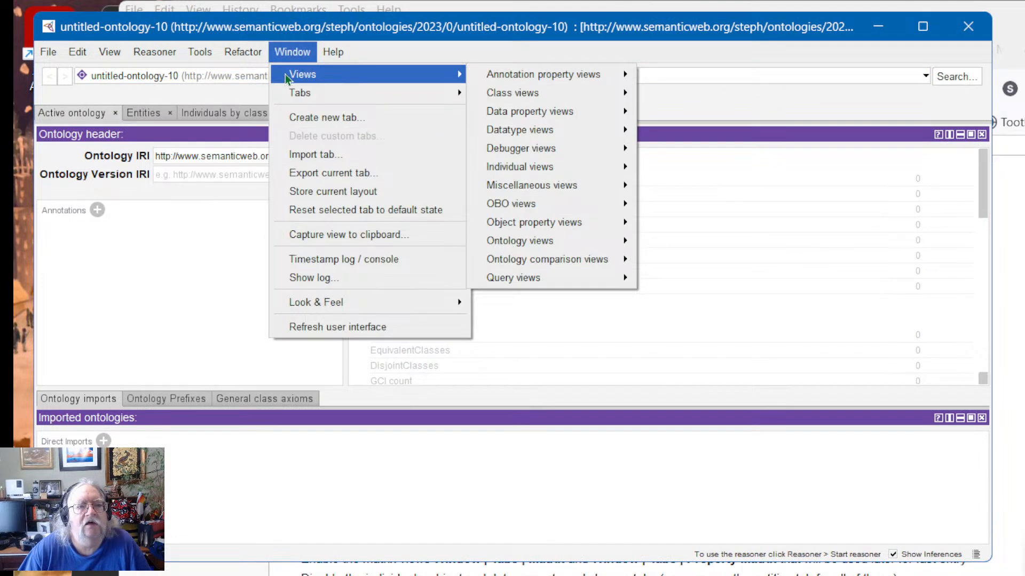
{"action": "mouse_move", "coordinate": [287, 95]}
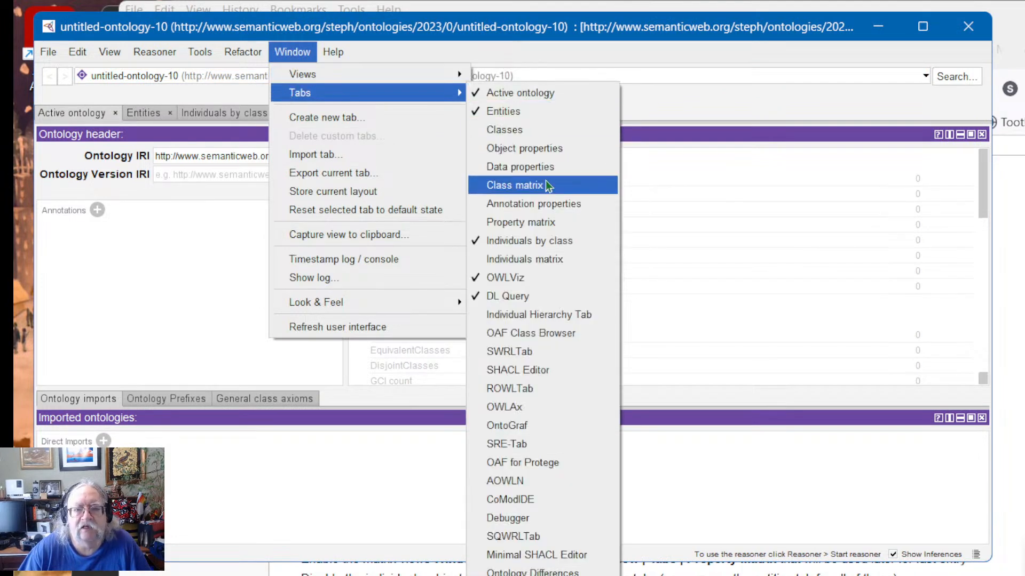
{"action": "left_click", "coordinate": [536, 207]}
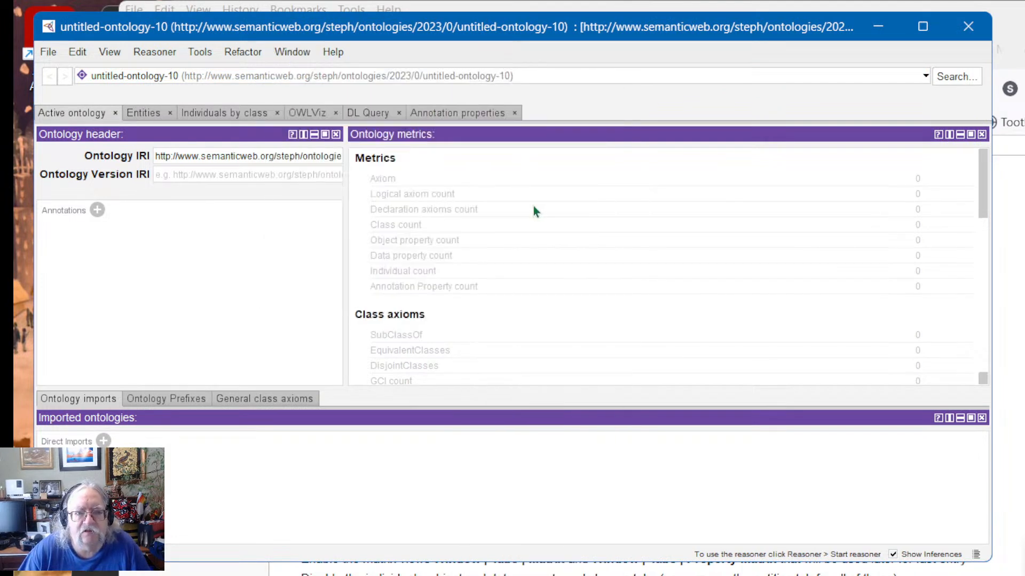
{"action": "left_click", "coordinate": [437, 115]}
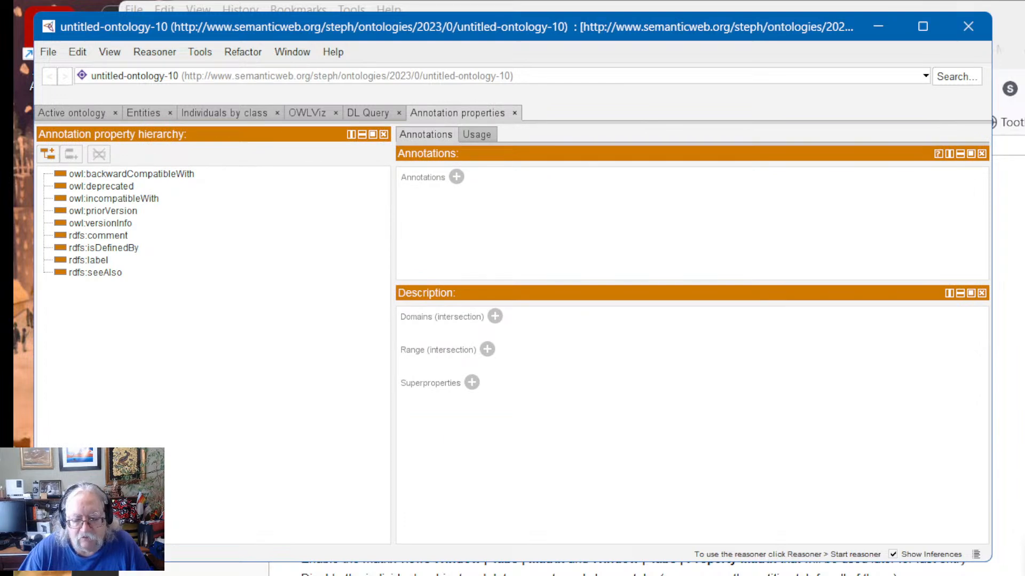
Step: Recheck the plugin list in the Firefox tutorial, then add the Property matrix and Individuals matrix tabs in Protégé
{"action": "left_click", "coordinate": [497, 573]}
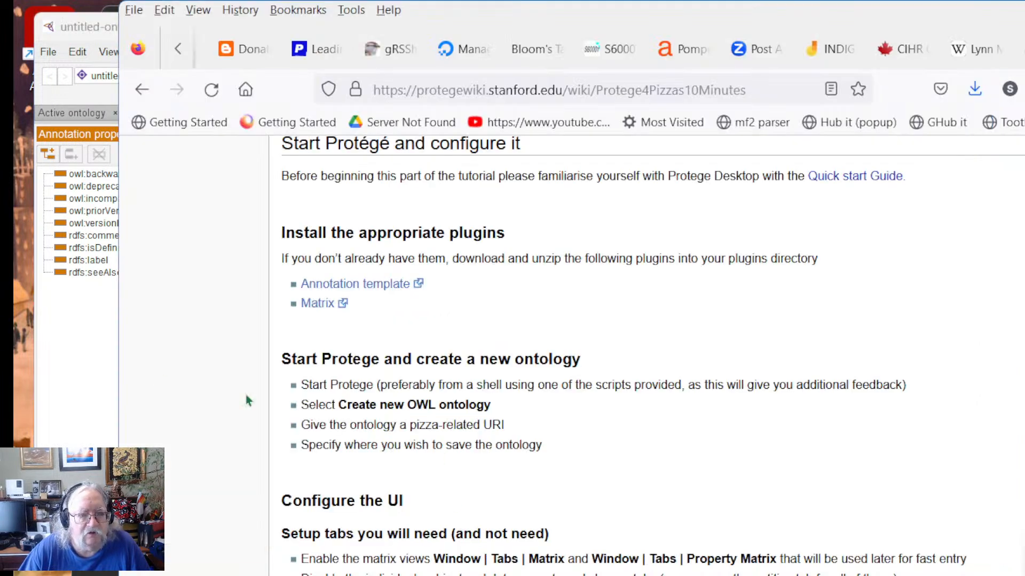
{"action": "left_click", "coordinate": [111, 382]}
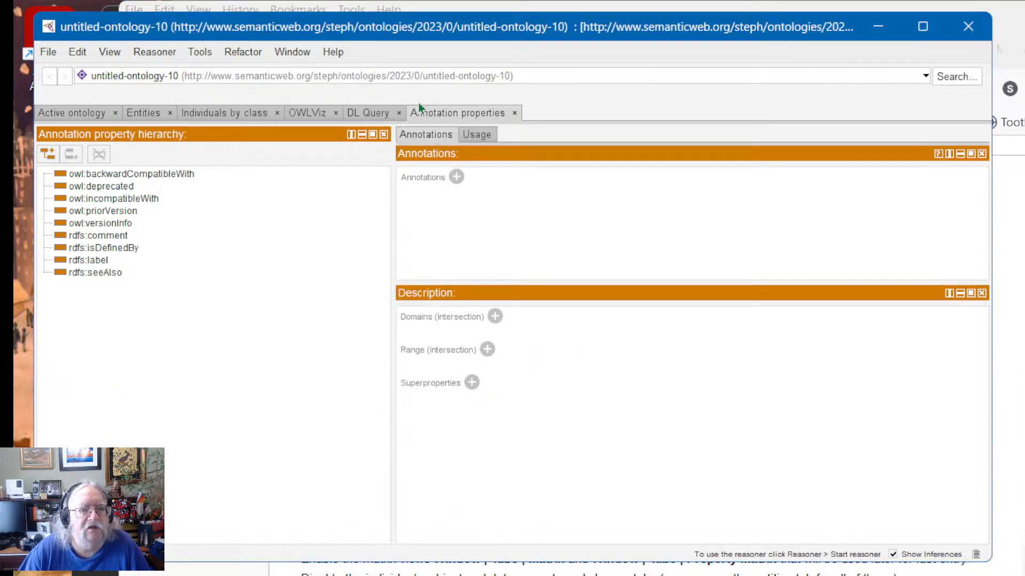
{"action": "left_click", "coordinate": [283, 56]}
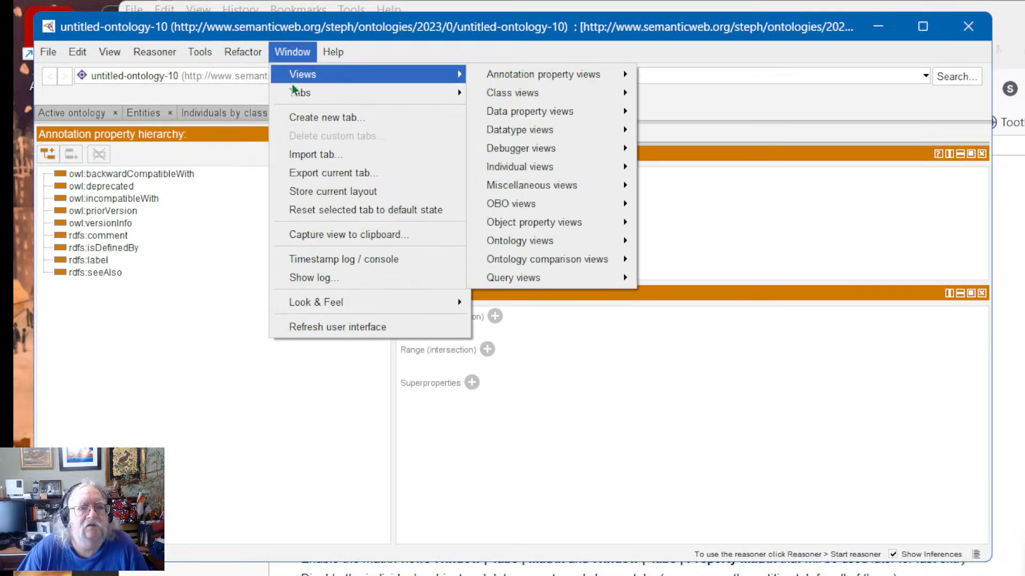
{"action": "mouse_move", "coordinate": [369, 93]}
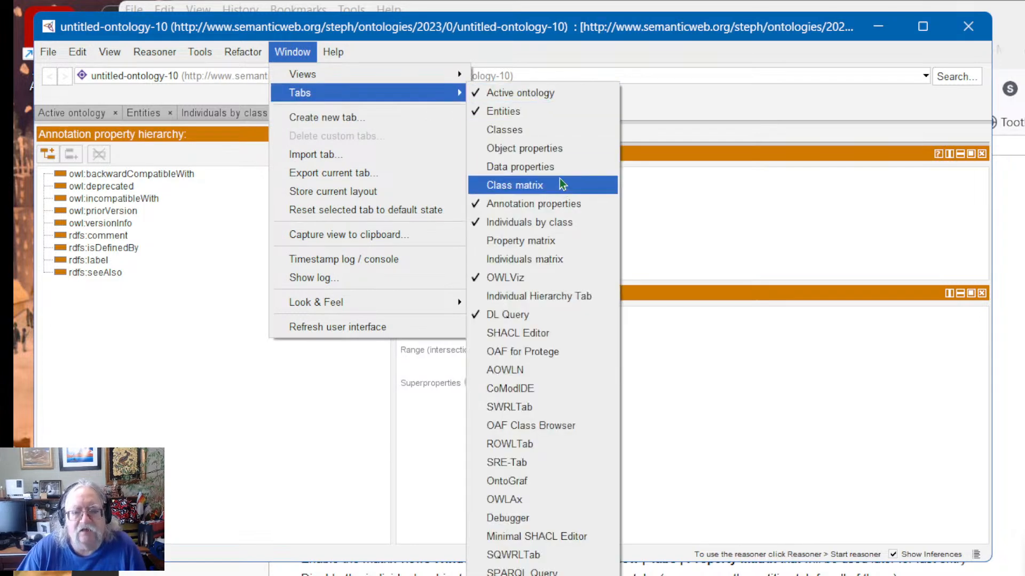
{"action": "left_click", "coordinate": [542, 245]}
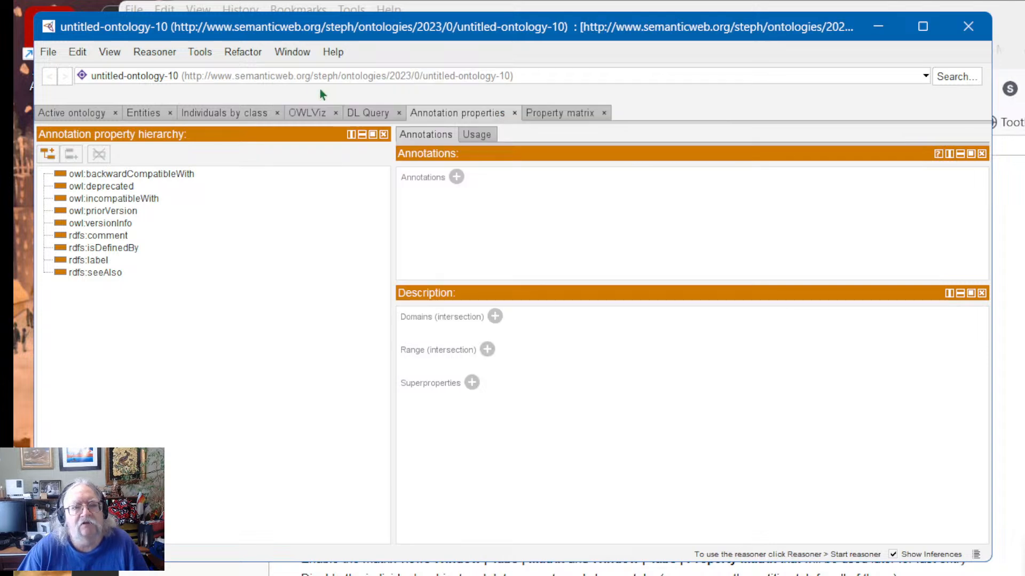
{"action": "left_click", "coordinate": [297, 55]}
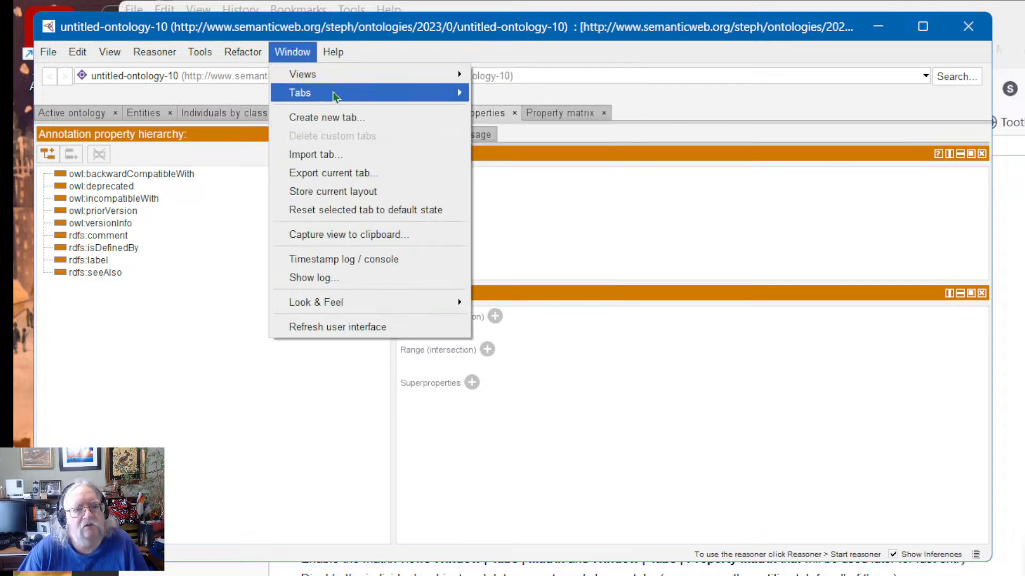
{"action": "mouse_move", "coordinate": [427, 93]}
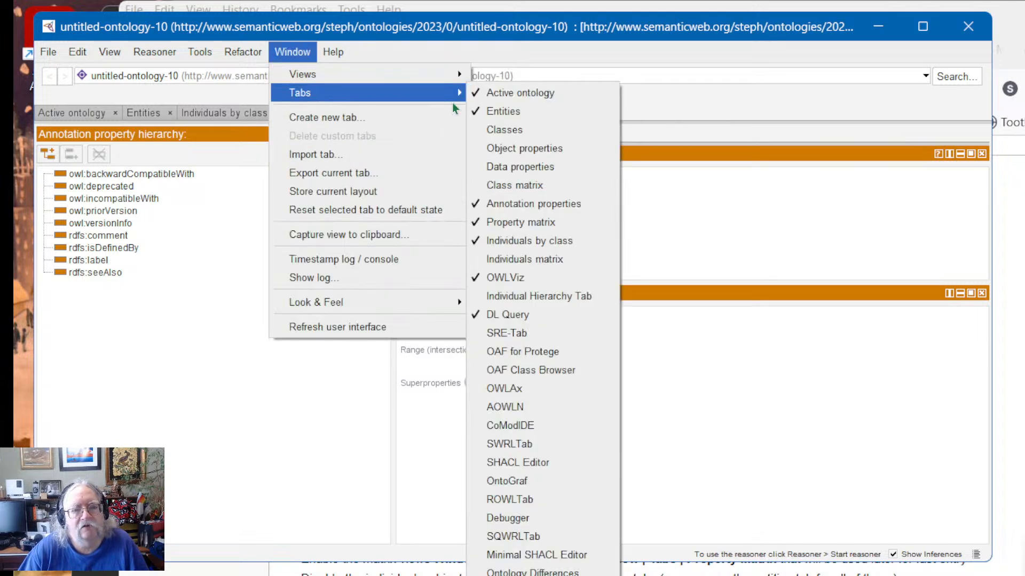
{"action": "left_click", "coordinate": [534, 261]}
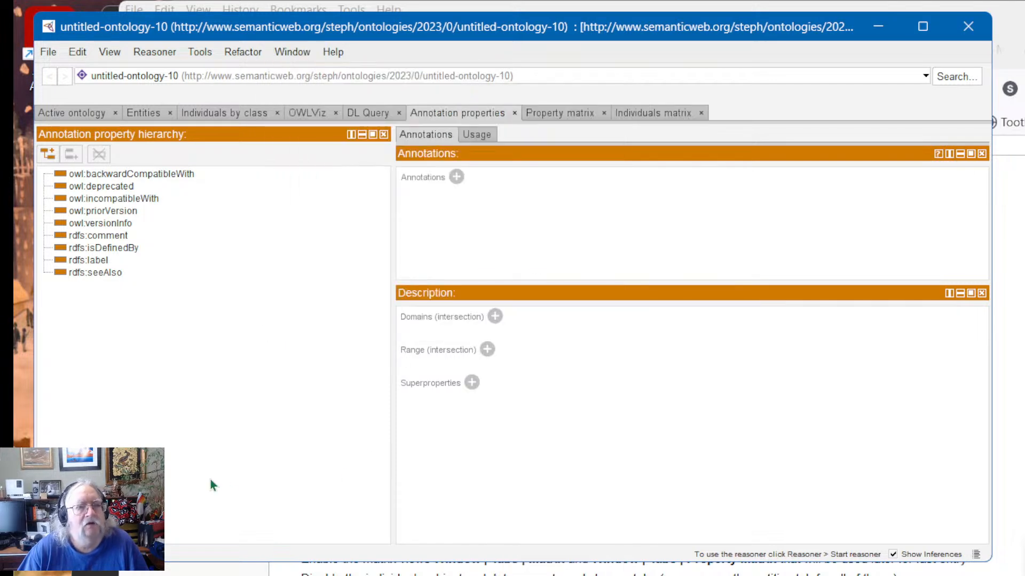
Step: Check for available Protégé plugins, review the Automatic Update list and close it without installing anything
{"action": "left_click", "coordinate": [207, 56]}
{"action": "mouse_move", "coordinate": [56, 52]}
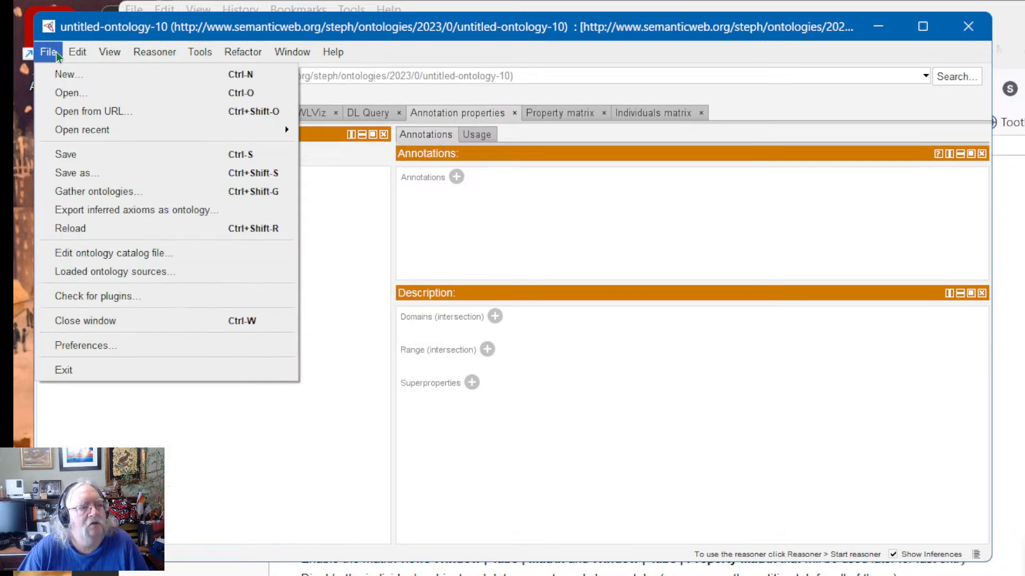
{"action": "mouse_move", "coordinate": [335, 52]}
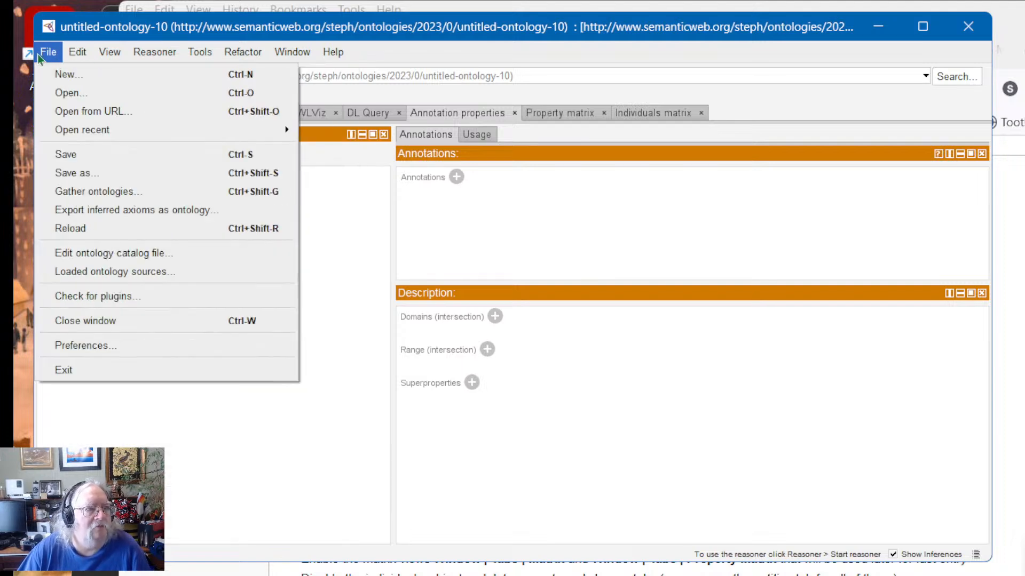
{"action": "left_click", "coordinate": [88, 298]}
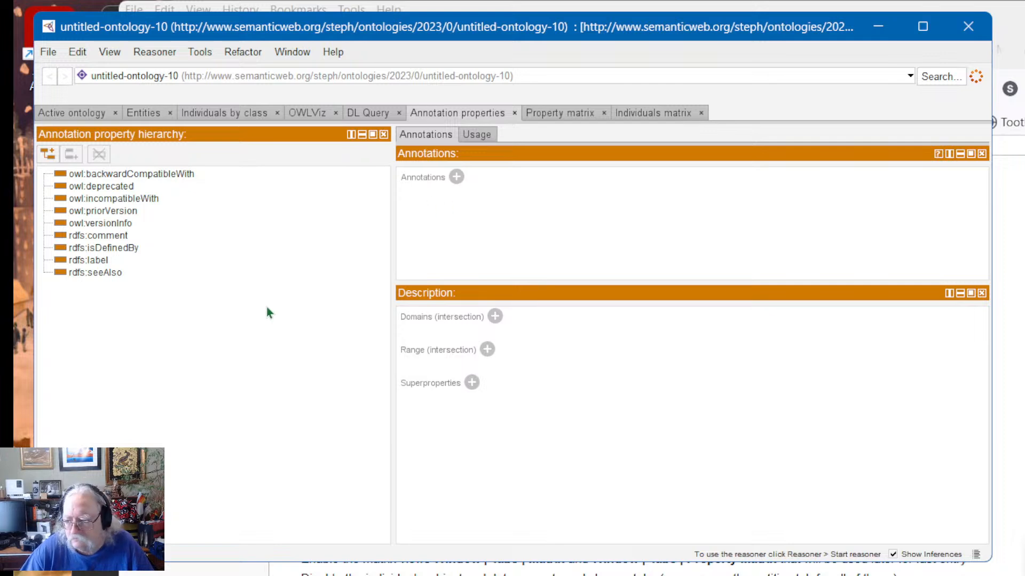
{"action": "left_click", "coordinate": [55, 53]}
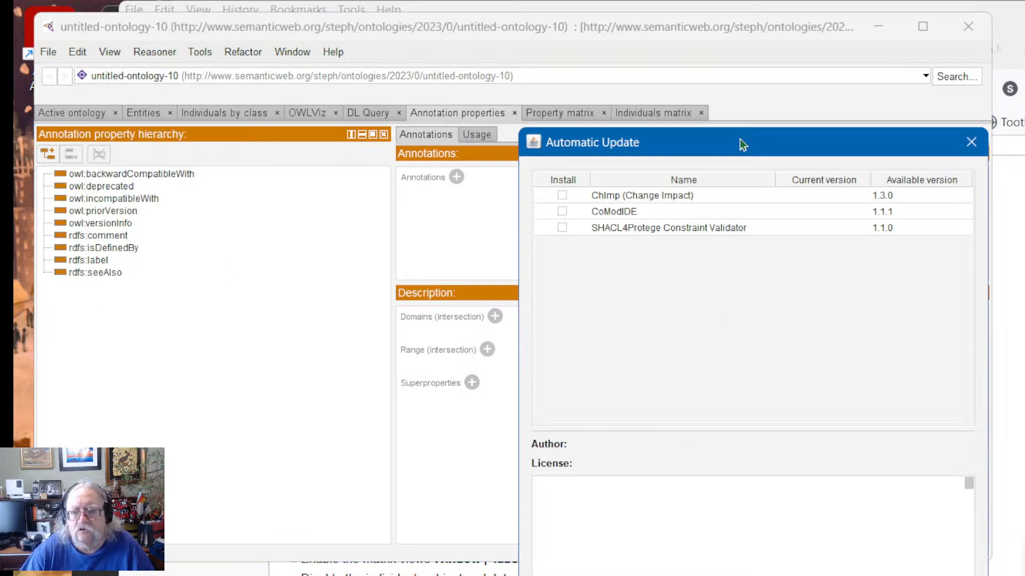
{"action": "left_click_drag", "start_coordinate": [739, 138], "coordinate": [639, 88]}
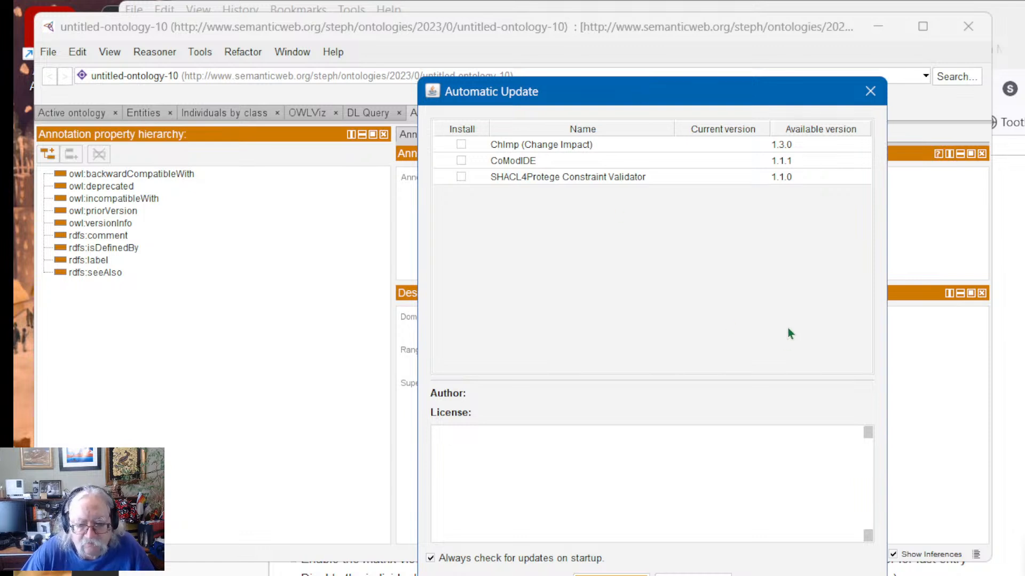
{"action": "left_click", "coordinate": [871, 92]}
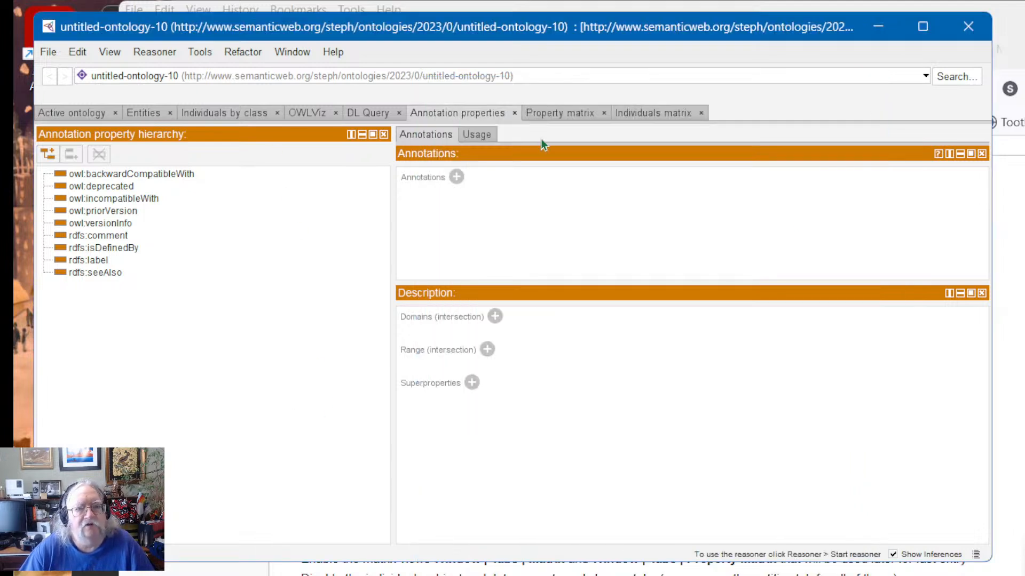
Step: View the contents of the Property matrix and Individuals matrix tabs
{"action": "left_click", "coordinate": [562, 115]}
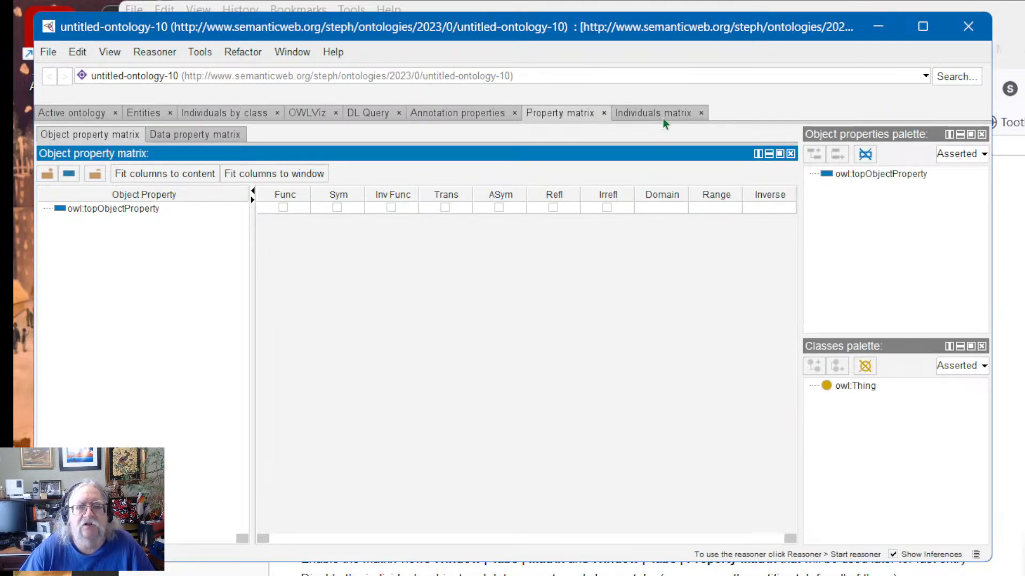
{"action": "left_click", "coordinate": [663, 118]}
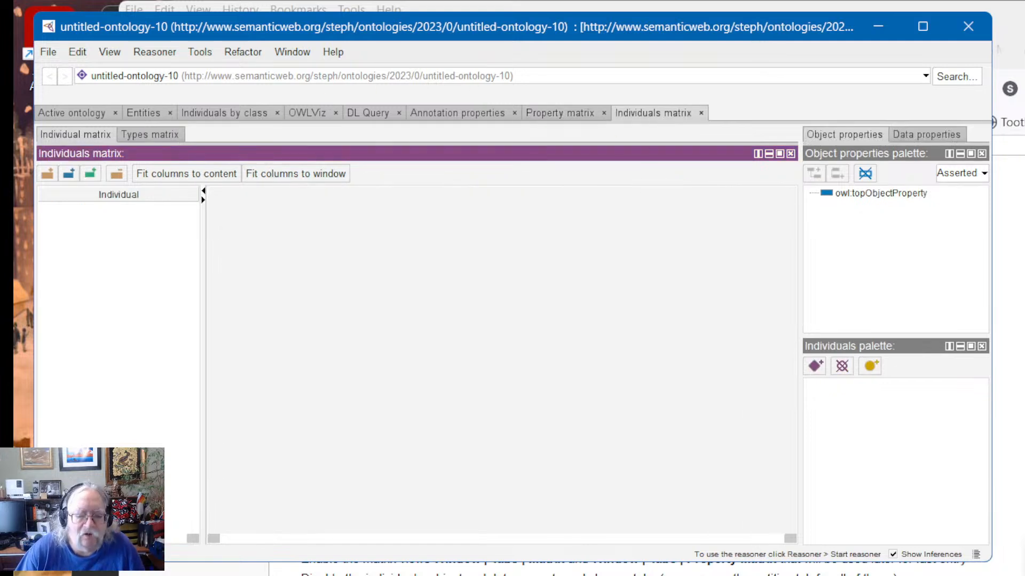
Step: Switch to the Firefox tutorial, open the Annotation template plugin's page and read its features, view location and download section
{"action": "key", "text": "alt+Tab"}
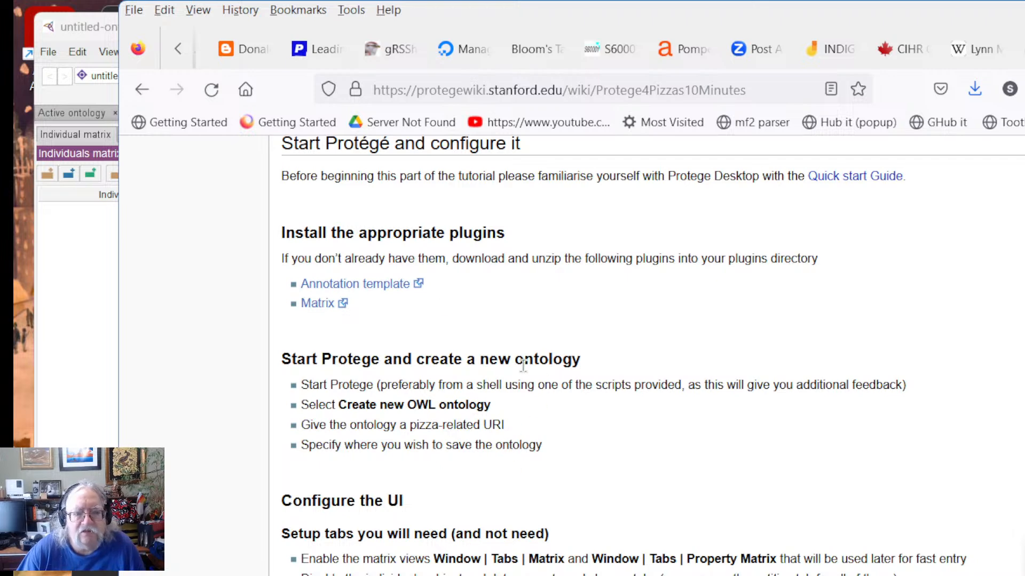
{"action": "left_click", "coordinate": [331, 285]}
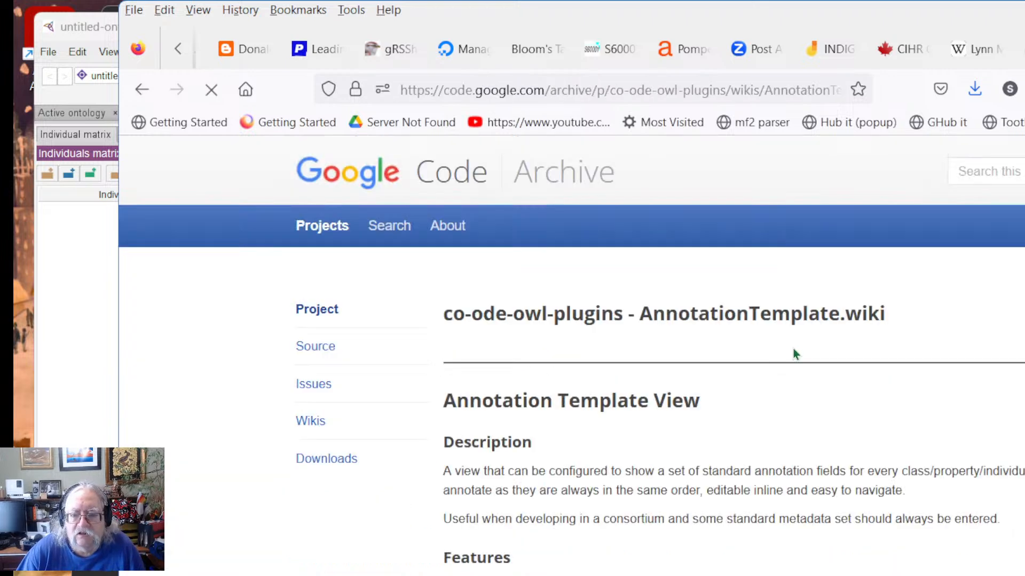
{"action": "scroll", "coordinate": [814, 406], "scroll_direction": "down", "scroll_amount": 8}
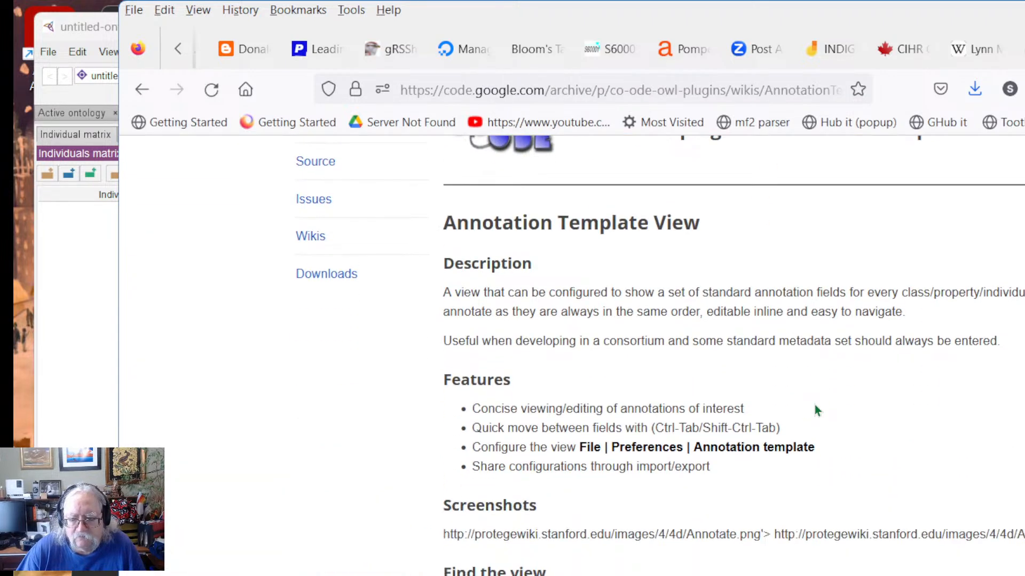
{"action": "scroll", "coordinate": [814, 415], "scroll_direction": "up", "scroll_amount": 8}
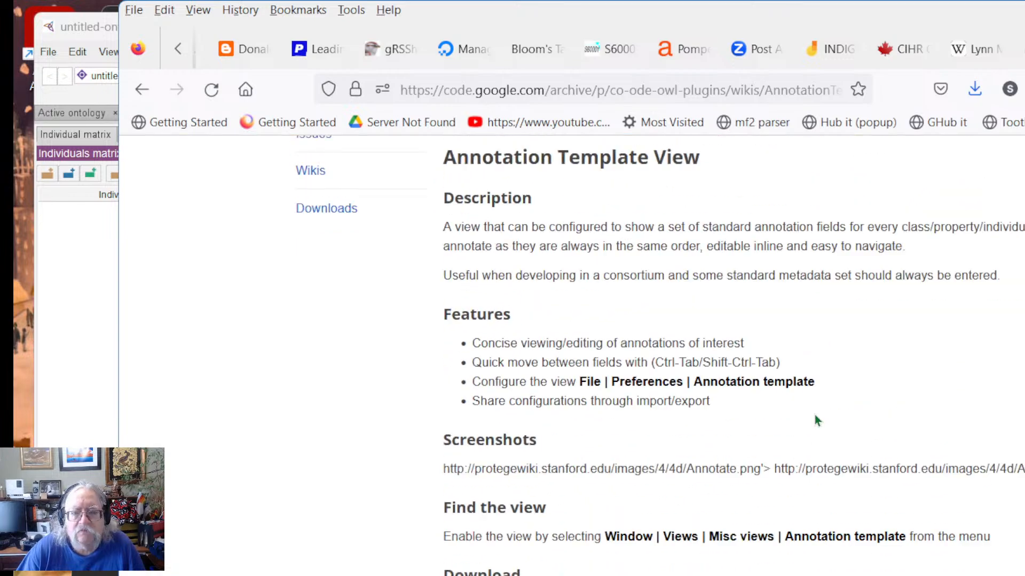
{"action": "scroll", "coordinate": [814, 414], "scroll_direction": "down", "scroll_amount": 7}
{"action": "scroll", "coordinate": [814, 414], "scroll_direction": "down", "scroll_amount": 1}
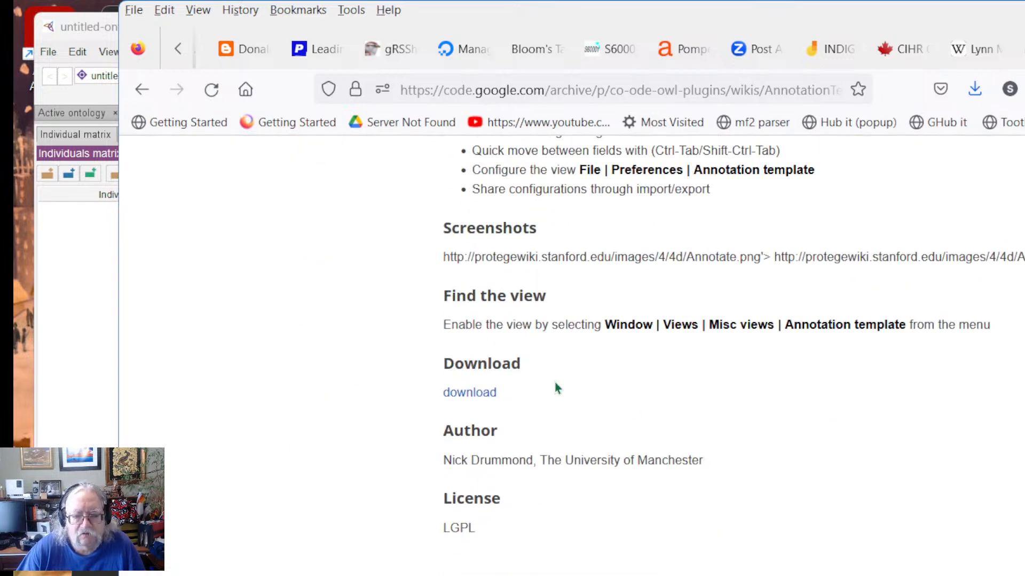
Step: Open the Annotation template plugin's download page and look through the list of co-ode-owl-plugins files
{"action": "left_click", "coordinate": [463, 395]}
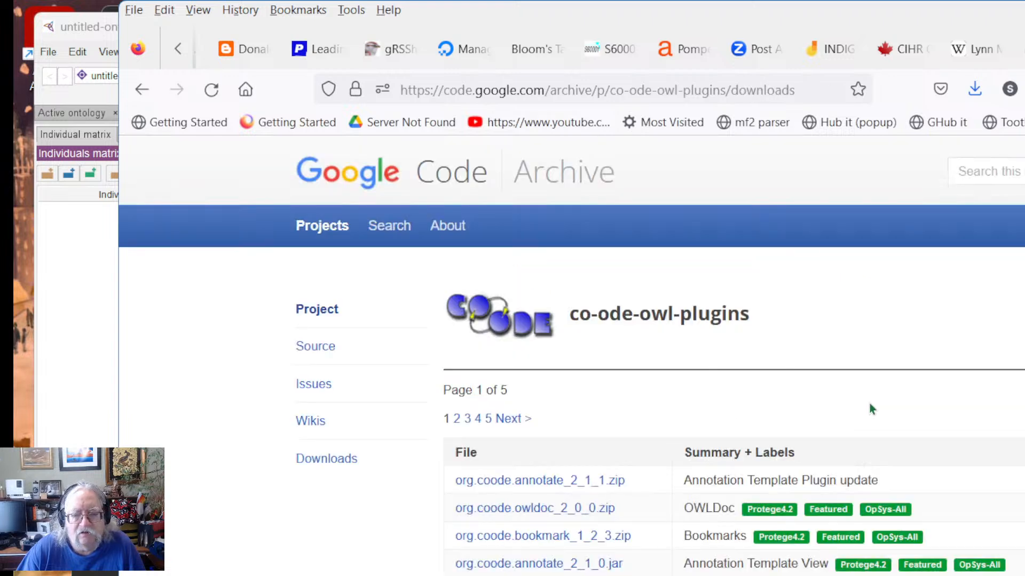
{"action": "scroll", "coordinate": [872, 393], "scroll_direction": "down", "scroll_amount": 3}
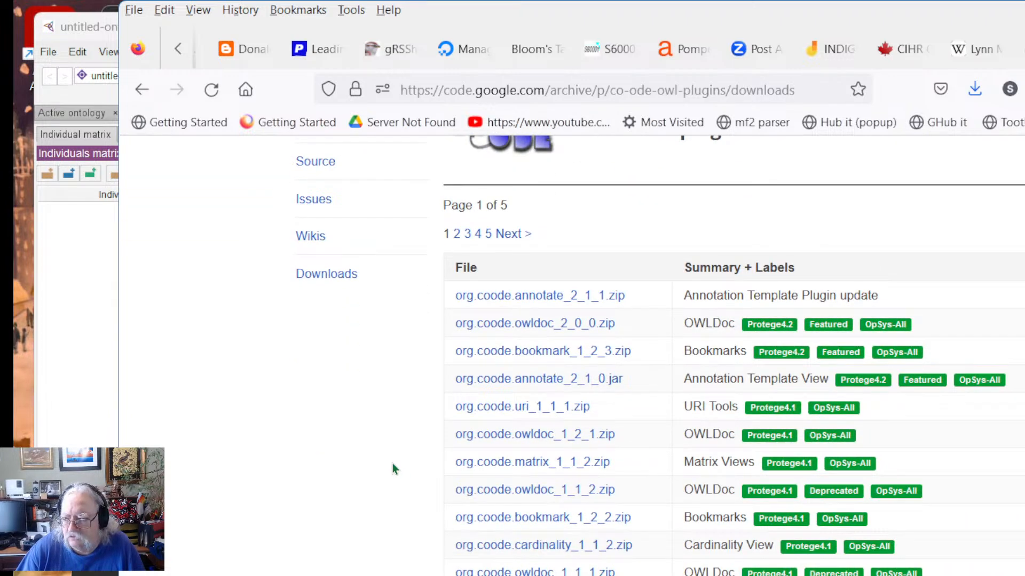
{"action": "scroll", "coordinate": [393, 470], "scroll_direction": "up", "scroll_amount": 3}
{"action": "scroll", "coordinate": [873, 439], "scroll_direction": "down", "scroll_amount": 8}
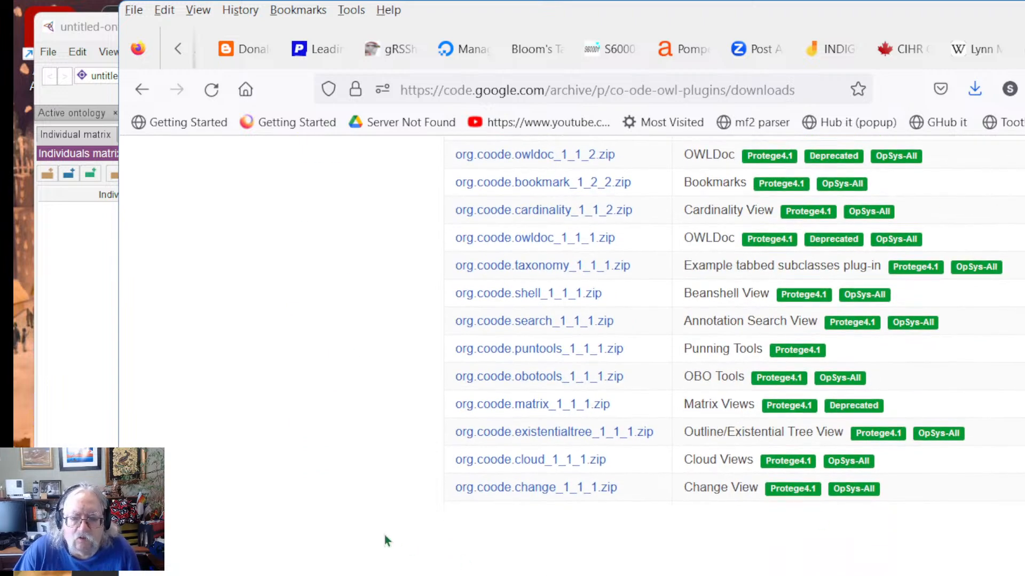
{"action": "scroll", "coordinate": [384, 535], "scroll_direction": "up", "scroll_amount": 5}
{"action": "scroll", "coordinate": [392, 531], "scroll_direction": "down", "scroll_amount": 2}
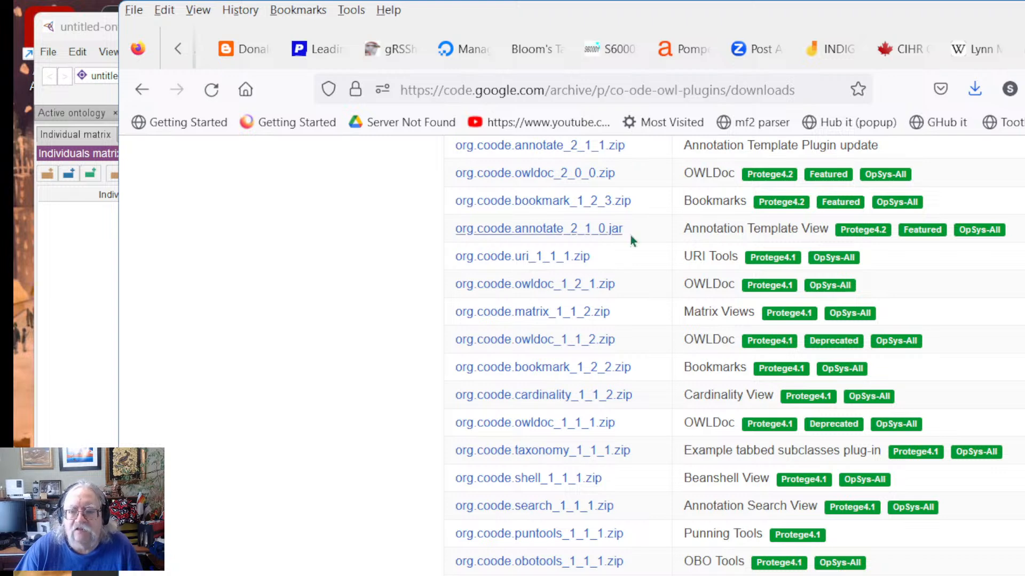
Step: Switch to Protégé and check the available view categories for an Annotation template view
{"action": "left_click", "coordinate": [111, 357]}
{"action": "left_click", "coordinate": [293, 52]}
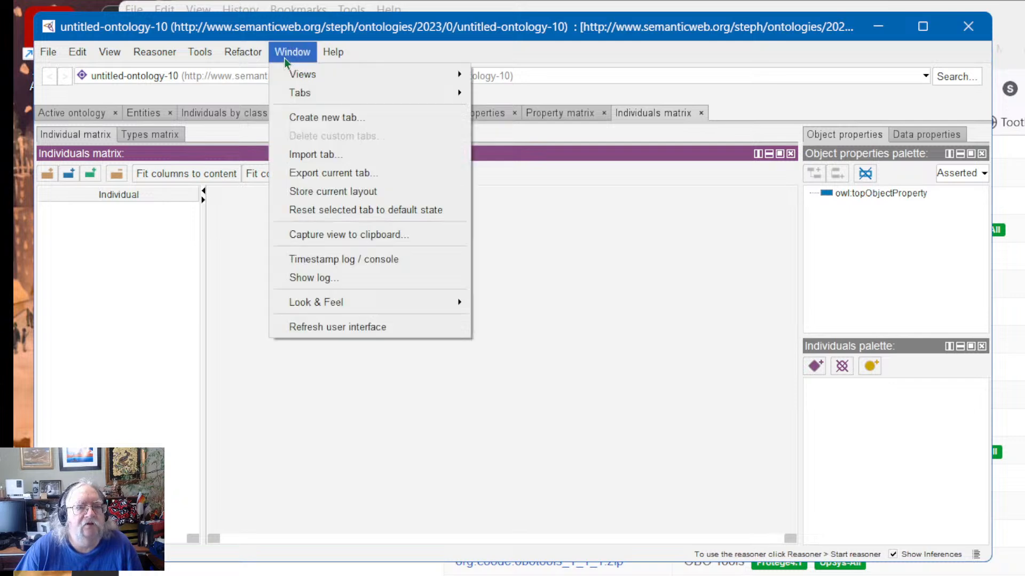
{"action": "mouse_move", "coordinate": [300, 75]}
{"action": "mouse_move", "coordinate": [526, 76]}
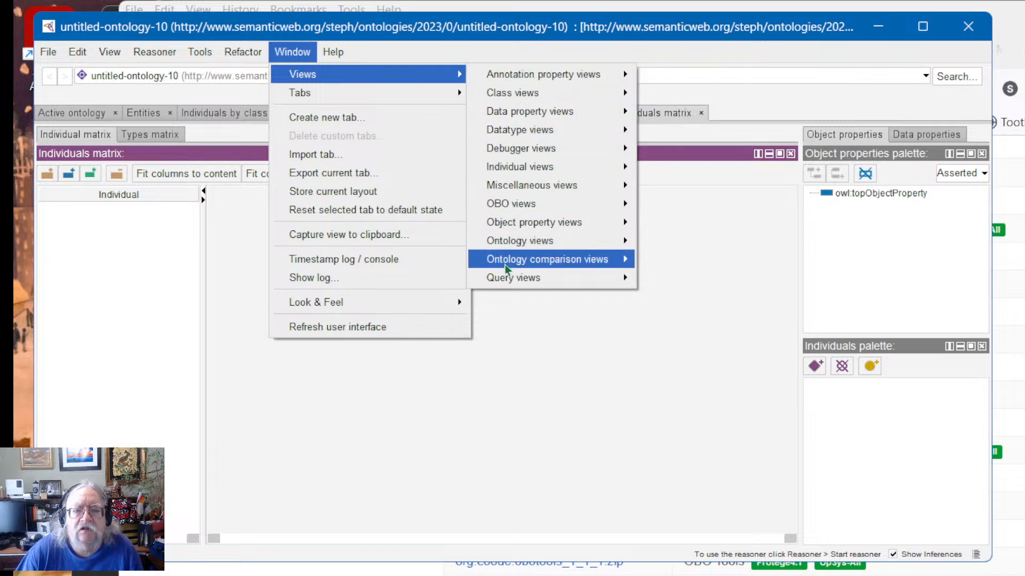
{"action": "mouse_move", "coordinate": [509, 282]}
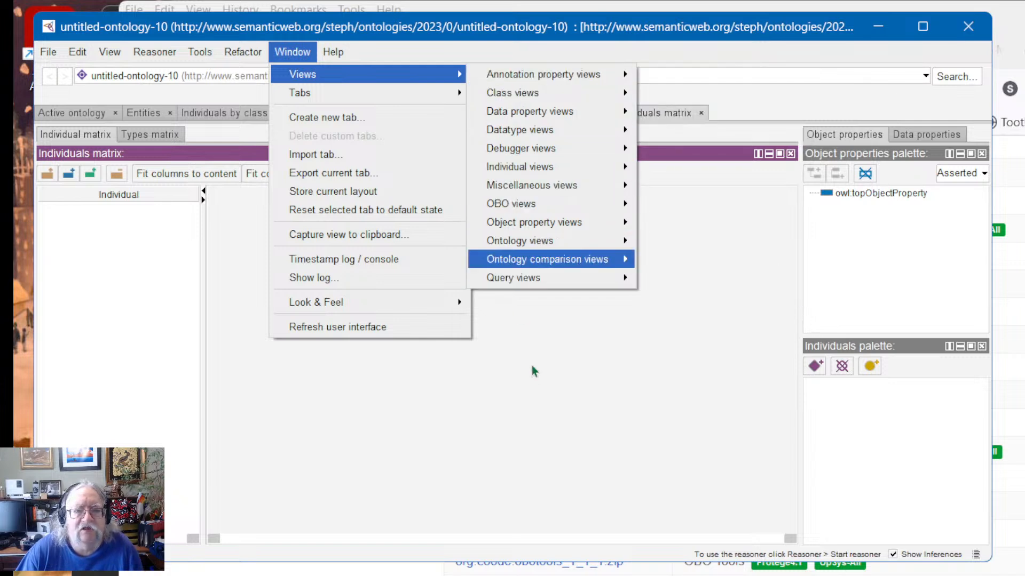
{"action": "mouse_move", "coordinate": [533, 259]}
{"action": "left_click", "coordinate": [537, 395]}
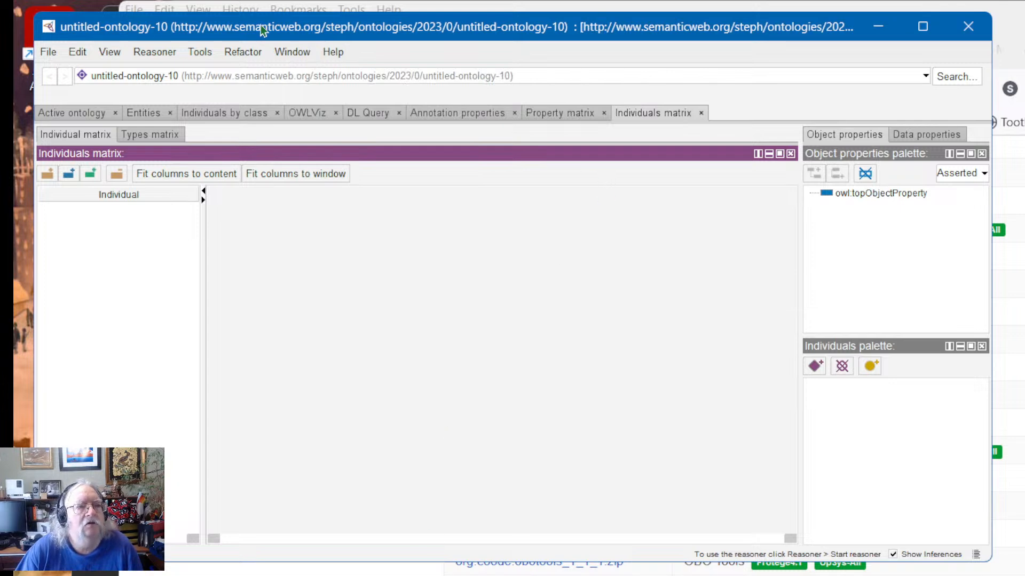
{"action": "left_click", "coordinate": [286, 53]}
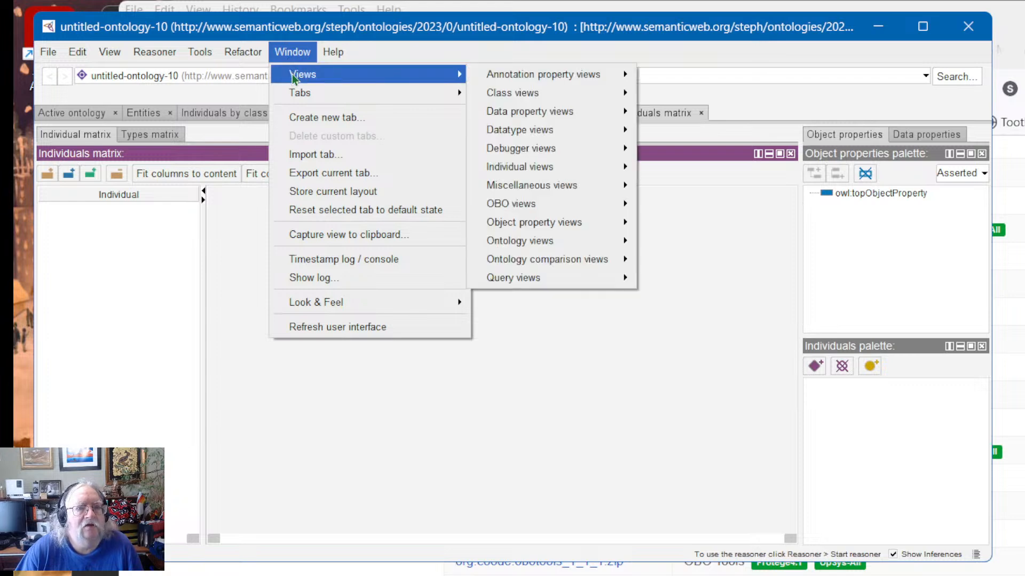
Step: Review the Annotations and Debugger pages of the Protégé preferences, then close the preferences without changing anything
{"action": "left_click", "coordinate": [48, 52]}
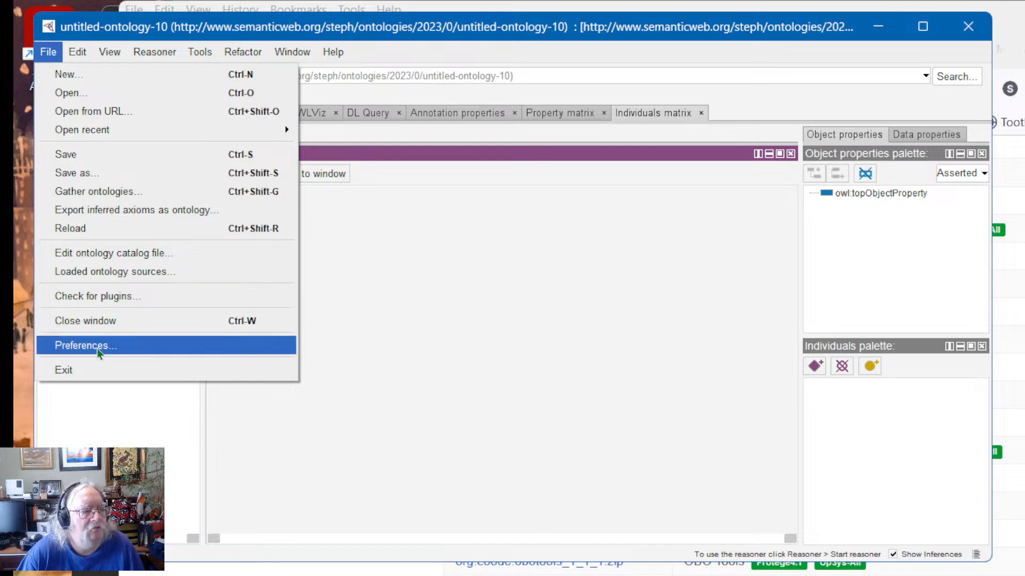
{"action": "left_click", "coordinate": [270, 347]}
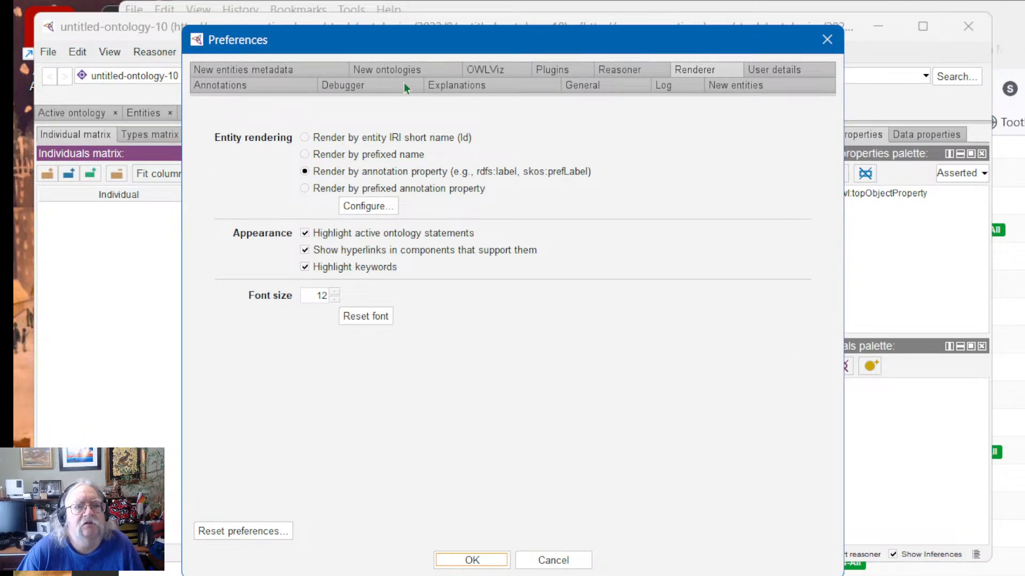
{"action": "left_click", "coordinate": [255, 88]}
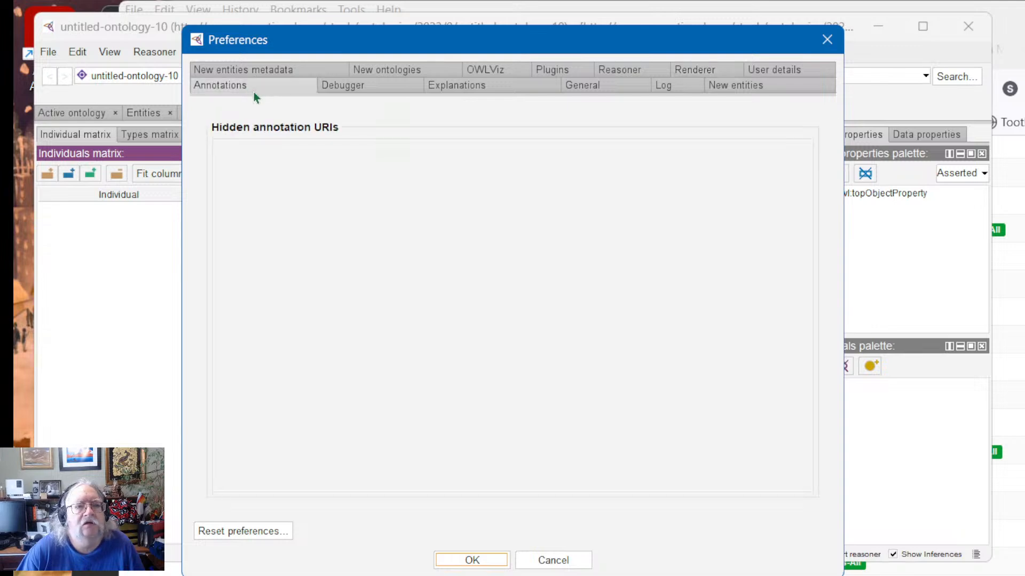
{"action": "left_click", "coordinate": [368, 88]}
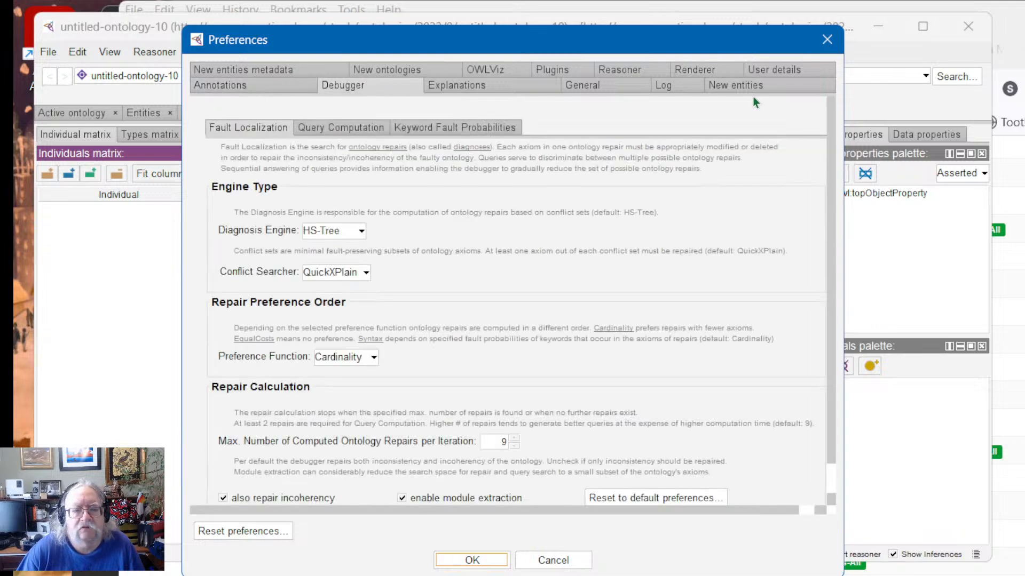
{"action": "left_click", "coordinate": [827, 39]}
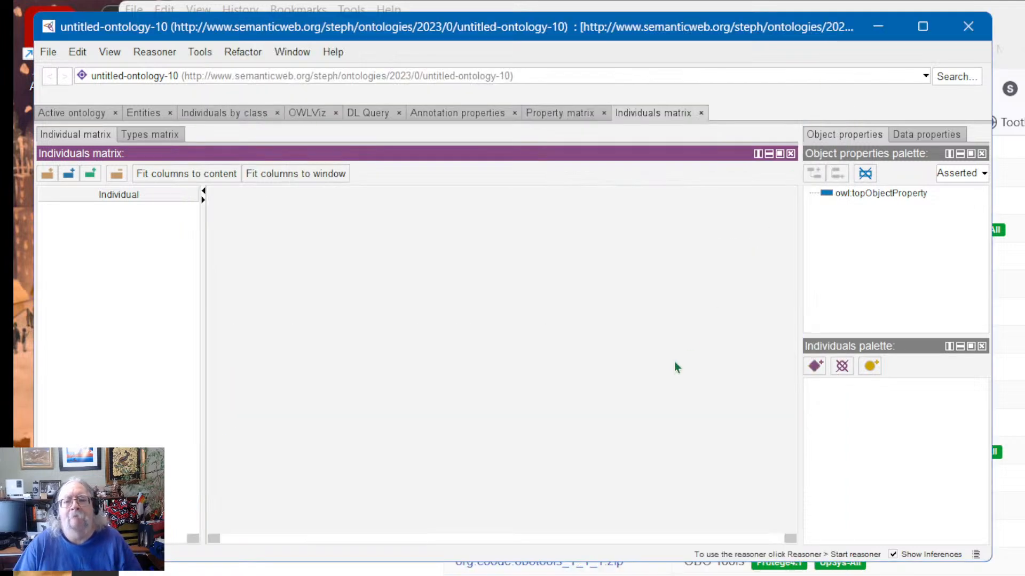
Step: Switch back to Firefox and download the Annotation Template View plugin file org.coode.annotate_2_1_0.jar
{"action": "key", "text": "alt+Tab"}
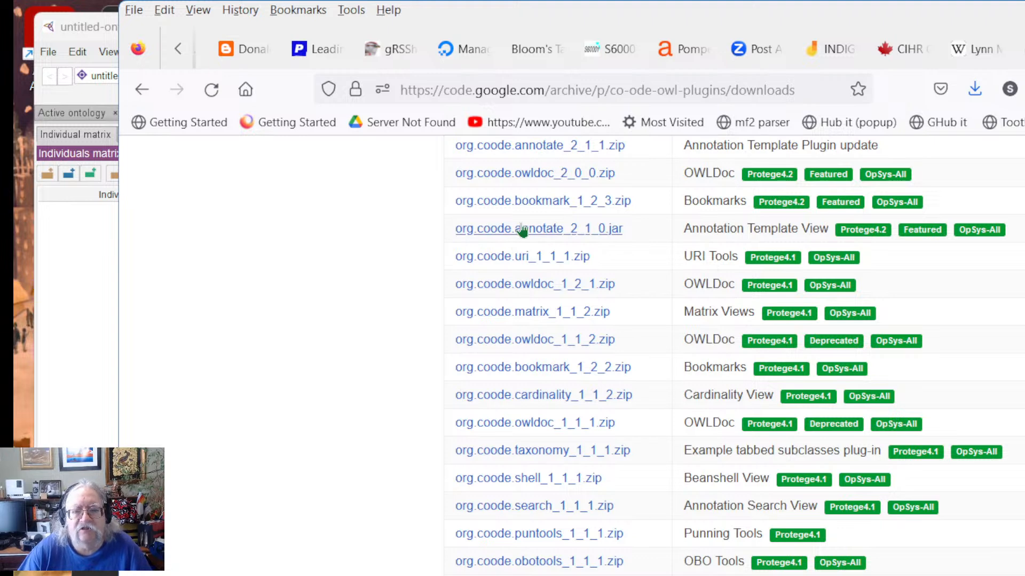
{"action": "left_click", "coordinate": [522, 230]}
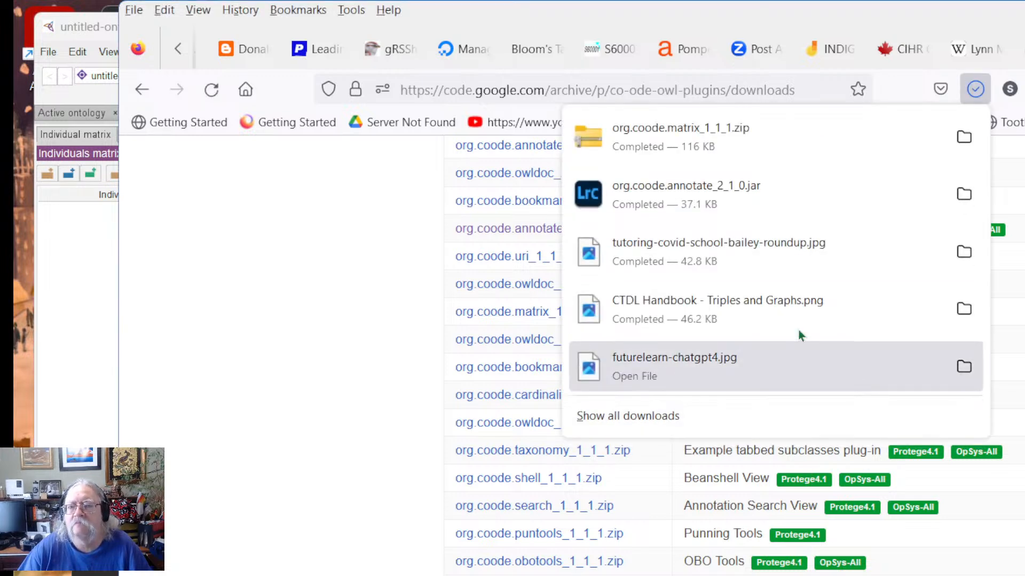
{"action": "left_click", "coordinate": [294, 331]}
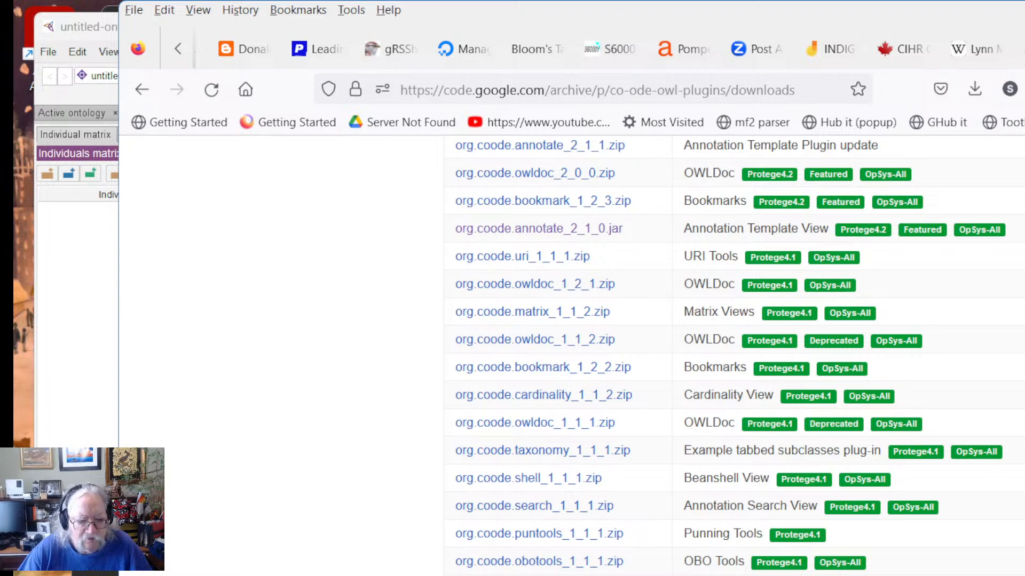
Step: Switch to File Explorer and open the personal profile folder under Users on the C: drive
{"action": "key", "text": "alt+Tab"}
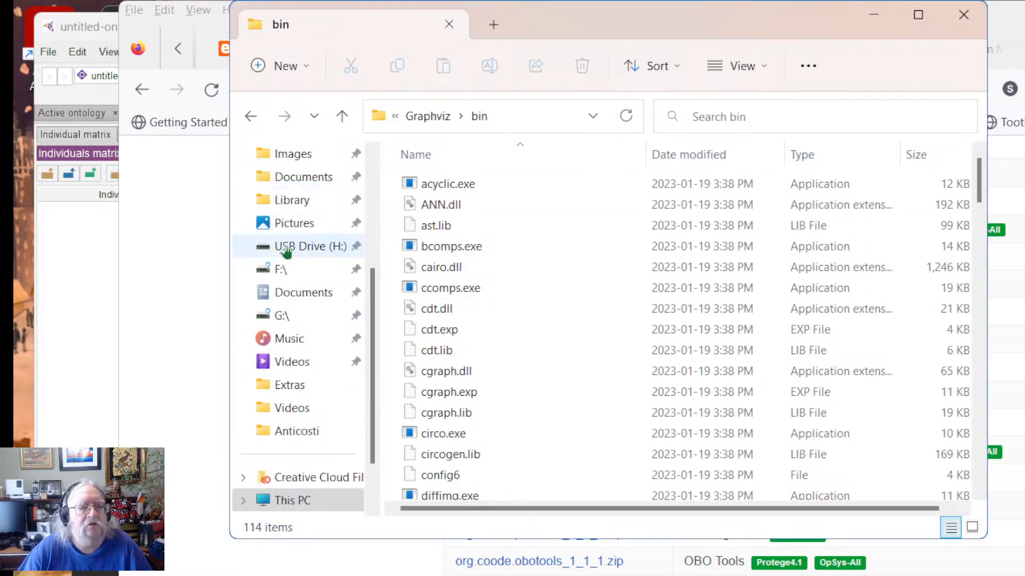
{"action": "scroll", "coordinate": [286, 360], "scroll_direction": "up", "scroll_amount": 4}
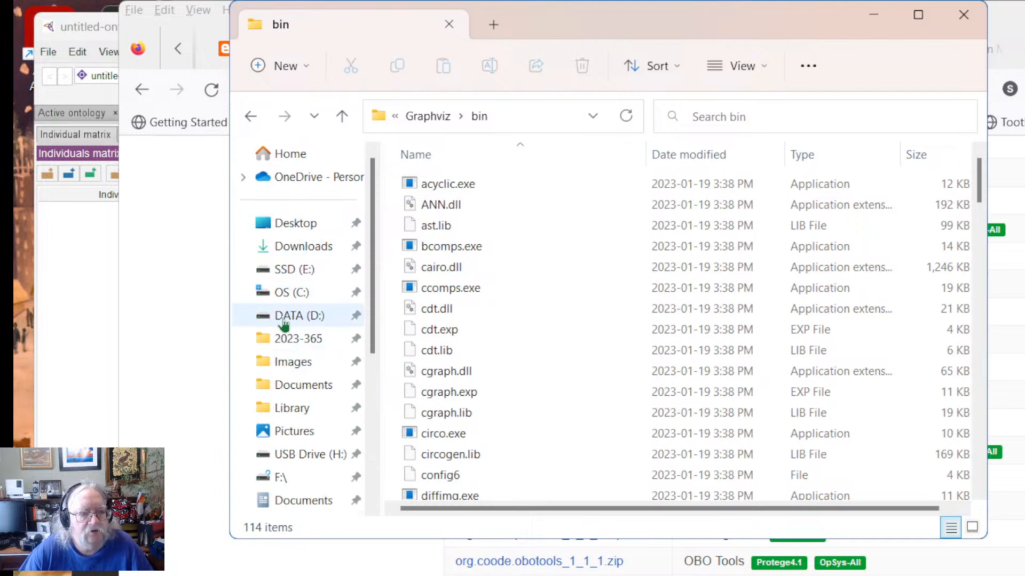
{"action": "left_click", "coordinate": [275, 293]}
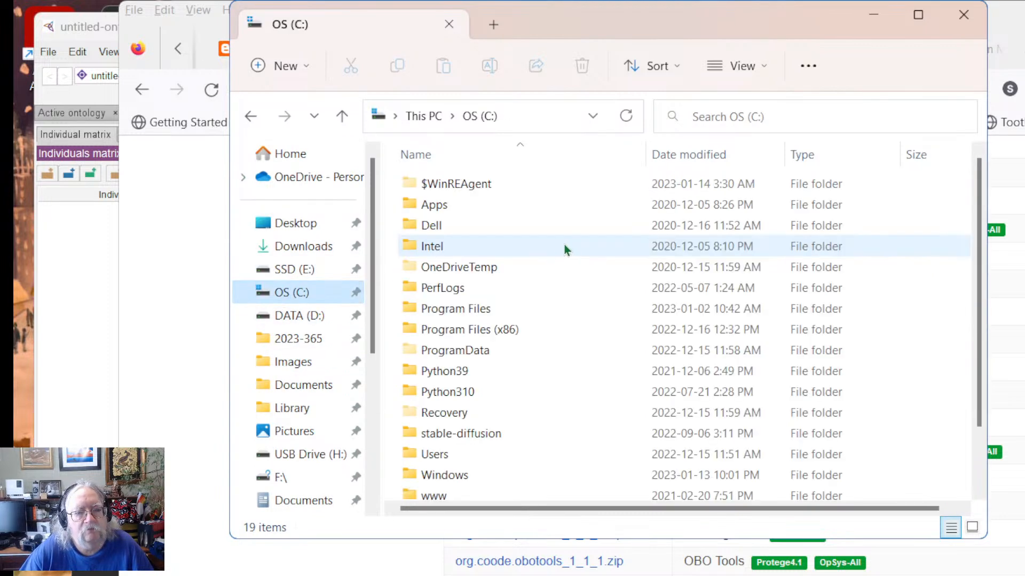
{"action": "scroll", "coordinate": [486, 357], "scroll_direction": "down", "scroll_amount": 1}
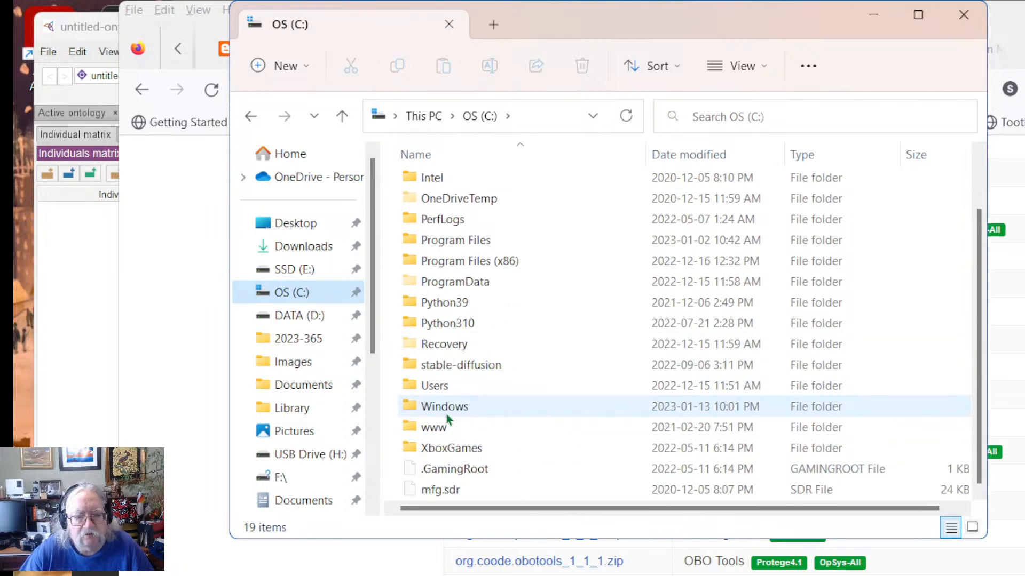
{"action": "double_click", "coordinate": [437, 391]}
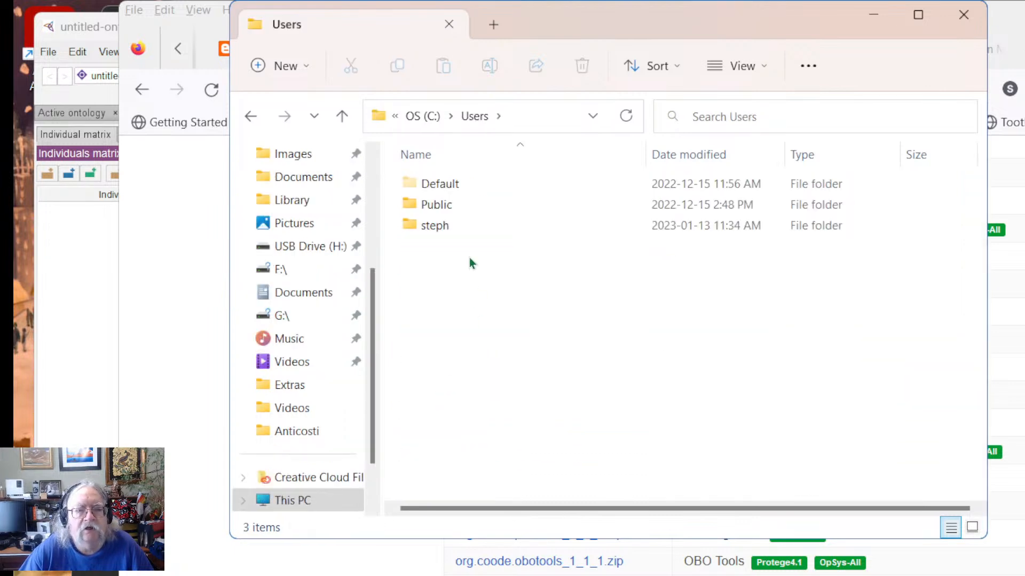
{"action": "double_click", "coordinate": [439, 226]}
Step: Look through the profile folder, check its Downloads folder for the plugin file, and close the File Explorer window
{"action": "scroll", "coordinate": [493, 350], "scroll_direction": "down", "scroll_amount": 4}
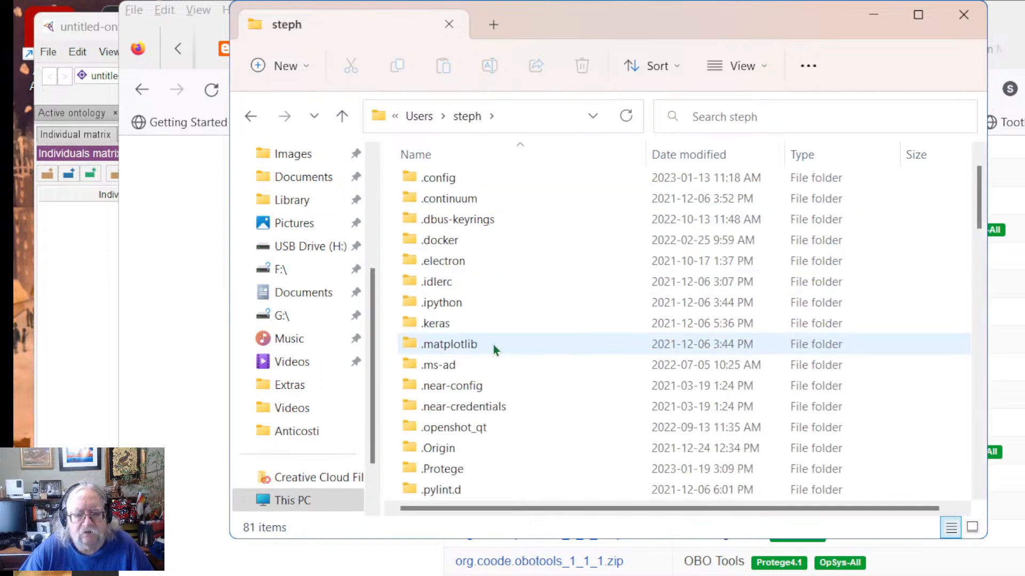
{"action": "scroll", "coordinate": [493, 345], "scroll_direction": "up", "scroll_amount": 4}
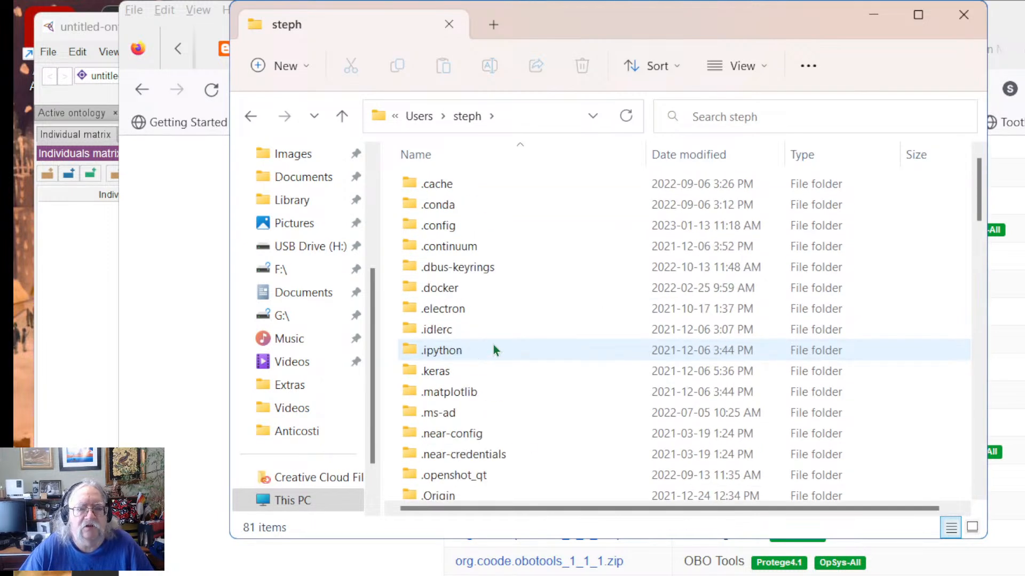
{"action": "scroll", "coordinate": [493, 345], "scroll_direction": "down", "scroll_amount": 8}
{"action": "scroll", "coordinate": [493, 345], "scroll_direction": "down", "scroll_amount": 2}
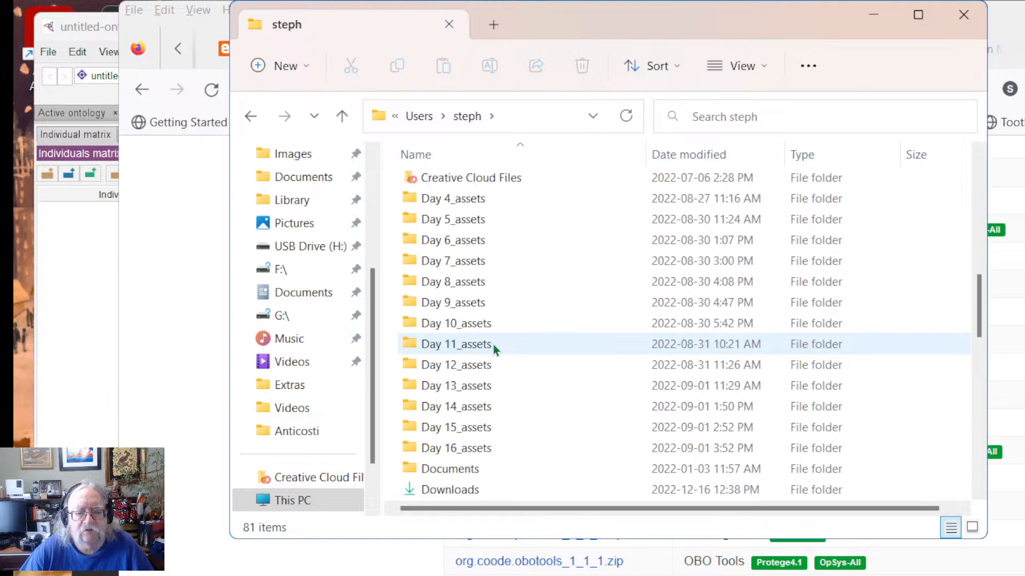
{"action": "scroll", "coordinate": [493, 344], "scroll_direction": "down", "scroll_amount": 3}
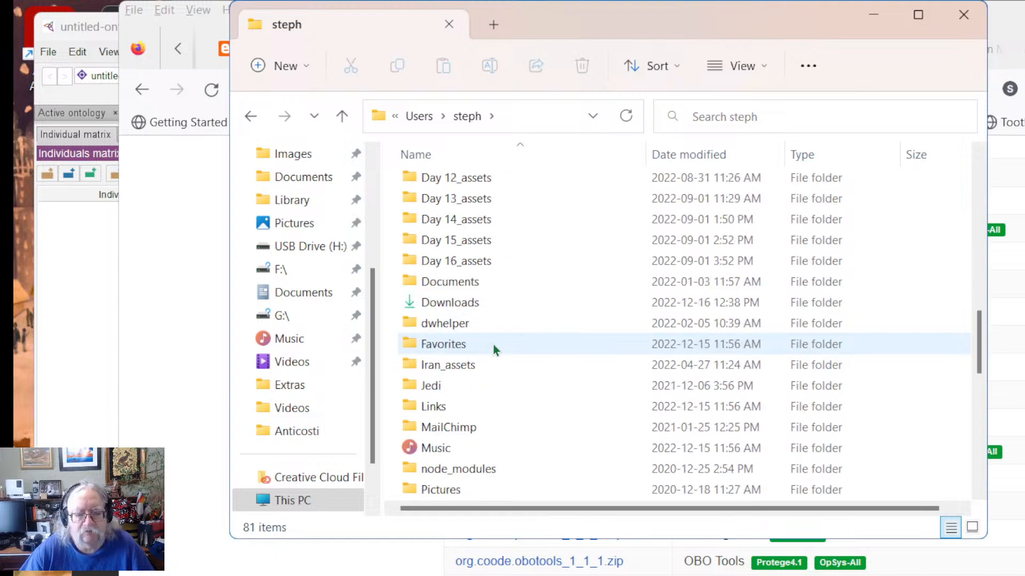
{"action": "double_click", "coordinate": [451, 302]}
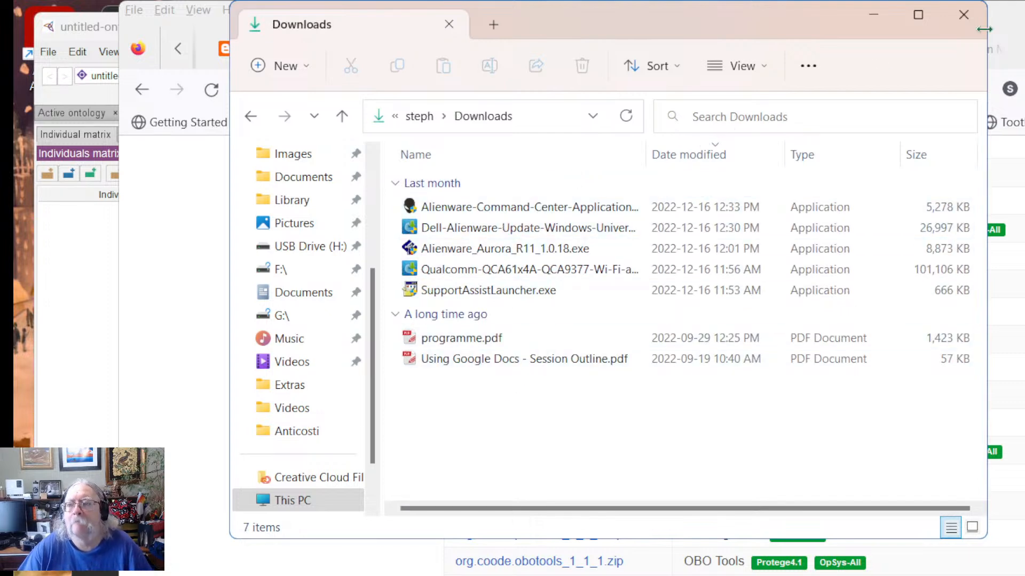
{"action": "left_click", "coordinate": [963, 14]}
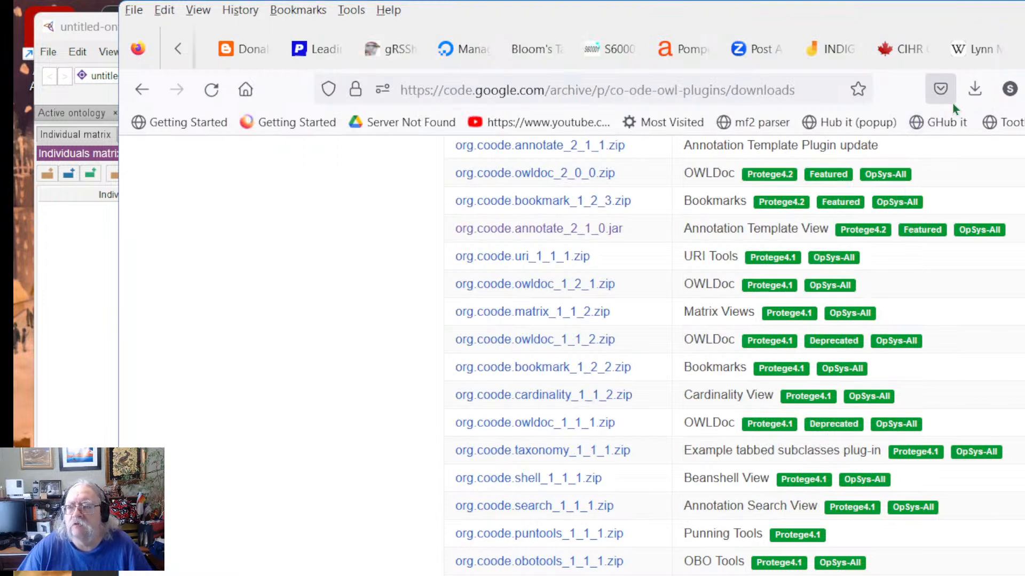
Step: Show the downloaded org.coode.matrix_1_1_1.zip in its containing folder from the browser's recent downloads
{"action": "right_click", "coordinate": [974, 94]}
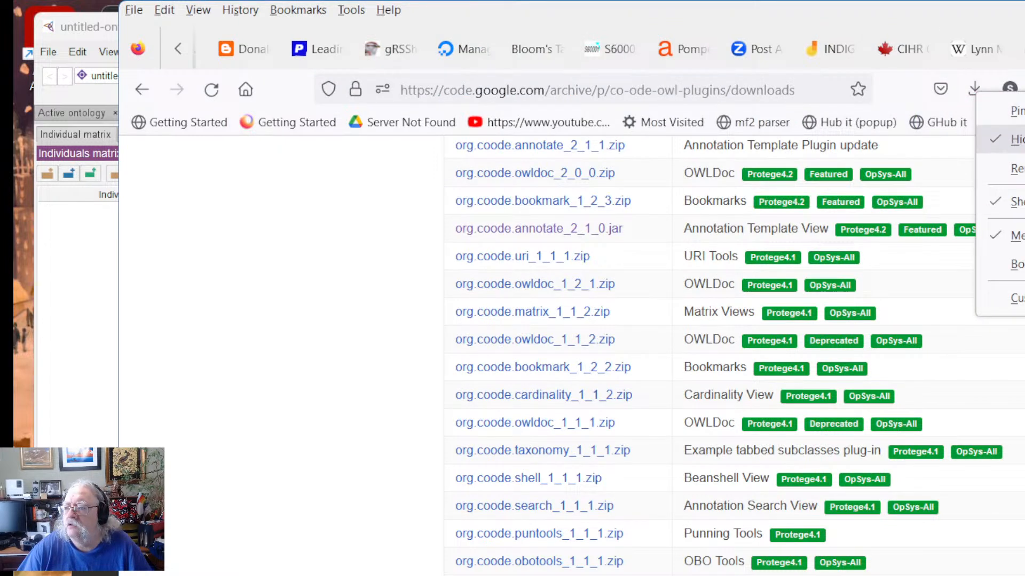
{"action": "left_click", "coordinate": [970, 90]}
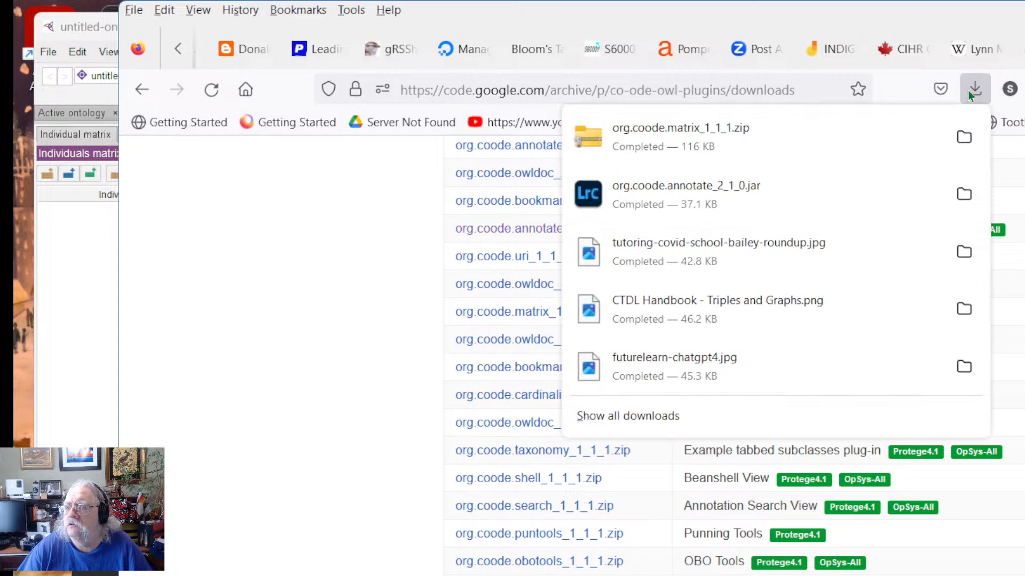
{"action": "right_click", "coordinate": [682, 128]}
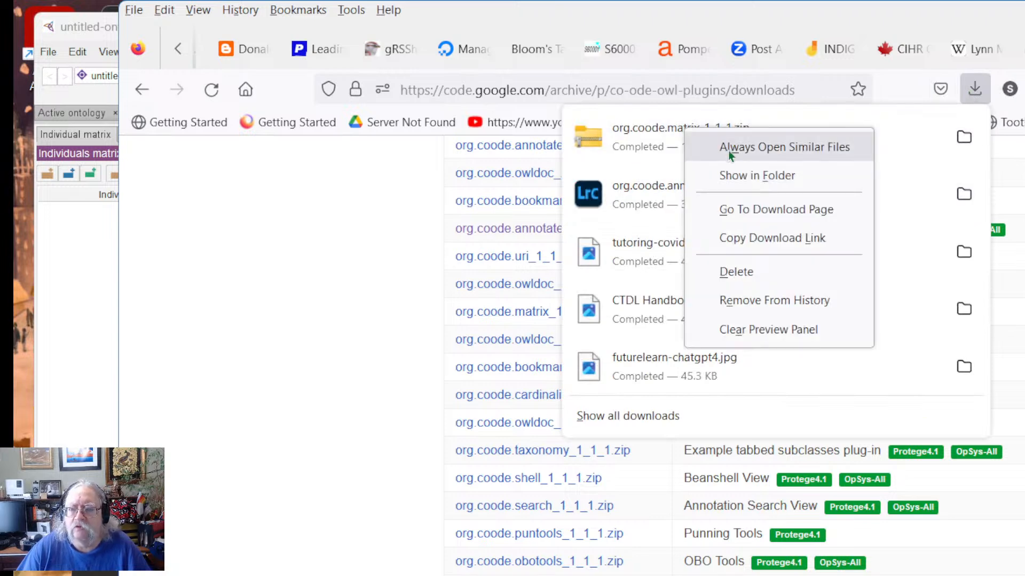
{"action": "left_click", "coordinate": [732, 177]}
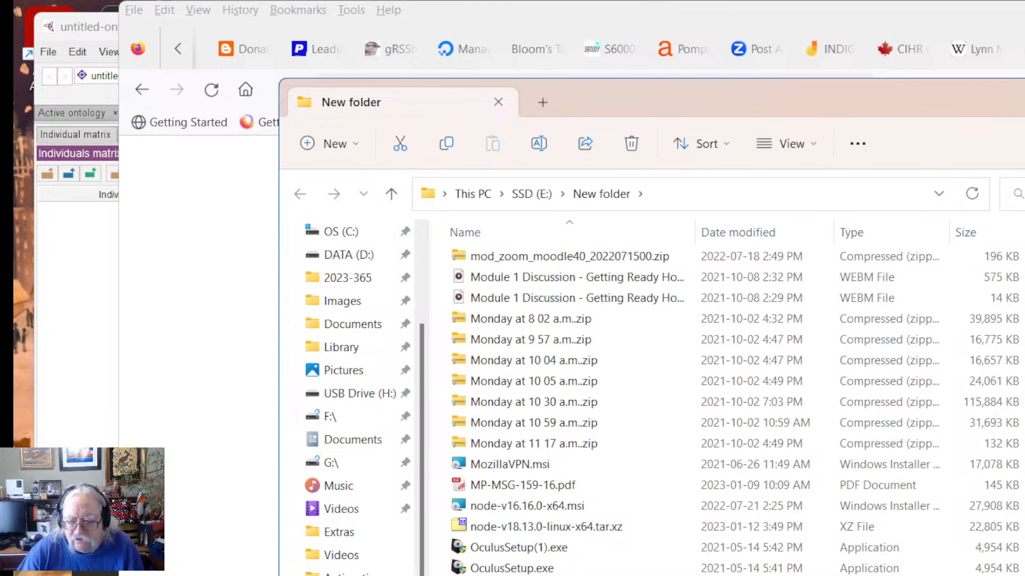
{"action": "right_click", "coordinate": [516, 333]}
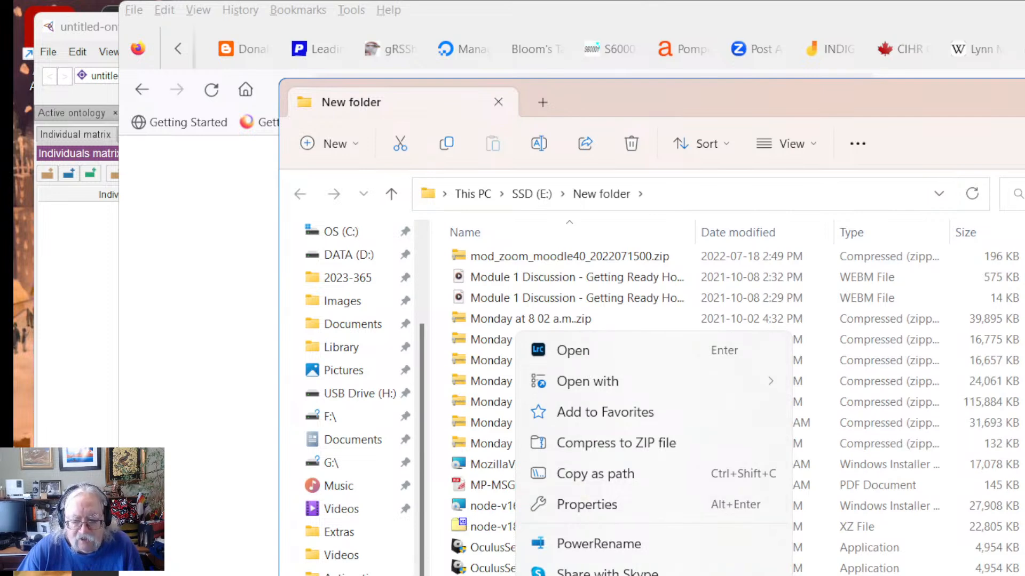
{"action": "key", "text": "Escape"}
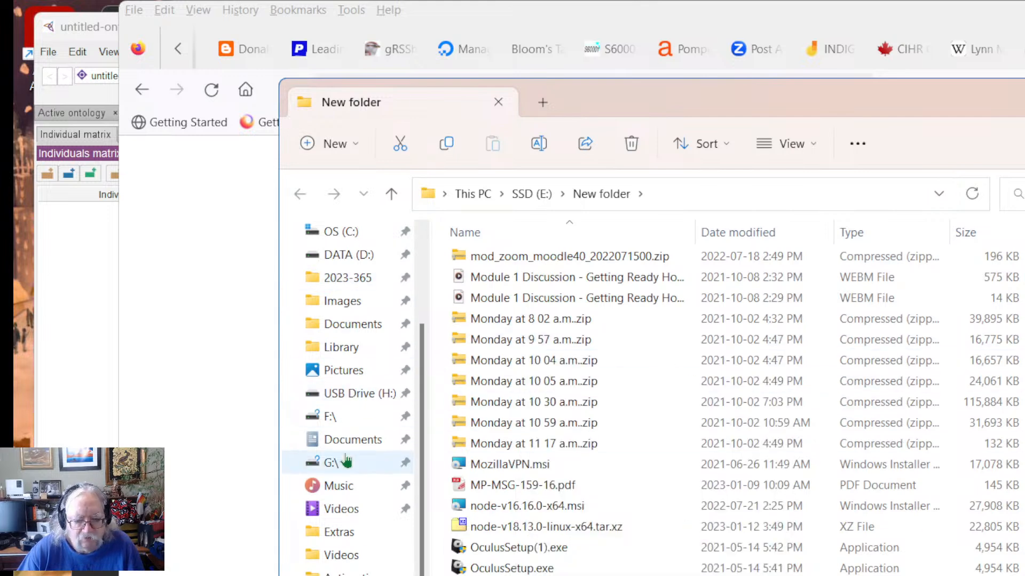
{"action": "scroll", "coordinate": [347, 460], "scroll_direction": "up", "scroll_amount": 2}
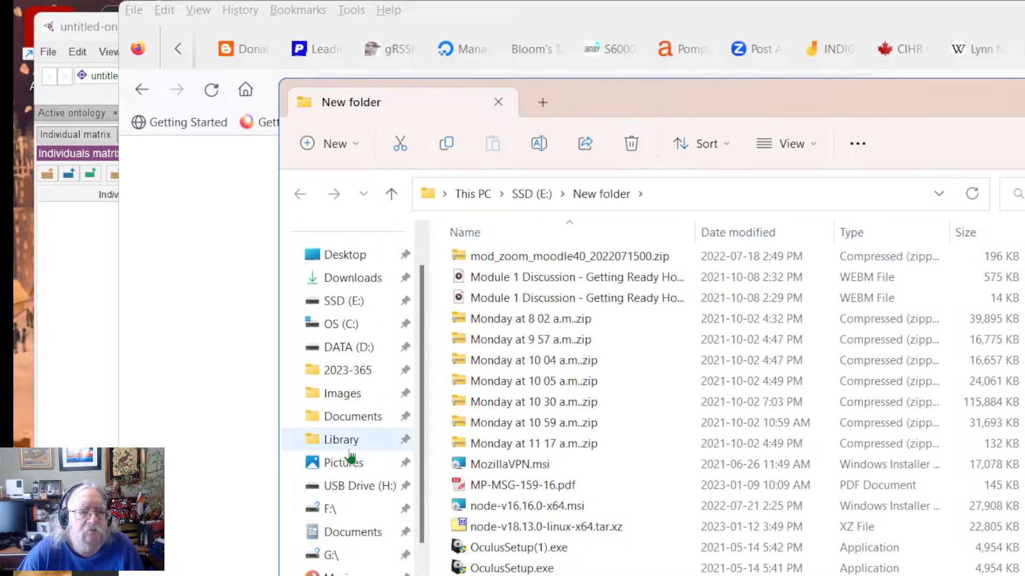
Step: Open the plugins folder inside Program Files\Protege-5.5.0 on the SSD (E:) drive
{"action": "left_click", "coordinate": [342, 301]}
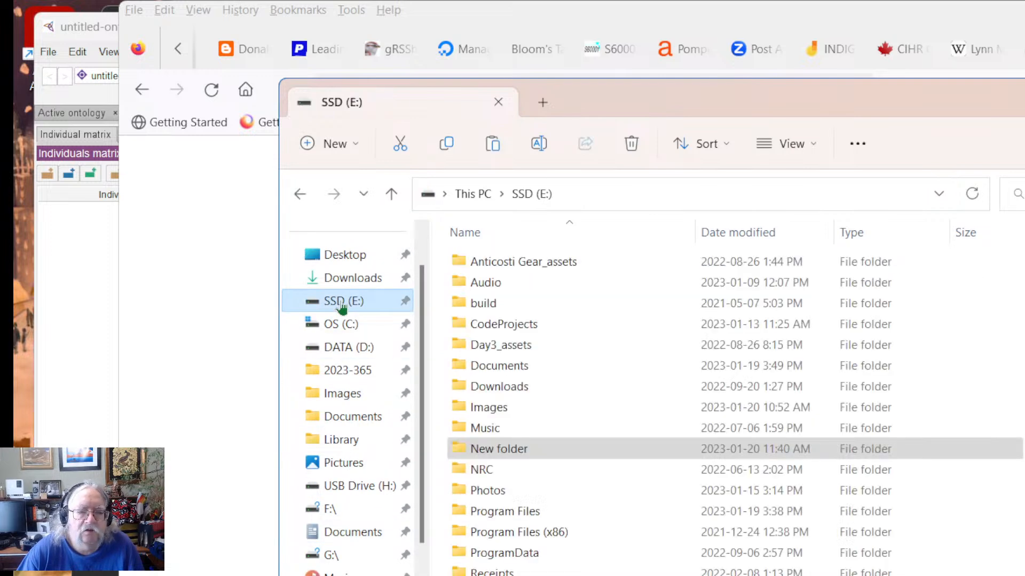
{"action": "left_click", "coordinate": [510, 453]}
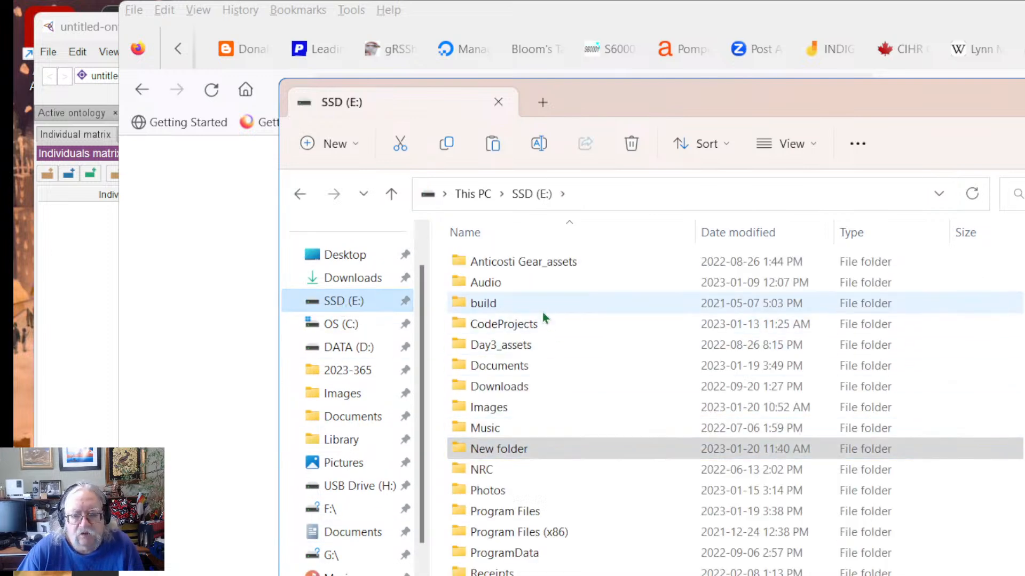
{"action": "scroll", "coordinate": [512, 386], "scroll_direction": "down", "scroll_amount": 1}
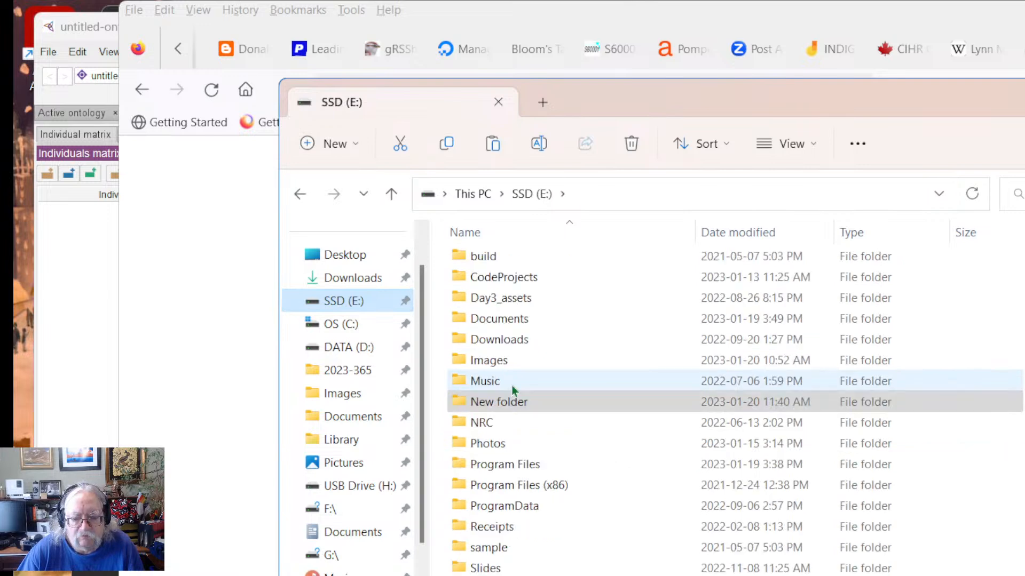
{"action": "double_click", "coordinate": [505, 464]}
{"action": "left_click", "coordinate": [522, 469]}
{"action": "left_click", "coordinate": [531, 567]}
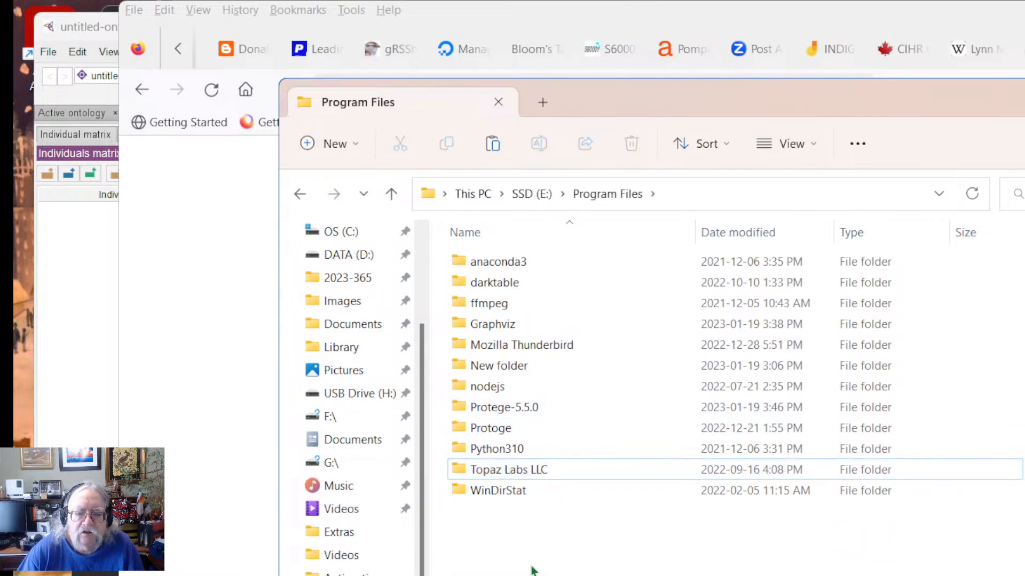
{"action": "double_click", "coordinate": [498, 408]}
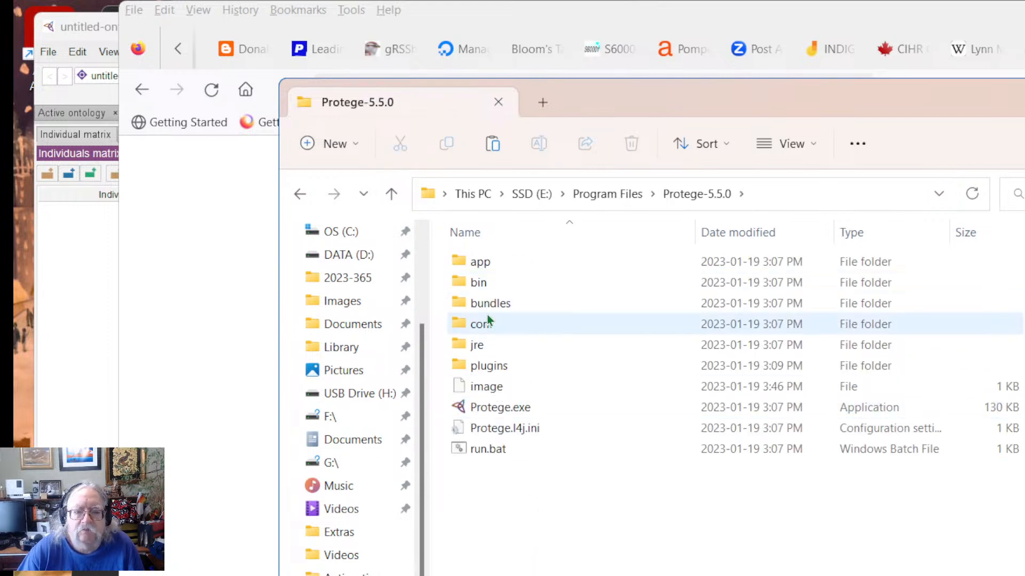
{"action": "double_click", "coordinate": [489, 368]}
Step: Paste the copied org.coode.annotate_2_1_0.jar into Protégé's plugins folder
{"action": "scroll", "coordinate": [657, 501], "scroll_direction": "down", "scroll_amount": 5}
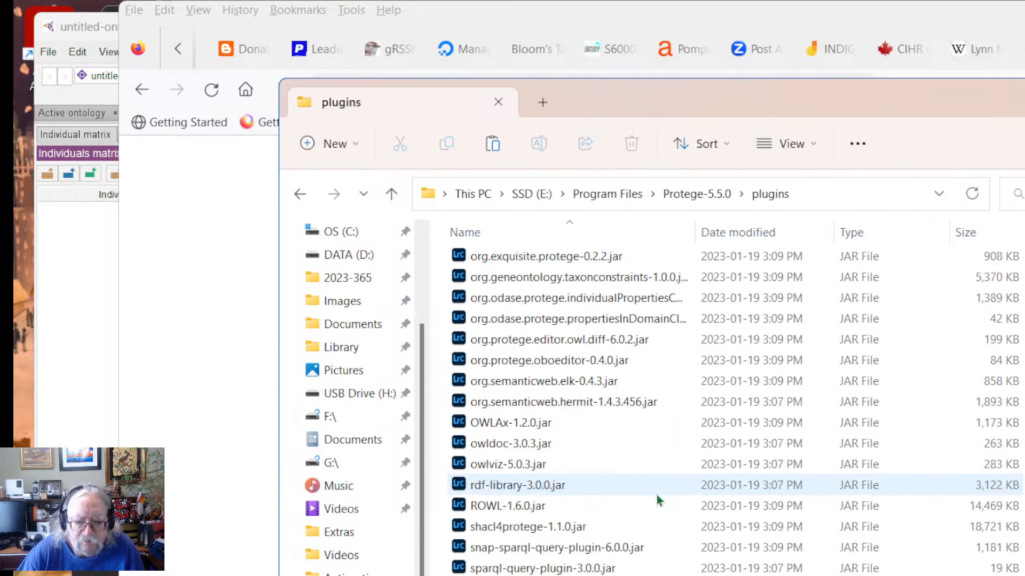
{"action": "right_click", "coordinate": [653, 490]}
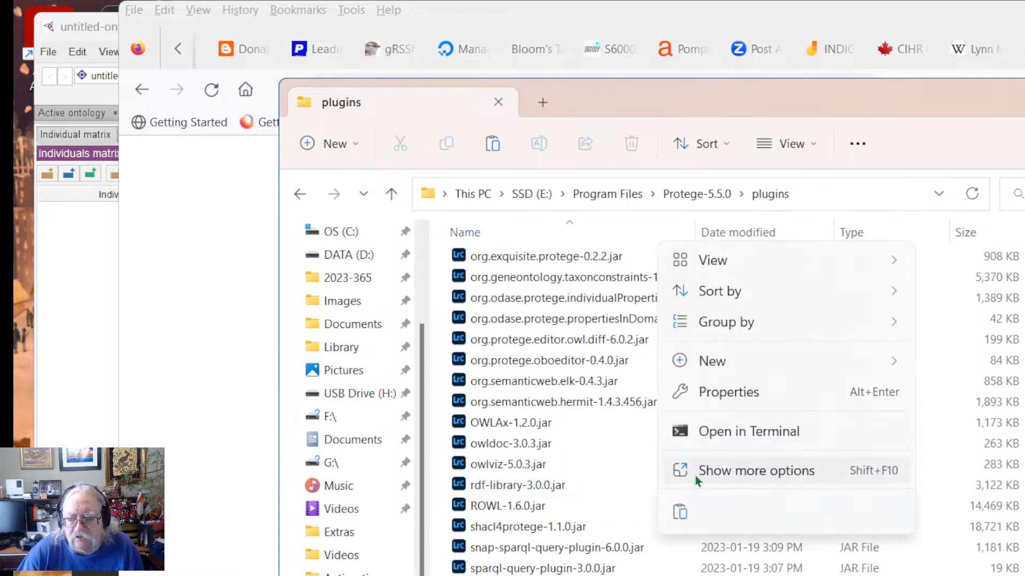
{"action": "left_click", "coordinate": [682, 511]}
{"action": "key", "text": "ctrl+v"}
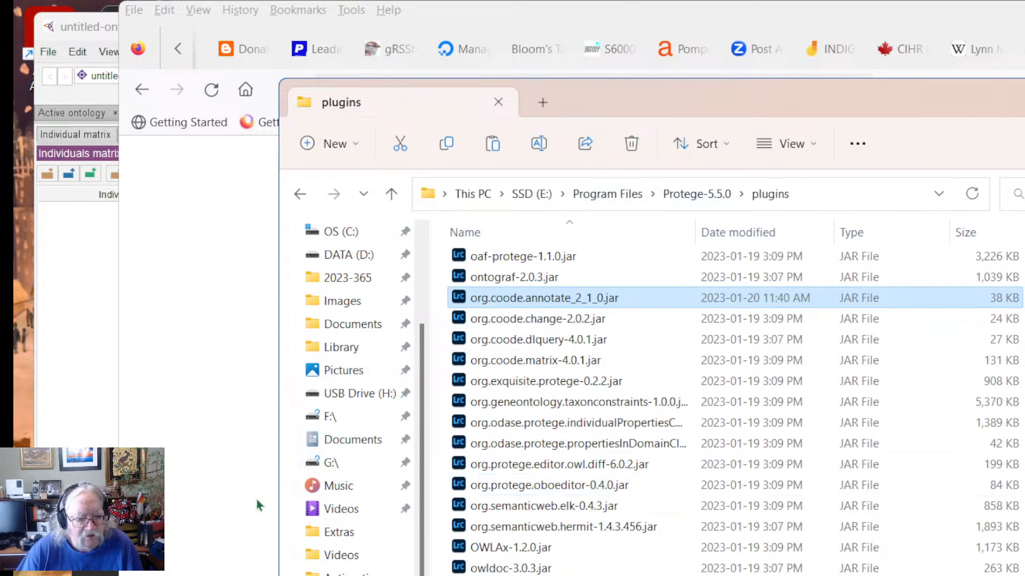
{"action": "left_click", "coordinate": [184, 492]}
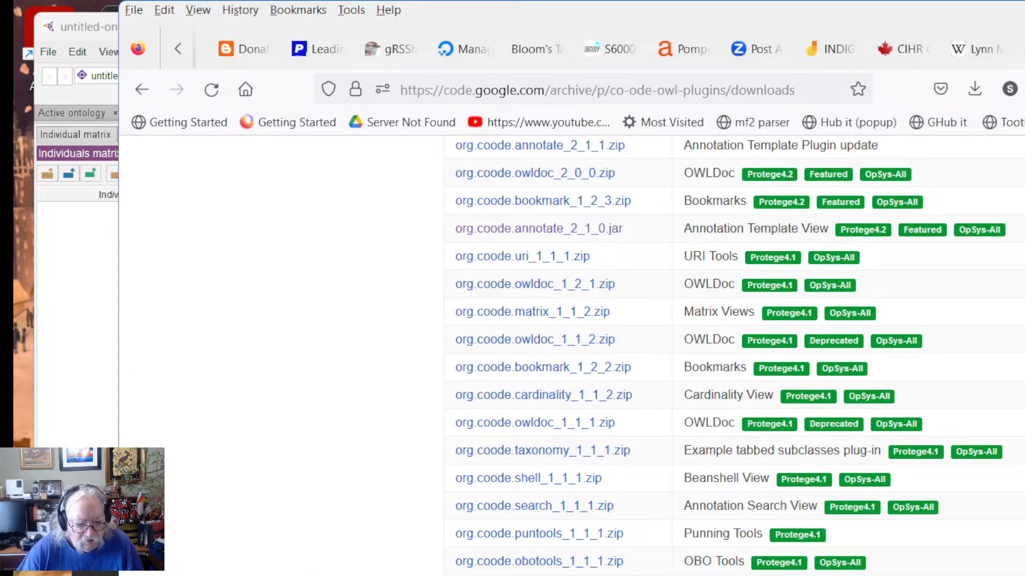
{"action": "key", "text": "alt+Tab"}
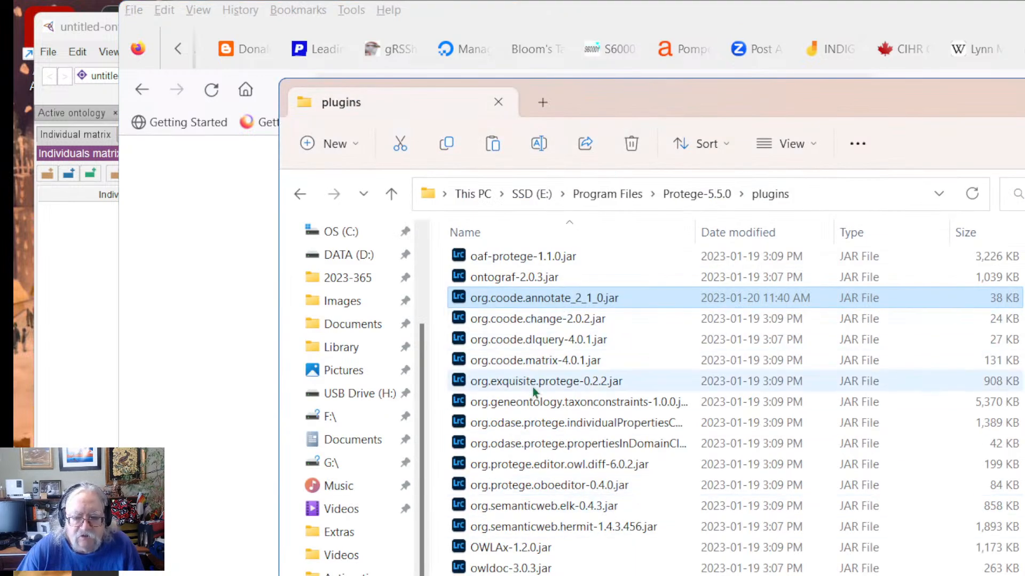
{"action": "scroll", "coordinate": [560, 462], "scroll_direction": "down", "scroll_amount": 2}
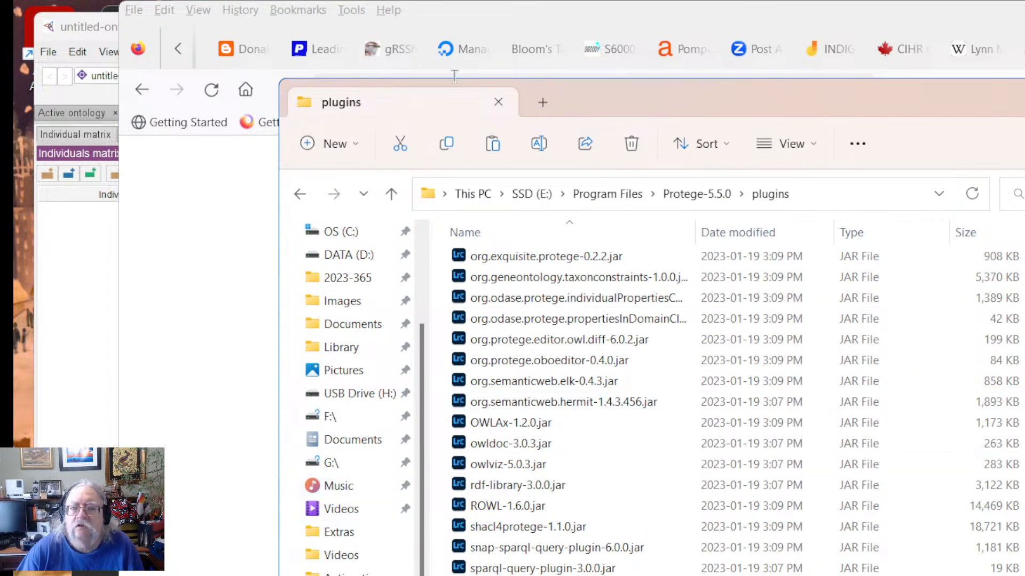
Step: Go back to New folder on the E: drive and open the archive org.coode.matrix_1_1_1.zip
{"action": "left_click", "coordinate": [299, 195]}
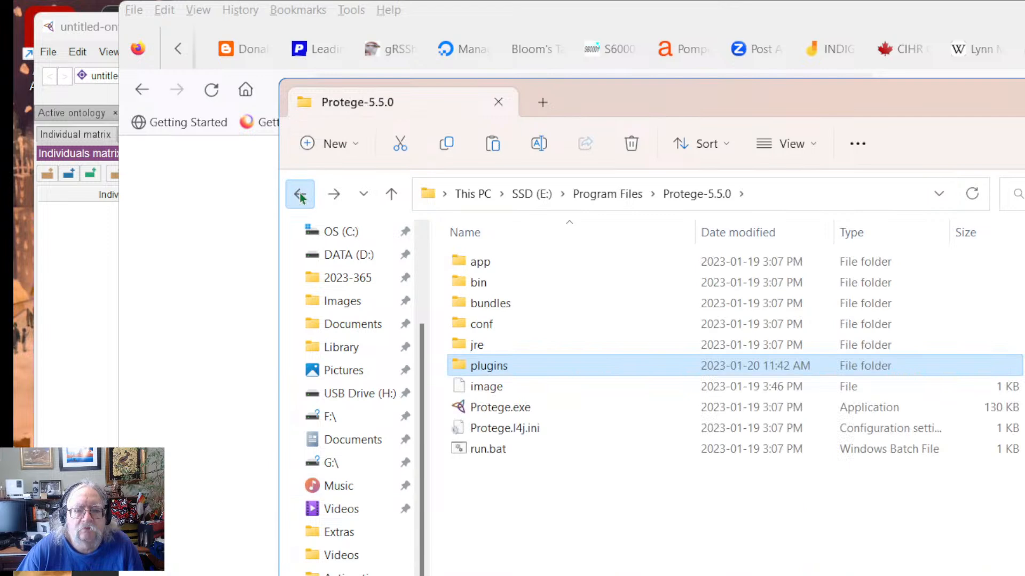
{"action": "left_click", "coordinate": [300, 195]}
{"action": "left_click", "coordinate": [299, 195]}
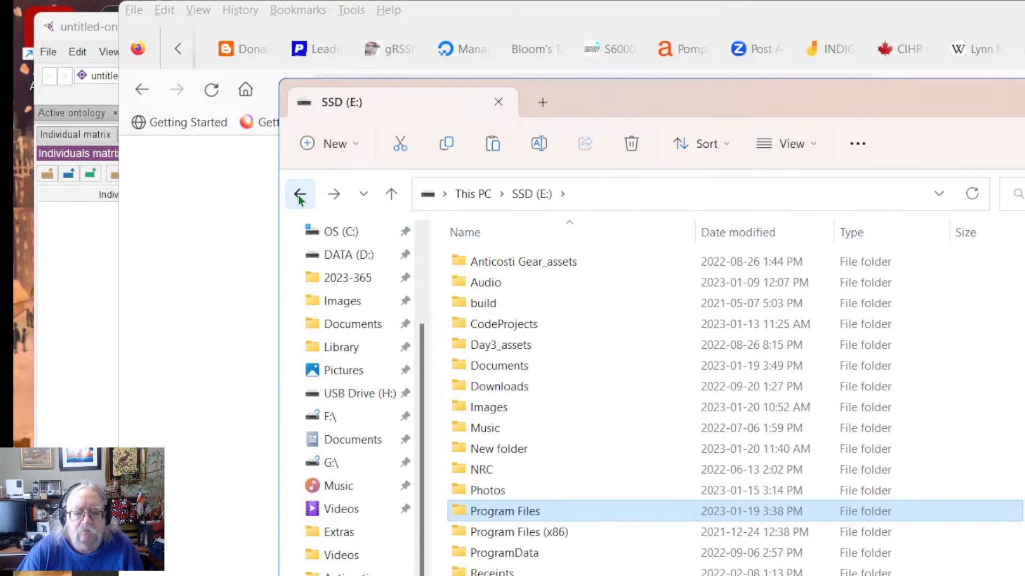
{"action": "left_click", "coordinate": [300, 196]}
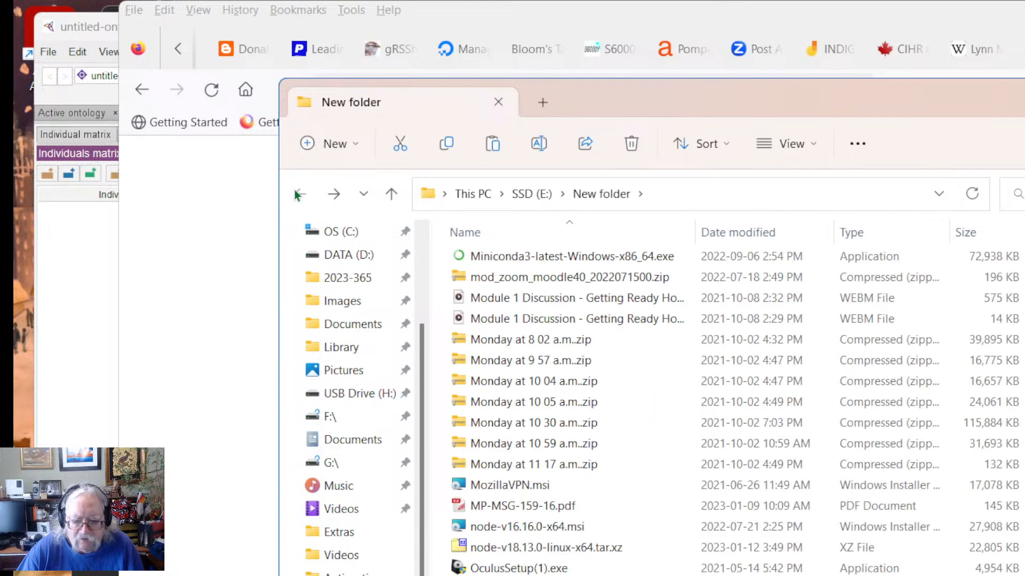
{"action": "scroll", "coordinate": [567, 504], "scroll_direction": "down", "scroll_amount": 3}
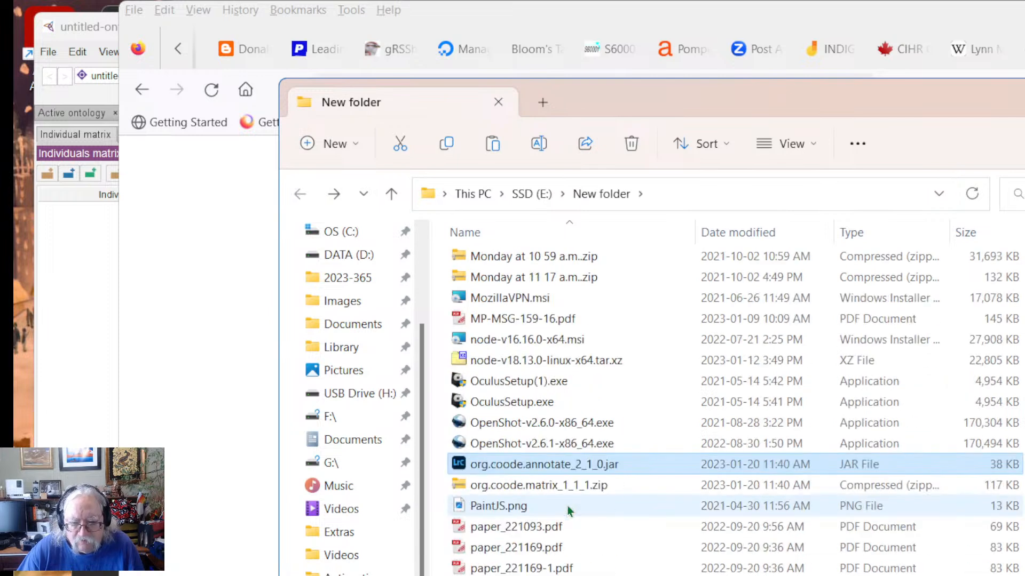
{"action": "right_click", "coordinate": [524, 487]}
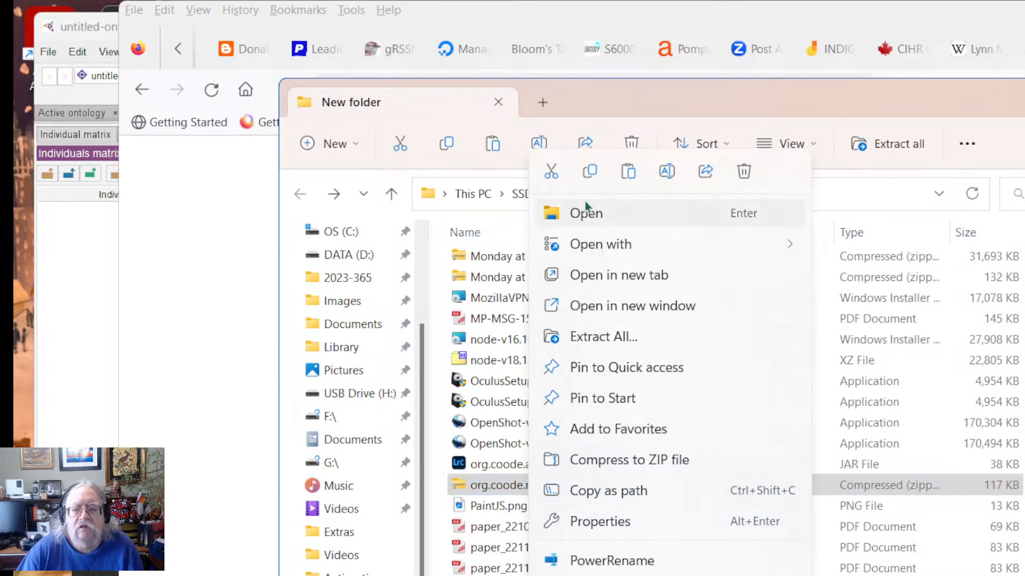
{"action": "left_click", "coordinate": [503, 483]}
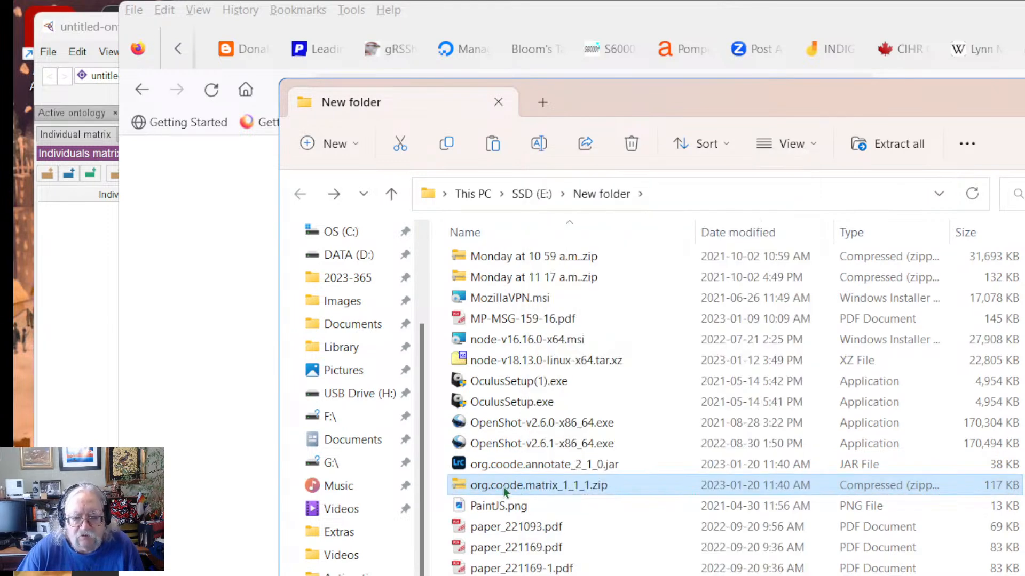
{"action": "double_click", "coordinate": [503, 488]}
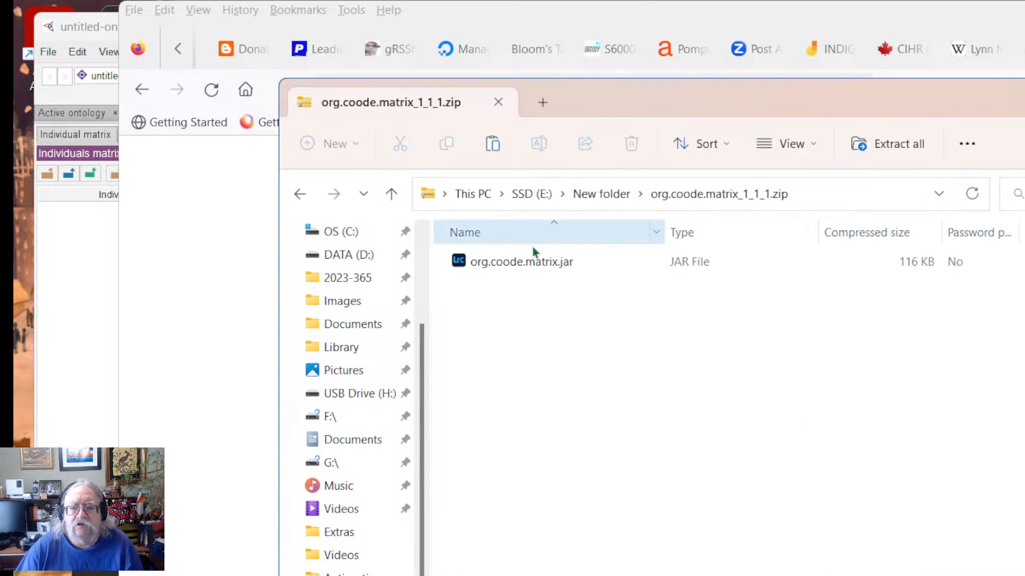
Step: Extract the matrix plugin archive to E:\Program Files\Protege-5.5.0\plugins, showing the extracted files when complete
{"action": "left_click", "coordinate": [889, 150]}
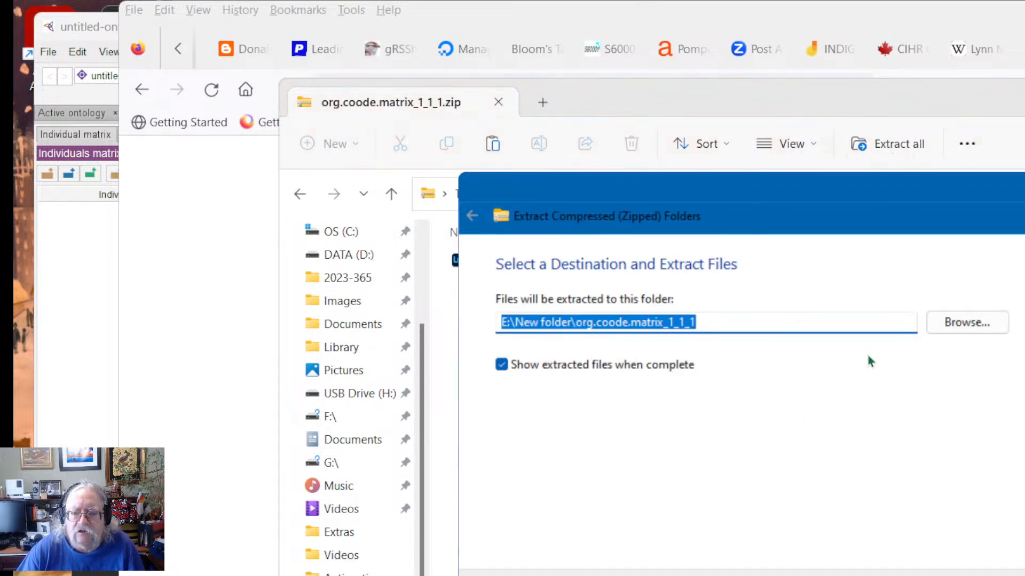
{"action": "left_click", "coordinate": [977, 322]}
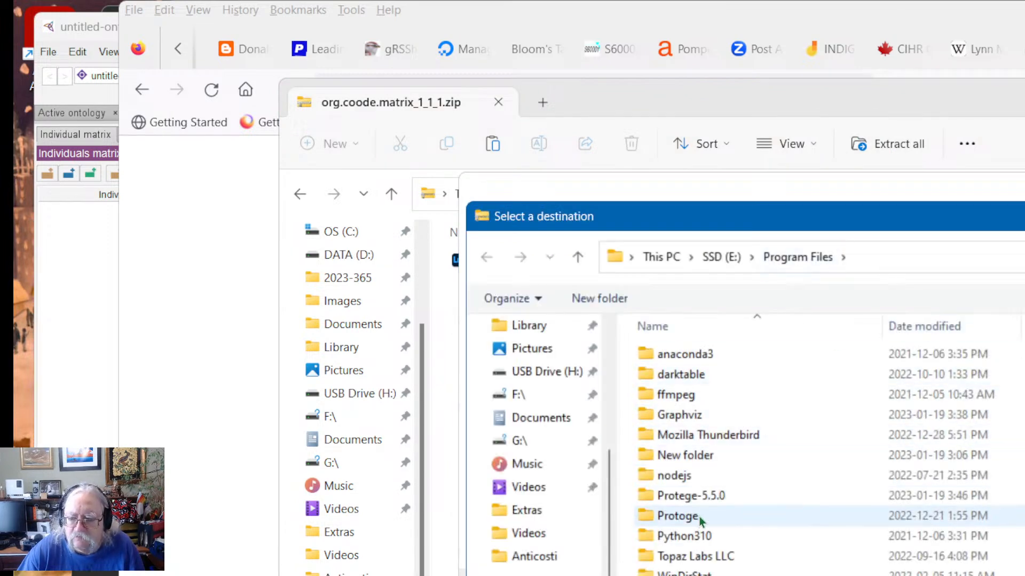
{"action": "left_click", "coordinate": [685, 495]}
{"action": "double_click", "coordinate": [684, 493]}
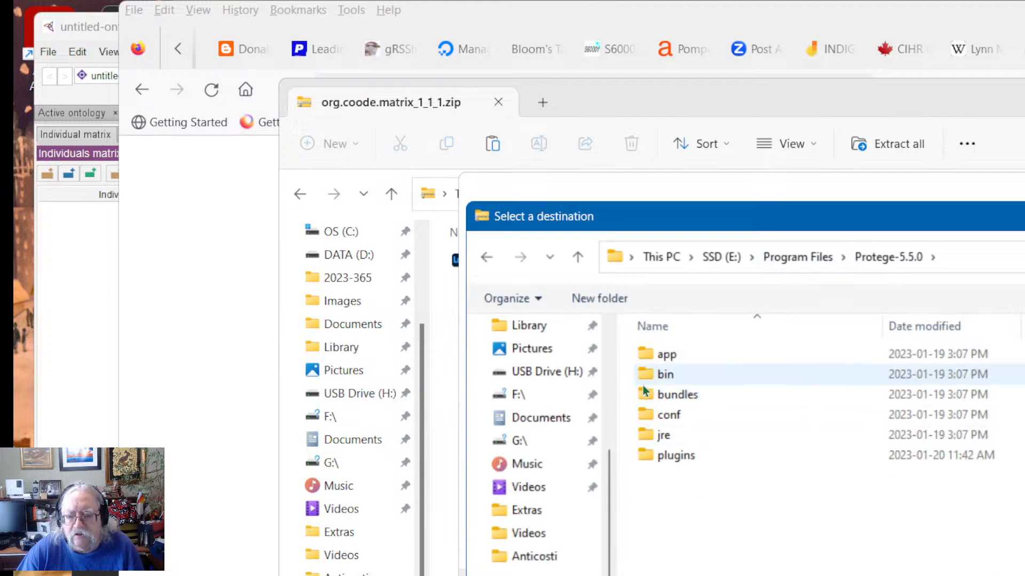
{"action": "double_click", "coordinate": [665, 454]}
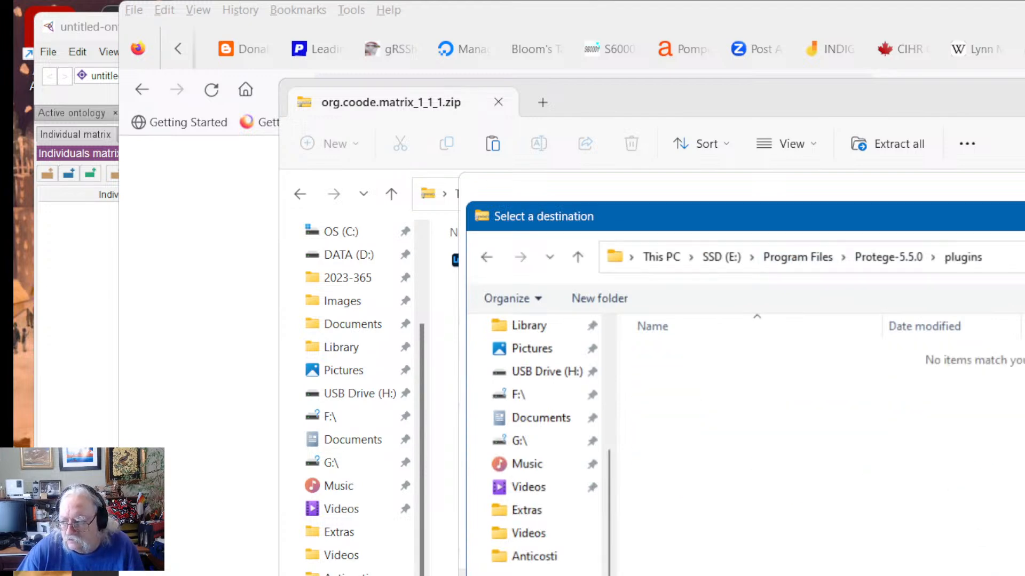
{"action": "key", "text": "Return"}
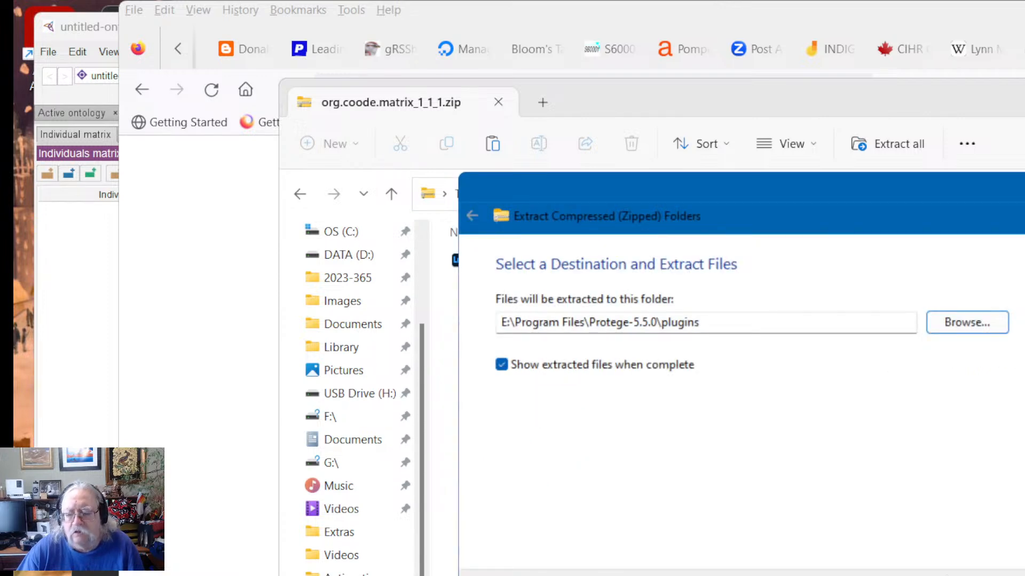
{"action": "left_click", "coordinate": [966, 575]}
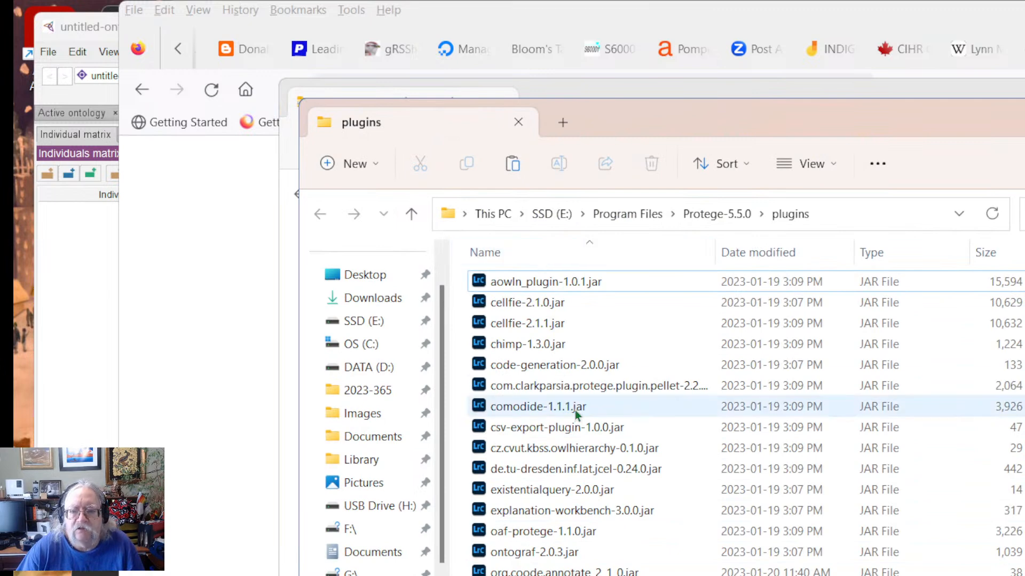
Step: Check the plugins folder for the org.coode.matrix.jar and org.coode.annotate_2_1_0.jar files
{"action": "scroll", "coordinate": [575, 427], "scroll_direction": "down", "scroll_amount": 2}
{"action": "scroll", "coordinate": [575, 427], "scroll_direction": "down", "scroll_amount": 5}
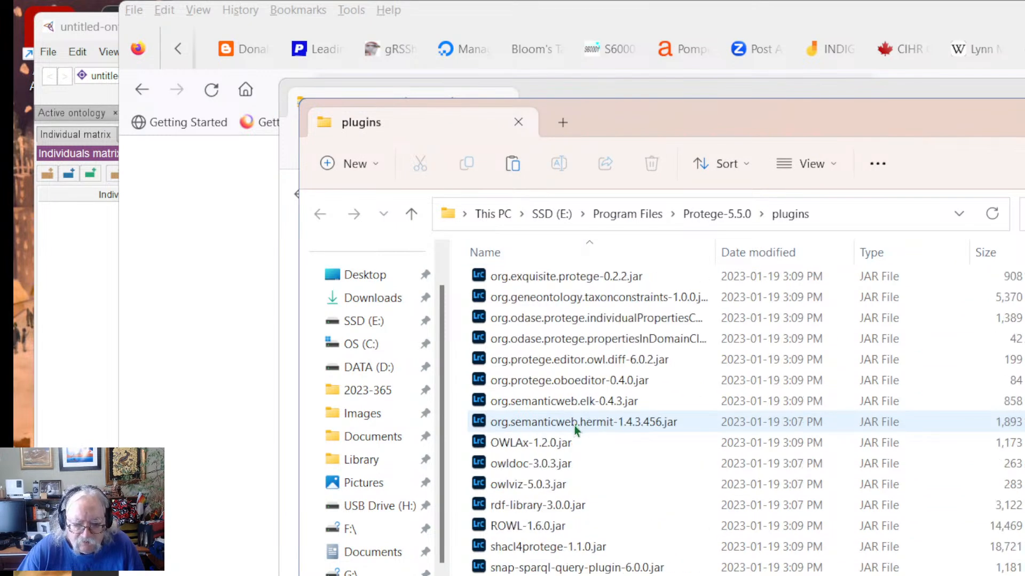
{"action": "scroll", "coordinate": [575, 427], "scroll_direction": "up", "scroll_amount": 7}
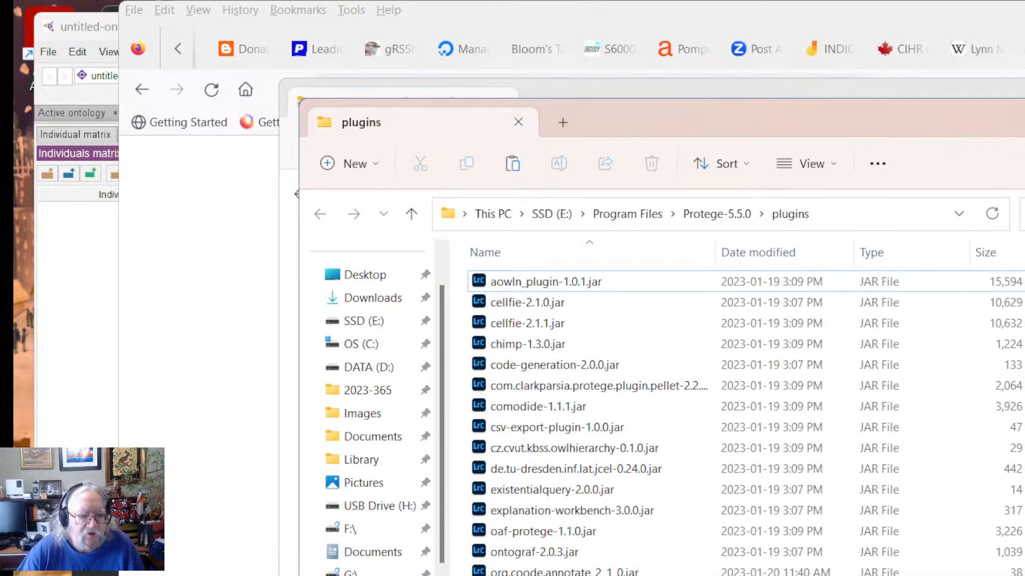
{"action": "left_click", "coordinate": [190, 540]}
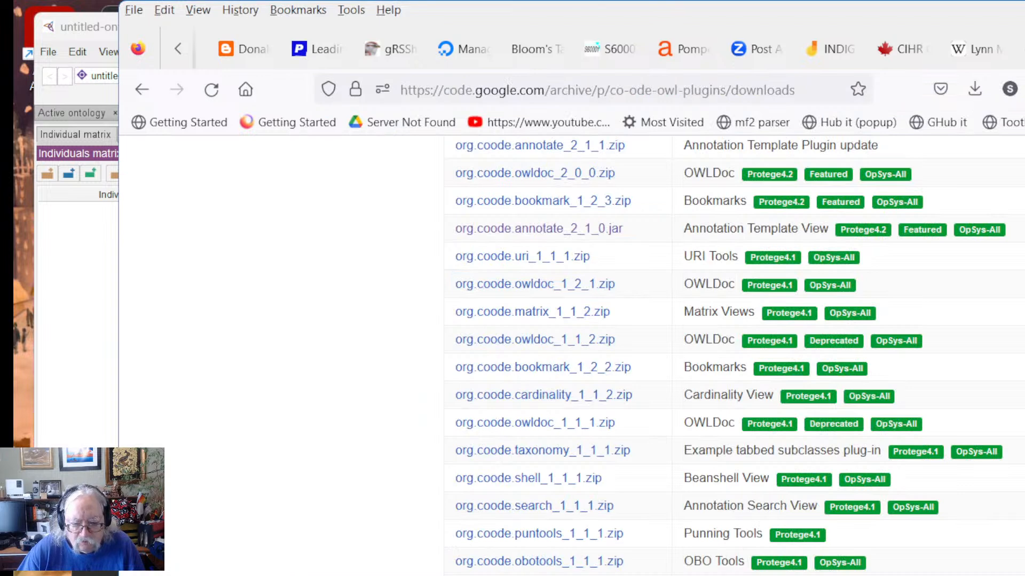
{"action": "left_click", "coordinate": [682, 575]}
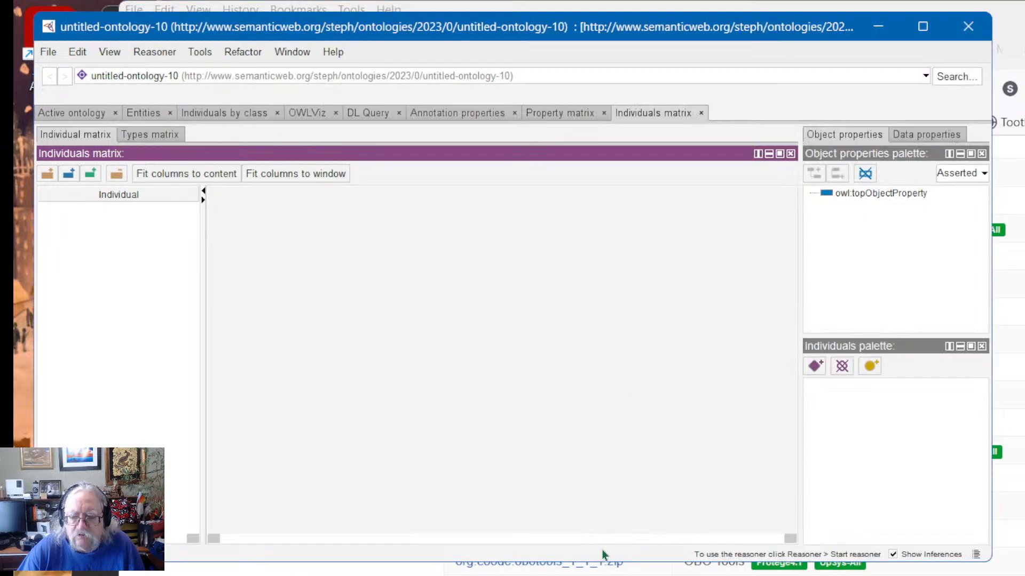
{"action": "left_click", "coordinate": [597, 575]}
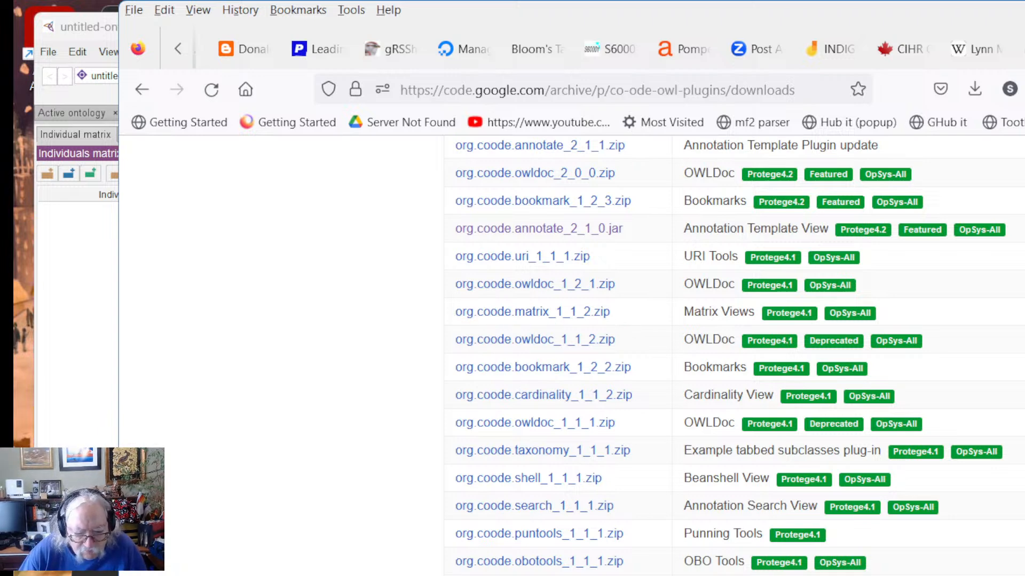
{"action": "key", "text": "alt+Tab"}
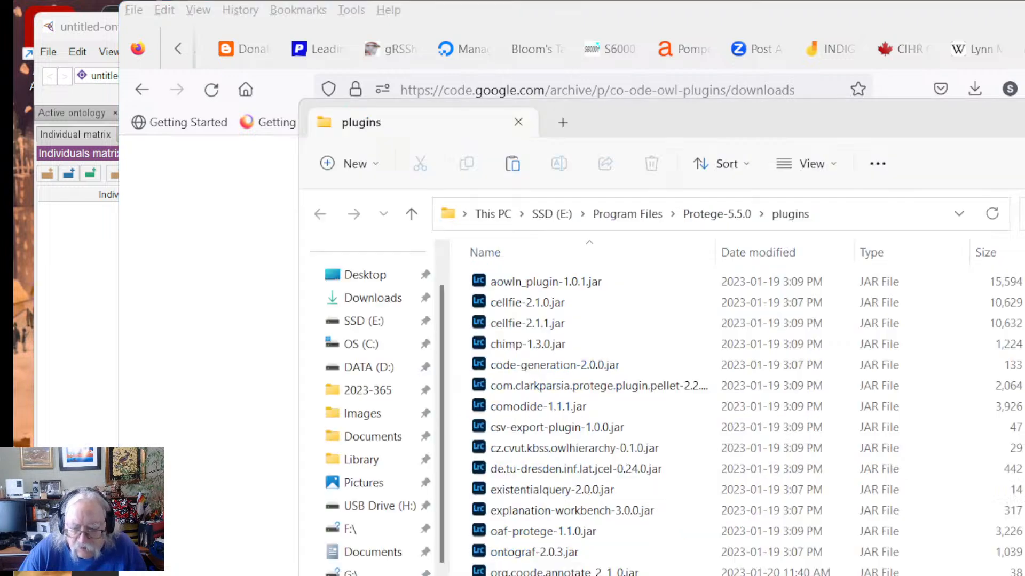
{"action": "scroll", "coordinate": [555, 463], "scroll_direction": "down", "scroll_amount": 2}
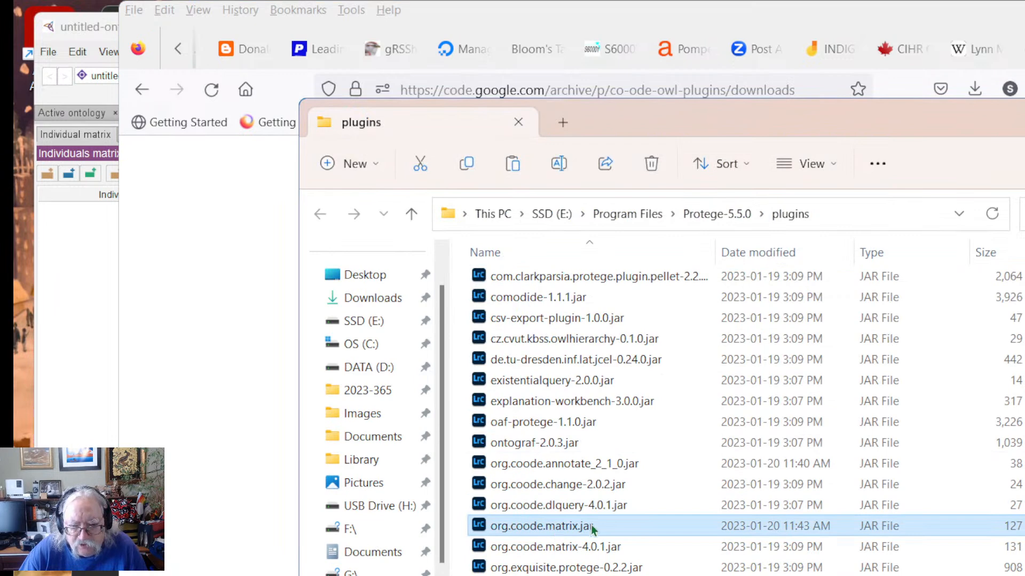
{"action": "left_click", "coordinate": [546, 465]}
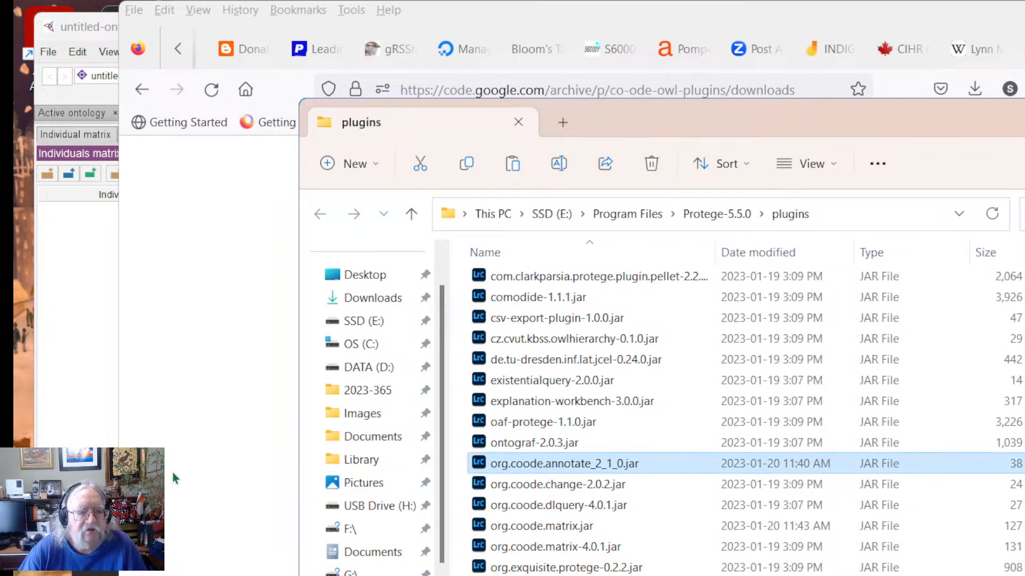
Step: Switch to Protégé and close the untitled-ontology-10 window
{"action": "left_click", "coordinate": [258, 448]}
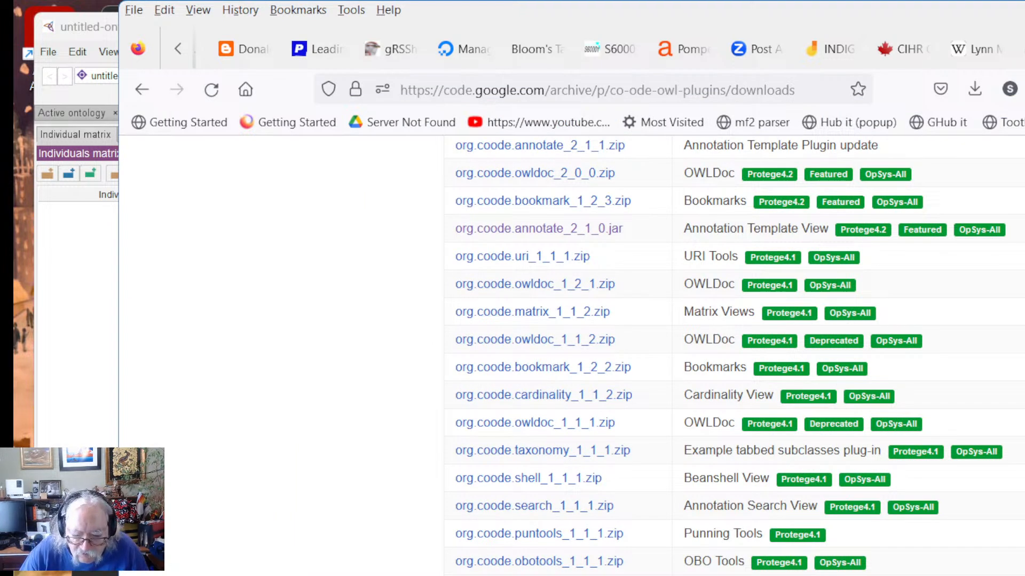
{"action": "key", "text": "alt+Tab"}
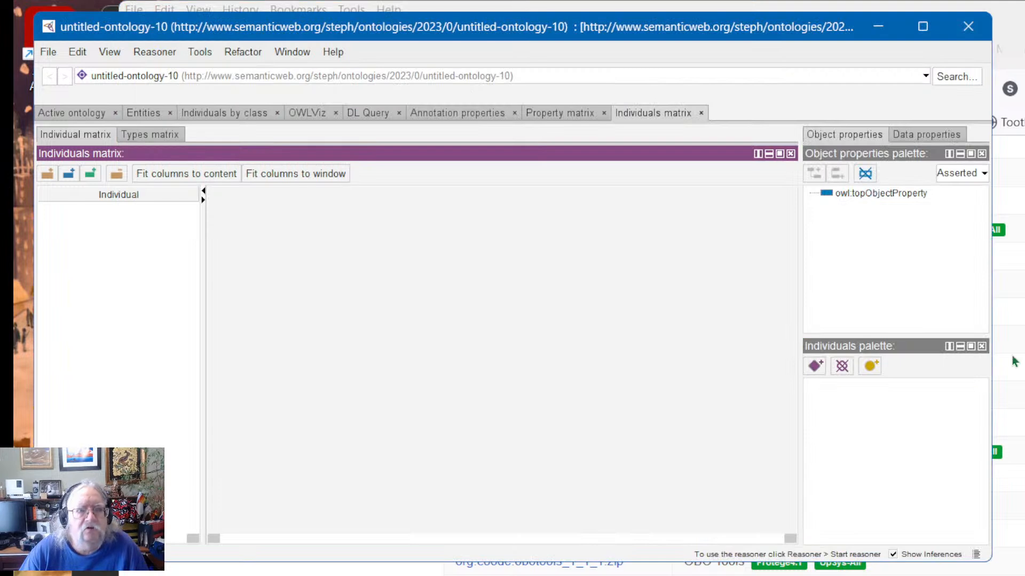
{"action": "left_click", "coordinate": [969, 31]}
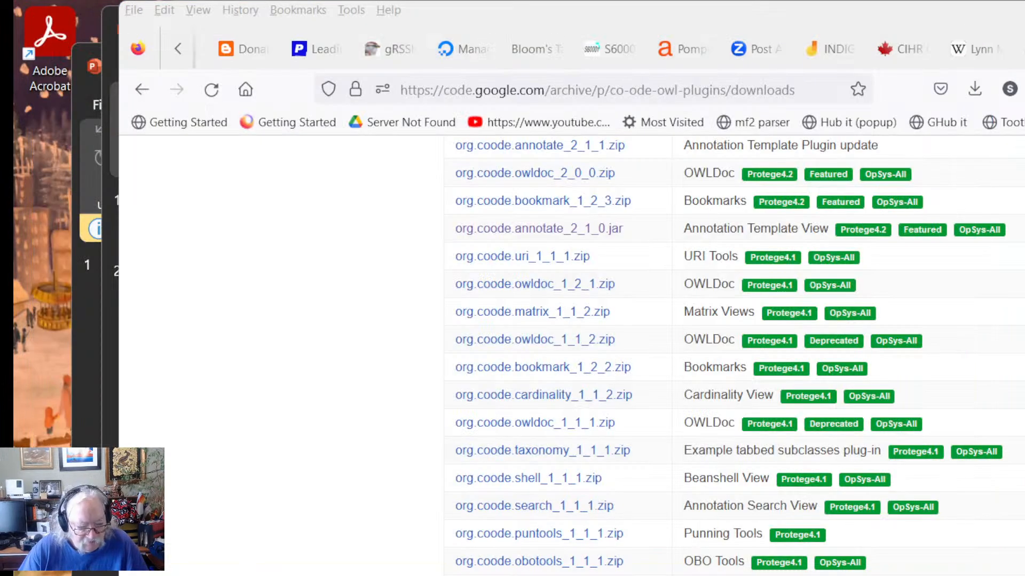
Step: Launch Protégé again with a new untitled ontology
{"action": "key", "text": "super"}
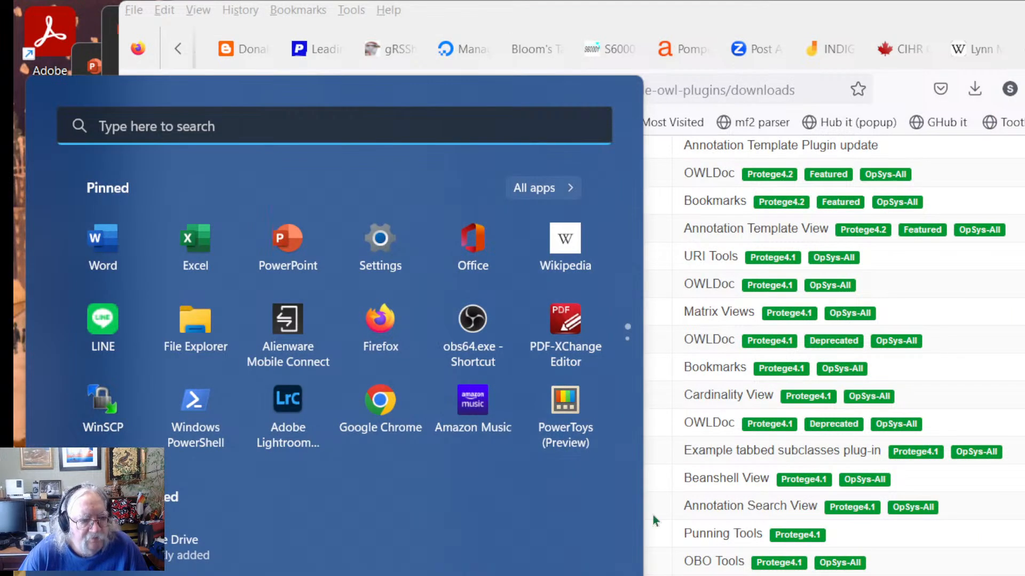
{"action": "scroll", "coordinate": [472, 414], "scroll_direction": "down", "scroll_amount": 1}
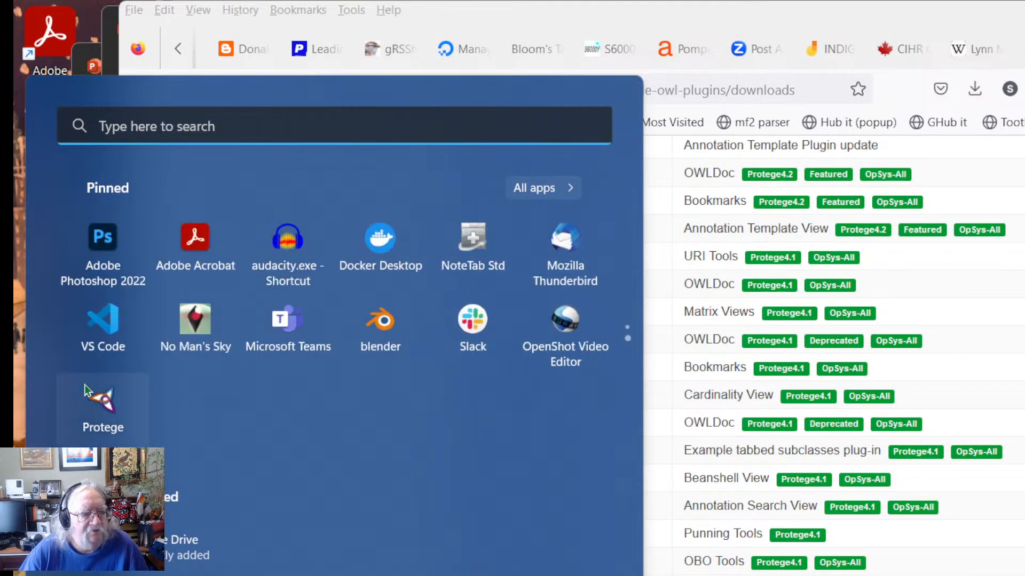
{"action": "left_click", "coordinate": [101, 407]}
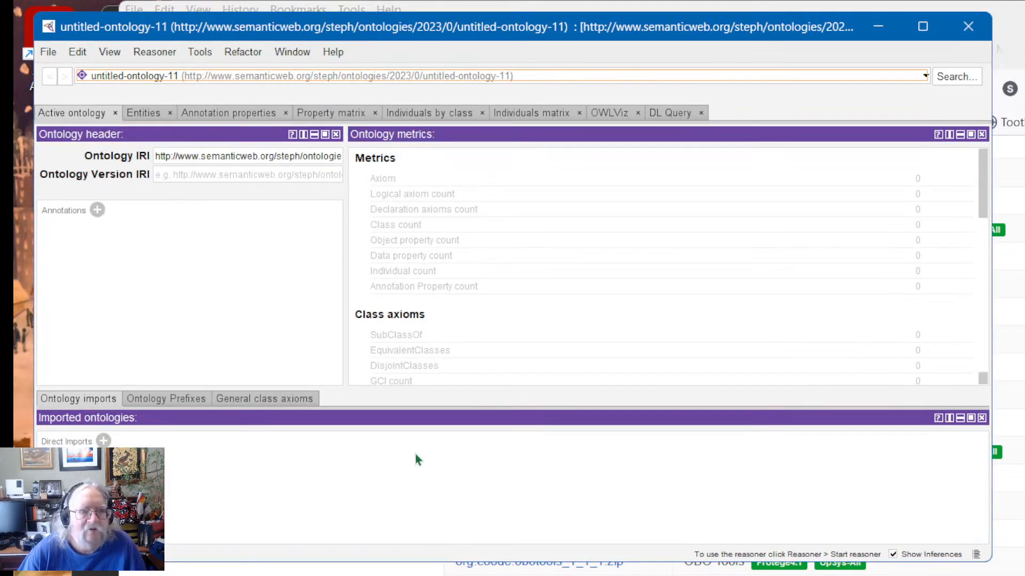
Step: Look over the available window and reasoner commands and the Property matrix and Individuals by class tabs
{"action": "left_click", "coordinate": [293, 52]}
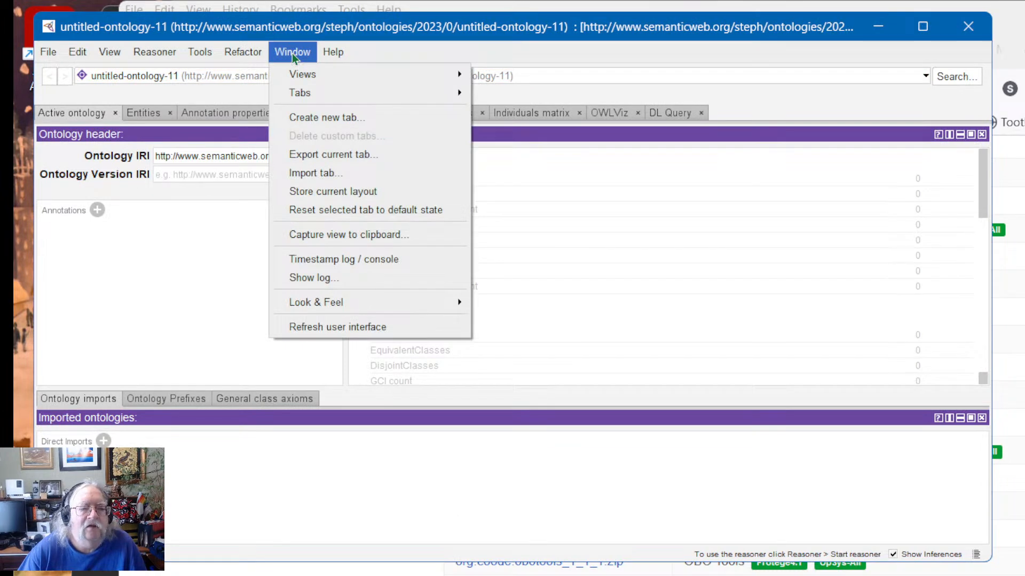
{"action": "mouse_move", "coordinate": [113, 54]}
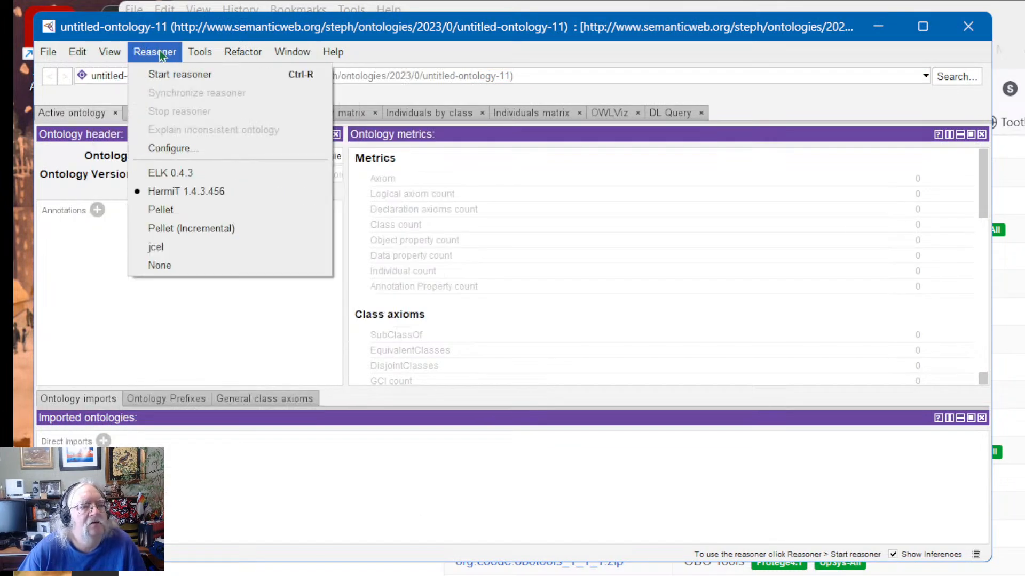
{"action": "mouse_move", "coordinate": [198, 53]}
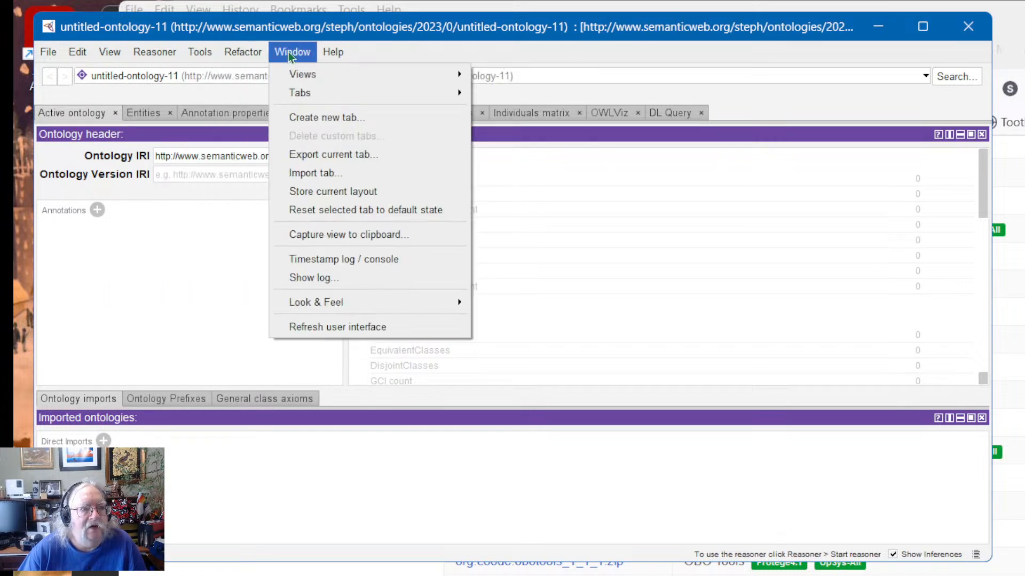
{"action": "left_click", "coordinate": [181, 274]}
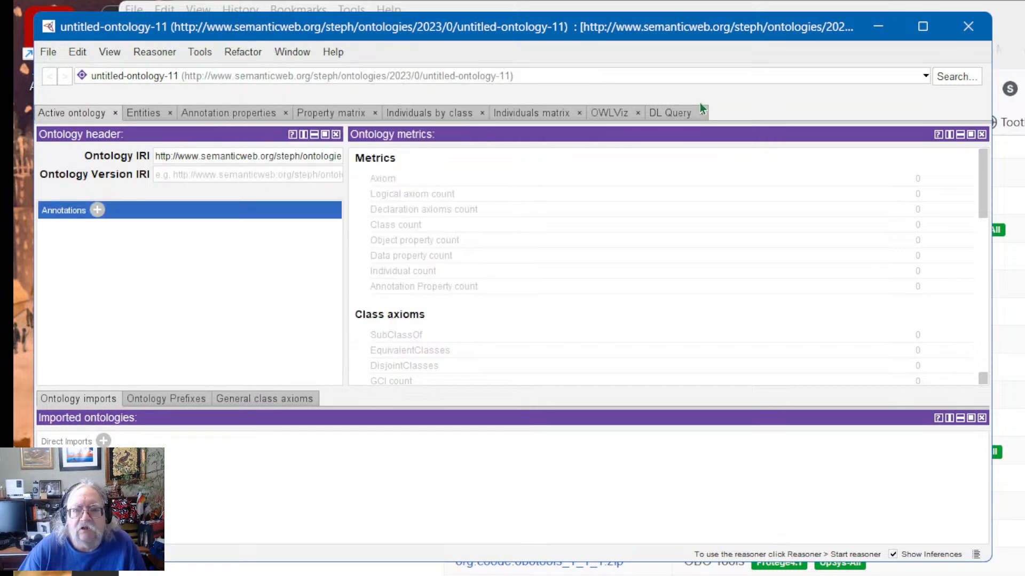
{"action": "left_click", "coordinate": [338, 114]}
{"action": "left_click", "coordinate": [451, 114]}
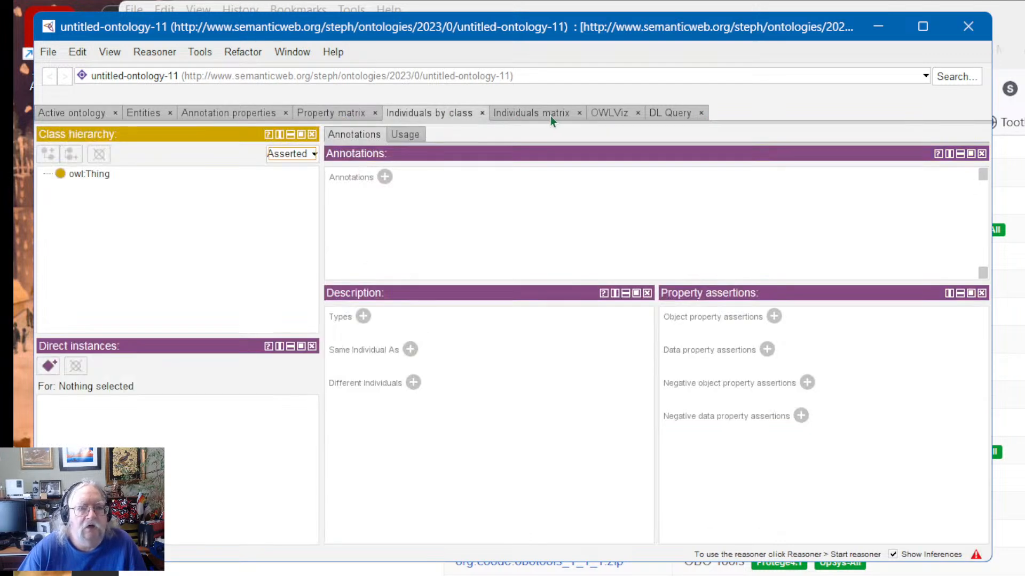
Step: Close the Property matrix, Annotation properties and Individuals matrix tabs, confirming each closure
{"action": "left_click", "coordinate": [374, 113]}
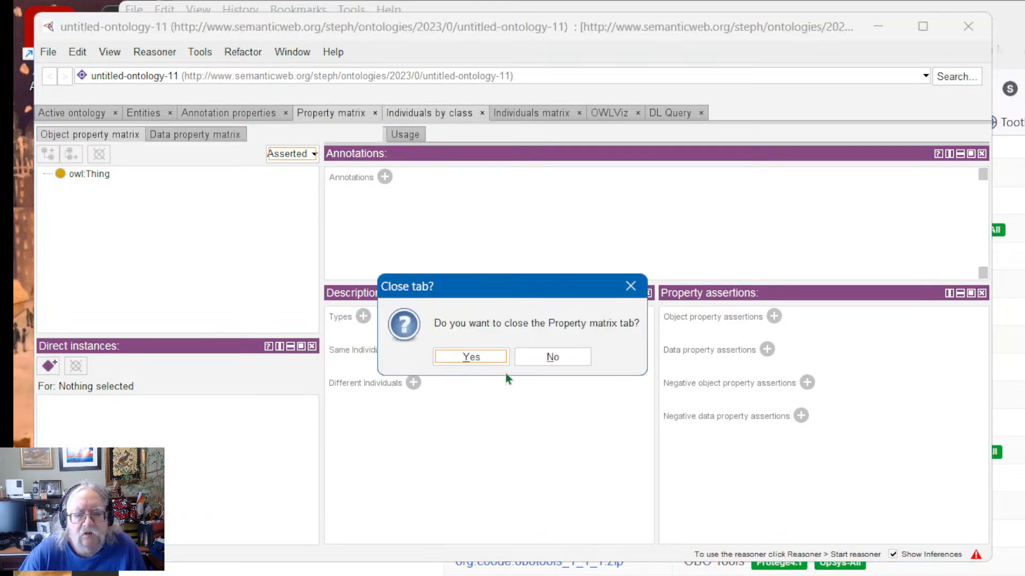
{"action": "left_click", "coordinate": [471, 353]}
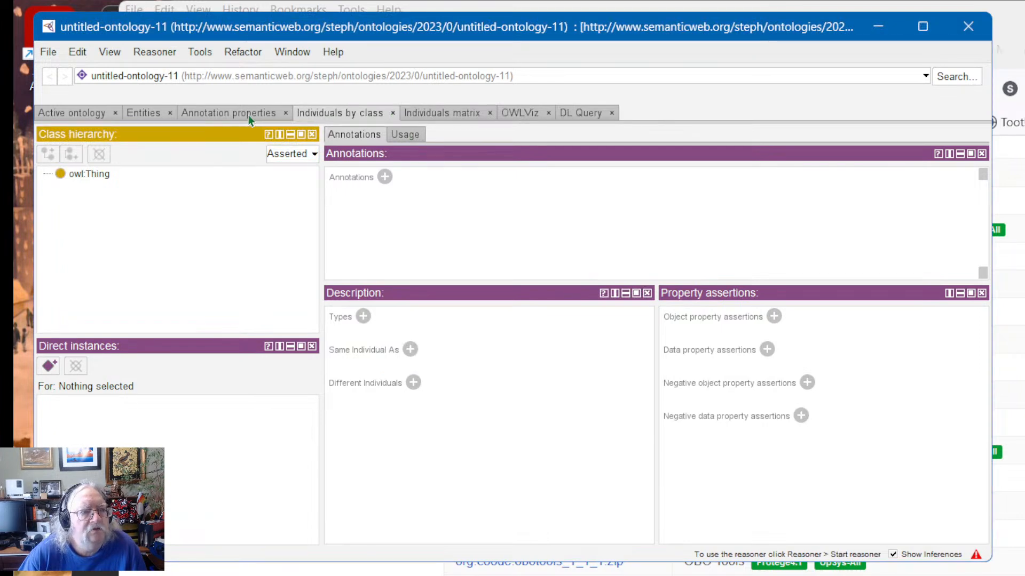
{"action": "left_click", "coordinate": [286, 112]}
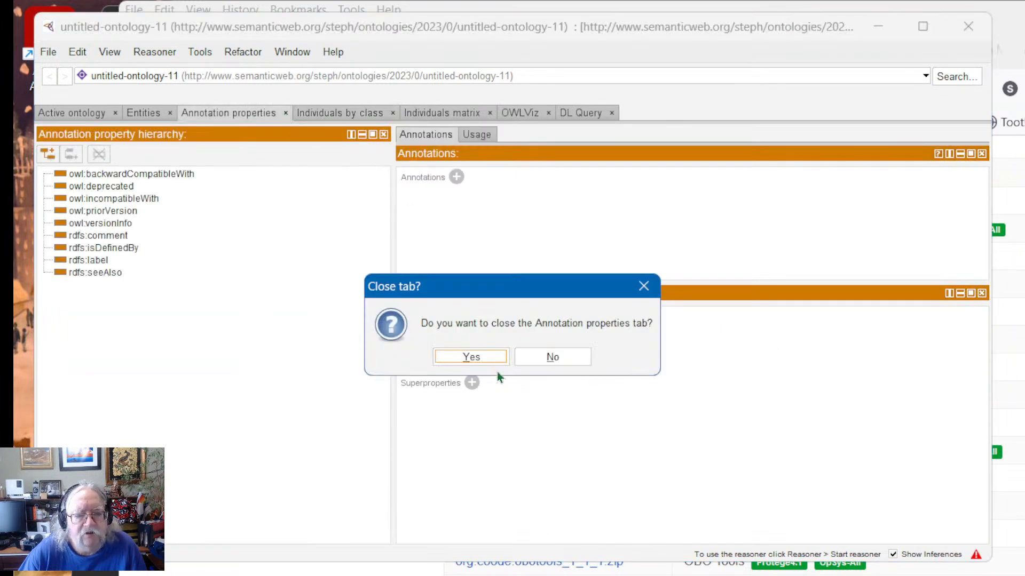
{"action": "left_click", "coordinate": [487, 356]}
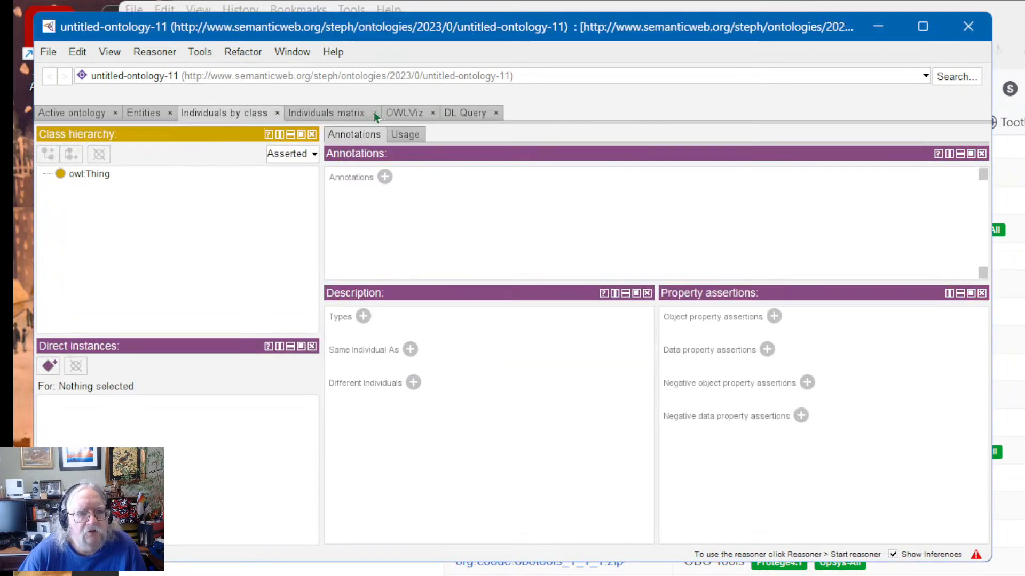
{"action": "left_click", "coordinate": [374, 112]}
{"action": "left_click", "coordinate": [465, 357]}
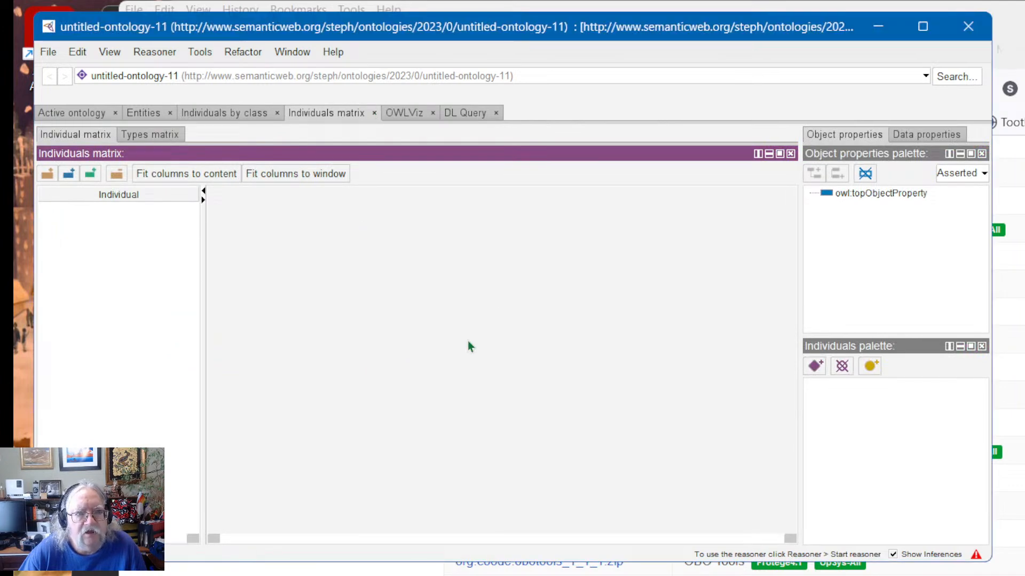
Step: Look through the available views and tabs, and add the Annotation properties tab back to the workspace
{"action": "left_click", "coordinate": [292, 52]}
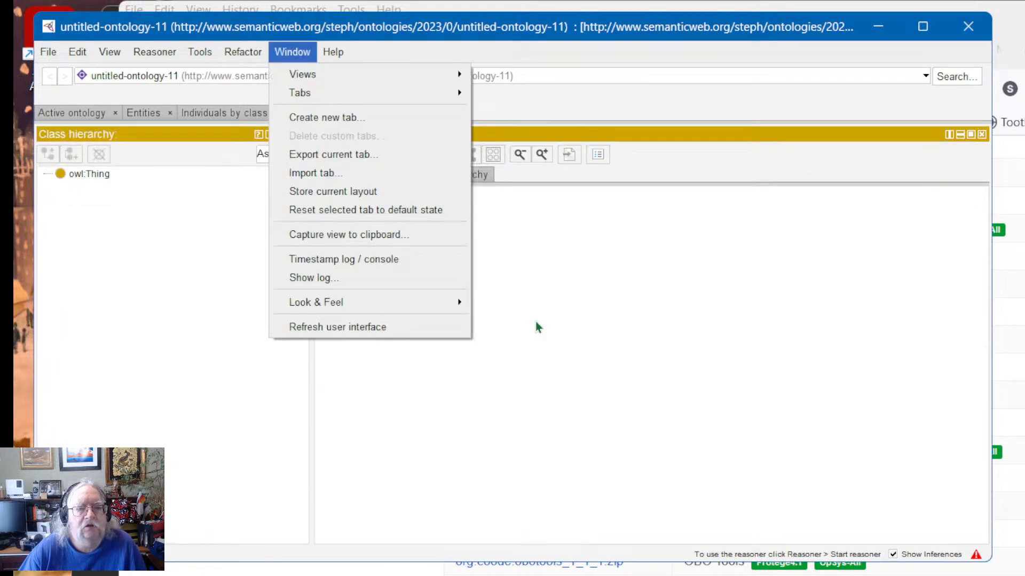
{"action": "left_click", "coordinate": [535, 321]}
{"action": "left_click", "coordinate": [292, 53]}
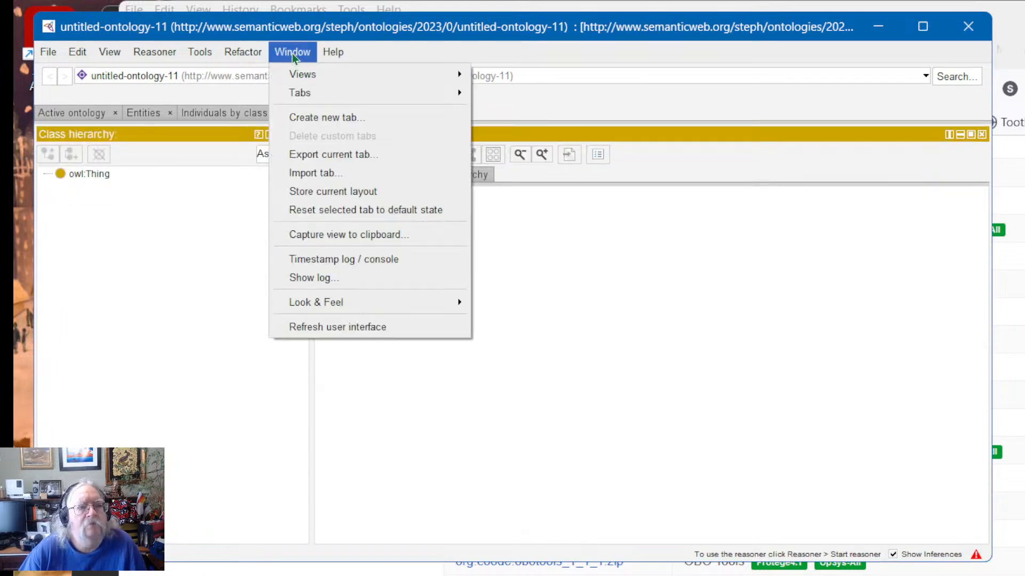
{"action": "mouse_move", "coordinate": [305, 76]}
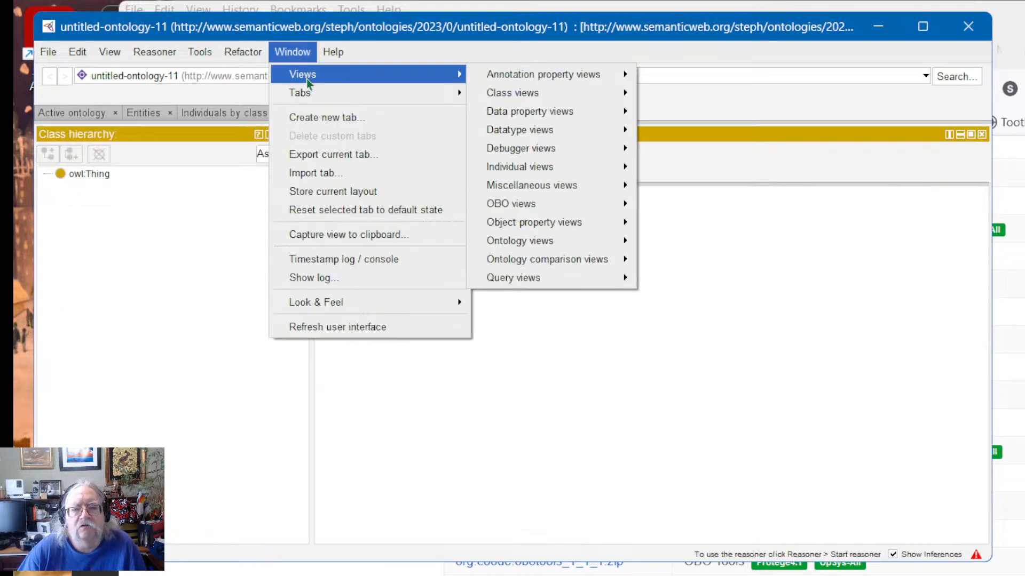
{"action": "mouse_move", "coordinate": [308, 95]}
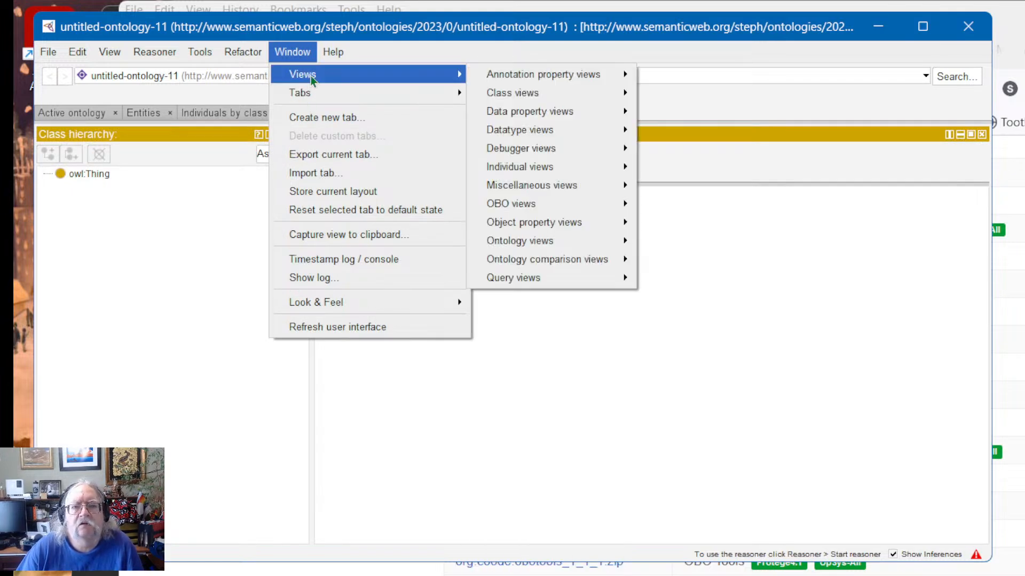
{"action": "mouse_move", "coordinate": [562, 80]}
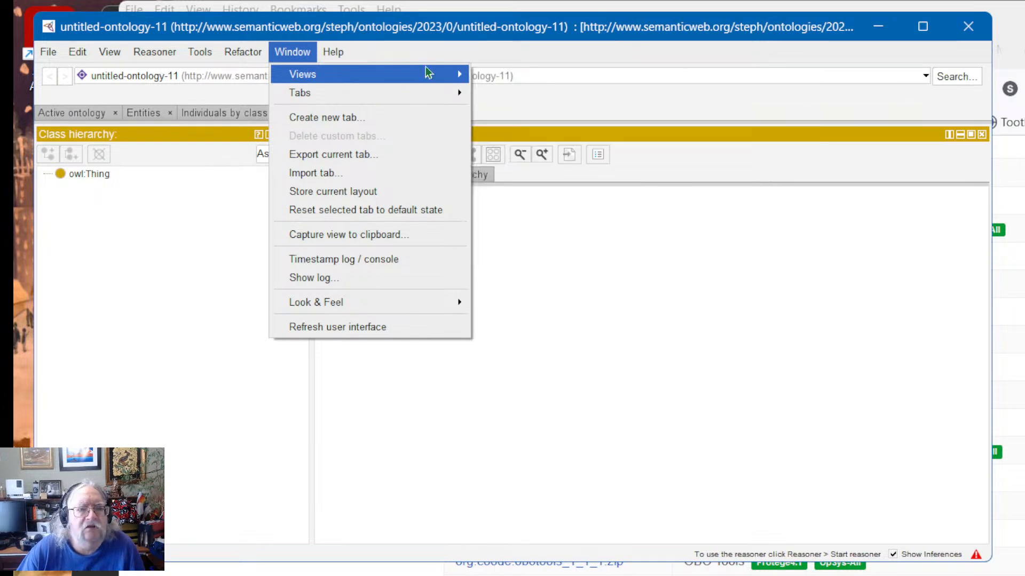
{"action": "mouse_move", "coordinate": [419, 93]}
{"action": "mouse_move", "coordinate": [420, 75]}
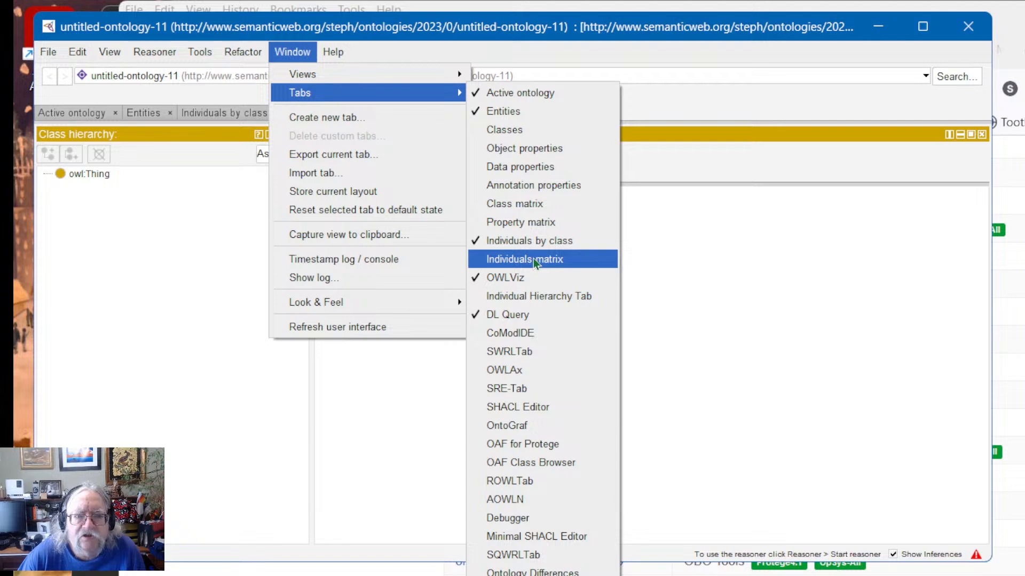
{"action": "left_click", "coordinate": [528, 187]}
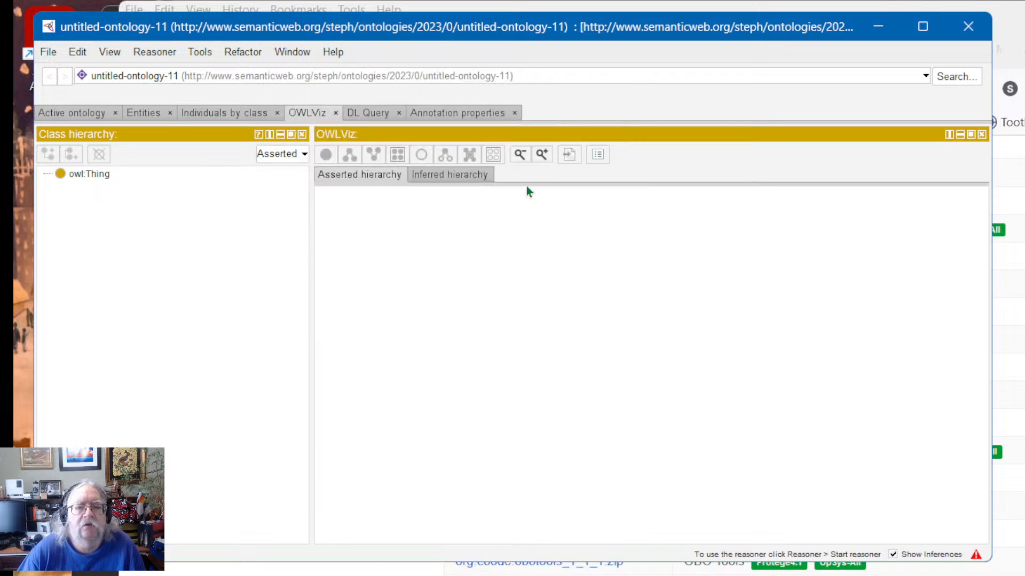
Step: Add the Individuals matrix tab back to the workspace and display its contents
{"action": "left_click", "coordinate": [288, 50]}
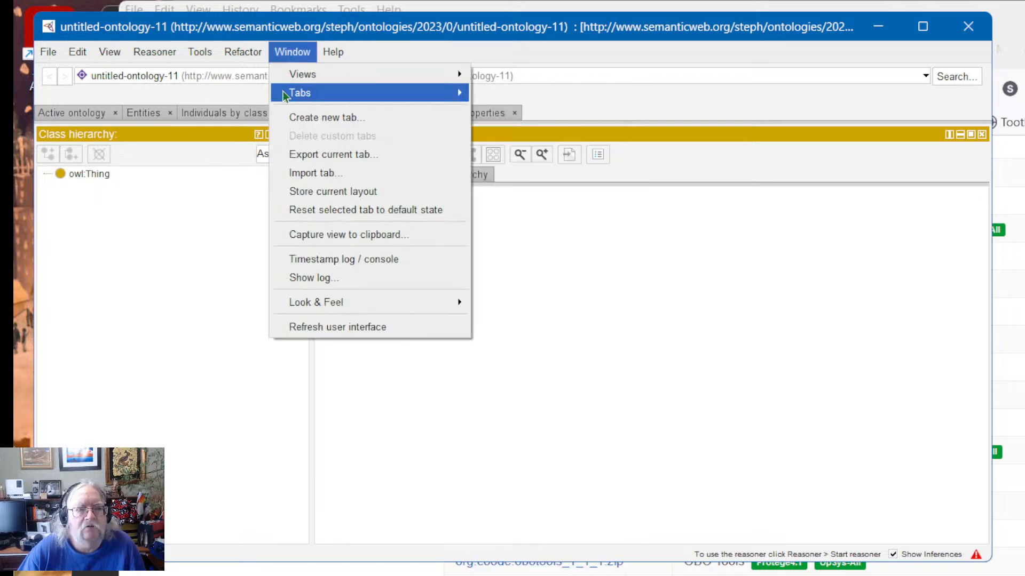
{"action": "mouse_move", "coordinate": [341, 92]}
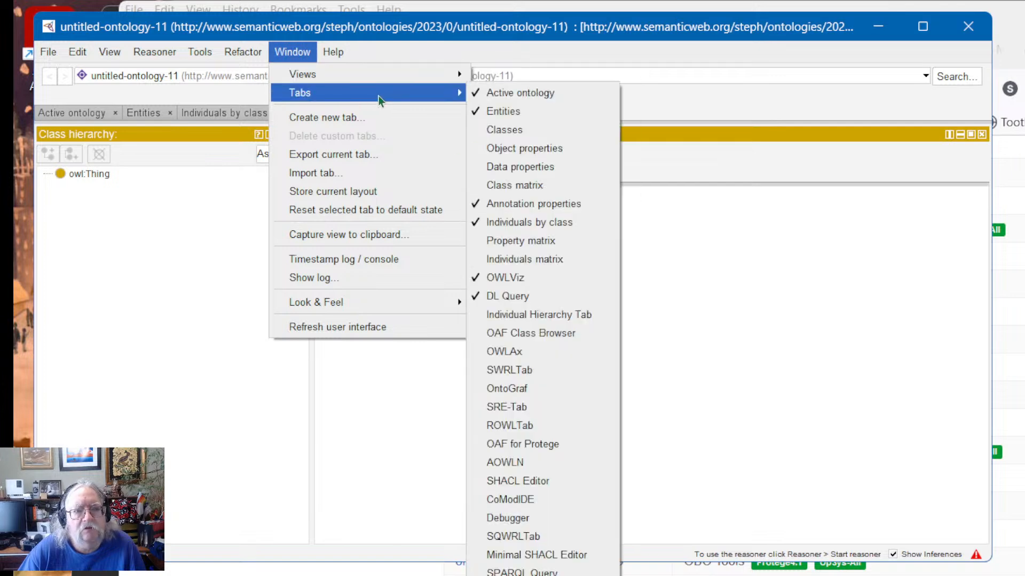
{"action": "left_click", "coordinate": [536, 261]}
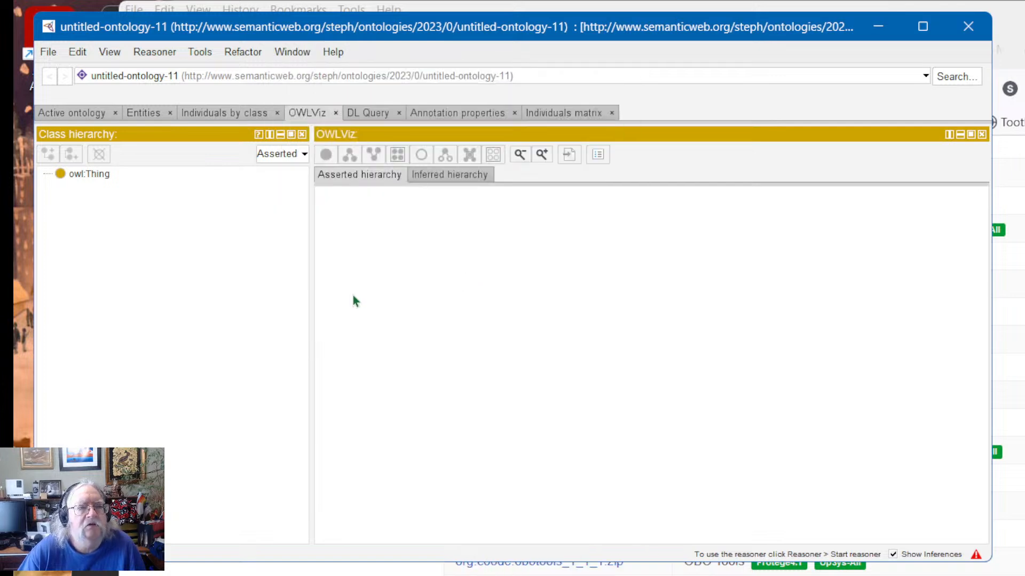
{"action": "left_click", "coordinate": [470, 114]}
{"action": "left_click", "coordinate": [579, 115]}
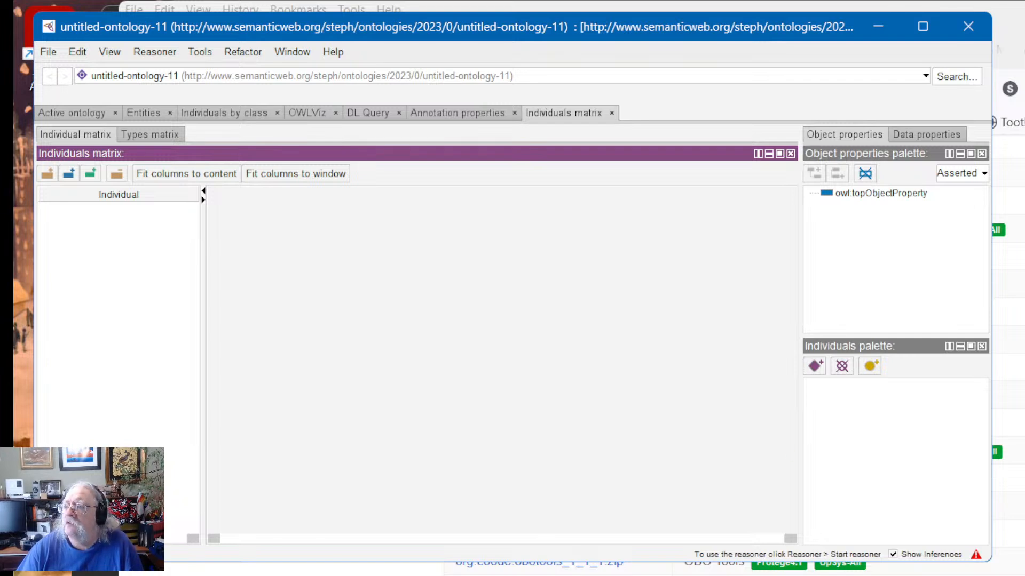
Step: Switch to the Firefox window with the start page and move it over the Protégé window
{"action": "left_click", "coordinate": [740, 575]}
{"action": "left_click", "coordinate": [741, 575]}
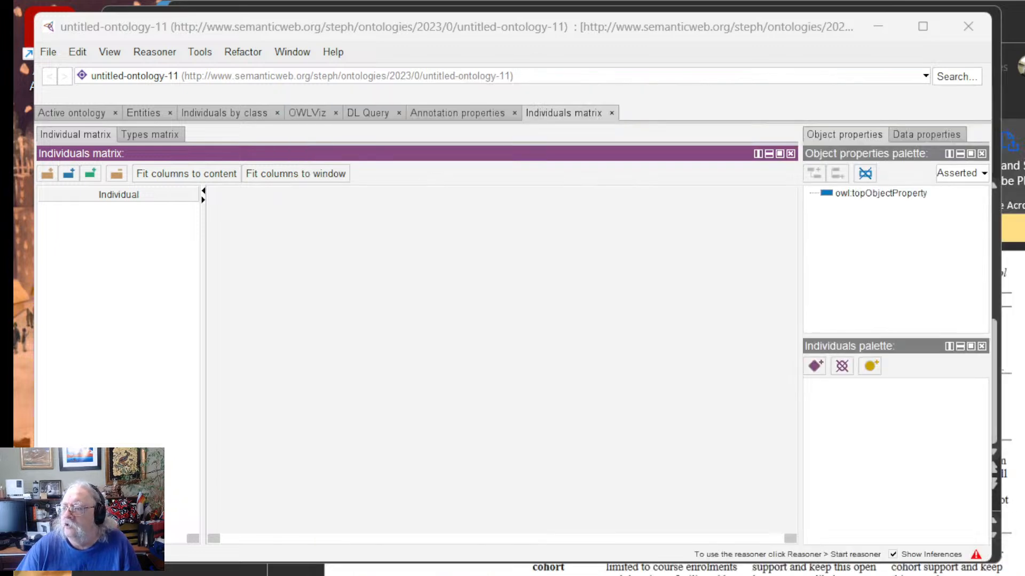
{"action": "key", "text": "alt+Tab"}
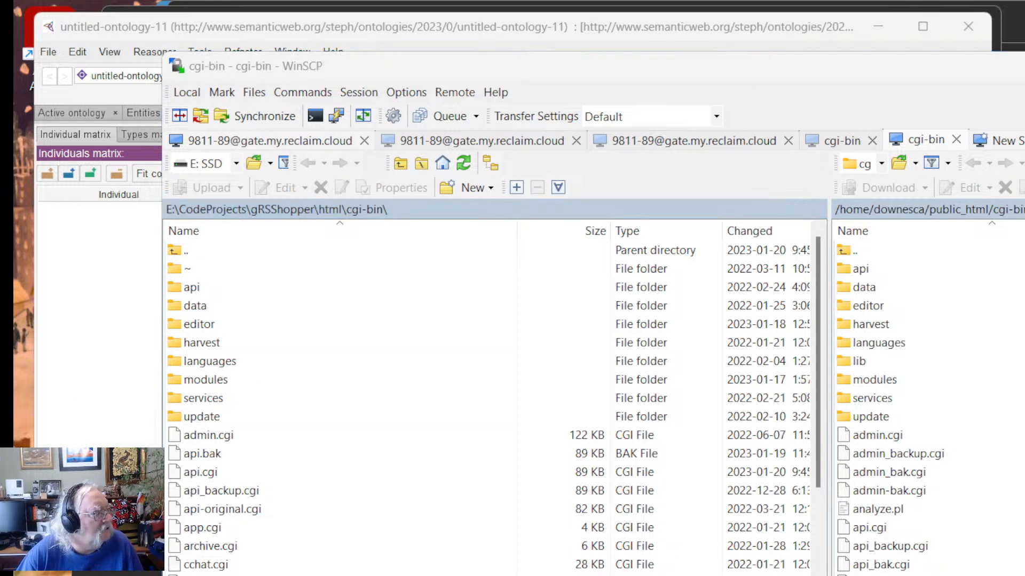
{"action": "key", "text": "alt+Tab"}
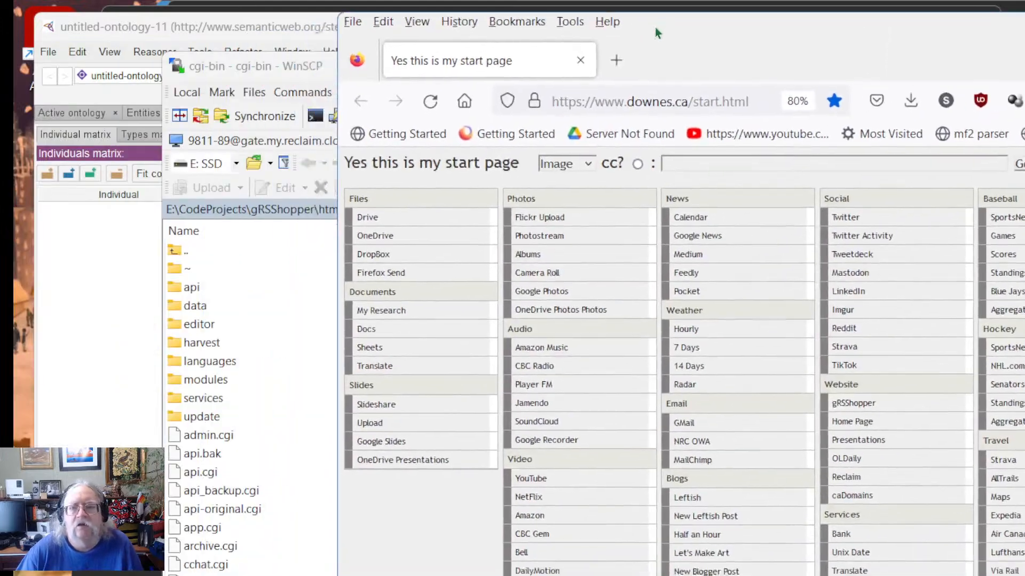
{"action": "left_click_drag", "start_coordinate": [655, 27], "coordinate": [388, 39]}
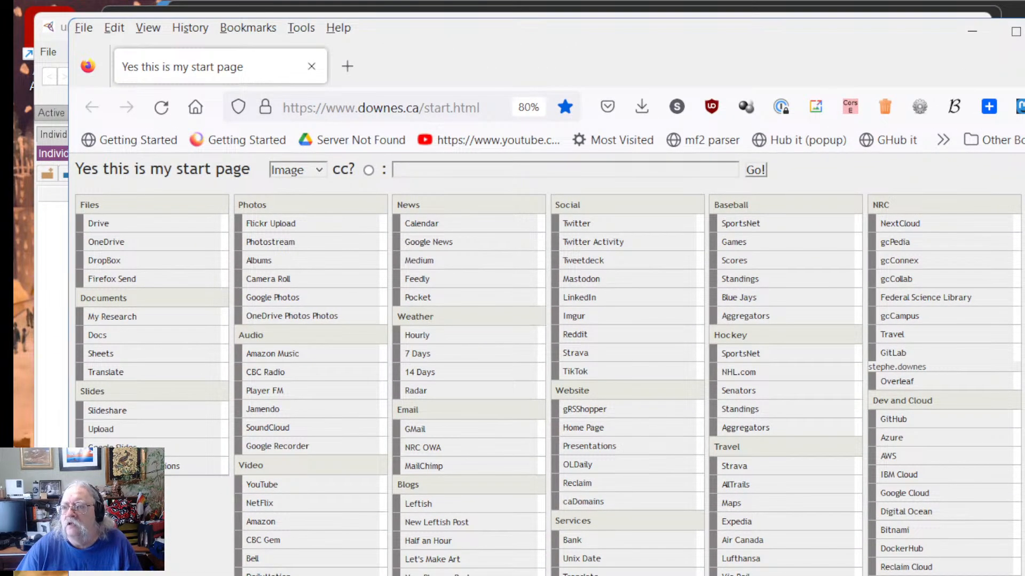
{"action": "left_click_drag", "start_coordinate": [703, 36], "coordinate": [635, 79]}
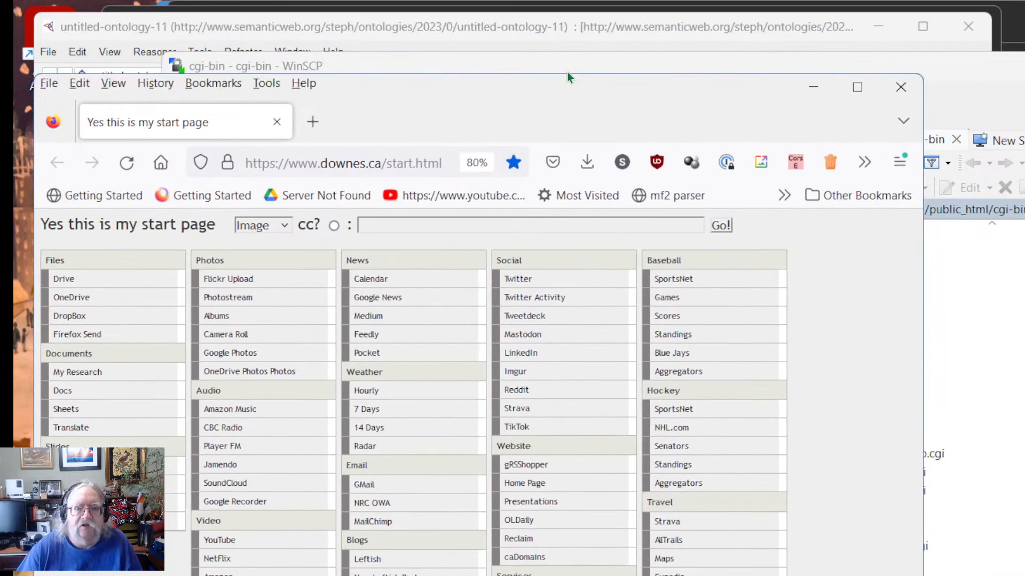
{"action": "left_click_drag", "start_coordinate": [566, 72], "coordinate": [552, 28]}
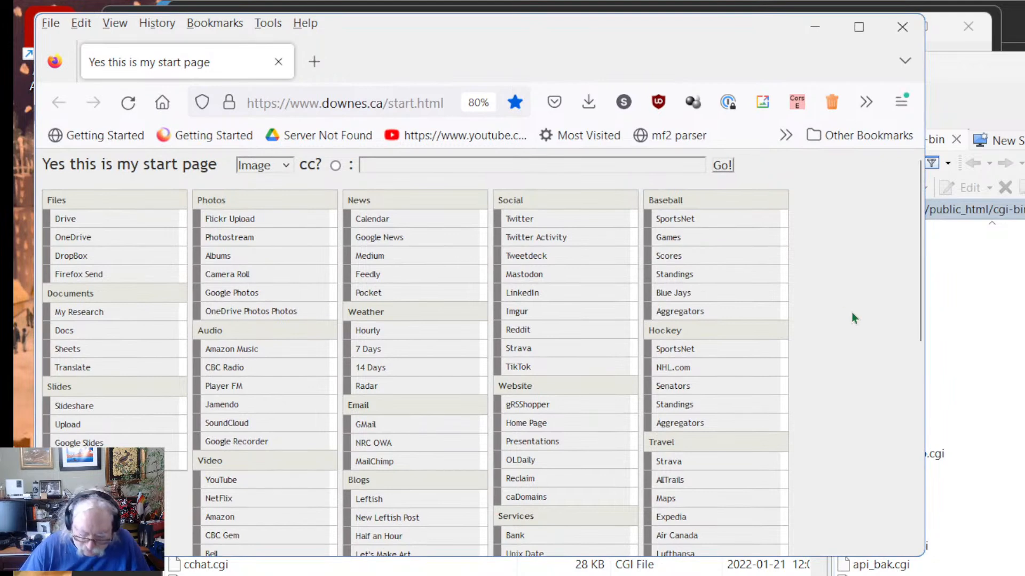
Step: Reopen the Protege4Pizzas10Minutes wiki page from the browsing history and read its main categories, topic lists and properties
{"action": "key", "text": "ctrl+h"}
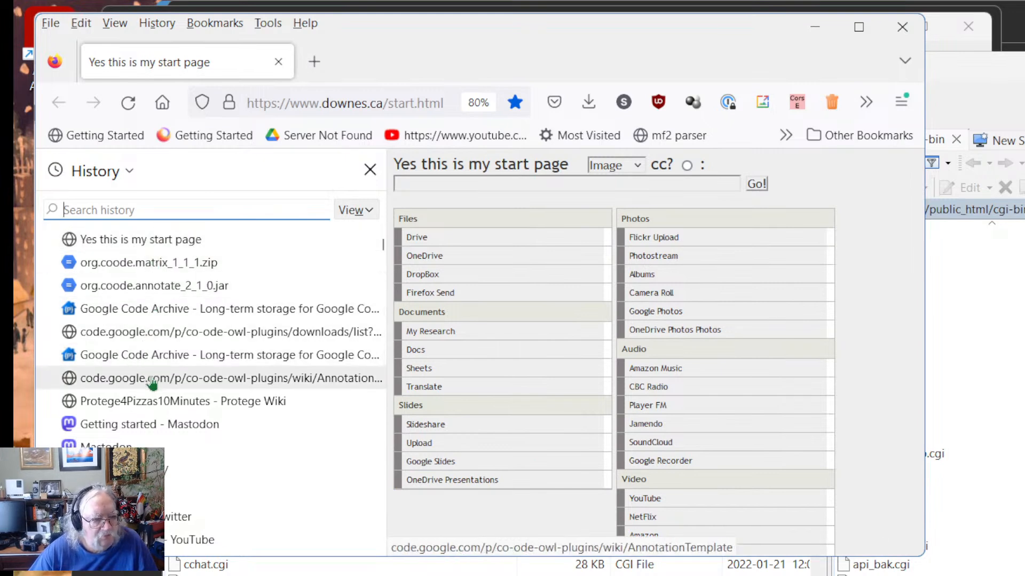
{"action": "left_click", "coordinate": [173, 403]}
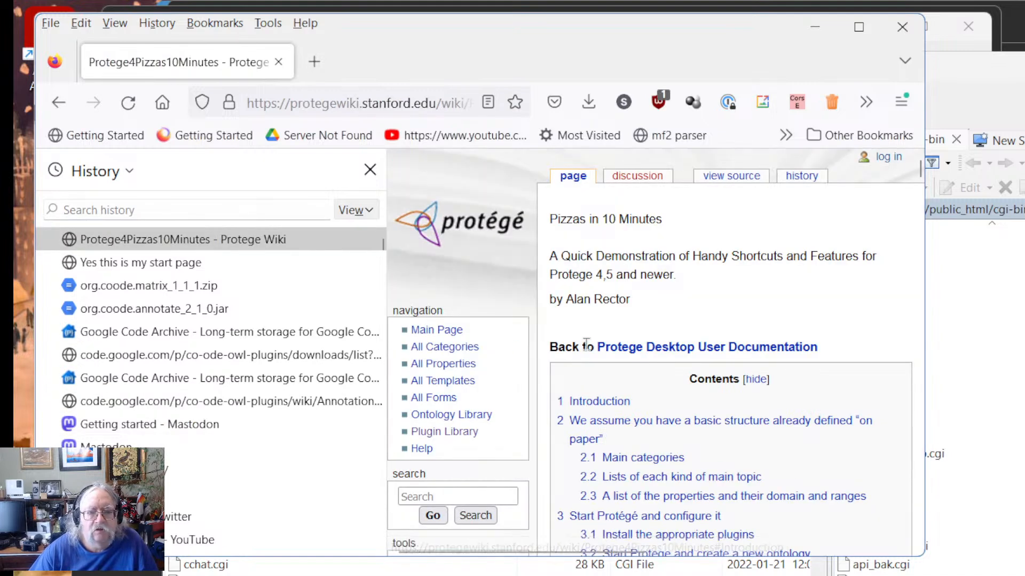
{"action": "left_click", "coordinate": [370, 170]}
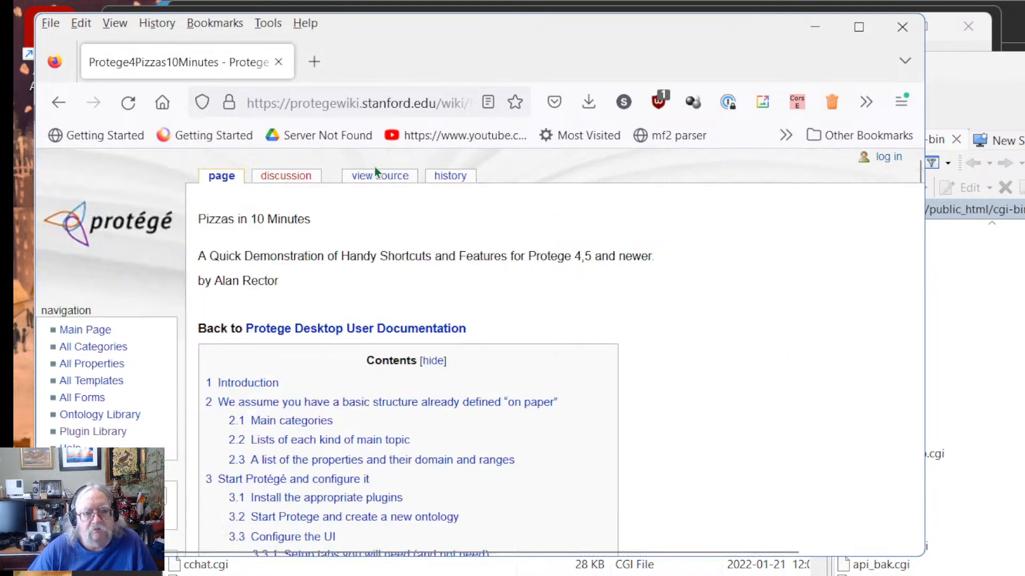
{"action": "scroll", "coordinate": [832, 440], "scroll_direction": "down", "scroll_amount": 12}
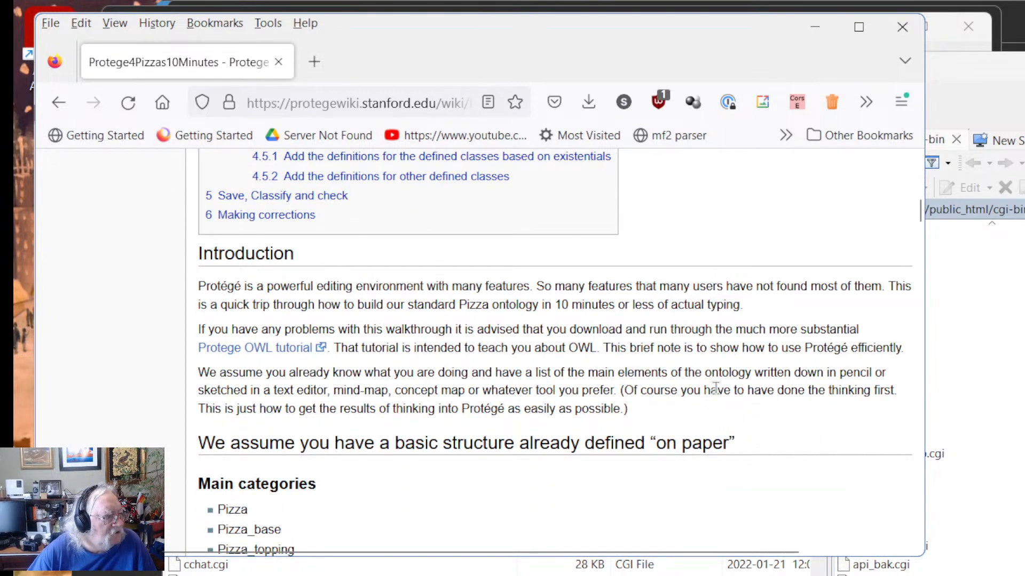
{"action": "scroll", "coordinate": [569, 347], "scroll_direction": "down", "scroll_amount": 10}
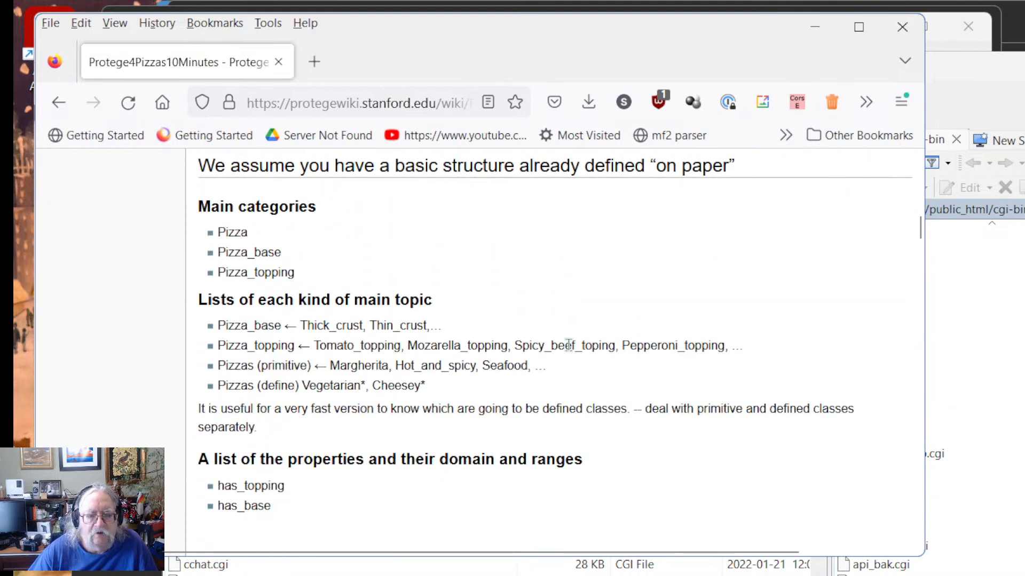
Step: Read the wiki tutorial's sections on installing the plugins, creating a new ontology and configuring the UI
{"action": "scroll", "coordinate": [569, 346], "scroll_direction": "down", "scroll_amount": 5}
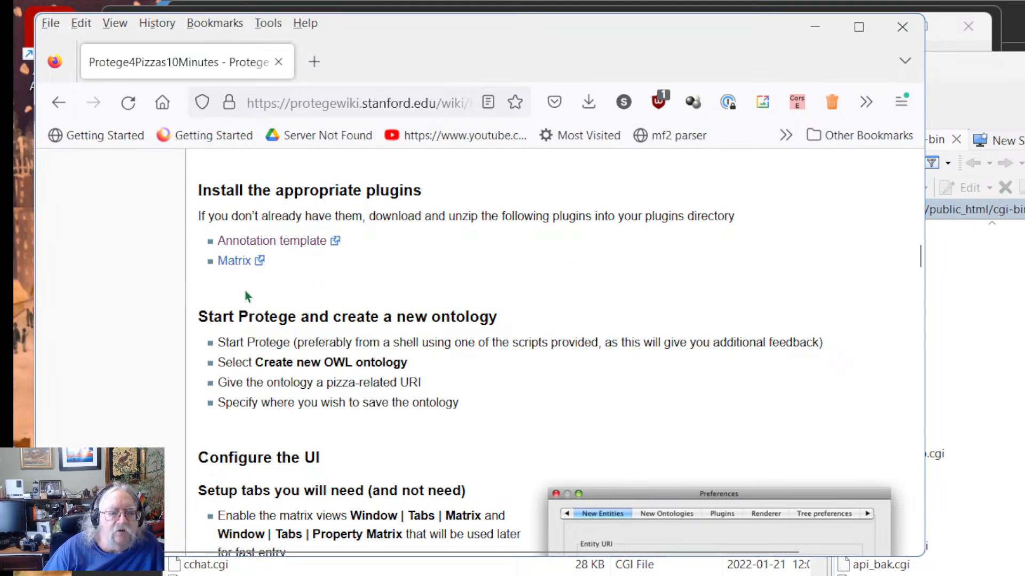
{"action": "scroll", "coordinate": [524, 305], "scroll_direction": "down", "scroll_amount": 2}
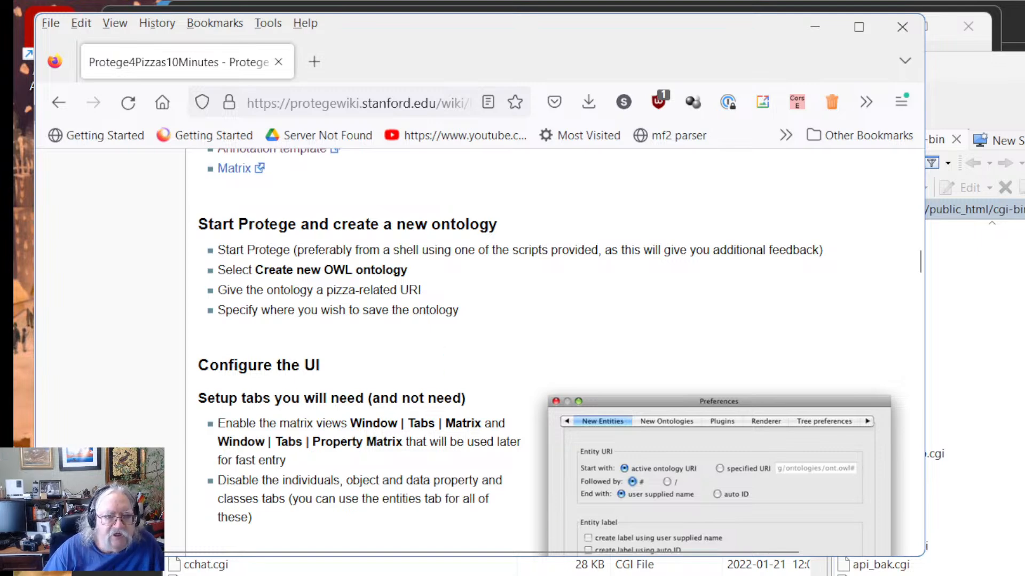
Step: Switch to Protégé and create a new ontology in its own window
{"action": "left_click", "coordinate": [699, 575]}
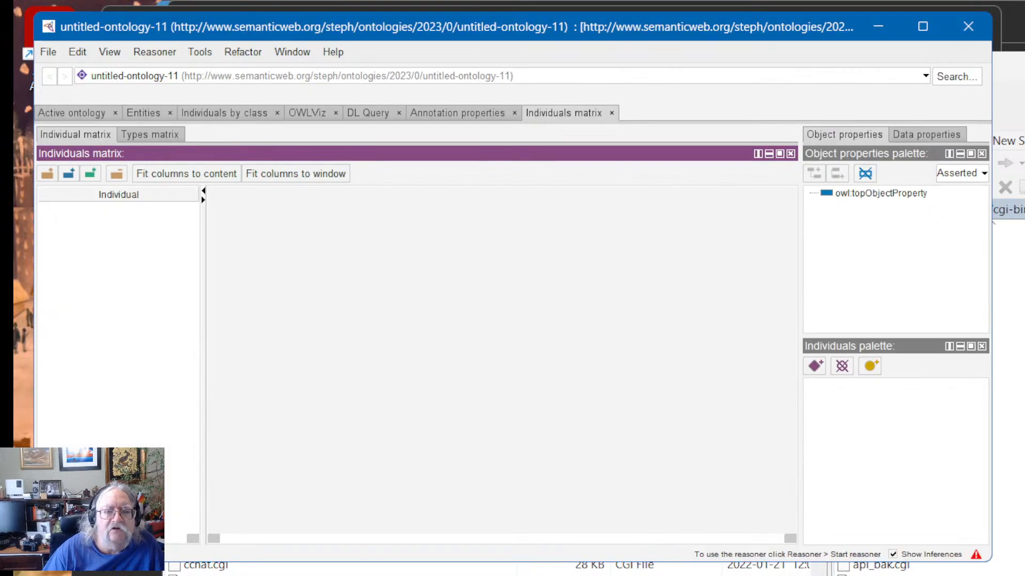
{"action": "left_click", "coordinate": [45, 53]}
{"action": "left_click", "coordinate": [45, 53]}
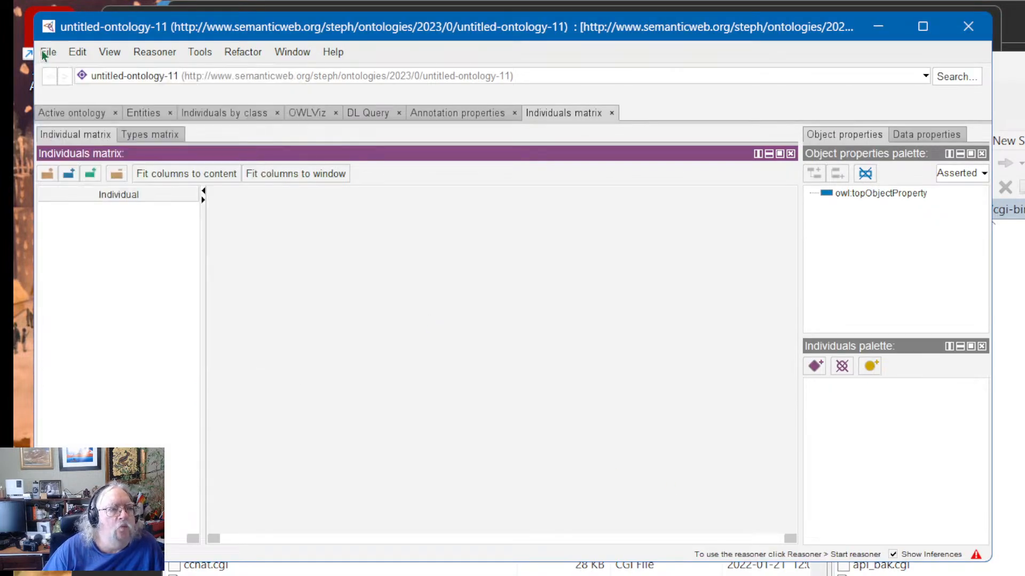
{"action": "left_click", "coordinate": [45, 53]}
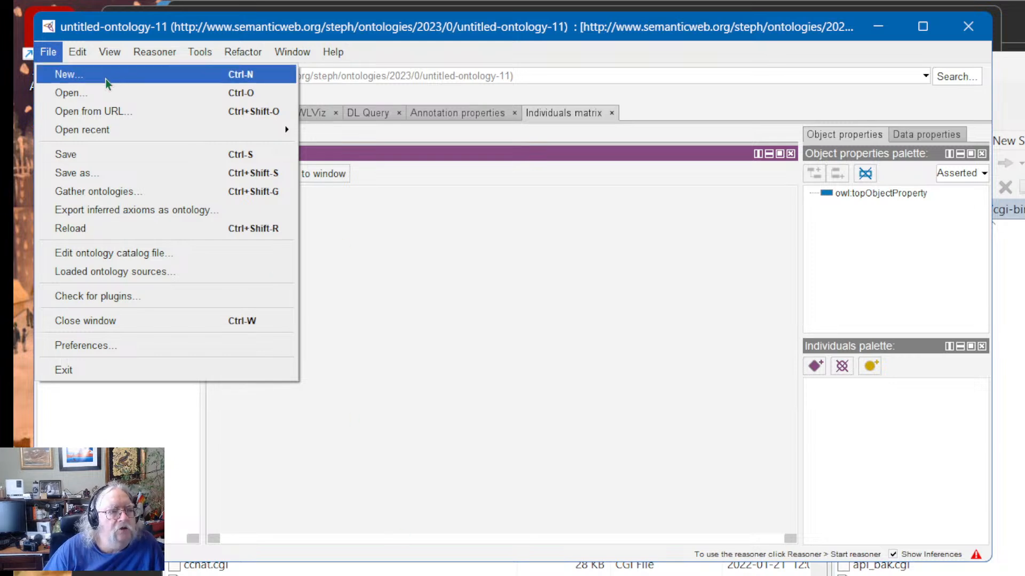
{"action": "left_click", "coordinate": [68, 74]}
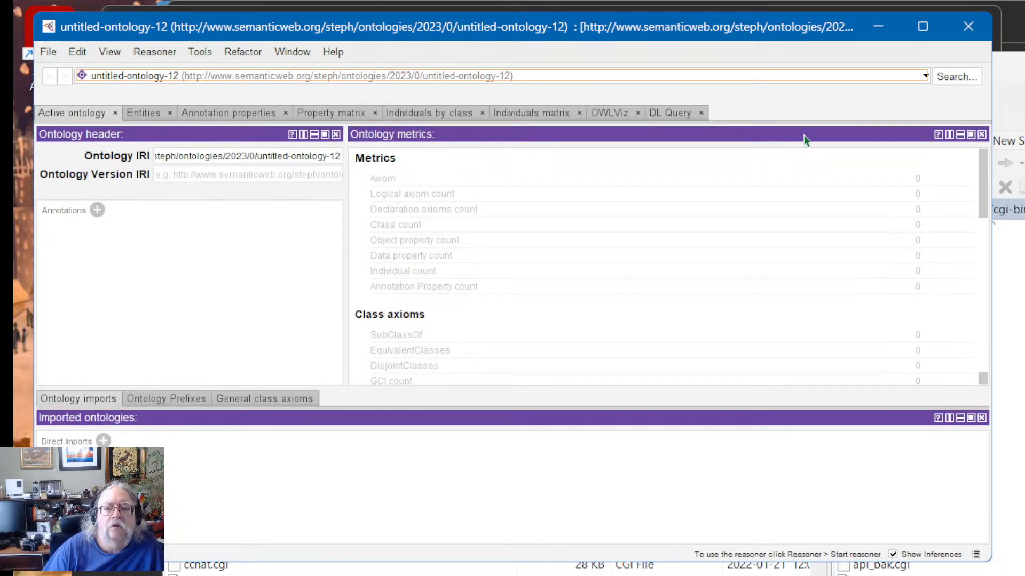
Step: Return to the Protégé windows and close both open ontologies, untitled-ontology-11 and untitled-ontology-12
{"action": "left_click", "coordinate": [992, 222]}
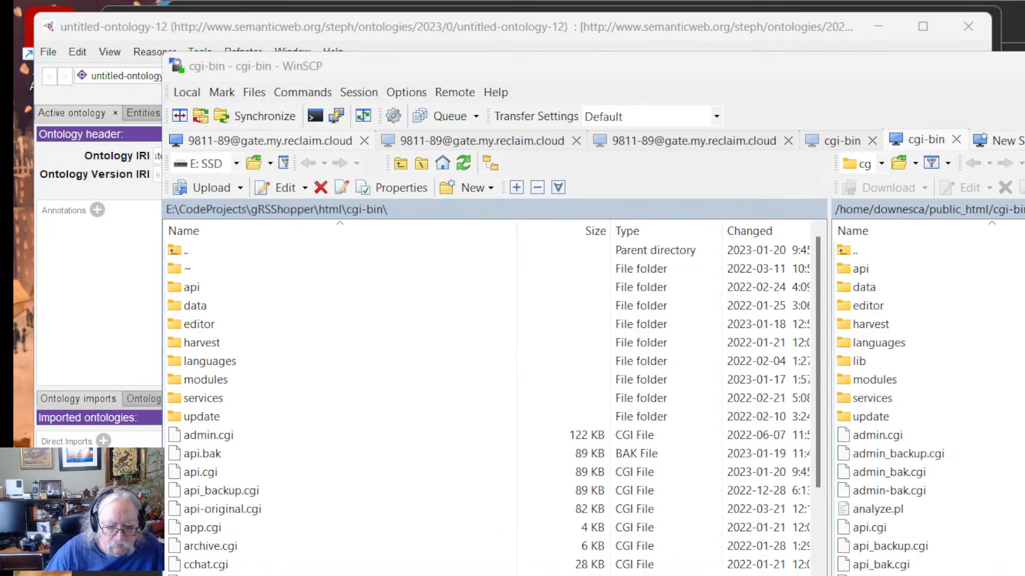
{"action": "left_click", "coordinate": [525, 575]}
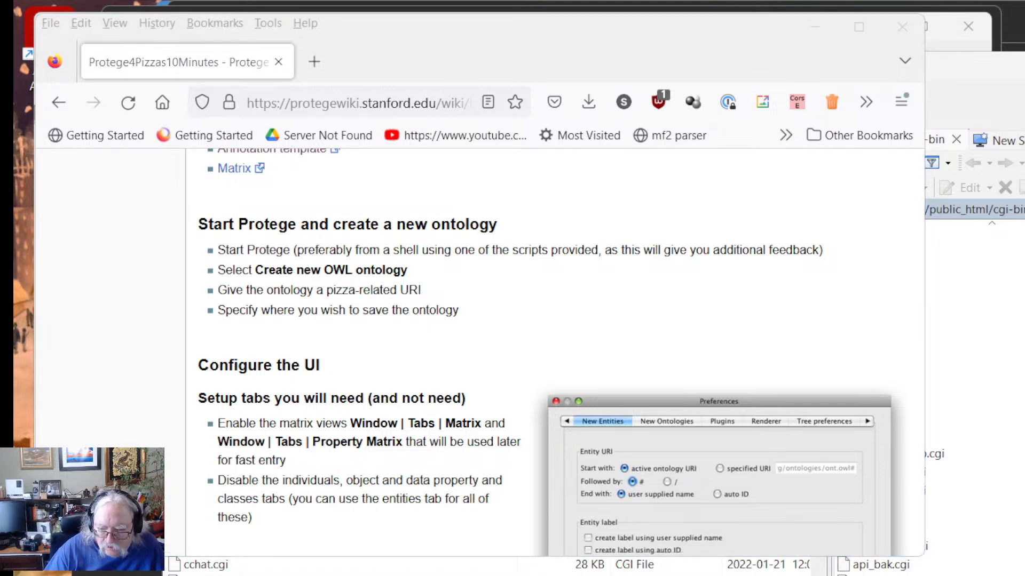
{"action": "left_click", "coordinate": [605, 575]}
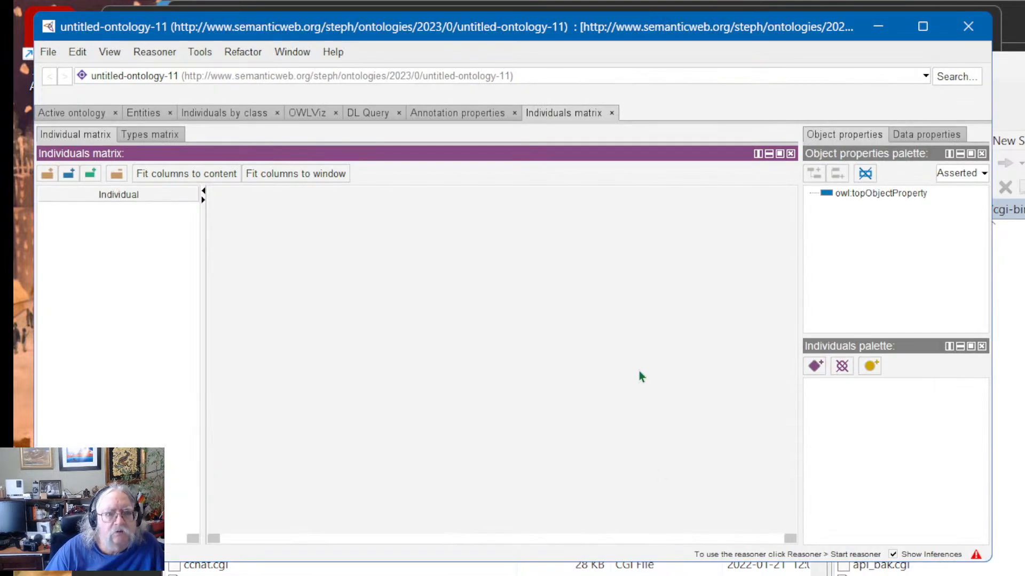
{"action": "left_click", "coordinate": [966, 26]}
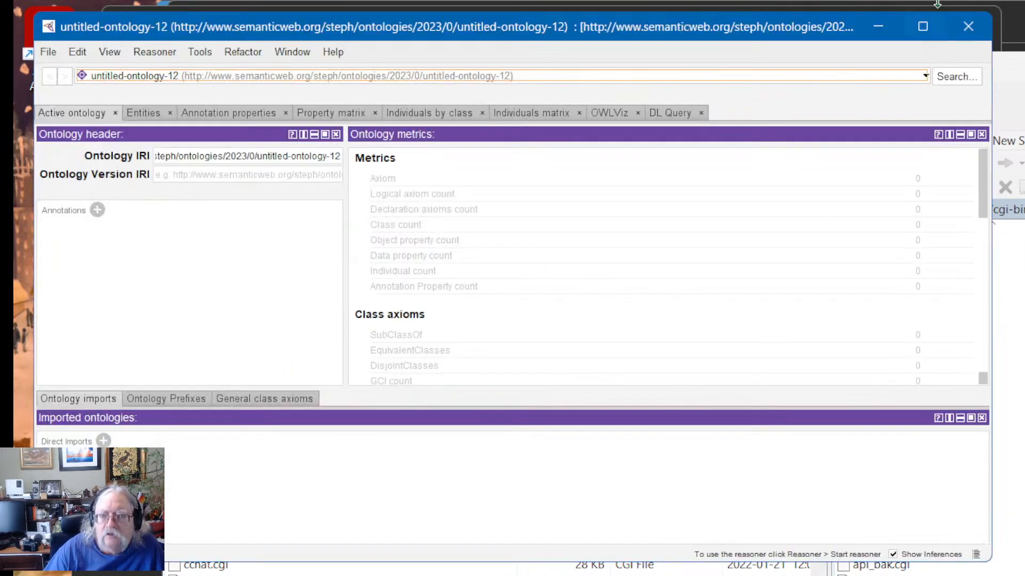
{"action": "left_click", "coordinate": [967, 30]}
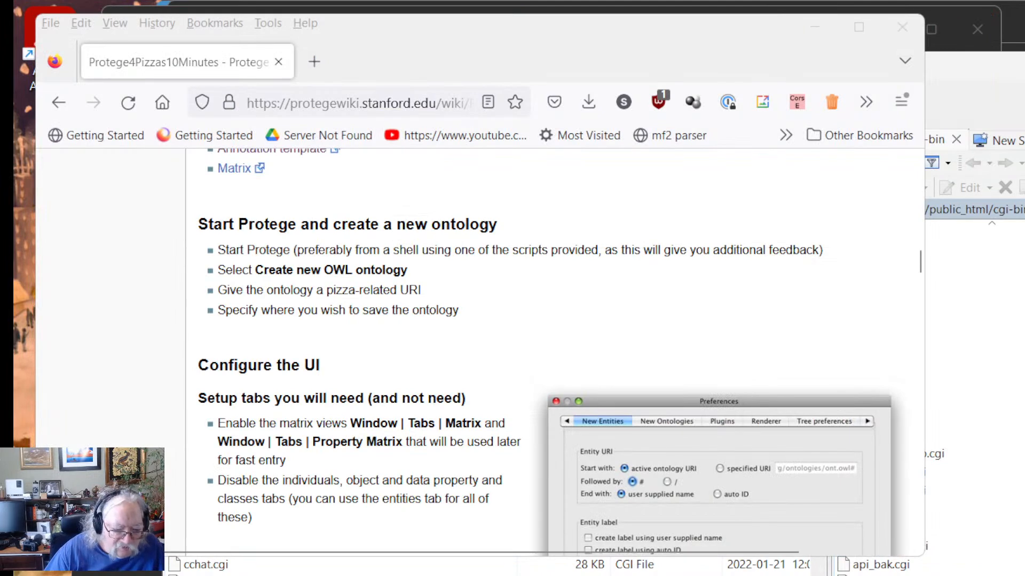
Step: Start Protégé again from the pinned apps
{"action": "key", "text": "super"}
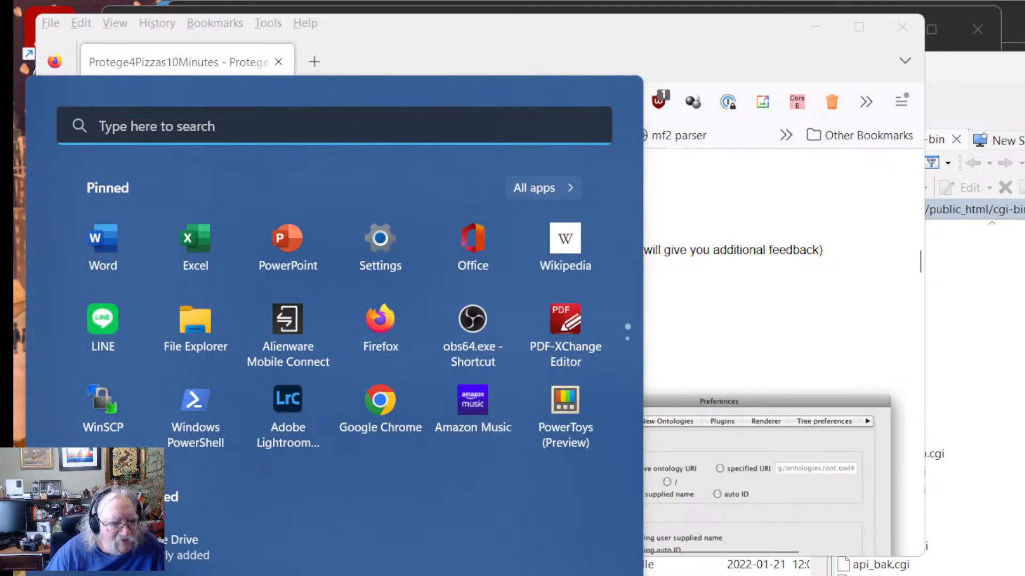
{"action": "scroll", "coordinate": [347, 426], "scroll_direction": "down", "scroll_amount": 1}
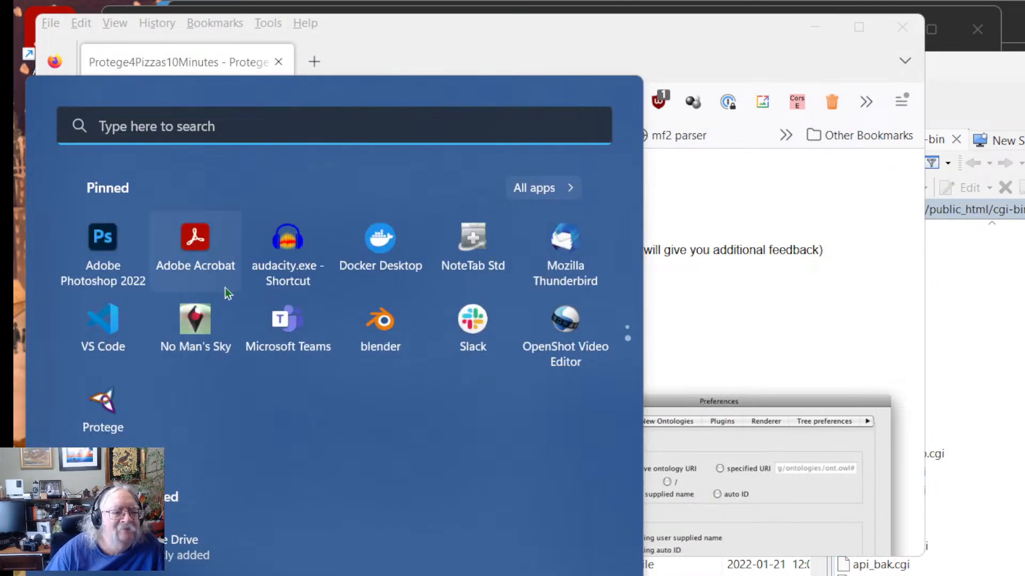
{"action": "left_click", "coordinate": [121, 394]}
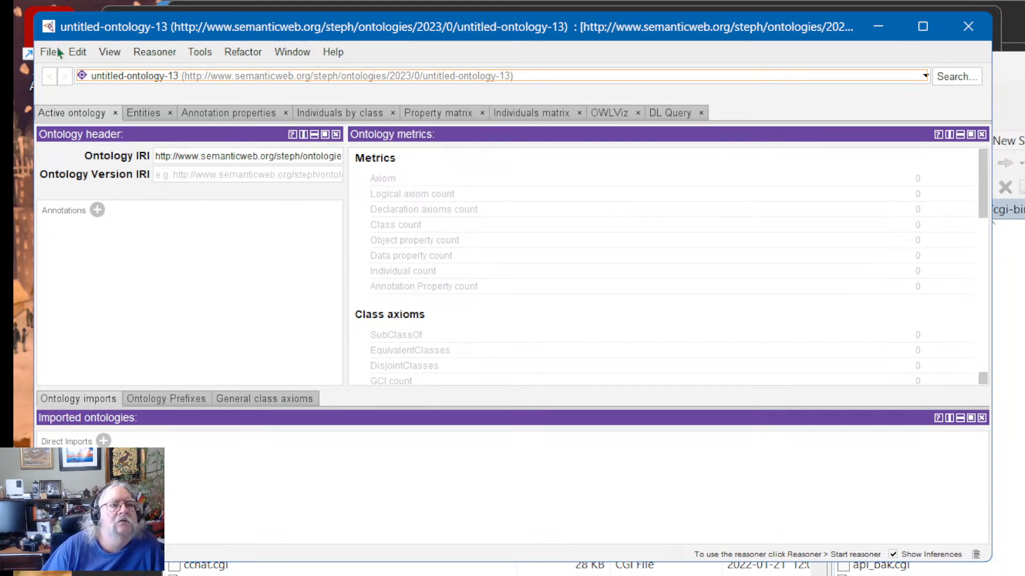
Step: Recheck the wiki's instructions for creating a new ontology in Firefox and return to Protégé
{"action": "left_click", "coordinate": [41, 56]}
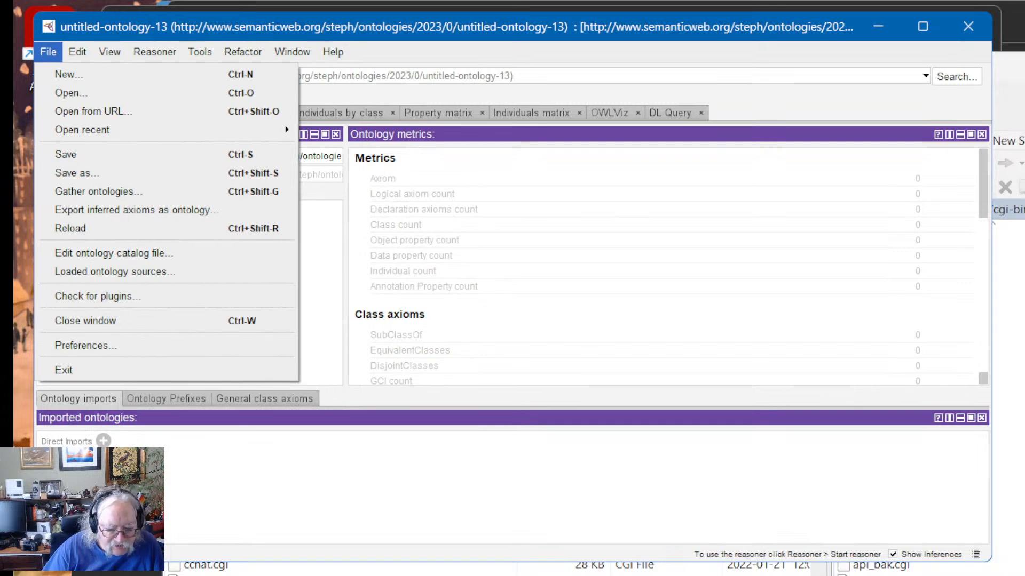
{"action": "left_click", "coordinate": [993, 221]}
{"action": "key", "text": "alt+Tab"}
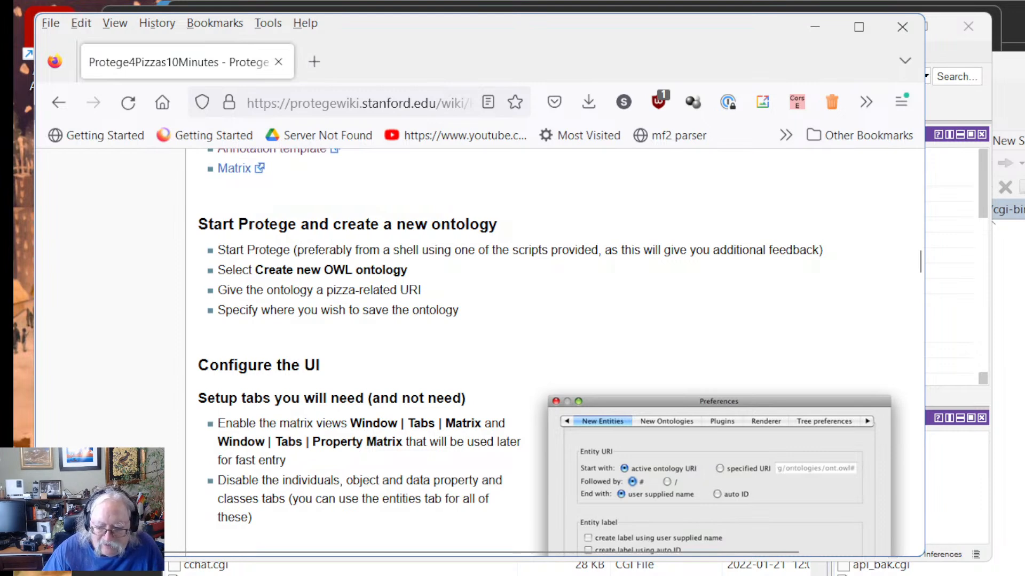
{"action": "key", "text": "alt+Tab"}
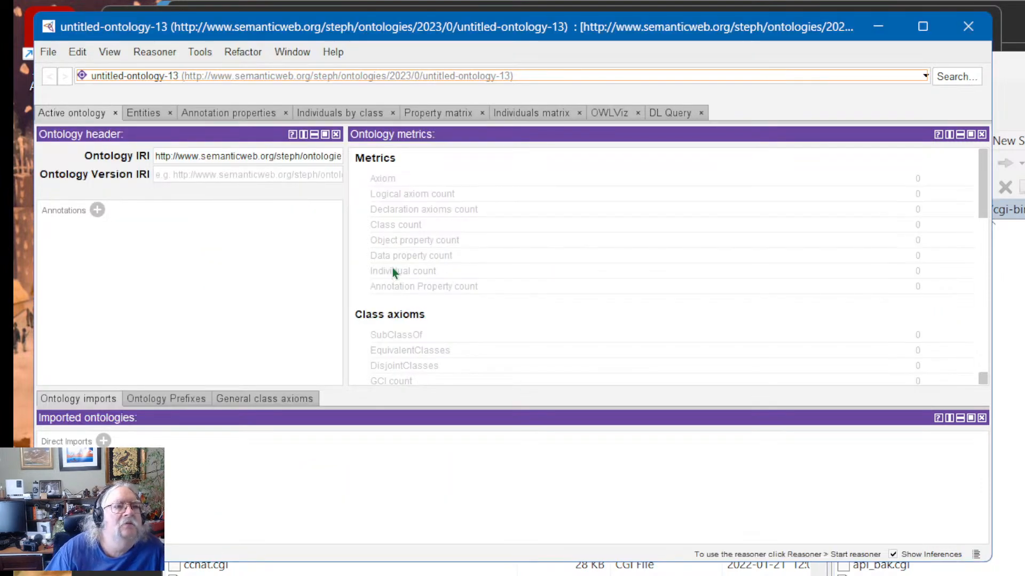
Step: Look through the available commands for creating an OWL ontology and create a new ontology
{"action": "left_click", "coordinate": [49, 54]}
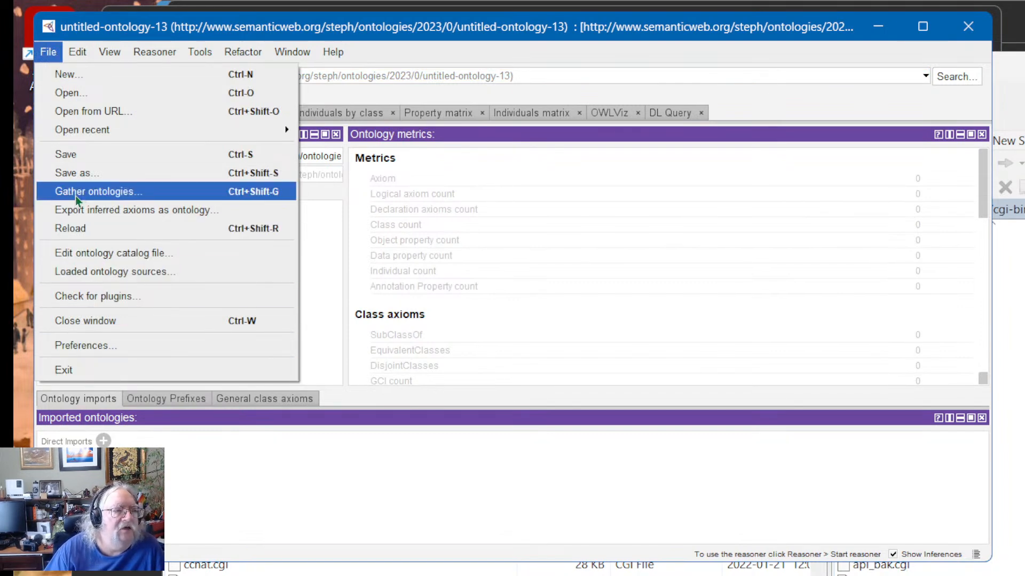
{"action": "mouse_move", "coordinate": [108, 54]}
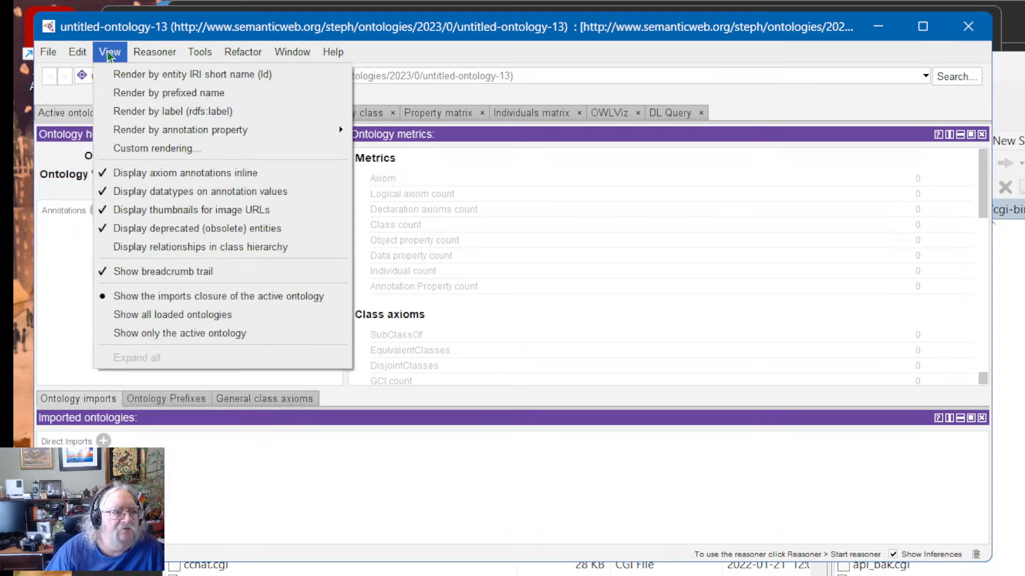
{"action": "mouse_move", "coordinate": [198, 54]}
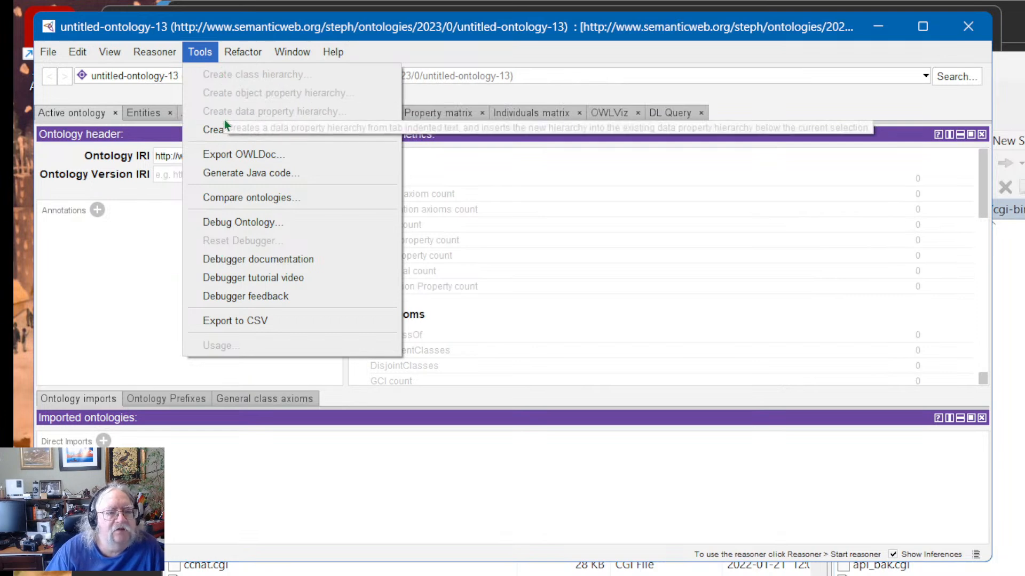
{"action": "mouse_move", "coordinate": [246, 52]}
{"action": "mouse_move", "coordinate": [291, 53]}
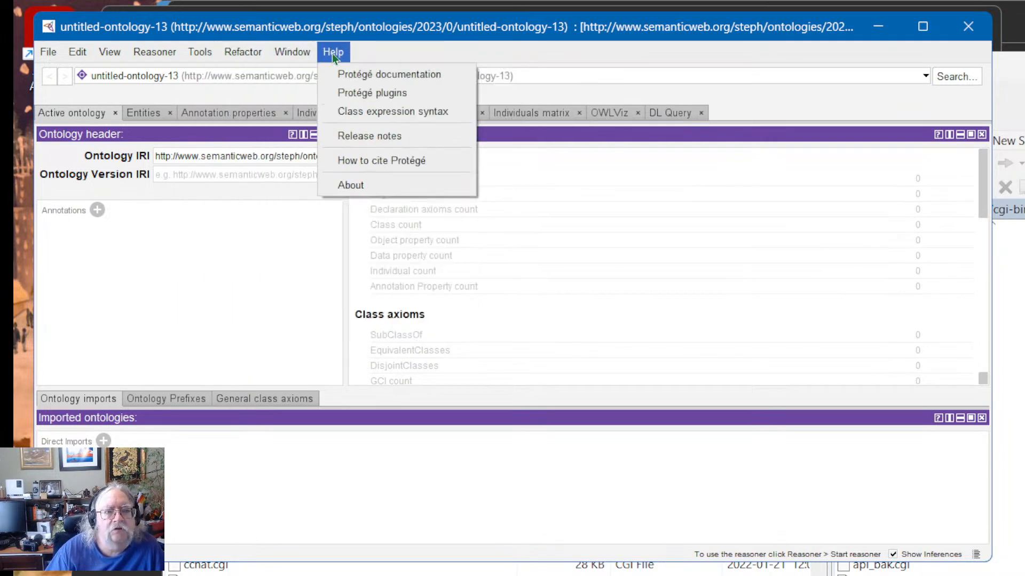
{"action": "mouse_move", "coordinate": [45, 55]}
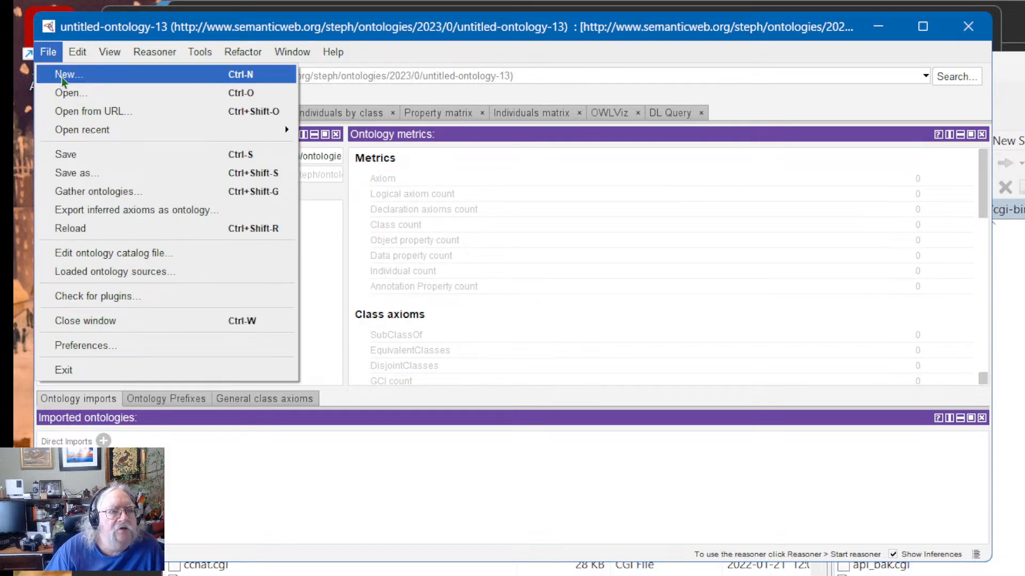
{"action": "left_click", "coordinate": [62, 78]}
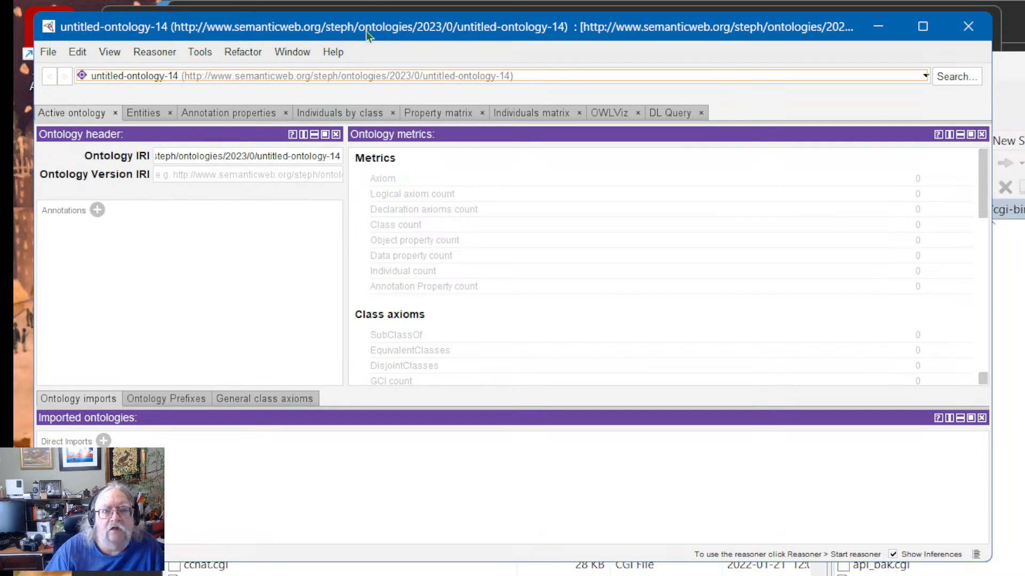
Step: Move the untitled-ontology-14 window aside, close the untitled-ontology-13 window, and move the remaining window back into place
{"action": "left_click_drag", "start_coordinate": [366, 31], "coordinate": [357, 219]}
{"action": "left_click", "coordinate": [228, 149]}
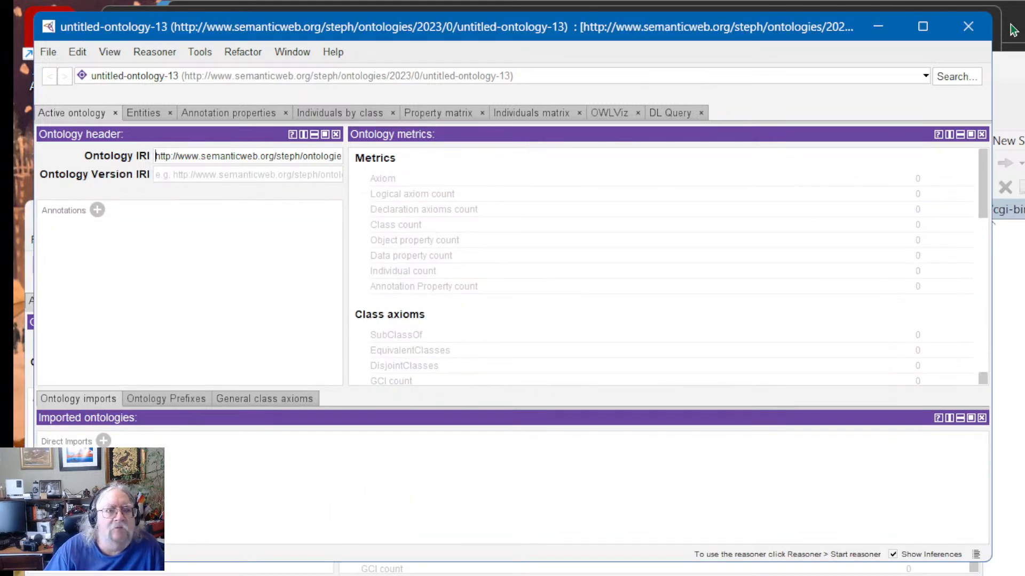
{"action": "left_click", "coordinate": [968, 26]}
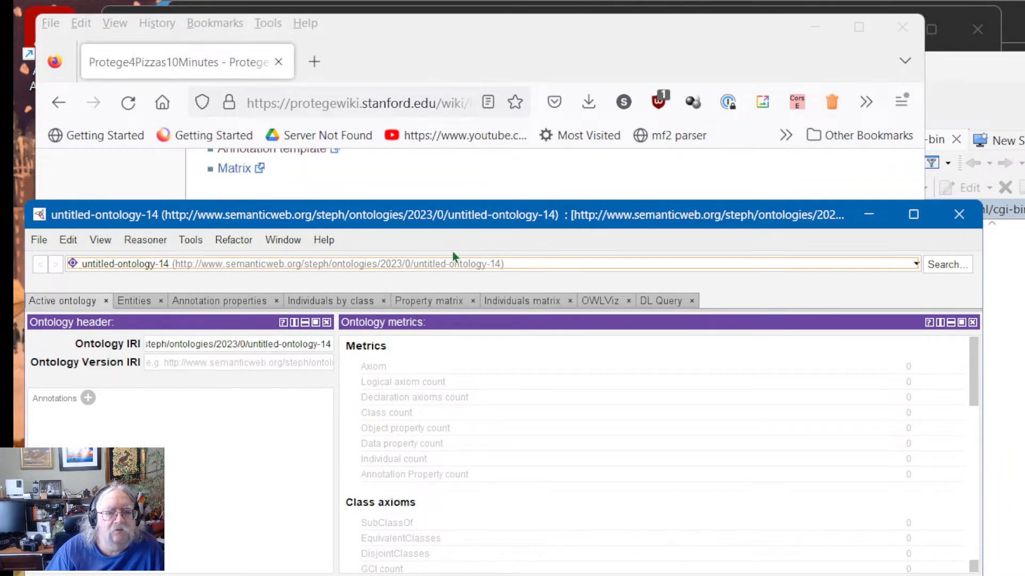
{"action": "left_click_drag", "start_coordinate": [480, 214], "coordinate": [481, 23]}
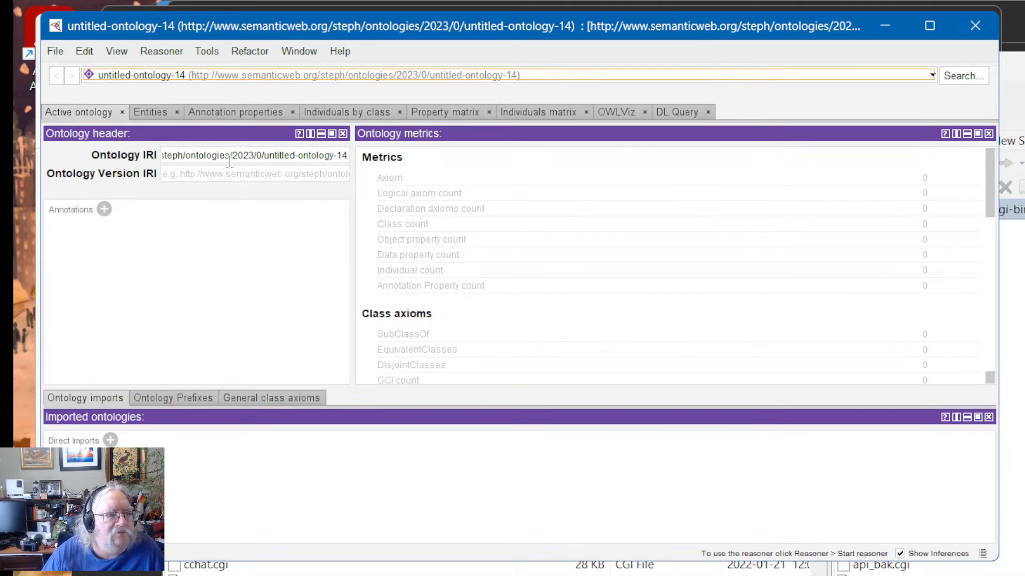
Step: Examine the file commands and the OWLViz and DL Query tabs, and return to the wiki instructions in Firefox
{"action": "left_click", "coordinate": [61, 52]}
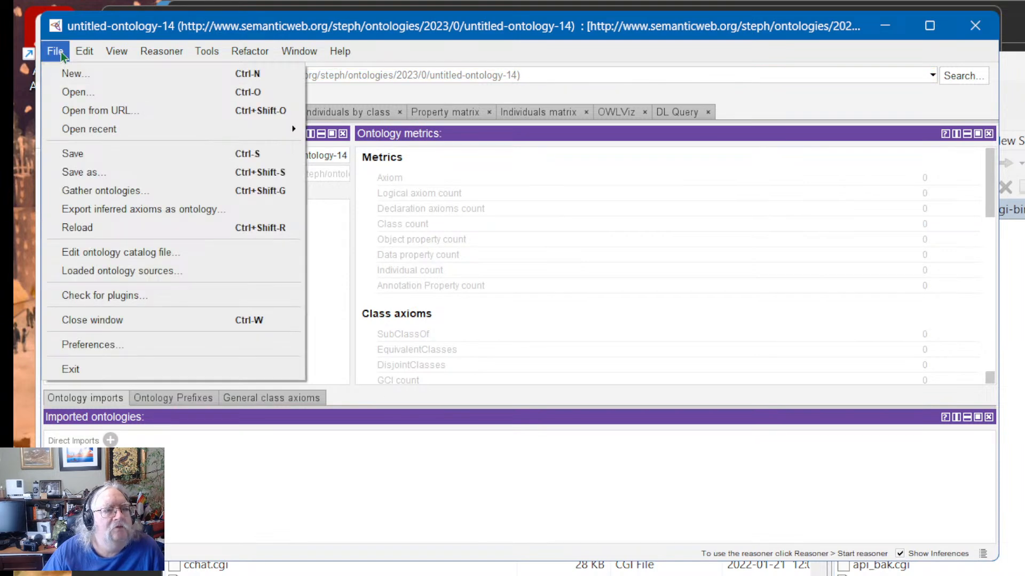
{"action": "left_click", "coordinate": [56, 52]}
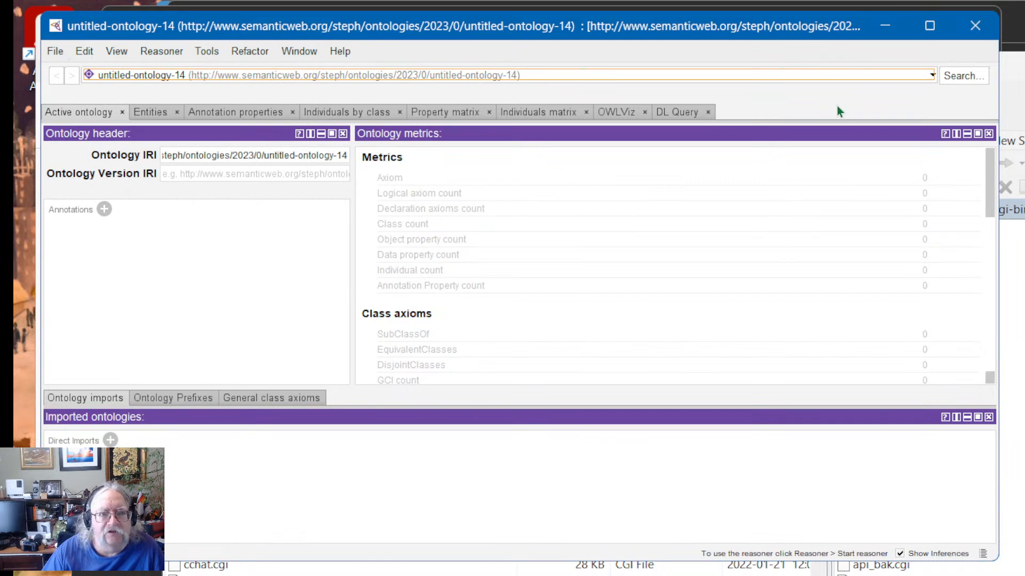
{"action": "left_click", "coordinate": [69, 53]}
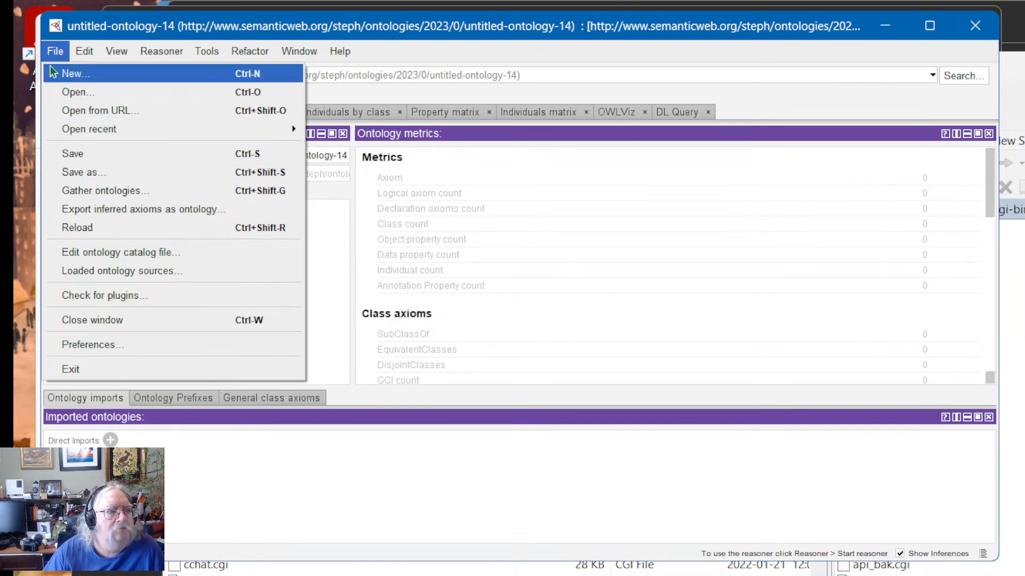
{"action": "left_click", "coordinate": [854, 101]}
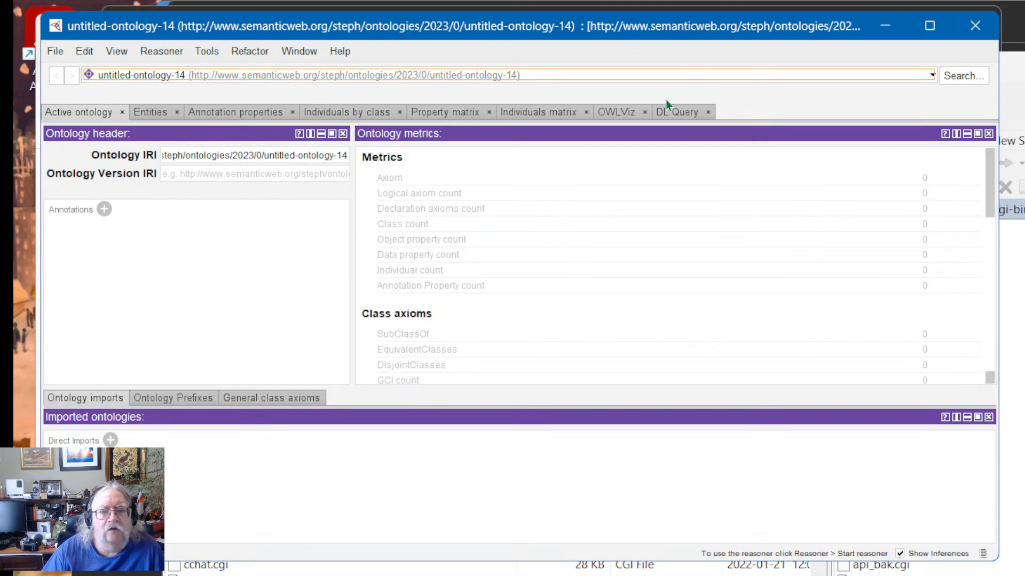
{"action": "left_click", "coordinate": [618, 113]}
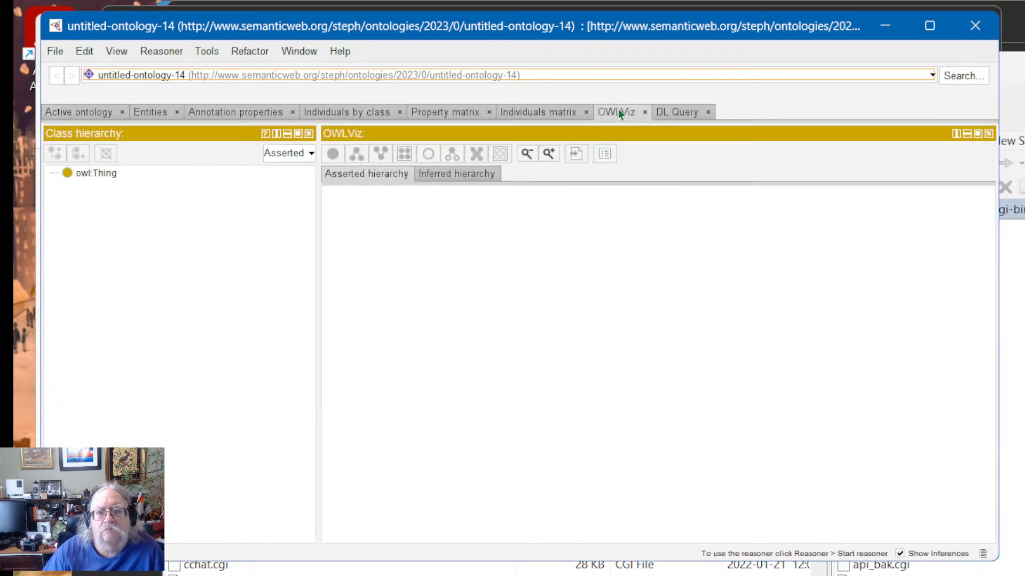
{"action": "left_click", "coordinate": [676, 114]}
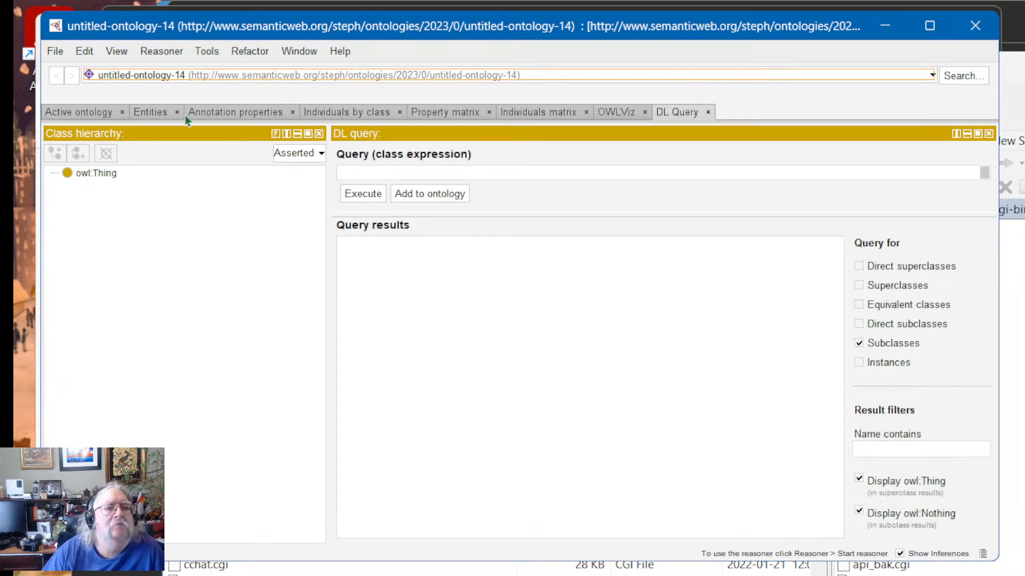
{"action": "left_click", "coordinate": [56, 52]}
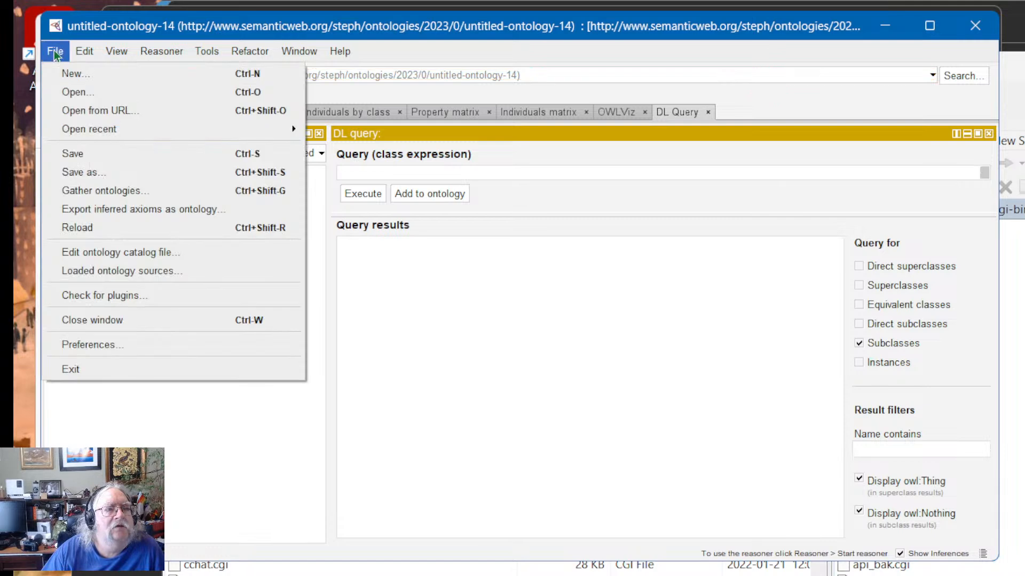
{"action": "left_click", "coordinate": [872, 97]}
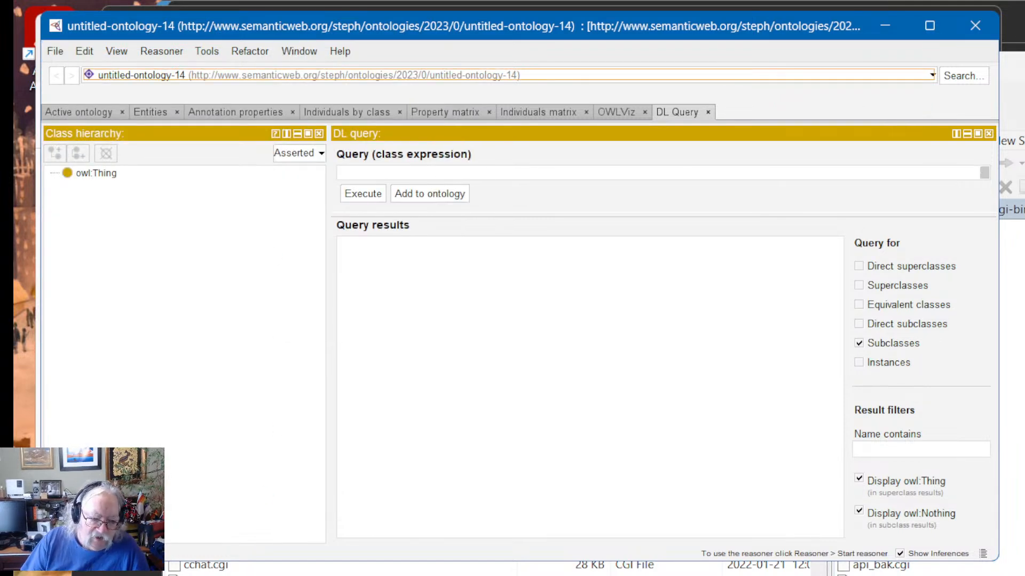
{"action": "key", "text": "alt+Tab"}
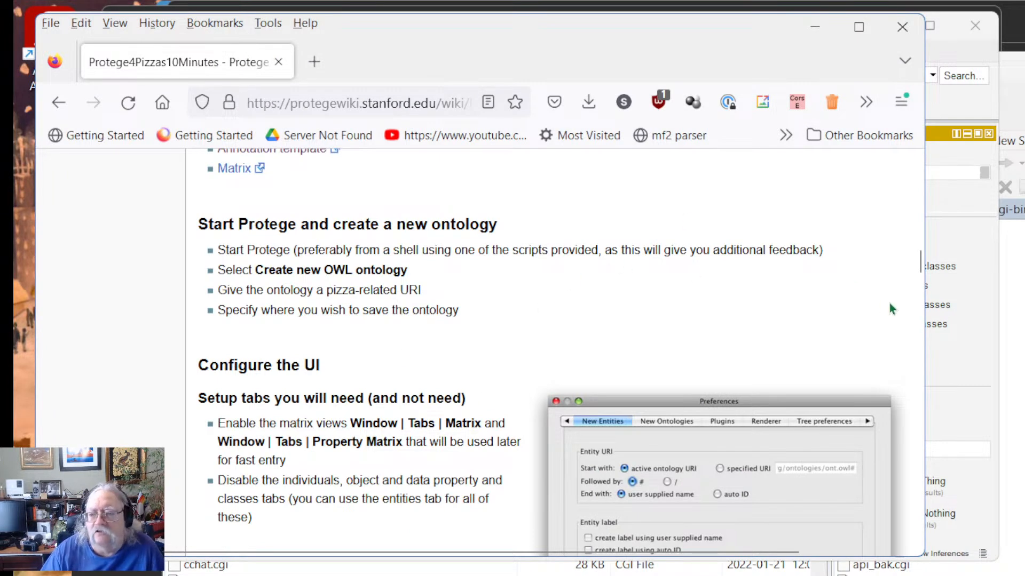
Step: Switch to Protégé and check whether the ontology address field allows the untitled-ontology-14 URI to be edited
{"action": "left_click", "coordinate": [960, 296]}
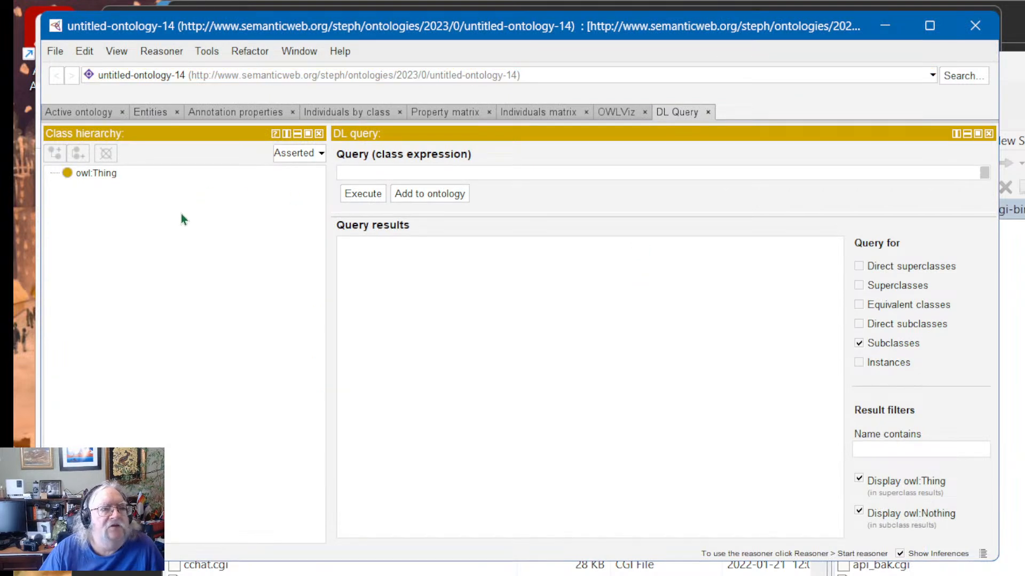
{"action": "left_click", "coordinate": [239, 78]}
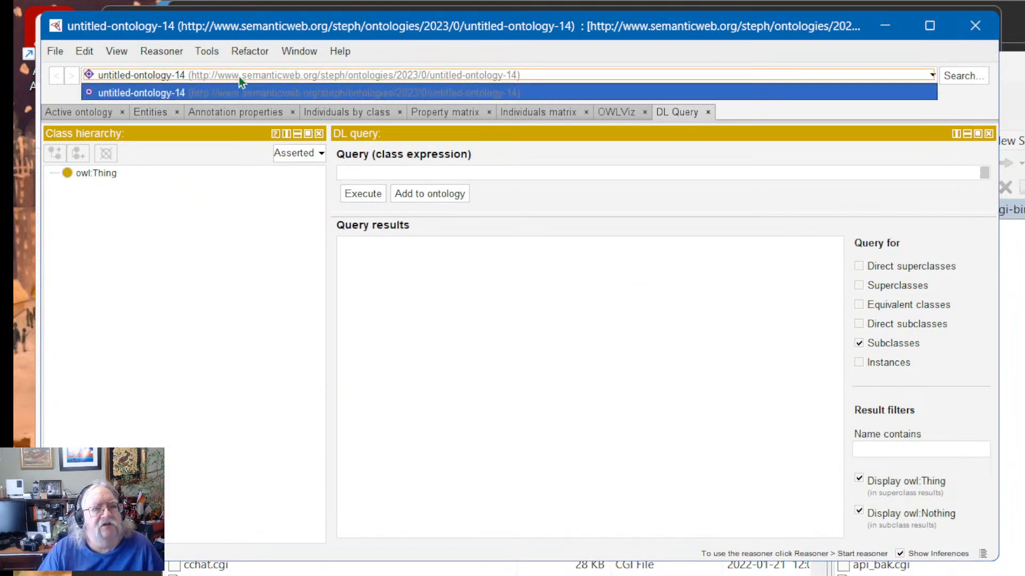
{"action": "left_click", "coordinate": [341, 70]}
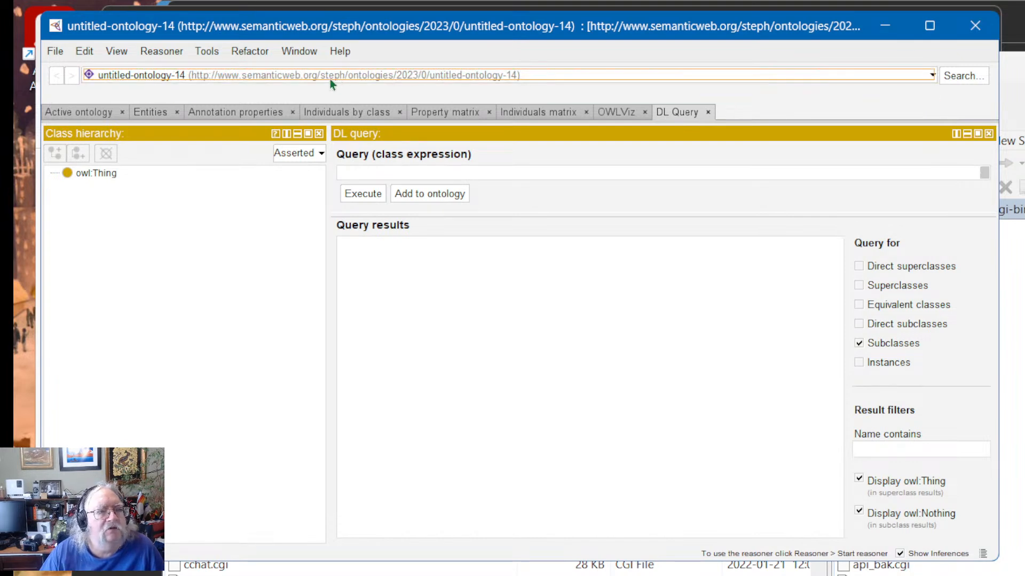
{"action": "left_click", "coordinate": [329, 78]}
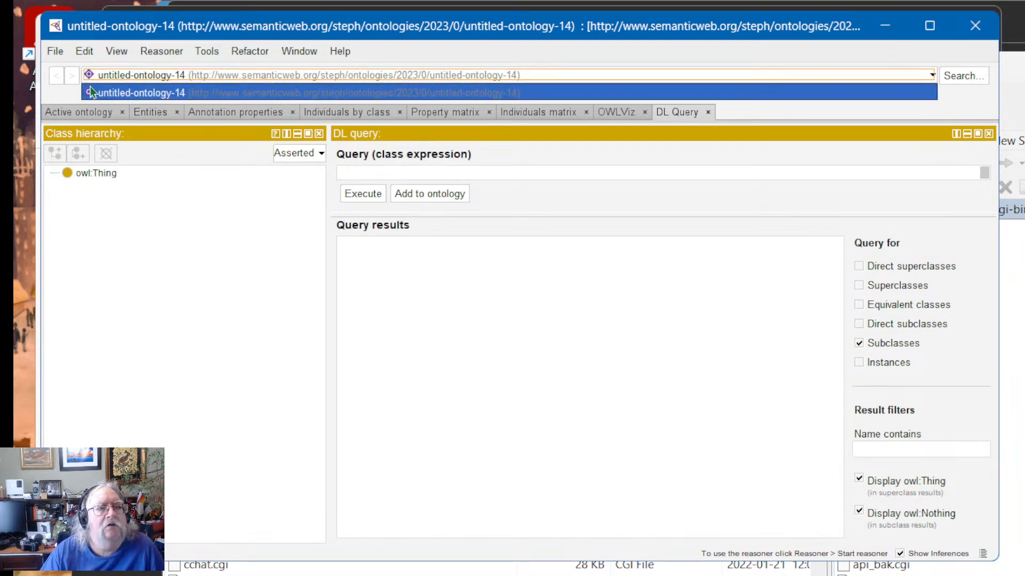
{"action": "left_click", "coordinate": [536, 76]}
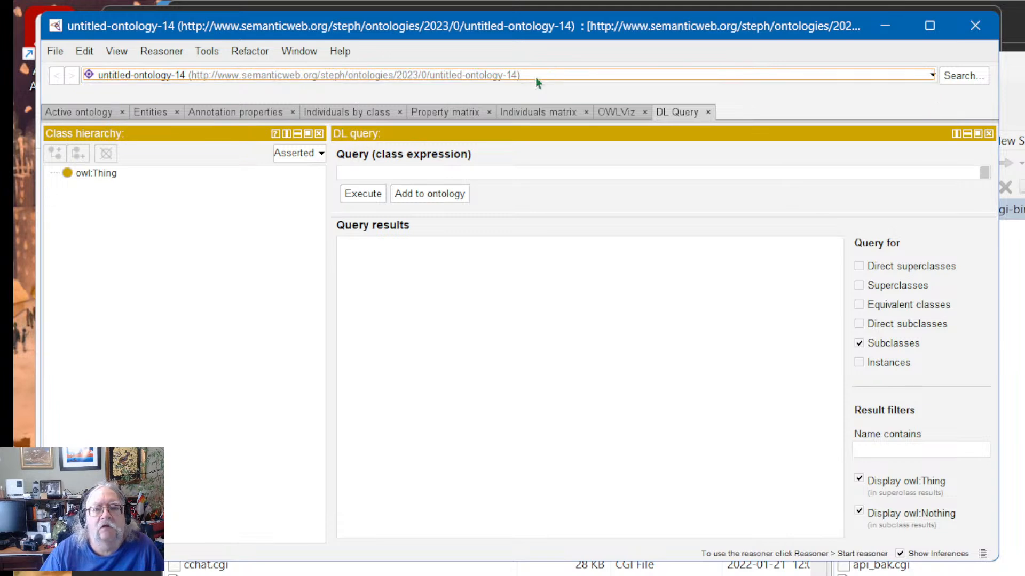
{"action": "left_click", "coordinate": [534, 77]}
{"action": "left_click", "coordinate": [513, 74]}
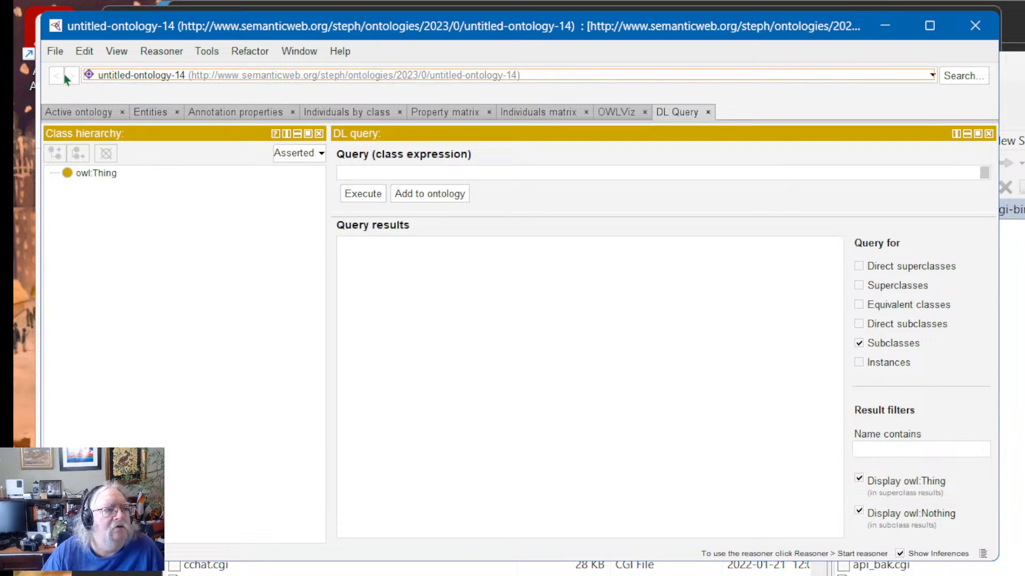
Step: Look through the file, edit and tools commands and the list of open ontologies for a way to set the ontology URI
{"action": "left_click", "coordinate": [57, 52]}
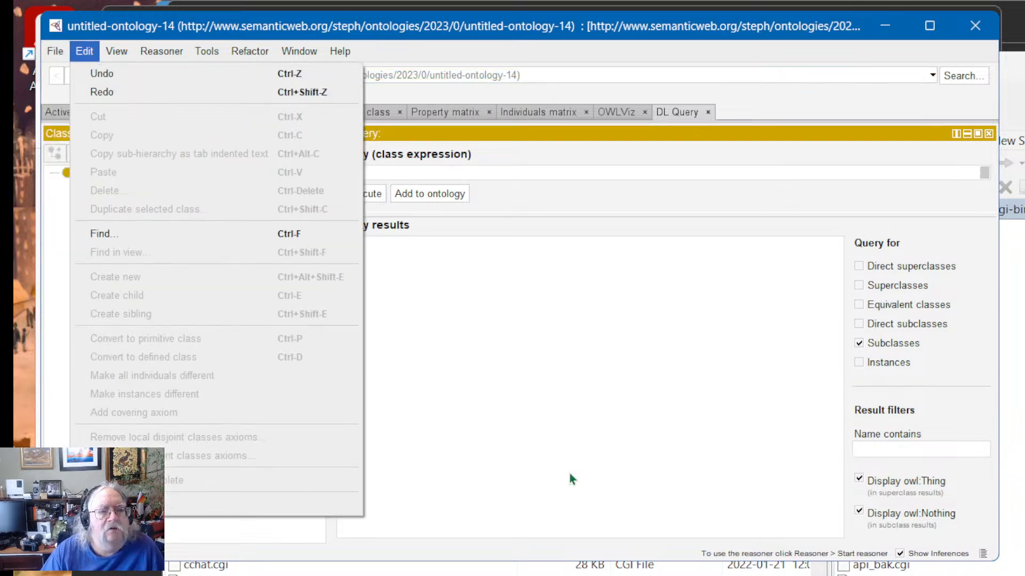
{"action": "left_click", "coordinate": [569, 474]}
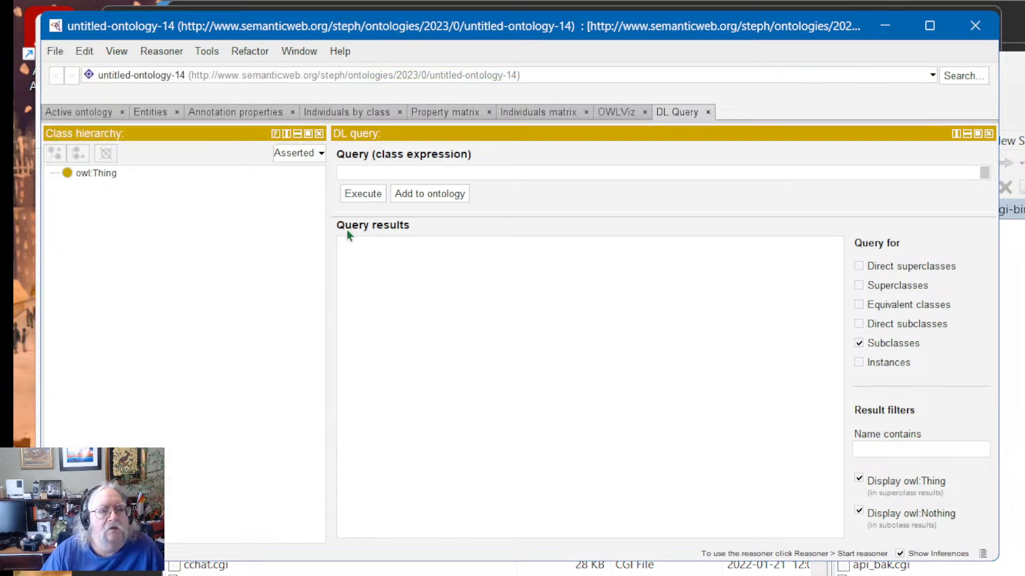
{"action": "left_click", "coordinate": [51, 56]}
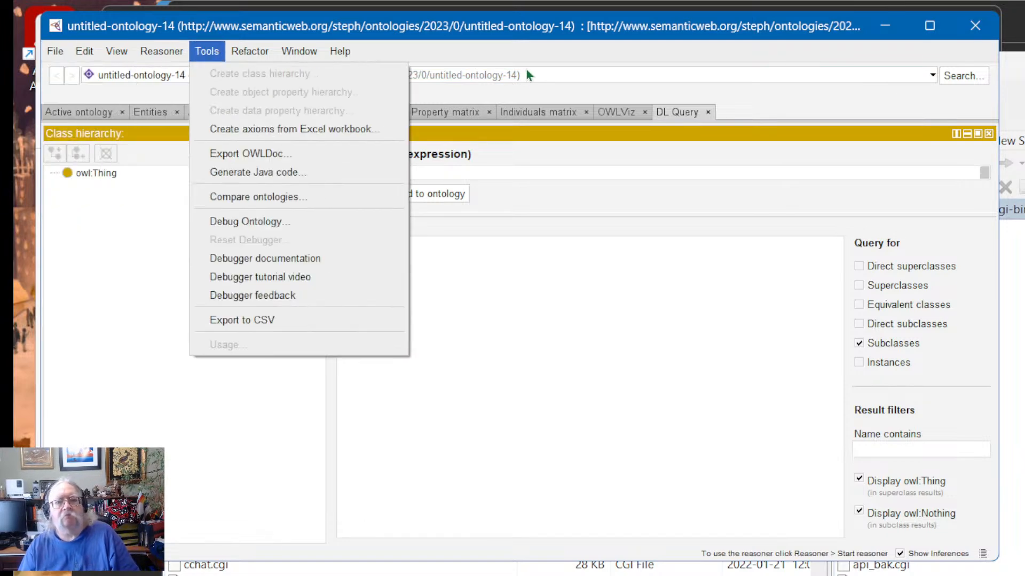
{"action": "left_click", "coordinate": [536, 83]}
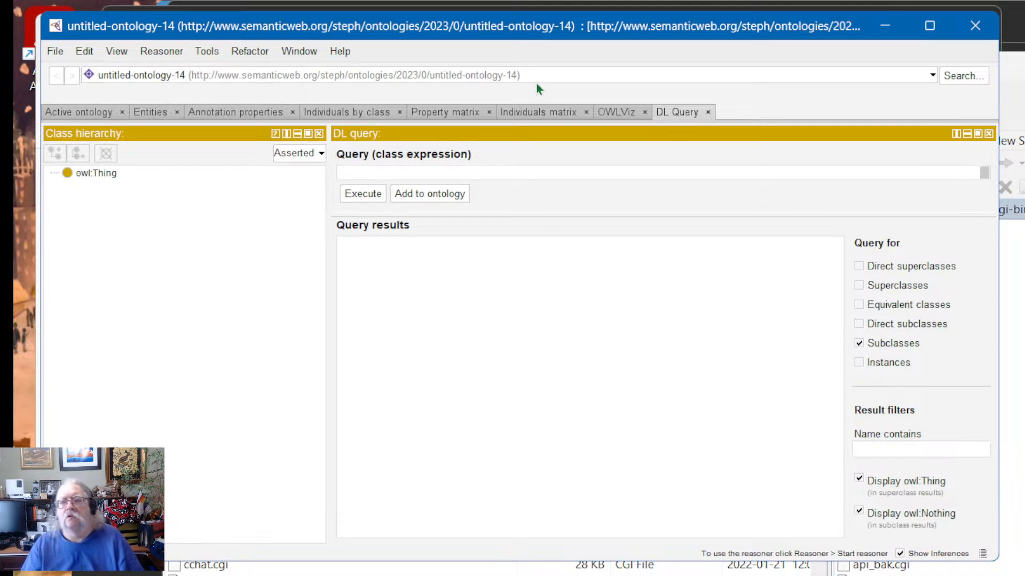
{"action": "left_click", "coordinate": [933, 74]}
{"action": "left_click", "coordinate": [932, 75]}
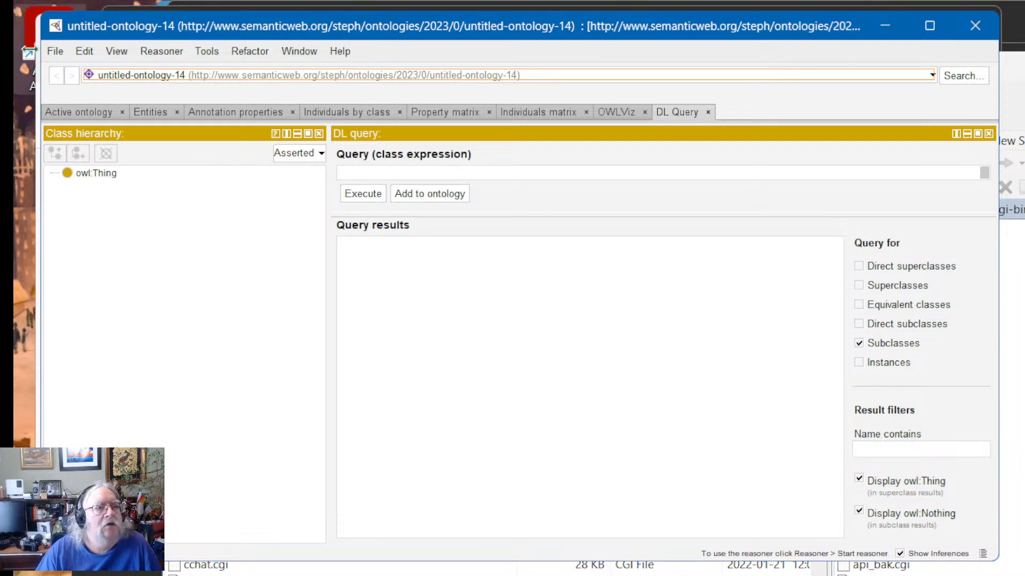
Step: Inspect the Debugger preferences for an ontology URI setting and close the preferences without changes
{"action": "left_click", "coordinate": [50, 54]}
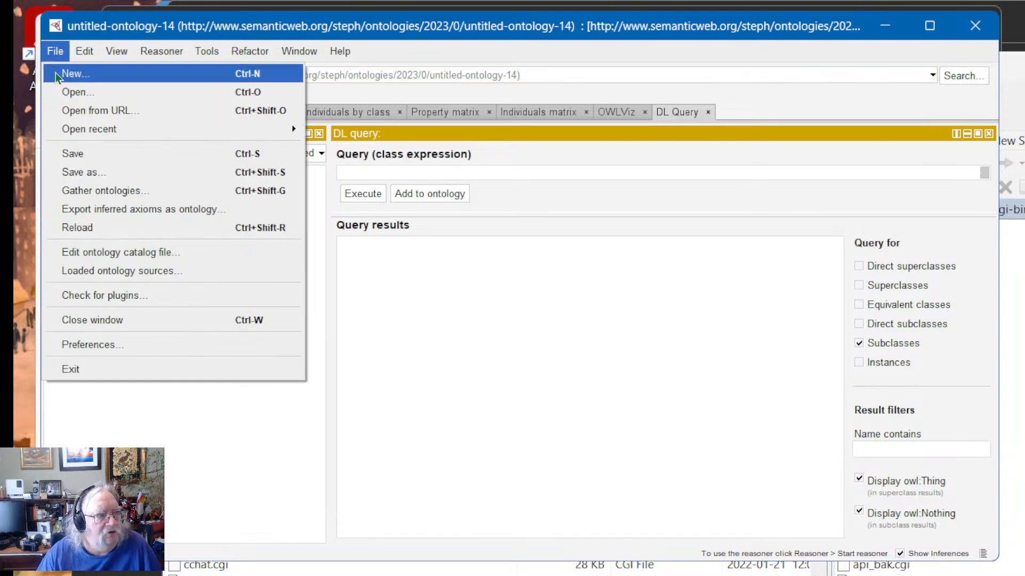
{"action": "mouse_move", "coordinate": [66, 135]}
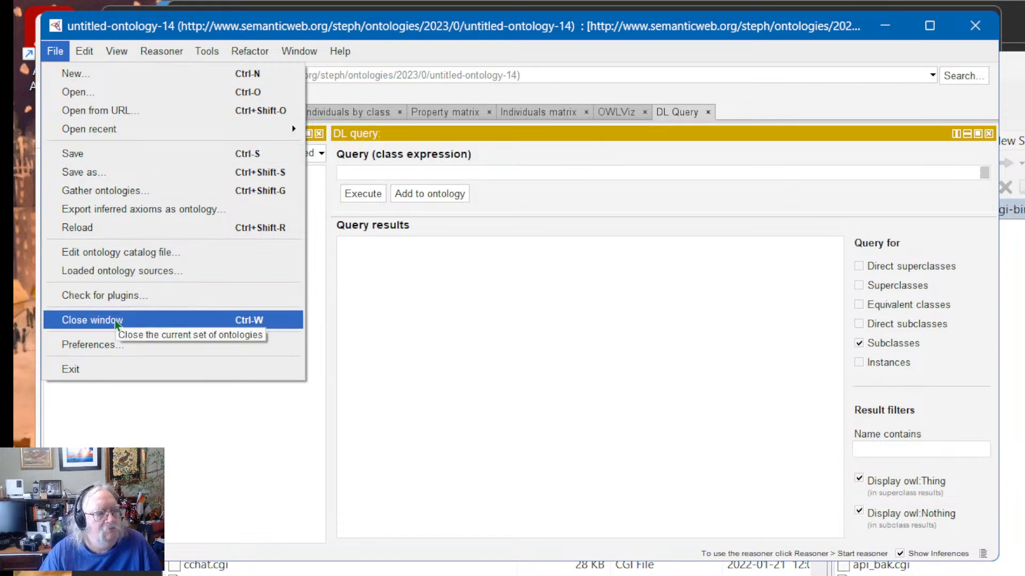
{"action": "left_click", "coordinate": [113, 344]}
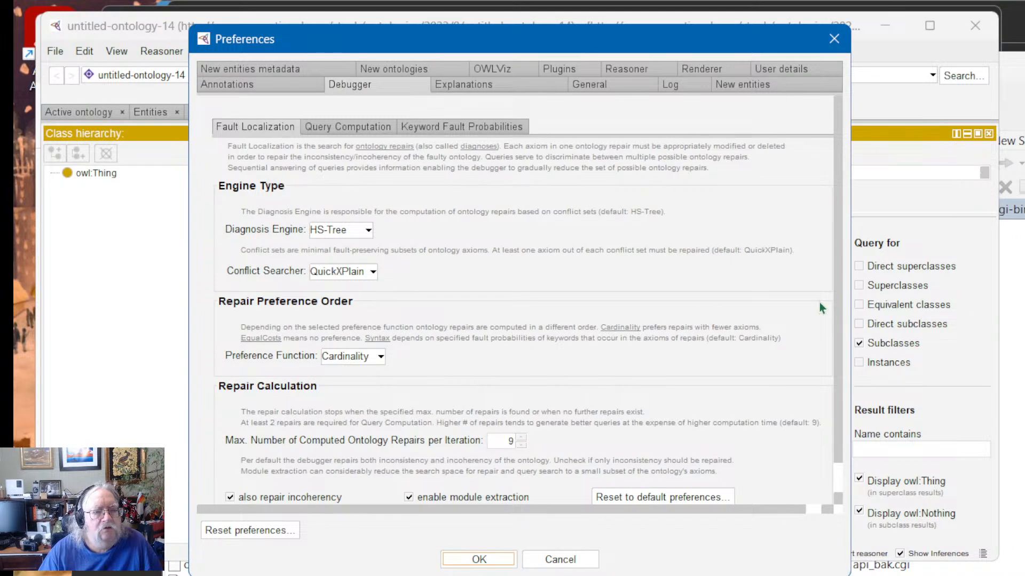
{"action": "scroll", "coordinate": [665, 304], "scroll_direction": "down", "scroll_amount": 1}
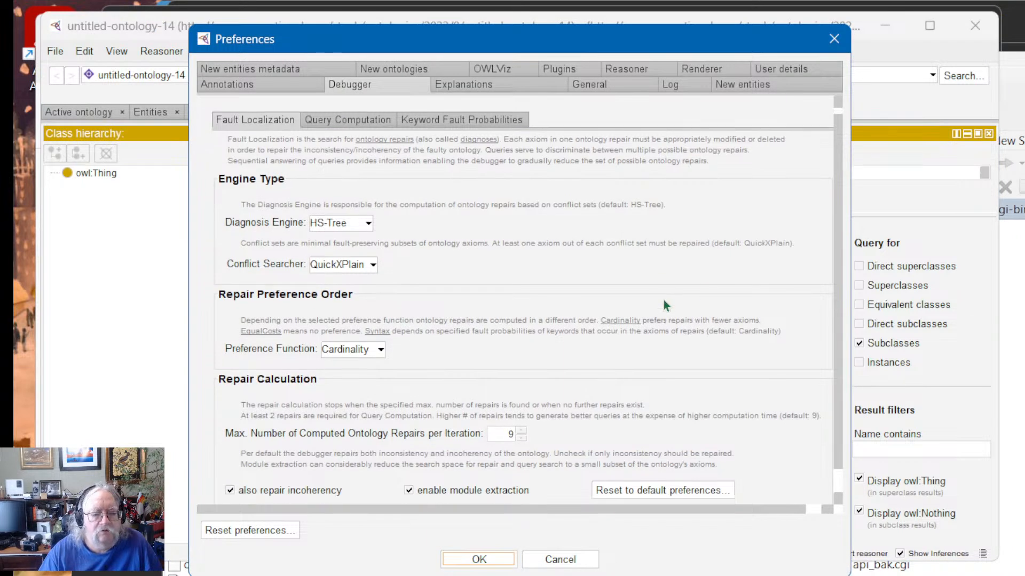
{"action": "left_click", "coordinate": [834, 39]}
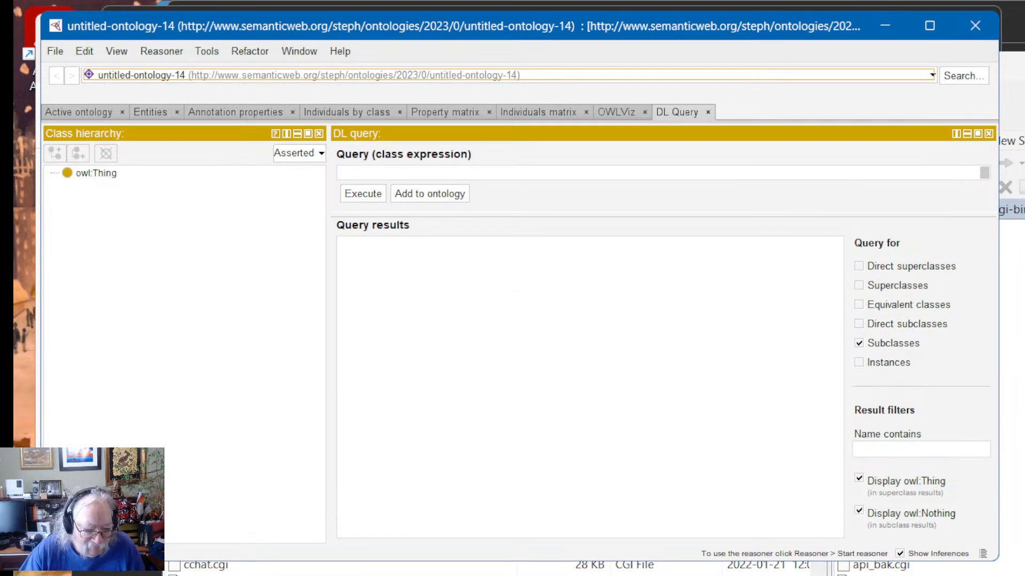
Step: Copy the wiki's URI instruction in Firefox and search Google in a new tab for "Give the ontology a pizza-related URI protoge"
{"action": "key", "text": "alt+Tab"}
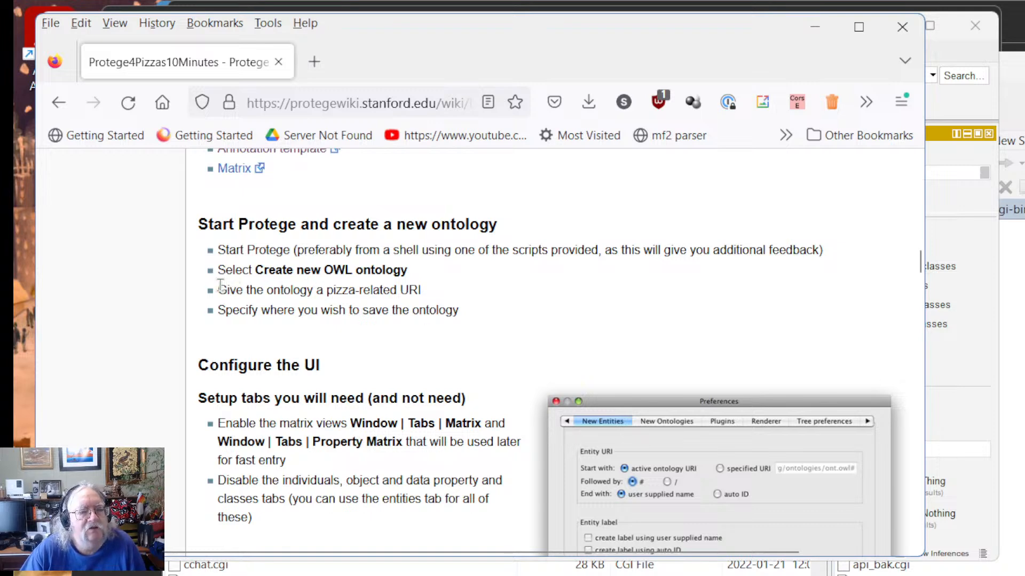
{"action": "left_click_drag", "start_coordinate": [222, 287], "coordinate": [429, 287]}
{"action": "key", "text": "ctrl+c"}
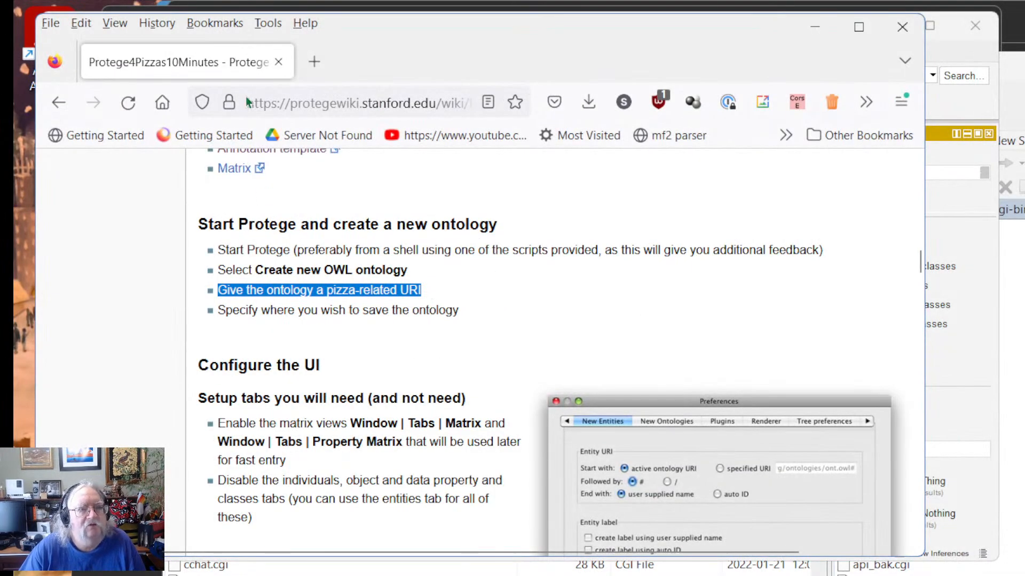
{"action": "left_click", "coordinate": [315, 61]}
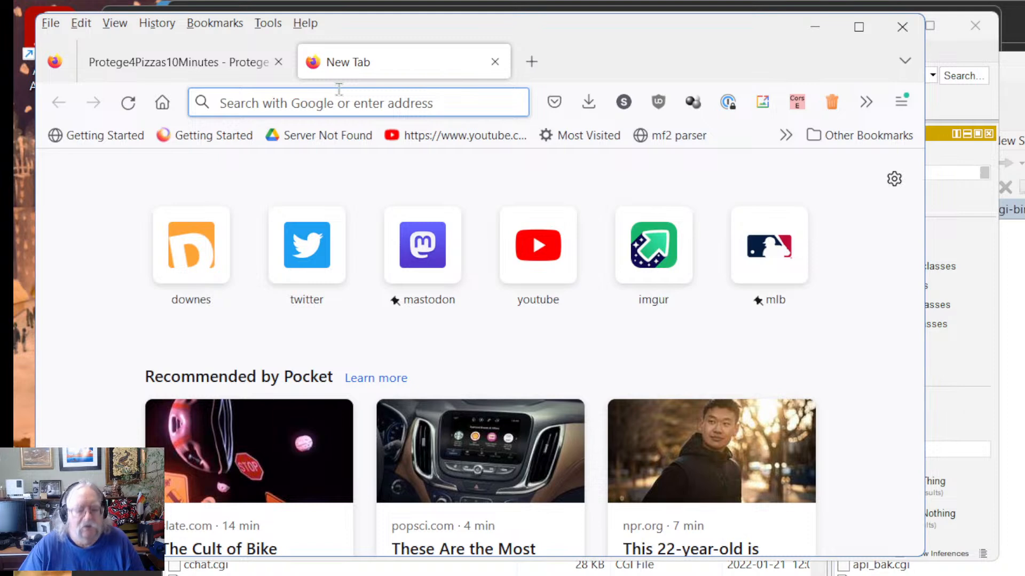
{"action": "key", "text": "ctrl+v"}
{"action": "type", "text": "p"}
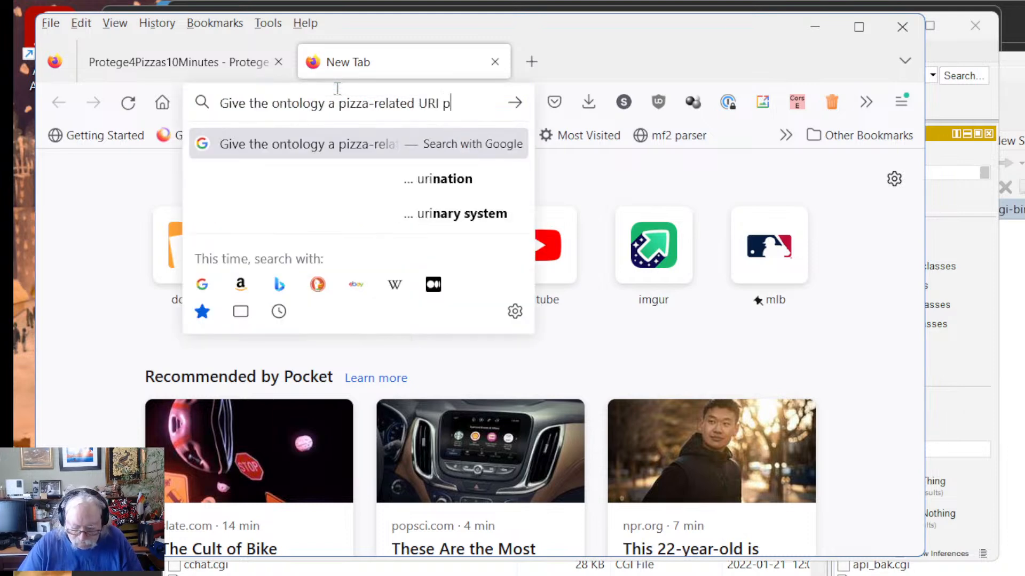
{"action": "type", "text": "rotege"}
{"action": "key", "text": "Return"}
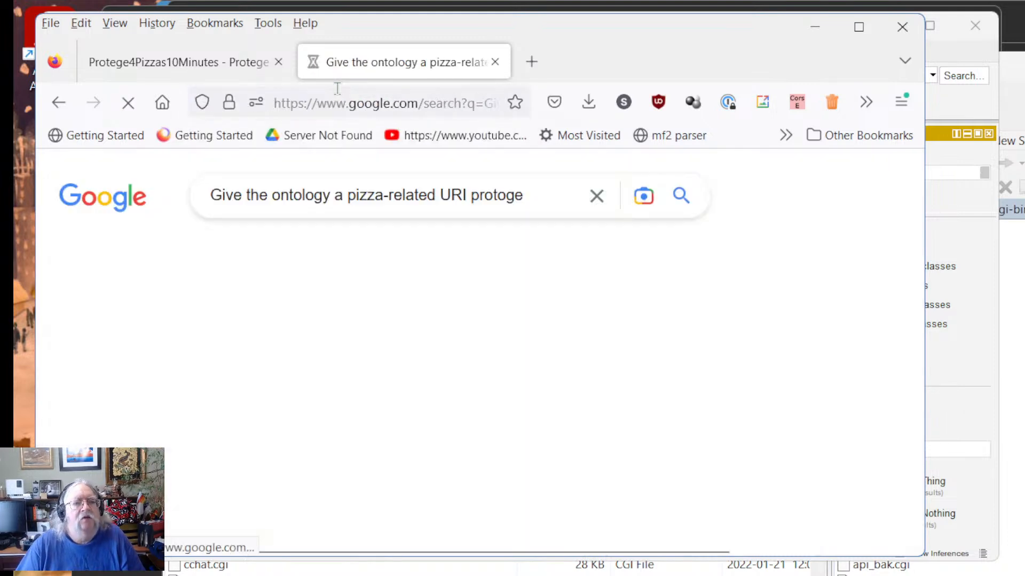
Step: Look through the search results and open the CO-ODE Project PDF "A Practical Guide To Building OWL ..."
{"action": "scroll", "coordinate": [554, 403], "scroll_direction": "down", "scroll_amount": 3}
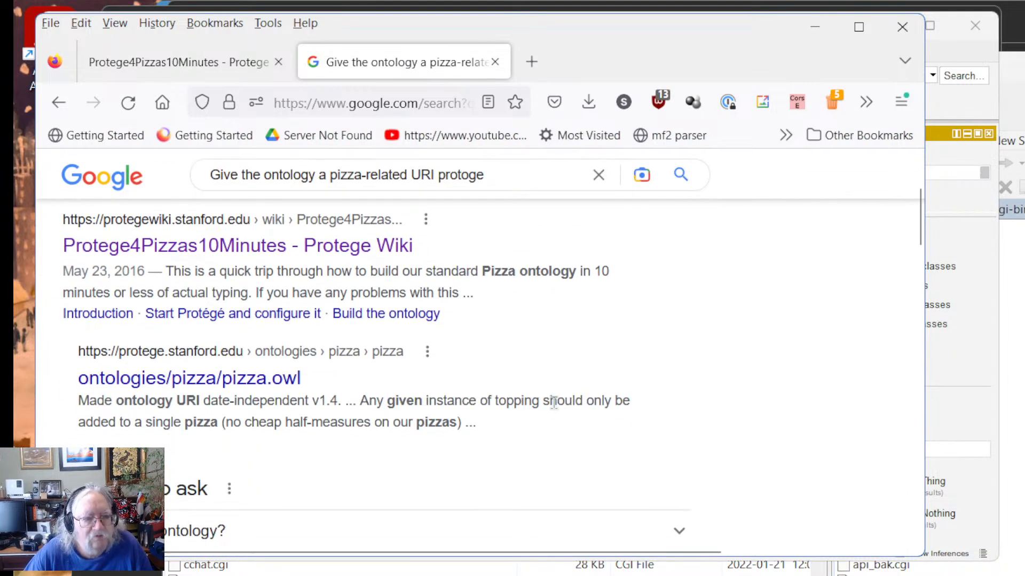
{"action": "scroll", "coordinate": [374, 458], "scroll_direction": "down", "scroll_amount": 2}
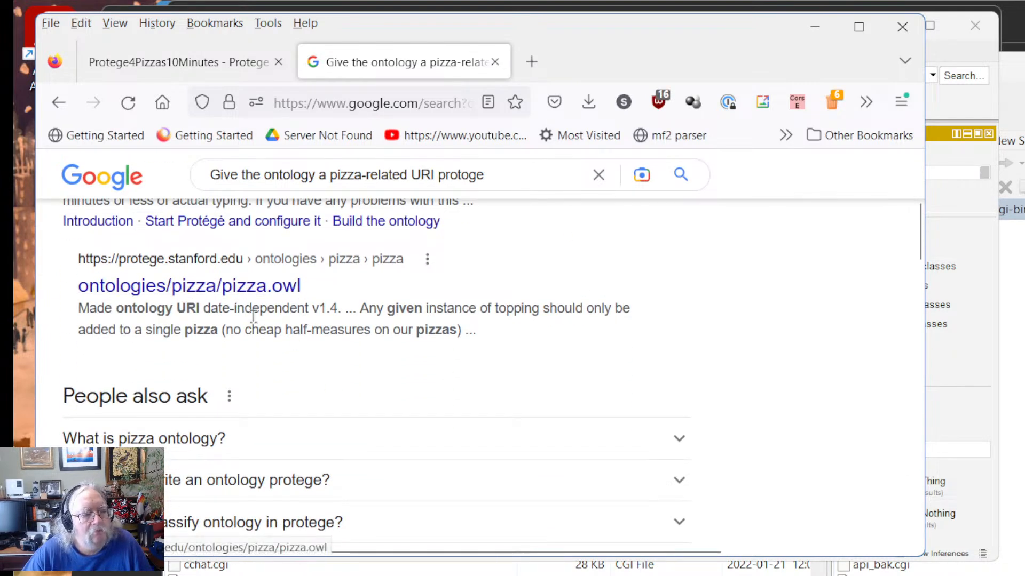
{"action": "scroll", "coordinate": [315, 347], "scroll_direction": "down", "scroll_amount": 3}
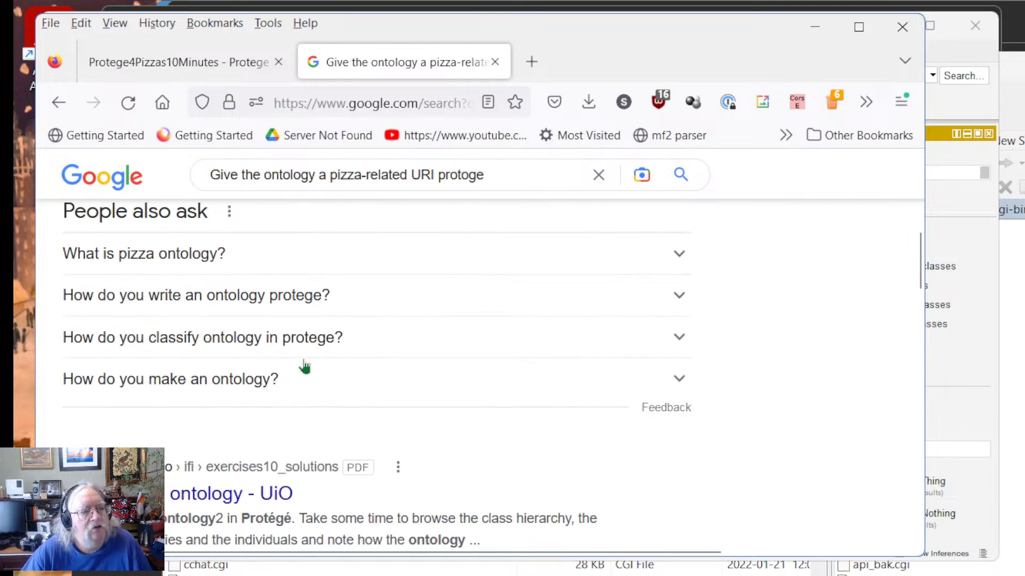
{"action": "scroll", "coordinate": [352, 443], "scroll_direction": "down", "scroll_amount": 2}
{"action": "scroll", "coordinate": [359, 441], "scroll_direction": "down", "scroll_amount": 2}
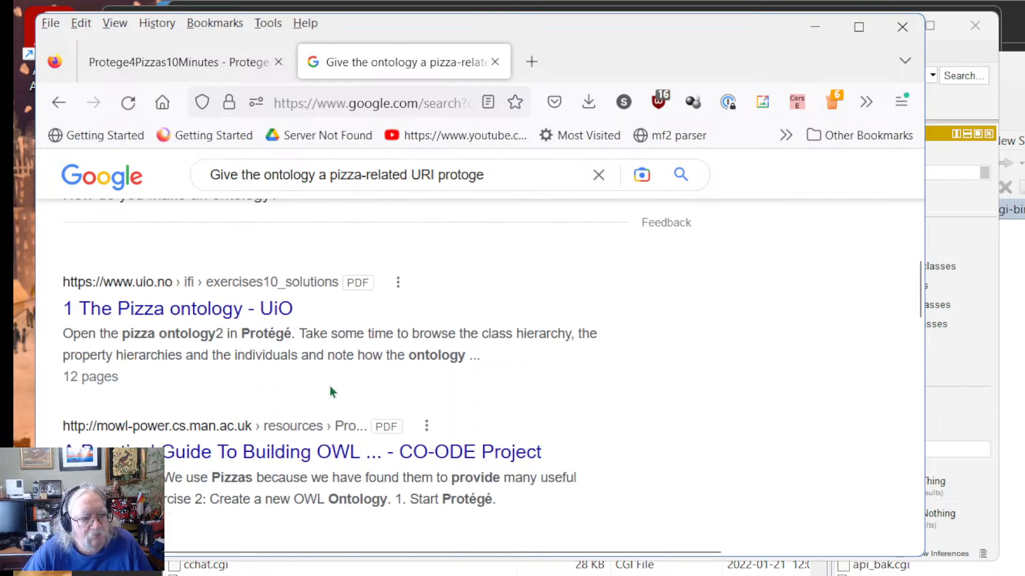
{"action": "scroll", "coordinate": [328, 390], "scroll_direction": "down", "scroll_amount": 3}
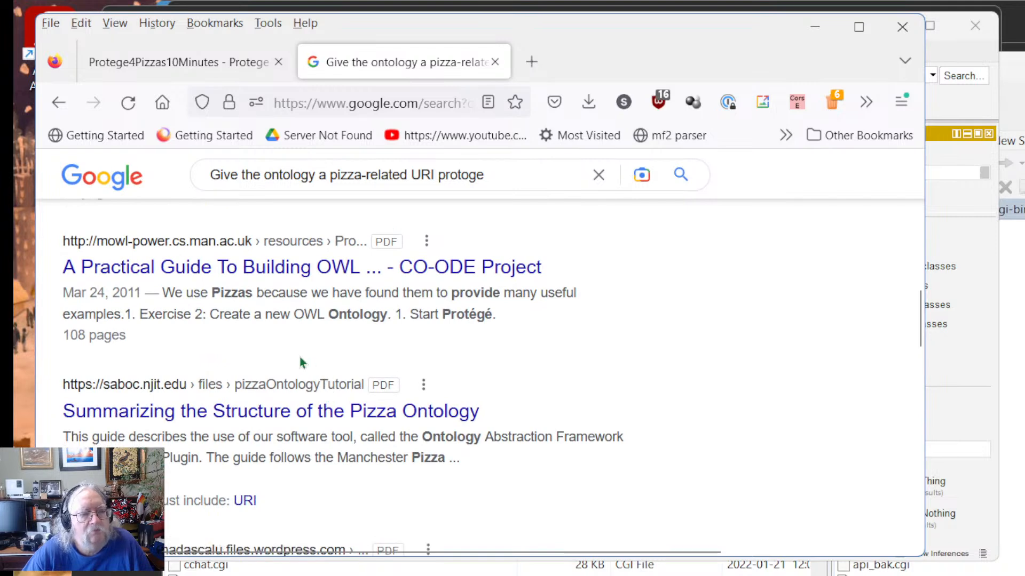
{"action": "left_click", "coordinate": [272, 273]}
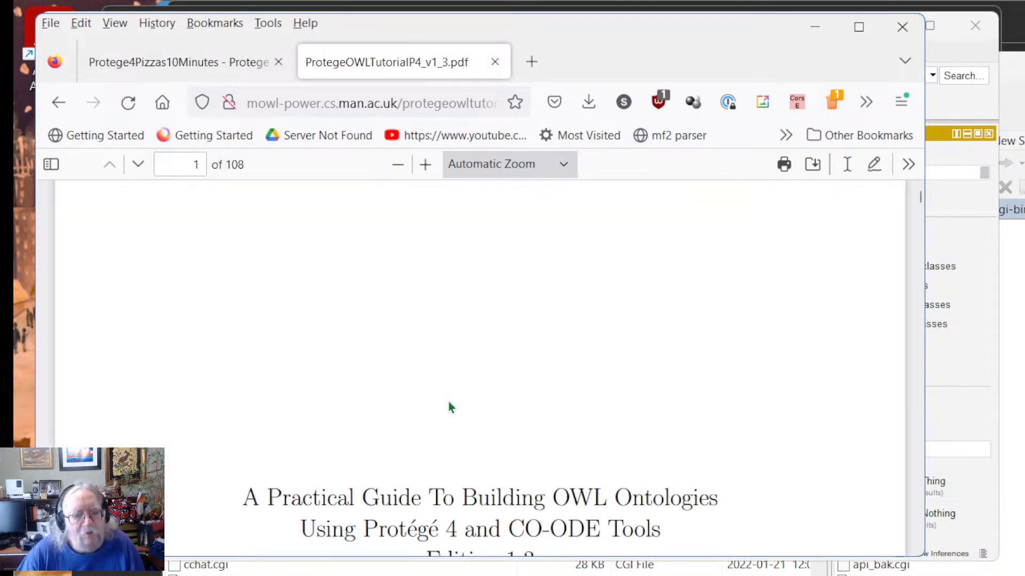
Step: Skim the PDF guide from its title page to its contents, return to the search results and review them again
{"action": "scroll", "coordinate": [455, 410], "scroll_direction": "down", "scroll_amount": 3}
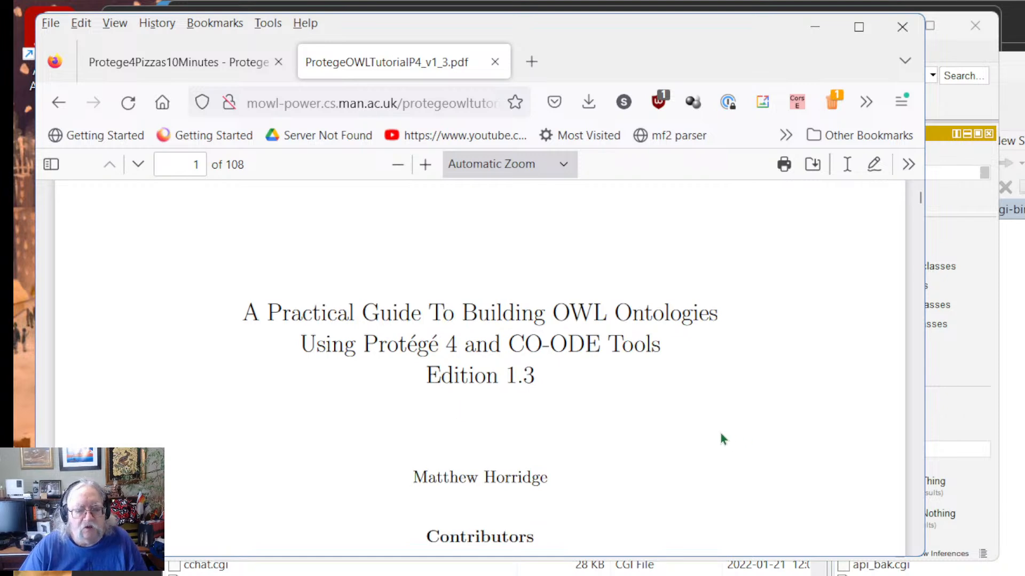
{"action": "scroll", "coordinate": [643, 404], "scroll_direction": "down", "scroll_amount": 10}
{"action": "scroll", "coordinate": [639, 402], "scroll_direction": "down", "scroll_amount": 6}
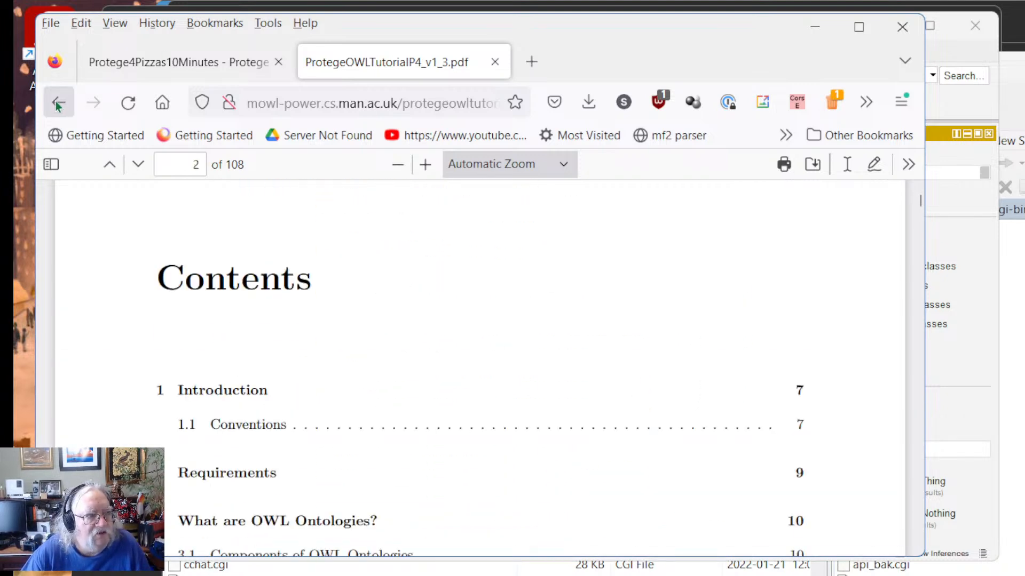
{"action": "key", "text": "alt+Left"}
{"action": "scroll", "coordinate": [677, 401], "scroll_direction": "down", "scroll_amount": 3}
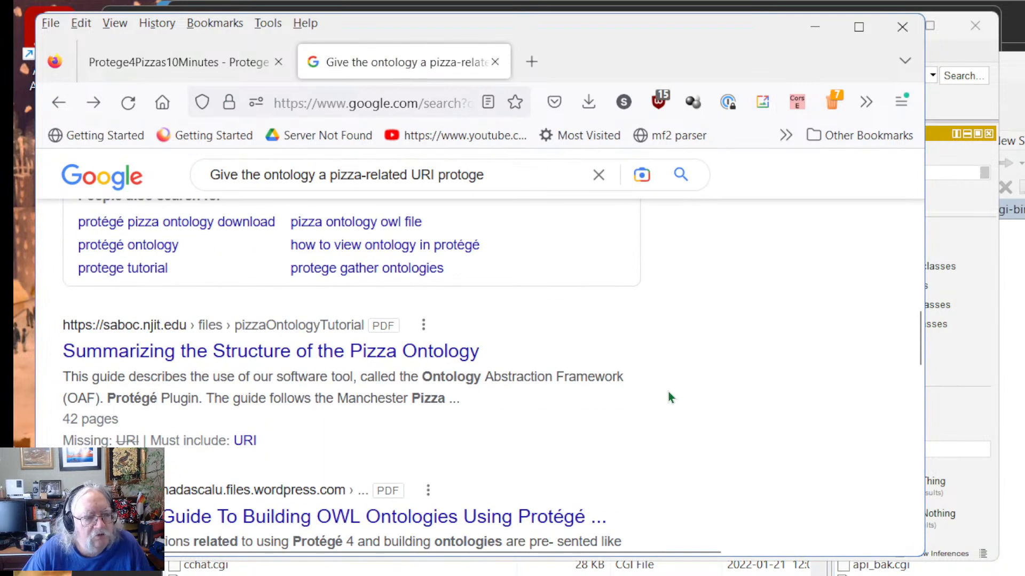
{"action": "scroll", "coordinate": [661, 336], "scroll_direction": "up", "scroll_amount": 8}
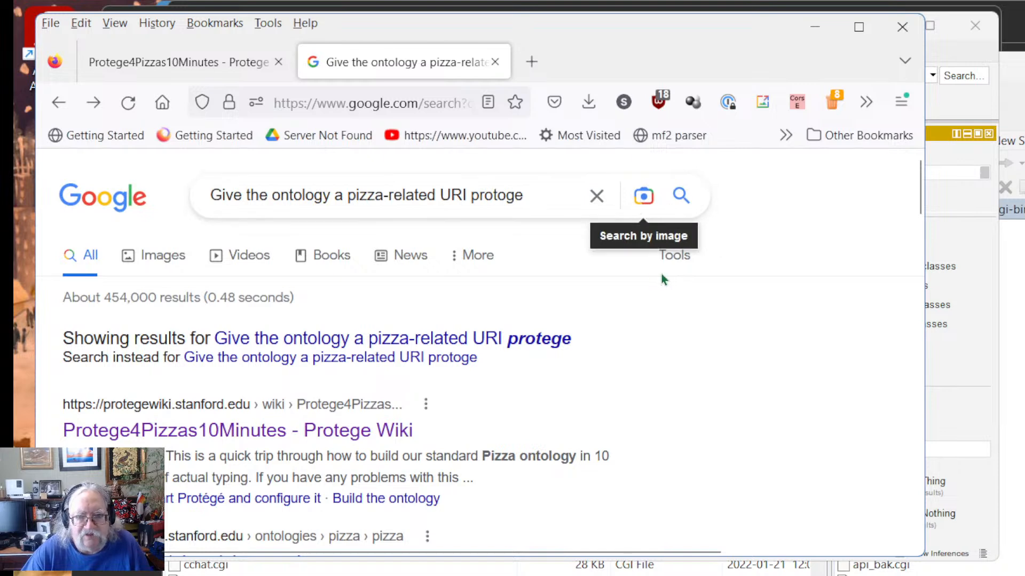
Step: Limit the search results to the past year and open the Newsbasis.com article "What is data property in protege?"
{"action": "left_click", "coordinate": [674, 259]}
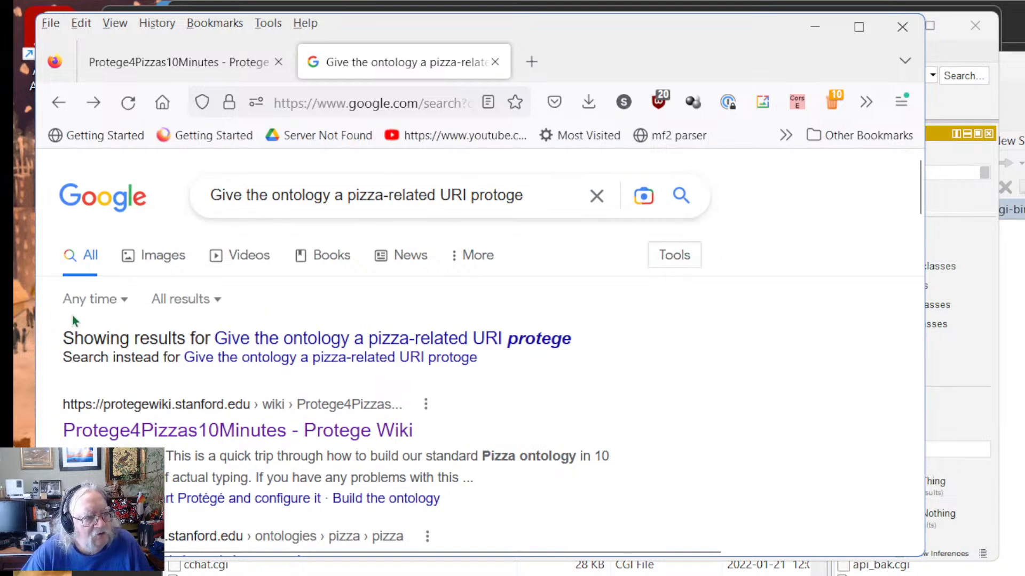
{"action": "left_click", "coordinate": [85, 301]}
{"action": "left_click", "coordinate": [119, 479]}
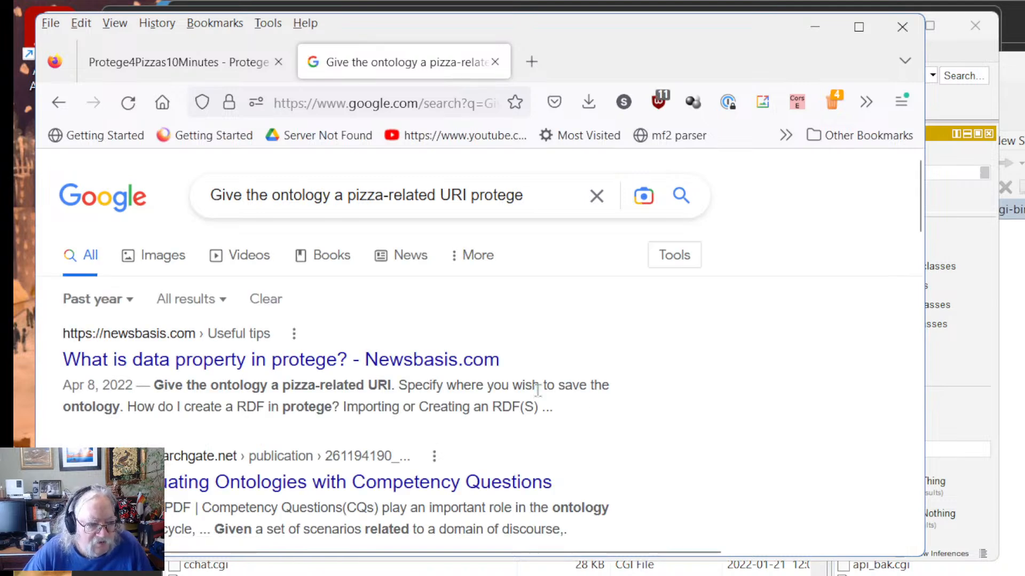
{"action": "scroll", "coordinate": [538, 390], "scroll_direction": "down", "scroll_amount": 1}
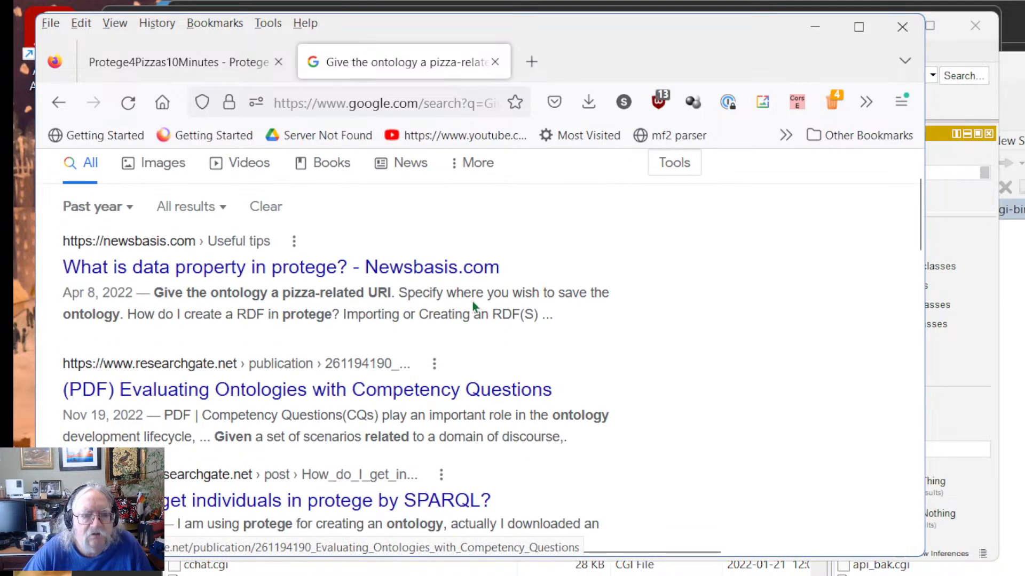
{"action": "left_click", "coordinate": [280, 269]}
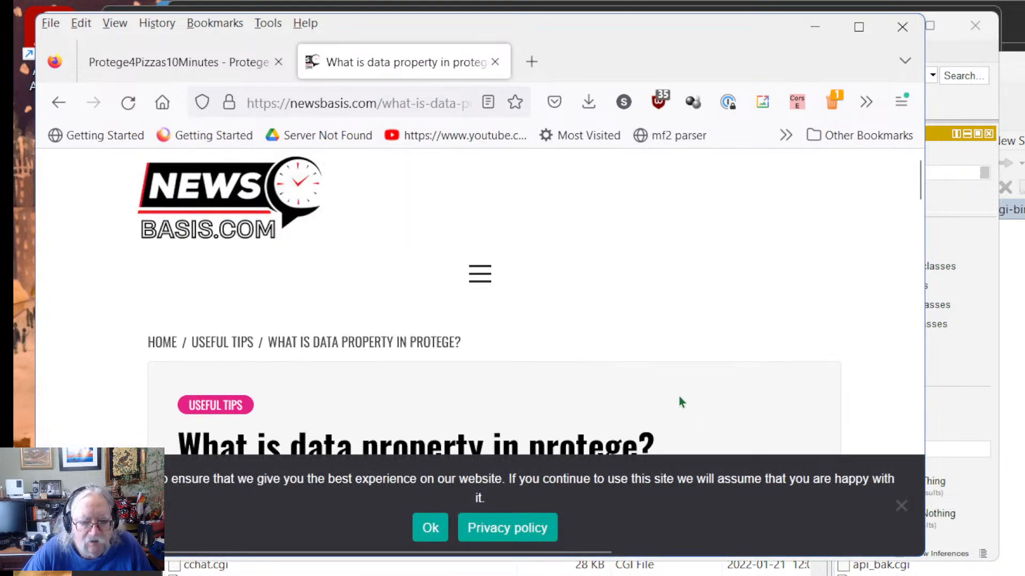
Step: Dismiss the cookie notice and read the Newsbasis article, especially its section on how to do ontology in Protégé
{"action": "left_click", "coordinate": [427, 529]}
{"action": "scroll", "coordinate": [713, 325], "scroll_direction": "down", "scroll_amount": 5}
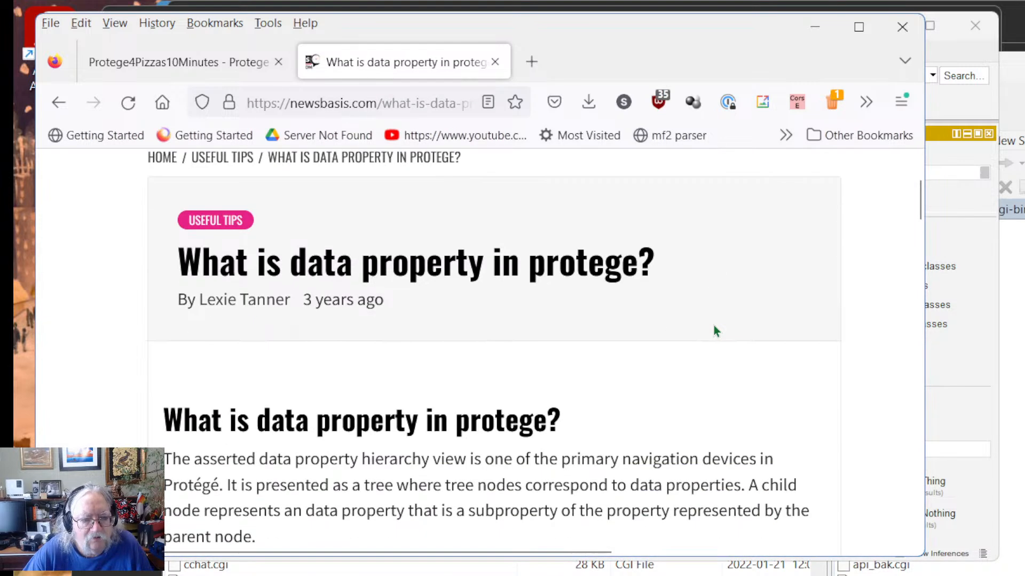
{"action": "scroll", "coordinate": [647, 336], "scroll_direction": "down", "scroll_amount": 9}
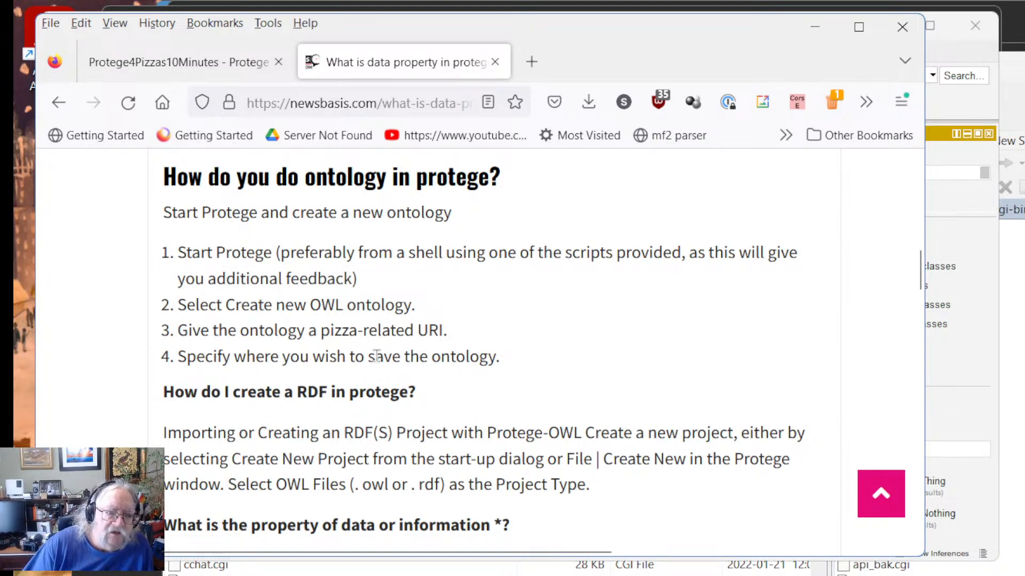
{"action": "scroll", "coordinate": [442, 356], "scroll_direction": "down", "scroll_amount": 10}
{"action": "scroll", "coordinate": [446, 359], "scroll_direction": "up", "scroll_amount": 9}
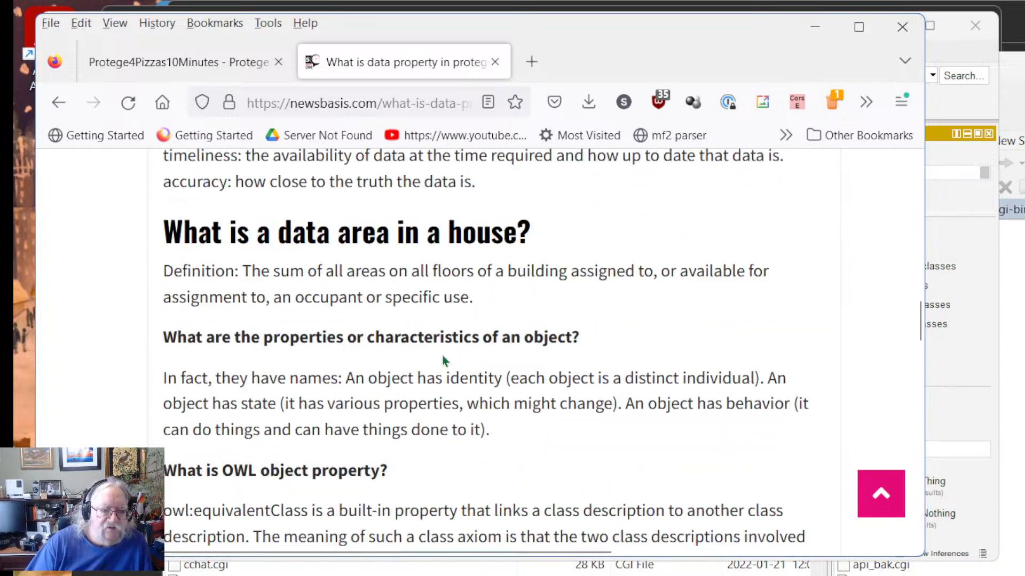
{"action": "scroll", "coordinate": [468, 357], "scroll_direction": "up", "scroll_amount": 10}
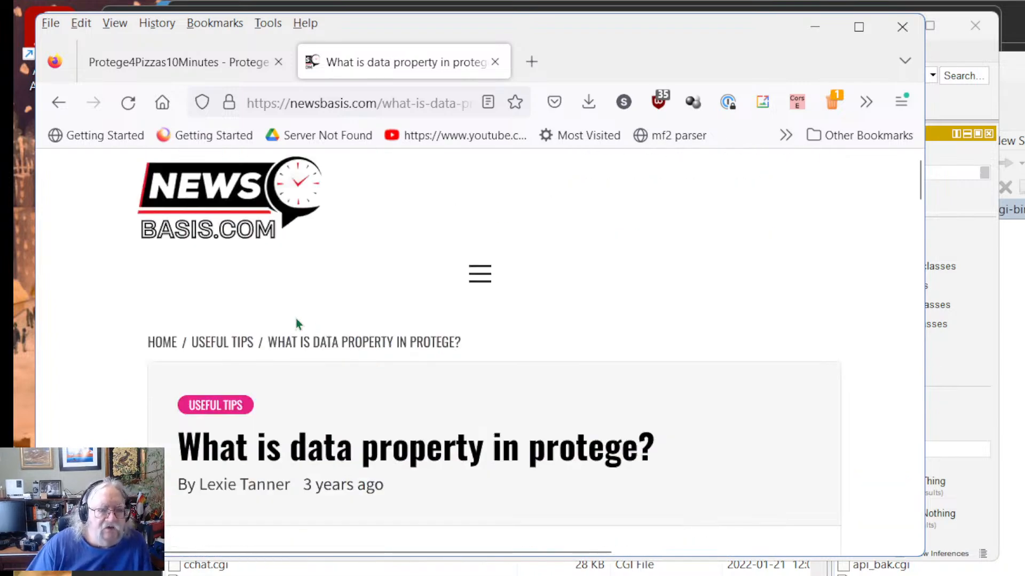
Step: Return to the Google results limited to the past year and skim the remaining entries
{"action": "left_click", "coordinate": [59, 102]}
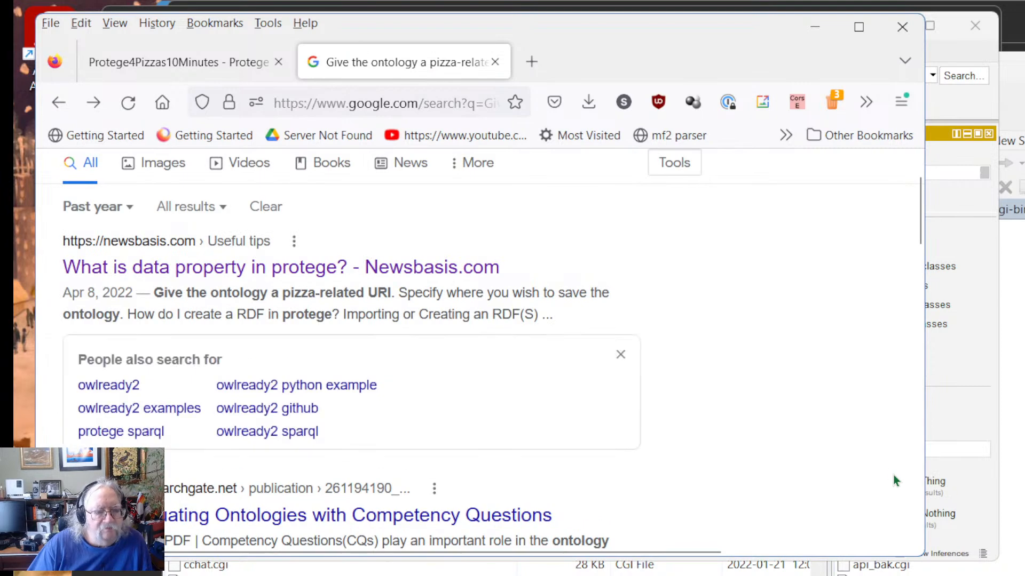
{"action": "scroll", "coordinate": [626, 410], "scroll_direction": "down", "scroll_amount": 5}
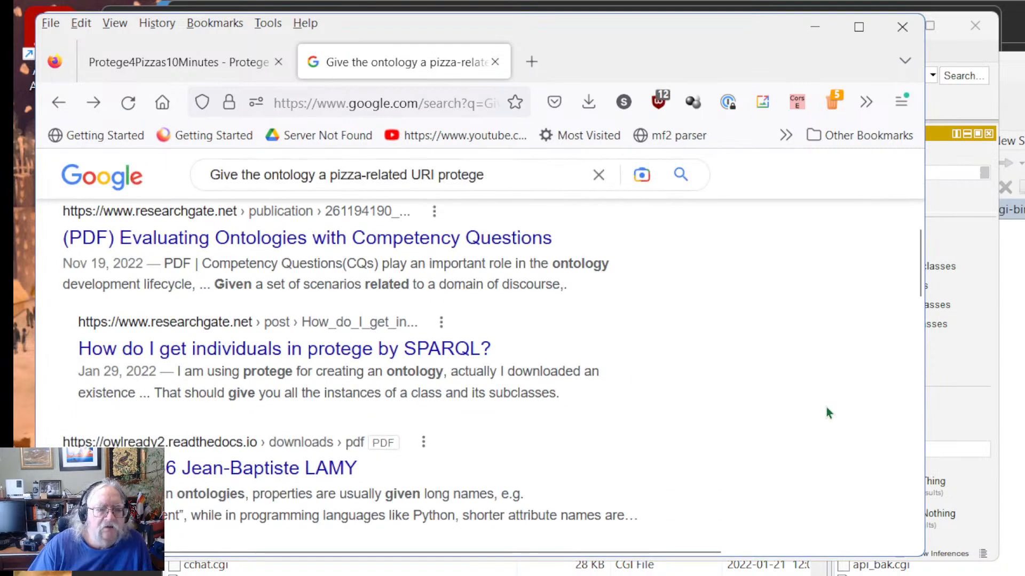
{"action": "scroll", "coordinate": [826, 413], "scroll_direction": "down", "scroll_amount": 2}
{"action": "scroll", "coordinate": [705, 422], "scroll_direction": "down", "scroll_amount": 4}
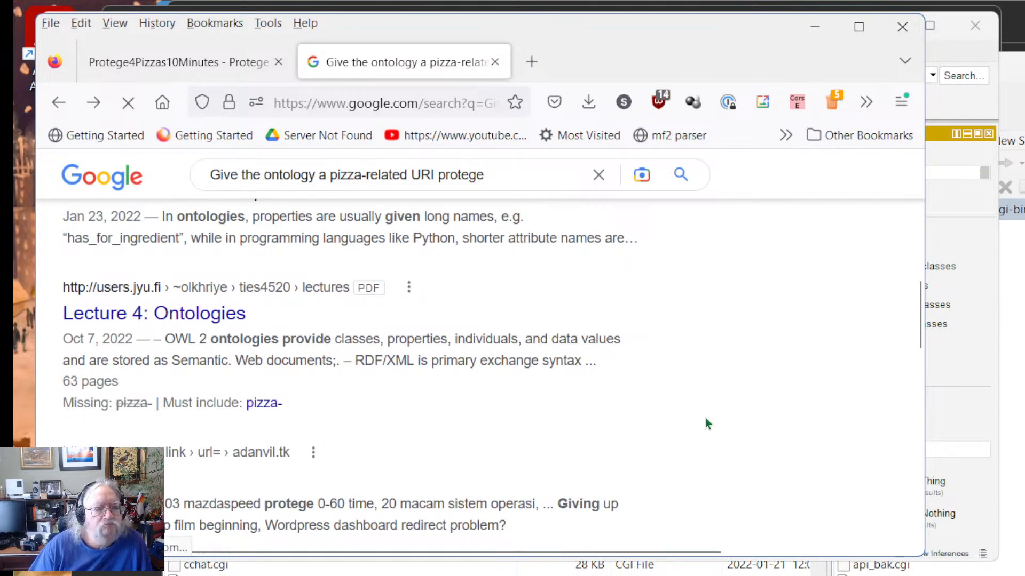
Step: Close the Google search tab and switch from the Firefox wiki page back to Protégé
{"action": "left_click", "coordinate": [495, 62]}
{"action": "left_click", "coordinate": [569, 356]}
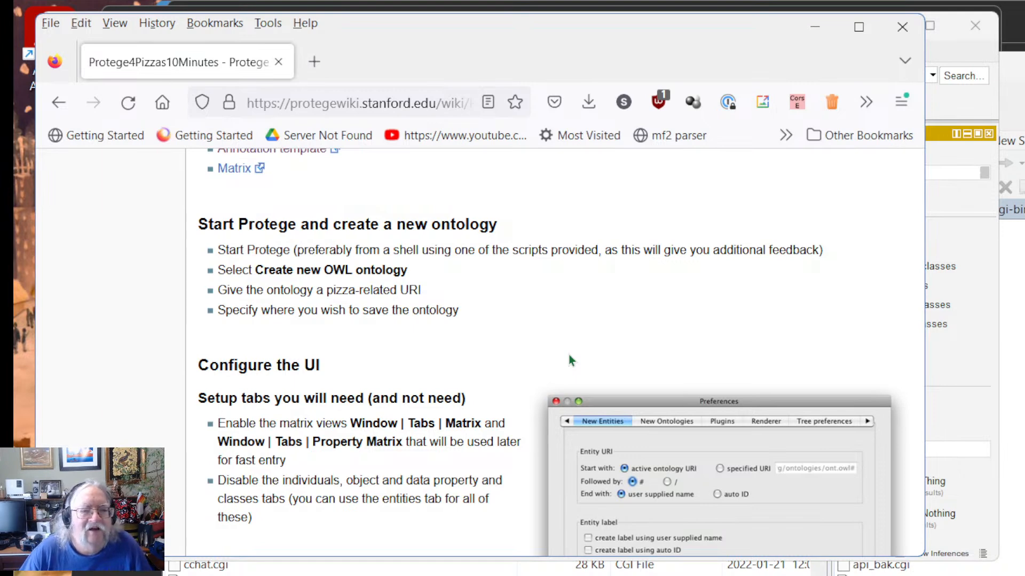
{"action": "key", "text": "alt+Tab"}
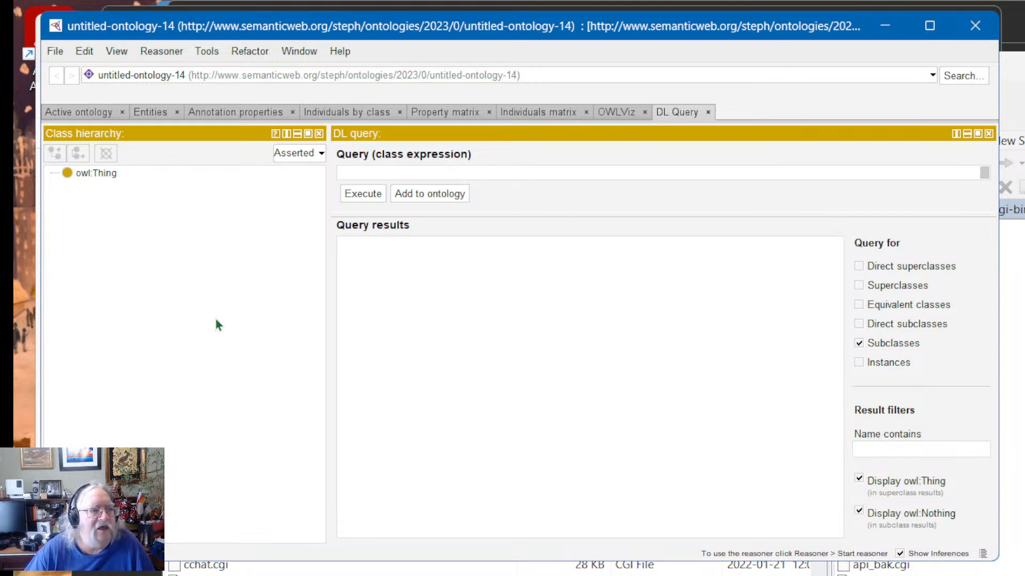
{"action": "left_click", "coordinate": [81, 52]}
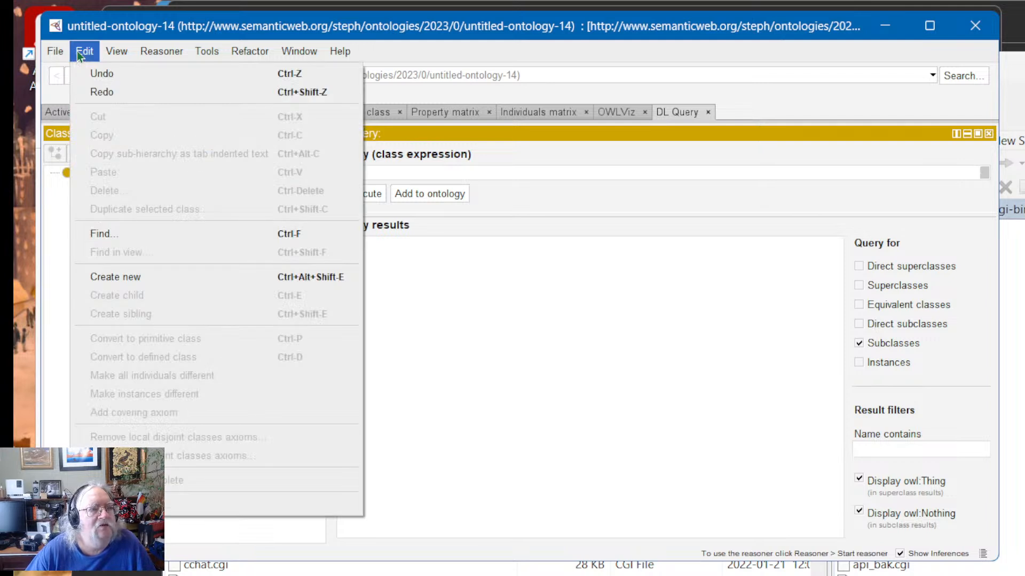
{"action": "left_click", "coordinate": [99, 277]}
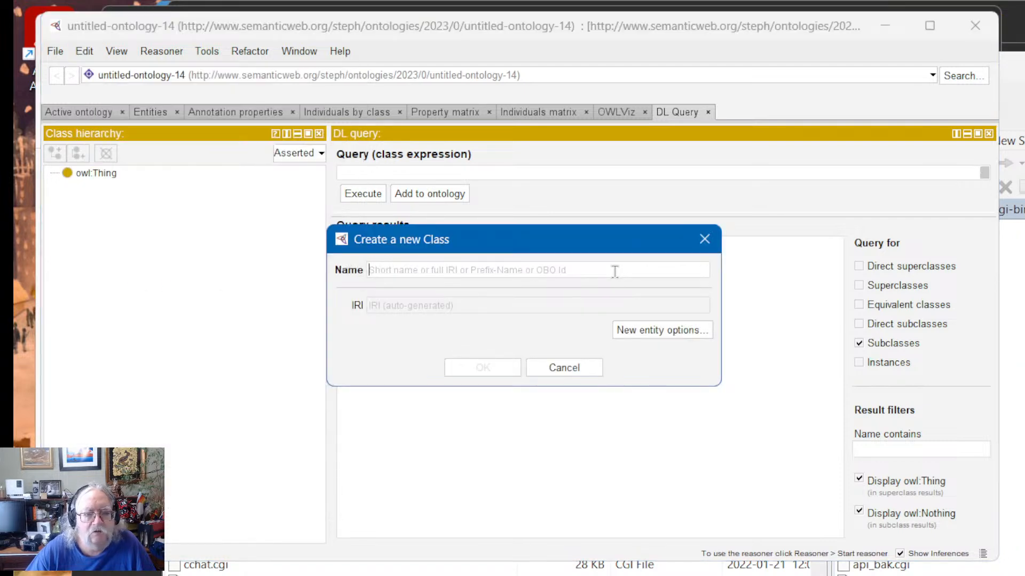
{"action": "left_click", "coordinate": [558, 368]}
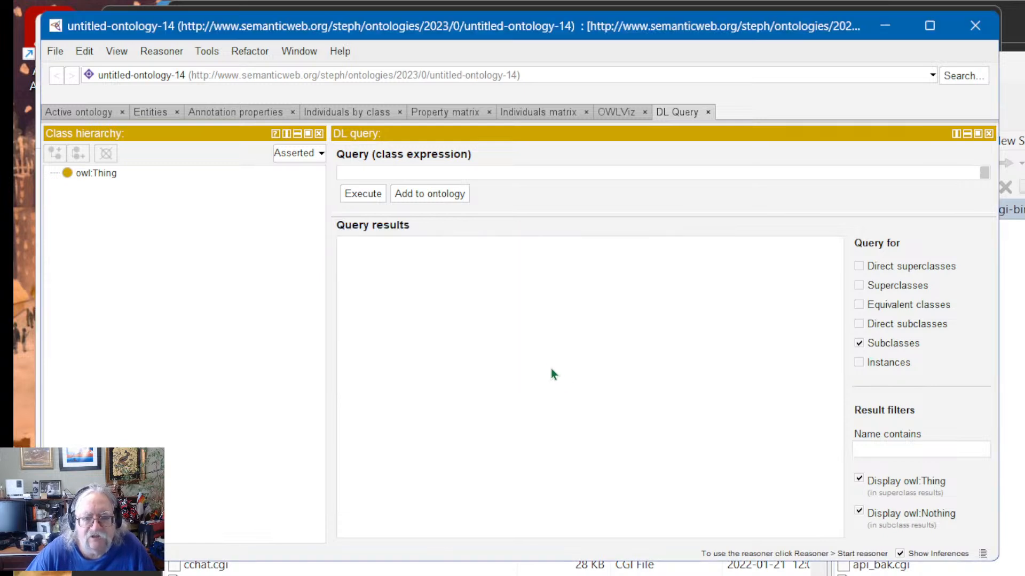
Step: Set the last part of the active ontology's IRI to pizza in the ontology header
{"action": "left_click", "coordinate": [73, 113]}
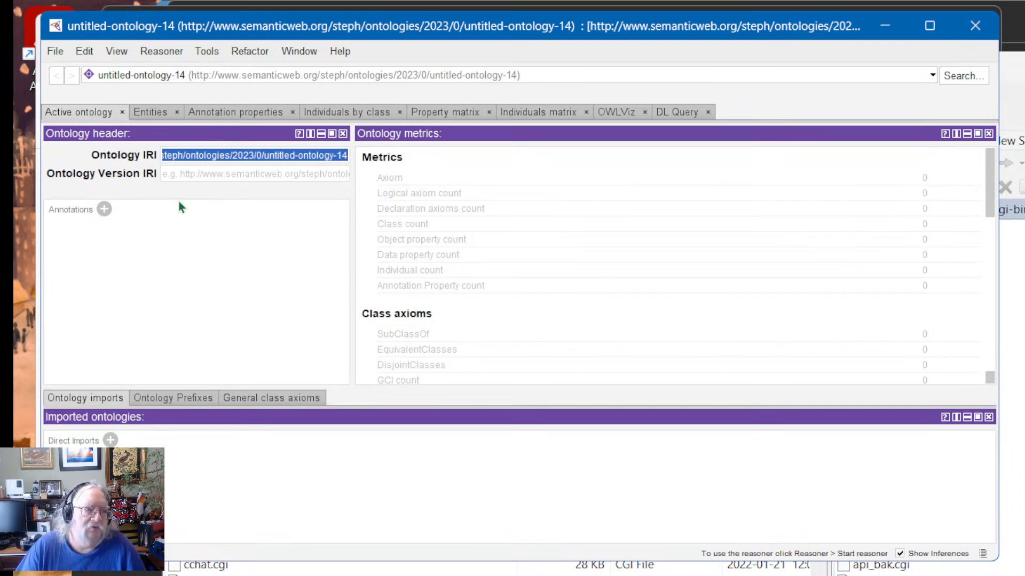
{"action": "left_click", "coordinate": [164, 269]}
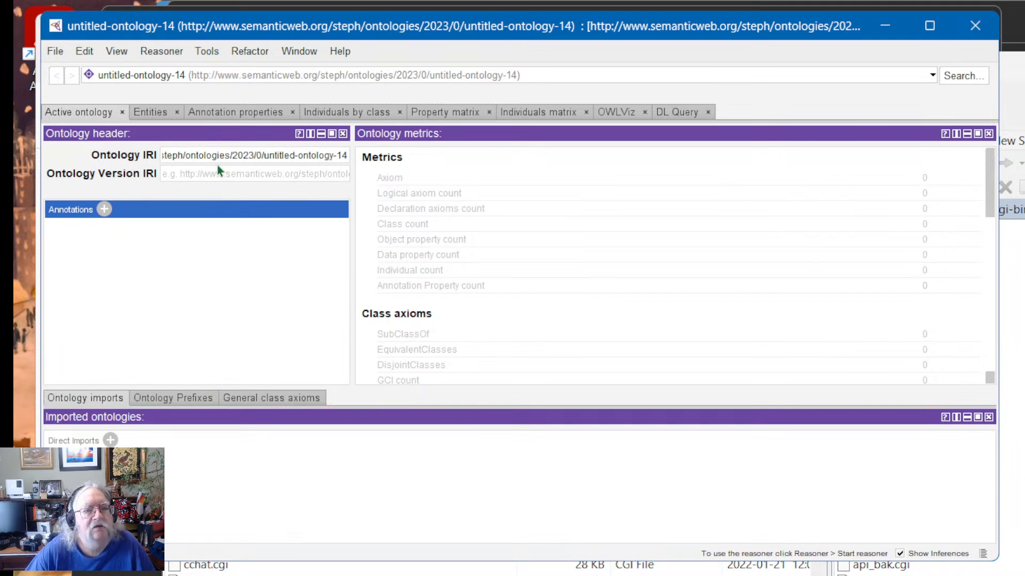
{"action": "left_click_drag", "start_coordinate": [217, 155], "coordinate": [113, 154]}
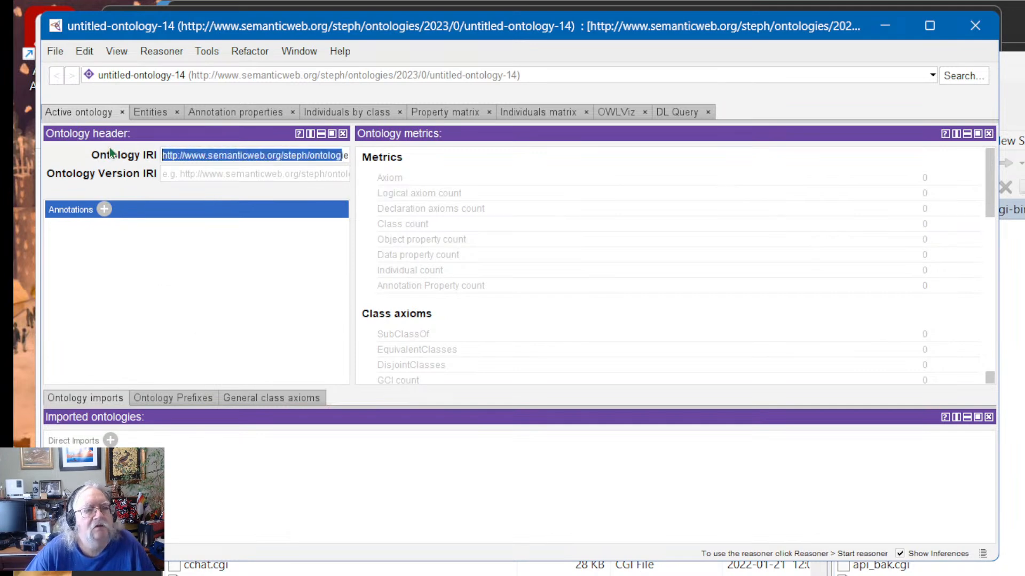
{"action": "left_click", "coordinate": [218, 156]}
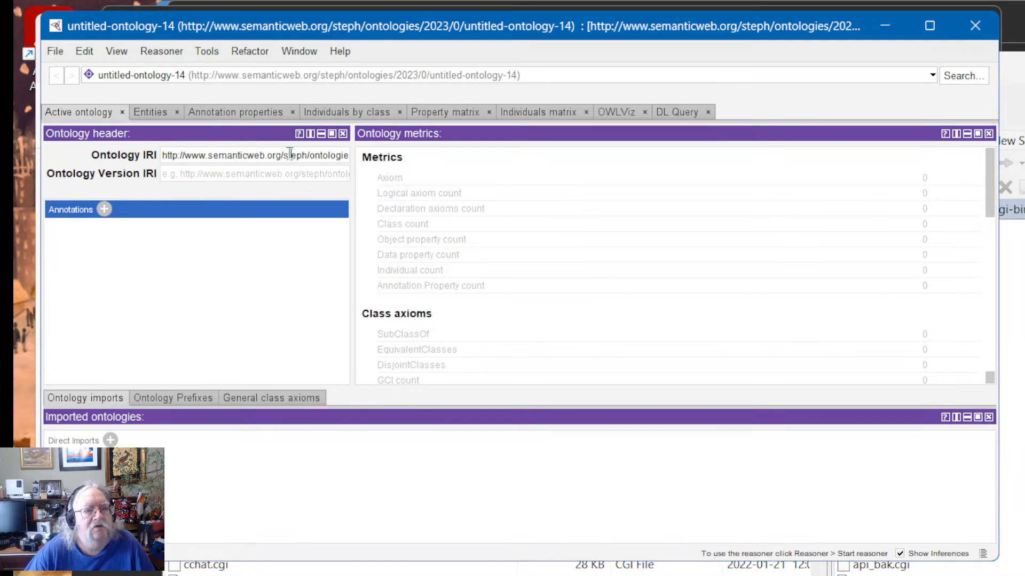
{"action": "left_click_drag", "start_coordinate": [289, 154], "coordinate": [376, 161]}
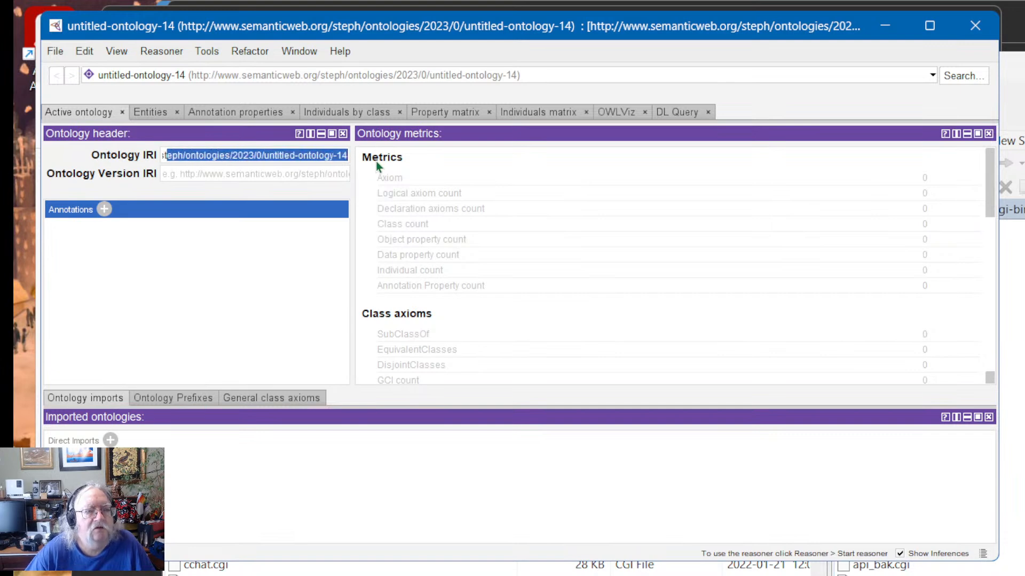
{"action": "left_click", "coordinate": [299, 158]}
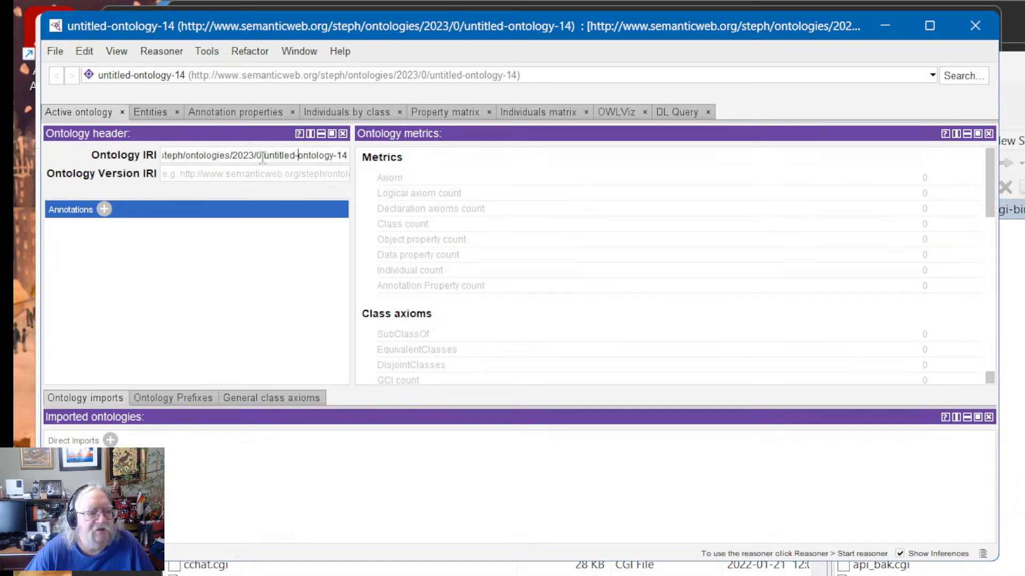
{"action": "left_click", "coordinate": [266, 155]}
{"action": "left_click_drag", "start_coordinate": [265, 156], "coordinate": [347, 160]}
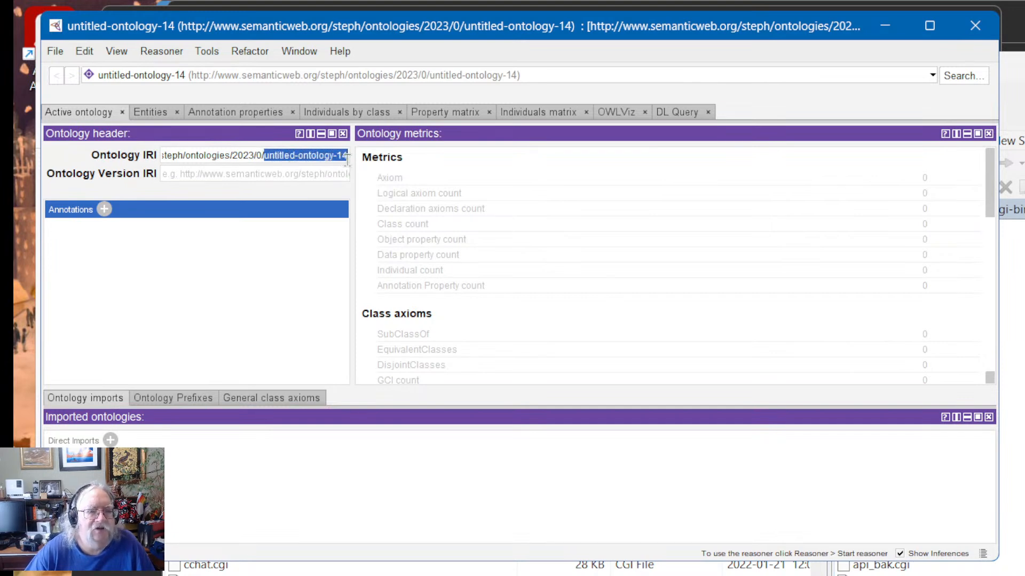
{"action": "type", "text": "pizza"}
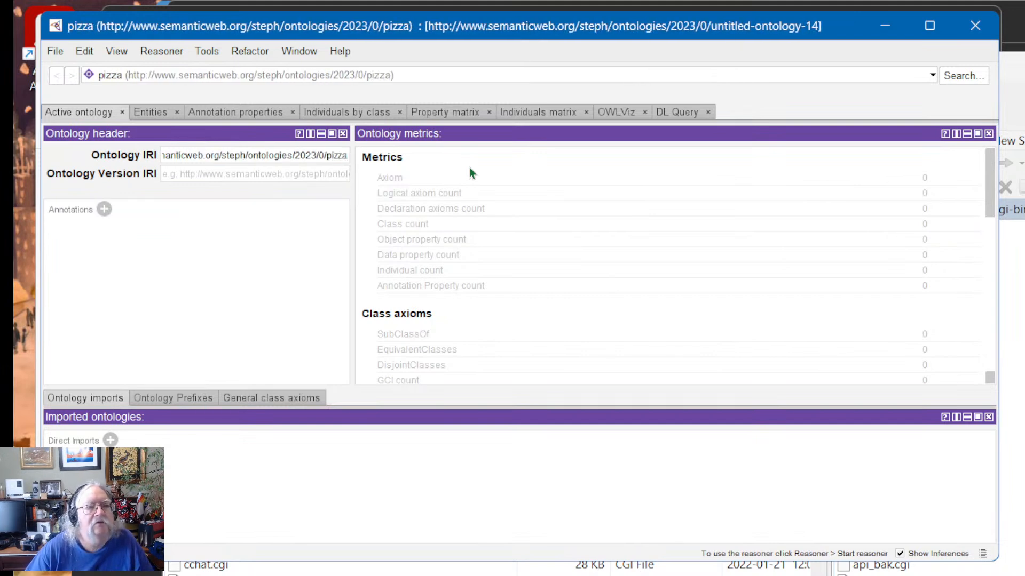
{"action": "left_click", "coordinate": [268, 233]}
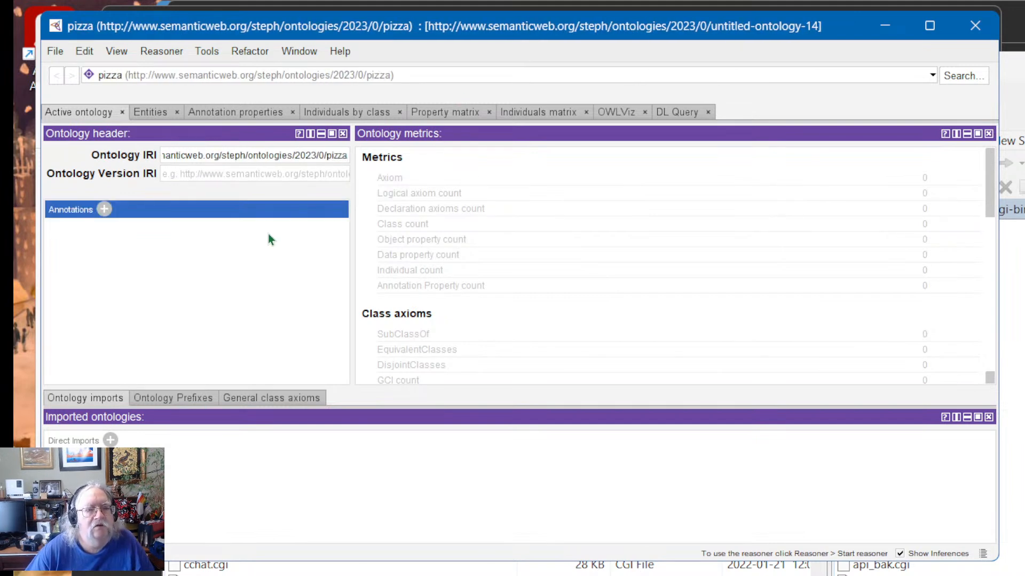
{"action": "left_click", "coordinate": [320, 158]}
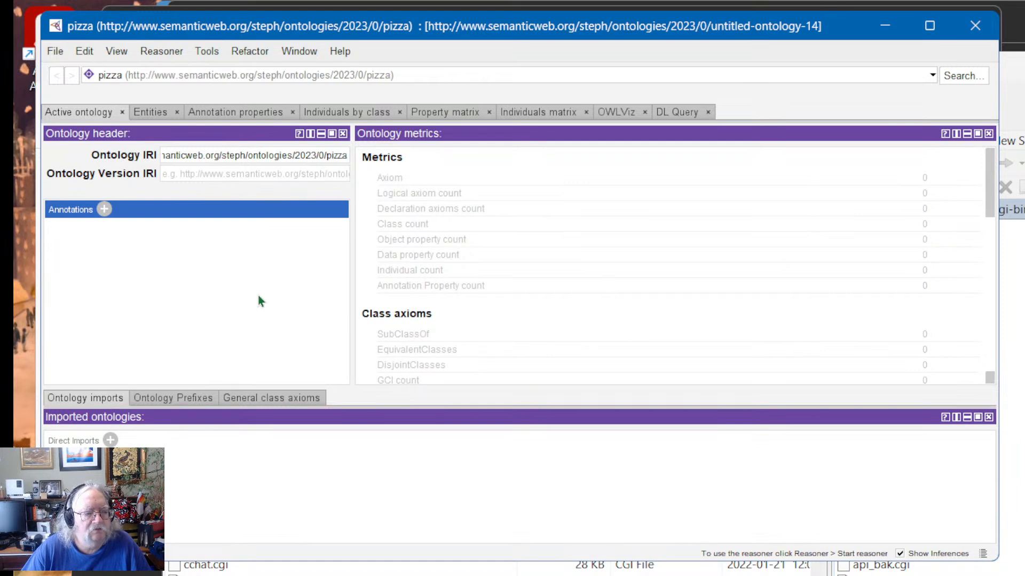
Step: Check the bookmarked URIs offered for opening an ontology from a URL in a new window, and leave without choosing one
{"action": "left_click", "coordinate": [55, 51]}
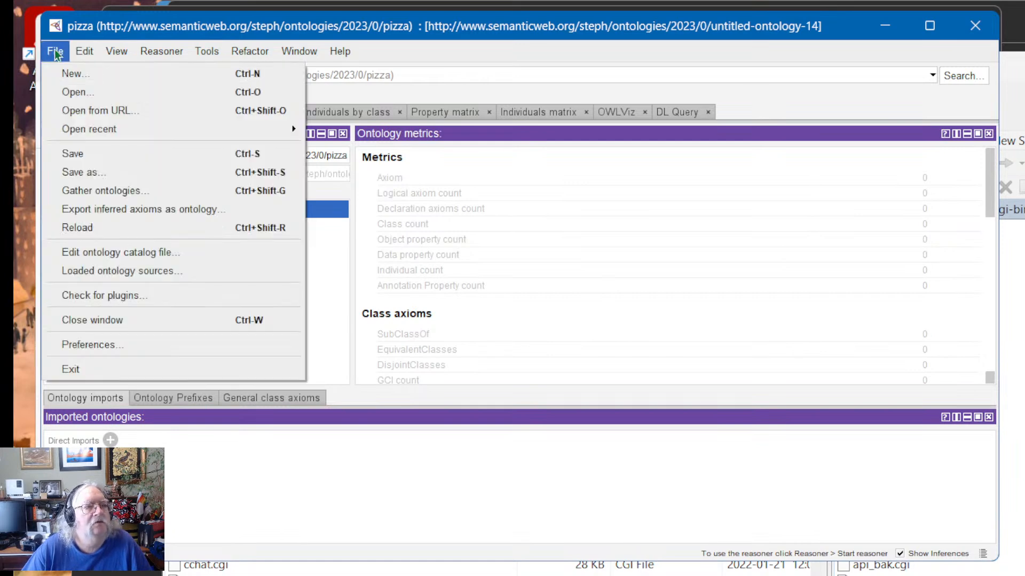
{"action": "left_click", "coordinate": [79, 113]}
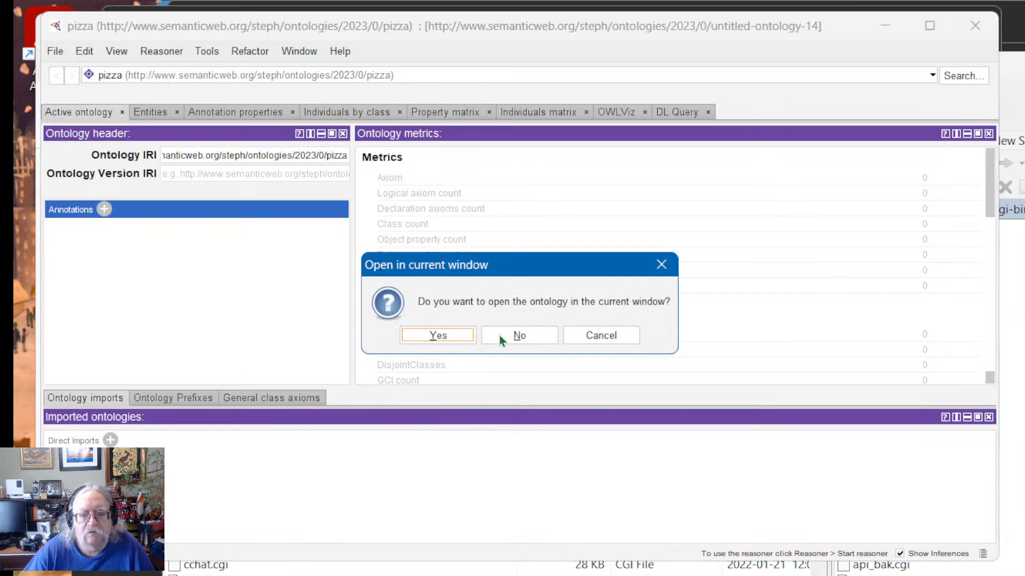
{"action": "left_click", "coordinate": [514, 335]}
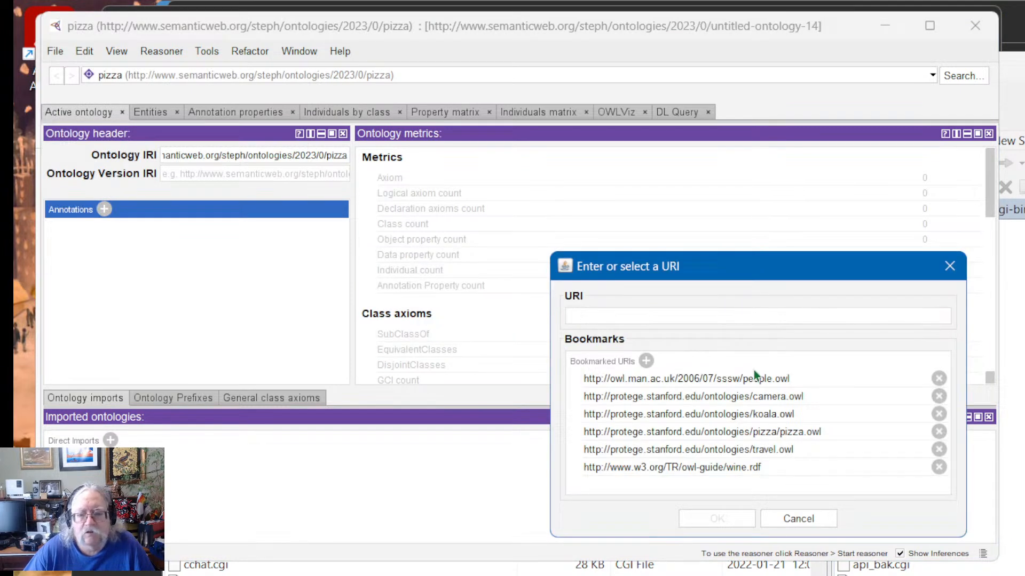
{"action": "left_click", "coordinate": [799, 520]}
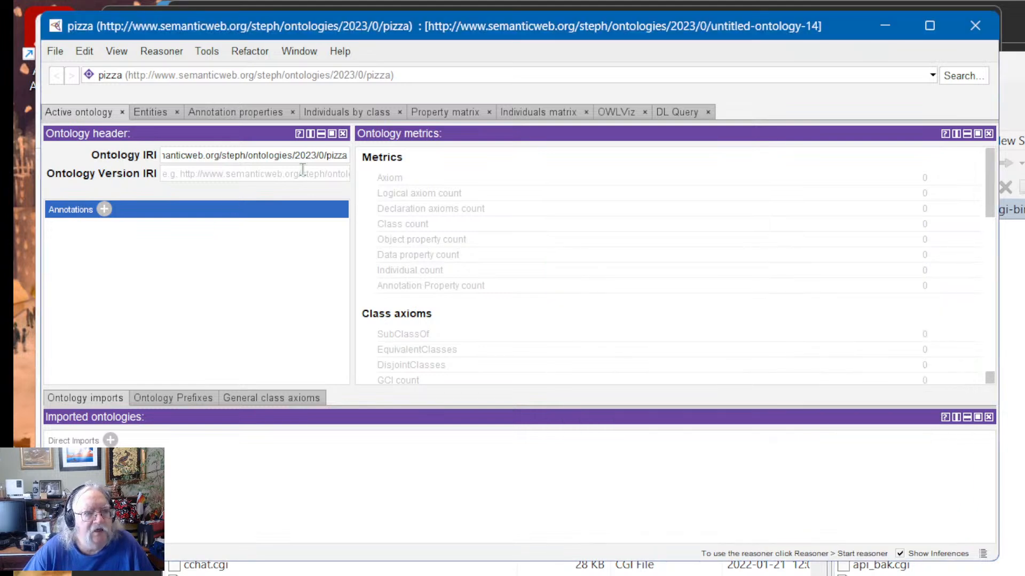
Step: Append the extension .owl to the ontology IRI so that it ends in pizza.owl
{"action": "left_click", "coordinate": [326, 155]}
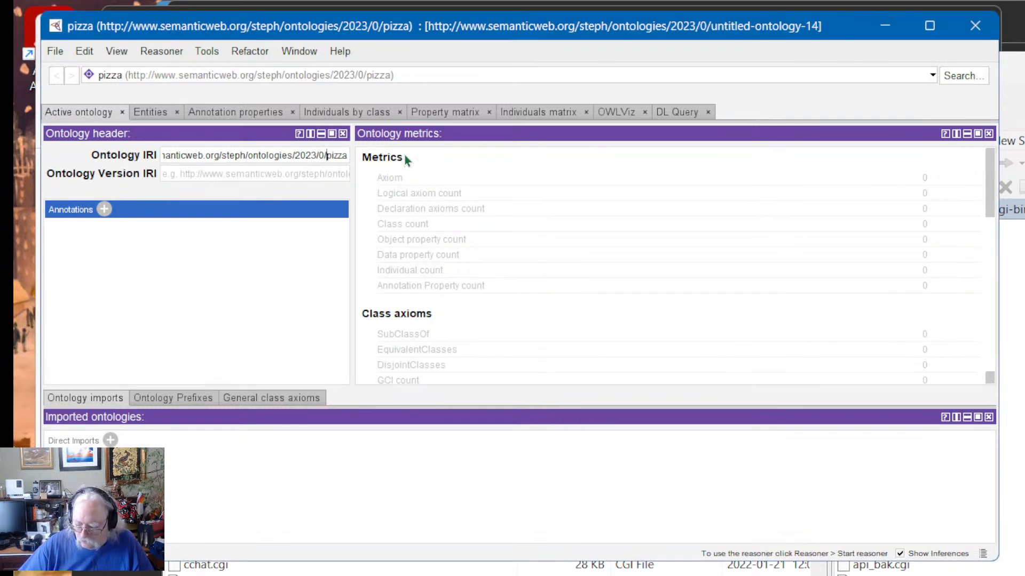
{"action": "key", "text": "Right"}
{"action": "key", "text": "Right"}
{"action": "key", "text": "Right"}
{"action": "key", "text": "Right"}
{"action": "key", "text": "Right"}
{"action": "type", "text": ".o"}
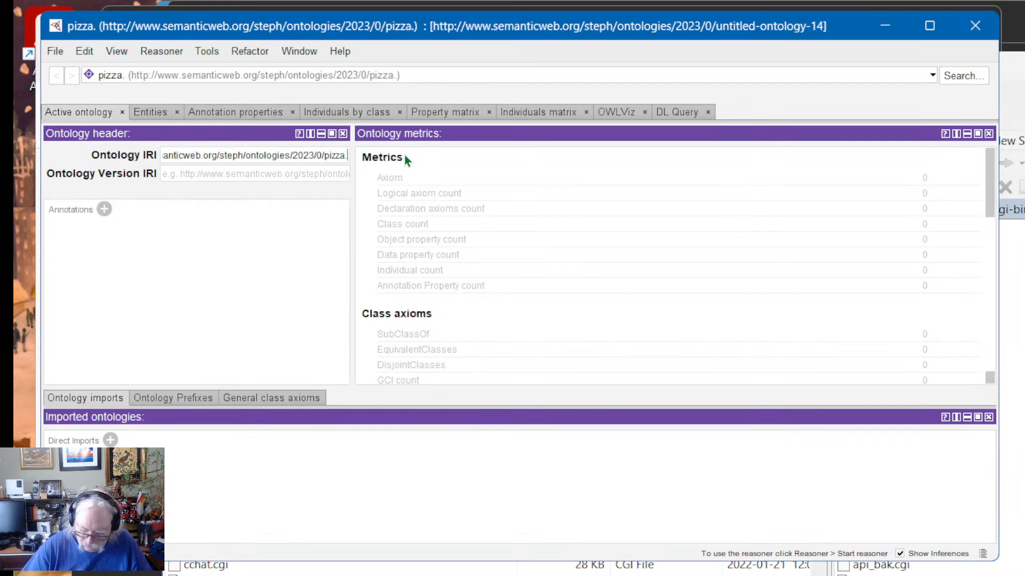
{"action": "type", "text": "wl"}
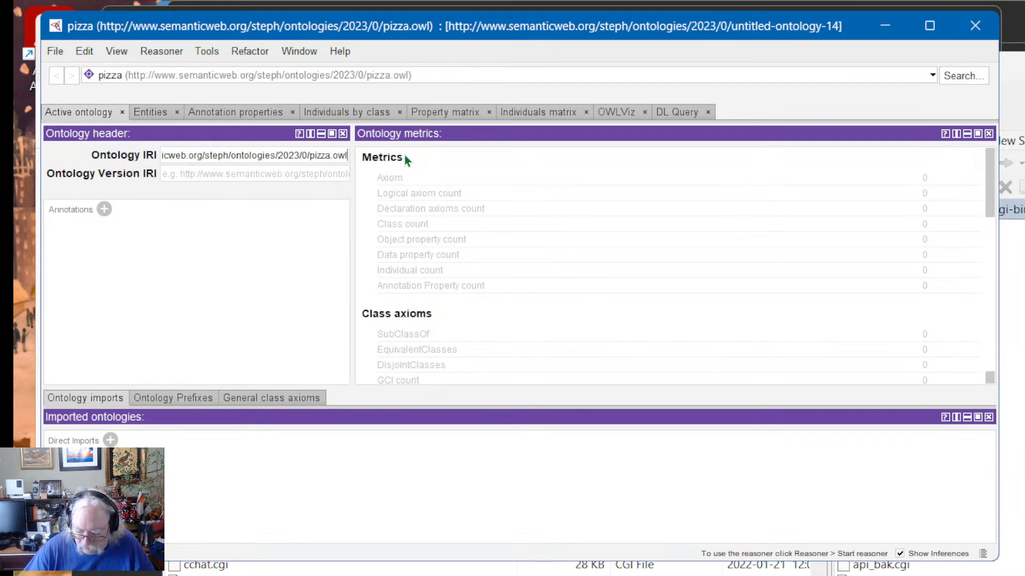
{"action": "left_click", "coordinate": [164, 297]}
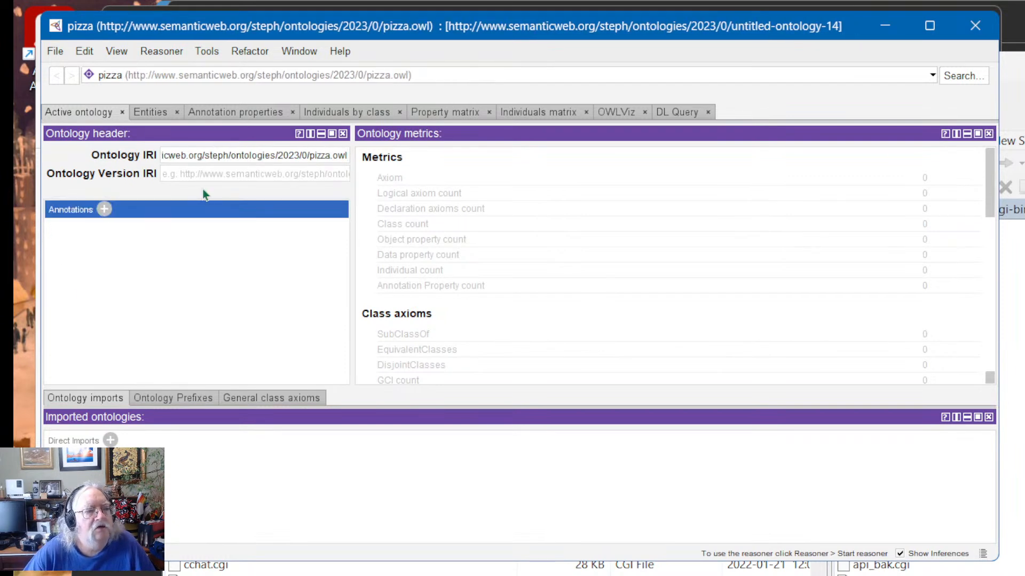
{"action": "left_click", "coordinate": [212, 176]}
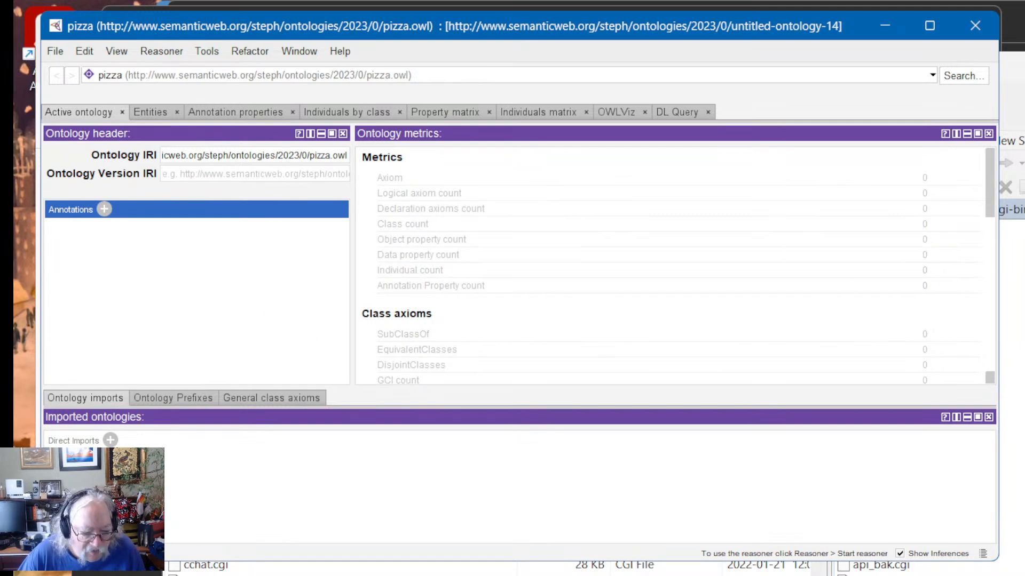
Step: Switch to Firefox and search Google for "iri" in a new tab
{"action": "key", "text": "alt+Tab"}
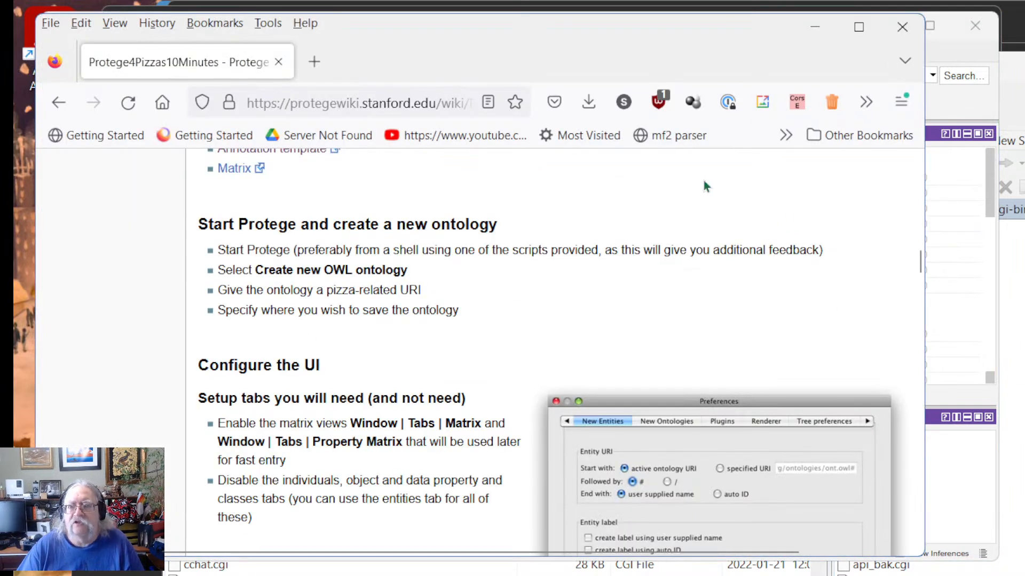
{"action": "left_click", "coordinate": [315, 63]}
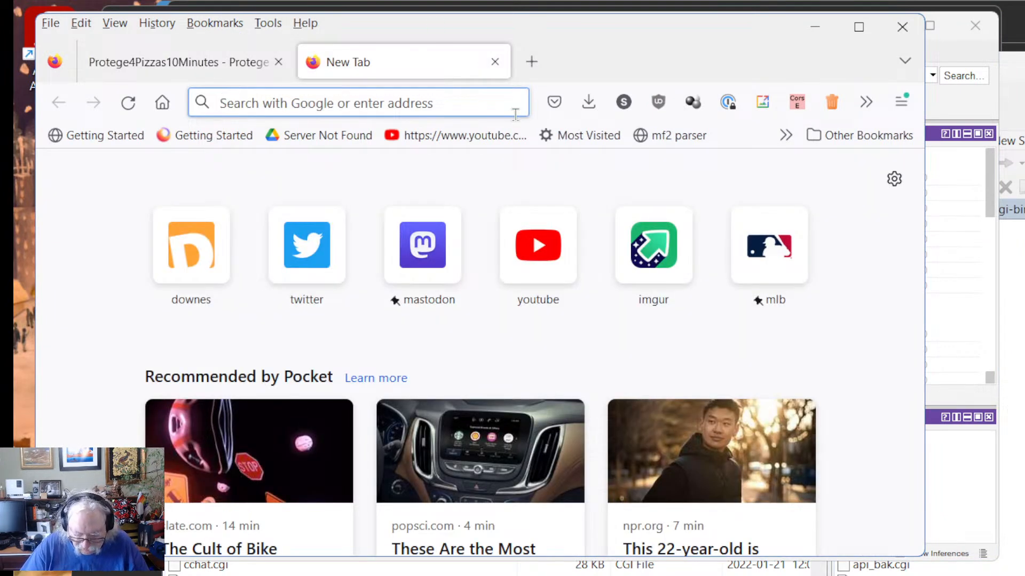
{"action": "type", "text": "iri"}
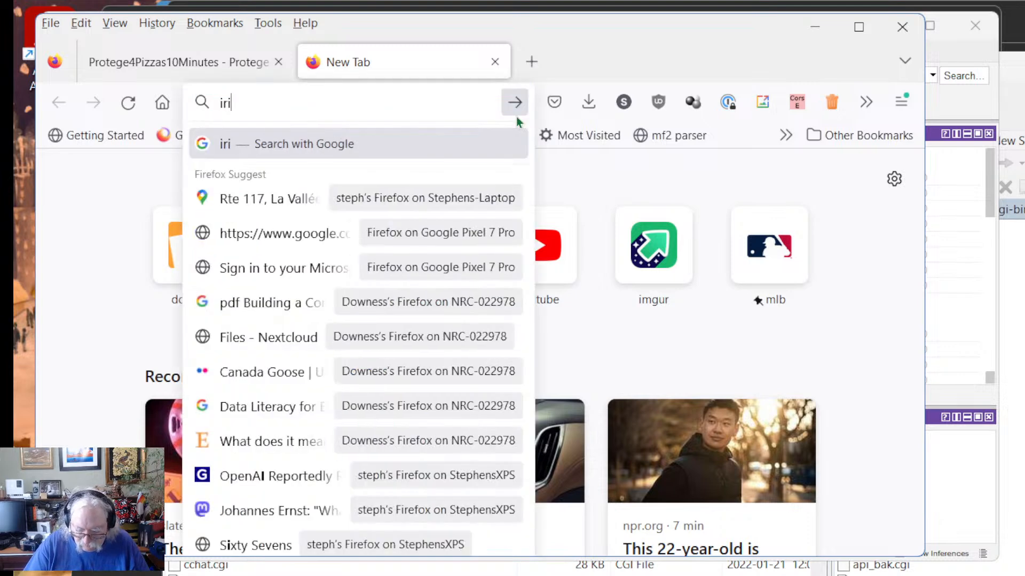
{"action": "key", "text": "Return"}
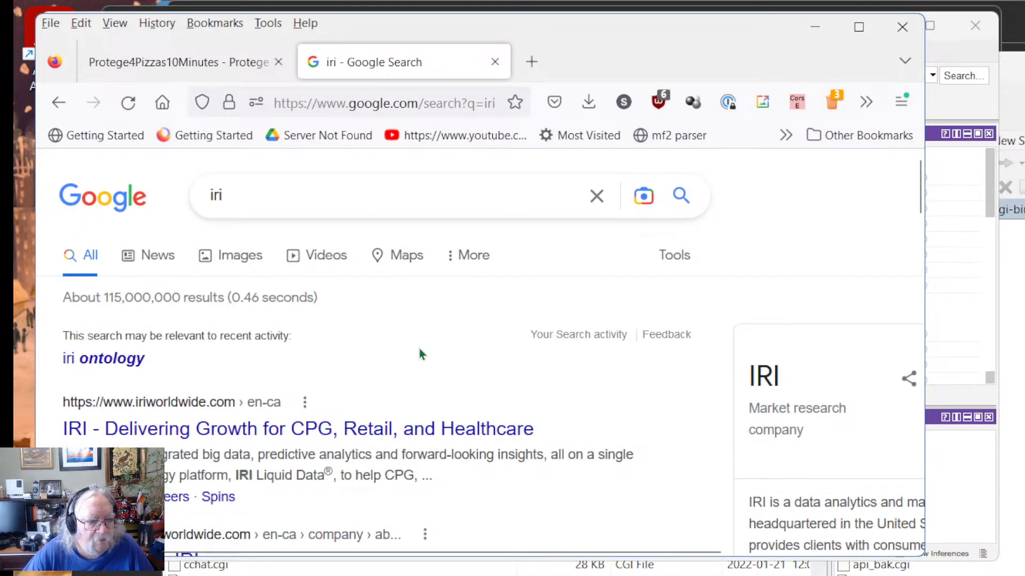
Step: Refine the Google search to "iri ontology", look through the results for an explanation of IRI, and close the search tab
{"action": "scroll", "coordinate": [419, 354], "scroll_direction": "down", "scroll_amount": 2}
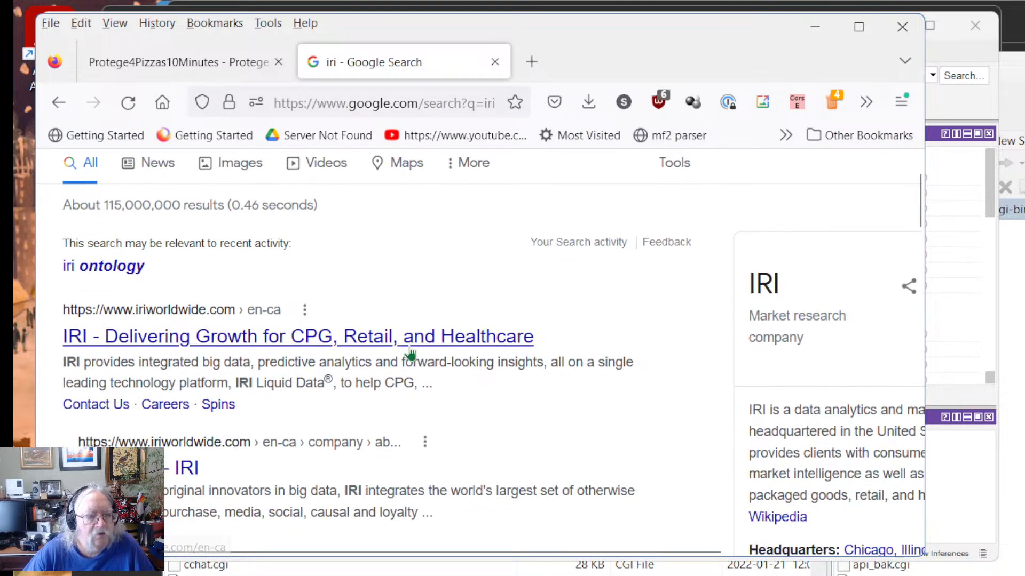
{"action": "left_click", "coordinate": [115, 265]}
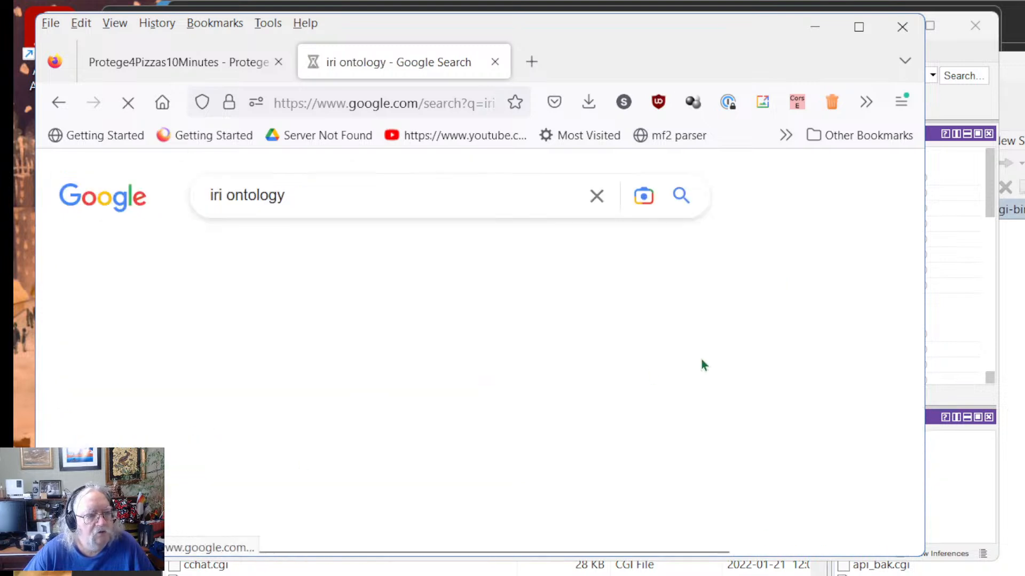
{"action": "scroll", "coordinate": [404, 410], "scroll_direction": "down", "scroll_amount": 2}
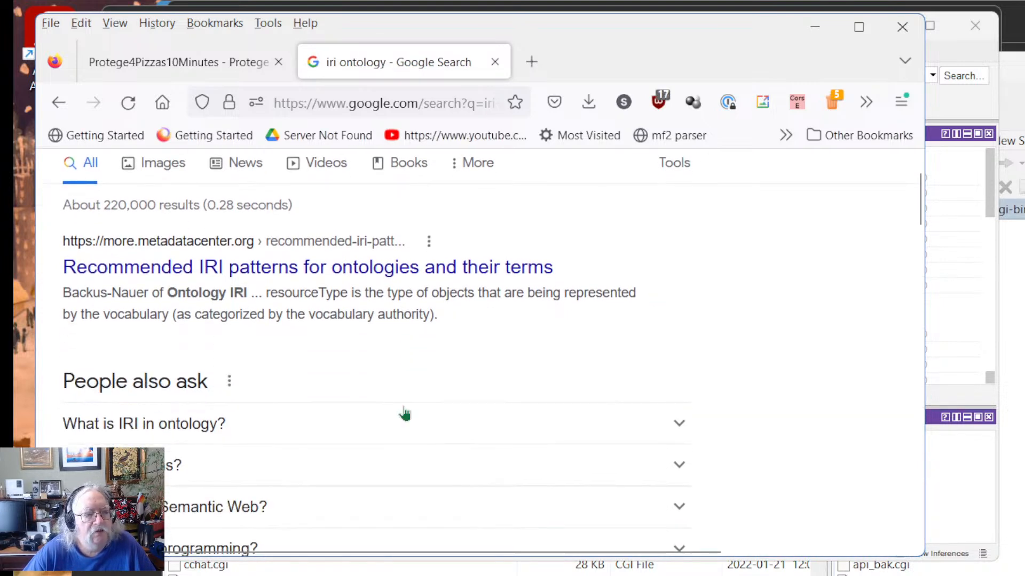
{"action": "scroll", "coordinate": [404, 414], "scroll_direction": "down", "scroll_amount": 8}
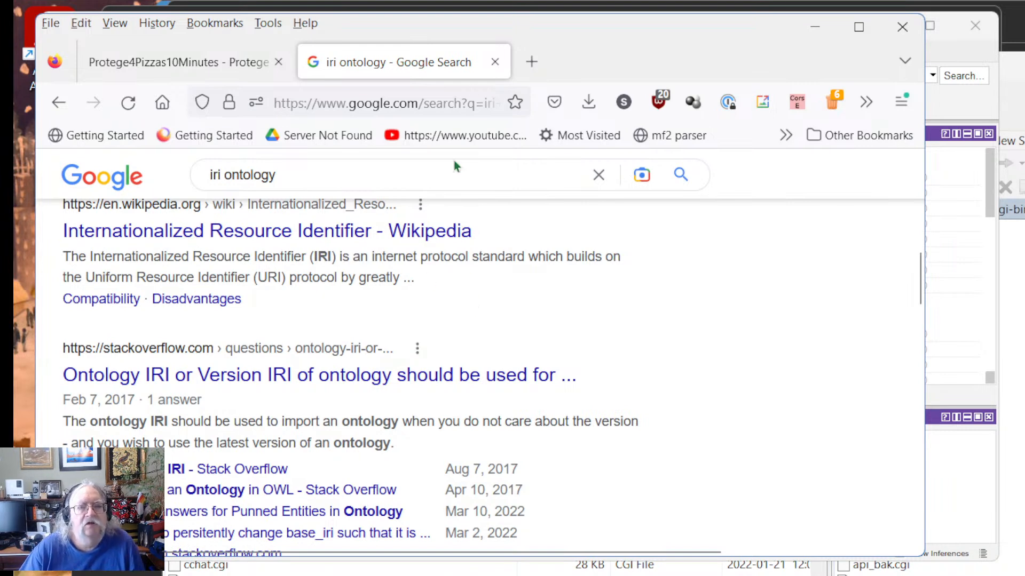
{"action": "left_click", "coordinate": [495, 62]}
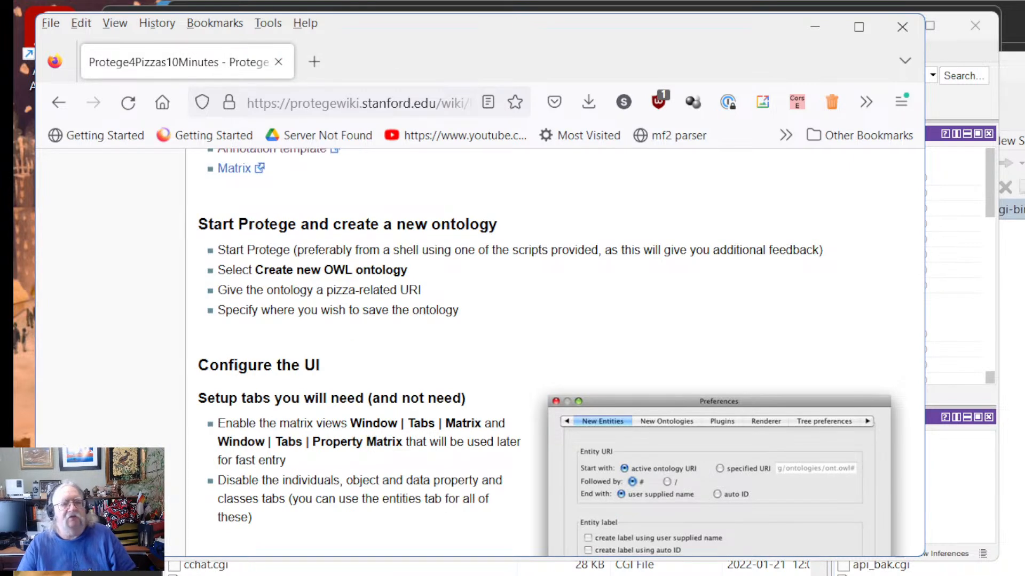
Step: Switch to Protégé and save the pizza ontology in OWL/XML Syntax as pizza.owl in the Documents folder
{"action": "key", "text": "alt+Tab"}
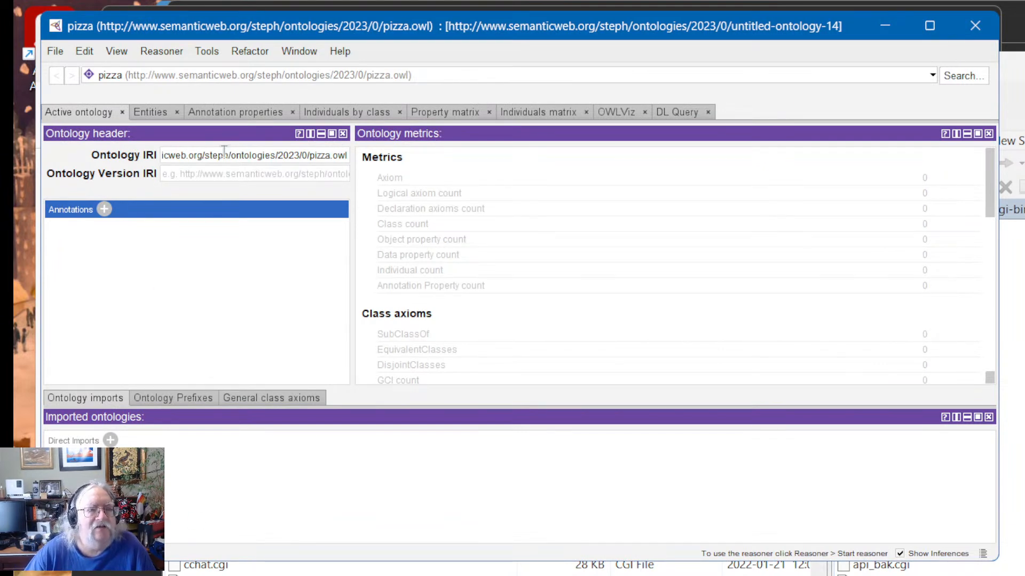
{"action": "left_click", "coordinate": [57, 52]}
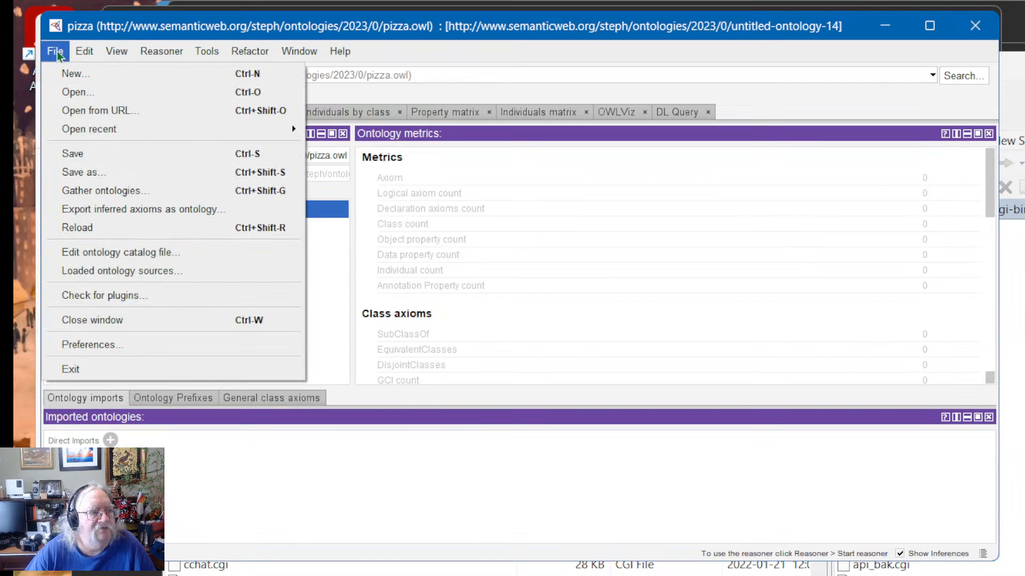
{"action": "left_click", "coordinate": [75, 172]}
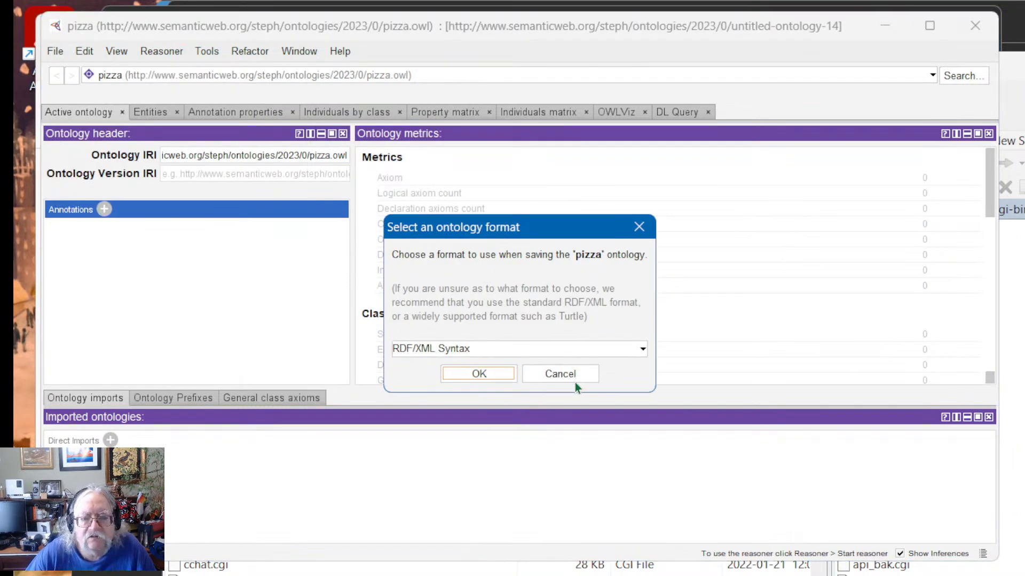
{"action": "left_click", "coordinate": [527, 347]}
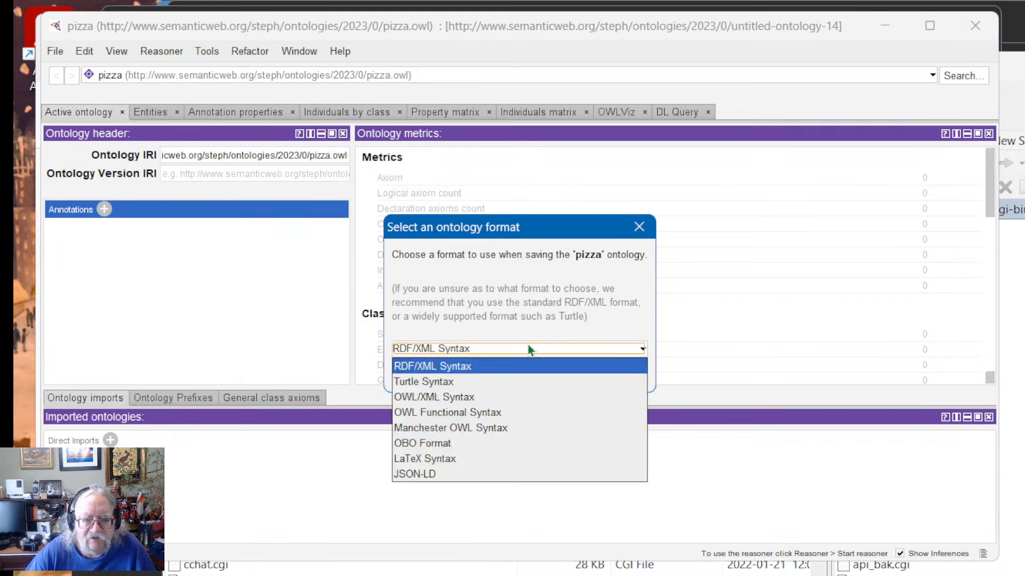
{"action": "left_click", "coordinate": [479, 399]}
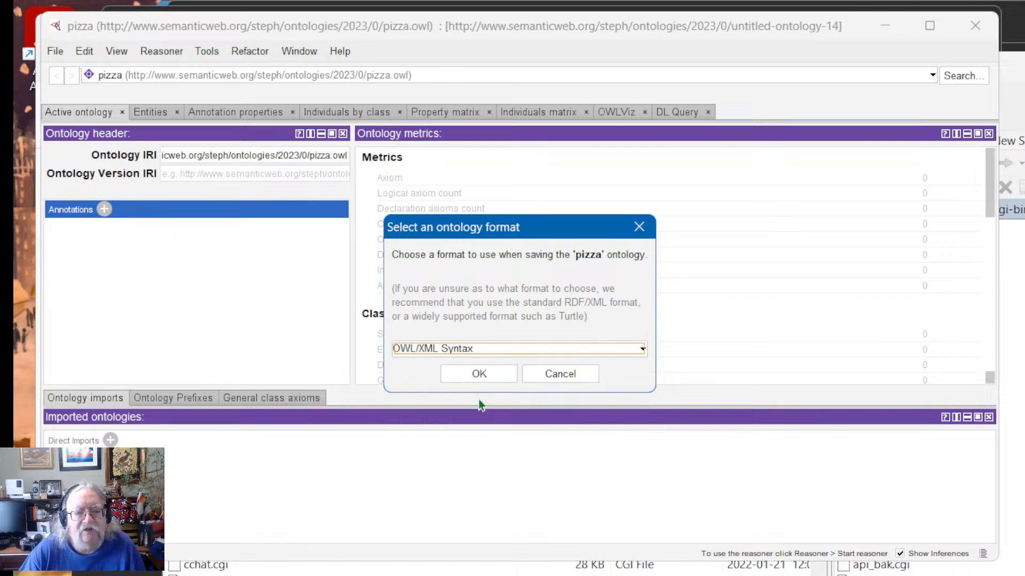
{"action": "left_click", "coordinate": [482, 373]}
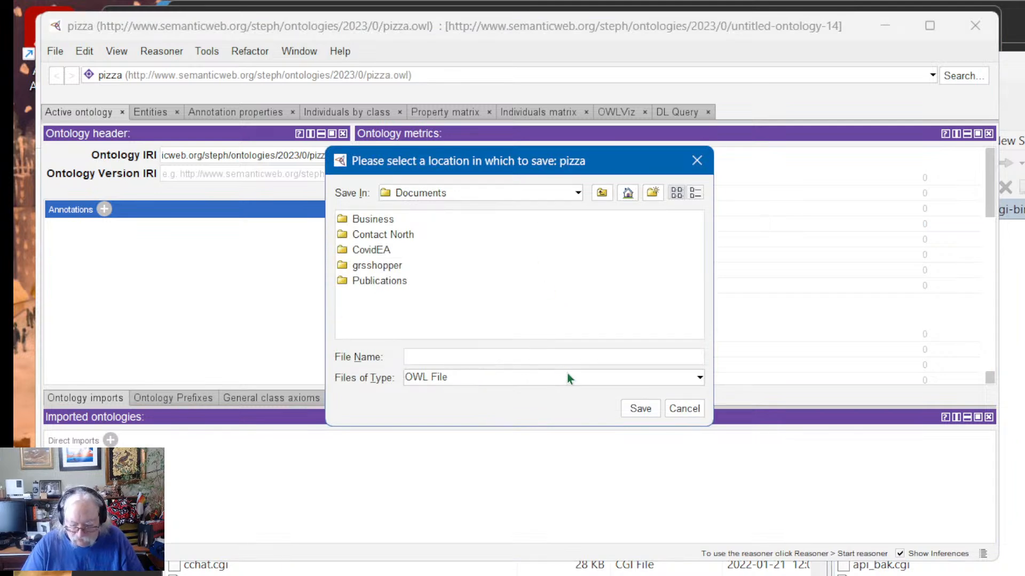
{"action": "type", "text": "pizza.o"}
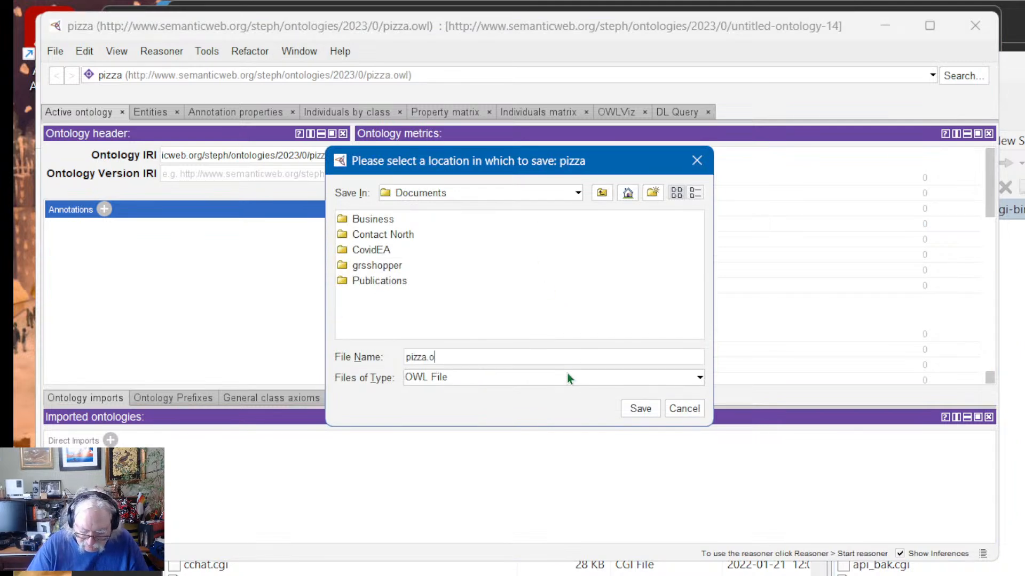
{"action": "type", "text": "wl"}
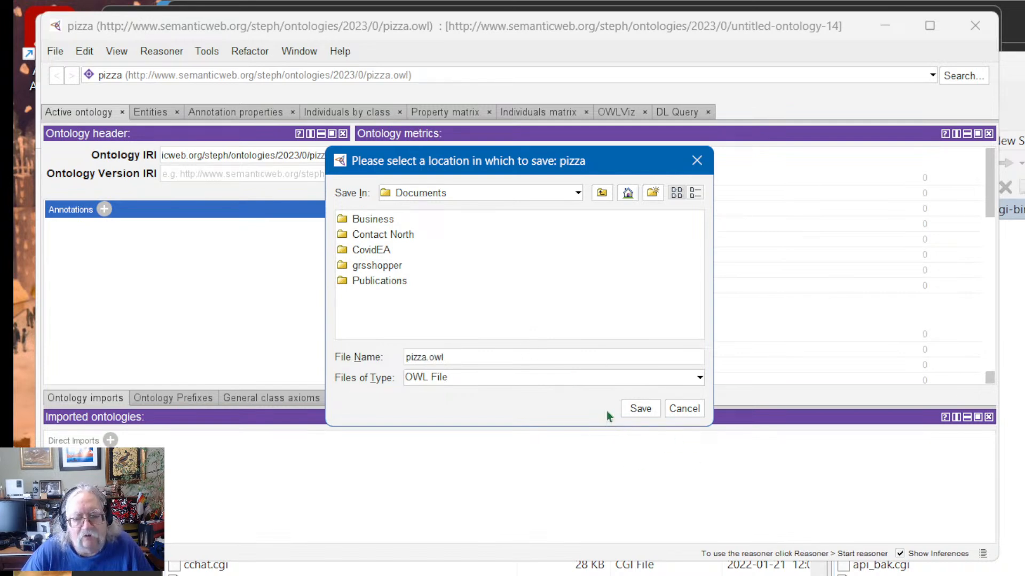
{"action": "left_click", "coordinate": [641, 408]}
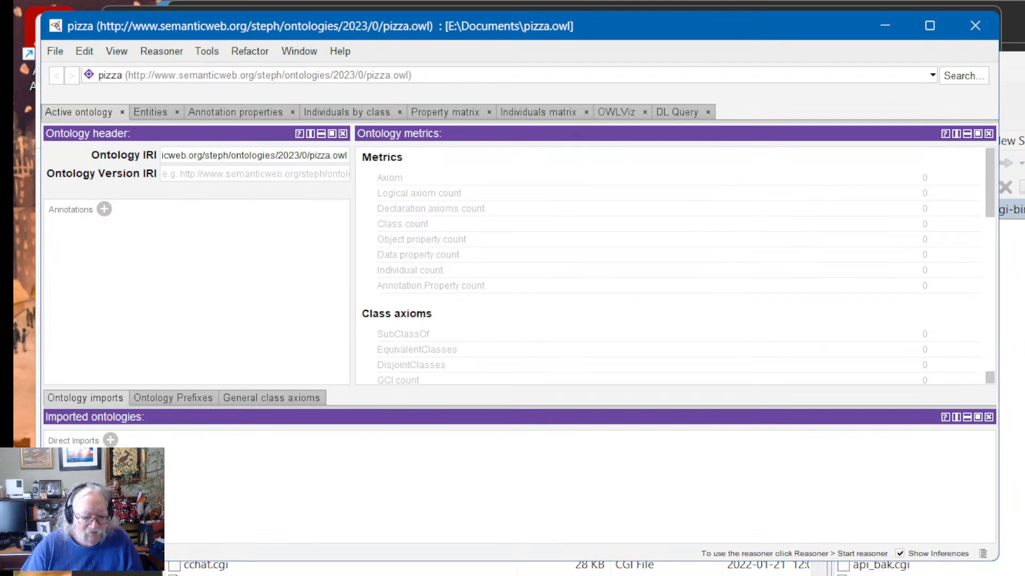
Step: Switch to Firefox and highlight the tutorial's instruction on where to save the ontology
{"action": "key", "text": "alt+Tab"}
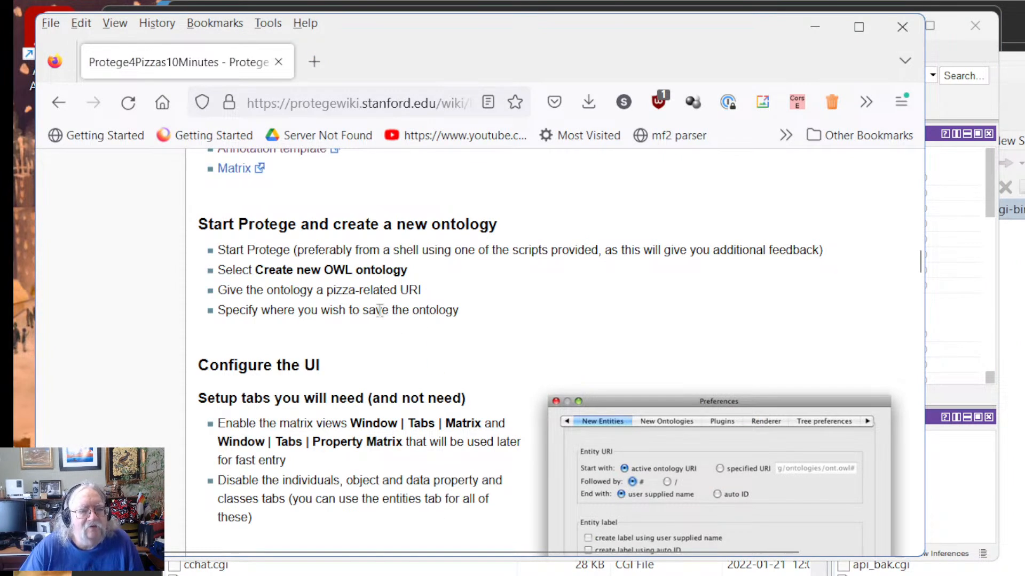
{"action": "left_click_drag", "start_coordinate": [469, 317], "coordinate": [259, 314]}
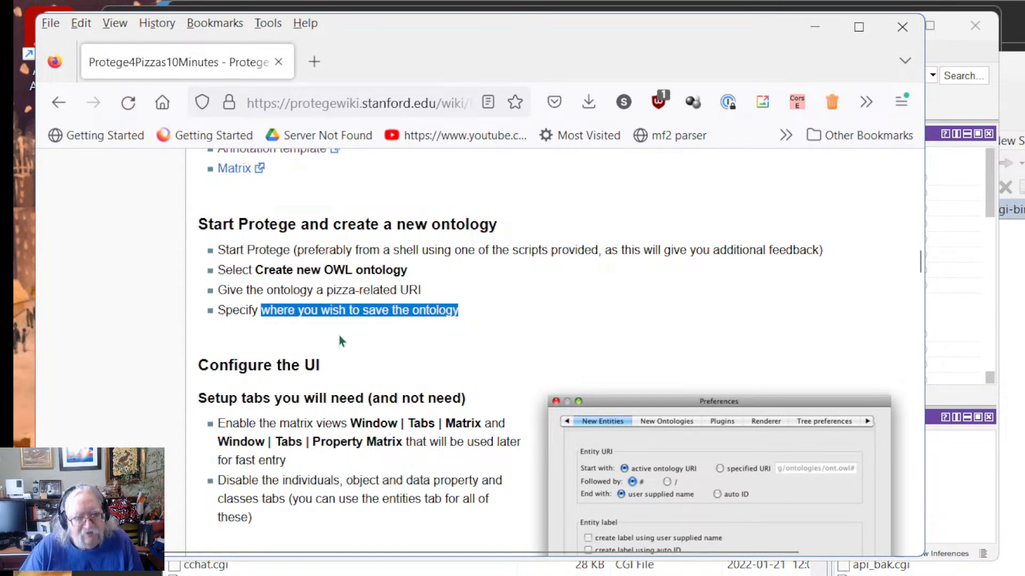
Step: Read the pizza tutorial's Configure the UI section on which tabs to enable and disable, and compare it with the Protégé window
{"action": "left_click", "coordinate": [344, 334]}
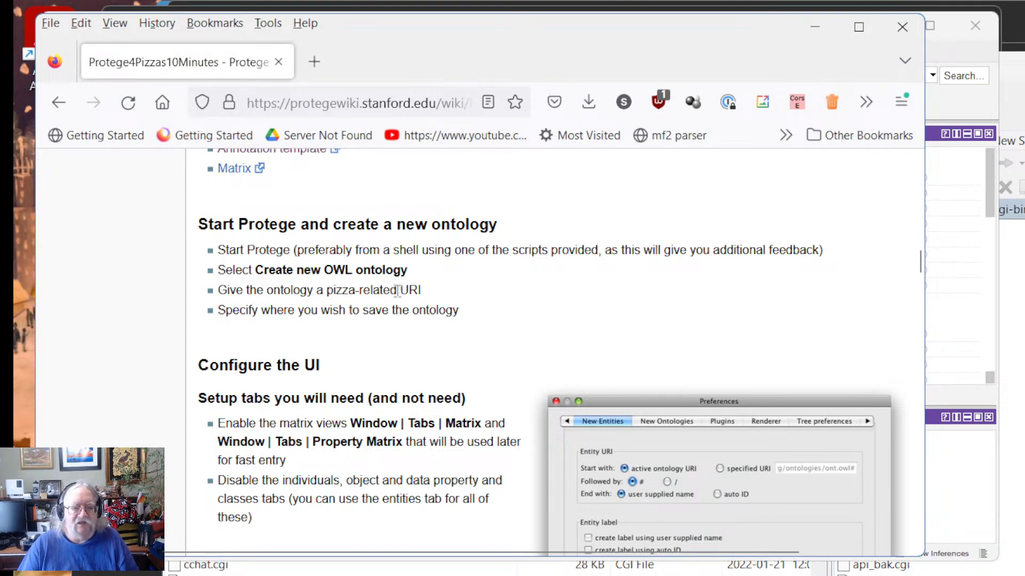
{"action": "scroll", "coordinate": [388, 391], "scroll_direction": "down", "scroll_amount": 4}
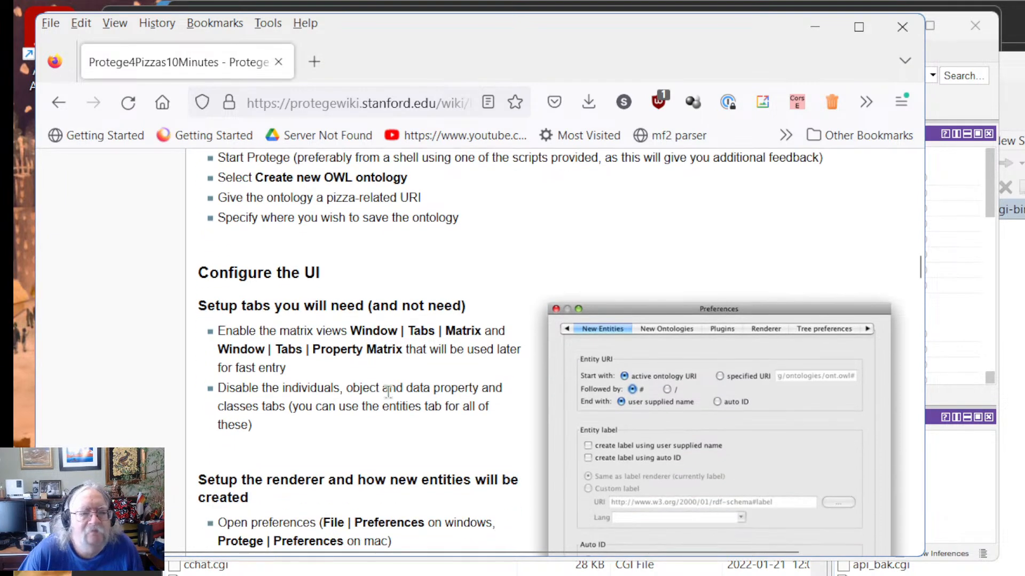
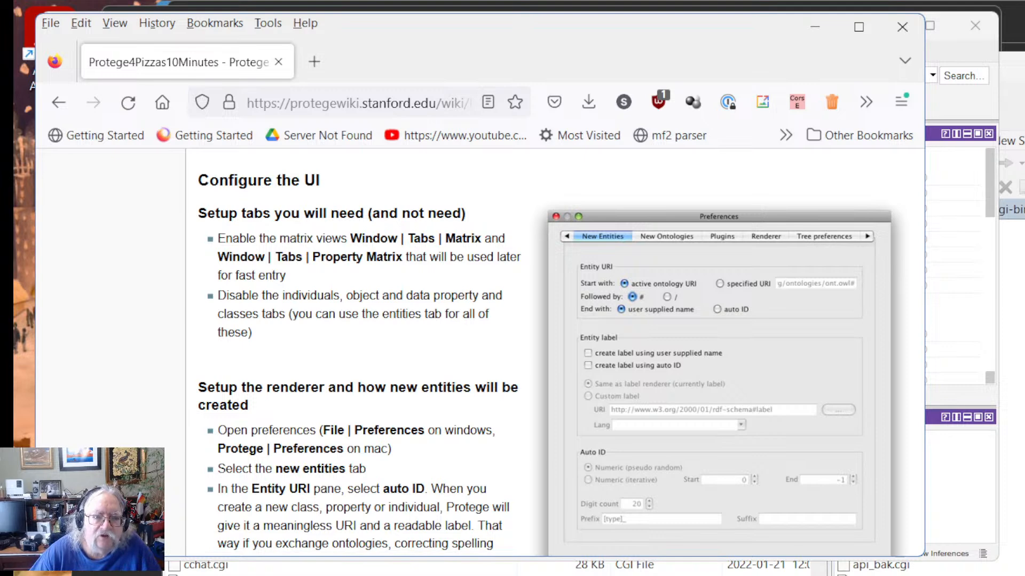
{"action": "key", "text": "alt+Tab"}
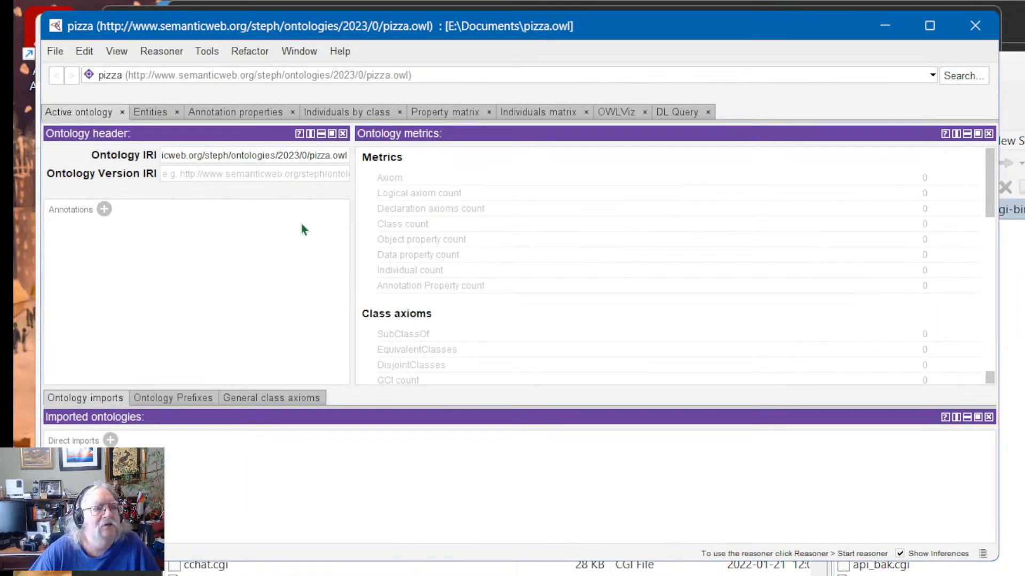
{"action": "left_click", "coordinate": [437, 113]}
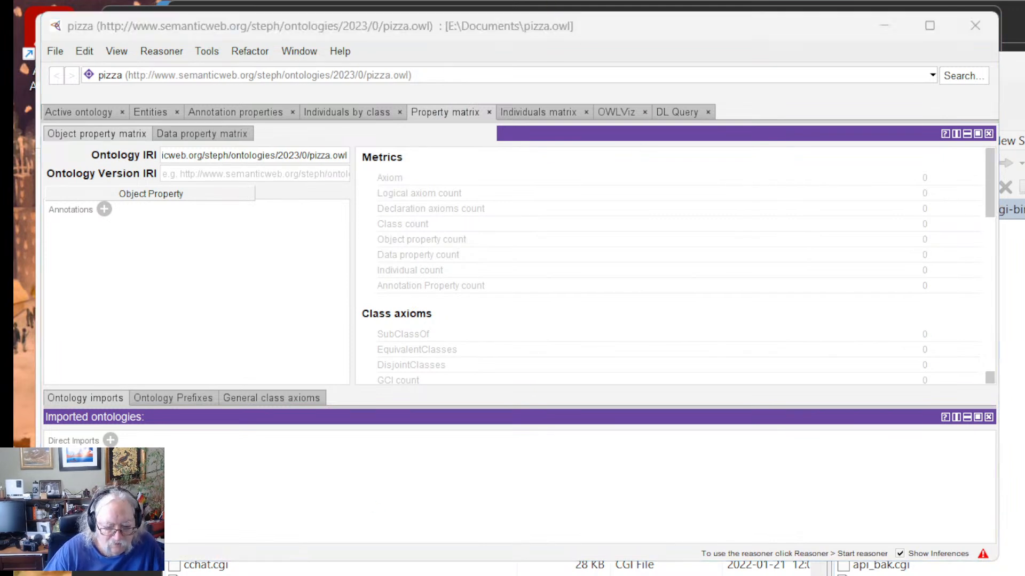
{"action": "left_click", "coordinate": [459, 575]}
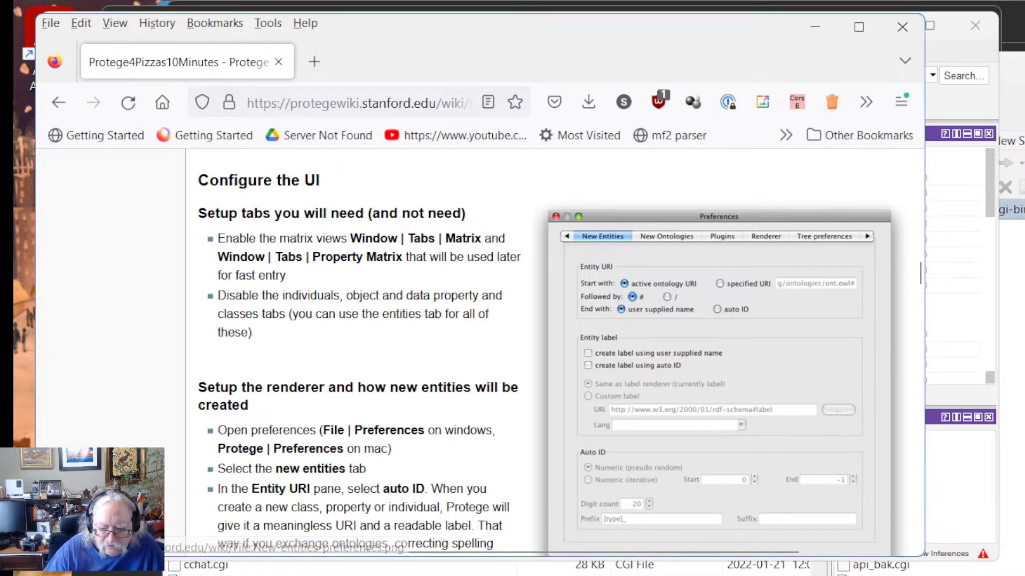
{"action": "key", "text": "alt+Tab"}
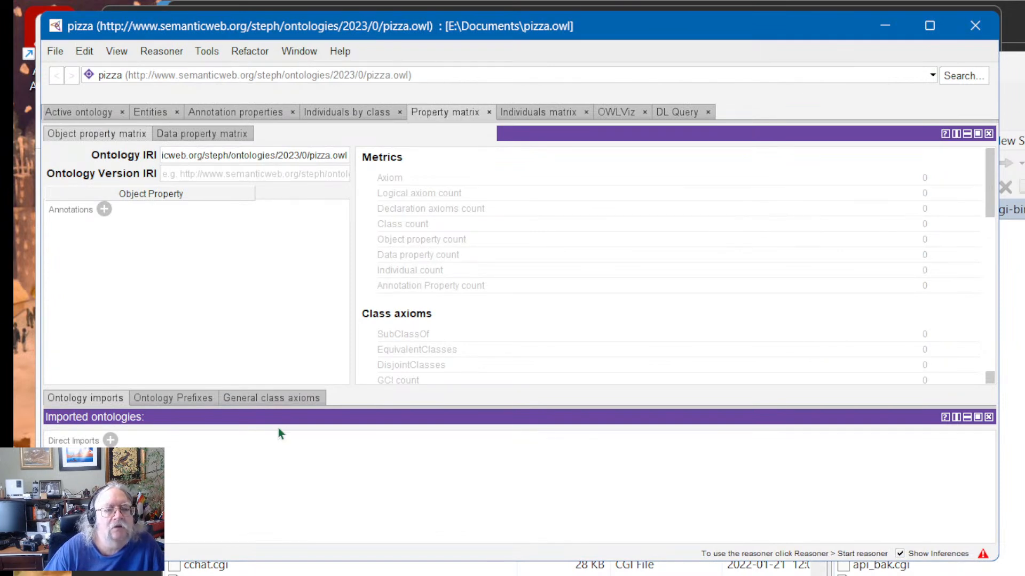
Step: Examine the available tab types and the Individuals matrix, Individuals by class and Annotation properties views of the pizza ontology
{"action": "left_click", "coordinate": [554, 112]}
{"action": "left_click", "coordinate": [287, 52]}
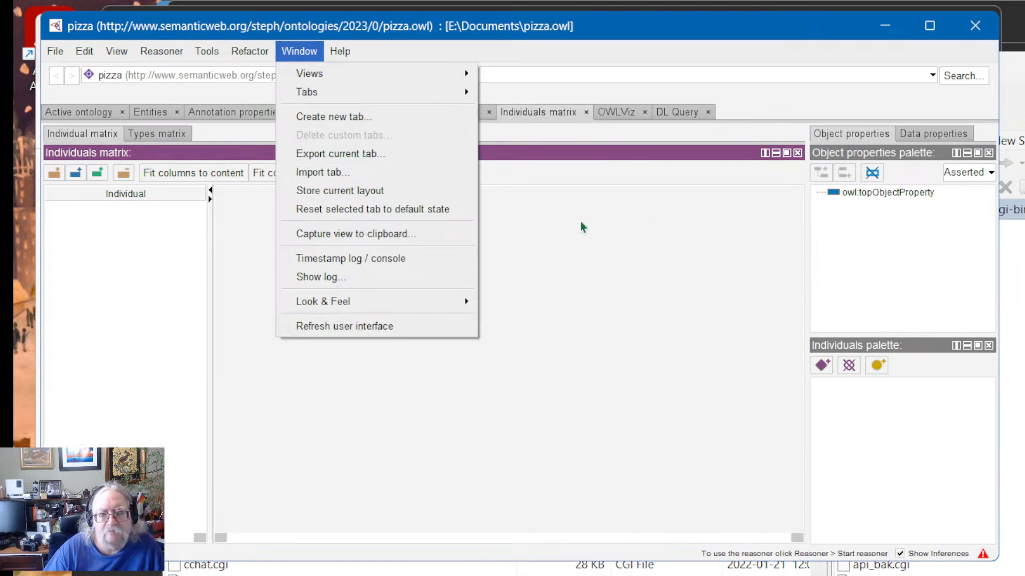
{"action": "mouse_move", "coordinate": [378, 96]}
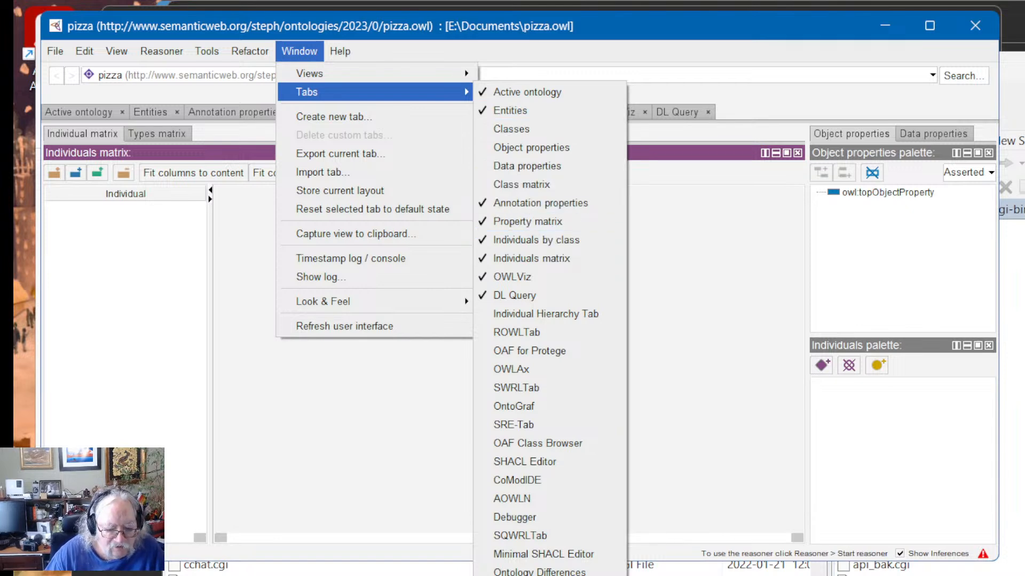
{"action": "key", "text": "alt+Tab"}
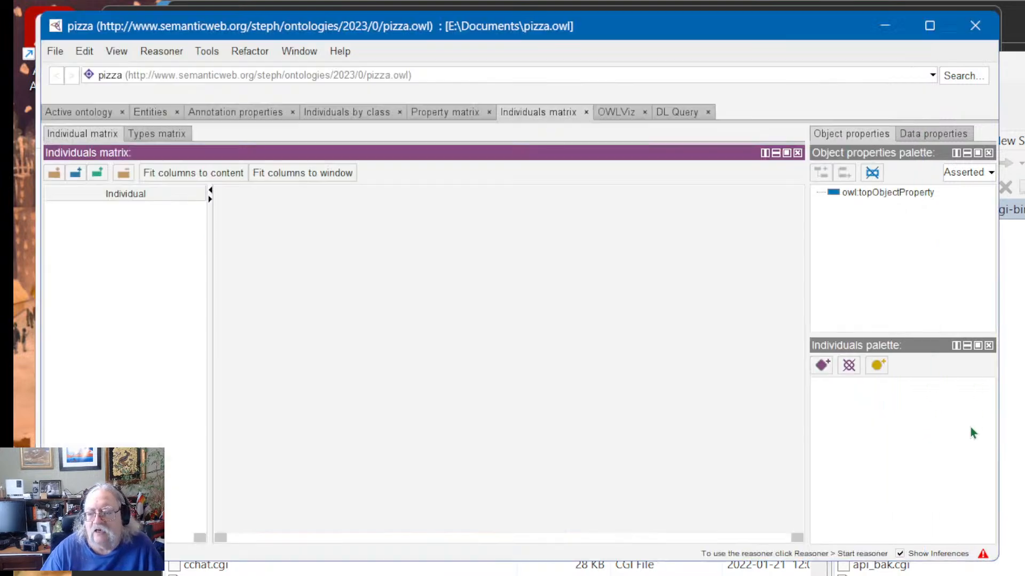
{"action": "left_click", "coordinate": [969, 351]}
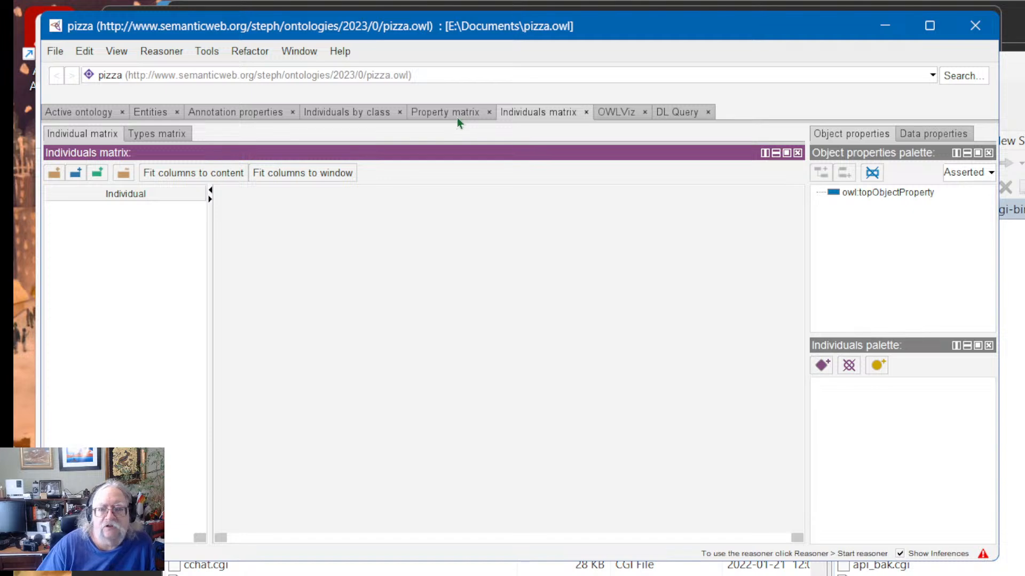
{"action": "left_click", "coordinate": [320, 110]}
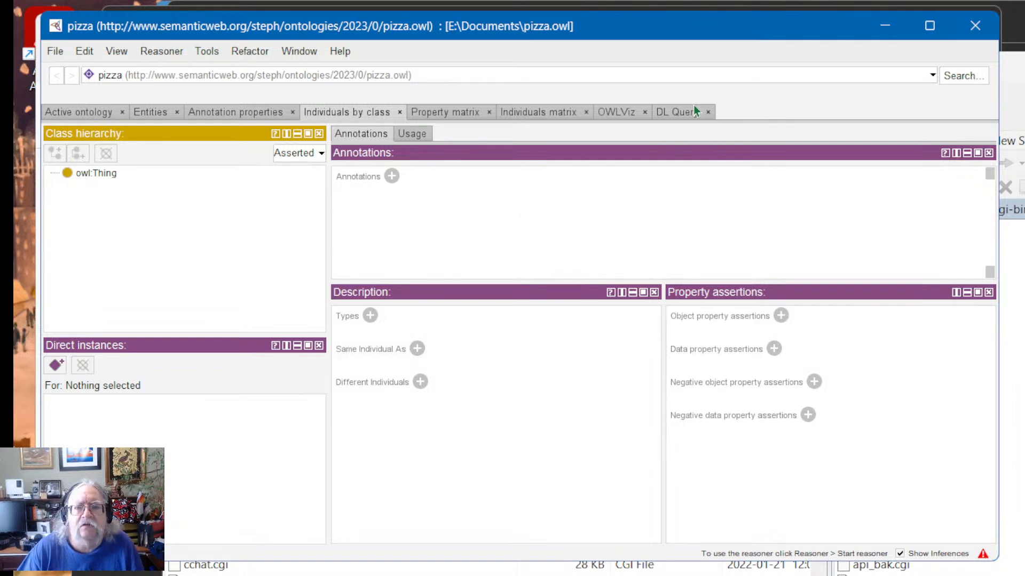
{"action": "left_click", "coordinate": [269, 113]}
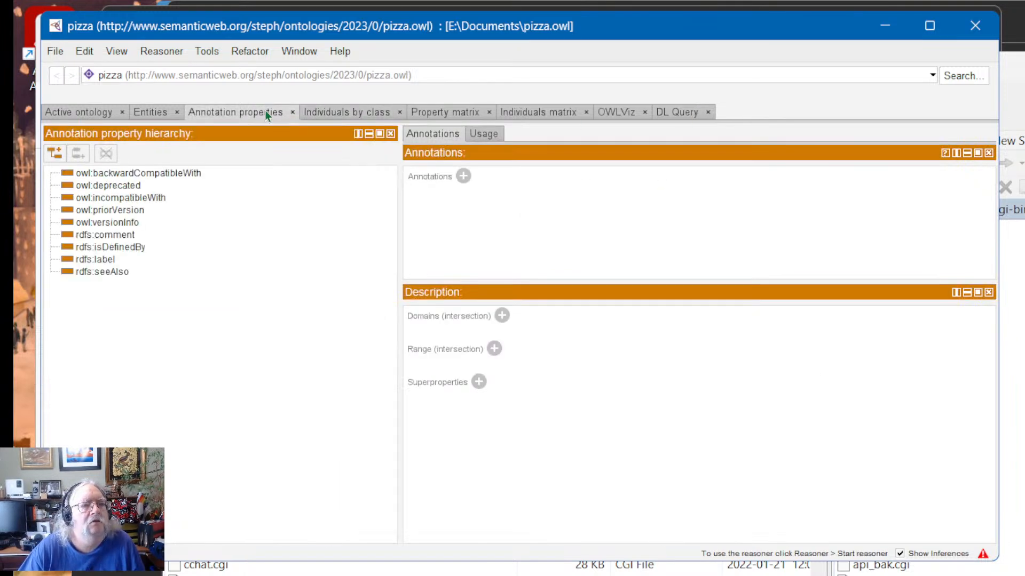
{"action": "left_click", "coordinate": [359, 118]}
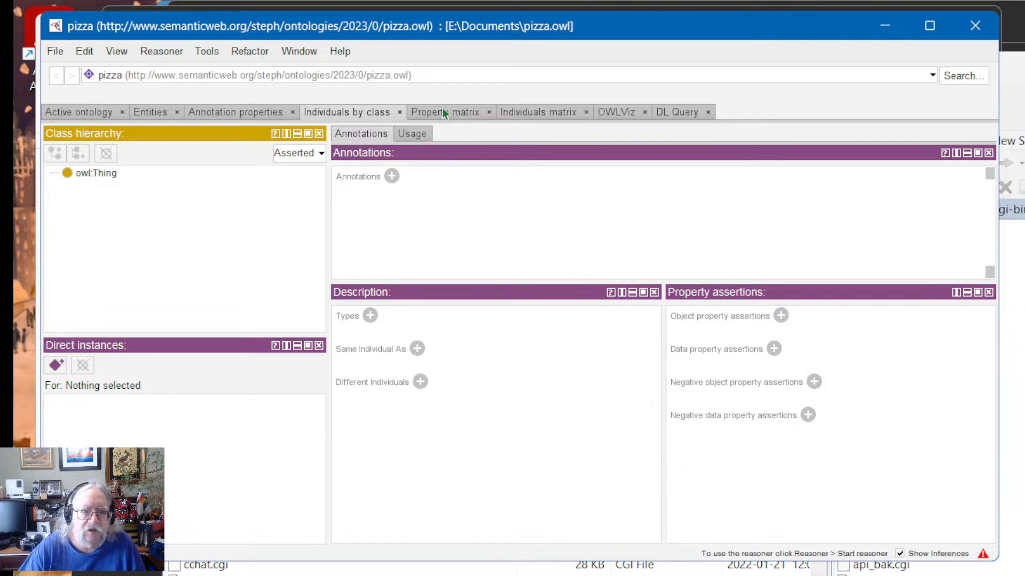
{"action": "left_click", "coordinate": [548, 114]}
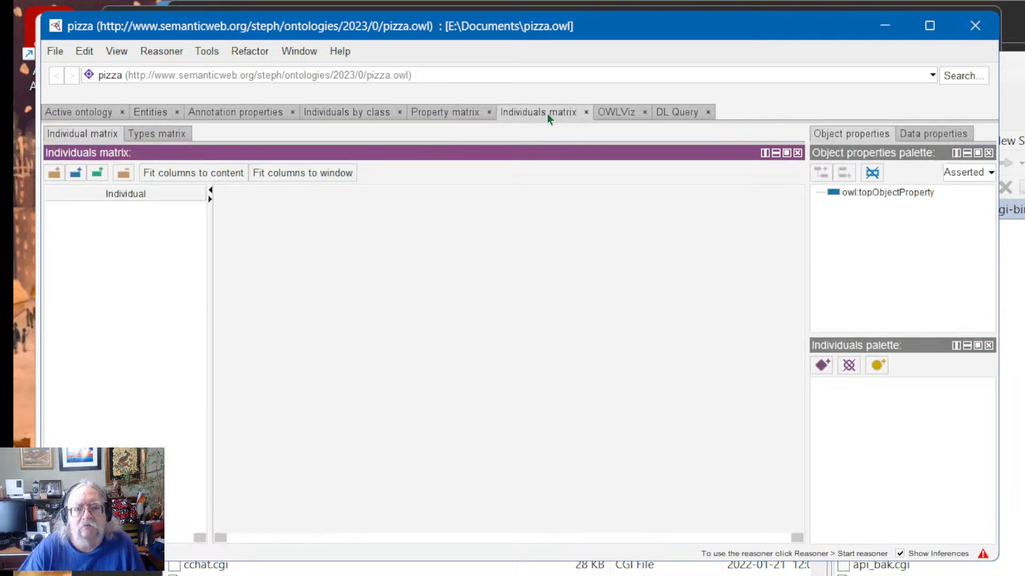
Step: Close the Property matrix, OWLViz and DL Query tabs of the pizza ontology
{"action": "left_click", "coordinate": [488, 113]}
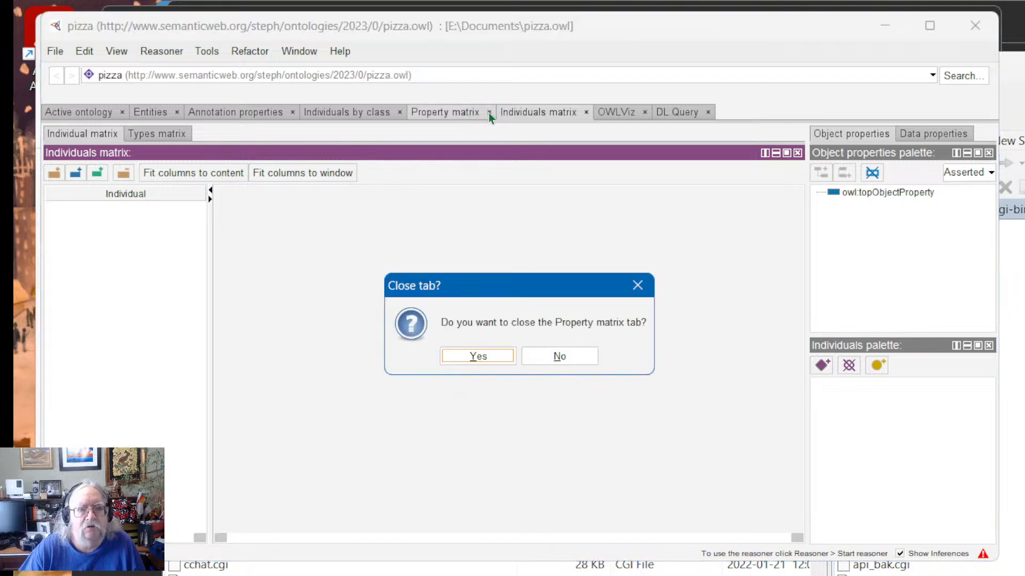
{"action": "left_click", "coordinate": [478, 356]}
{"action": "left_click", "coordinate": [544, 114]}
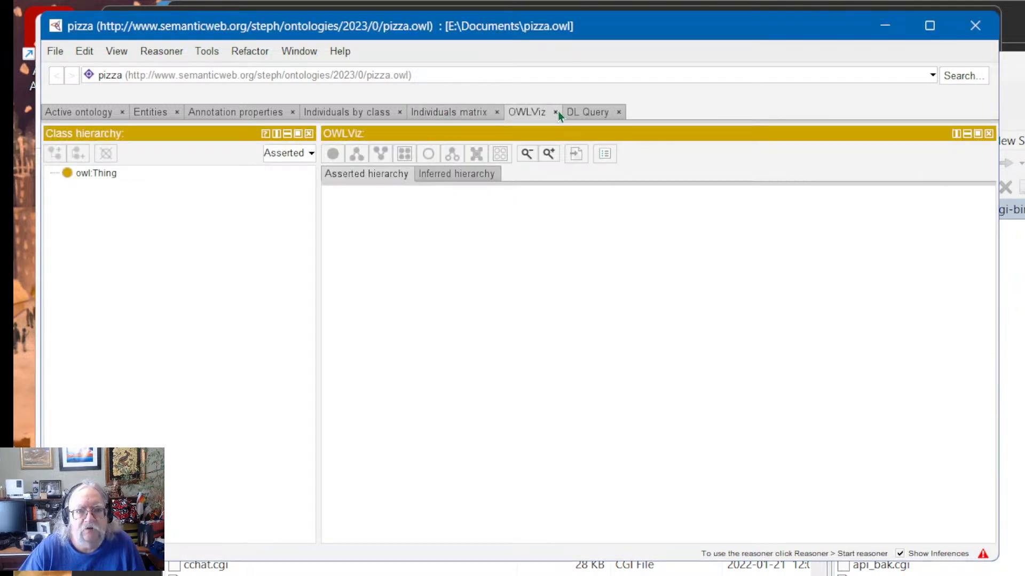
{"action": "left_click", "coordinate": [554, 112]}
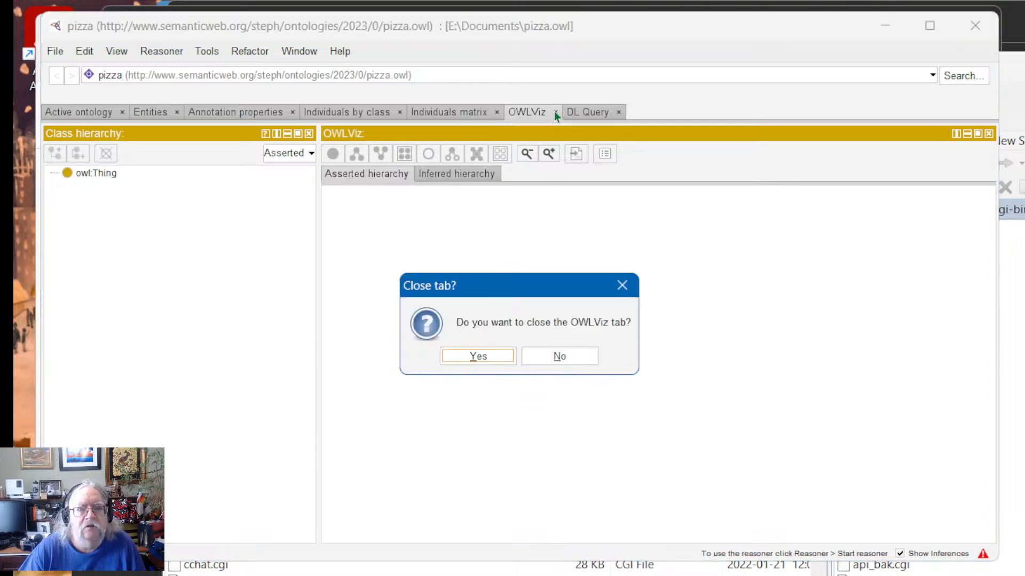
{"action": "left_click", "coordinate": [488, 357]}
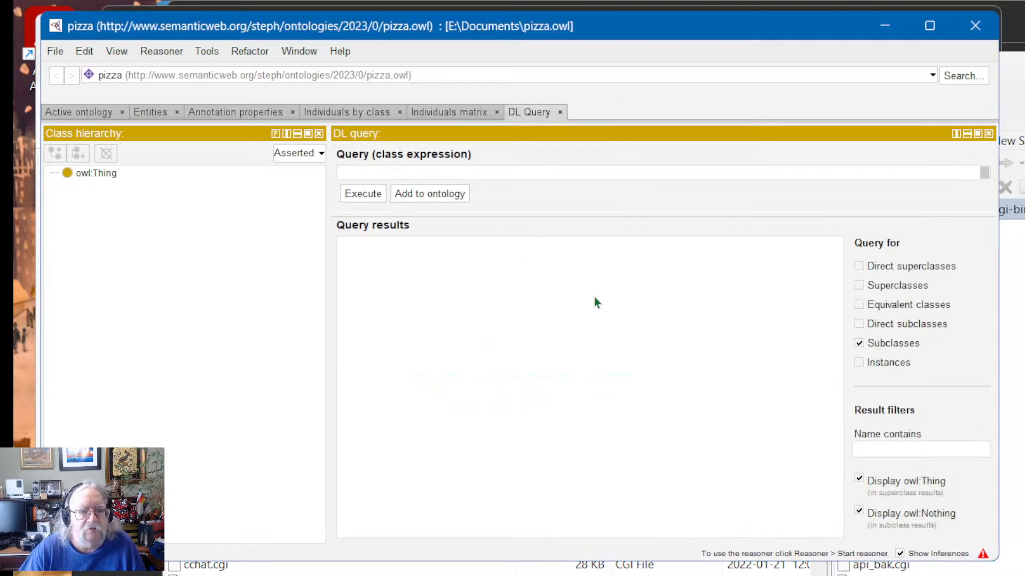
{"action": "left_click", "coordinate": [559, 112]}
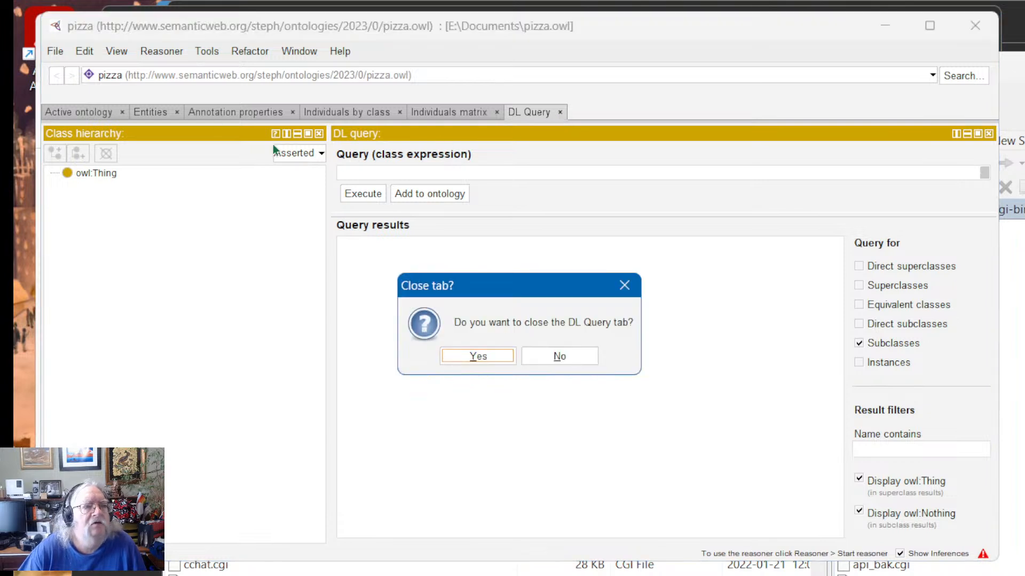
{"action": "left_click", "coordinate": [491, 362]}
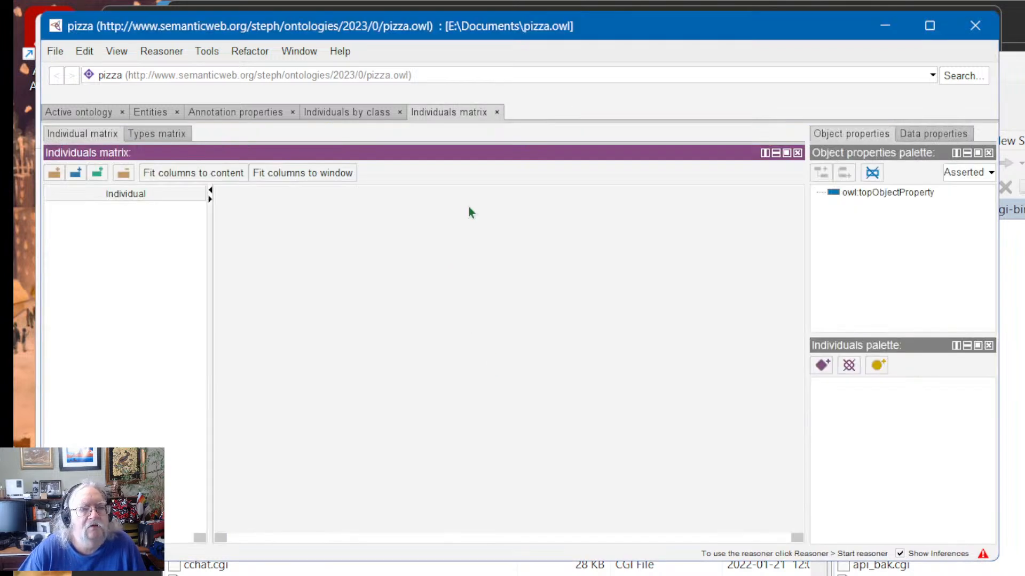
Step: Close the Individuals by class and Individuals matrix tabs
{"action": "left_click", "coordinate": [349, 113]}
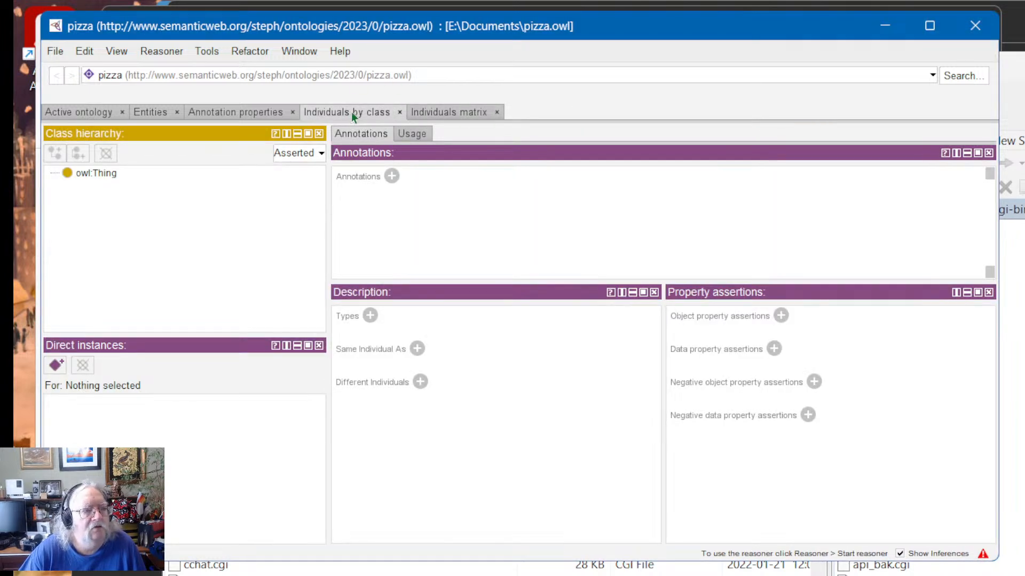
{"action": "left_click", "coordinate": [399, 113]}
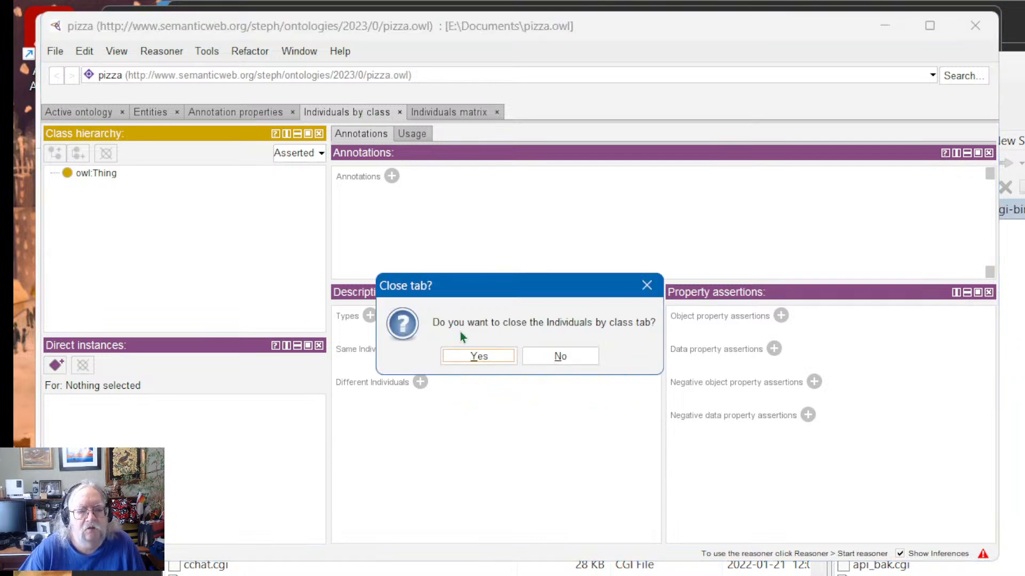
{"action": "left_click", "coordinate": [460, 353]}
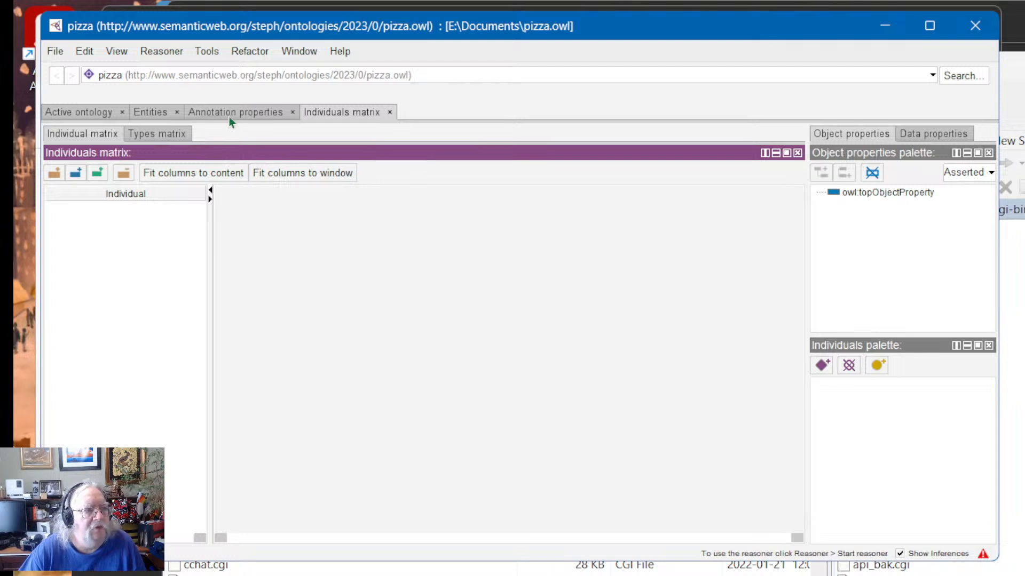
{"action": "left_click", "coordinate": [157, 134]}
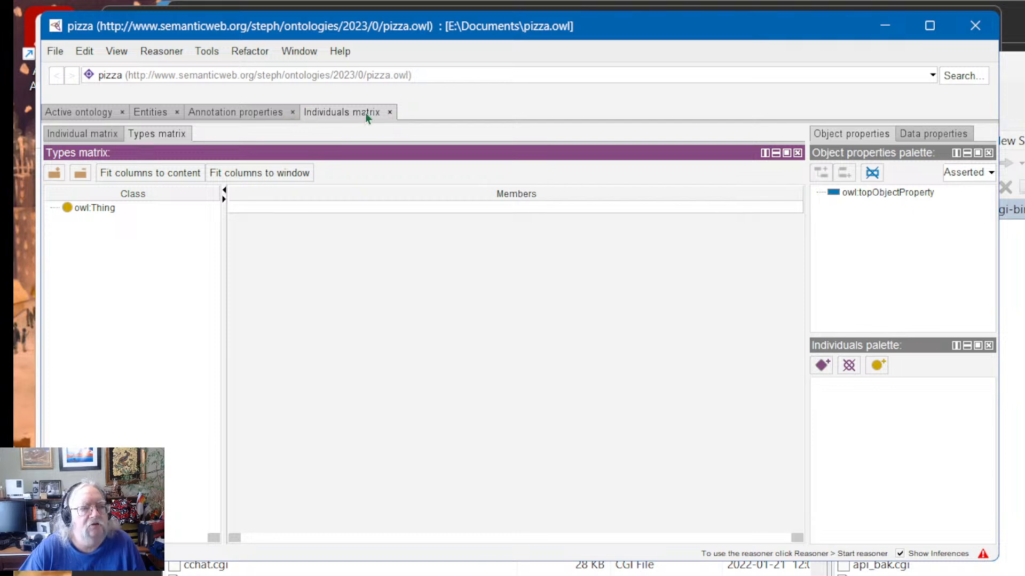
{"action": "left_click", "coordinate": [390, 111]}
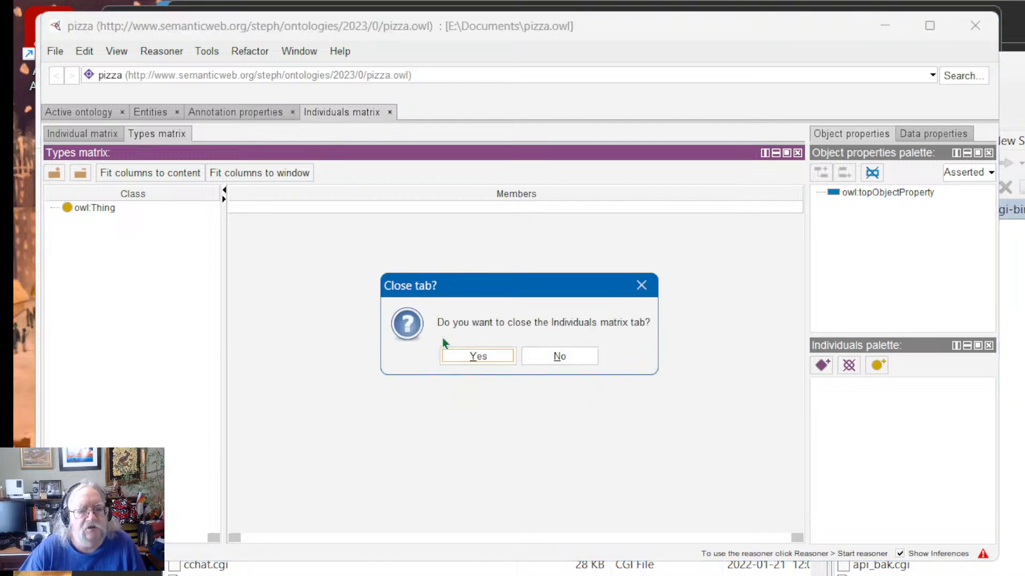
{"action": "left_click", "coordinate": [485, 359]}
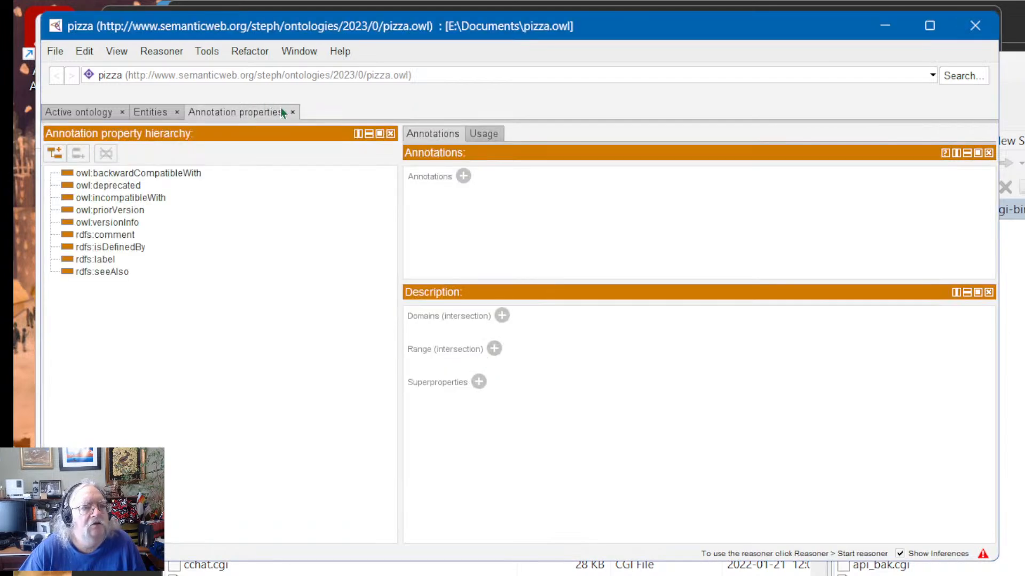
Step: Close the Annotation properties and Entities tabs, leaving only Active ontology open
{"action": "left_click", "coordinate": [293, 112]}
{"action": "left_click", "coordinate": [491, 357]}
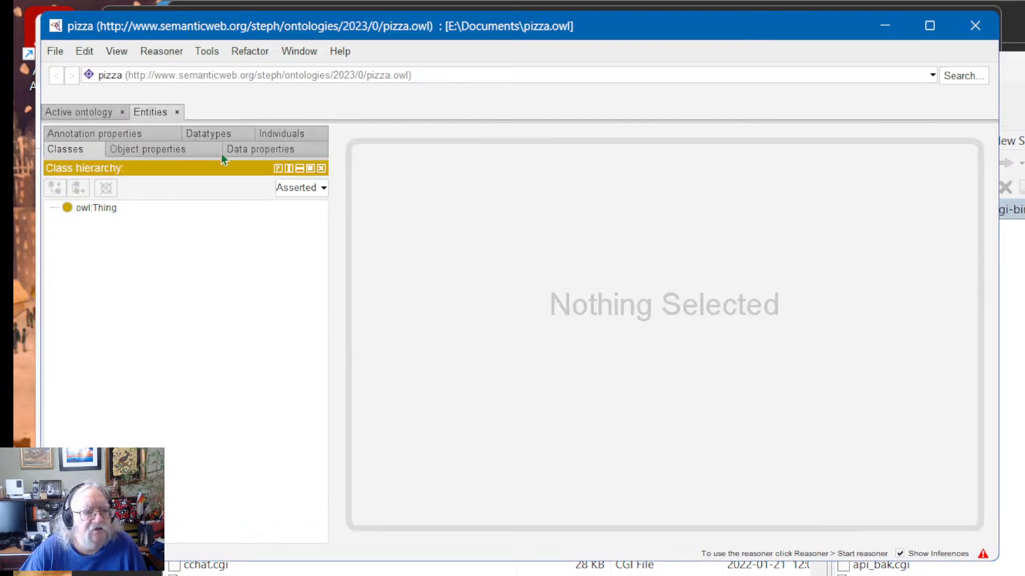
{"action": "left_click", "coordinate": [177, 113]}
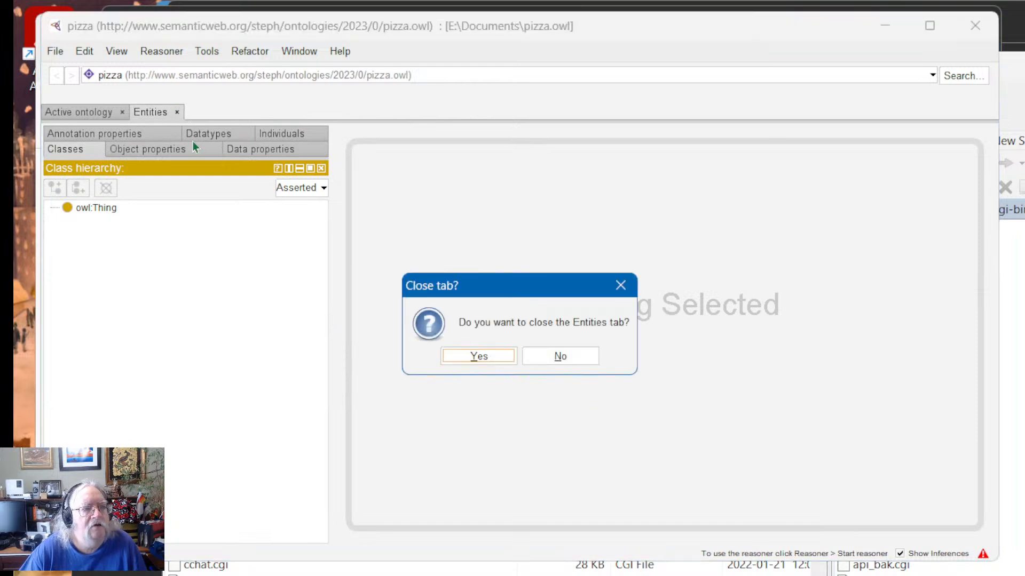
{"action": "left_click", "coordinate": [479, 357]}
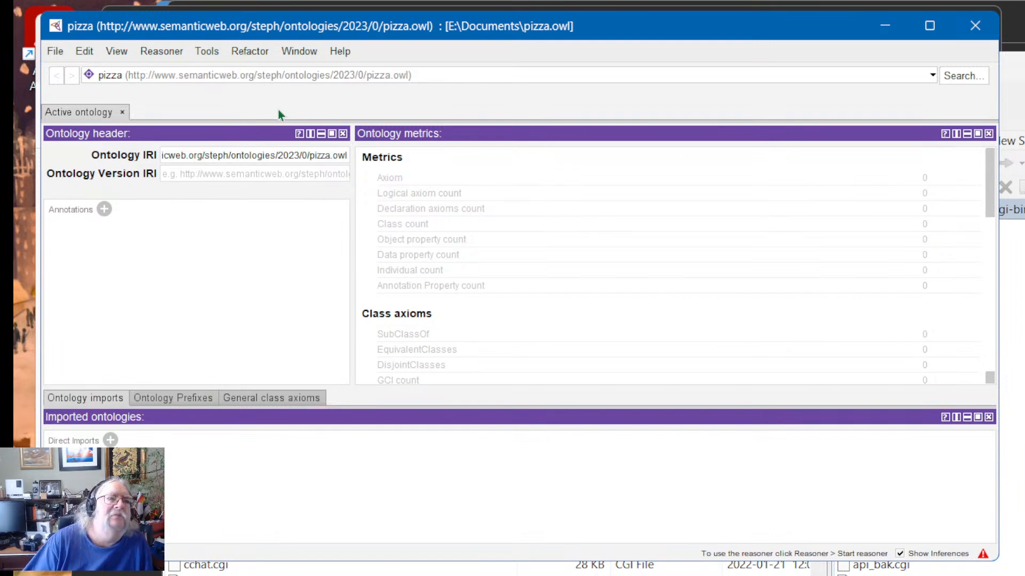
Step: Add the Individuals matrix tab back to the pizza ontology's workspace
{"action": "left_click", "coordinate": [168, 274]}
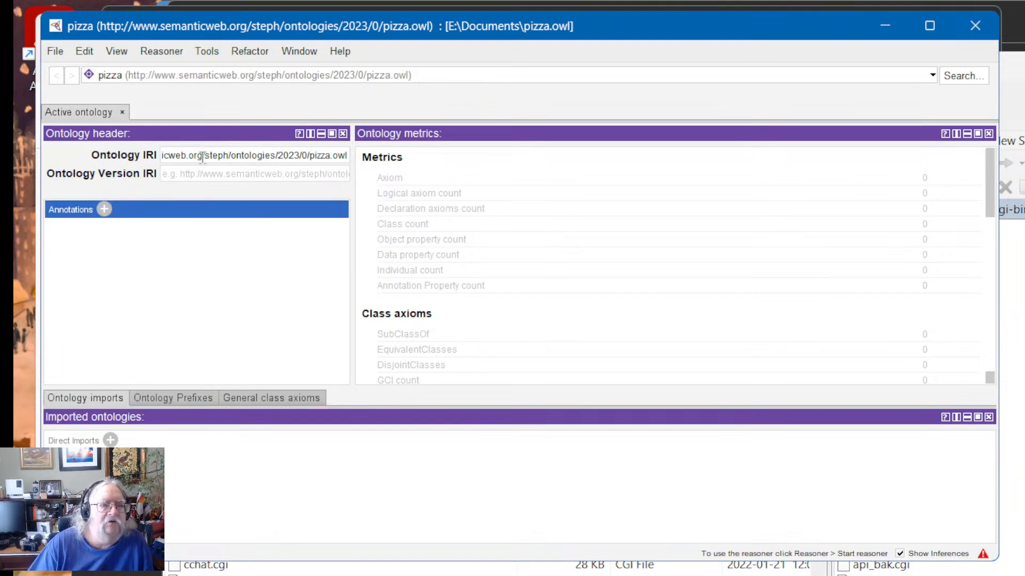
{"action": "left_click", "coordinate": [312, 52]}
{"action": "mouse_move", "coordinate": [318, 94]}
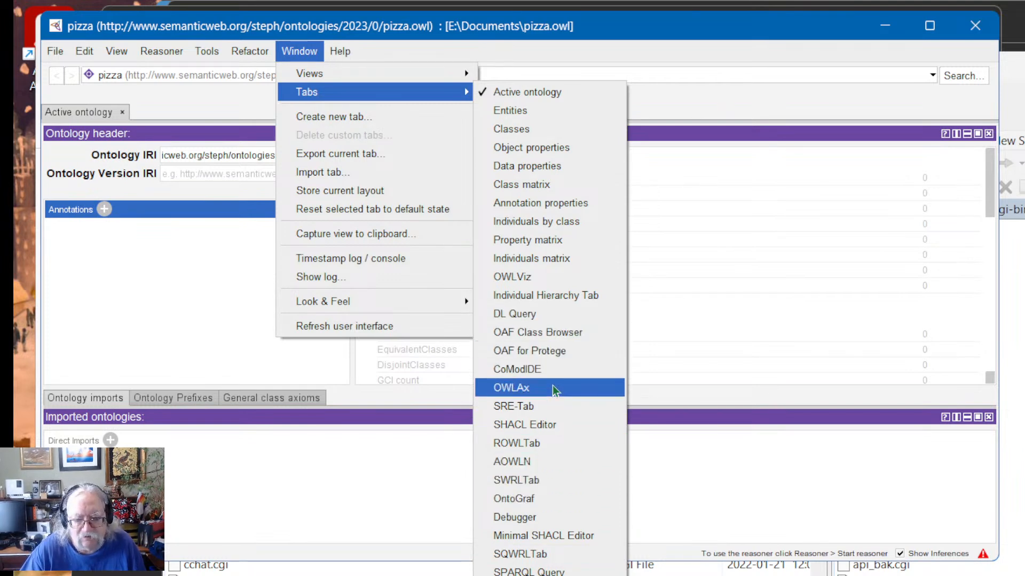
{"action": "left_click", "coordinate": [555, 412]}
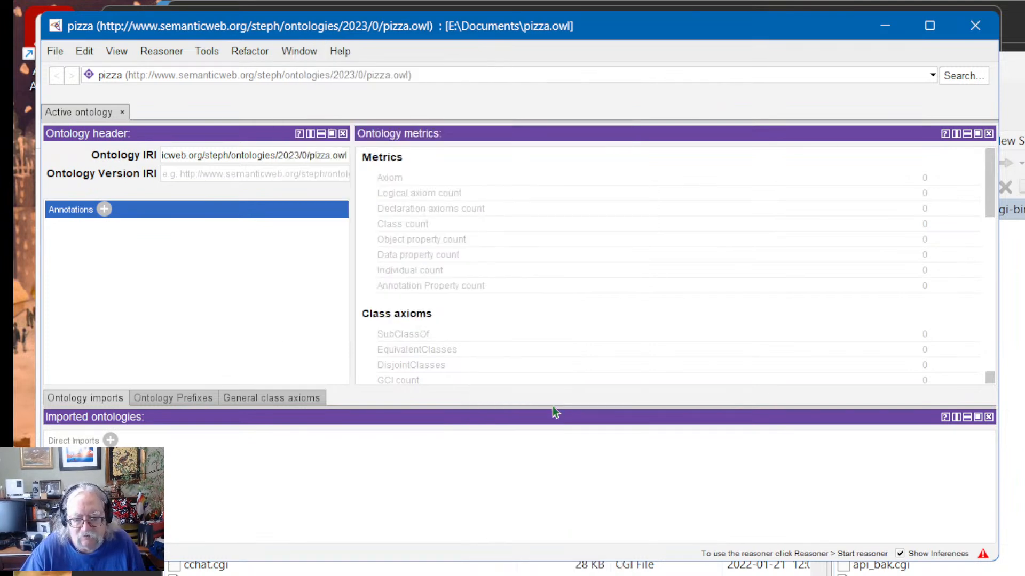
{"action": "left_click", "coordinate": [299, 51]}
{"action": "mouse_move", "coordinate": [309, 75]}
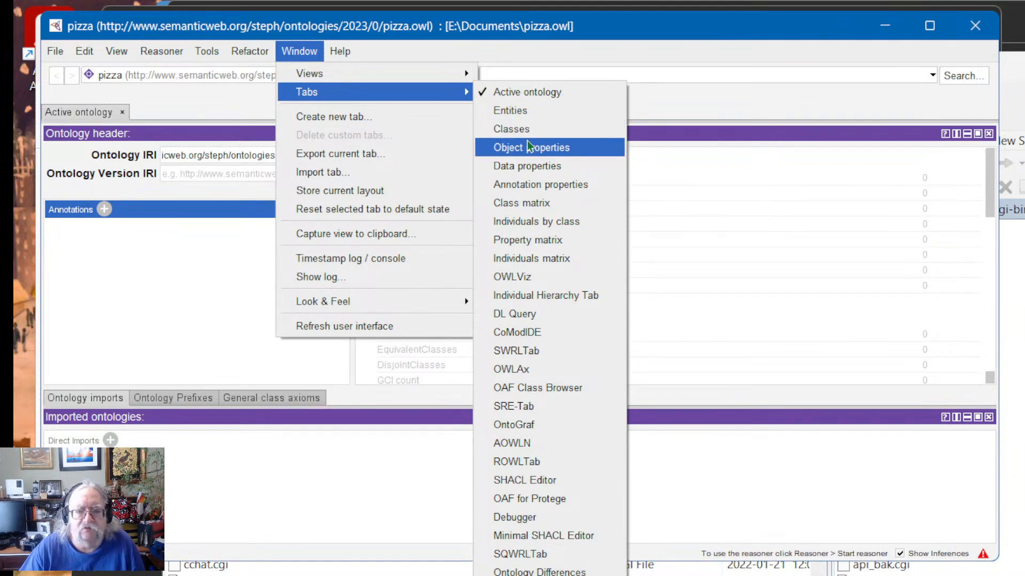
{"action": "left_click", "coordinate": [540, 260]}
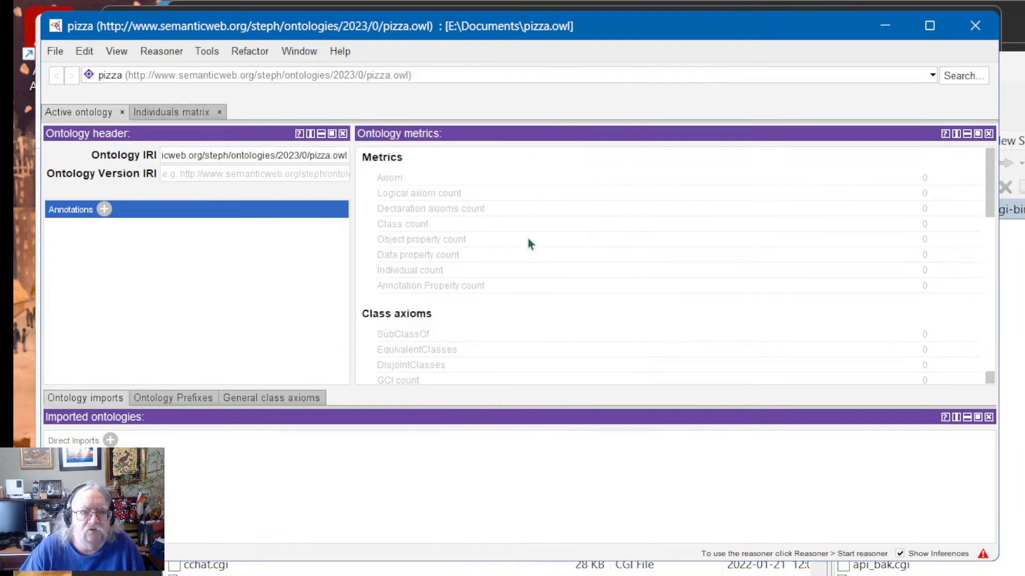
Step: Add the Property matrix tab to the pizza ontology's workspace and bring up its data property matrix
{"action": "left_click", "coordinate": [281, 53]}
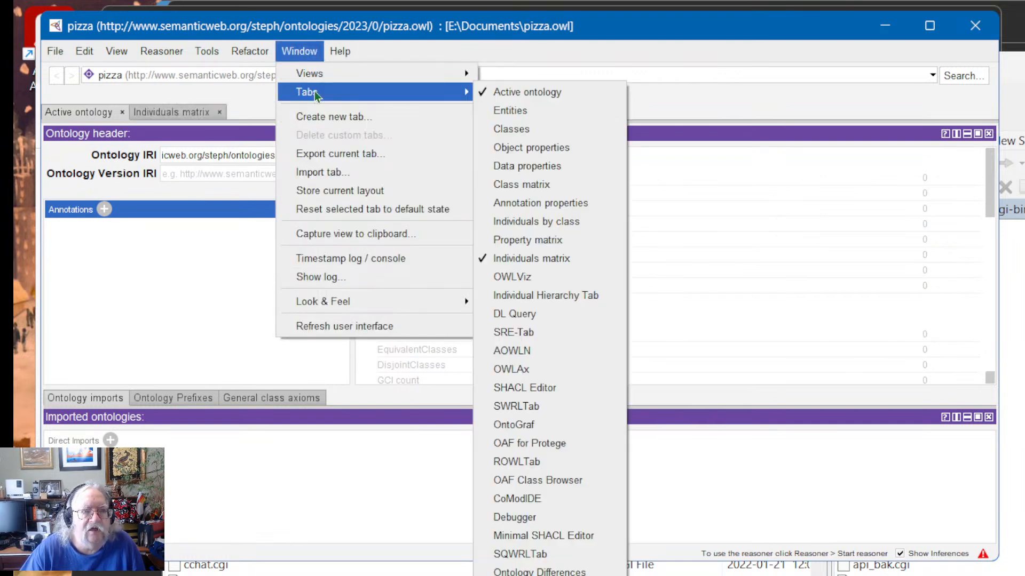
{"action": "left_click", "coordinate": [541, 240]}
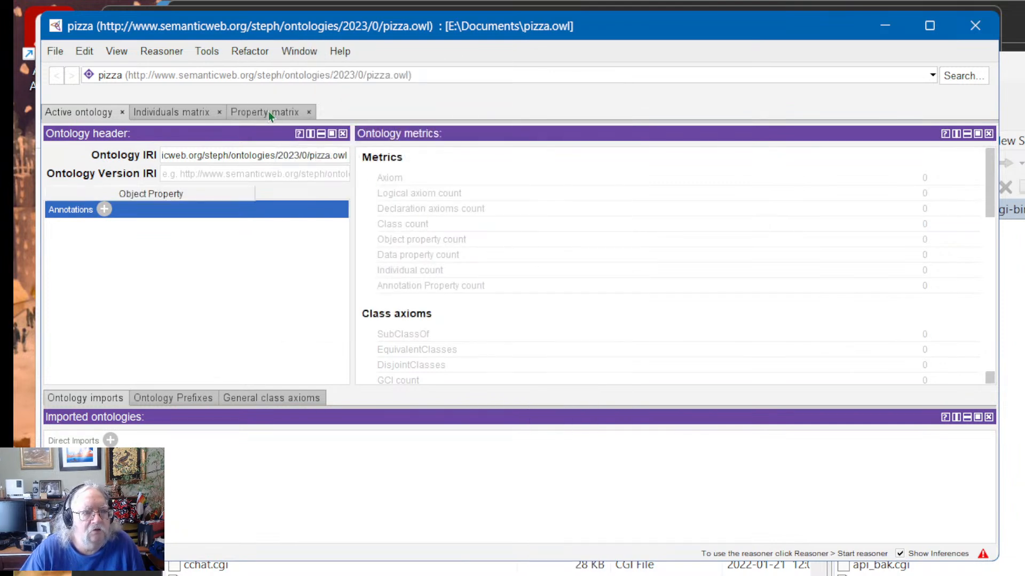
{"action": "left_click", "coordinate": [193, 115]}
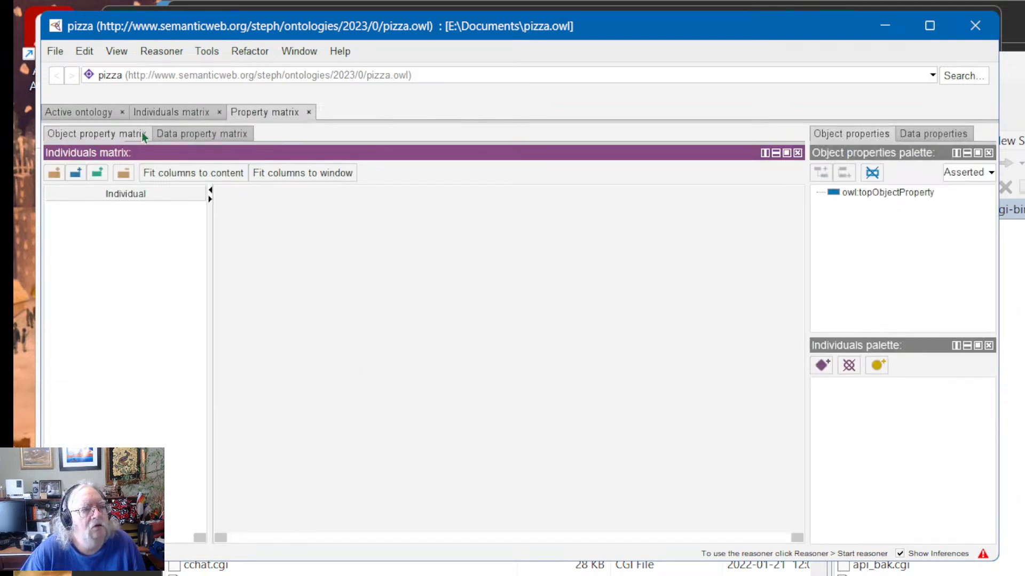
{"action": "left_click", "coordinate": [203, 136]}
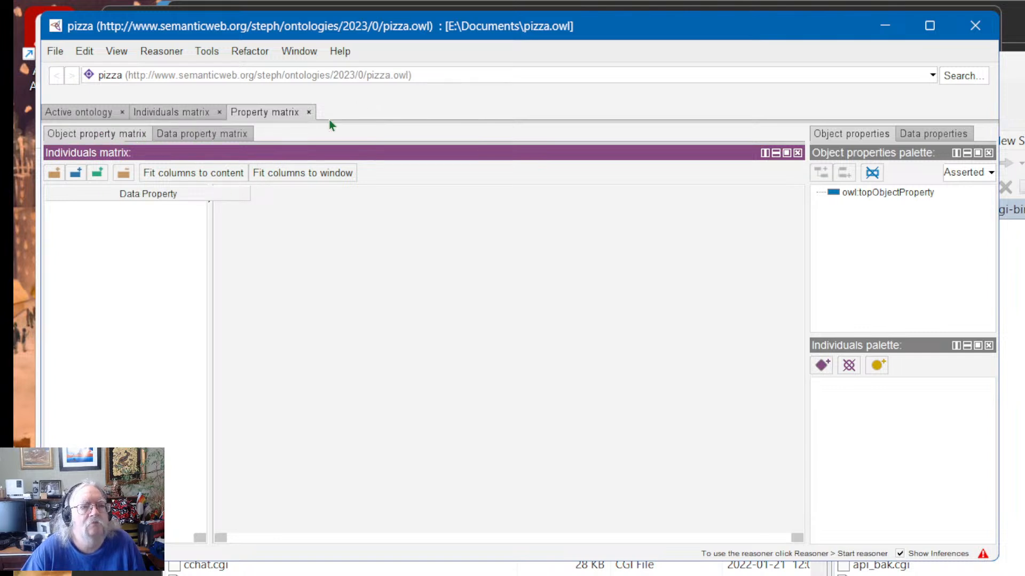
Step: Examine how the Individuals matrix, Property matrix and Active ontology tabs display when switching between them
{"action": "left_click", "coordinate": [176, 113]}
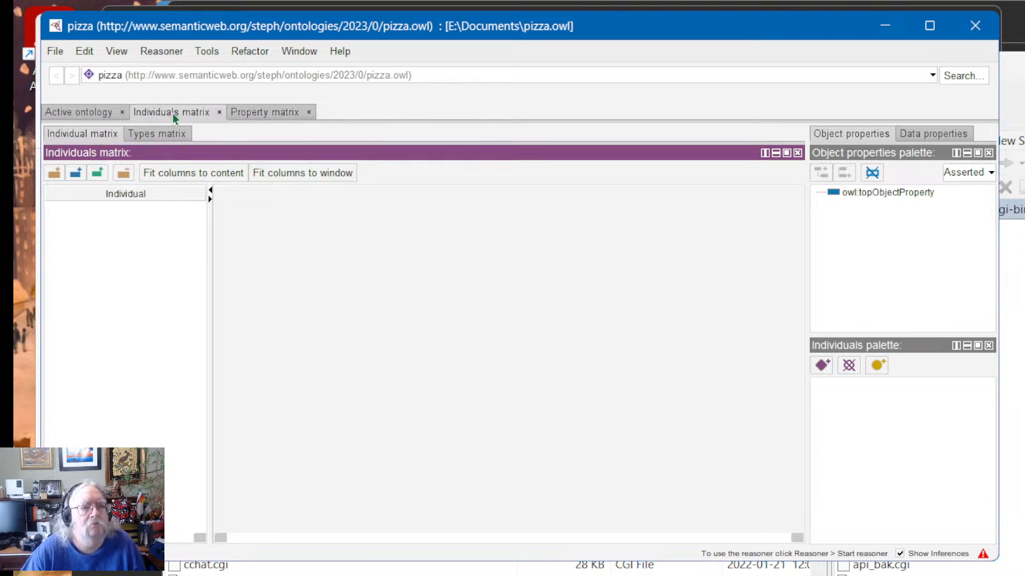
{"action": "left_click", "coordinate": [255, 111]}
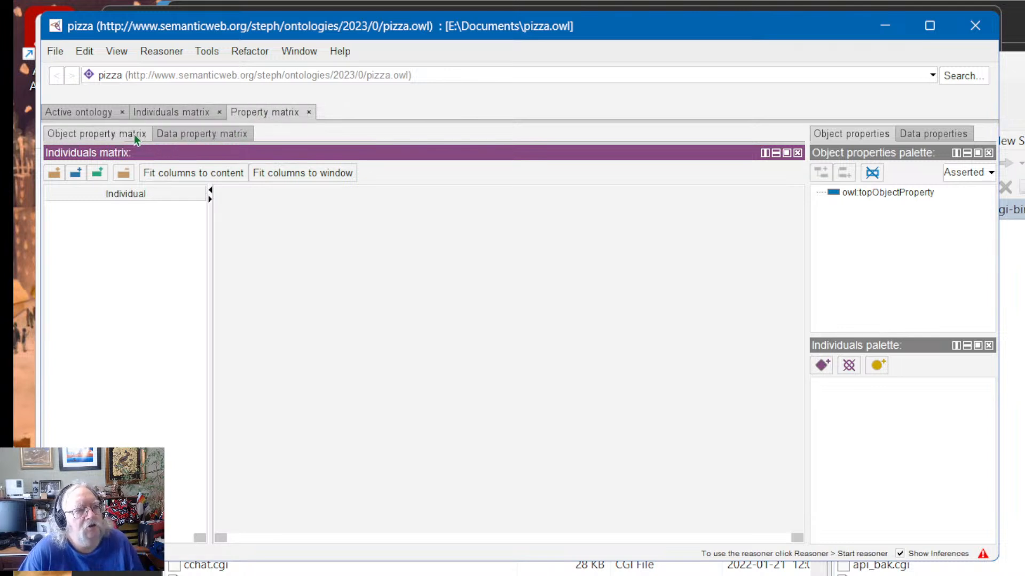
{"action": "left_click", "coordinate": [203, 115]}
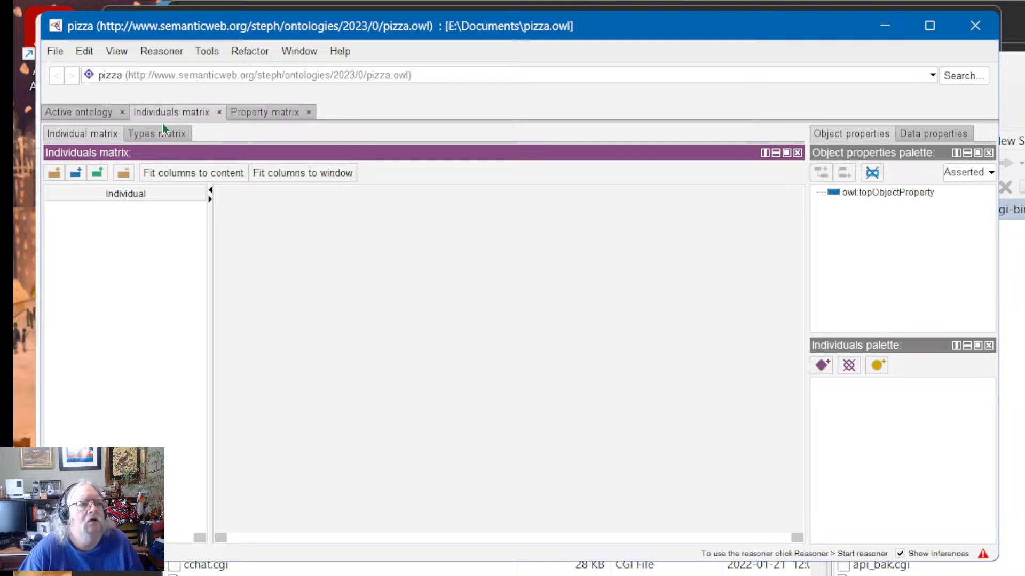
{"action": "left_click", "coordinate": [266, 112]}
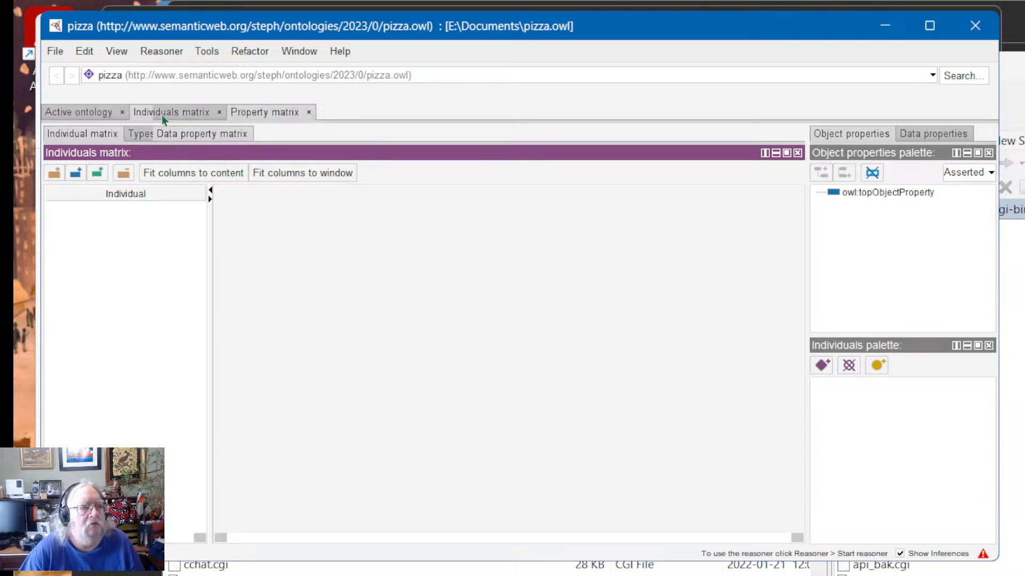
{"action": "left_click", "coordinate": [142, 111]}
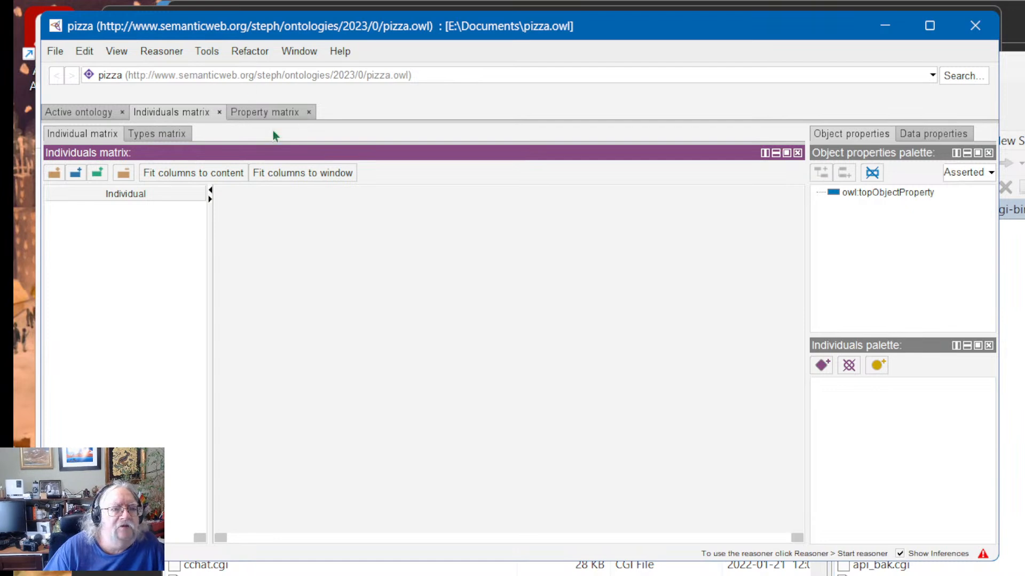
{"action": "left_click", "coordinate": [80, 108]}
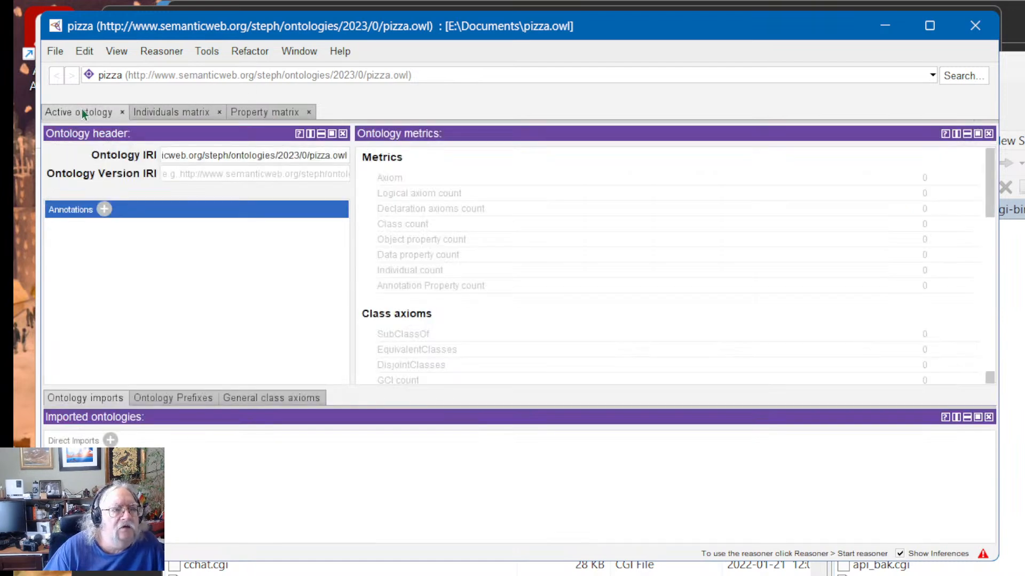
{"action": "left_click", "coordinate": [177, 111]}
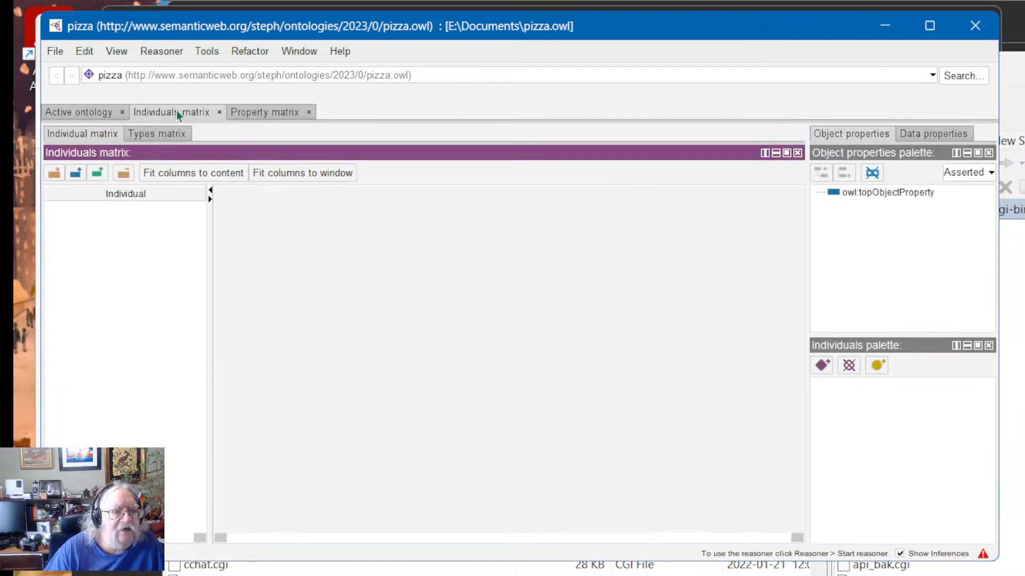
{"action": "left_click", "coordinate": [264, 116]}
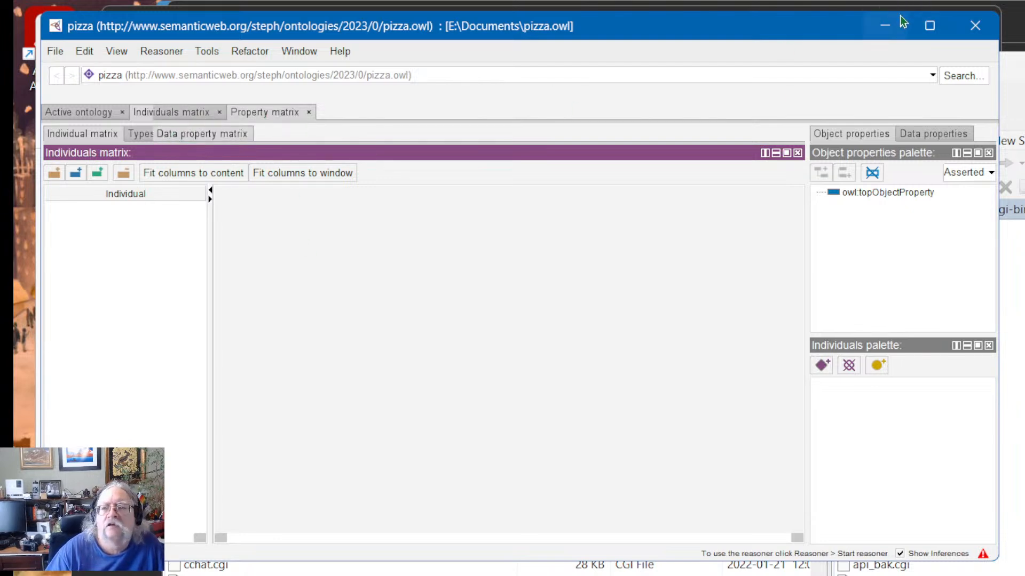
Step: Close the pizza ontology window and launch Protégé again
{"action": "left_click", "coordinate": [975, 25]}
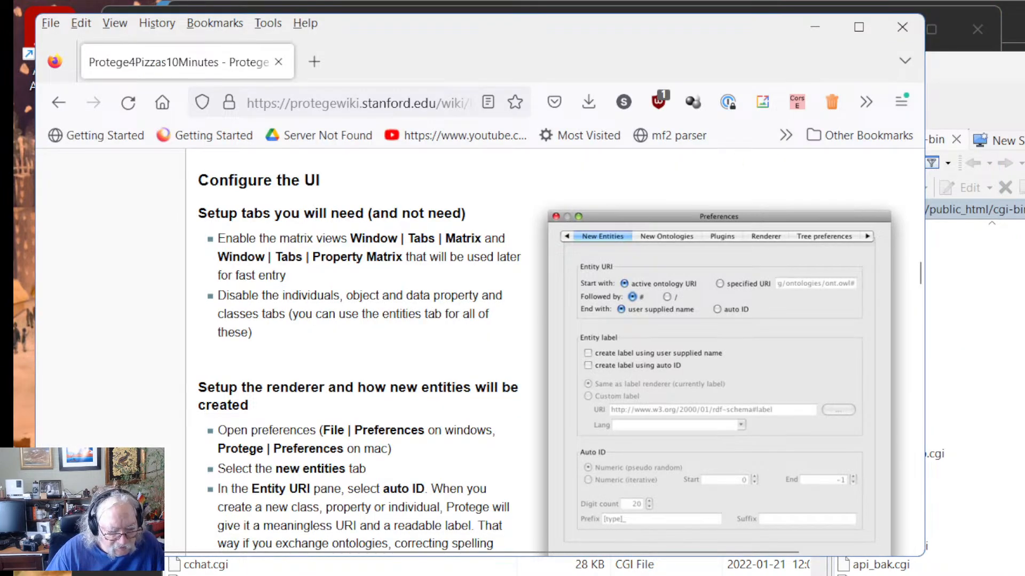
{"action": "key", "text": "super"}
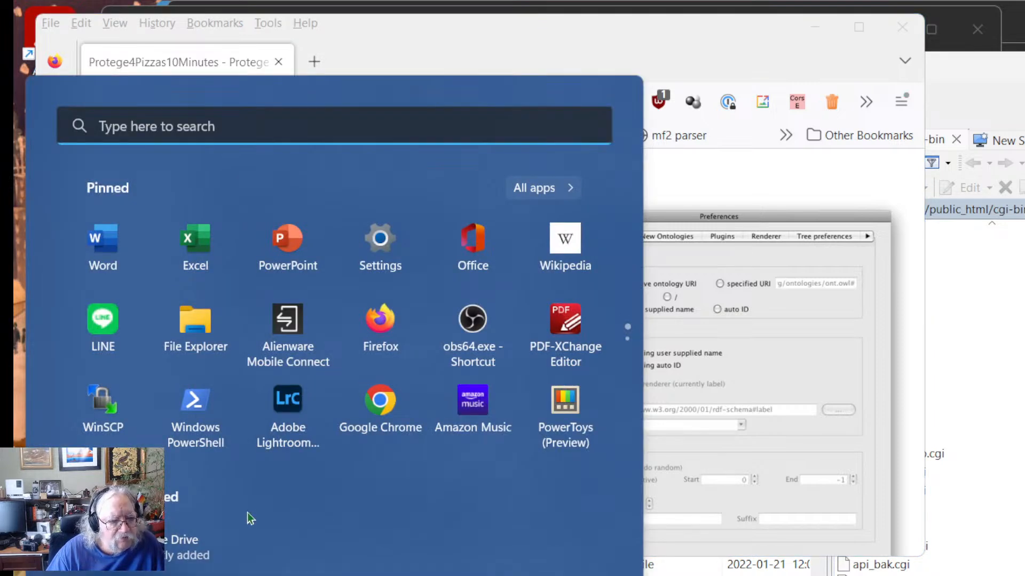
{"action": "scroll", "coordinate": [525, 387], "scroll_direction": "down", "scroll_amount": 1}
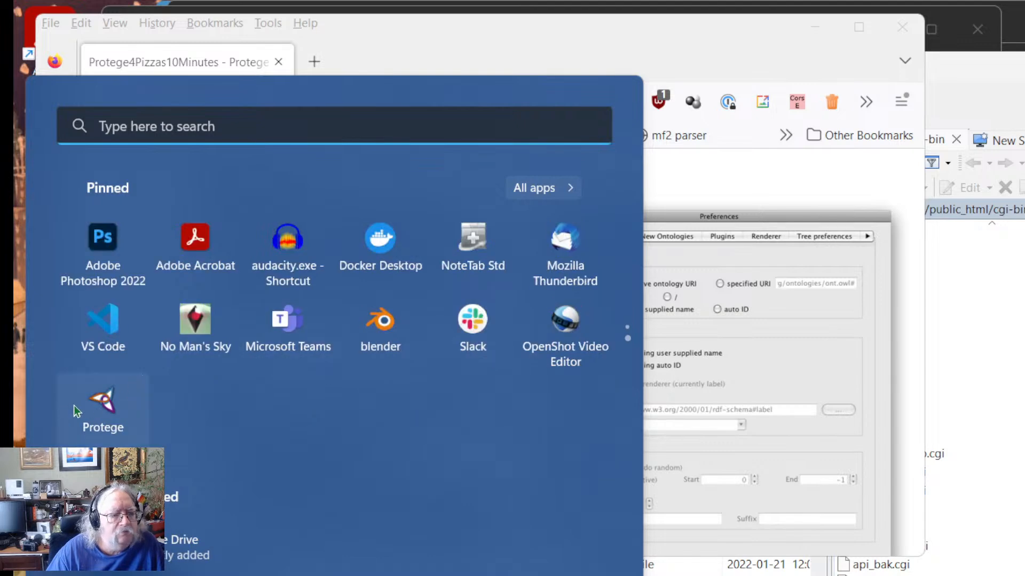
{"action": "left_click", "coordinate": [99, 406]}
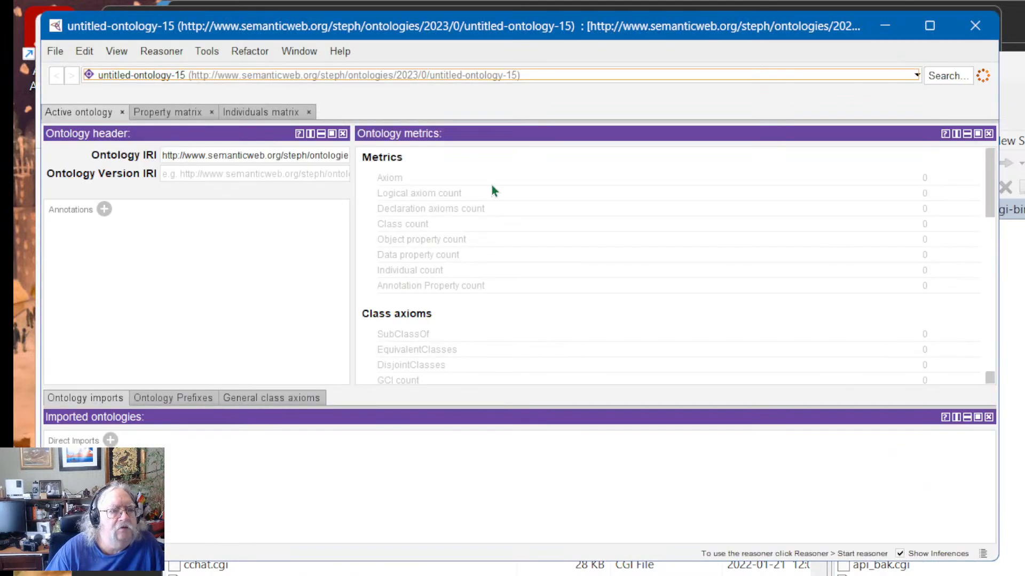
Step: Check how the Active ontology and matrix tabs display in the restarted window, dismissing the Automatic Update dialog
{"action": "left_click", "coordinate": [245, 113]}
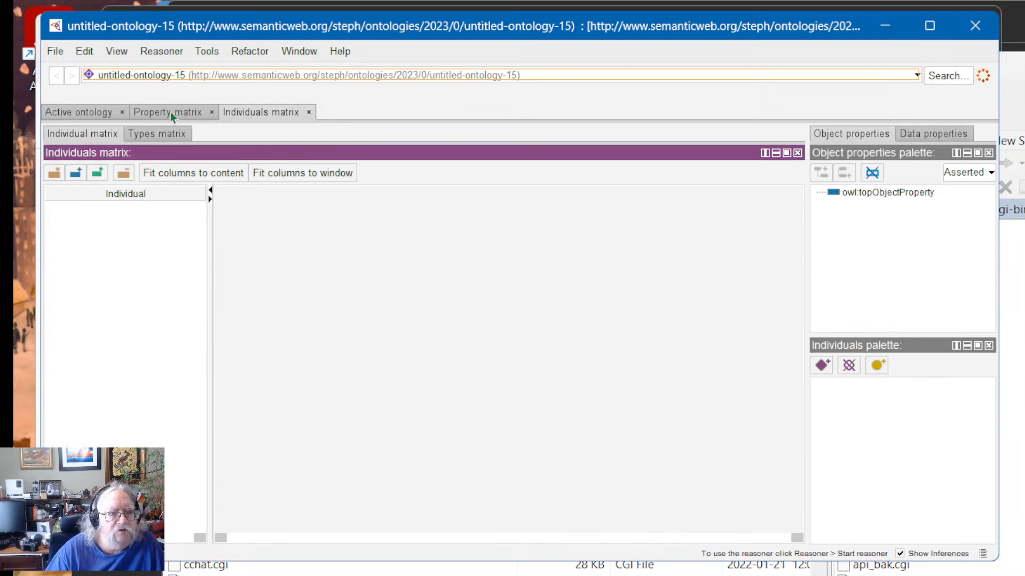
{"action": "left_click", "coordinate": [97, 113]}
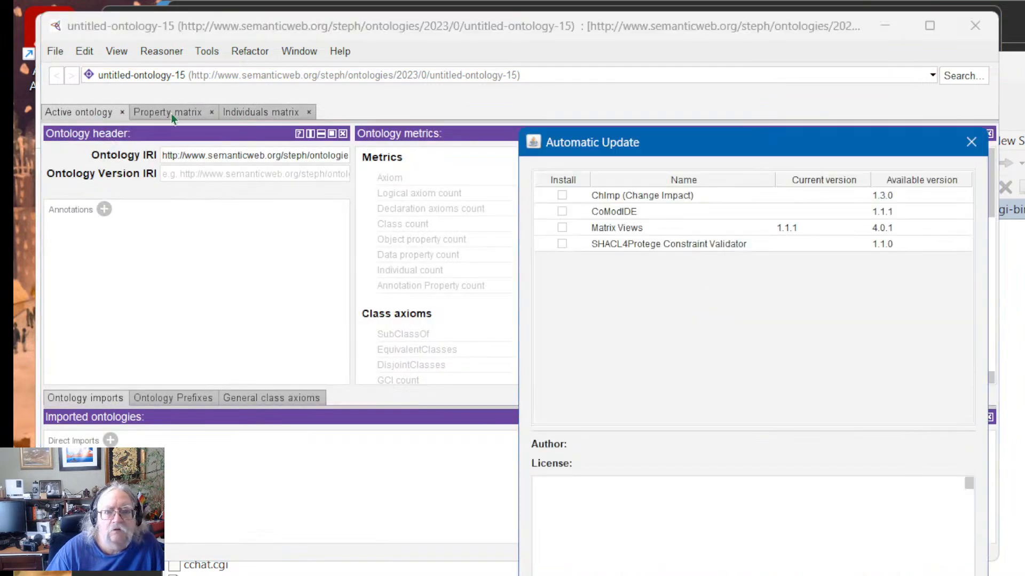
{"action": "left_click", "coordinate": [970, 143]}
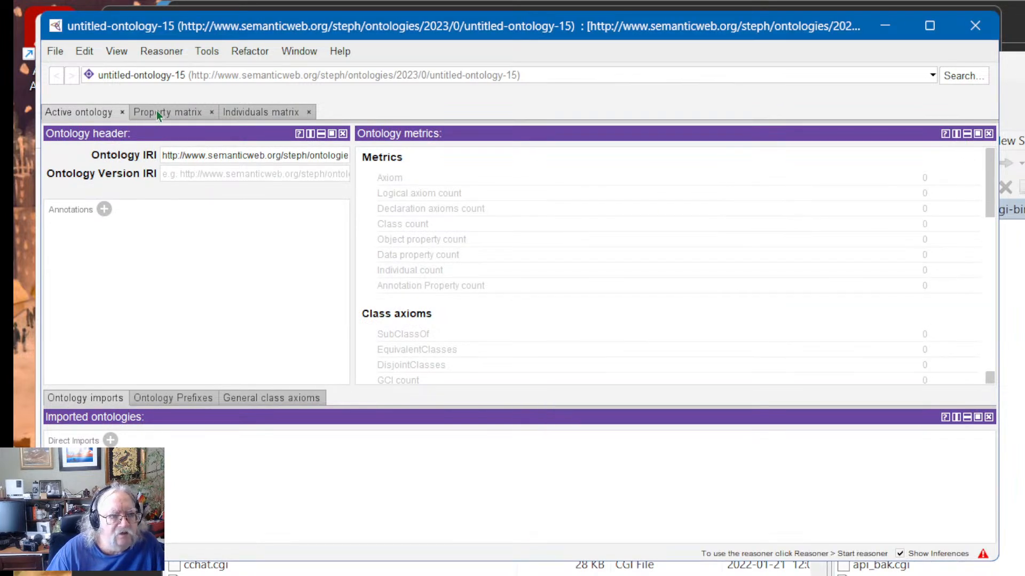
{"action": "left_click", "coordinate": [282, 113]}
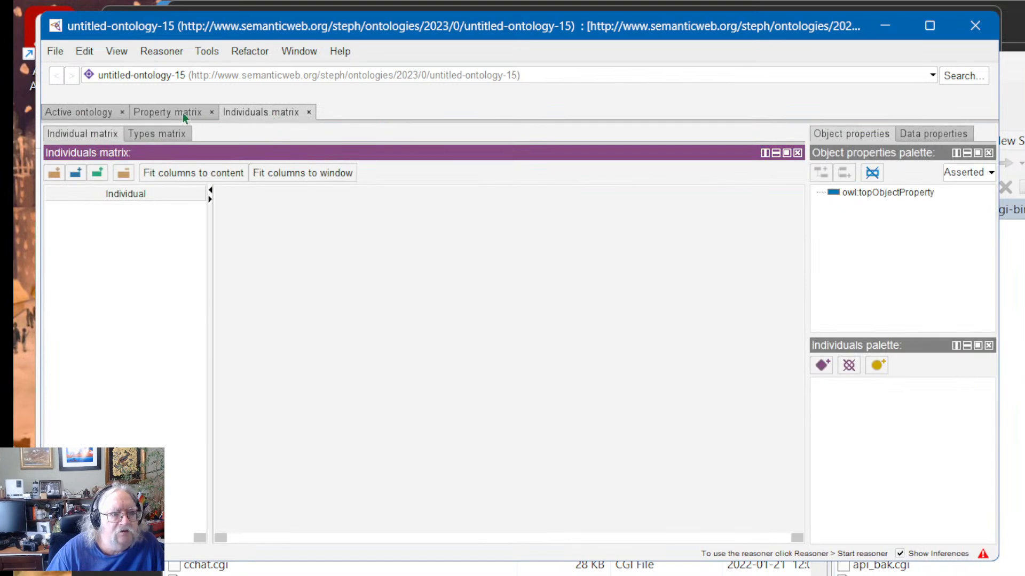
{"action": "left_click", "coordinate": [74, 119]}
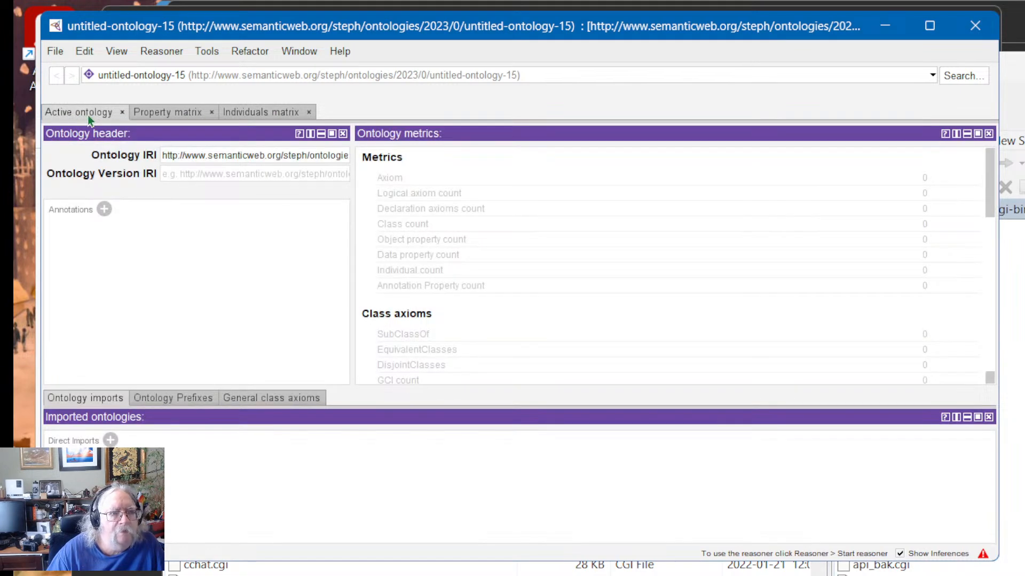
{"action": "left_click", "coordinate": [256, 112]}
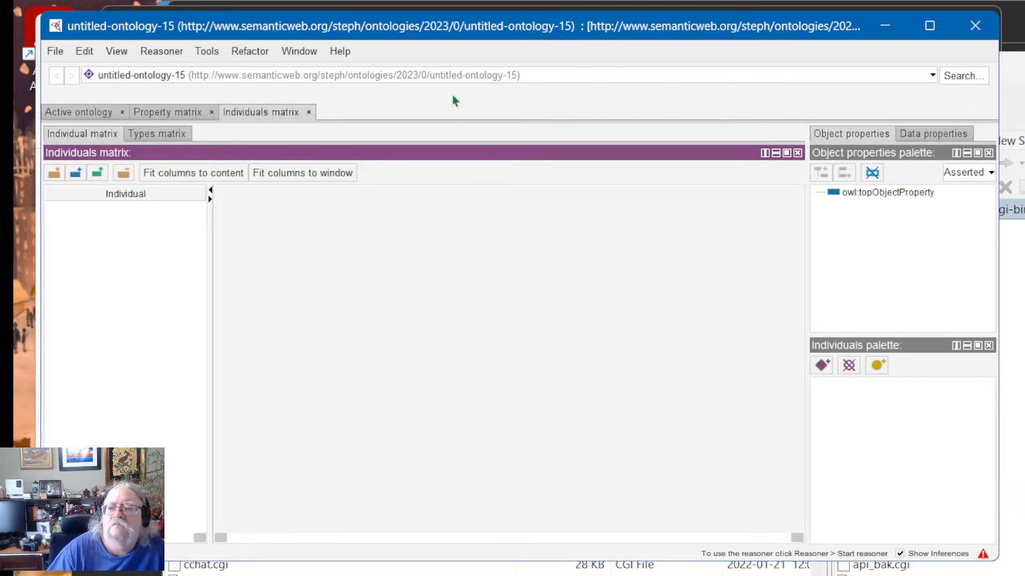
{"action": "left_click", "coordinate": [162, 133]}
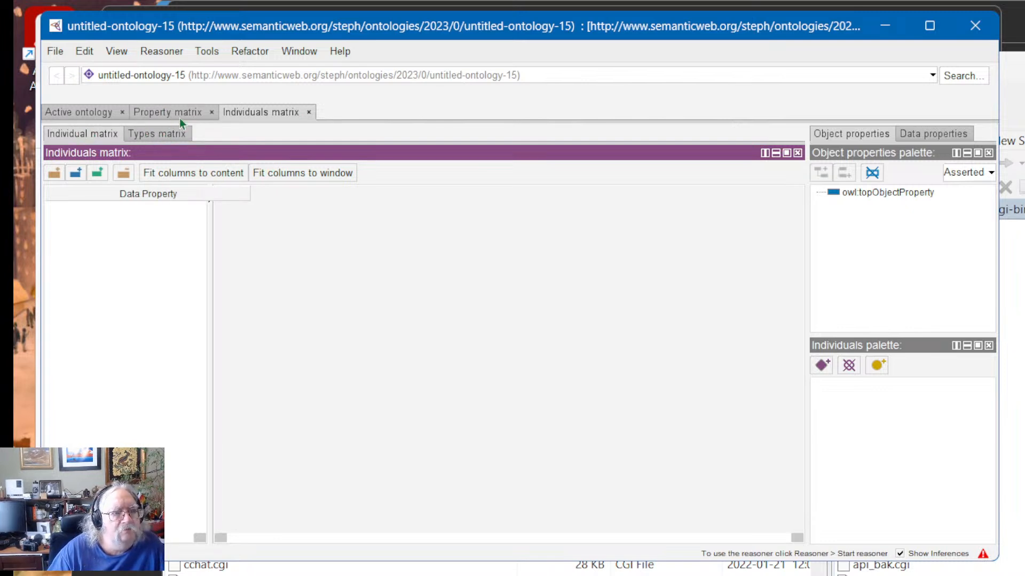
{"action": "left_click", "coordinate": [93, 114]}
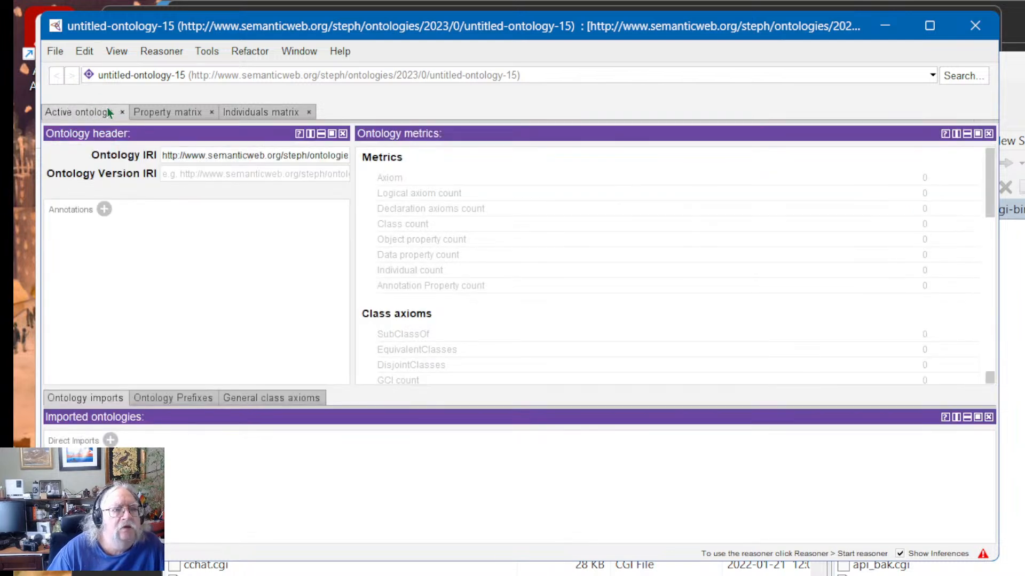
{"action": "left_click", "coordinate": [253, 114]}
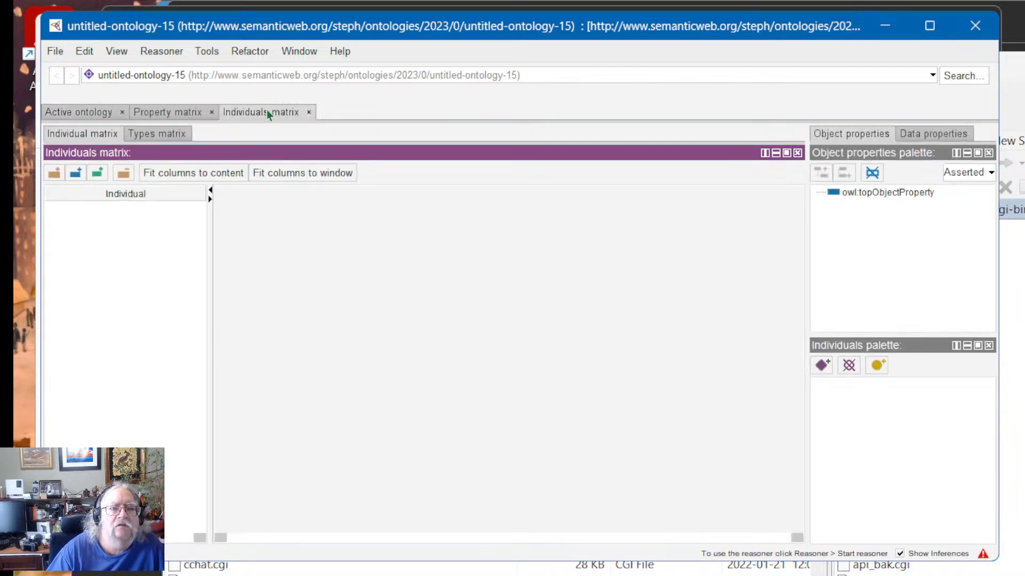
Step: Close the Property matrix tab and check switching between Active ontology and Individuals matrix
{"action": "left_click", "coordinate": [212, 112]}
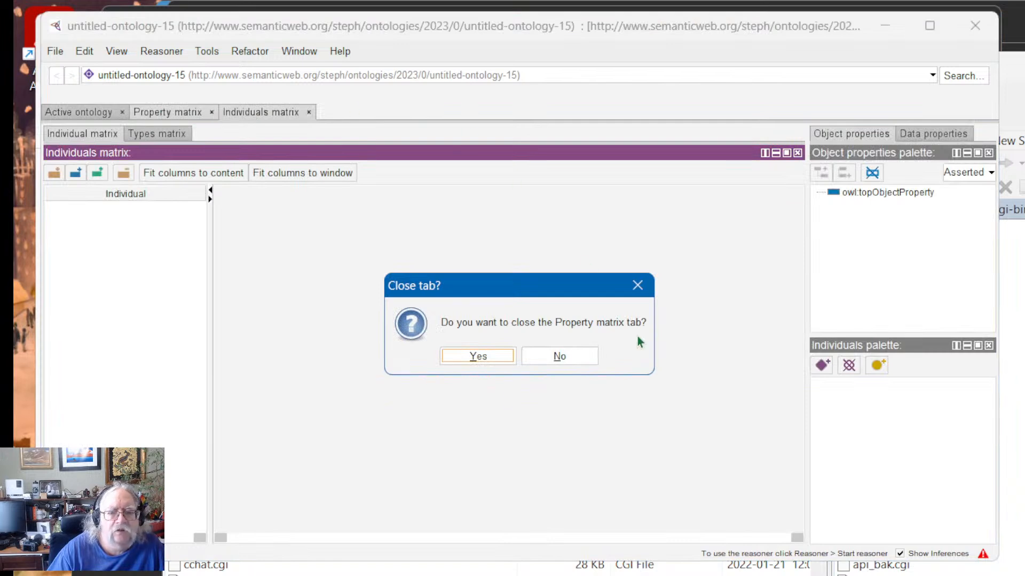
{"action": "left_click", "coordinate": [481, 357]}
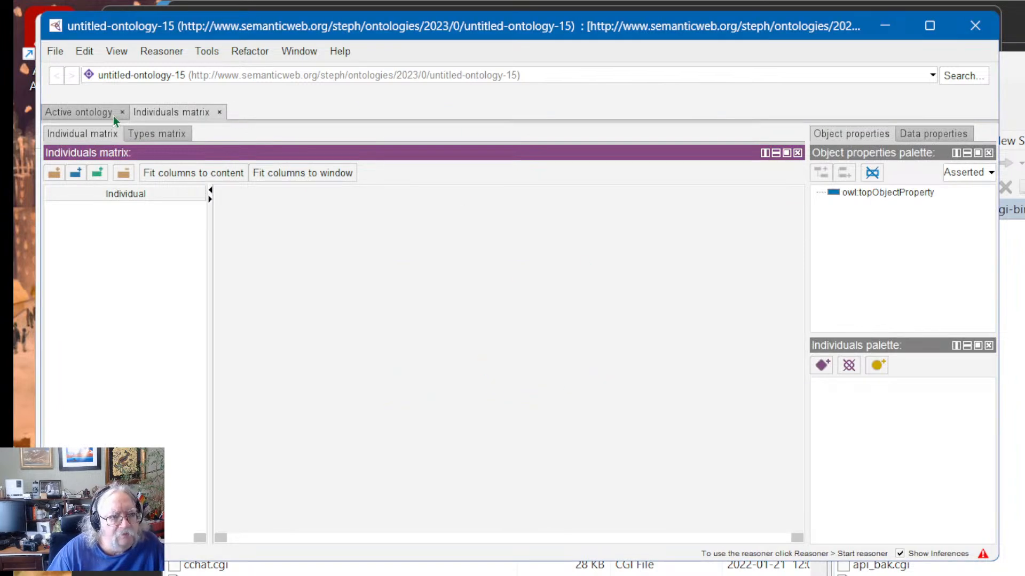
{"action": "left_click", "coordinate": [91, 114]}
{"action": "left_click", "coordinate": [160, 113]}
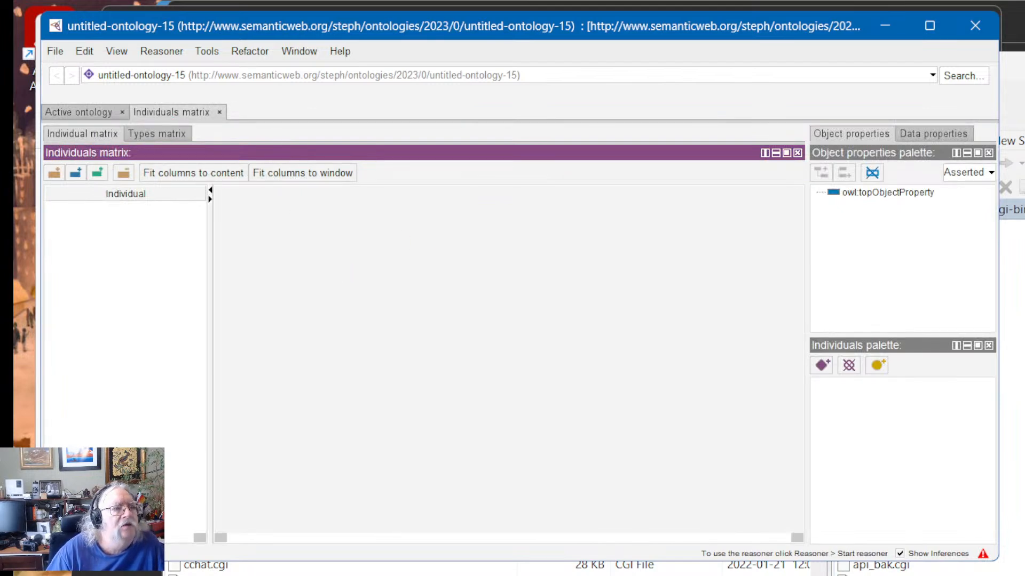
Step: Check for plugins and install ChImp (Change Impact) 1.3.0, CoModIDE 1.1.1, Matrix Views 4.0.1 and SHACL4Protege Constraint Validator 1.1.0
{"action": "left_click", "coordinate": [61, 53]}
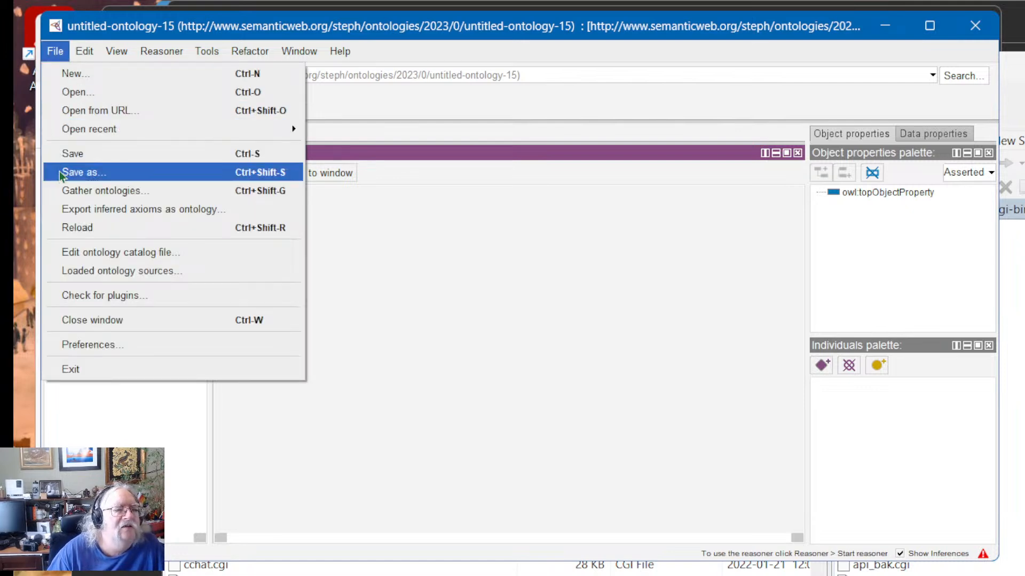
{"action": "left_click", "coordinate": [78, 296]}
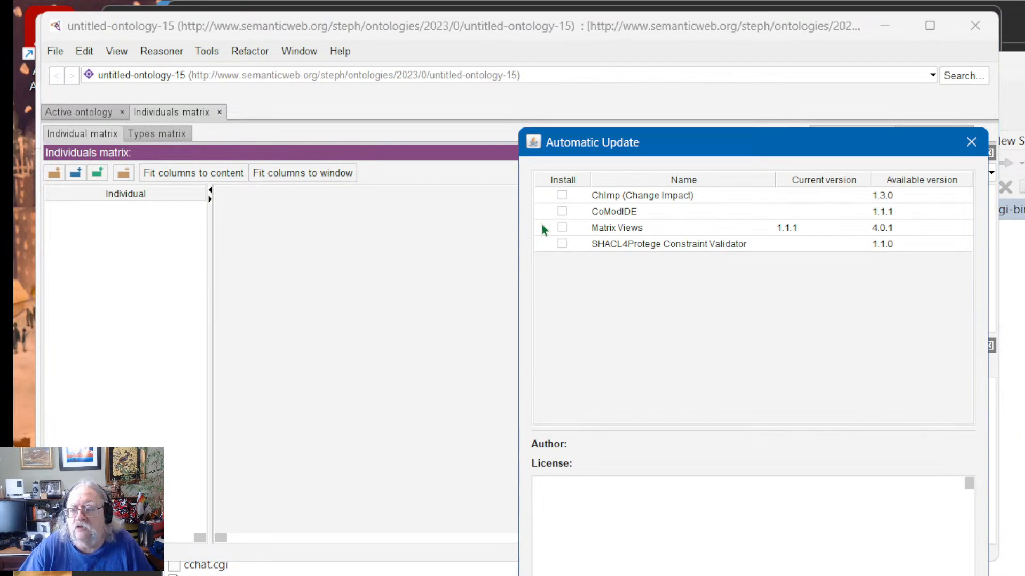
{"action": "left_click", "coordinate": [787, 230]}
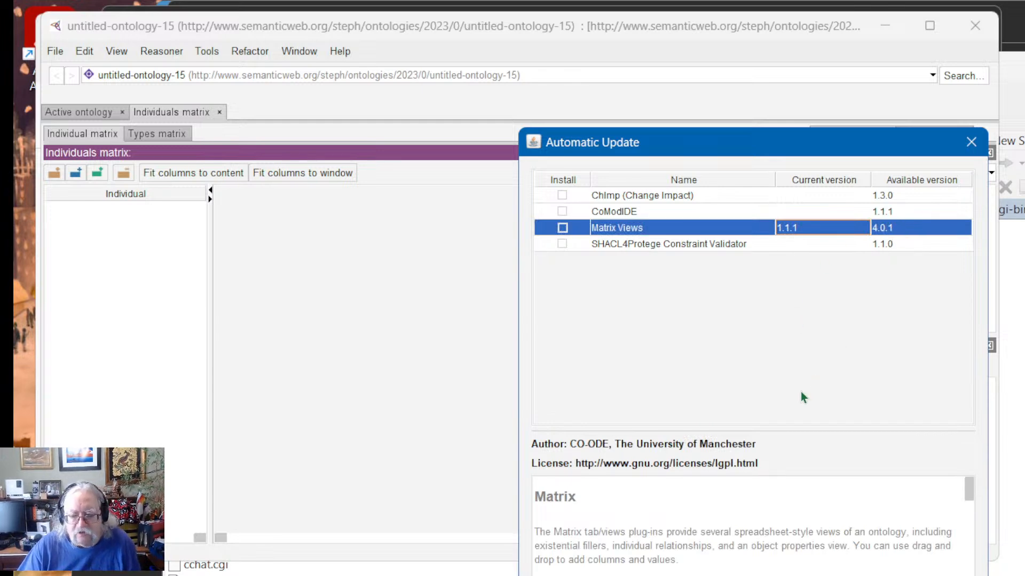
{"action": "left_click", "coordinate": [561, 238]}
{"action": "left_click", "coordinate": [560, 227]}
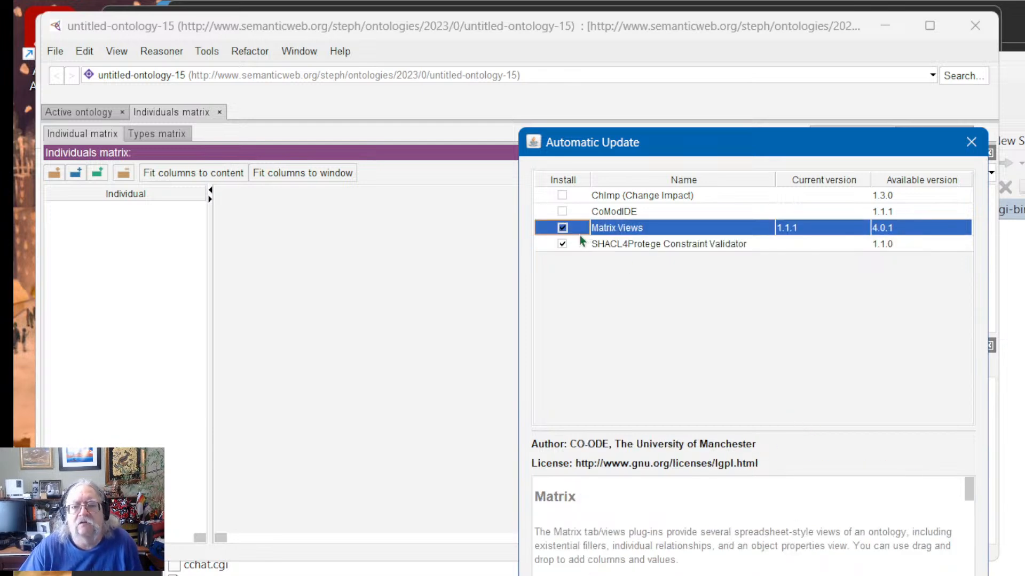
{"action": "left_click", "coordinate": [563, 195]}
{"action": "left_click", "coordinate": [562, 211]}
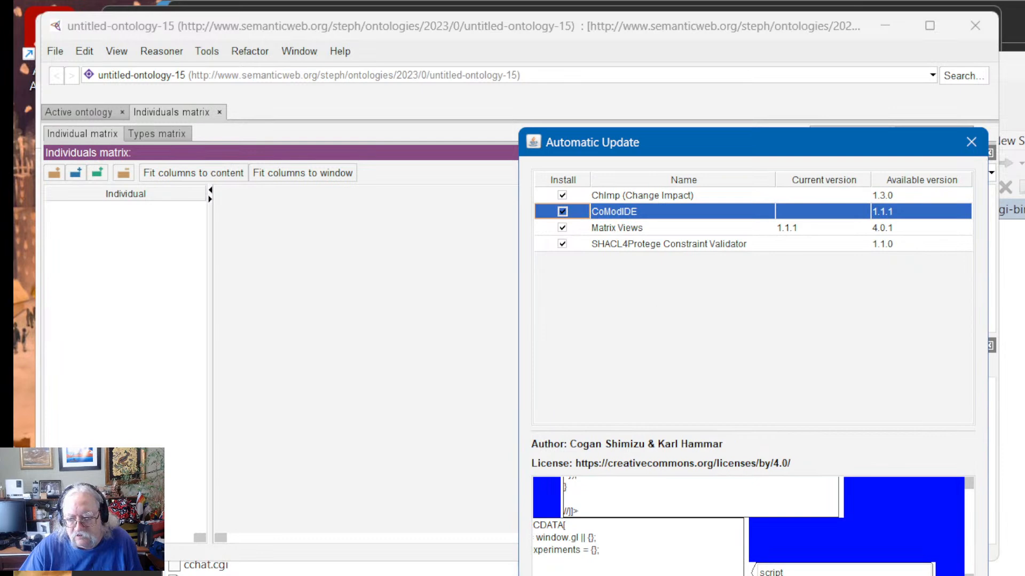
{"action": "left_click", "coordinate": [880, 575]}
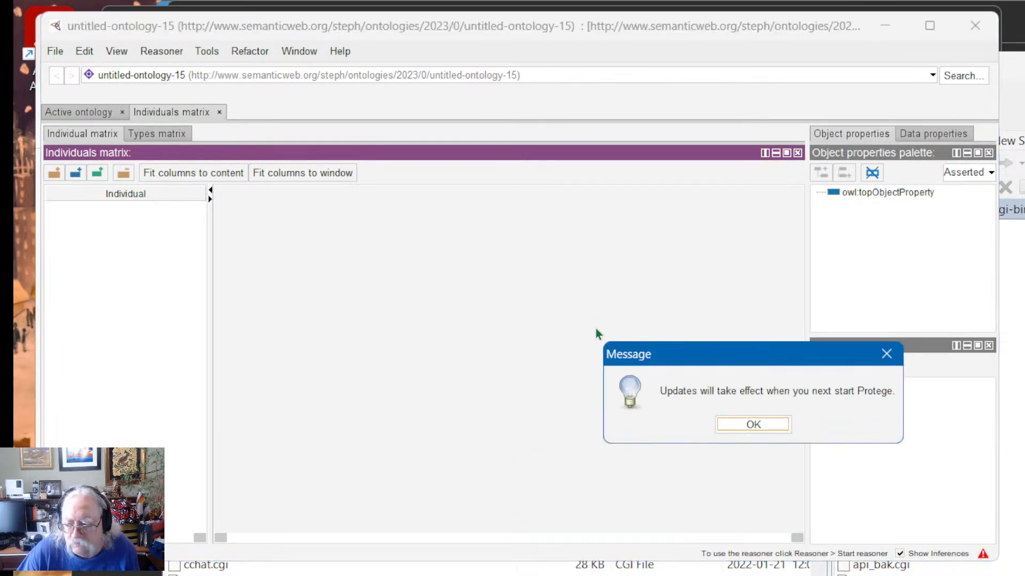
{"action": "left_click", "coordinate": [761, 422]}
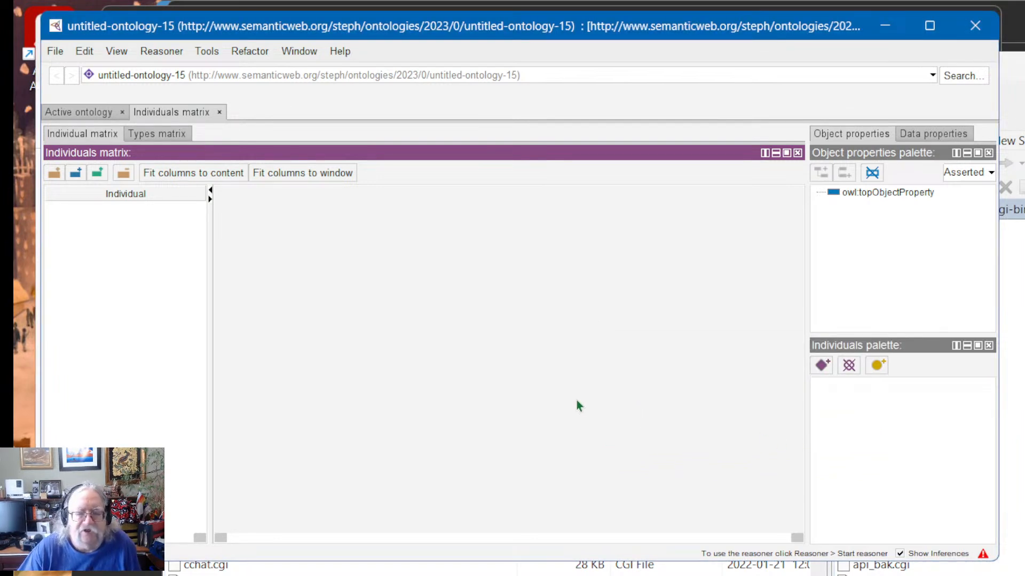
Step: Restart Protégé and check switching between the Active ontology and Individuals matrix tabs
{"action": "left_click", "coordinate": [970, 32]}
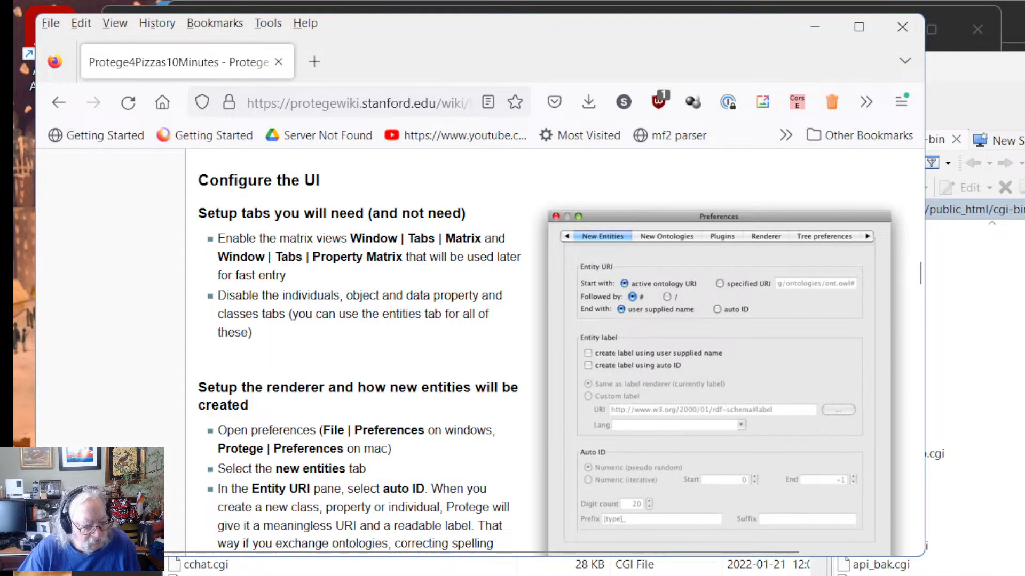
{"action": "key", "text": "super"}
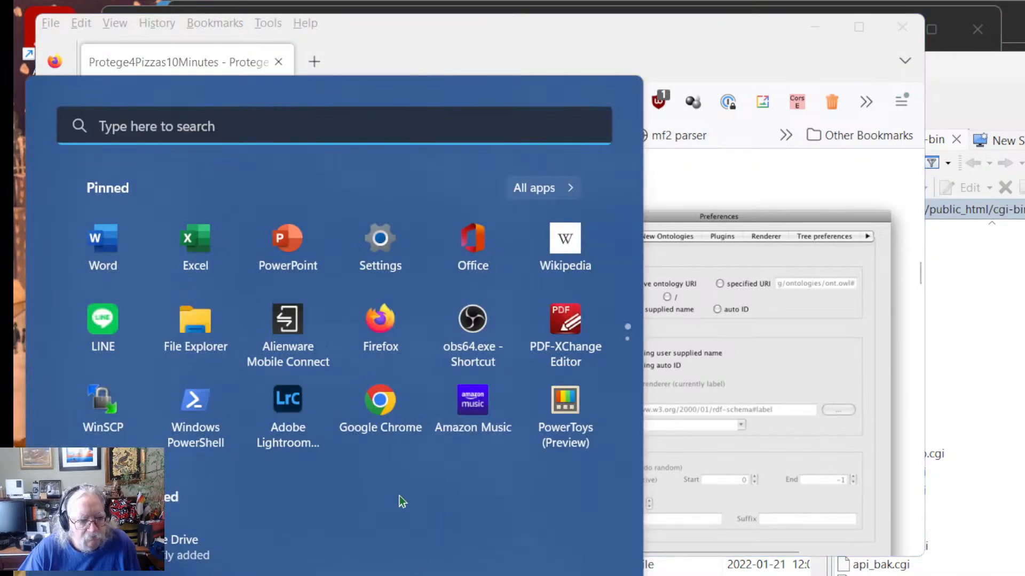
{"action": "left_click", "coordinate": [92, 416]}
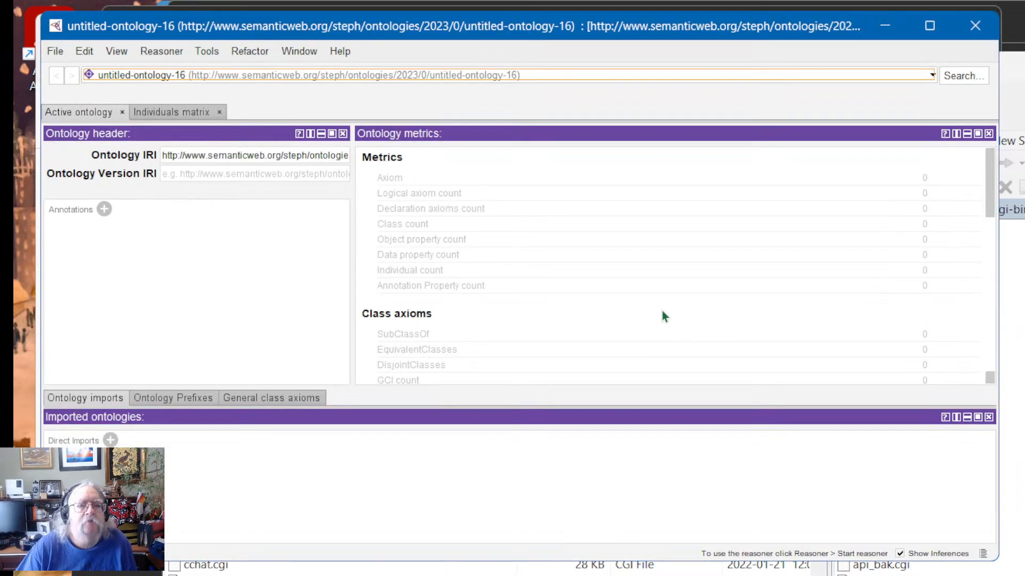
{"action": "left_click", "coordinate": [168, 111]}
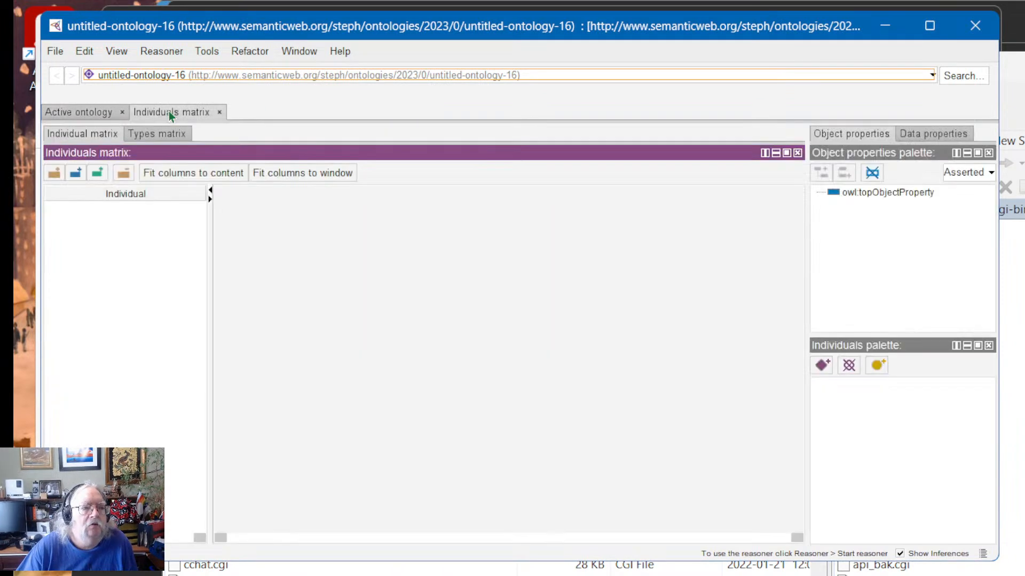
{"action": "left_click", "coordinate": [90, 110]}
{"action": "left_click", "coordinate": [186, 114]}
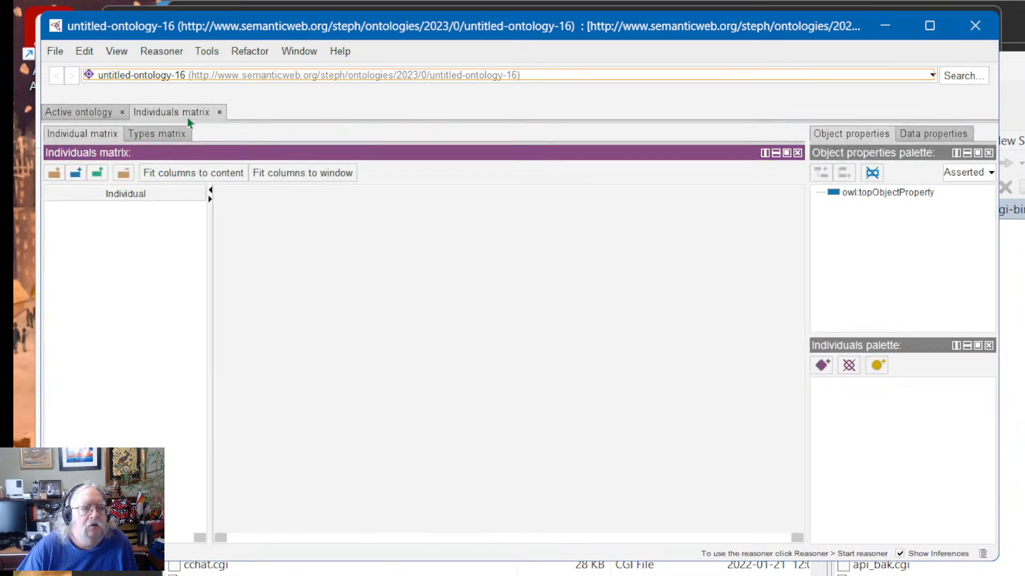
Step: Enable the Property matrix tab in the restarted Protégé window
{"action": "left_click", "coordinate": [300, 52]}
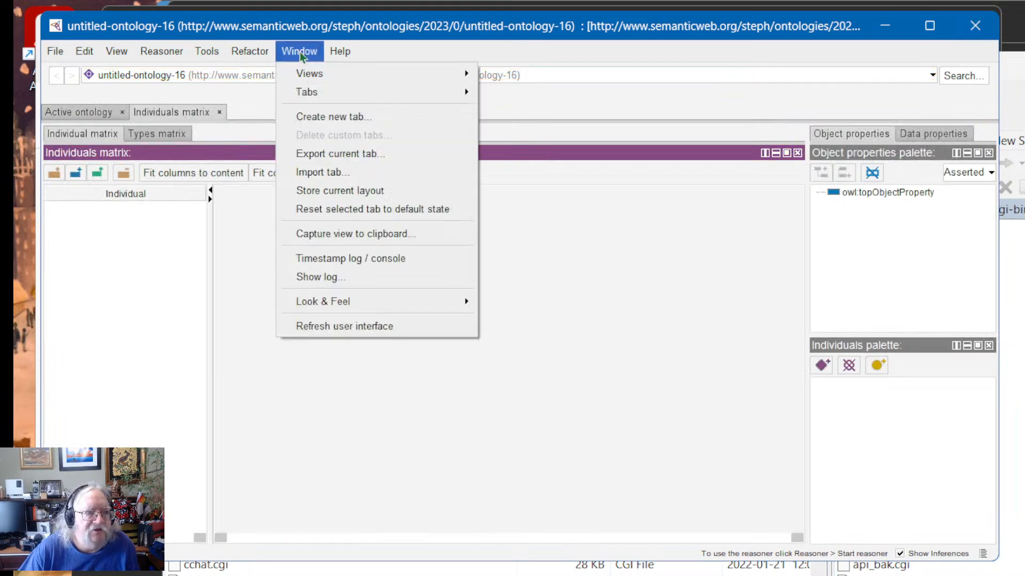
{"action": "mouse_move", "coordinate": [304, 94]}
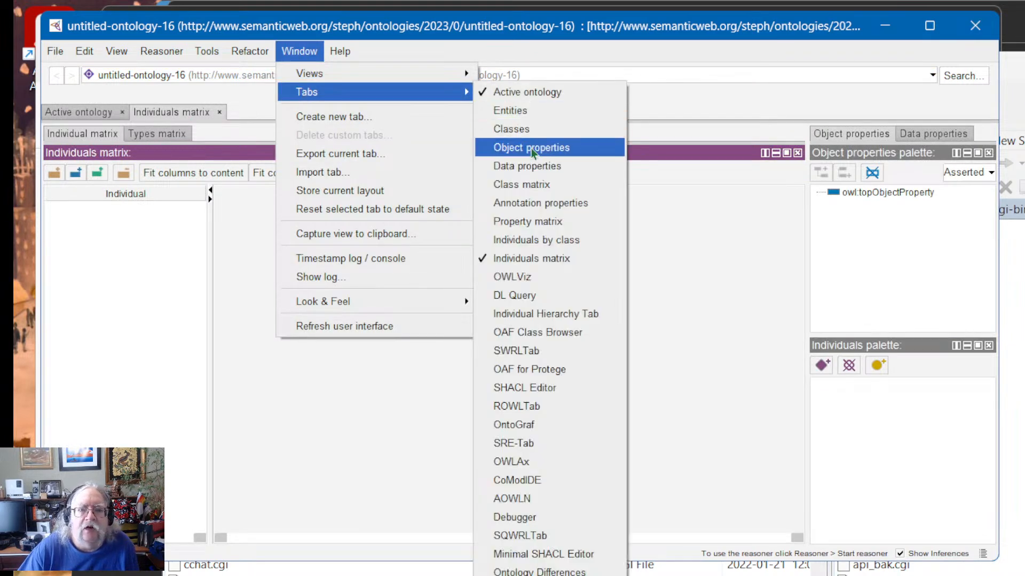
{"action": "left_click", "coordinate": [526, 225]}
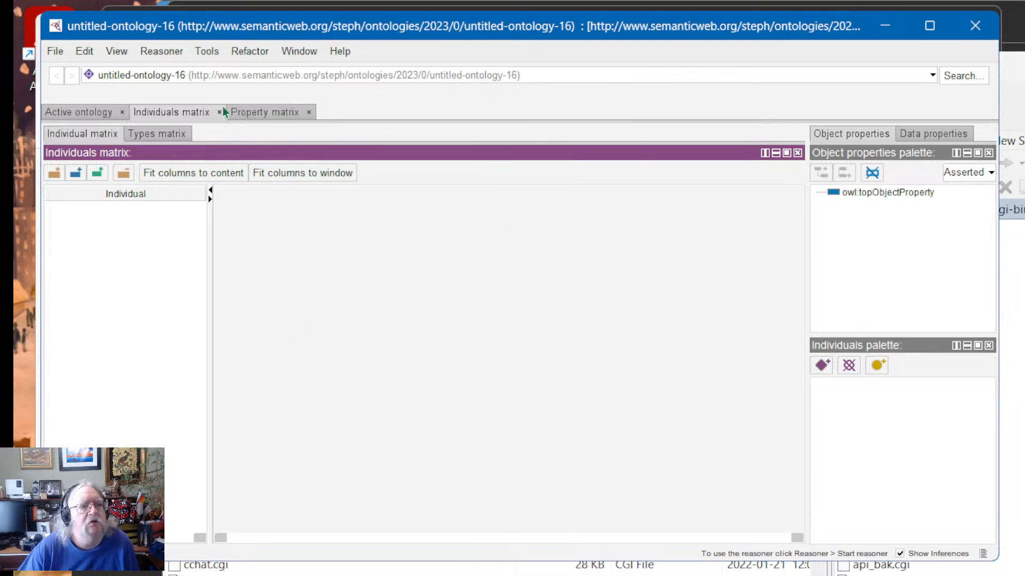
Step: Check how the Active ontology, Individuals matrix and Property matrix tabs display, including the object and data property matrices
{"action": "left_click", "coordinate": [258, 113]}
{"action": "left_click", "coordinate": [130, 113]}
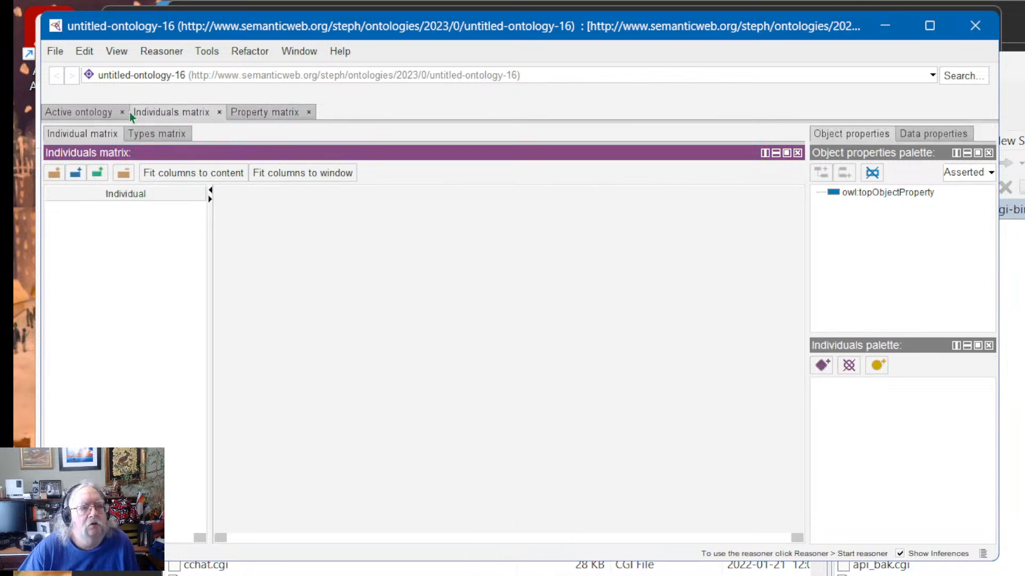
{"action": "left_click", "coordinate": [101, 110]}
{"action": "left_click", "coordinate": [190, 113]}
{"action": "left_click", "coordinate": [270, 115]}
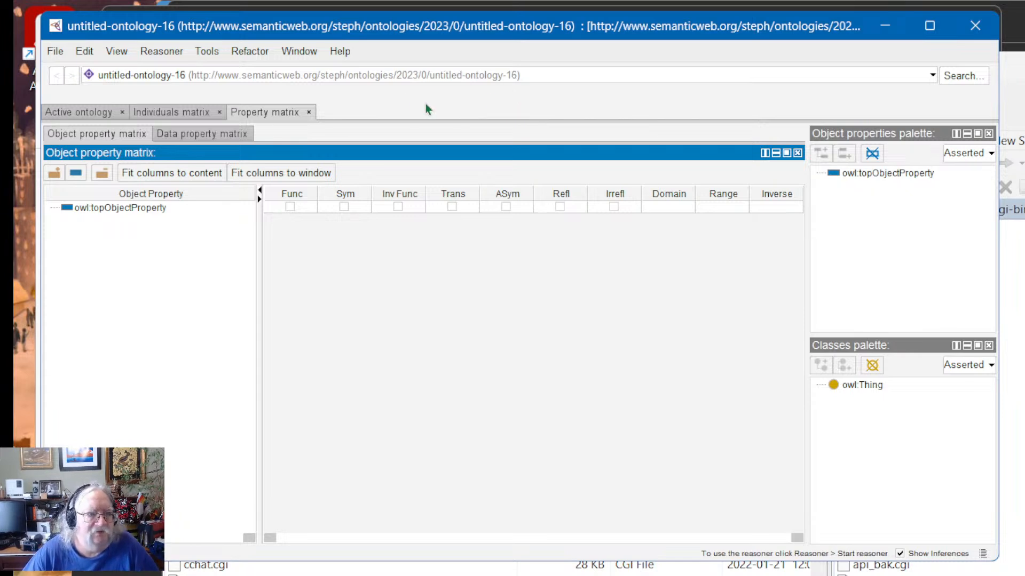
{"action": "left_click", "coordinate": [210, 137]}
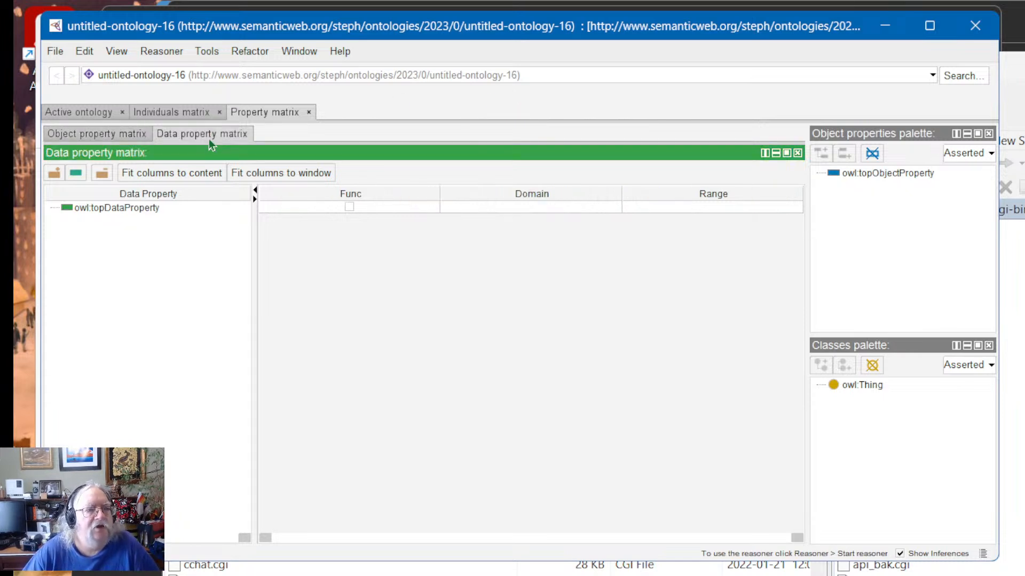
{"action": "left_click", "coordinate": [126, 134]}
{"action": "left_click", "coordinate": [165, 112]}
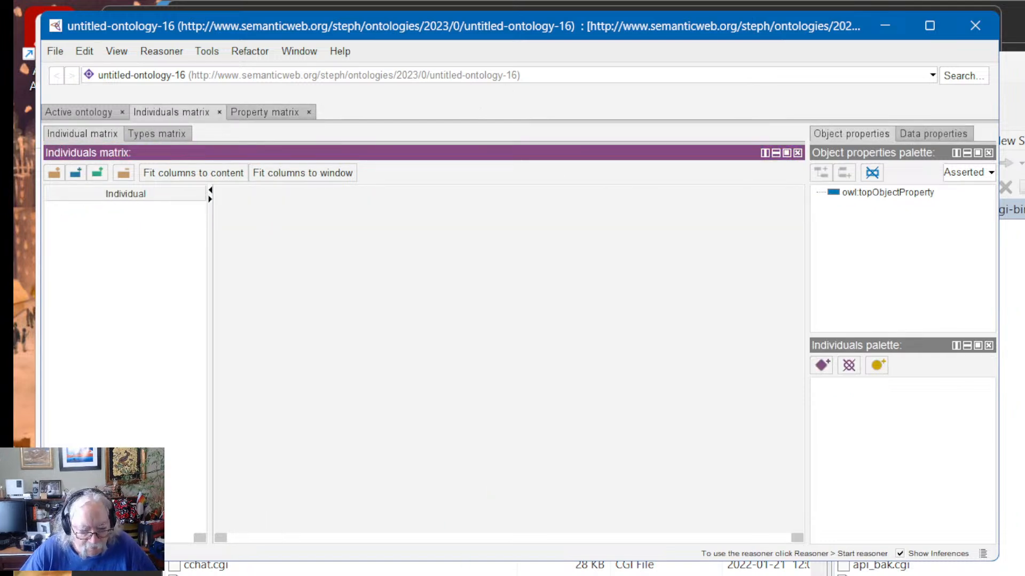
Step: Switch to the Protege4Pizzas10Minutes page in Firefox and reread which tabs to enable and disable
{"action": "key", "text": "alt+Tab"}
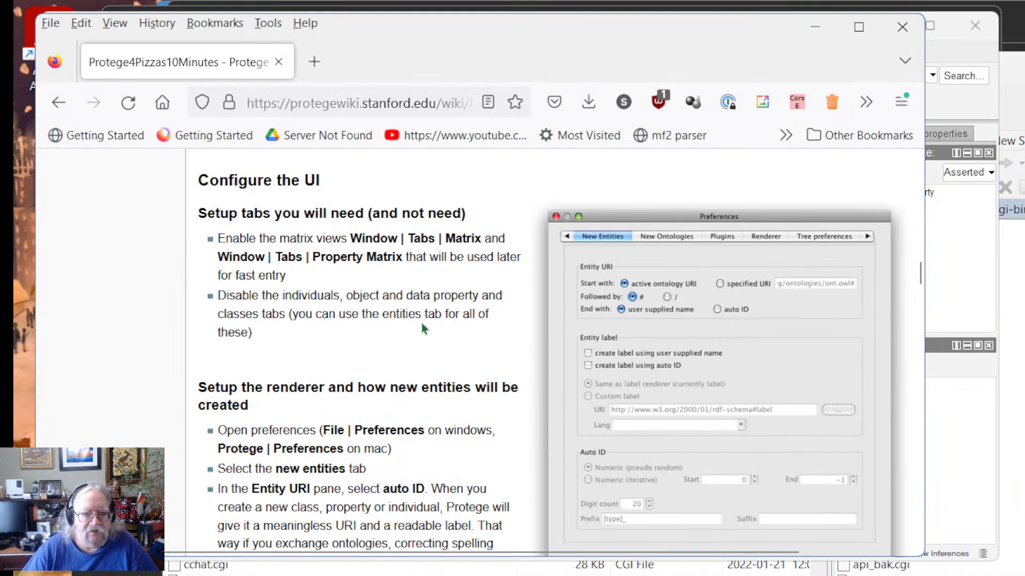
{"action": "left_click_drag", "start_coordinate": [448, 238], "coordinate": [484, 241]}
{"action": "left_click", "coordinate": [462, 284]}
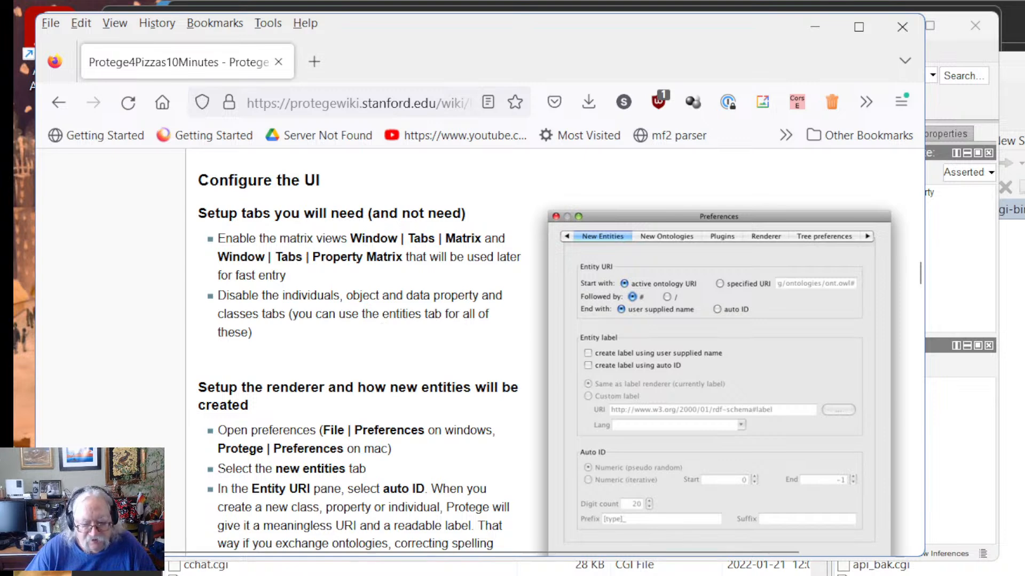
Step: Switch to Protégé, add the Entities tab and widen its Class hierarchy pane so the view tabs fit in one row
{"action": "key", "text": "alt+Tab"}
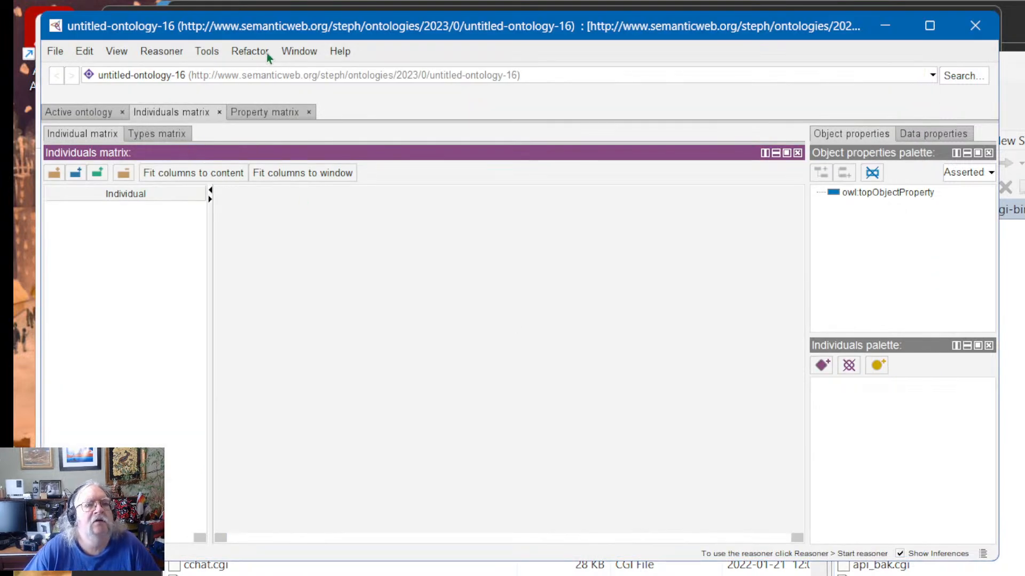
{"action": "left_click", "coordinate": [288, 52]}
{"action": "mouse_move", "coordinate": [309, 93]}
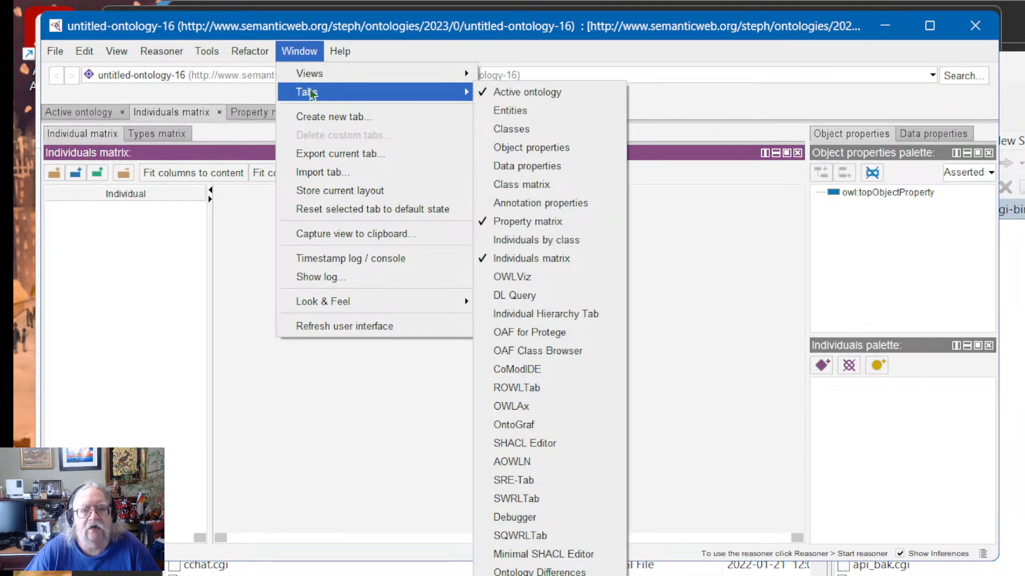
{"action": "left_click", "coordinate": [516, 112]}
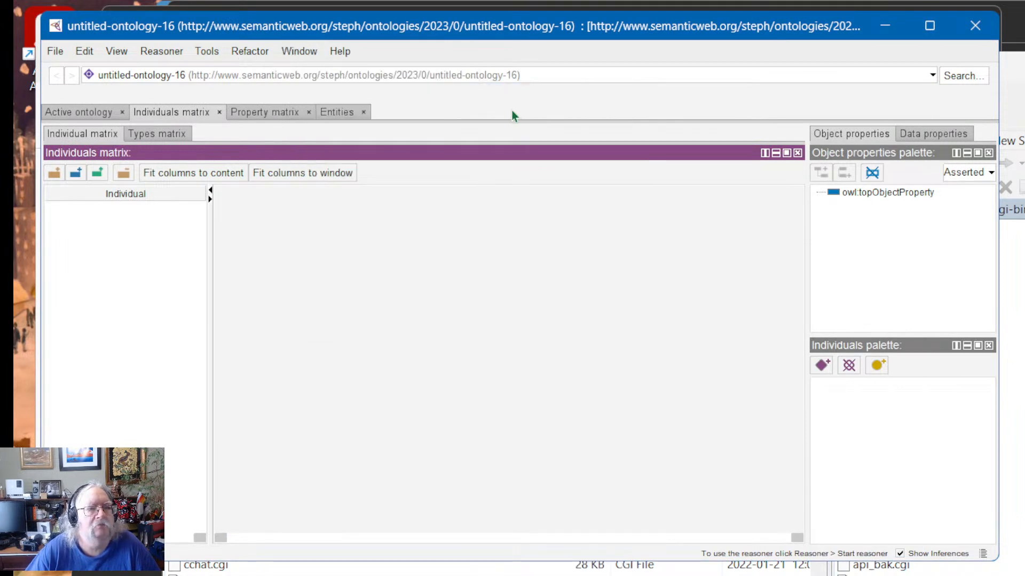
{"action": "left_click", "coordinate": [338, 113]}
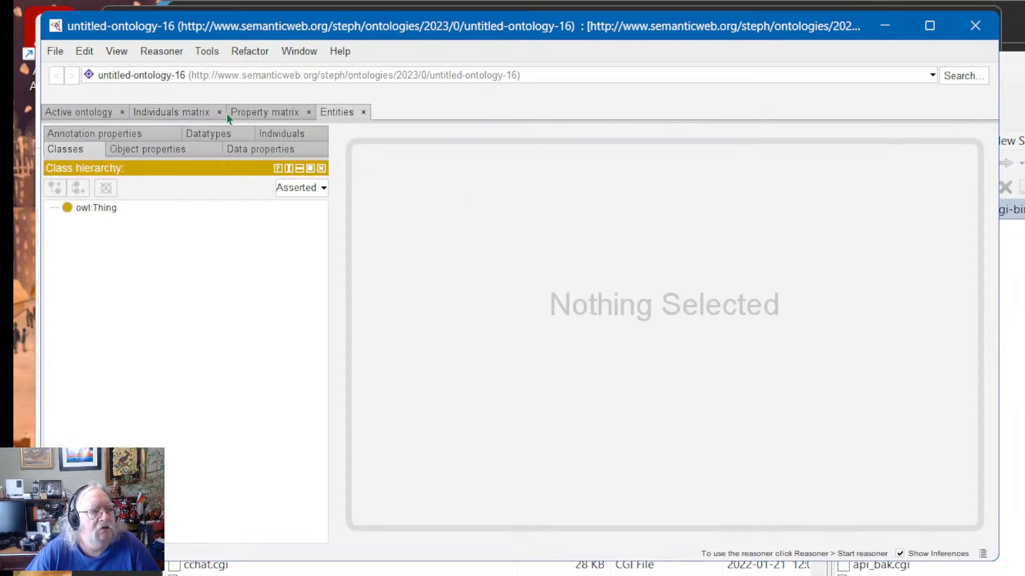
{"action": "left_click", "coordinate": [270, 113]}
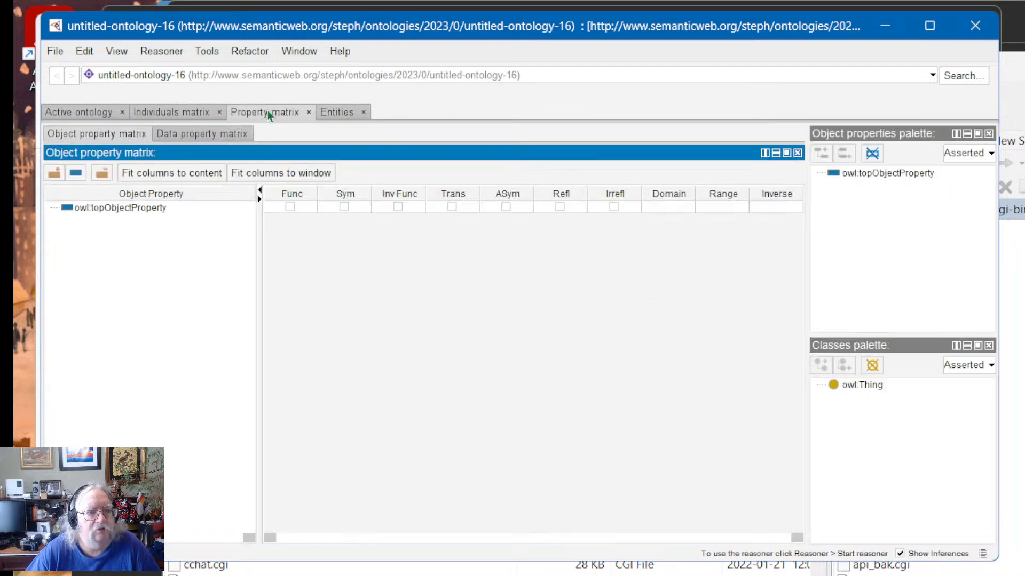
{"action": "left_click", "coordinate": [337, 113]}
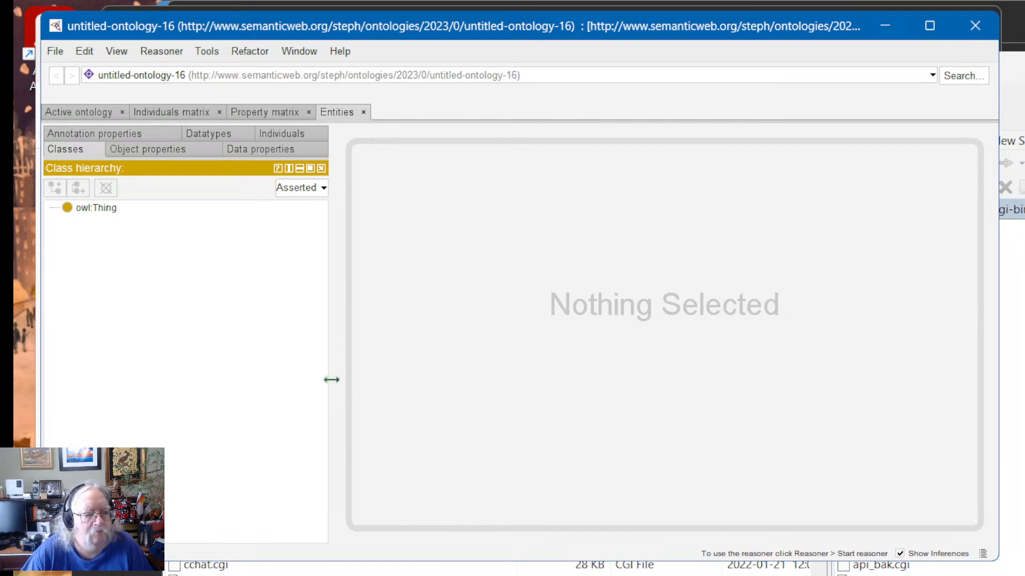
{"action": "left_click_drag", "start_coordinate": [331, 379], "coordinate": [504, 392]}
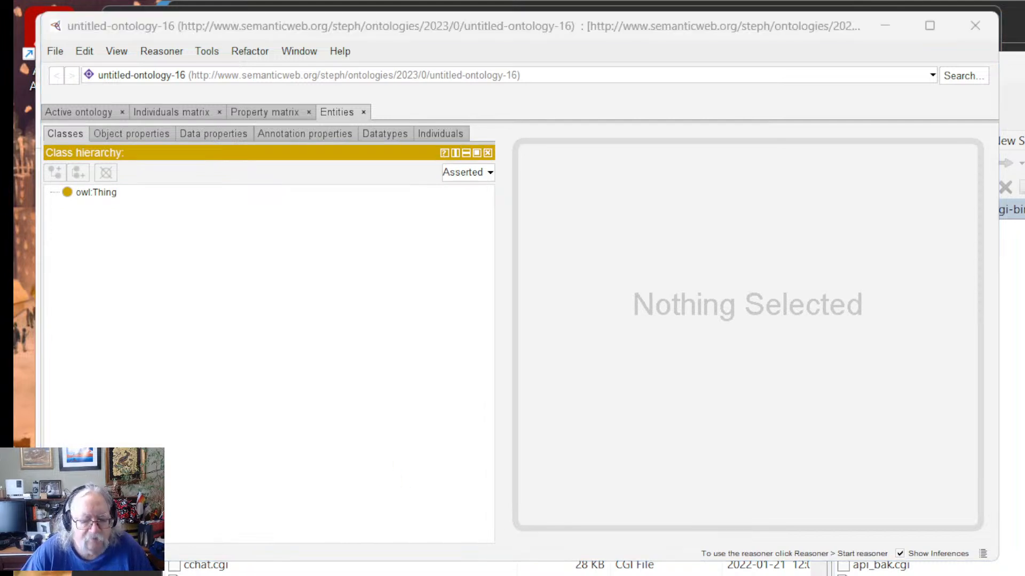
Step: Switch to the tutorial in Firefox and read the section on setting up the renderer and new entities
{"action": "key", "text": "alt+Tab"}
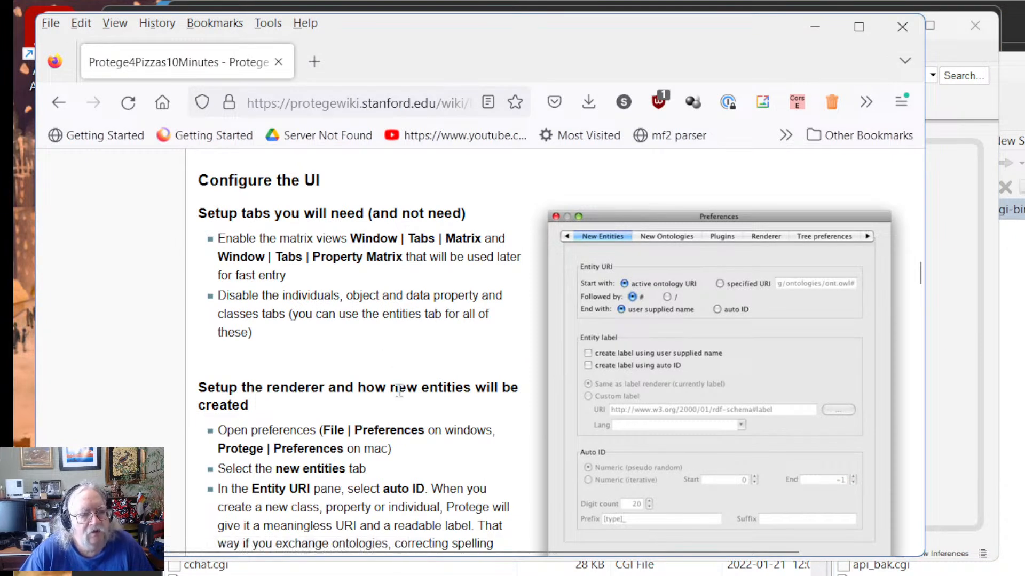
{"action": "scroll", "coordinate": [337, 320], "scroll_direction": "down", "scroll_amount": 3}
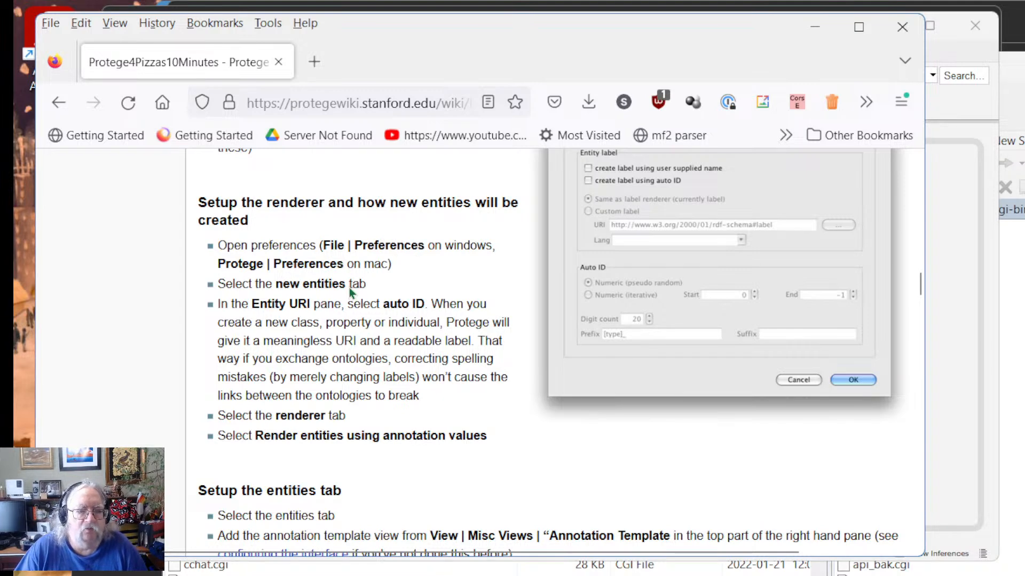
{"action": "scroll", "coordinate": [341, 357], "scroll_direction": "up", "scroll_amount": 6}
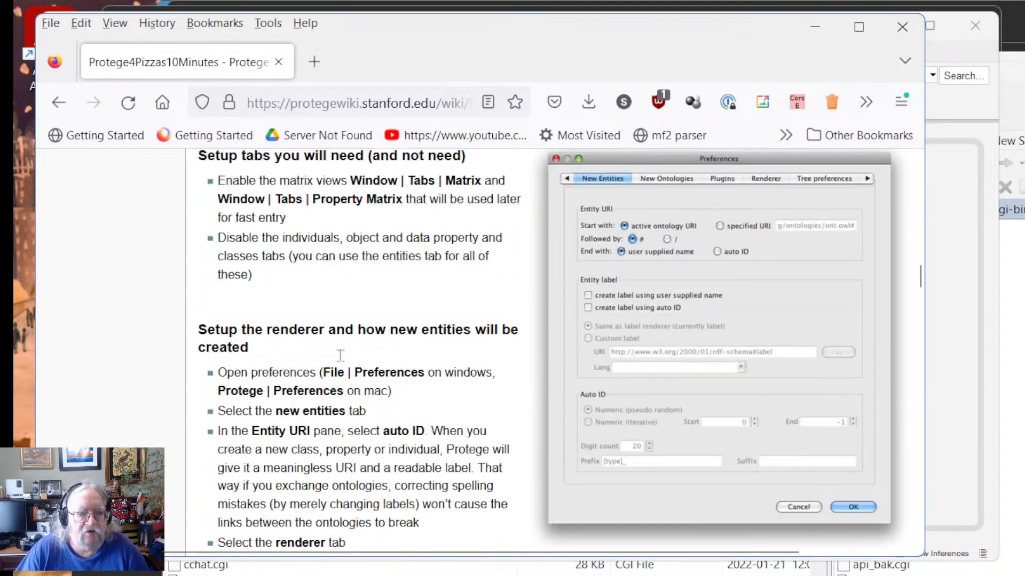
{"action": "scroll", "coordinate": [341, 358], "scroll_direction": "down", "scroll_amount": 7}
{"action": "scroll", "coordinate": [339, 357], "scroll_direction": "up", "scroll_amount": 1}
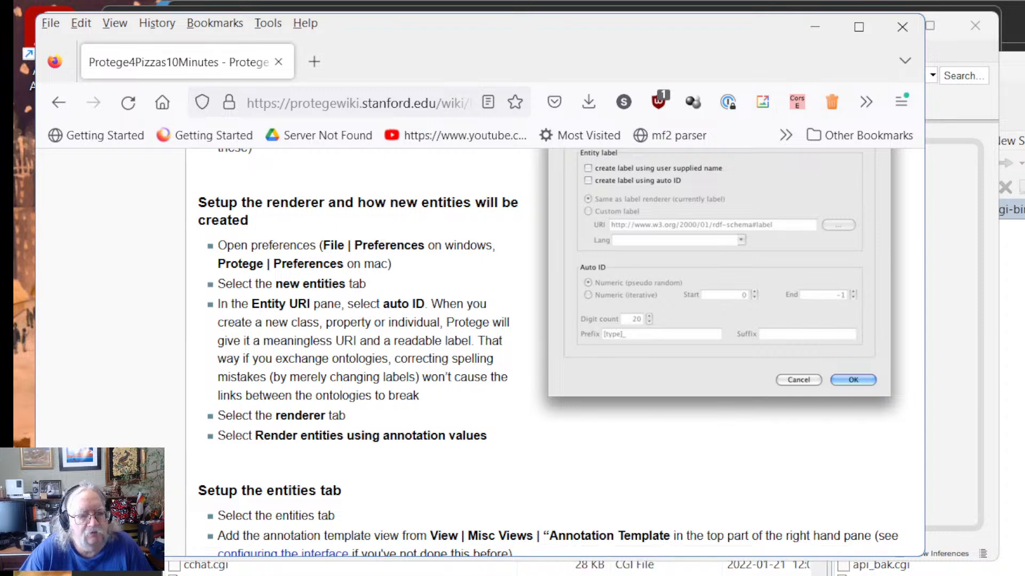
Step: Inspect Protégé's New entities metadata and Annotations preferences against the tutorial, cancel without changes, and return to the tutorial in Firefox
{"action": "key", "text": "alt+Tab"}
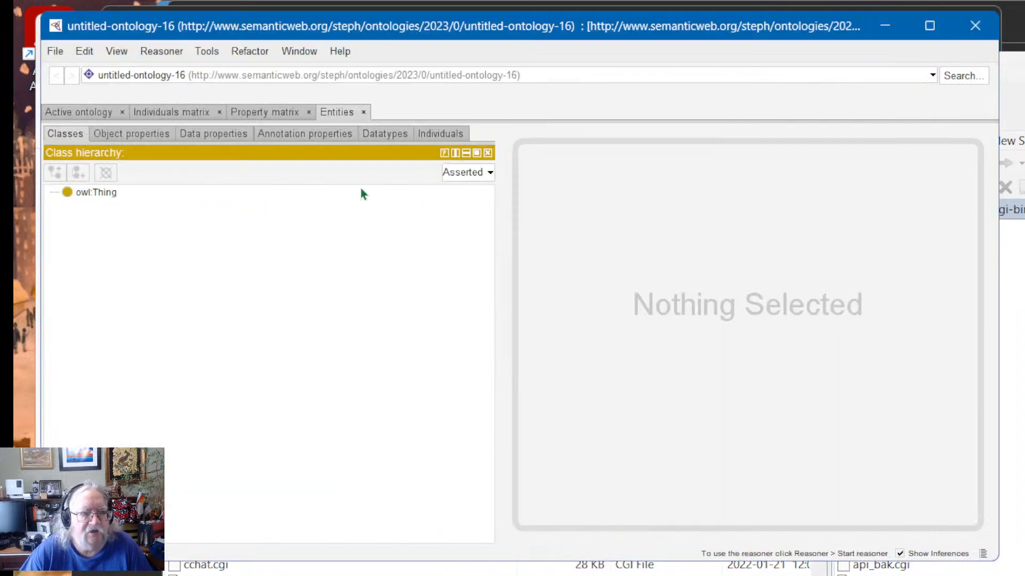
{"action": "left_click", "coordinate": [56, 52]}
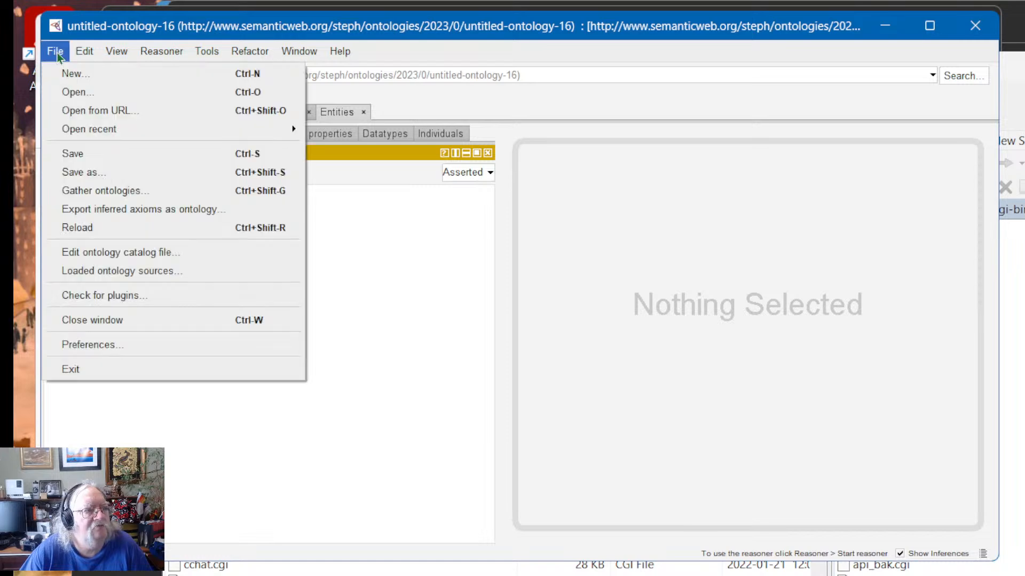
{"action": "left_click", "coordinate": [80, 346]}
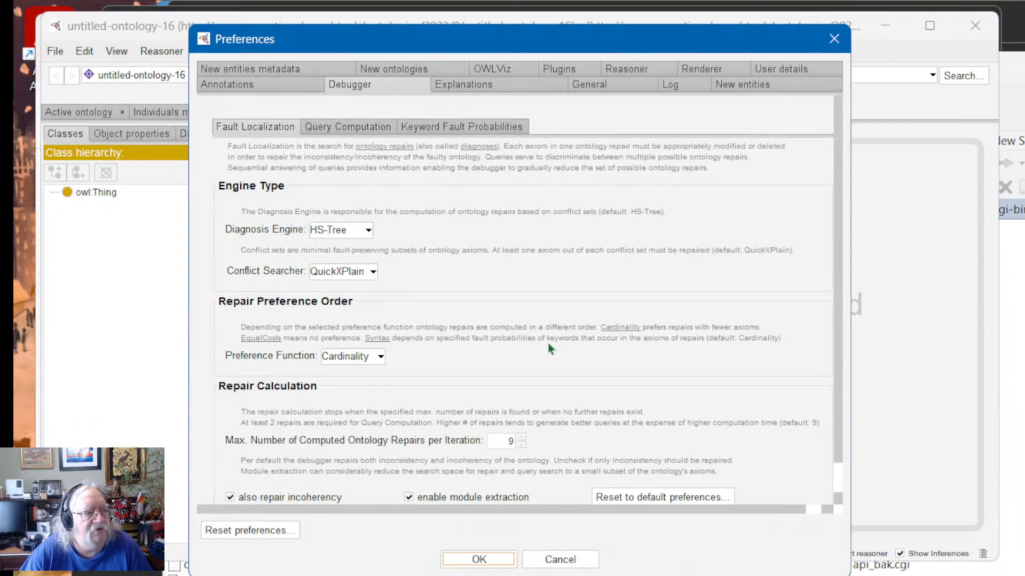
{"action": "left_click", "coordinate": [244, 70]}
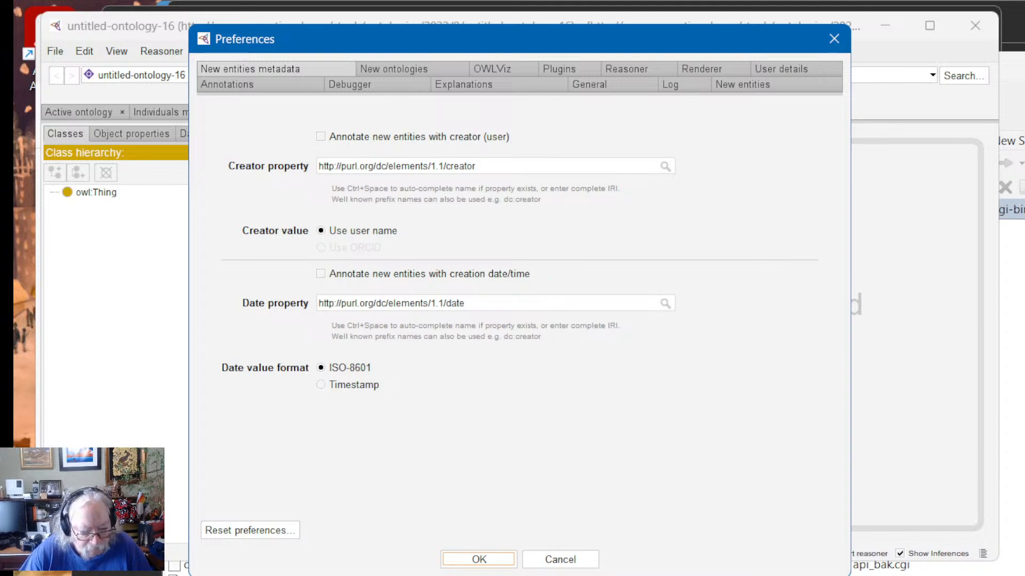
{"action": "key", "text": "alt+Tab"}
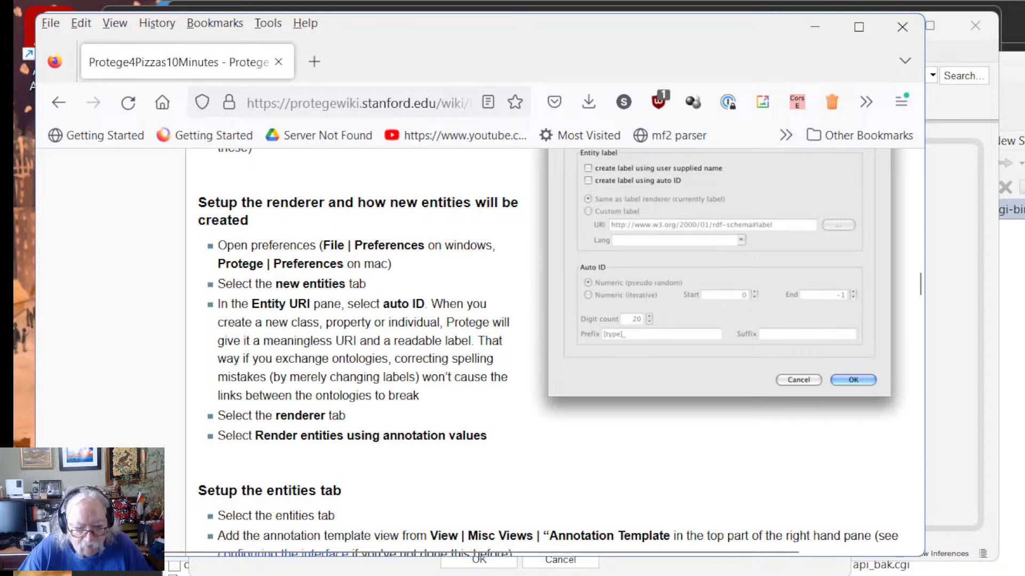
{"action": "key", "text": "alt+Tab"}
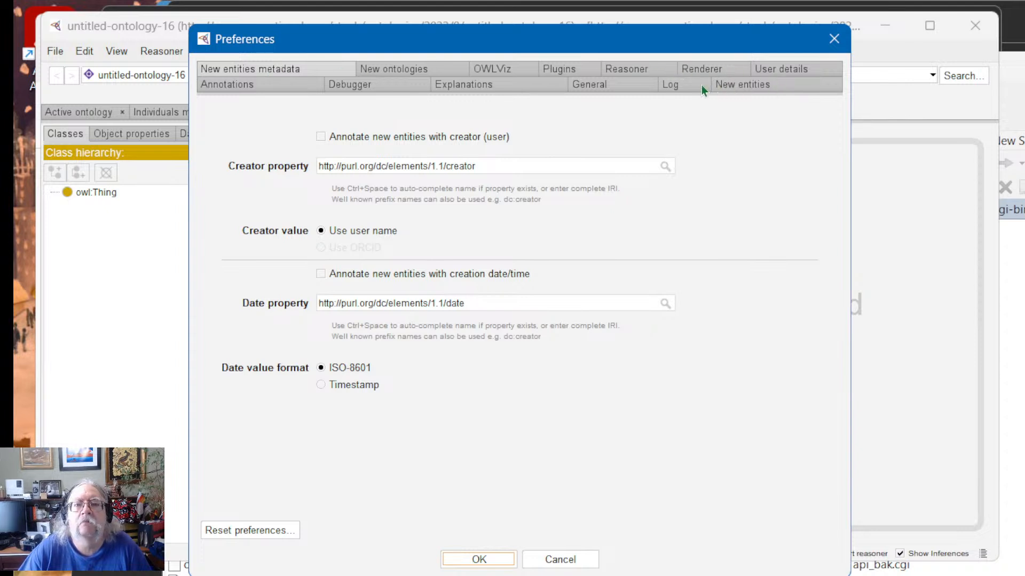
{"action": "left_click", "coordinate": [252, 85]}
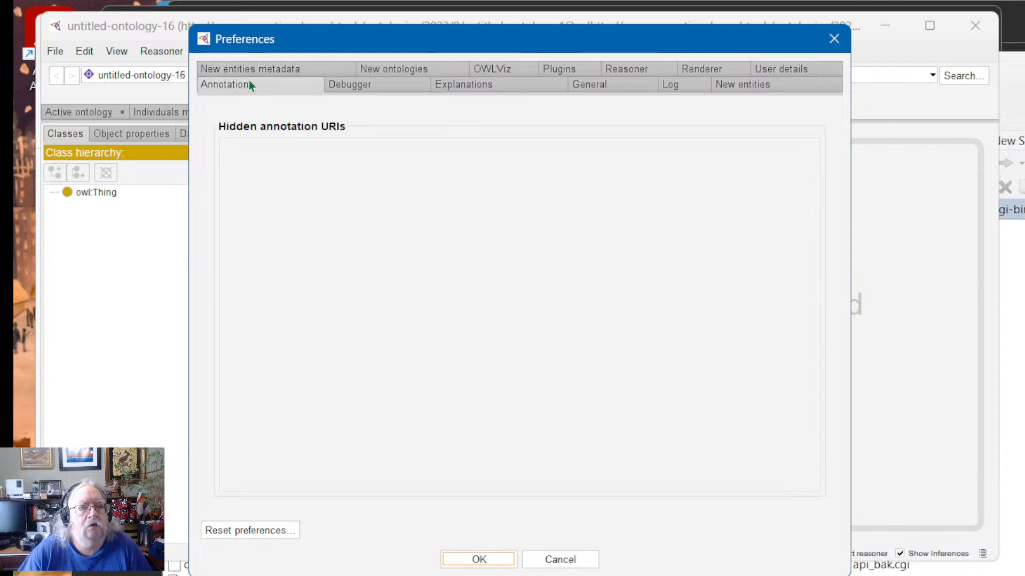
{"action": "left_click", "coordinate": [249, 69]}
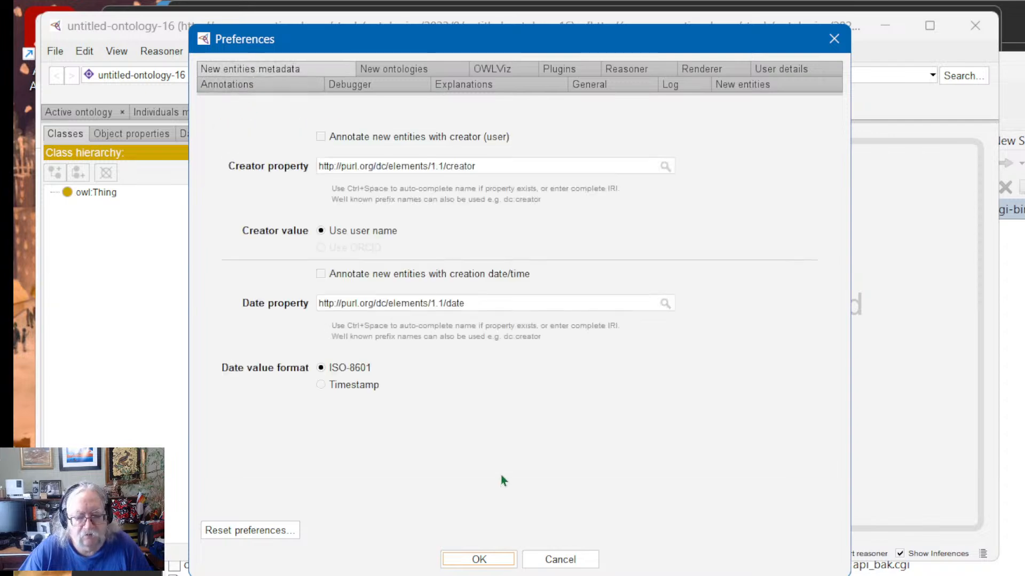
{"action": "left_click", "coordinate": [561, 559]}
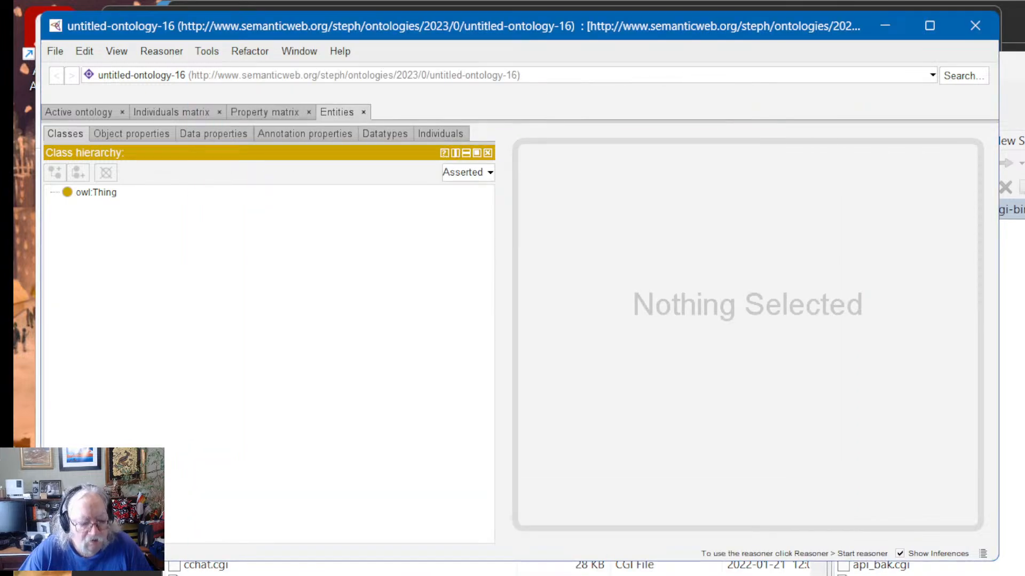
{"action": "key", "text": "alt+Tab"}
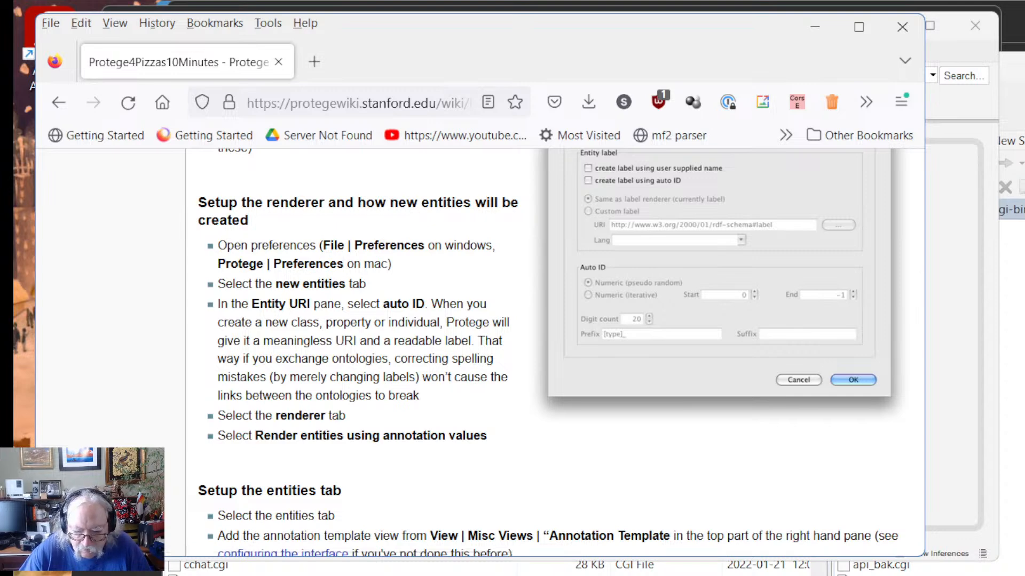
Step: Switch to Protégé and open the New entities preferences, checking the required preference page against the tutorial in Firefox
{"action": "key", "text": "alt+Tab"}
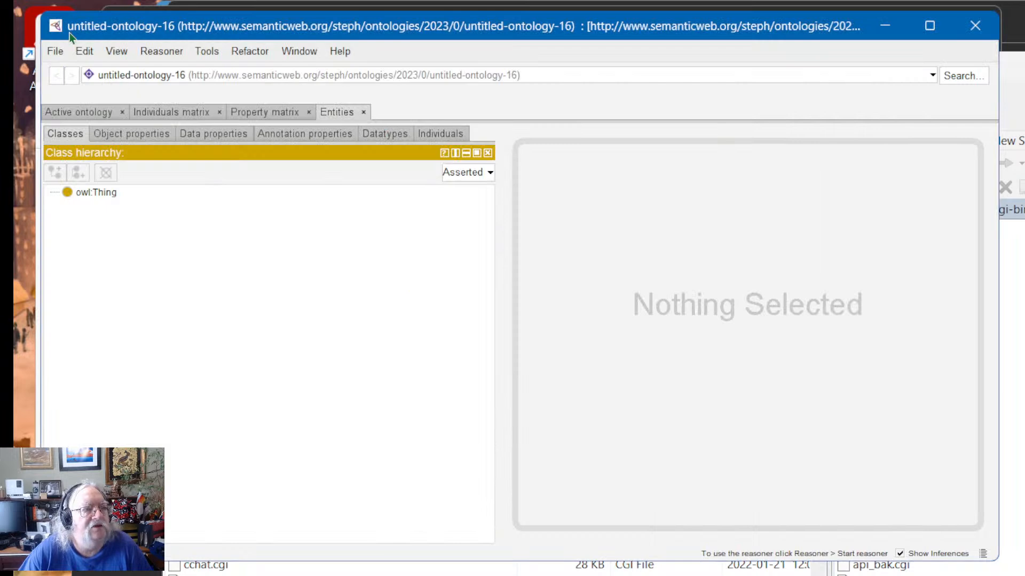
{"action": "left_click", "coordinate": [55, 52]}
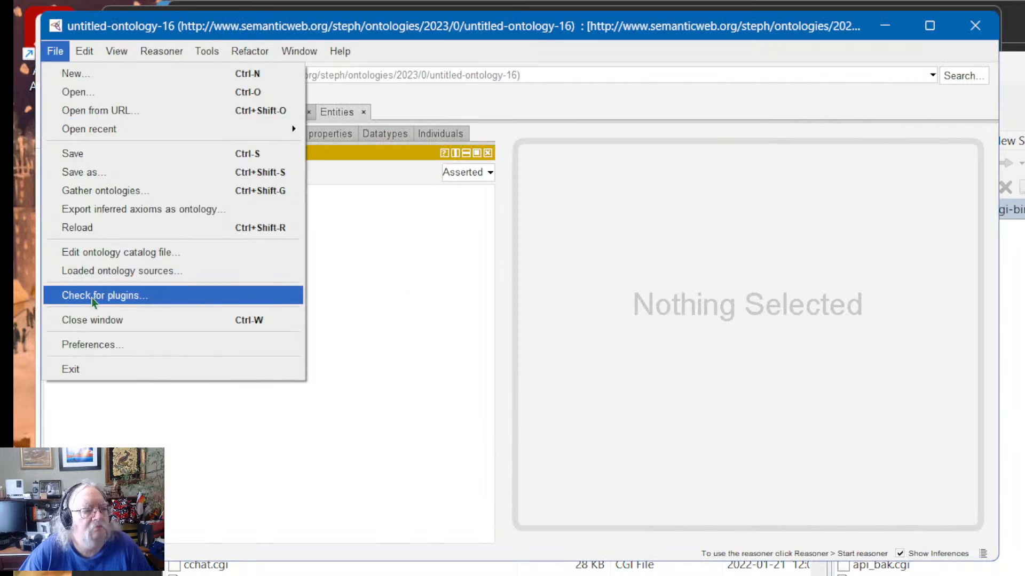
{"action": "left_click", "coordinate": [91, 345]}
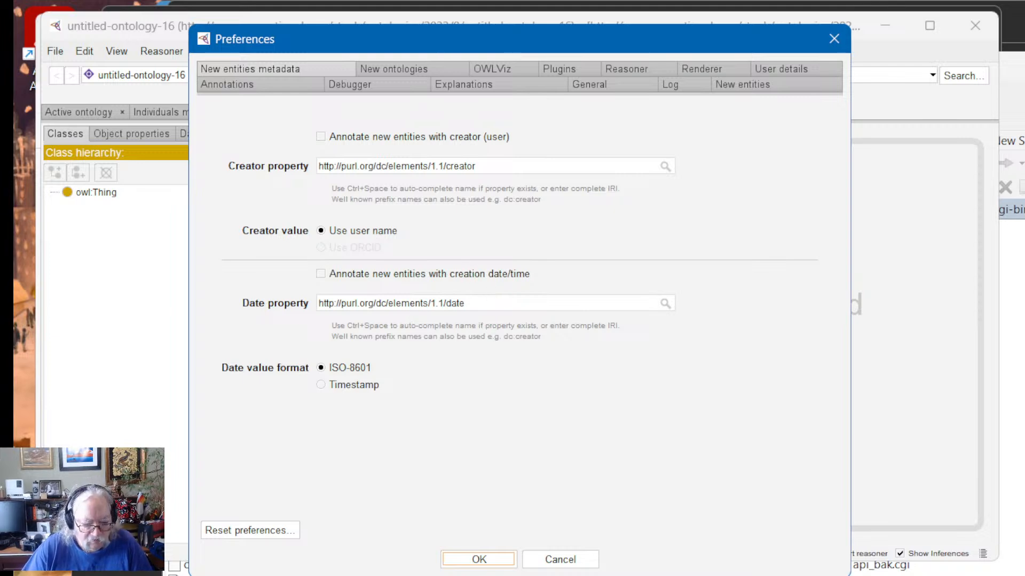
{"action": "left_click", "coordinate": [438, 574]}
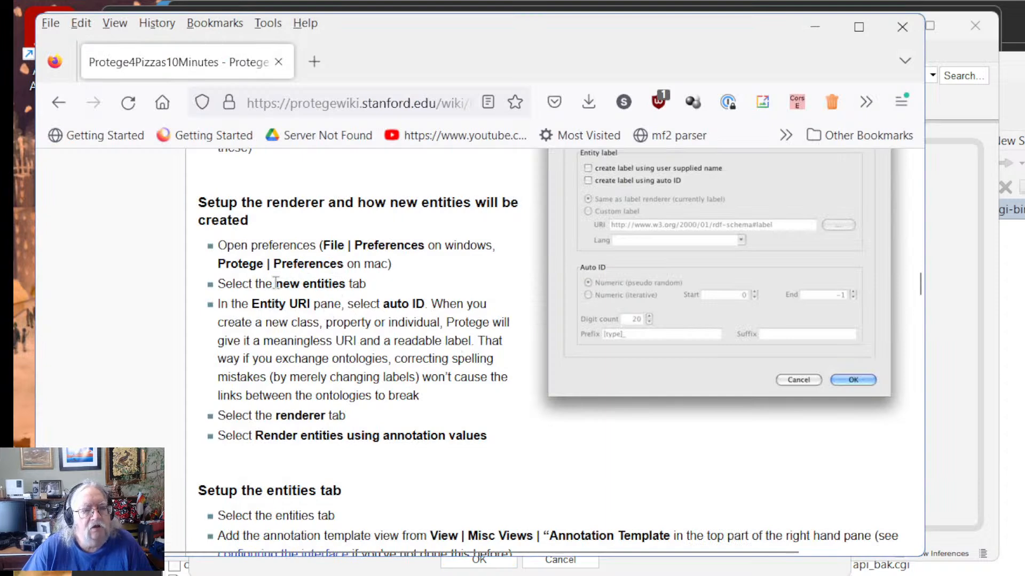
{"action": "left_click_drag", "start_coordinate": [275, 283], "coordinate": [366, 288]}
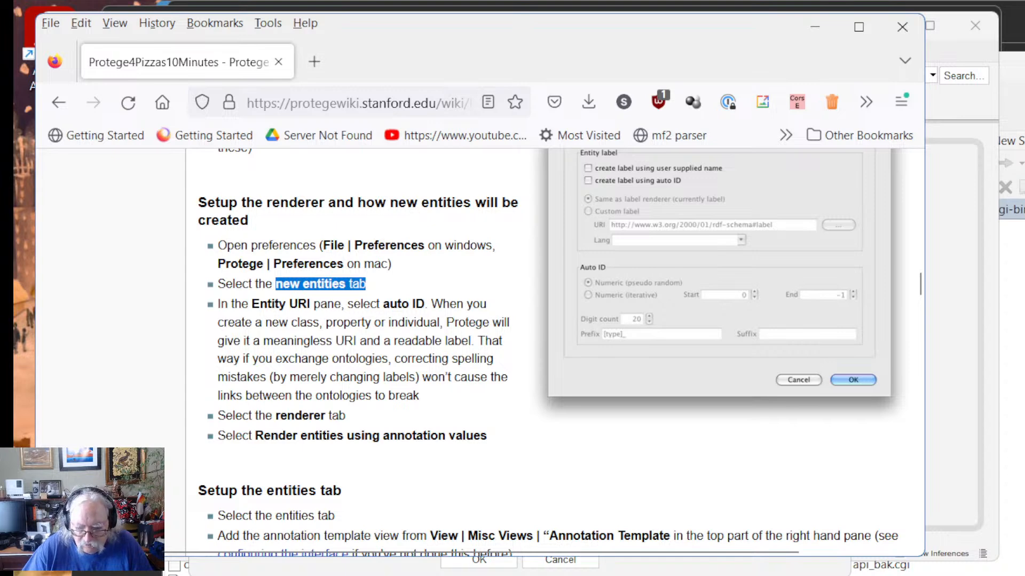
{"action": "left_click", "coordinate": [448, 574]}
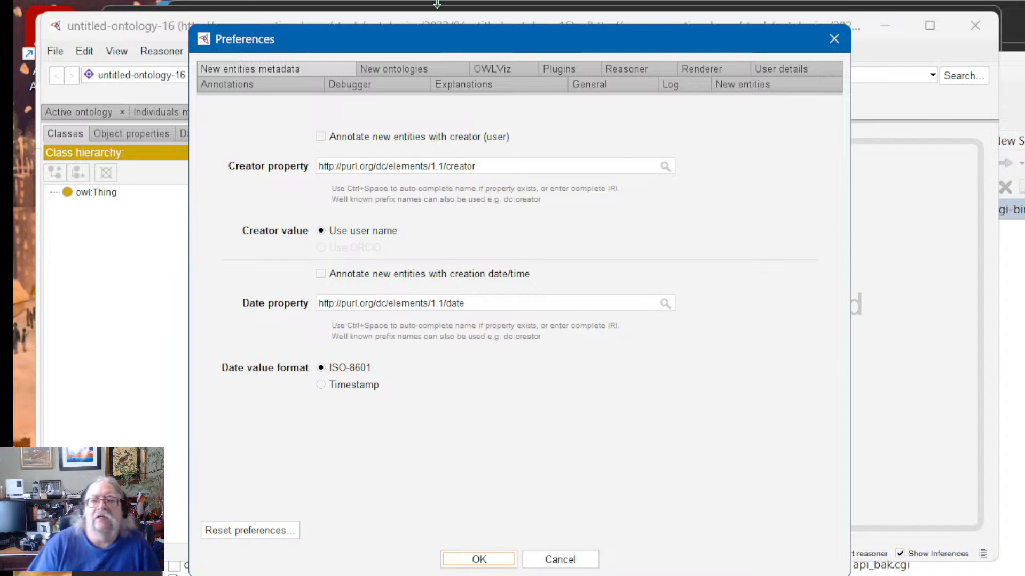
{"action": "left_click", "coordinate": [751, 85]}
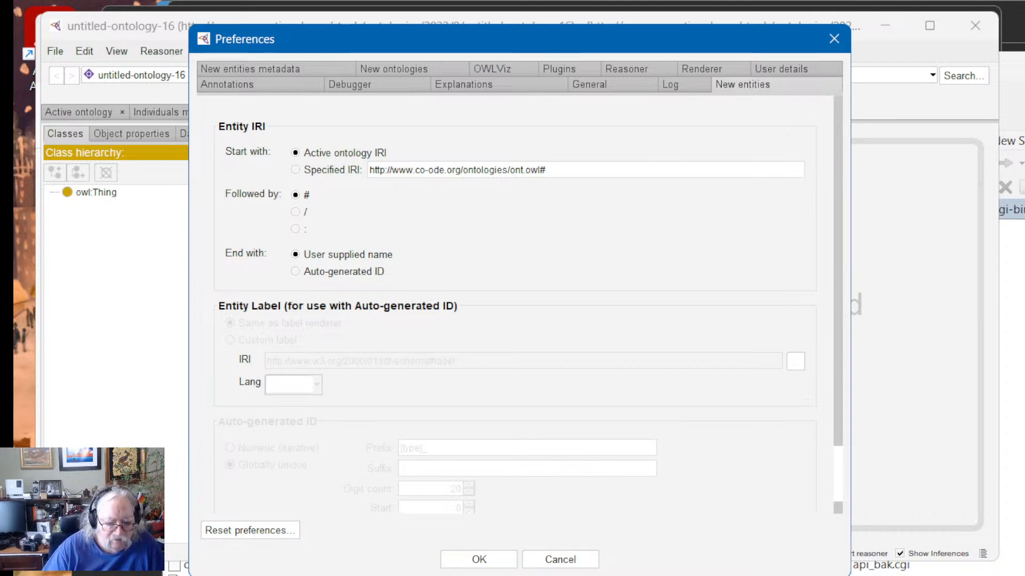
Step: Reread the Entity URI instruction in Firefox and set new entity IRIs in Protégé to end with Auto-generated ID
{"action": "key", "text": "alt+Tab"}
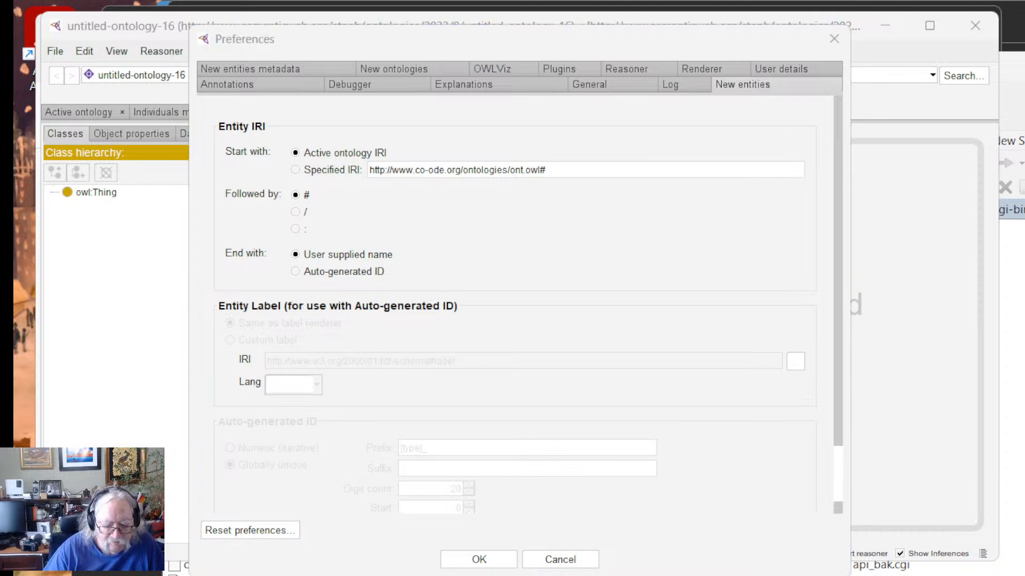
{"action": "left_click", "coordinate": [252, 296]}
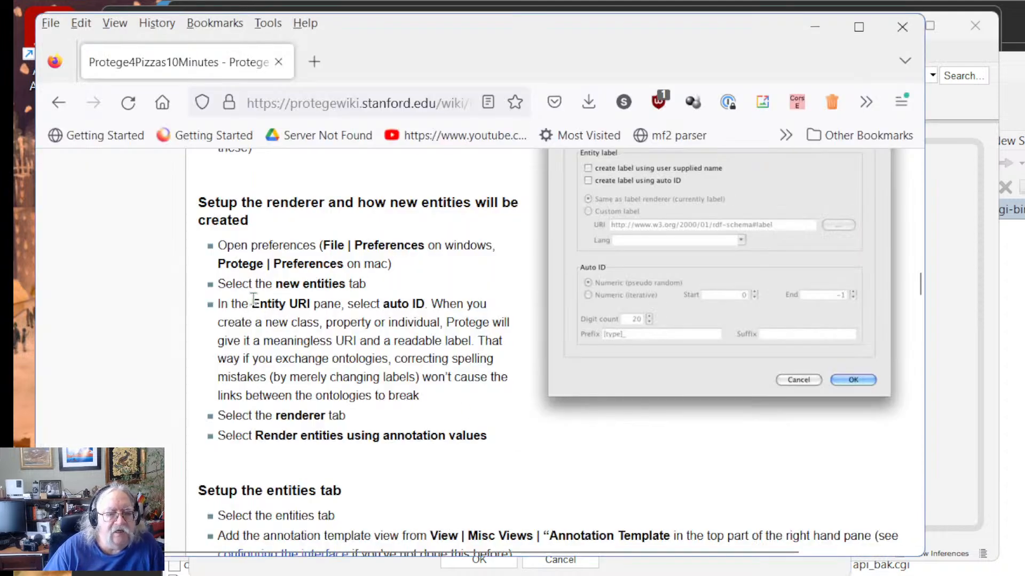
{"action": "left_click_drag", "start_coordinate": [252, 304], "coordinate": [433, 307]}
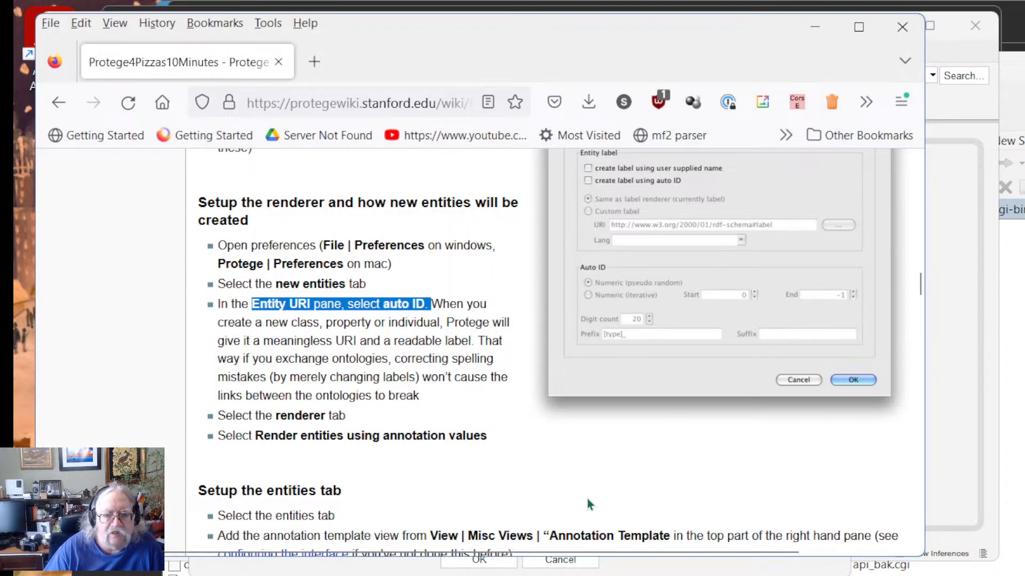
{"action": "key", "text": "alt+Tab"}
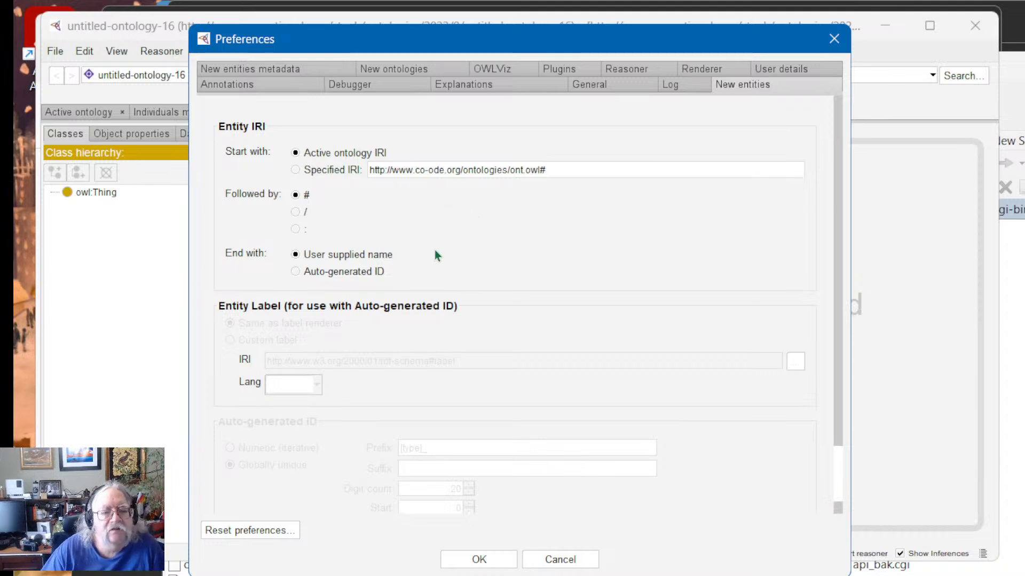
{"action": "left_click", "coordinate": [297, 270]}
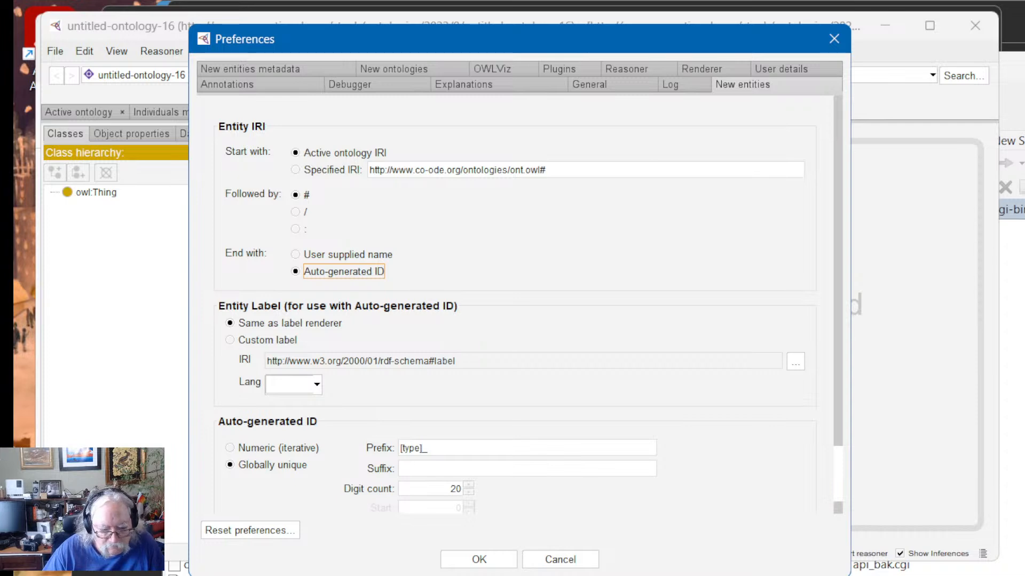
Step: Open Protégé's Renderer preferences and compare the entity rendering options with the tutorial's renderer instructions in Firefox
{"action": "key", "text": "alt+Tab"}
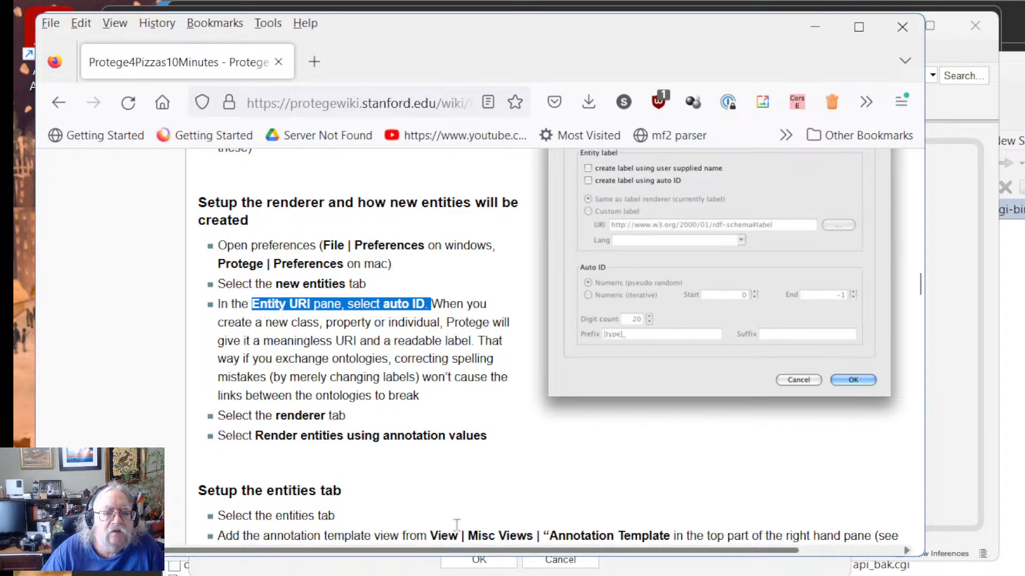
{"action": "left_click", "coordinate": [402, 323]}
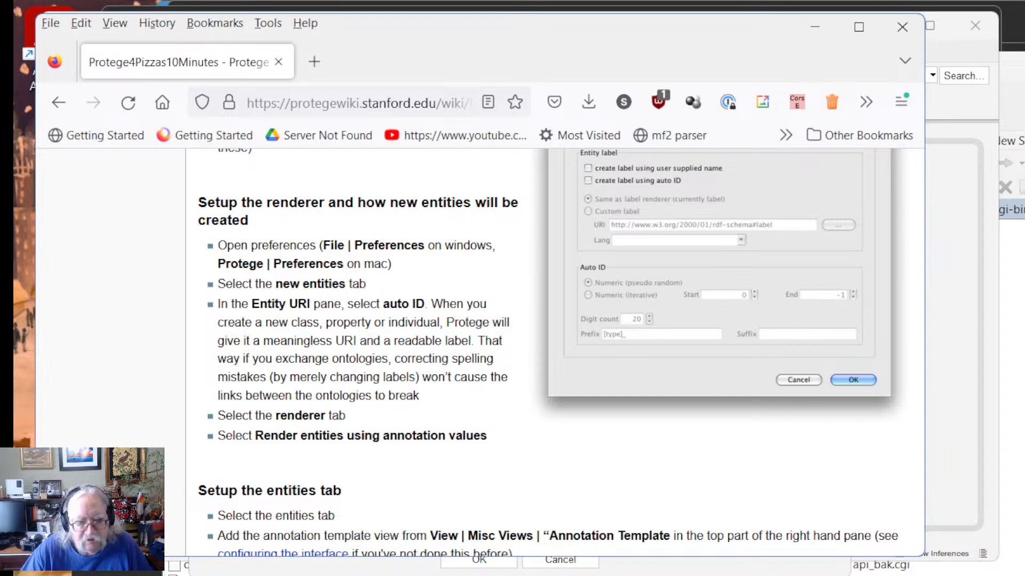
{"action": "left_click", "coordinate": [698, 575]}
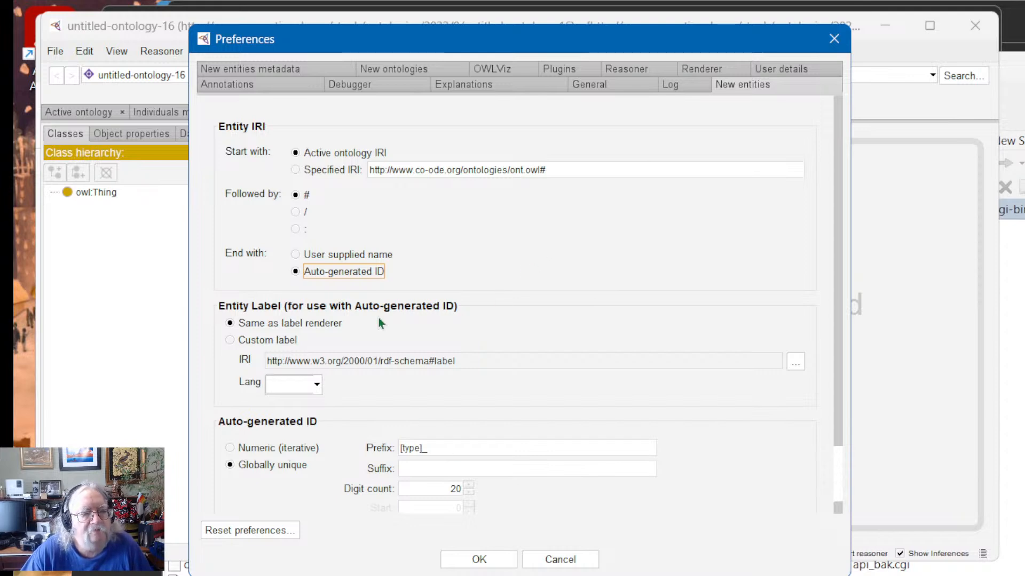
{"action": "left_click", "coordinate": [695, 68]}
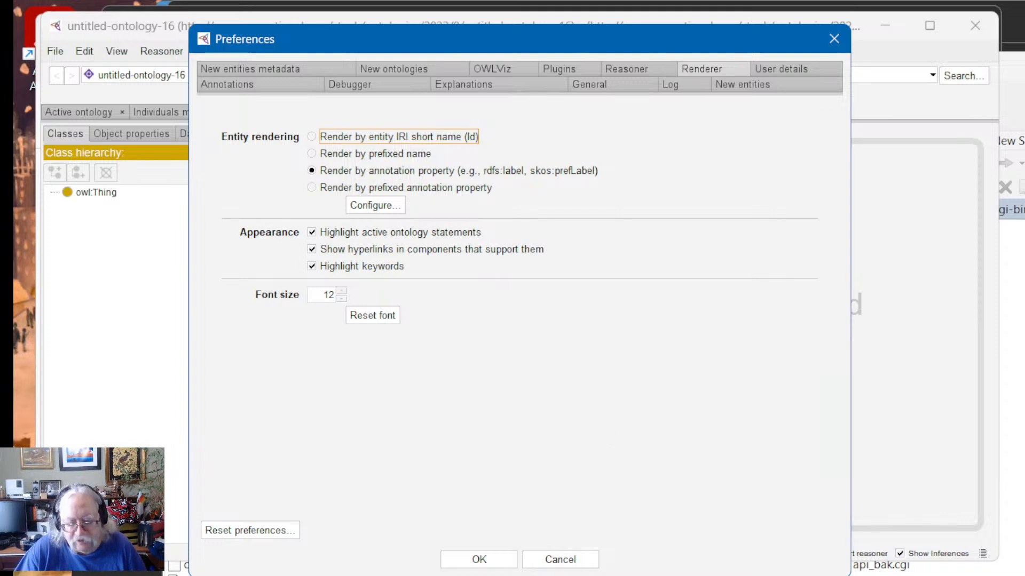
{"action": "key", "text": "alt+Tab"}
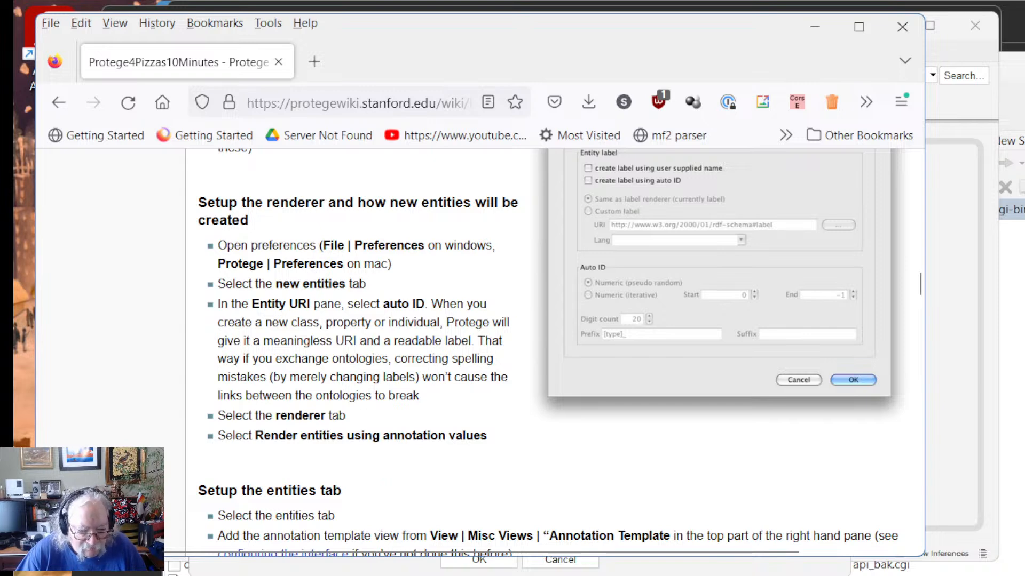
{"action": "key", "text": "alt+Tab"}
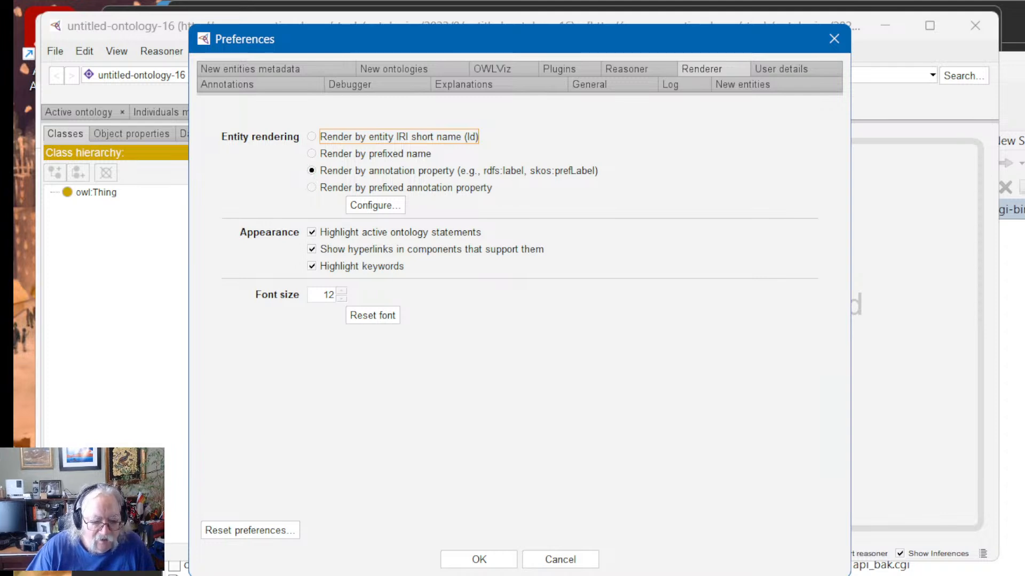
{"action": "key", "text": "alt+Tab"}
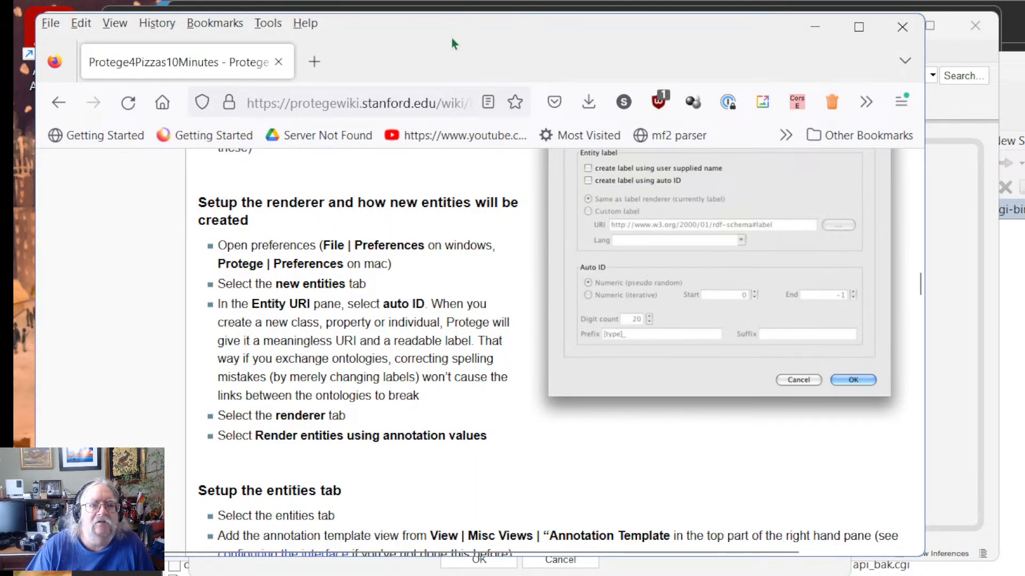
{"action": "left_click_drag", "start_coordinate": [451, 37], "coordinate": [591, 385]}
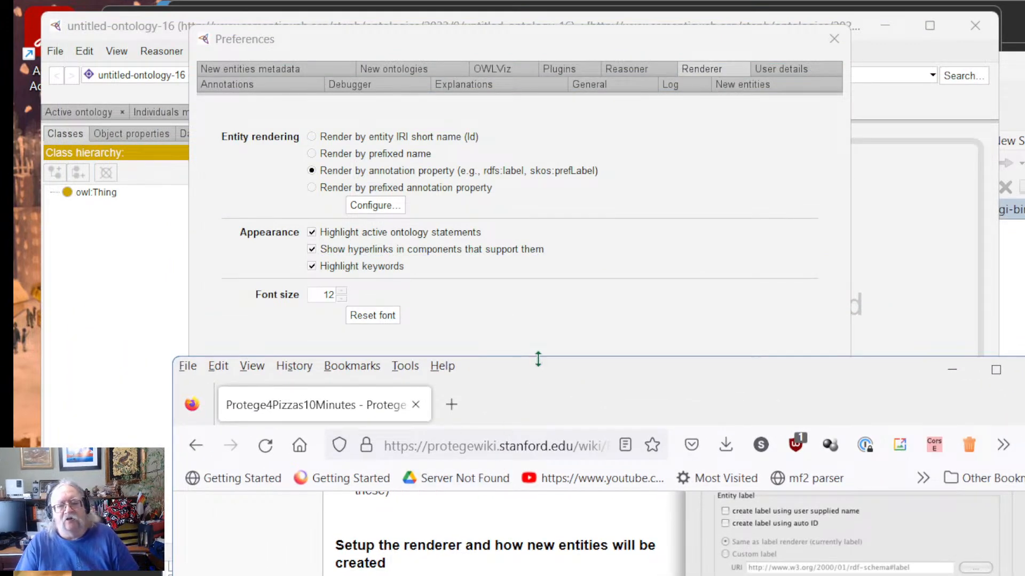
{"action": "left_click_drag", "start_coordinate": [536, 367], "coordinate": [434, 19]}
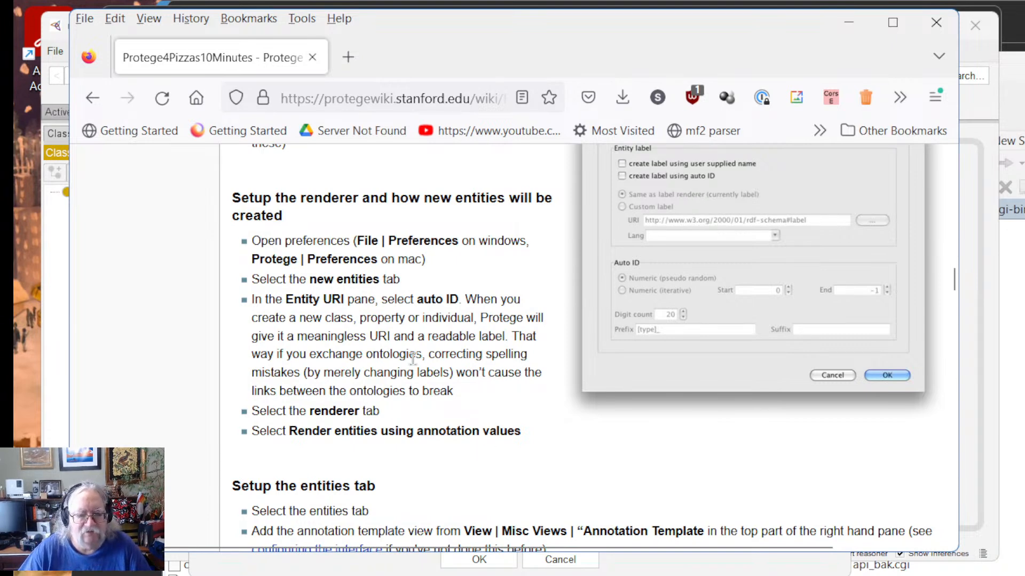
Step: Read the tutorial's Setup the entities tab section, dismiss Protégé's Preferences without confirming, and display the Entities tab
{"action": "scroll", "coordinate": [436, 459], "scroll_direction": "down", "scroll_amount": 5}
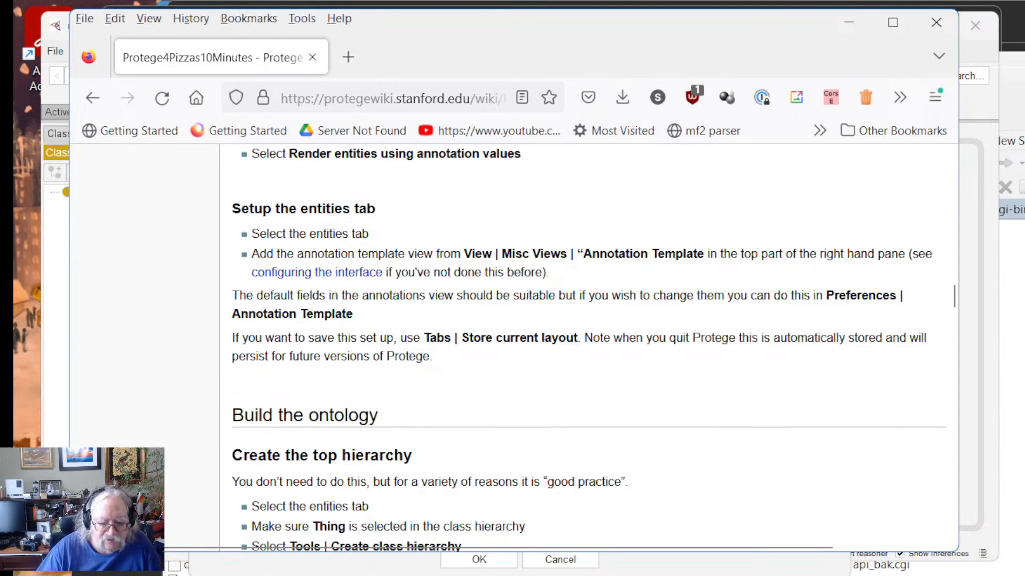
{"action": "key", "text": "alt+Tab"}
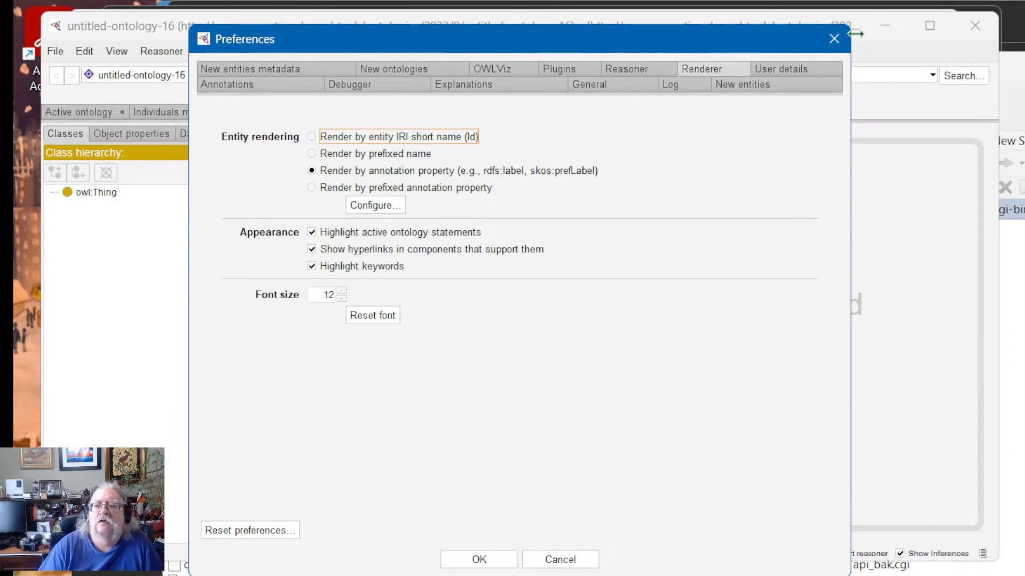
{"action": "left_click", "coordinate": [836, 45]}
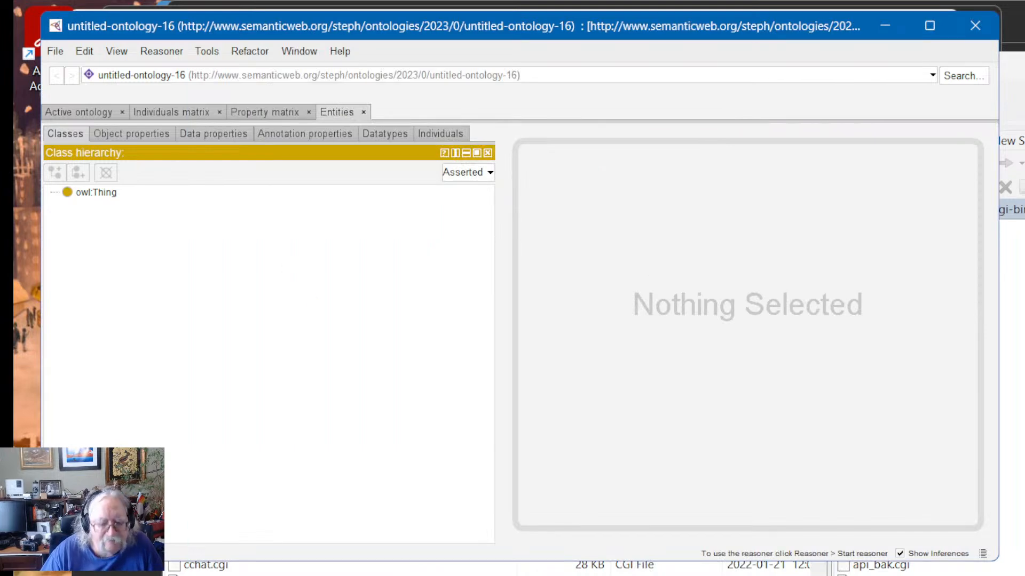
{"action": "left_click", "coordinate": [263, 111]}
{"action": "left_click", "coordinate": [336, 113]}
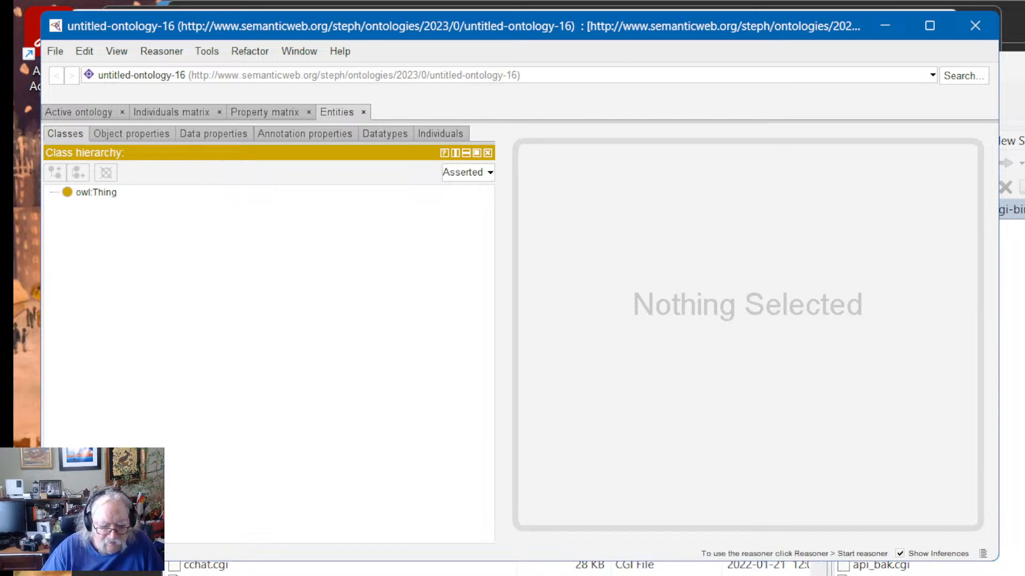
Step: Switch to Firefox and reread how to add the Annotation Template view to the entities tab
{"action": "left_click", "coordinate": [453, 574]}
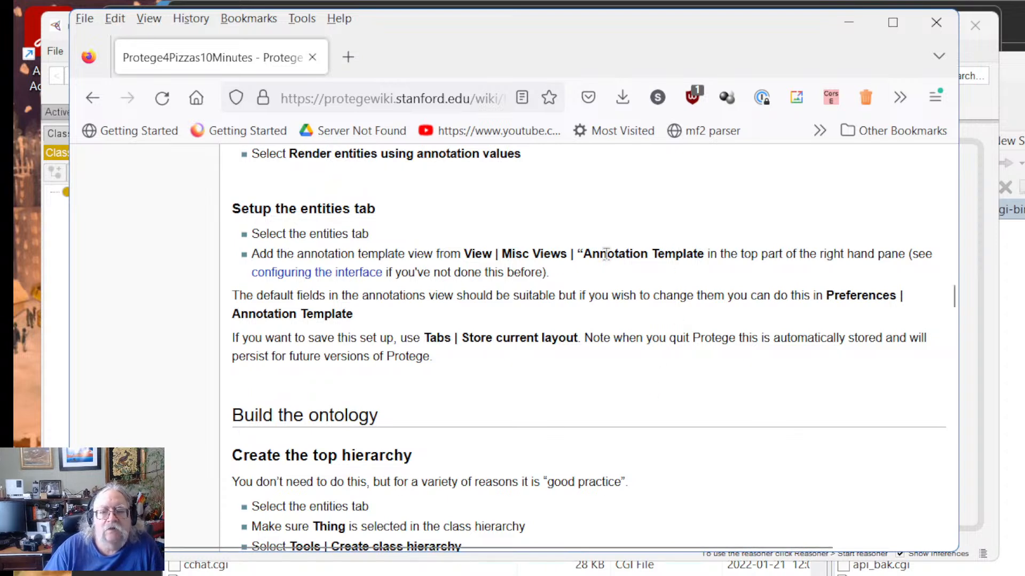
{"action": "left_click_drag", "start_coordinate": [702, 253], "coordinate": [708, 254]}
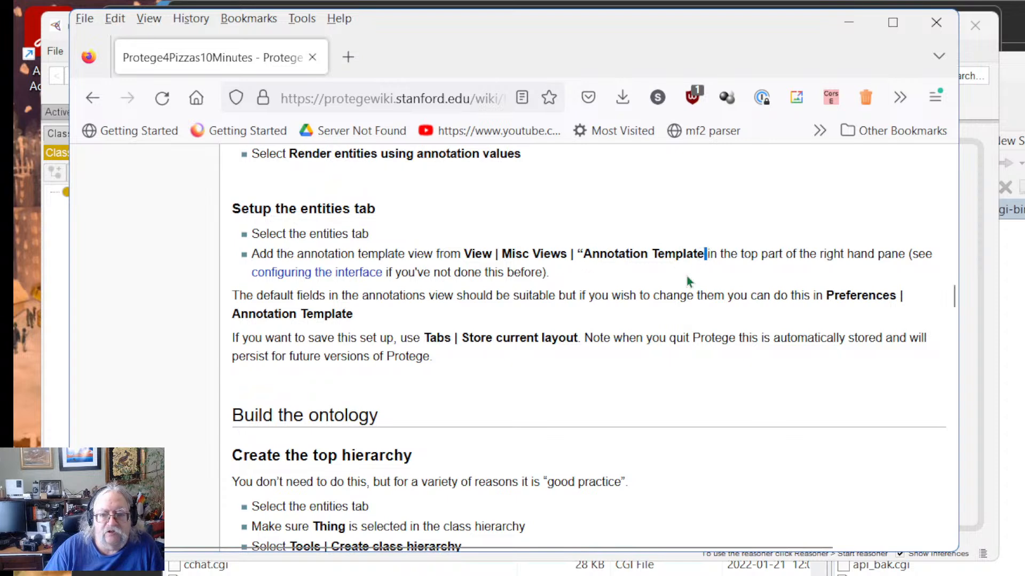
{"action": "left_click", "coordinate": [606, 294]}
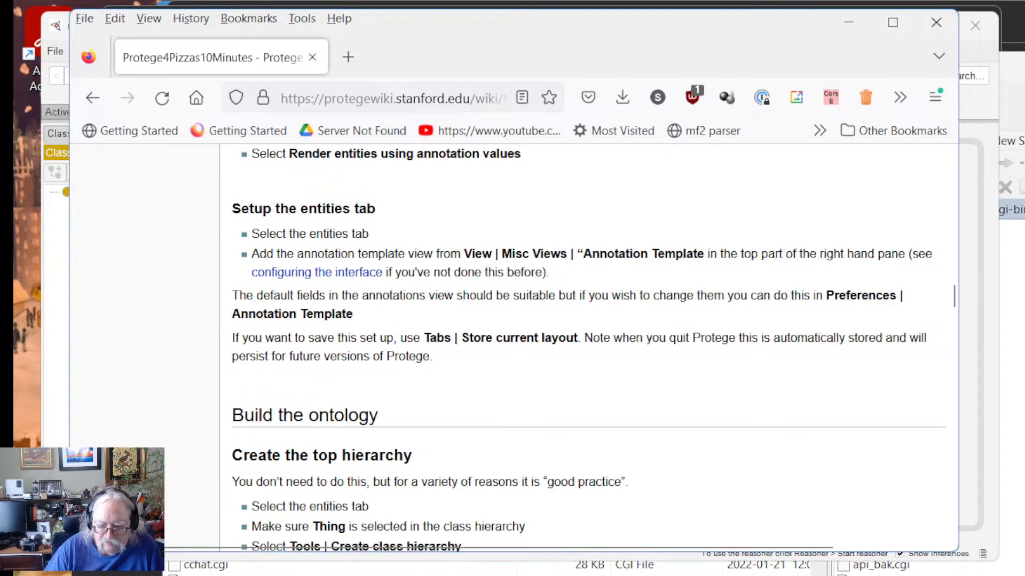
Step: Switch to Protégé and look through the available view categories for the Annotation Template view, rechecking the tutorial's wording in Firefox
{"action": "key", "text": "alt+Tab"}
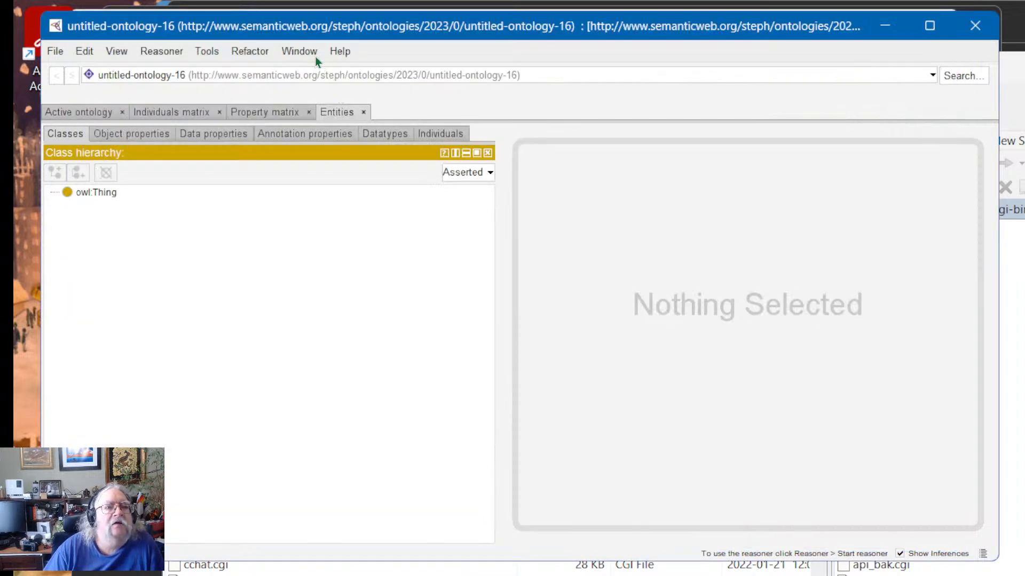
{"action": "left_click", "coordinate": [299, 51]}
{"action": "mouse_move", "coordinate": [302, 75]}
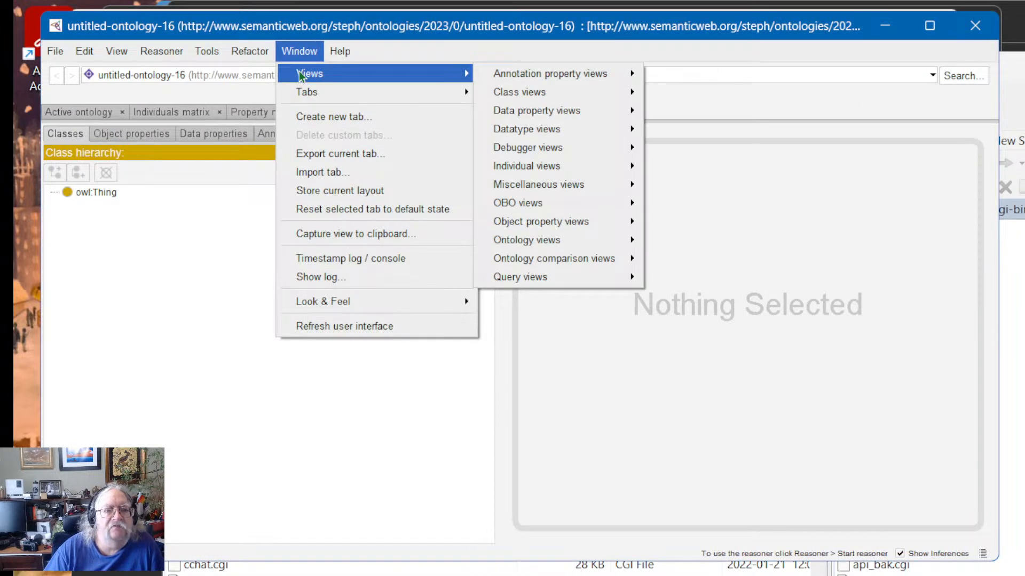
{"action": "mouse_move", "coordinate": [499, 80]}
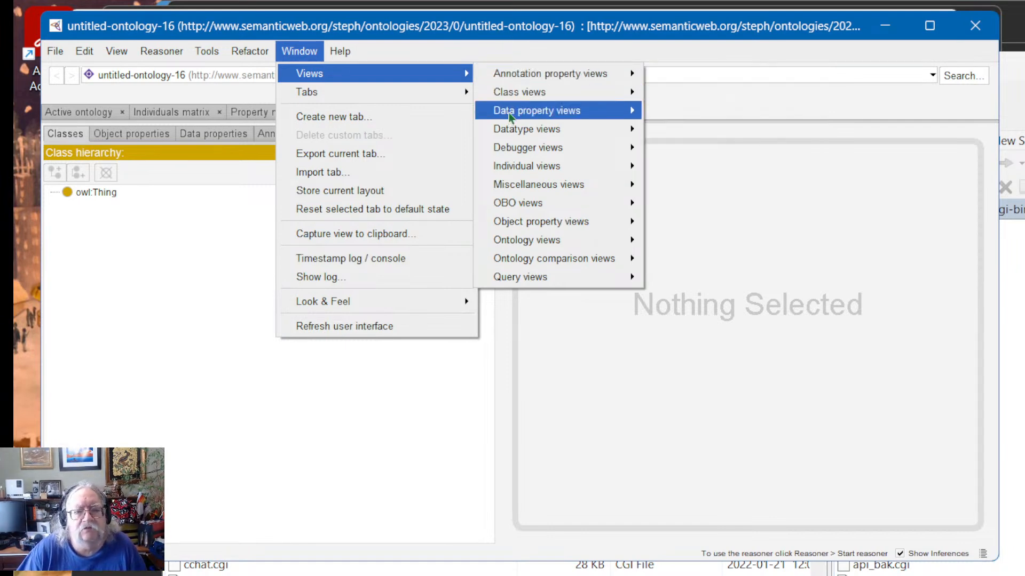
{"action": "mouse_move", "coordinate": [448, 302]}
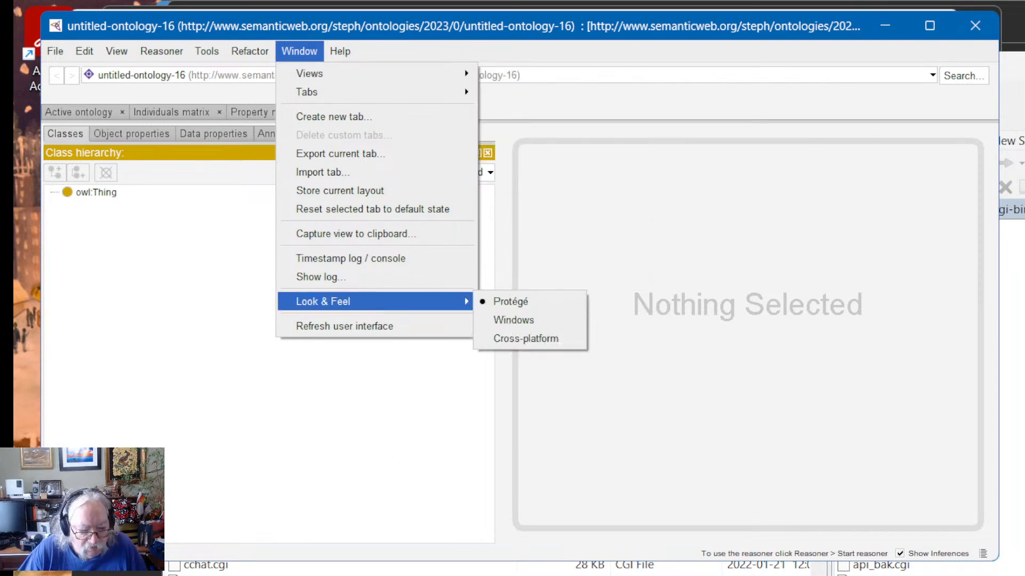
{"action": "key", "text": "alt+Tab"}
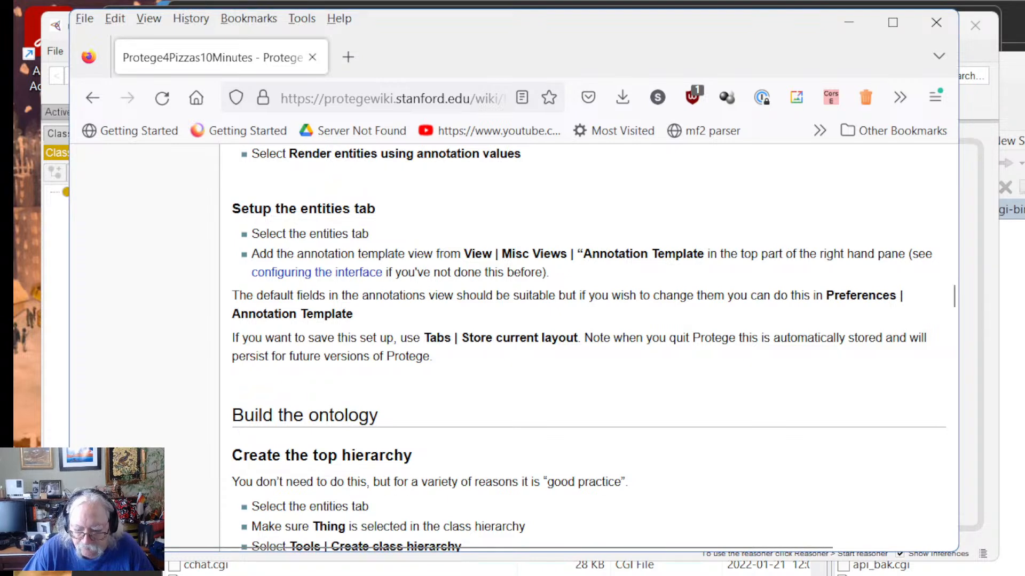
{"action": "key", "text": "alt+Tab"}
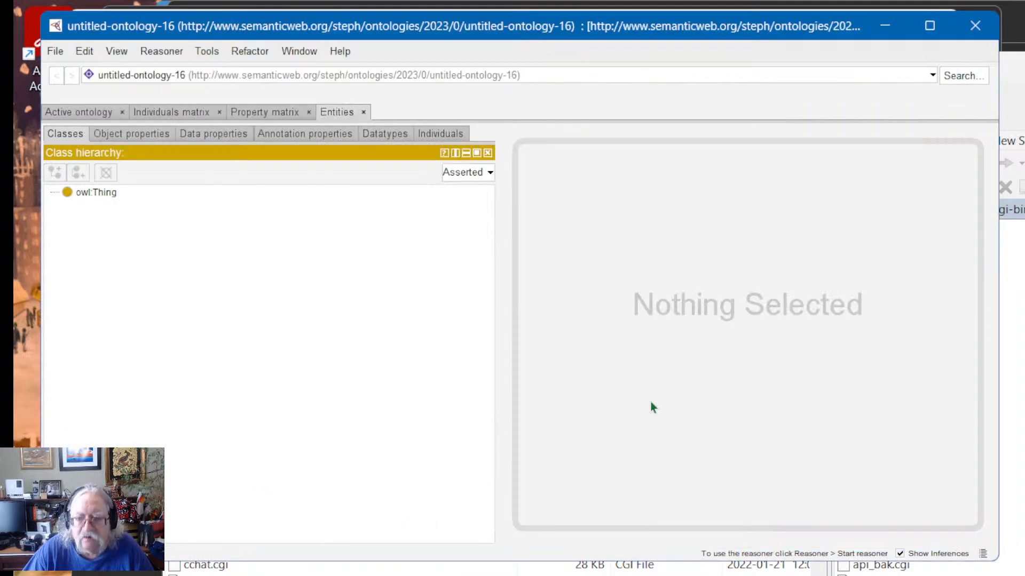
{"action": "left_click", "coordinate": [300, 51]}
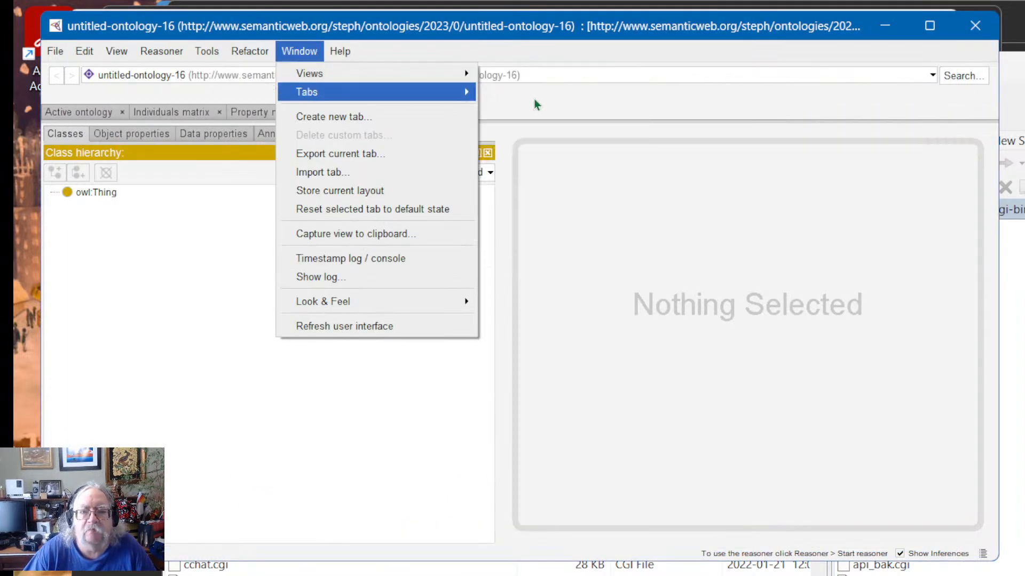
{"action": "mouse_move", "coordinate": [438, 73]}
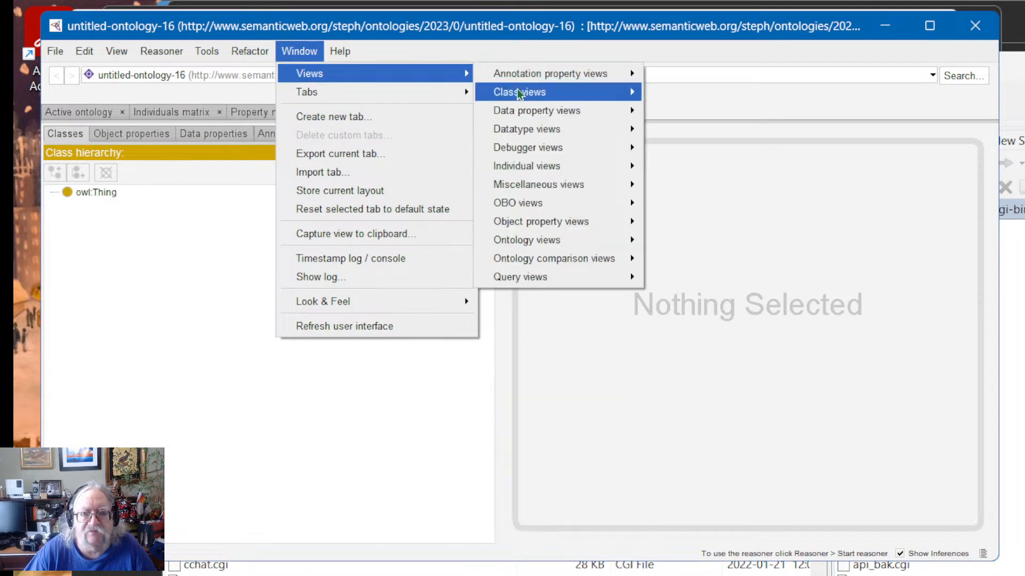
{"action": "mouse_move", "coordinate": [544, 184]}
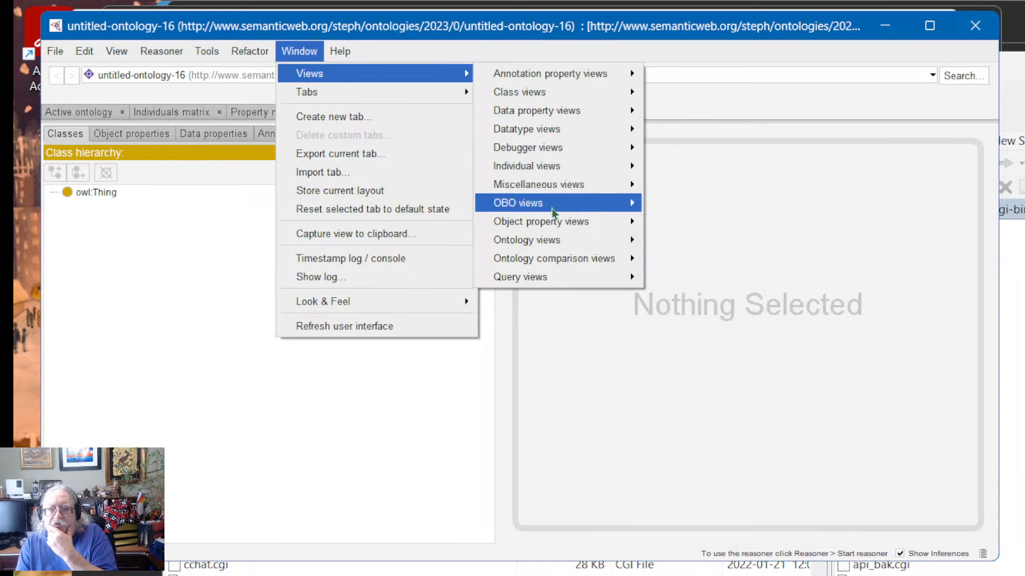
{"action": "left_click", "coordinate": [766, 313]}
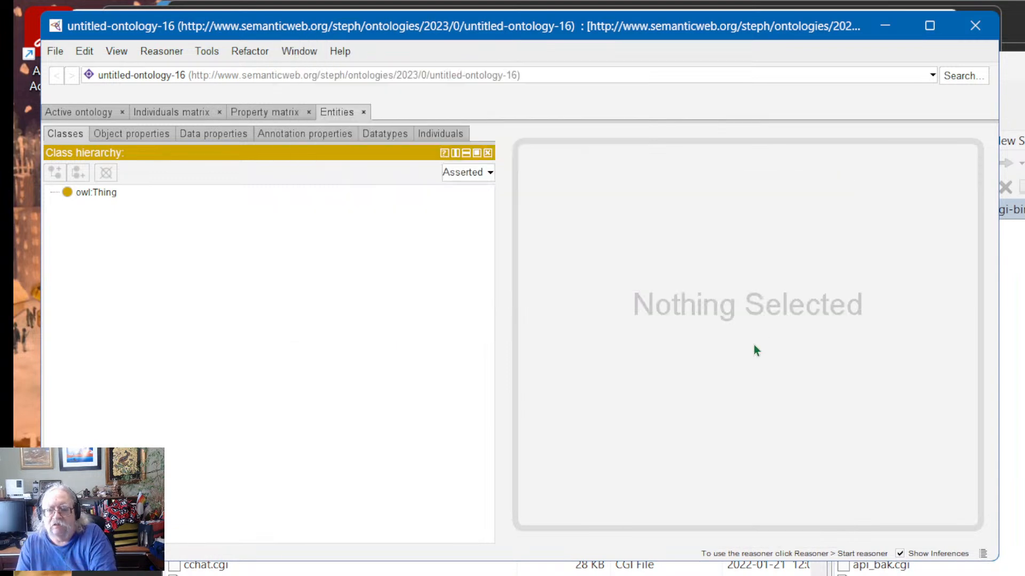
Step: Try the Annotation properties palette view in the empty pane of the Entities tab, compare it with the annotation property hierarchy, and remove it
{"action": "left_click", "coordinate": [298, 51]}
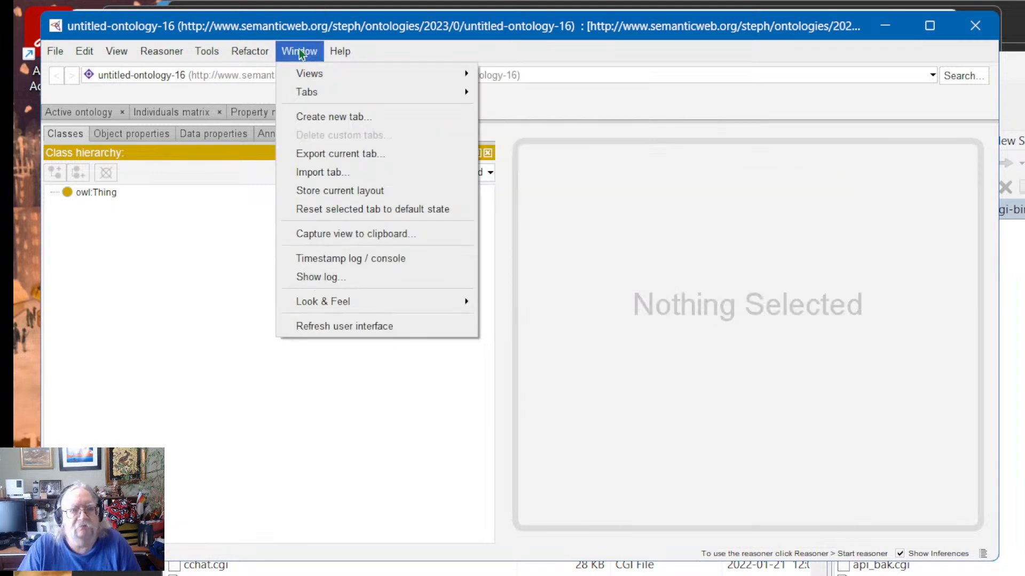
{"action": "mouse_move", "coordinate": [320, 92]}
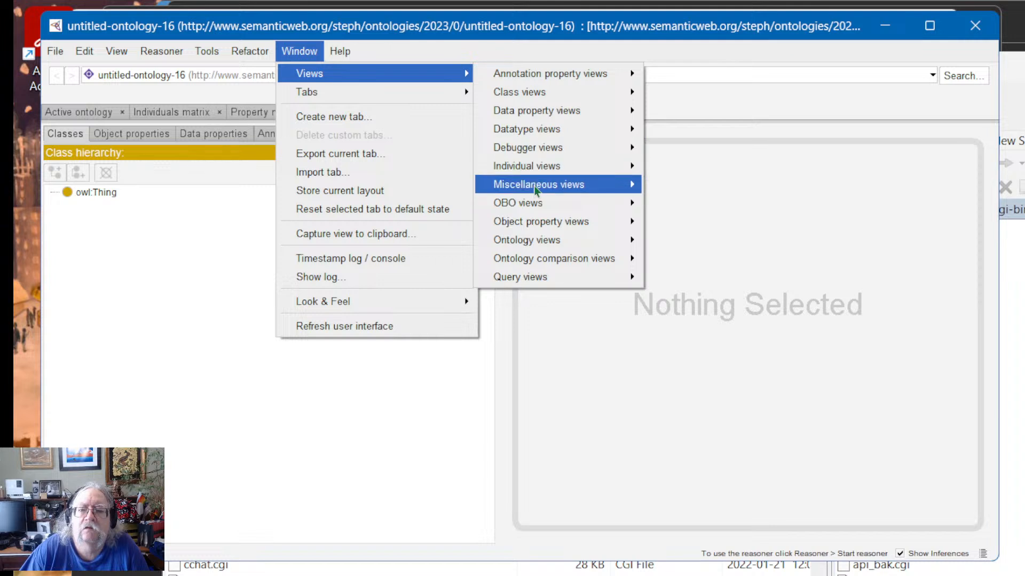
{"action": "mouse_move", "coordinate": [534, 186]}
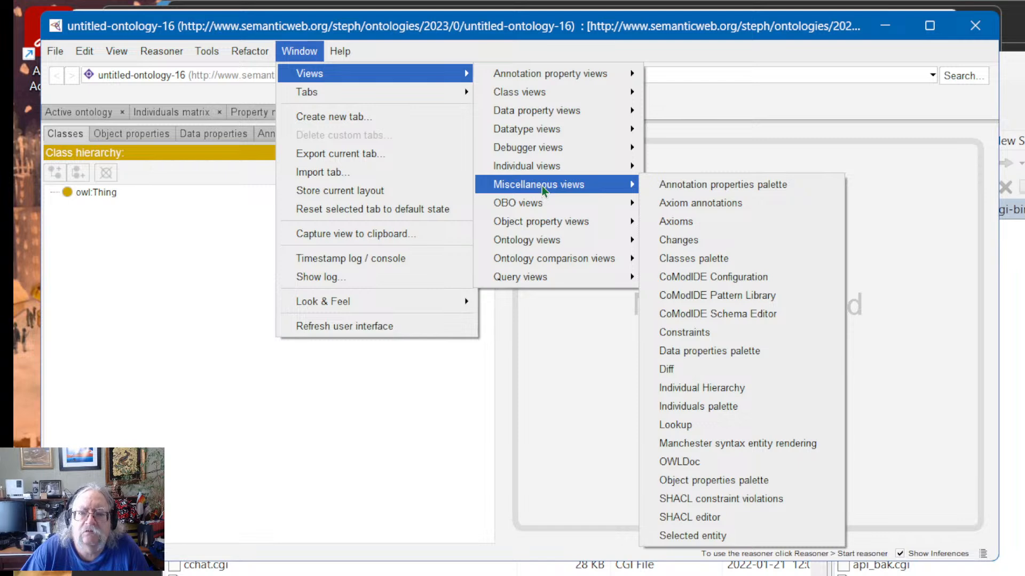
{"action": "left_click", "coordinate": [695, 186]}
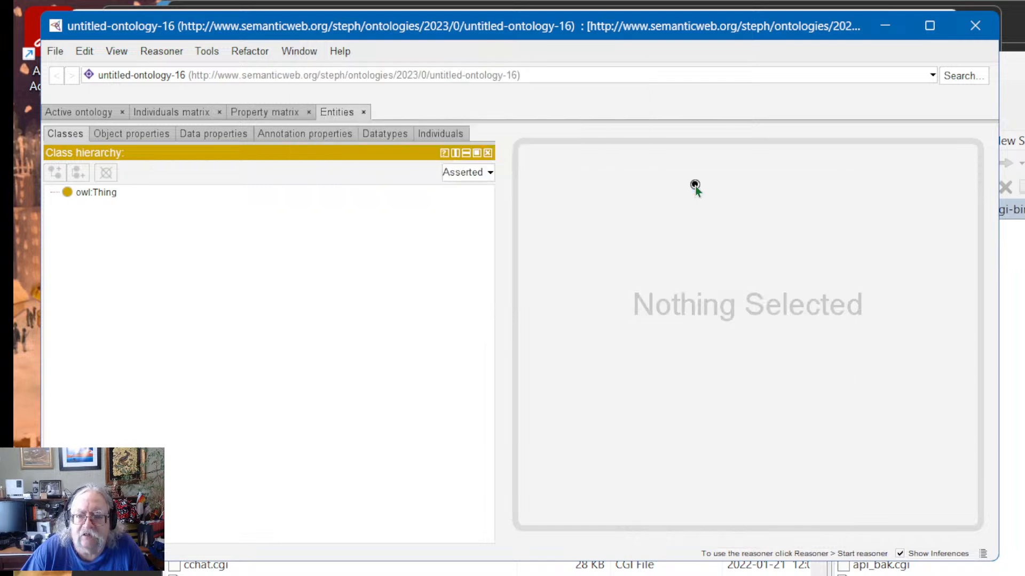
{"action": "left_click", "coordinate": [688, 188]}
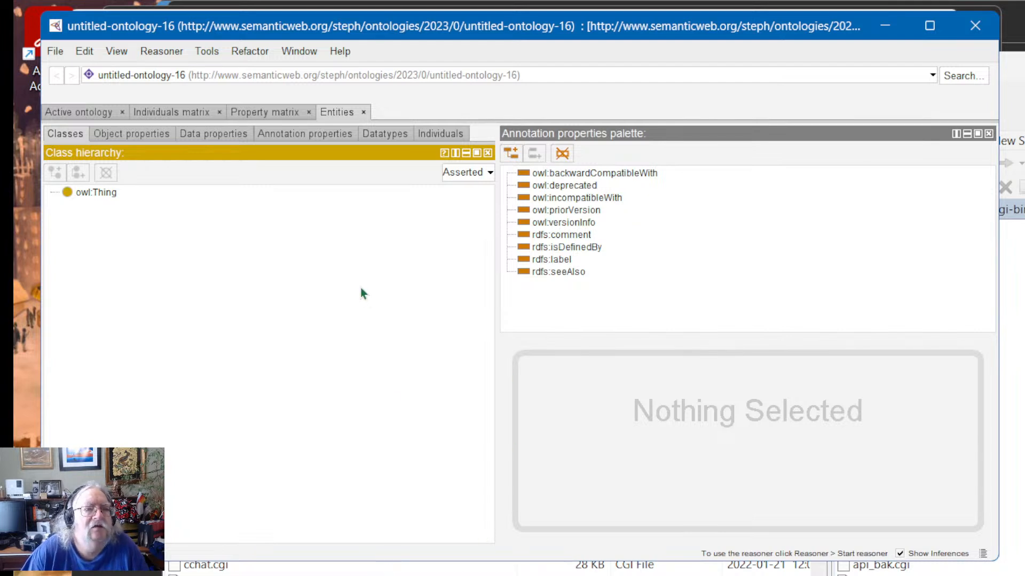
{"action": "left_click", "coordinate": [305, 138]}
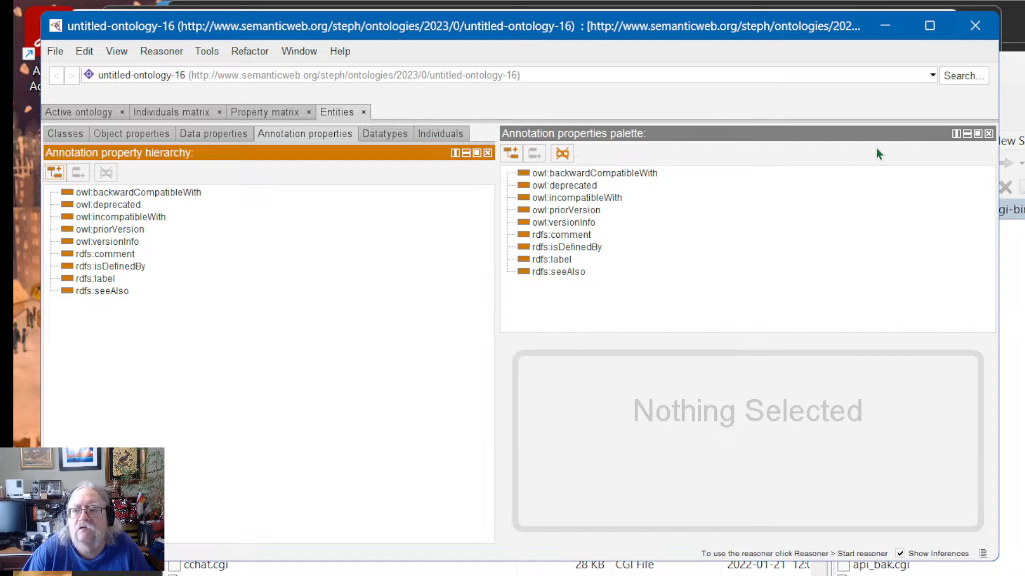
{"action": "left_click", "coordinate": [988, 134]}
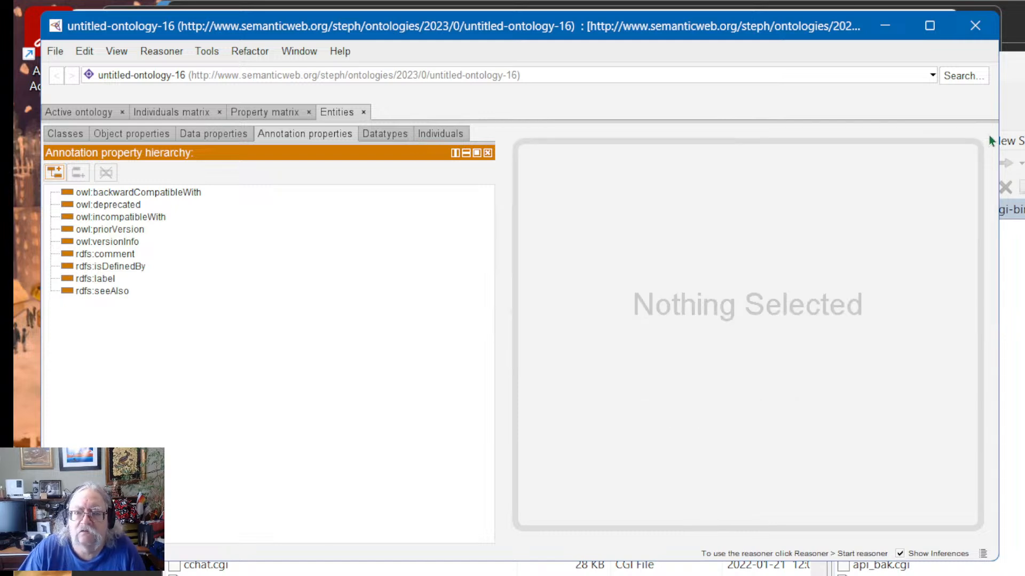
Step: Inspect the annotations and description of owl:deprecated, and recheck the tutorial's entities tab setup in Firefox before returning to Protégé
{"action": "left_click", "coordinate": [137, 210]}
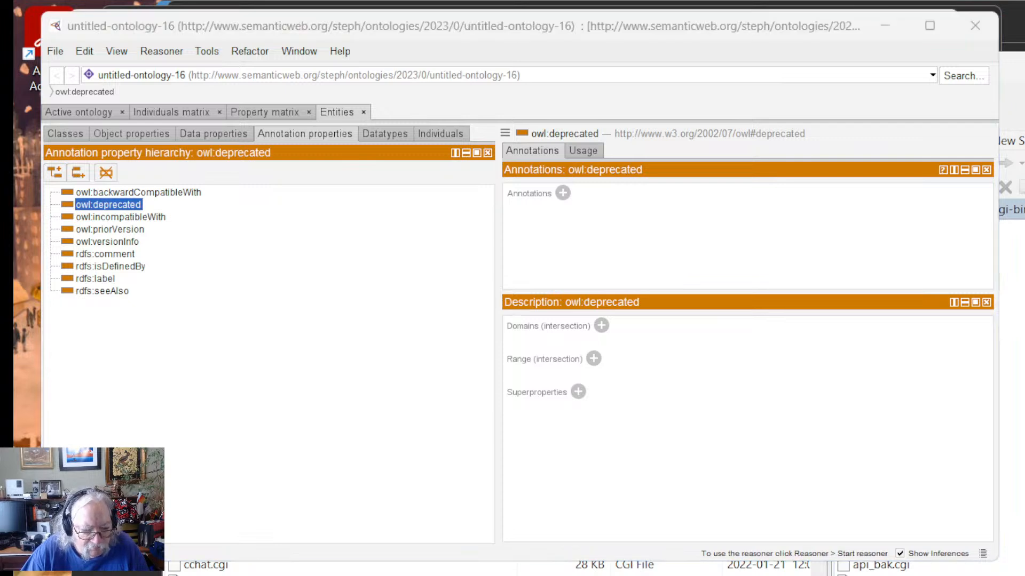
{"action": "key", "text": "alt+Tab"}
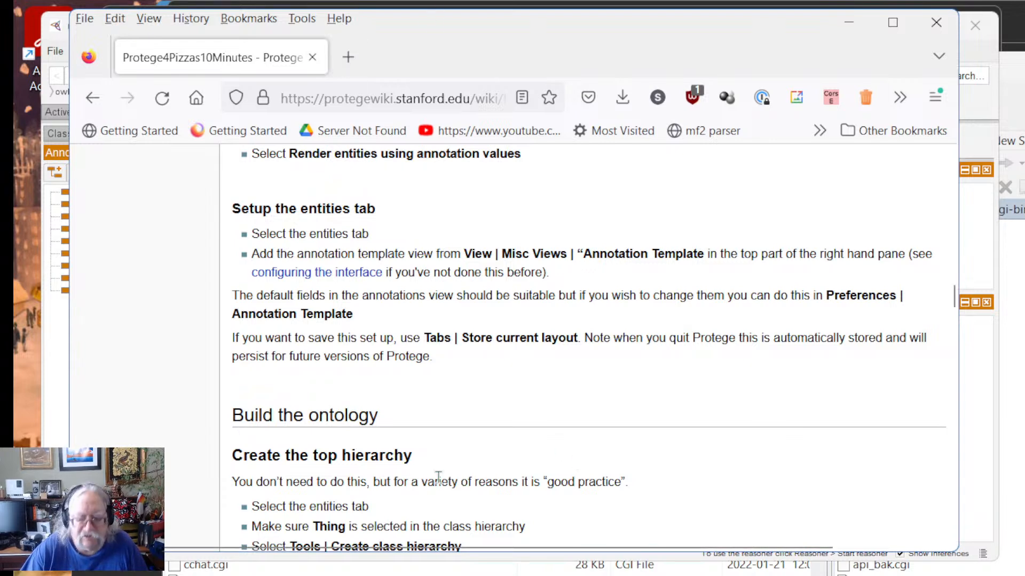
{"action": "key", "text": "alt+Tab"}
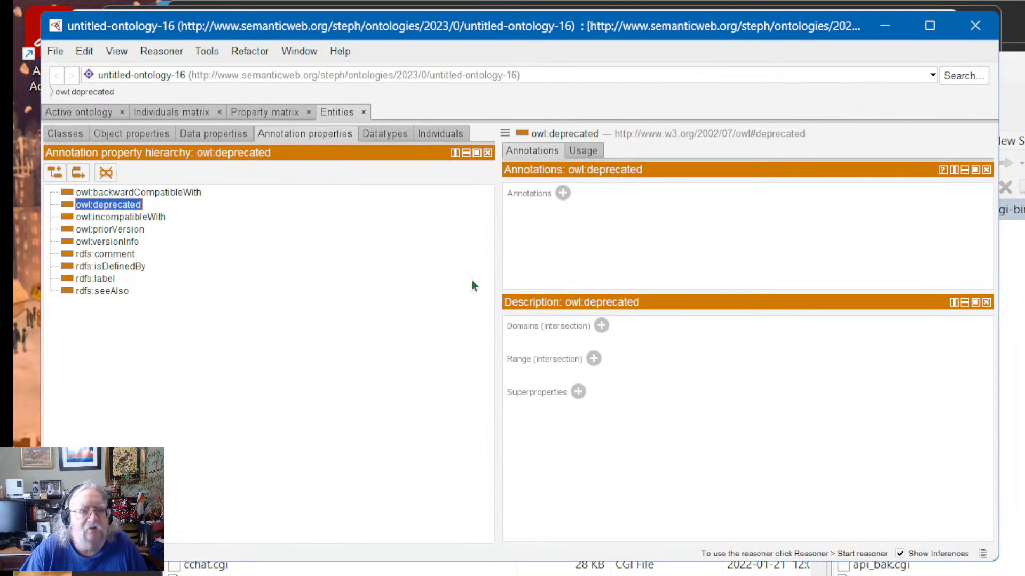
Step: Open Protégé's Preferences and check the Annotations, New entities metadata, New ontologies, OWLViz, Plugins and Reasoner settings for Annotation Template options
{"action": "left_click", "coordinate": [56, 52]}
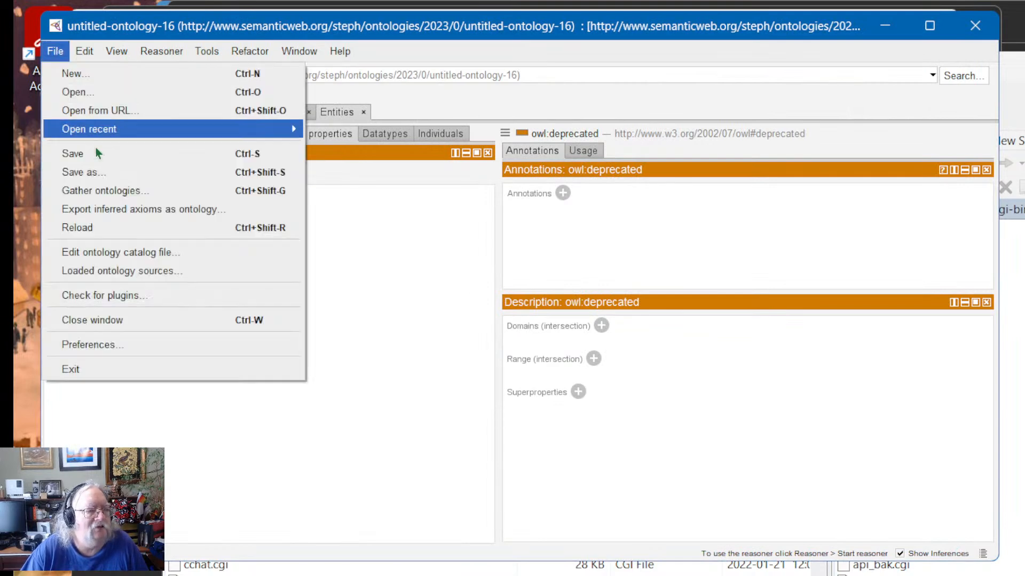
{"action": "left_click", "coordinate": [95, 345]}
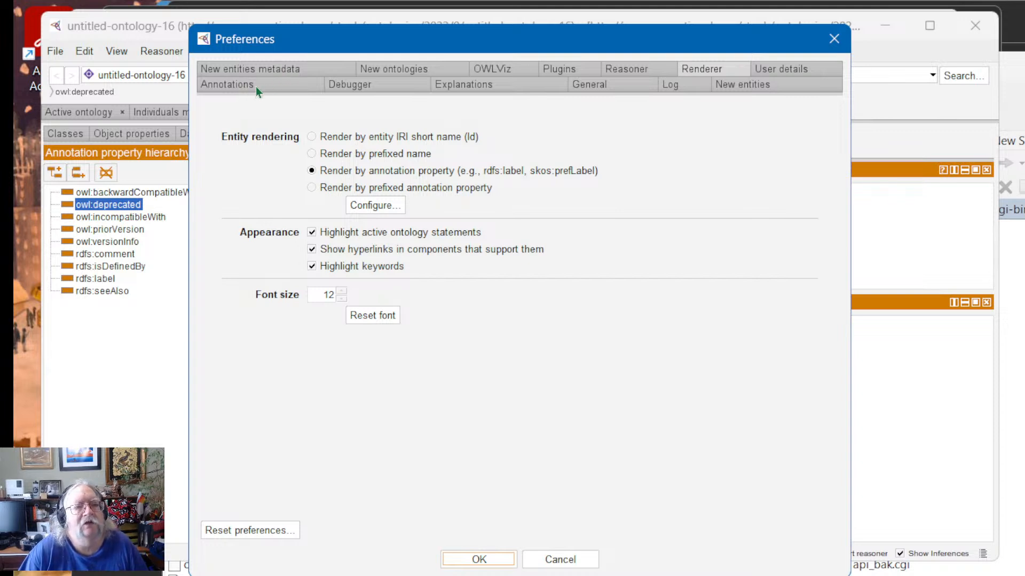
{"action": "left_click", "coordinate": [232, 86]}
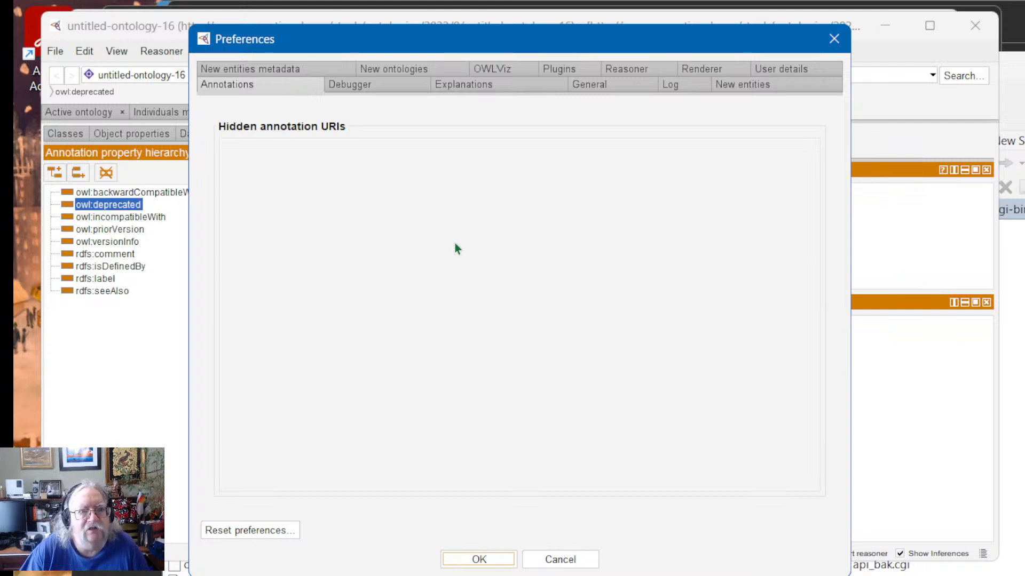
{"action": "left_click", "coordinate": [296, 72]}
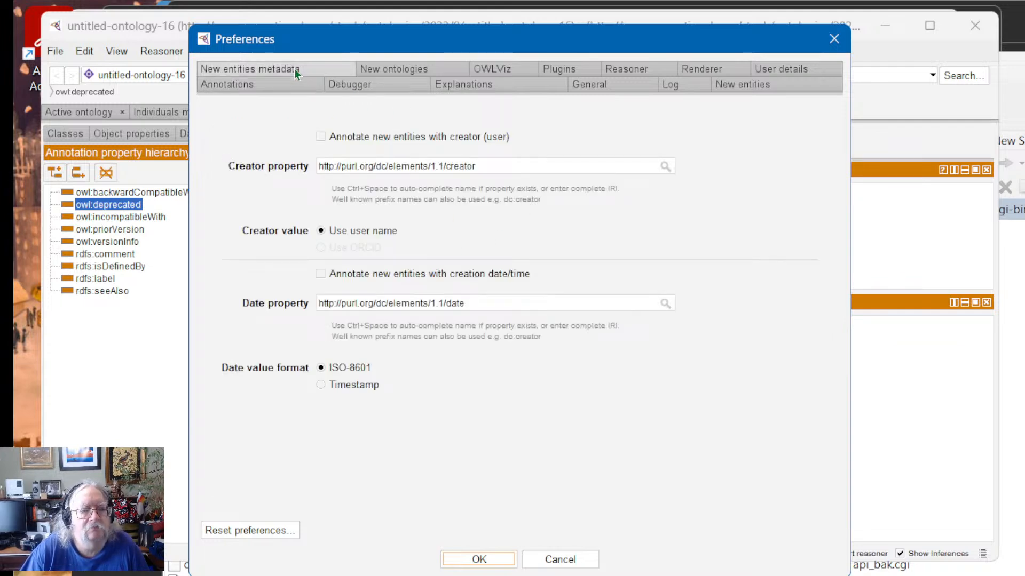
{"action": "left_click", "coordinate": [389, 70]}
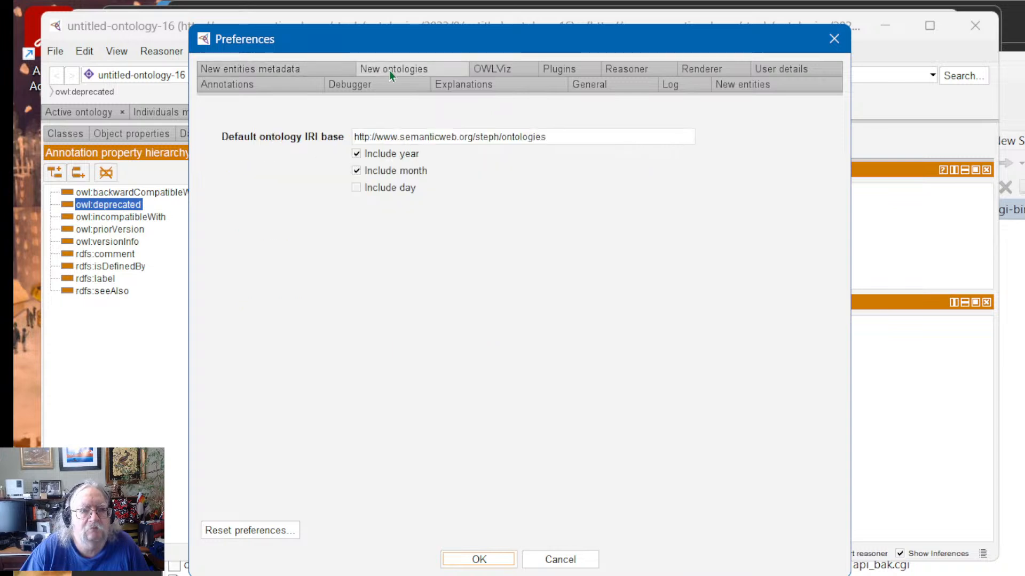
{"action": "left_click", "coordinate": [501, 80]}
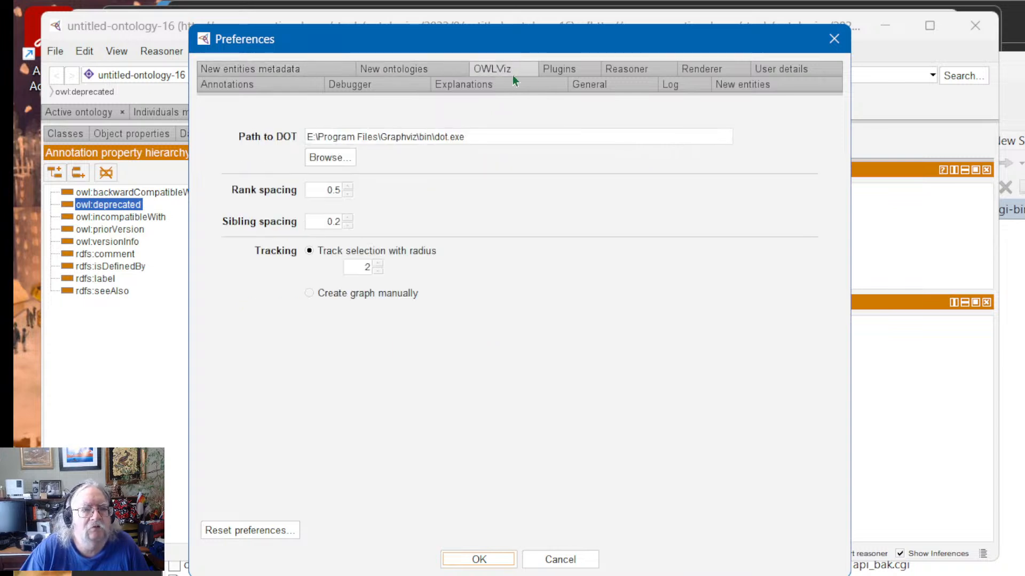
{"action": "left_click", "coordinate": [576, 70]}
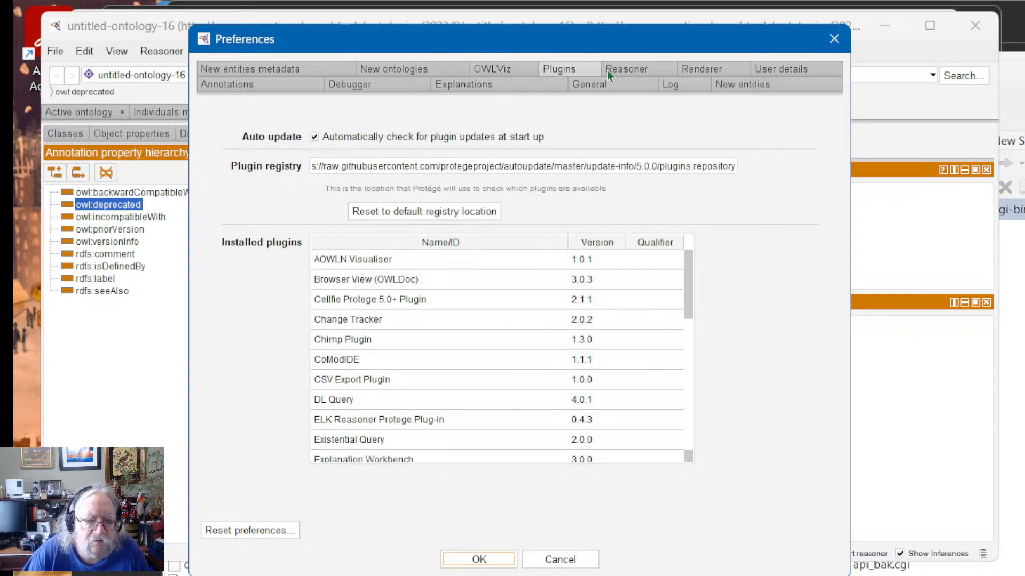
{"action": "left_click", "coordinate": [626, 71]}
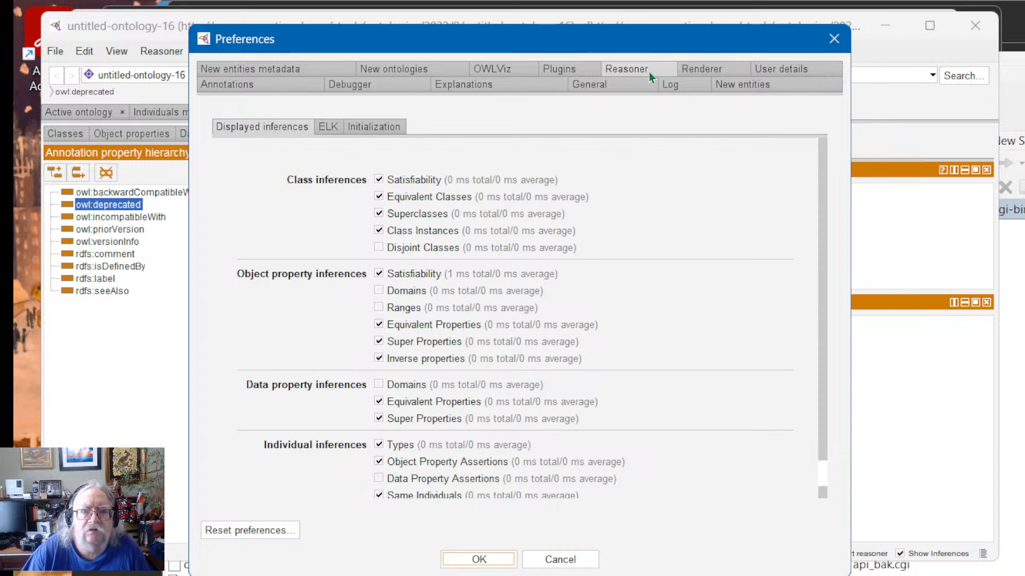
Step: Check the Renderer, User details, New entities, Log, General, Explanations and Debugger preferences for Annotation Template options, ending on the Annotations settings
{"action": "left_click", "coordinate": [699, 73]}
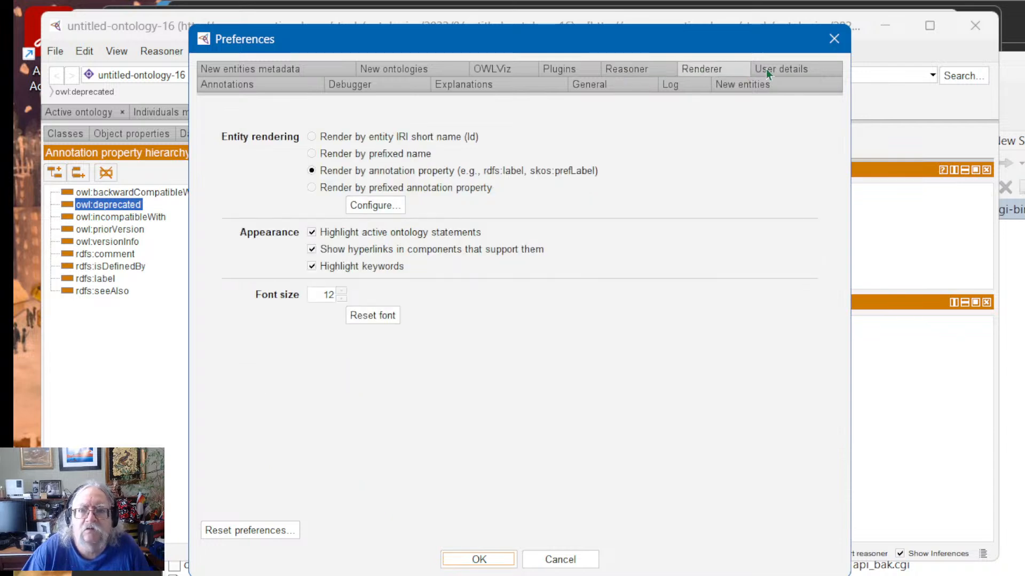
{"action": "left_click", "coordinate": [769, 69]}
{"action": "left_click", "coordinate": [718, 85]}
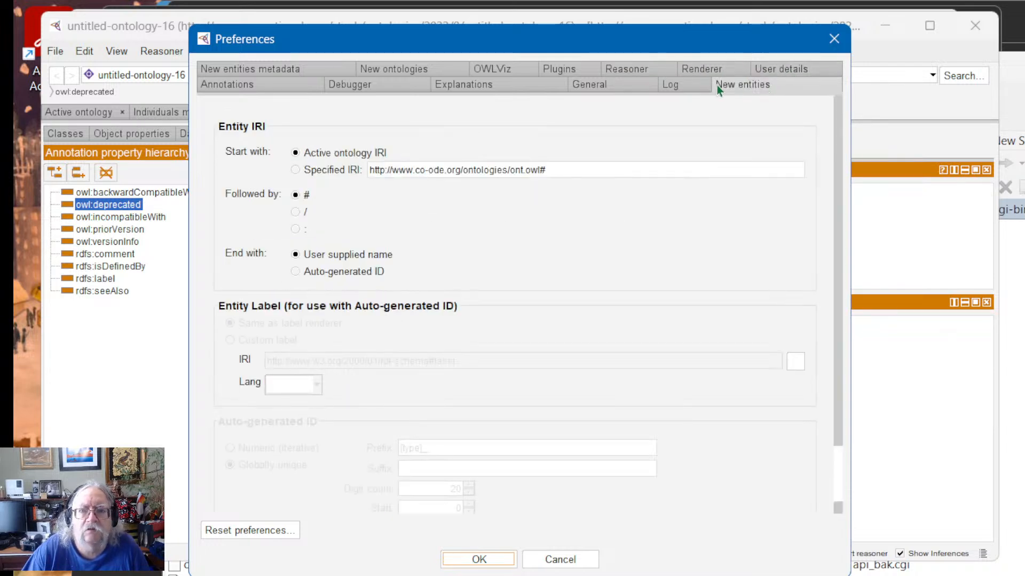
{"action": "left_click", "coordinate": [682, 84]}
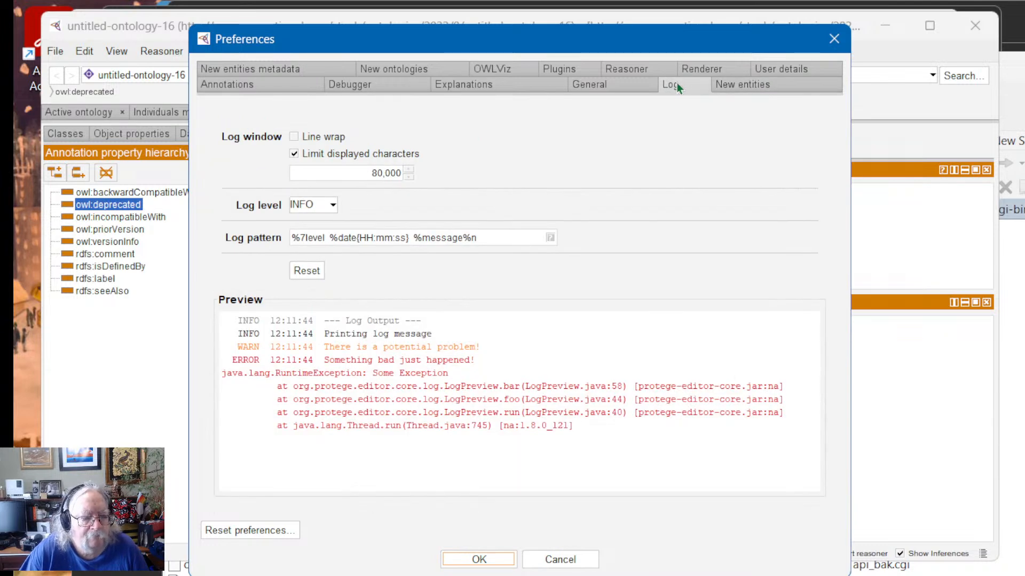
{"action": "left_click", "coordinate": [598, 86]}
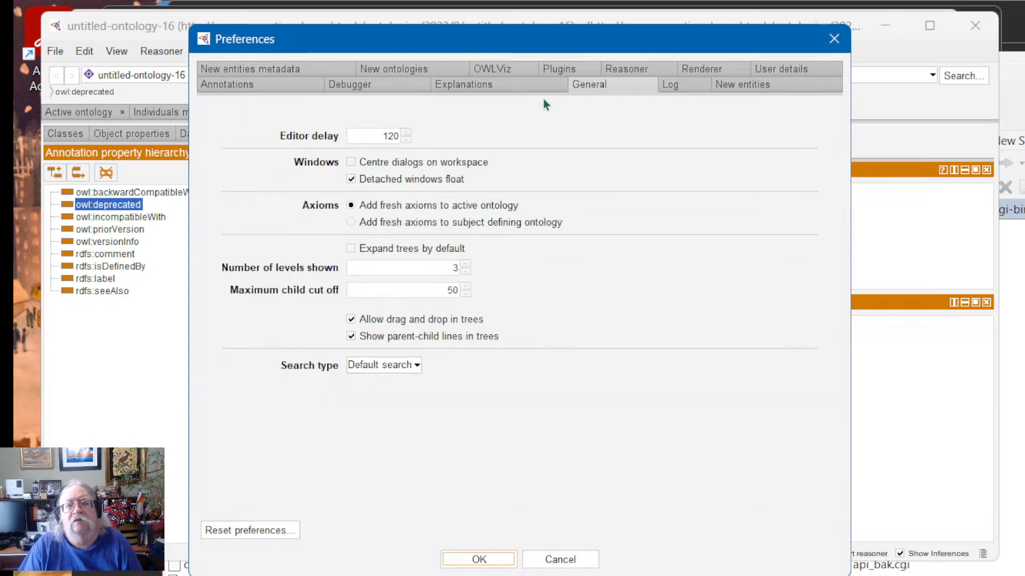
{"action": "left_click", "coordinate": [484, 95]}
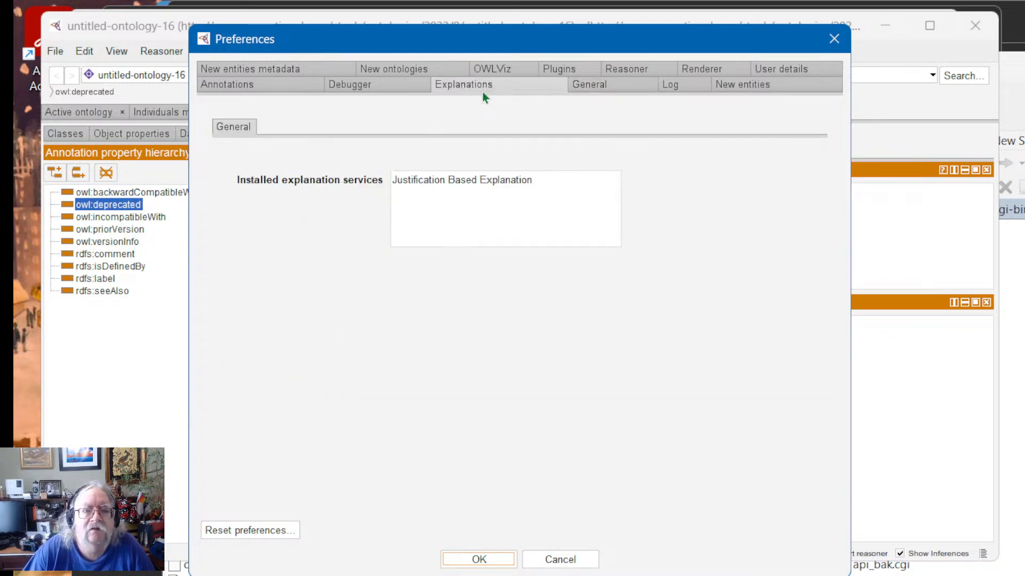
{"action": "left_click", "coordinate": [379, 91]}
{"action": "scroll", "coordinate": [422, 265], "scroll_direction": "down", "scroll_amount": 3}
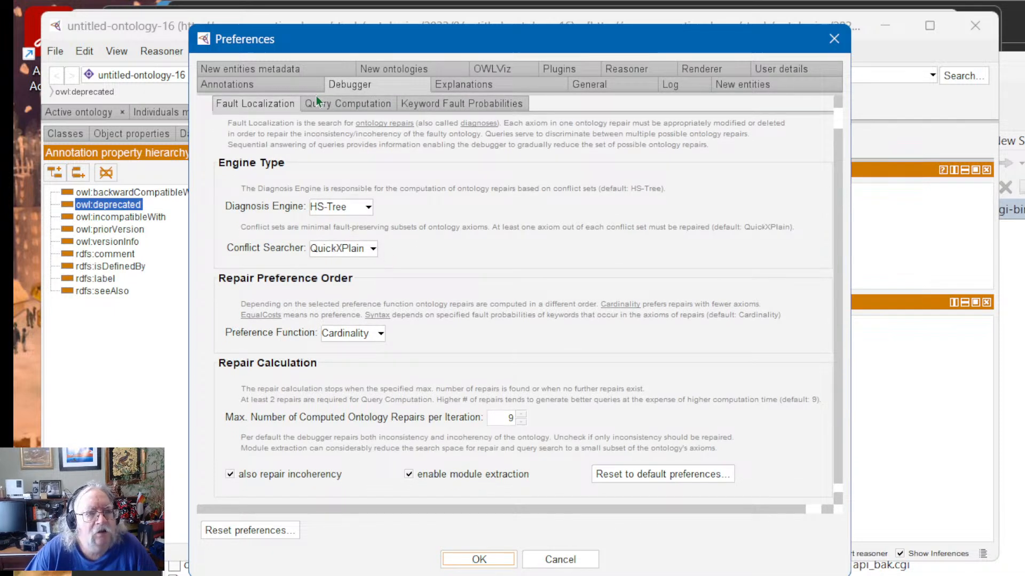
{"action": "left_click", "coordinate": [280, 85]}
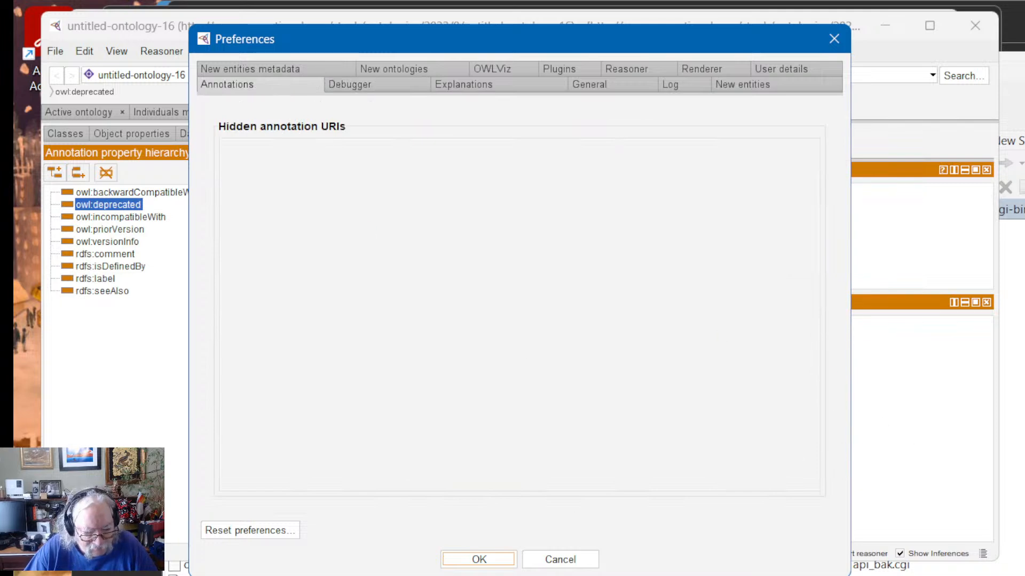
Step: Reread the tutorial's "Setup the entities tab" section in Firefox, return to Protégé and close Preferences without changing anything
{"action": "key", "text": "alt+Tab"}
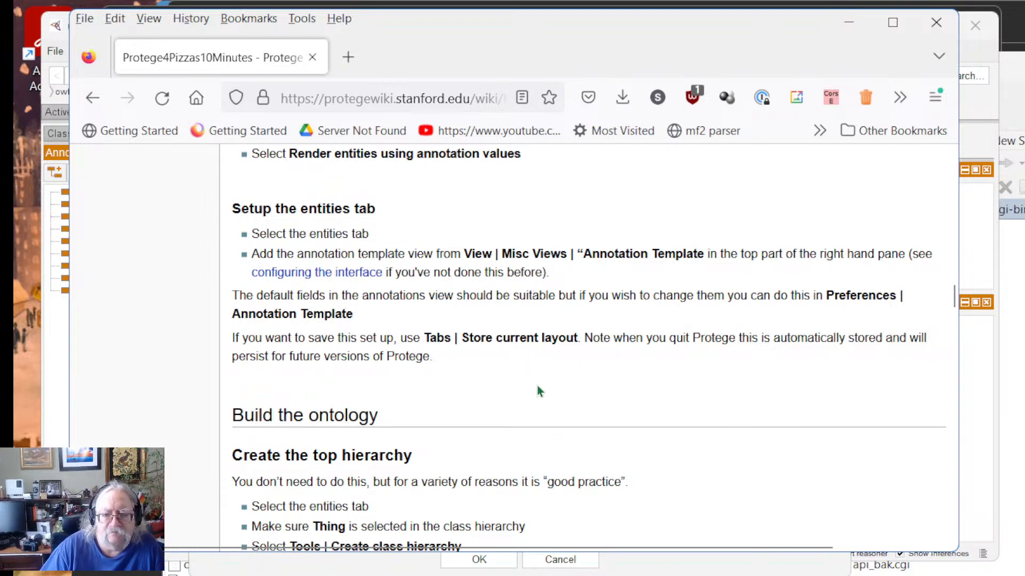
{"action": "scroll", "coordinate": [538, 387], "scroll_direction": "down", "scroll_amount": 2}
{"action": "scroll", "coordinate": [539, 383], "scroll_direction": "up", "scroll_amount": 2}
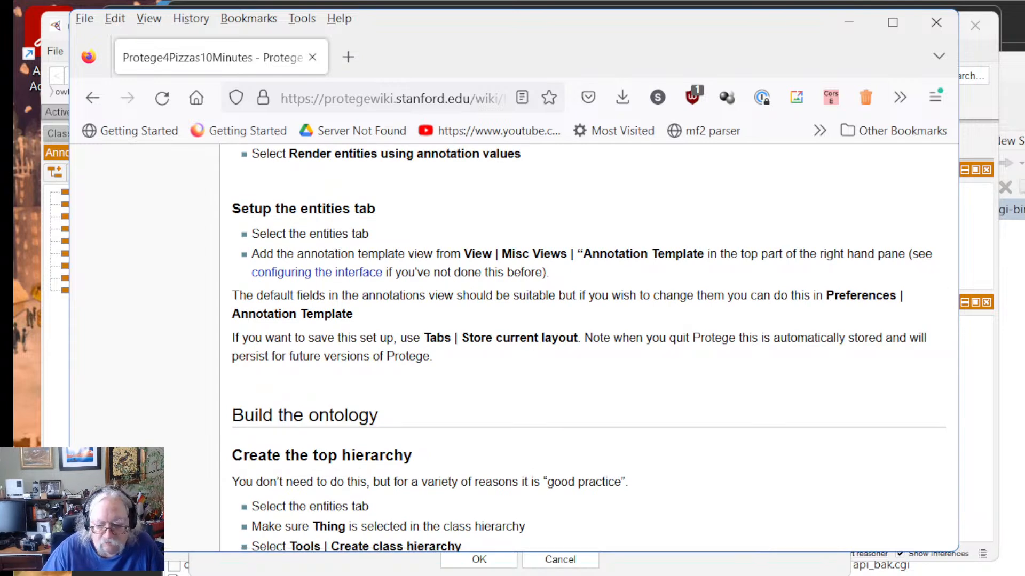
{"action": "key", "text": "alt+Tab"}
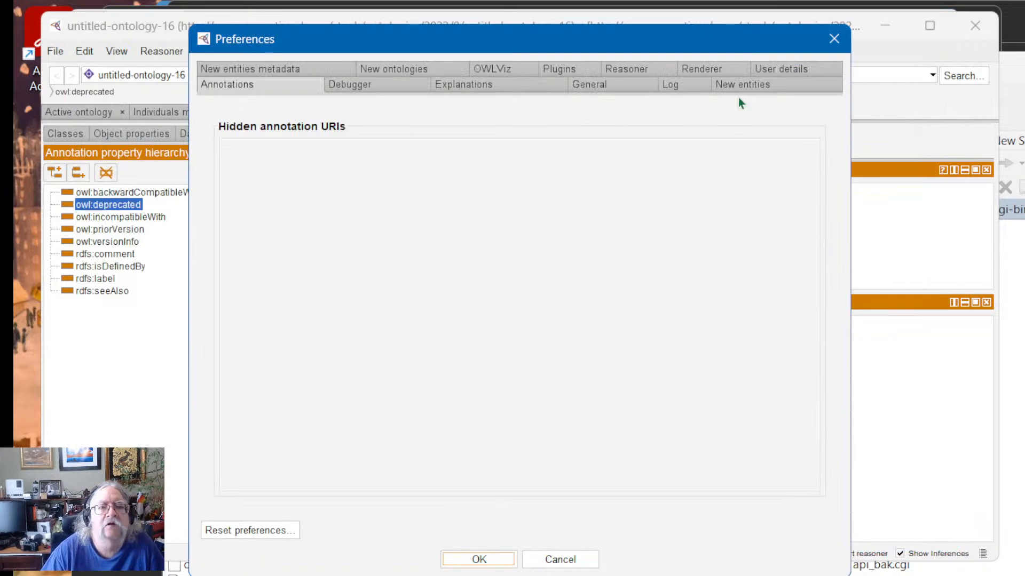
{"action": "left_click", "coordinate": [555, 558]}
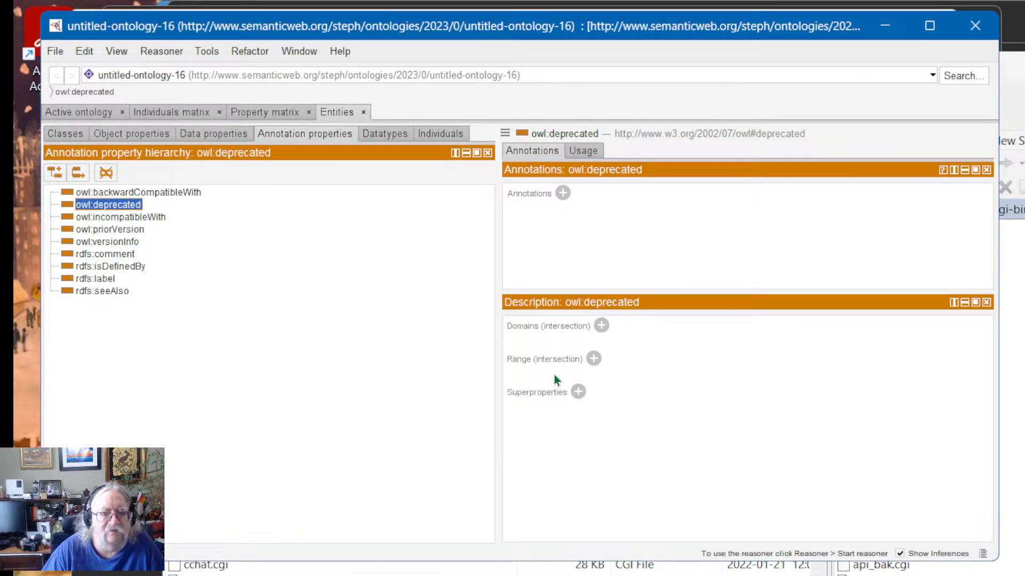
Step: Store the current window layout in Protégé
{"action": "left_click", "coordinate": [301, 52]}
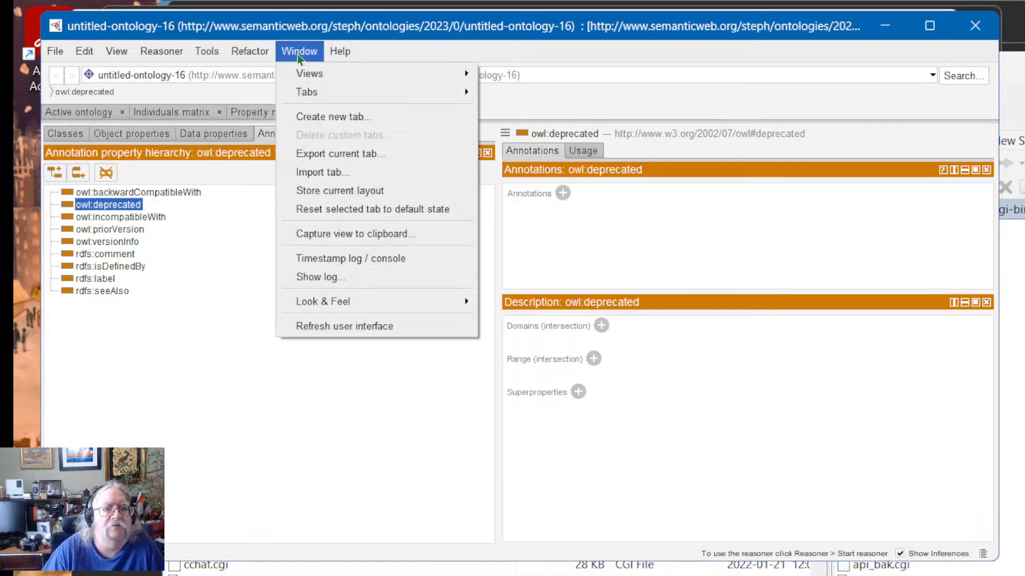
{"action": "mouse_move", "coordinate": [307, 92]}
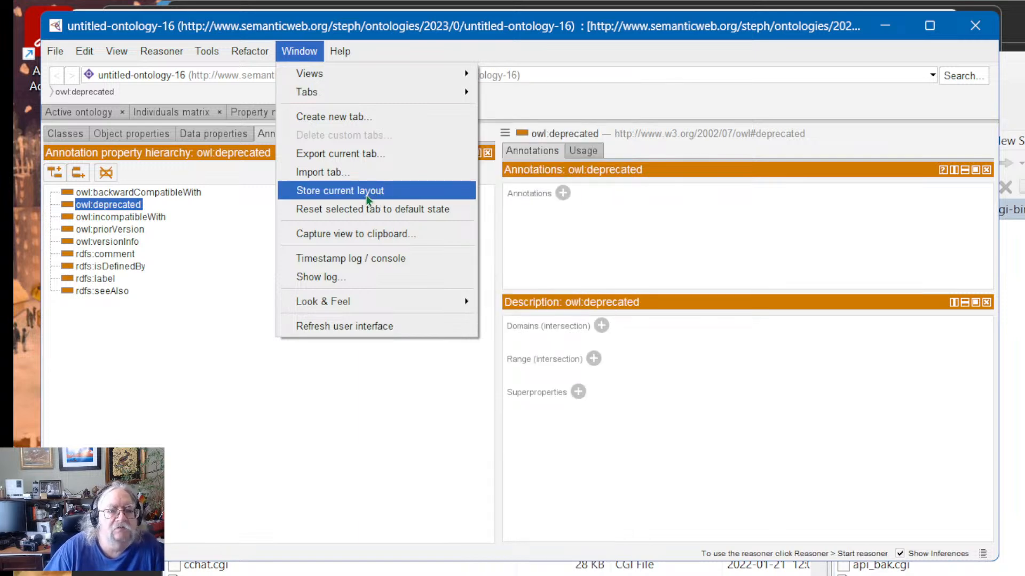
{"action": "left_click", "coordinate": [338, 192]}
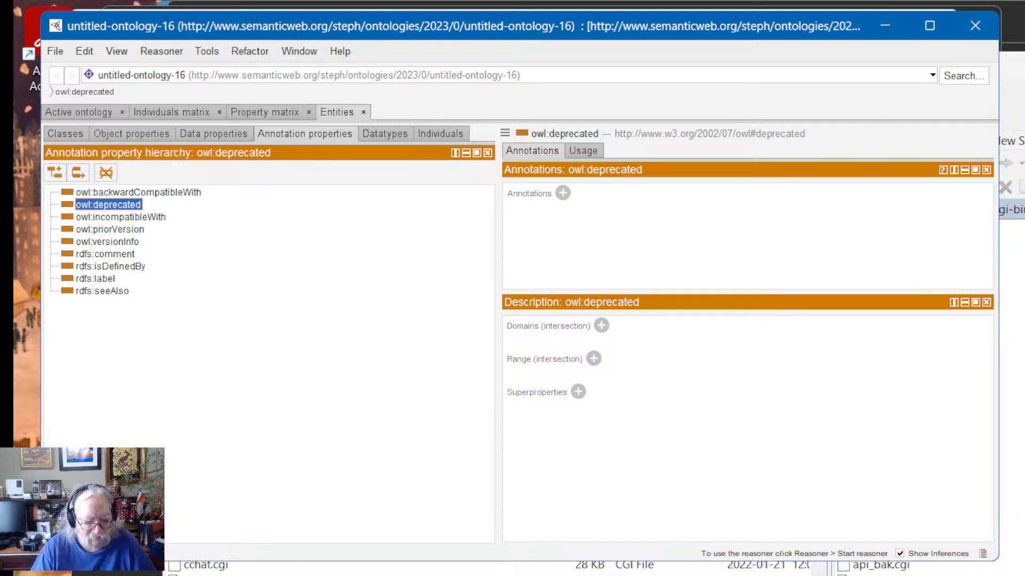
Step: Switch to Firefox, read the tutorial's "Create the top hierarchy" section and move the browser window aside to uncover Protégé
{"action": "key", "text": "alt+Tab"}
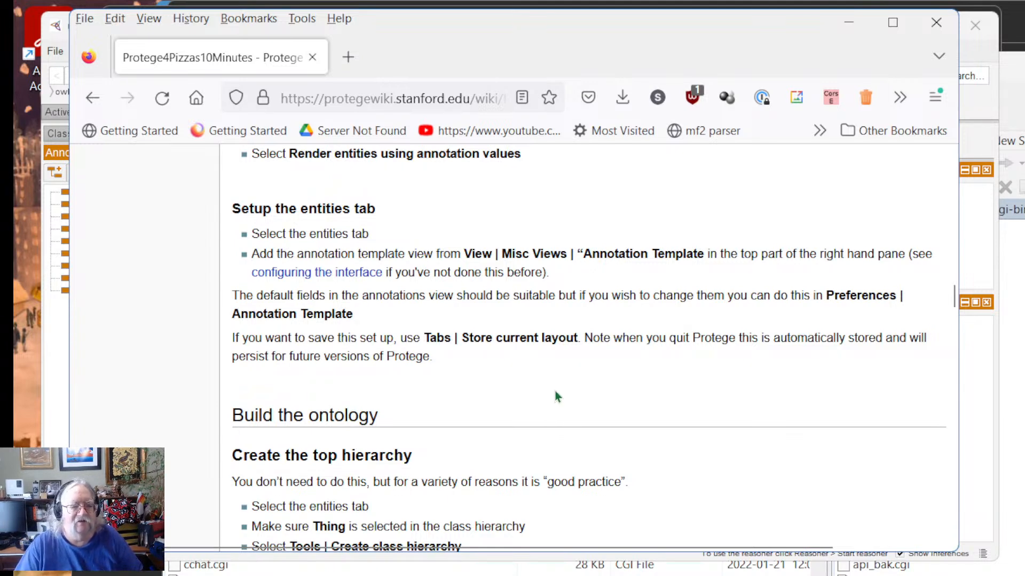
{"action": "scroll", "coordinate": [547, 368], "scroll_direction": "down", "scroll_amount": 5}
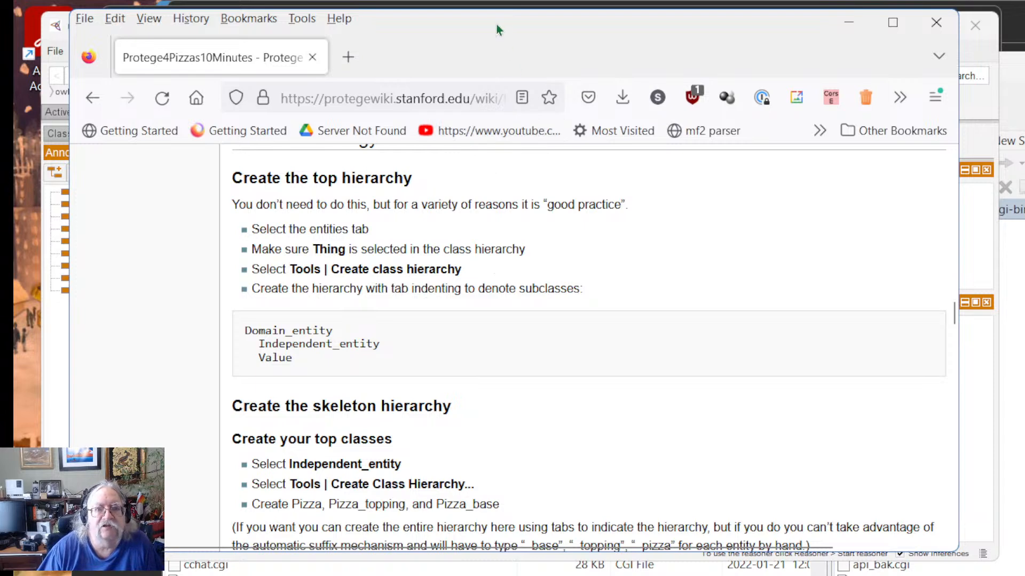
{"action": "left_click_drag", "start_coordinate": [489, 18], "coordinate": [1024, 117]}
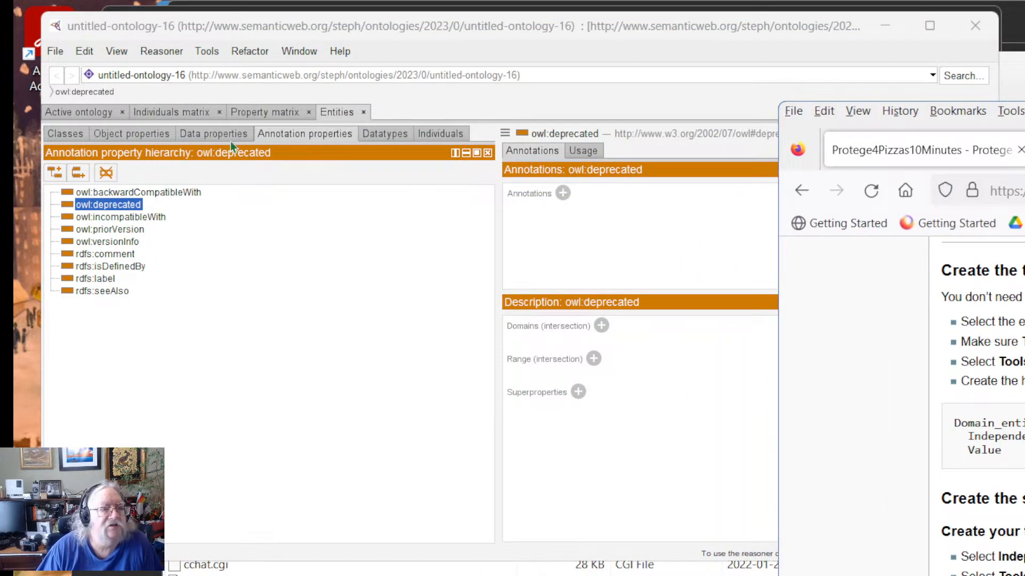
Step: Show the class hierarchy in Protégé's Entities tab and select owl:Thing, checking against the tutorial in Firefox
{"action": "left_click", "coordinate": [327, 111]}
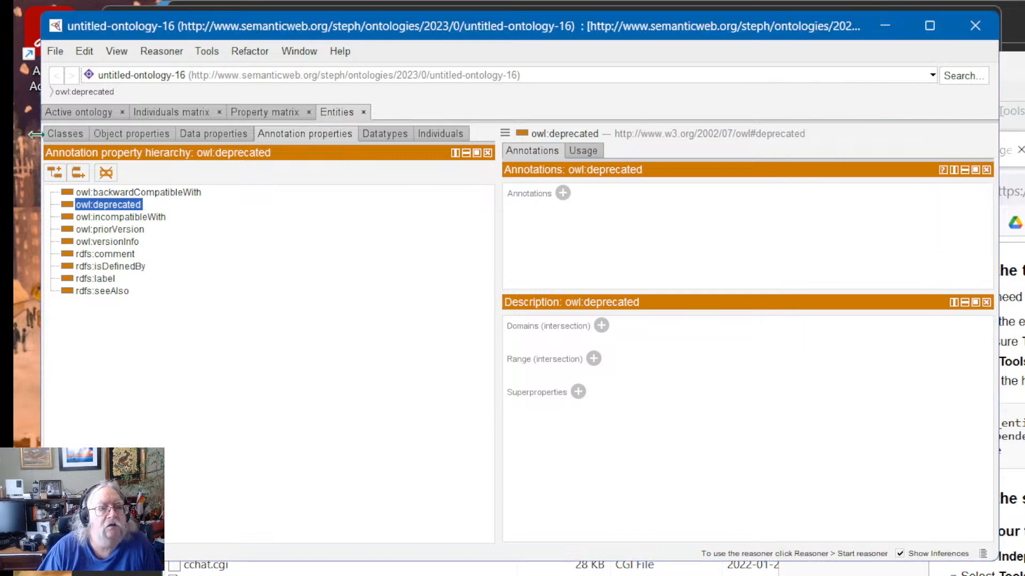
{"action": "left_click", "coordinate": [64, 136]}
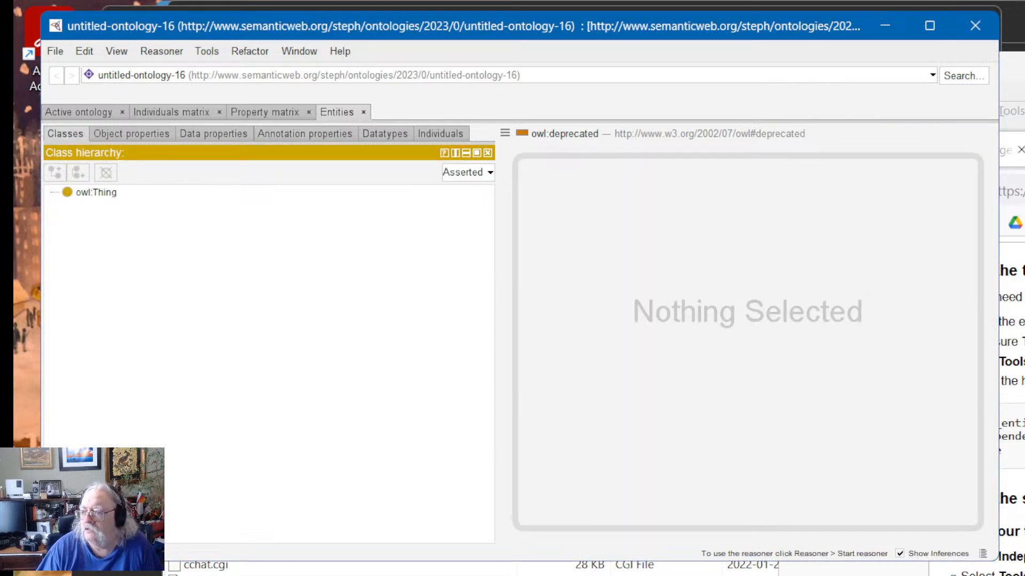
{"action": "key", "text": "alt+Tab"}
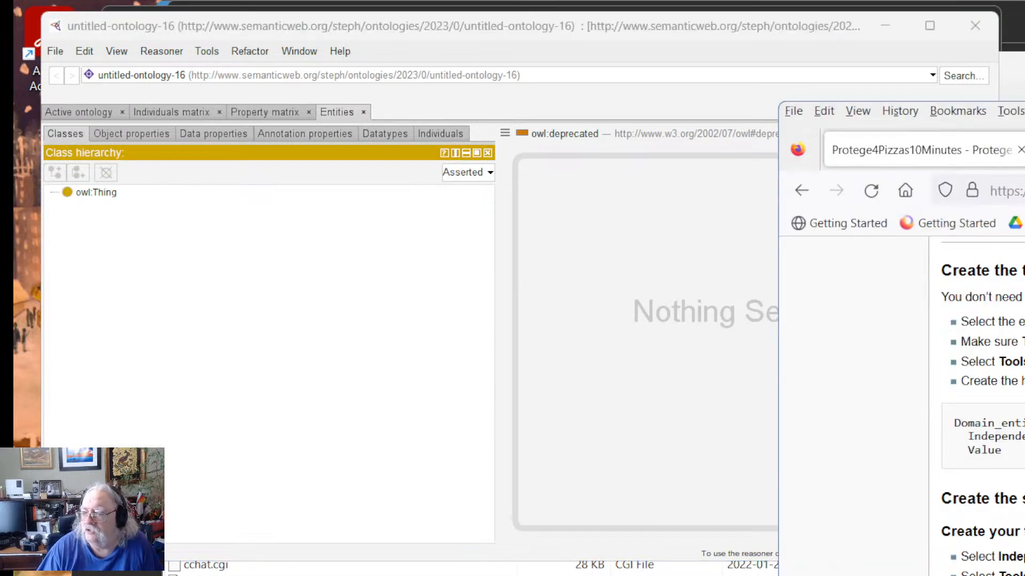
{"action": "left_click", "coordinate": [104, 193]}
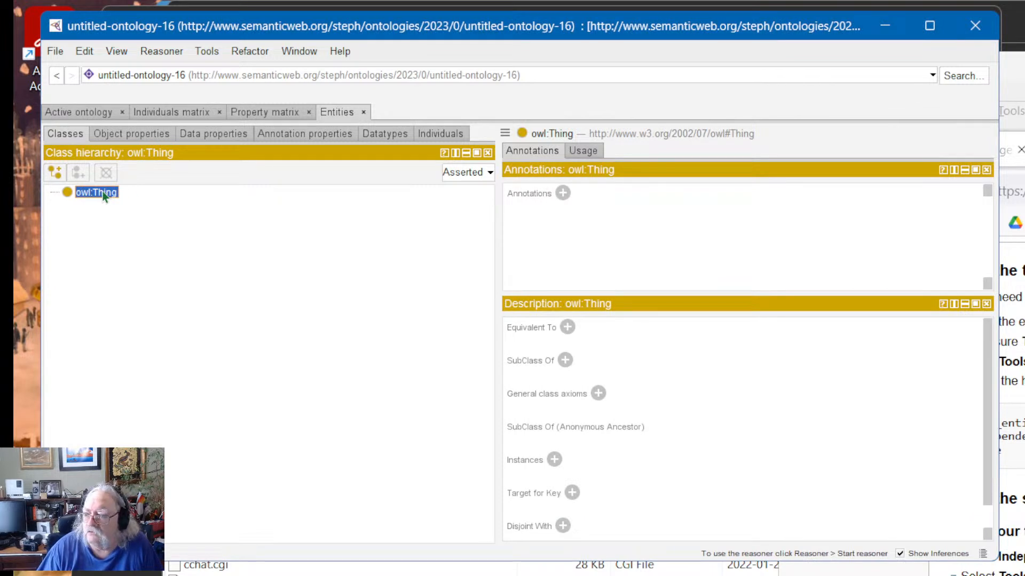
{"action": "key", "text": "alt+Tab"}
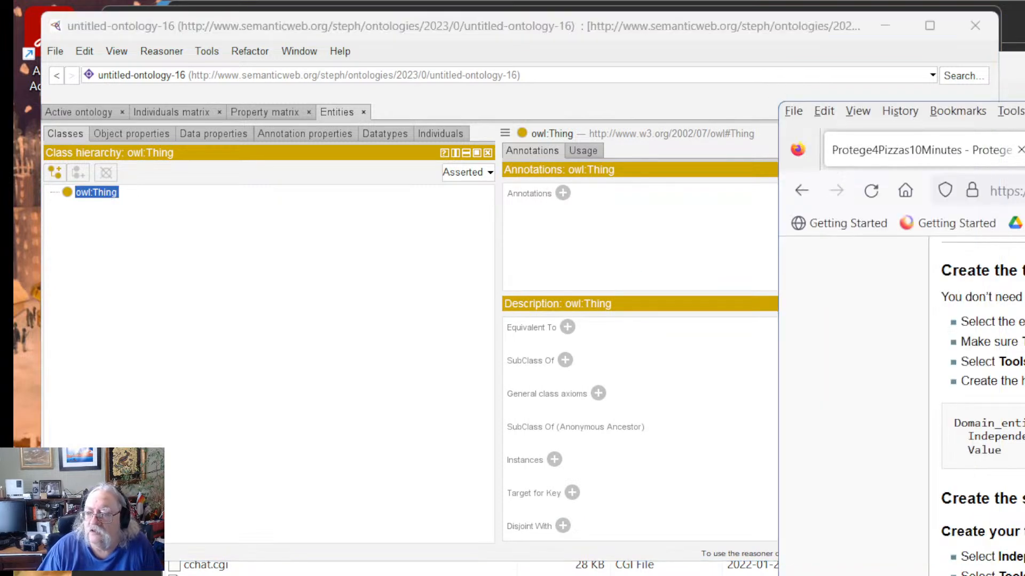
Step: Start creating a class hierarchy under owl:Thing and paste in the tutorial's Domain_entity, Independent_entity and Value lines copied from Firefox
{"action": "left_click", "coordinate": [209, 53]}
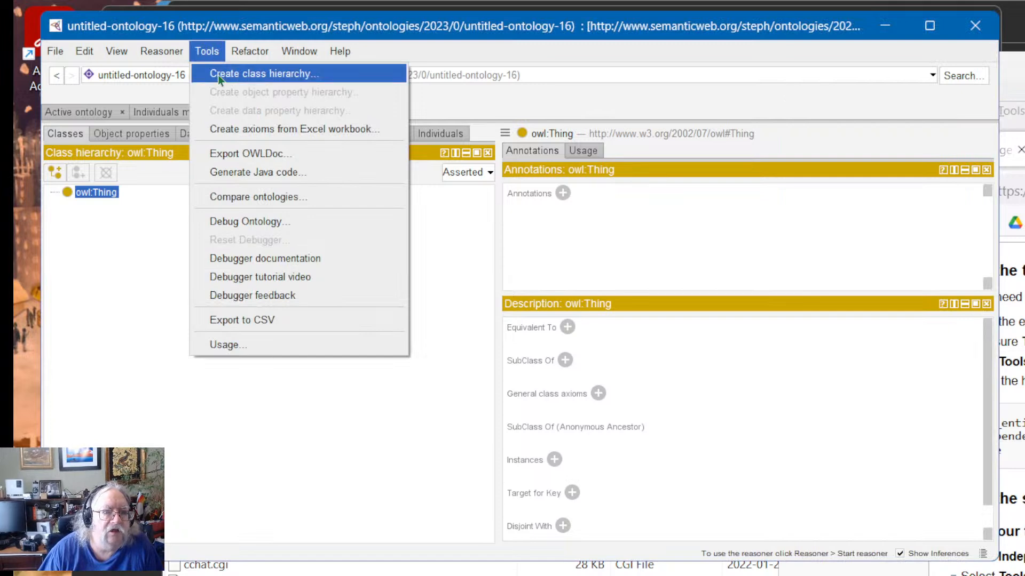
{"action": "left_click", "coordinate": [217, 75]}
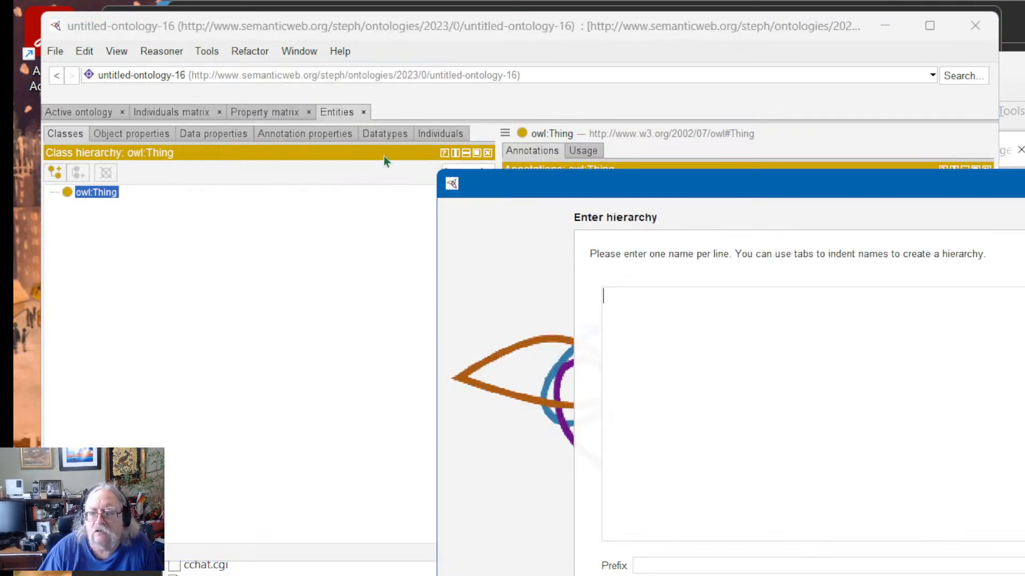
{"action": "key", "text": "alt+Tab"}
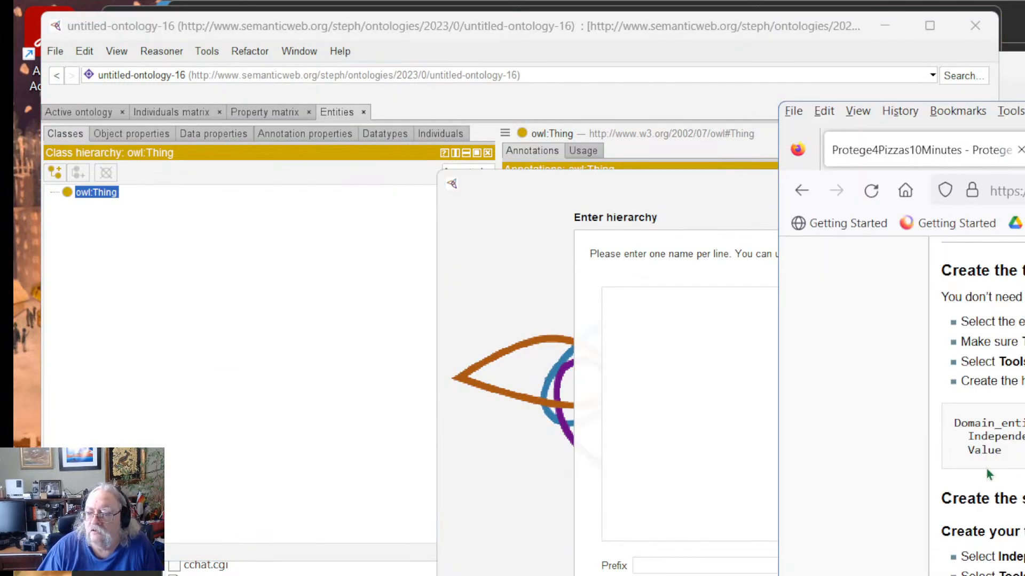
{"action": "left_click_drag", "start_coordinate": [1007, 454], "coordinate": [953, 423]}
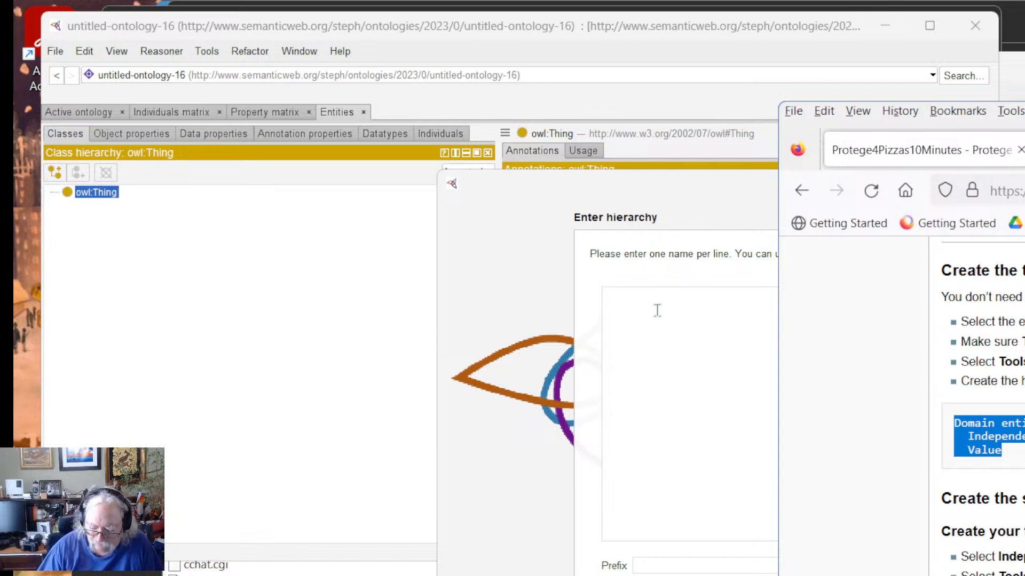
{"action": "right_click", "coordinate": [970, 418]}
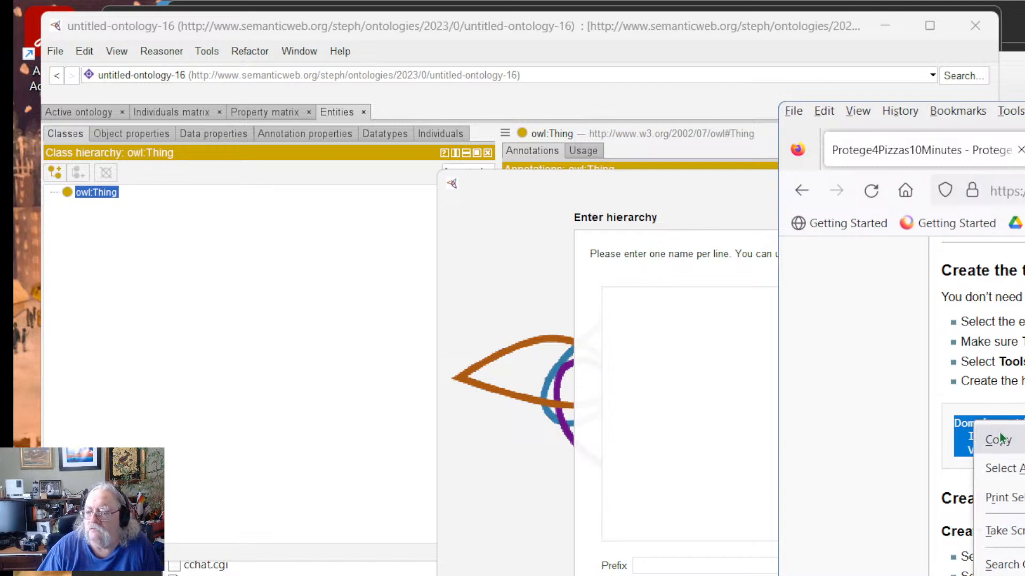
{"action": "left_click", "coordinate": [997, 438]}
{"action": "left_click_drag", "start_coordinate": [1024, 109], "coordinate": [752, 111]}
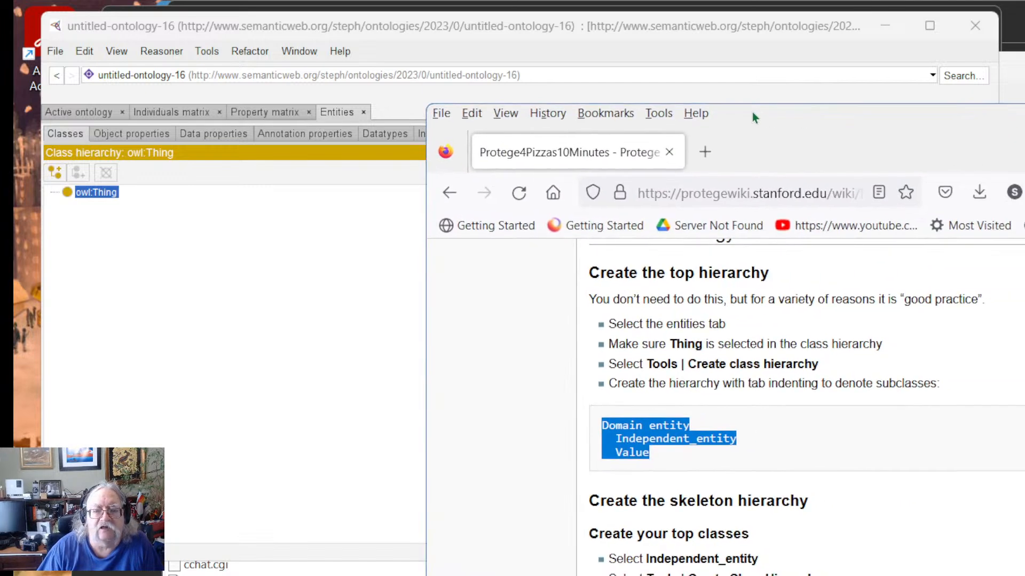
{"action": "right_click", "coordinate": [630, 429]}
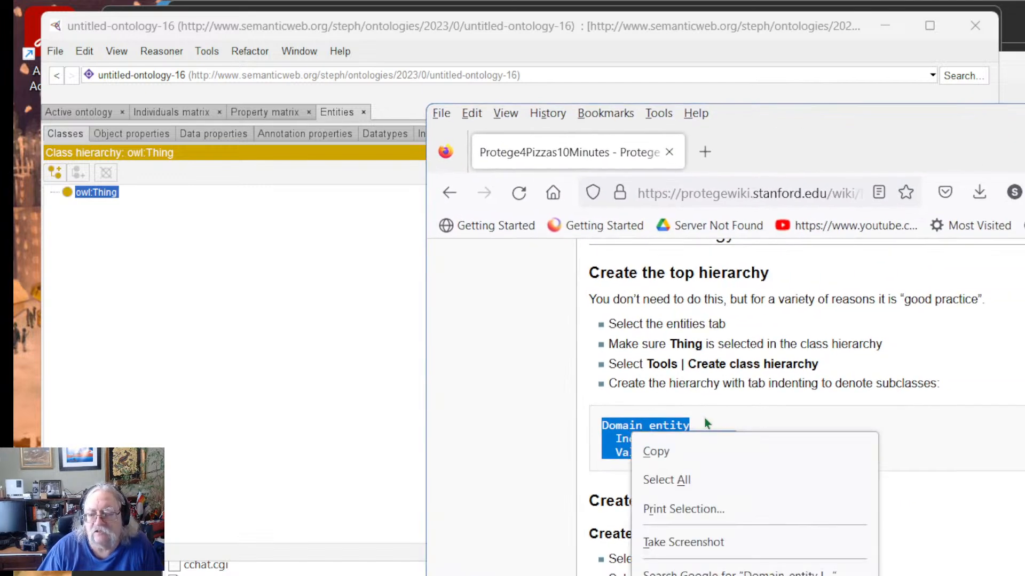
{"action": "left_click", "coordinate": [681, 449]}
{"action": "left_click_drag", "start_coordinate": [831, 120], "coordinate": [1024, 210]}
{"action": "left_click", "coordinate": [746, 315]}
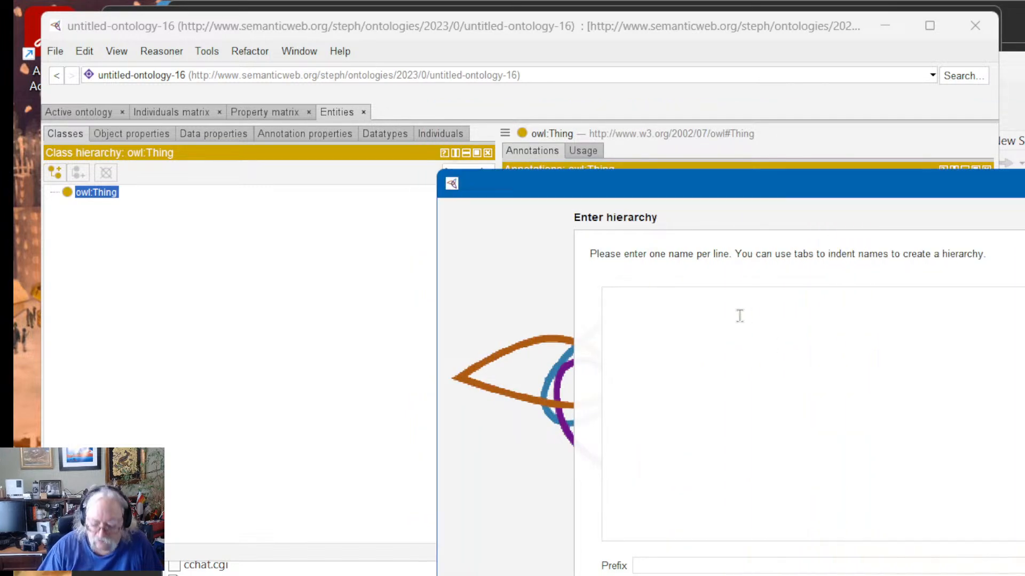
{"action": "key", "text": "ctrl+v"}
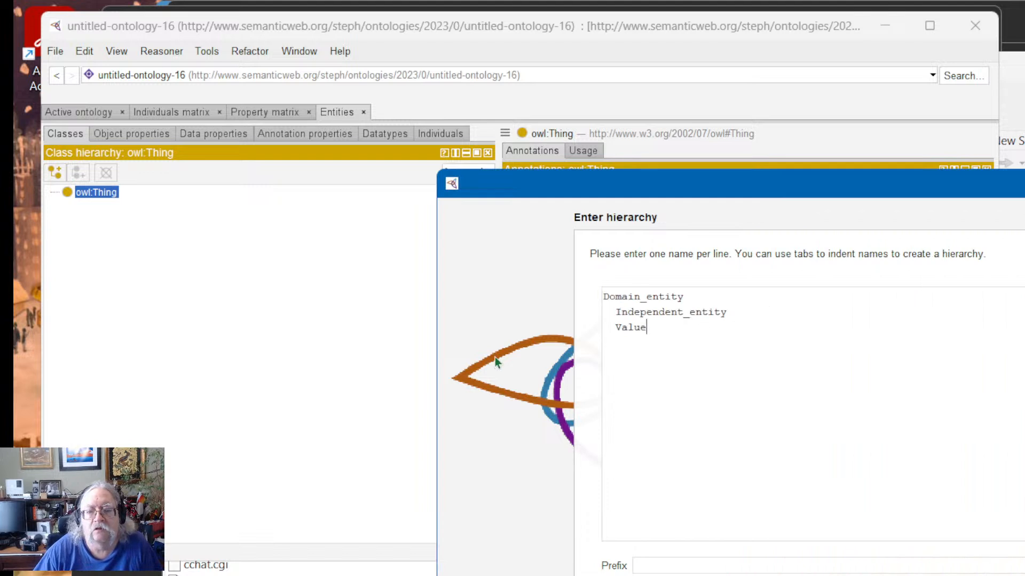
Step: Replace the two leading spaces before Independent_entity with a tab indent
{"action": "left_click", "coordinate": [613, 312]}
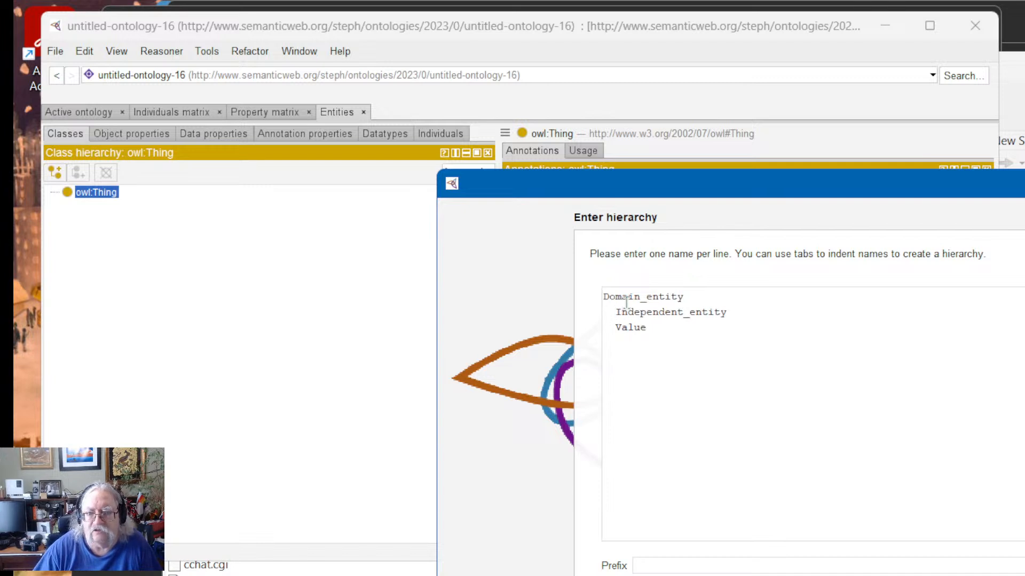
{"action": "key", "text": "BackSpace"}
{"action": "key", "text": "BackSpace"}
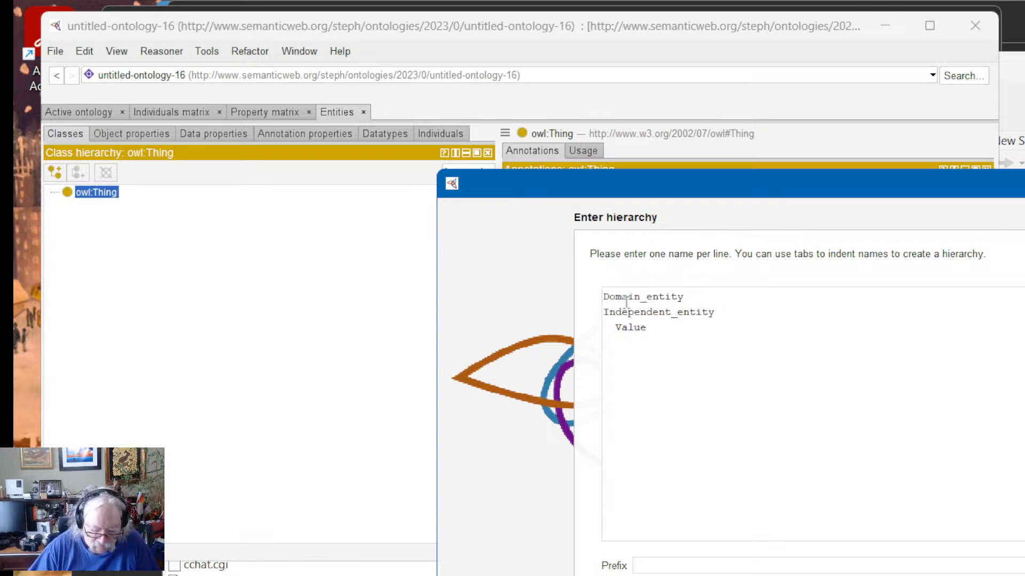
{"action": "key", "text": "Tab"}
{"action": "key", "text": "Left"}
{"action": "key", "text": "Left"}
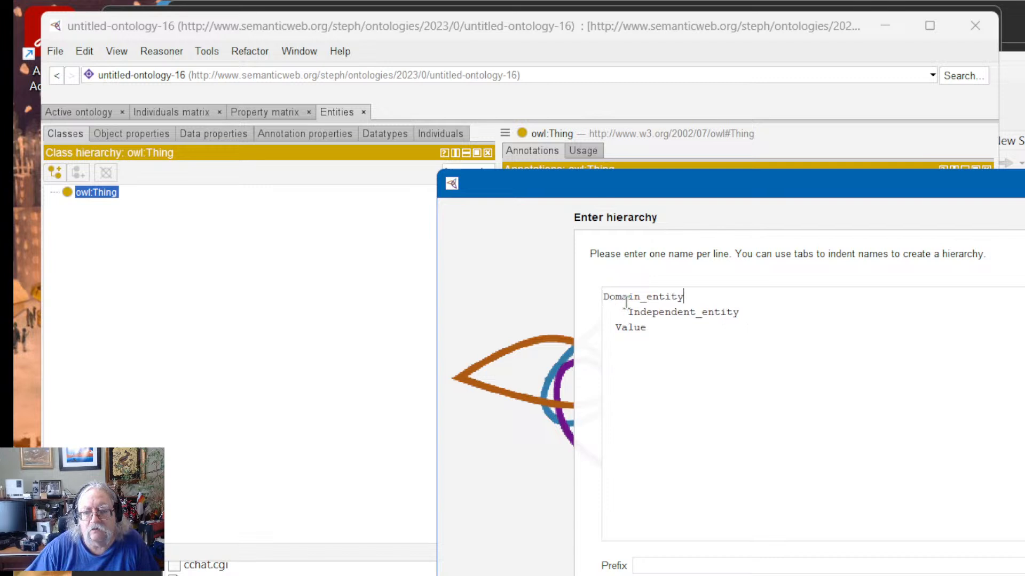
Step: Replace the leading spaces before Value with a tab indent and add a line break after it
{"action": "key", "text": "Right"}
{"action": "key", "text": "Right"}
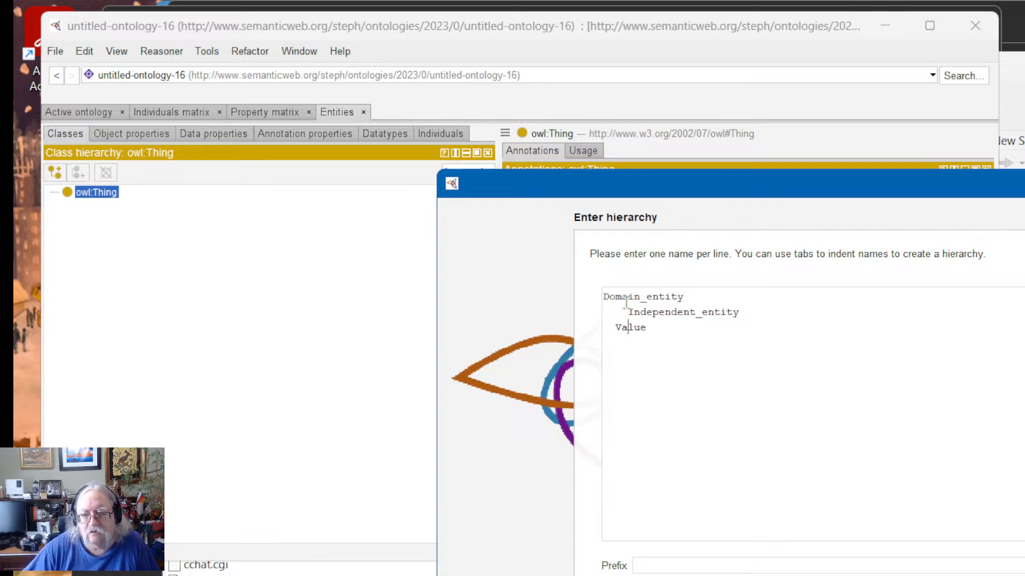
{"action": "key", "text": "BackSpace"}
{"action": "key", "text": "BackSpace"}
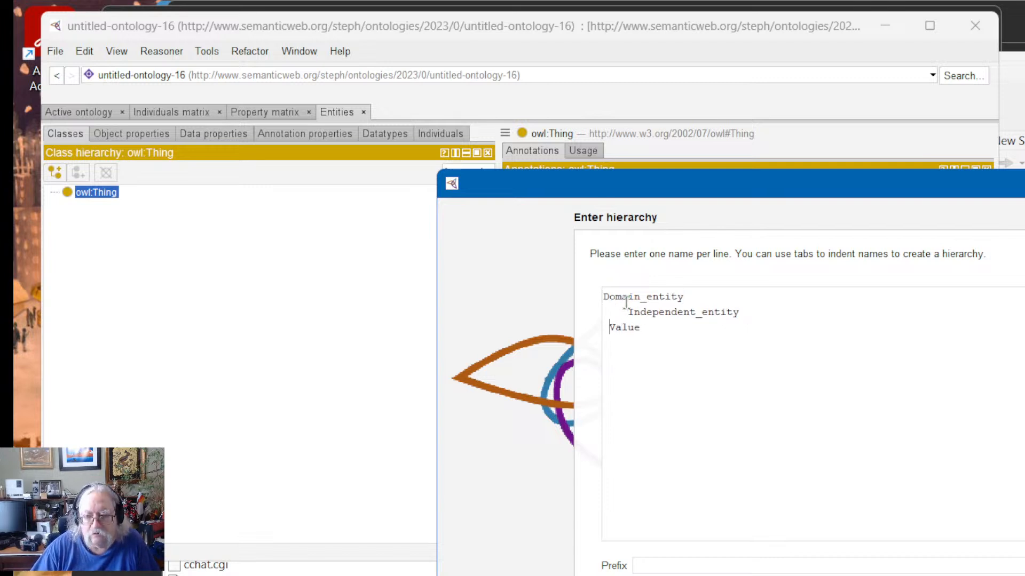
{"action": "key", "text": "Tab"}
{"action": "key", "text": "BackSpace"}
{"action": "key", "text": "Tab"}
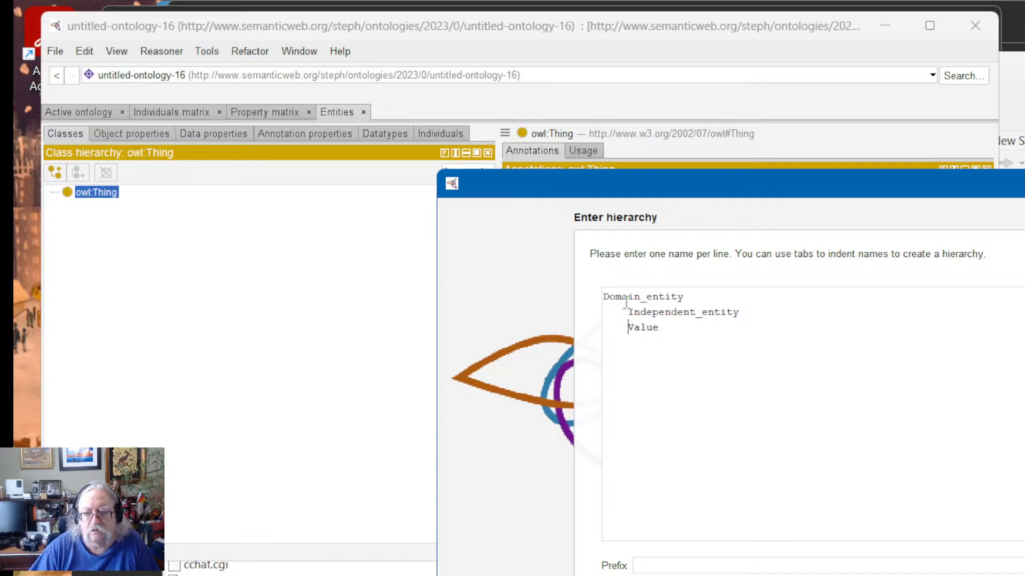
{"action": "left_click", "coordinate": [692, 325]}
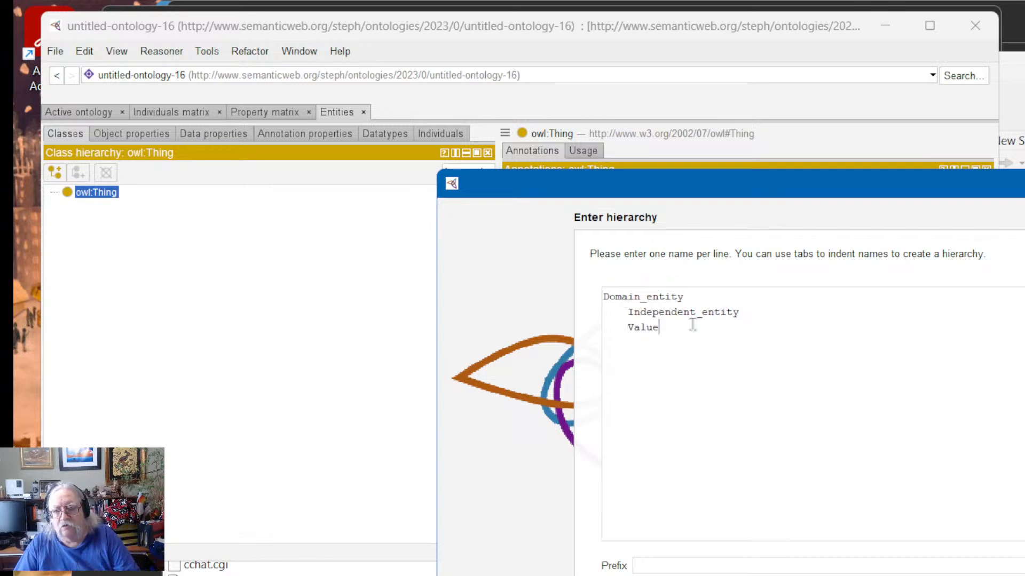
{"action": "key", "text": "Return"}
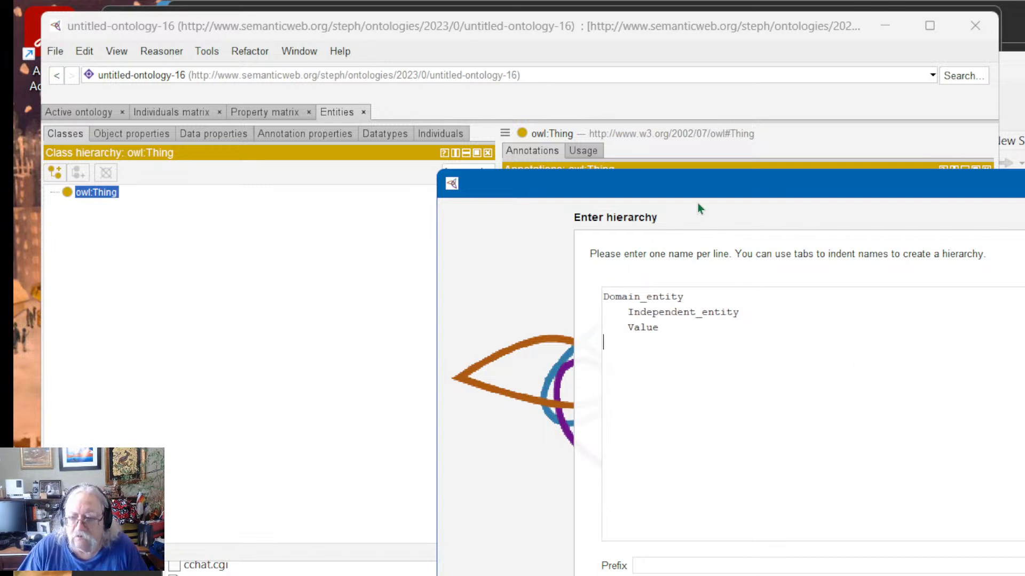
Step: Reposition the Enter hierarchy dialog and the Firefox tutorial window so the whole dialog is unobstructed
{"action": "mouse_move", "coordinate": [691, 171]}
{"action": "left_mouse_down"}
{"action": "mouse_move", "coordinate": [614, 177]}
{"action": "mouse_move", "coordinate": [447, 91]}
{"action": "mouse_move", "coordinate": [460, 104]}
{"action": "left_mouse_up"}
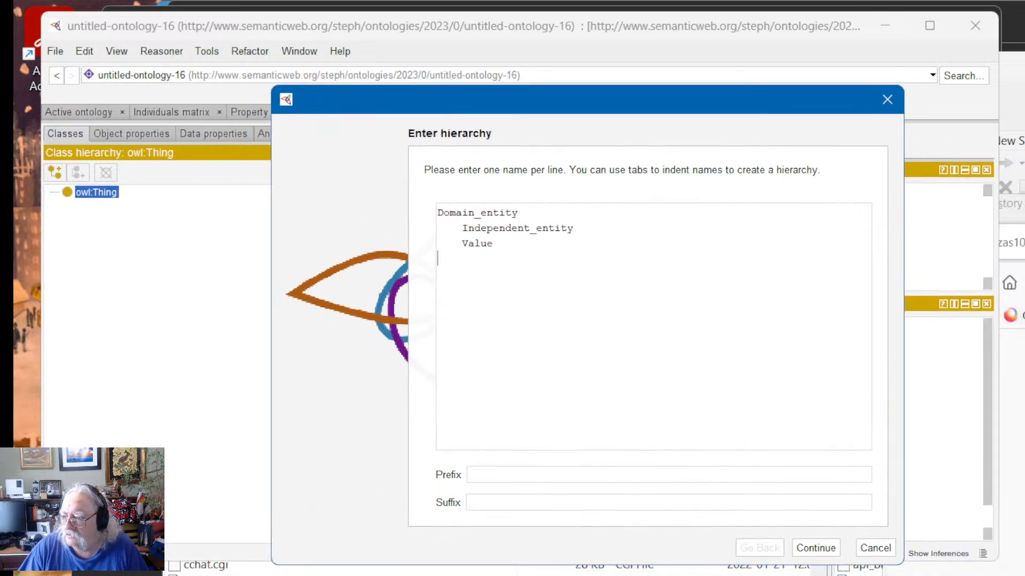
{"action": "key", "text": "alt+Tab"}
{"action": "mouse_move", "coordinate": [1024, 207]}
{"action": "left_mouse_down"}
{"action": "mouse_move", "coordinate": [505, 50]}
{"action": "mouse_move", "coordinate": [1024, 234]}
{"action": "mouse_move", "coordinate": [1024, 195]}
{"action": "left_mouse_up"}
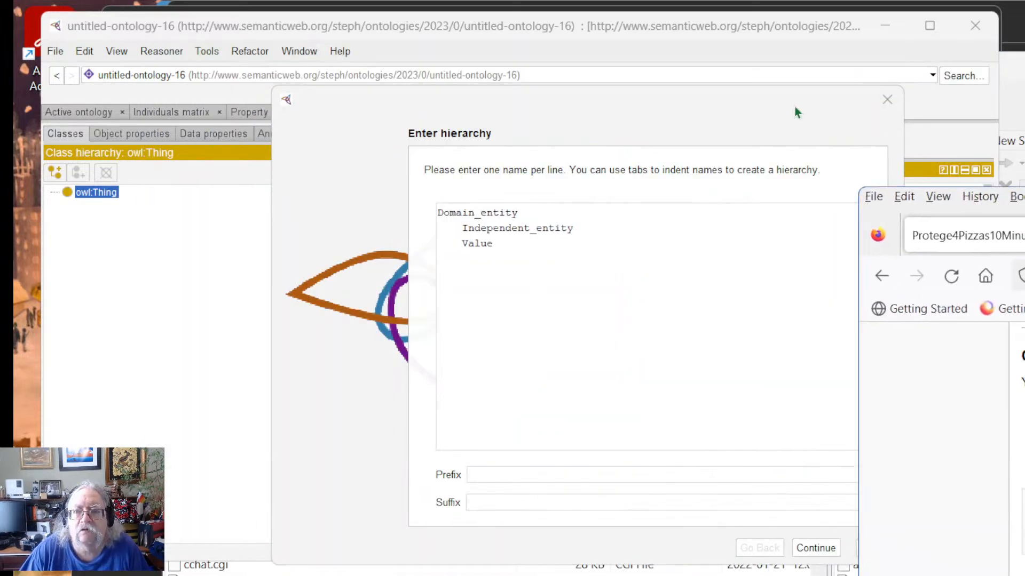
{"action": "left_click_drag", "start_coordinate": [794, 112], "coordinate": [735, 100]}
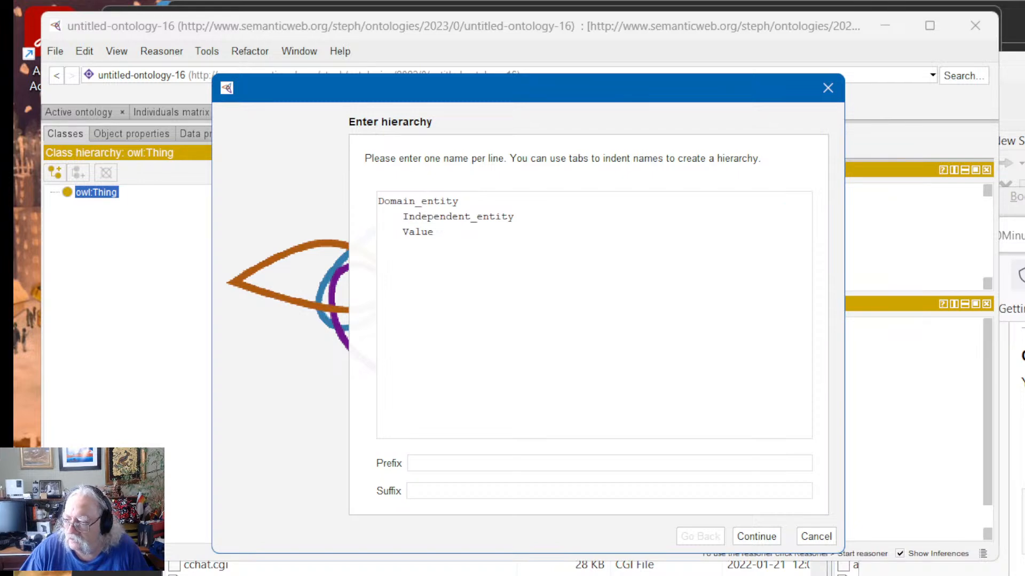
Step: Complete the Domain_entity, Independent_entity and Value hierarchy under owl:Thing with the sibling classes made disjoint
{"action": "left_click_drag", "start_coordinate": [1018, 196], "coordinate": [1018, 165]}
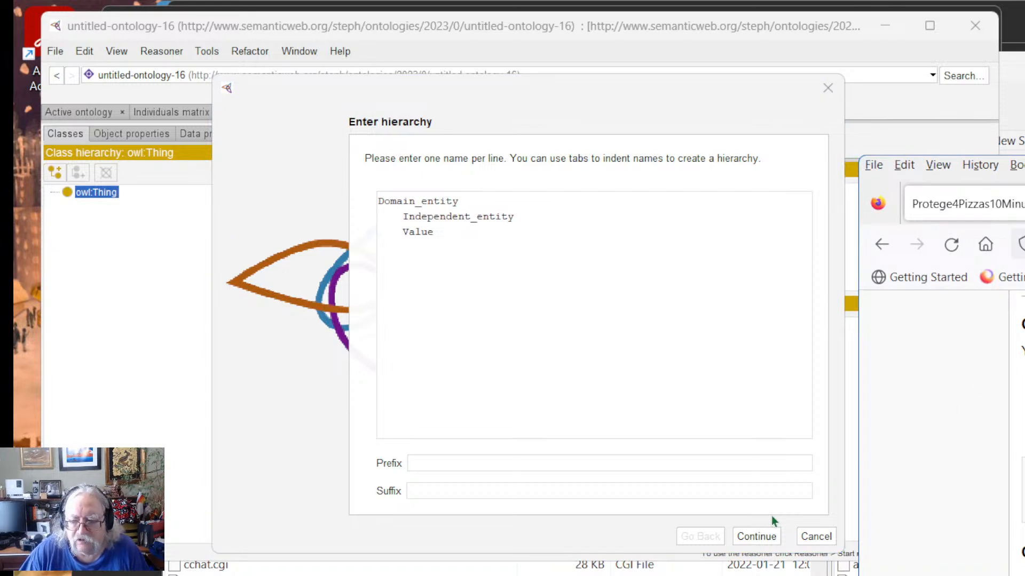
{"action": "left_click", "coordinate": [760, 536]}
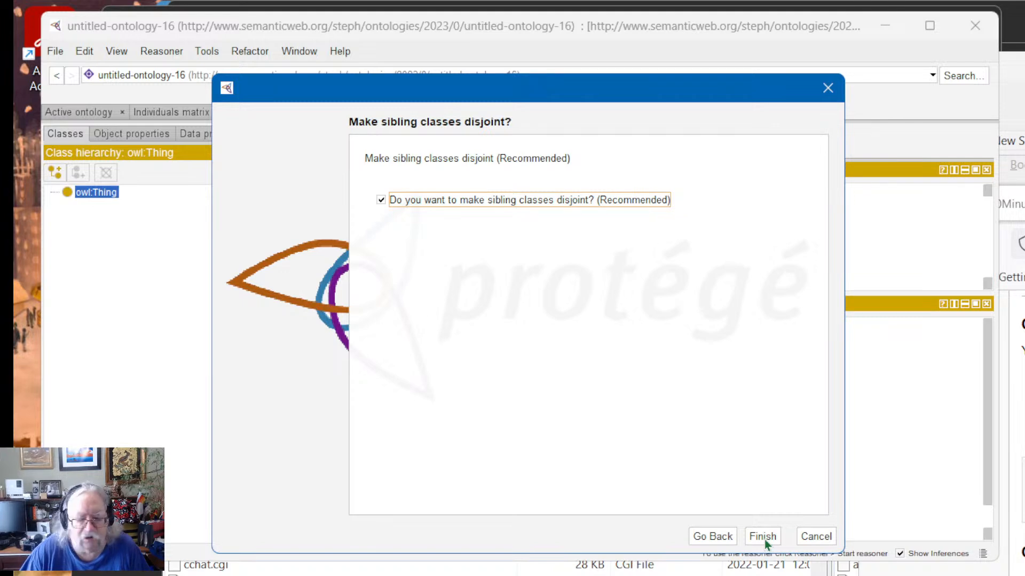
{"action": "left_click", "coordinate": [764, 539]}
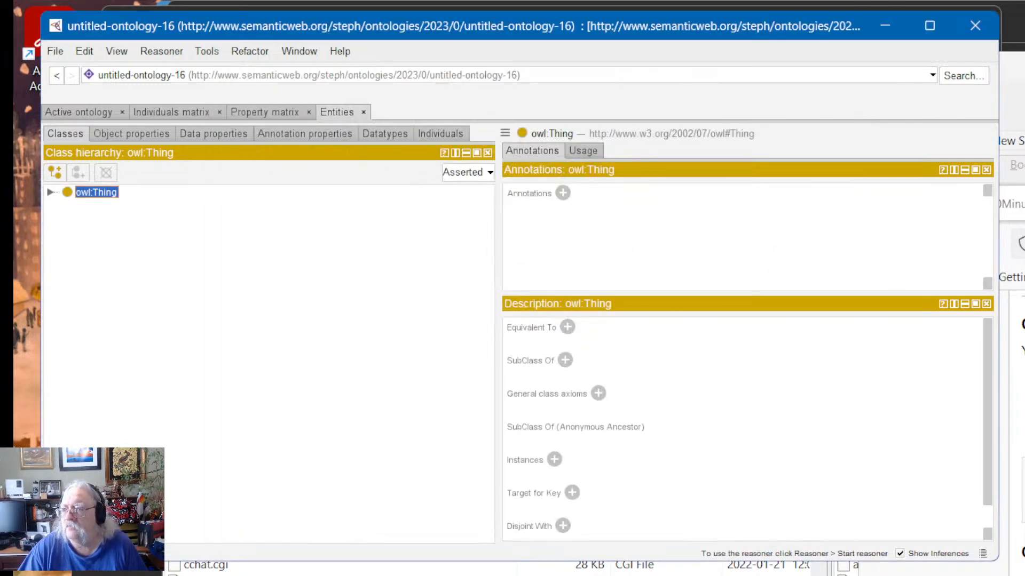
Step: Switch to the Firefox tutorial and copy "Pizza, Pizza_topping, and Pizza_base" from its Create your top classes section
{"action": "key", "text": "alt+Tab"}
{"action": "left_click_drag", "start_coordinate": [1024, 174], "coordinate": [398, 7]}
{"action": "scroll", "coordinate": [390, 306], "scroll_direction": "down", "scroll_amount": 1}
{"action": "scroll", "coordinate": [390, 306], "scroll_direction": "down", "scroll_amount": 4}
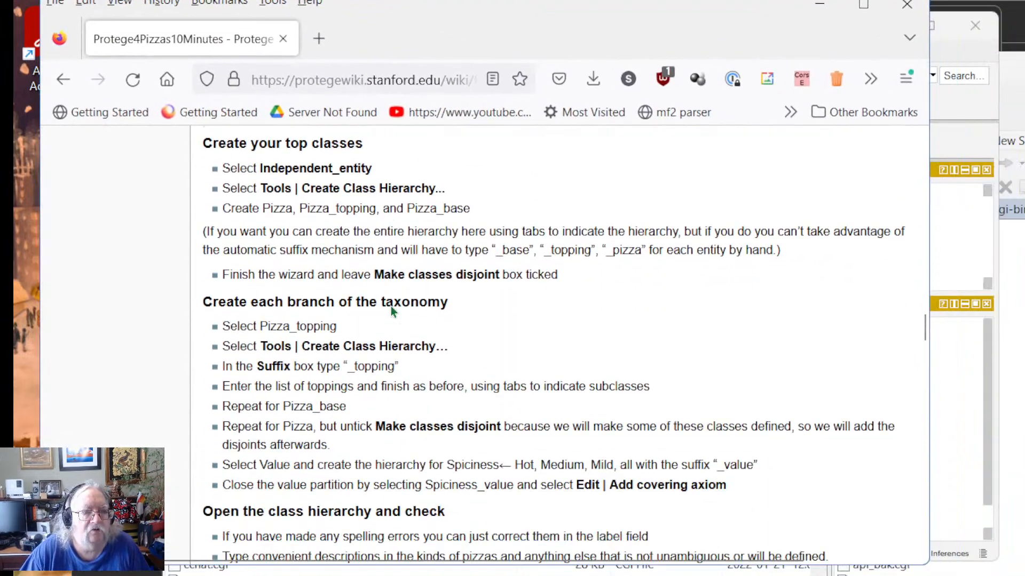
{"action": "scroll", "coordinate": [421, 277], "scroll_direction": "up", "scroll_amount": 2}
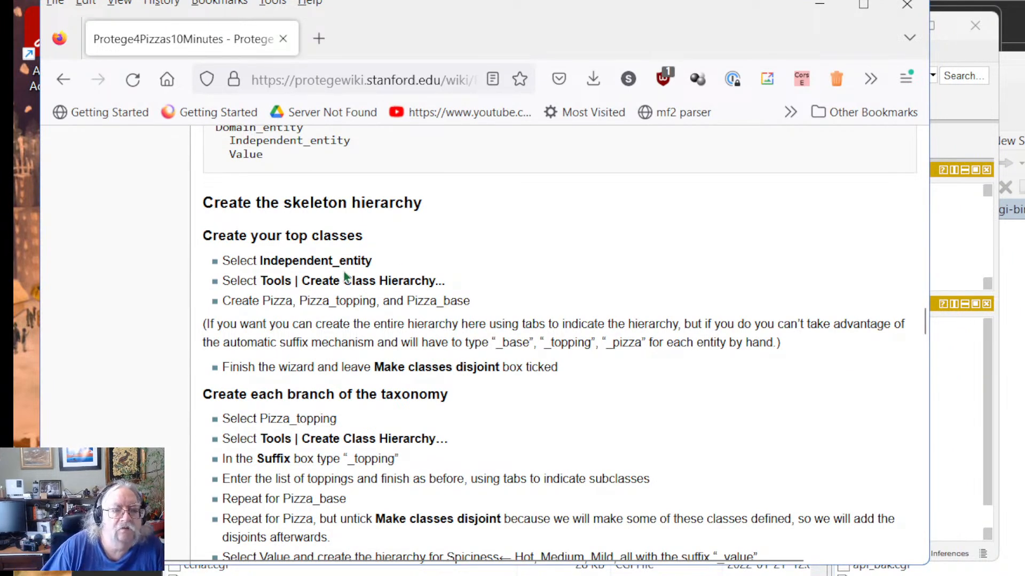
{"action": "scroll", "coordinate": [390, 298], "scroll_direction": "up", "scroll_amount": 1}
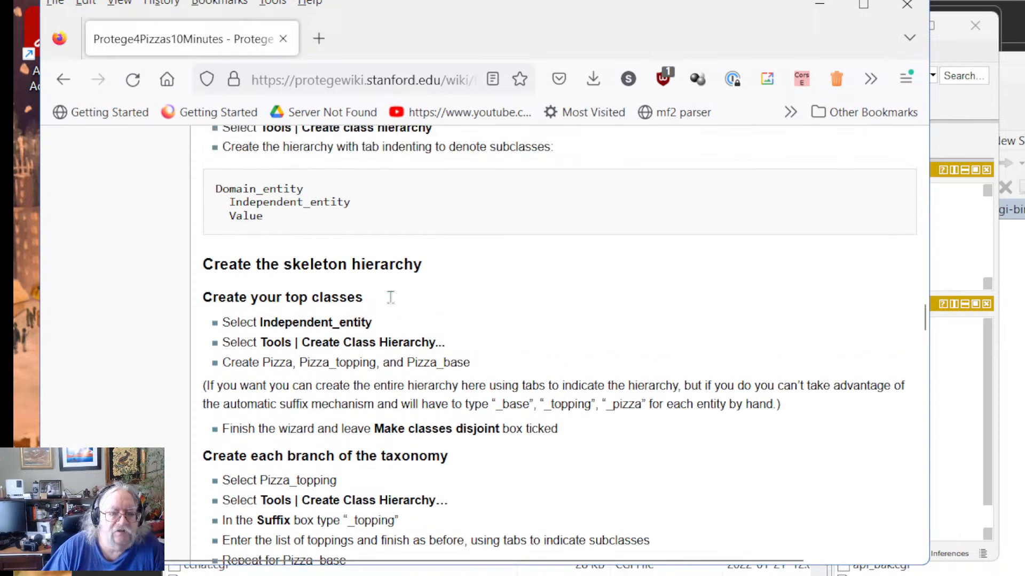
{"action": "scroll", "coordinate": [391, 297], "scroll_direction": "up", "scroll_amount": 1}
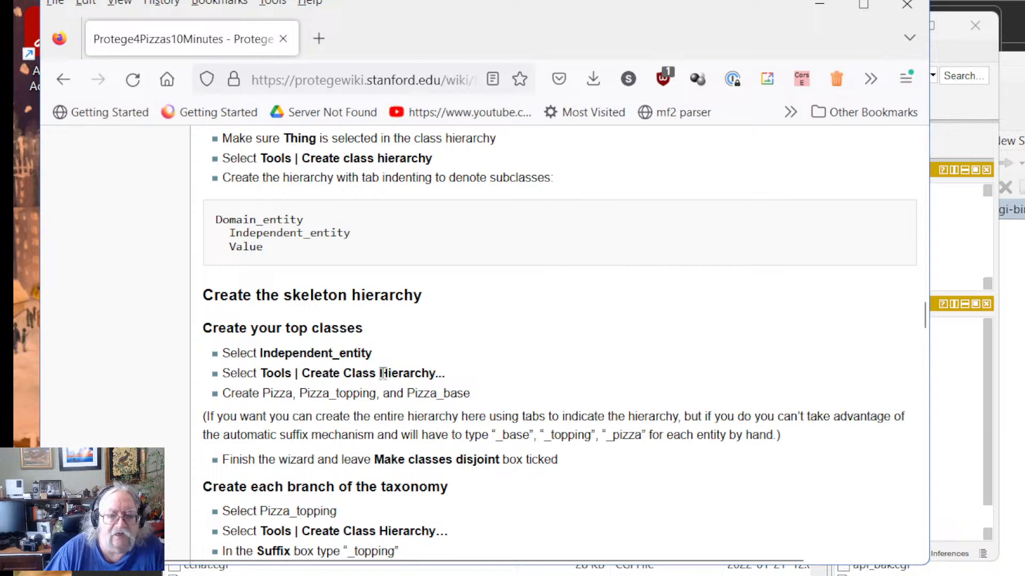
{"action": "left_click_drag", "start_coordinate": [263, 393], "coordinate": [645, 366]}
{"action": "left_click", "coordinate": [261, 407]}
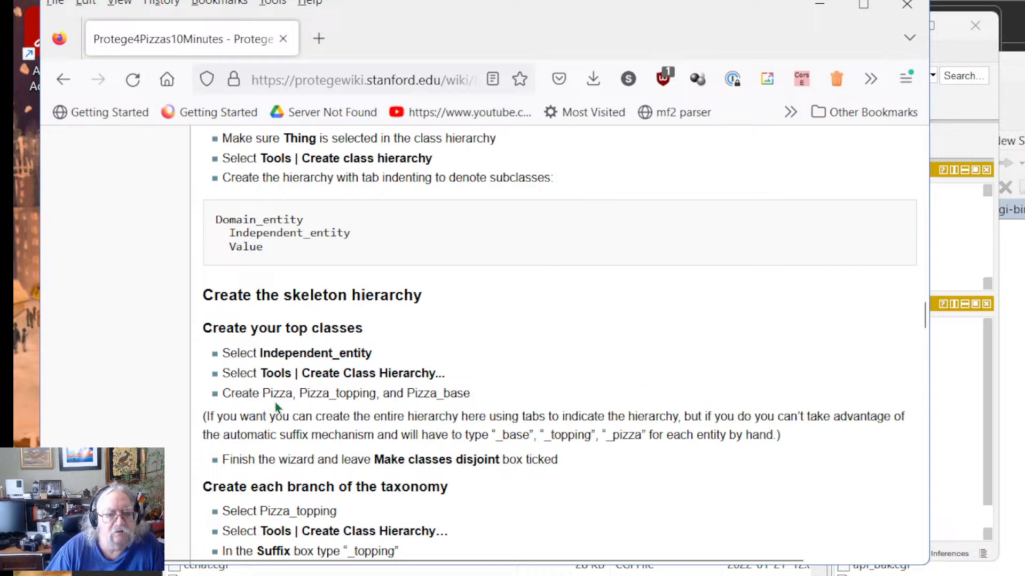
{"action": "left_click_drag", "start_coordinate": [263, 393], "coordinate": [462, 389]}
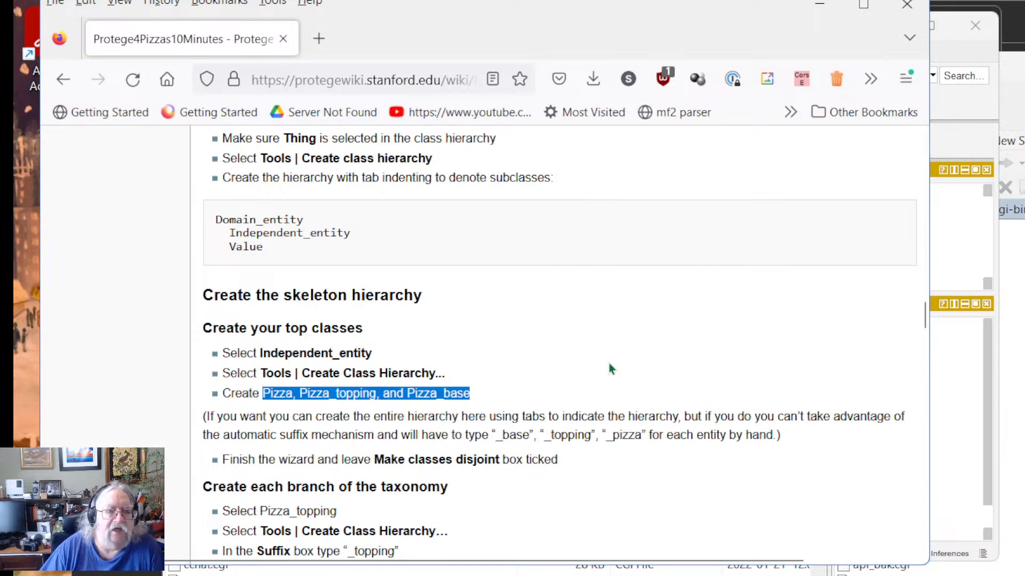
{"action": "left_click", "coordinate": [571, 352]}
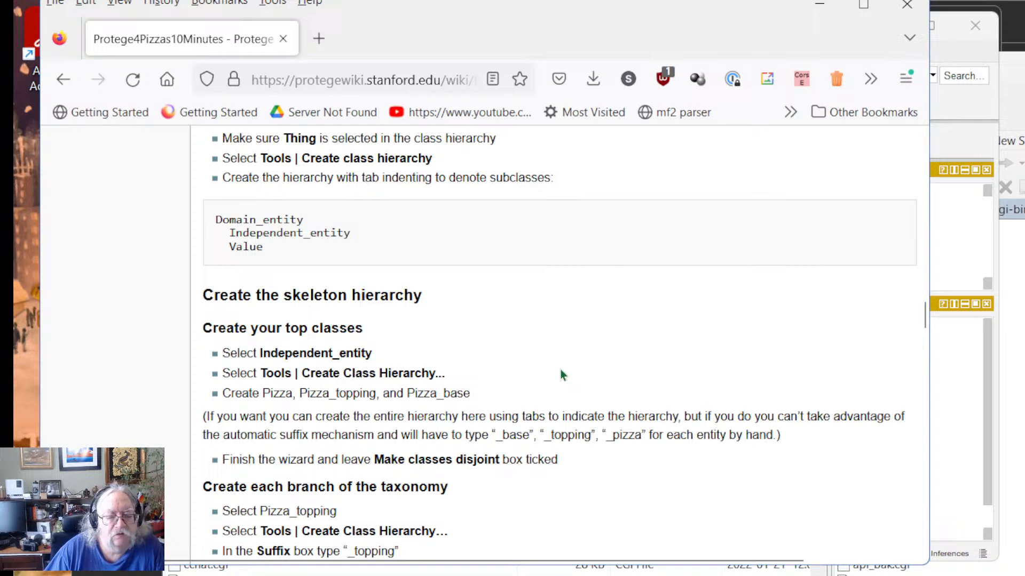
Step: Review the tutorial's skeleton hierarchy instructions, and expand owl:Thing and Domain_entity in Protégé's class hierarchy
{"action": "scroll", "coordinate": [532, 394], "scroll_direction": "down", "scroll_amount": 3}
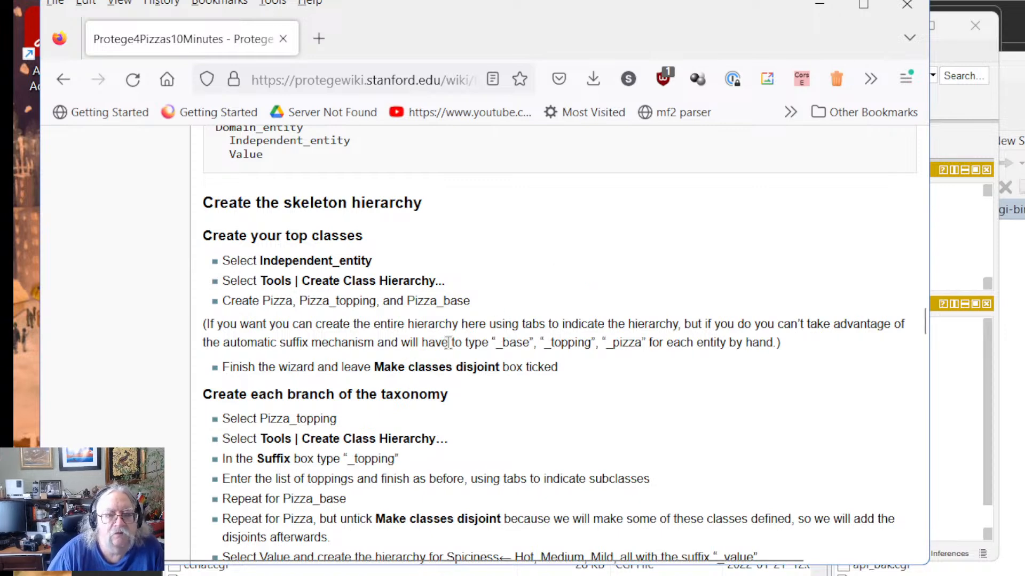
{"action": "scroll", "coordinate": [451, 340], "scroll_direction": "up", "scroll_amount": 3}
{"action": "scroll", "coordinate": [451, 340], "scroll_direction": "down", "scroll_amount": 3}
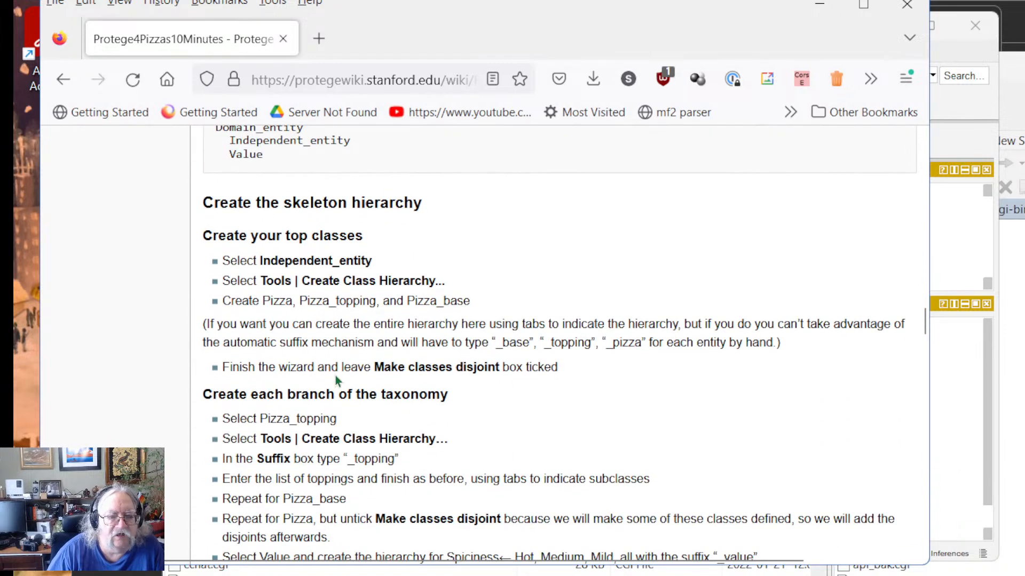
{"action": "scroll", "coordinate": [395, 277], "scroll_direction": "up", "scroll_amount": 5}
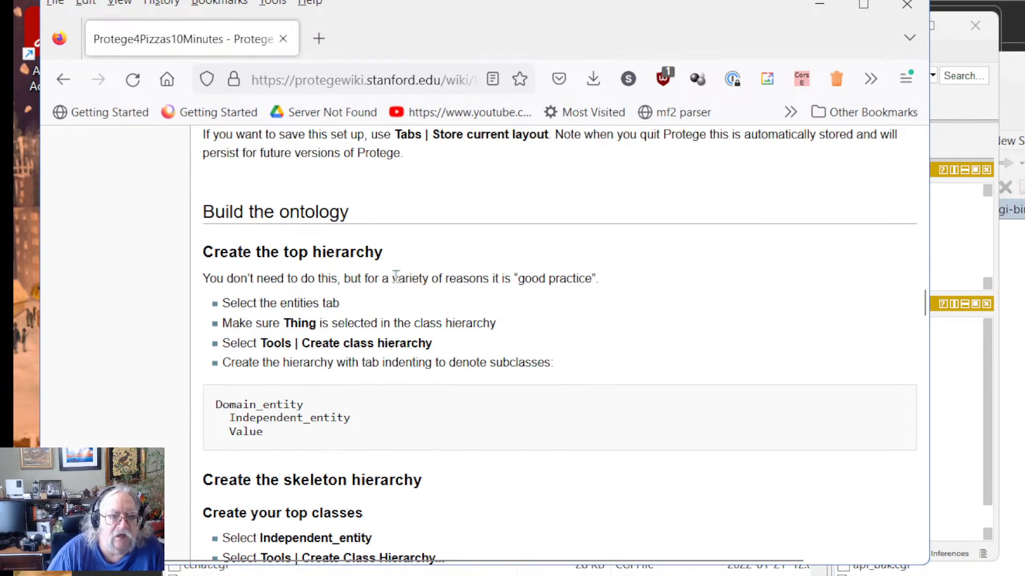
{"action": "scroll", "coordinate": [387, 458], "scroll_direction": "down", "scroll_amount": 5}
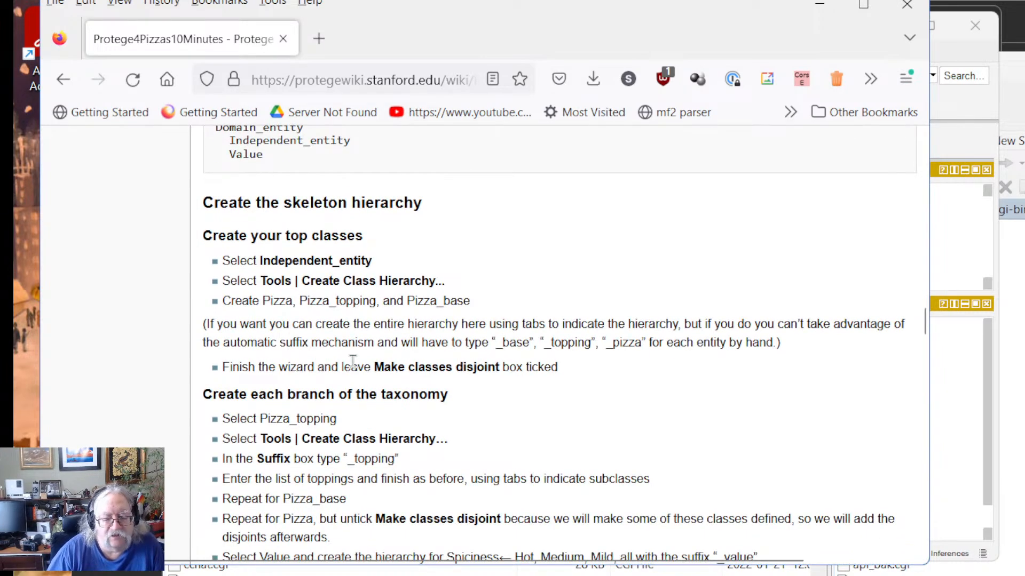
{"action": "key", "text": "alt+Tab"}
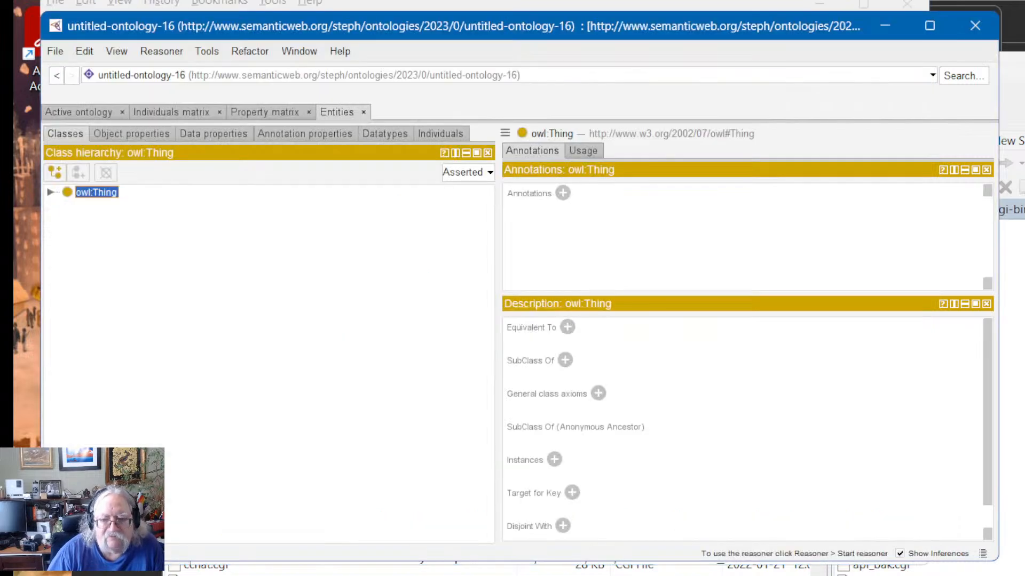
{"action": "left_click", "coordinate": [50, 192]}
{"action": "left_click", "coordinate": [65, 206]}
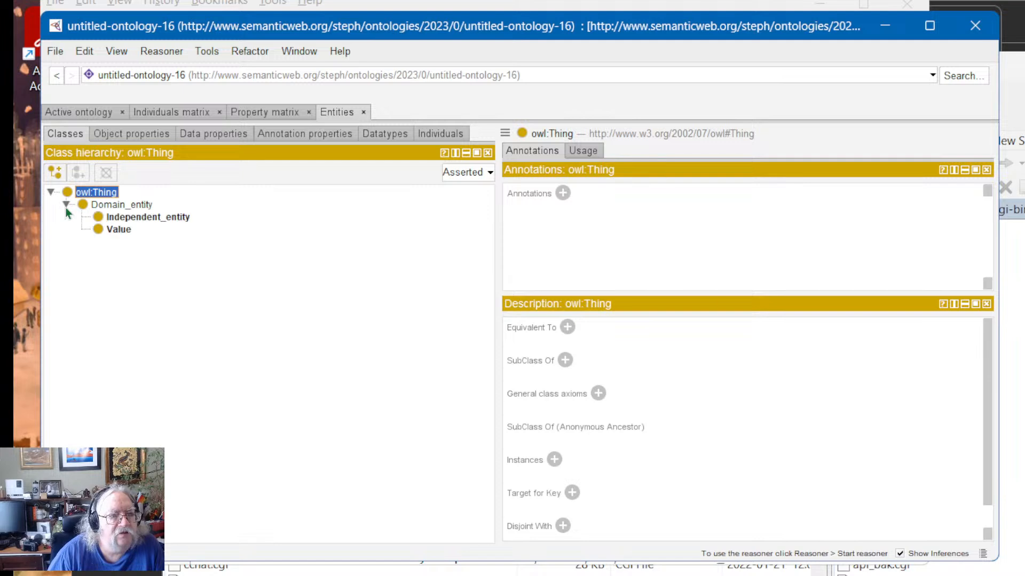
Step: Start creating a class hierarchy under Independent_entity and paste in the copied text "Pizza, Pizza_topping, and Pizza_base"
{"action": "left_click", "coordinate": [117, 217]}
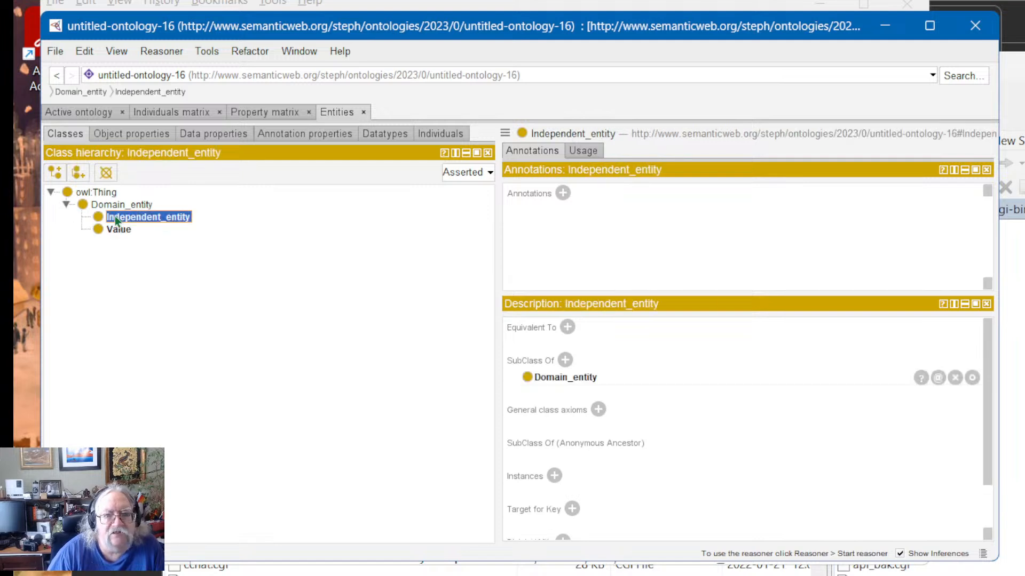
{"action": "left_click", "coordinate": [214, 53]}
{"action": "left_click", "coordinate": [219, 74]}
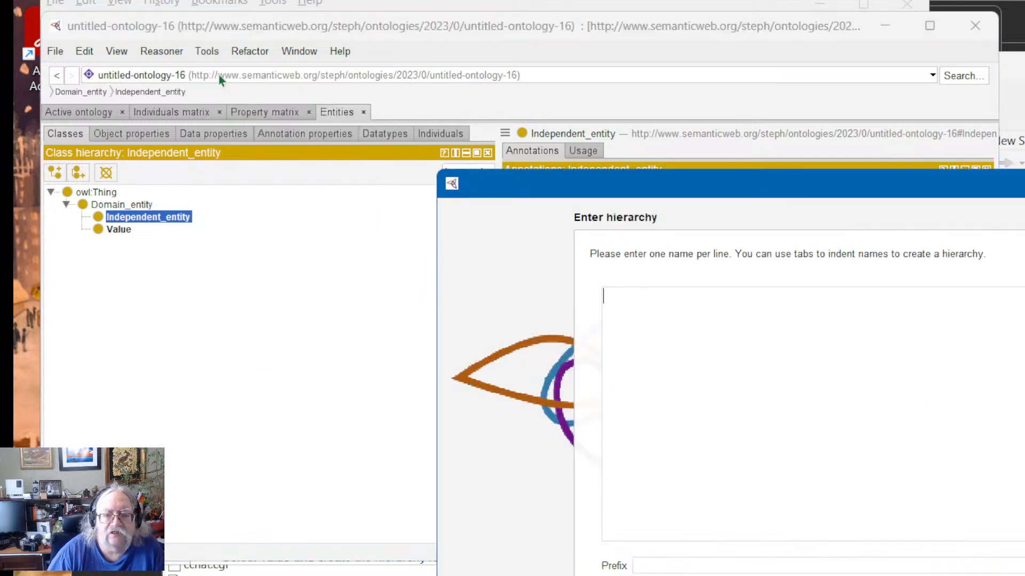
{"action": "type", "text": "Pizza, Pizza_topping, and Pizza_base"}
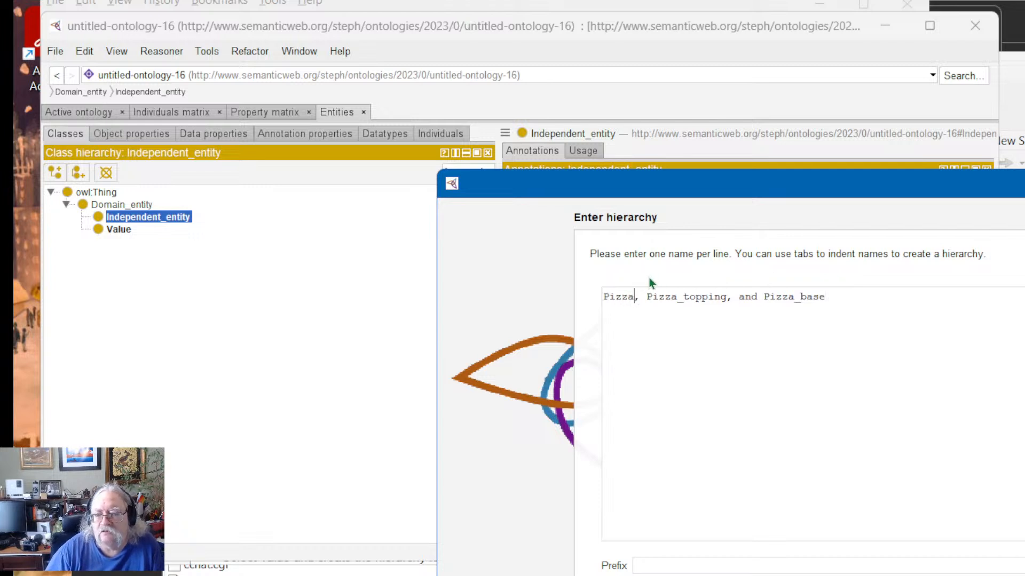
Step: Split the pasted text into one name per line, Pizza, Pizza_topping and Pizza_base, removing the commas, spaces and "and"
{"action": "key", "text": "Return"}
{"action": "key", "text": "Delete"}
{"action": "key", "text": "Delete"}
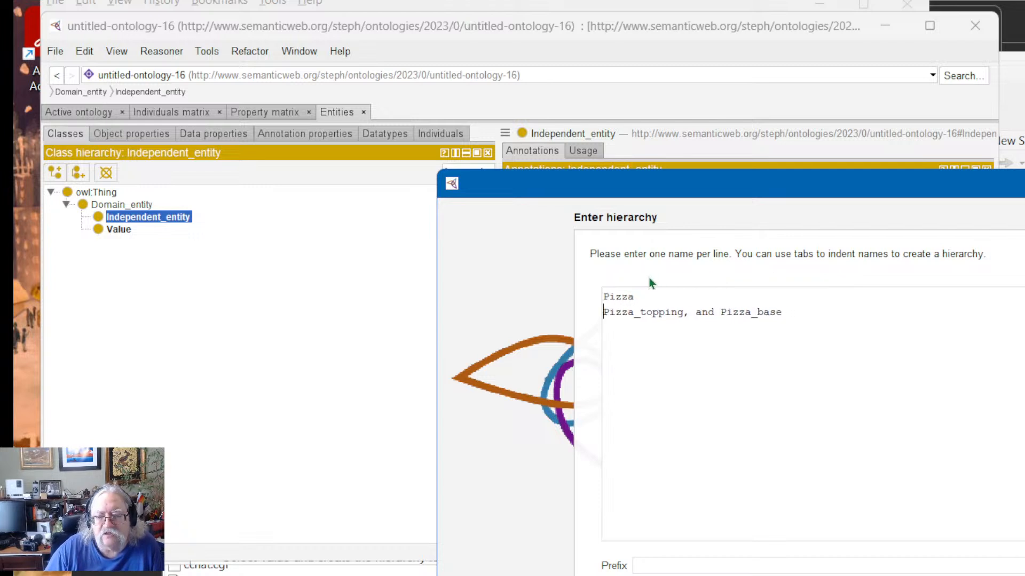
{"action": "key", "text": "Right"}
{"action": "key", "text": "Right"}
{"action": "key", "text": "Right"}
{"action": "key", "text": "Right"}
{"action": "key", "text": "Right"}
{"action": "key", "text": "Right"}
{"action": "key", "text": "Right"}
{"action": "key", "text": "Right"}
{"action": "key", "text": "Right"}
{"action": "key", "text": "Right"}
{"action": "key", "text": "Right"}
{"action": "key", "text": "Right"}
{"action": "key", "text": "Right"}
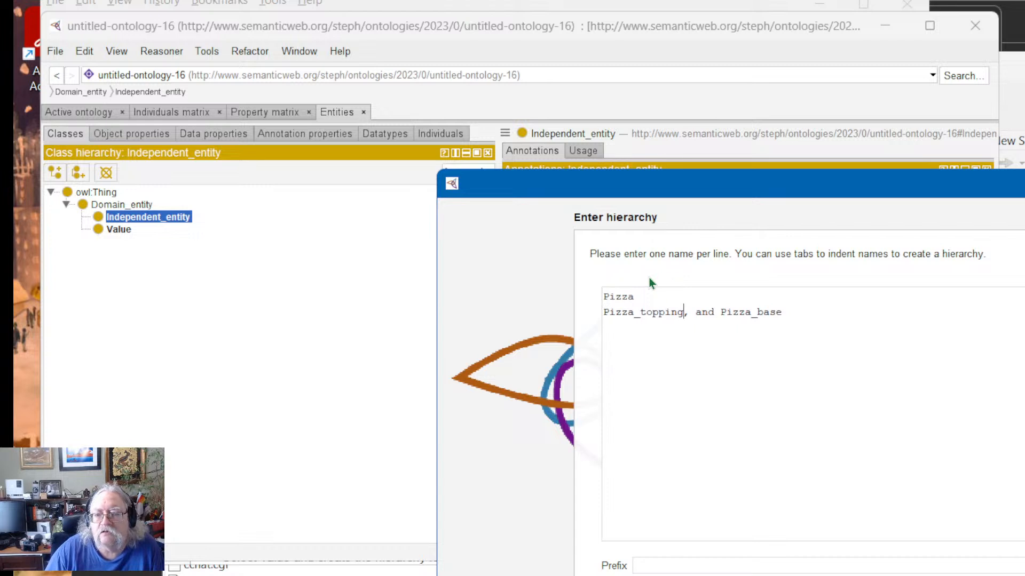
{"action": "key", "text": "Delete"}
{"action": "key", "text": "Delete"}
{"action": "key", "text": "Delete"}
{"action": "key", "text": "Delete"}
{"action": "key", "text": "Delete"}
{"action": "key", "text": "Delete"}
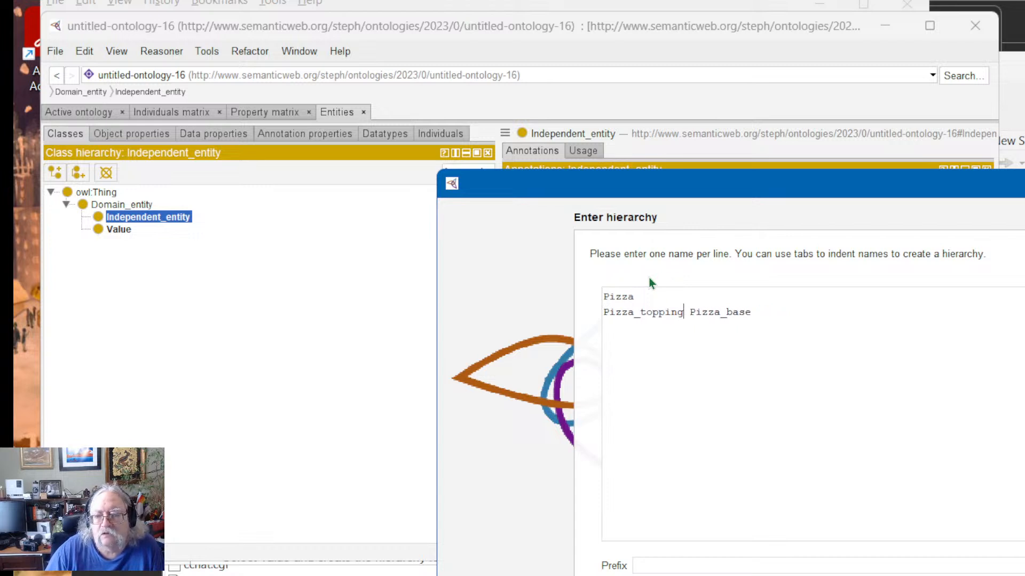
{"action": "key", "text": "Return"}
Step: Indent Pizza_topping and Pizza_base with one tab each to make them subclasses of Pizza
{"action": "key", "text": "Up"}
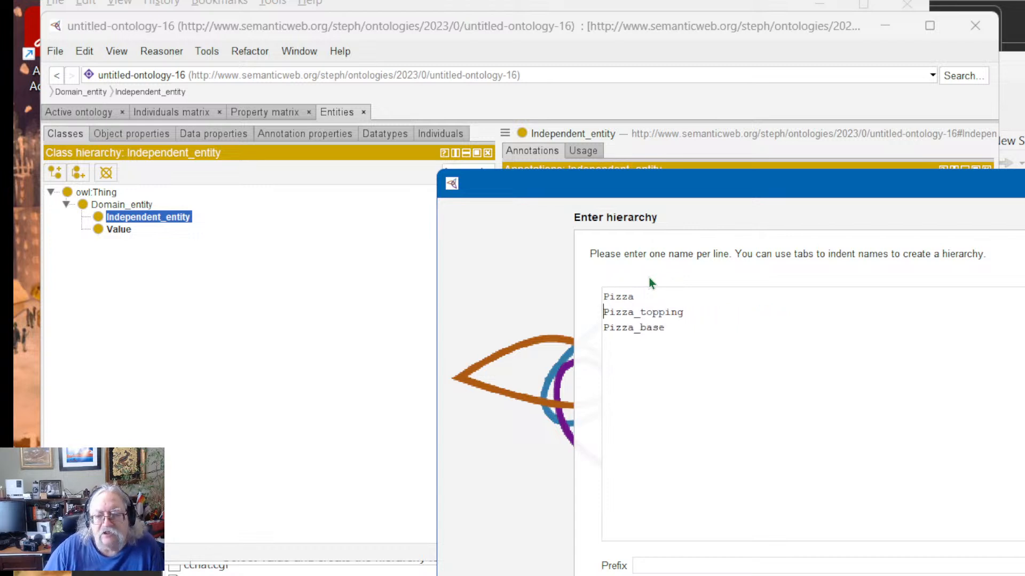
{"action": "key", "text": "Tab"}
{"action": "key", "text": "Down"}
{"action": "key", "text": "Tab"}
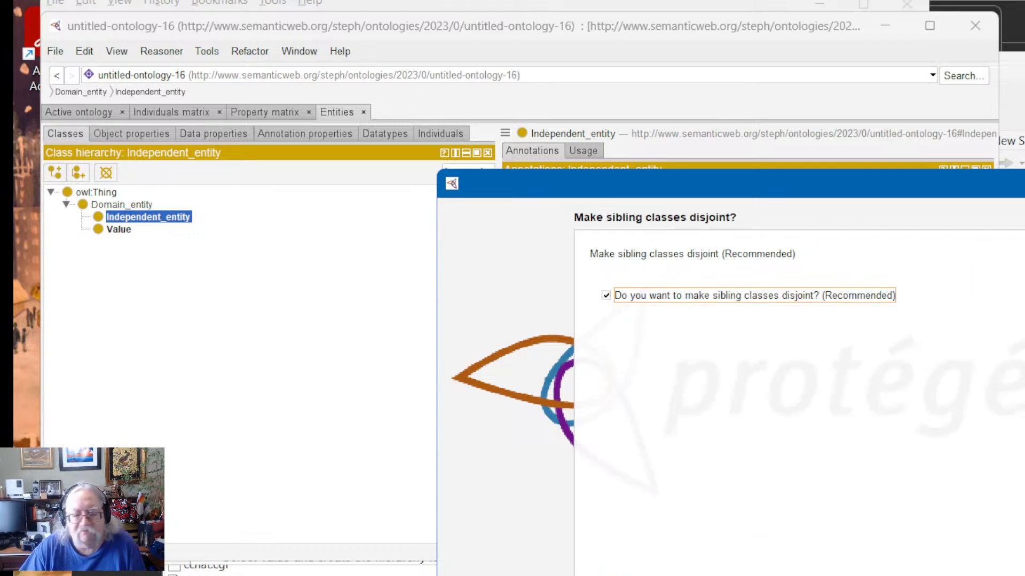
Step: Finish the pizza hierarchy with sibling classes disjoint, and expand Independent_entity and Pizza in the class tree
{"action": "key", "text": "Return"}
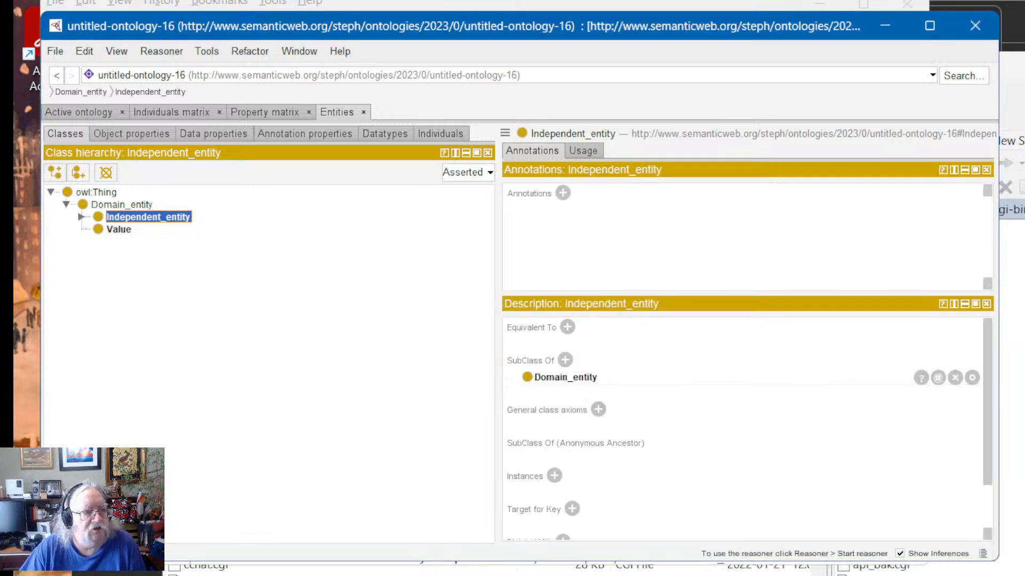
{"action": "left_click", "coordinate": [81, 216]}
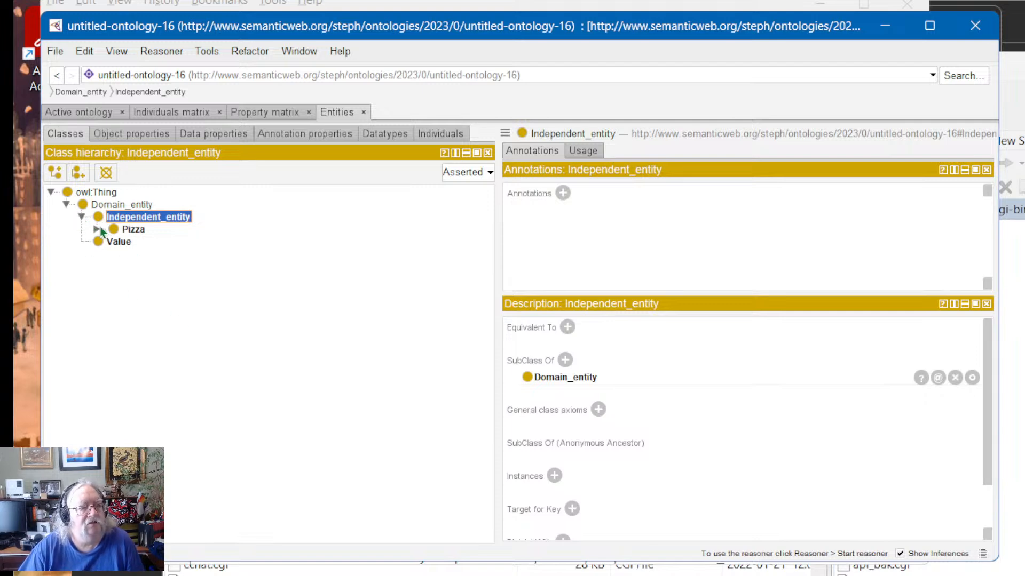
{"action": "left_click", "coordinate": [97, 229]}
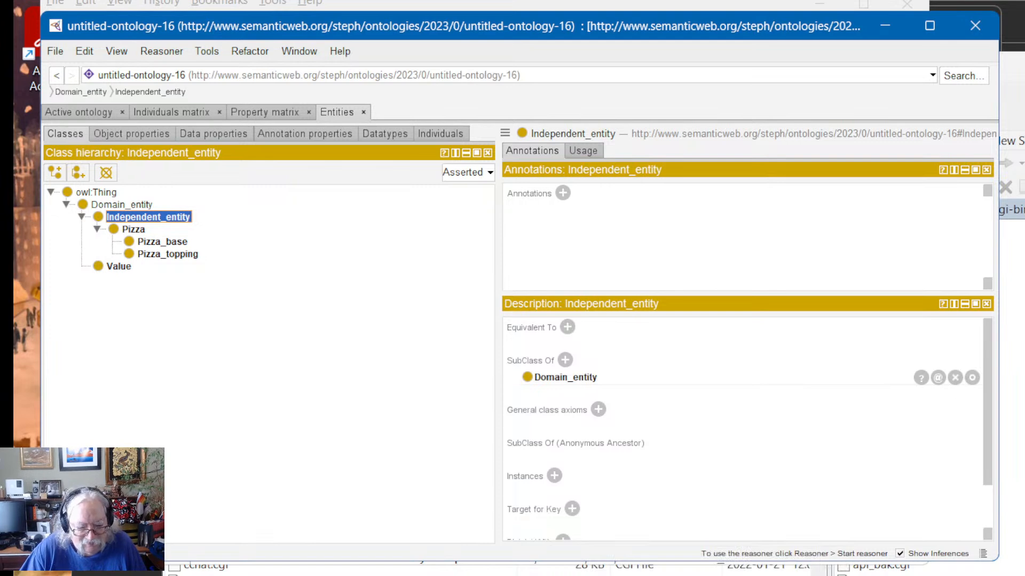
Step: Check the tutorial's instructions for creating each taxonomy branch in the browser, and start creating a class hierarchy under Pizza_topping in Protégé
{"action": "key", "text": "alt+Tab"}
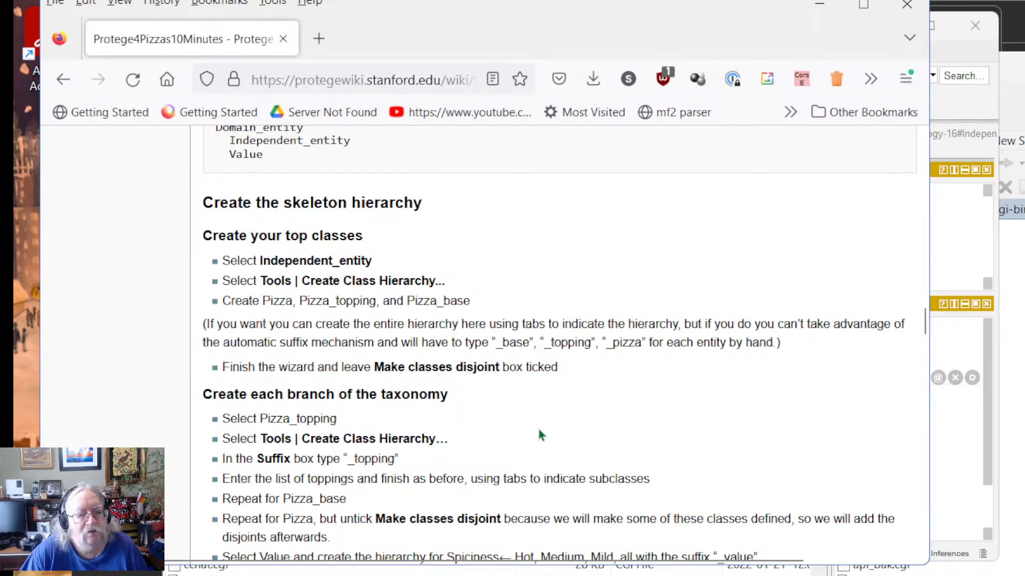
{"action": "scroll", "coordinate": [536, 429], "scroll_direction": "down", "scroll_amount": 3}
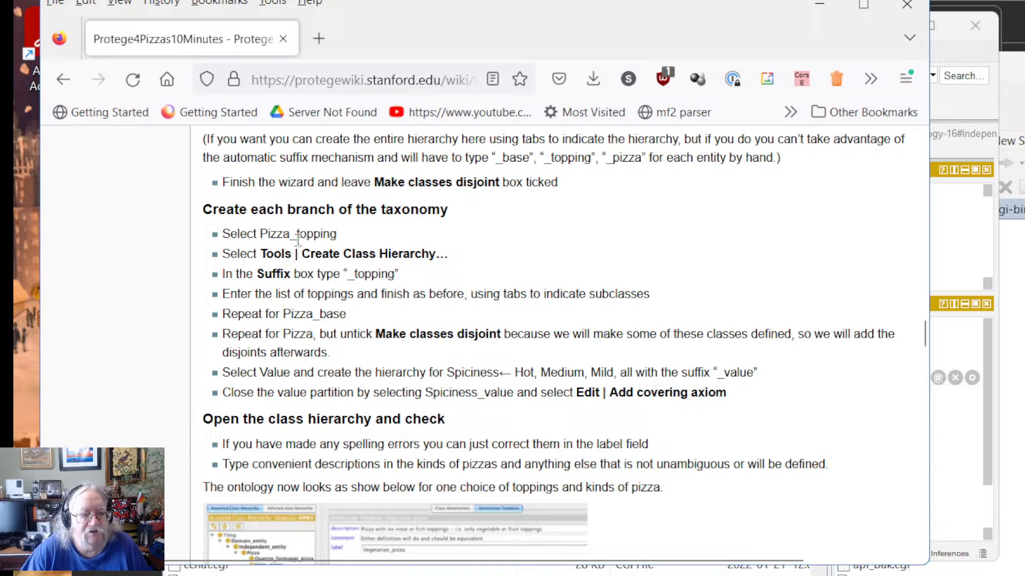
{"action": "left_click_drag", "start_coordinate": [320, 233], "coordinate": [315, 248]}
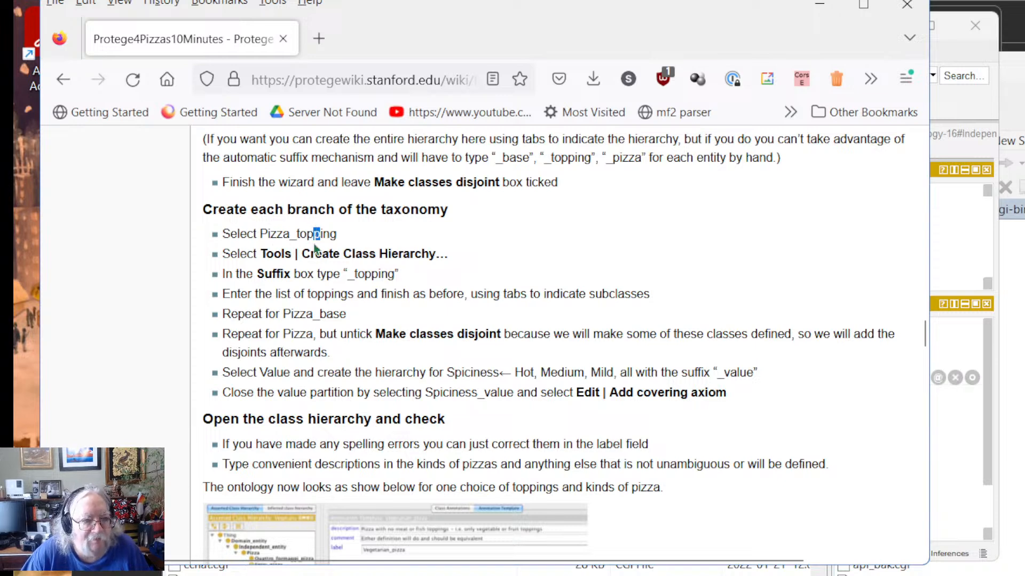
{"action": "left_click", "coordinate": [280, 256]}
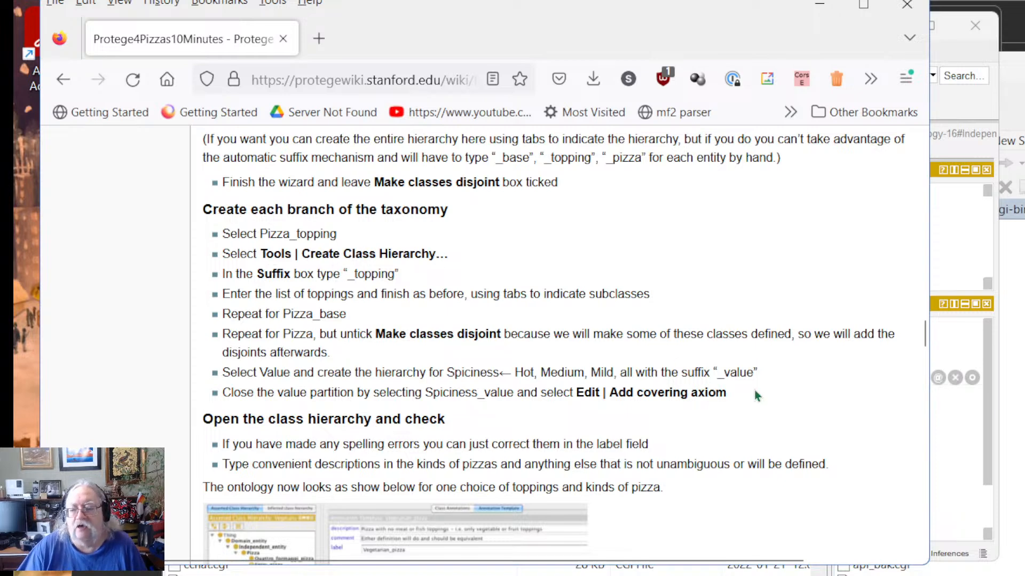
{"action": "left_click", "coordinate": [966, 493]}
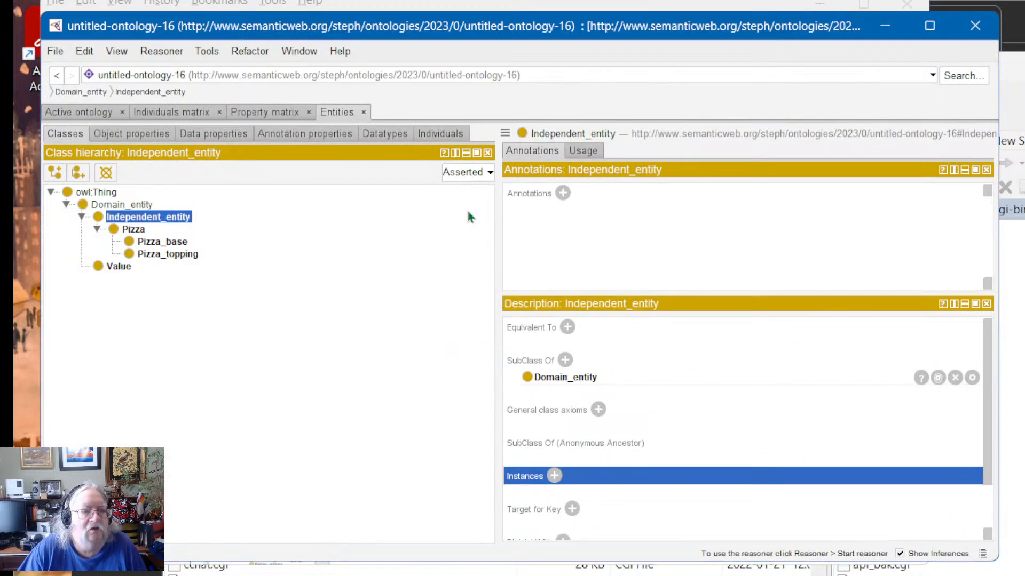
{"action": "left_click", "coordinate": [152, 253]}
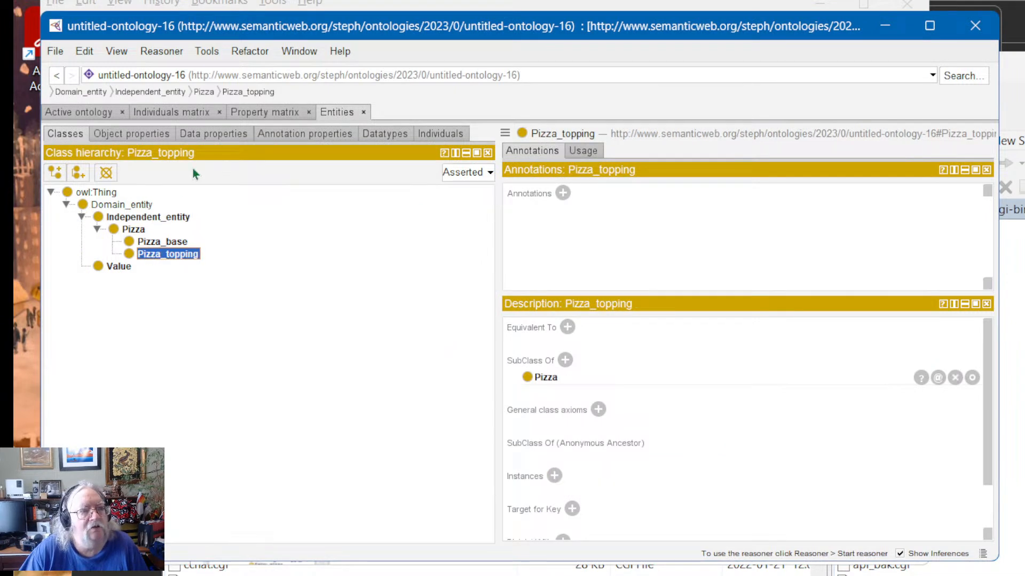
{"action": "left_click", "coordinate": [206, 52]}
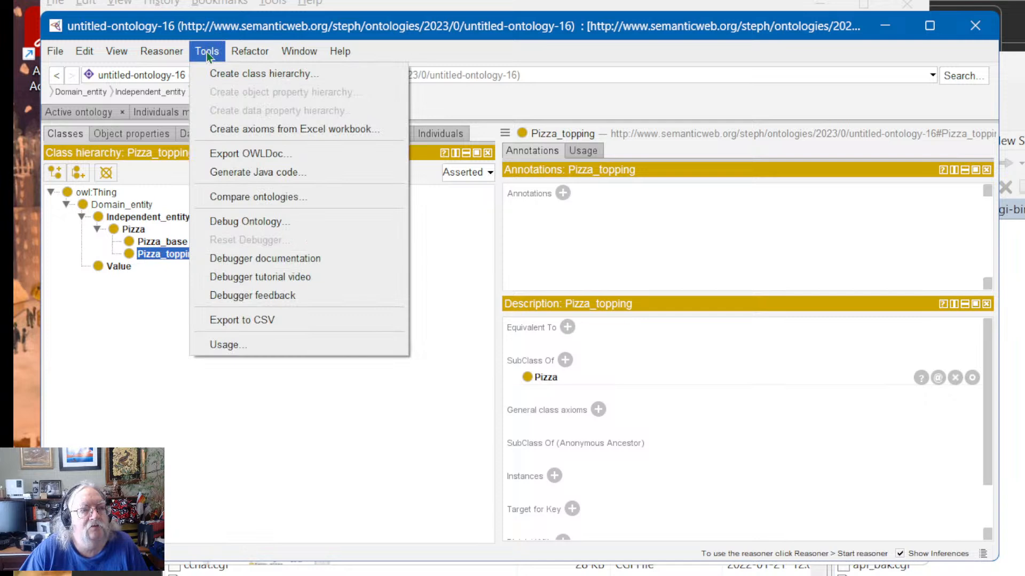
{"action": "left_click", "coordinate": [215, 74]}
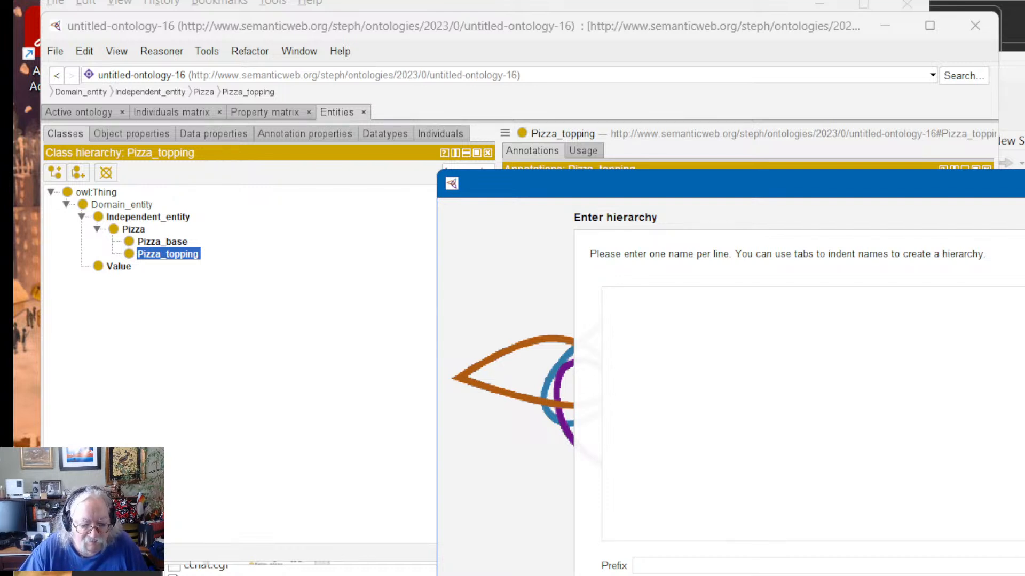
Step: Switch to the browser and recheck the tutorial's instructions on the topping suffix and tab-indented topping list
{"action": "left_click", "coordinate": [520, 575]}
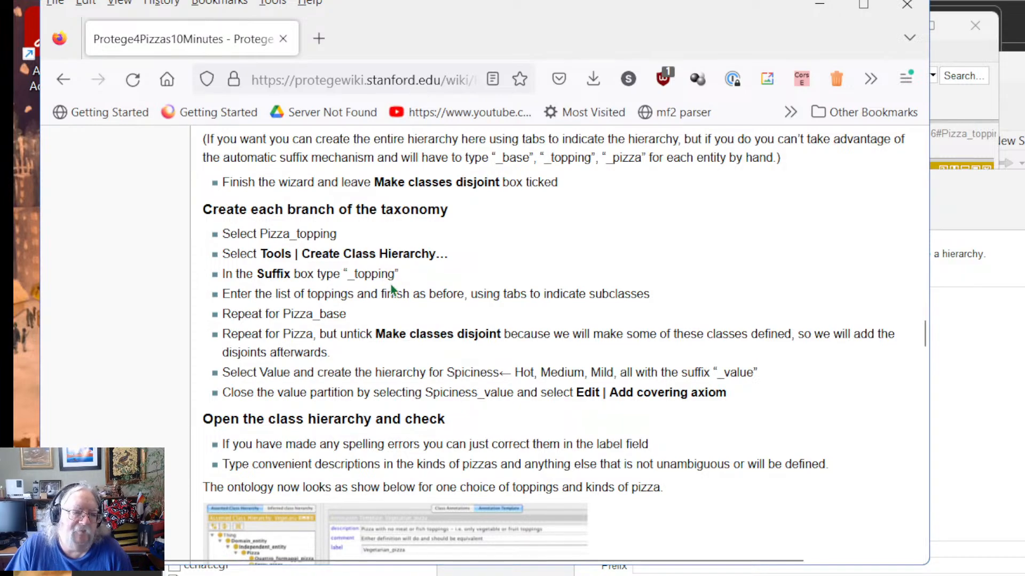
{"action": "scroll", "coordinate": [389, 284], "scroll_direction": "up", "scroll_amount": 15}
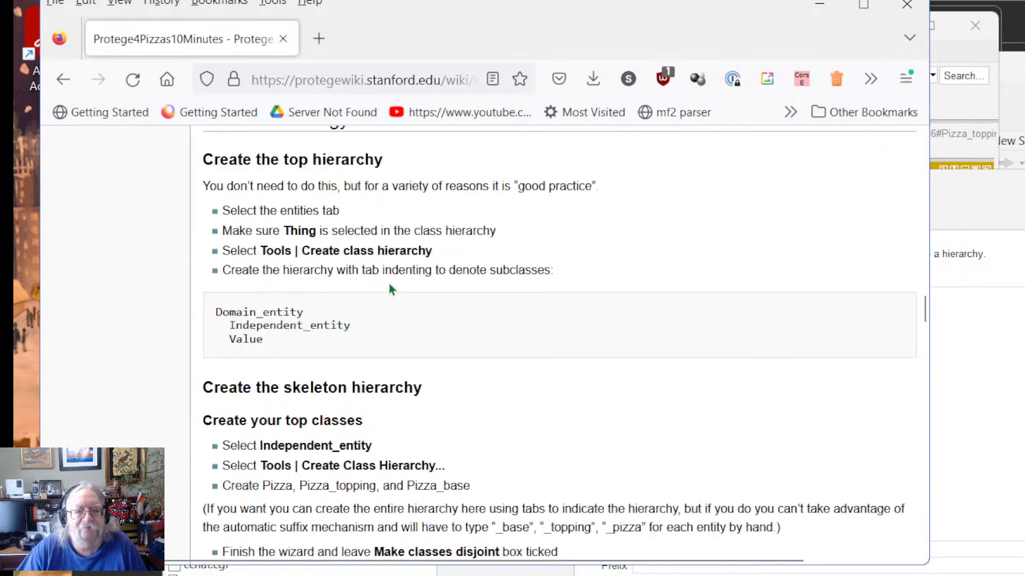
{"action": "scroll", "coordinate": [388, 283], "scroll_direction": "down", "scroll_amount": 5}
{"action": "scroll", "coordinate": [389, 283], "scroll_direction": "down", "scroll_amount": 10}
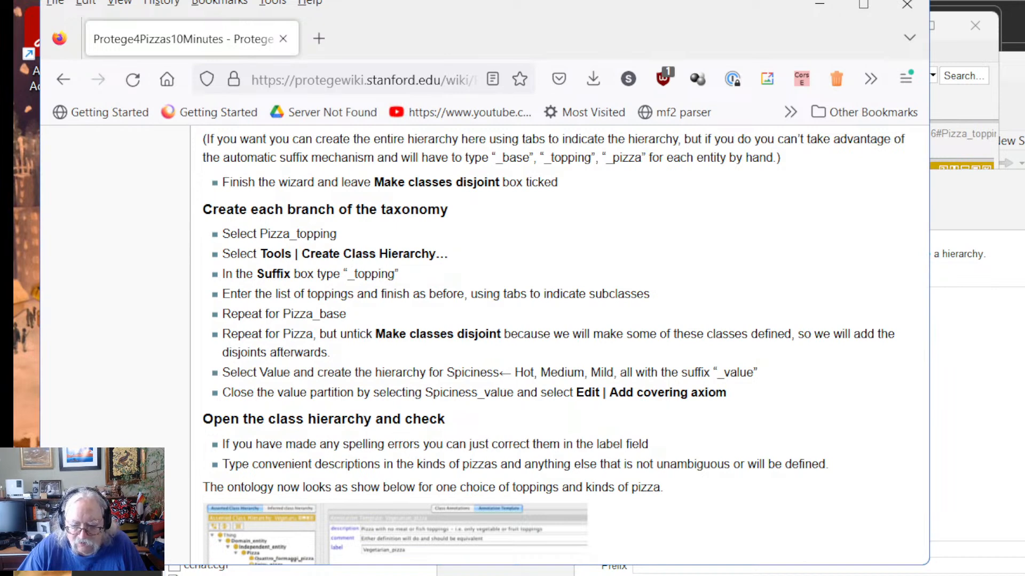
{"action": "key", "text": "alt+Tab"}
Step: Enter mushroom and pepperoni on separate lines as the first two topping names in the hierarchy
{"action": "left_click", "coordinate": [681, 338]}
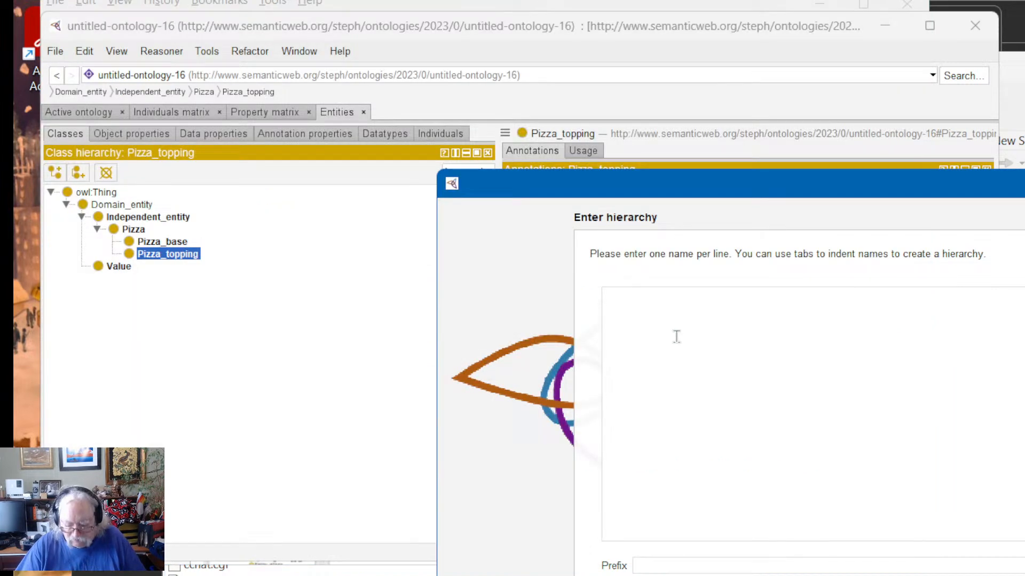
{"action": "type", "text": "mush"}
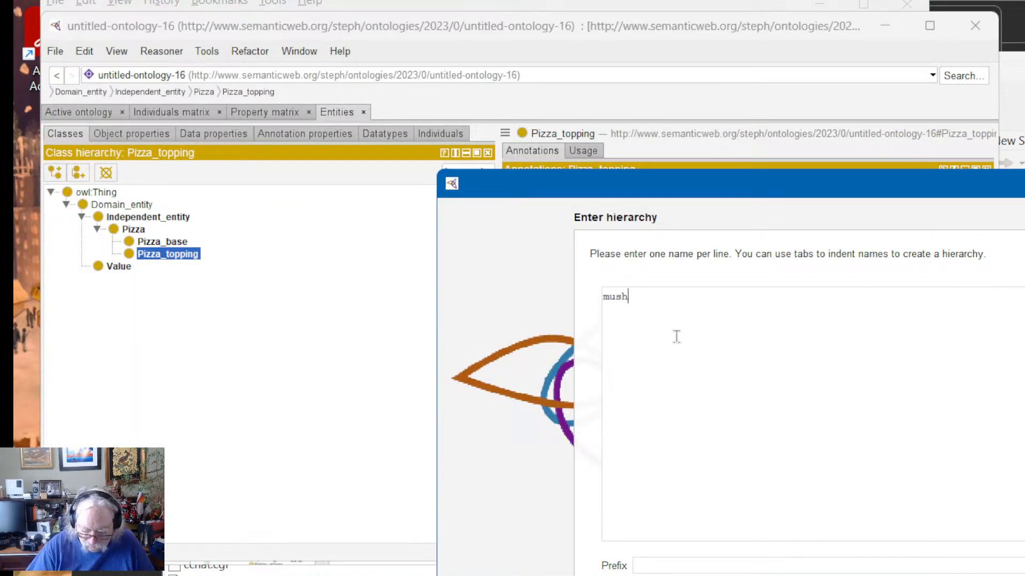
{"action": "type", "text": "room"}
{"action": "key", "text": "Return"}
{"action": "type", "text": "P"}
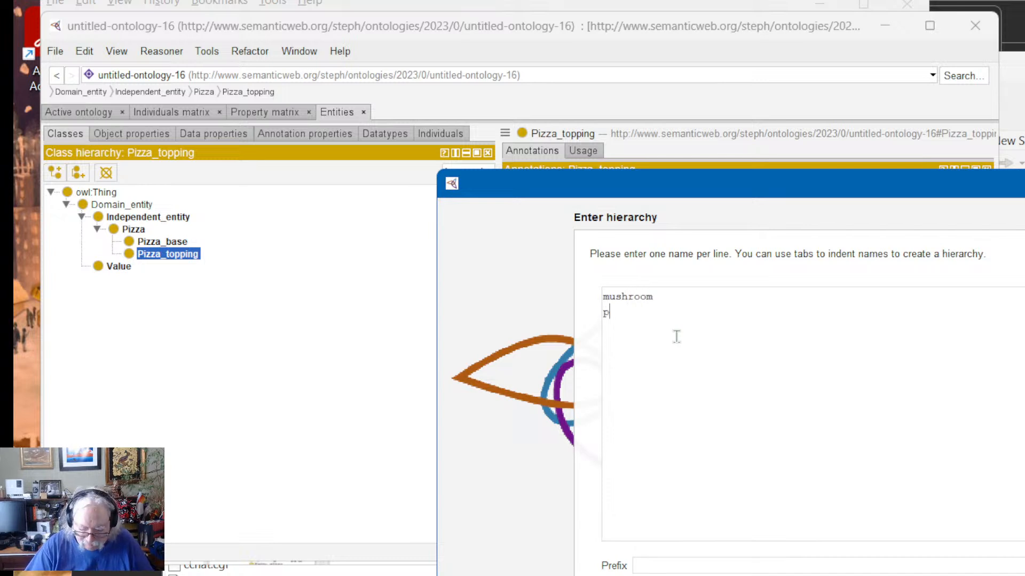
{"action": "type", "text": "epper"}
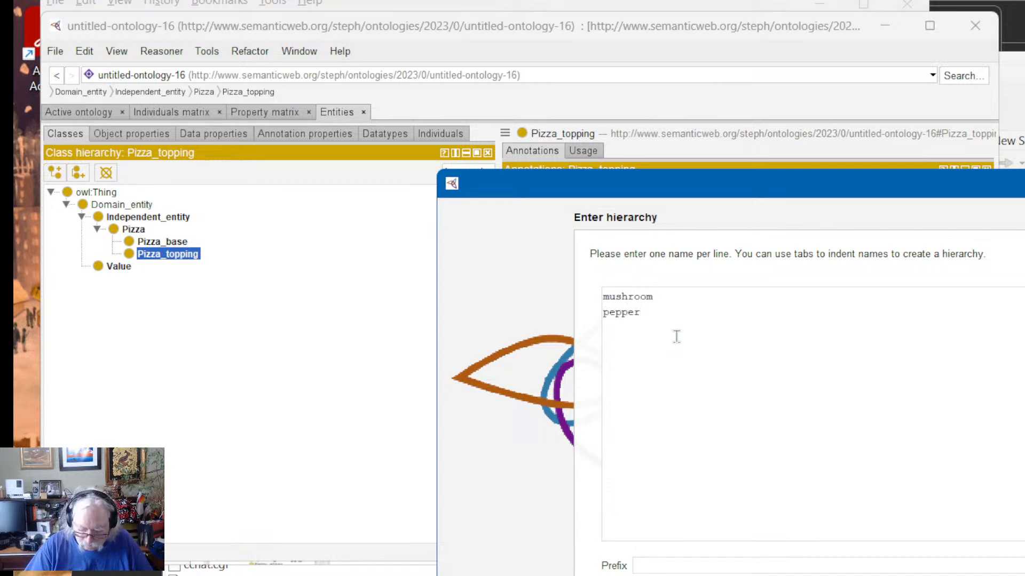
{"action": "type", "text": "oni"}
{"action": "key", "text": "Return"}
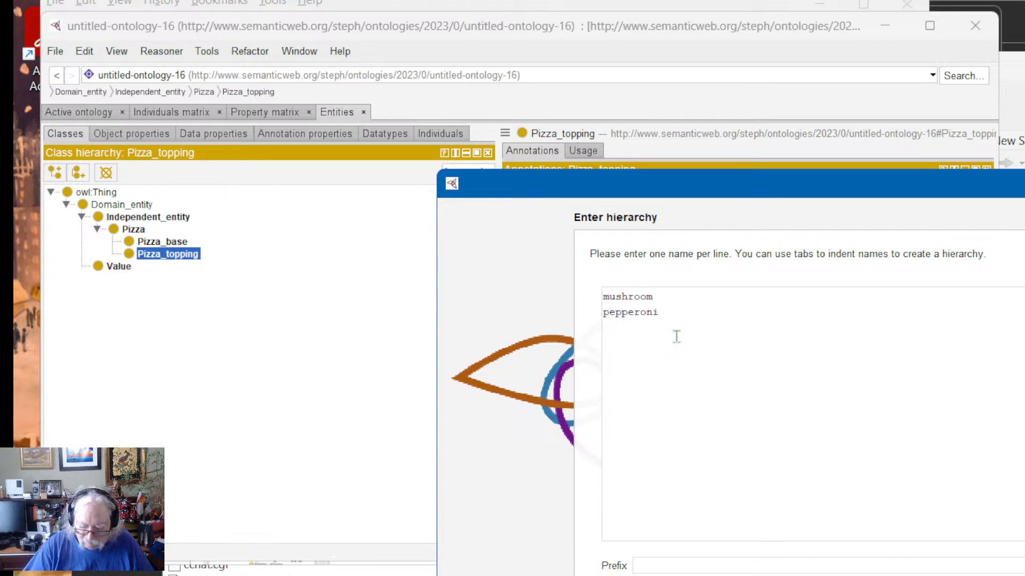
Step: Add green_pepper on the third line of the topping list
{"action": "type", "text": "peppe"}
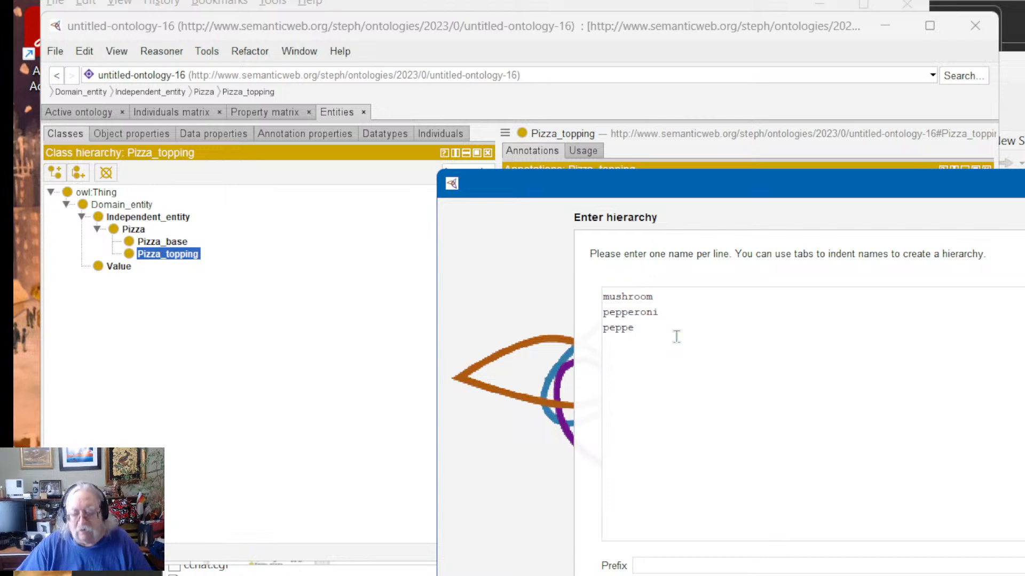
{"action": "type", "text": "r"}
{"action": "key", "text": "Left"}
{"action": "key", "text": "Left"}
{"action": "key", "text": "Left"}
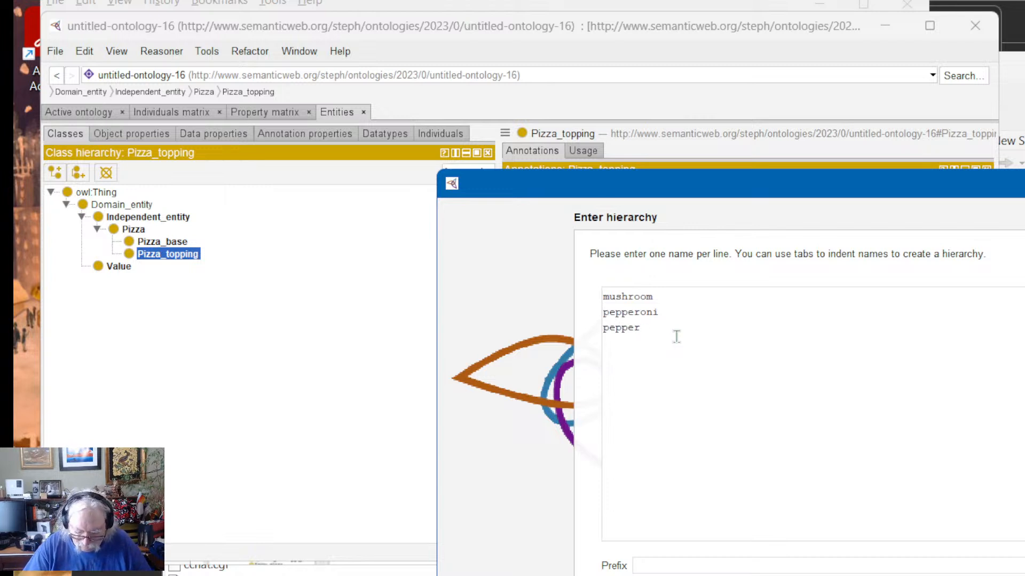
{"action": "type", "text": "green_"}
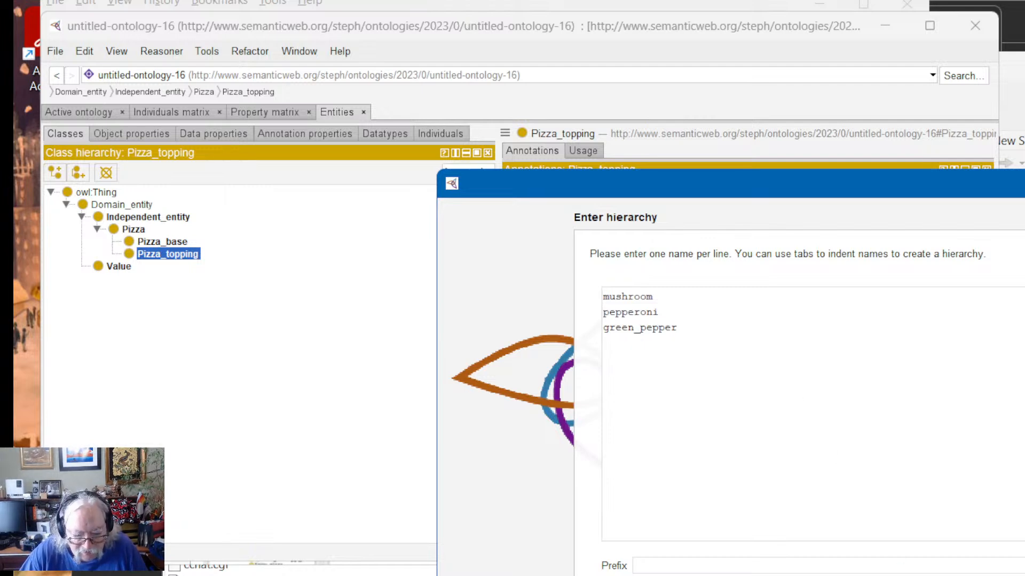
Step: Recheck the tutorial's note on tab indentation, and indent mushroom, pepperoni and green_pepper with one tab each
{"action": "key", "text": "alt+Tab"}
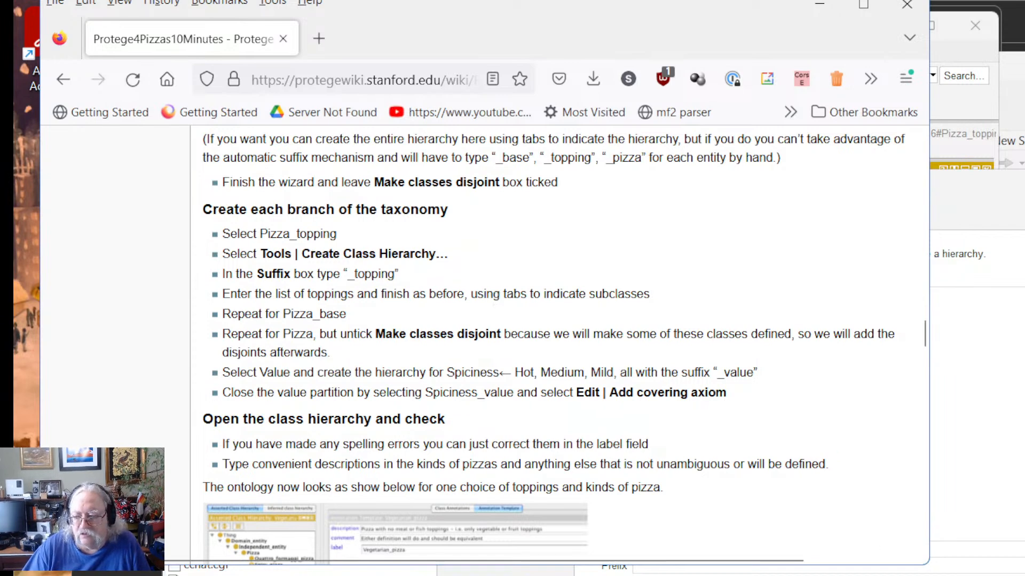
{"action": "key", "text": "alt+Tab"}
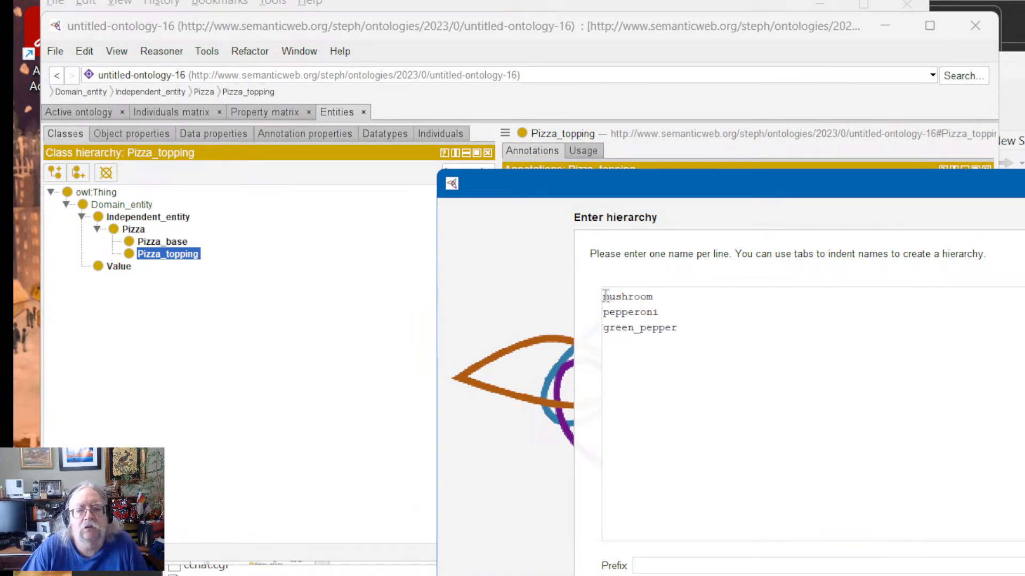
{"action": "key", "text": "Tab"}
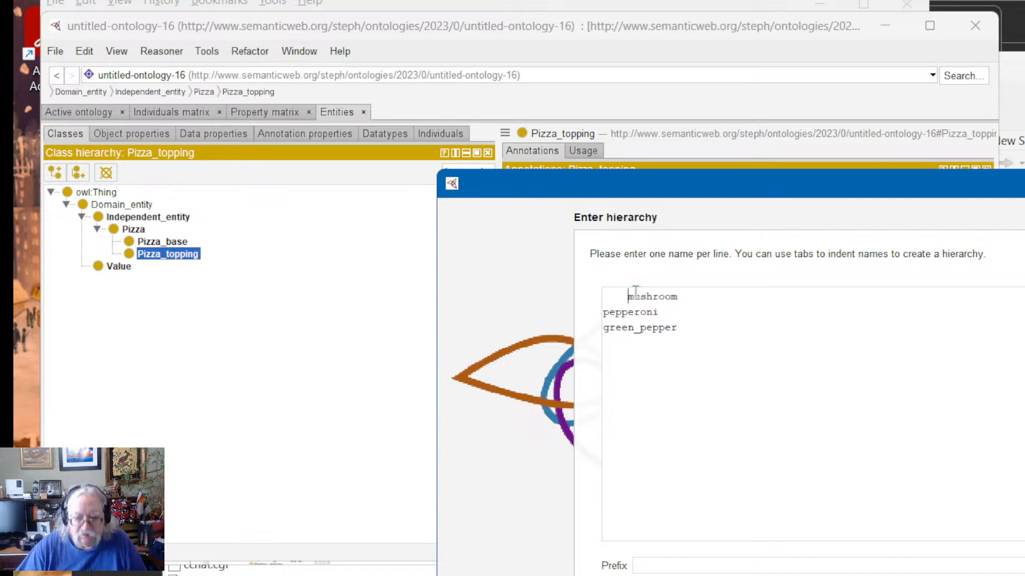
{"action": "key", "text": "Down"}
{"action": "key", "text": "Tab"}
{"action": "key", "text": "Down"}
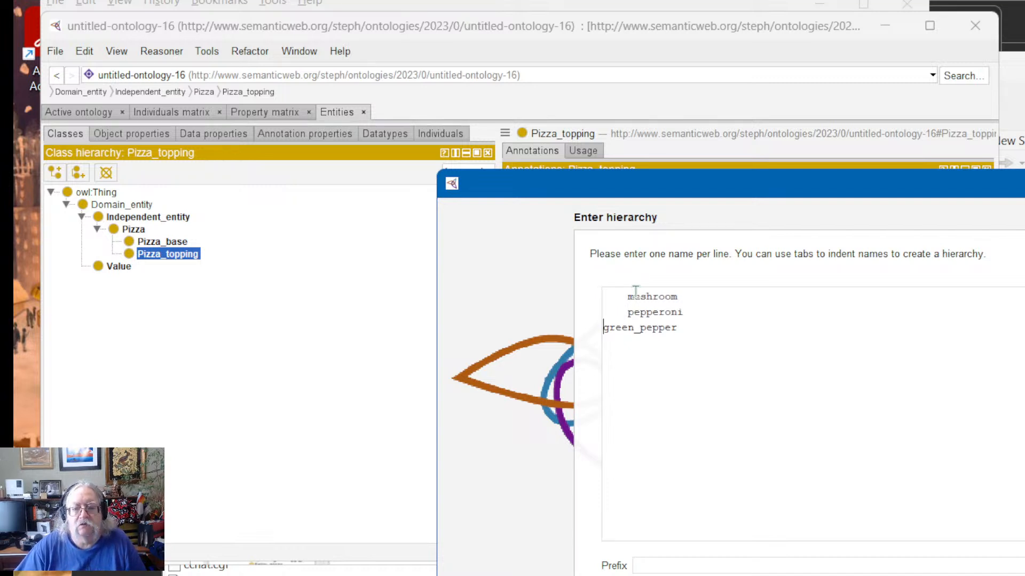
{"action": "key", "text": "Tab"}
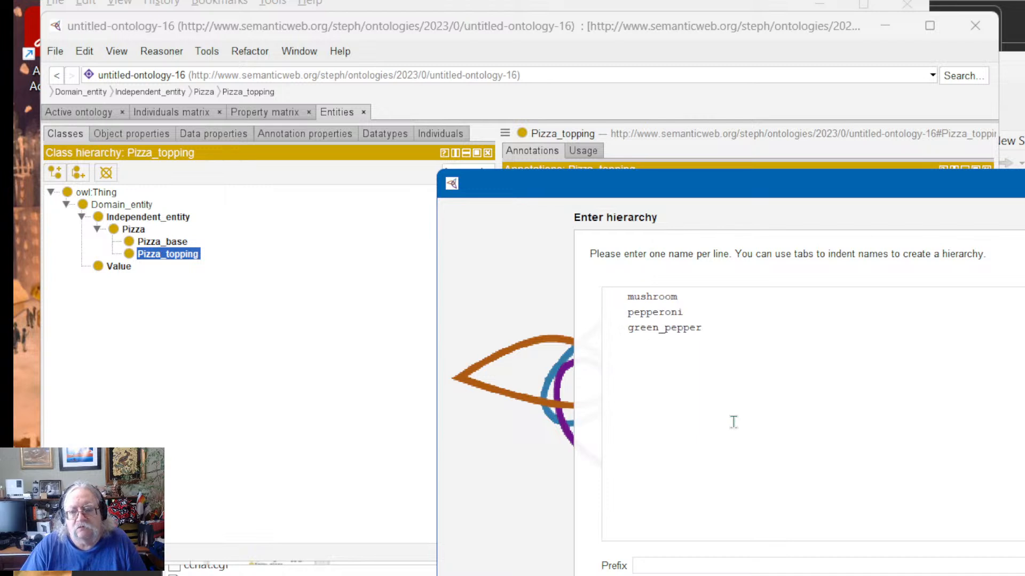
Step: Finish the topping hierarchy with the suffix _topping and sibling classes disjoint, and expand Pizza_topping in the class tree
{"action": "left_click", "coordinate": [703, 327]}
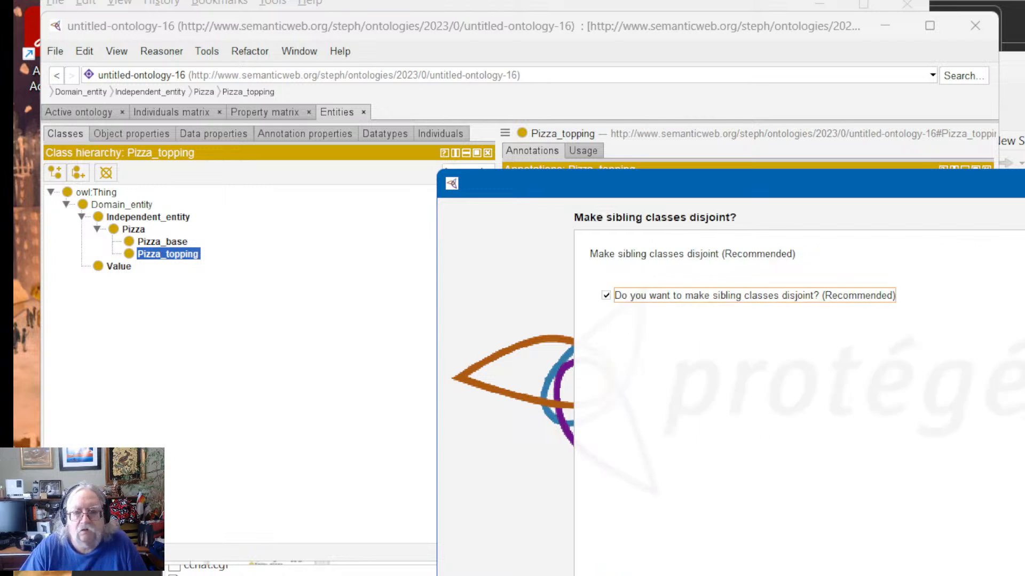
{"action": "left_click", "coordinate": [1022, 573]}
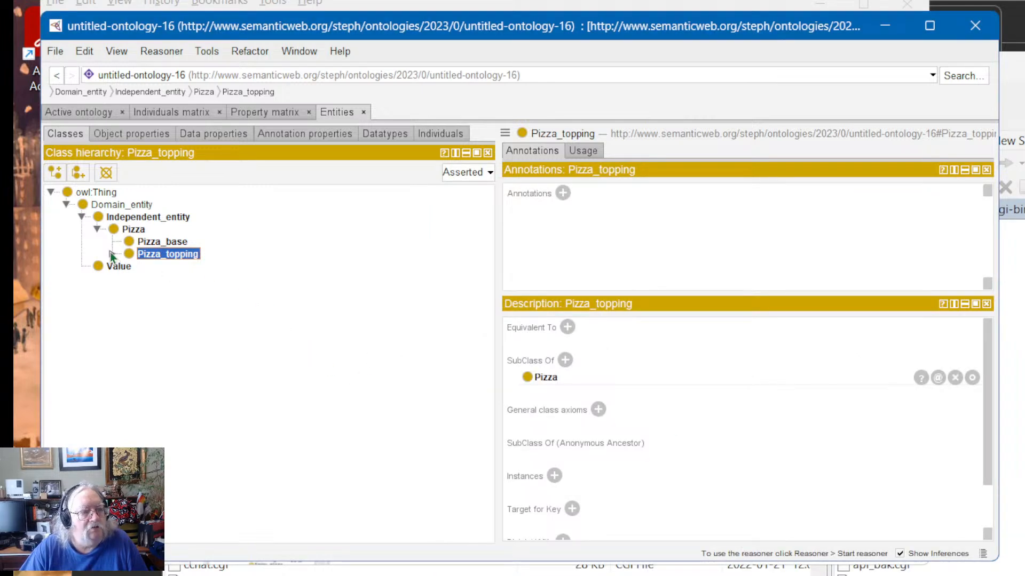
{"action": "left_click", "coordinate": [111, 253]}
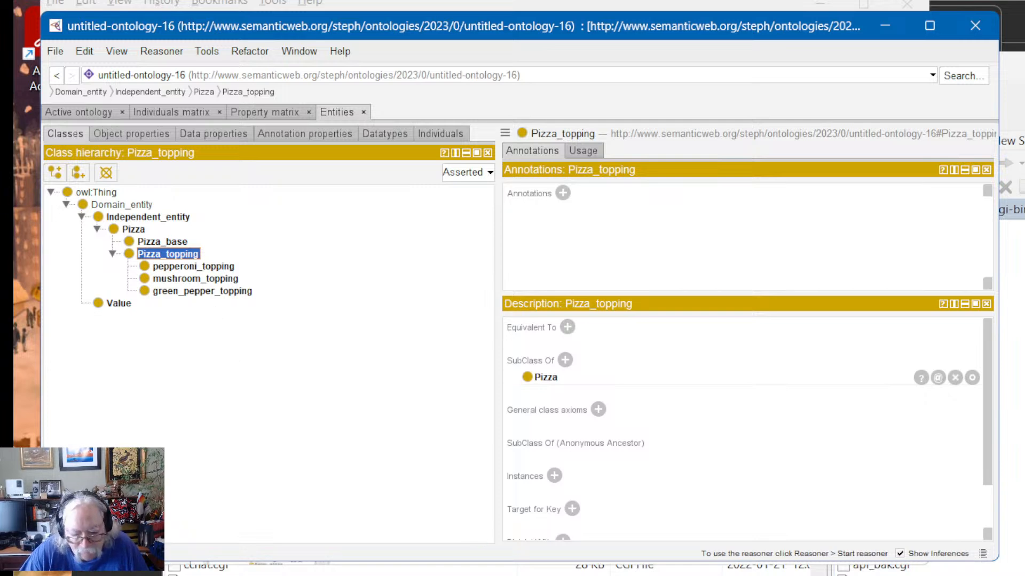
Step: Switch to the browser and review the tutorial's main categories and the lists of each kind of base, topping and pizza
{"action": "key", "text": "alt+Tab"}
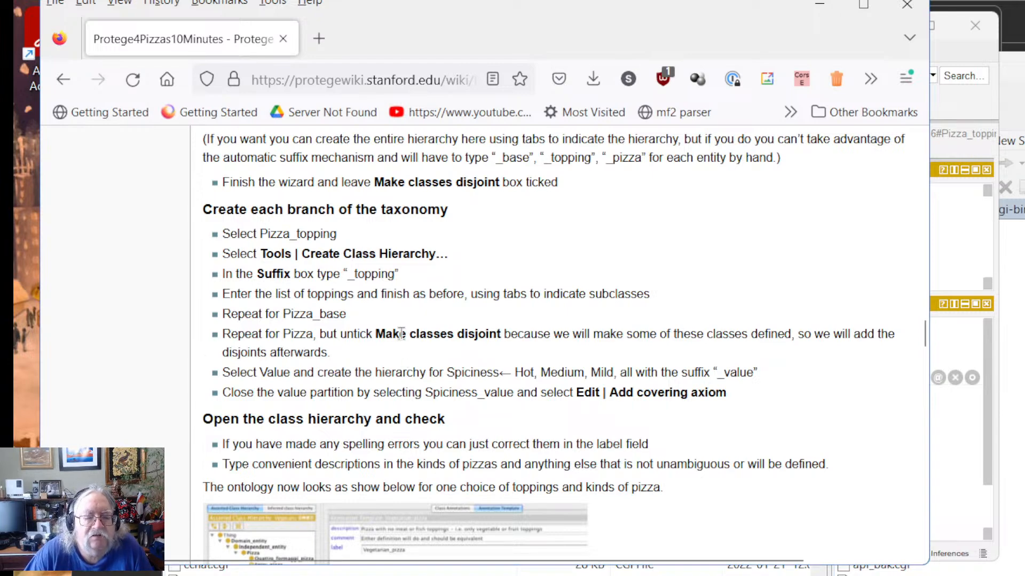
{"action": "scroll", "coordinate": [402, 335], "scroll_direction": "up", "scroll_amount": 20}
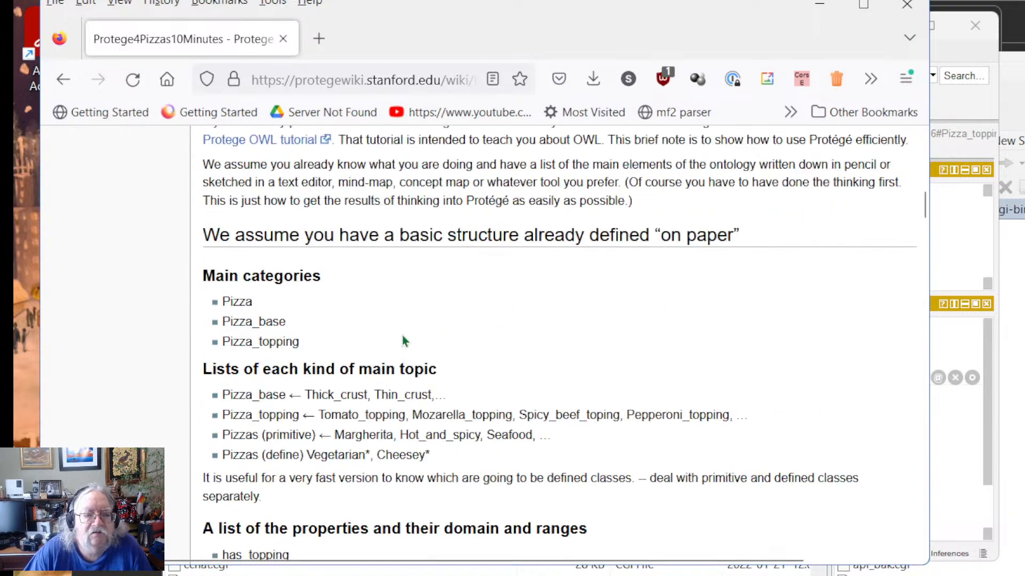
{"action": "scroll", "coordinate": [401, 340], "scroll_direction": "up", "scroll_amount": 2}
{"action": "scroll", "coordinate": [400, 335], "scroll_direction": "down", "scroll_amount": 5}
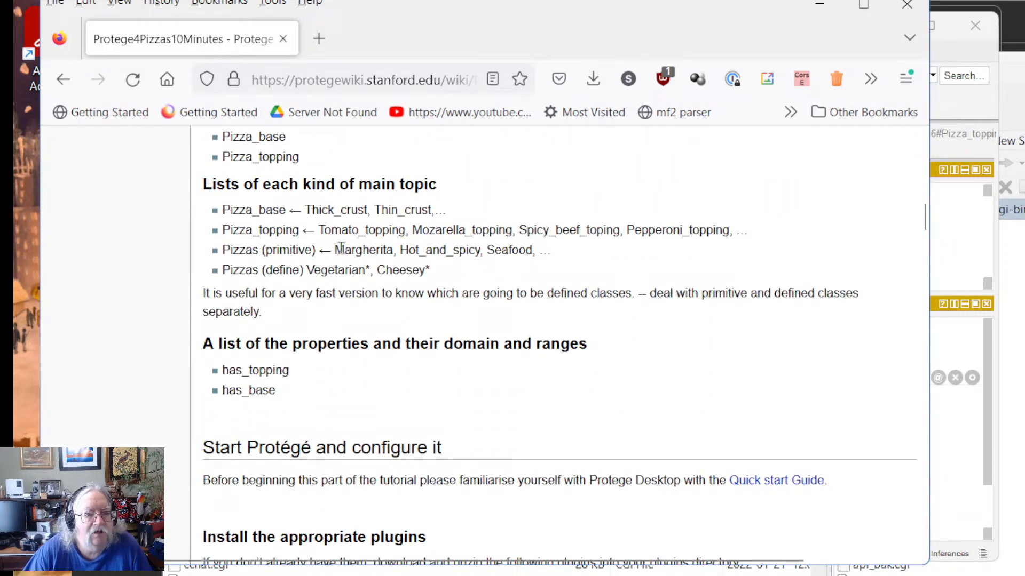
{"action": "scroll", "coordinate": [393, 293], "scroll_direction": "up", "scroll_amount": 1}
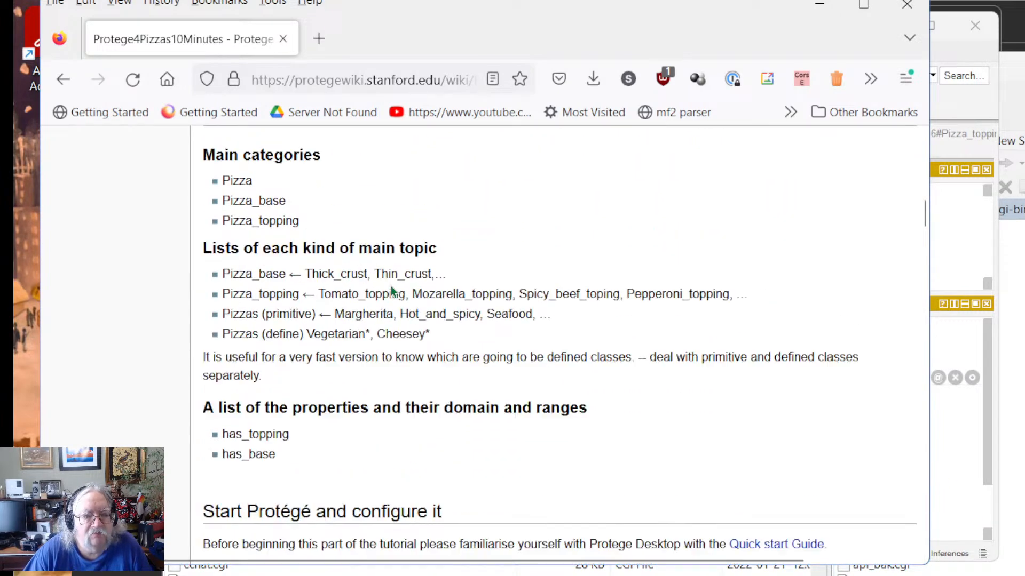
{"action": "scroll", "coordinate": [390, 299], "scroll_direction": "up", "scroll_amount": 2}
{"action": "scroll", "coordinate": [527, 418], "scroll_direction": "down", "scroll_amount": 2}
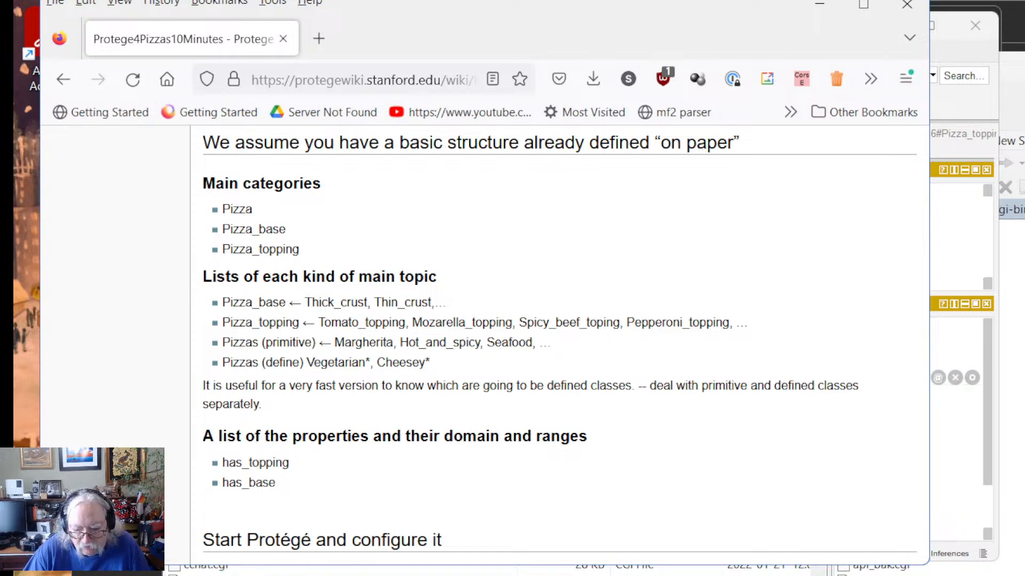
Step: Switch to Protégé and start a class hierarchy under Pizza_base, entering thin and thick on separate lines with one tab of indentation each
{"action": "key", "text": "alt+Tab"}
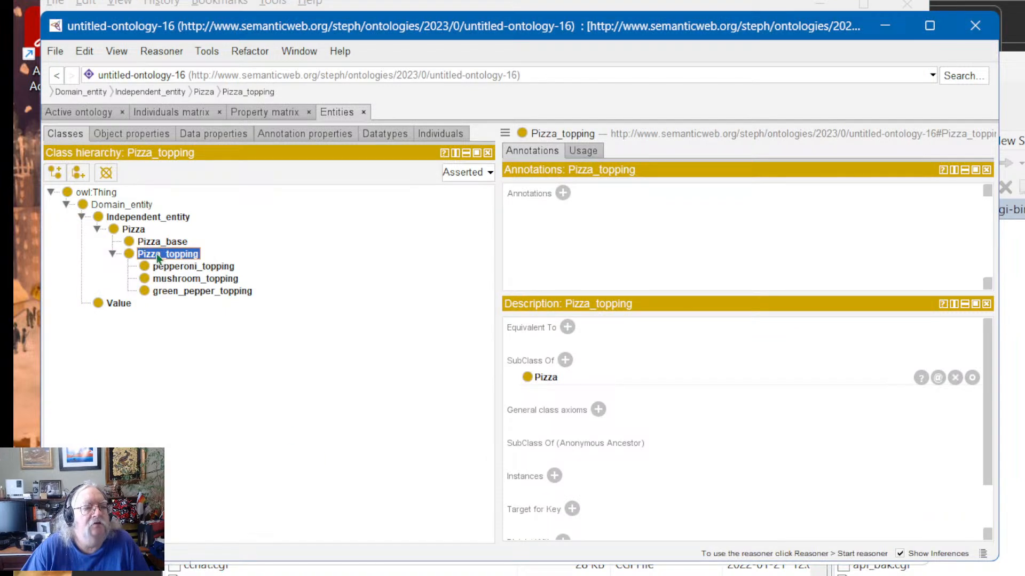
{"action": "left_click", "coordinate": [160, 242]}
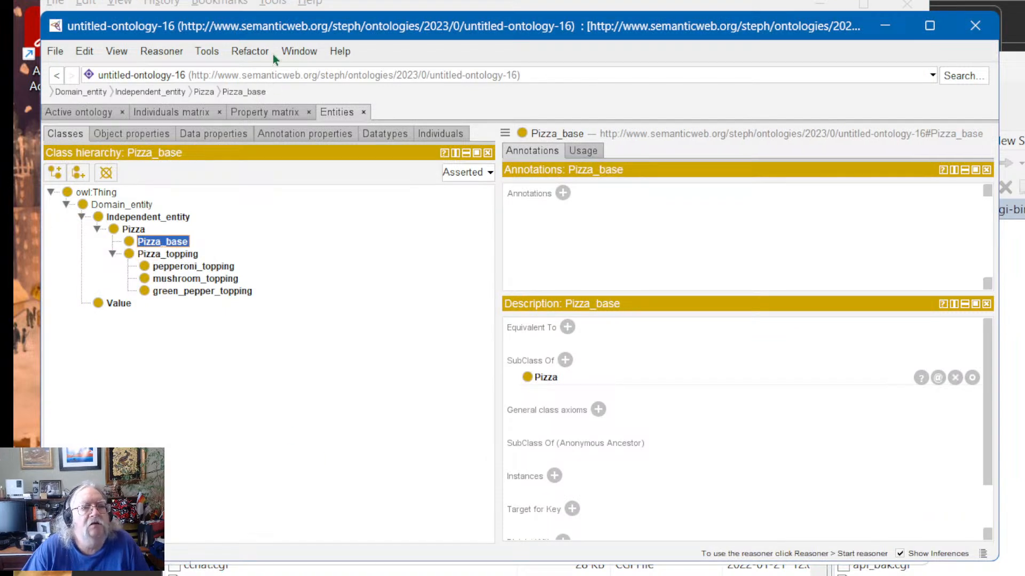
{"action": "left_click", "coordinate": [293, 52]}
{"action": "mouse_move", "coordinate": [207, 52]}
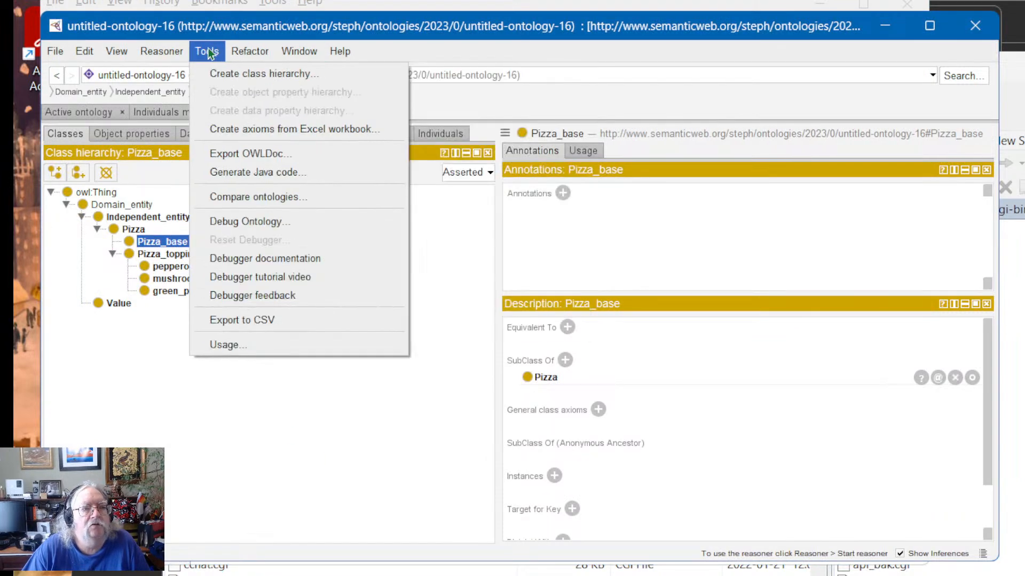
{"action": "left_click", "coordinate": [262, 73]}
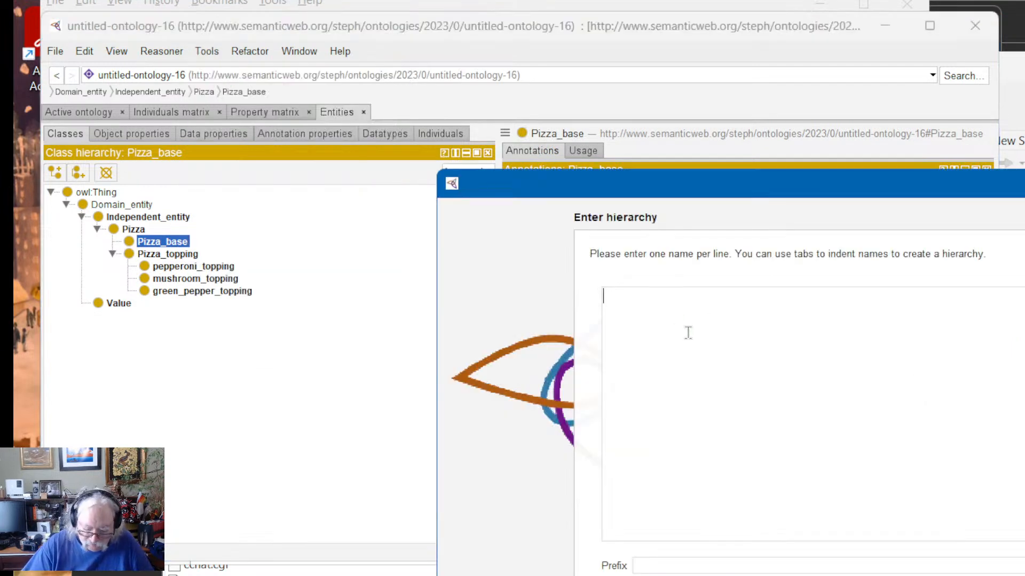
{"action": "type", "text": "thin "}
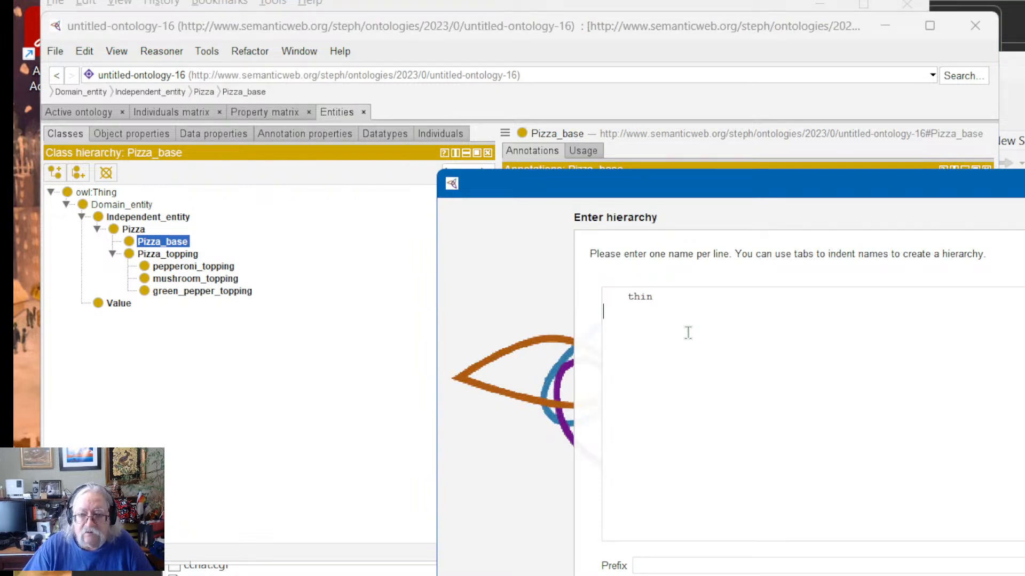
{"action": "type", "text": "thick"}
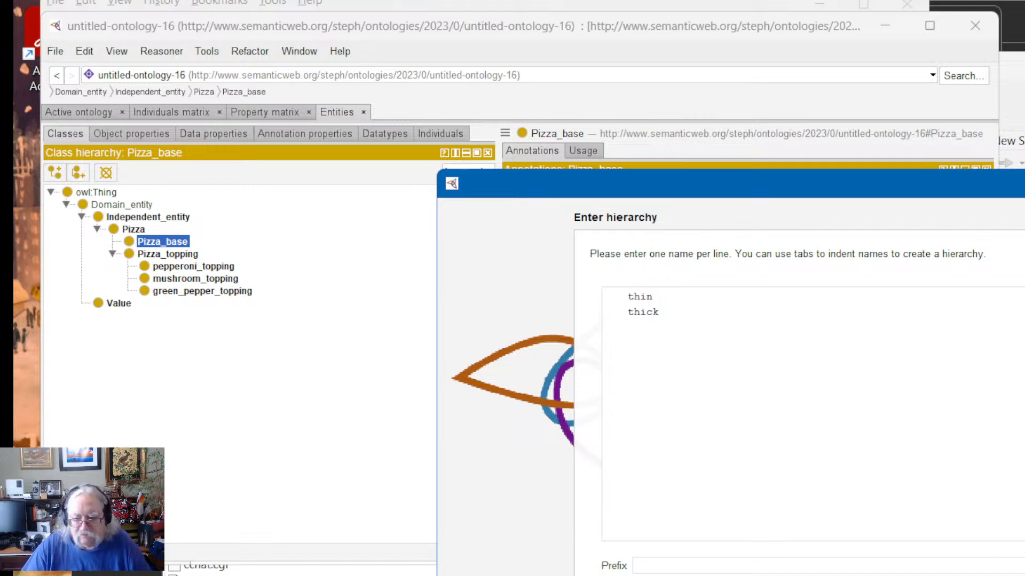
Step: Finish the base hierarchy with the suffix _crust and sibling classes disjoint, and expand Pizza_base in the class tree
{"action": "key", "text": "Return"}
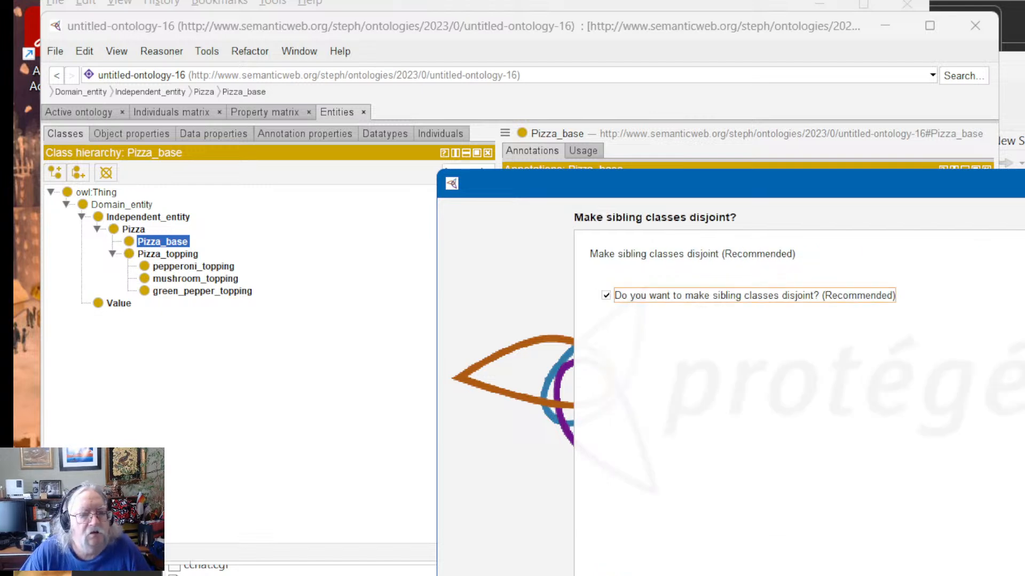
{"action": "key", "text": "Return"}
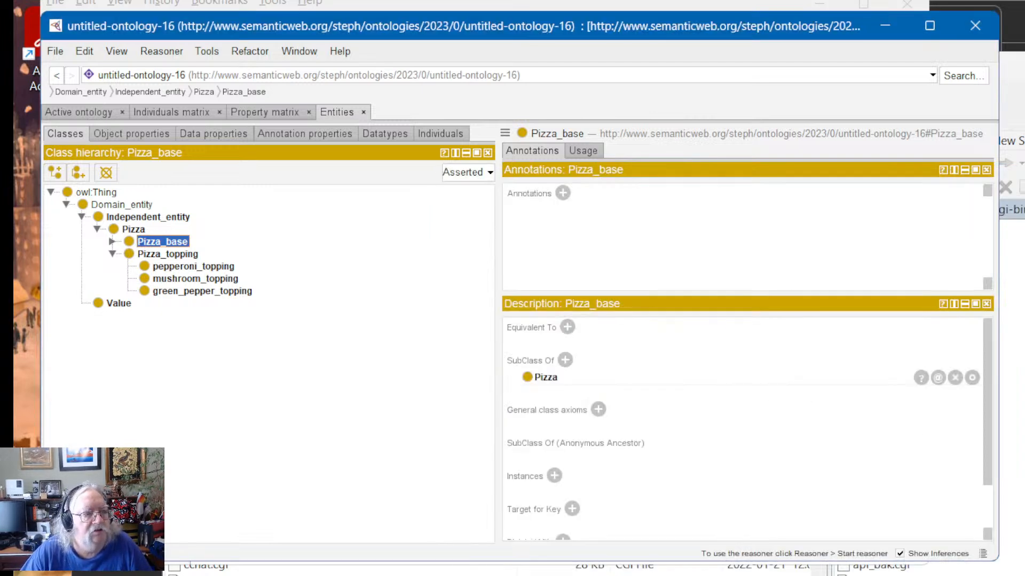
{"action": "left_click", "coordinate": [112, 241]}
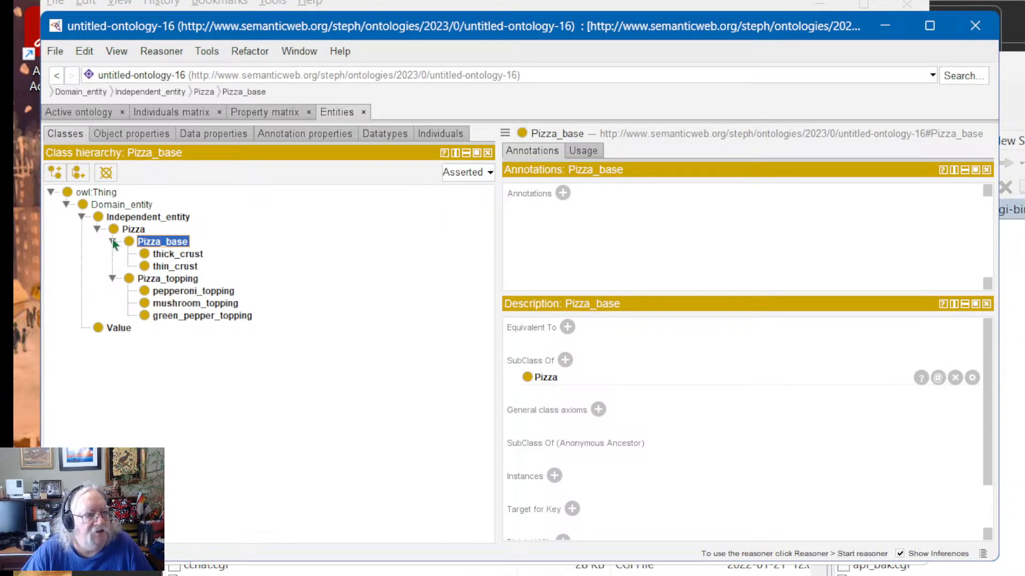
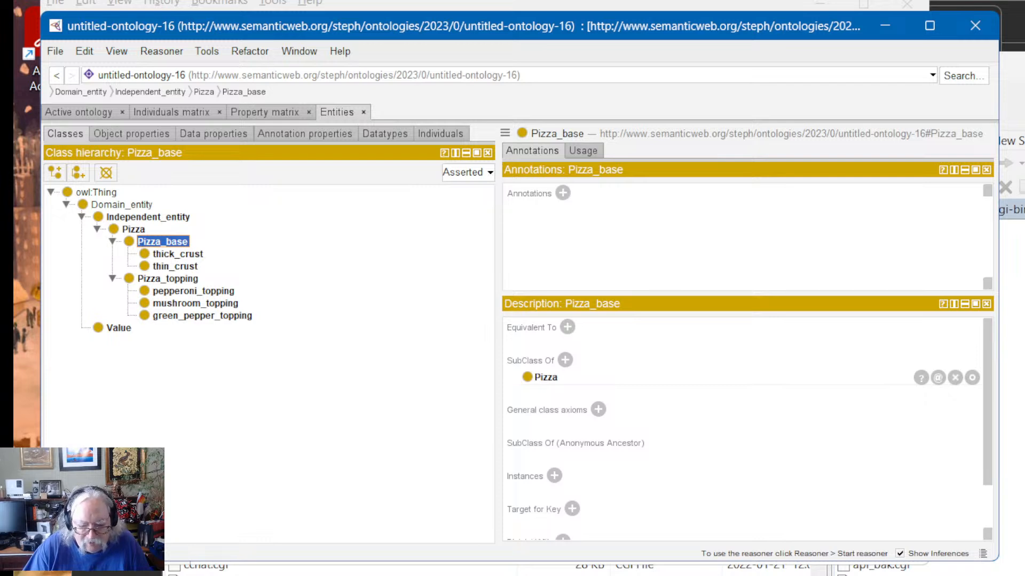
Step: Switch to the browser and find the tutorial's instruction for creating the Pizza branch, including how to handle the disjoint option
{"action": "key", "text": "alt+Tab"}
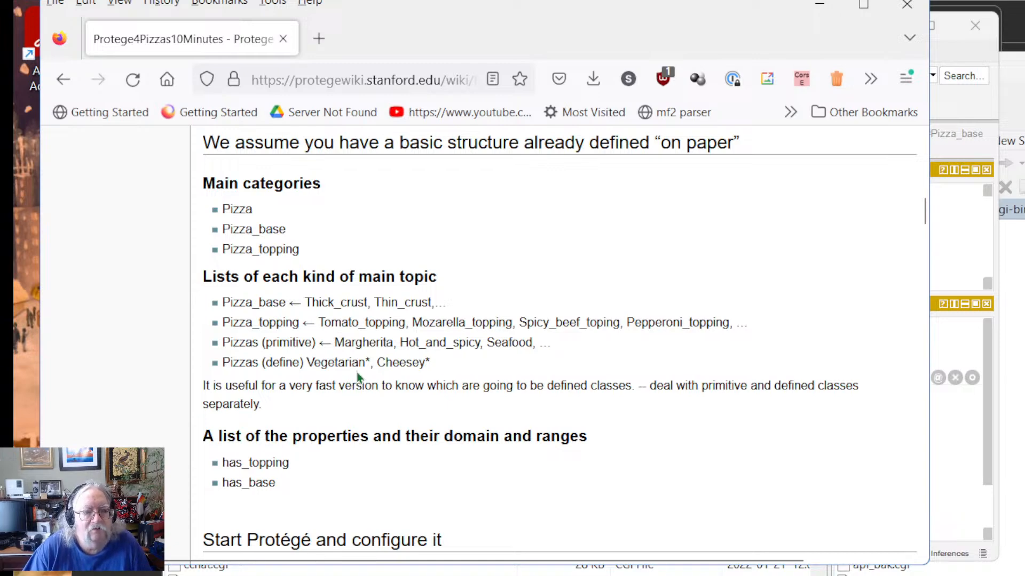
{"action": "scroll", "coordinate": [357, 372], "scroll_direction": "down", "scroll_amount": 15}
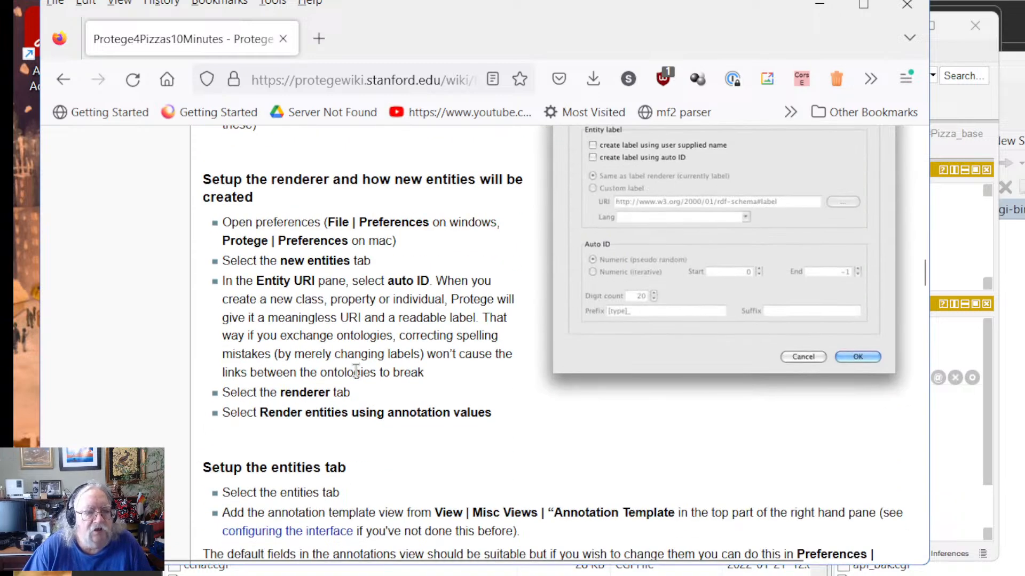
{"action": "scroll", "coordinate": [356, 373], "scroll_direction": "down", "scroll_amount": 3}
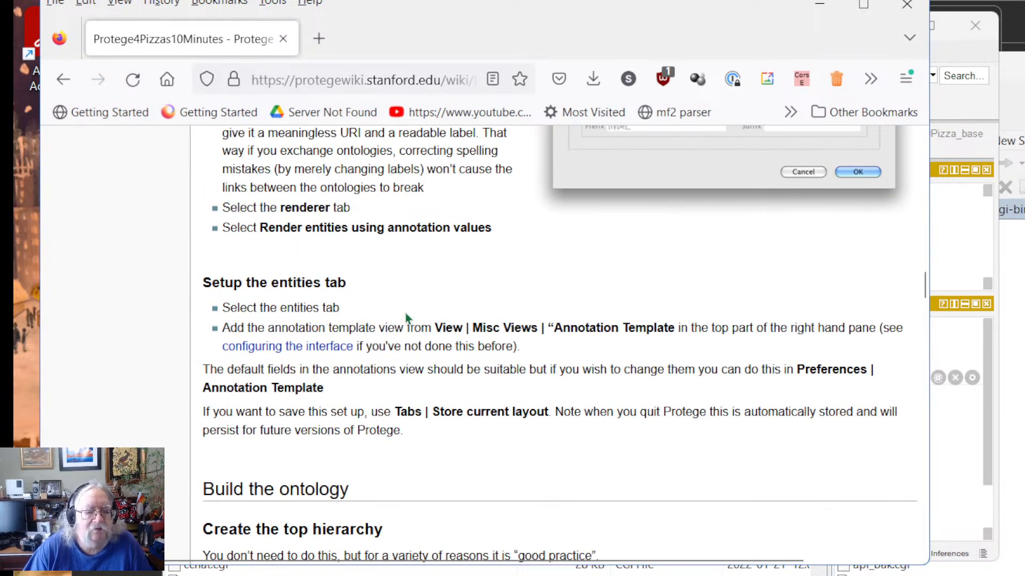
{"action": "scroll", "coordinate": [406, 315], "scroll_direction": "up", "scroll_amount": 3}
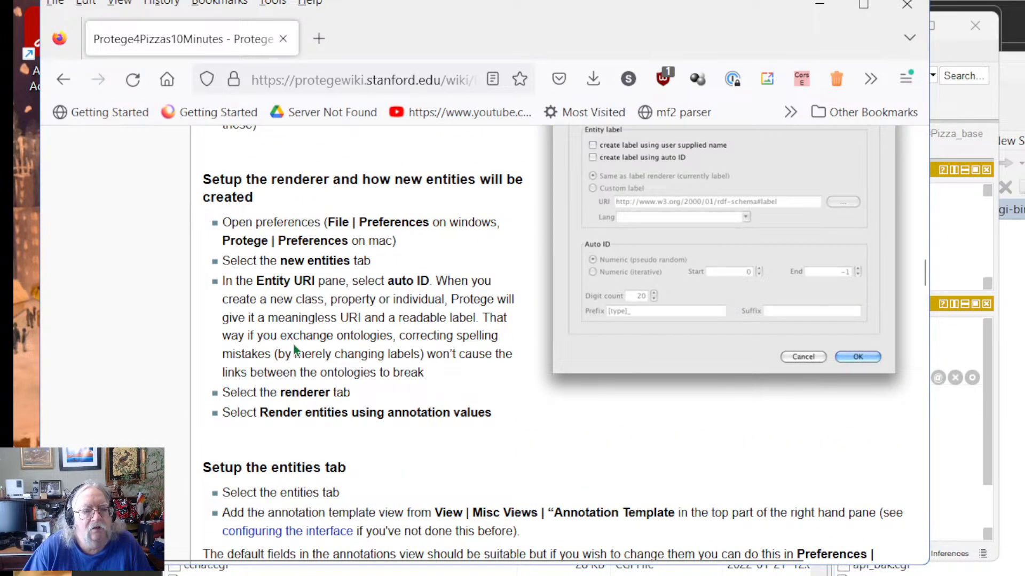
{"action": "scroll", "coordinate": [295, 351], "scroll_direction": "down", "scroll_amount": 15}
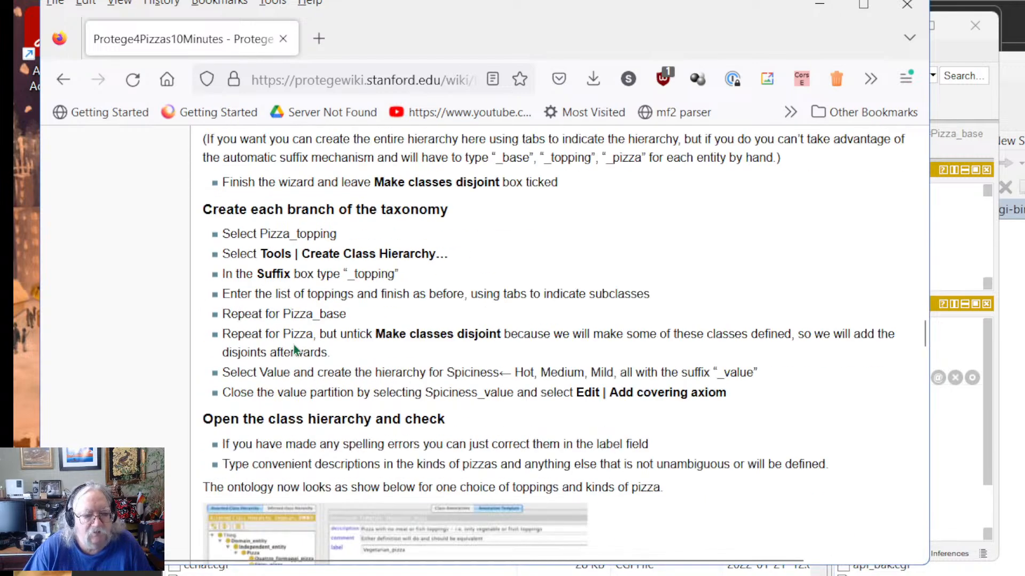
{"action": "scroll", "coordinate": [294, 352], "scroll_direction": "up", "scroll_amount": 1}
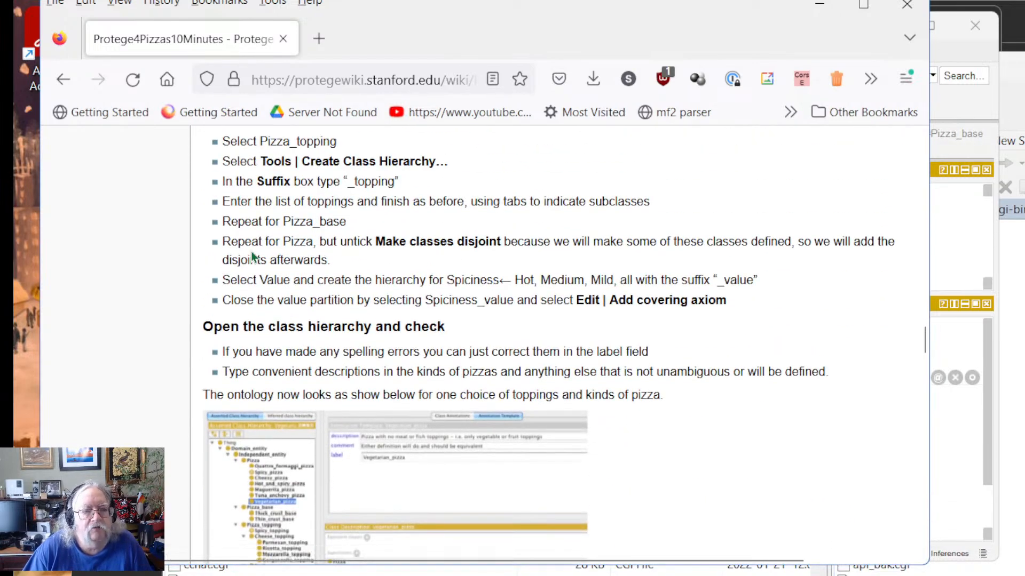
{"action": "left_click_drag", "start_coordinate": [244, 242], "coordinate": [503, 241]}
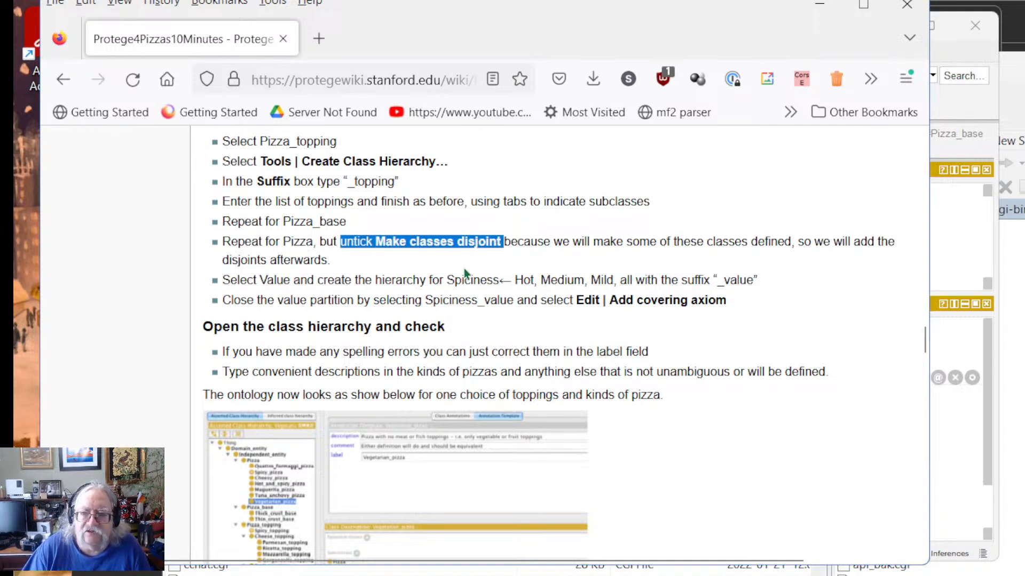
Step: Review the tutorial's lists of primitive and defined pizzas under the main topics
{"action": "scroll", "coordinate": [385, 339], "scroll_direction": "up", "scroll_amount": 20}
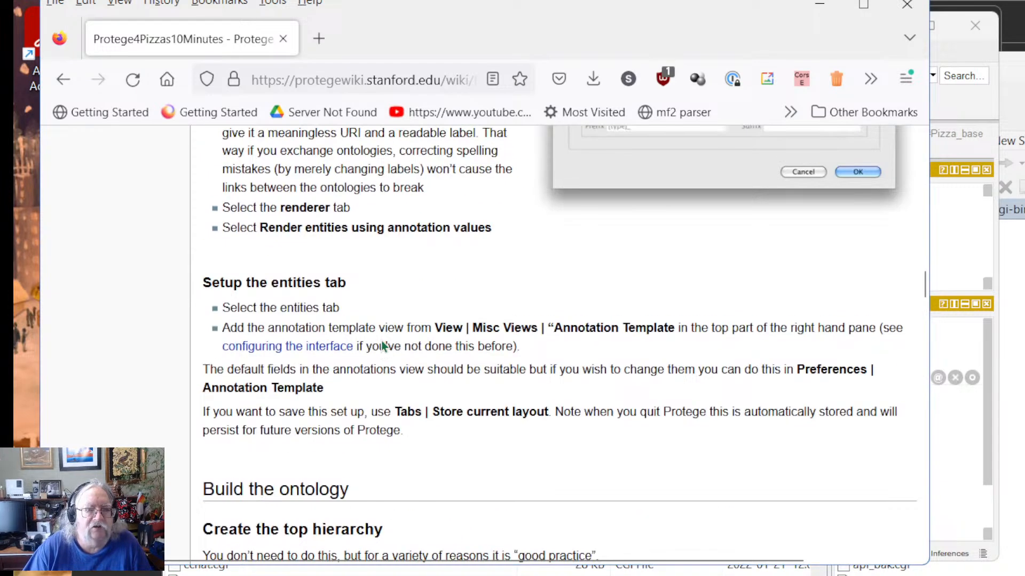
{"action": "scroll", "coordinate": [378, 339], "scroll_direction": "up", "scroll_amount": 15}
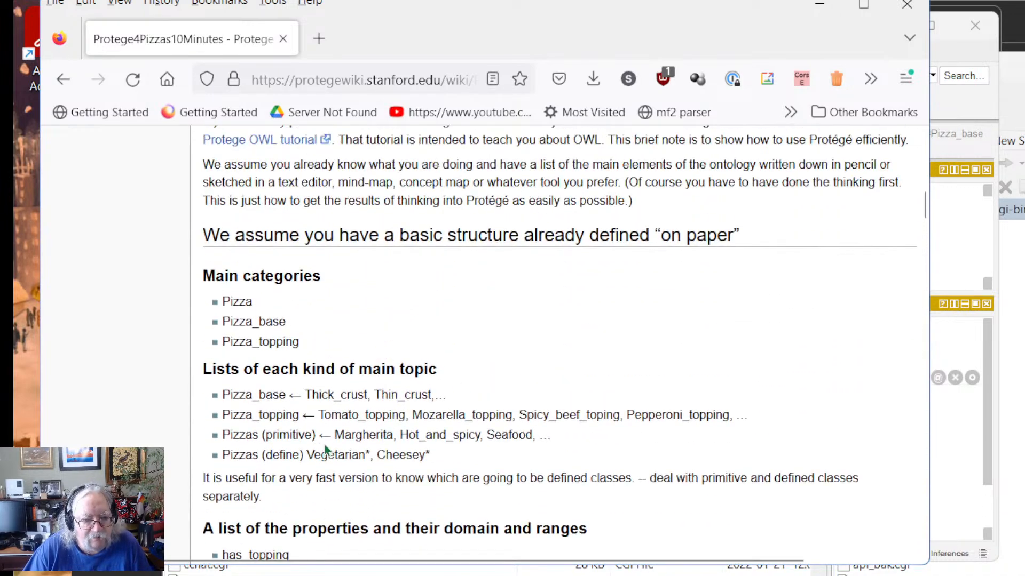
{"action": "left_click_drag", "start_coordinate": [336, 436], "coordinate": [533, 435]}
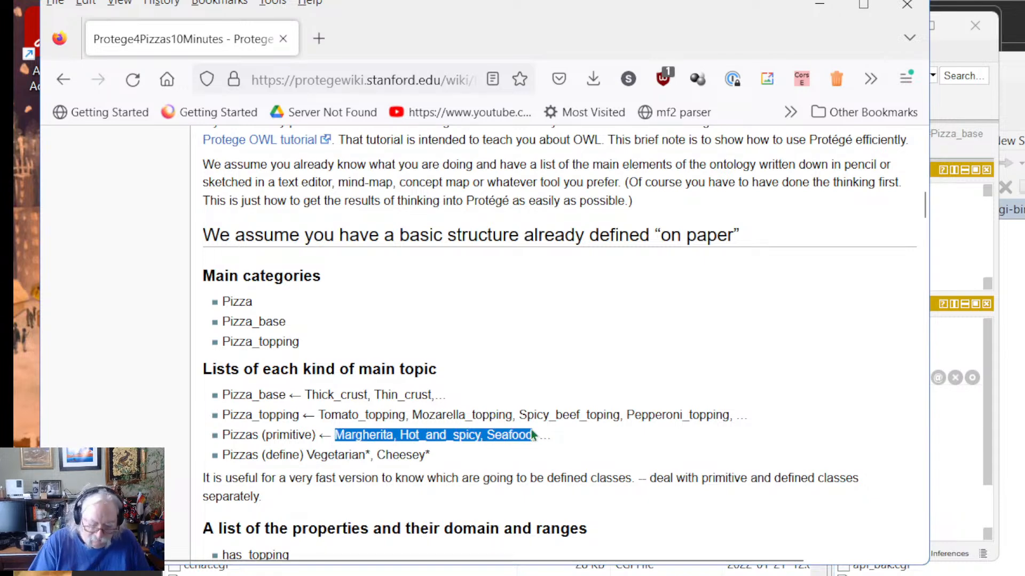
{"action": "left_click", "coordinate": [454, 415]}
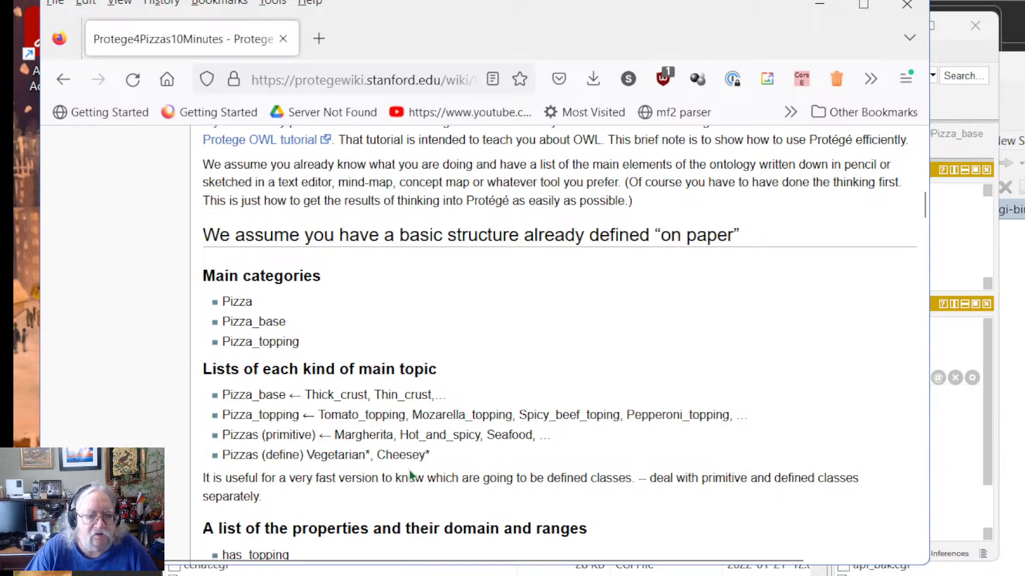
Step: Reread the tutorial's instructions on creating each branch of the taxonomy, comparing them with the earlier setup sections
{"action": "scroll", "coordinate": [407, 470], "scroll_direction": "down", "scroll_amount": 5}
{"action": "scroll", "coordinate": [408, 469], "scroll_direction": "down", "scroll_amount": 20}
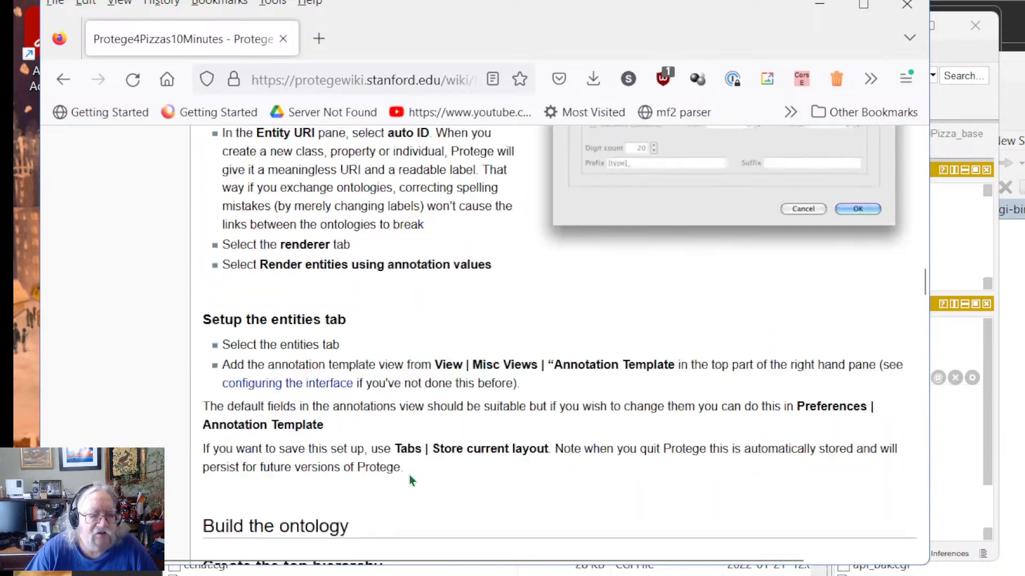
{"action": "scroll", "coordinate": [409, 472], "scroll_direction": "down", "scroll_amount": 5}
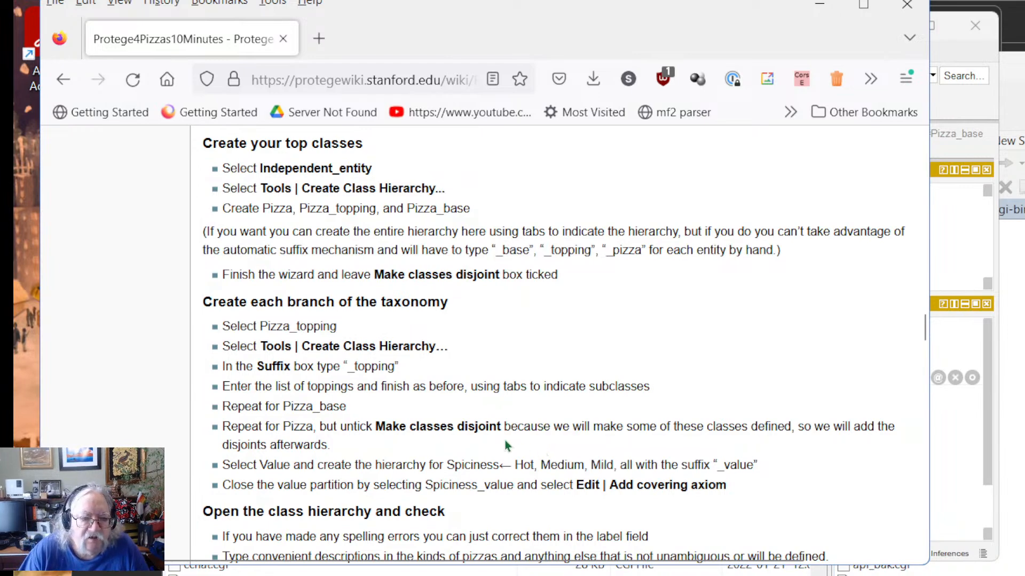
{"action": "scroll", "coordinate": [408, 482], "scroll_direction": "up", "scroll_amount": 6}
{"action": "scroll", "coordinate": [408, 482], "scroll_direction": "up", "scroll_amount": 15}
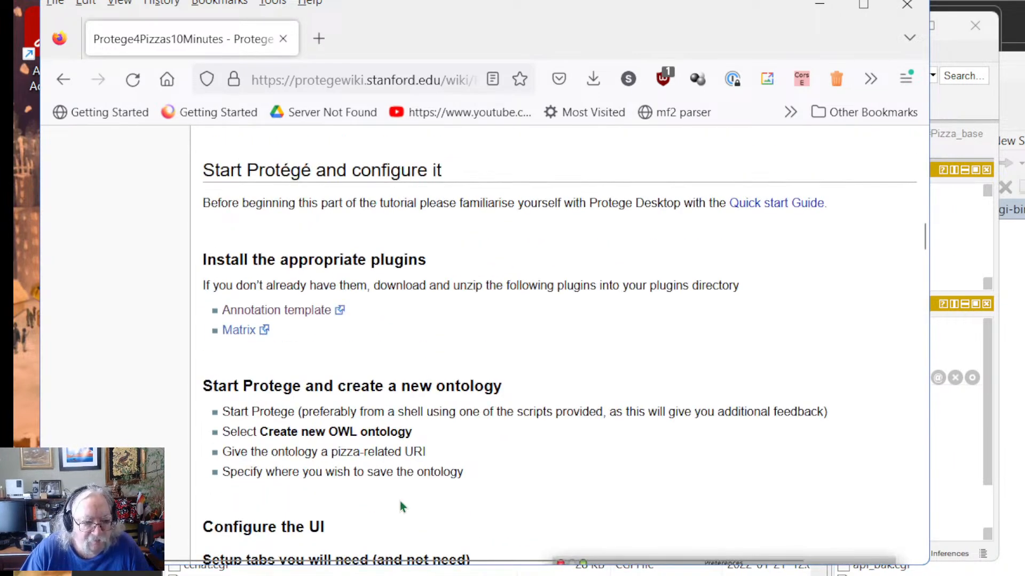
{"action": "scroll", "coordinate": [402, 506], "scroll_direction": "down", "scroll_amount": 13}
{"action": "scroll", "coordinate": [399, 499], "scroll_direction": "down", "scroll_amount": 7}
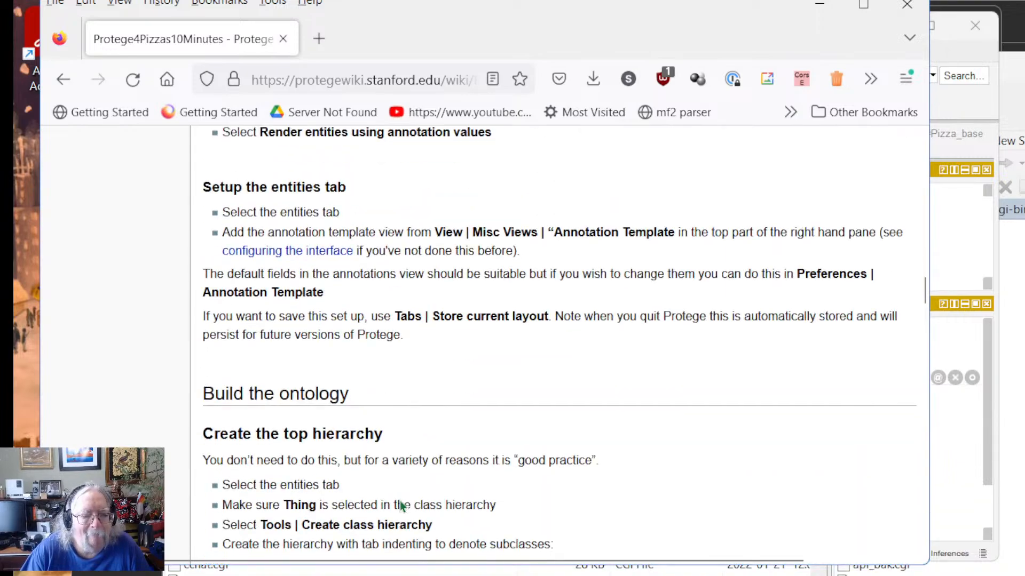
{"action": "scroll", "coordinate": [402, 502], "scroll_direction": "down", "scroll_amount": 3}
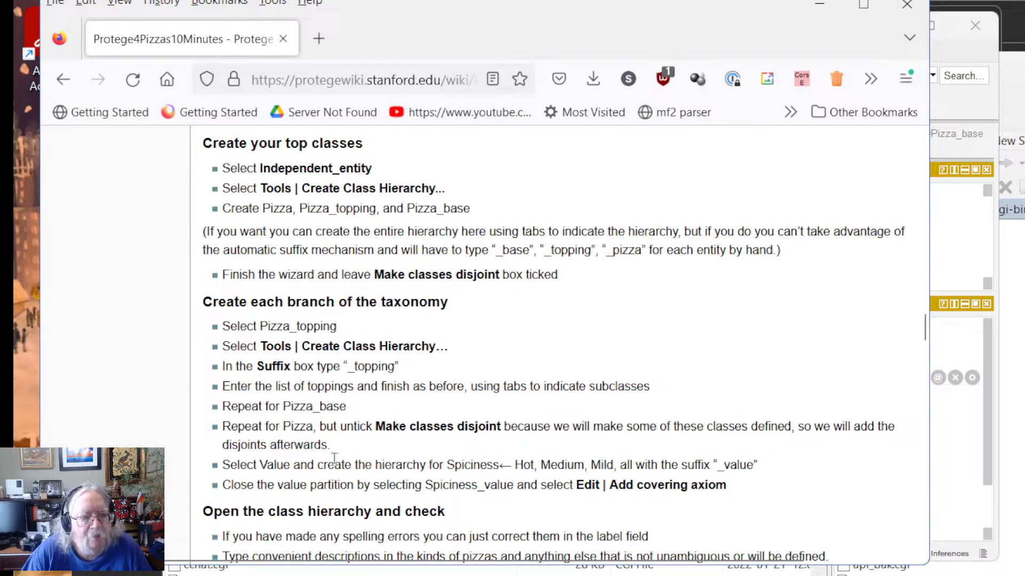
Step: Copy the primitive and defined pizza names, from Margherita through Cheesey*, from the tutorial's lists of main topics
{"action": "scroll", "coordinate": [352, 458], "scroll_direction": "up", "scroll_amount": 20}
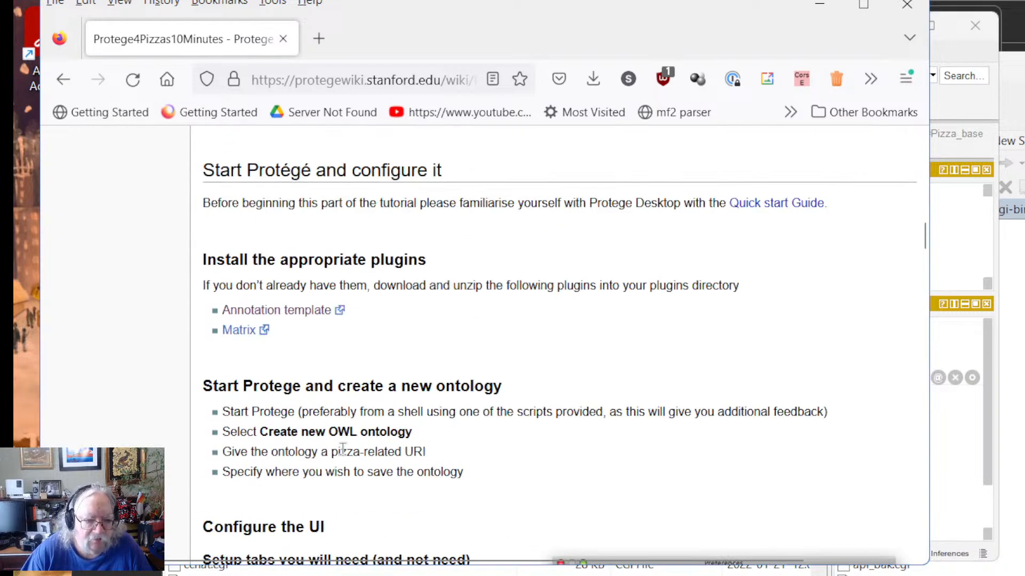
{"action": "scroll", "coordinate": [342, 450], "scroll_direction": "up", "scroll_amount": 10}
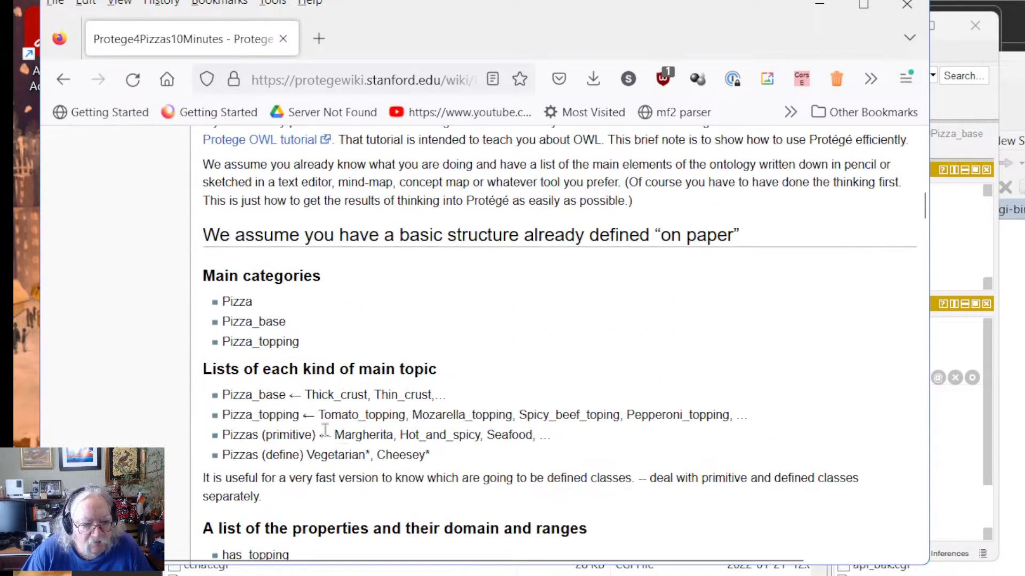
{"action": "left_click_drag", "start_coordinate": [336, 437], "coordinate": [435, 463]}
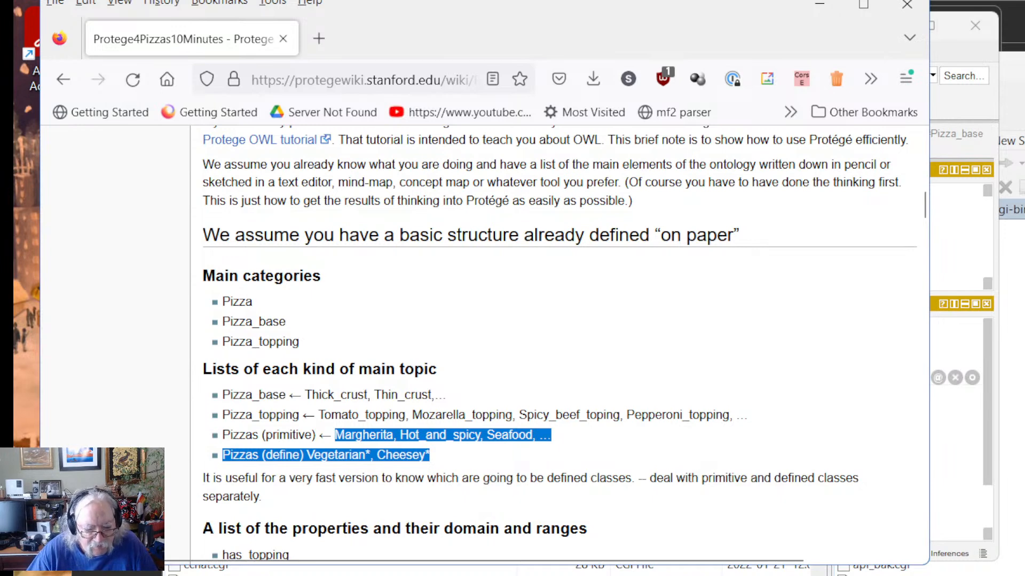
Step: Switch to Protégé, start a class hierarchy under Pizza, and paste the copied pizza names into the hierarchy text
{"action": "key", "text": "alt+Tab"}
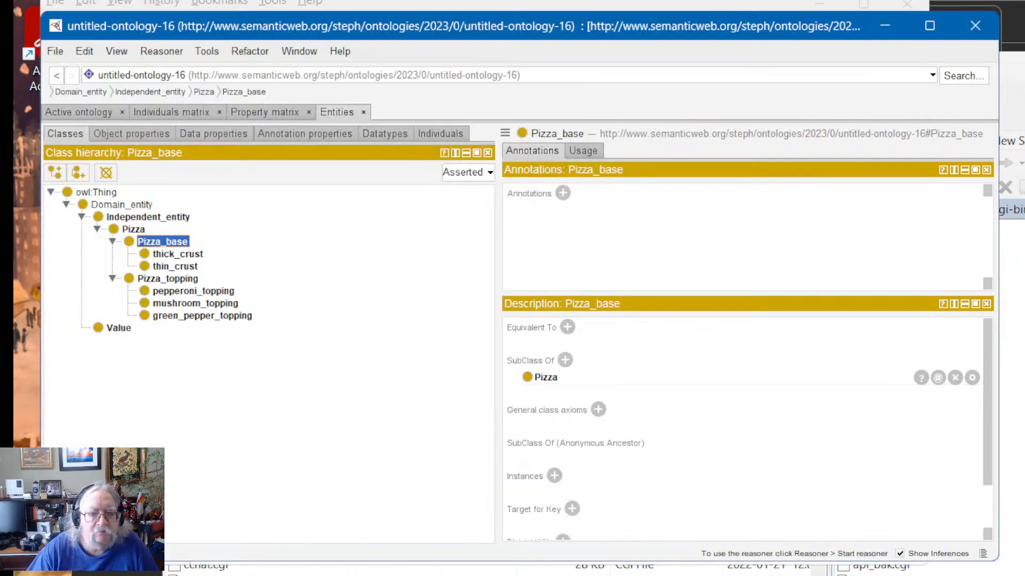
{"action": "left_click", "coordinate": [134, 231]}
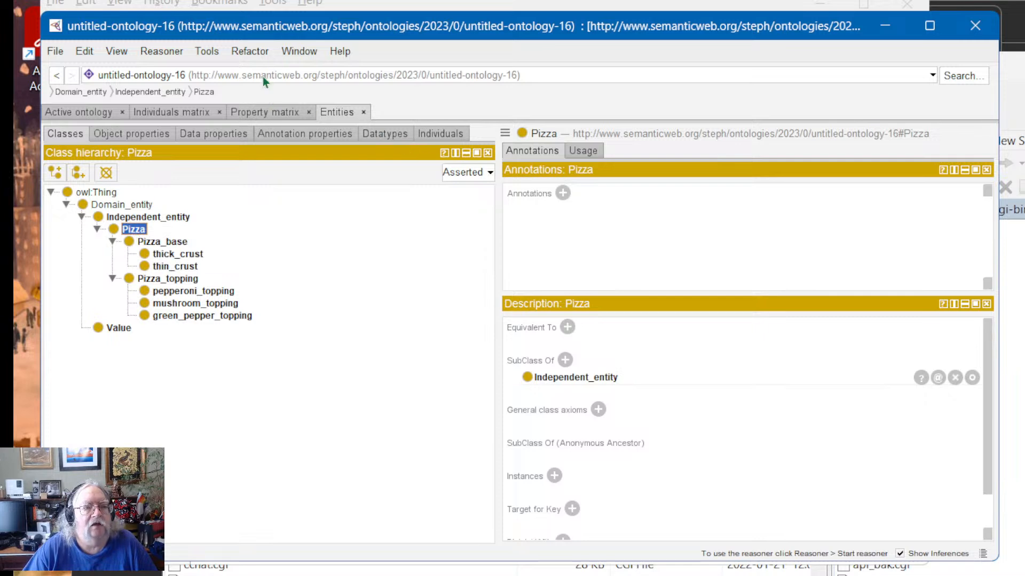
{"action": "left_click", "coordinate": [300, 51]}
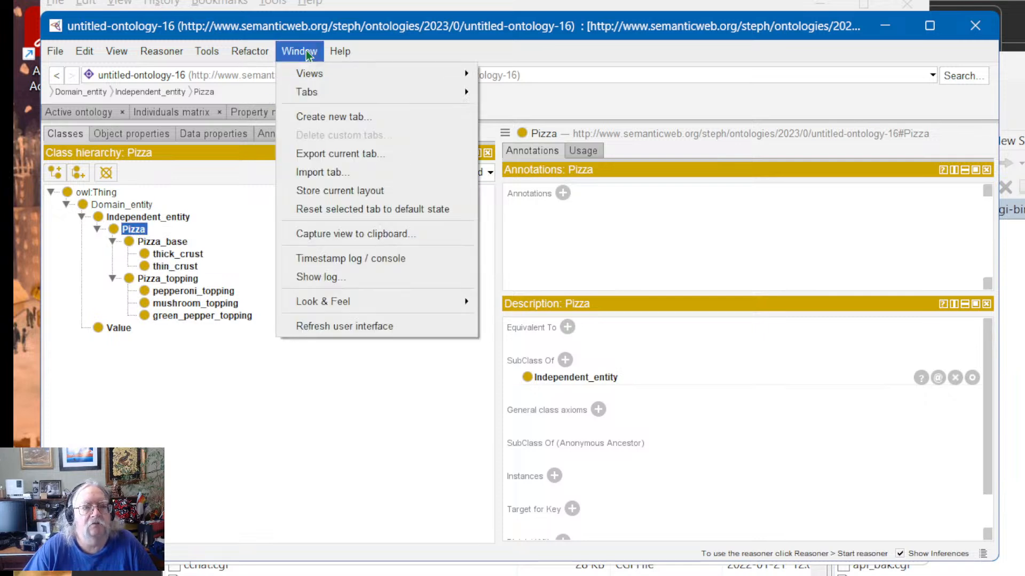
{"action": "mouse_move", "coordinate": [209, 48]}
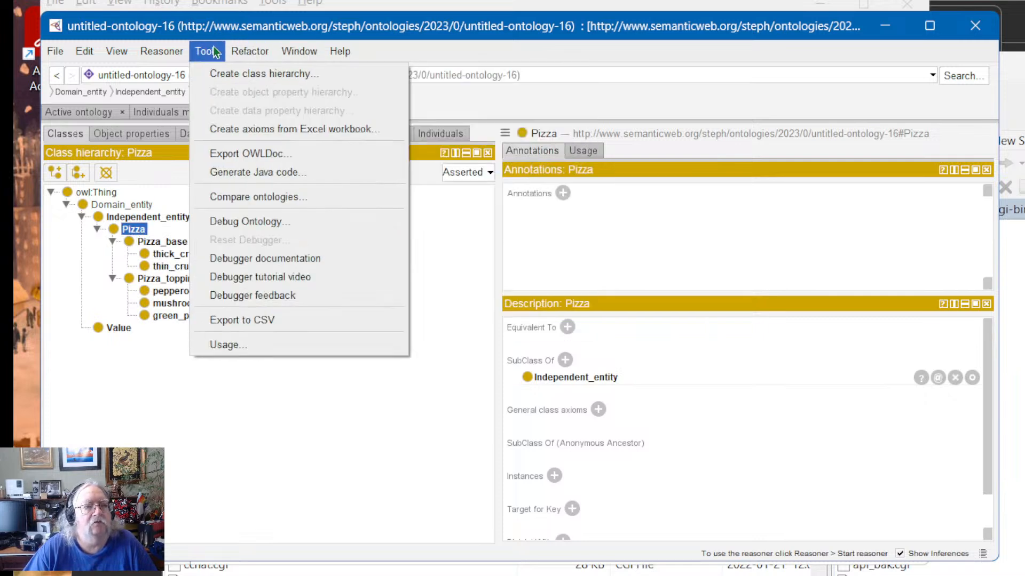
{"action": "left_click", "coordinate": [215, 75]}
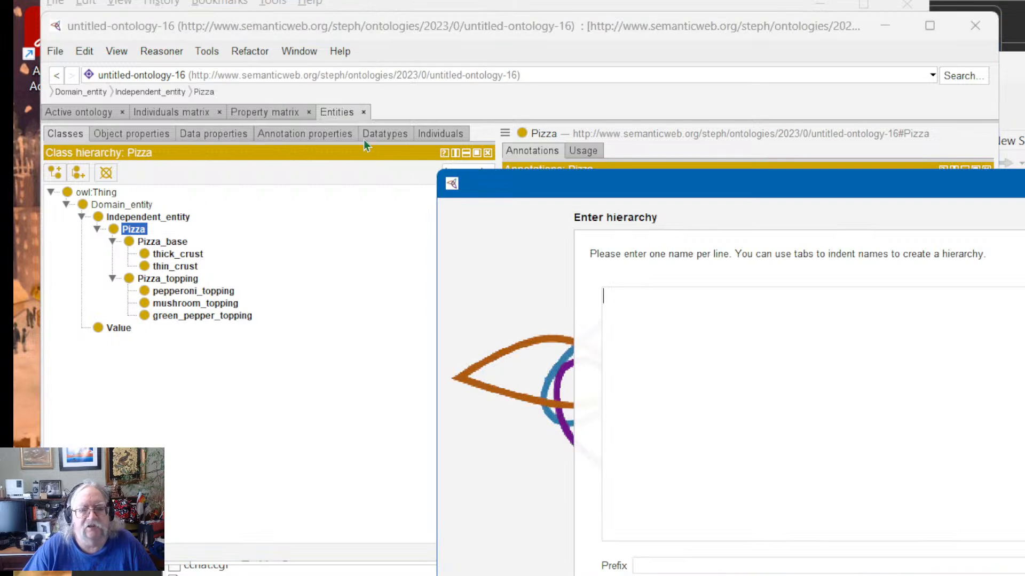
{"action": "left_click", "coordinate": [687, 334]}
{"action": "type", "text": "Margherita, Hot_and_spicy, Seafood, ... Pizzas (define) Vegetarian*, Cheesey*"}
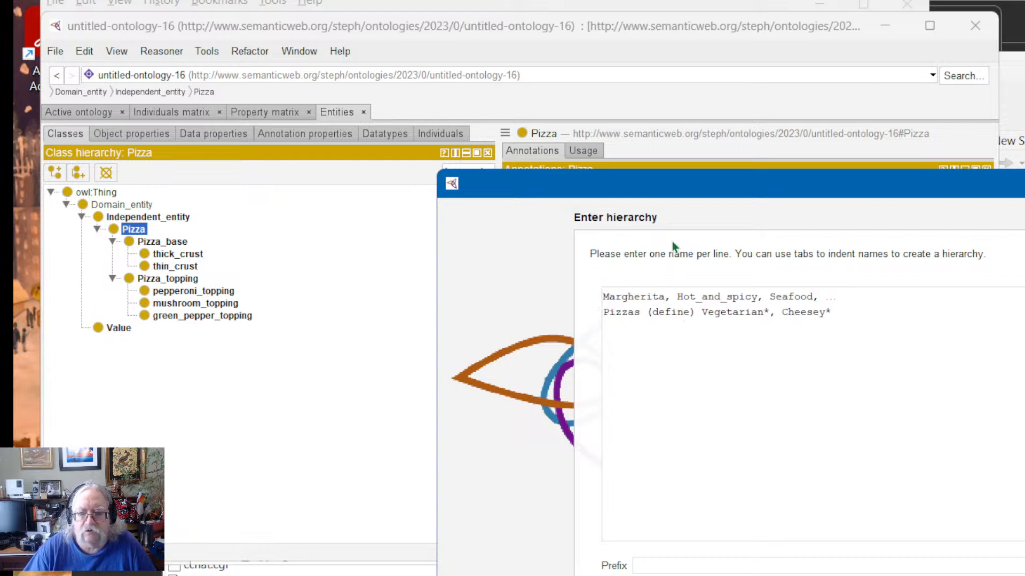
Step: Put Margherita, Hot_and_spicy and Seafood each on its own line in the hierarchy text, without the commas
{"action": "key", "text": "Return"}
{"action": "key", "text": "Delete"}
{"action": "key", "text": "Delete"}
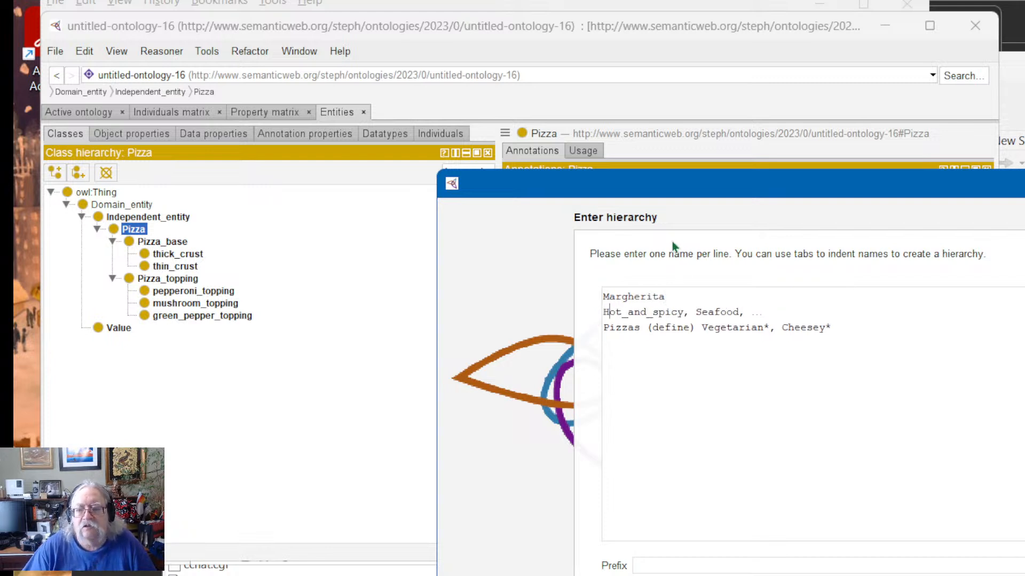
{"action": "key", "text": "ctrl+Right"}
{"action": "key", "text": "Return"}
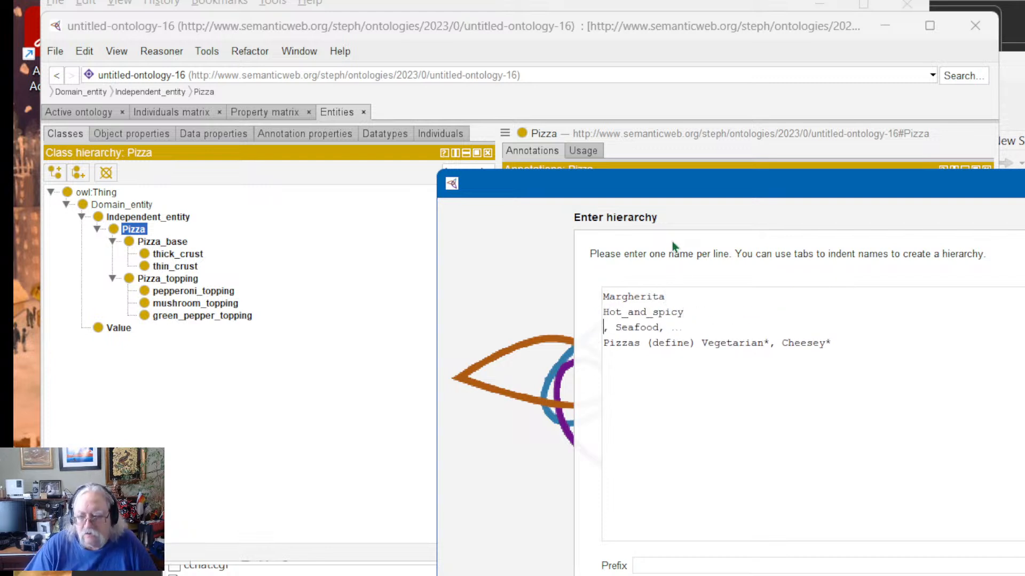
{"action": "key", "text": "Delete"}
{"action": "key", "text": "Delete"}
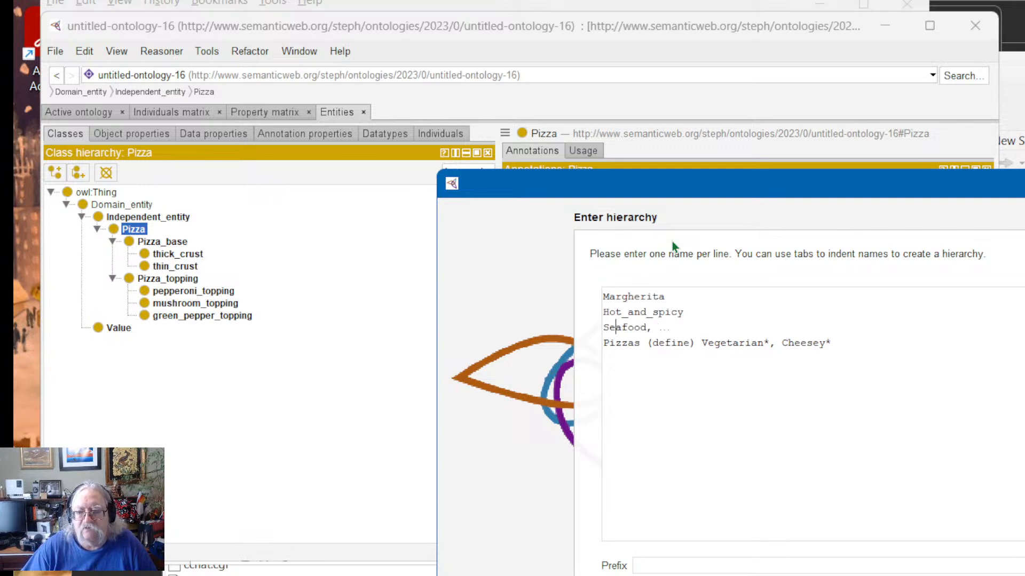
{"action": "key", "text": "Right"}
{"action": "key", "text": "Right"}
{"action": "key", "text": "Right"}
{"action": "key", "text": "Right"}
{"action": "key", "text": "Right"}
{"action": "key", "text": "Delete"}
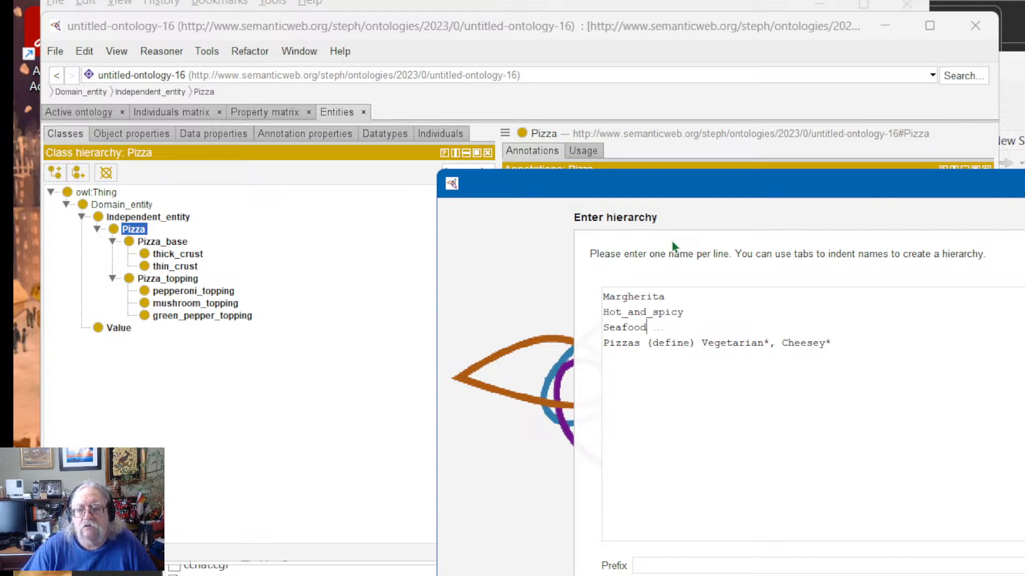
Step: Remove the ellipsis and the "Pizzas (define)" label, and put Vegetarian and Cheesey on separate lines without the asterisk and comma after Vegetarian
{"action": "key", "text": "shift+Down"}
{"action": "key", "text": "shift+Right"}
{"action": "key", "text": "shift+Right"}
{"action": "key", "text": "shift+Right"}
{"action": "key", "text": "shift+Right"}
{"action": "key", "text": "shift+Right"}
{"action": "key", "text": "shift+Right"}
{"action": "key", "text": "shift+Right"}
{"action": "key", "text": "shift+Right"}
{"action": "key", "text": "shift+Right"}
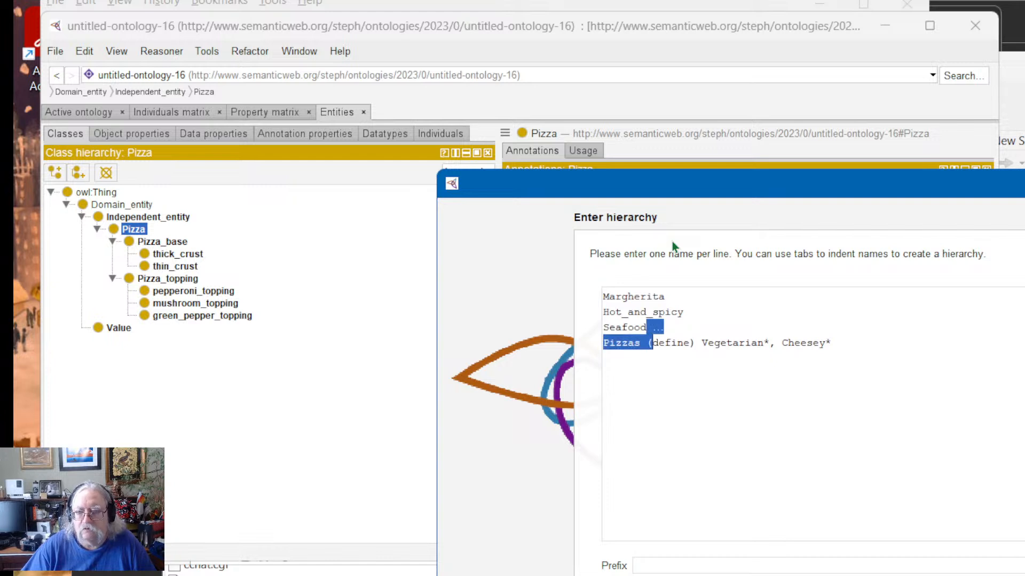
{"action": "key", "text": "Delete"}
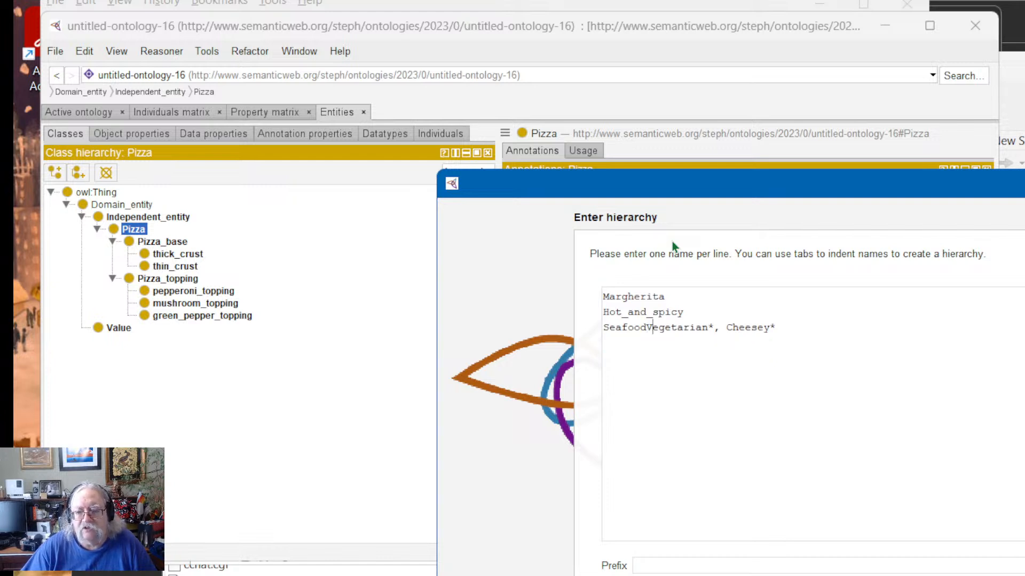
{"action": "key", "text": "Return"}
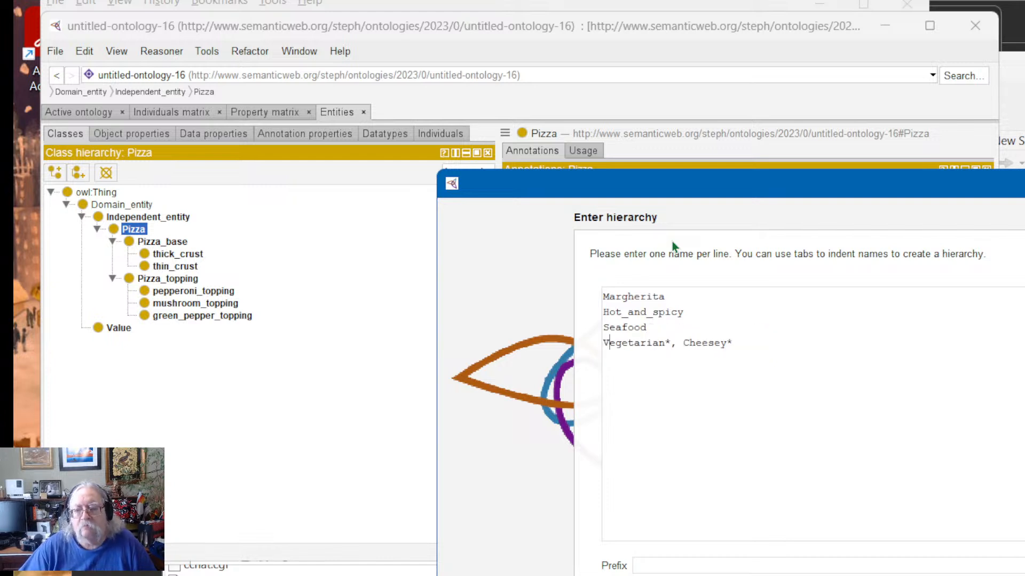
{"action": "key", "text": "Delete"}
{"action": "key", "text": "Delete"}
{"action": "key", "text": "Delete"}
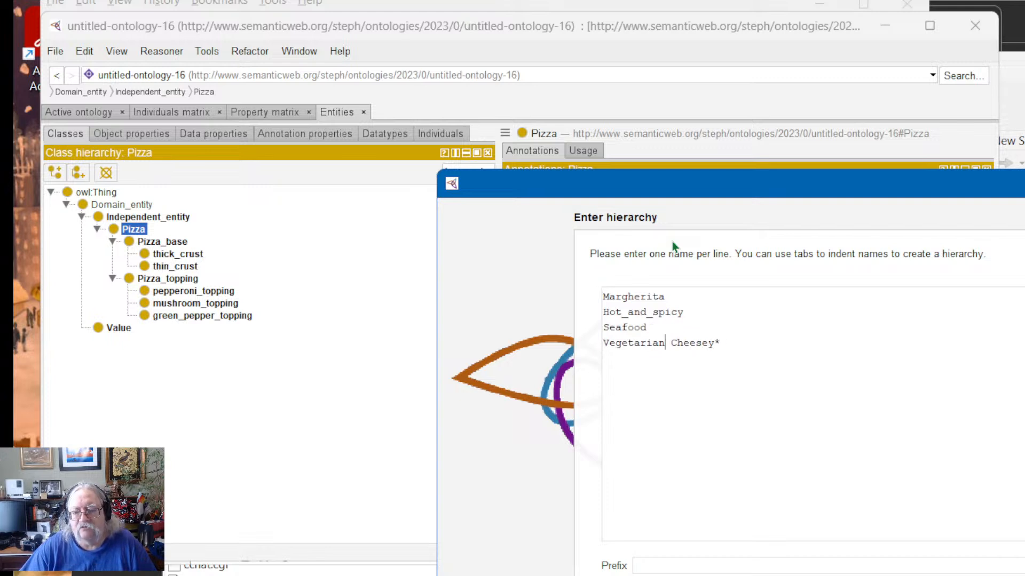
{"action": "key", "text": "Return"}
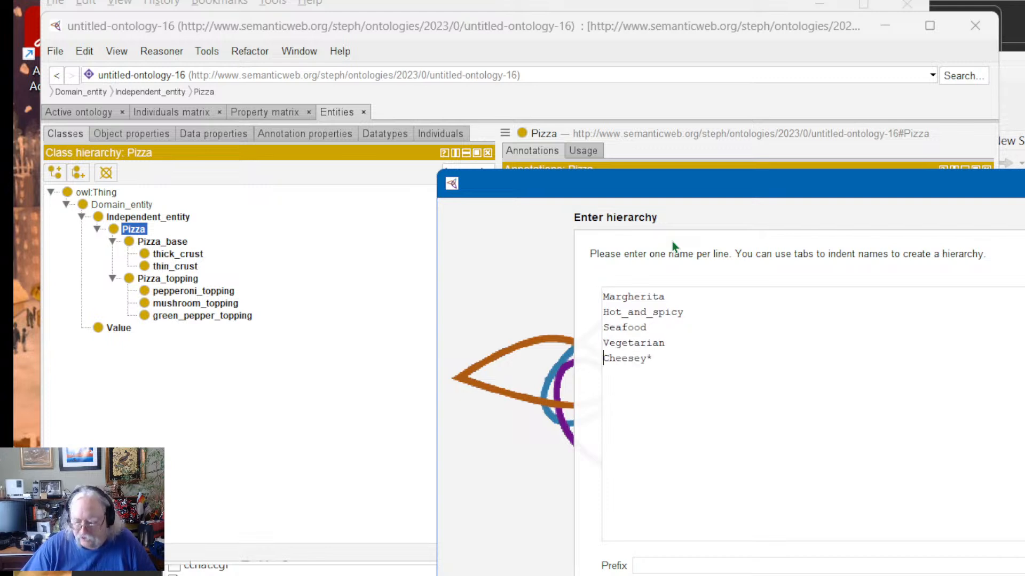
Step: Remove the asterisk after Cheesey and create the Pizza subclasses without making sibling classes disjoint
{"action": "key", "text": "Right"}
{"action": "key", "text": "Right"}
{"action": "key", "text": "Right"}
{"action": "key", "text": "Right"}
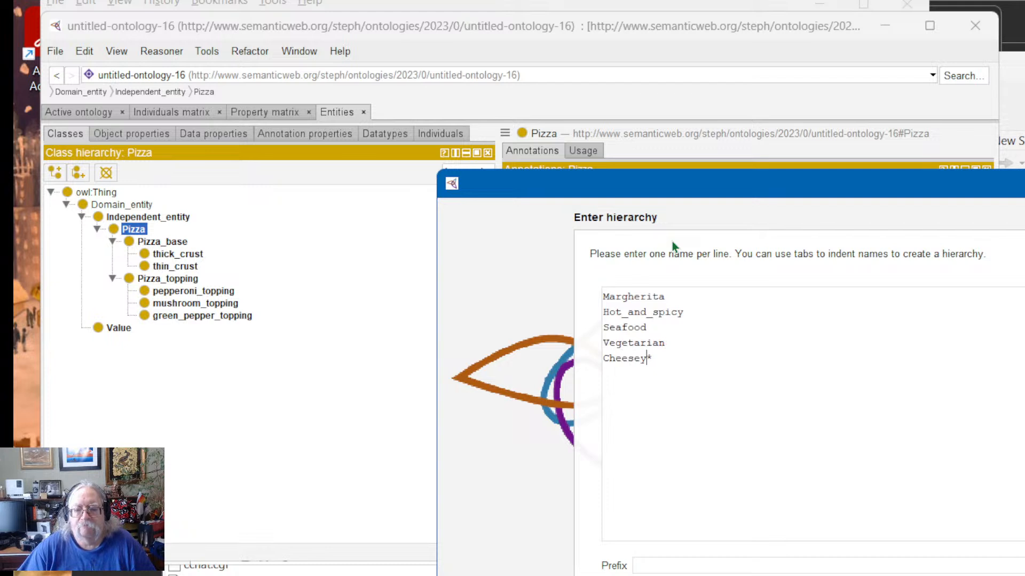
{"action": "key", "text": "Delete"}
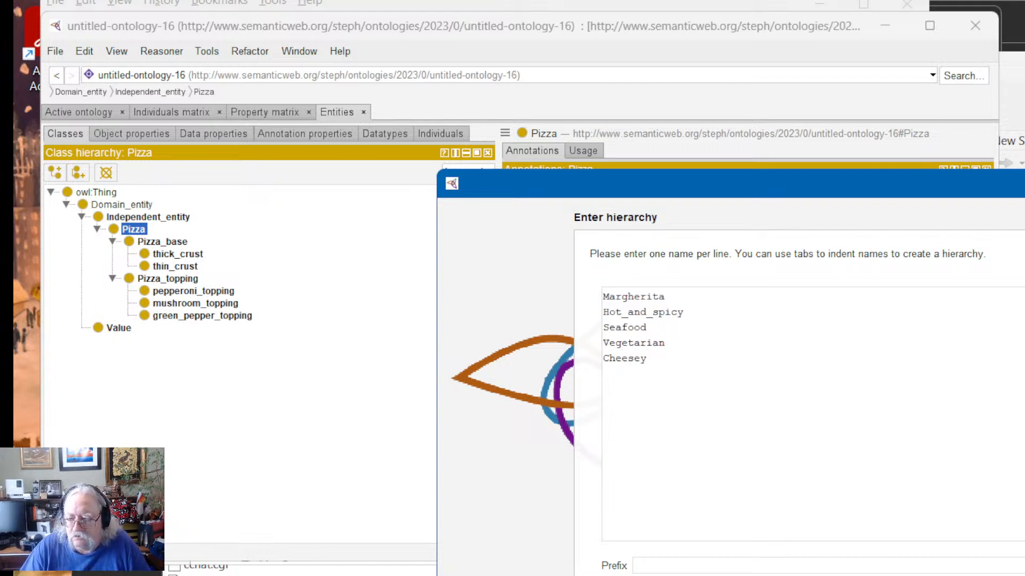
{"action": "key", "text": "Return"}
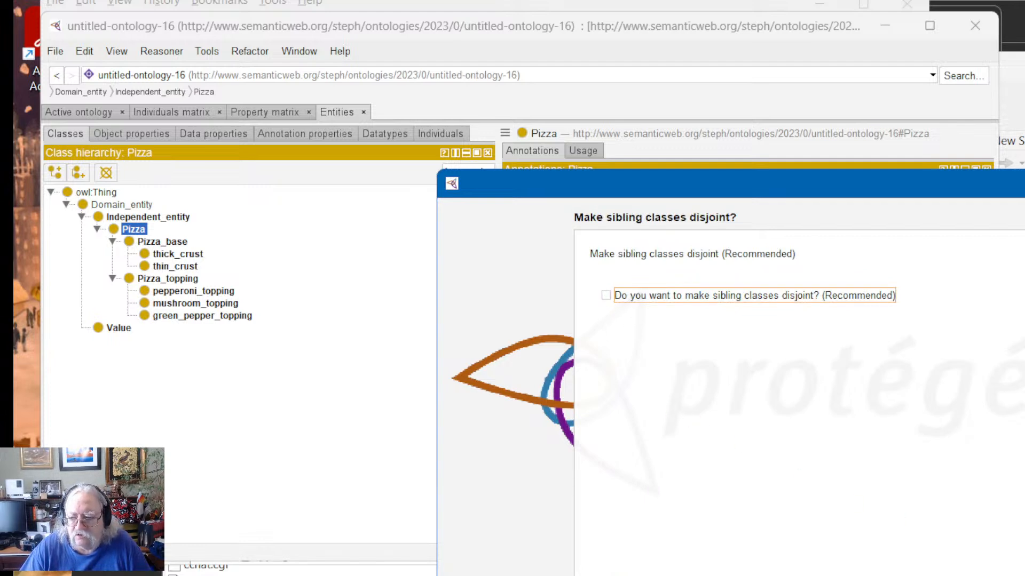
{"action": "key", "text": "Return"}
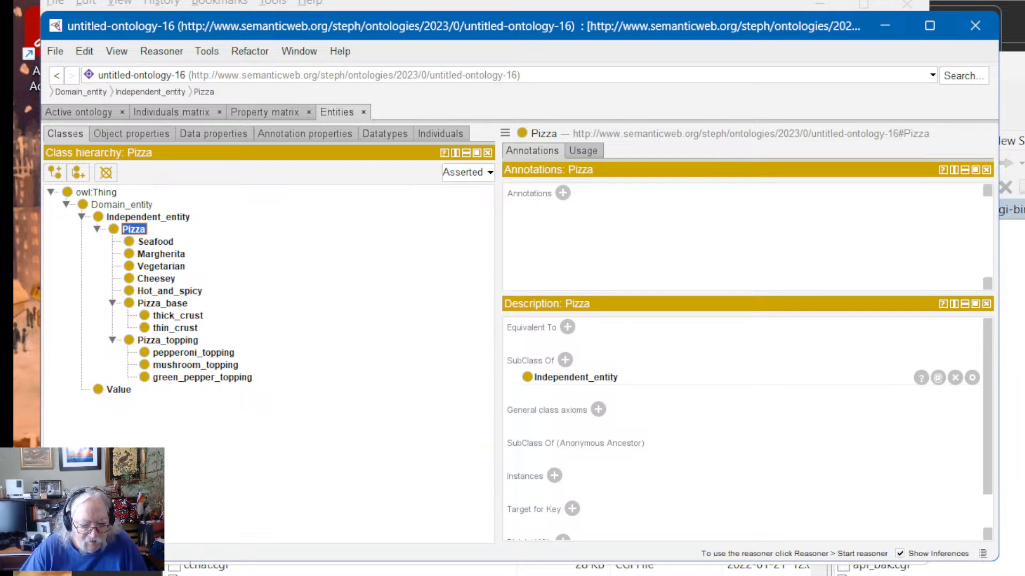
Step: Switch to the tutorial in Firefox and read the remaining instructions for creating each branch of the taxonomy
{"action": "key", "text": "alt+Tab"}
{"action": "left_click", "coordinate": [507, 383]}
{"action": "scroll", "coordinate": [531, 382], "scroll_direction": "down", "scroll_amount": 10}
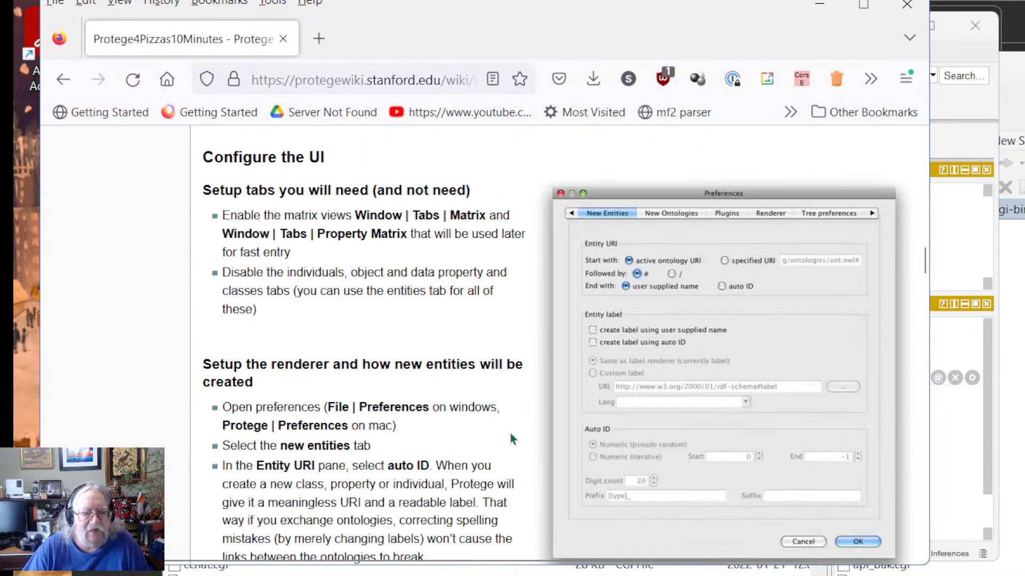
{"action": "scroll", "coordinate": [480, 416], "scroll_direction": "down", "scroll_amount": 3}
{"action": "scroll", "coordinate": [401, 367], "scroll_direction": "down", "scroll_amount": 8}
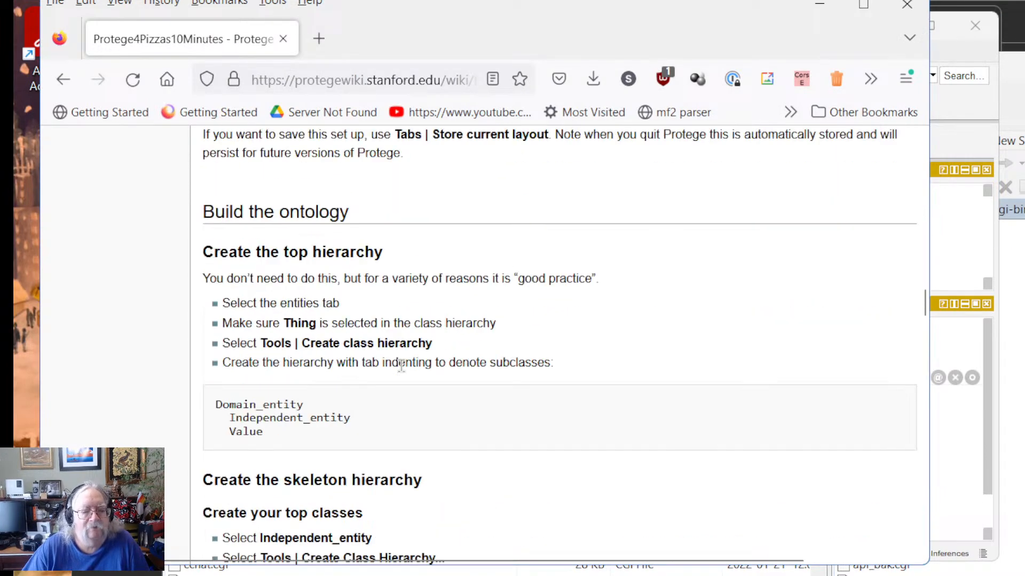
{"action": "scroll", "coordinate": [402, 367], "scroll_direction": "down", "scroll_amount": 10}
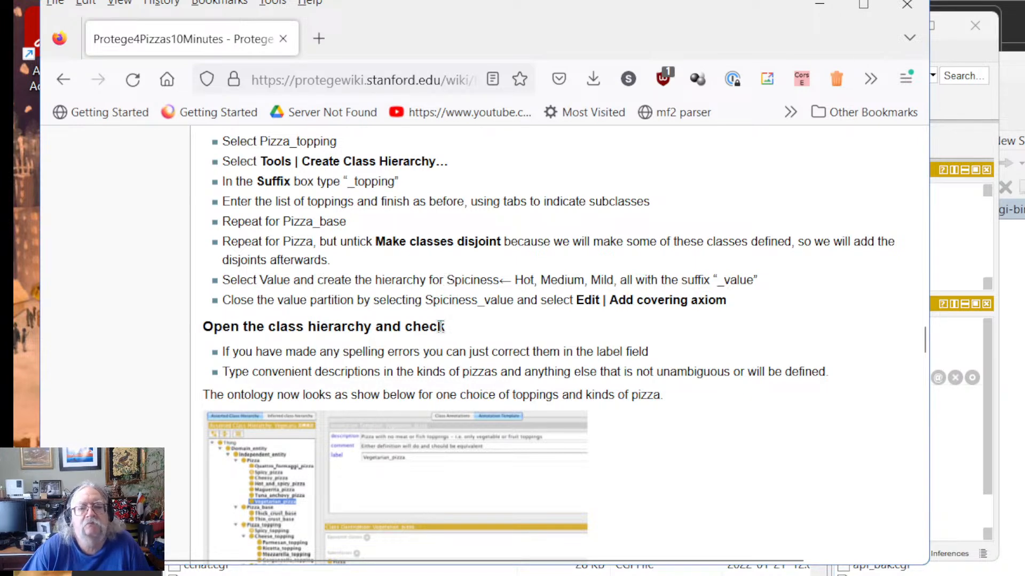
{"action": "scroll", "coordinate": [426, 306], "scroll_direction": "up", "scroll_amount": 3}
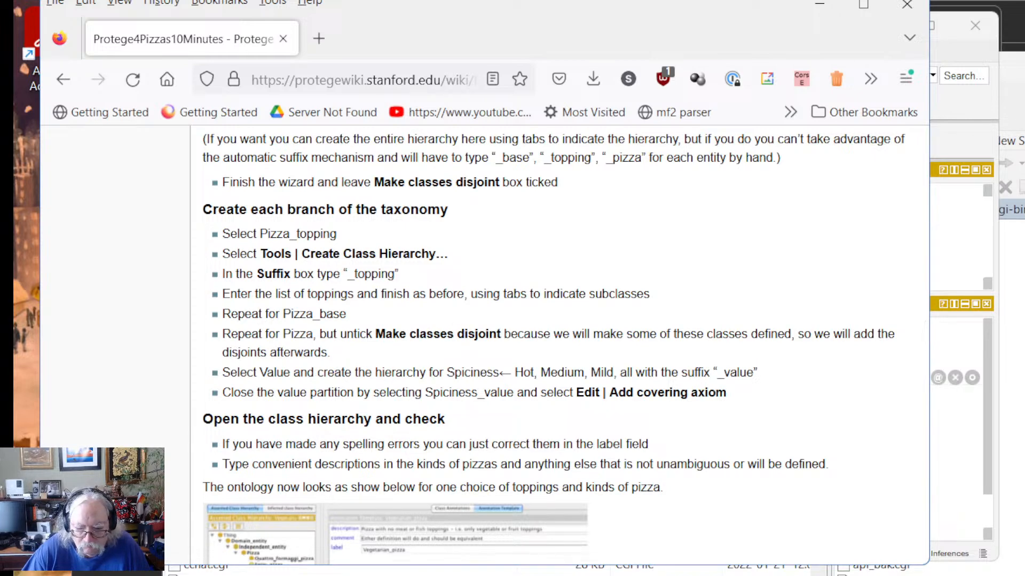
Step: Switch to Protégé and examine the available class actions for Pizza and the description of Hot_and_spicy, including its disjoint classes
{"action": "key", "text": "alt+Tab"}
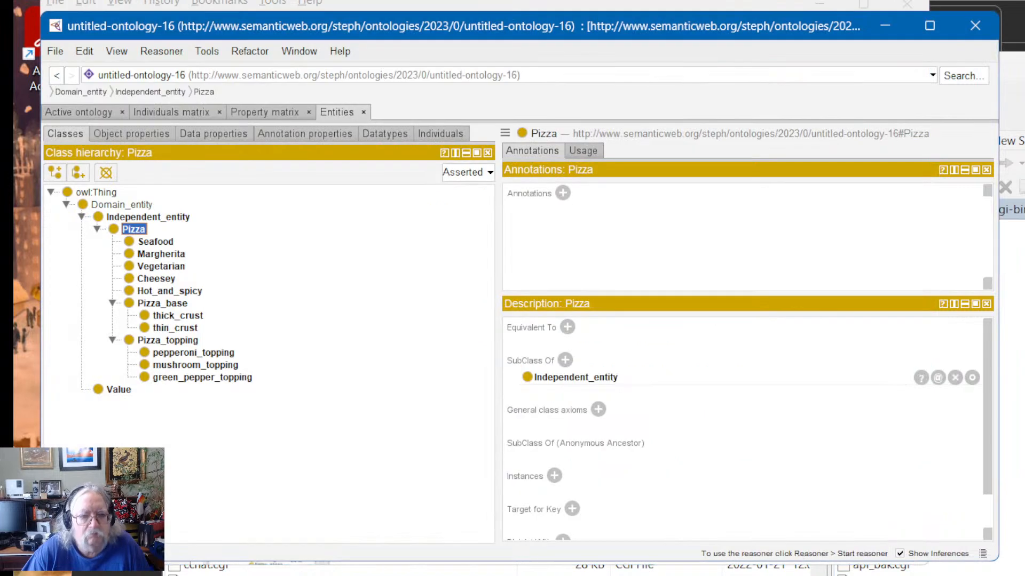
{"action": "right_click", "coordinate": [134, 232]}
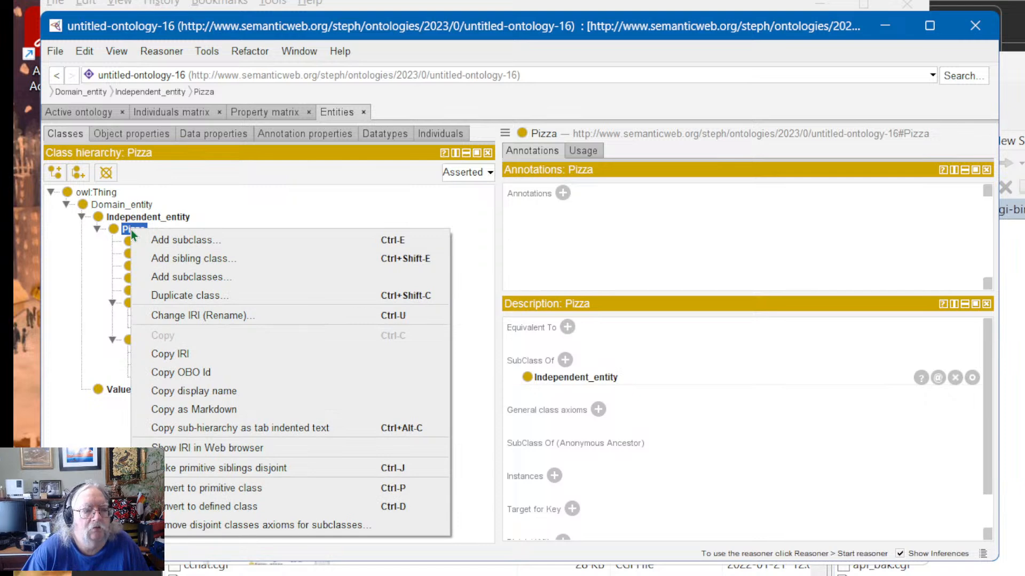
{"action": "left_click", "coordinate": [292, 203]}
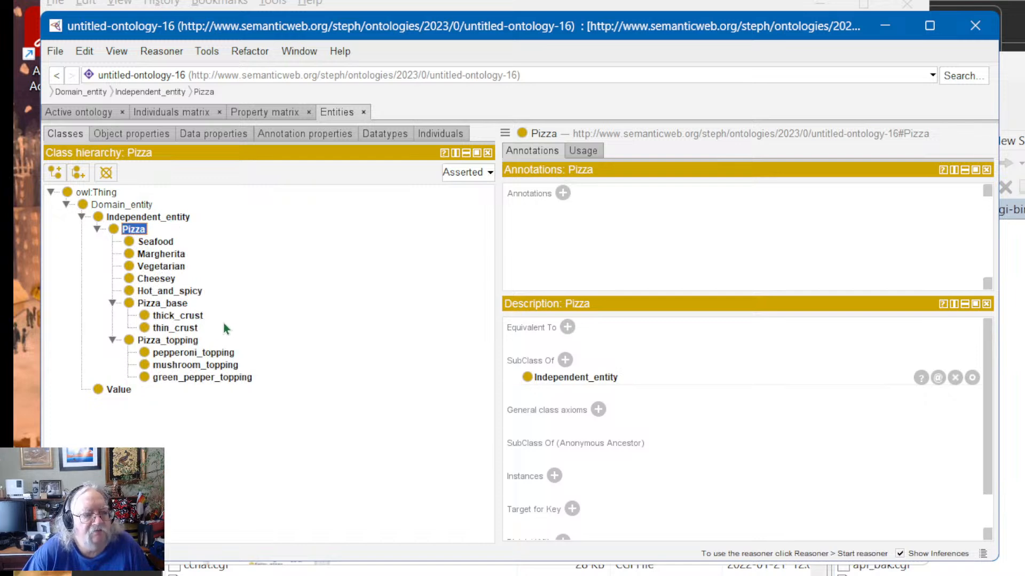
{"action": "left_click", "coordinate": [164, 290]}
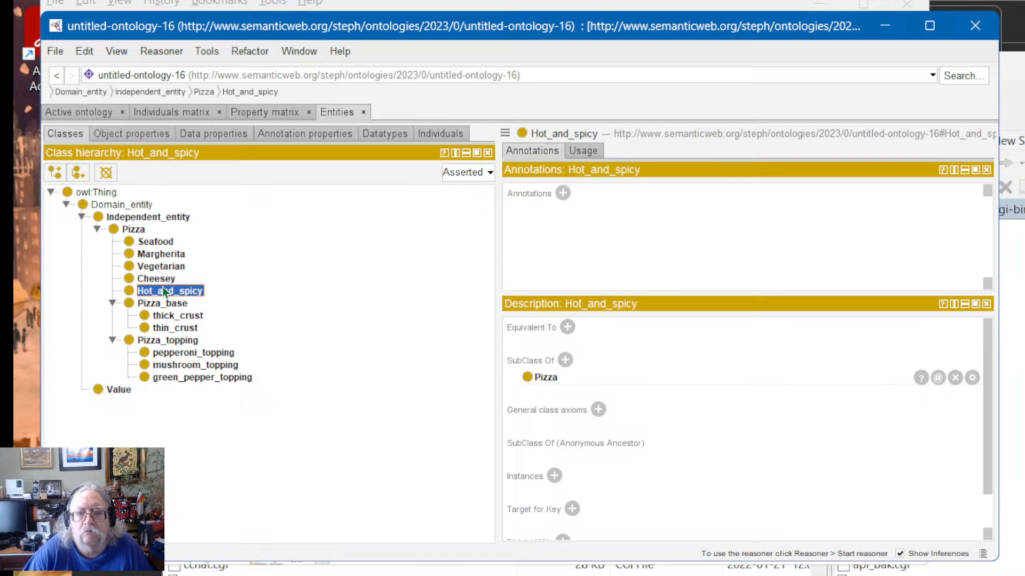
{"action": "scroll", "coordinate": [747, 470], "scroll_direction": "down", "scroll_amount": 1}
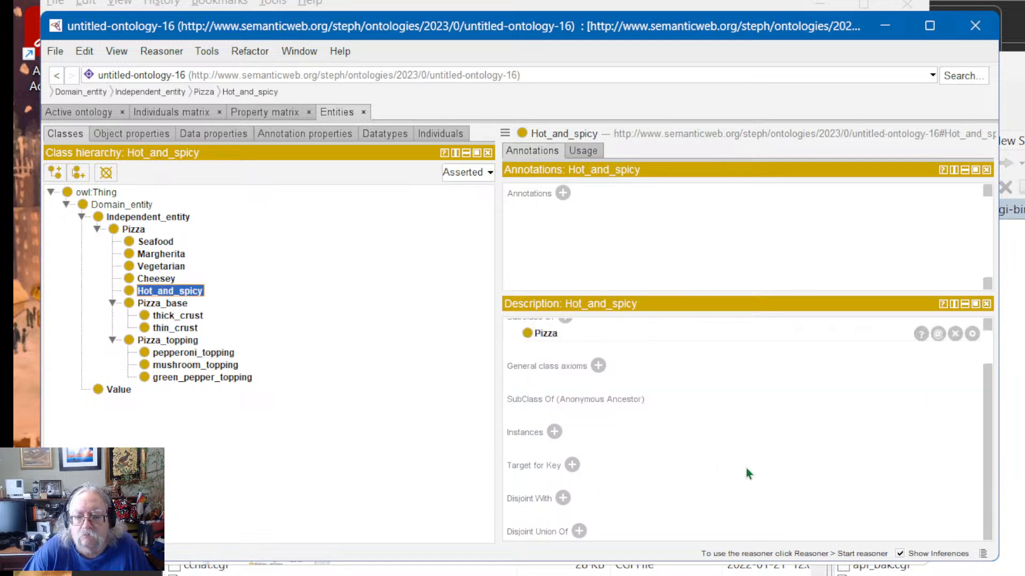
{"action": "scroll", "coordinate": [747, 473], "scroll_direction": "up", "scroll_amount": 1}
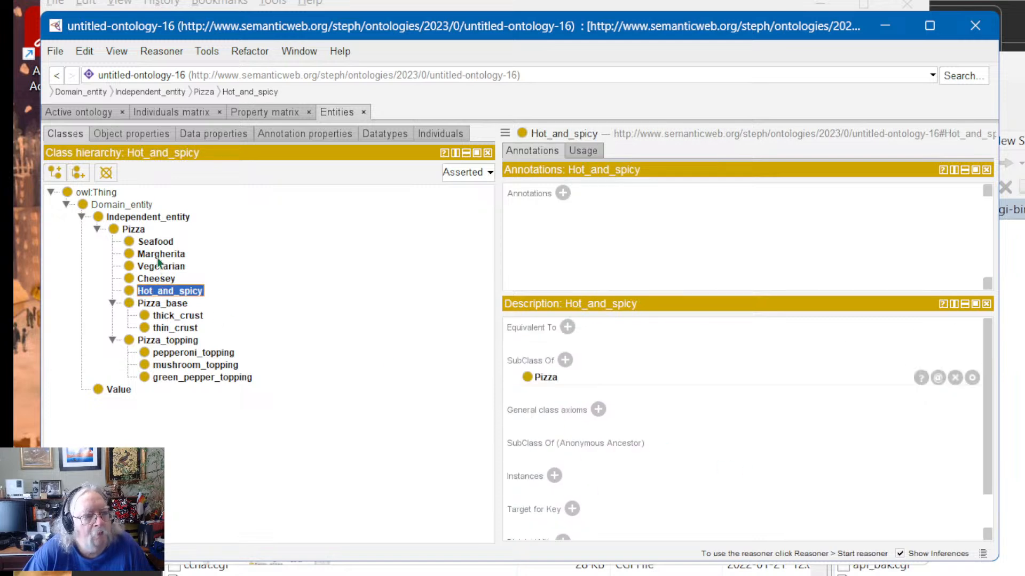
{"action": "left_click", "coordinate": [132, 230]}
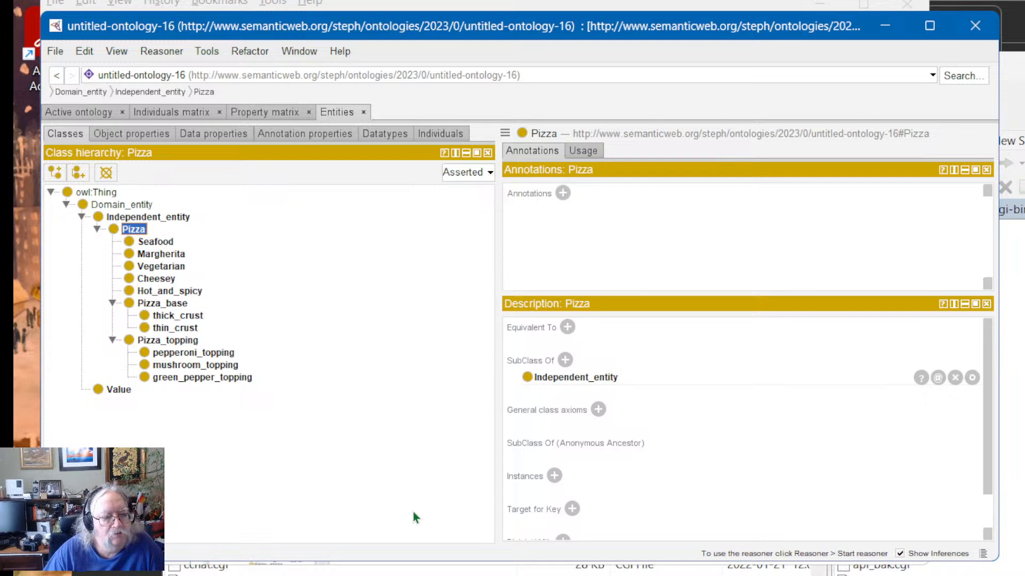
Step: Select the Value class, and copy the Spiciness text with Hot, Medium, Mild and the "_value" suffix from the tutorial in Firefox
{"action": "left_click", "coordinate": [110, 389]}
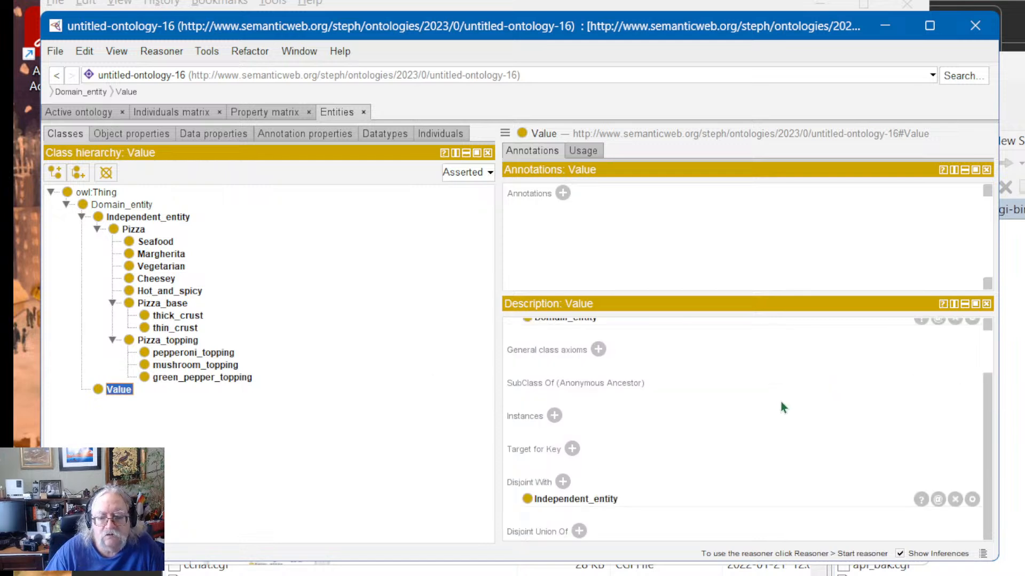
{"action": "scroll", "coordinate": [783, 407], "scroll_direction": "up", "scroll_amount": 2}
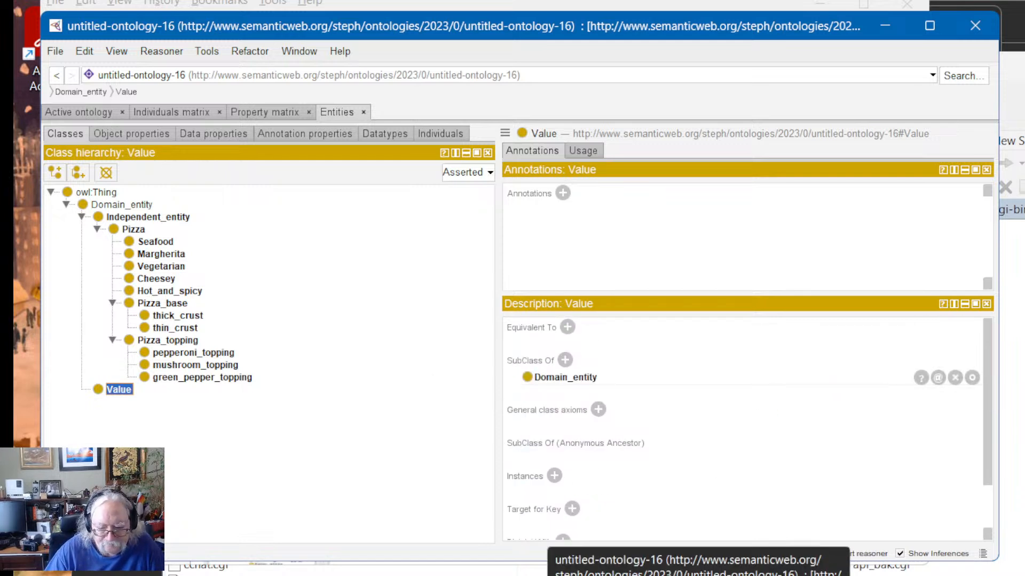
{"action": "key", "text": "alt+Tab"}
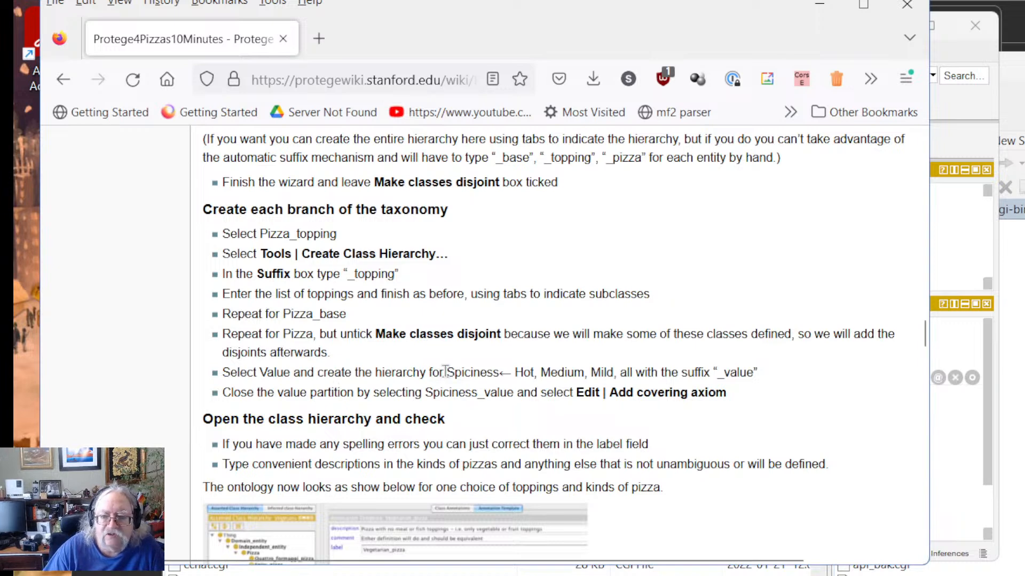
{"action": "left_click_drag", "start_coordinate": [447, 373], "coordinate": [760, 376]}
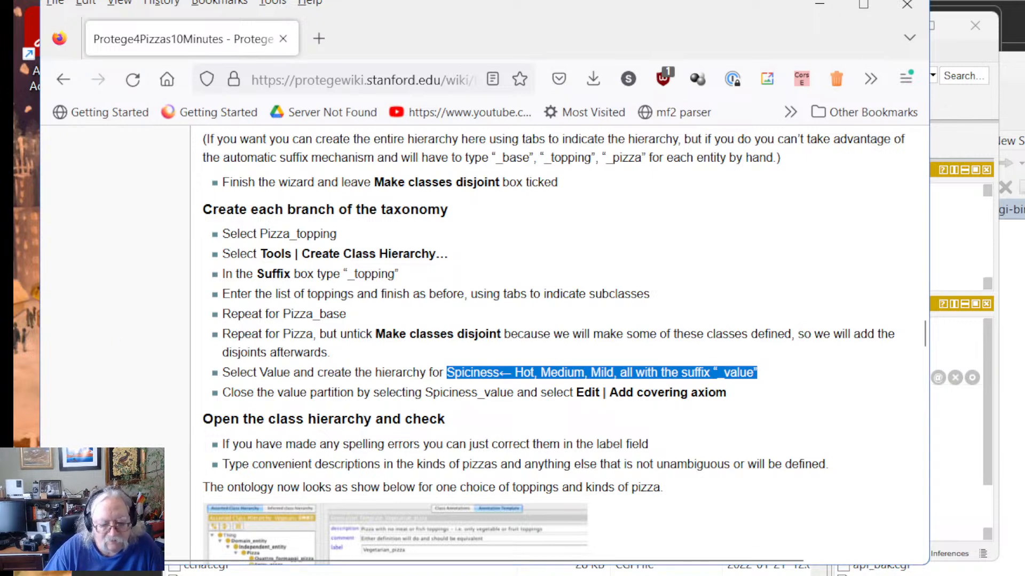
Step: Switch to Protégé, start a class hierarchy under Value, and paste the copied Spiciness text into the hierarchy text
{"action": "left_click", "coordinate": [306, 574]}
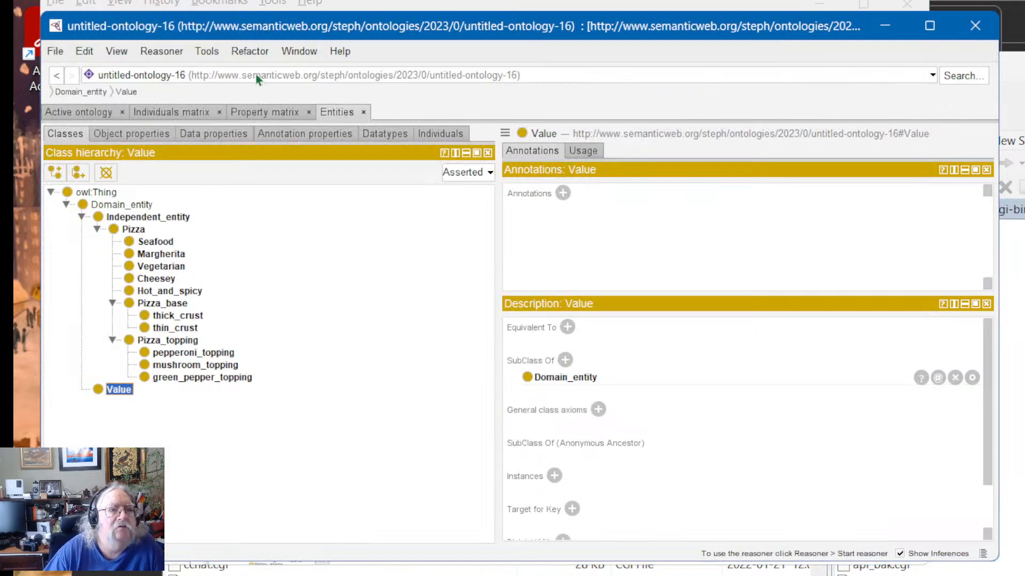
{"action": "left_click", "coordinate": [203, 52]}
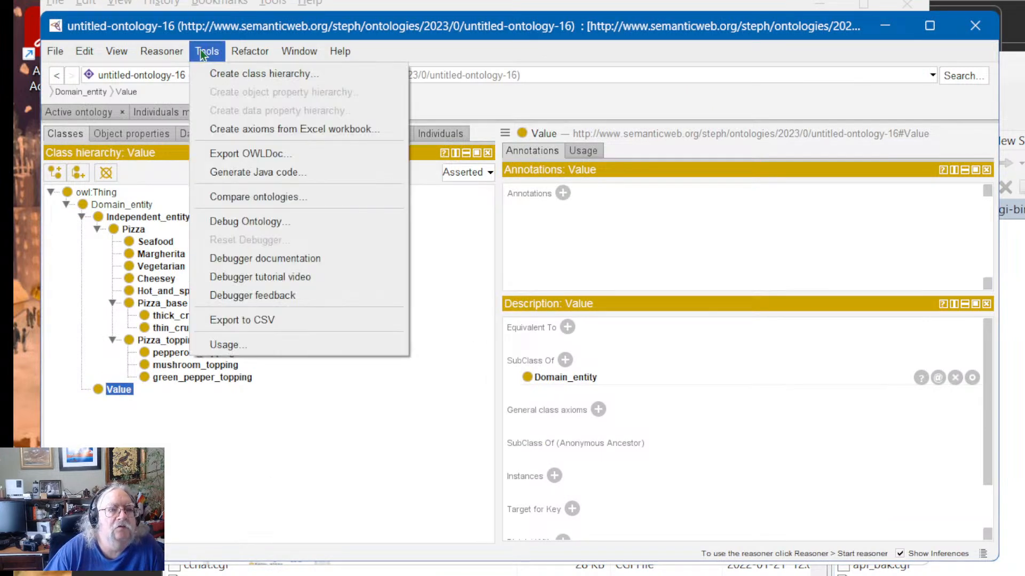
{"action": "left_click", "coordinate": [221, 74]}
{"action": "left_click", "coordinate": [666, 295]}
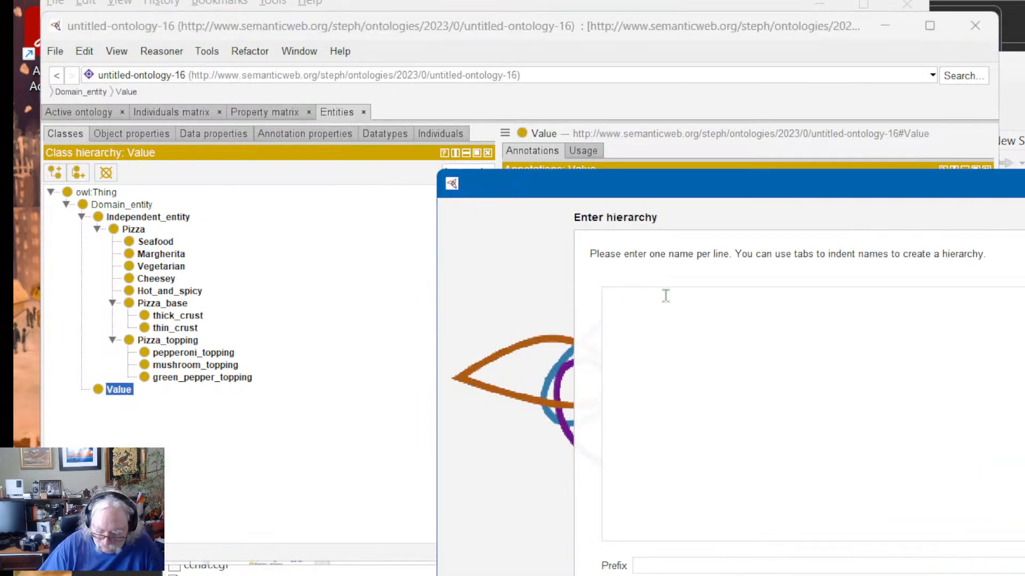
{"action": "type", "text": "Spiciness – Hot, Medium, Mild, all with the suffix \"_value\""}
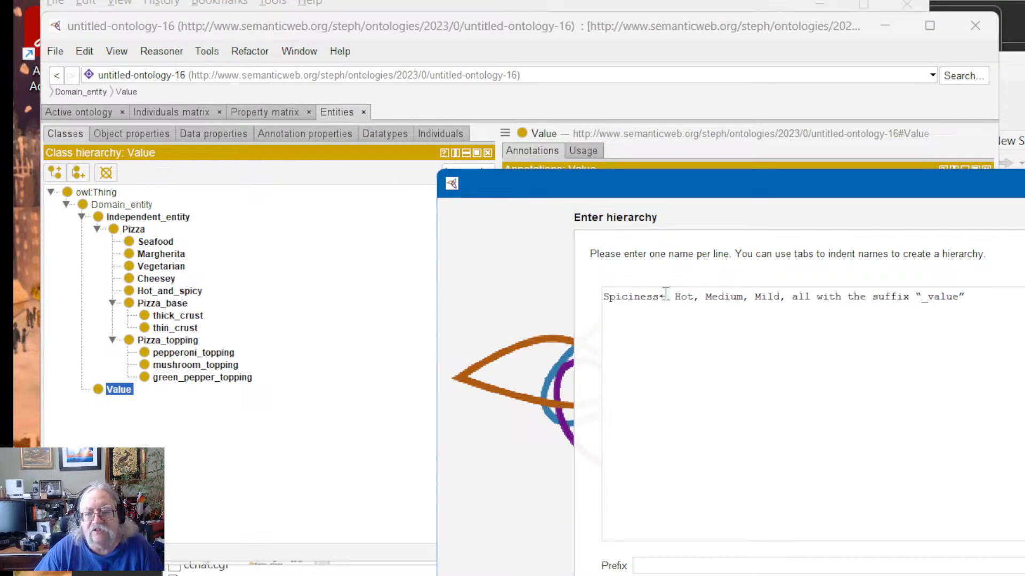
Step: Put Spiciness on its own line in the hierarchy text, with Hot on an indented line beneath it
{"action": "key", "text": "BackSpace"}
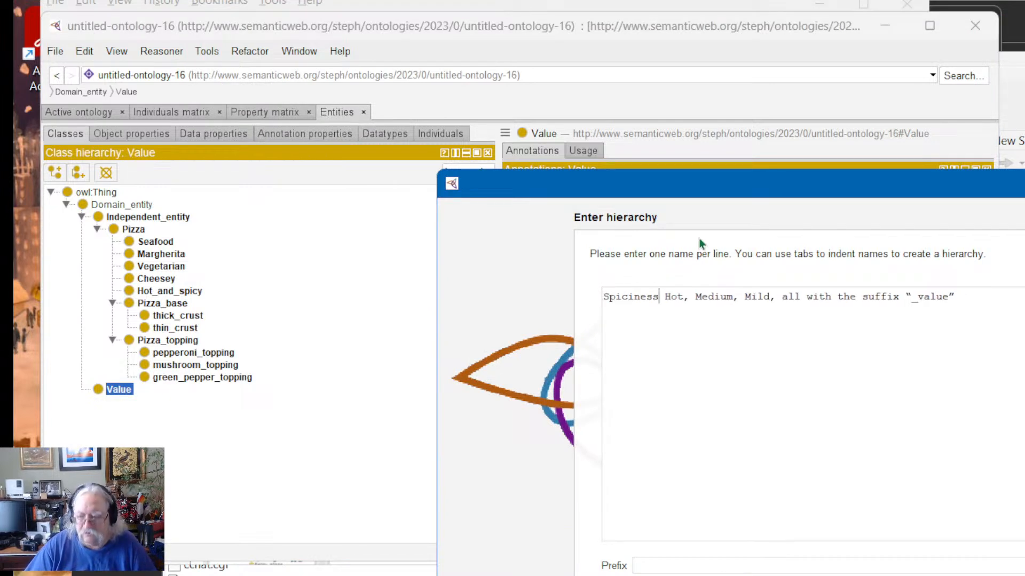
{"action": "key", "text": "Return"}
{"action": "key", "text": "Tab"}
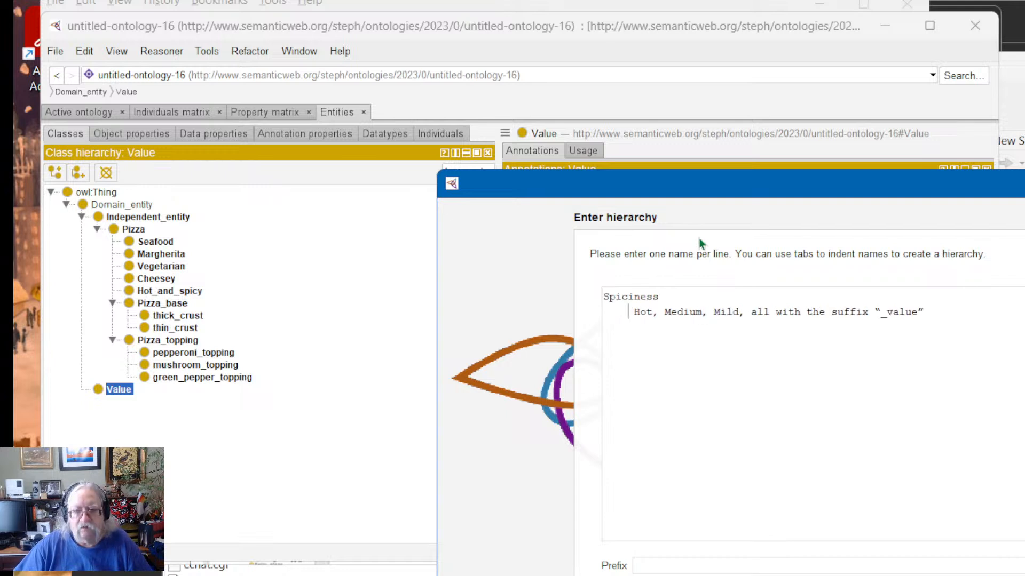
{"action": "key", "text": "Right"}
{"action": "key", "text": "Right"}
{"action": "key", "text": "Right"}
{"action": "key", "text": "Return"}
{"action": "key", "text": "Tab"}
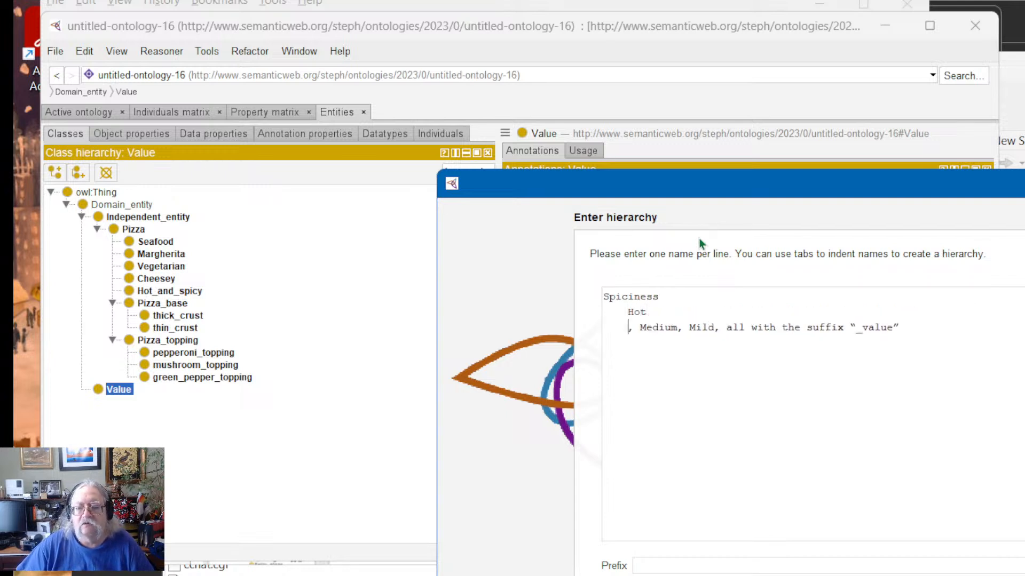
Step: Split Medium and Mild onto their own indented lines below Hot, removing the separating commas and spaces
{"action": "key", "text": "Delete"}
{"action": "key", "text": "Delete"}
{"action": "key", "text": "Right"}
{"action": "key", "text": "Right"}
{"action": "key", "text": "Right"}
{"action": "key", "text": "Right"}
{"action": "key", "text": "Right"}
{"action": "key", "text": "Right"}
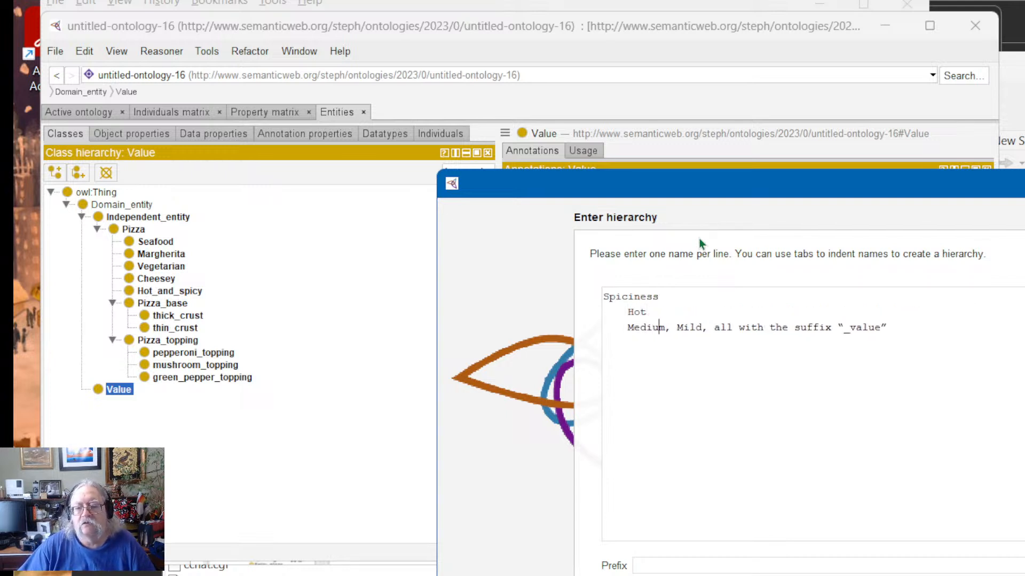
{"action": "key", "text": "Return"}
{"action": "key", "text": "Tab"}
{"action": "key", "text": "Delete"}
{"action": "key", "text": "Delete"}
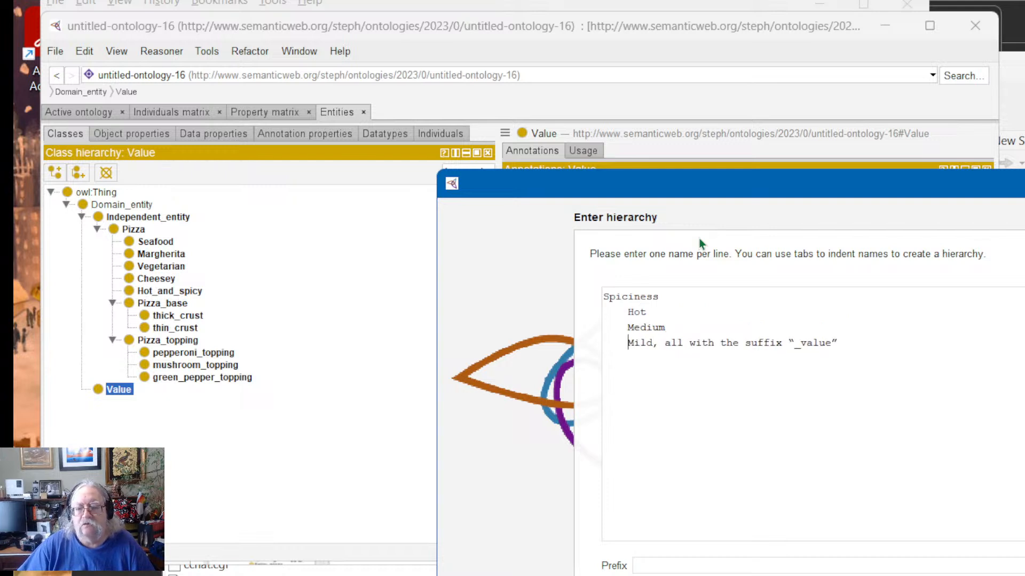
Step: Remove the leftover text ", all with the suffix “_value”" after Mild from the hierarchy text
{"action": "key", "text": "Right"}
{"action": "key", "text": "Right"}
{"action": "key", "text": "Right"}
{"action": "key", "text": "Right"}
{"action": "key", "text": "Left"}
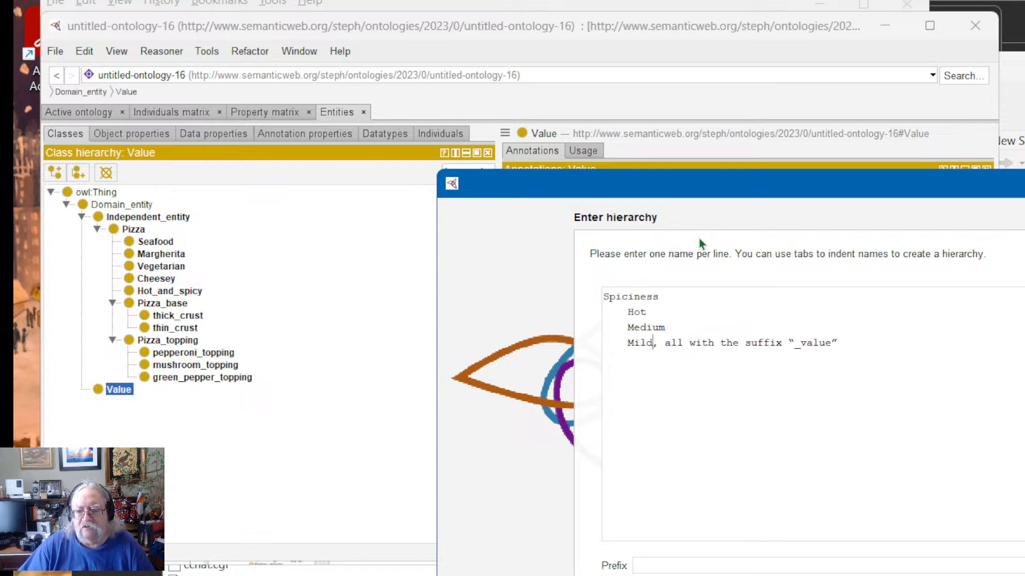
{"action": "key", "text": "Return"}
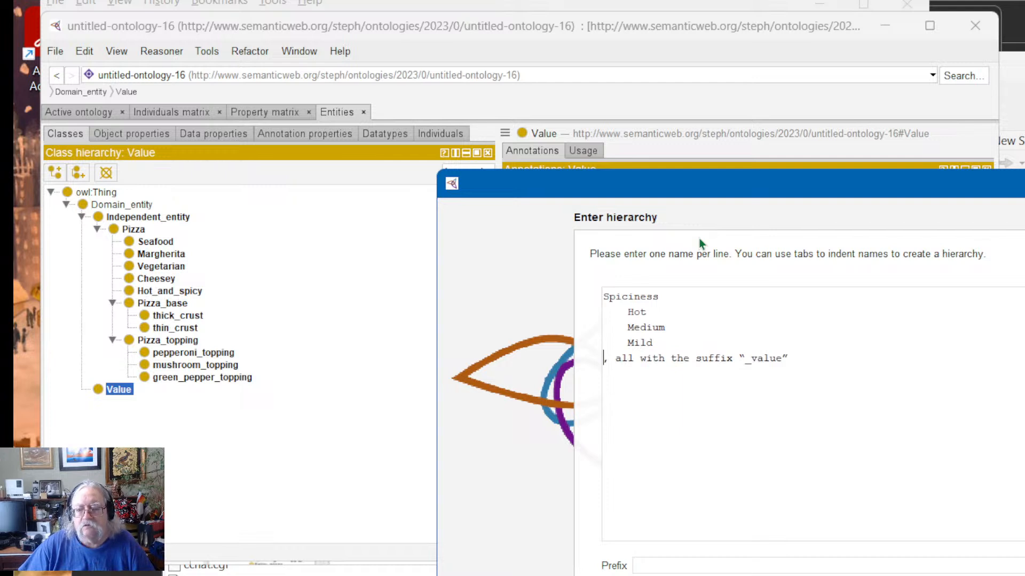
{"action": "key", "text": "Delete"}
{"action": "key", "text": "Delete"}
{"action": "key", "text": "Delete"}
{"action": "key", "text": "Delete"}
{"action": "key", "text": "Delete"}
{"action": "key", "text": "Delete"}
{"action": "key", "text": "Delete"}
{"action": "key", "text": "Delete"}
{"action": "key", "text": "Delete"}
{"action": "key", "text": "Delete"}
{"action": "key", "text": "Delete"}
{"action": "key", "text": "Delete"}
{"action": "key", "text": "Delete"}
{"action": "key", "text": "Delete"}
{"action": "key", "text": "Delete"}
{"action": "key", "text": "Delete"}
{"action": "key", "text": "Delete"}
{"action": "key", "text": "Delete"}
{"action": "key", "text": "Delete"}
{"action": "key", "text": "Delete"}
{"action": "key", "text": "Delete"}
{"action": "key", "text": "Delete"}
{"action": "key", "text": "Delete"}
{"action": "key", "text": "Delete"}
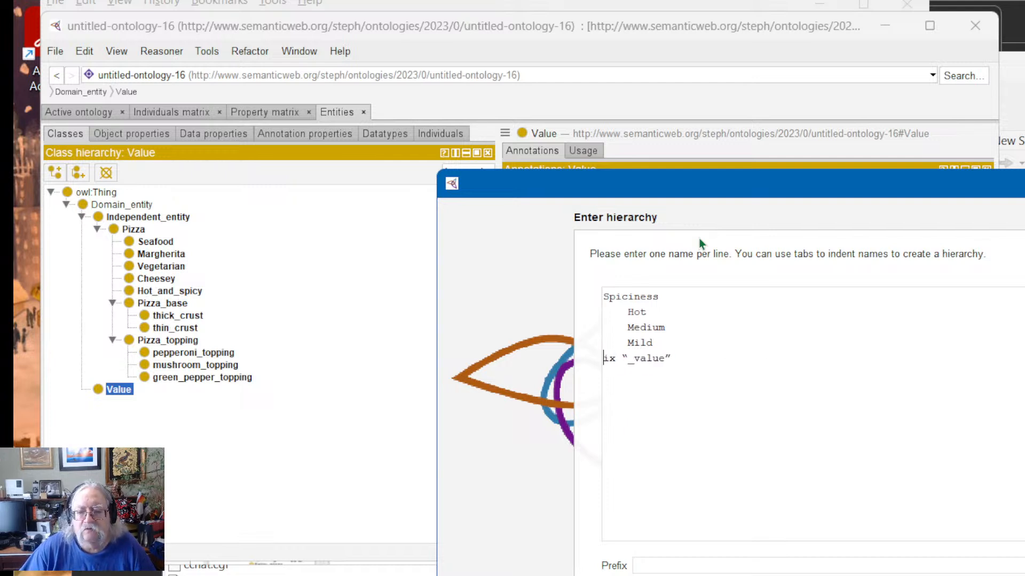
{"action": "key", "text": "BackSpace"}
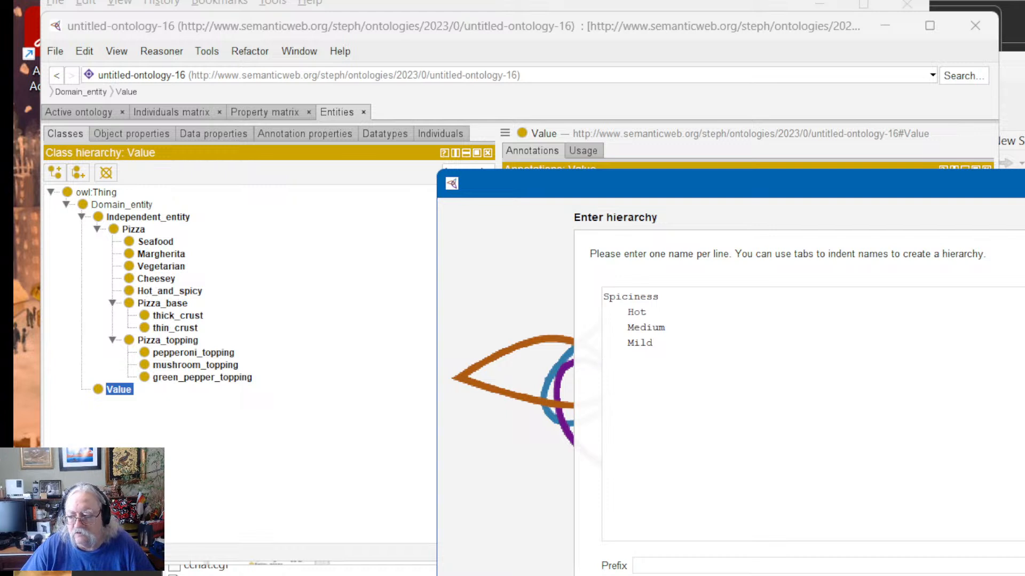
Step: Create the Spiciness hierarchy with the suffix "_value" and disjoint sibling classes, and expand Value to select Spiciness_value
{"action": "key", "text": "Return"}
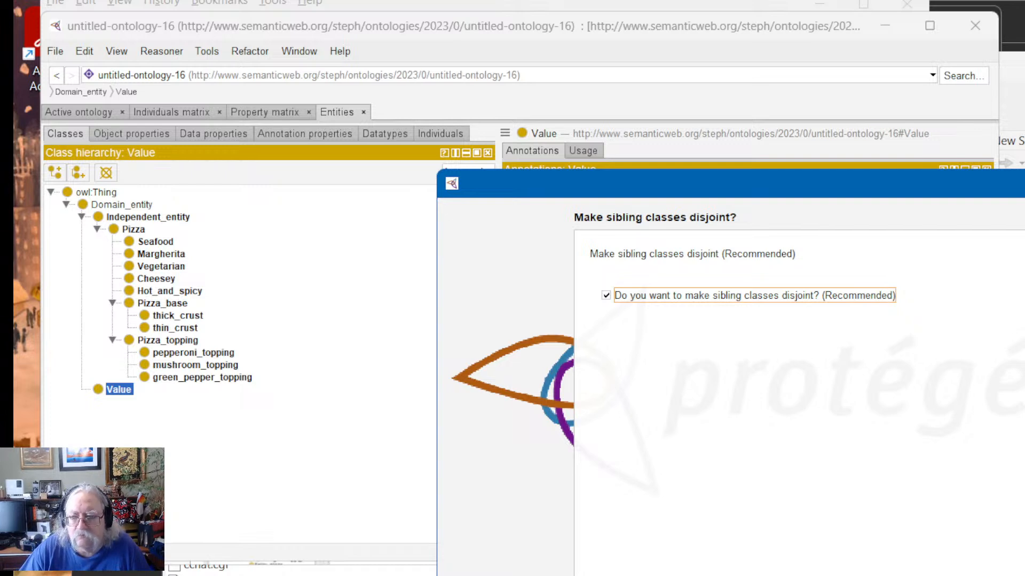
{"action": "key", "text": "Return"}
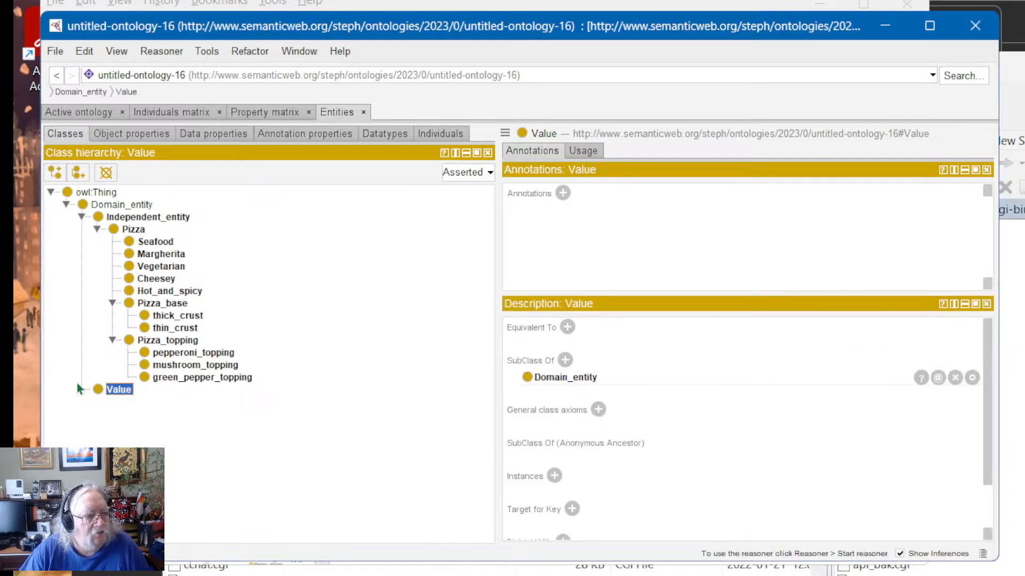
{"action": "left_click", "coordinate": [80, 389]}
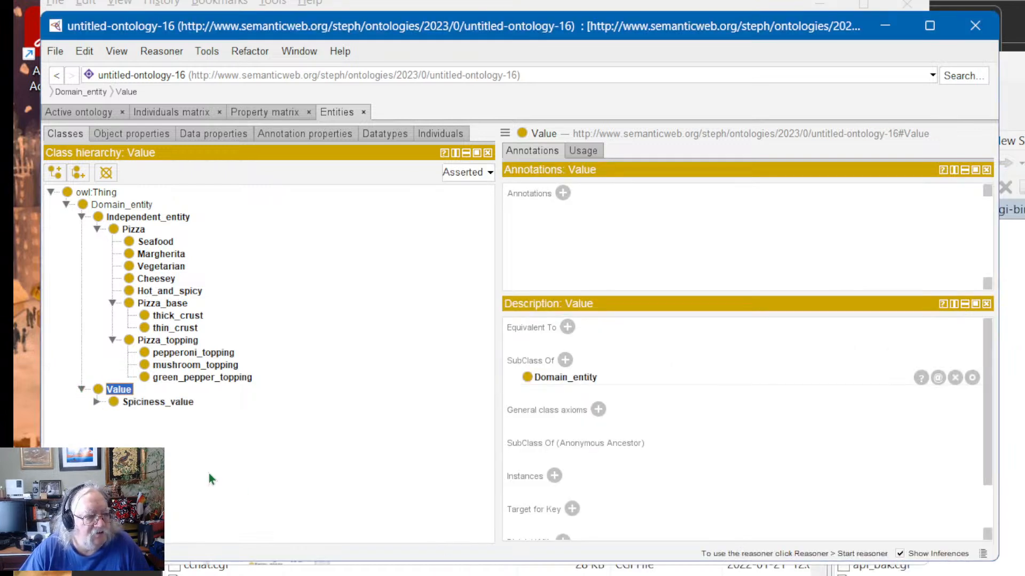
{"action": "left_click", "coordinate": [96, 401]}
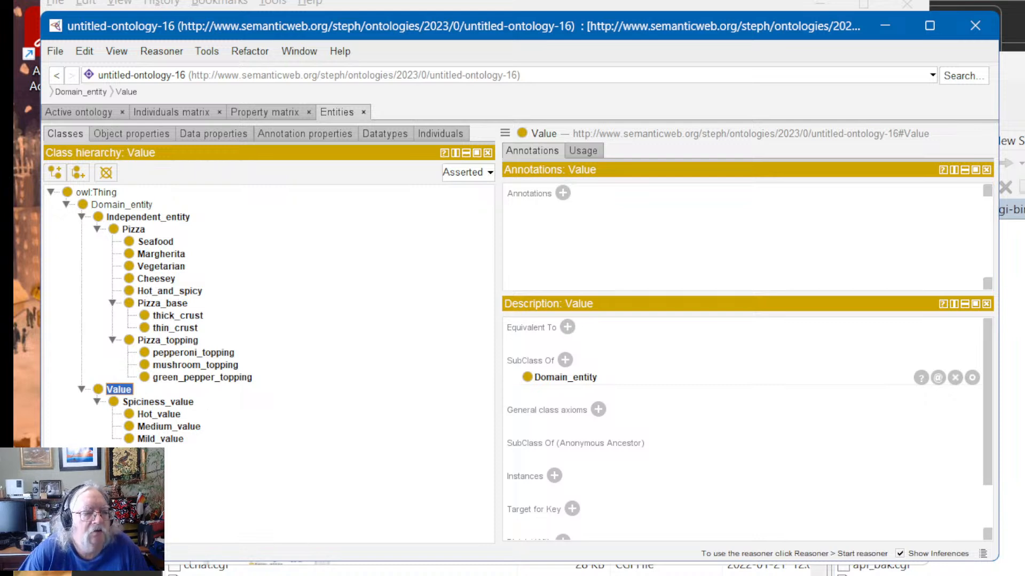
{"action": "left_click", "coordinate": [163, 407]}
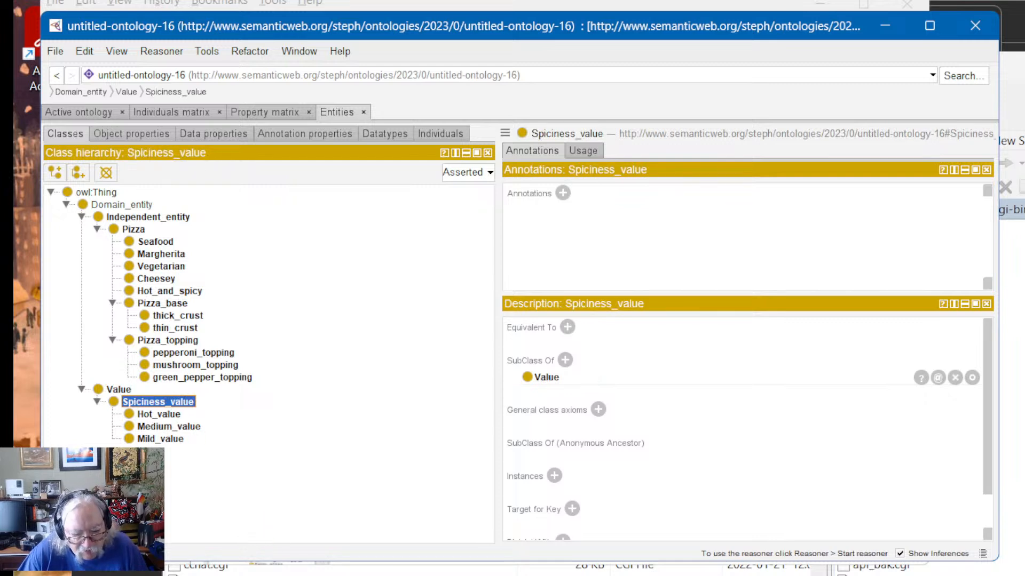
Step: Switch to the tutorial in Firefox and read the instructions for the Spiciness hierarchy and closing its value partition
{"action": "key", "text": "alt+Tab"}
{"action": "left_click", "coordinate": [437, 370]}
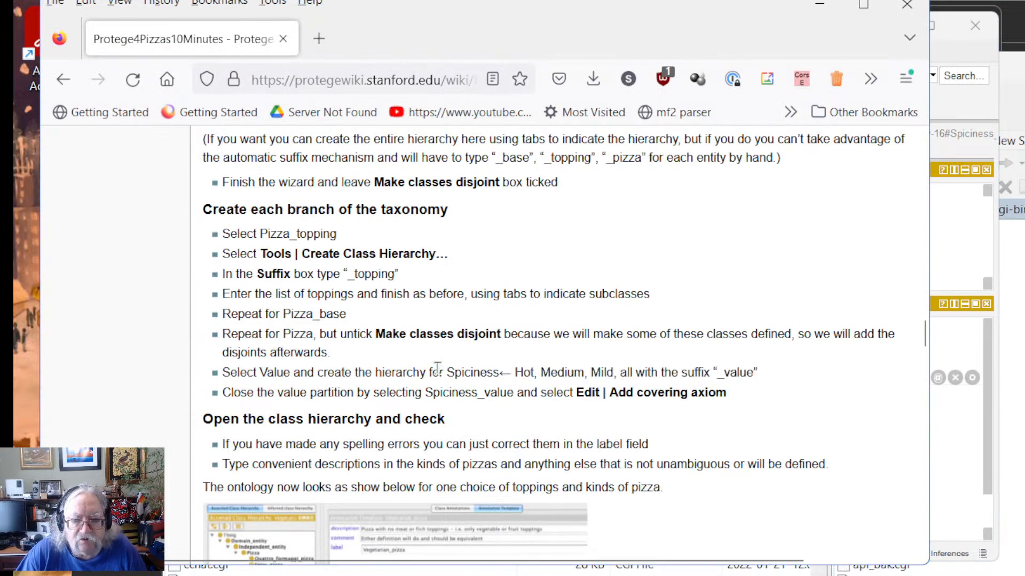
{"action": "double_click", "coordinate": [625, 373]}
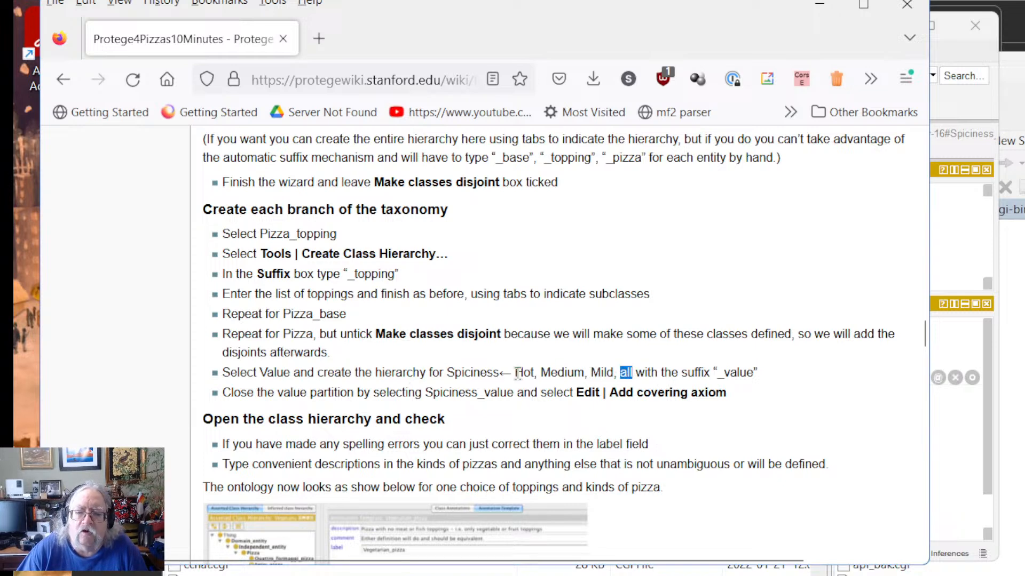
{"action": "left_click", "coordinate": [510, 426]}
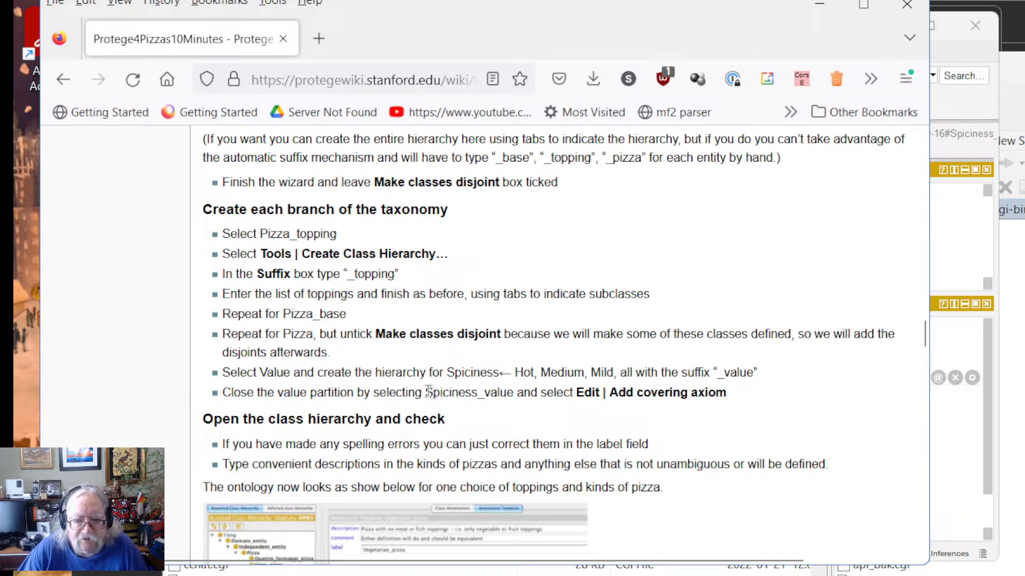
{"action": "left_click_drag", "start_coordinate": [429, 392], "coordinate": [514, 397]}
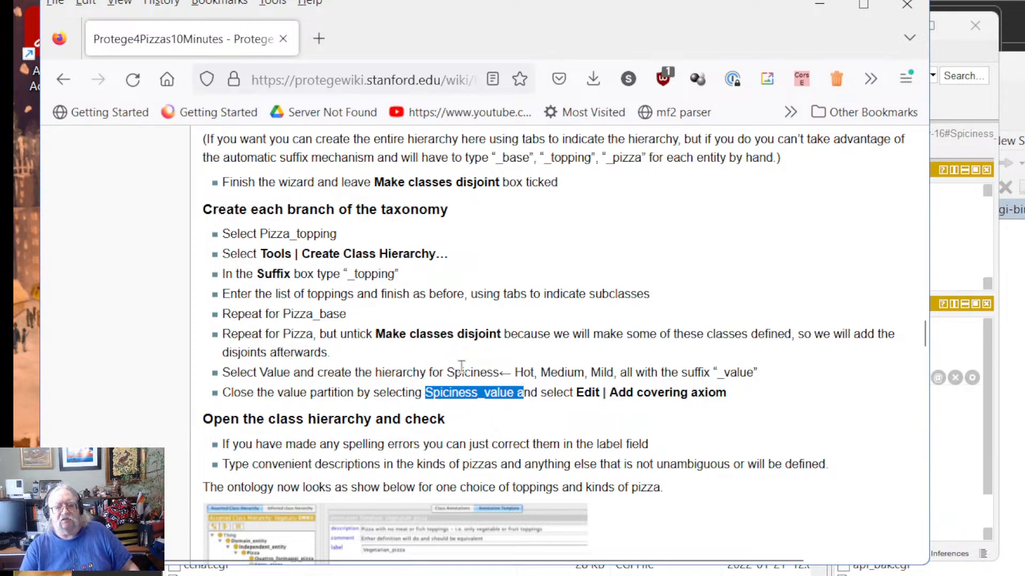
{"action": "left_click", "coordinate": [450, 388]}
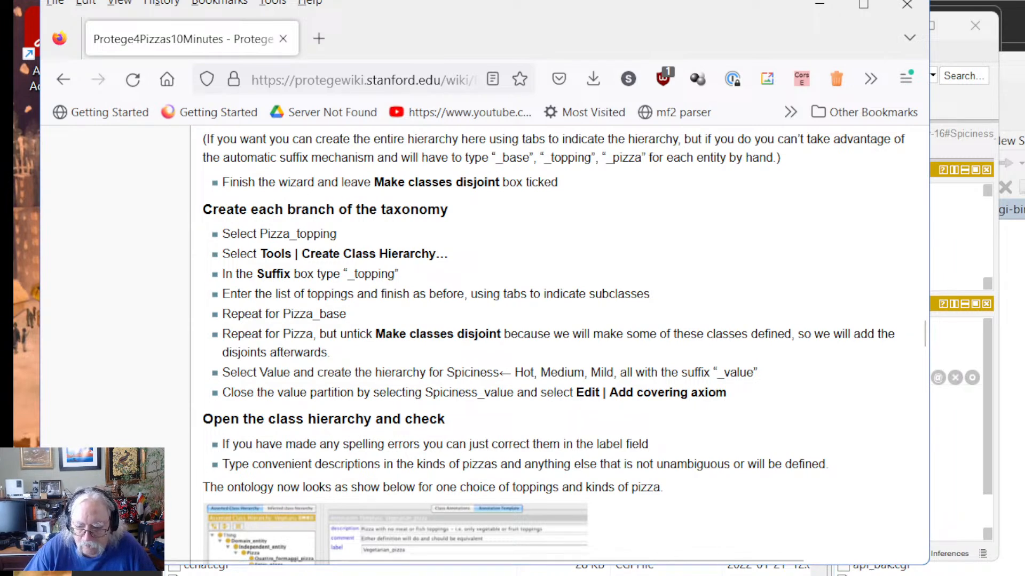
Step: Switch to Protégé and examine the available class actions, subclasses and description of Spiciness_value
{"action": "key", "text": "alt+Tab"}
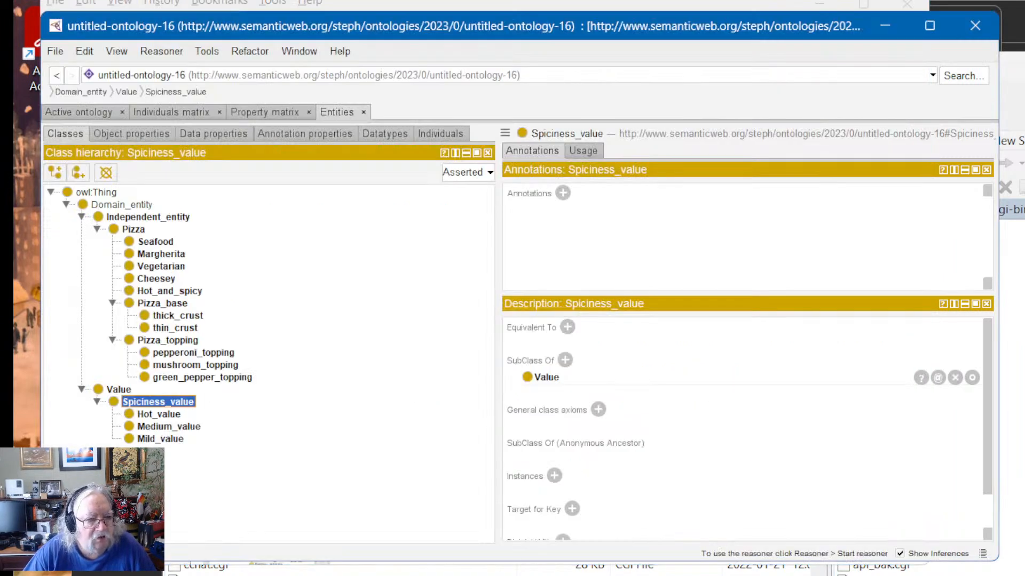
{"action": "right_click", "coordinate": [138, 406]}
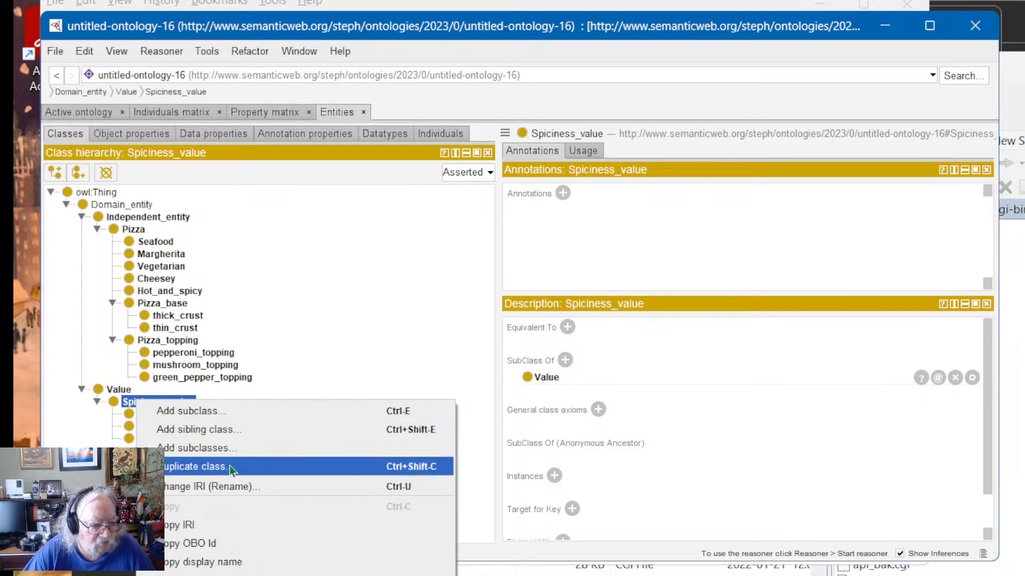
{"action": "left_click", "coordinate": [130, 404]}
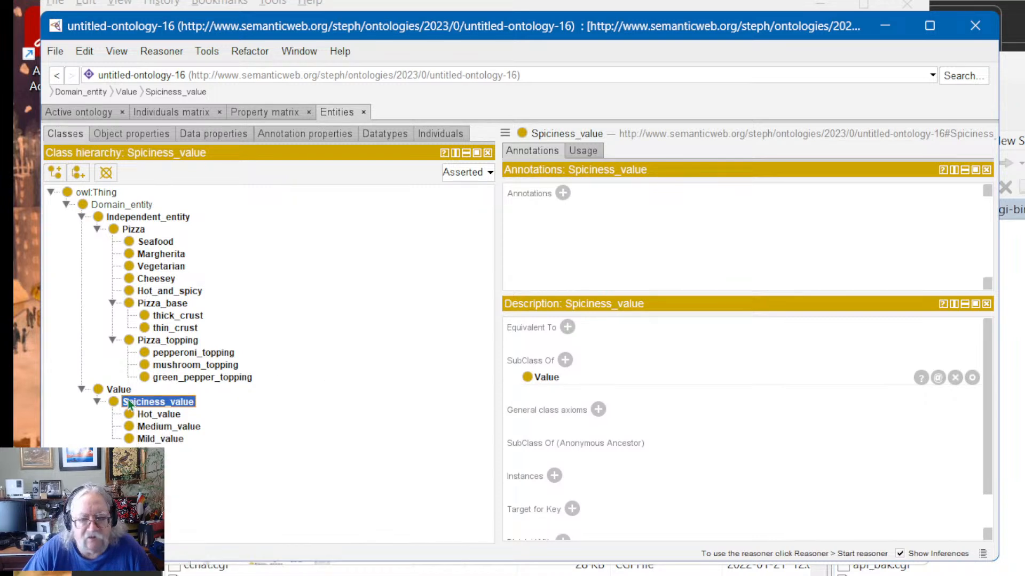
{"action": "double_click", "coordinate": [154, 406]}
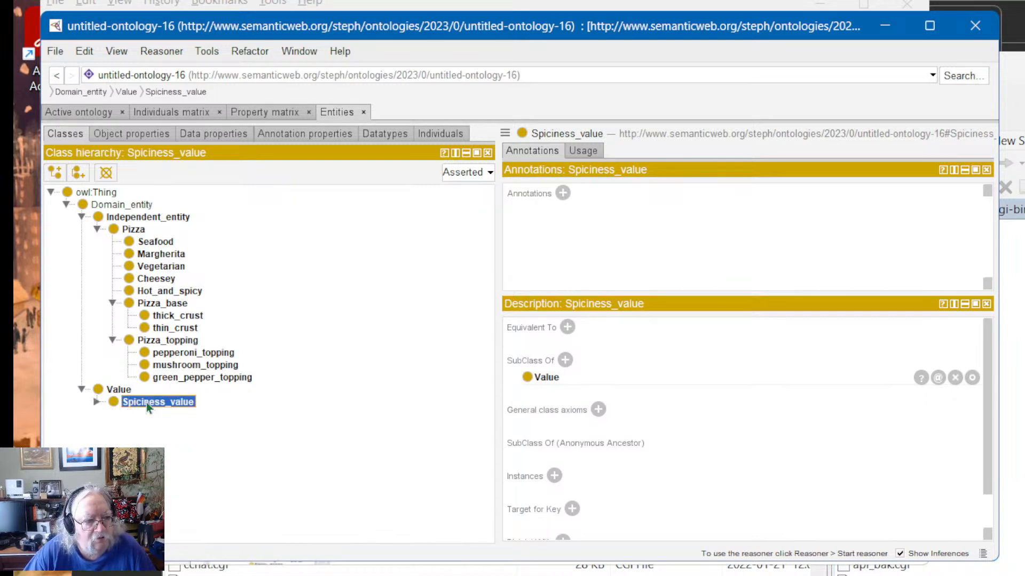
{"action": "left_click", "coordinate": [96, 403]}
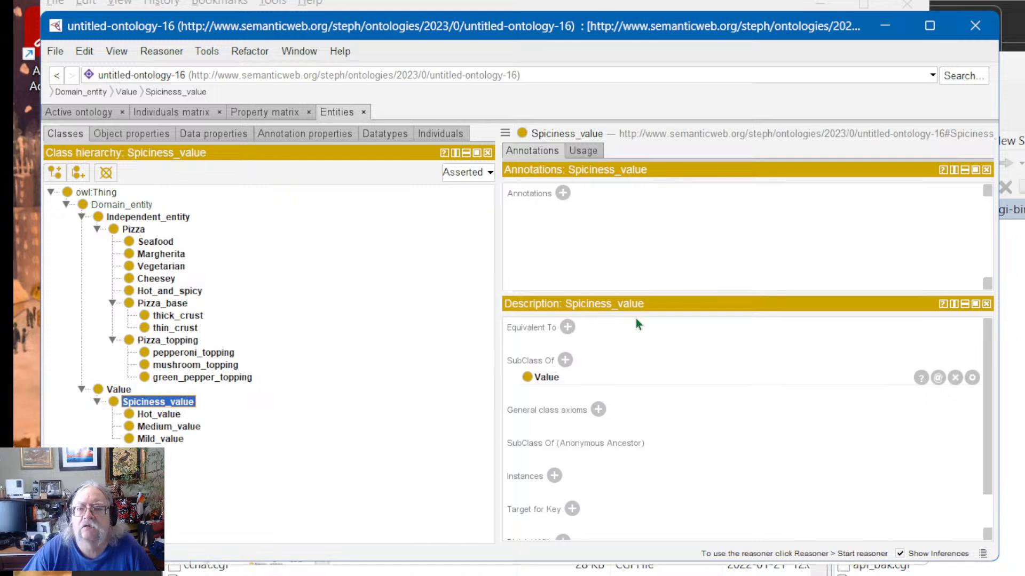
{"action": "scroll", "coordinate": [658, 388], "scroll_direction": "down", "scroll_amount": 2}
{"action": "scroll", "coordinate": [655, 408], "scroll_direction": "up", "scroll_amount": 2}
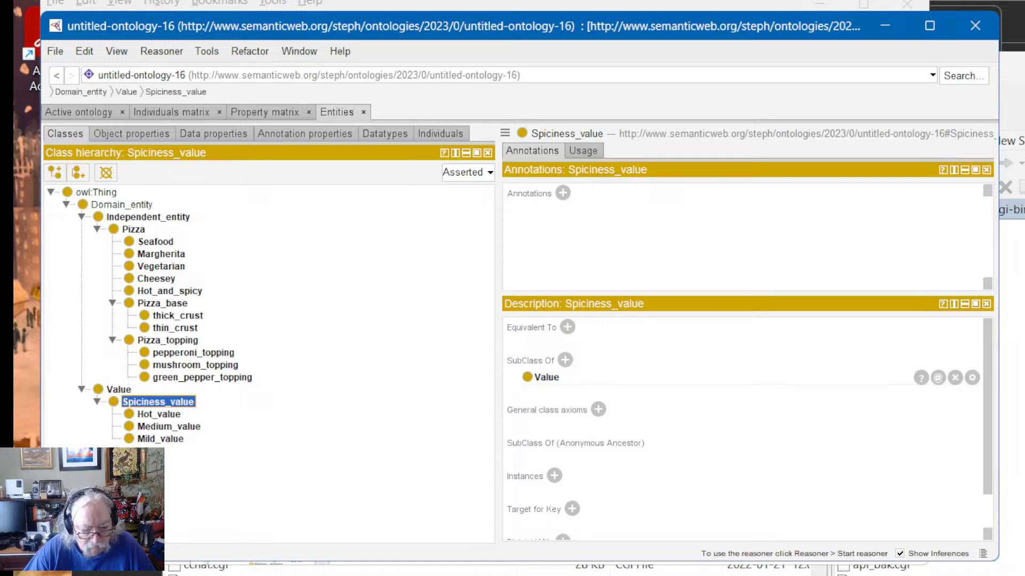
Step: Recheck the closing instruction in the Firefox tutorial, and add a covering axiom to Spiciness_value in Protégé
{"action": "key", "text": "alt+Tab"}
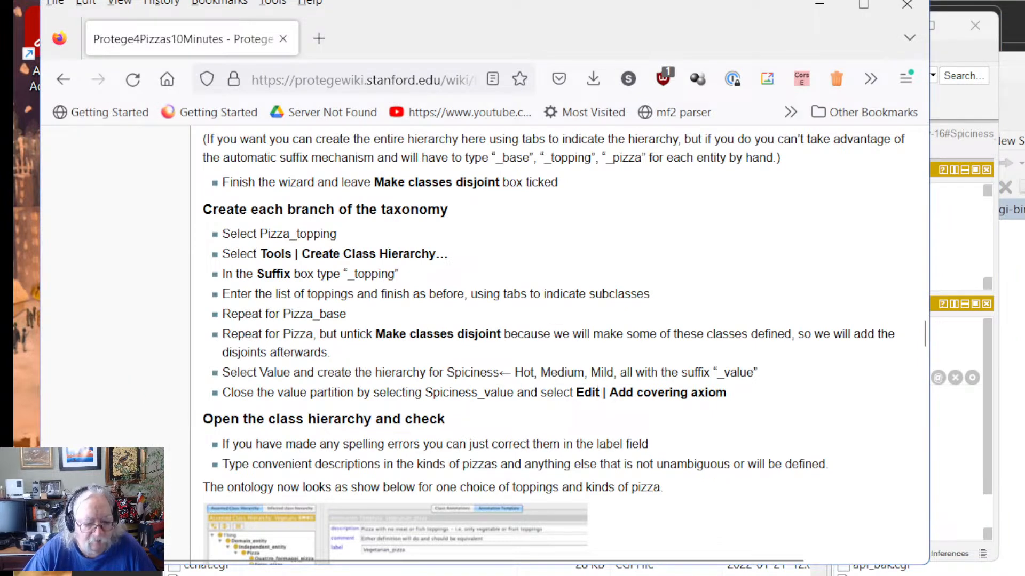
{"action": "key", "text": "alt+Tab"}
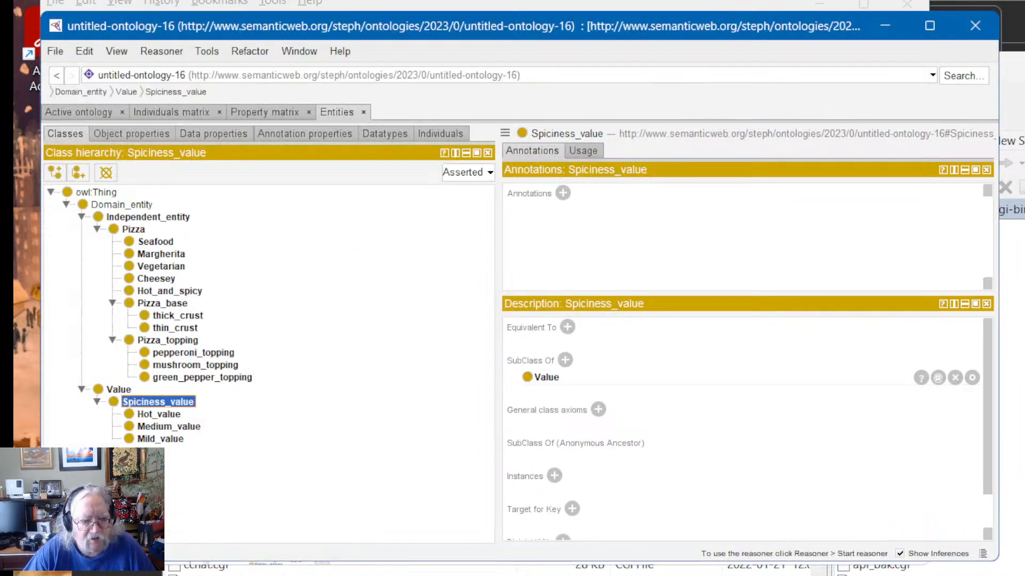
{"action": "left_click", "coordinate": [84, 51]}
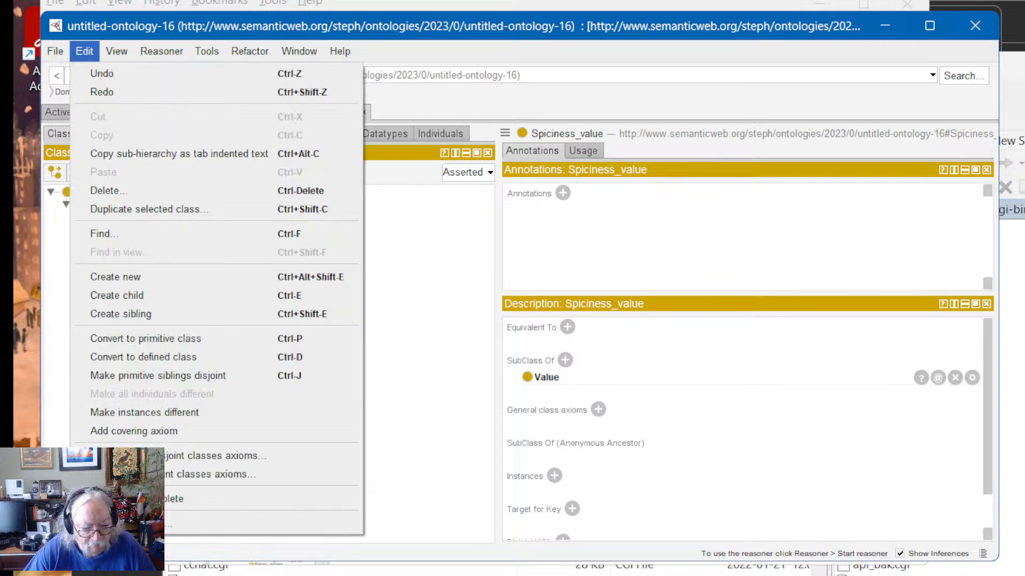
{"action": "key", "text": "alt+Tab"}
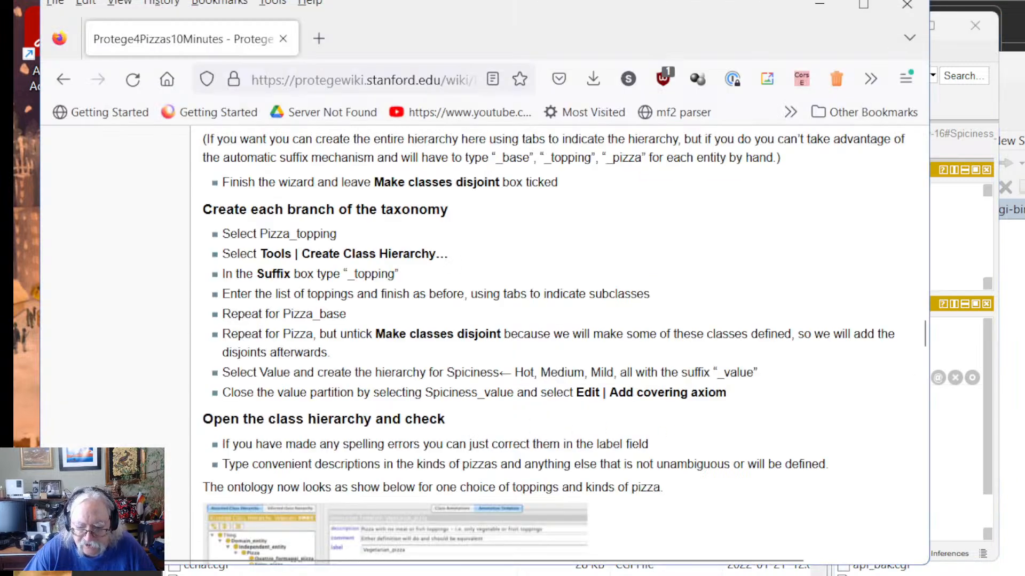
{"action": "key", "text": "alt+Tab"}
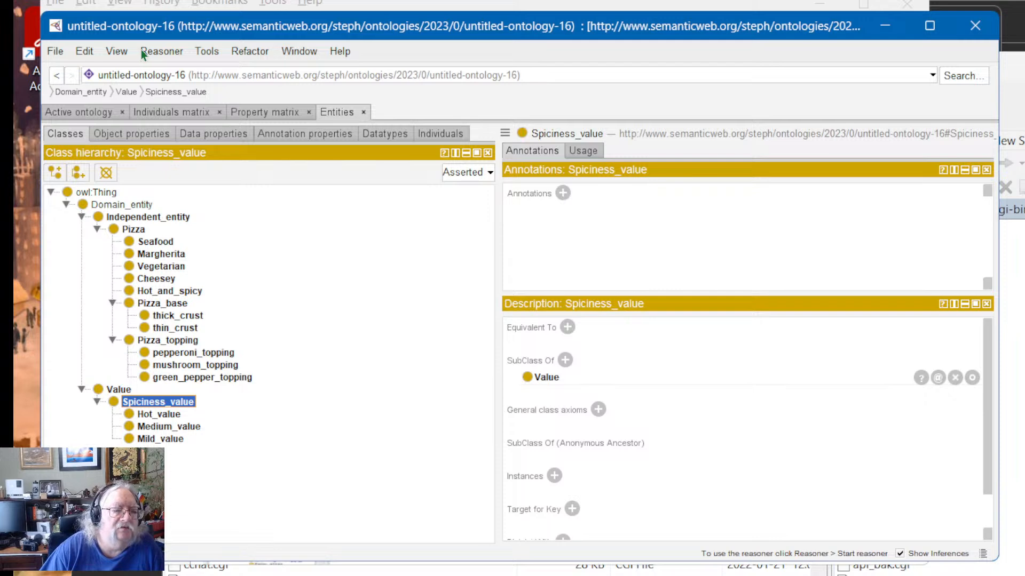
{"action": "left_click", "coordinate": [84, 50]}
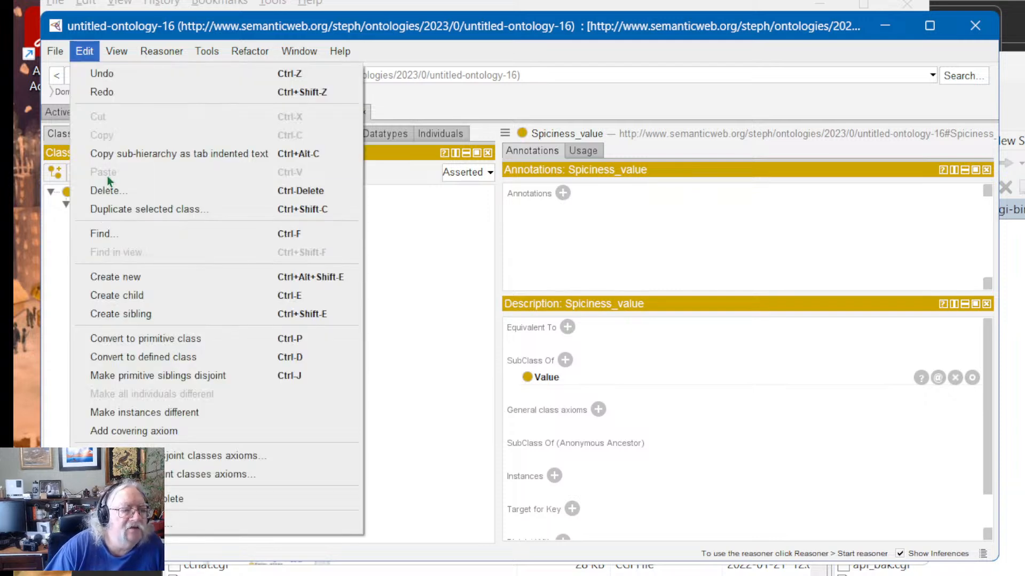
{"action": "left_click", "coordinate": [152, 437]}
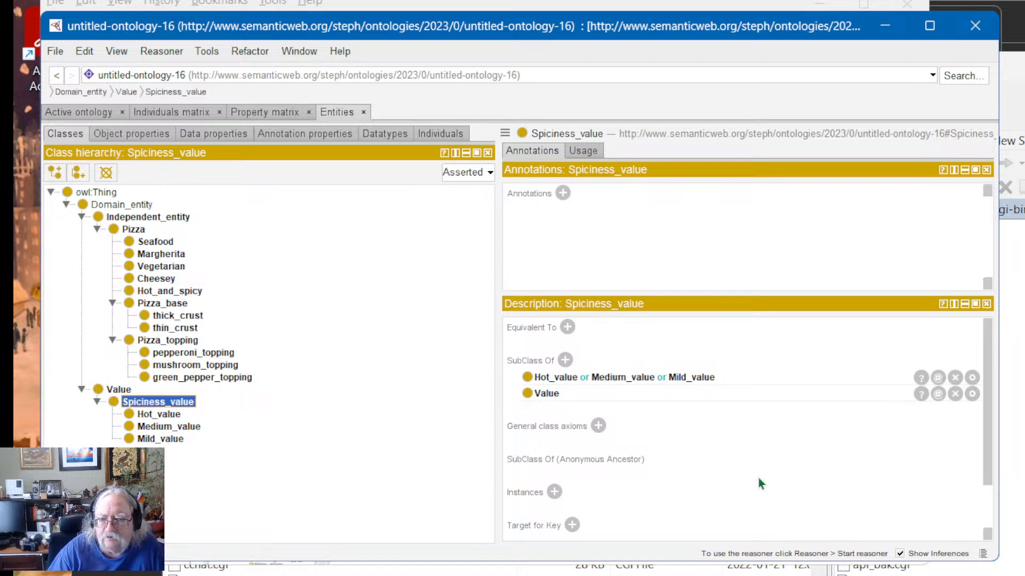
Step: Examine the description of Spiciness_value for the covering axiom, and switch back to the tutorial in Firefox
{"action": "scroll", "coordinate": [760, 484], "scroll_direction": "down", "scroll_amount": 1}
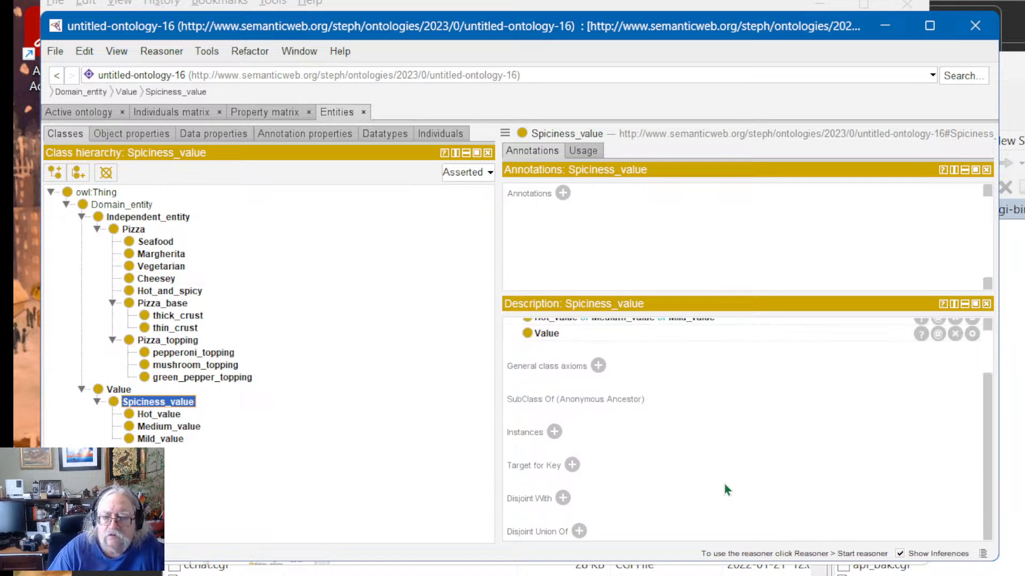
{"action": "scroll", "coordinate": [667, 488], "scroll_direction": "up", "scroll_amount": 1}
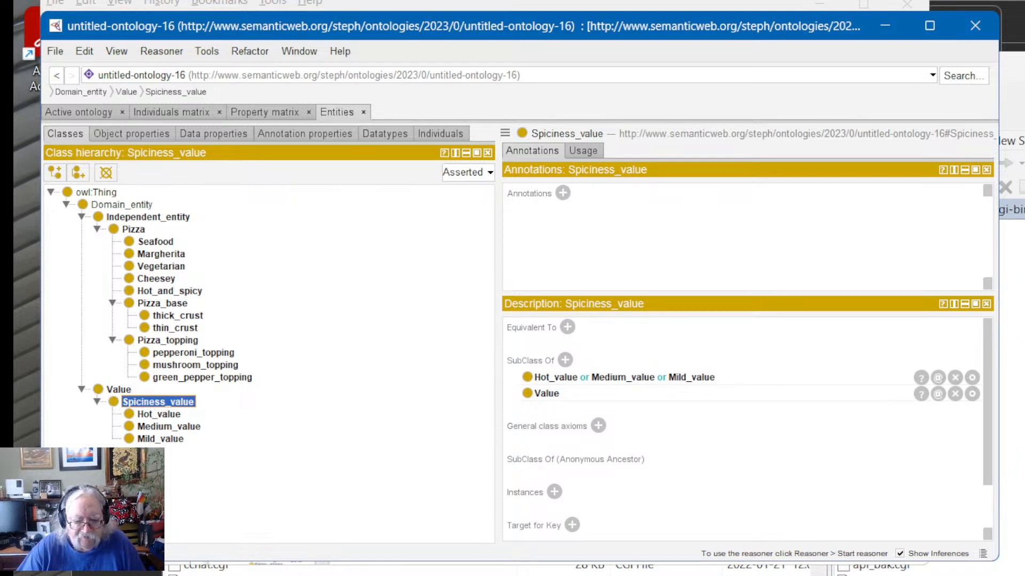
{"action": "key", "text": "alt+Tab"}
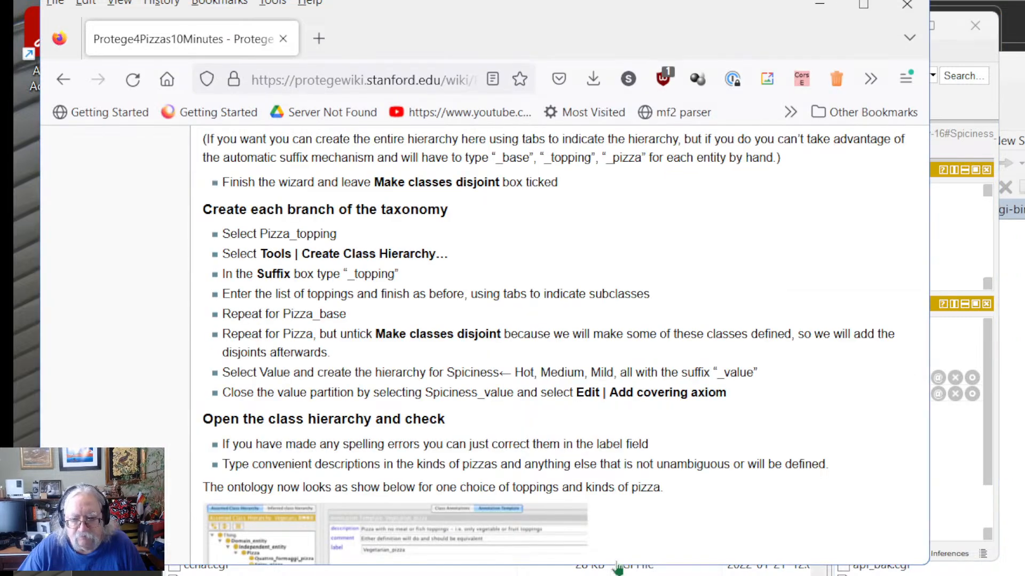
Step: Read the tutorial's class hierarchy check section, view its Alr-initial-hierarchy.png example at full size, and return to the tutorial page
{"action": "scroll", "coordinate": [742, 488], "scroll_direction": "down", "scroll_amount": 3}
{"action": "scroll", "coordinate": [741, 487], "scroll_direction": "up", "scroll_amount": 1}
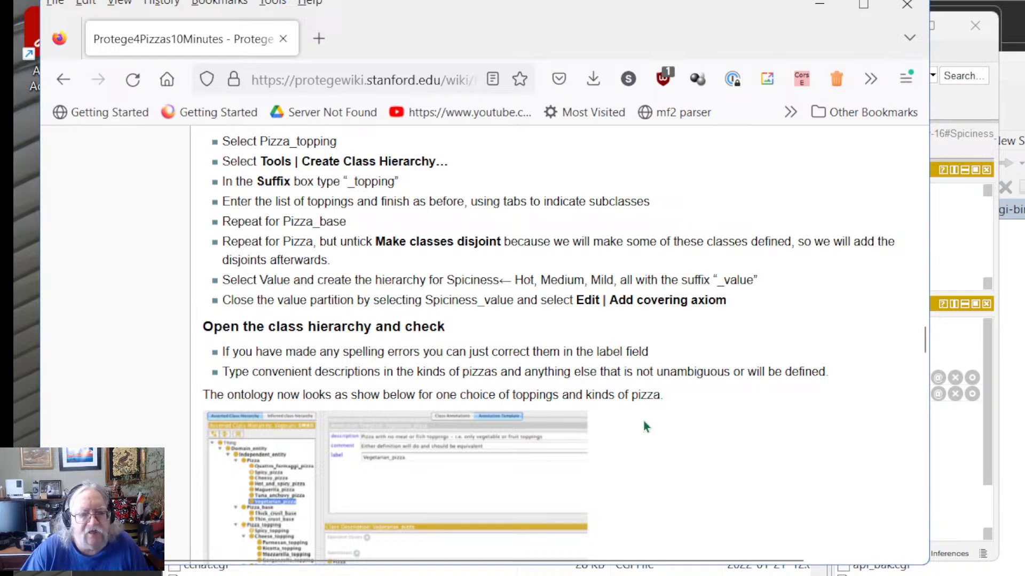
{"action": "scroll", "coordinate": [642, 421], "scroll_direction": "down", "scroll_amount": 3}
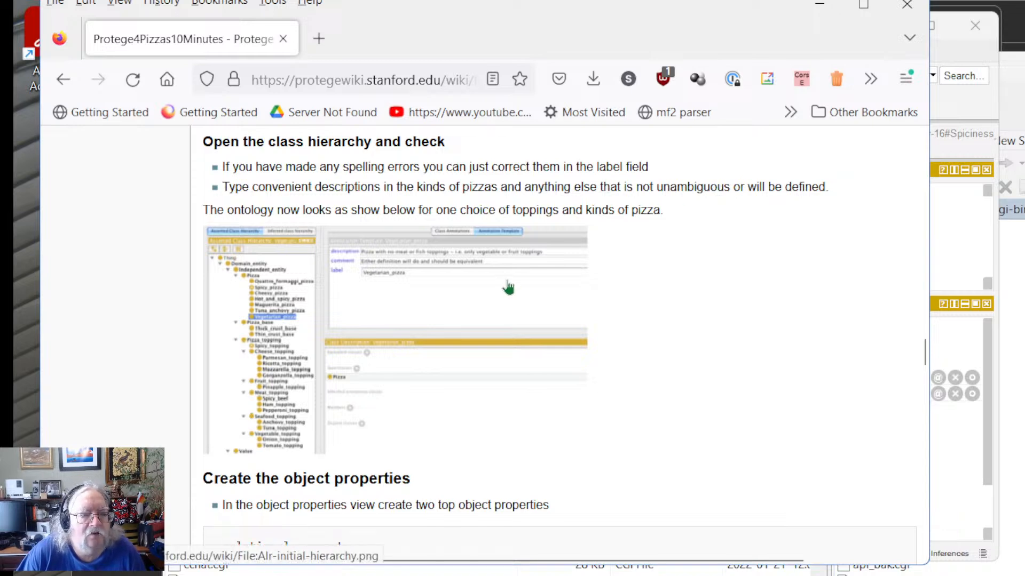
{"action": "left_click", "coordinate": [467, 316]}
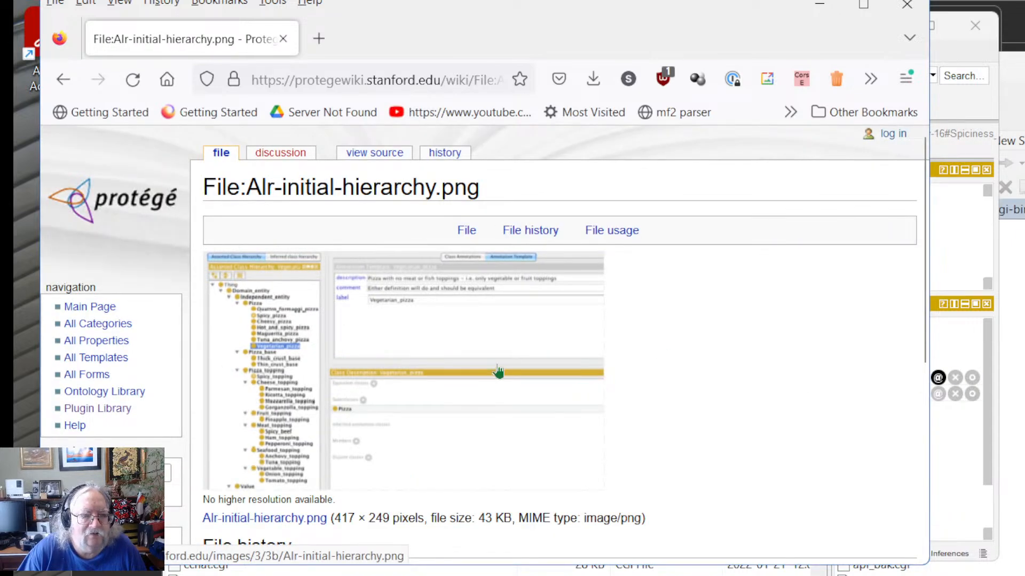
{"action": "left_click", "coordinate": [490, 364]}
{"action": "scroll", "coordinate": [553, 350], "scroll_direction": "up", "scroll_amount": 5}
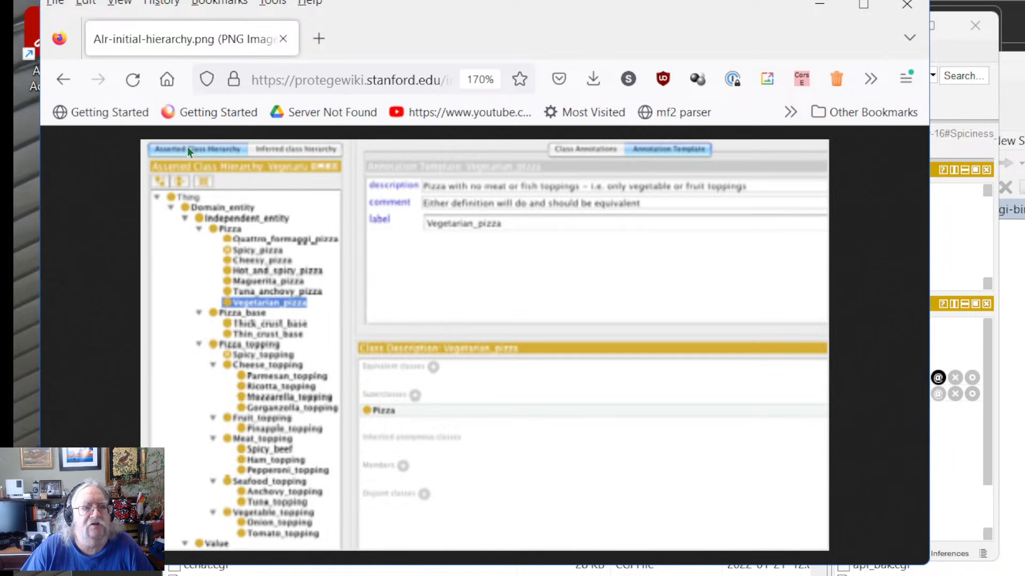
{"action": "left_click", "coordinate": [68, 67]}
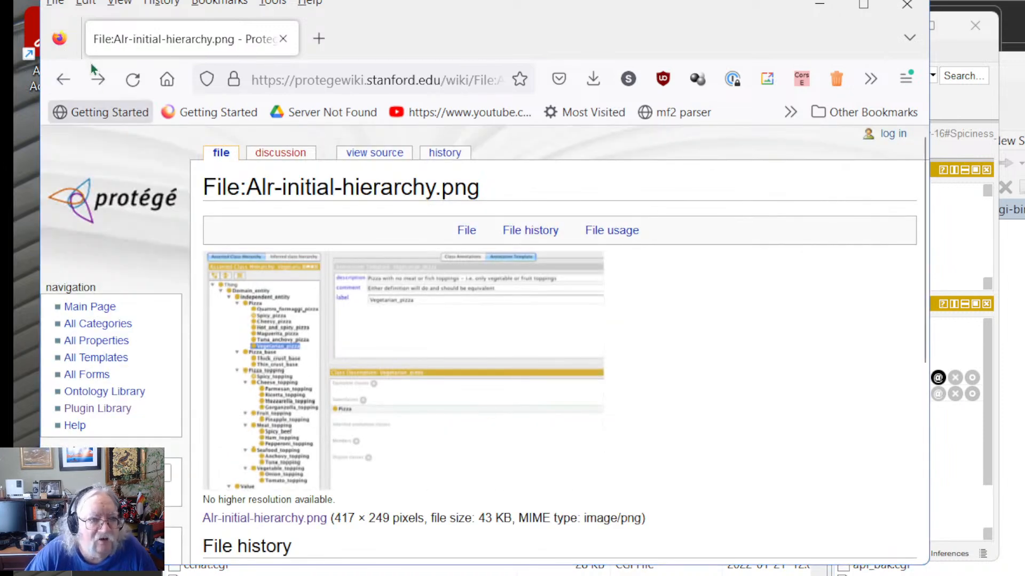
{"action": "left_click", "coordinate": [63, 79]}
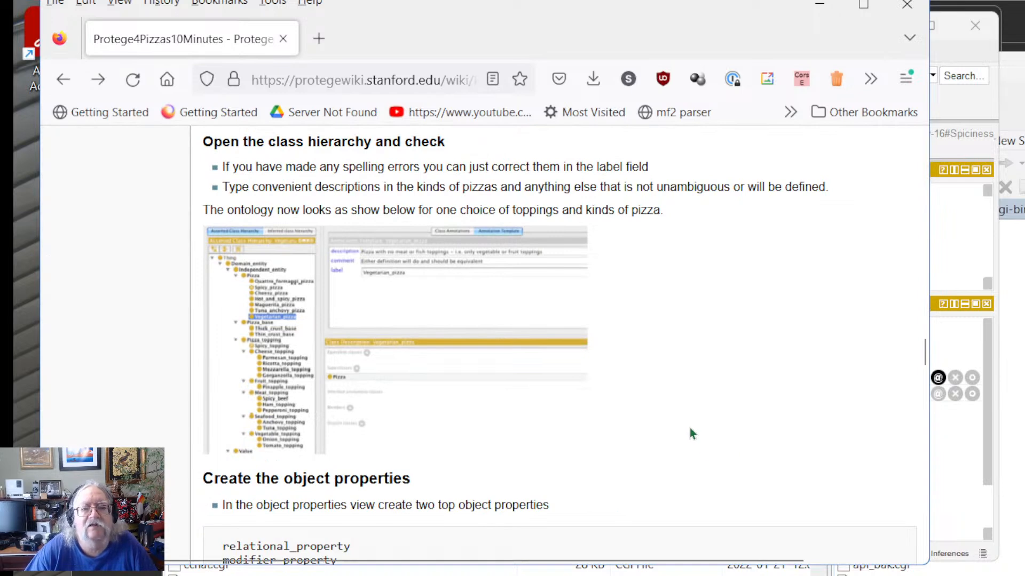
Step: Review the tutorial's instructions from closing the value partition through checking the class hierarchy to creating the object properties
{"action": "scroll", "coordinate": [690, 429], "scroll_direction": "up", "scroll_amount": 3}
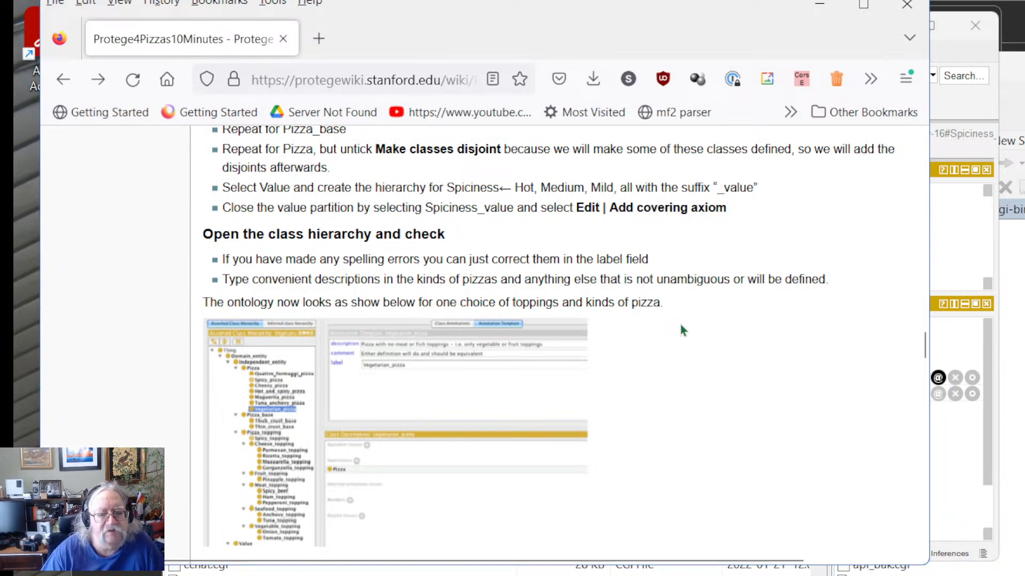
{"action": "scroll", "coordinate": [671, 344], "scroll_direction": "up", "scroll_amount": 3}
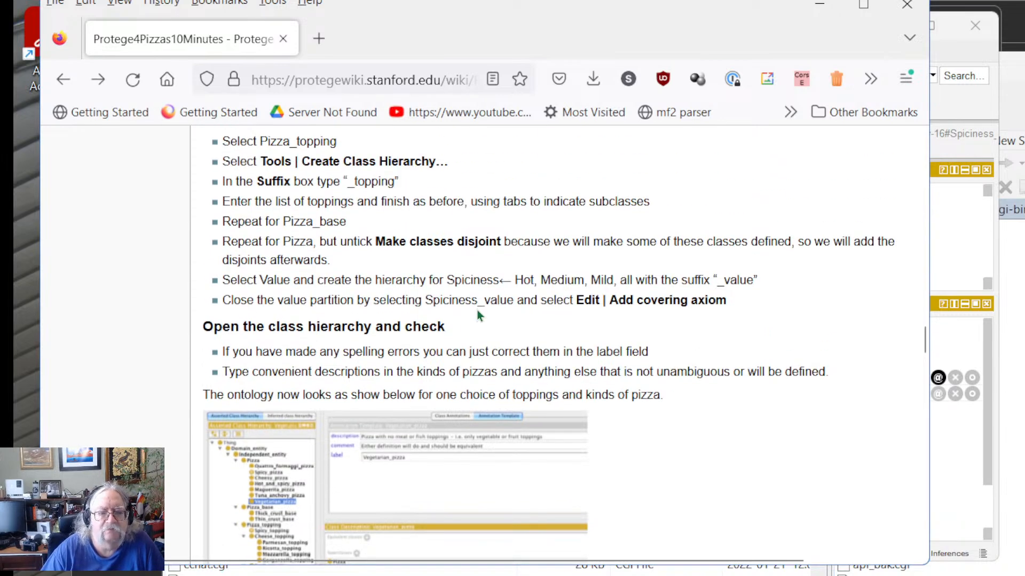
{"action": "scroll", "coordinate": [476, 309], "scroll_direction": "down", "scroll_amount": 3}
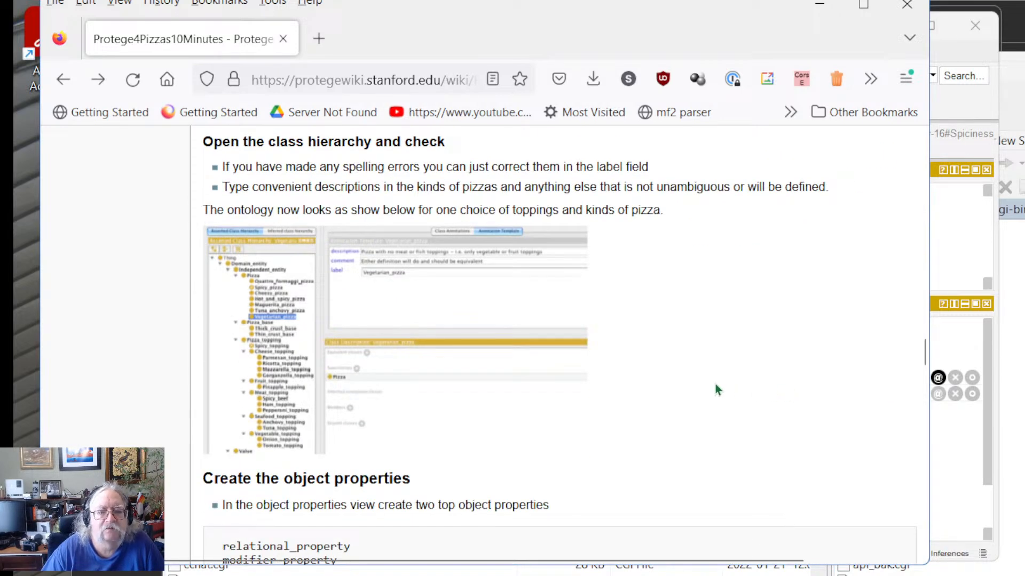
{"action": "scroll", "coordinate": [696, 371], "scroll_direction": "down", "scroll_amount": 5}
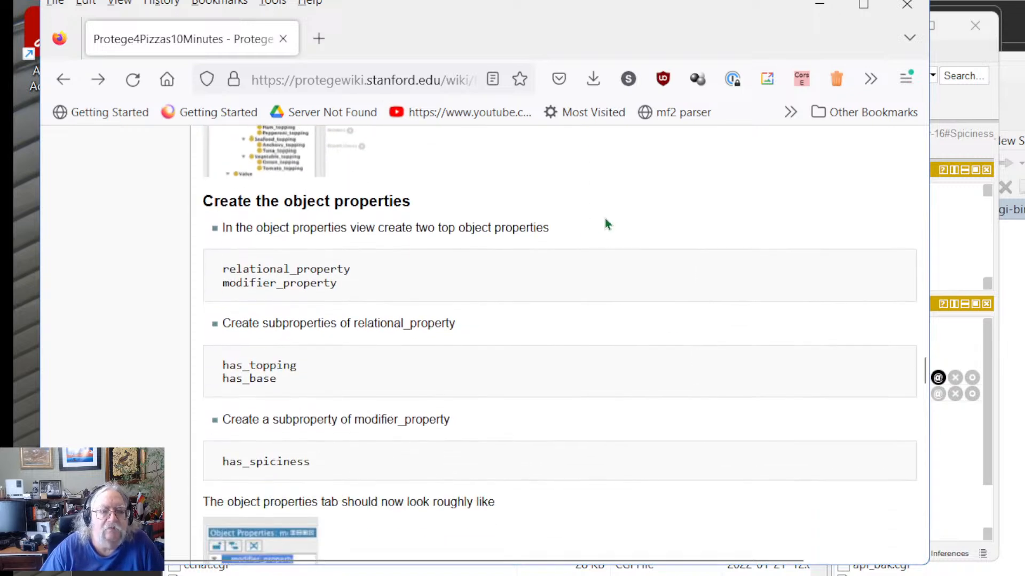
{"action": "scroll", "coordinate": [576, 240], "scroll_direction": "up", "scroll_amount": 6}
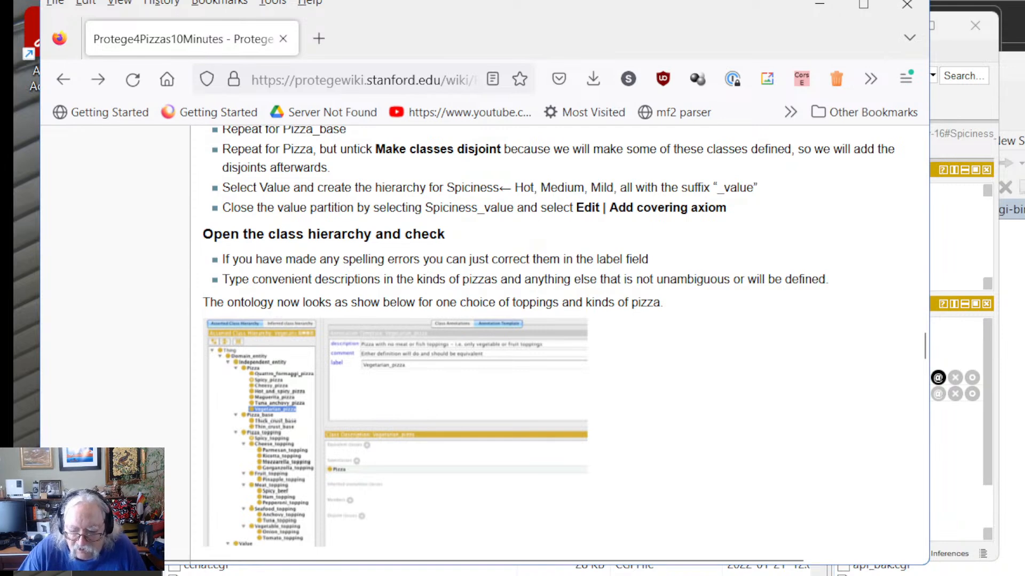
Step: Switch to Protégé and examine the Seafood class's annotations, usage, available actions and description for a label field
{"action": "key", "text": "alt+Tab"}
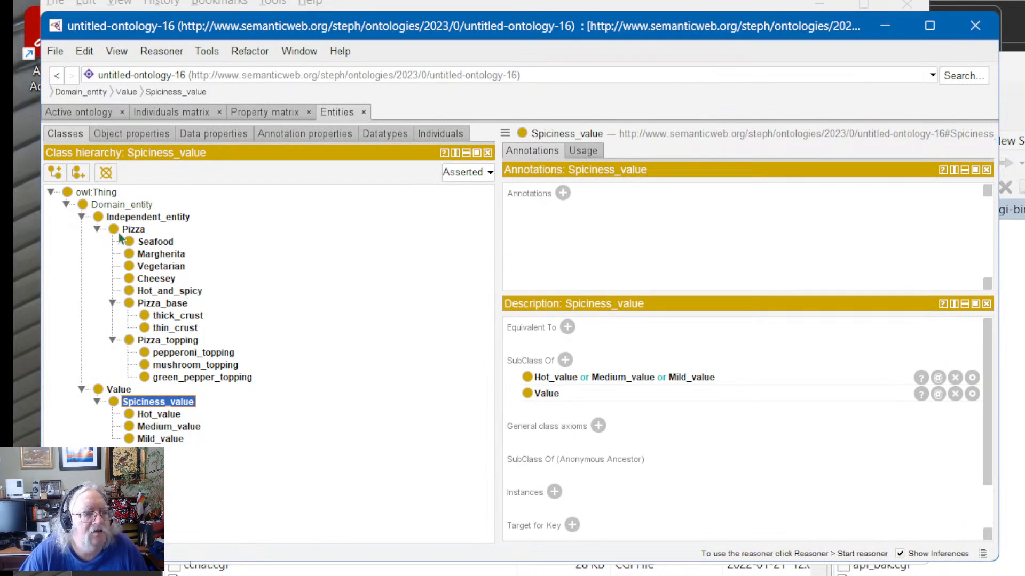
{"action": "left_click", "coordinate": [151, 244]}
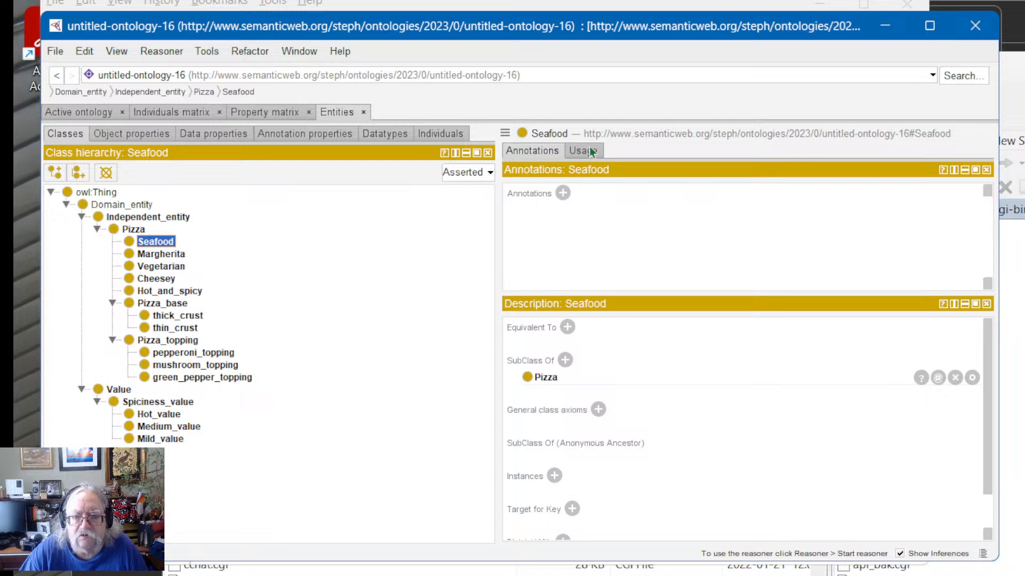
{"action": "scroll", "coordinate": [704, 418], "scroll_direction": "down", "scroll_amount": 2}
{"action": "scroll", "coordinate": [703, 418], "scroll_direction": "up", "scroll_amount": 2}
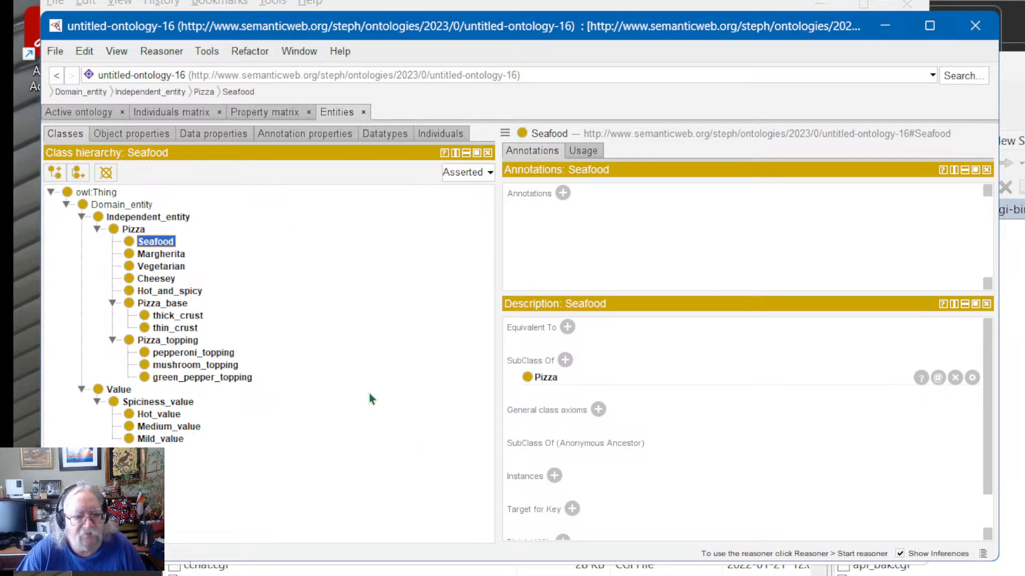
{"action": "left_click", "coordinate": [584, 151]}
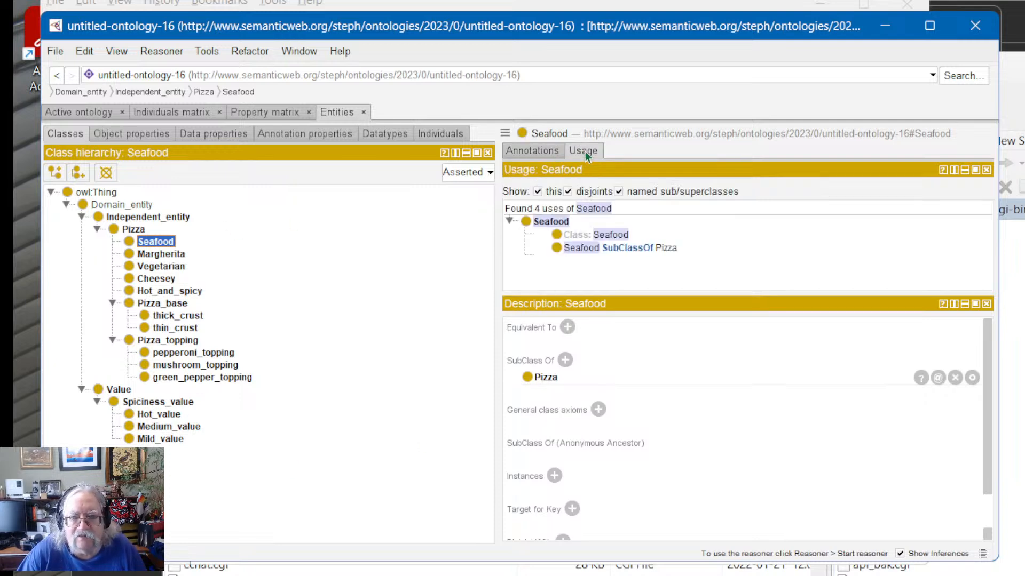
{"action": "left_click", "coordinate": [524, 150]}
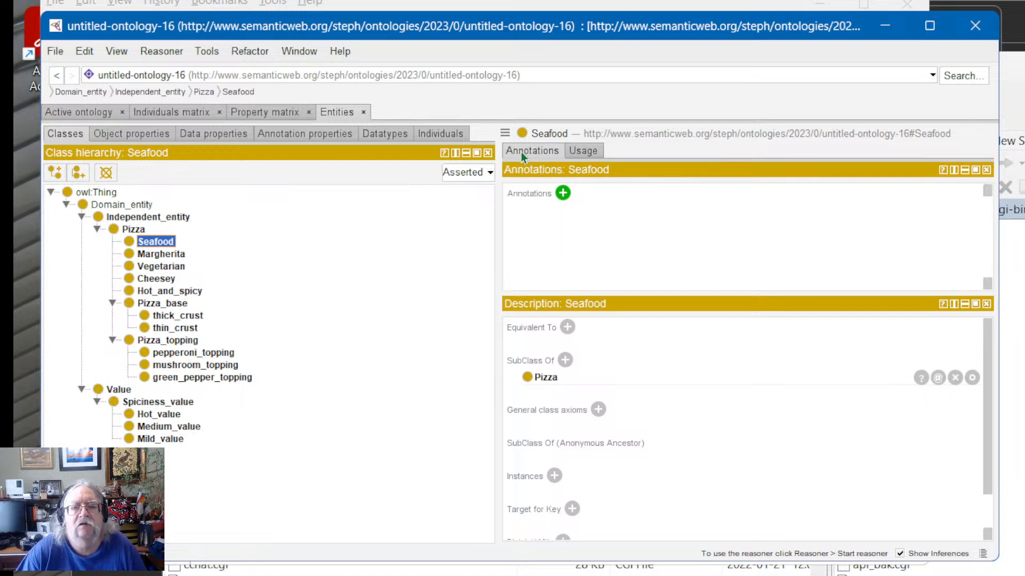
{"action": "right_click", "coordinate": [160, 247]}
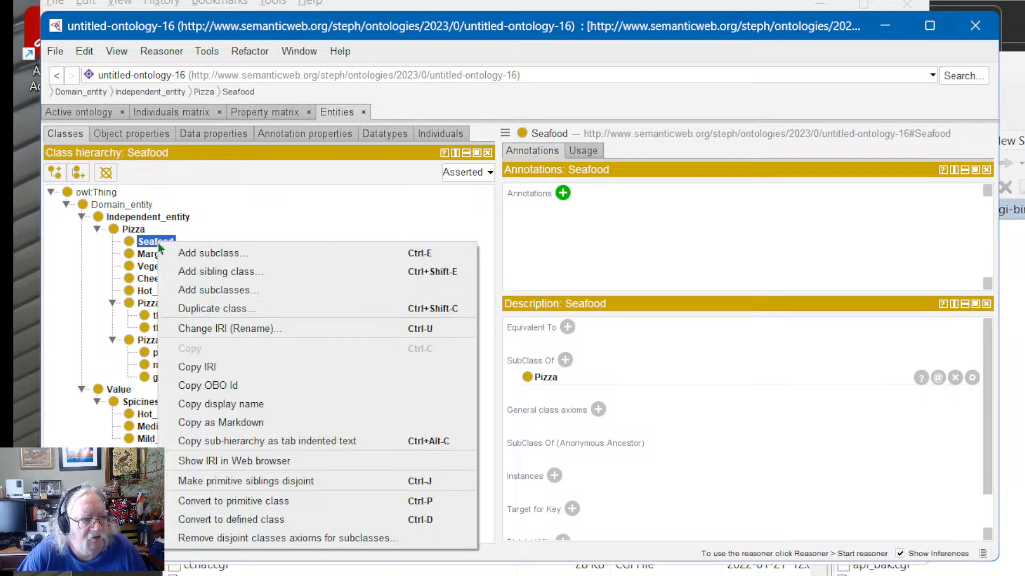
{"action": "left_click", "coordinate": [155, 246]}
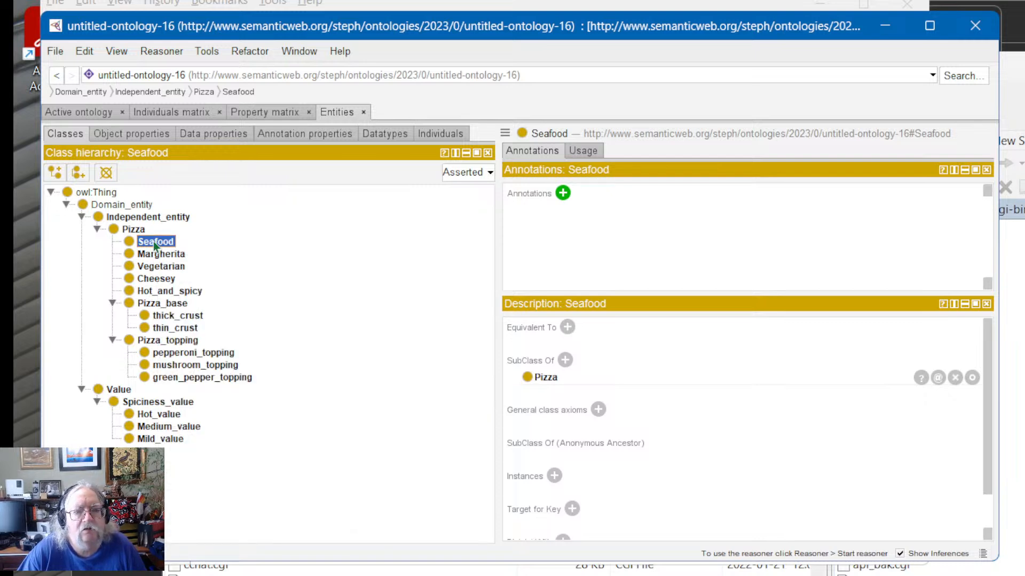
{"action": "scroll", "coordinate": [811, 482], "scroll_direction": "down", "scroll_amount": 2}
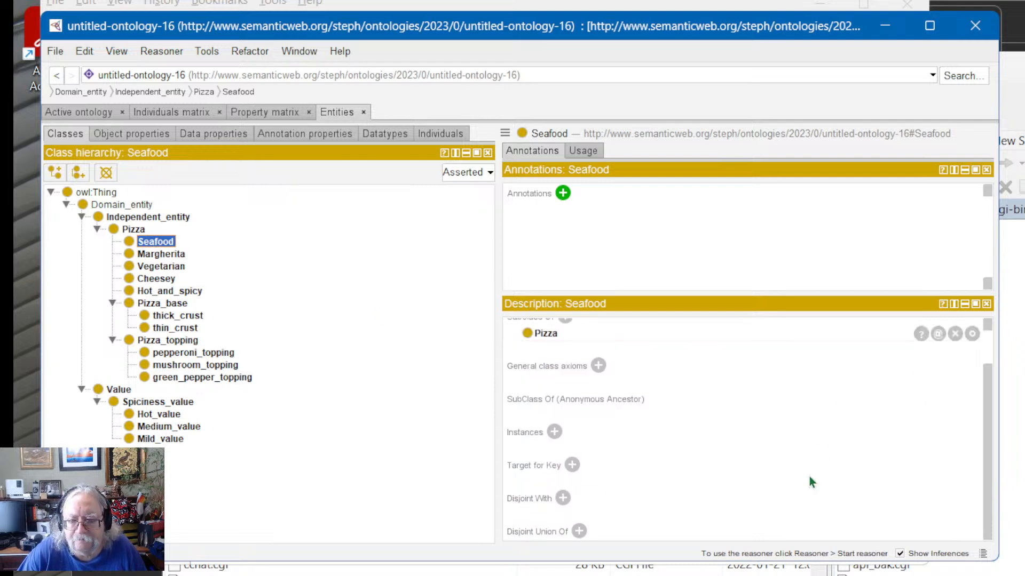
{"action": "scroll", "coordinate": [811, 482], "scroll_direction": "up", "scroll_amount": 2}
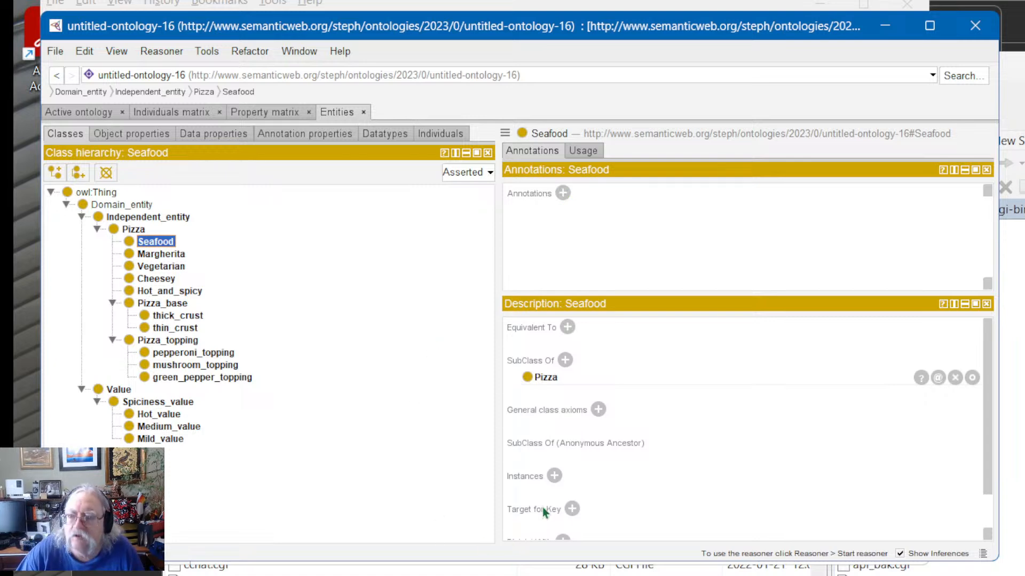
{"action": "left_click", "coordinate": [601, 216]}
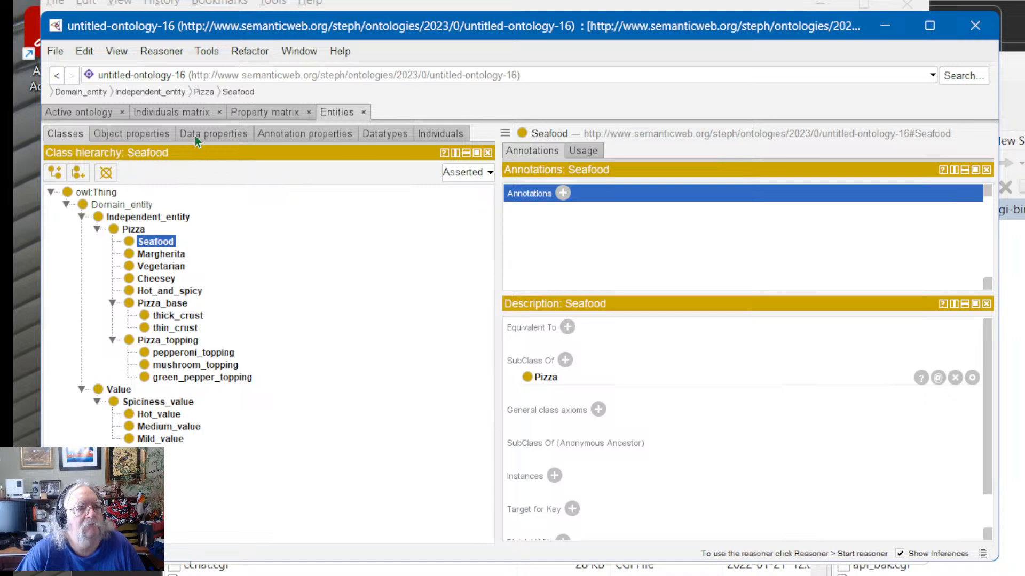
Step: Examine the object, data and annotation properties, individuals and datatypes along with the Cheesey class, and return to the class hierarchy
{"action": "left_click", "coordinate": [139, 135]}
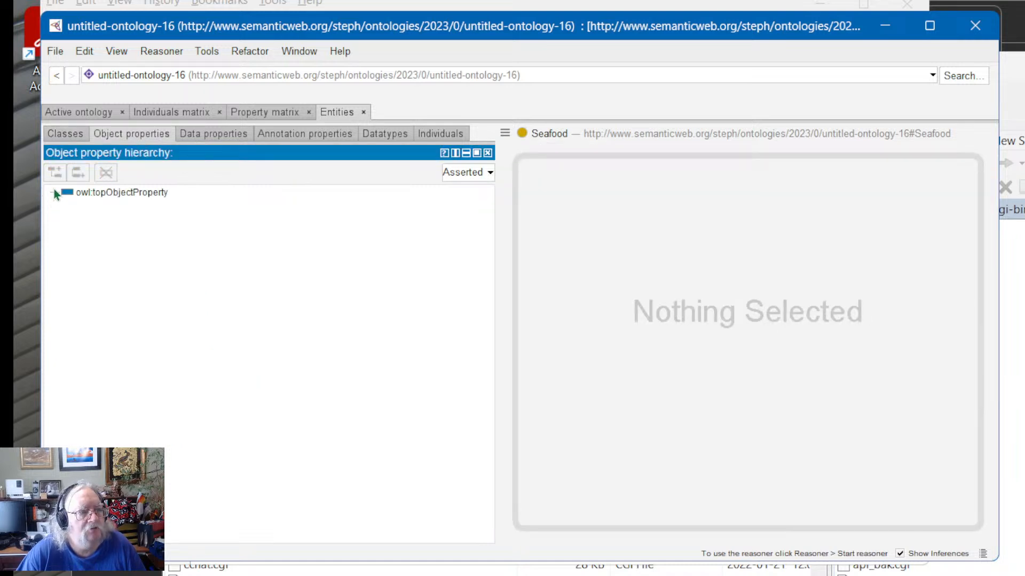
{"action": "left_click", "coordinate": [71, 137]}
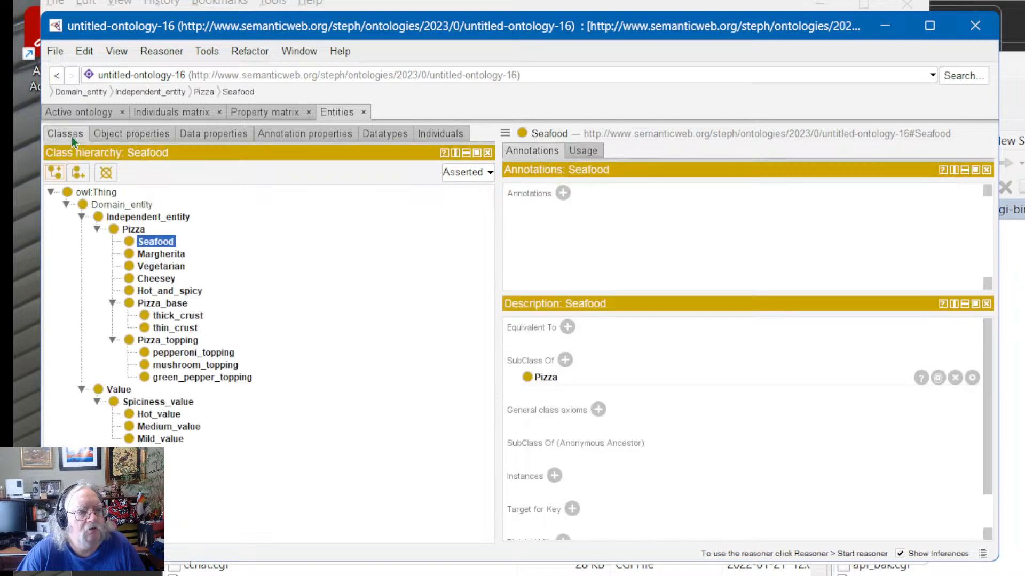
{"action": "left_click", "coordinate": [152, 281]}
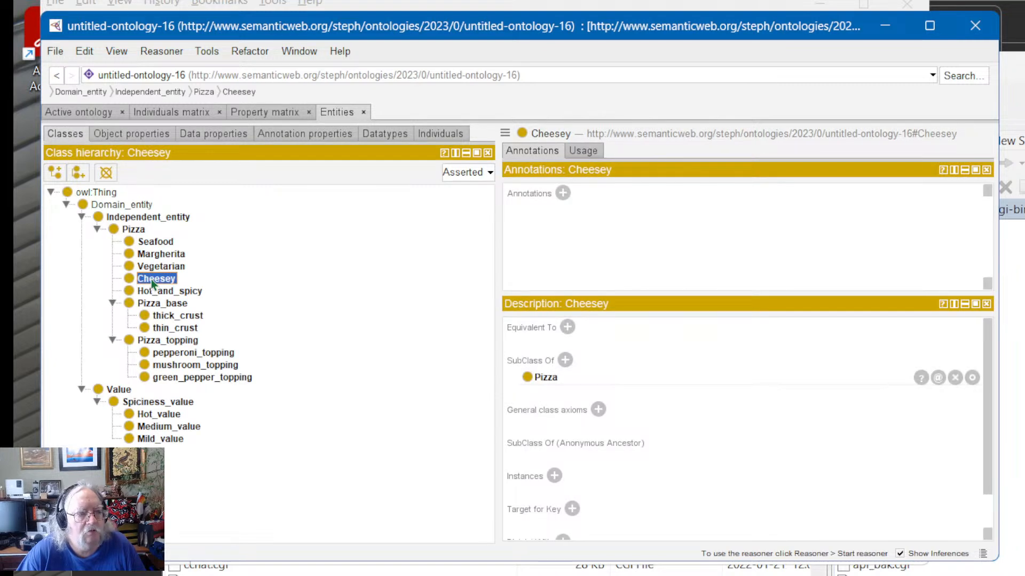
{"action": "left_click", "coordinate": [137, 134]}
{"action": "left_click", "coordinate": [221, 134]}
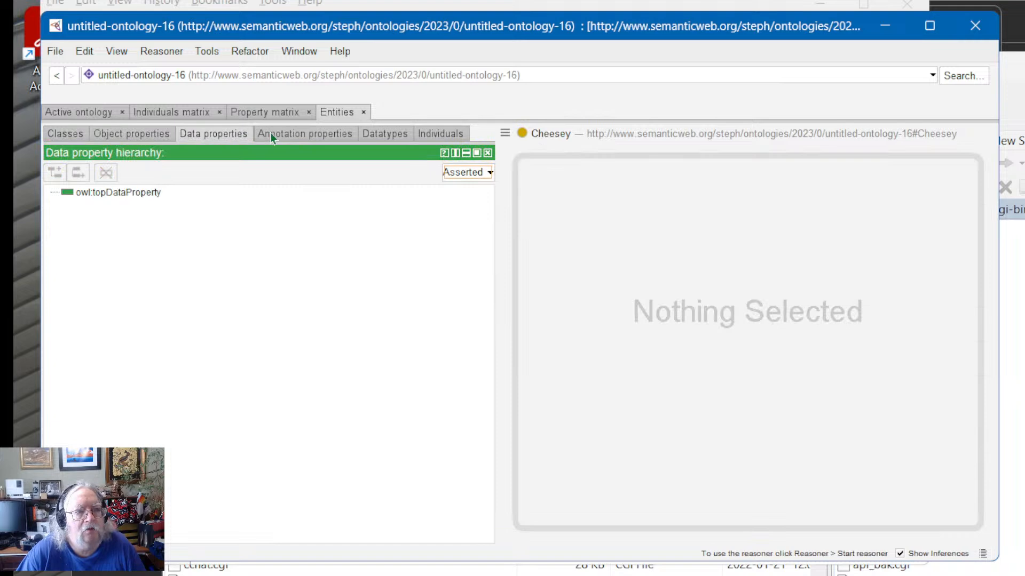
{"action": "left_click", "coordinate": [287, 133]}
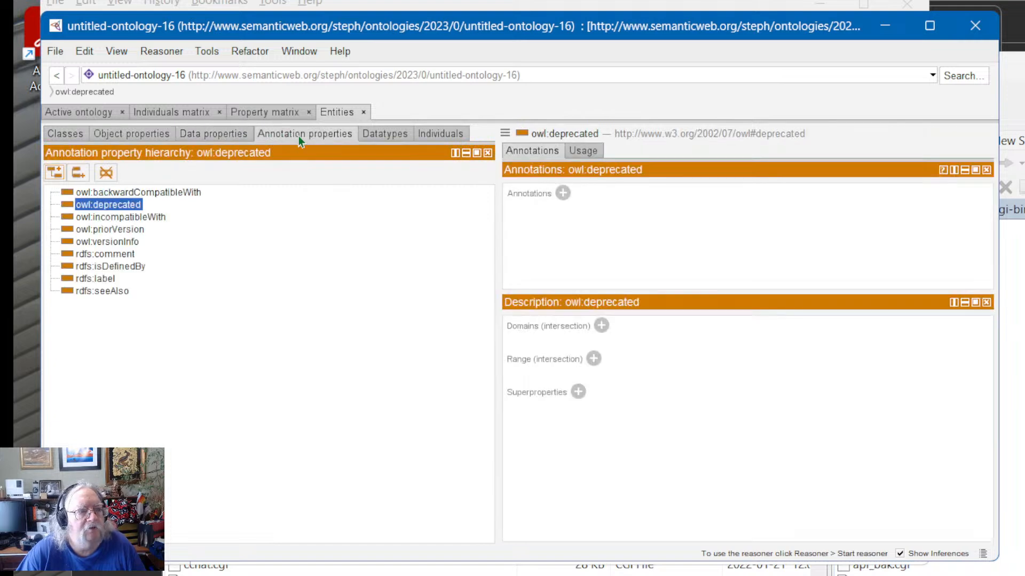
{"action": "left_click", "coordinate": [443, 133]}
{"action": "left_click", "coordinate": [385, 134]}
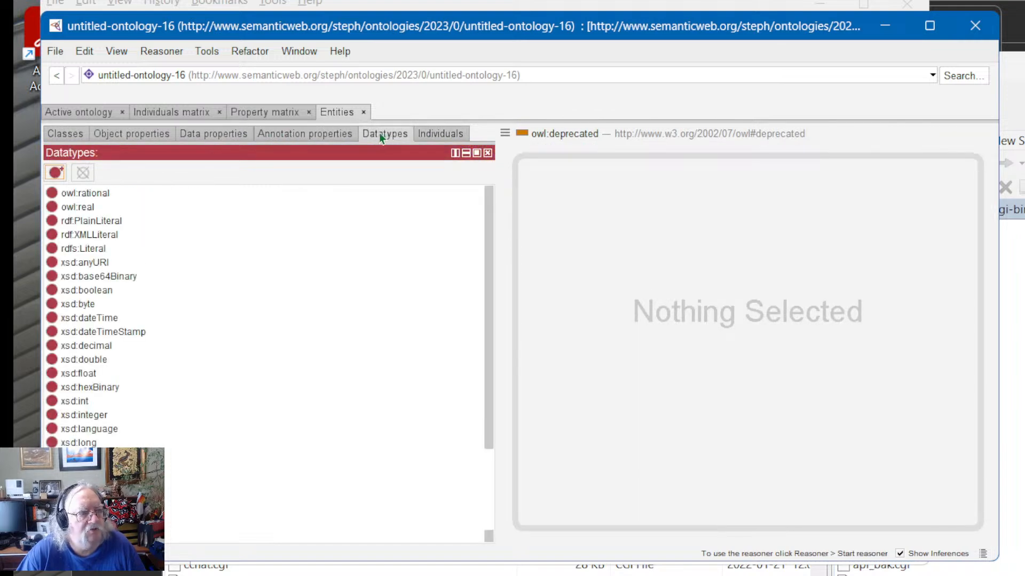
{"action": "scroll", "coordinate": [194, 361], "scroll_direction": "down", "scroll_amount": 3}
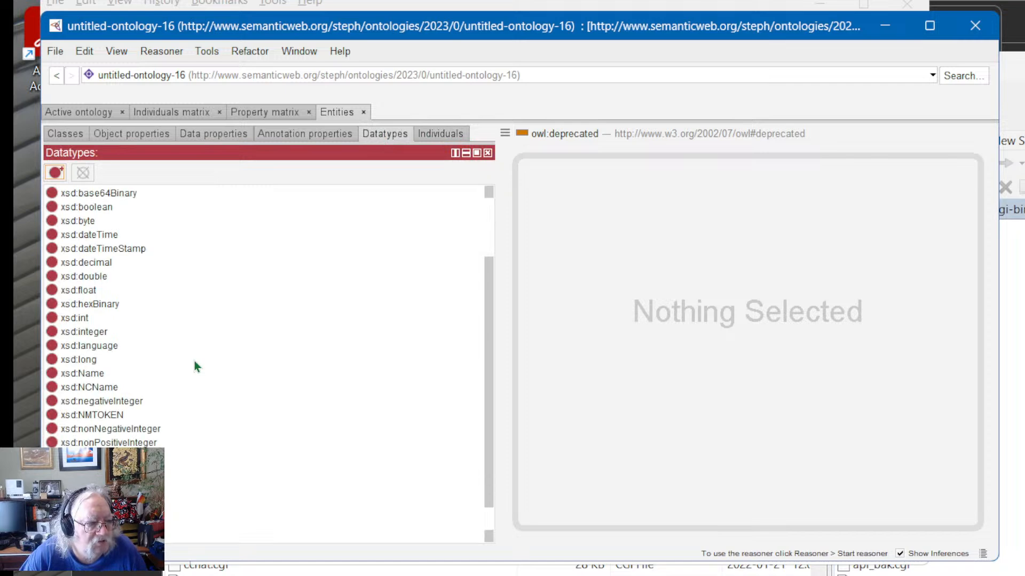
{"action": "left_click", "coordinate": [65, 134]}
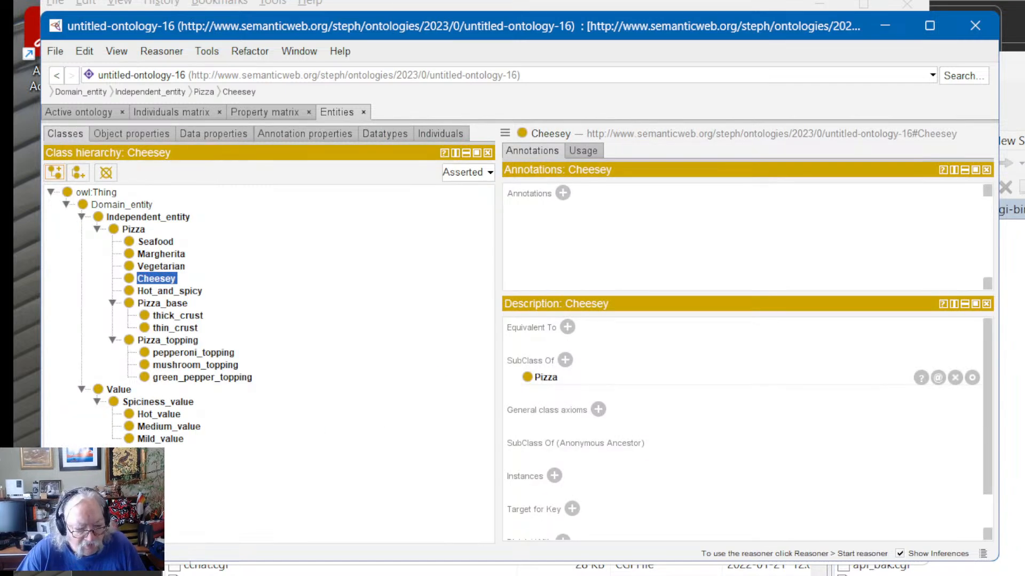
Step: Switch to the tutorial in Firefox, reread the hierarchy check instructions, and open the file page of the example hierarchy image
{"action": "key", "text": "alt+Tab"}
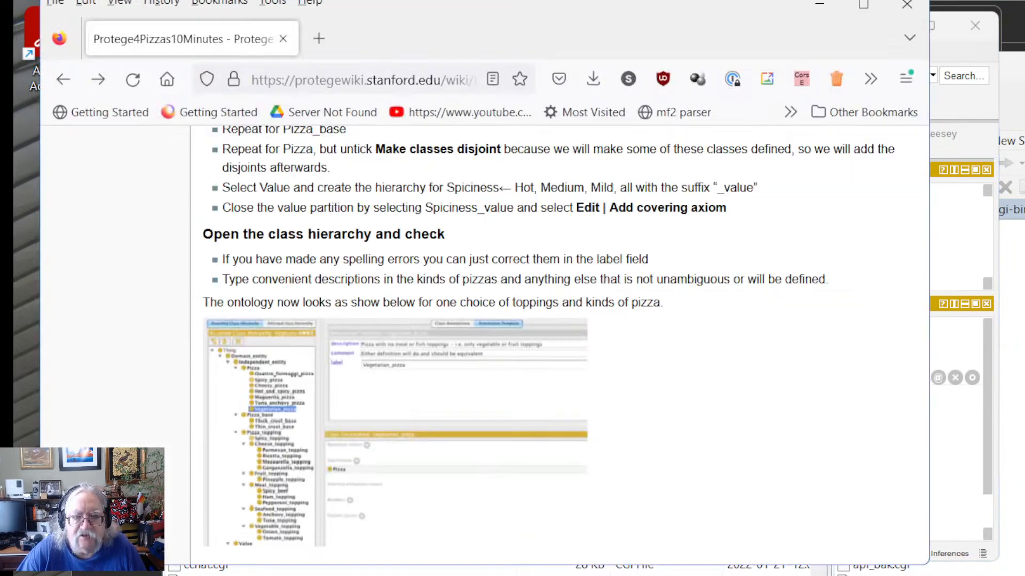
{"action": "scroll", "coordinate": [670, 510], "scroll_direction": "up", "scroll_amount": 3}
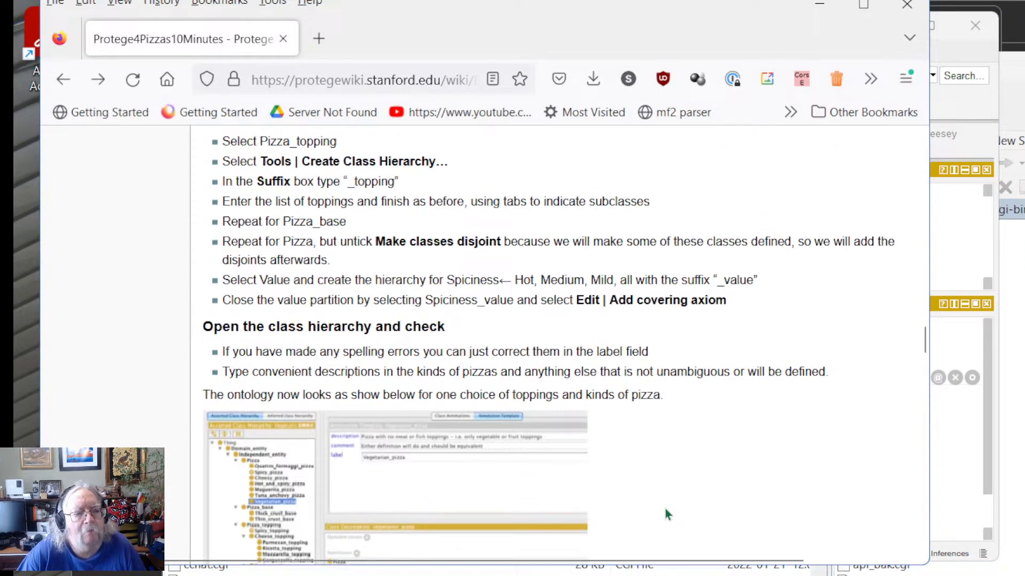
{"action": "scroll", "coordinate": [654, 507], "scroll_direction": "down", "scroll_amount": 6}
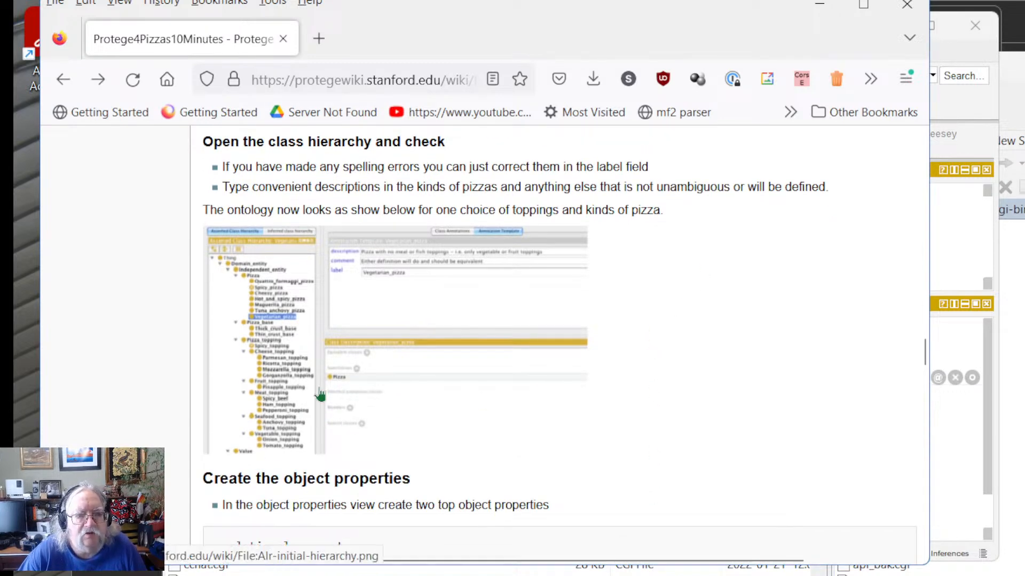
{"action": "left_click", "coordinate": [409, 279]}
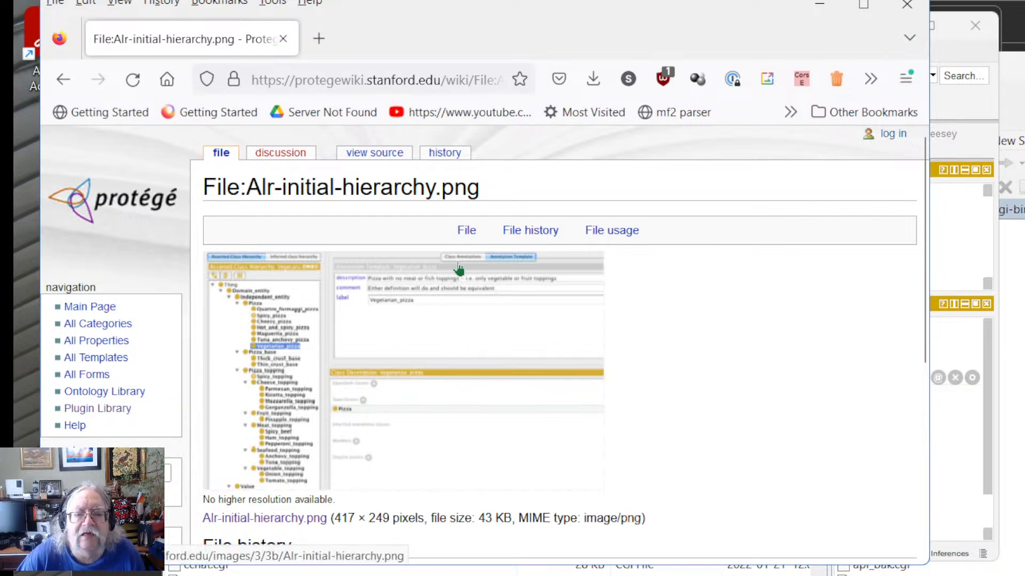
Step: Open the Alr-initial-hierarchy.png image on its own, return to its wiki page and look over the file history
{"action": "left_click", "coordinate": [507, 262]}
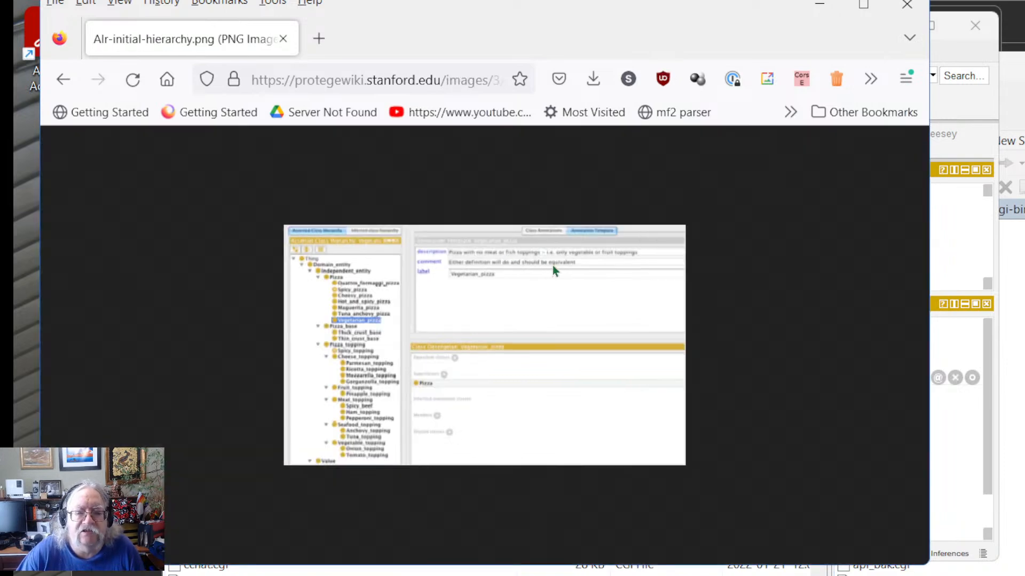
{"action": "left_click", "coordinate": [65, 79]}
{"action": "scroll", "coordinate": [453, 468], "scroll_direction": "down", "scroll_amount": 4}
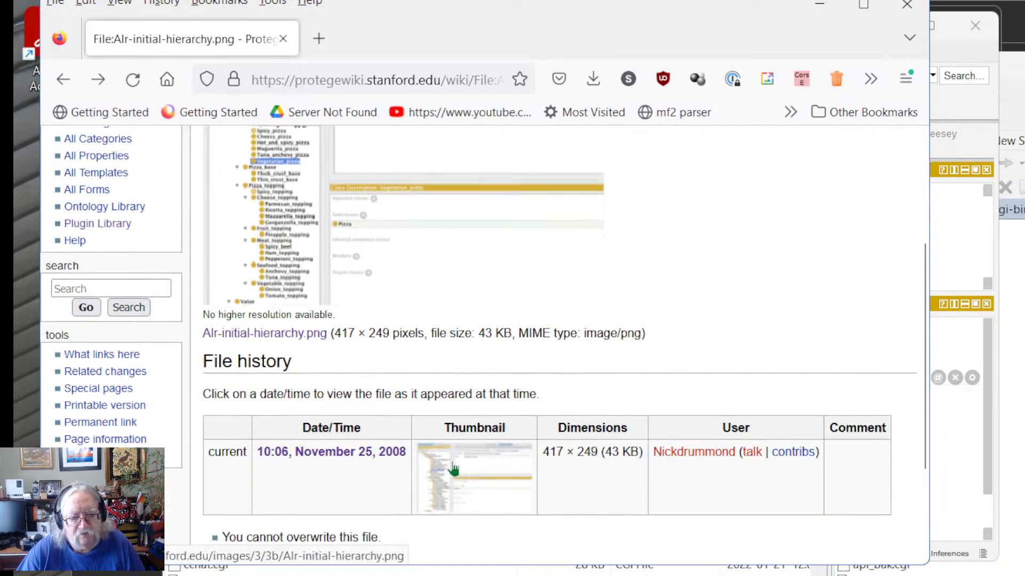
{"action": "scroll", "coordinate": [453, 469], "scroll_direction": "up", "scroll_amount": 3}
{"action": "scroll", "coordinate": [453, 469], "scroll_direction": "up", "scroll_amount": 1}
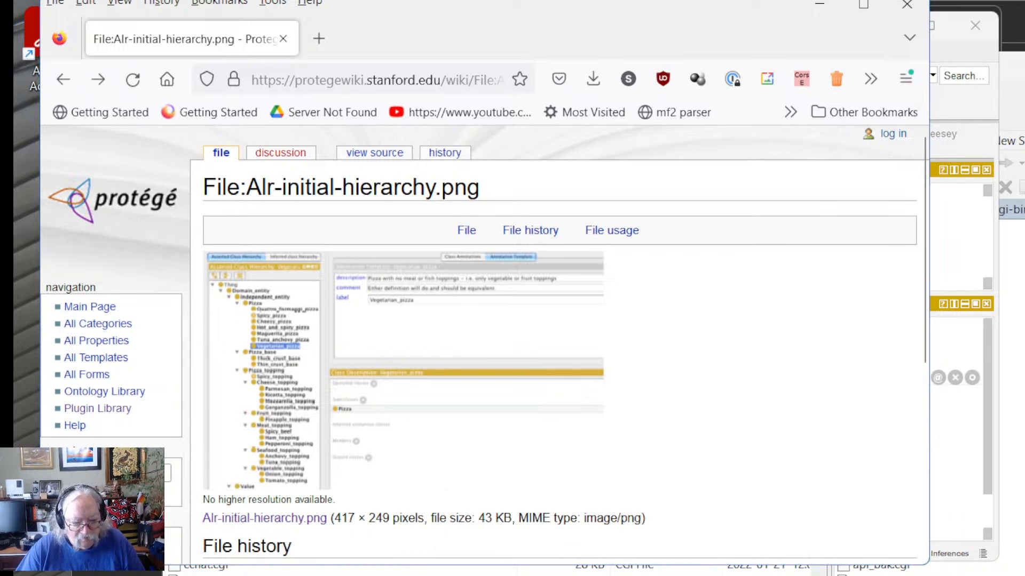
Step: Switch to Protégé, inspect the usage and annotations of the Cheesey class, and check which workspace tabs are available
{"action": "key", "text": "alt+Tab"}
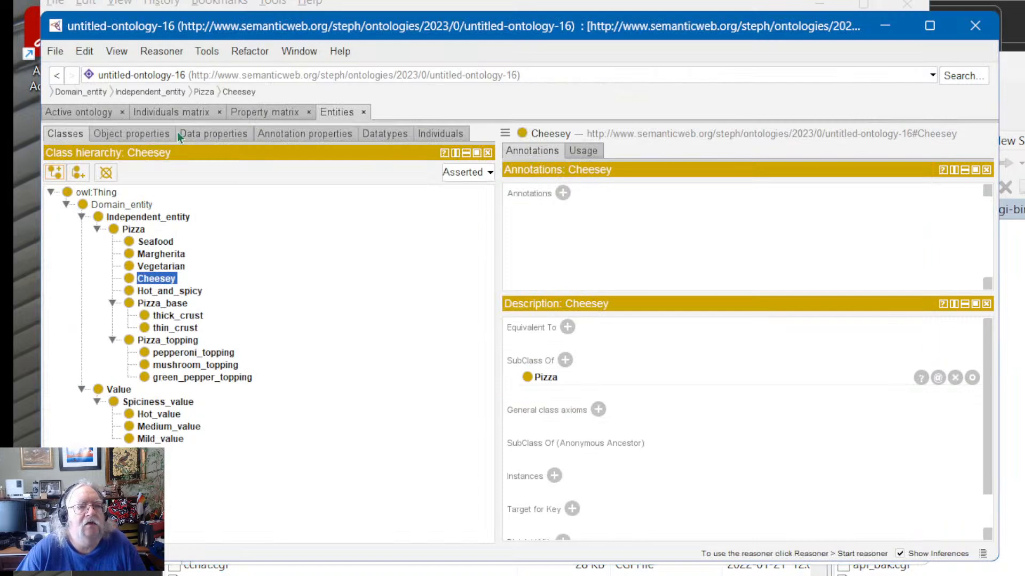
{"action": "left_click", "coordinate": [578, 151]}
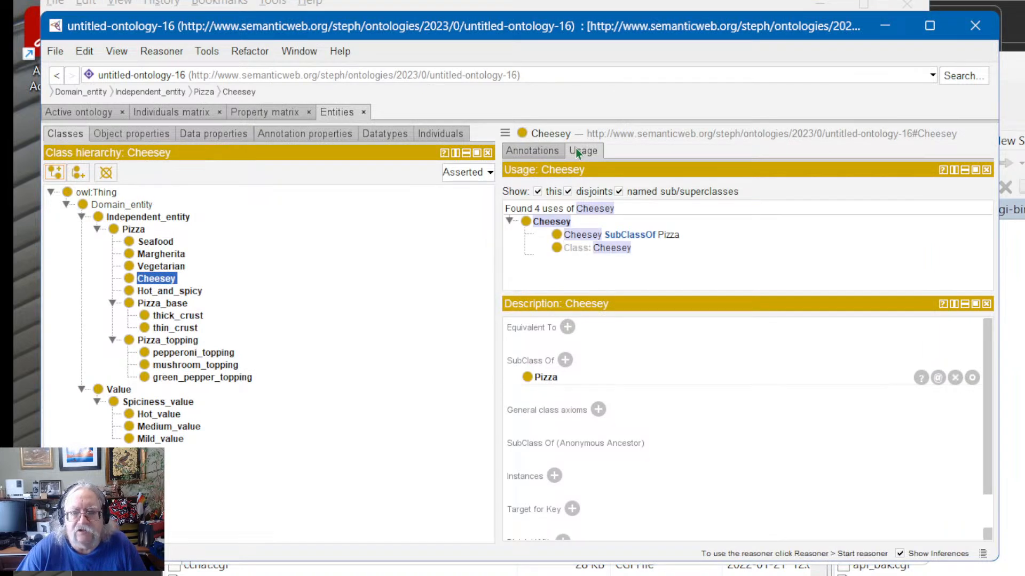
{"action": "left_click", "coordinate": [518, 152]}
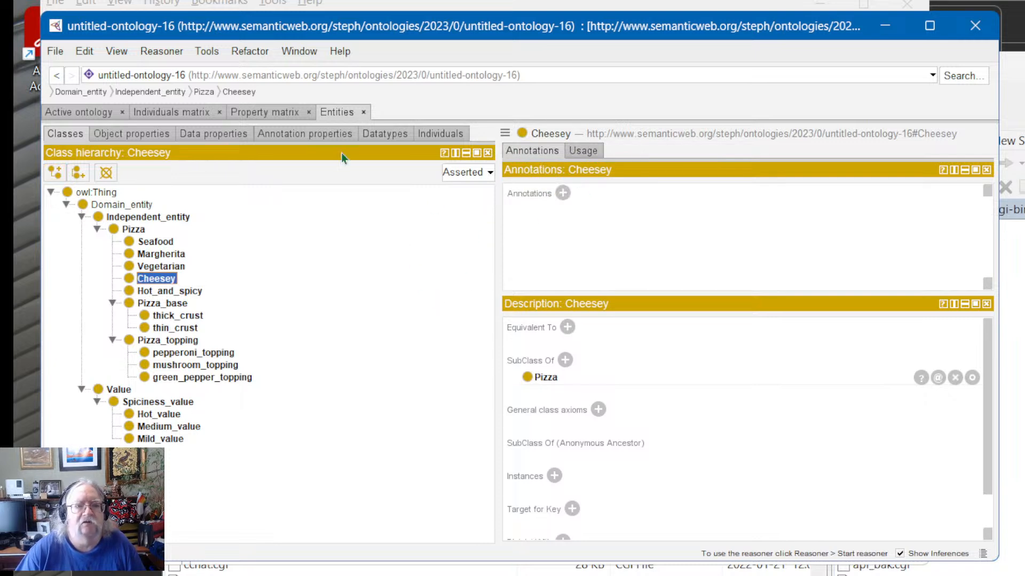
{"action": "left_click", "coordinate": [291, 51]}
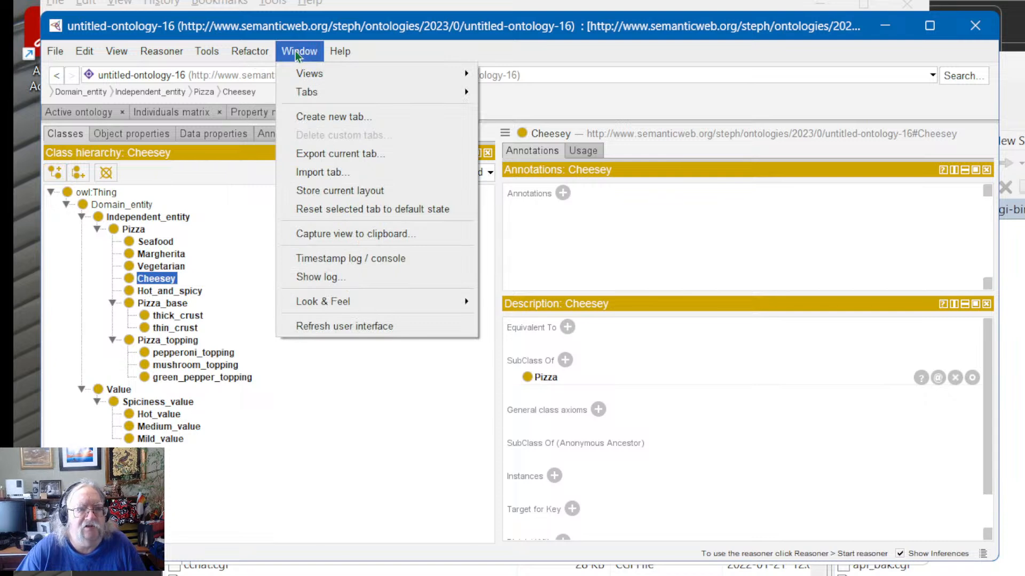
{"action": "mouse_move", "coordinate": [301, 99]}
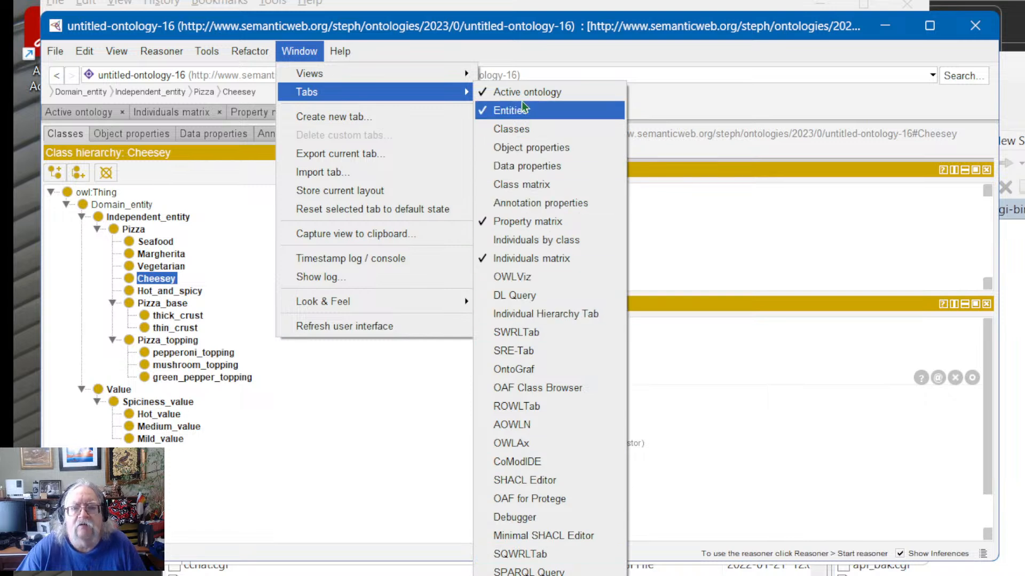
{"action": "left_click", "coordinate": [534, 52]}
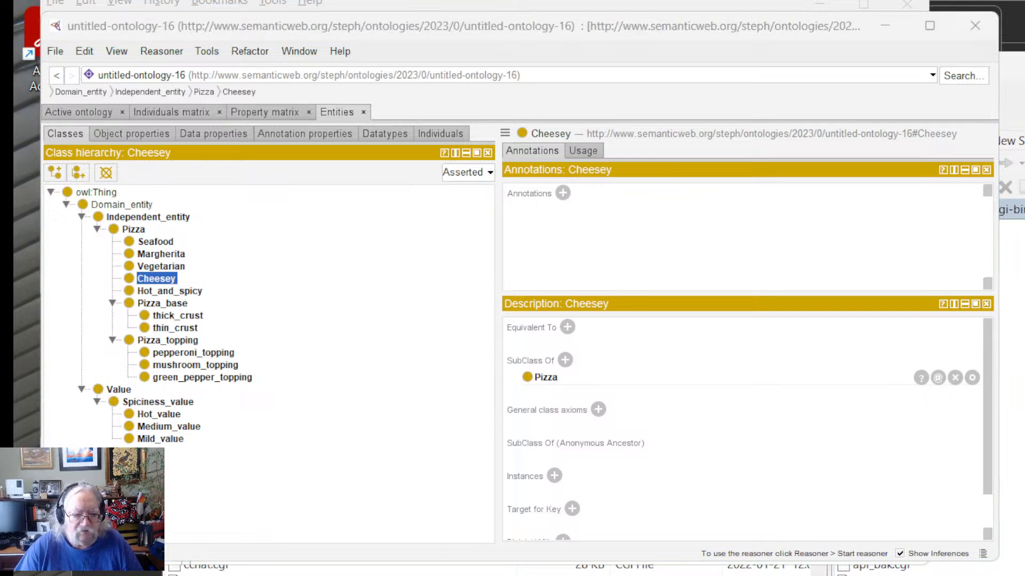
Step: Switch to Firefox and search the web in a new tab for "protoge annontation template tab"
{"action": "left_click", "coordinate": [750, 4]}
{"action": "left_click", "coordinate": [318, 41]}
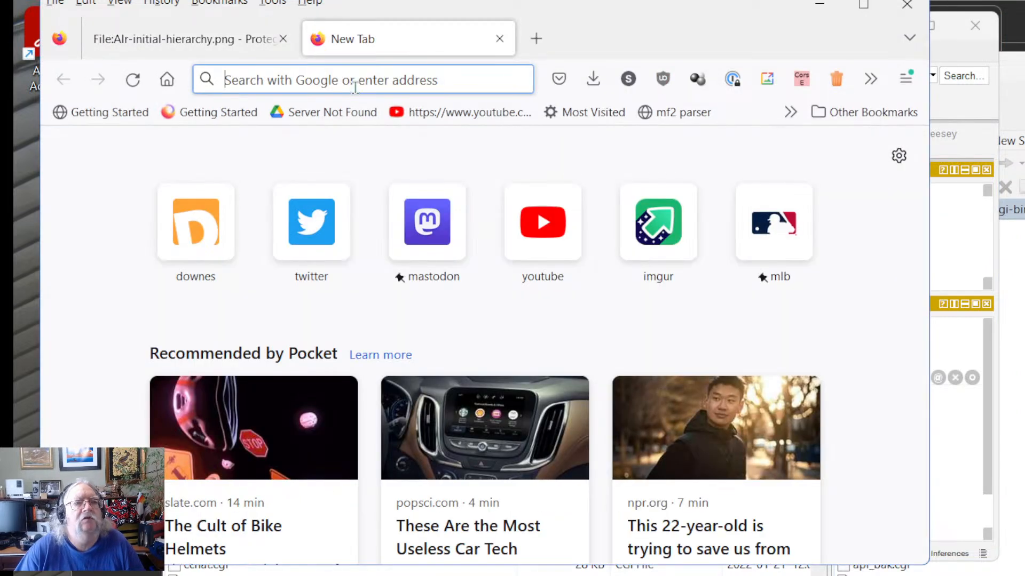
{"action": "type", "text": "pro"}
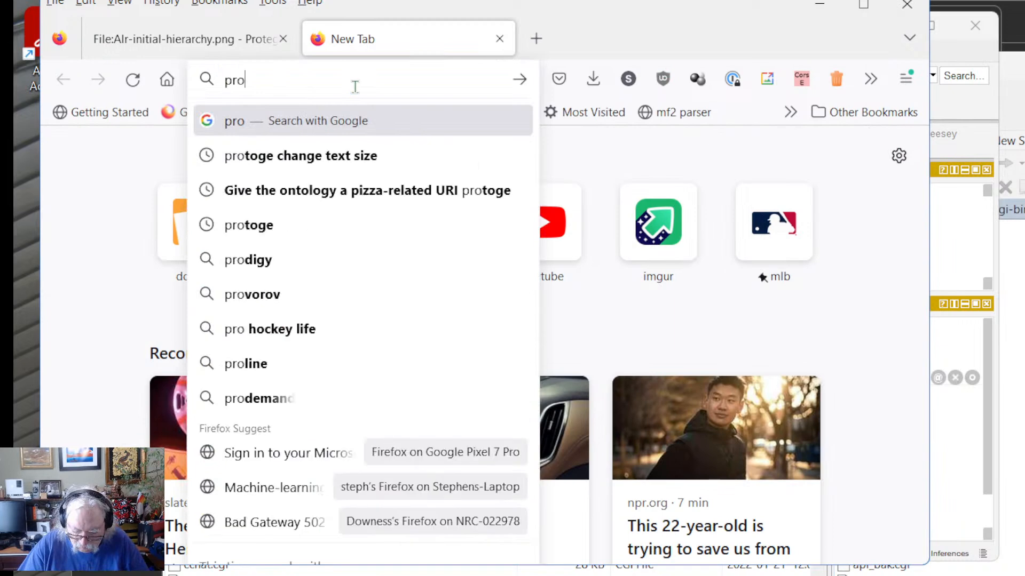
{"action": "type", "text": "toge annon"}
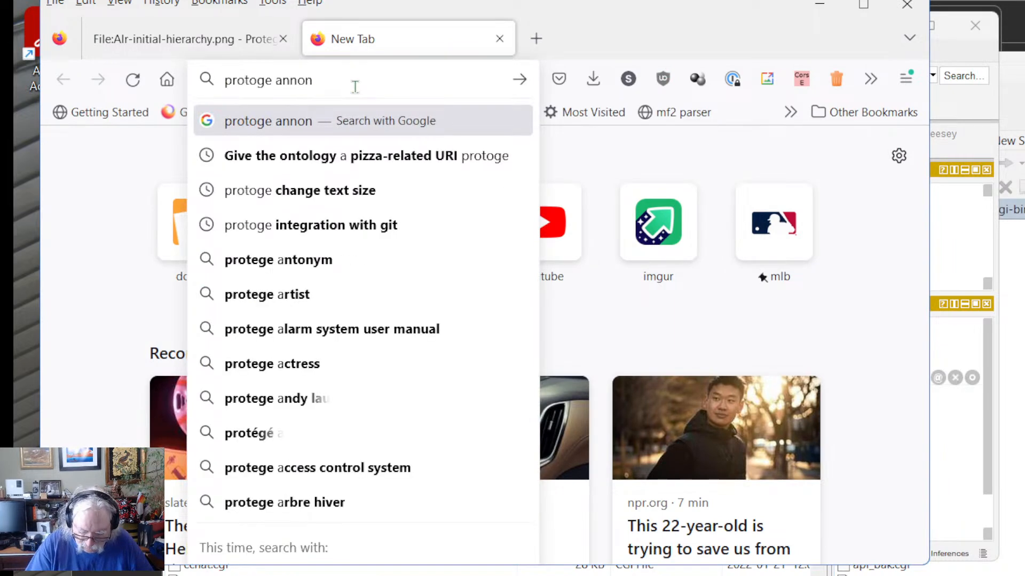
{"action": "type", "text": "tations"}
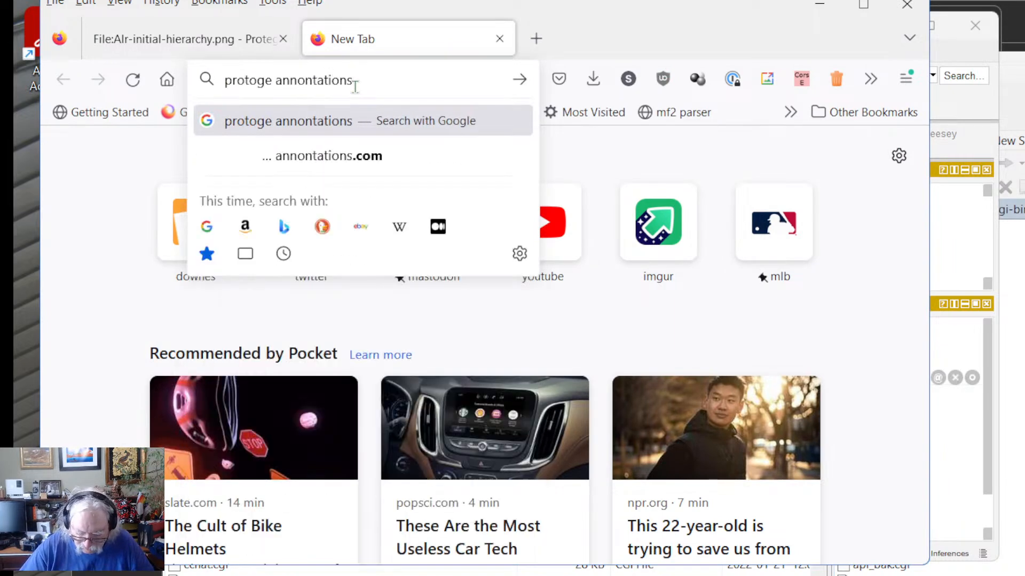
{"action": "key", "text": "BackSpace"}
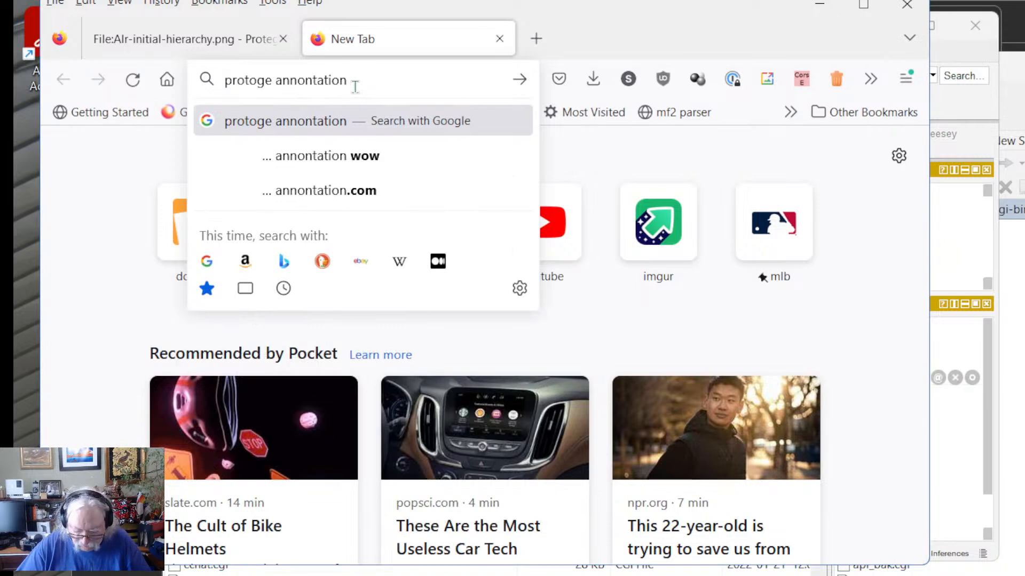
{"action": "type", "text": "template tab"}
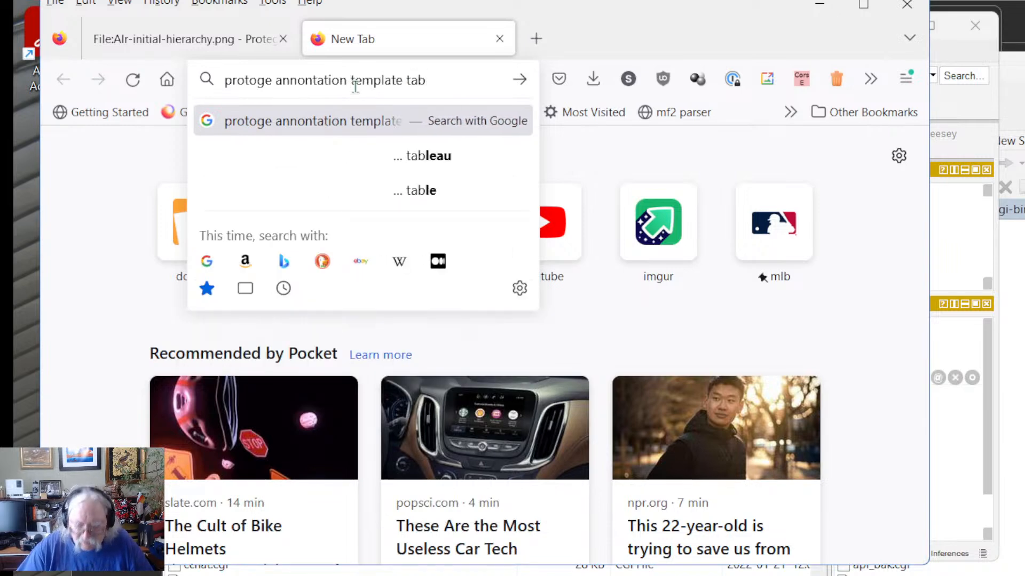
{"action": "key", "text": "Return"}
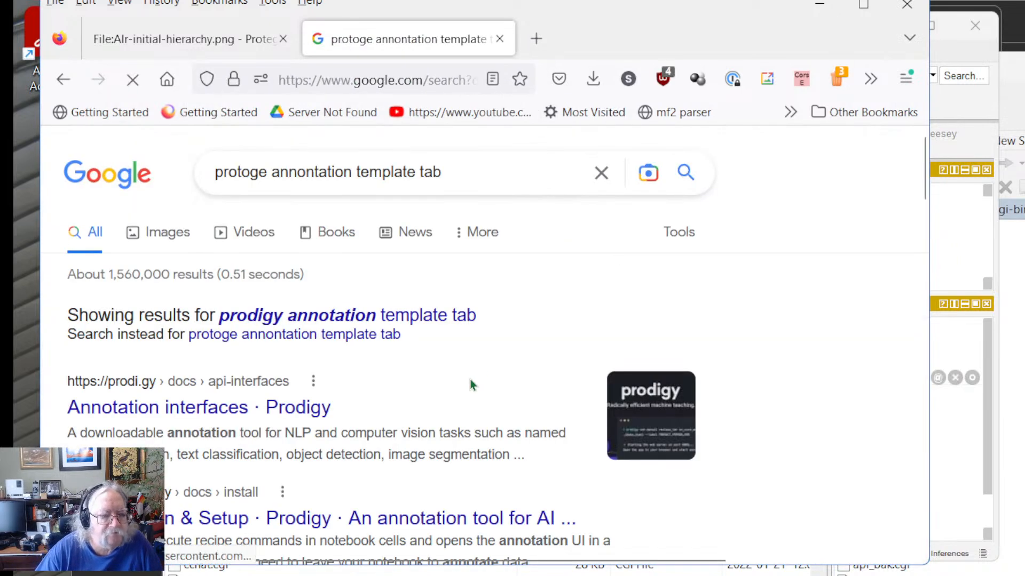
Step: Look through the search results for information about Protégé's annotation template tab
{"action": "scroll", "coordinate": [398, 402], "scroll_direction": "down", "scroll_amount": 3}
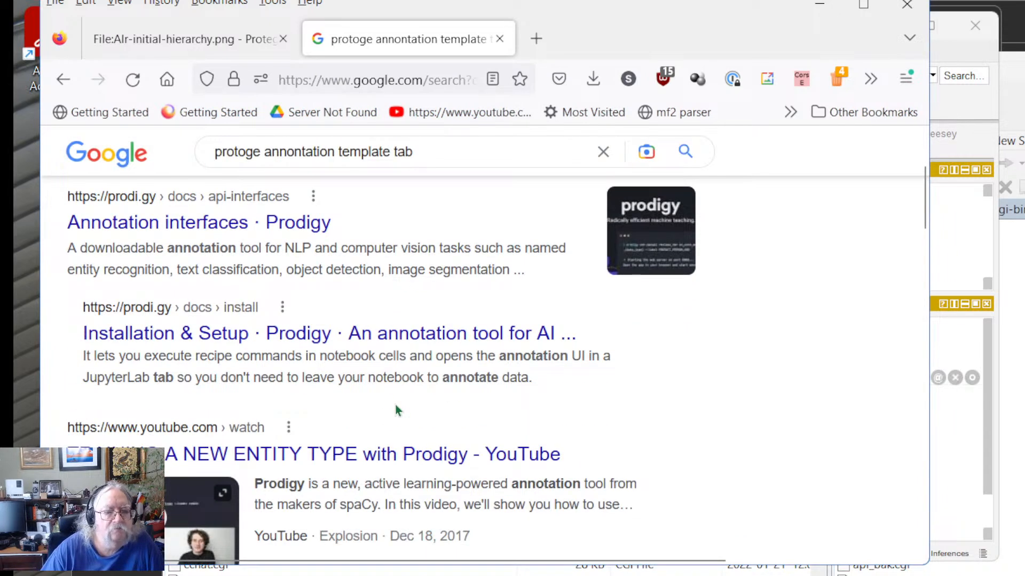
{"action": "scroll", "coordinate": [384, 408], "scroll_direction": "down", "scroll_amount": 3}
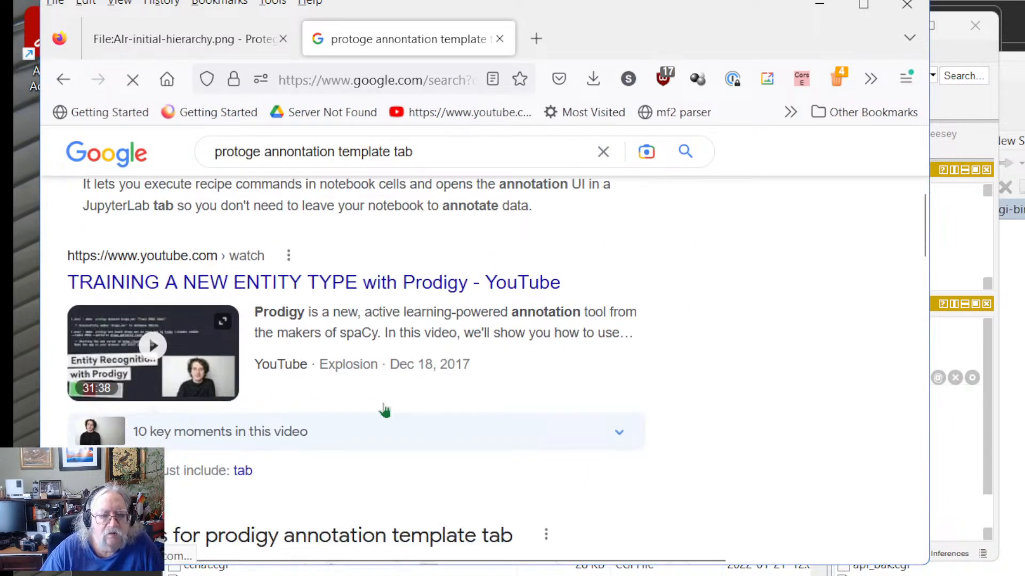
{"action": "left_click", "coordinate": [419, 432]}
{"action": "scroll", "coordinate": [401, 434], "scroll_direction": "down", "scroll_amount": 3}
{"action": "scroll", "coordinate": [401, 438], "scroll_direction": "down", "scroll_amount": 5}
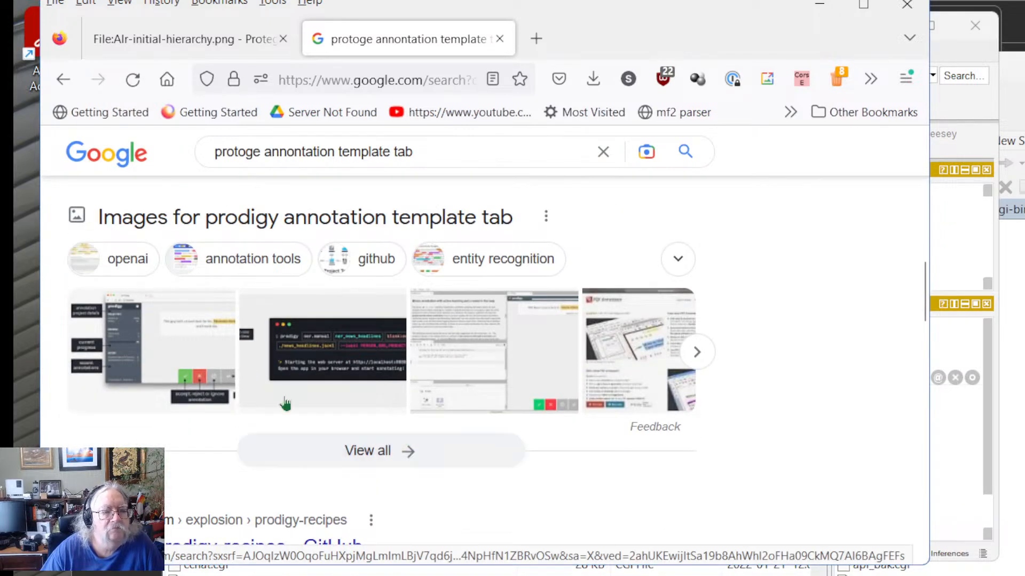
{"action": "scroll", "coordinate": [427, 469], "scroll_direction": "down", "scroll_amount": 3}
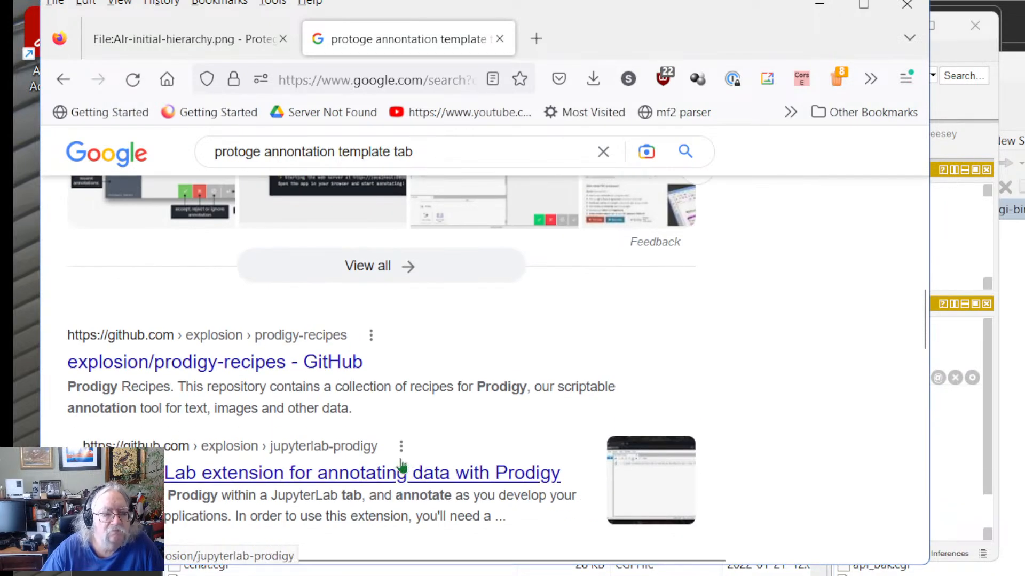
{"action": "scroll", "coordinate": [408, 469], "scroll_direction": "down", "scroll_amount": 3}
{"action": "scroll", "coordinate": [400, 467], "scroll_direction": "up", "scroll_amount": 15}
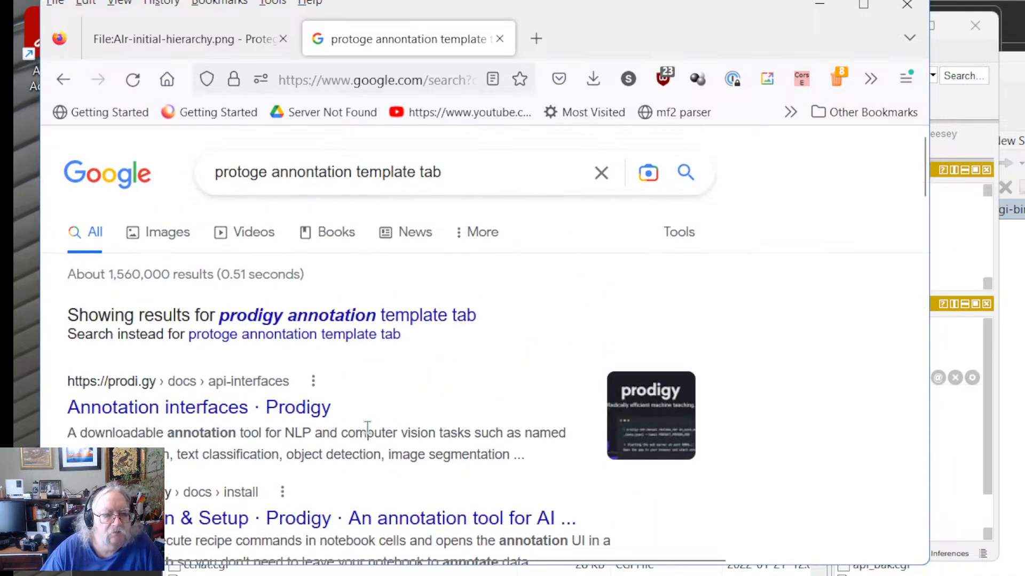
Step: Rerun the search with the original spelling of the query instead of the suggested correction
{"action": "left_click", "coordinate": [227, 335]}
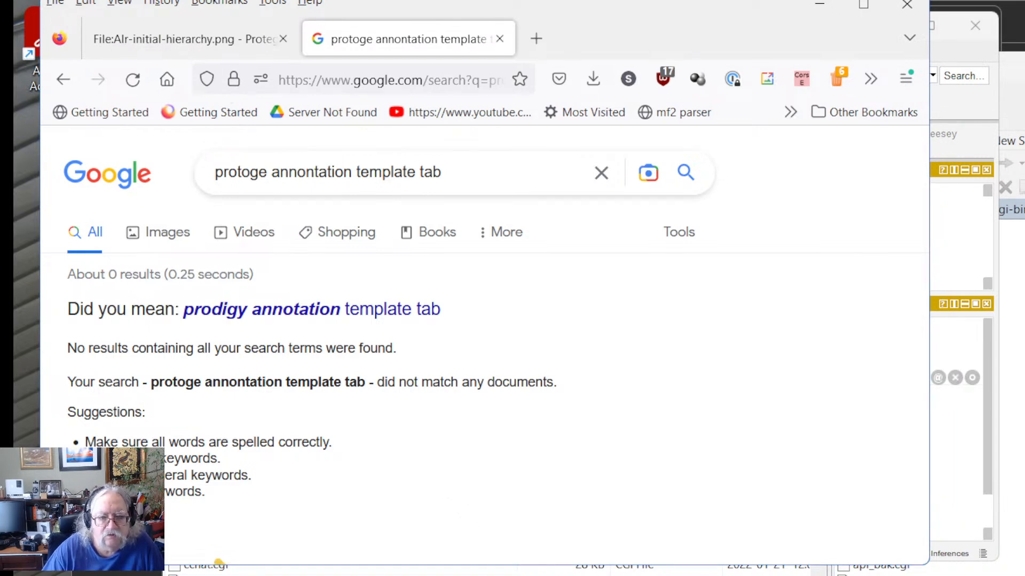
{"action": "key", "text": "alt+Tab"}
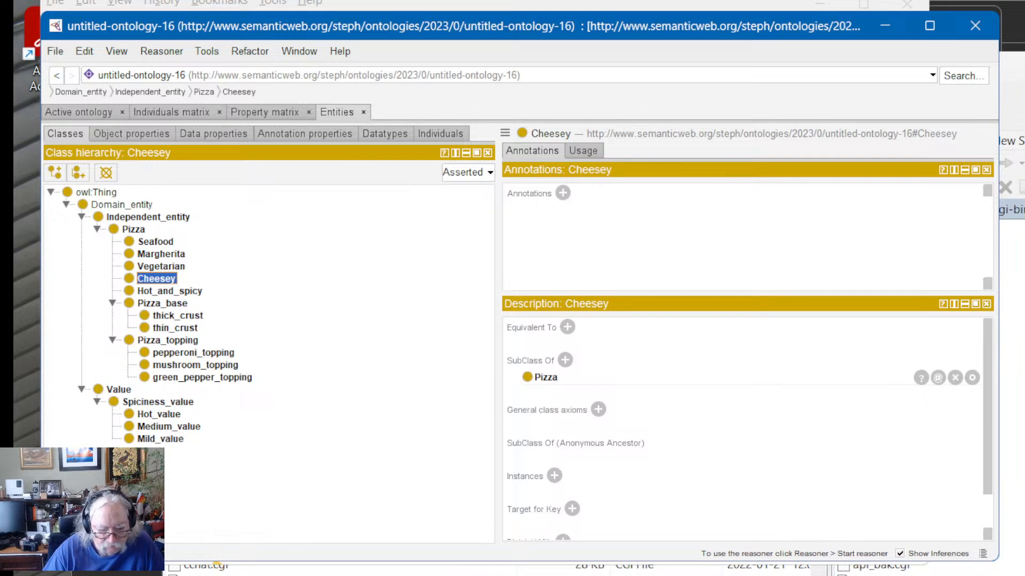
{"action": "key", "text": "alt+Tab"}
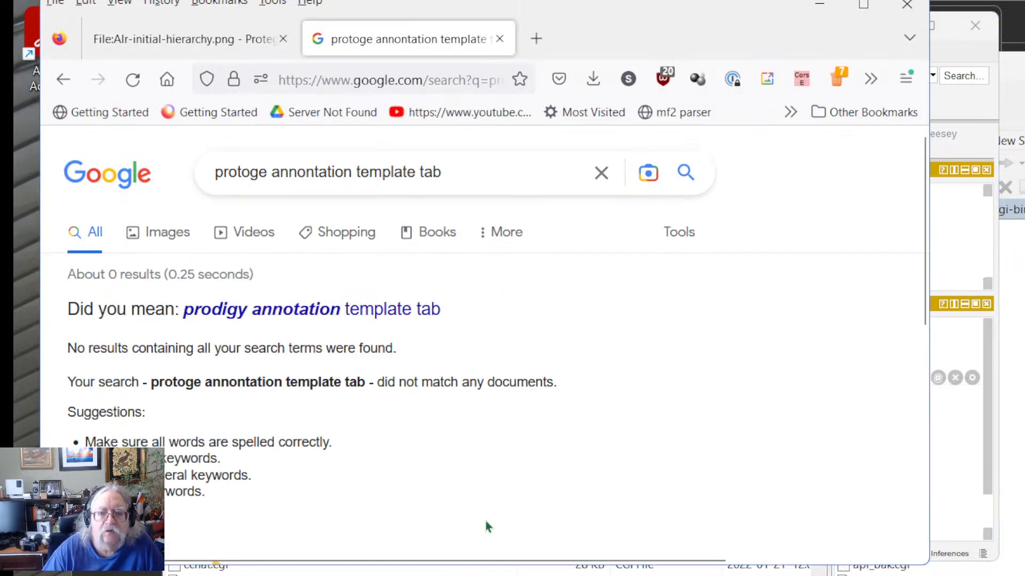
Step: Return to the Alr-initial-hierarchy.png wiki page and review its preview, file history and file usage
{"action": "left_click", "coordinate": [216, 47]}
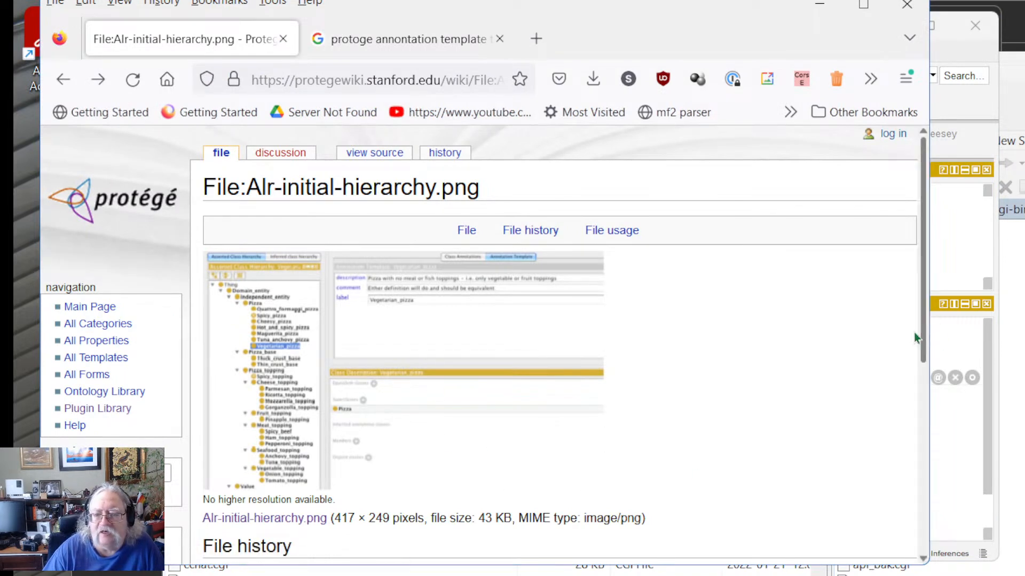
{"action": "scroll", "coordinate": [606, 451], "scroll_direction": "down", "scroll_amount": 3}
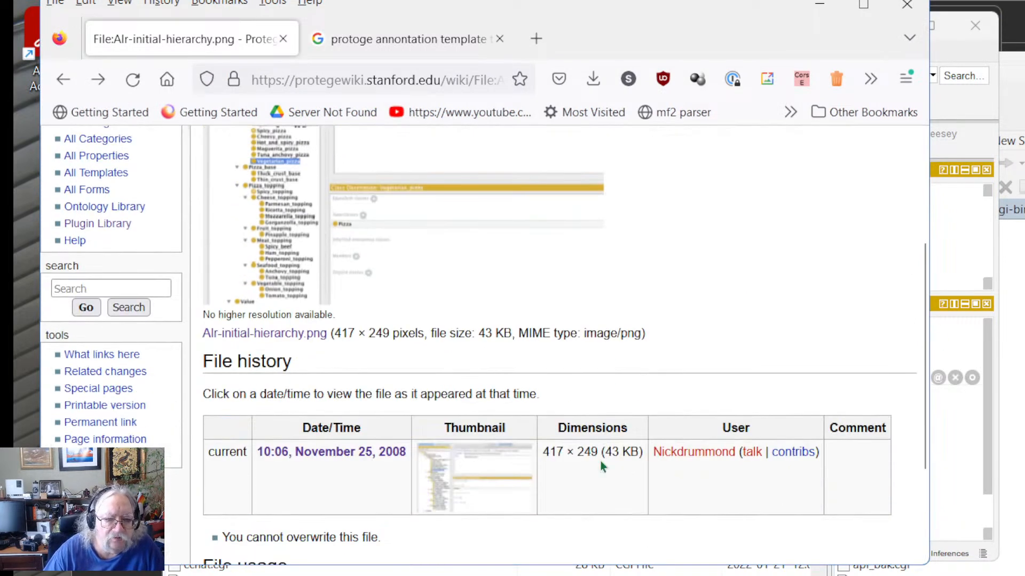
{"action": "scroll", "coordinate": [591, 336], "scroll_direction": "down", "scroll_amount": 3}
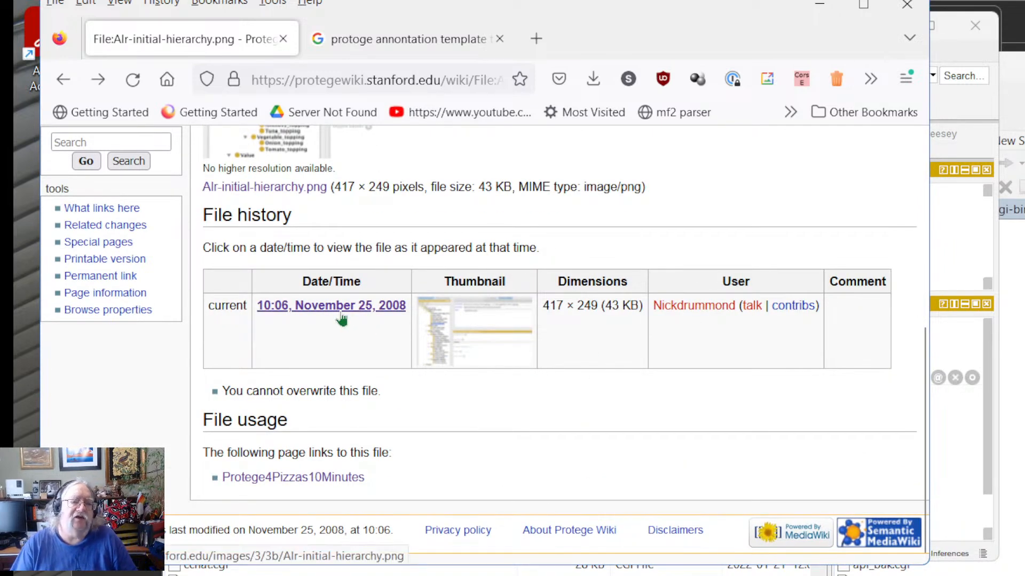
{"action": "scroll", "coordinate": [367, 359], "scroll_direction": "up", "scroll_amount": 6}
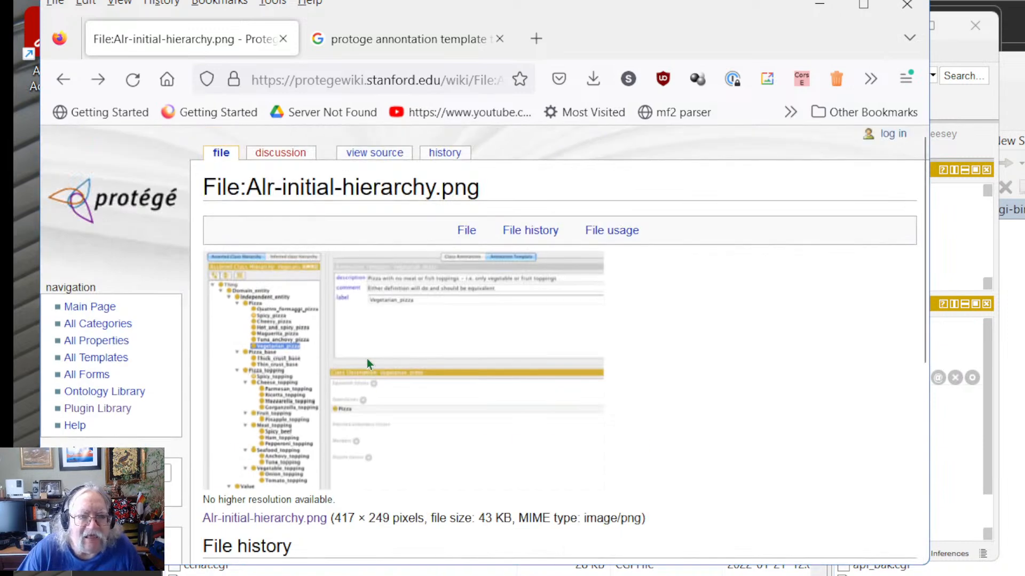
Step: Go back to the Protege4Pizzas10Minutes tutorial and read the "Create the object properties" instructions
{"action": "left_click", "coordinate": [63, 79]}
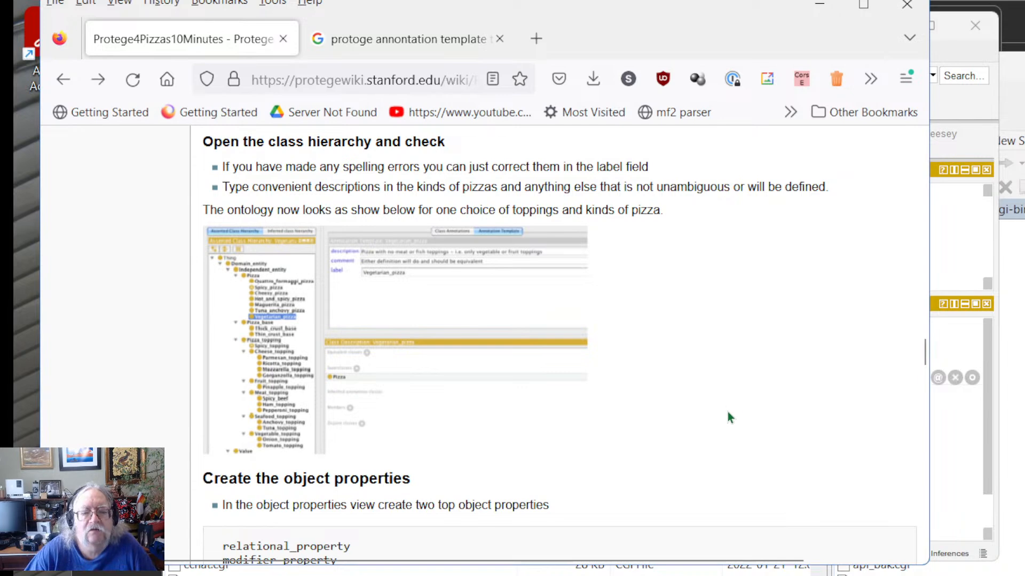
{"action": "scroll", "coordinate": [689, 451], "scroll_direction": "down", "scroll_amount": 5}
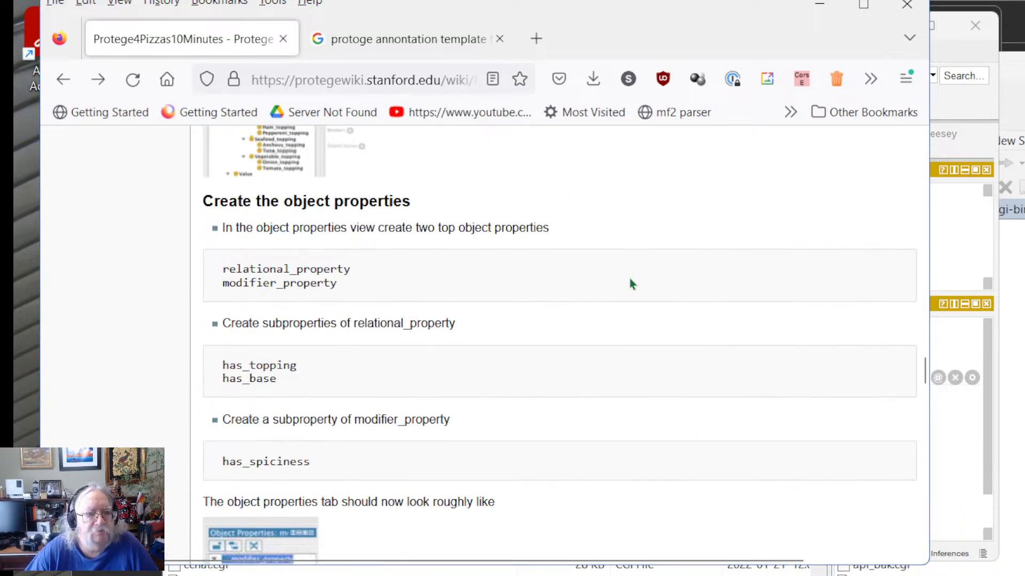
{"action": "scroll", "coordinate": [491, 371], "scroll_direction": "up", "scroll_amount": 3}
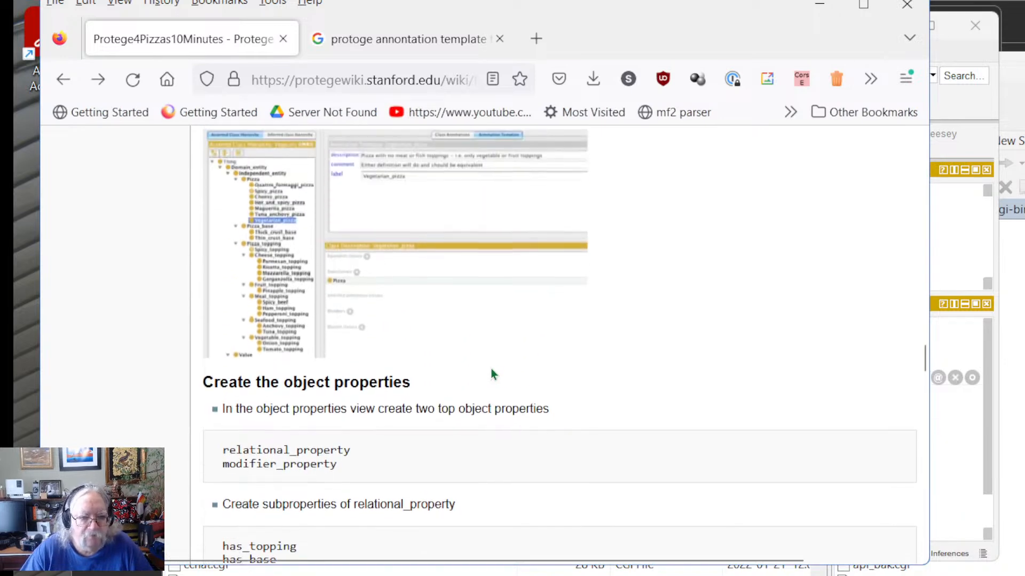
{"action": "scroll", "coordinate": [491, 370], "scroll_direction": "down", "scroll_amount": 2}
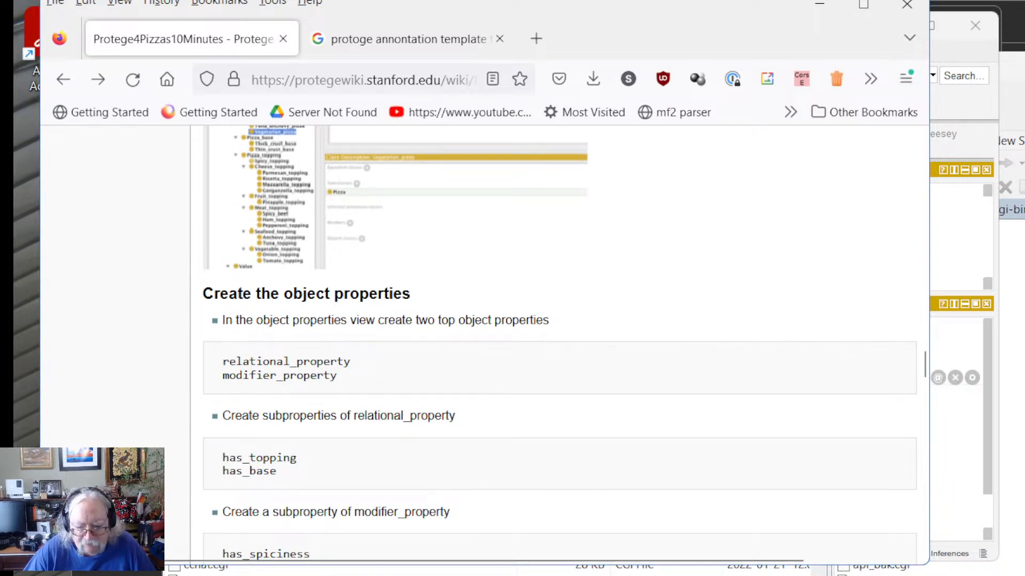
Step: Switch to Protégé and select owl:topObjectProperty in the object property hierarchy
{"action": "key", "text": "alt+Tab"}
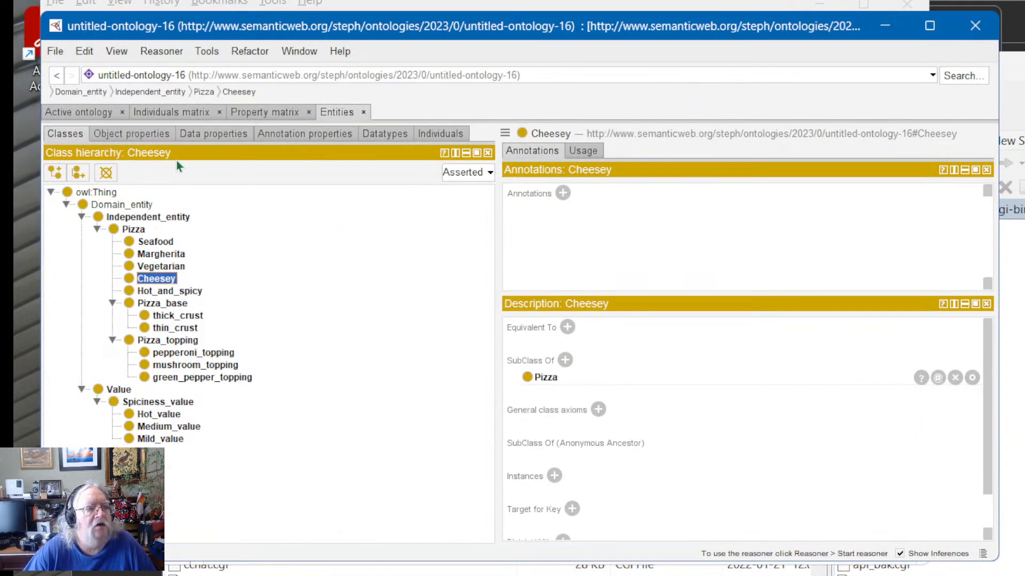
{"action": "left_click", "coordinate": [108, 132]}
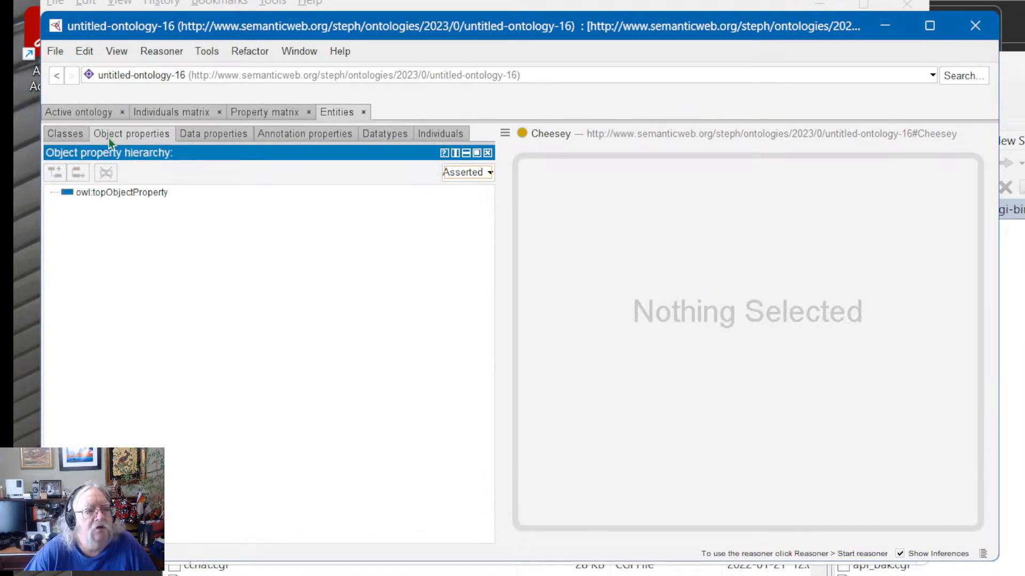
{"action": "left_click", "coordinate": [84, 193]}
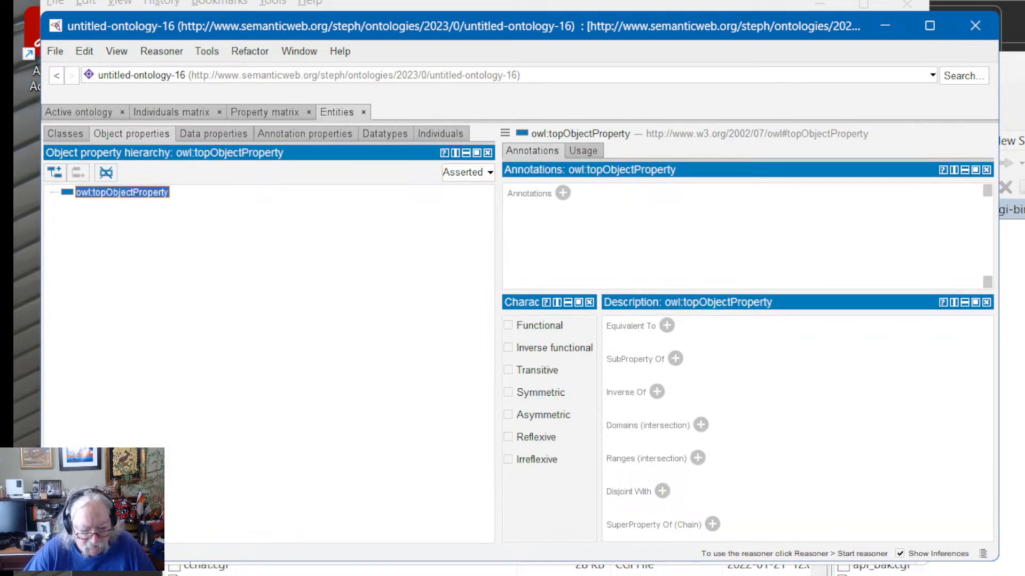
Step: Switch back to the browser tutorial and copy the two top property names, relational_property and modifier_property
{"action": "key", "text": "alt+Tab"}
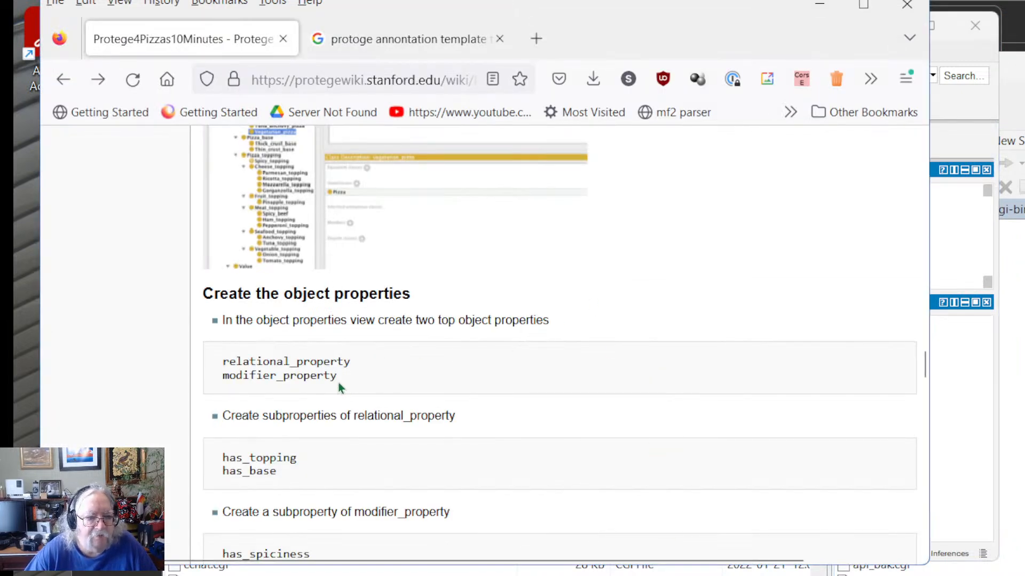
{"action": "left_click_drag", "start_coordinate": [338, 382], "coordinate": [214, 370]}
{"action": "right_click", "coordinate": [245, 368]}
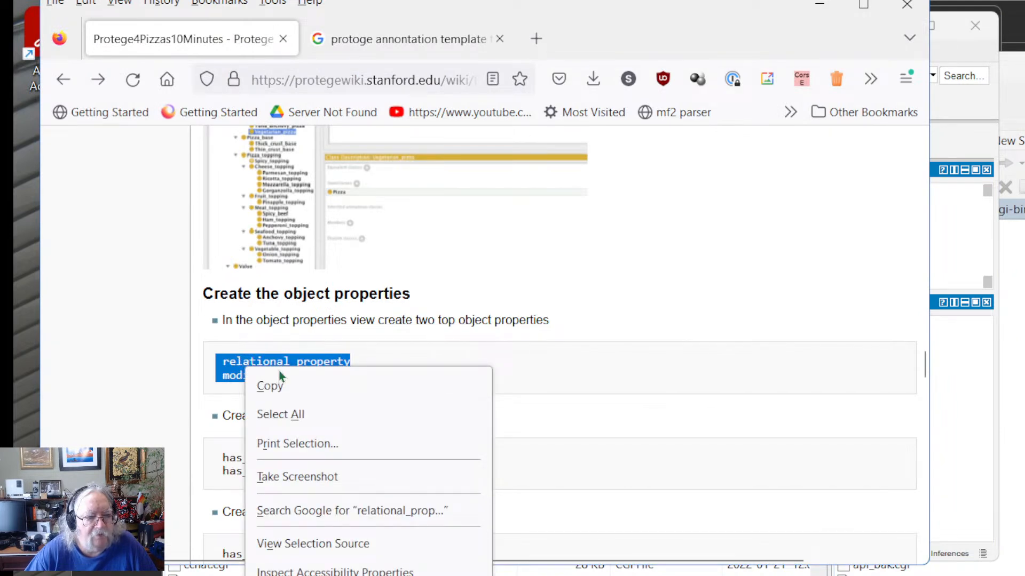
{"action": "left_click", "coordinate": [278, 385]}
{"action": "left_click", "coordinate": [387, 370]}
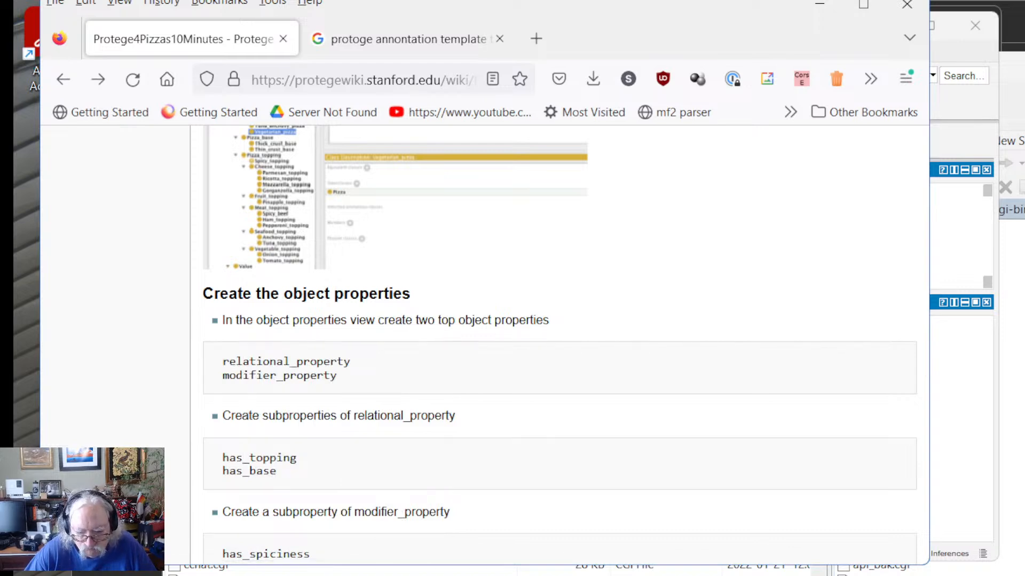
Step: In Protégé, start creating an object property hierarchy under owl:topObjectProperty and paste in relational_property and modifier_property
{"action": "key", "text": "alt+Tab"}
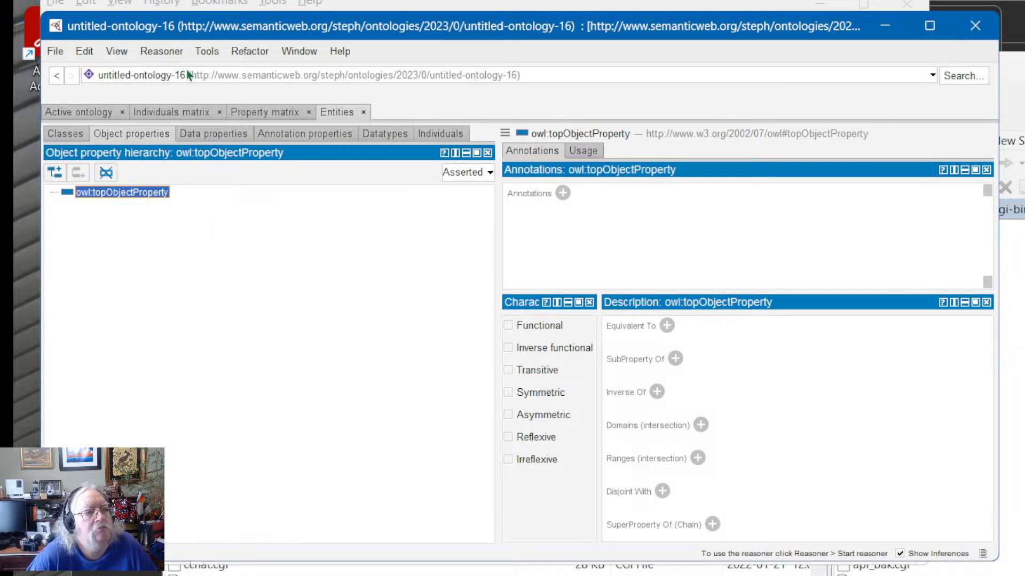
{"action": "left_click", "coordinate": [208, 53]}
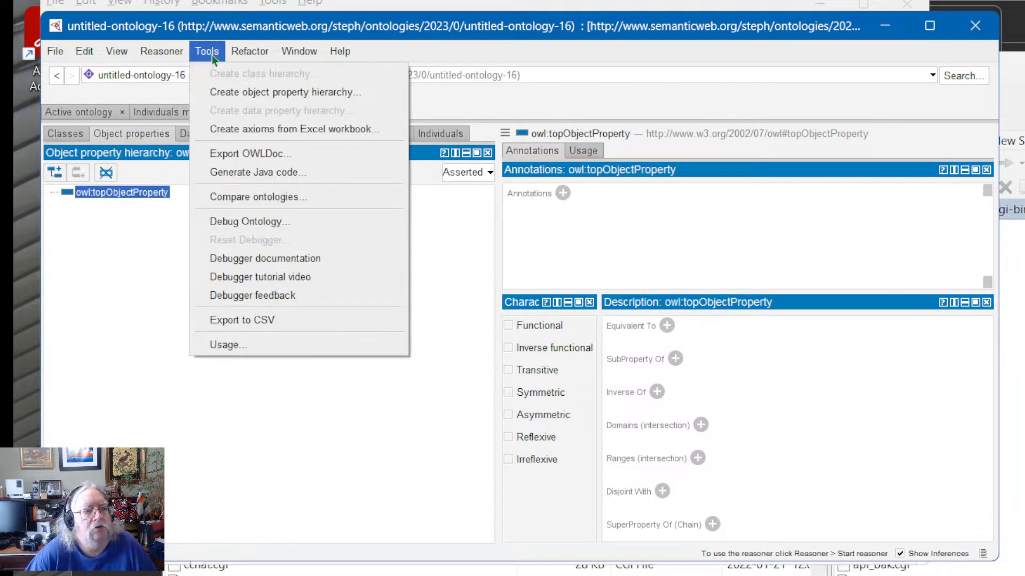
{"action": "left_click", "coordinate": [218, 93]}
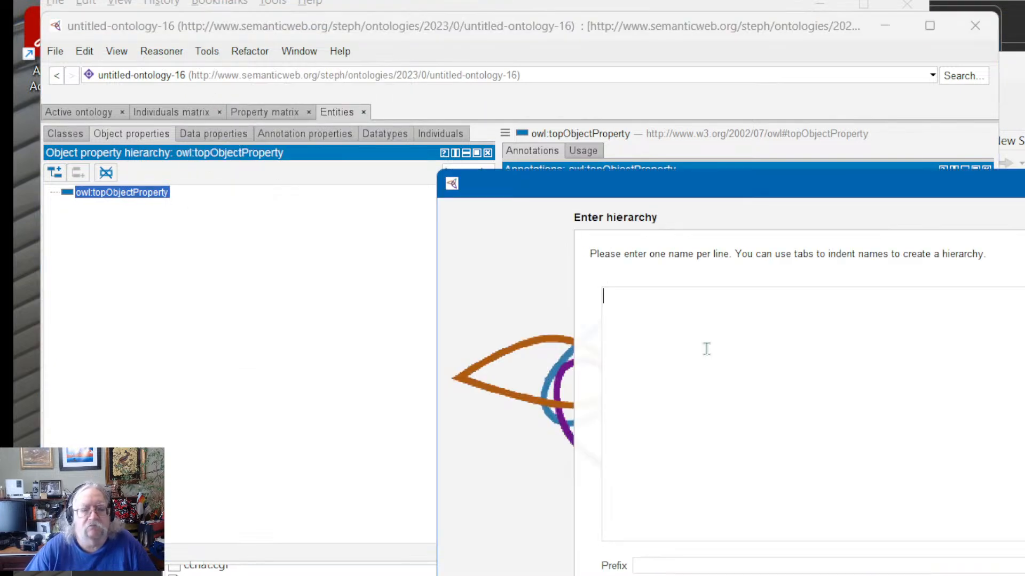
{"action": "key", "text": "ctrl+v"}
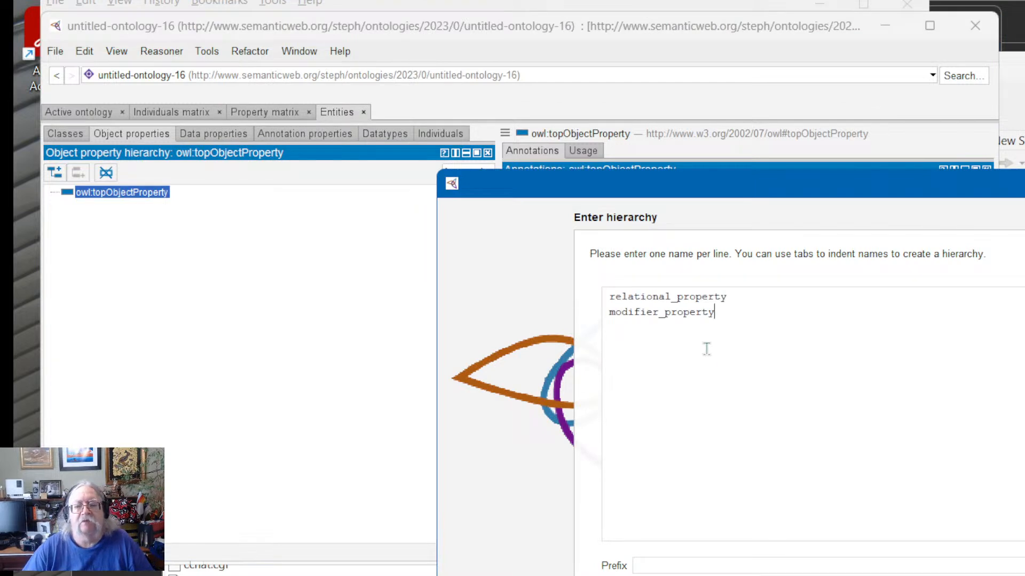
Step: Replace the leading space before relational_property and modifier_property with a tab indent on each line
{"action": "left_click", "coordinate": [609, 297]}
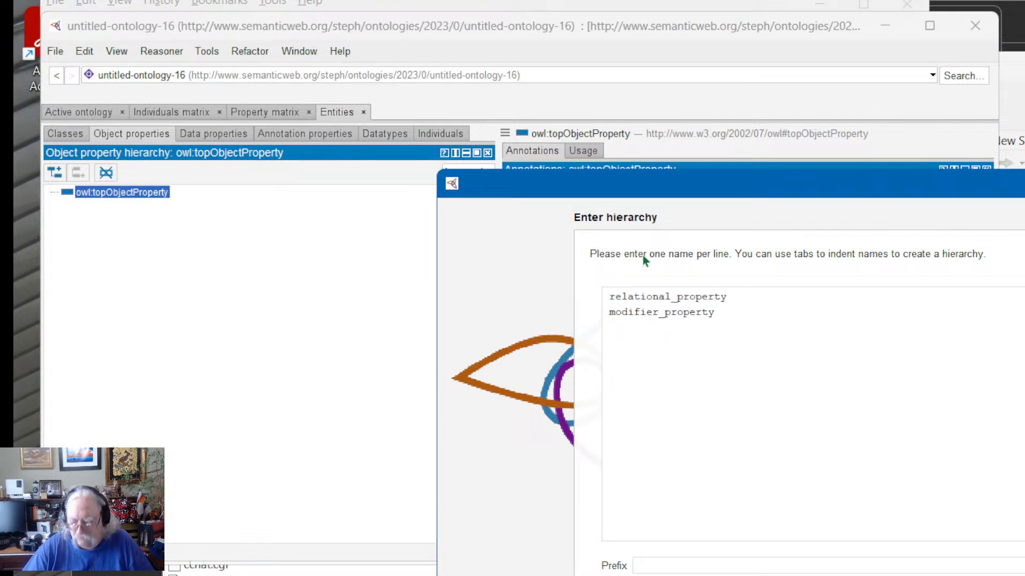
{"action": "key", "text": "Delete"}
{"action": "key", "text": "Down"}
{"action": "key", "text": "Delete"}
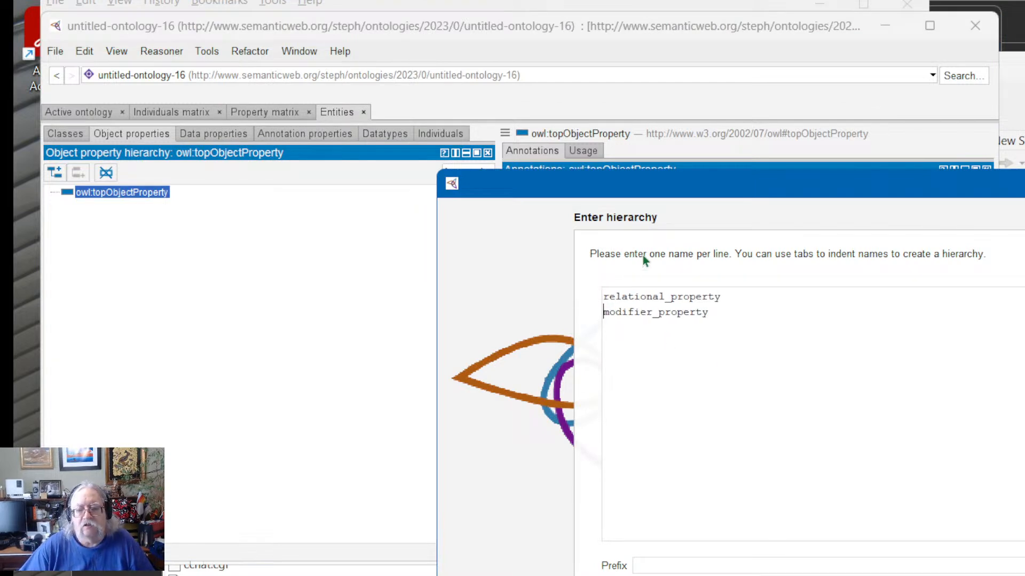
{"action": "key", "text": "Up"}
{"action": "key", "text": "Tab"}
{"action": "key", "text": "Down"}
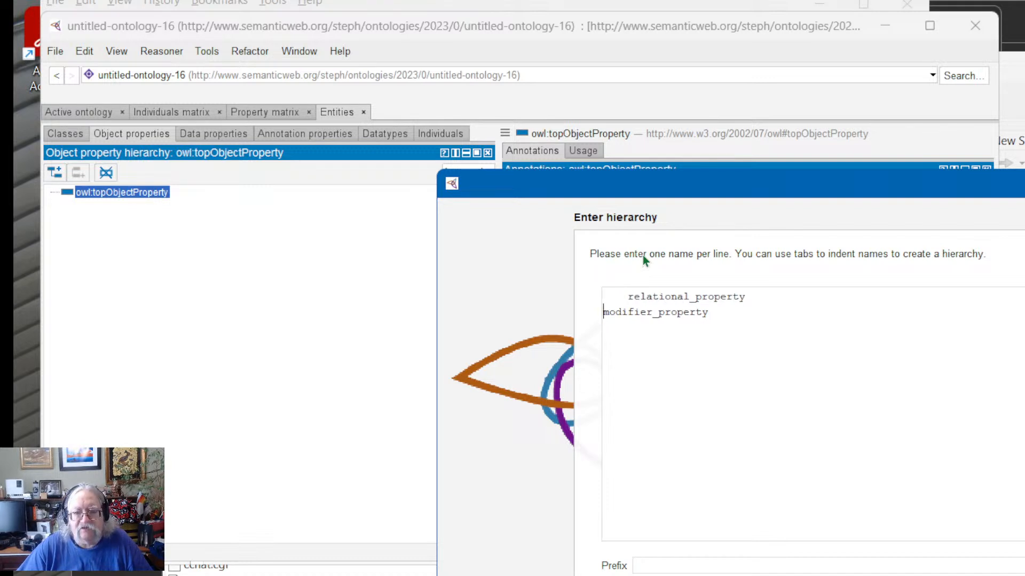
{"action": "key", "text": "Tab"}
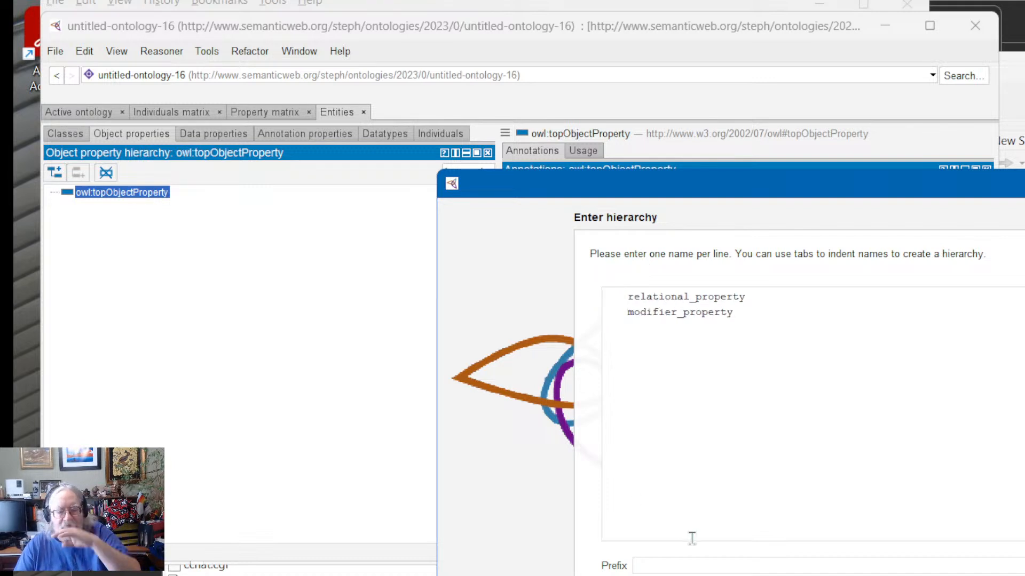
{"action": "left_click", "coordinate": [694, 479]}
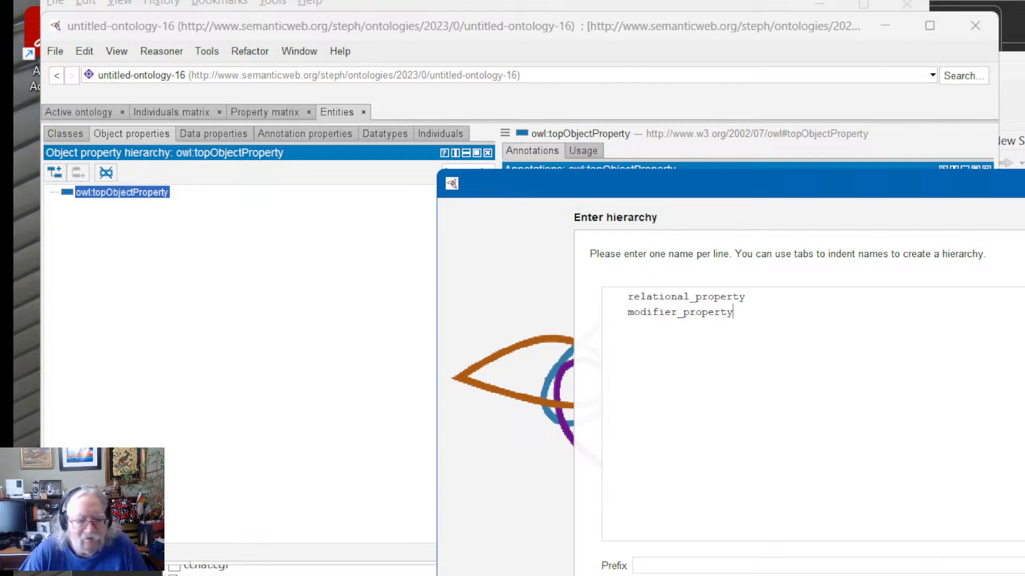
Step: Finish creating the two properties without making siblings disjoint, and expand owl:topObjectProperty
{"action": "left_click", "coordinate": [1024, 575]}
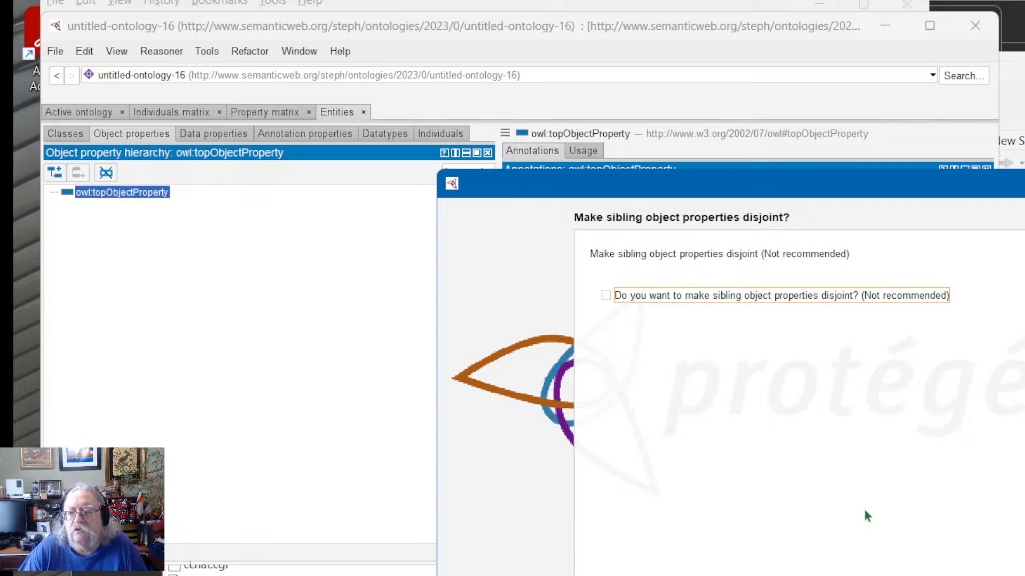
{"action": "left_click", "coordinate": [1024, 575]}
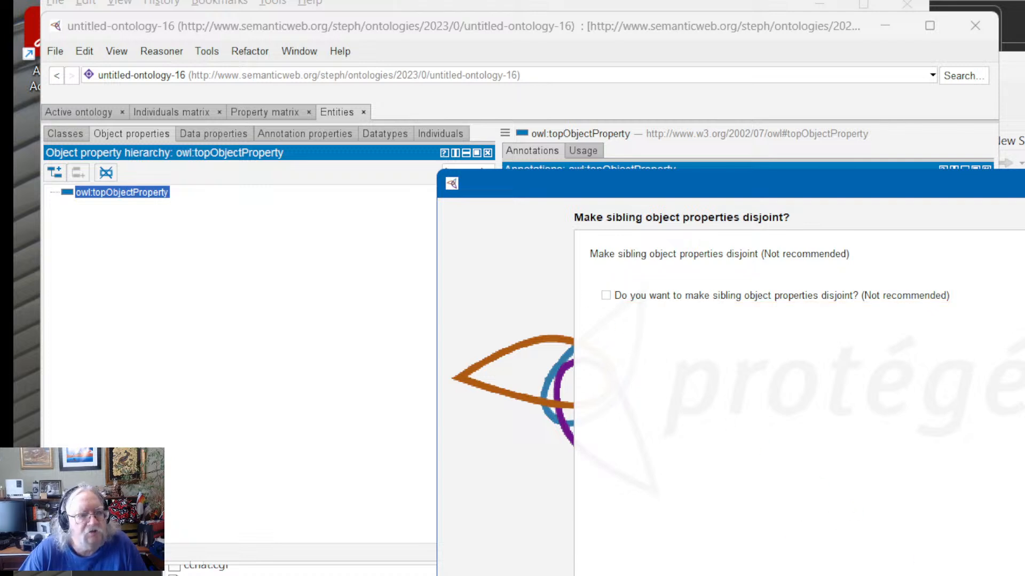
{"action": "left_click", "coordinate": [50, 192]}
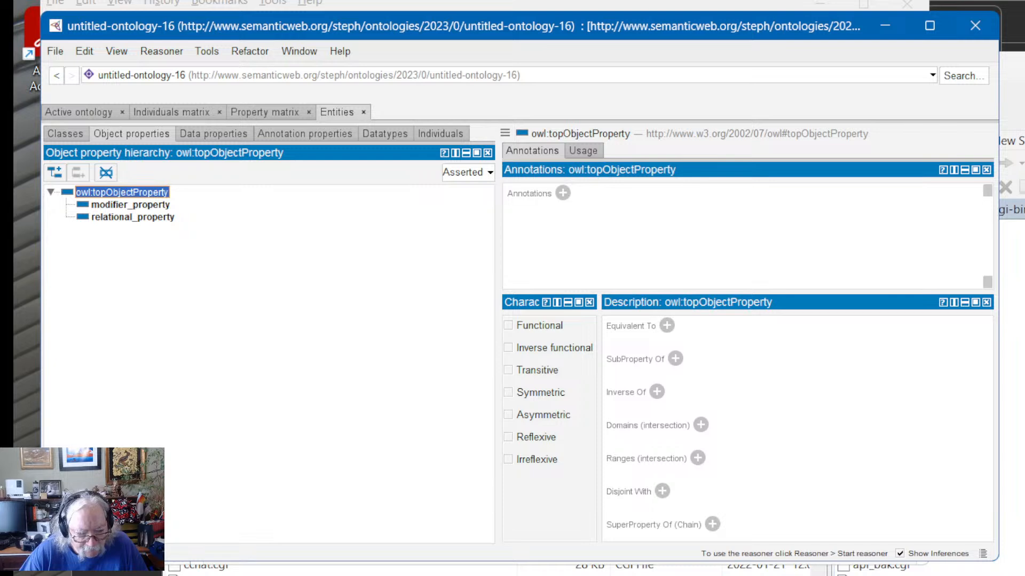
Step: In the browser tutorial, copy the relational_property subproperty names has_topping and has_base
{"action": "left_click", "coordinate": [635, 575]}
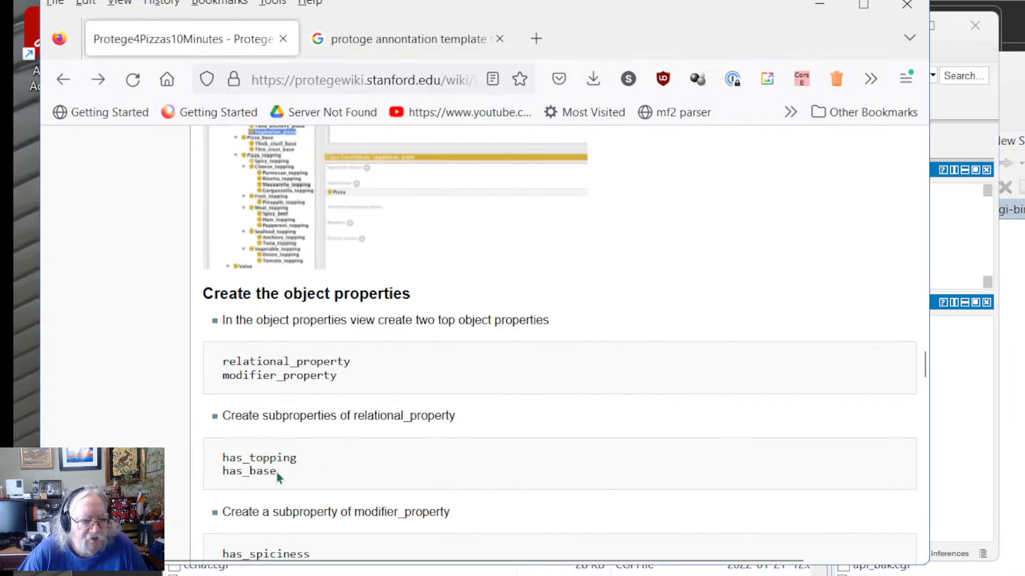
{"action": "left_click_drag", "start_coordinate": [277, 472], "coordinate": [216, 460]}
{"action": "key", "text": "ctrl+c"}
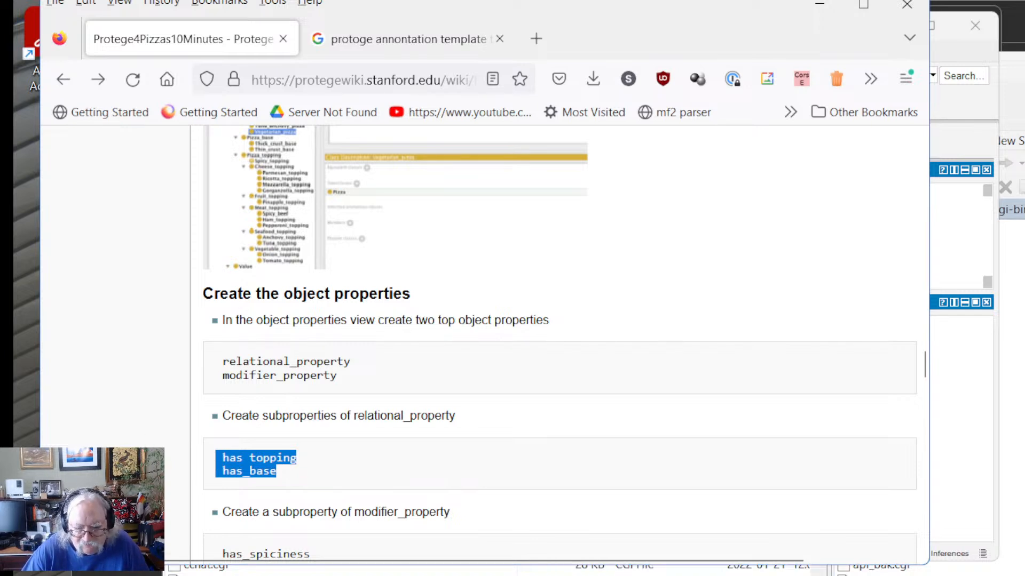
{"action": "left_click", "coordinate": [699, 575]}
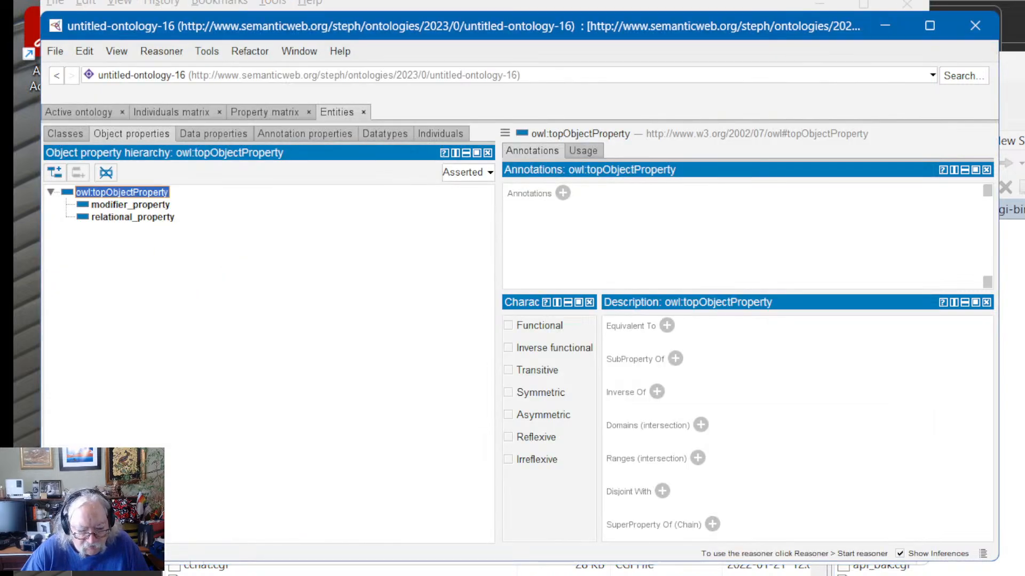
{"action": "left_click", "coordinate": [617, 575]}
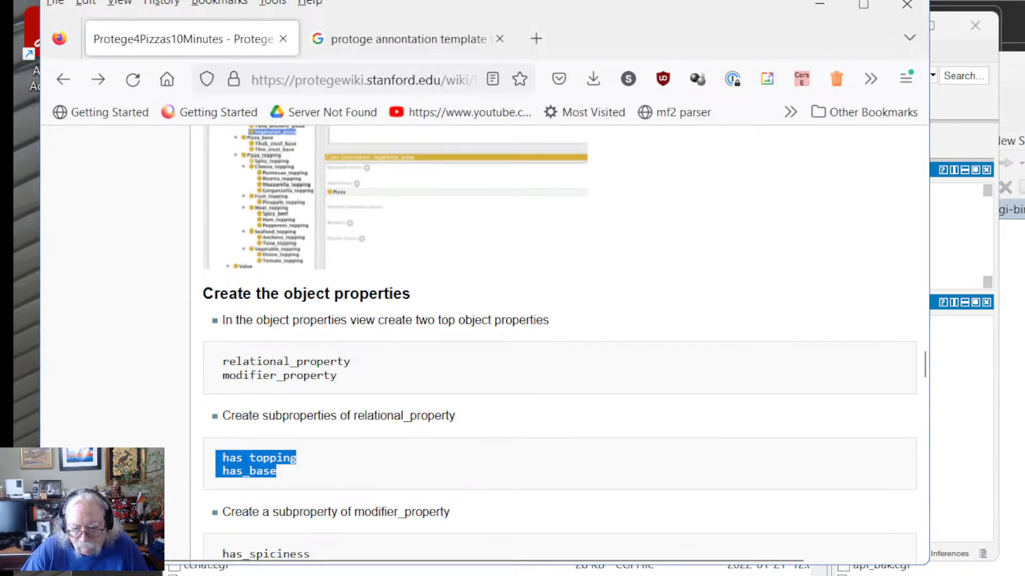
Step: In Protégé, start an object property hierarchy under relational_property and paste in has_topping and has_base
{"action": "key", "text": "alt+Tab"}
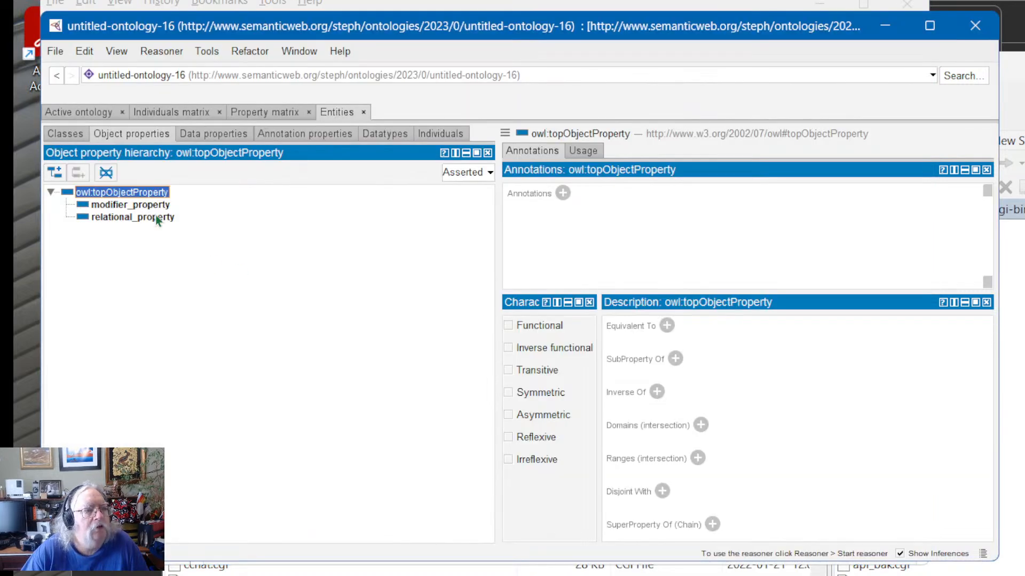
{"action": "left_click", "coordinate": [118, 217]}
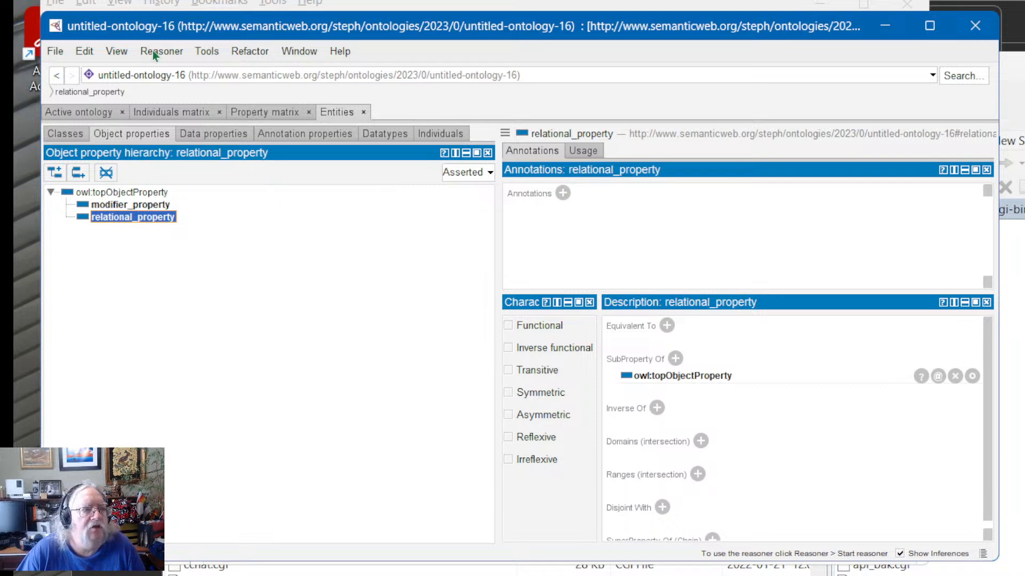
{"action": "left_click", "coordinate": [197, 52]}
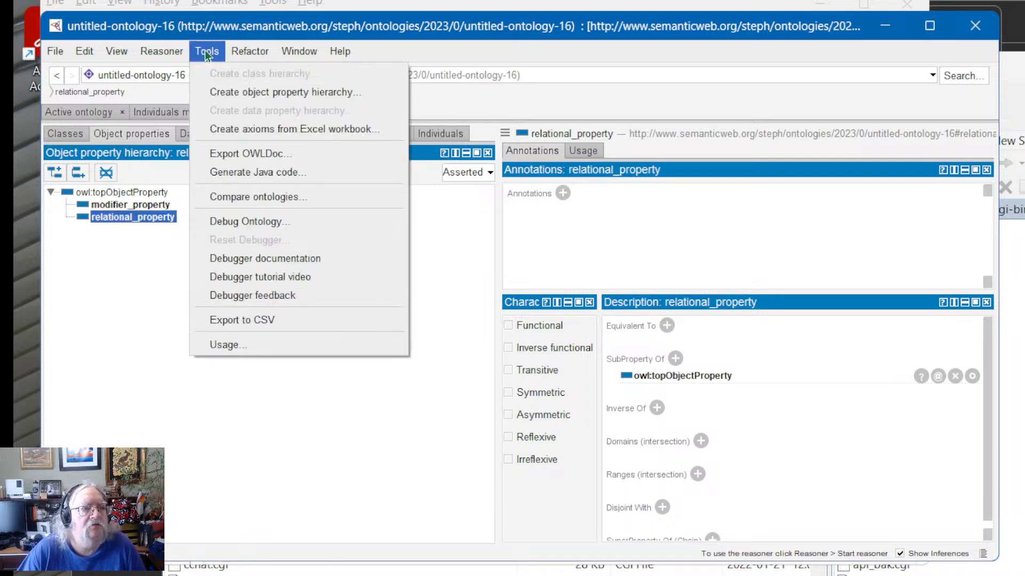
{"action": "left_click", "coordinate": [214, 94]}
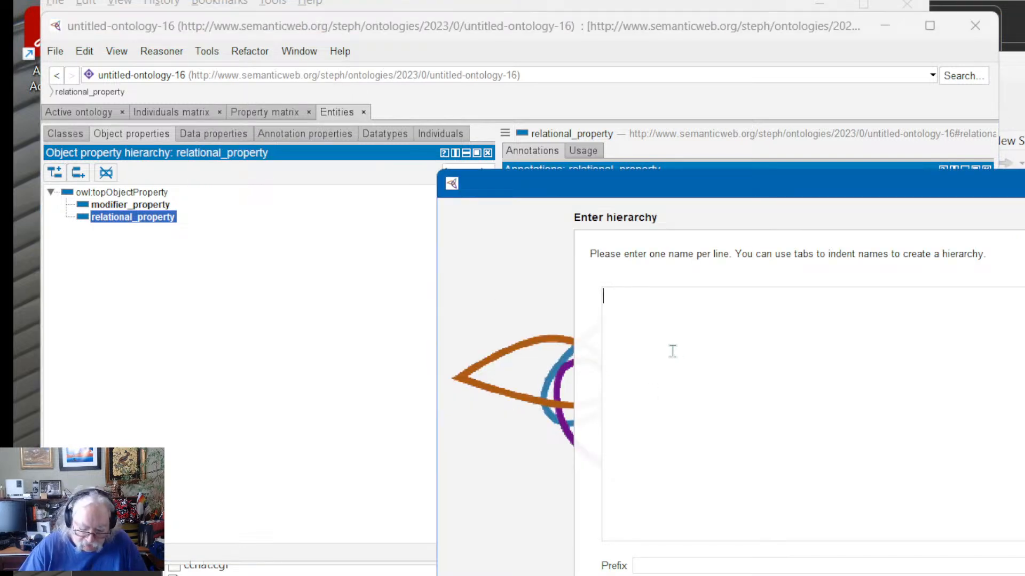
{"action": "key", "text": "ctrl+v"}
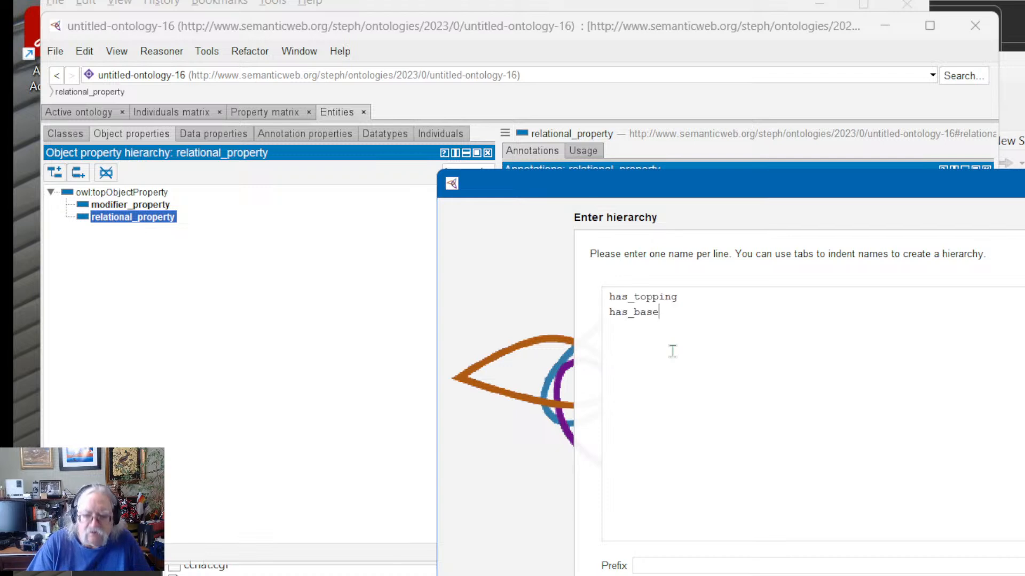
Step: Indent has_topping and has_base with a tab each, create them, and expand relational_property
{"action": "left_click", "coordinate": [608, 294]}
{"action": "key", "text": "Tab"}
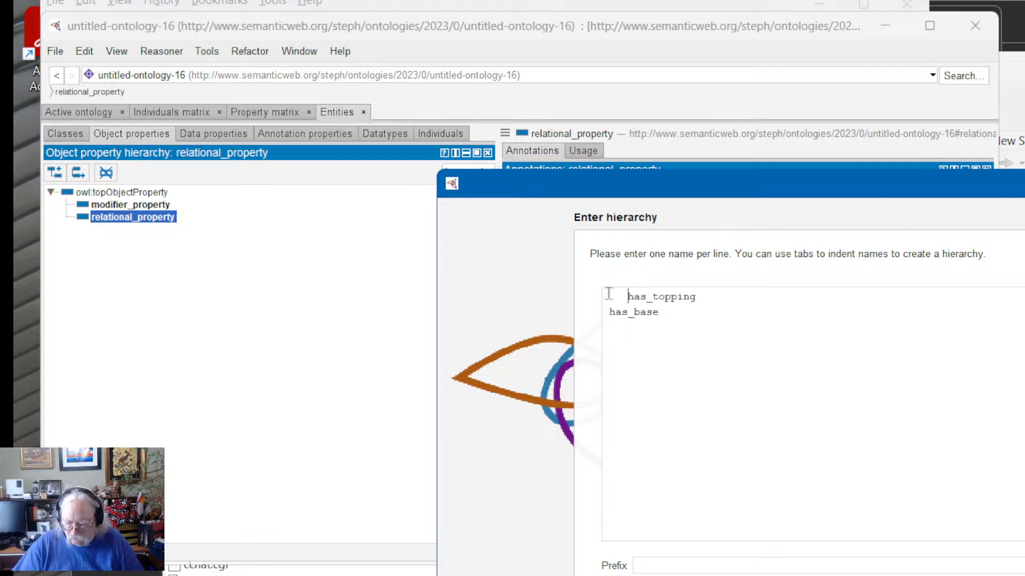
{"action": "key", "text": "Down"}
{"action": "key", "text": "Tab"}
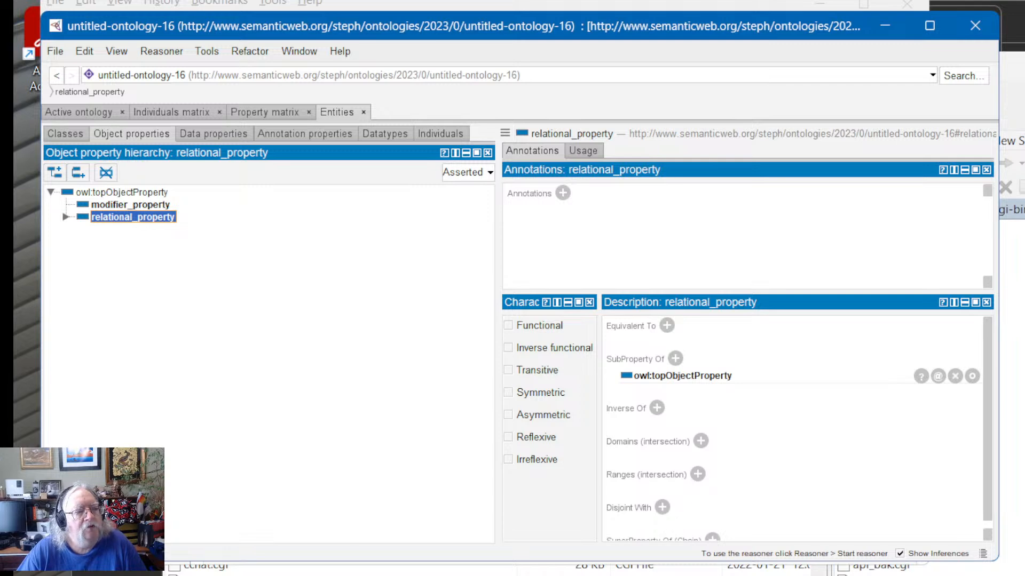
{"action": "left_click", "coordinate": [65, 217]}
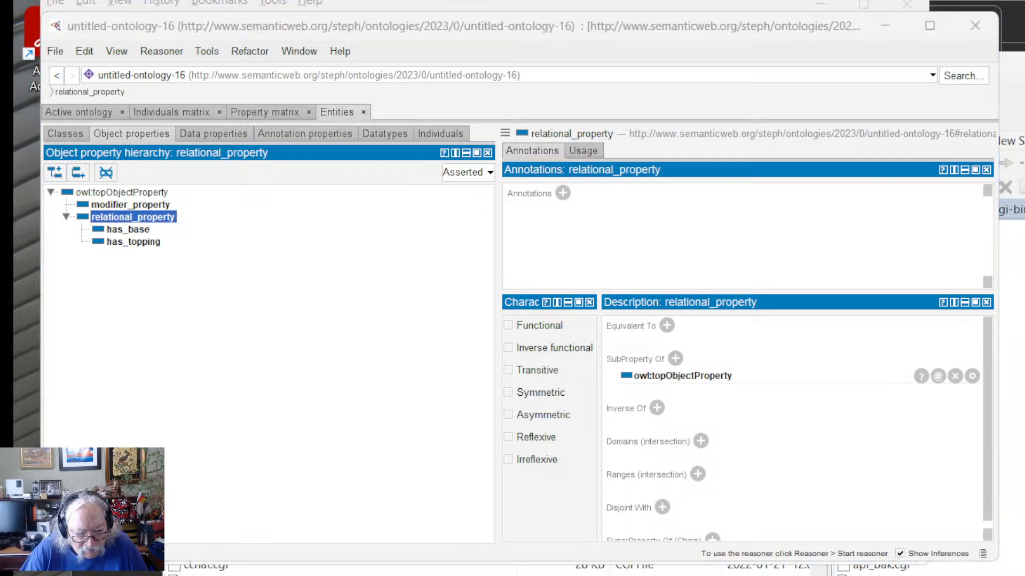
Step: Switch to the browser tutorial and copy the modifier_property subproperty name has_spiciness
{"action": "key", "text": "alt+Tab"}
{"action": "scroll", "coordinate": [578, 451], "scroll_direction": "down", "scroll_amount": 3}
{"action": "scroll", "coordinate": [579, 450], "scroll_direction": "down", "scroll_amount": 1}
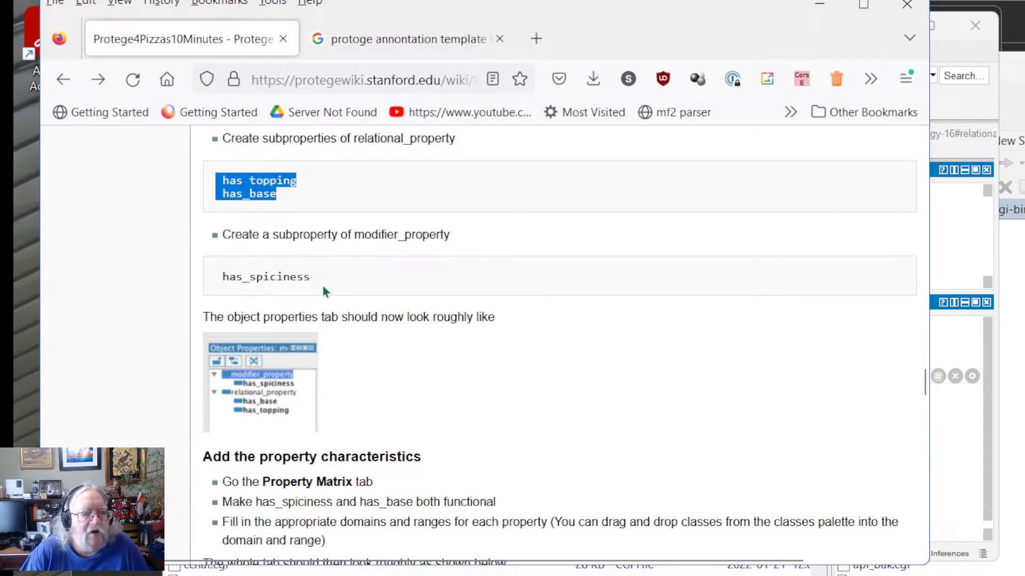
{"action": "left_click_drag", "start_coordinate": [313, 277], "coordinate": [216, 277]}
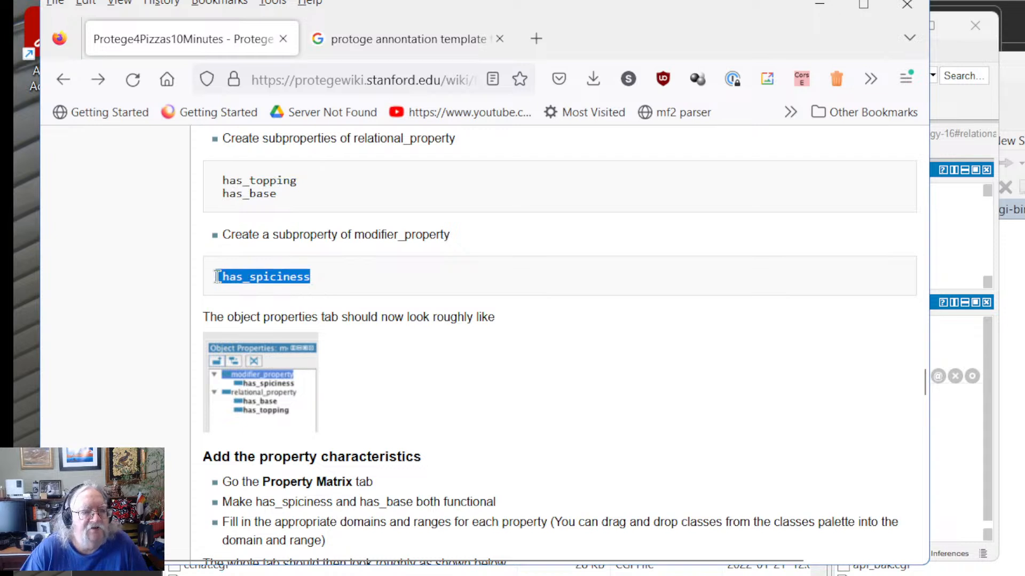
{"action": "double_click", "coordinate": [255, 270]}
{"action": "key", "text": "ctrl+c"}
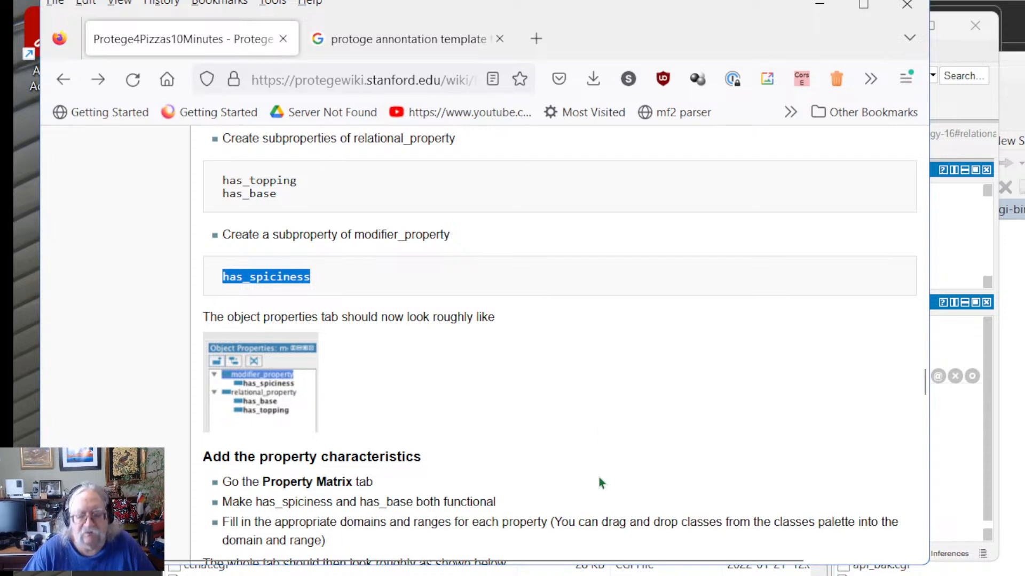
Step: In Protégé, create has_spiciness as a tab-indented subproperty of modifier_property with the object property hierarchy tool and expand modifier_property
{"action": "key", "text": "alt+Tab"}
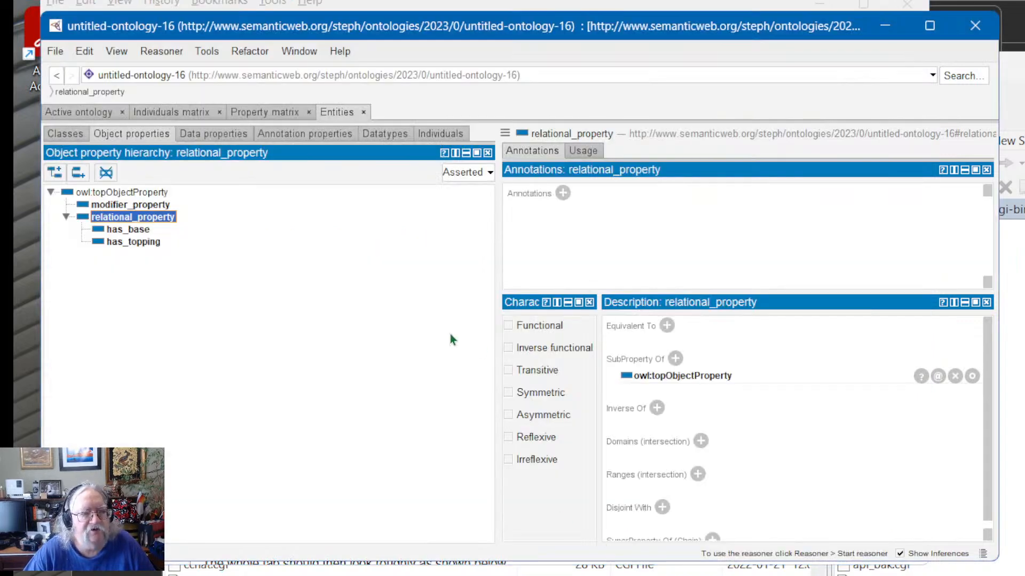
{"action": "left_click", "coordinate": [155, 206]}
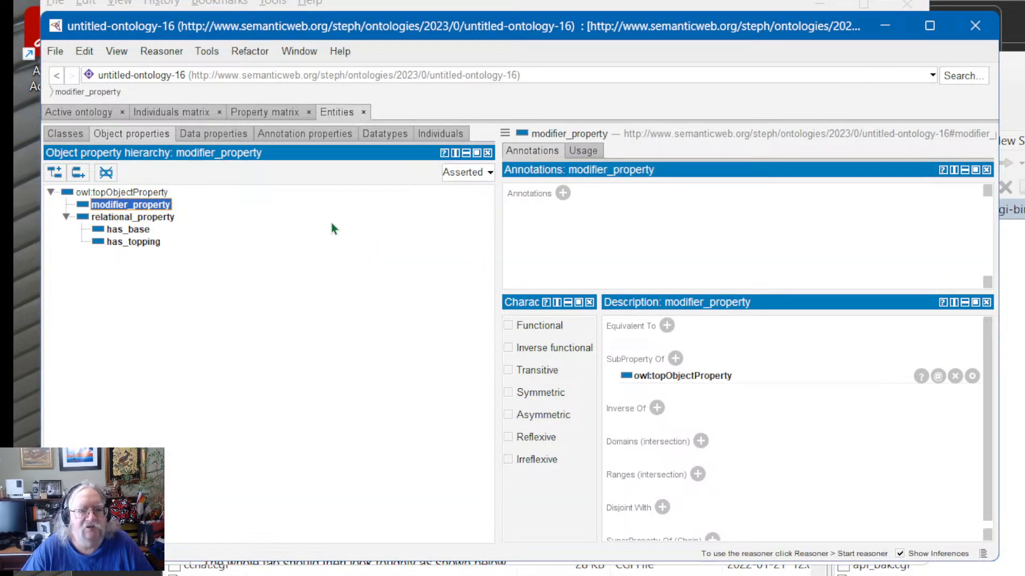
{"action": "left_click", "coordinate": [209, 50]}
{"action": "left_click", "coordinate": [225, 92]}
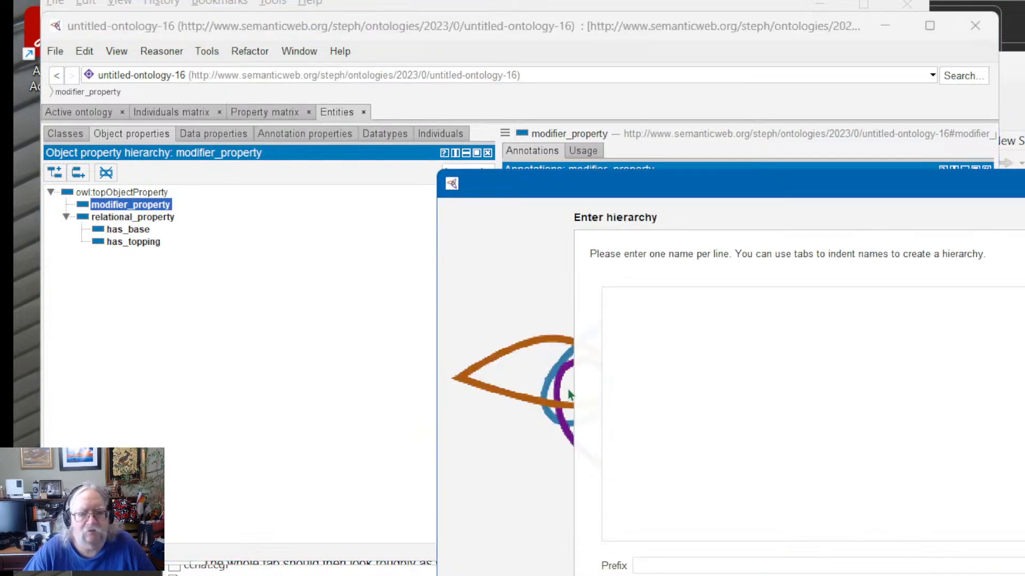
{"action": "left_click", "coordinate": [747, 443]}
{"action": "key", "text": "ctrl+v"}
{"action": "key", "text": "Return"}
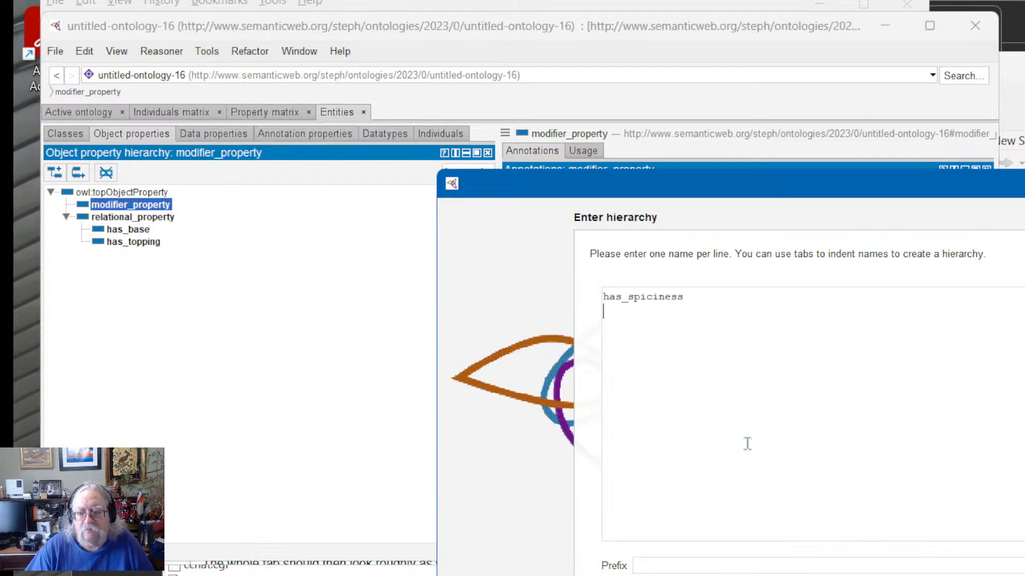
{"action": "key", "text": "Up"}
{"action": "key", "text": "Tab"}
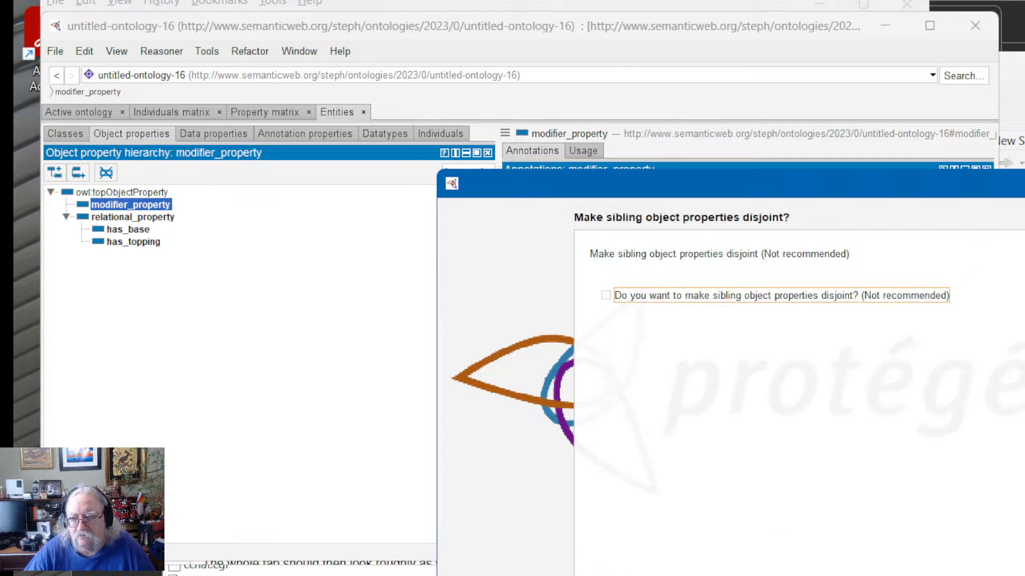
{"action": "key", "text": "Return"}
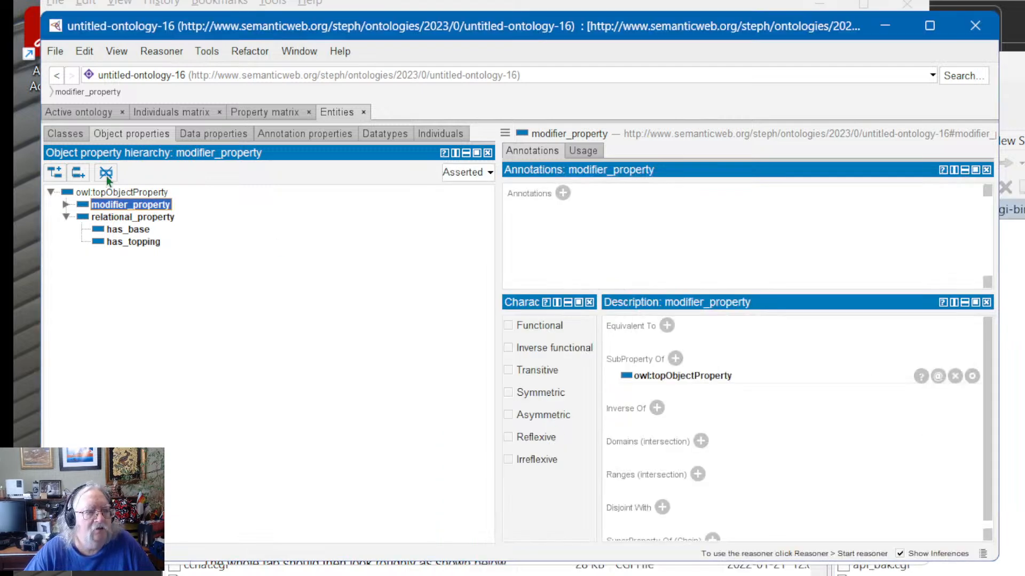
{"action": "left_click", "coordinate": [64, 205]}
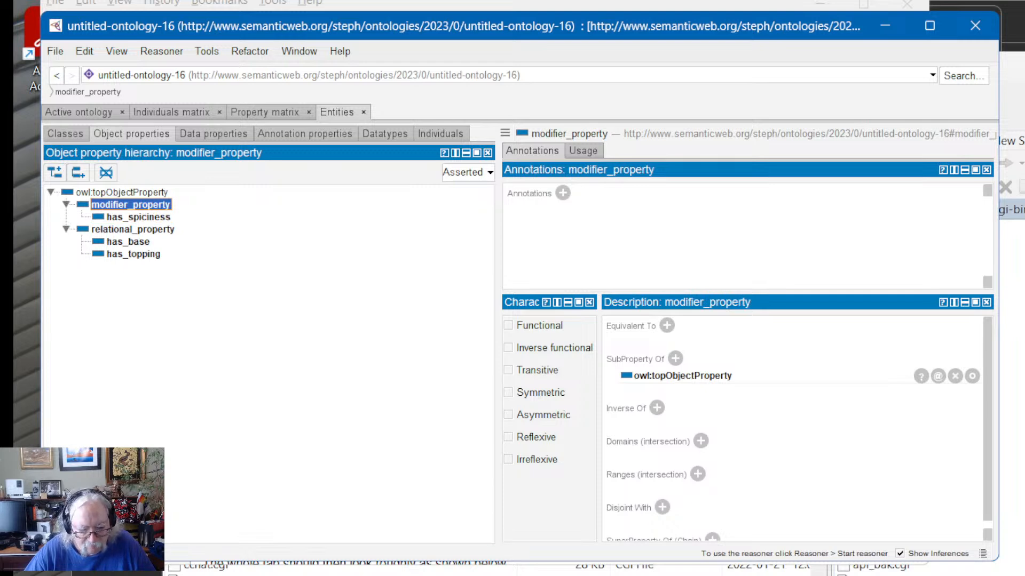
Step: Read the property characteristics instructions in the browser tutorial and open the property matrix in Protégé
{"action": "key", "text": "alt+Tab"}
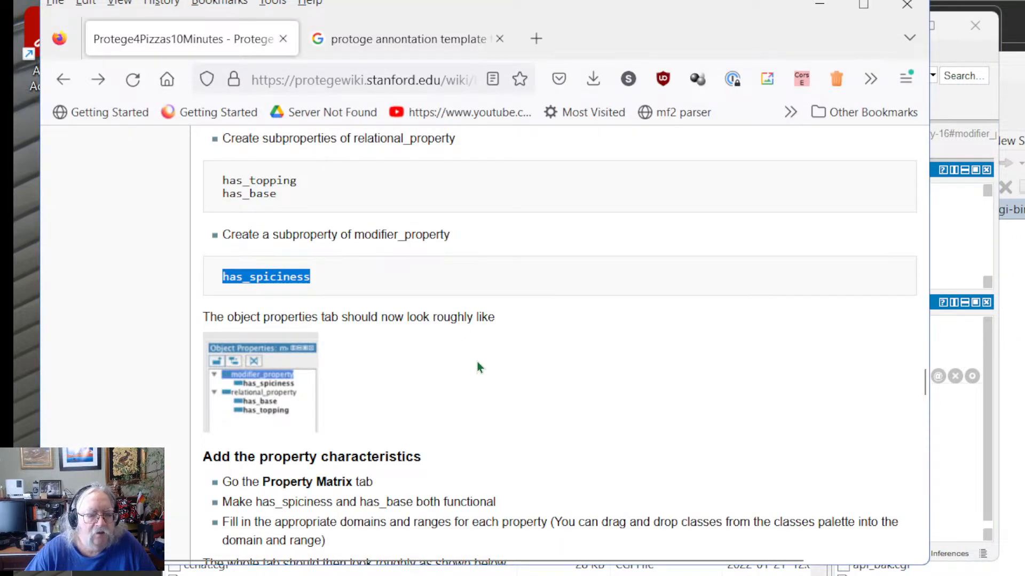
{"action": "scroll", "coordinate": [477, 365], "scroll_direction": "down", "scroll_amount": 3}
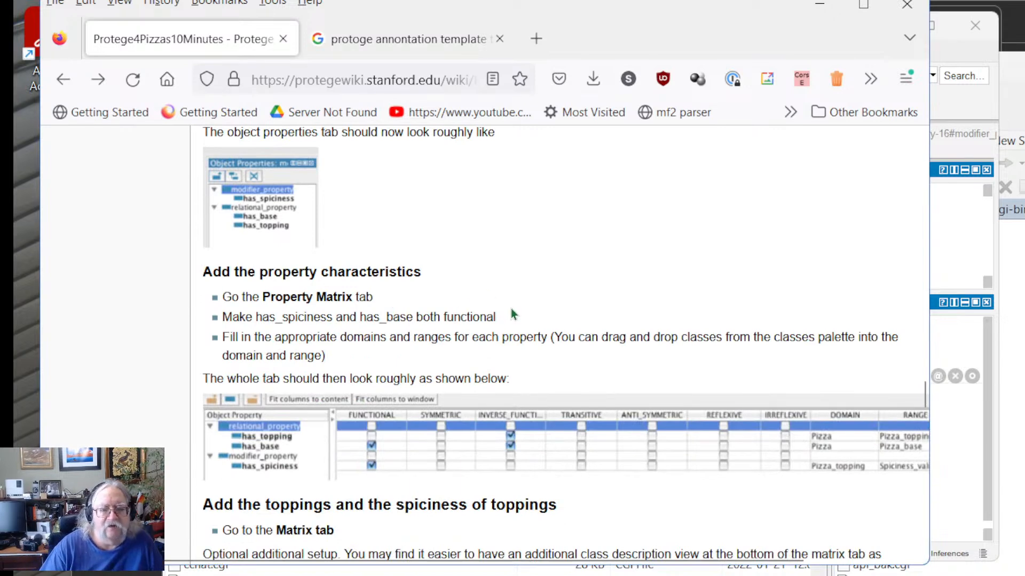
{"action": "scroll", "coordinate": [533, 321], "scroll_direction": "down", "scroll_amount": 2}
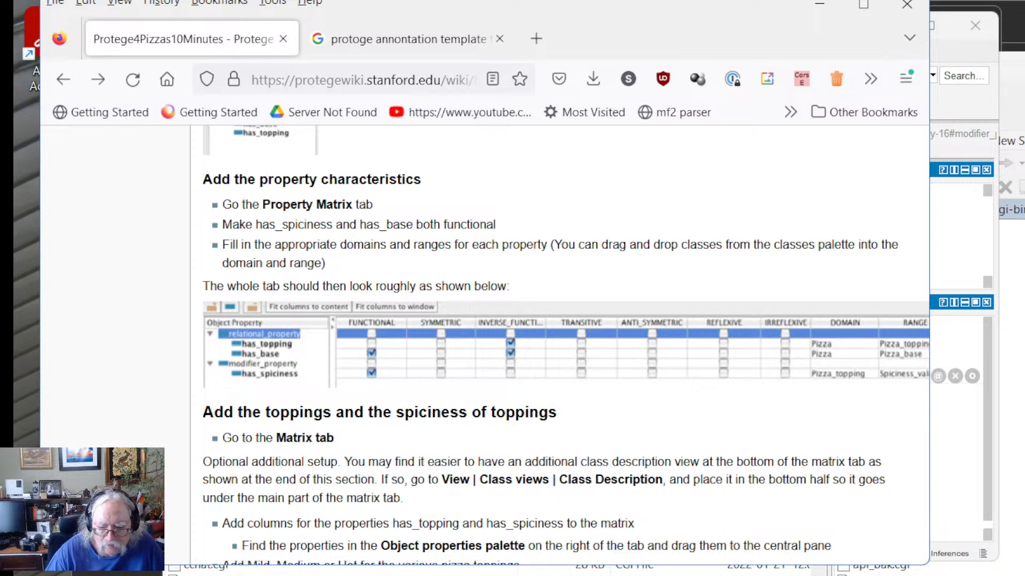
{"action": "key", "text": "alt+Tab"}
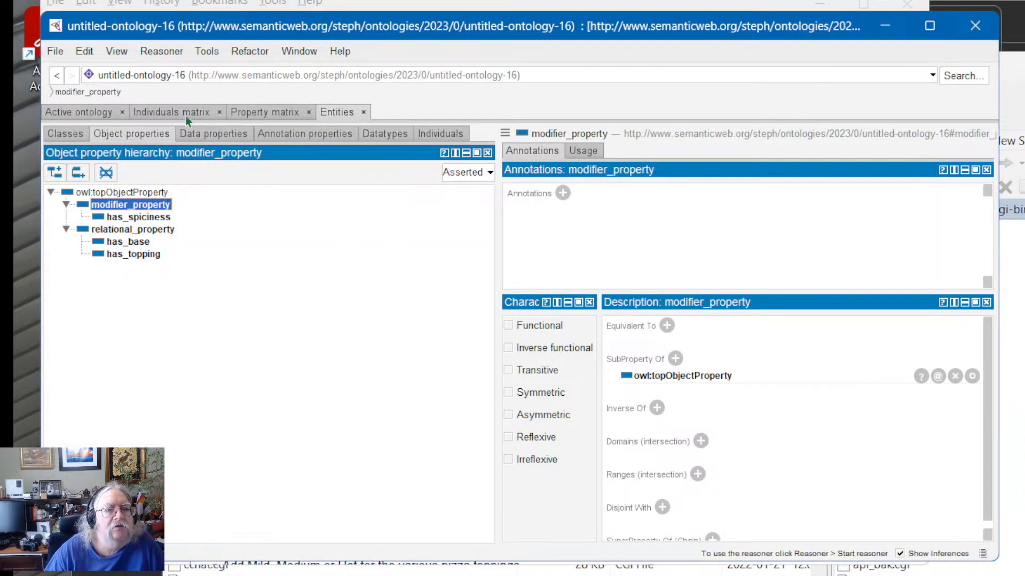
{"action": "left_click", "coordinate": [272, 112]}
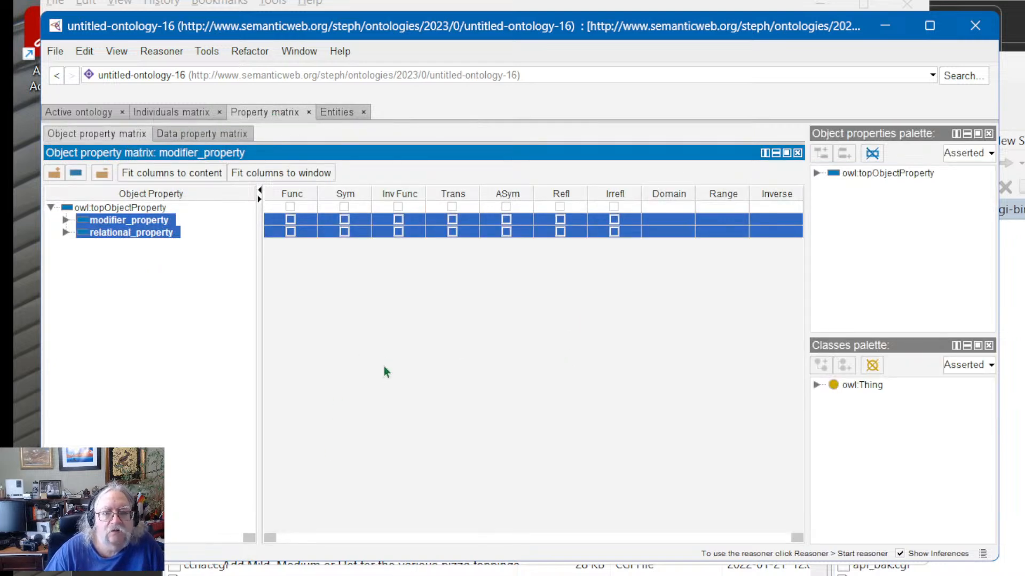
Step: Expand owl:topObjectProperty in the object properties palette and select relational_property both there and in the object property matrix
{"action": "left_click", "coordinate": [830, 176]}
{"action": "left_click", "coordinate": [816, 173]}
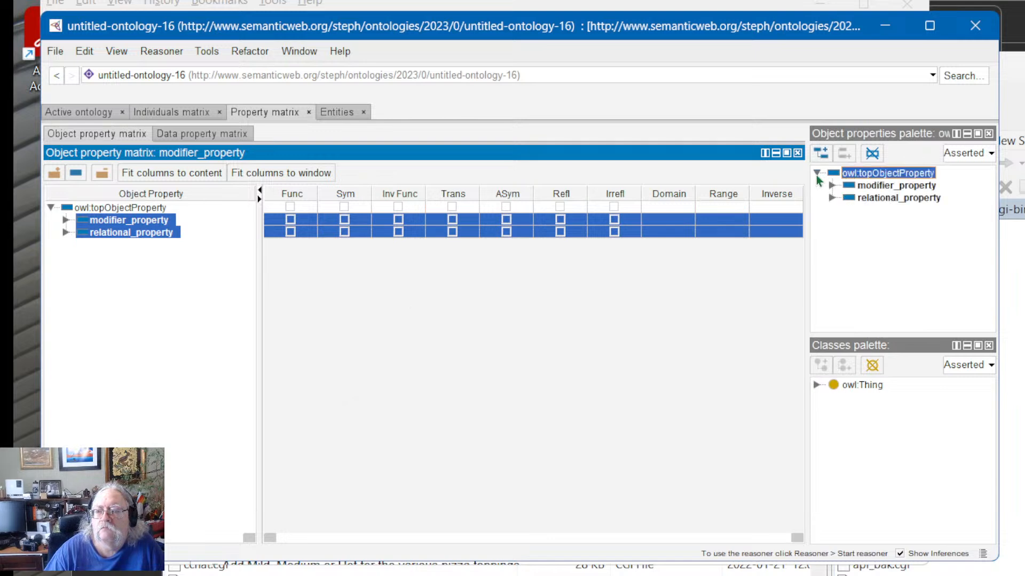
{"action": "left_click", "coordinate": [879, 188]}
{"action": "left_click", "coordinate": [878, 199]}
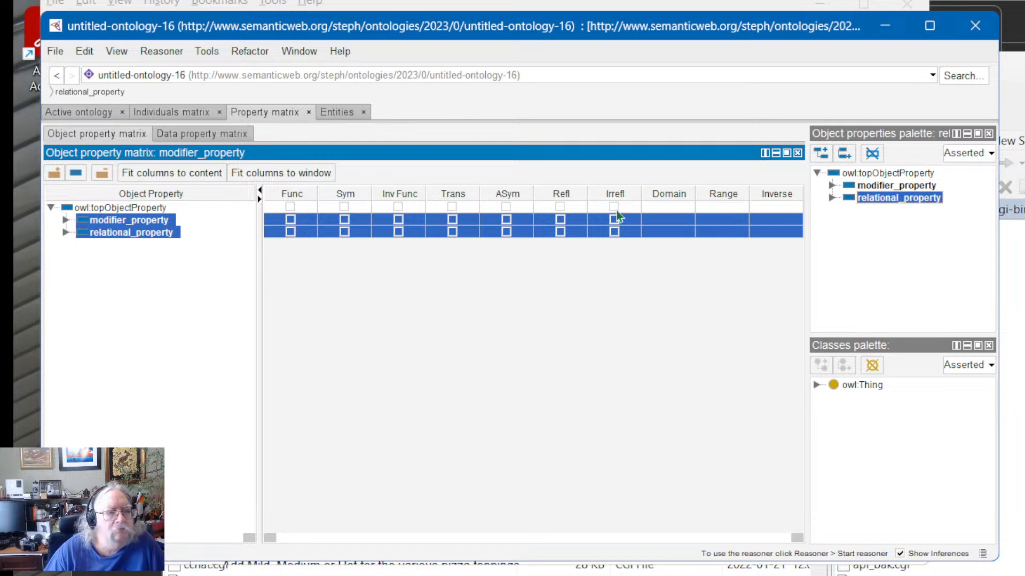
{"action": "left_click", "coordinate": [150, 232], "text": "ctrl"}
{"action": "left_click", "coordinate": [148, 235]}
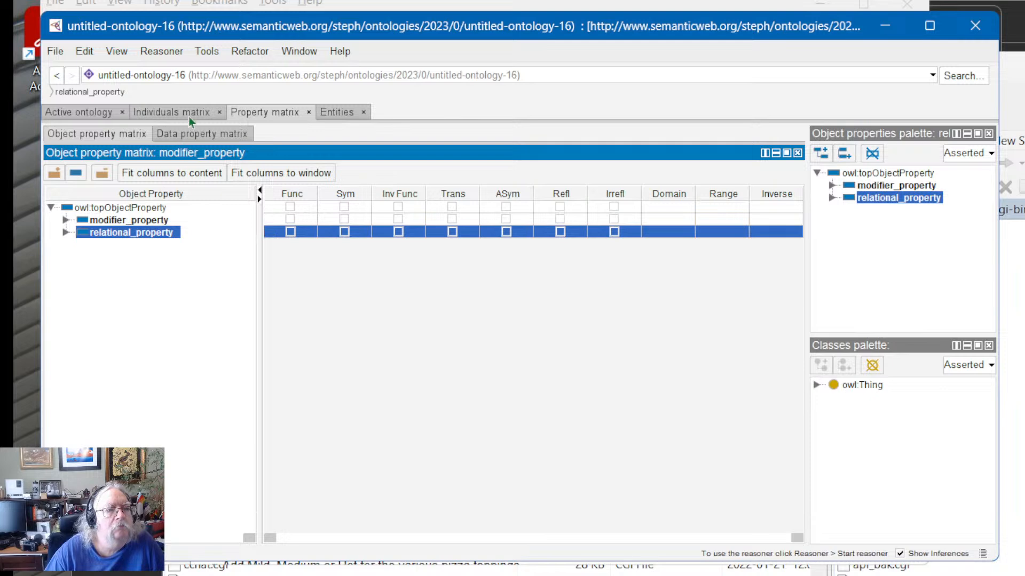
Step: Look over the data property matrix and return to the object property matrix to examine its top-level properties
{"action": "left_click", "coordinate": [198, 134]}
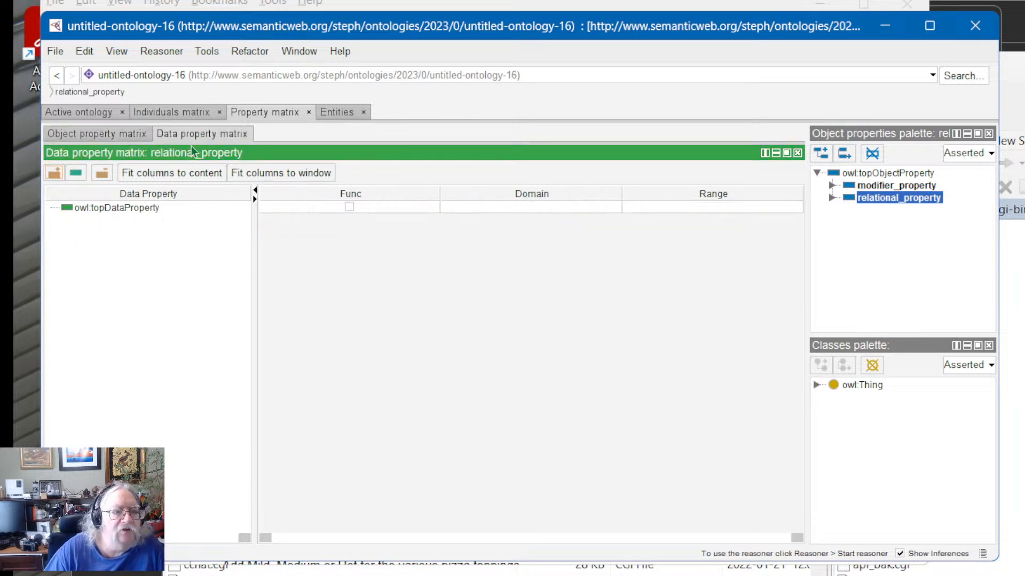
{"action": "left_click", "coordinate": [102, 207]}
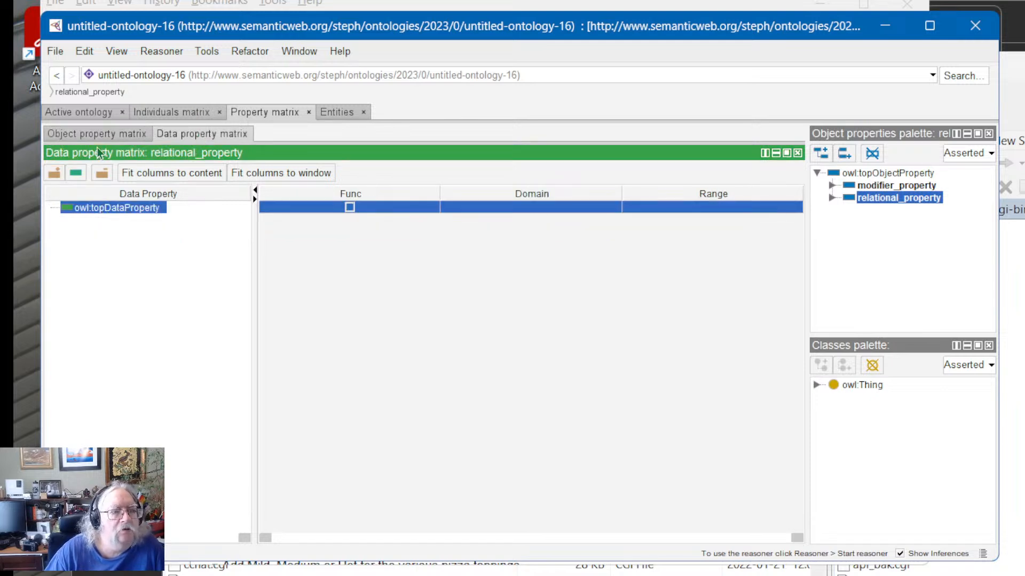
{"action": "left_click", "coordinate": [112, 134]}
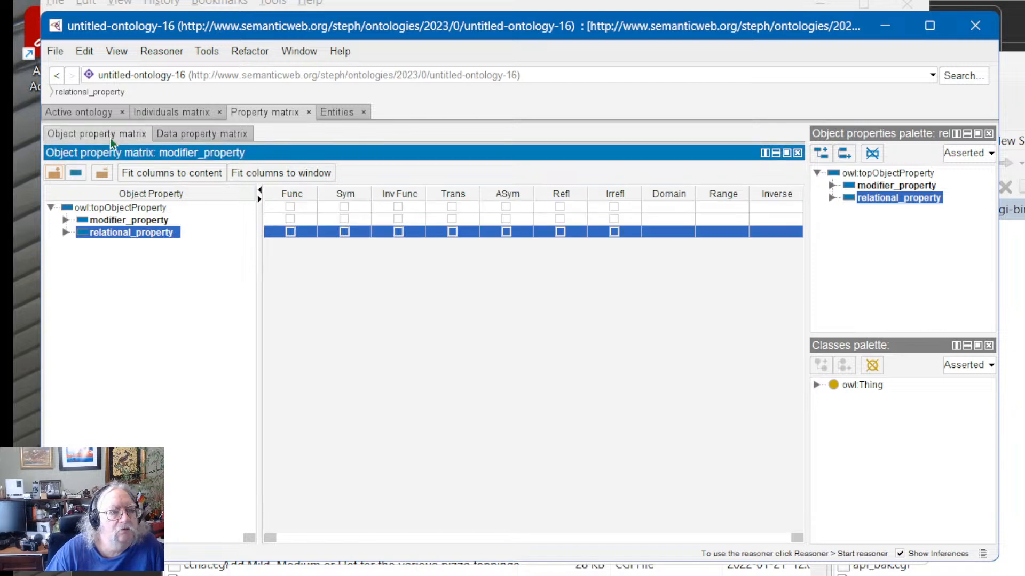
{"action": "left_click", "coordinate": [107, 208]}
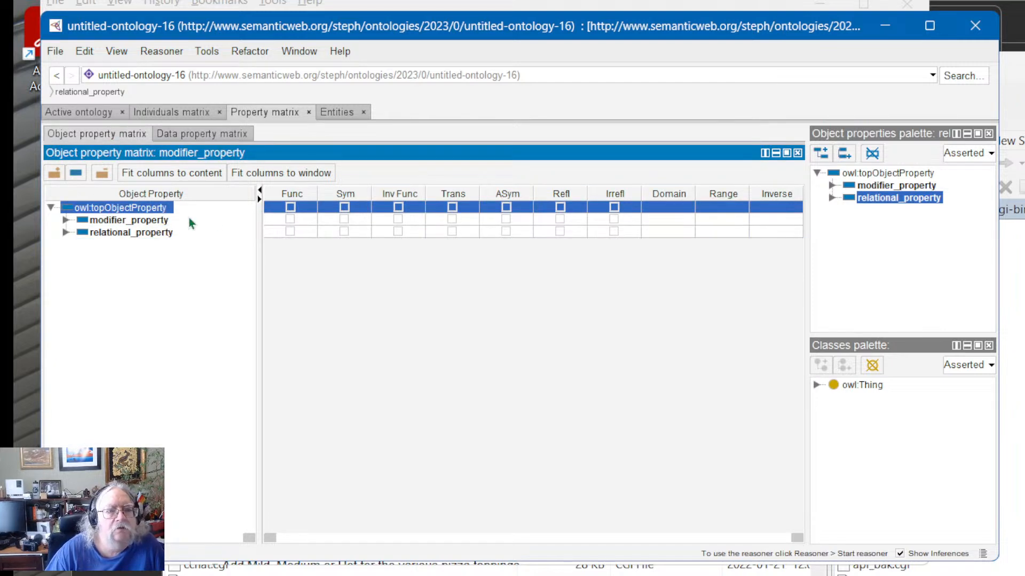
{"action": "left_click", "coordinate": [150, 221]}
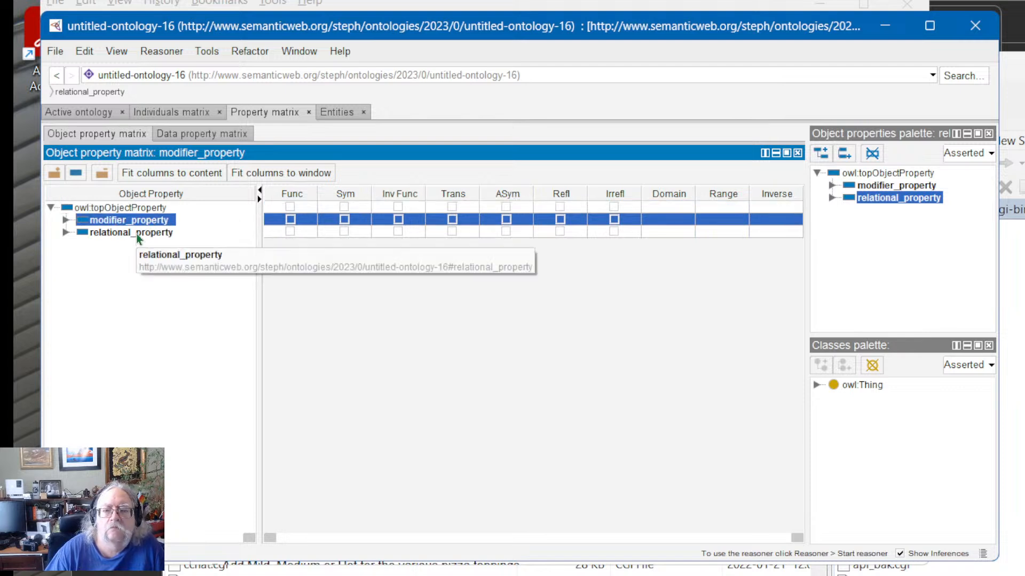
{"action": "left_click", "coordinate": [138, 235]}
{"action": "left_click", "coordinate": [137, 213]}
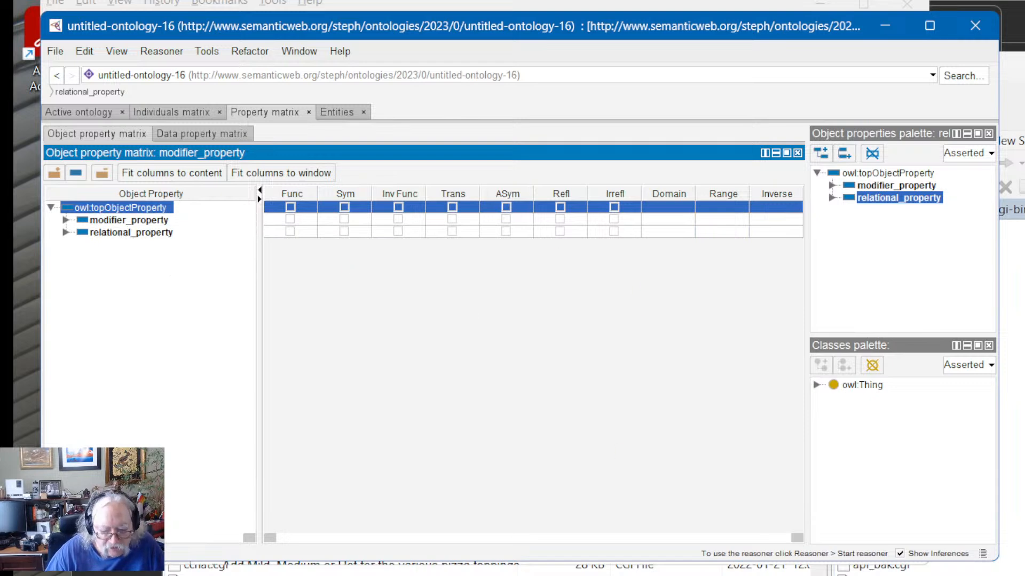
Step: Compare with the browser tutorial's example matrix and expand modifier_property and relational_property in Protégé's object property matrix
{"action": "key", "text": "alt+Tab"}
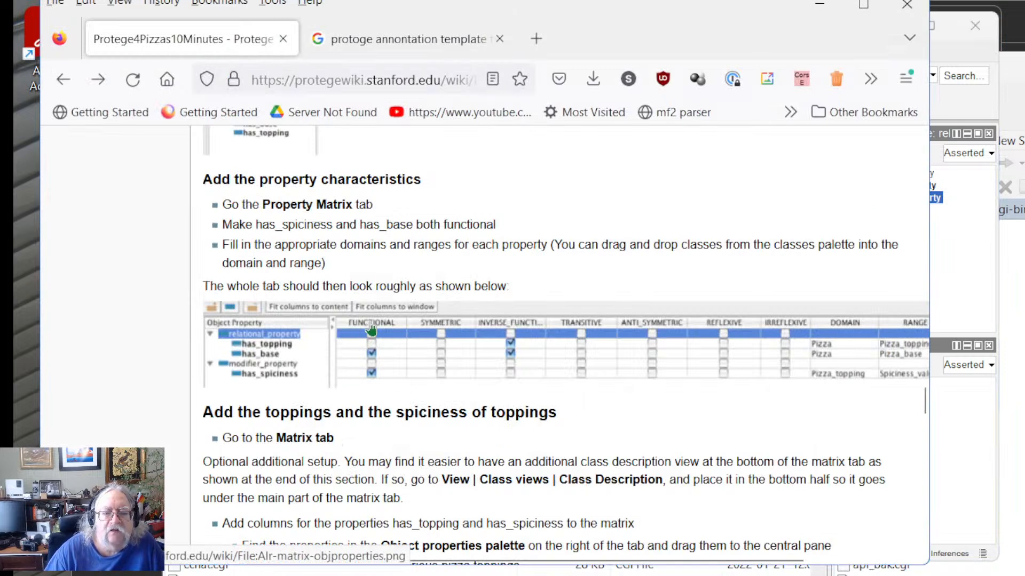
{"action": "left_click", "coordinate": [946, 523]}
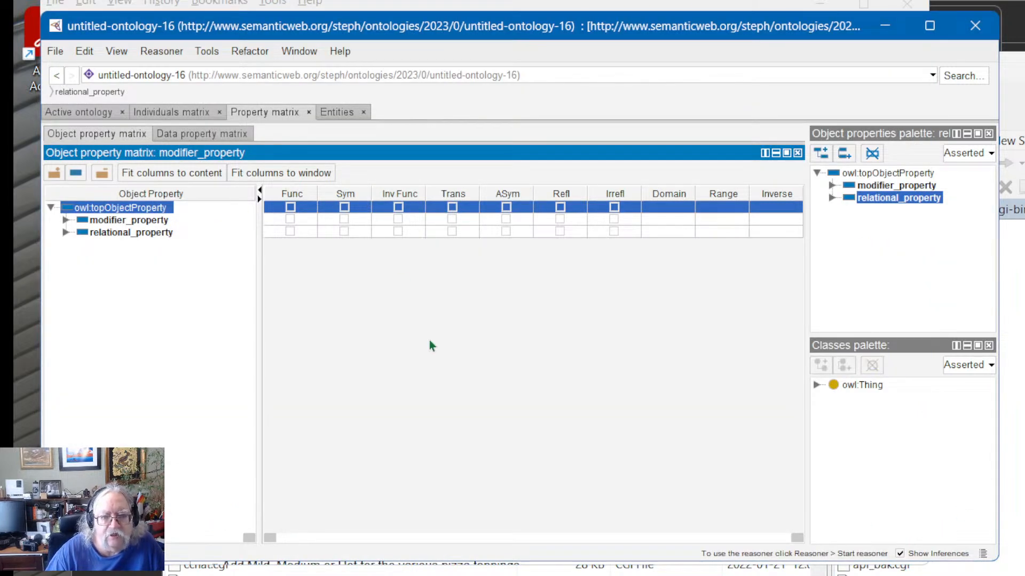
{"action": "key", "text": "alt+Tab"}
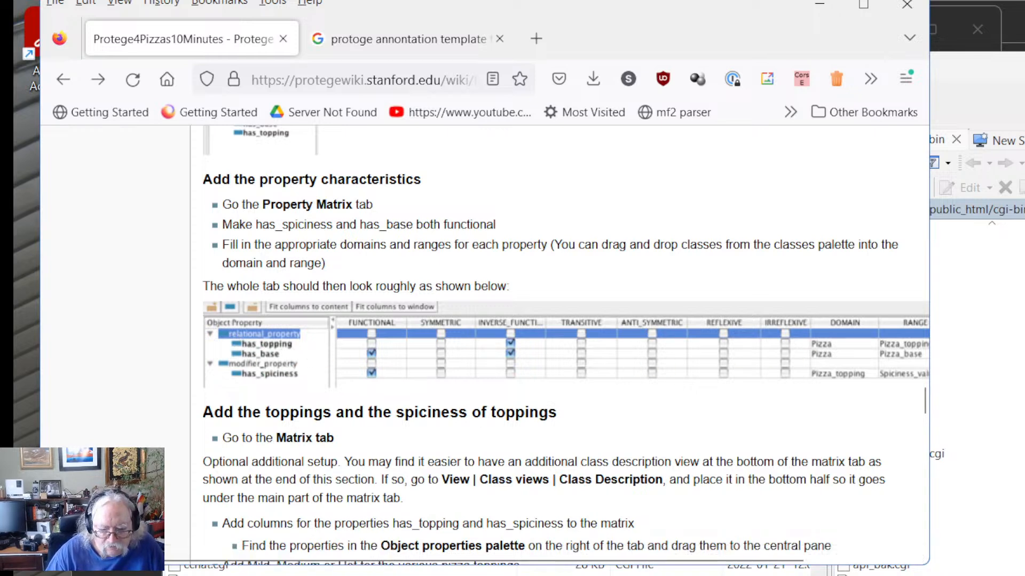
{"action": "key", "text": "alt+Tab"}
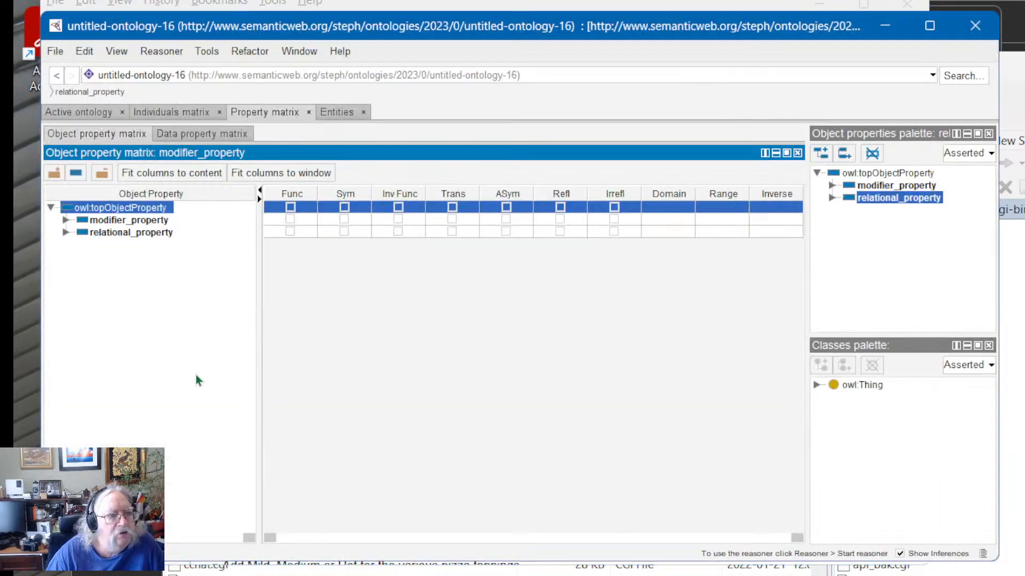
{"action": "left_click", "coordinate": [65, 220]}
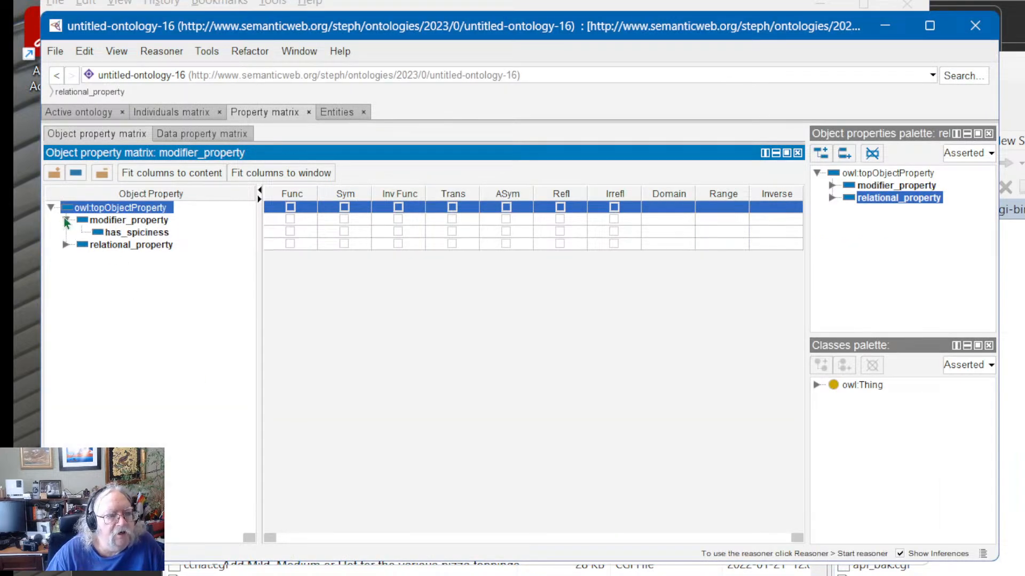
{"action": "left_click", "coordinate": [65, 245]}
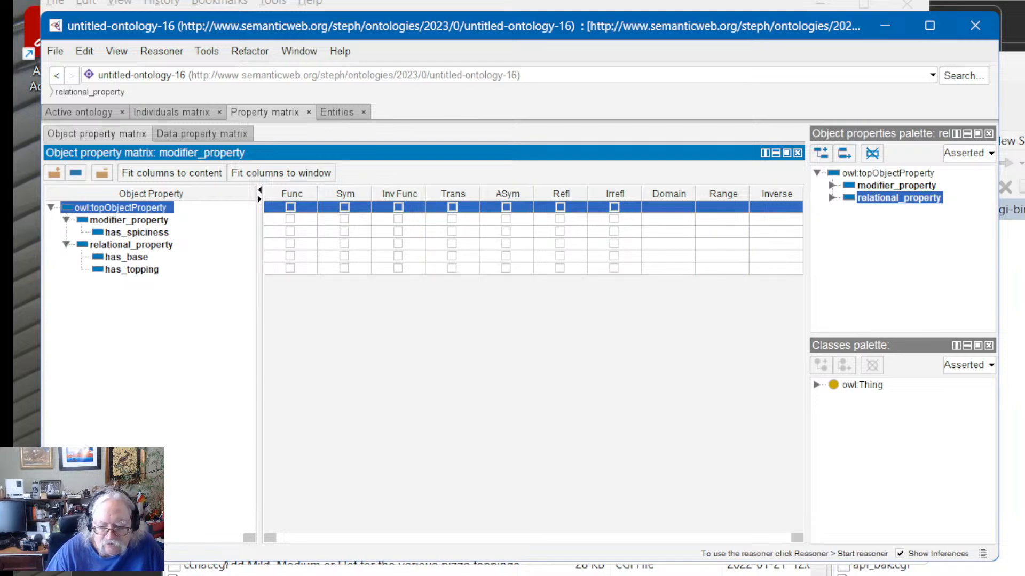
Step: Recheck the tutorial instructions in the browser and make has_spiciness and has_base functional in Protégé's object property matrix
{"action": "key", "text": "alt+Tab"}
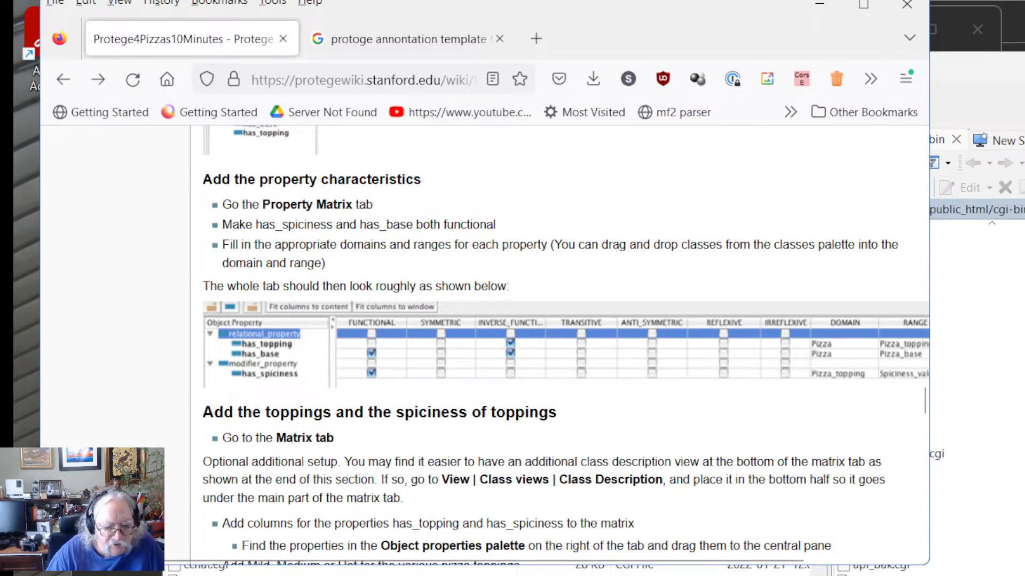
{"action": "key", "text": "alt+Tab"}
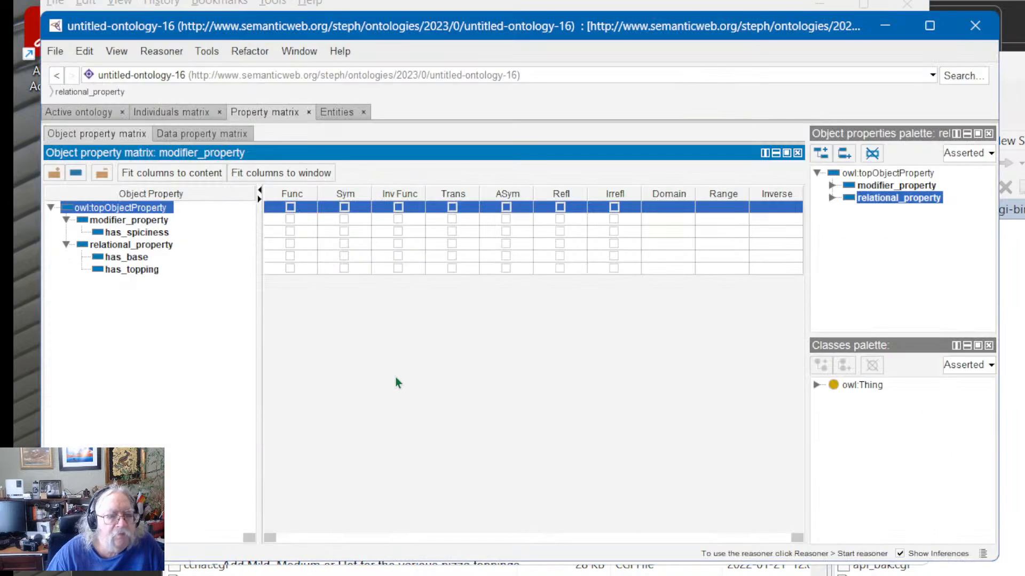
{"action": "left_click", "coordinate": [291, 231]}
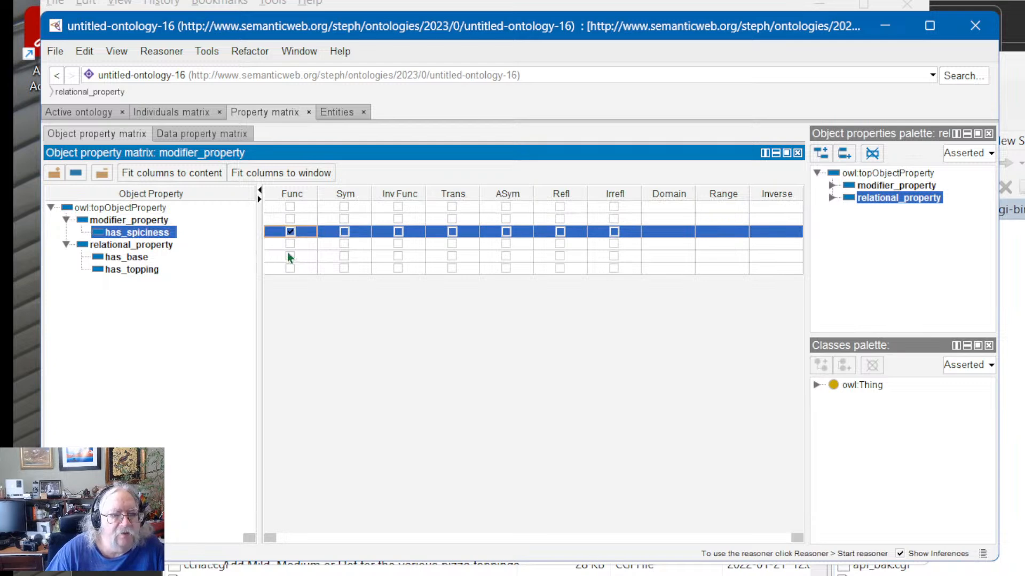
{"action": "left_click", "coordinate": [289, 256]}
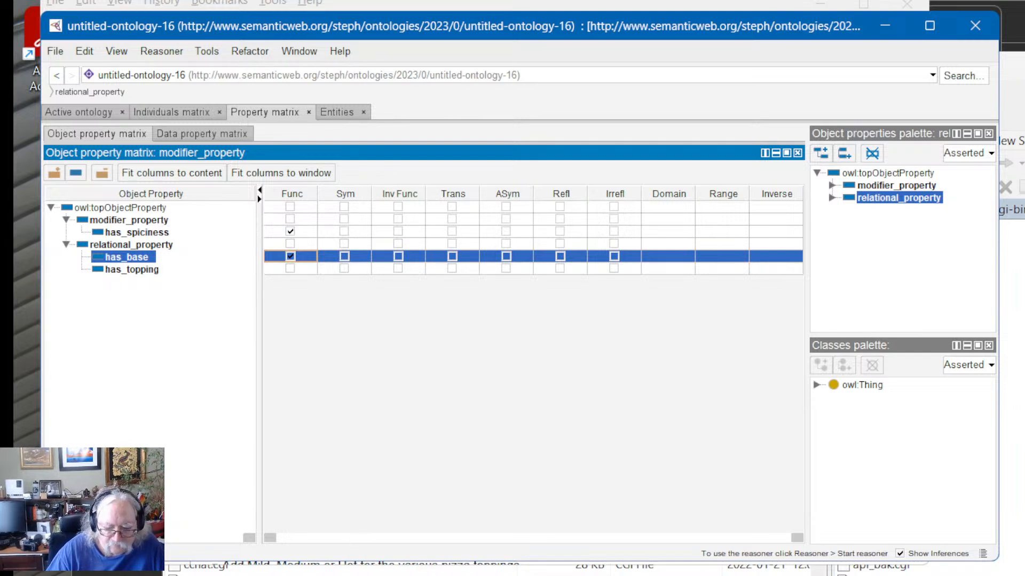
Step: Check the full example matrix in the browser tutorial and make has_base and has_topping inverse functional in Protégé
{"action": "key", "text": "alt+Tab"}
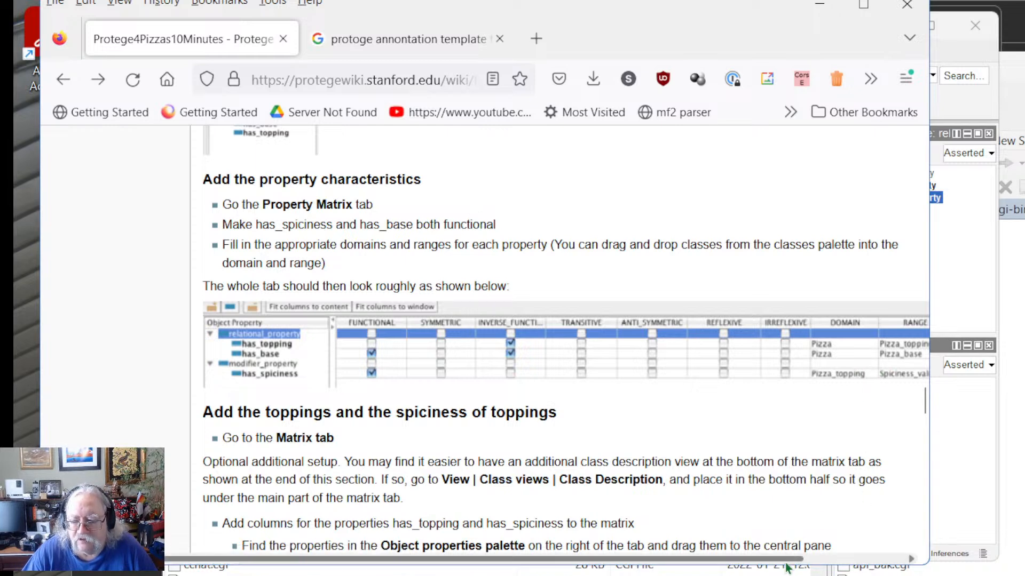
{"action": "scroll", "coordinate": [788, 560], "scroll_direction": "right", "scroll_amount": 4}
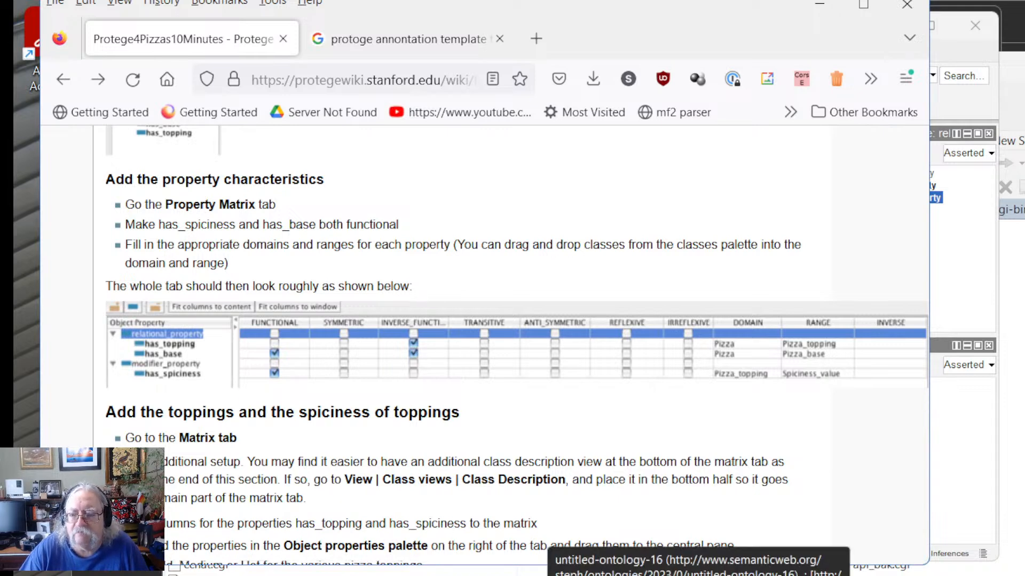
{"action": "left_click", "coordinate": [698, 575]}
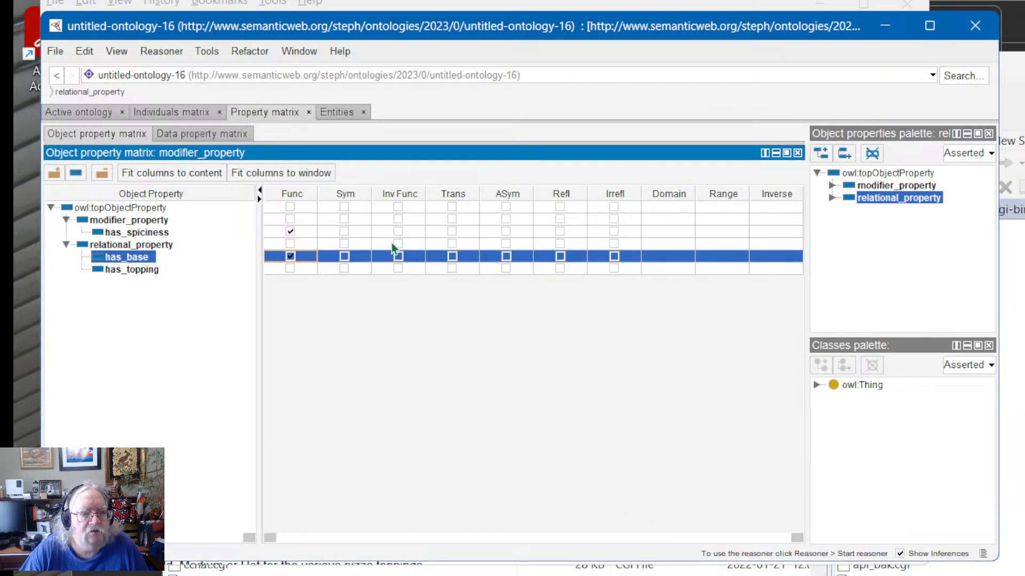
{"action": "left_click", "coordinate": [398, 269]}
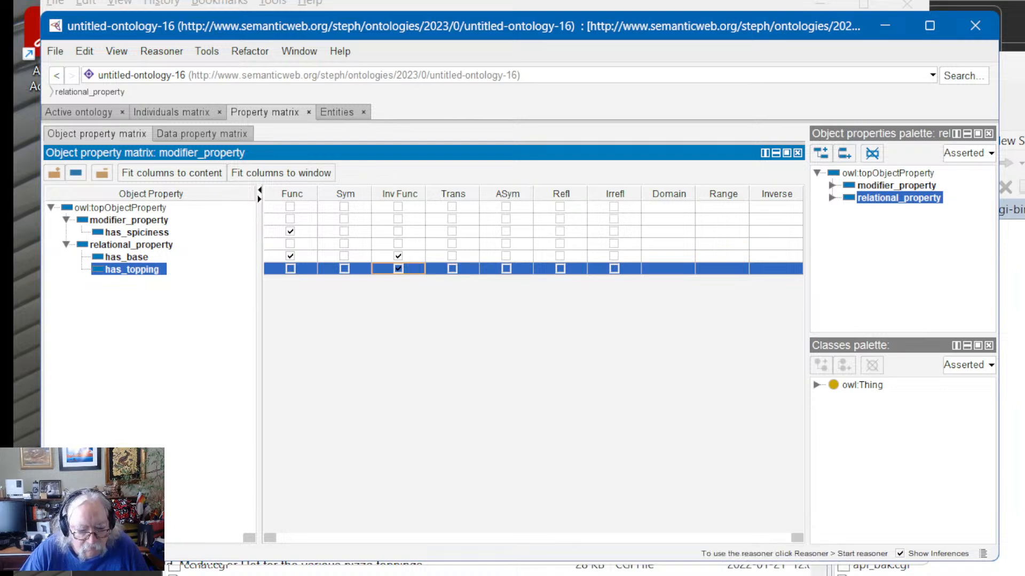
Step: Check the tutorial's example matrix in the browser and set the domain of has_base and has_topping to Pizza in Protégé
{"action": "key", "text": "alt+Tab"}
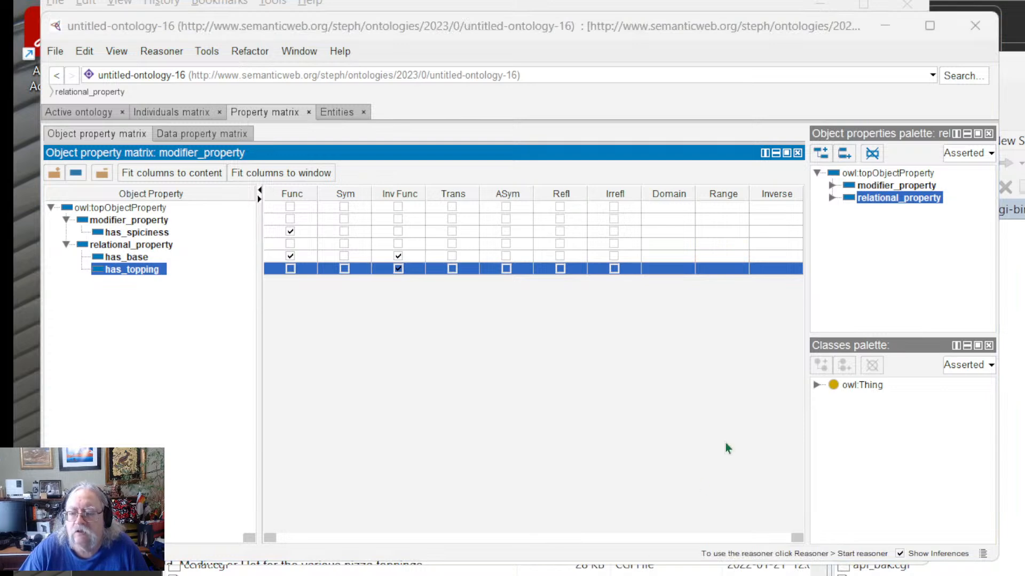
{"action": "key", "text": "alt+Tab"}
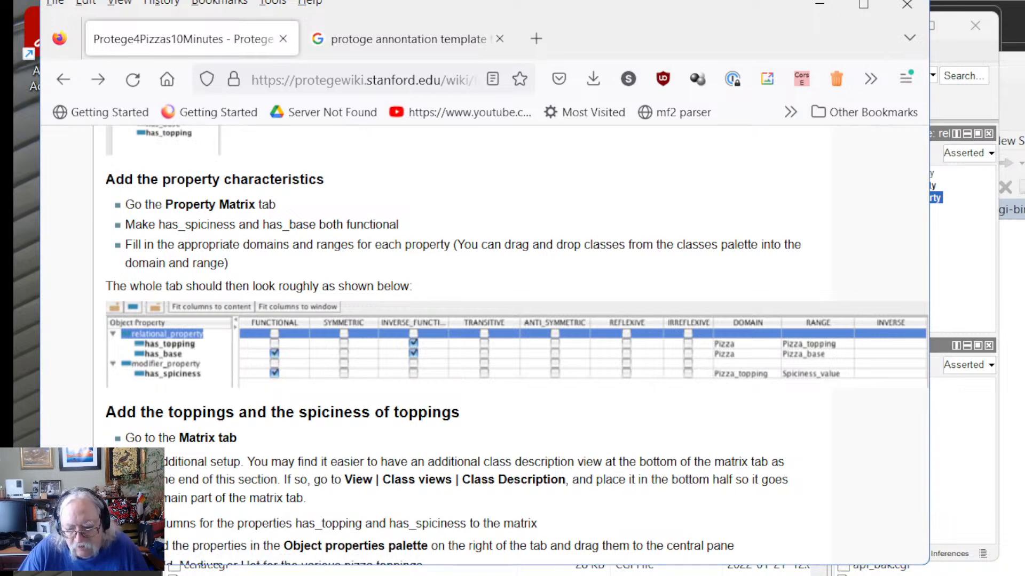
{"action": "left_click", "coordinate": [697, 575]}
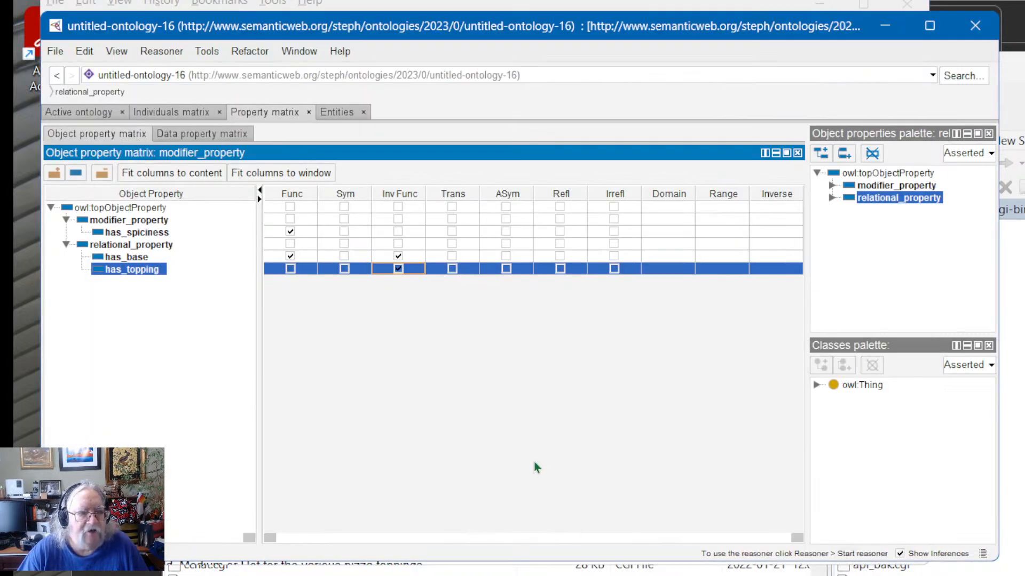
{"action": "left_click", "coordinate": [666, 255]}
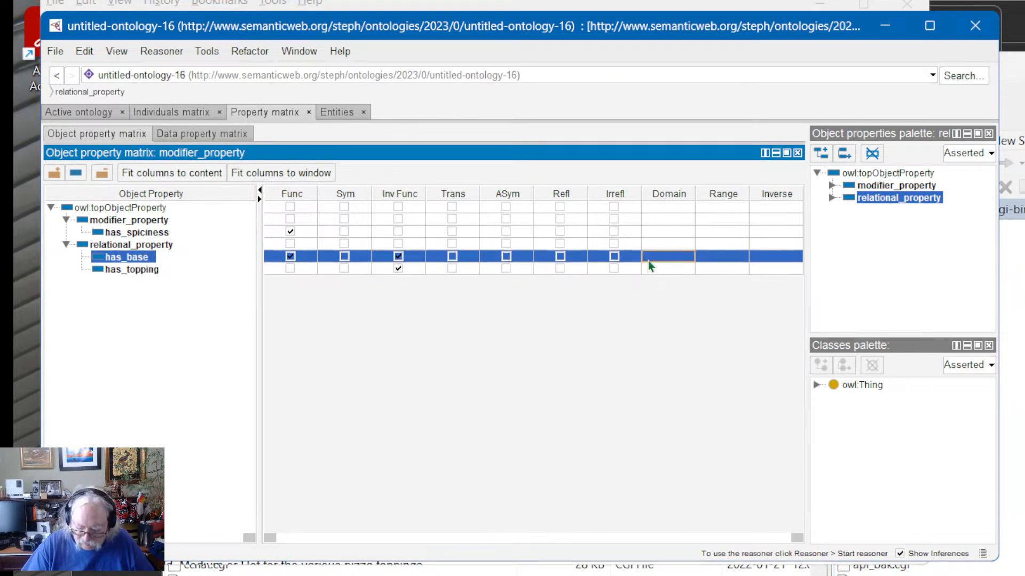
{"action": "type", "text": "Pizza"}
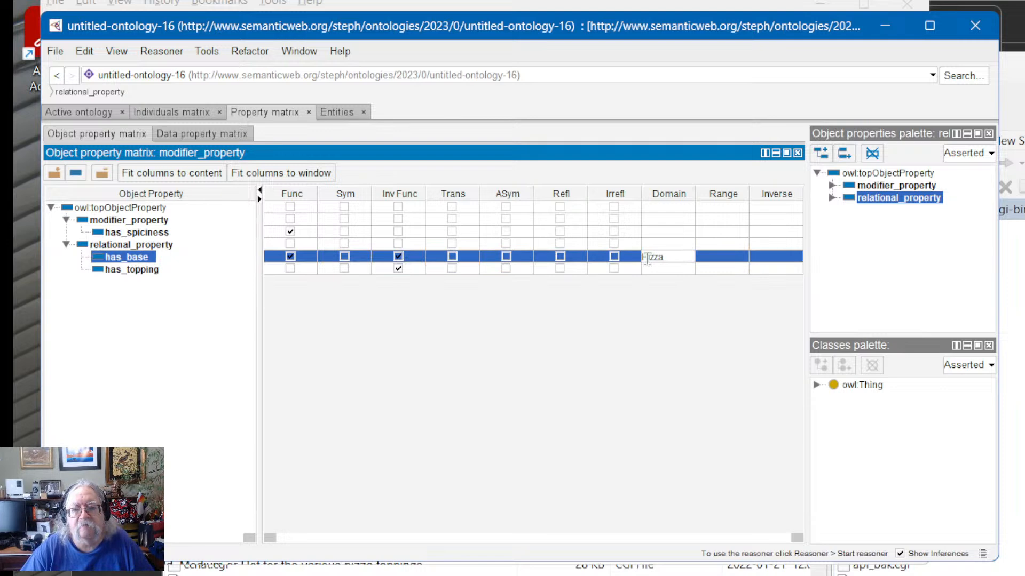
{"action": "left_click", "coordinate": [659, 269]}
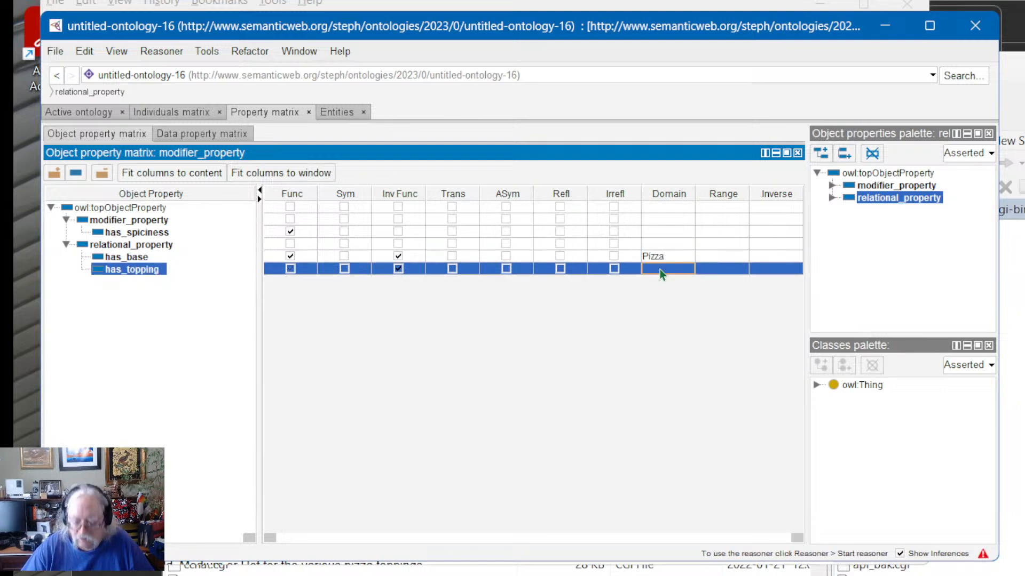
{"action": "type", "text": "Pizza"}
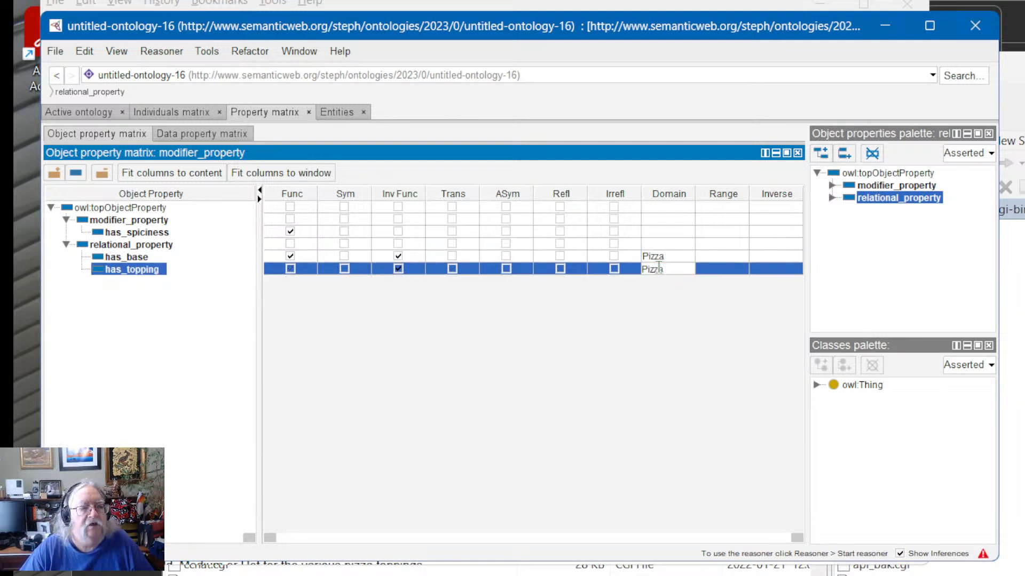
Step: Set the domain of has_spiciness to Pizza_topping in the object property matrix
{"action": "left_click", "coordinate": [661, 224]}
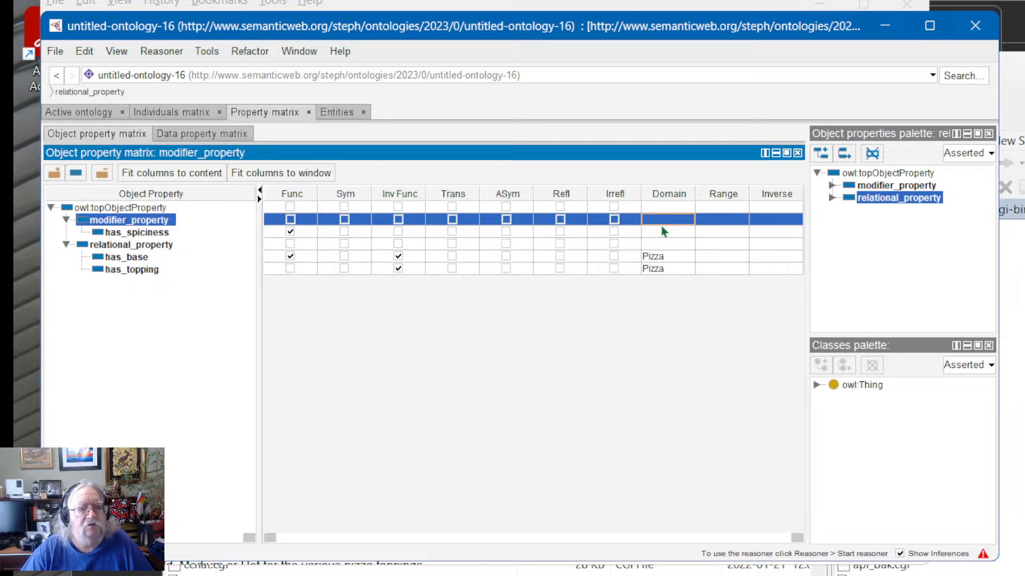
{"action": "left_click", "coordinate": [659, 236]}
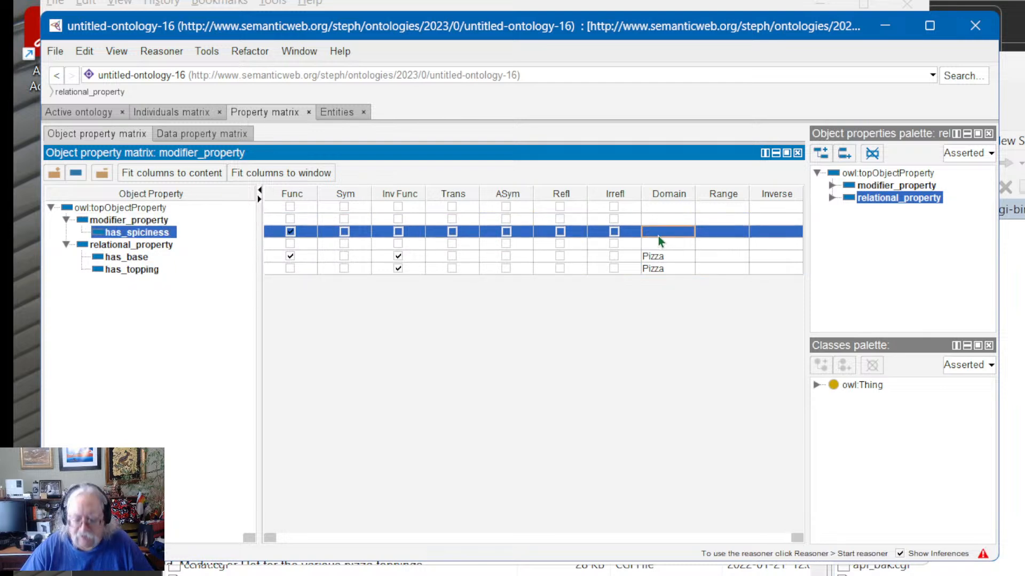
{"action": "type", "text": "Pizza_"}
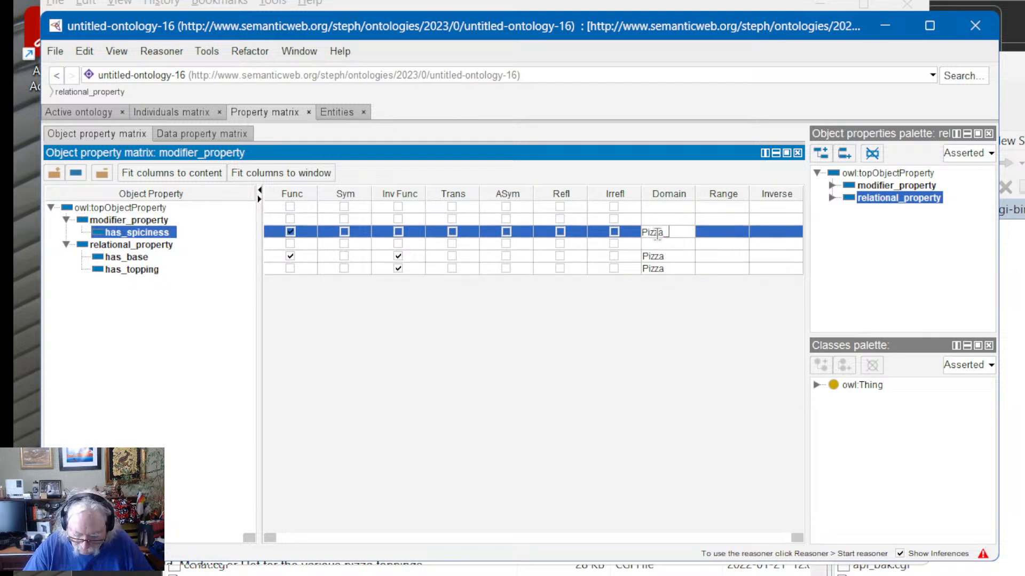
{"action": "type", "text": "topping"}
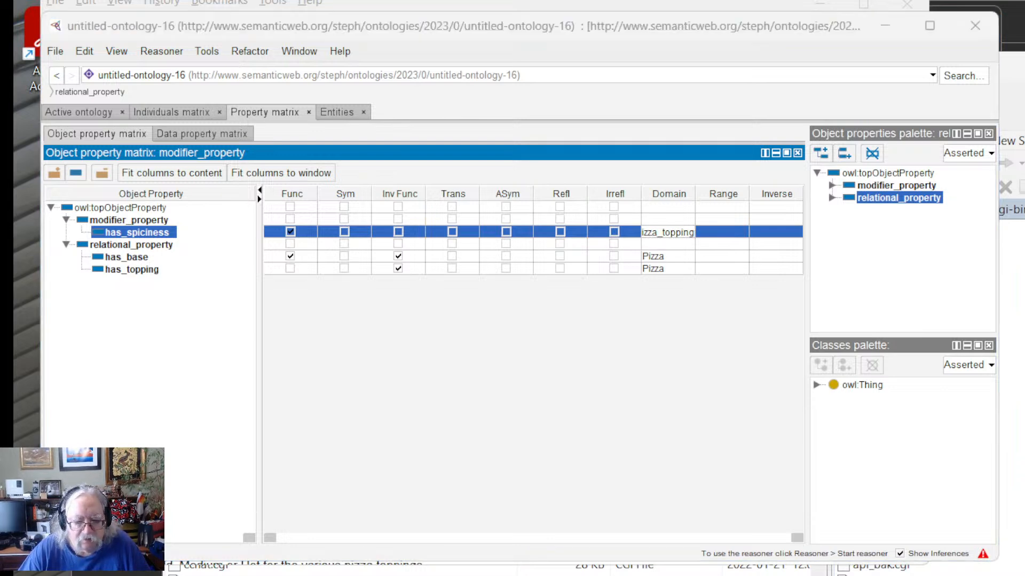
Step: Check the example ranges in the browser tutorial and set the range of has_topping to Pizza_topping in Protégé
{"action": "key", "text": "alt+Tab"}
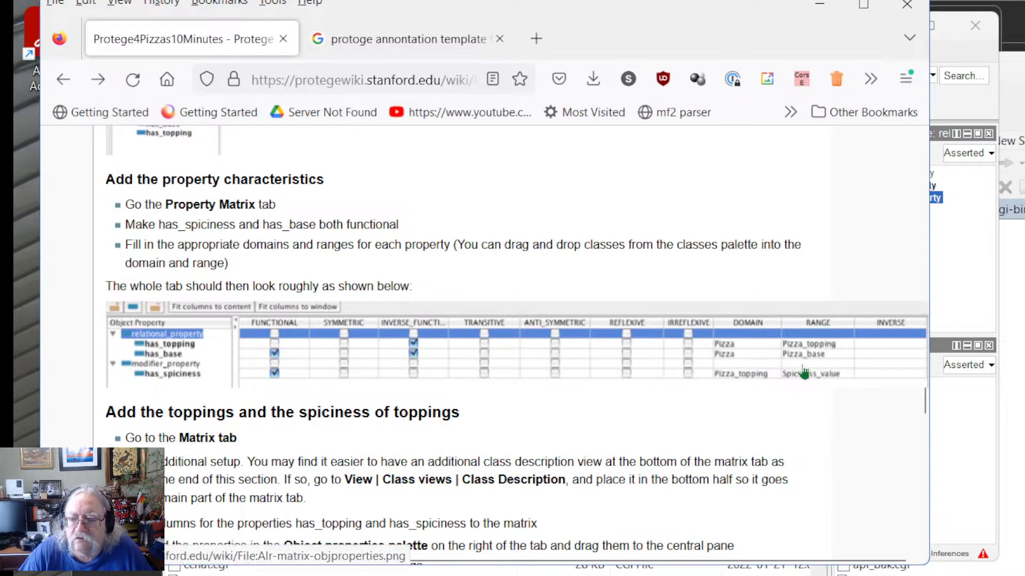
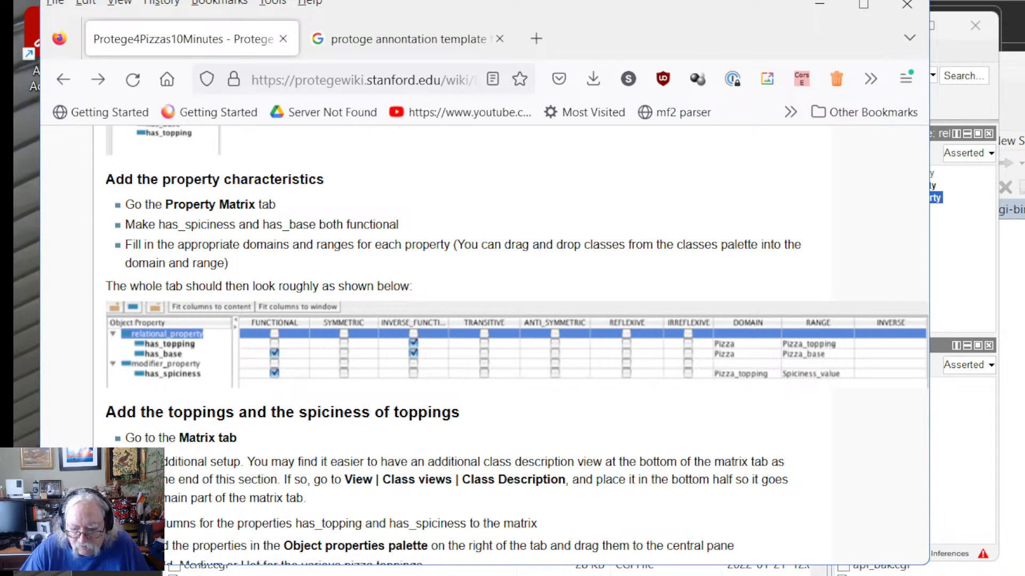
{"action": "key", "text": "alt+Tab"}
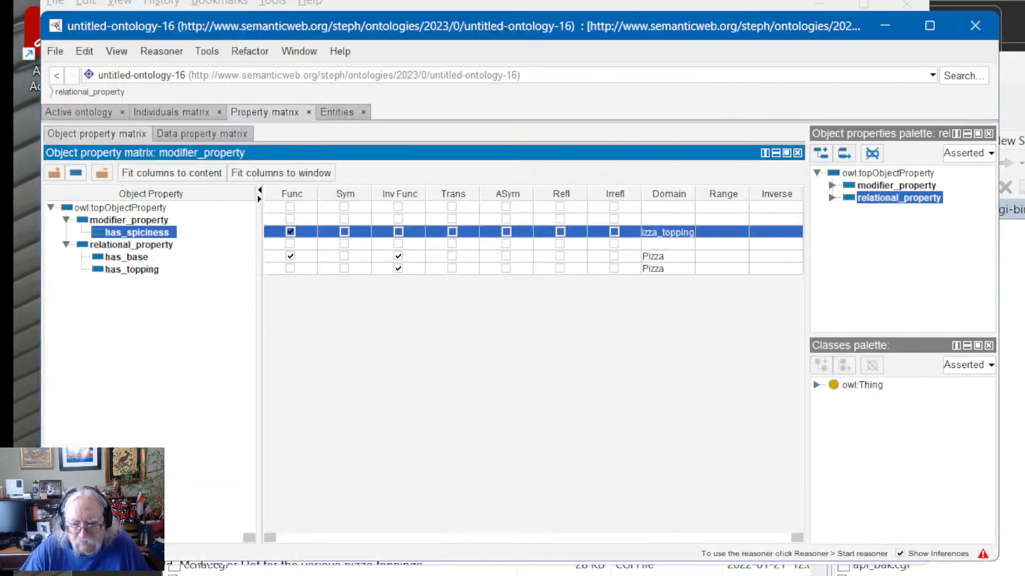
{"action": "left_click", "coordinate": [710, 271]}
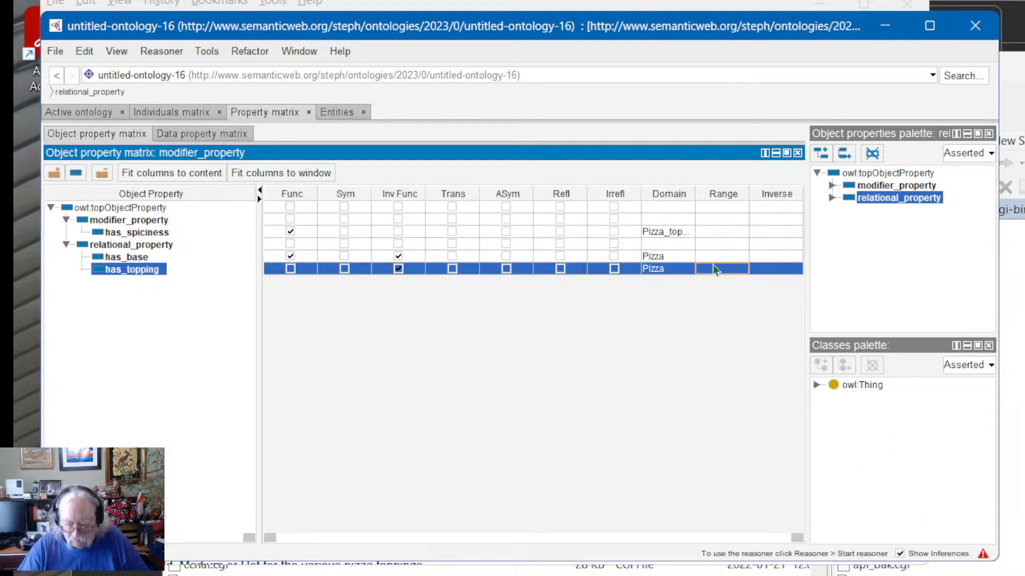
{"action": "type", "text": "Pizza"}
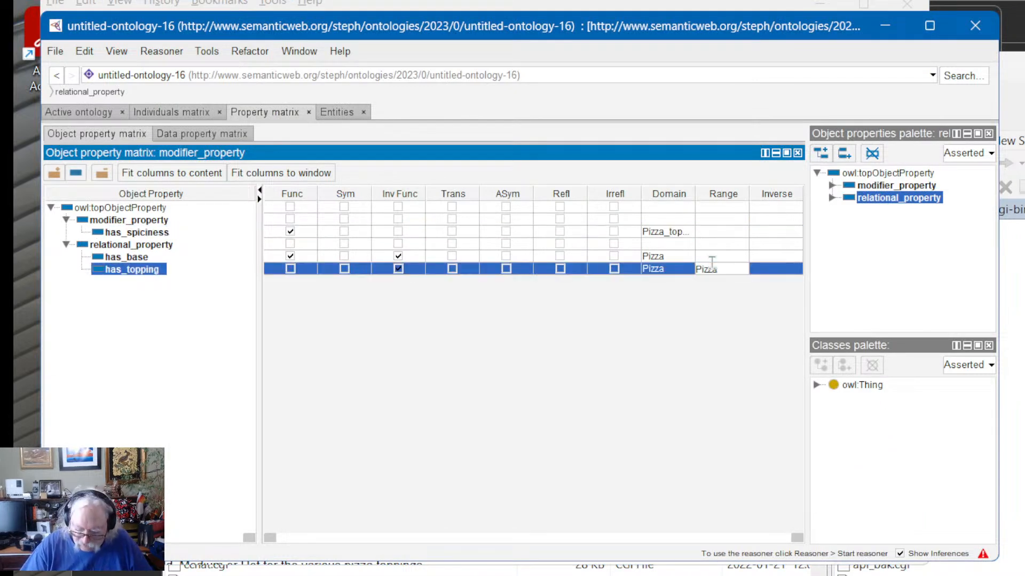
{"action": "type", "text": "_topping"}
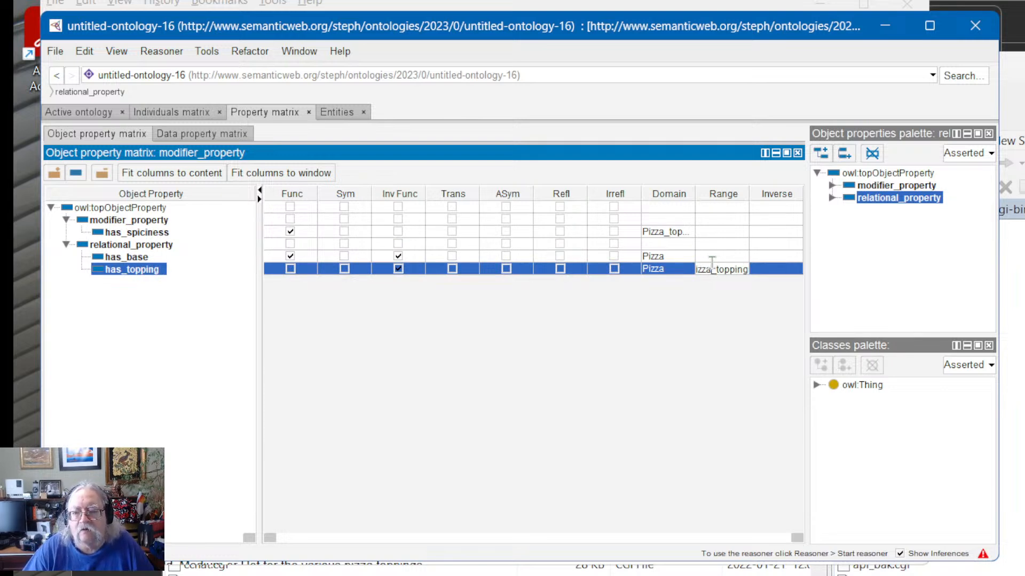
Step: Try to set the range of has_base to Pizza_base, then respell it as pizza_base with a lowercase p
{"action": "left_click", "coordinate": [712, 255]}
{"action": "type", "text": "Pizza_base"}
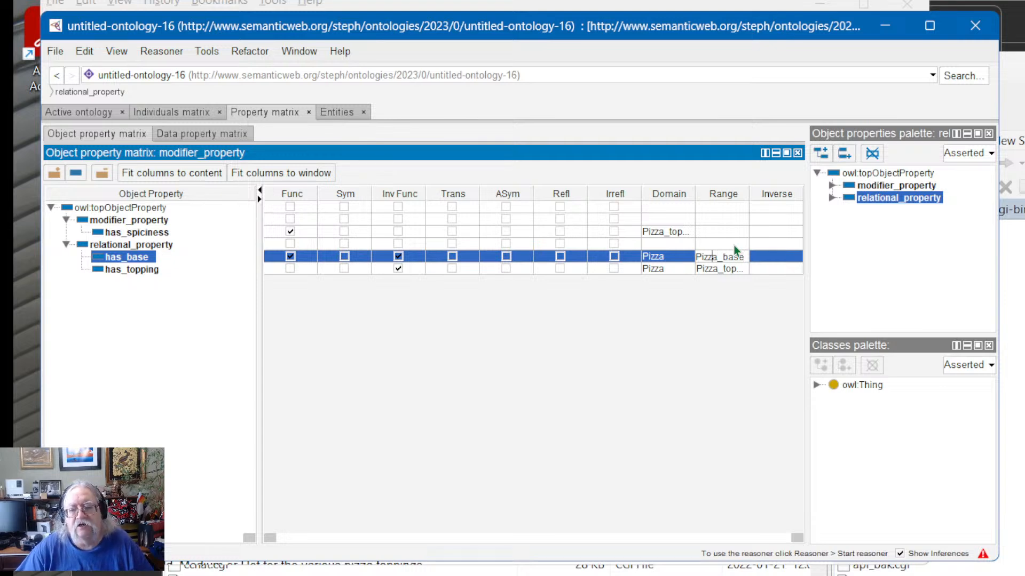
{"action": "key", "text": "BackSpace"}
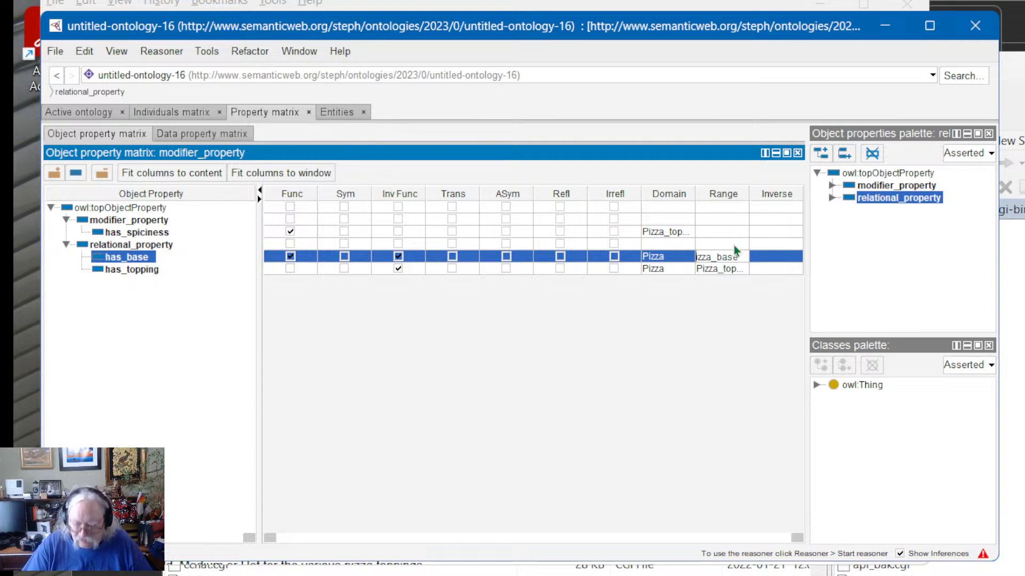
{"action": "type", "text": "p"}
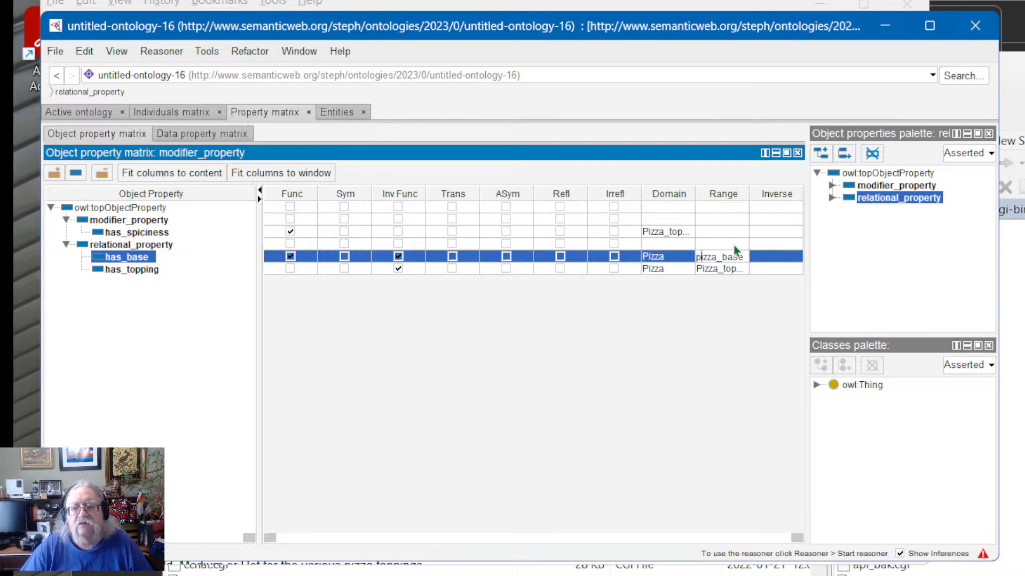
Step: Try to re-enter the range of has_topping as pizza_topping
{"action": "left_click", "coordinate": [701, 271]}
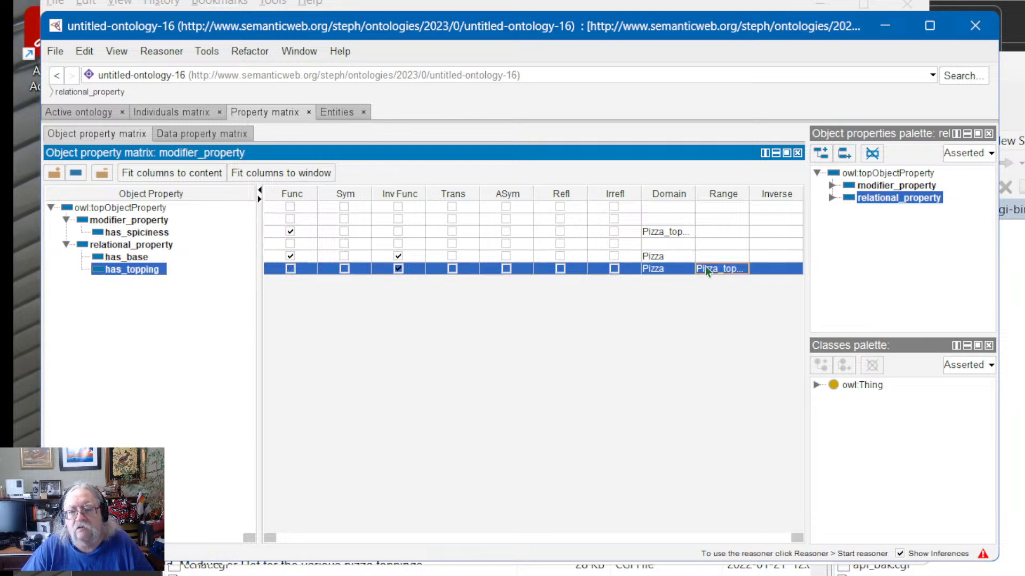
{"action": "type", "text": "pi"}
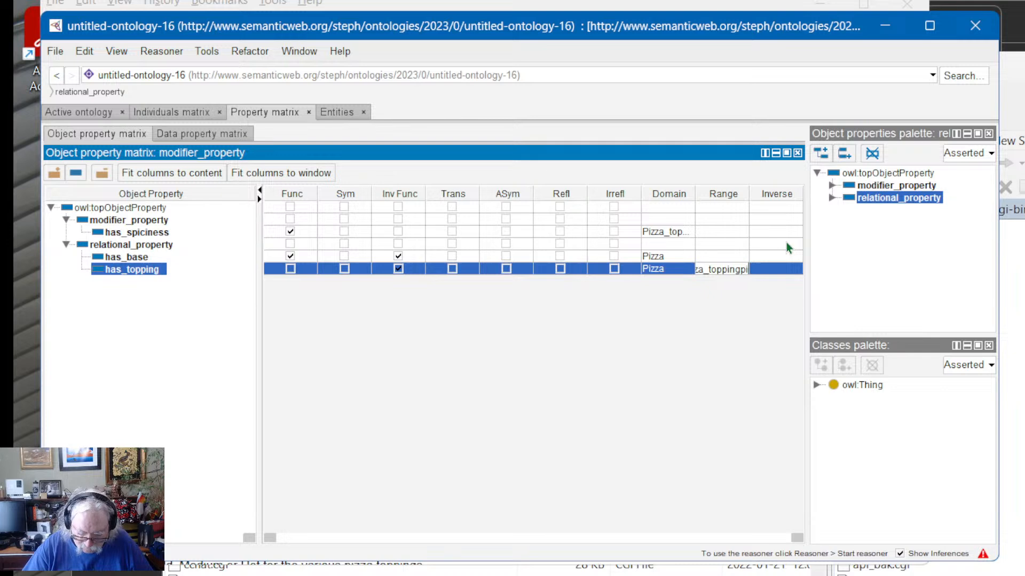
{"action": "type", "text": "zza_topping"}
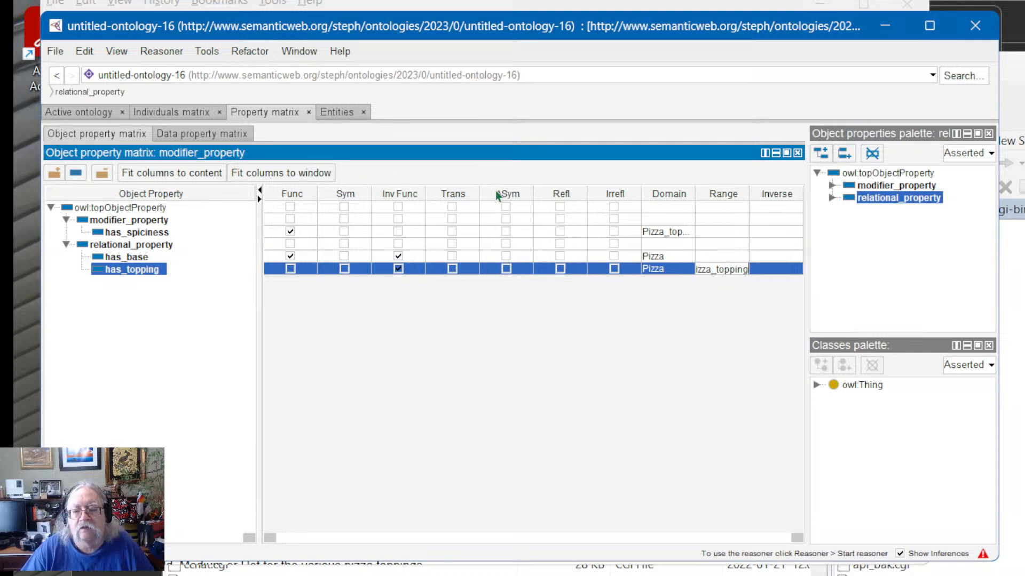
Step: Try to respell the domain of has_topping as lowercase pizza in the object property matrix
{"action": "left_click", "coordinate": [652, 270]}
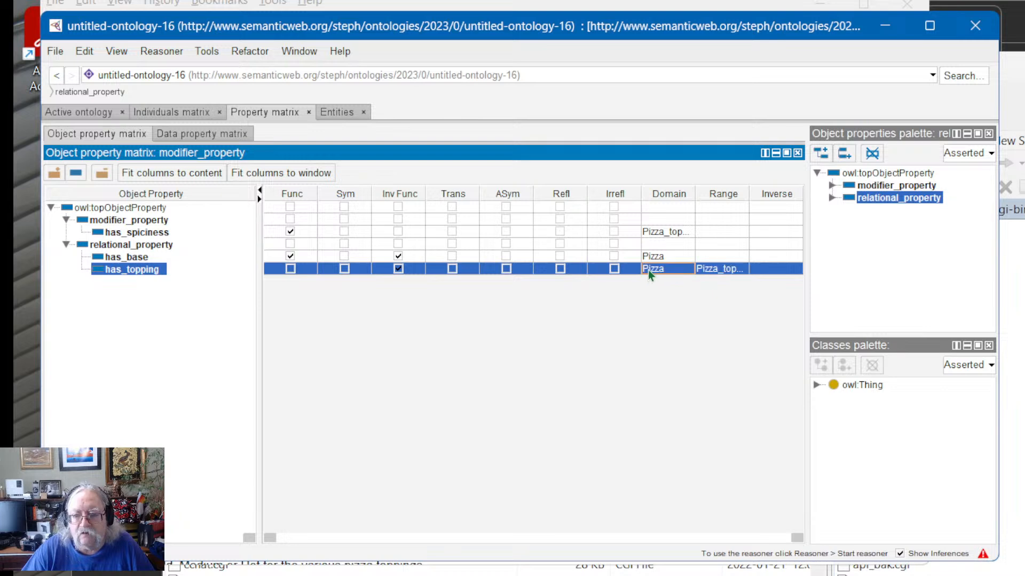
{"action": "double_click", "coordinate": [647, 270]}
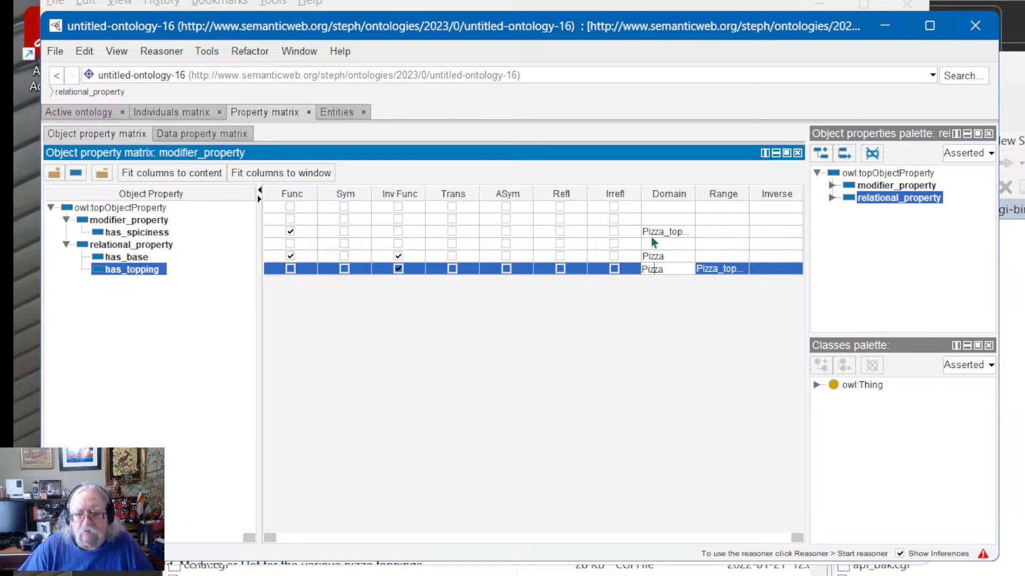
{"action": "key", "text": "Left"}
{"action": "key", "text": "Left"}
{"action": "key", "text": "BackSpace"}
{"action": "type", "text": "p"}
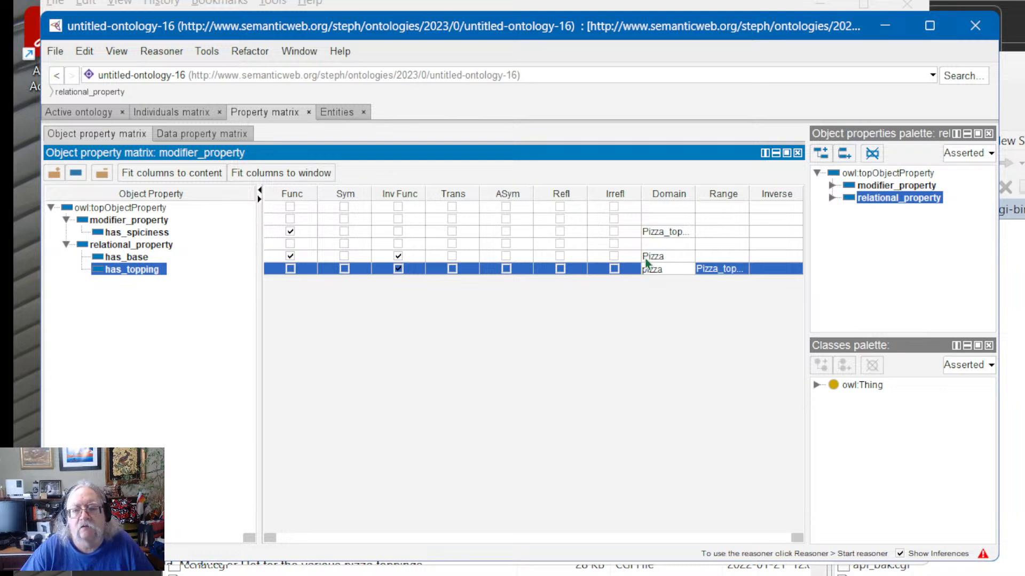
{"action": "left_click", "coordinate": [646, 257]}
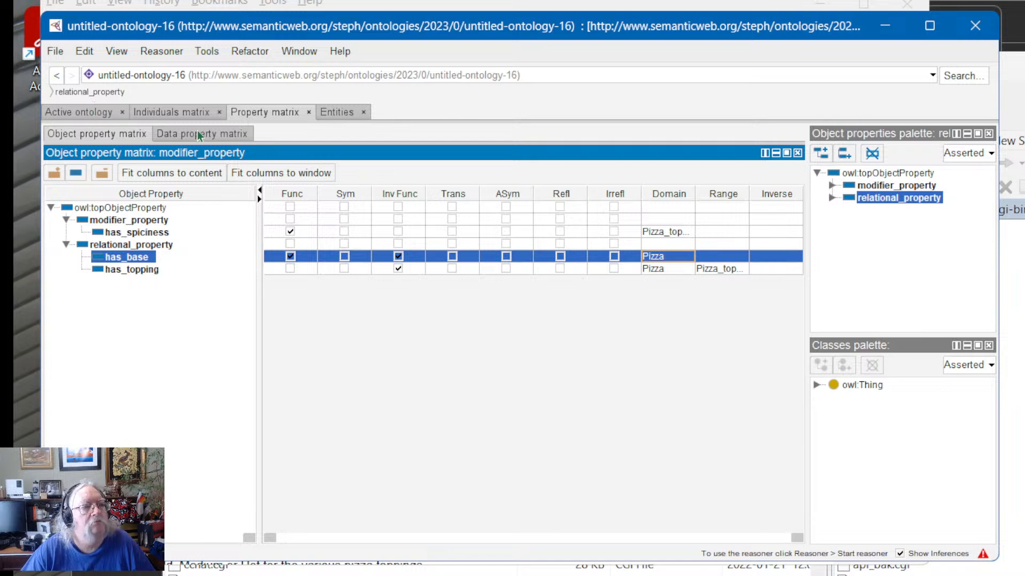
Step: Look through the ontology overview and matrices, then examine the Pizza and Margherita classes and the object property hierarchy
{"action": "left_click", "coordinate": [101, 113]}
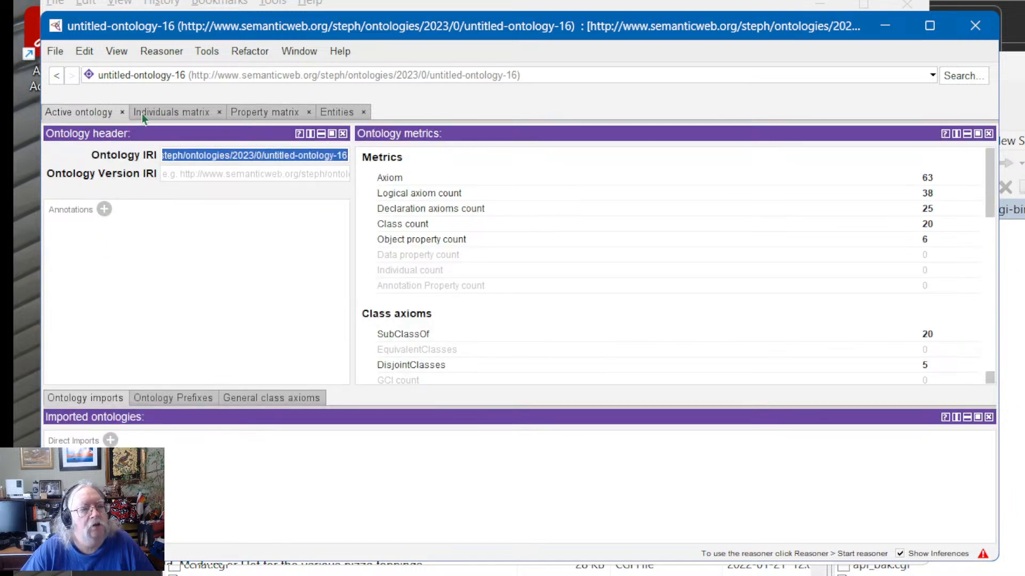
{"action": "left_click", "coordinate": [157, 111]}
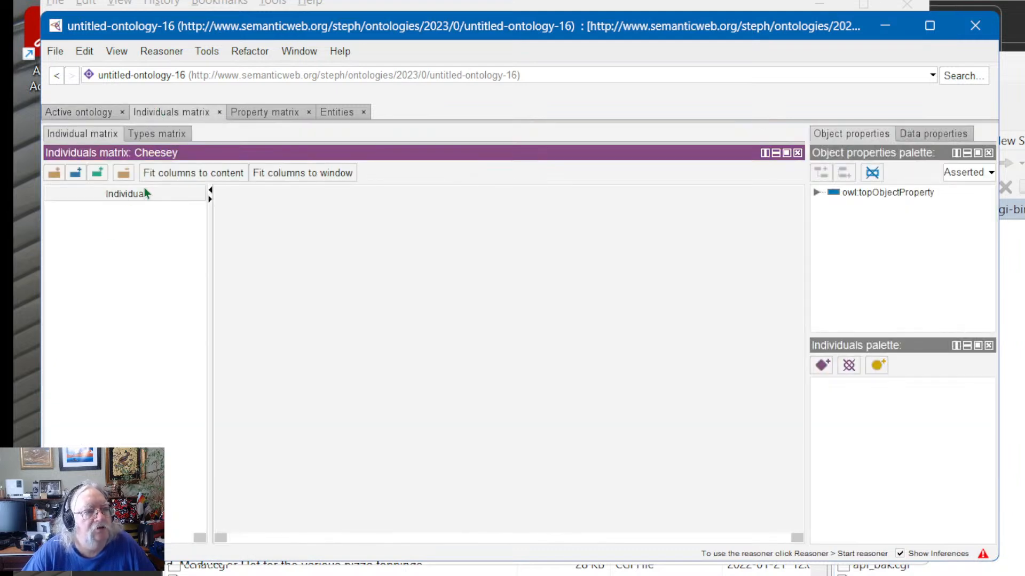
{"action": "left_click", "coordinate": [251, 110]}
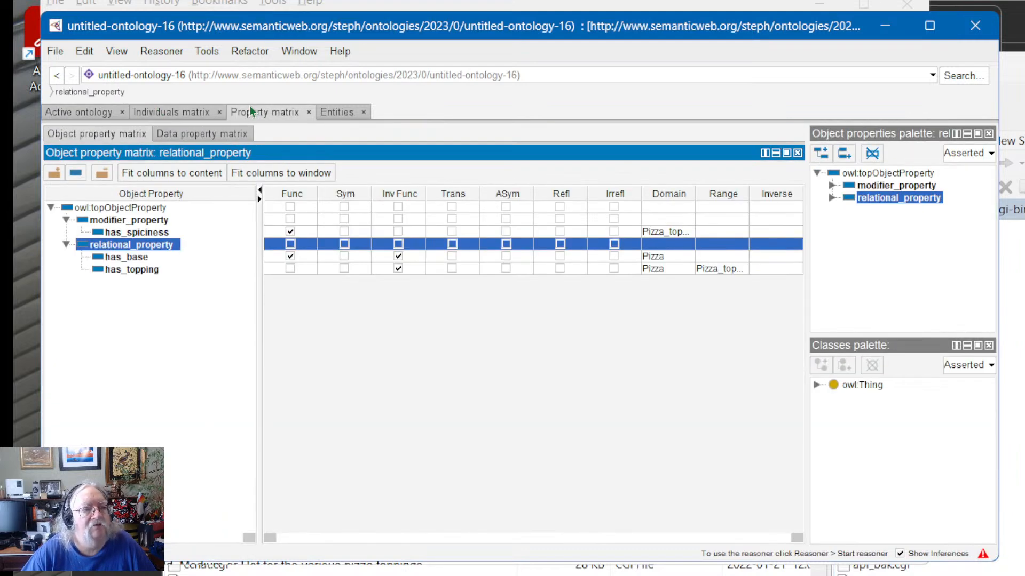
{"action": "left_click", "coordinate": [337, 112]}
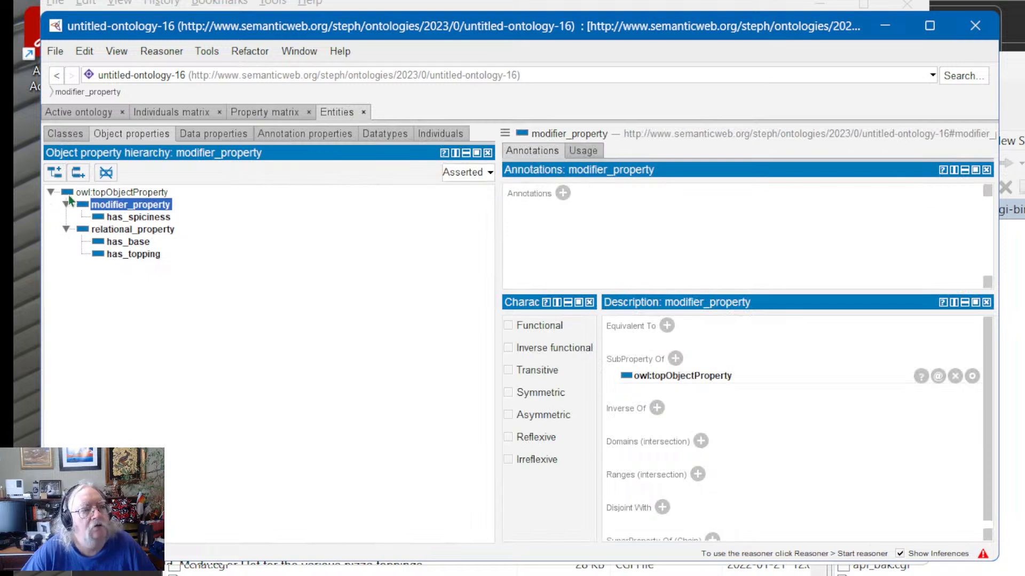
{"action": "left_click", "coordinate": [60, 133]}
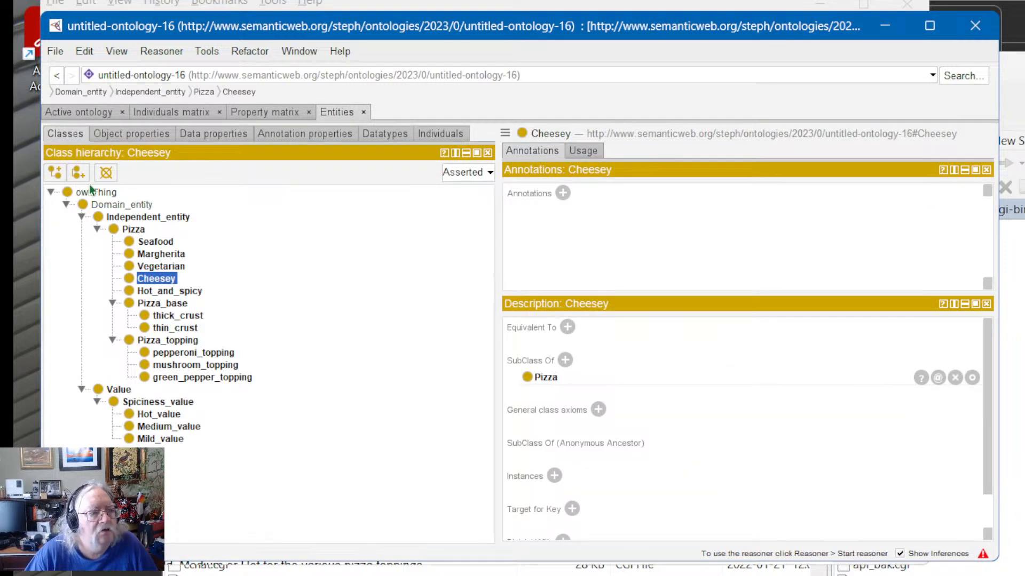
{"action": "left_click", "coordinate": [138, 230]}
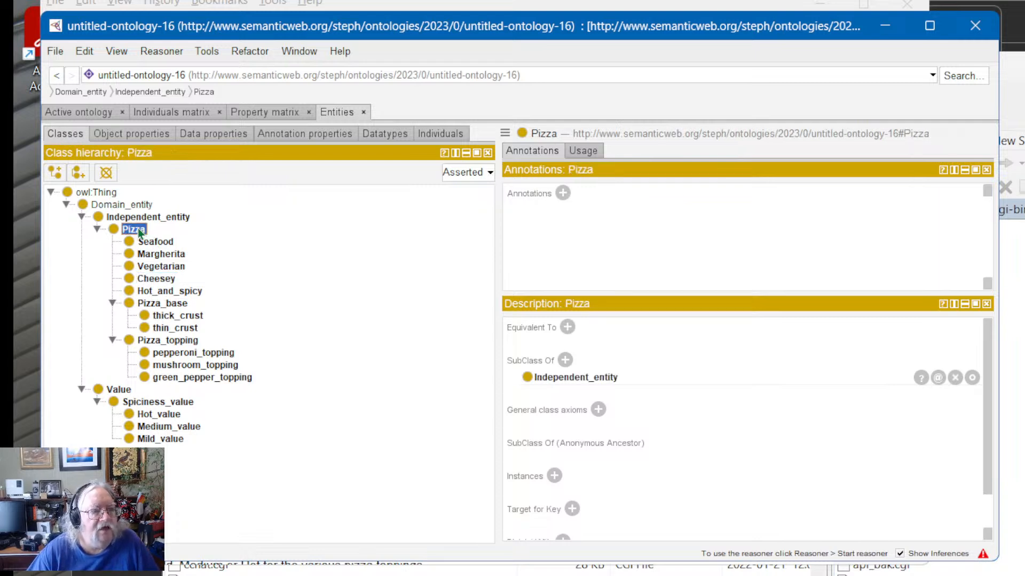
{"action": "left_click", "coordinate": [156, 256]}
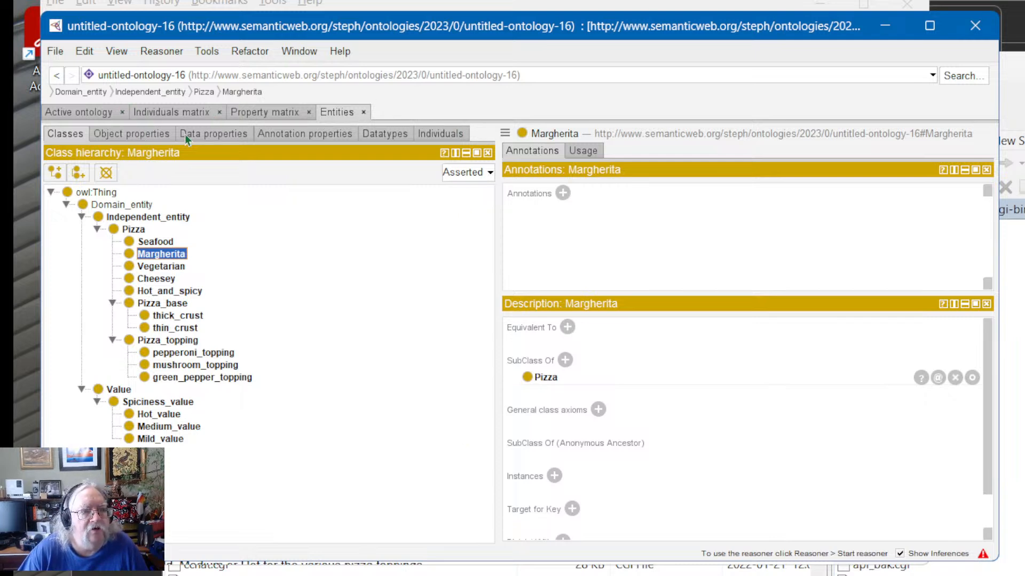
{"action": "left_click", "coordinate": [145, 134]}
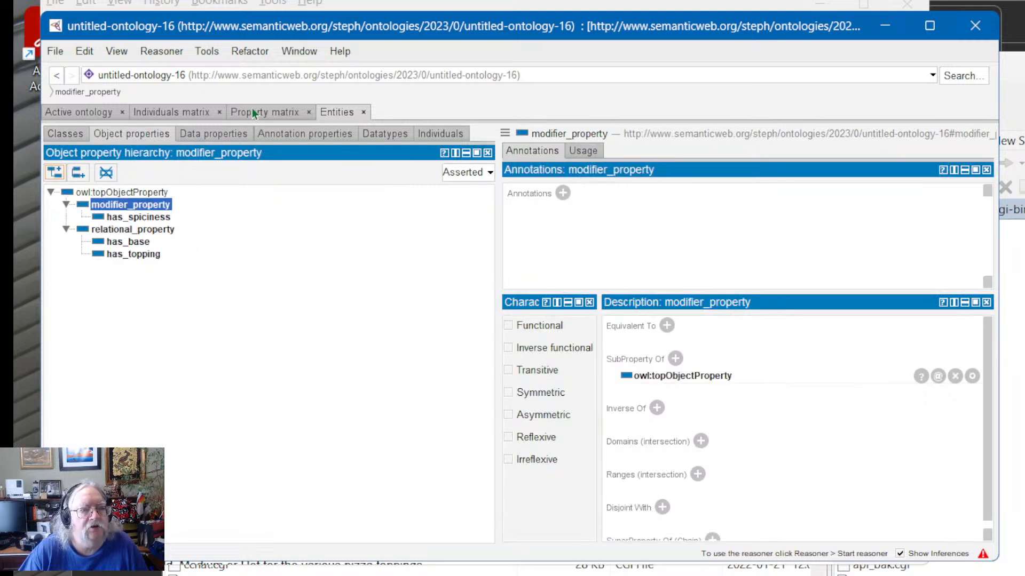
Step: Set the range of has_base to Pizza_base in the object property matrix
{"action": "left_click", "coordinate": [269, 112]}
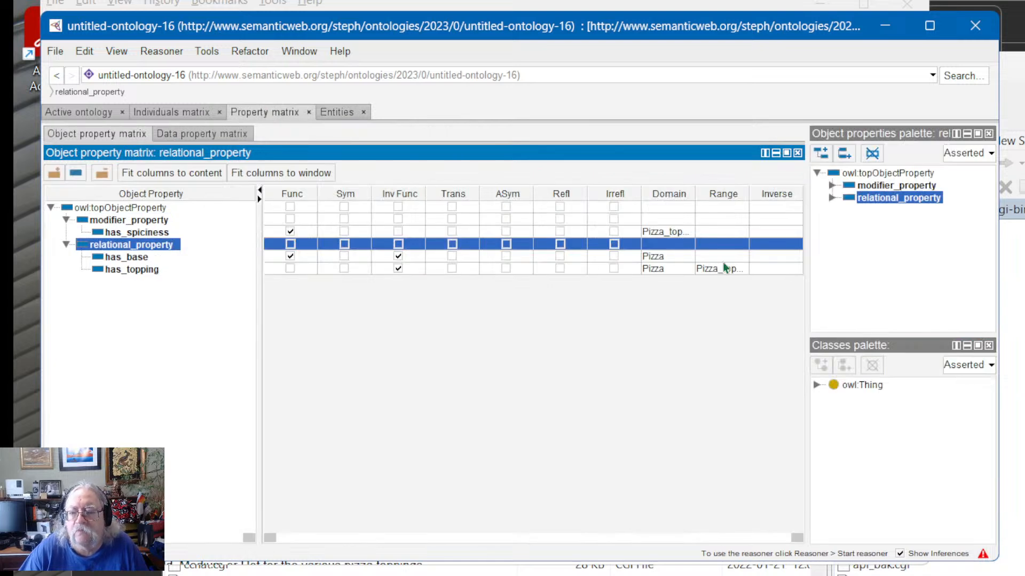
{"action": "left_click", "coordinate": [729, 245]}
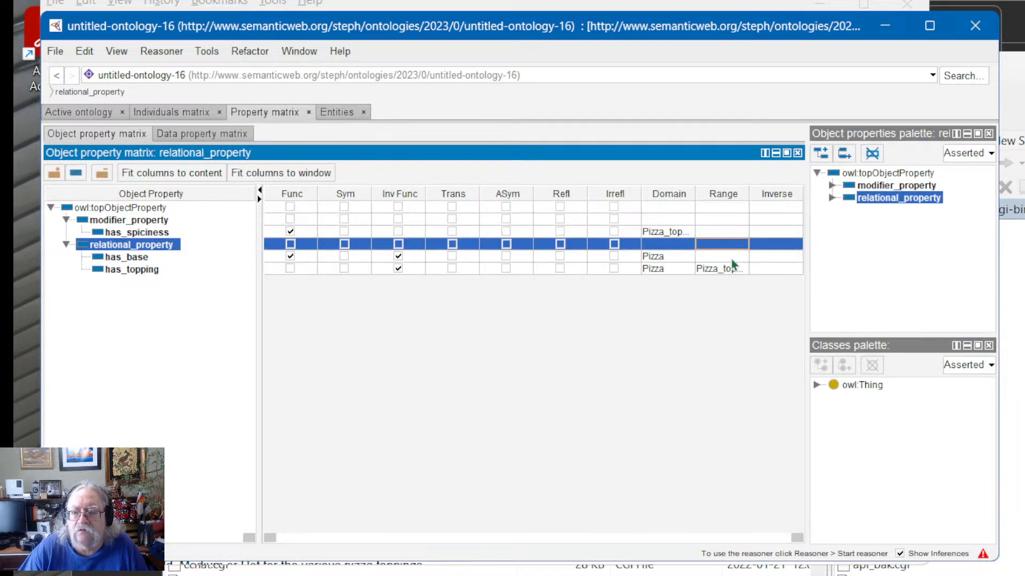
{"action": "left_click", "coordinate": [723, 254]}
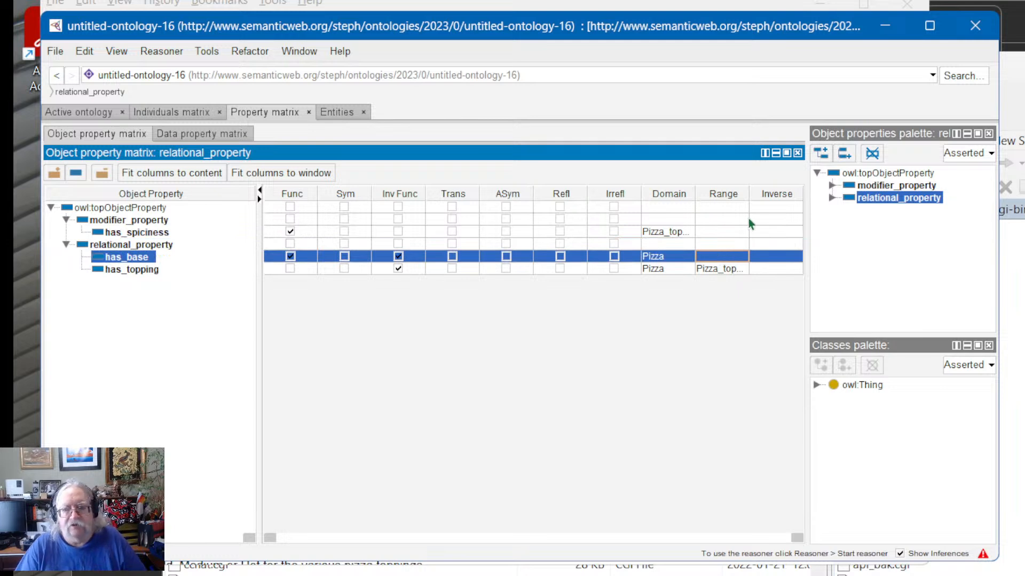
{"action": "type", "text": "Pizza"}
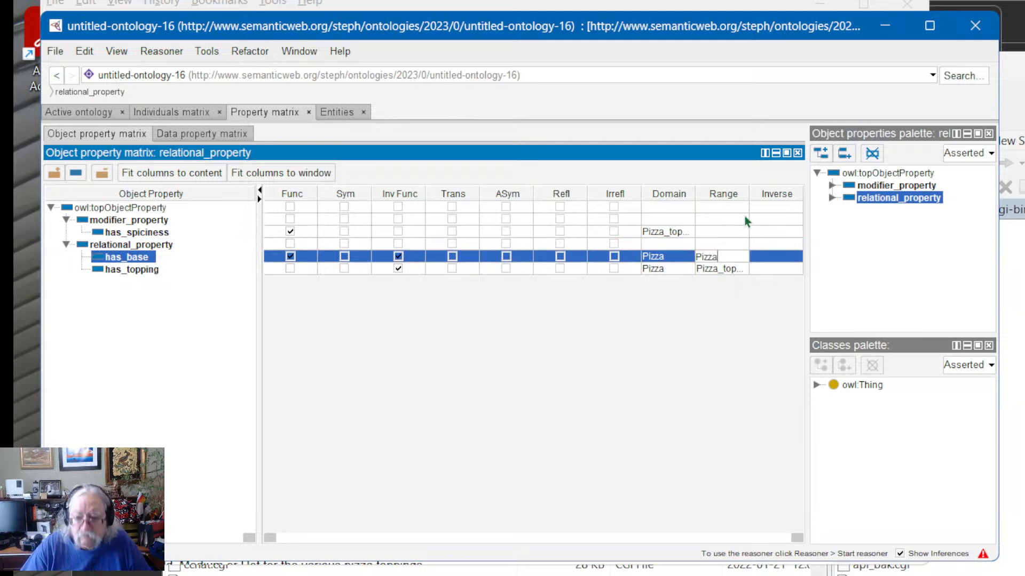
{"action": "type", "text": "_base"}
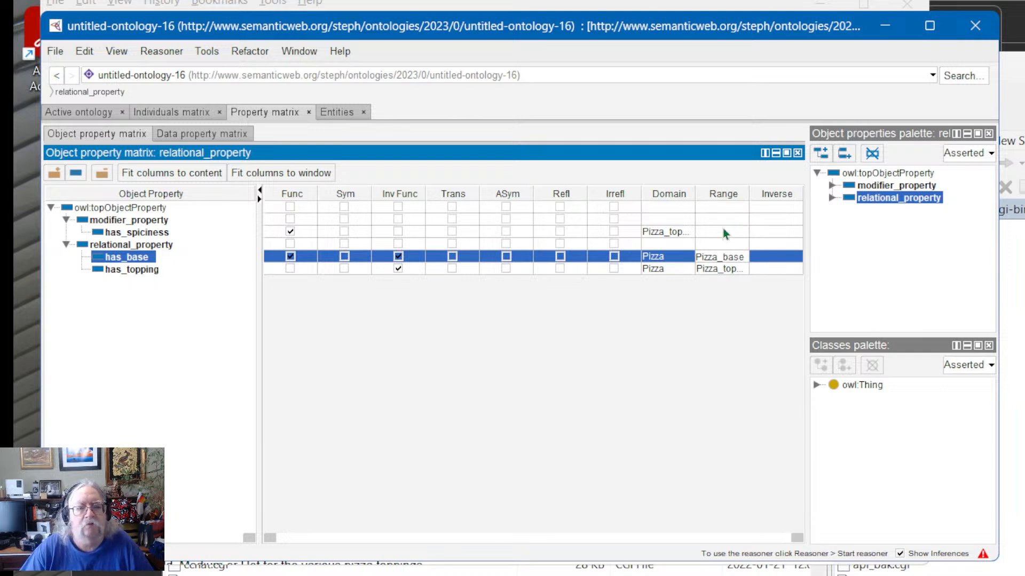
Step: Check the tutorial's property table in the browser and set the range of has_spiciness to Spiciness_value in Protégé's object property matrix
{"action": "left_click", "coordinate": [722, 231]}
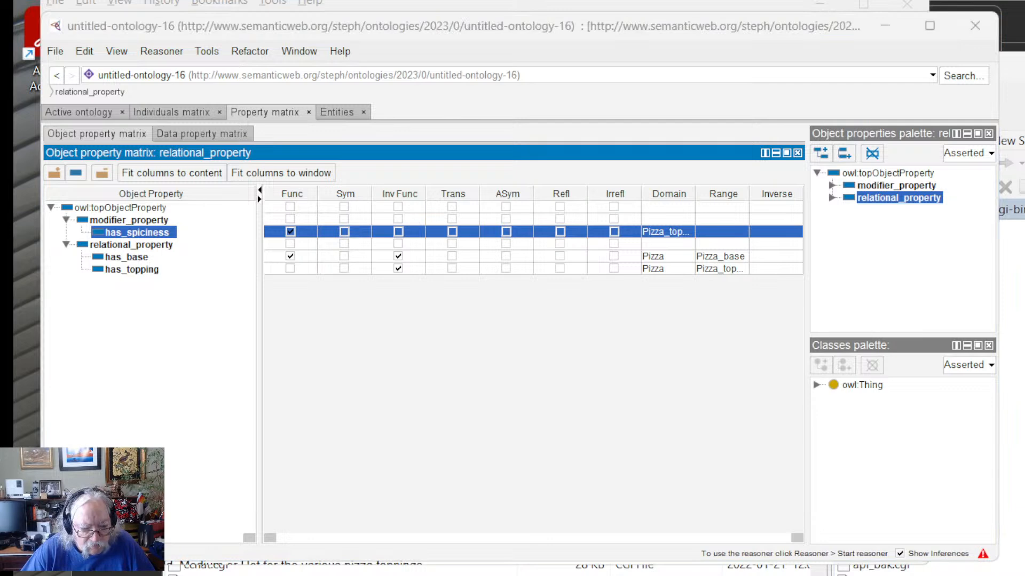
{"action": "key", "text": "alt+Tab"}
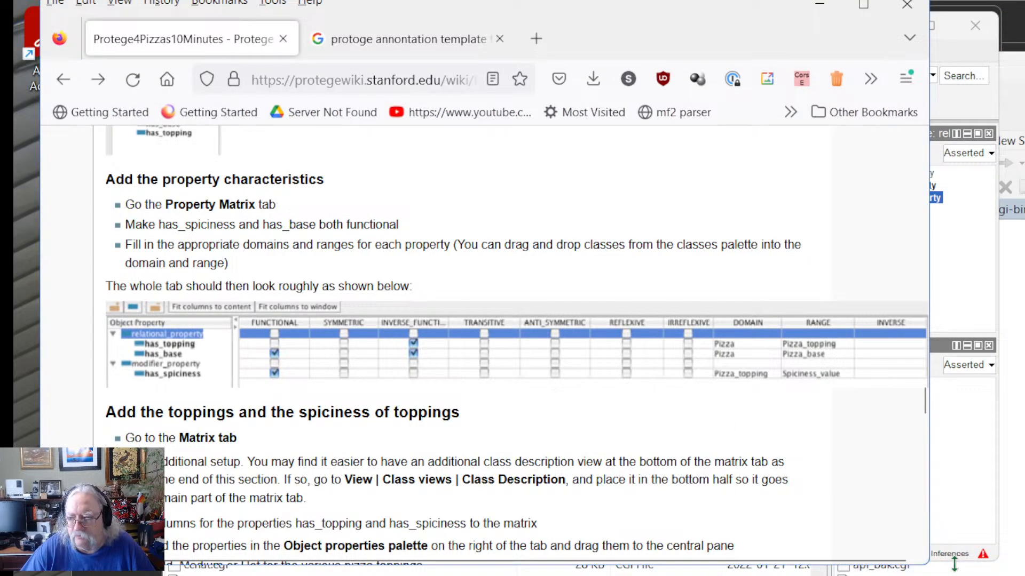
{"action": "left_click", "coordinate": [952, 460]}
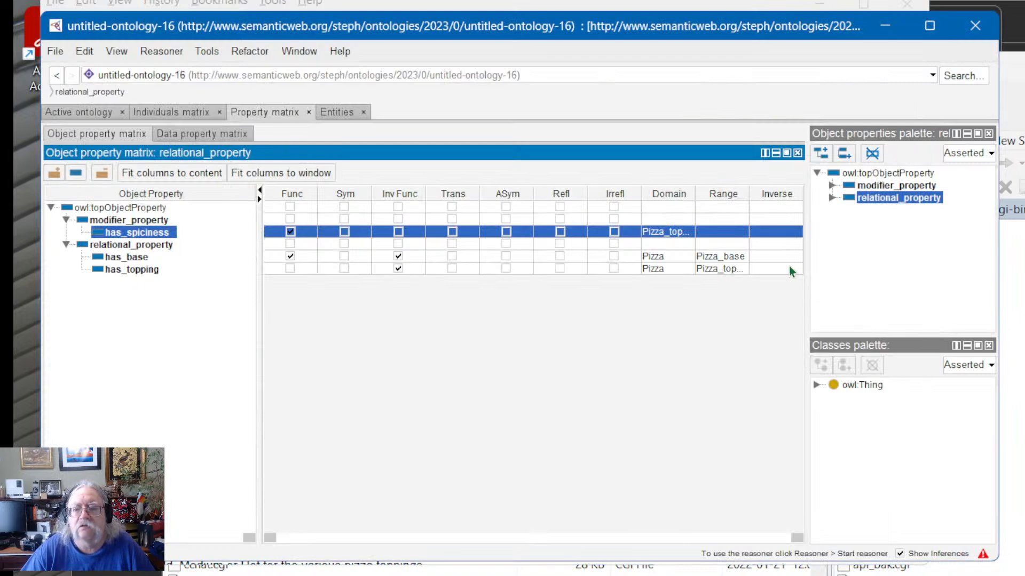
{"action": "double_click", "coordinate": [719, 234]}
{"action": "type", "text": "Spici"}
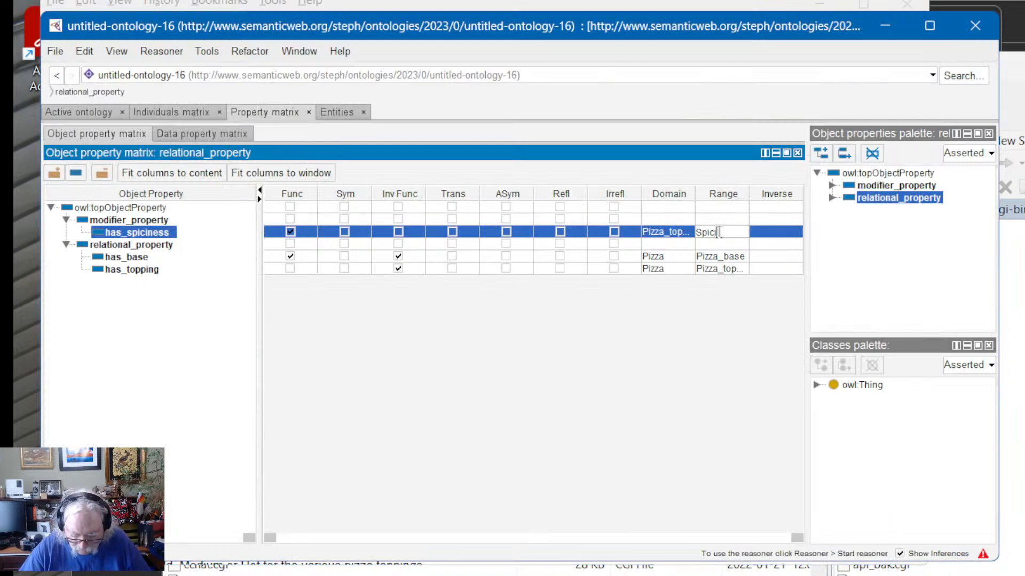
{"action": "type", "text": "ness_value"}
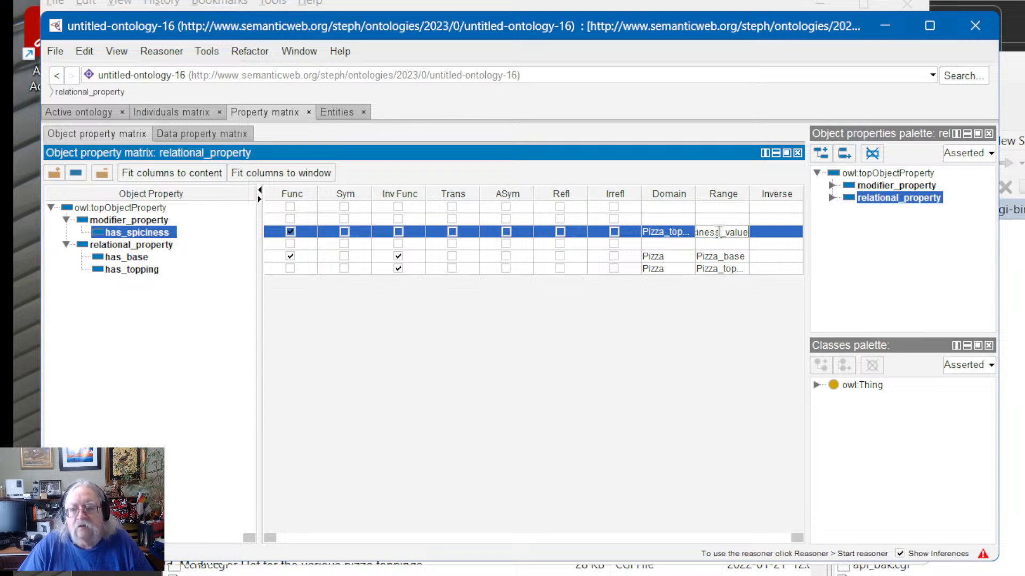
{"action": "key", "text": "Return"}
{"action": "left_click", "coordinate": [623, 245]}
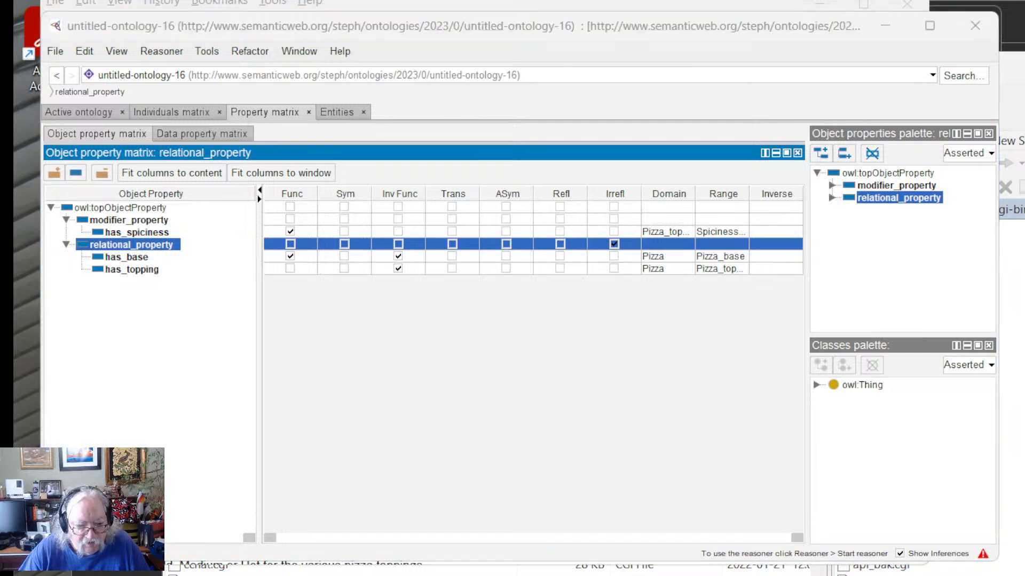
Step: Switch to the browser and read the tutorial section on adding toppings and their spiciness, then return to Protégé
{"action": "key", "text": "alt+Tab"}
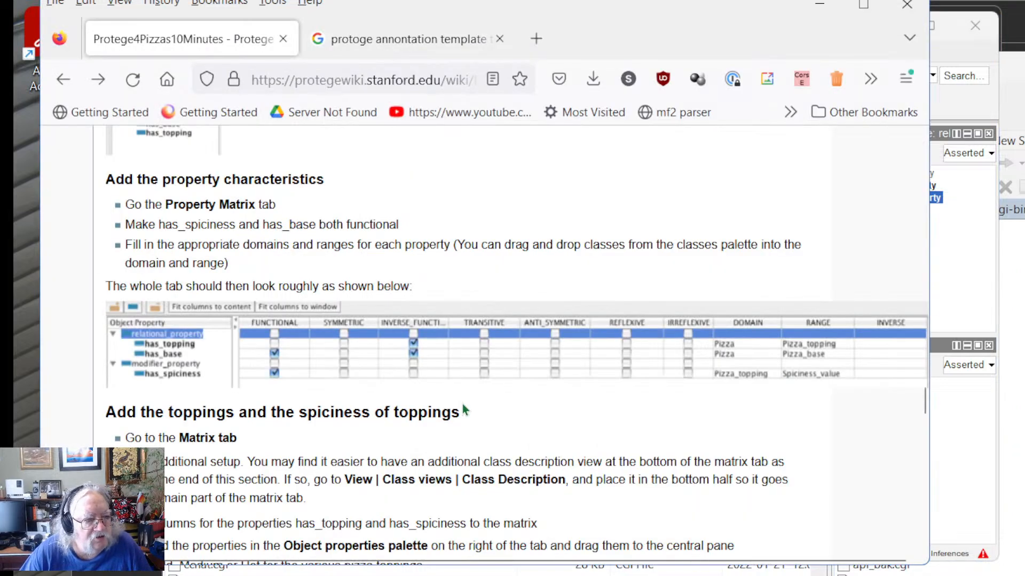
{"action": "scroll", "coordinate": [465, 412], "scroll_direction": "down", "scroll_amount": 3}
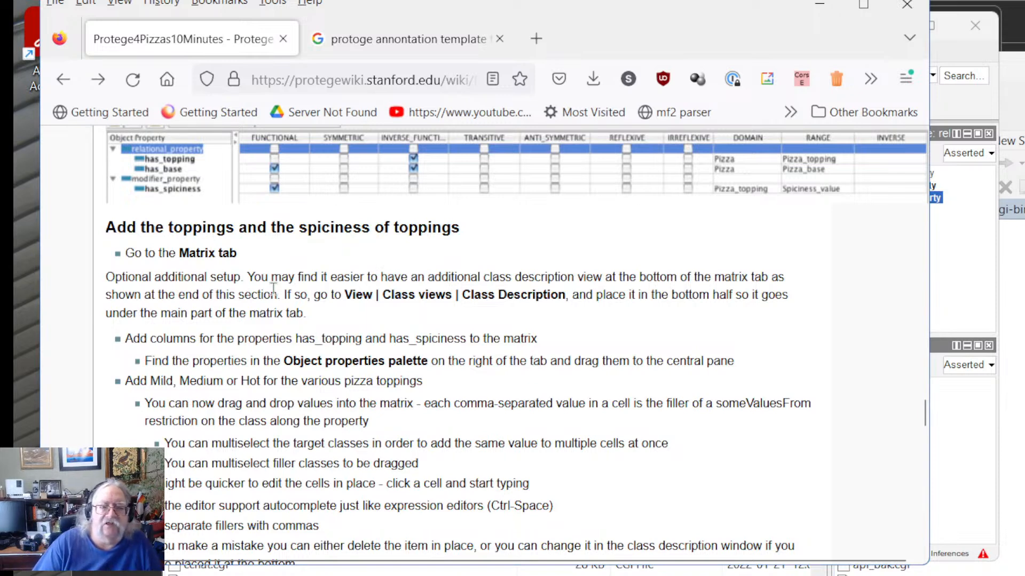
{"action": "scroll", "coordinate": [303, 299], "scroll_direction": "up", "scroll_amount": 2}
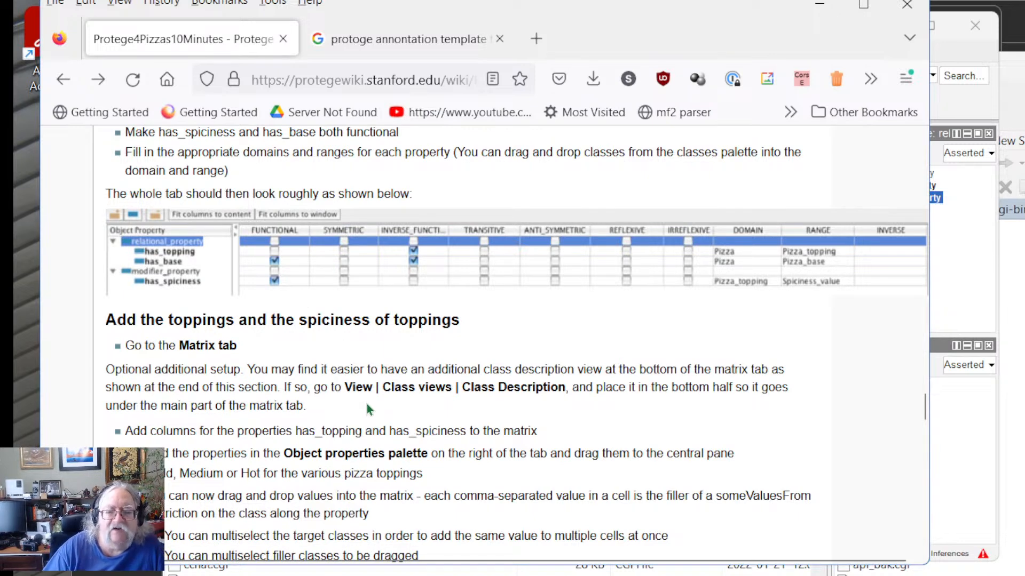
{"action": "scroll", "coordinate": [367, 405], "scroll_direction": "down", "scroll_amount": 2}
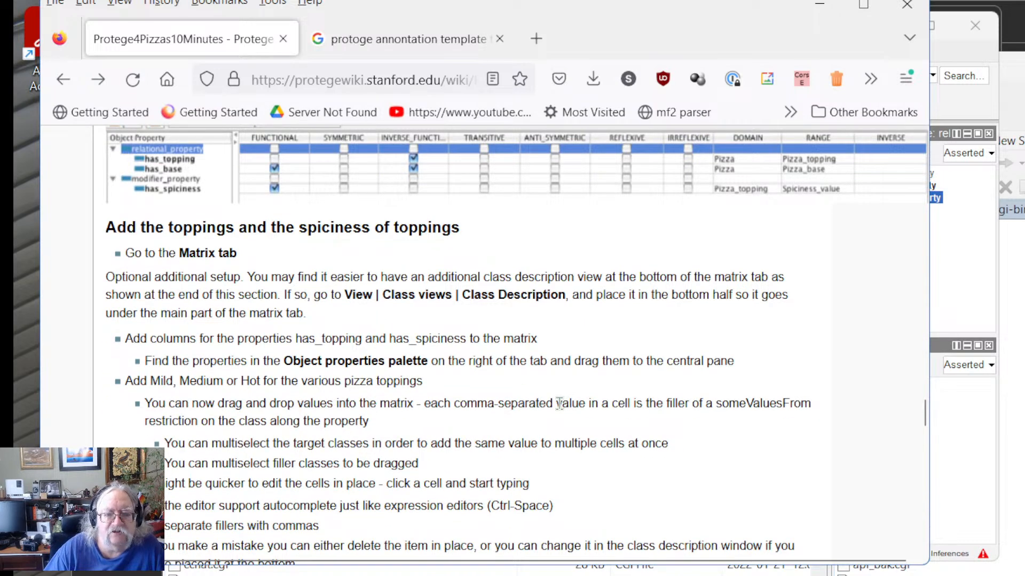
{"action": "scroll", "coordinate": [564, 403], "scroll_direction": "down", "scroll_amount": 2}
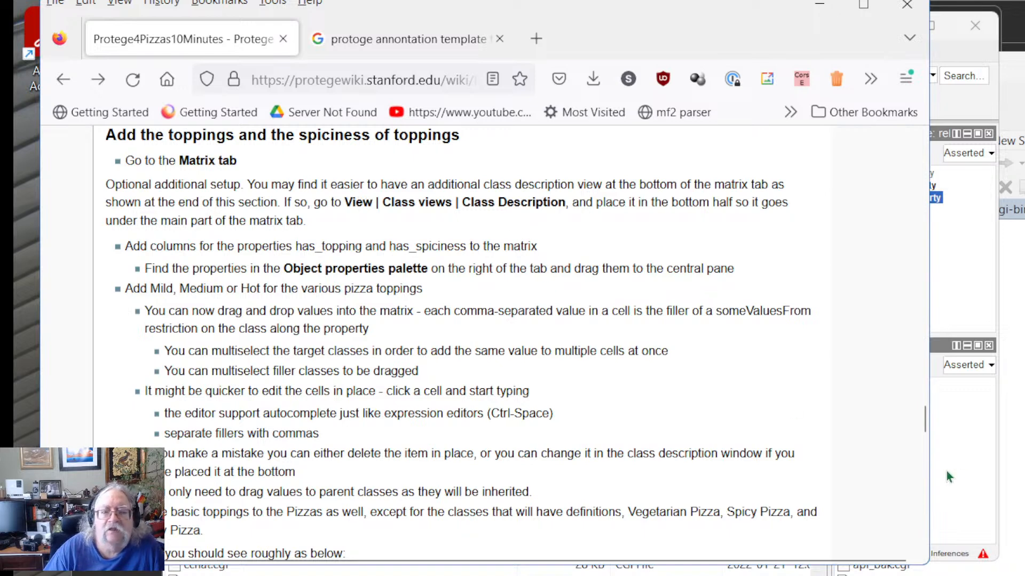
{"action": "left_click", "coordinate": [952, 456]}
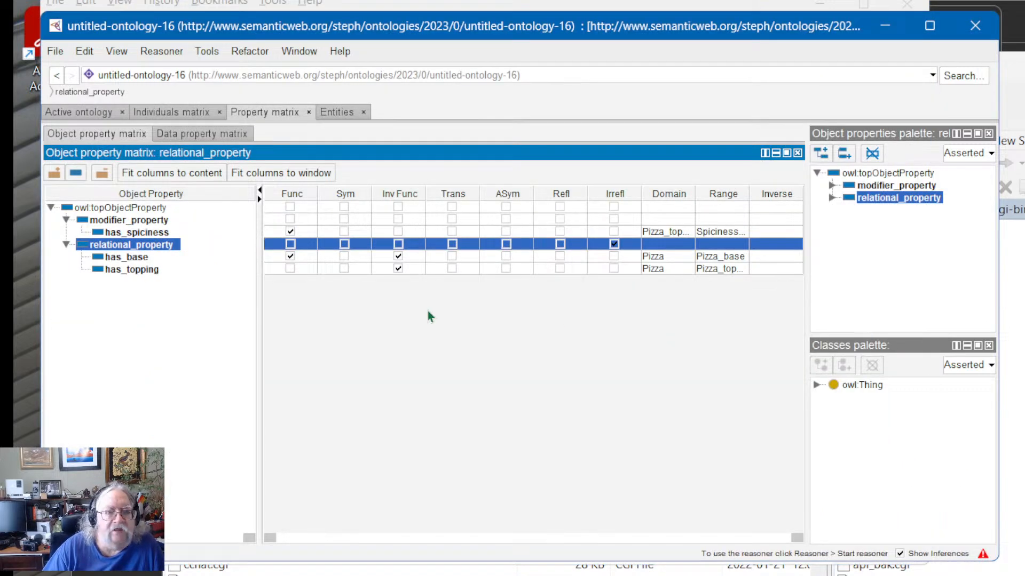
Step: Look through the data property, object property, individuals and types matrices for the matrix the tutorial describes
{"action": "left_click", "coordinate": [209, 134]}
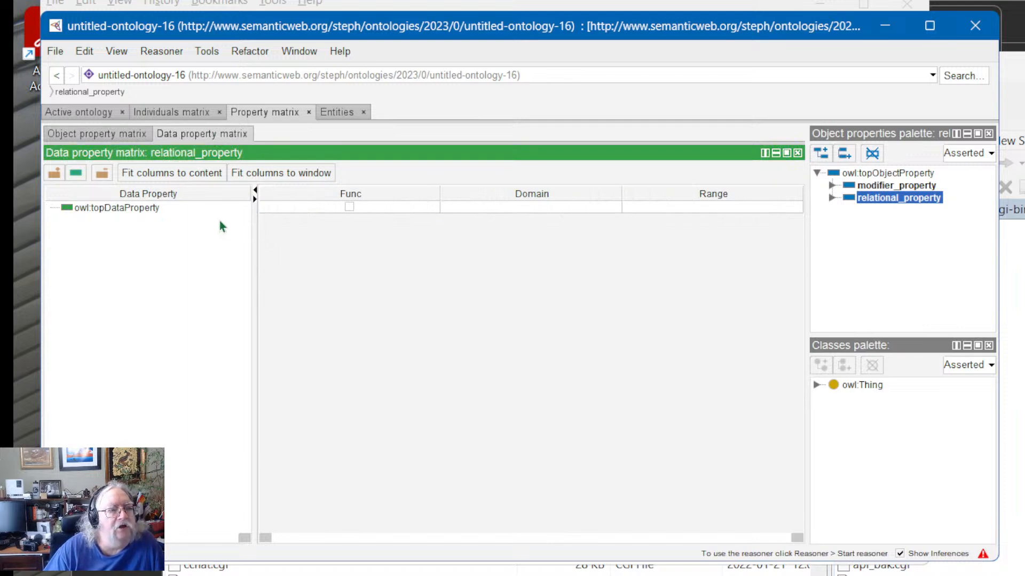
{"action": "left_click", "coordinate": [130, 207]}
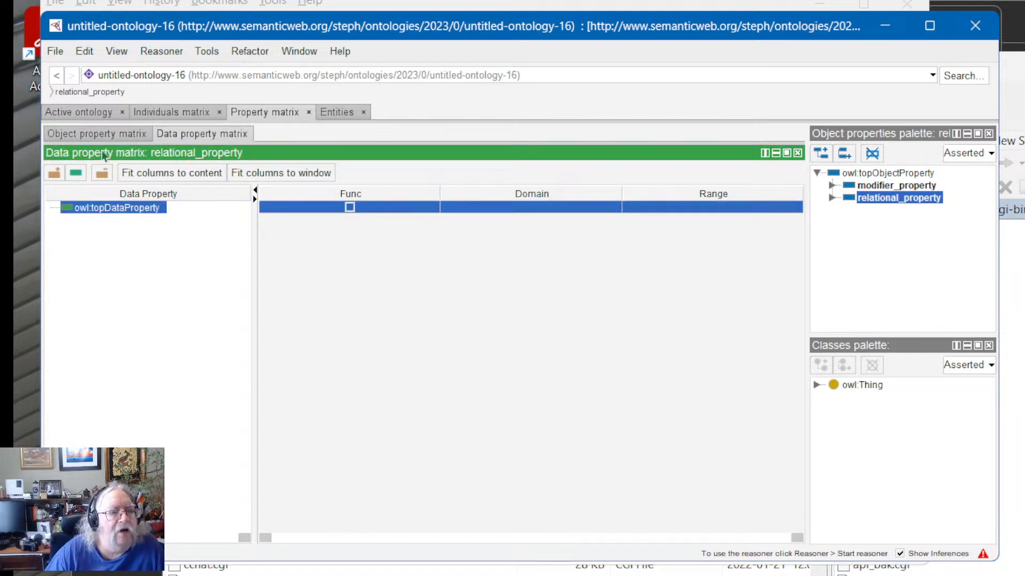
{"action": "left_click", "coordinate": [94, 139]}
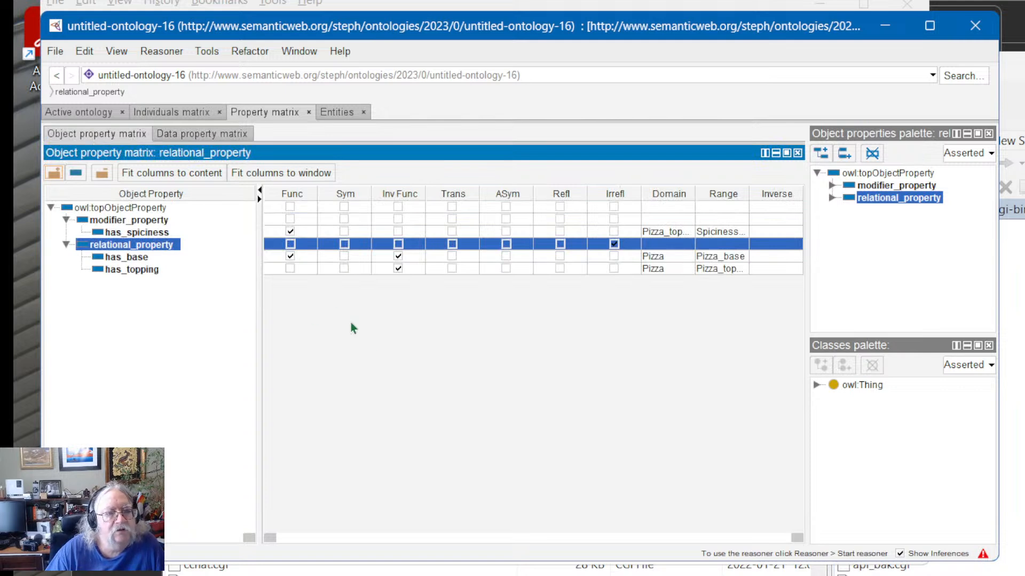
{"action": "left_click", "coordinate": [197, 134]}
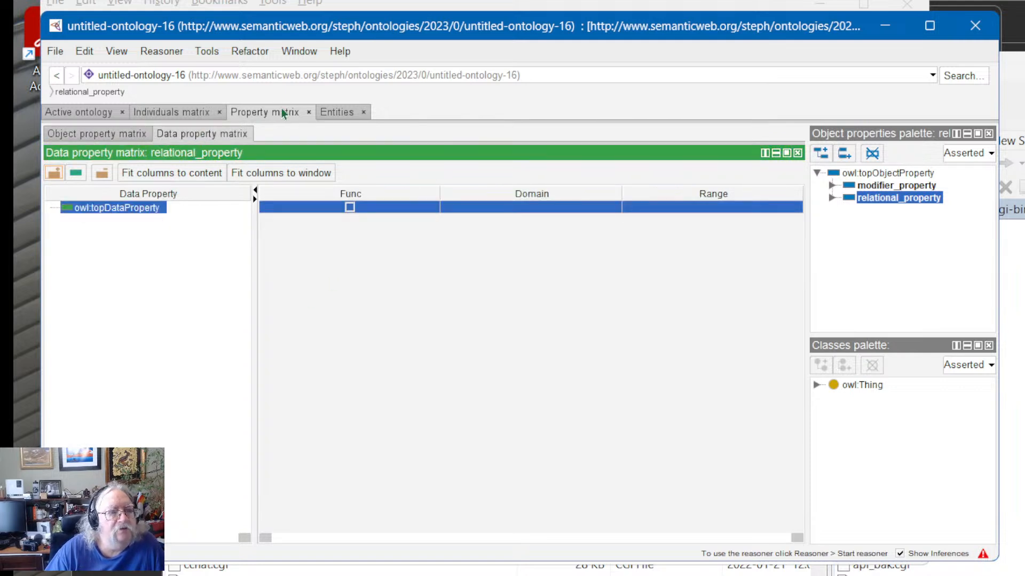
{"action": "left_click", "coordinate": [175, 113]}
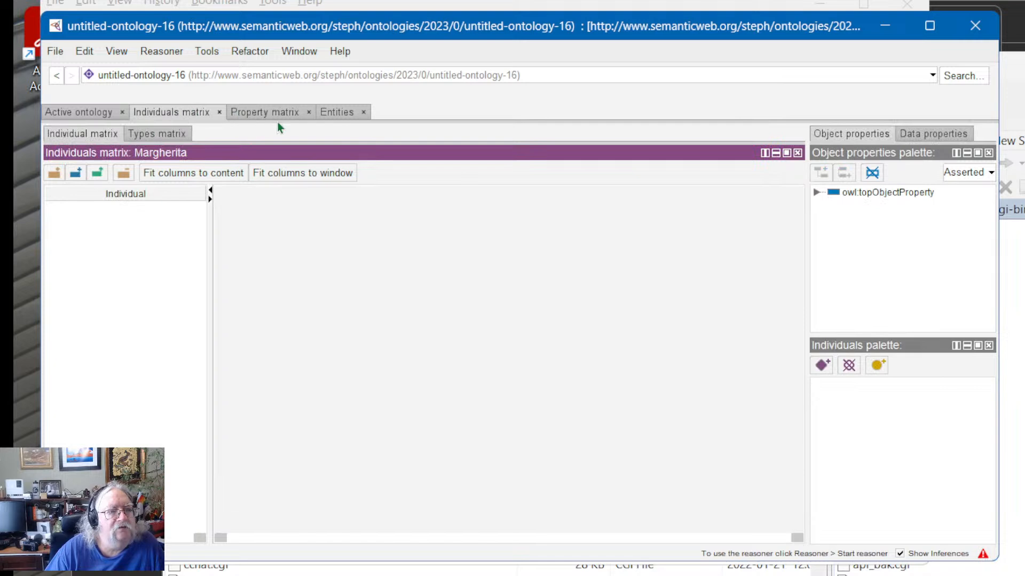
{"action": "left_click", "coordinate": [277, 114]}
{"action": "left_click", "coordinate": [194, 115]}
{"action": "left_click", "coordinate": [155, 136]}
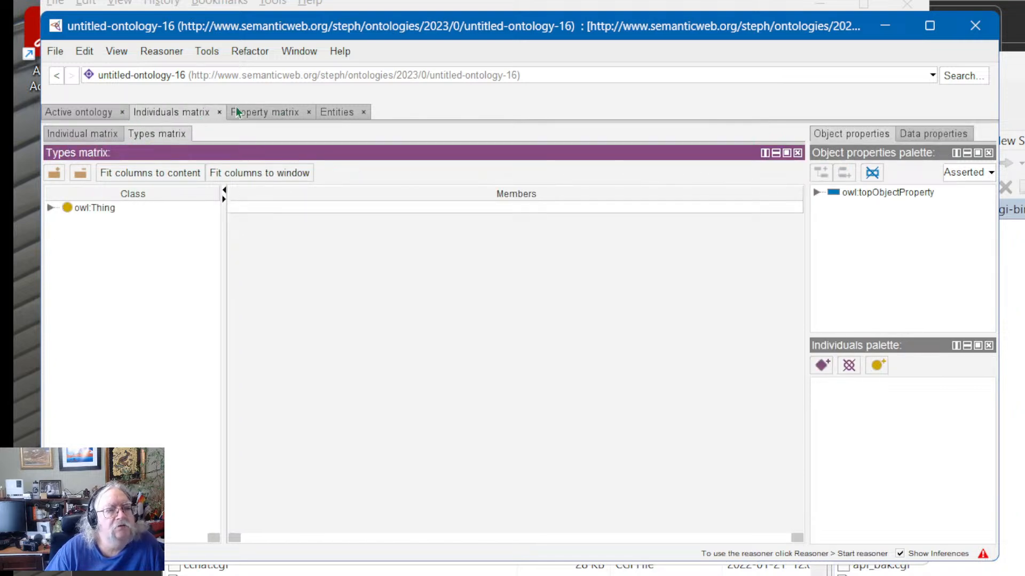
{"action": "left_click", "coordinate": [265, 114]}
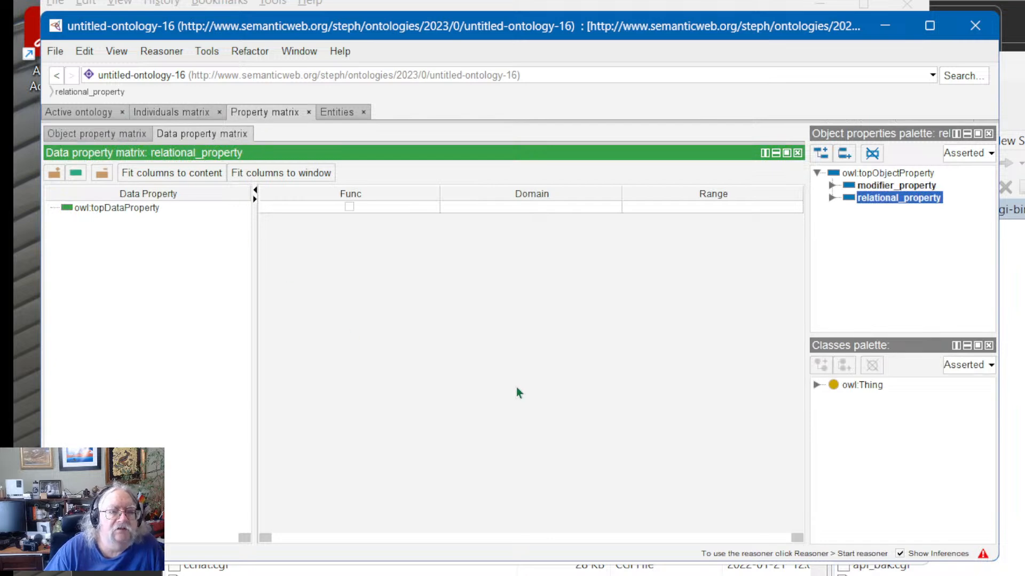
Step: Add a class Description view in the bottom half of the property matrix, below the data property matrix
{"action": "left_click", "coordinate": [299, 52]}
{"action": "mouse_move", "coordinate": [303, 73]}
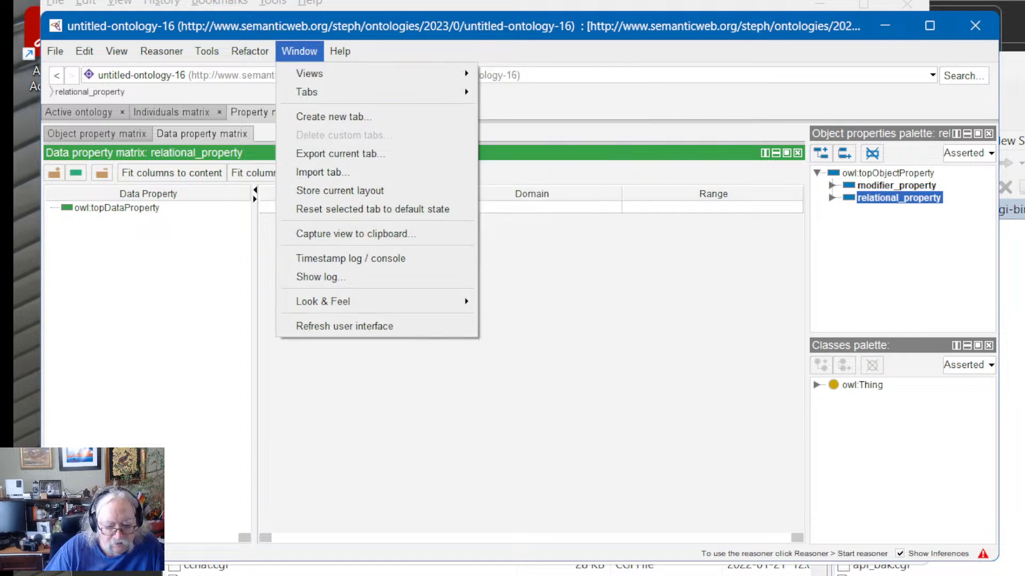
{"action": "key", "text": "alt+Tab"}
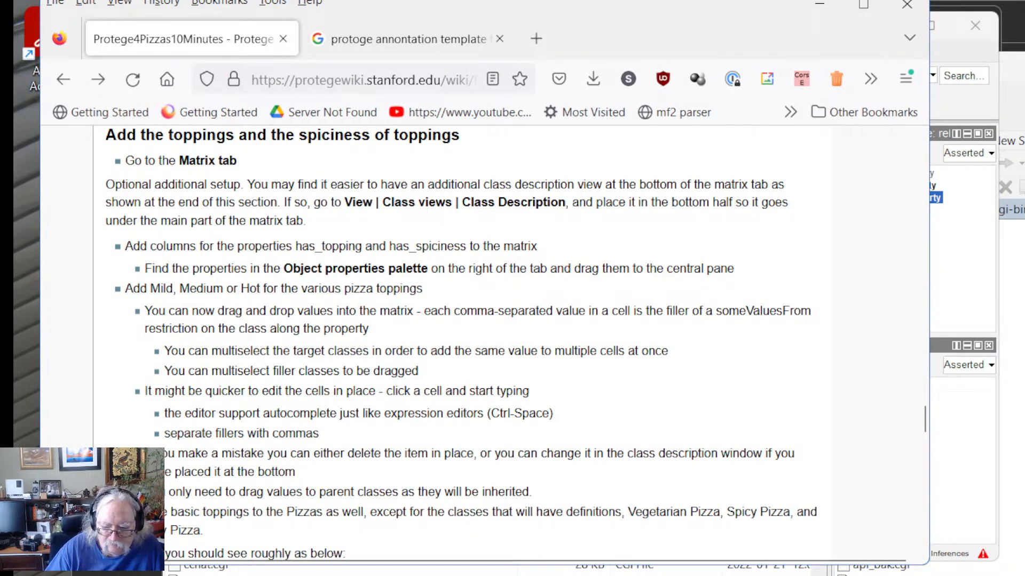
{"action": "key", "text": "alt+Tab"}
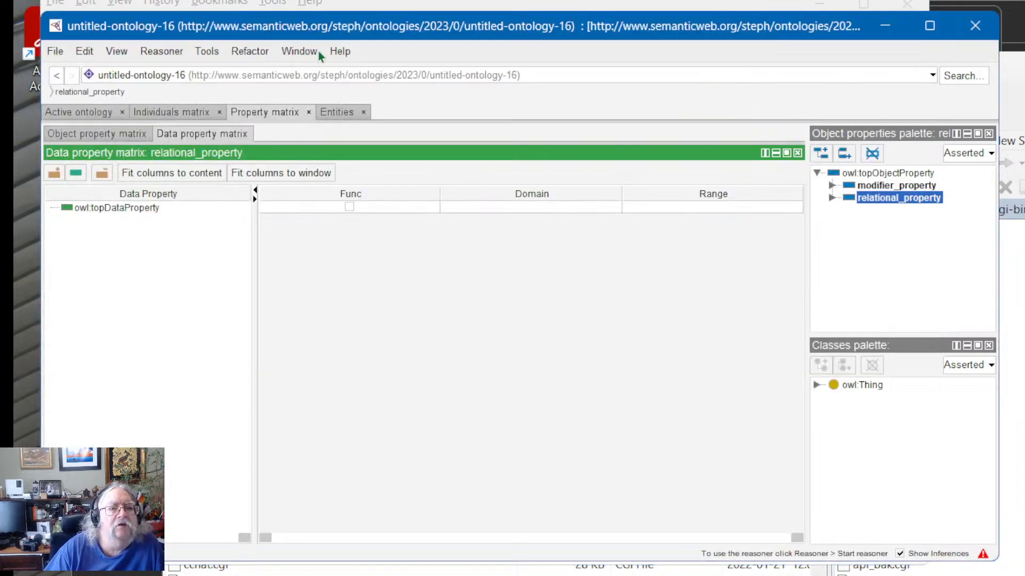
{"action": "left_click", "coordinate": [287, 52]}
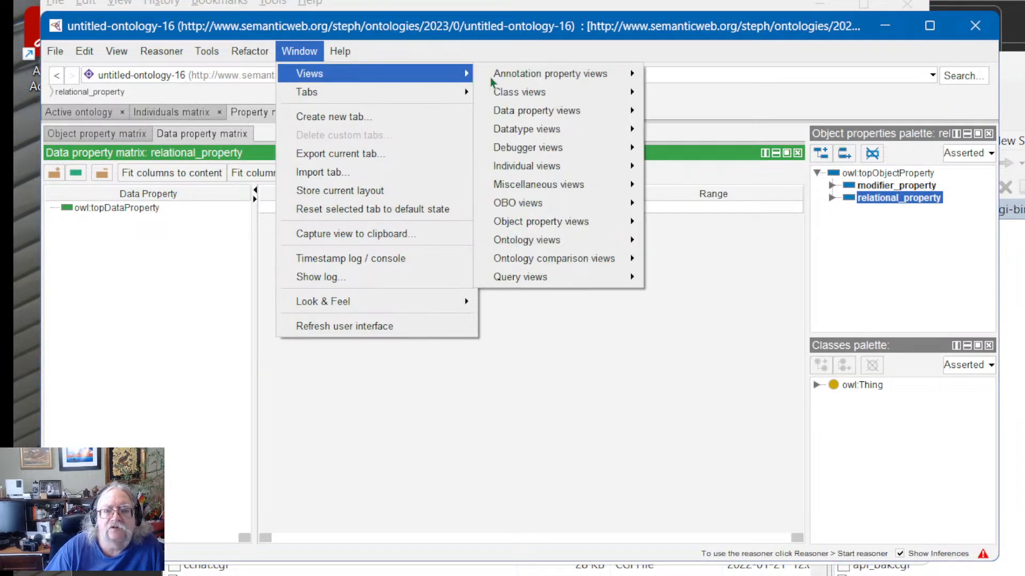
{"action": "mouse_move", "coordinate": [534, 92]}
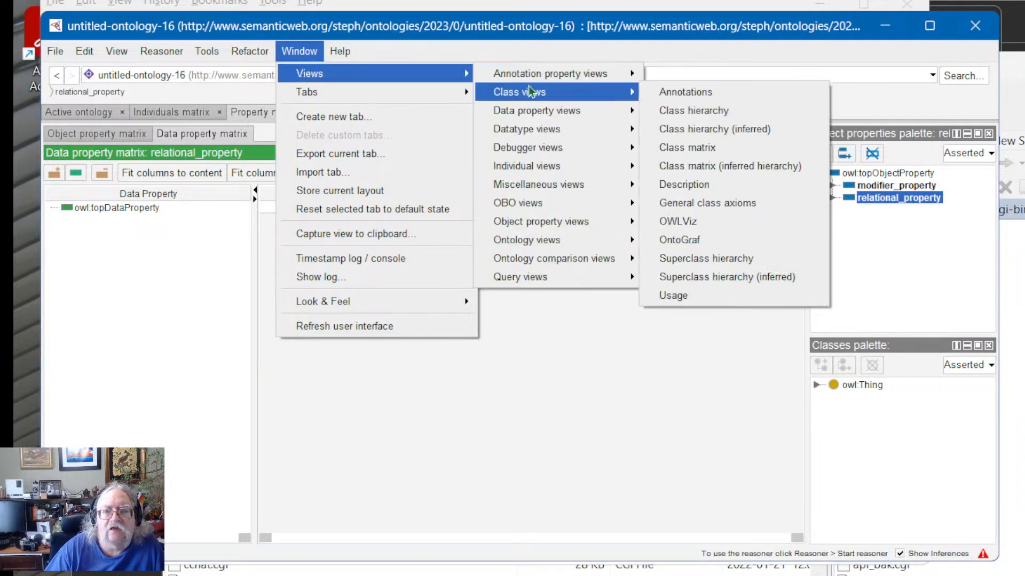
{"action": "left_click", "coordinate": [707, 190]}
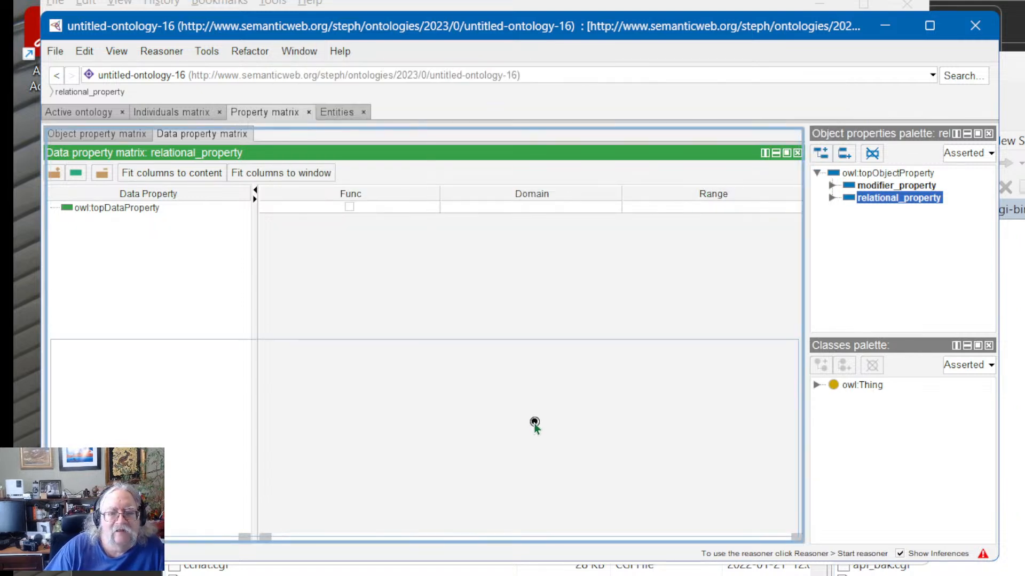
{"action": "left_click", "coordinate": [445, 467]}
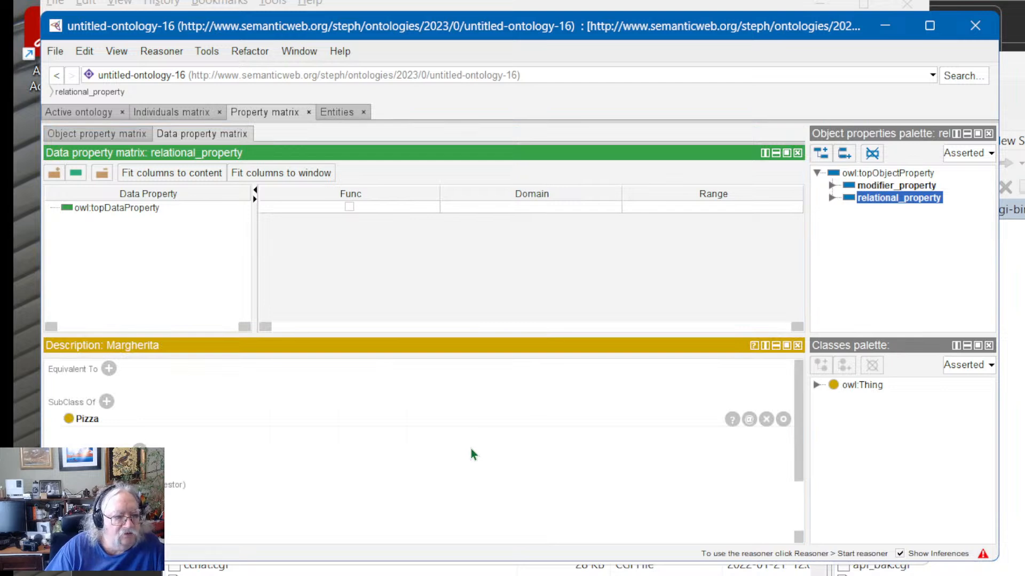
Step: Examine the Margherita class description from top to bottom, then select owl:topDataProperty in the data property matrix
{"action": "scroll", "coordinate": [466, 449], "scroll_direction": "down", "scroll_amount": 5}
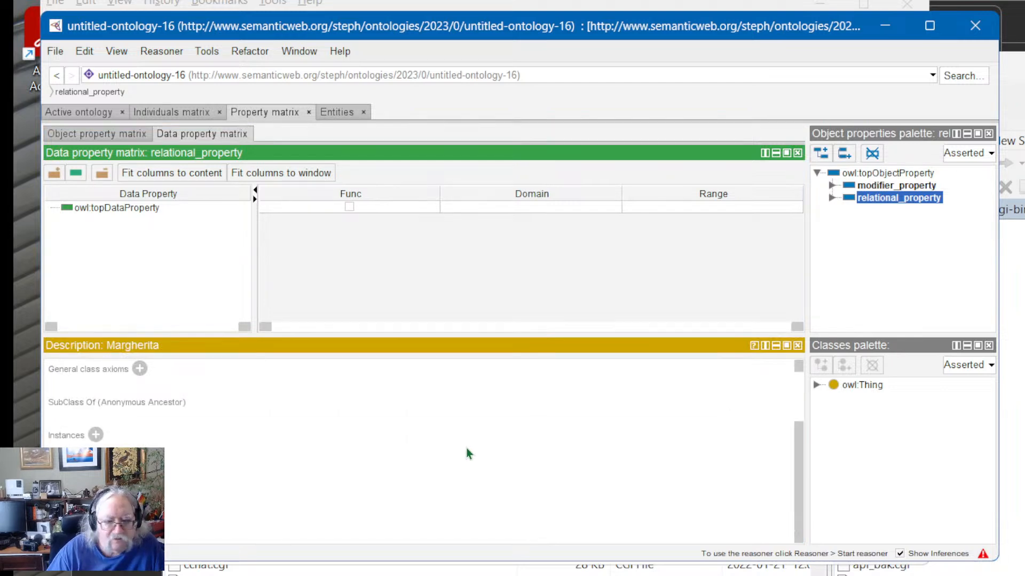
{"action": "scroll", "coordinate": [466, 452], "scroll_direction": "up", "scroll_amount": 5}
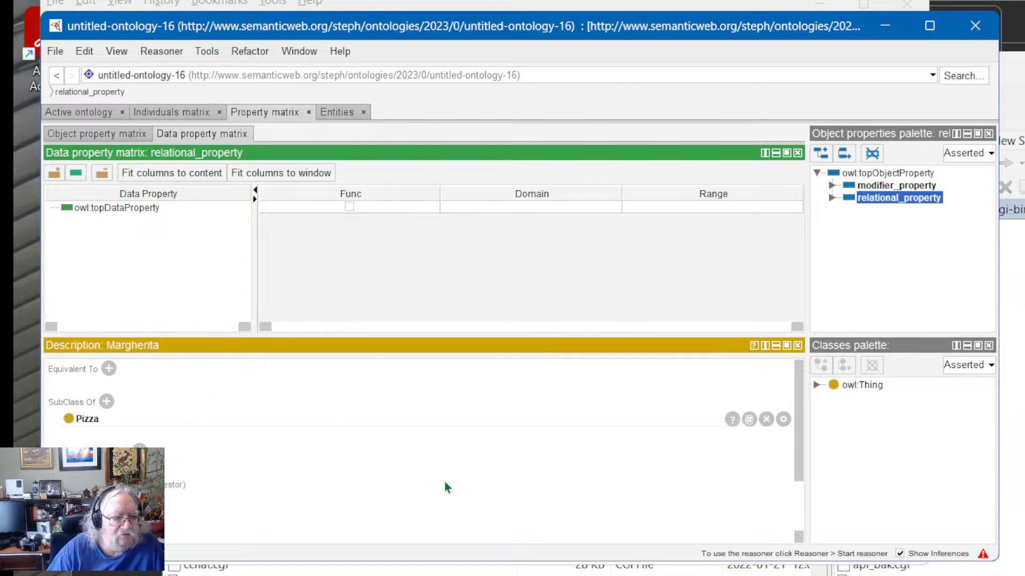
{"action": "scroll", "coordinate": [445, 487], "scroll_direction": "down", "scroll_amount": 5}
{"action": "scroll", "coordinate": [446, 487], "scroll_direction": "up", "scroll_amount": 5}
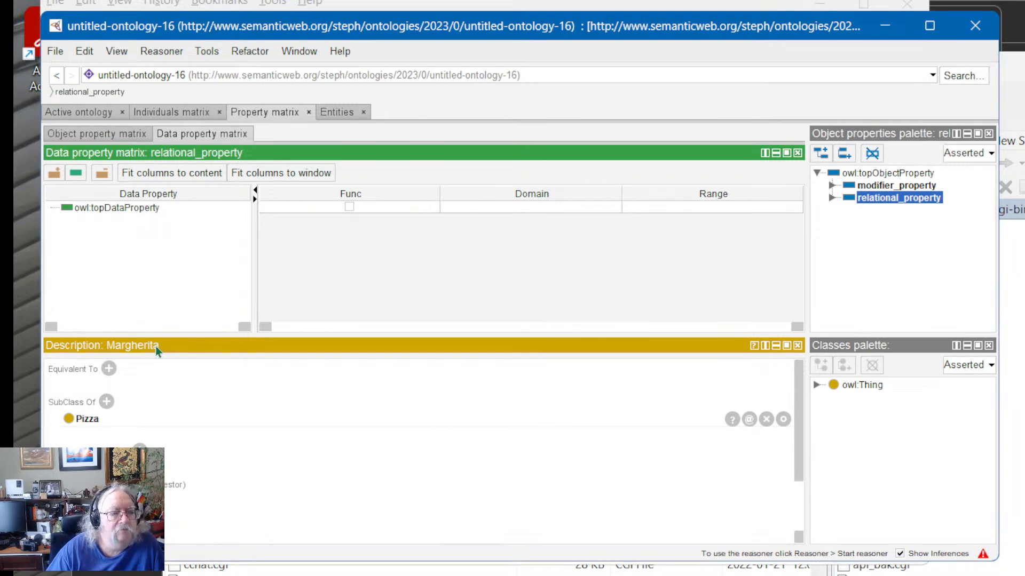
{"action": "left_click", "coordinate": [102, 213]}
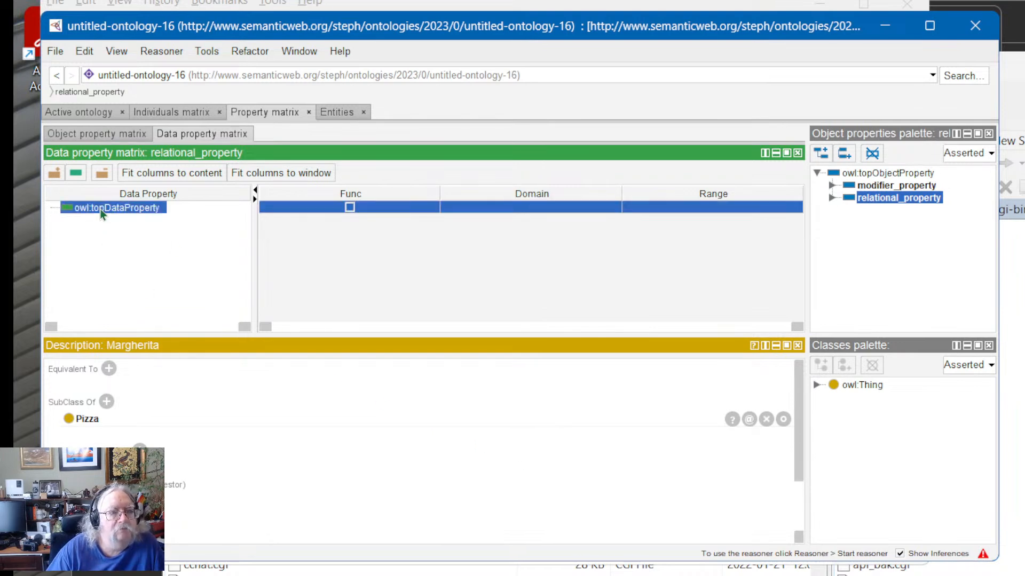
Step: Check the object property matrix, then expand owl:Thing and Domain_entity in the types matrix
{"action": "left_click", "coordinate": [109, 133]}
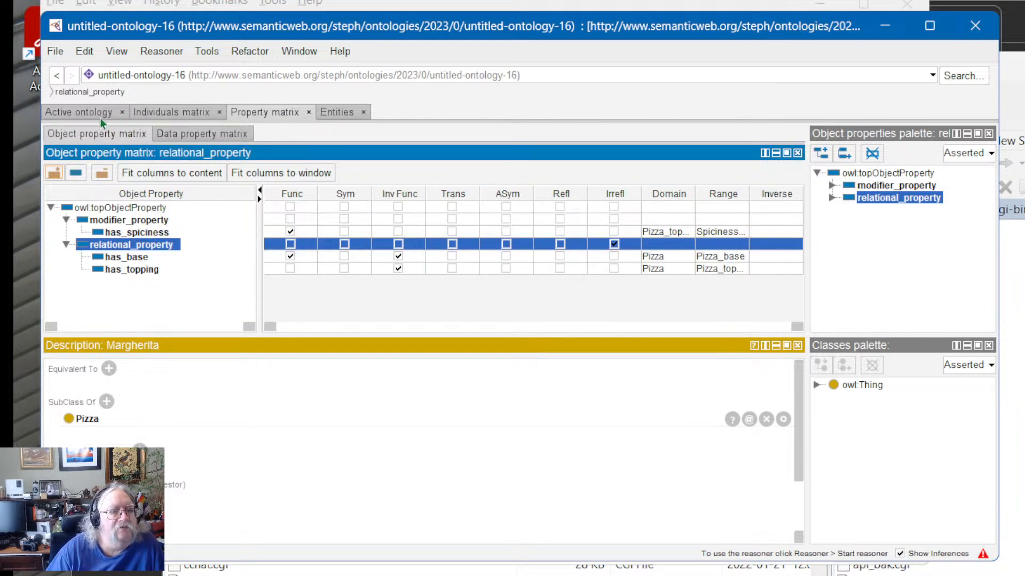
{"action": "left_click", "coordinate": [184, 112]}
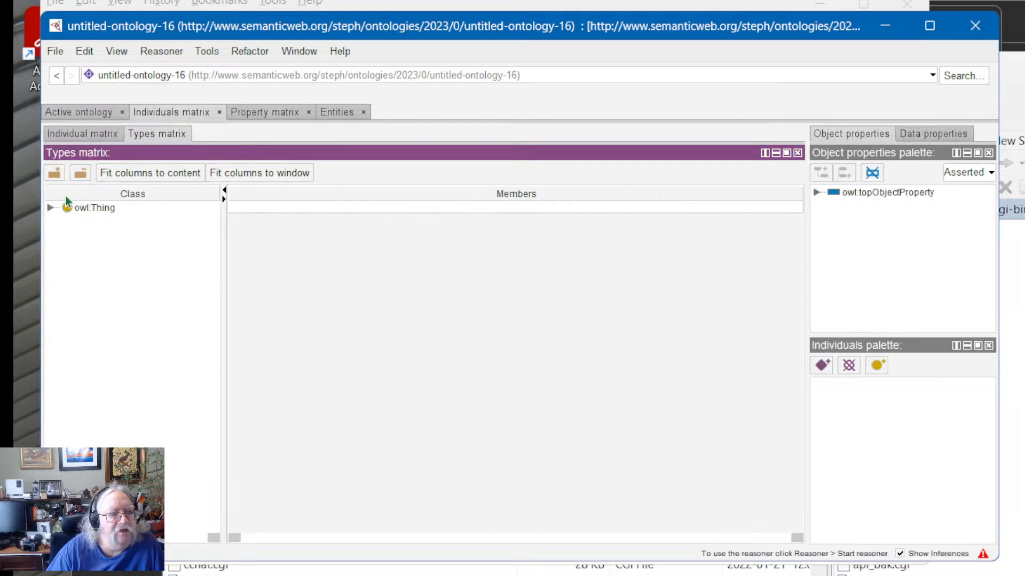
{"action": "left_click", "coordinate": [51, 208]}
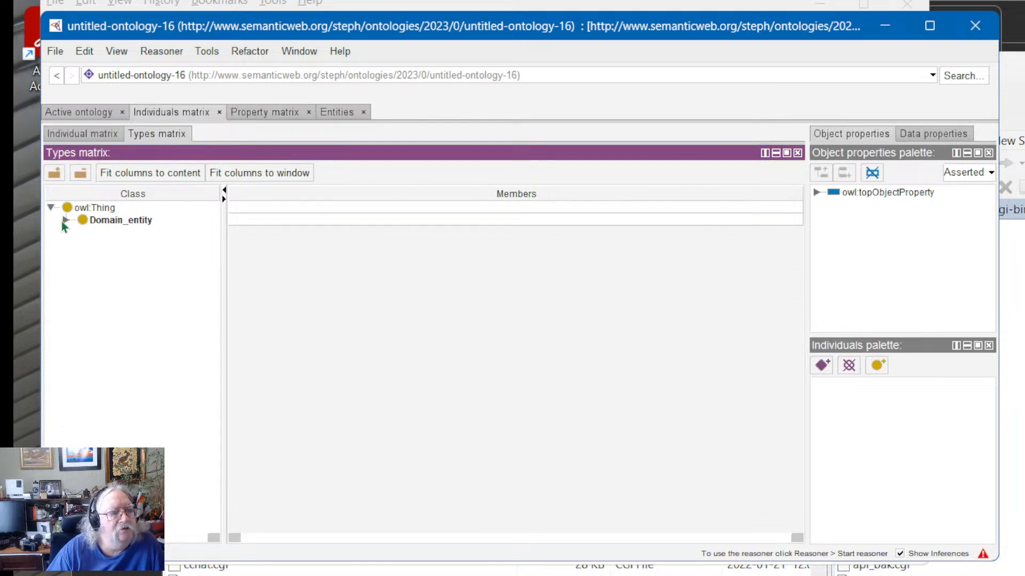
{"action": "left_click", "coordinate": [64, 221]}
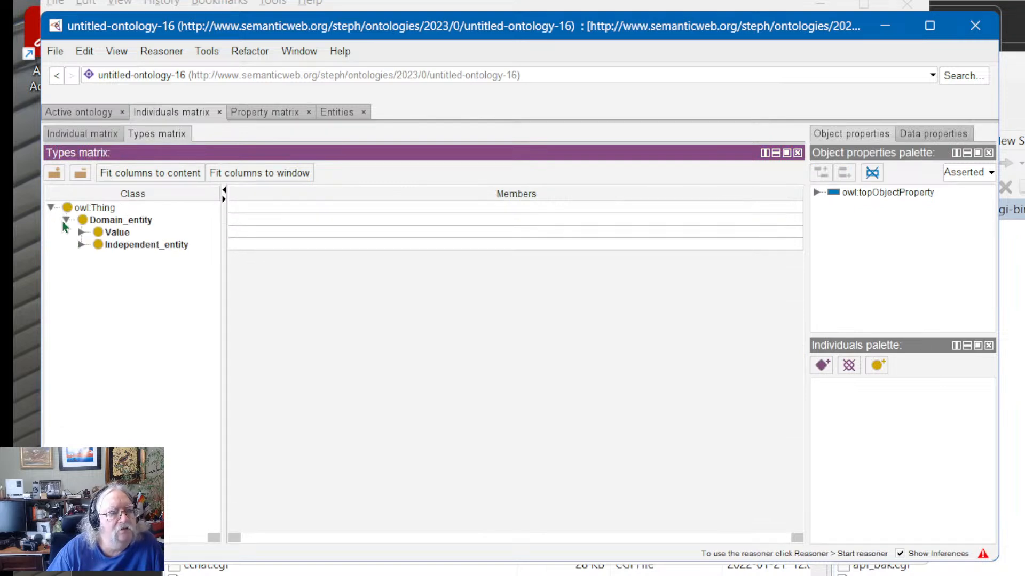
Step: Look through the ontology's classes, object properties, data properties, annotation properties, datatypes and individuals for the matrix setup the tutorial describes
{"action": "left_click", "coordinate": [339, 111]}
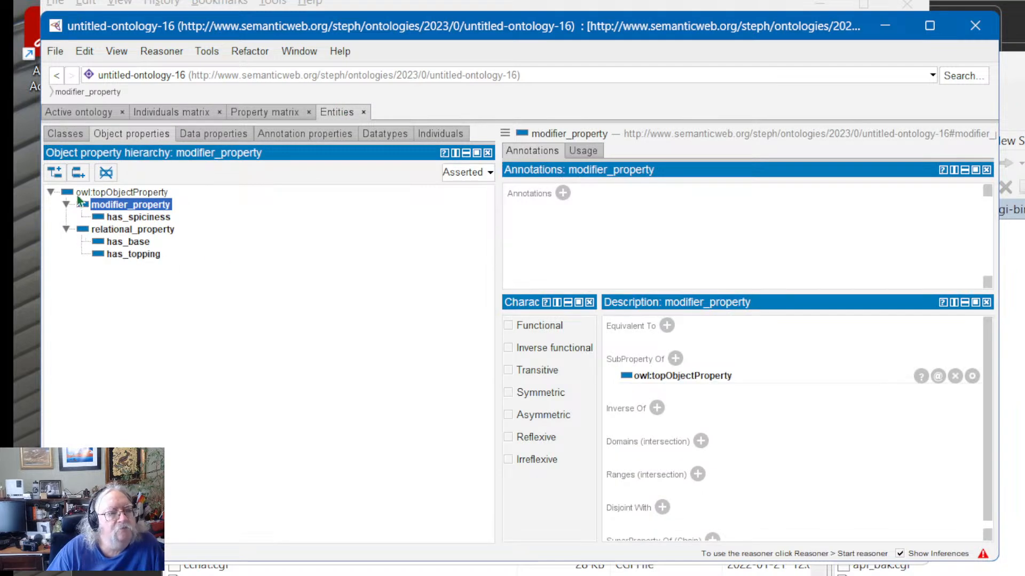
{"action": "left_click", "coordinate": [68, 135]}
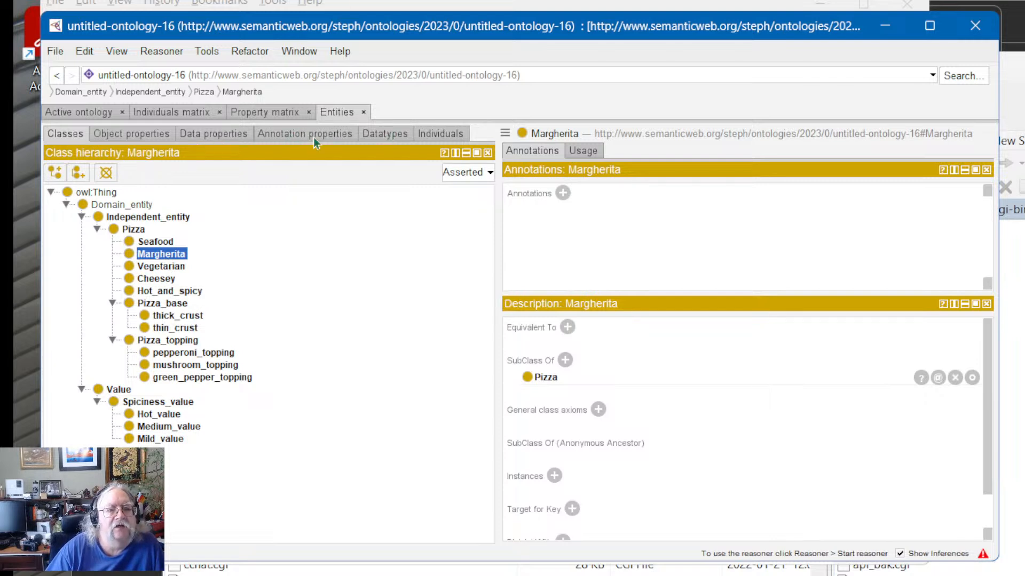
{"action": "left_click", "coordinate": [215, 137]}
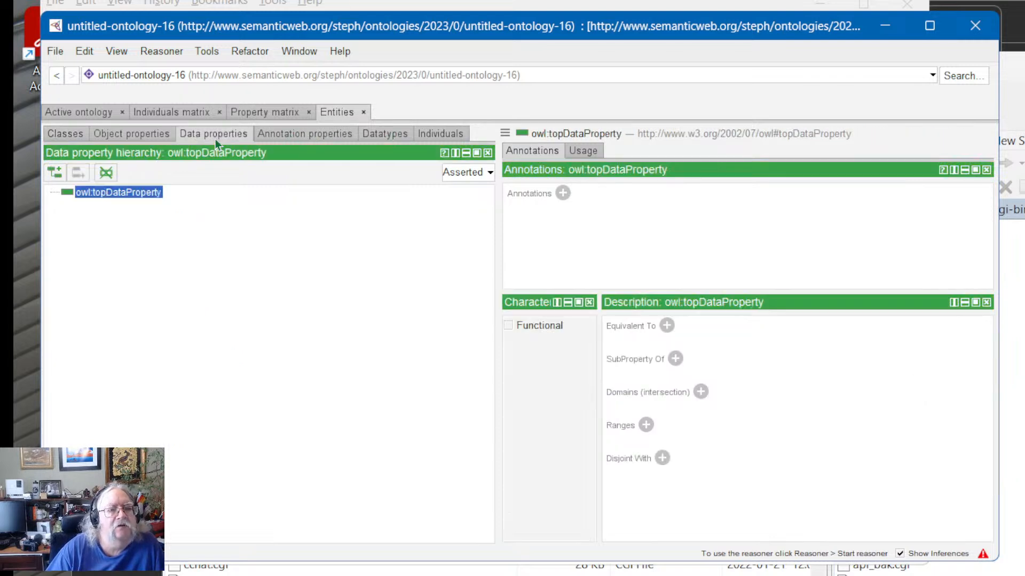
{"action": "left_click", "coordinate": [297, 136]}
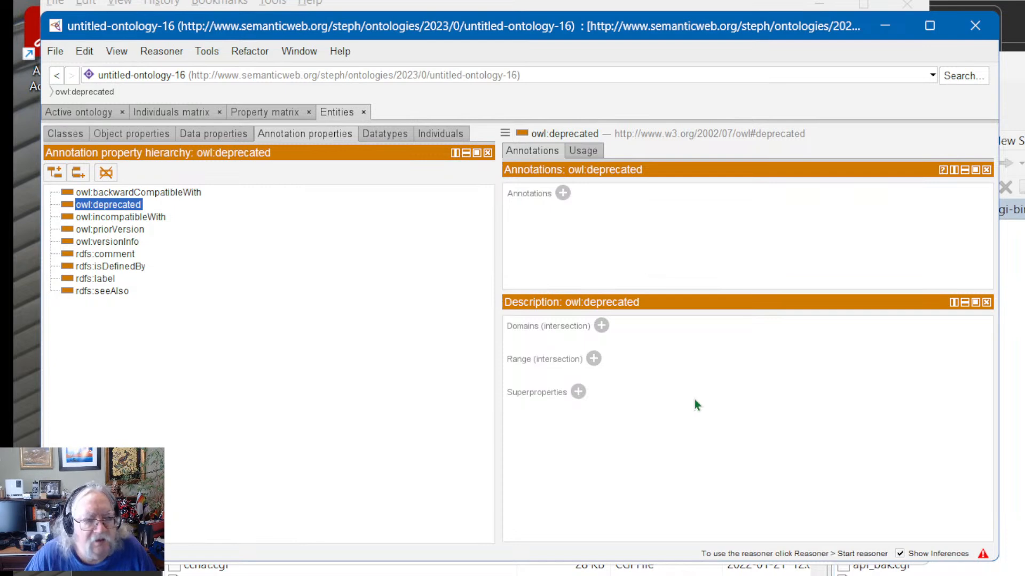
{"action": "left_click", "coordinate": [386, 132]}
{"action": "left_click", "coordinate": [441, 134]}
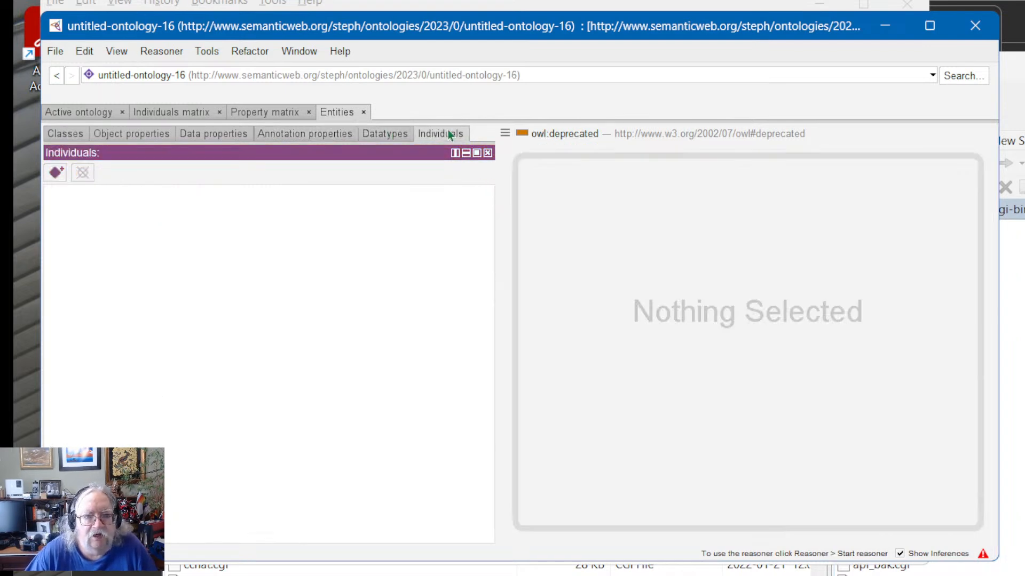
{"action": "left_click", "coordinate": [289, 135]}
{"action": "left_click", "coordinate": [209, 139]}
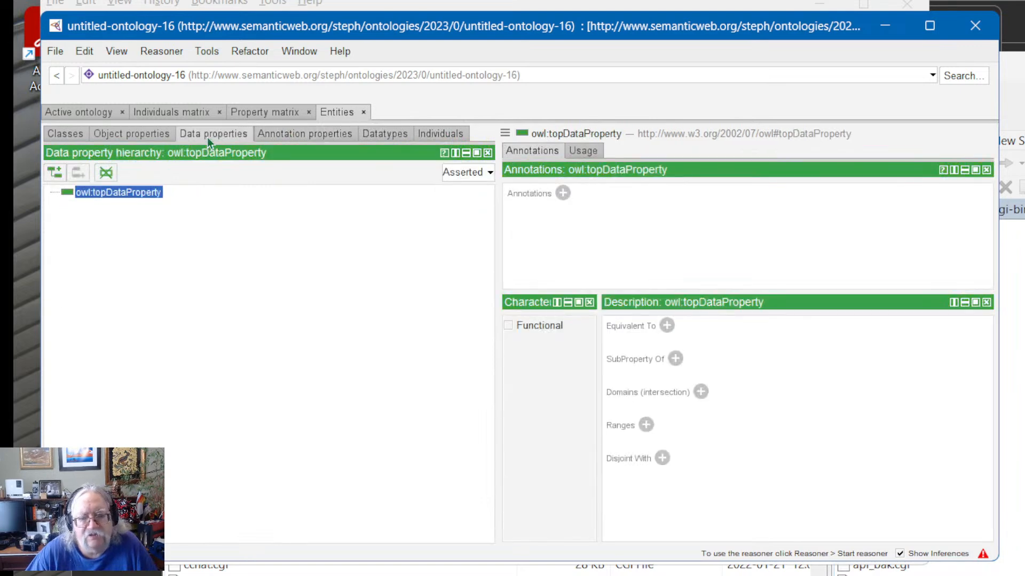
{"action": "left_click", "coordinate": [155, 135]}
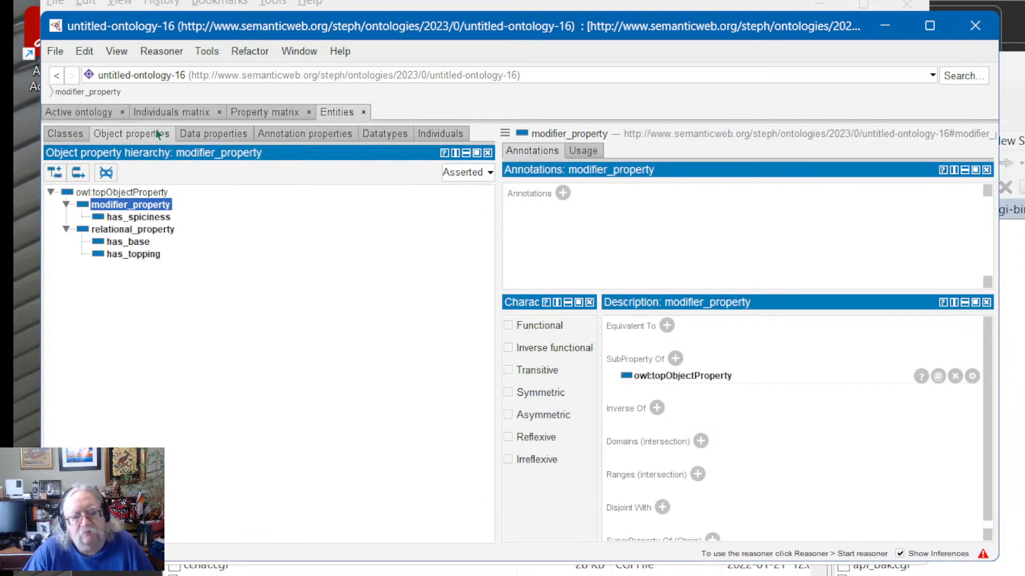
{"action": "left_click", "coordinate": [196, 138]}
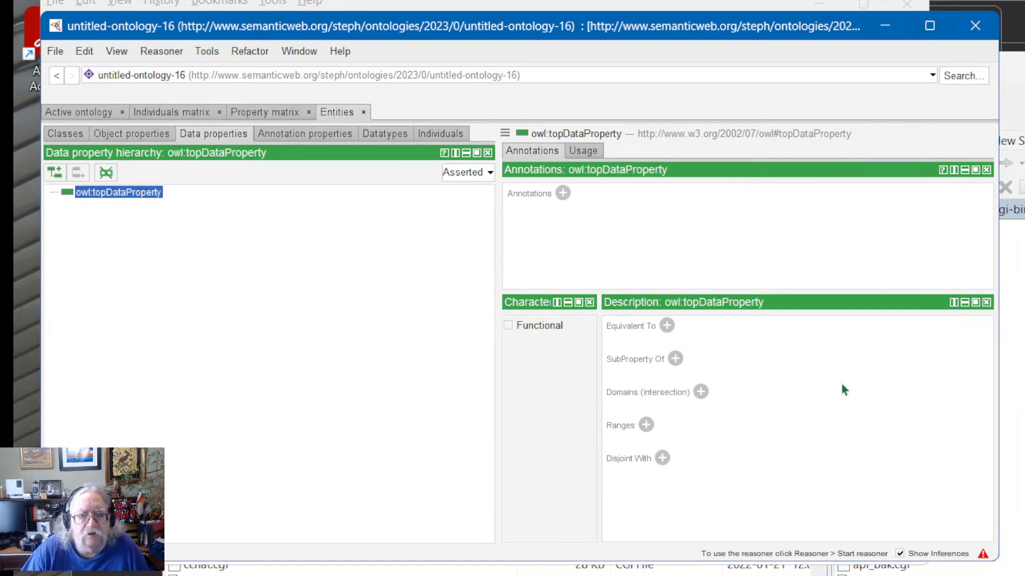
{"action": "left_click", "coordinate": [824, 381]}
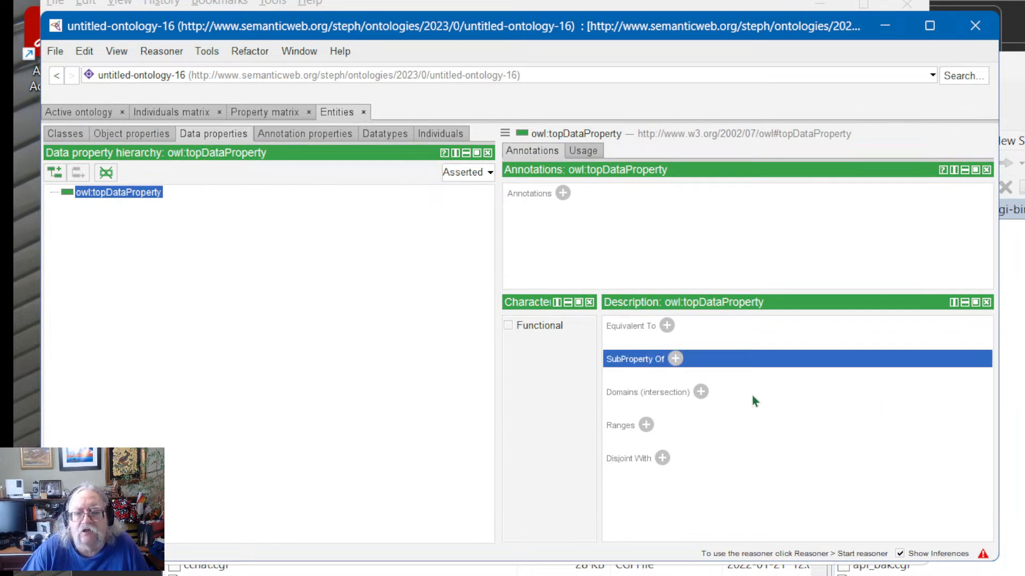
Step: Remove the class Description view from the property matrix
{"action": "left_click", "coordinate": [260, 113]}
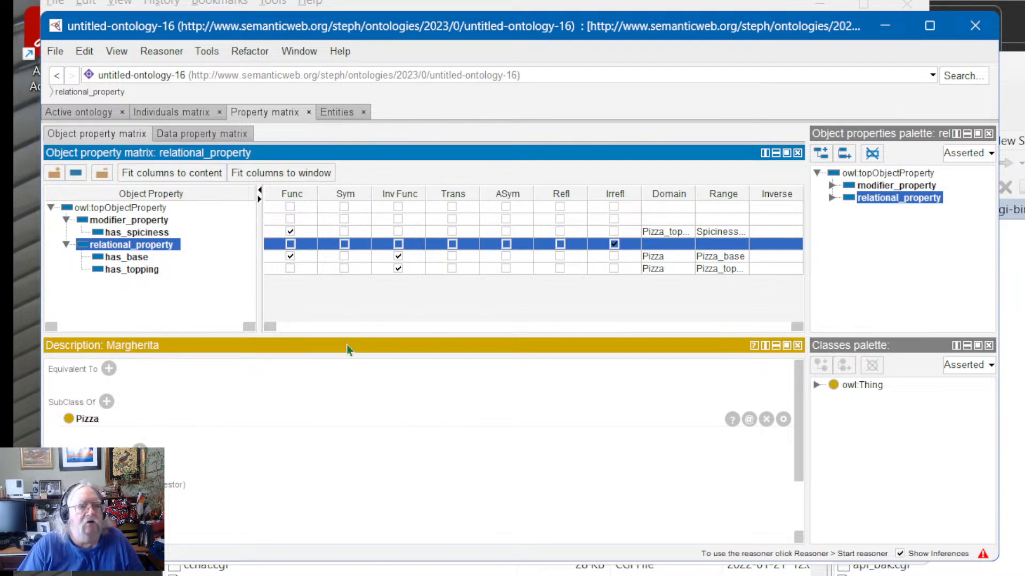
{"action": "left_click", "coordinate": [187, 112]}
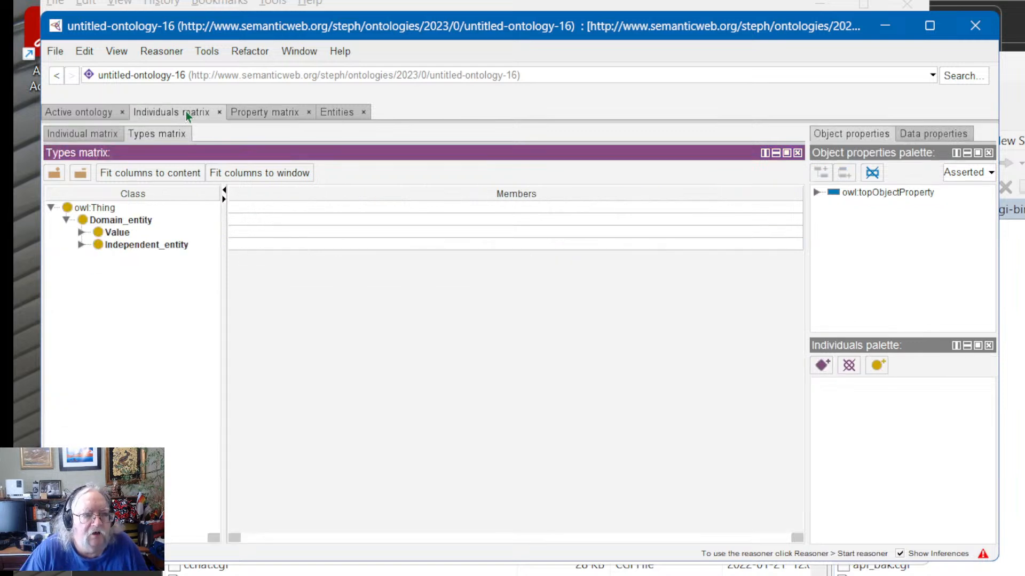
{"action": "left_click", "coordinate": [258, 113]}
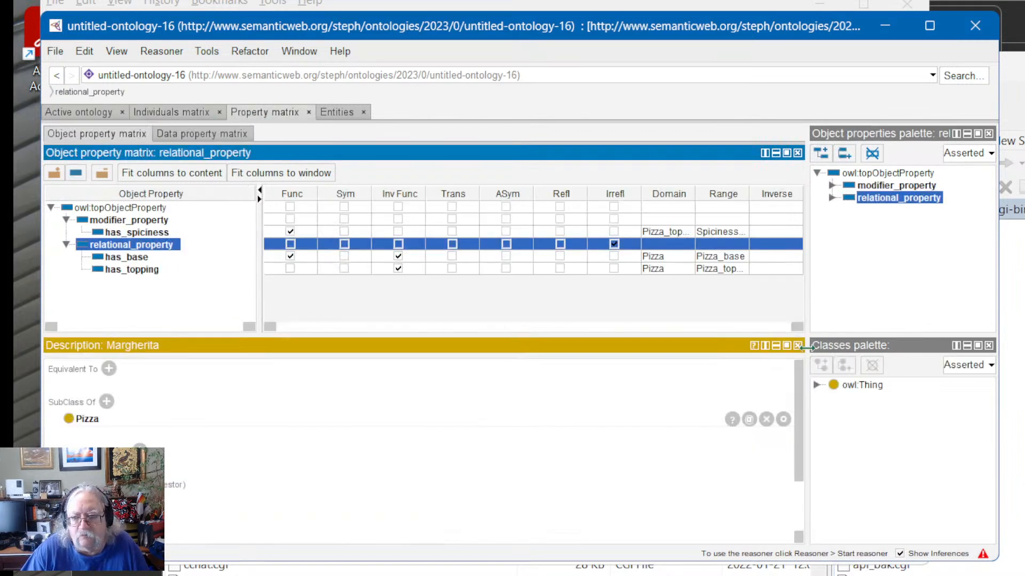
{"action": "left_click", "coordinate": [798, 347]}
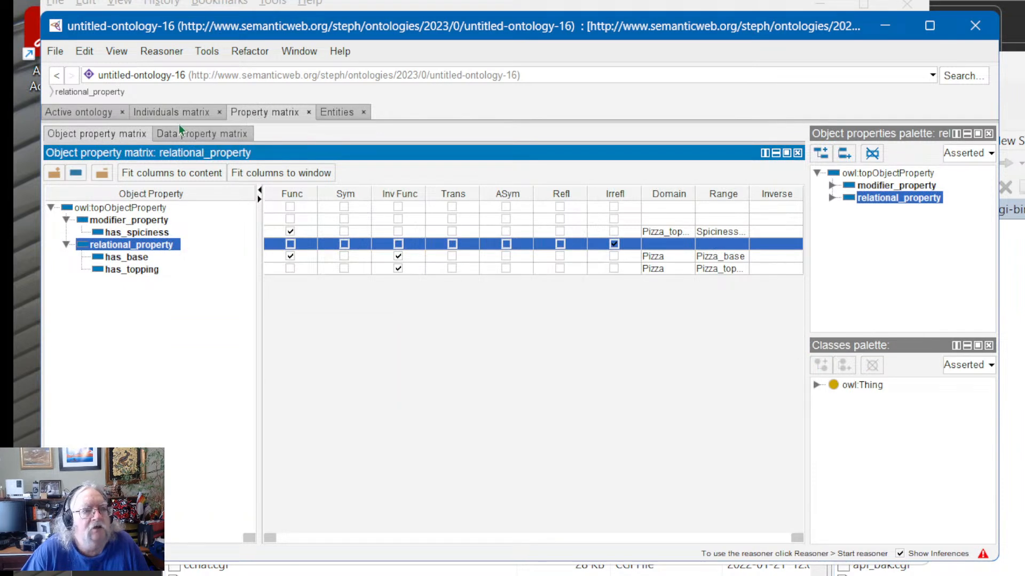
Step: Expand Value and Spiciness_value in the class tree of the types matrix
{"action": "left_click", "coordinate": [173, 111]}
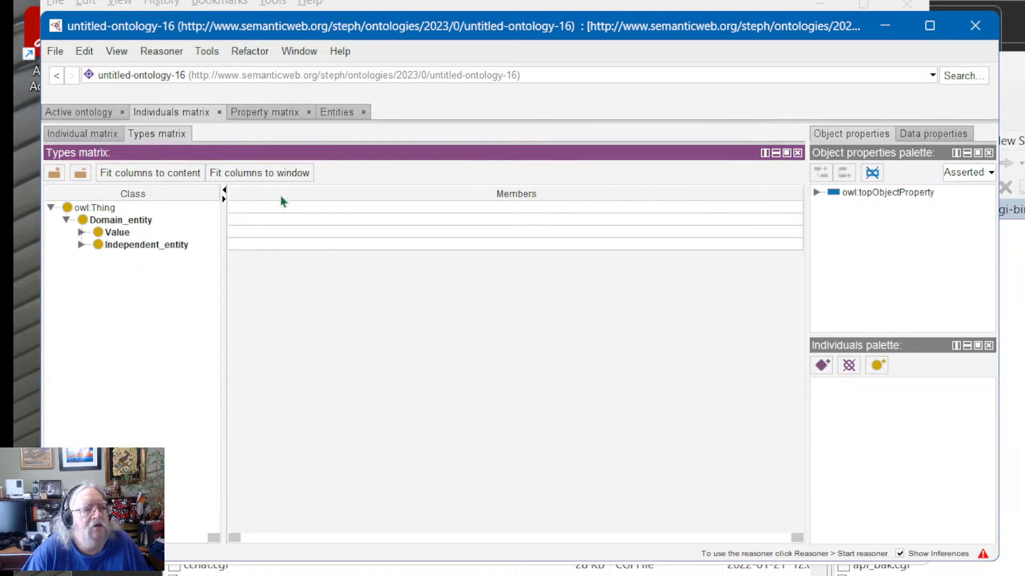
{"action": "left_click", "coordinate": [81, 232]}
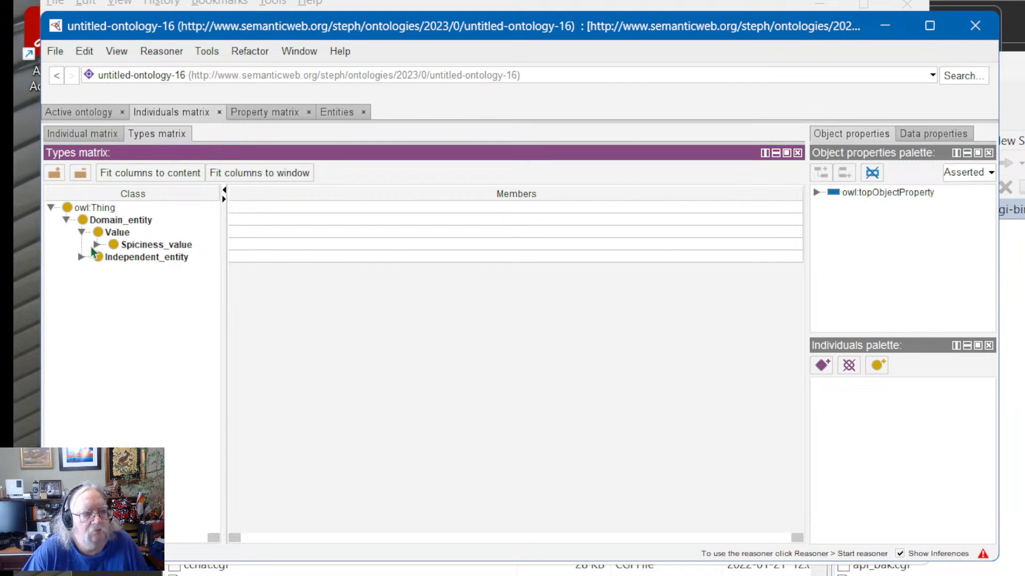
{"action": "left_click", "coordinate": [96, 245]}
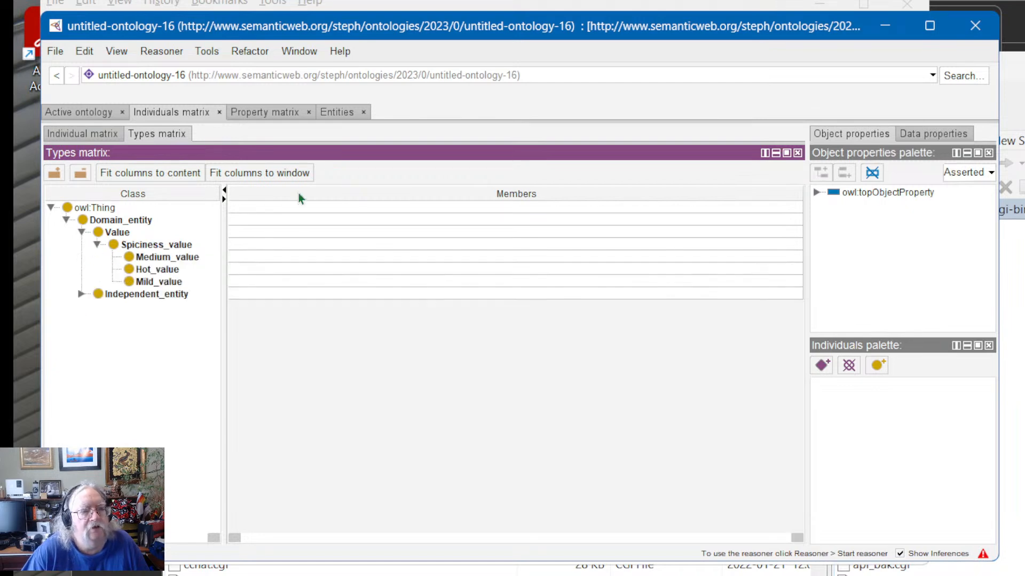
Step: Browse the available view types, check the tutorial's instruction for adding a class description view in the browser, and return to Protégé
{"action": "left_click", "coordinate": [296, 53]}
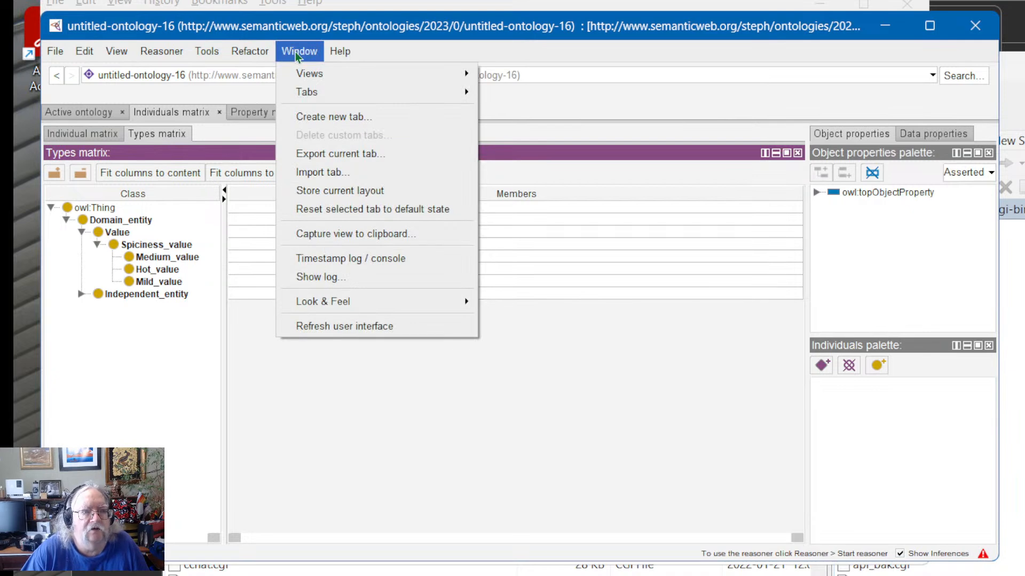
{"action": "mouse_move", "coordinate": [307, 74]}
{"action": "mouse_move", "coordinate": [570, 130]}
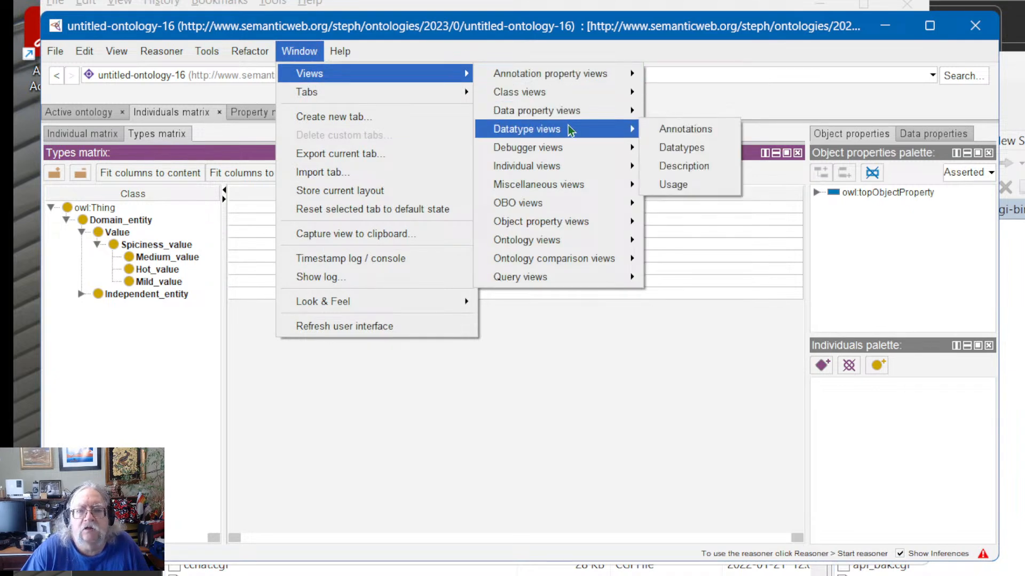
{"action": "mouse_move", "coordinate": [557, 166]}
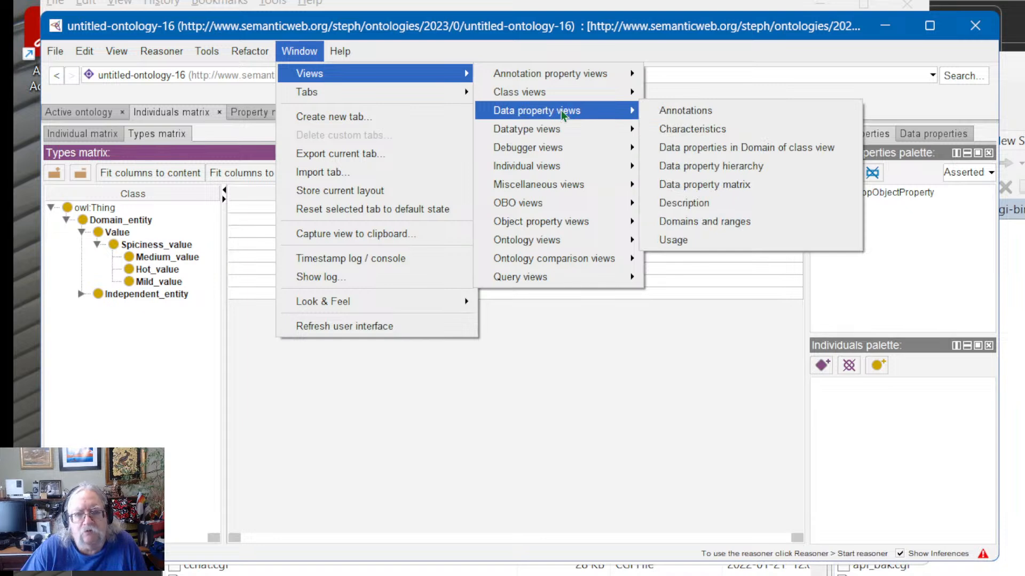
{"action": "mouse_move", "coordinate": [555, 258]}
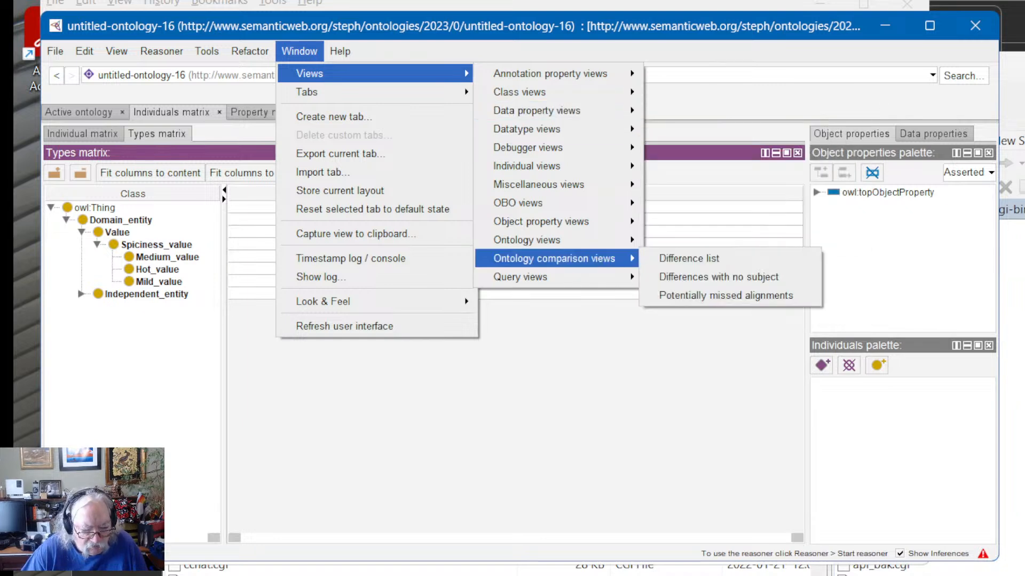
{"action": "key", "text": "alt+Tab"}
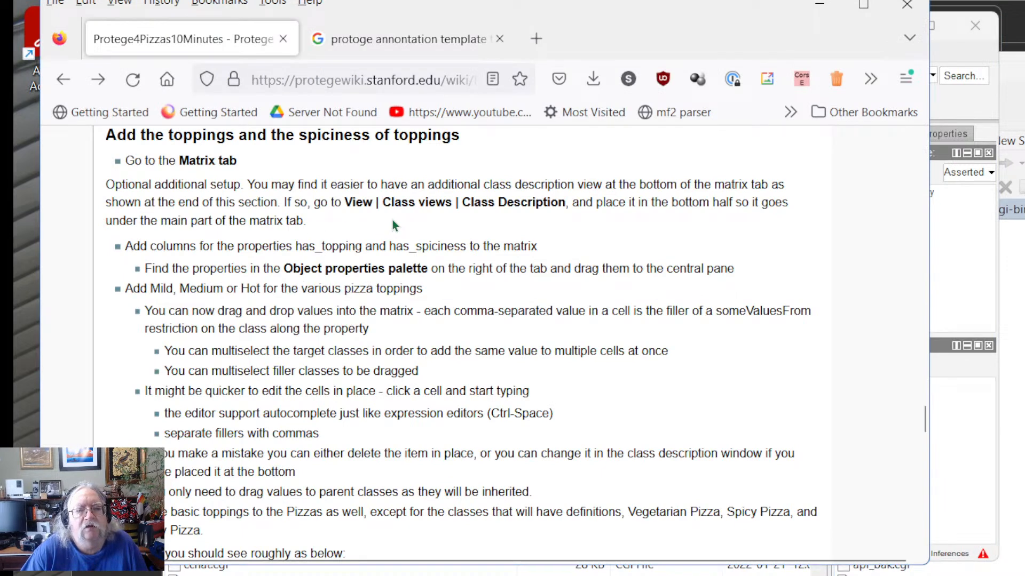
{"action": "left_click", "coordinate": [982, 476]}
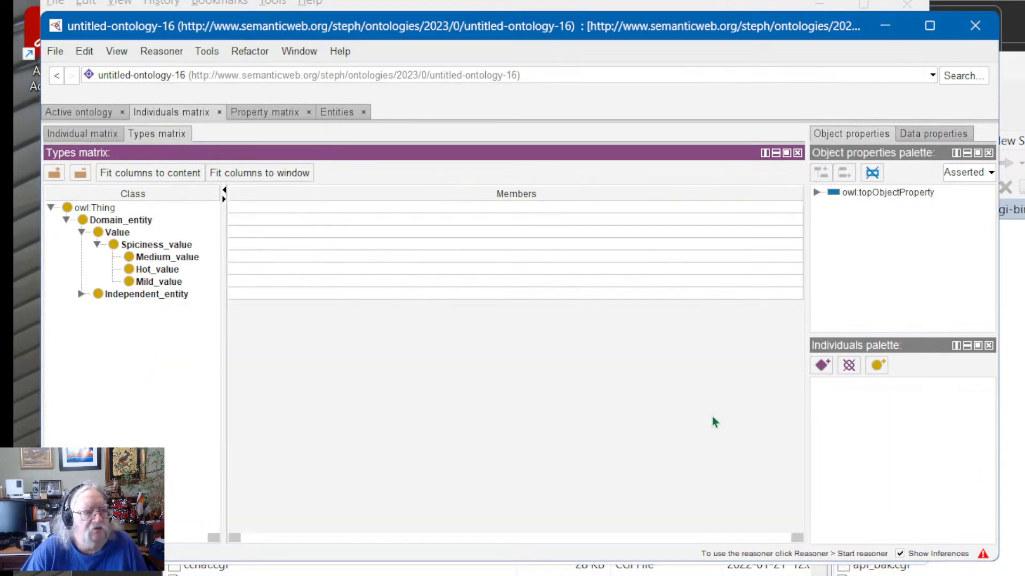
Step: Add a class Description view in the bottom half of the individuals matrix, below the types matrix
{"action": "left_click", "coordinate": [297, 53]}
{"action": "mouse_move", "coordinate": [320, 74]}
{"action": "mouse_move", "coordinate": [486, 92]}
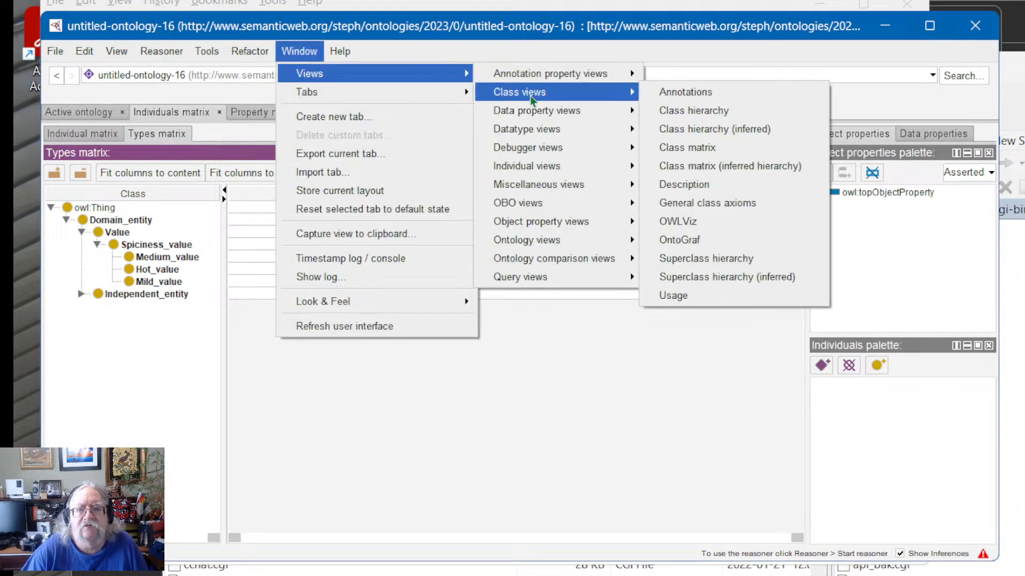
{"action": "left_click", "coordinate": [687, 193]}
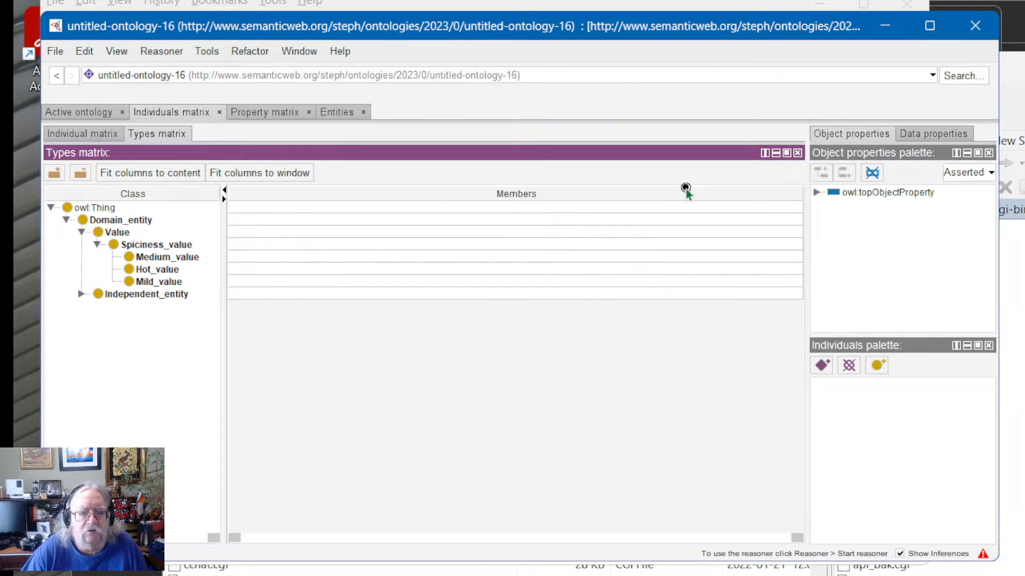
{"action": "left_click", "coordinate": [431, 489]}
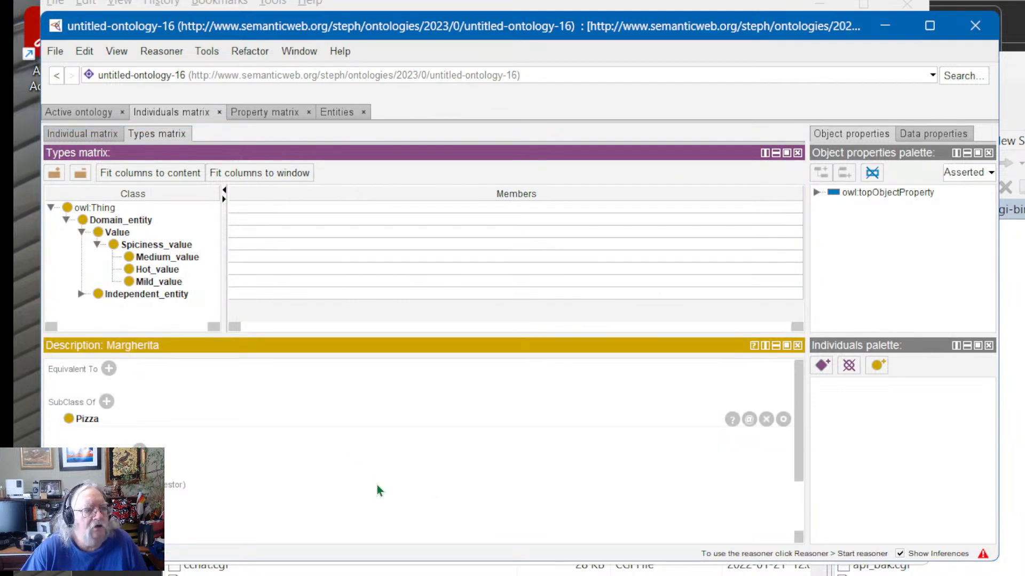
Step: Examine the descriptions of Hot_value, Medium_value, Mild_value and Spiciness_value, then check the data properties and object properties palettes
{"action": "left_click", "coordinate": [151, 268]}
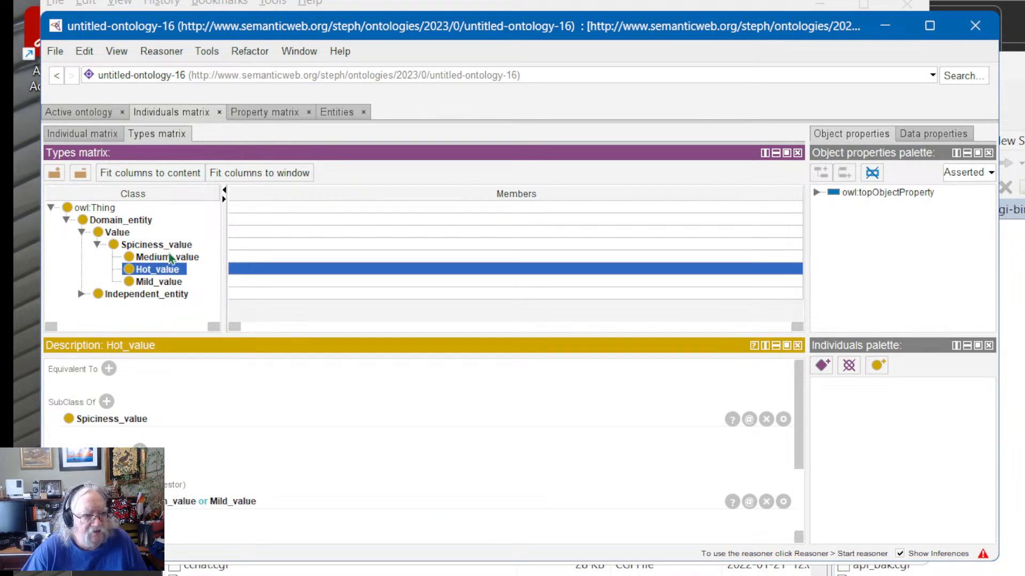
{"action": "left_click", "coordinate": [168, 258]}
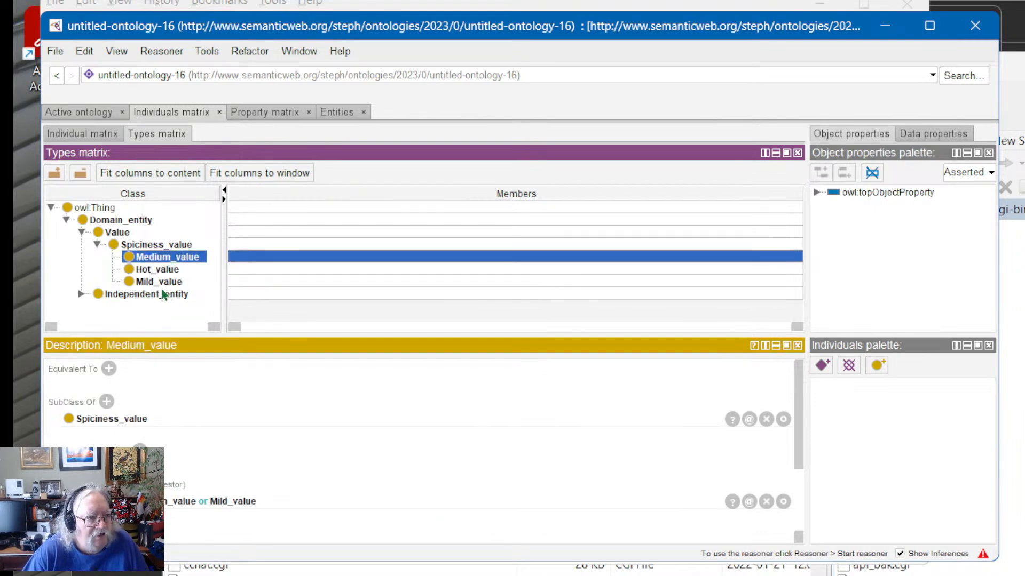
{"action": "left_click", "coordinate": [165, 283]}
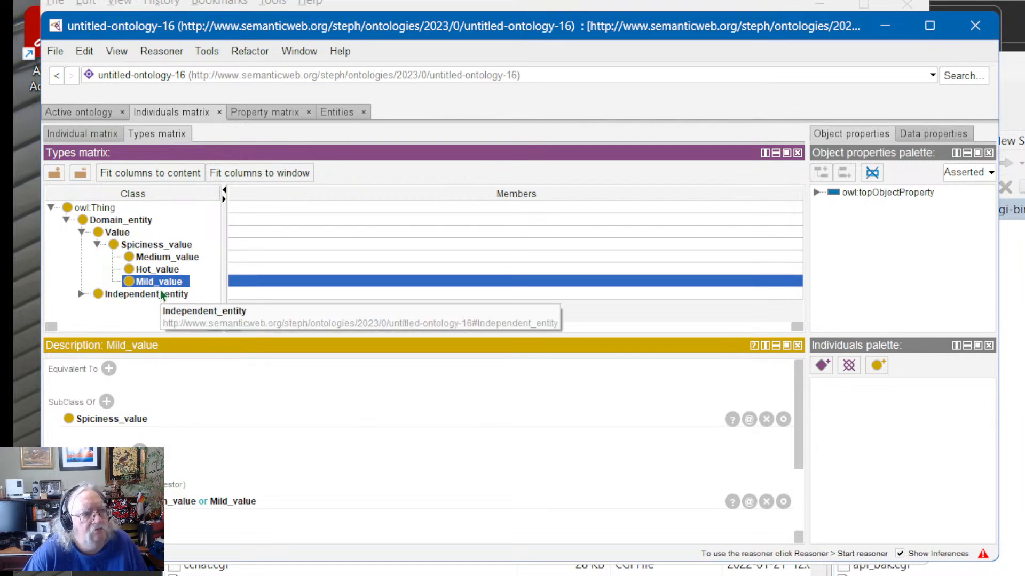
{"action": "left_click", "coordinate": [150, 247]}
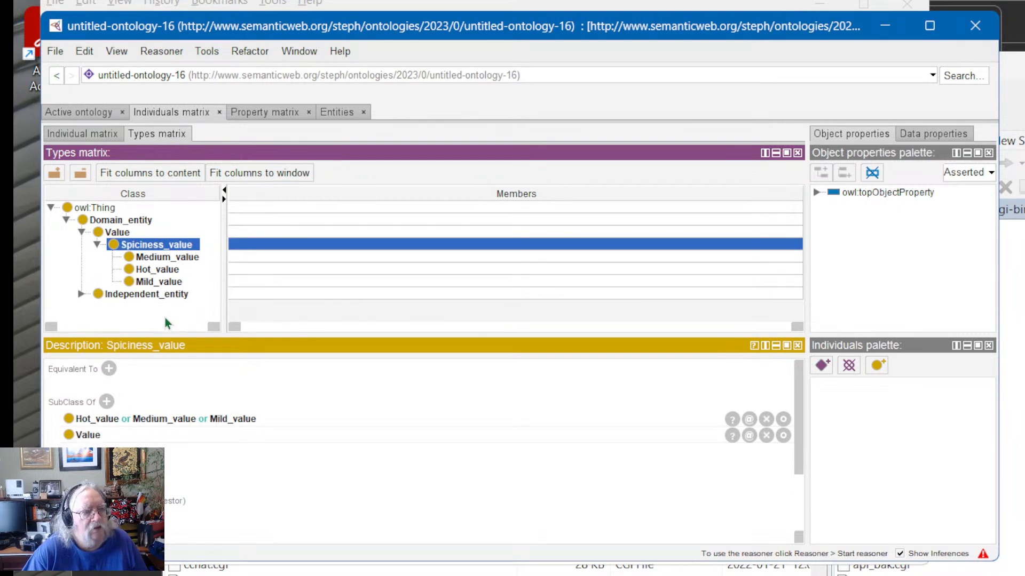
{"action": "left_click", "coordinate": [167, 259]}
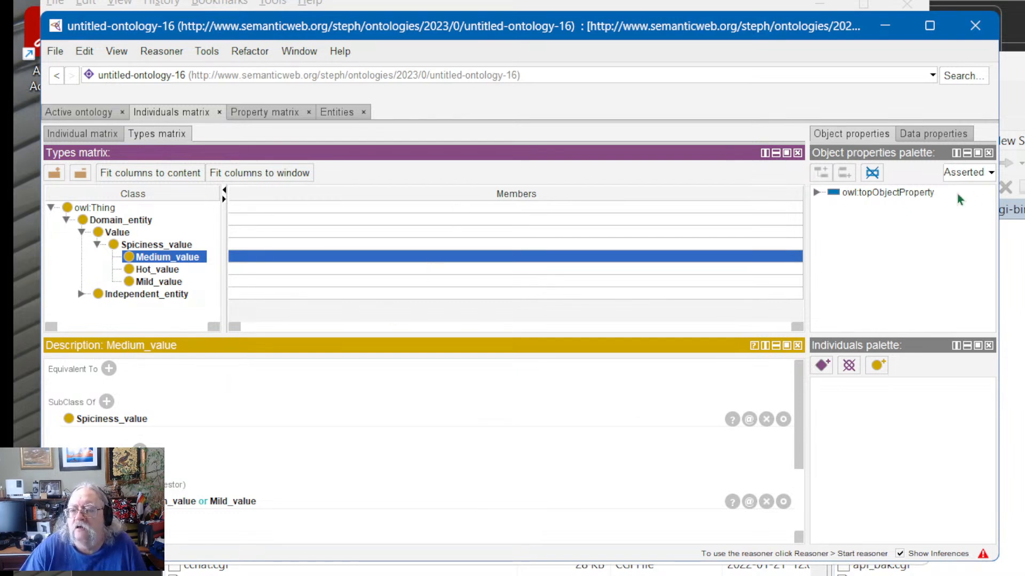
{"action": "left_click", "coordinate": [935, 134]}
{"action": "left_click", "coordinate": [881, 136]}
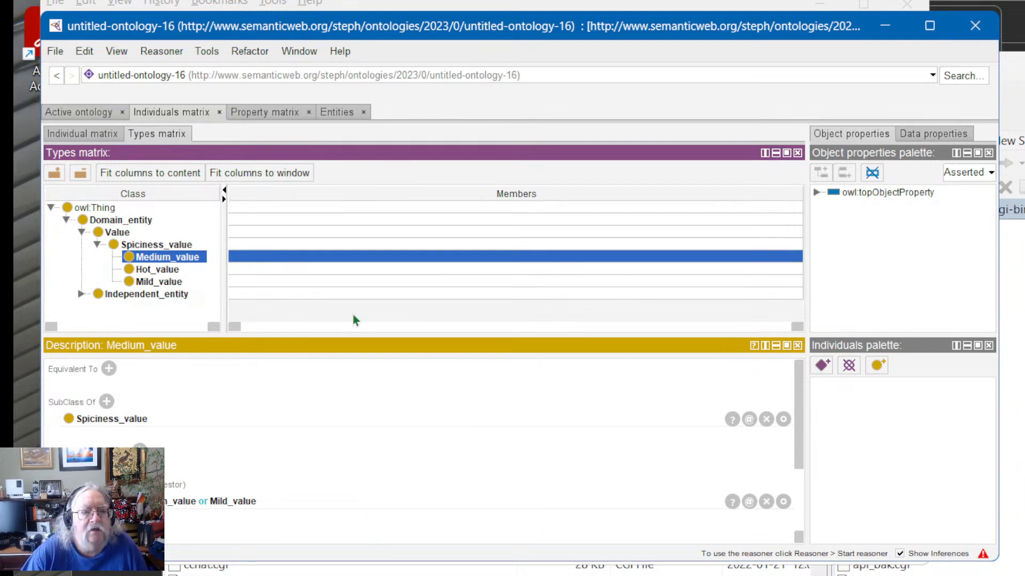
Step: Read the tutorial's section on adding toppings and spiciness, including its example class matrix, in the browser and return to Protégé
{"action": "left_click", "coordinate": [341, 259]}
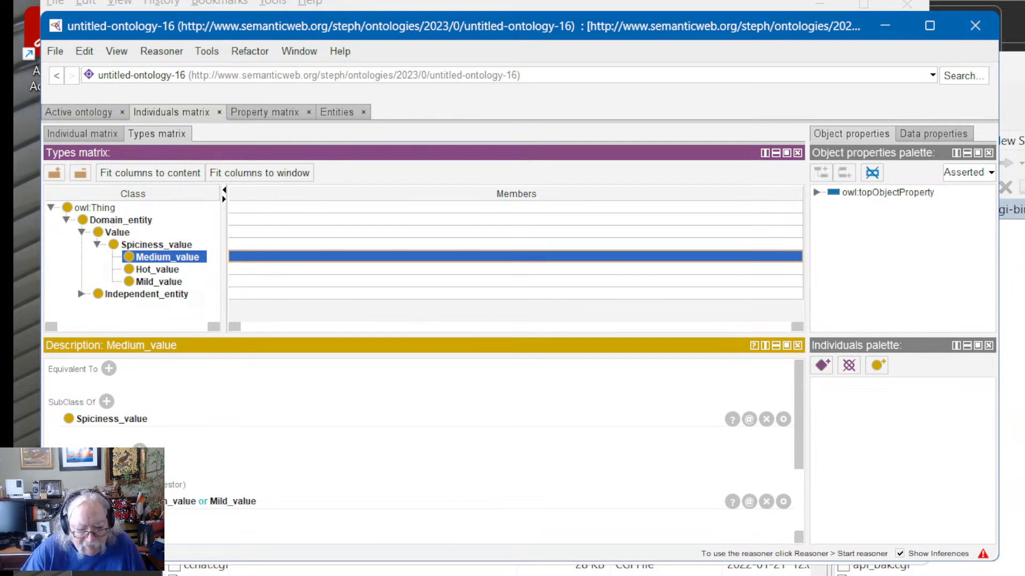
{"action": "key", "text": "alt+Tab"}
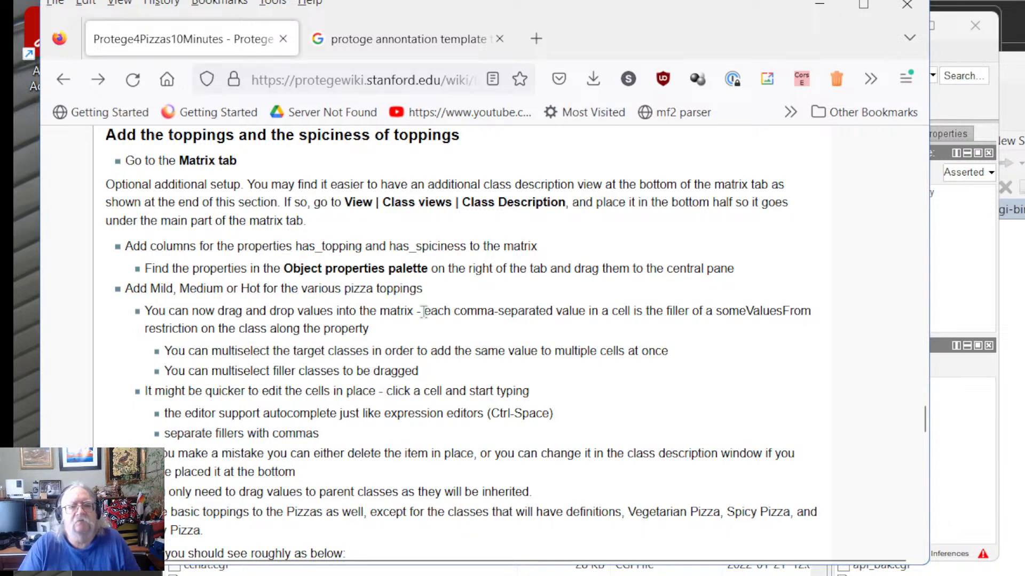
{"action": "scroll", "coordinate": [424, 314], "scroll_direction": "up", "scroll_amount": 6}
{"action": "scroll", "coordinate": [425, 318], "scroll_direction": "down", "scroll_amount": 3}
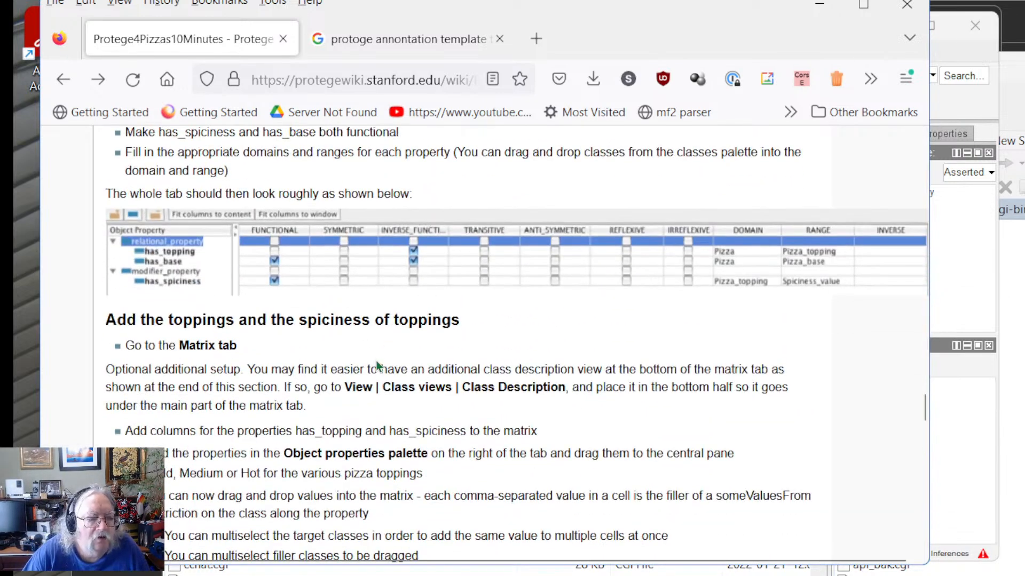
{"action": "scroll", "coordinate": [473, 318], "scroll_direction": "down", "scroll_amount": 3}
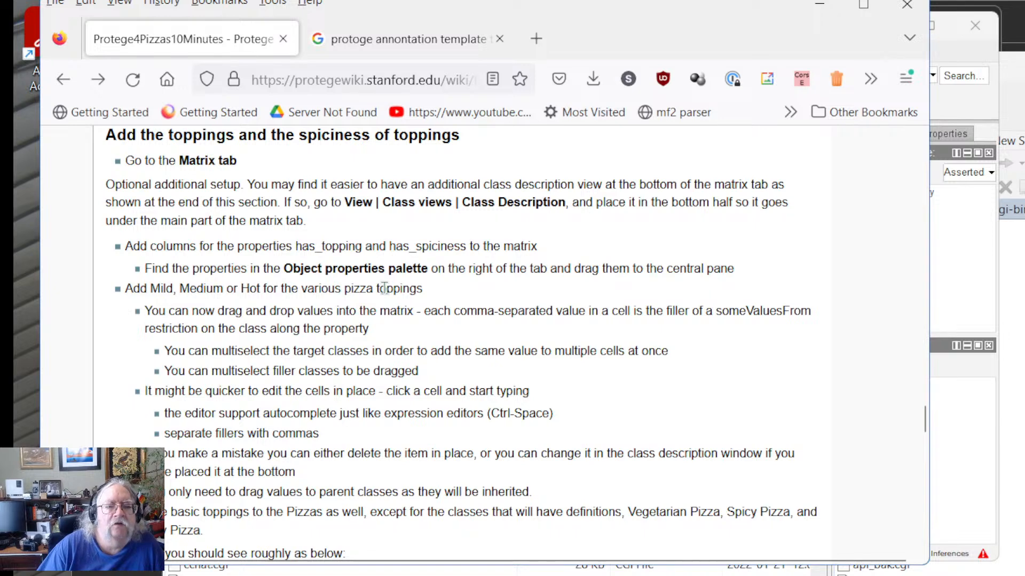
{"action": "scroll", "coordinate": [386, 291], "scroll_direction": "down", "scroll_amount": 2}
{"action": "scroll", "coordinate": [471, 319], "scroll_direction": "down", "scroll_amount": 5}
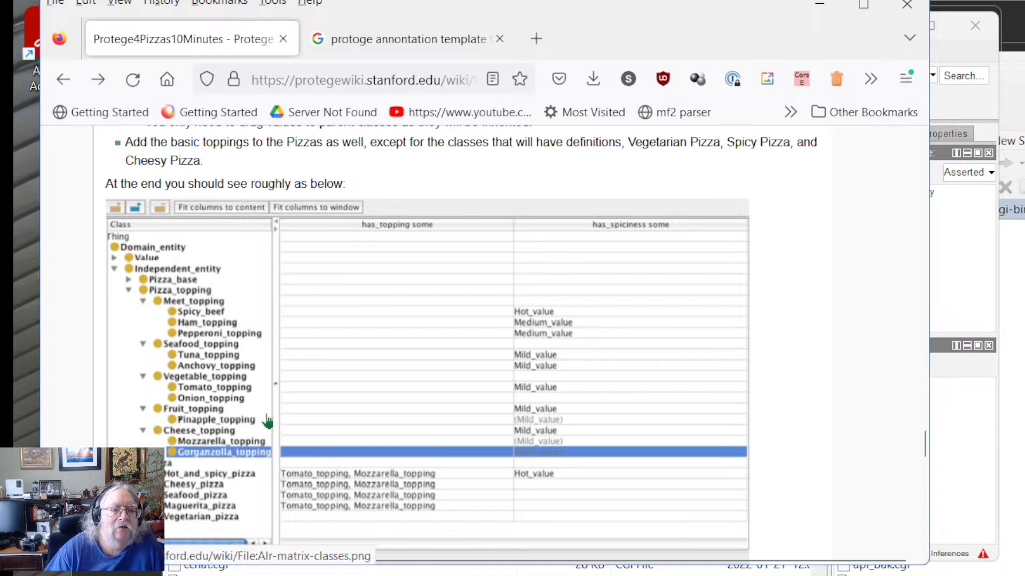
{"action": "scroll", "coordinate": [267, 422], "scroll_direction": "up", "scroll_amount": 3}
{"action": "scroll", "coordinate": [267, 422], "scroll_direction": "down", "scroll_amount": 3}
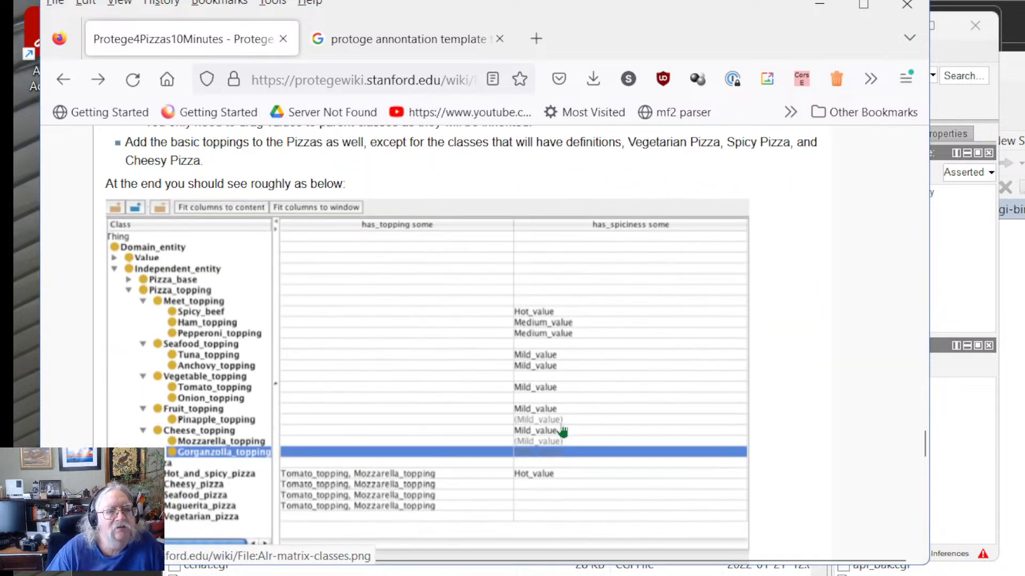
{"action": "scroll", "coordinate": [360, 427], "scroll_direction": "down", "scroll_amount": 1}
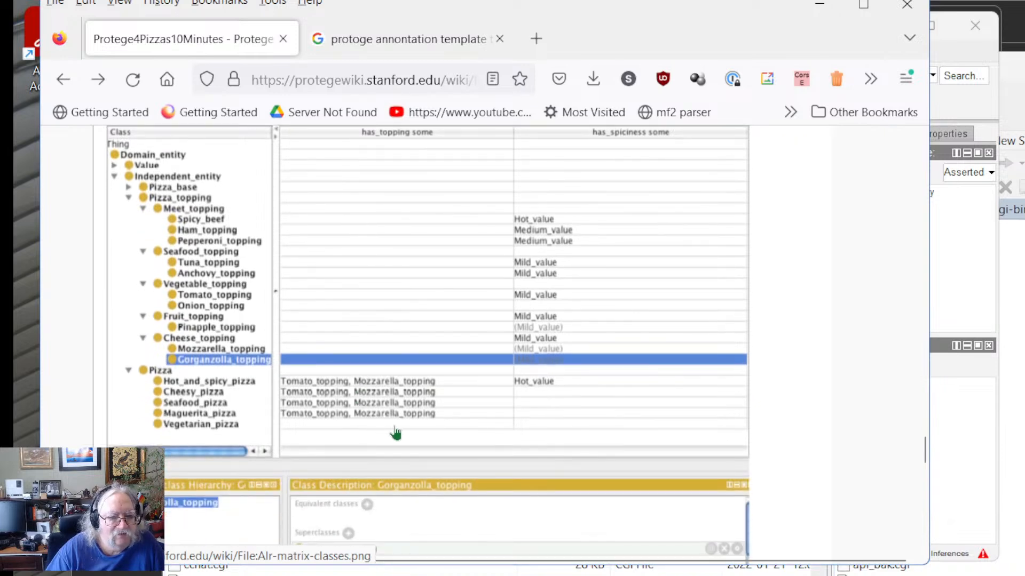
{"action": "scroll", "coordinate": [395, 433], "scroll_direction": "up", "scroll_amount": 1}
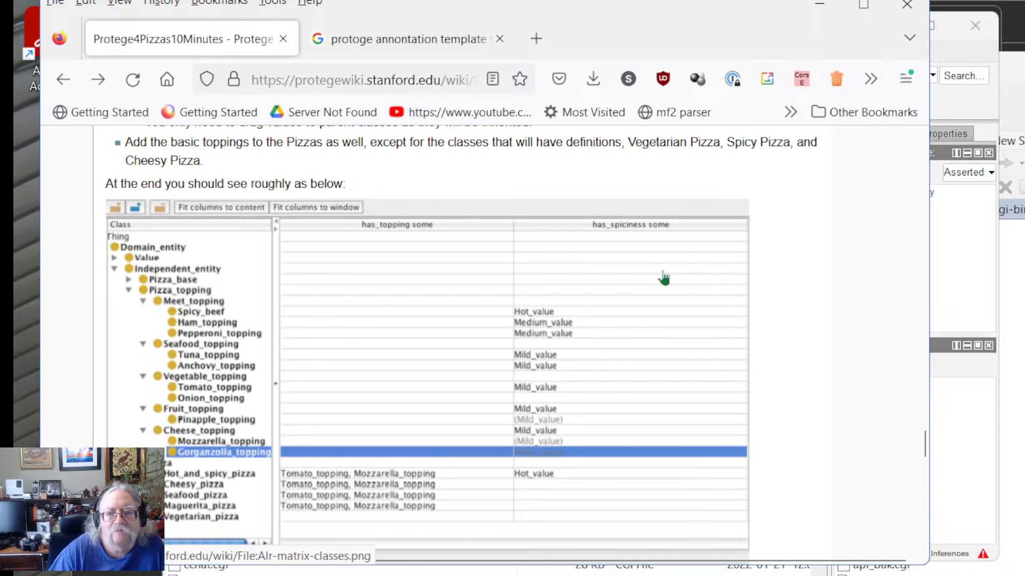
{"action": "scroll", "coordinate": [416, 344], "scroll_direction": "up", "scroll_amount": 2}
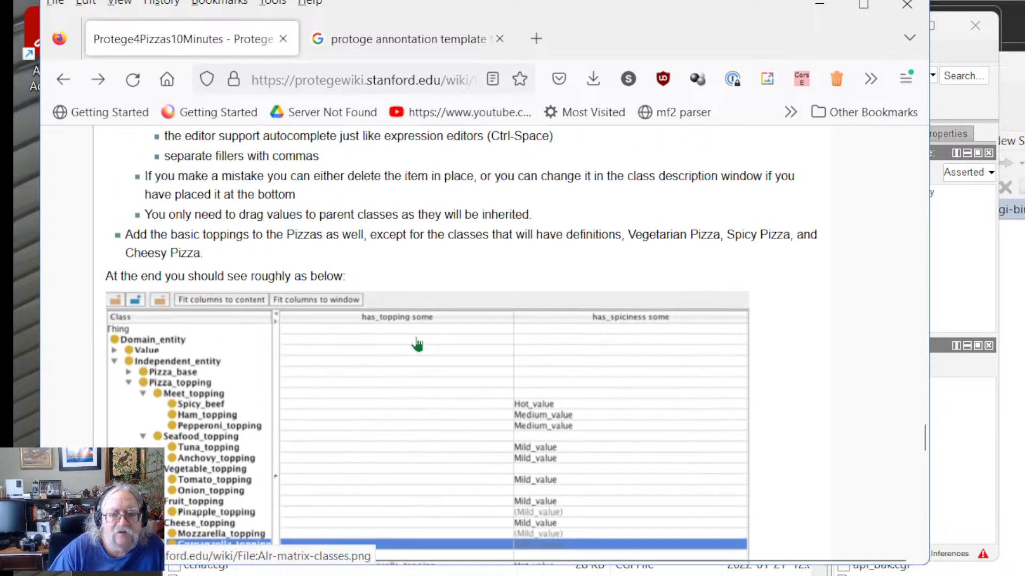
{"action": "scroll", "coordinate": [417, 344], "scroll_direction": "down", "scroll_amount": 2}
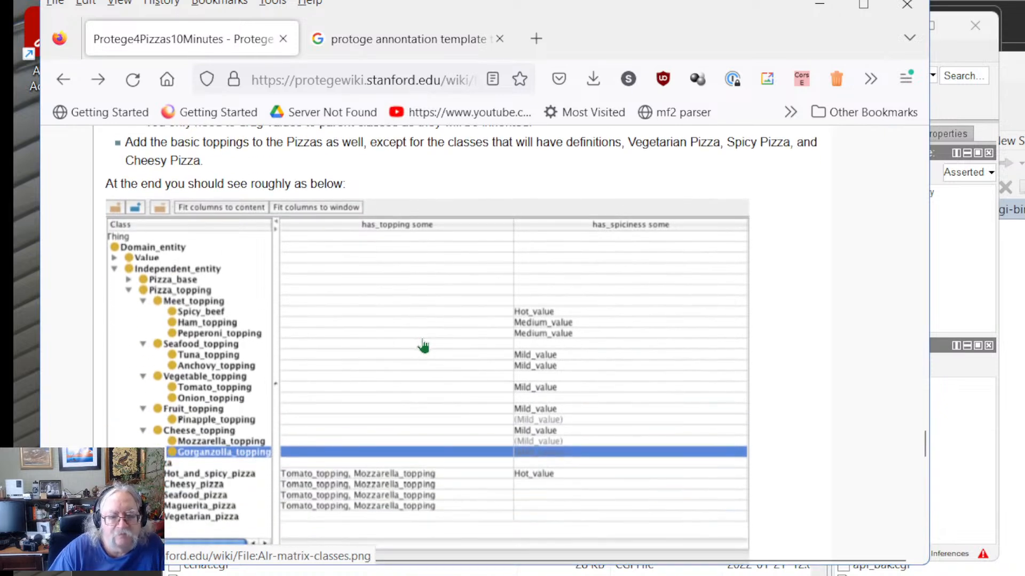
{"action": "scroll", "coordinate": [414, 277], "scroll_direction": "up", "scroll_amount": 4}
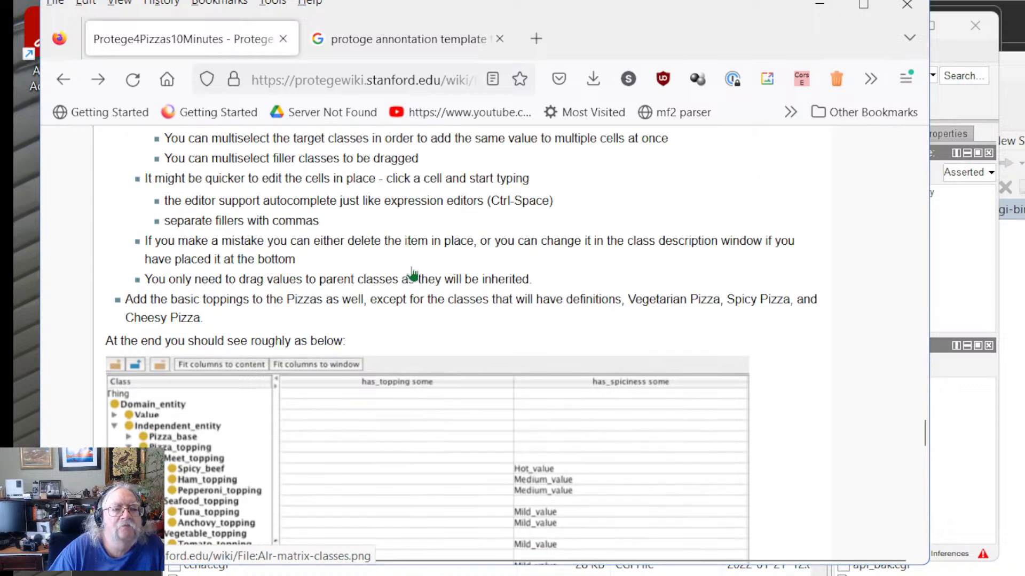
{"action": "scroll", "coordinate": [514, 333], "scroll_direction": "up", "scroll_amount": 2}
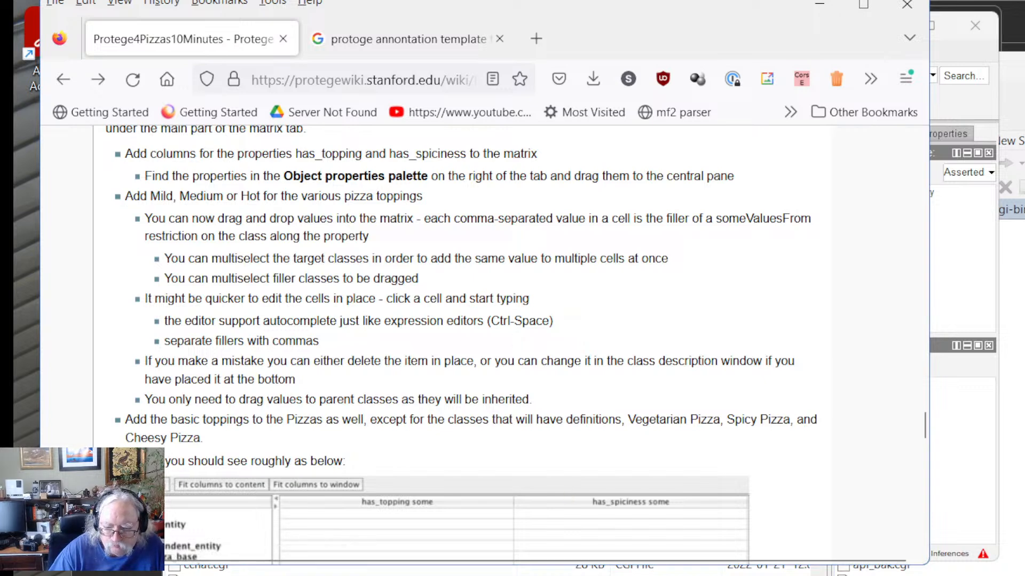
{"action": "key", "text": "alt+Tab"}
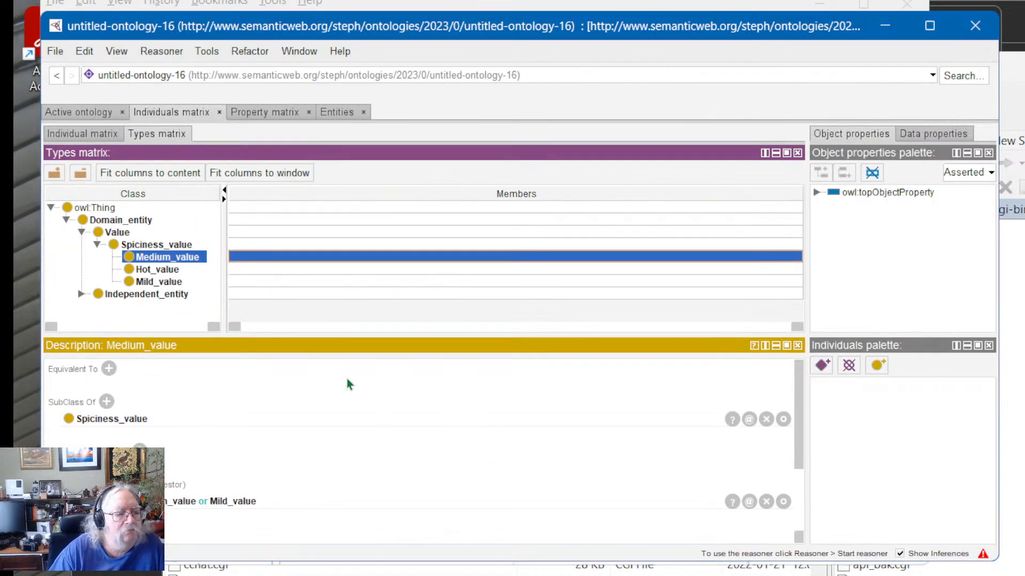
Step: Try fitting the types matrix columns to their content, and fit them back to the window
{"action": "left_click", "coordinate": [150, 173]}
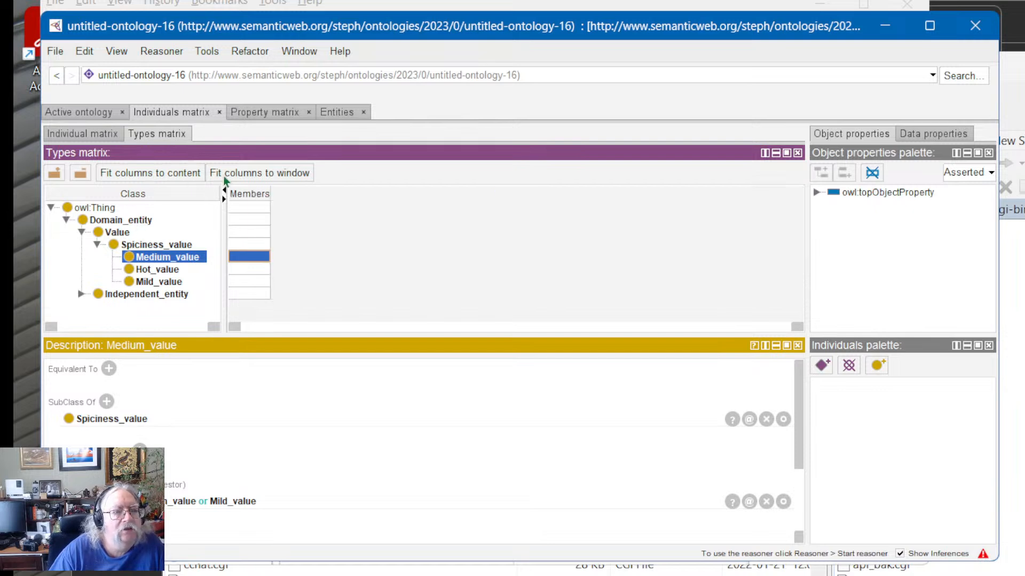
{"action": "left_click", "coordinate": [254, 177]}
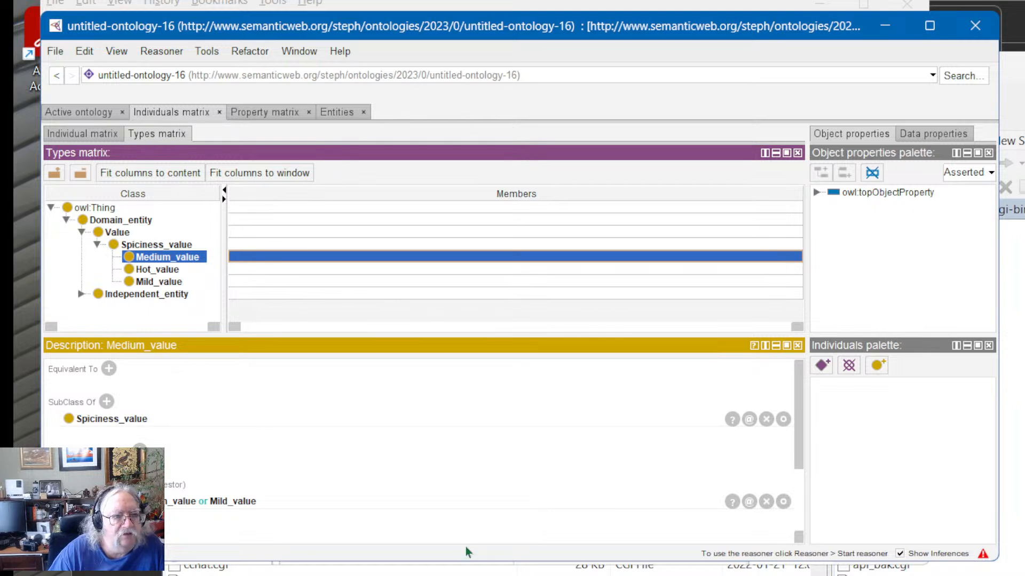
{"action": "left_click", "coordinate": [151, 173]}
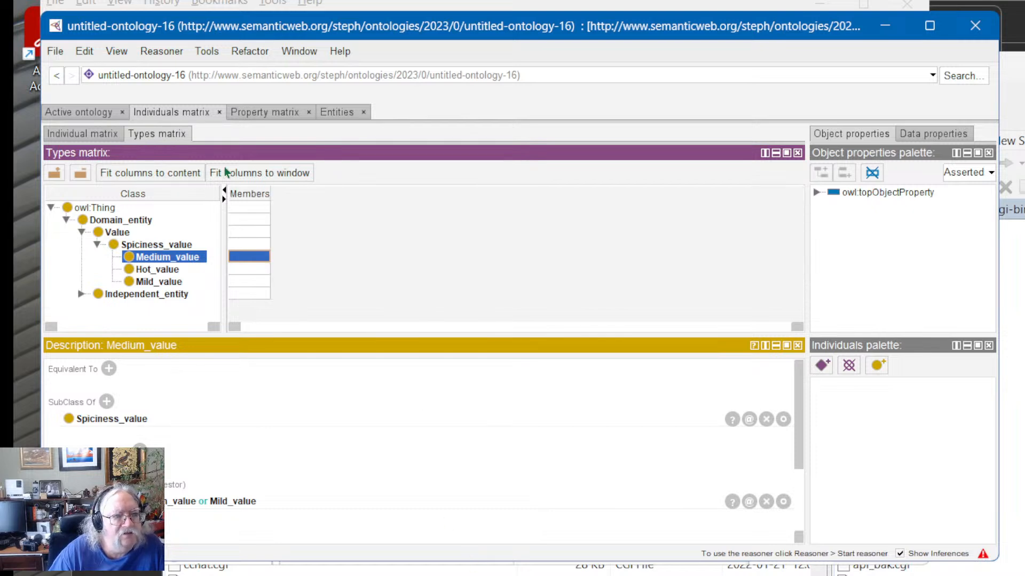
{"action": "left_click", "coordinate": [240, 174]}
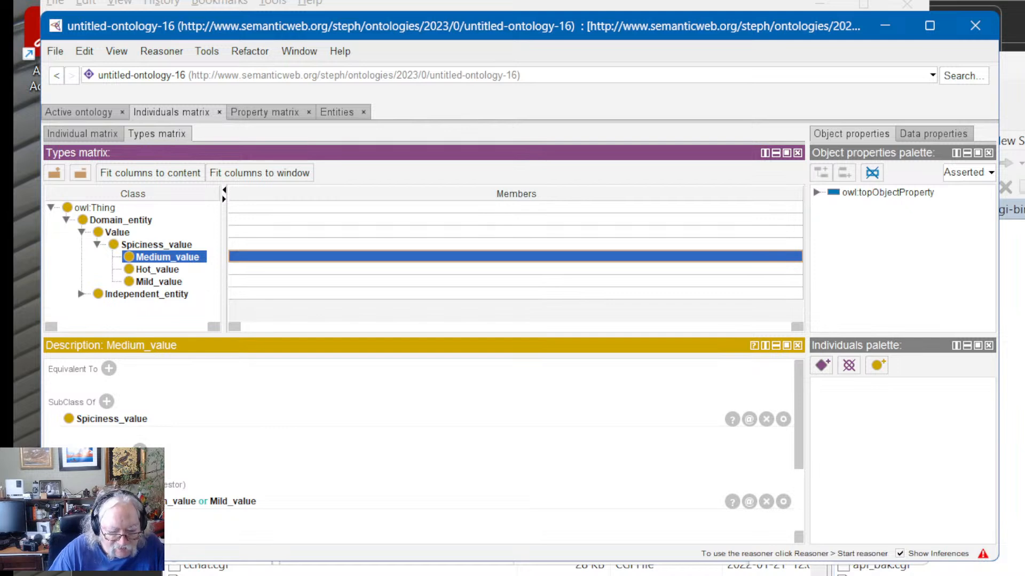
Step: Reread the tutorial's instruction on adding has_topping and has_spiciness columns to the matrix in the browser, and return to Protégé
{"action": "key", "text": "alt+Tab"}
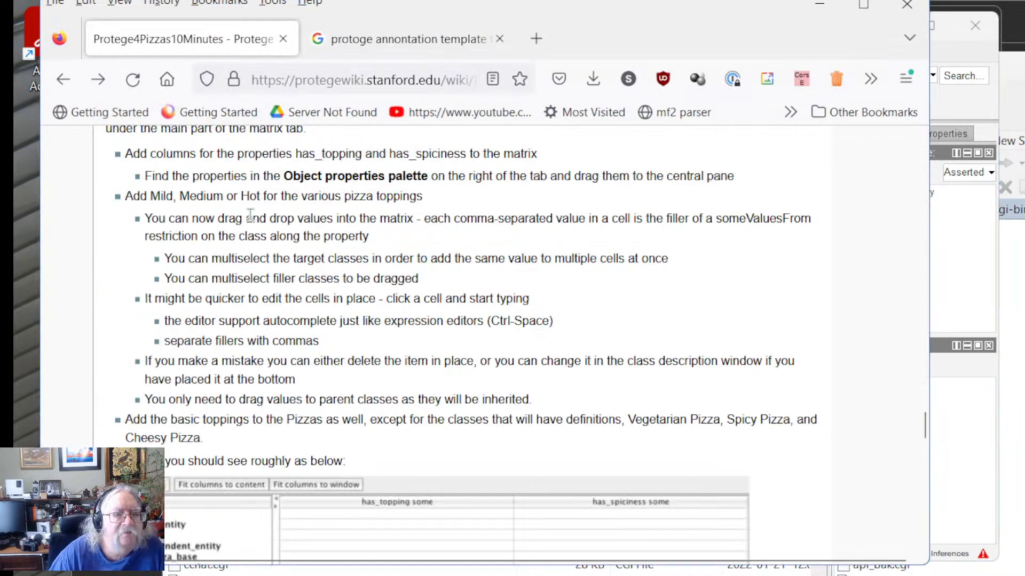
{"action": "scroll", "coordinate": [243, 233], "scroll_direction": "up", "scroll_amount": 3}
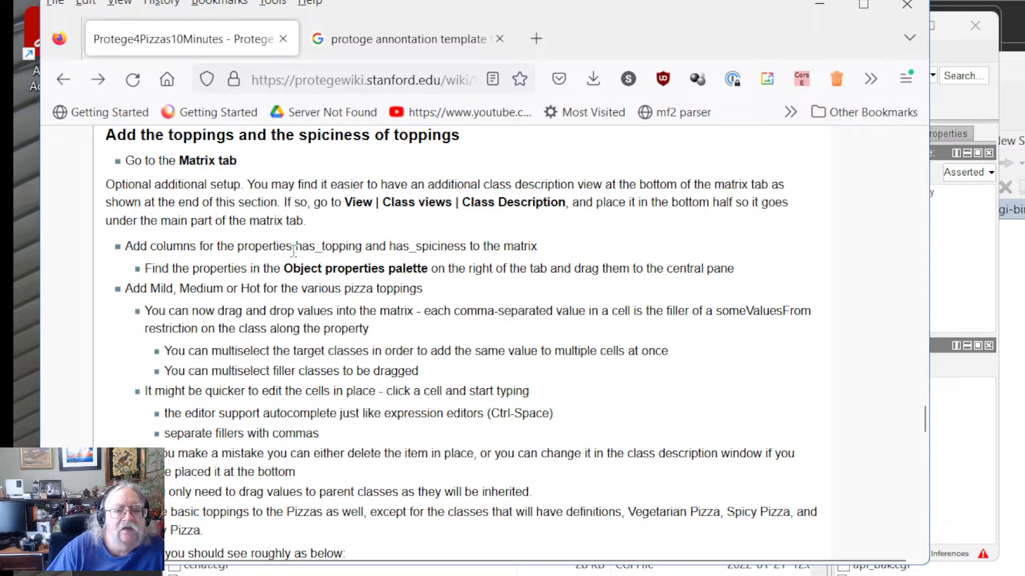
{"action": "left_click_drag", "start_coordinate": [295, 246], "coordinate": [473, 260]}
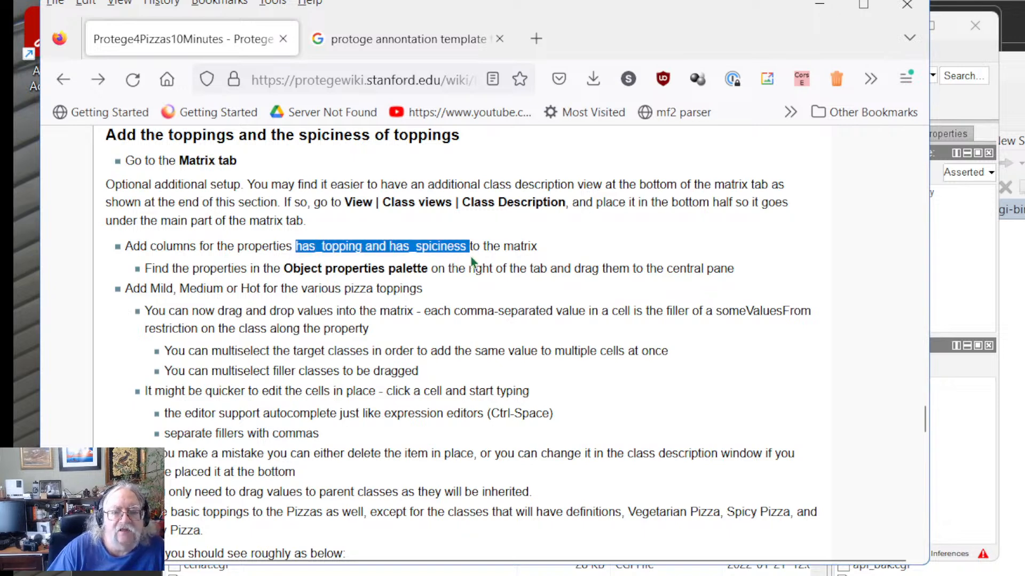
{"action": "left_click", "coordinate": [430, 258]}
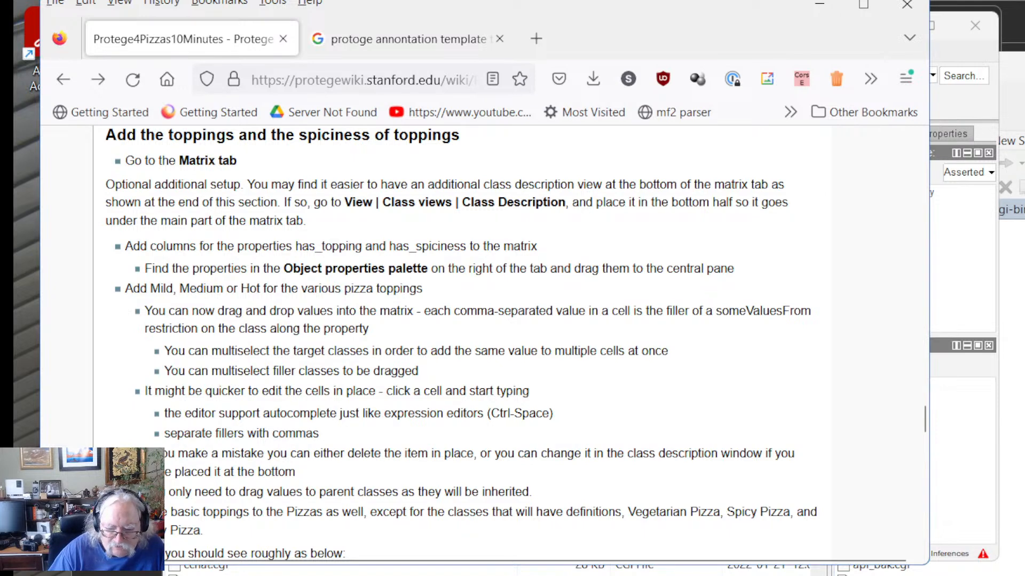
{"action": "key", "text": "alt+Tab"}
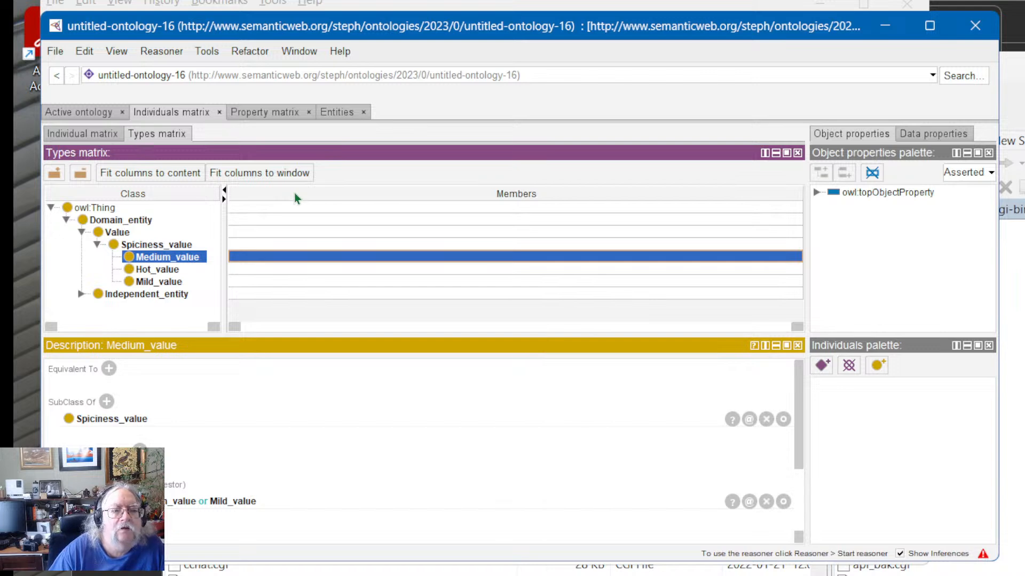
Step: Check the available tool commands and view the description of Hot_value in the types matrix
{"action": "left_click", "coordinate": [208, 52]}
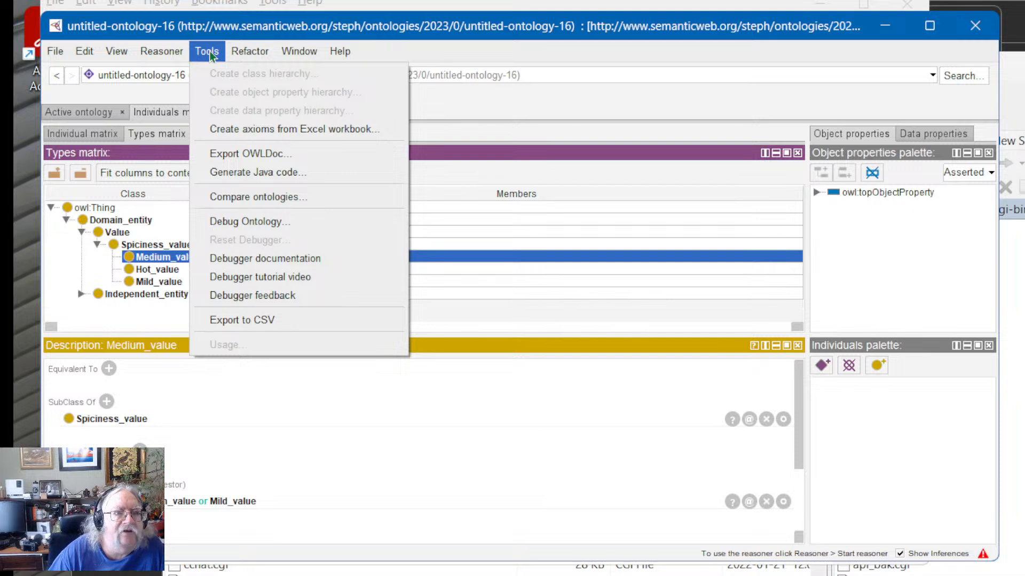
{"action": "left_click", "coordinate": [524, 47]}
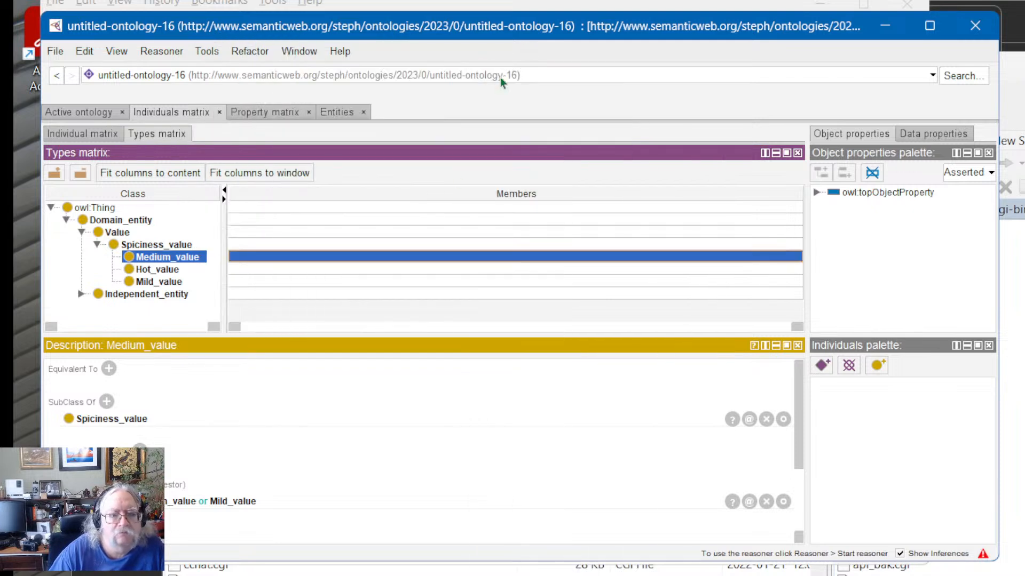
{"action": "left_click", "coordinate": [262, 273]}
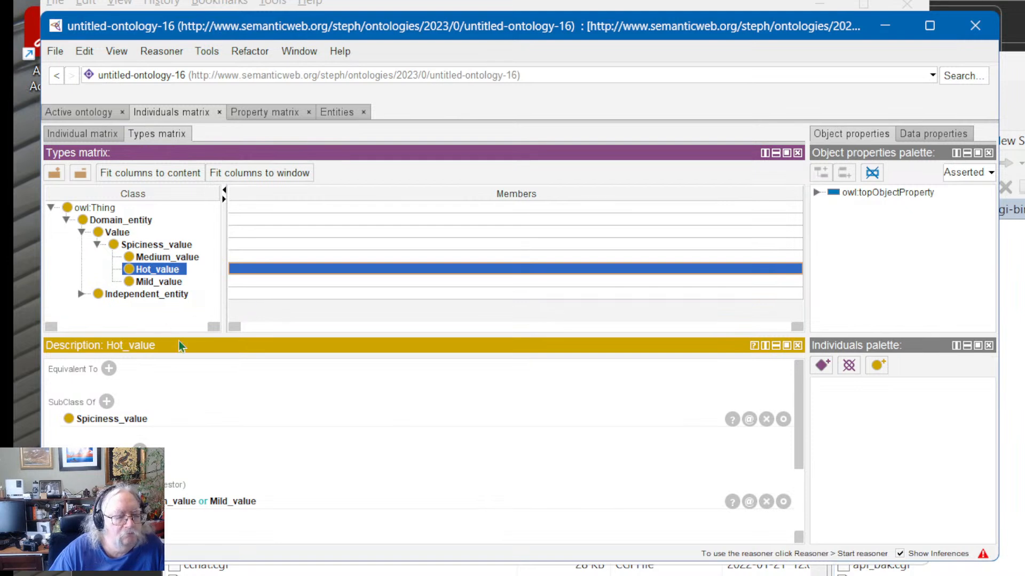
{"action": "left_click", "coordinate": [209, 406]}
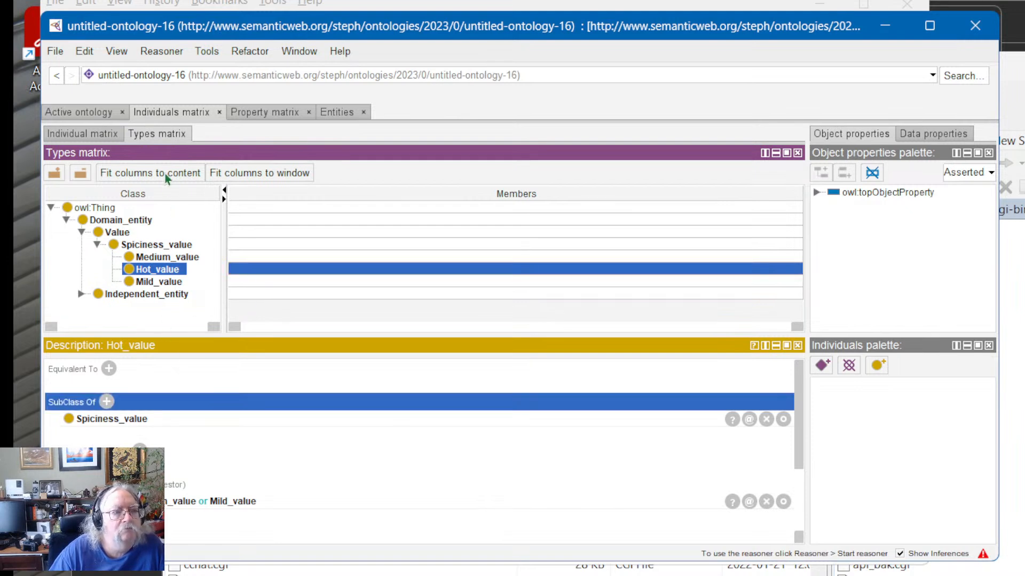
Step: Expand Independent_entity and Pizza in the types matrix's class tree and select the Hot_and_spicy row
{"action": "left_click", "coordinate": [82, 294]}
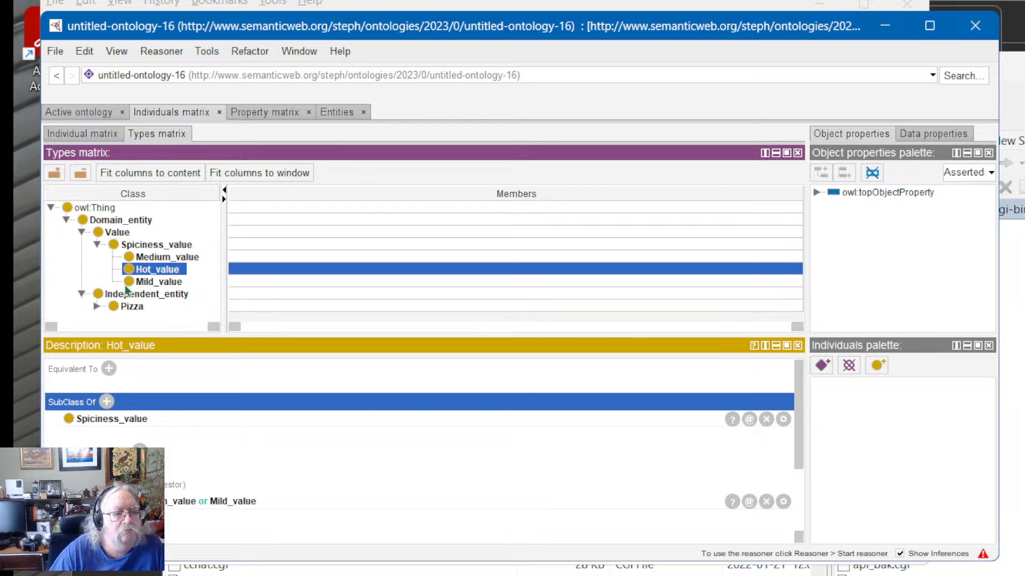
{"action": "left_click", "coordinate": [96, 306]}
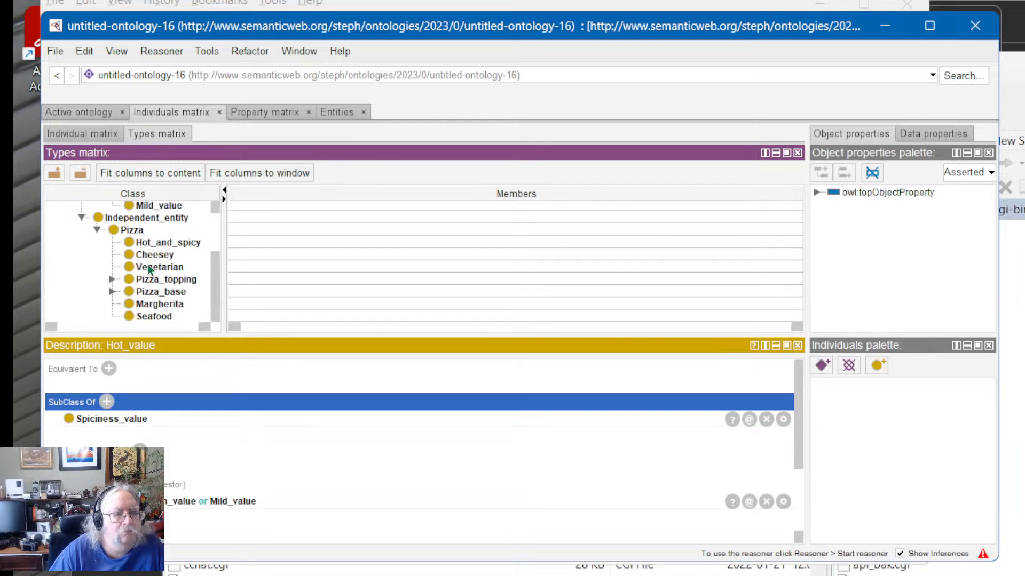
{"action": "left_click", "coordinate": [153, 243]}
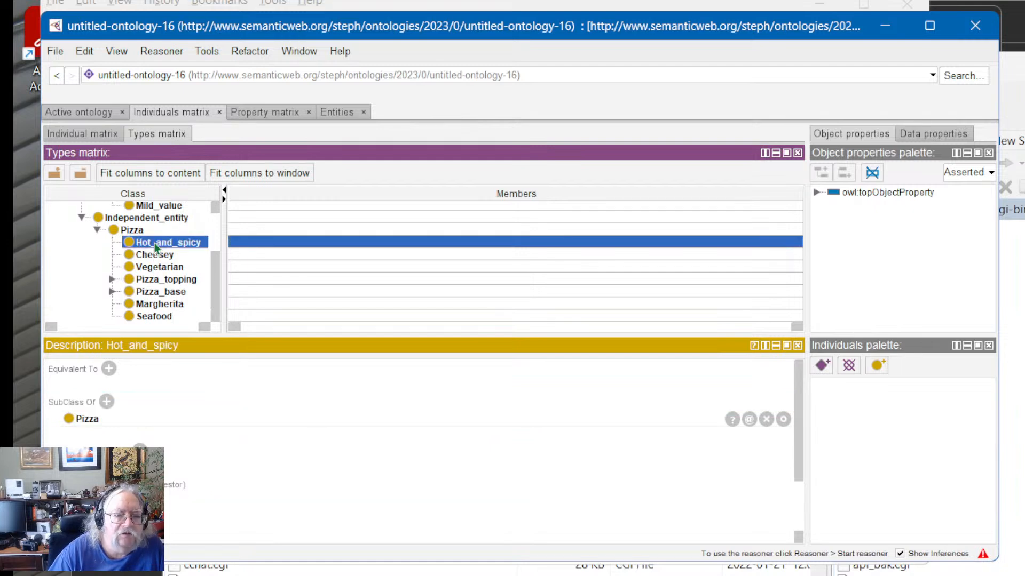
{"action": "left_click", "coordinate": [453, 242]}
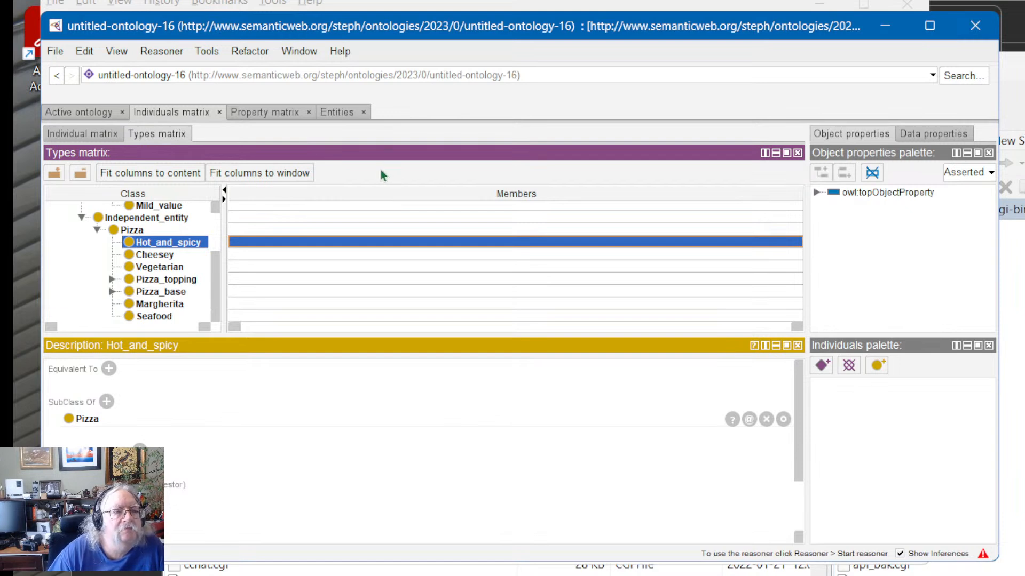
Step: Compare the individuals matrix with the types matrix, and inspect the Value and owl:Thing rows
{"action": "left_click", "coordinate": [86, 132]}
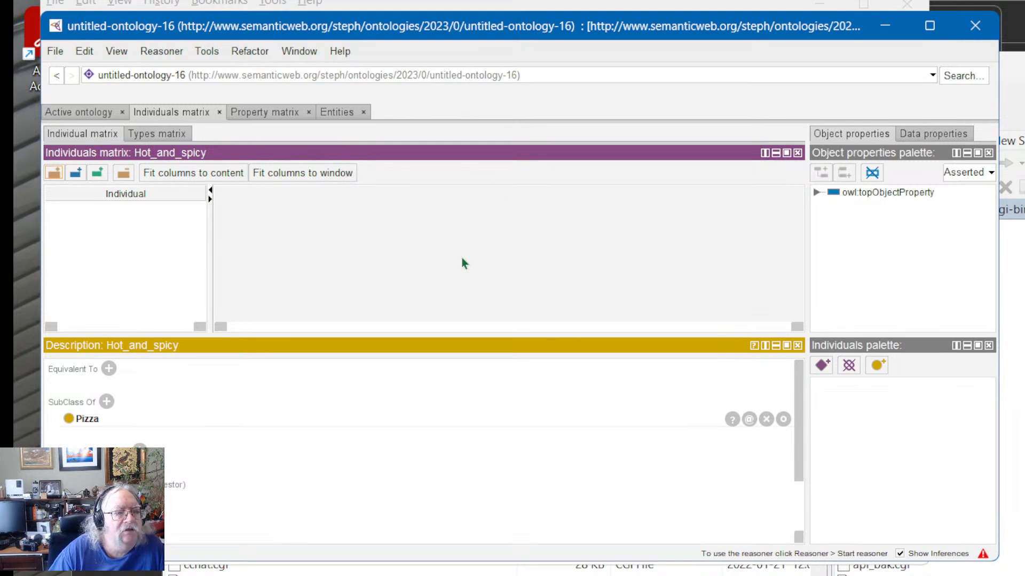
{"action": "left_click", "coordinate": [155, 133]}
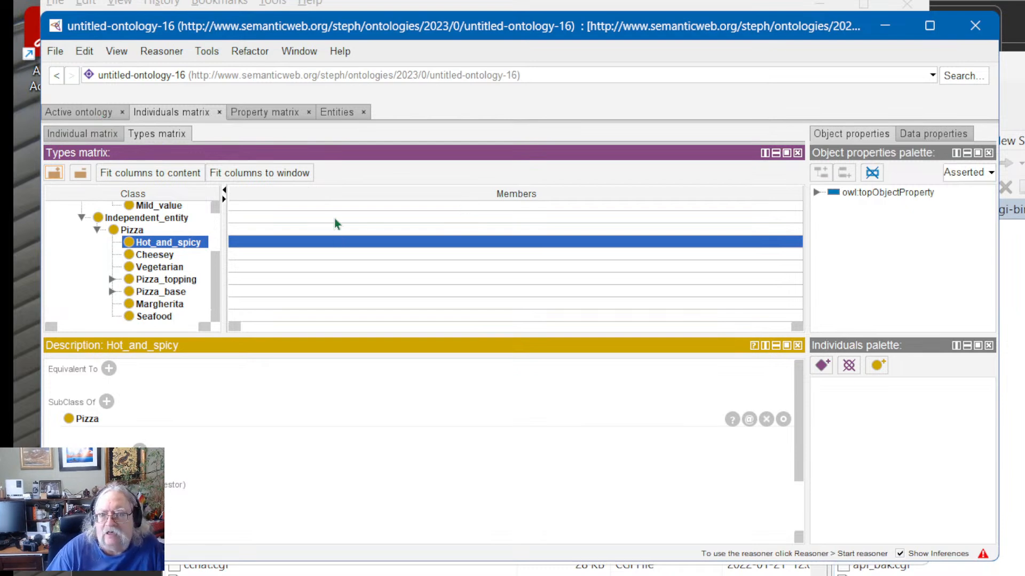
{"action": "scroll", "coordinate": [333, 222], "scroll_direction": "up", "scroll_amount": 2}
{"action": "scroll", "coordinate": [316, 248], "scroll_direction": "up", "scroll_amount": 1}
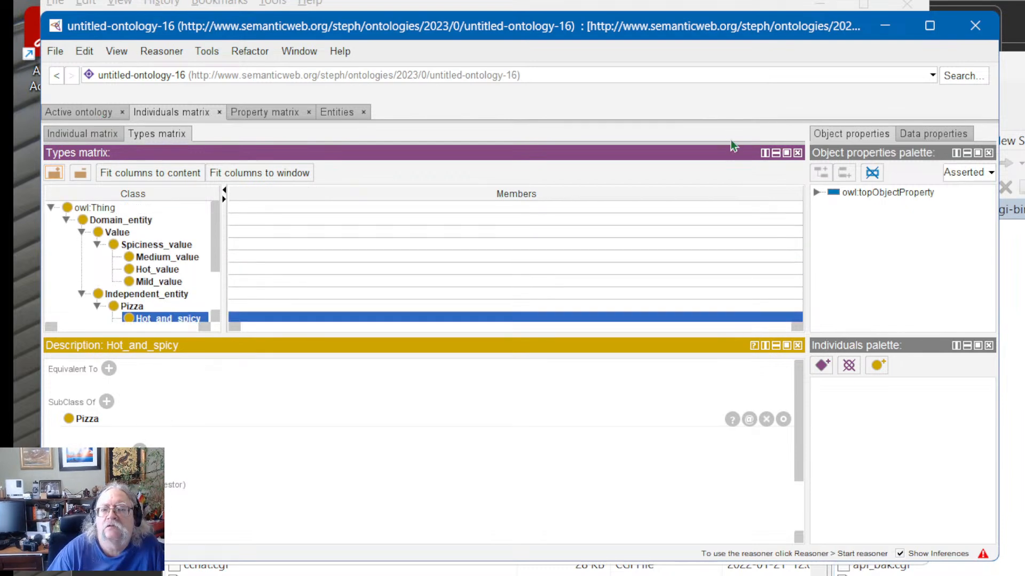
{"action": "left_click", "coordinate": [339, 231]}
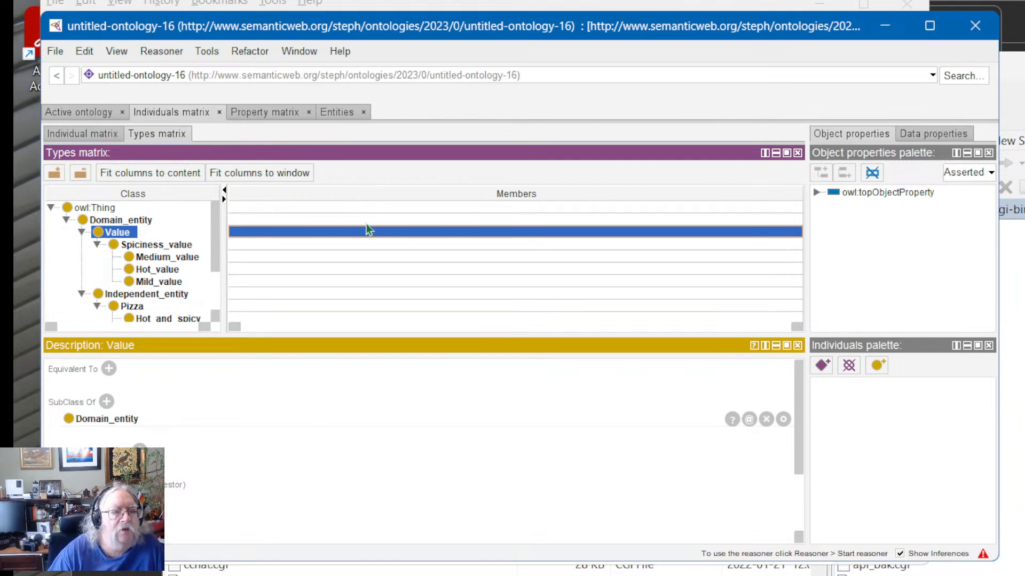
{"action": "left_click", "coordinate": [363, 210]}
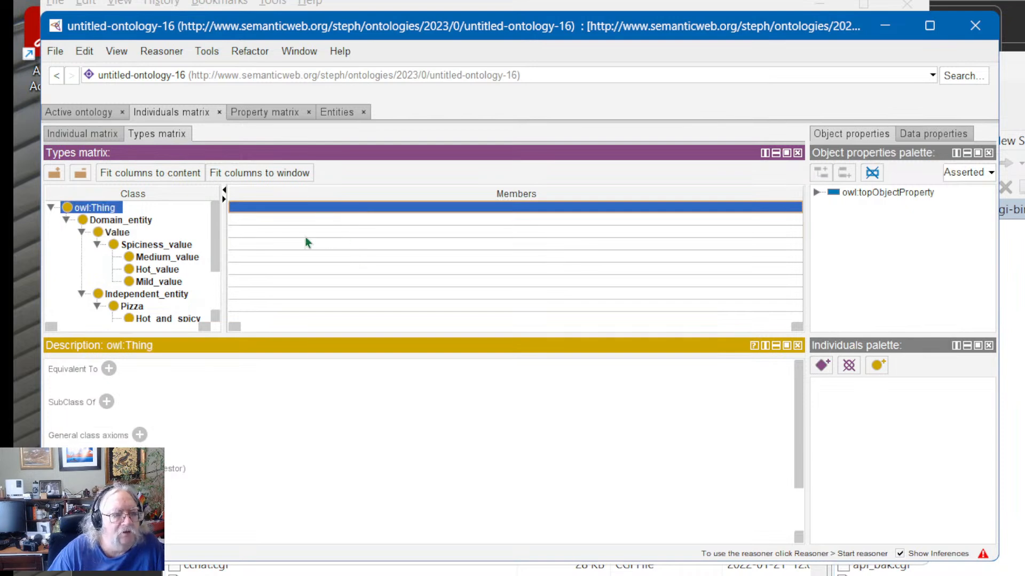
Step: View the description of Spiciness_value, check the tutorial's example class matrix in the browser, and return to Protégé
{"action": "left_click", "coordinate": [160, 245]}
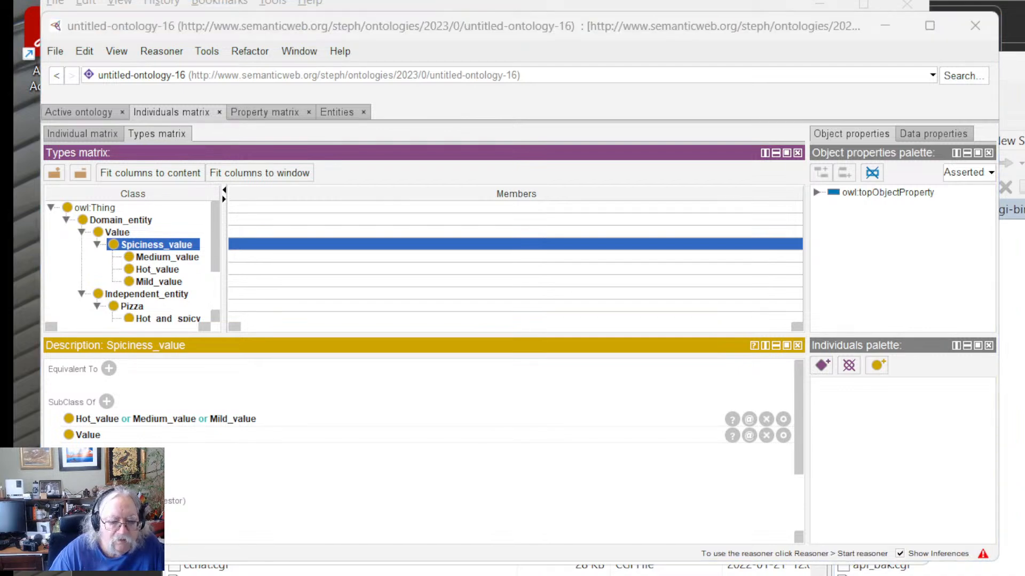
{"action": "key", "text": "alt+Tab"}
{"action": "scroll", "coordinate": [409, 495], "scroll_direction": "down", "scroll_amount": 5}
{"action": "scroll", "coordinate": [408, 505], "scroll_direction": "up", "scroll_amount": 1}
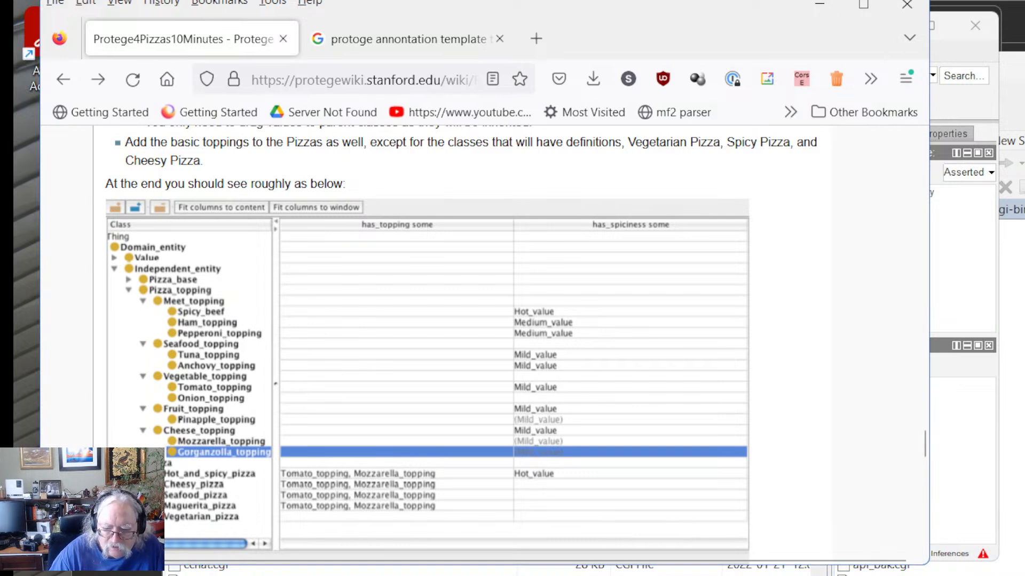
{"action": "left_click", "coordinate": [699, 575]}
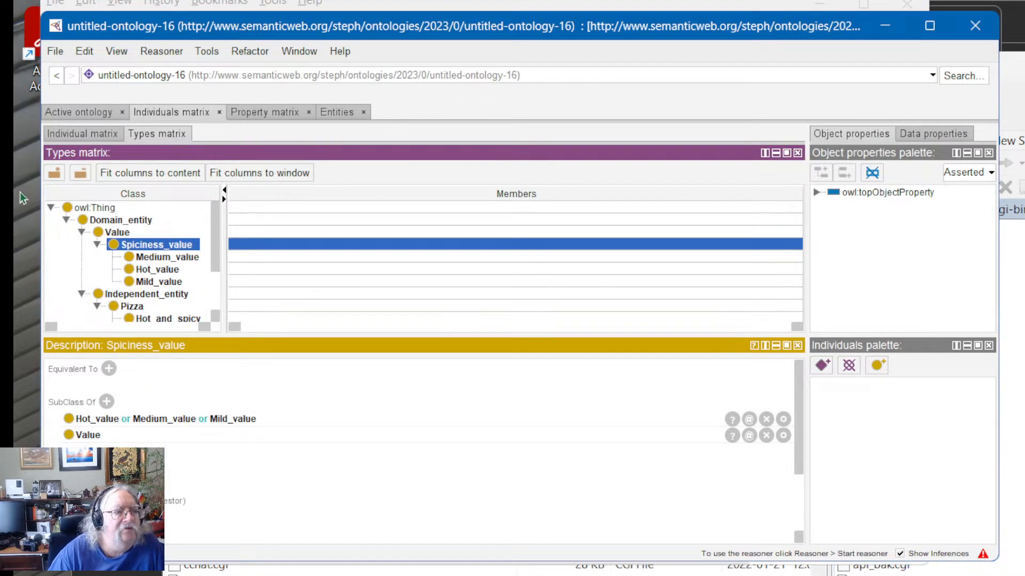
Step: Compare the types matrix's add-annotation-column options with the tutorial's Alr-matrix-classes.png image in the browser, and leave without adding a column
{"action": "left_click", "coordinate": [53, 175]}
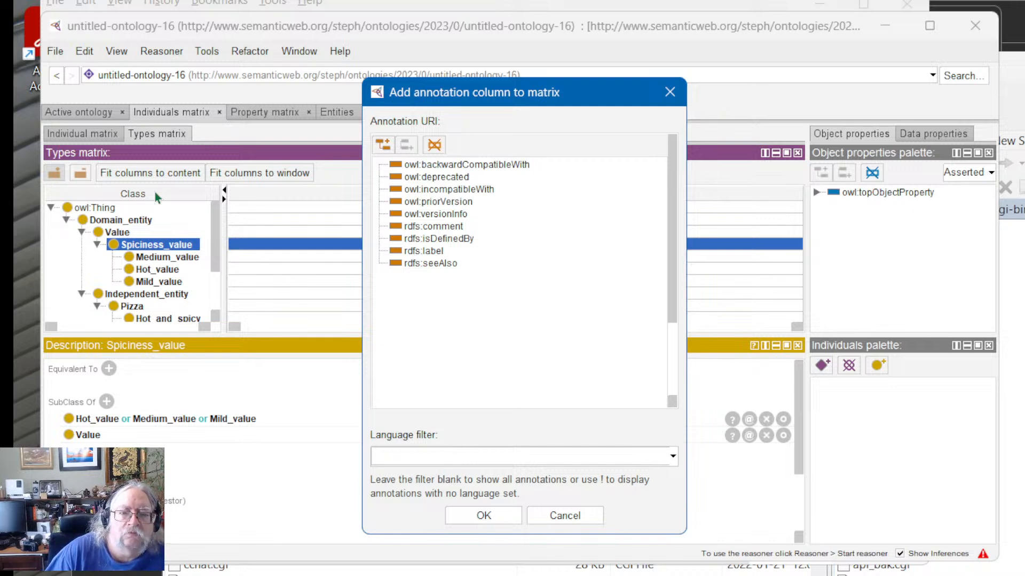
{"action": "left_click_drag", "start_coordinate": [488, 95], "coordinate": [532, 103]}
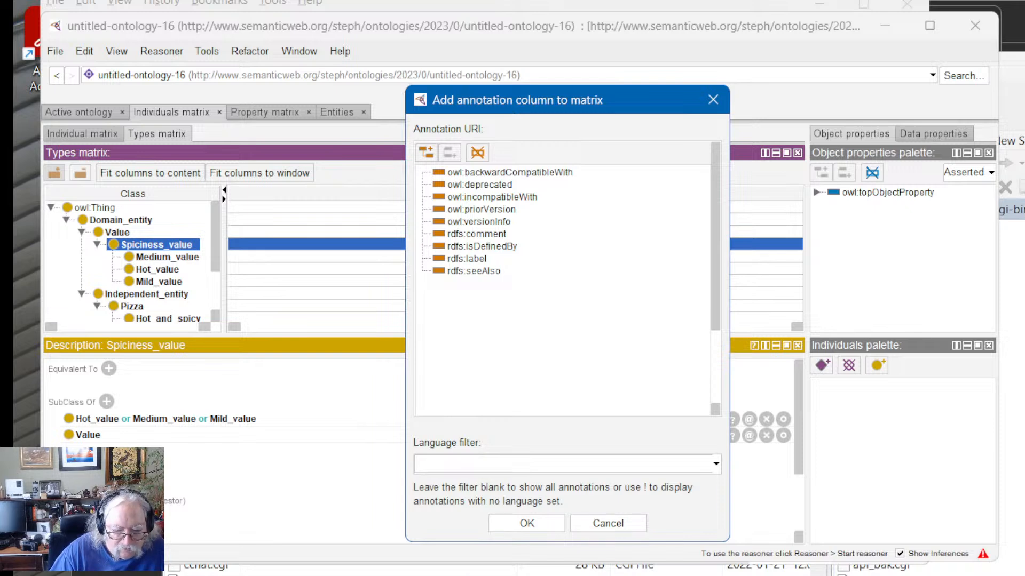
{"action": "key", "text": "alt+Tab"}
{"action": "scroll", "coordinate": [470, 434], "scroll_direction": "up", "scroll_amount": 2}
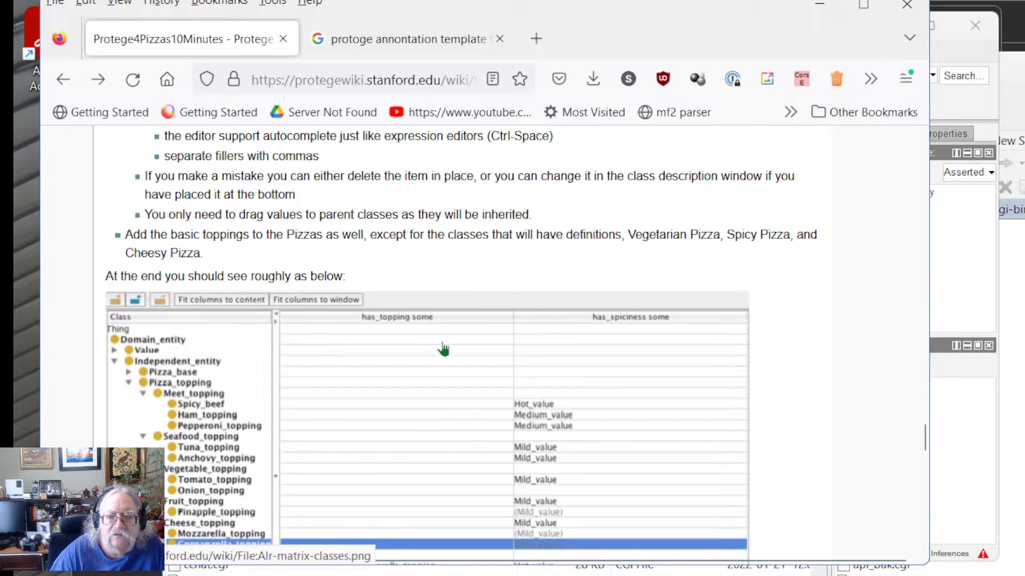
{"action": "scroll", "coordinate": [442, 352], "scroll_direction": "up", "scroll_amount": 3}
{"action": "scroll", "coordinate": [444, 358], "scroll_direction": "down", "scroll_amount": 3}
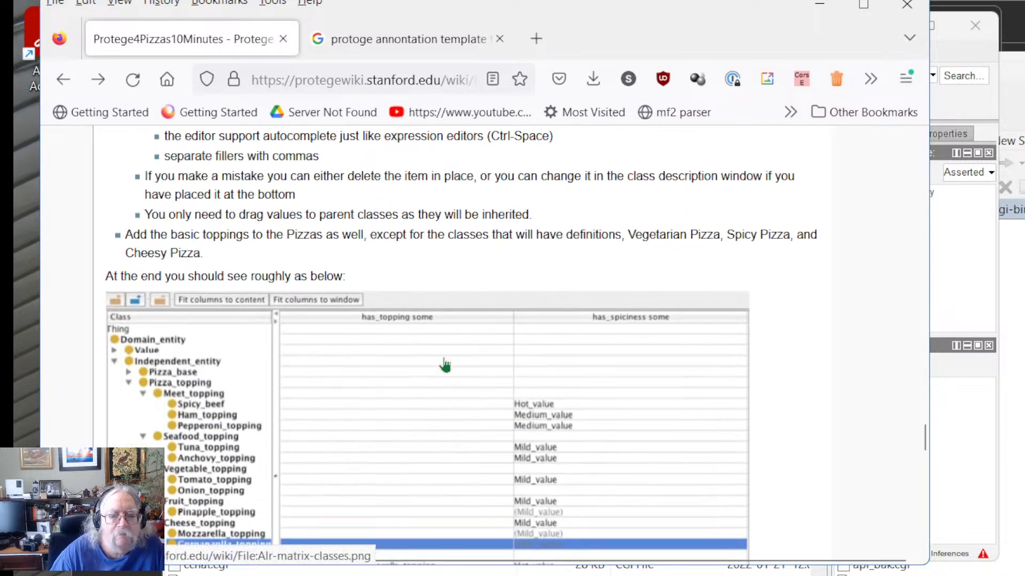
{"action": "left_click", "coordinate": [196, 326]}
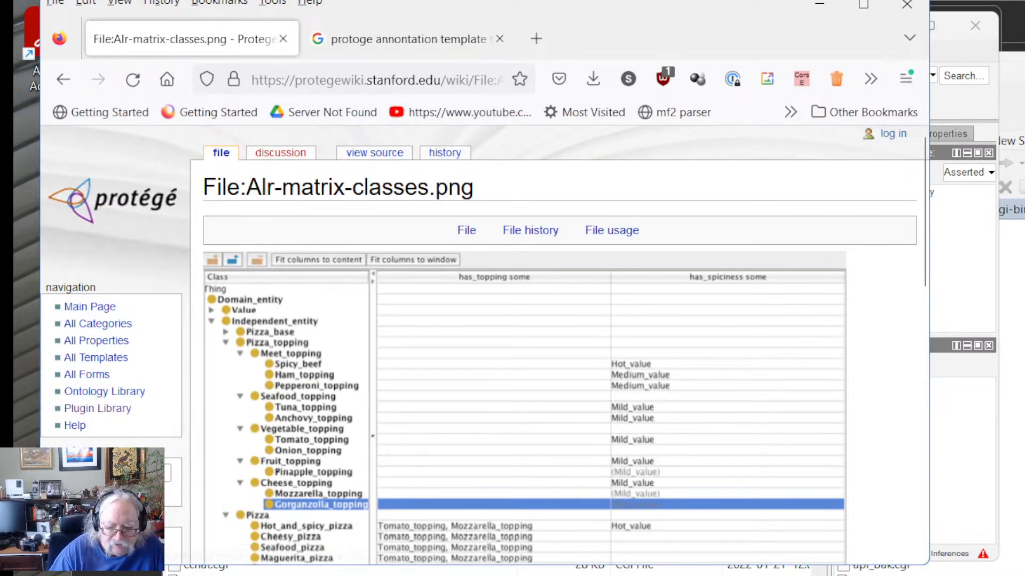
{"action": "key", "text": "alt+Tab"}
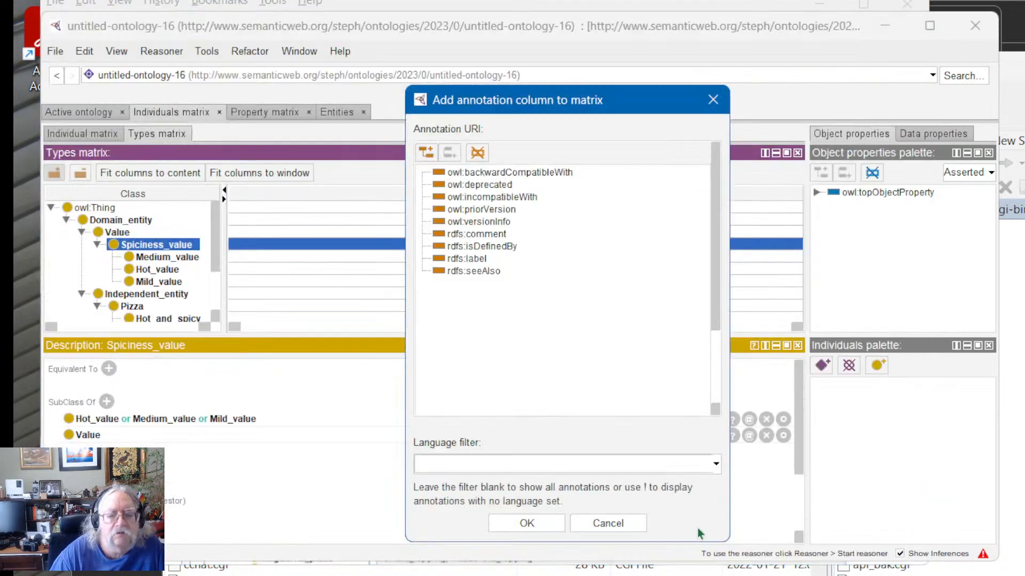
{"action": "left_click", "coordinate": [606, 524]}
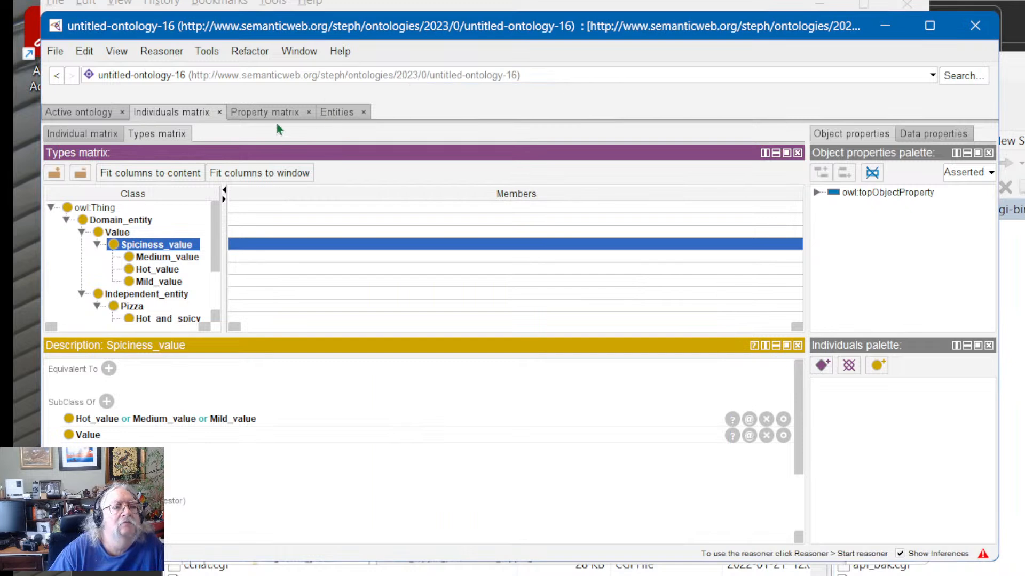
Step: Look through the Entities, Property matrix and Active ontology views, and compare the individual matrix with the types matrix
{"action": "left_click", "coordinate": [346, 116]}
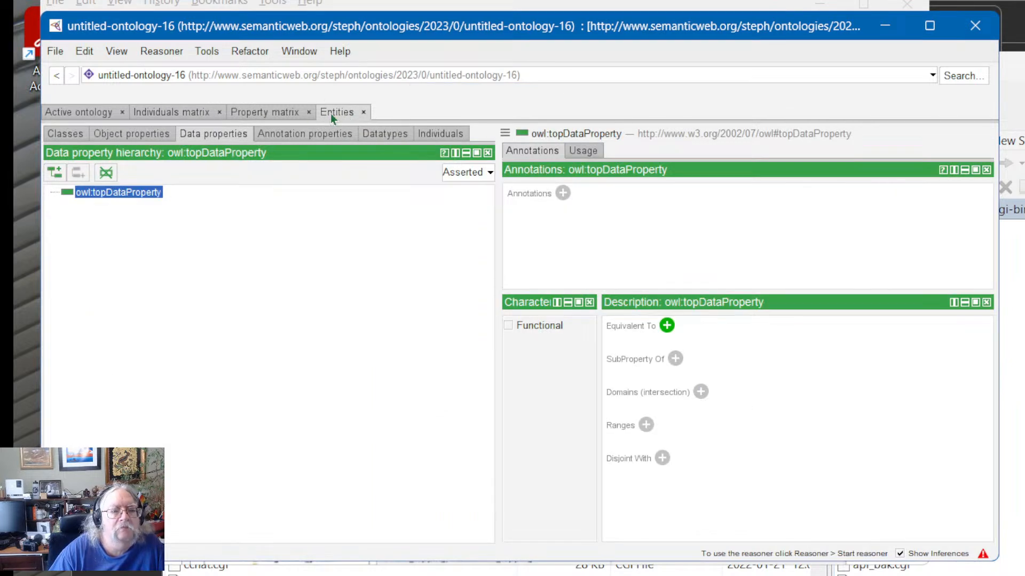
{"action": "left_click", "coordinate": [285, 114]}
{"action": "left_click", "coordinate": [176, 114]}
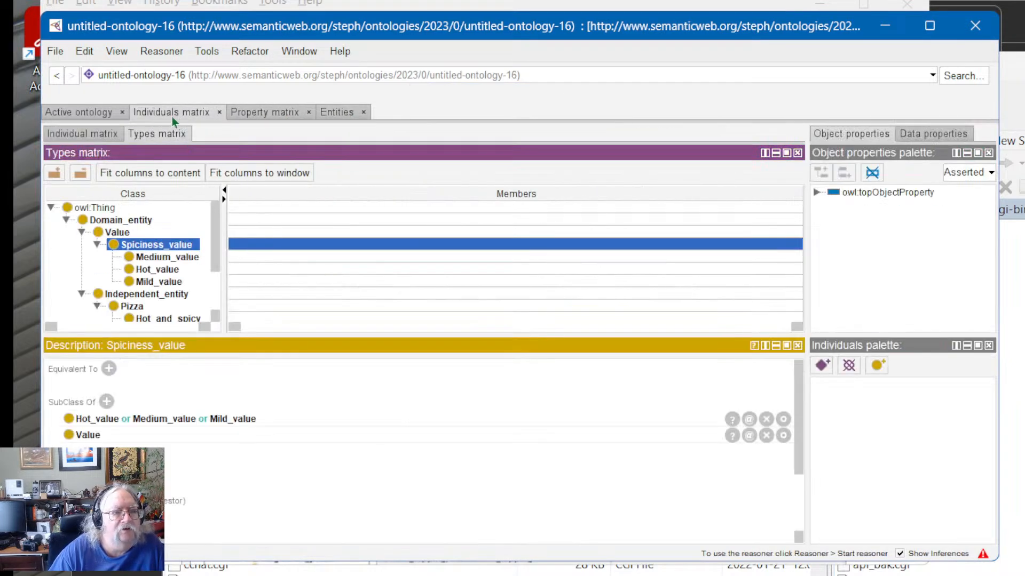
{"action": "left_click", "coordinate": [90, 114]}
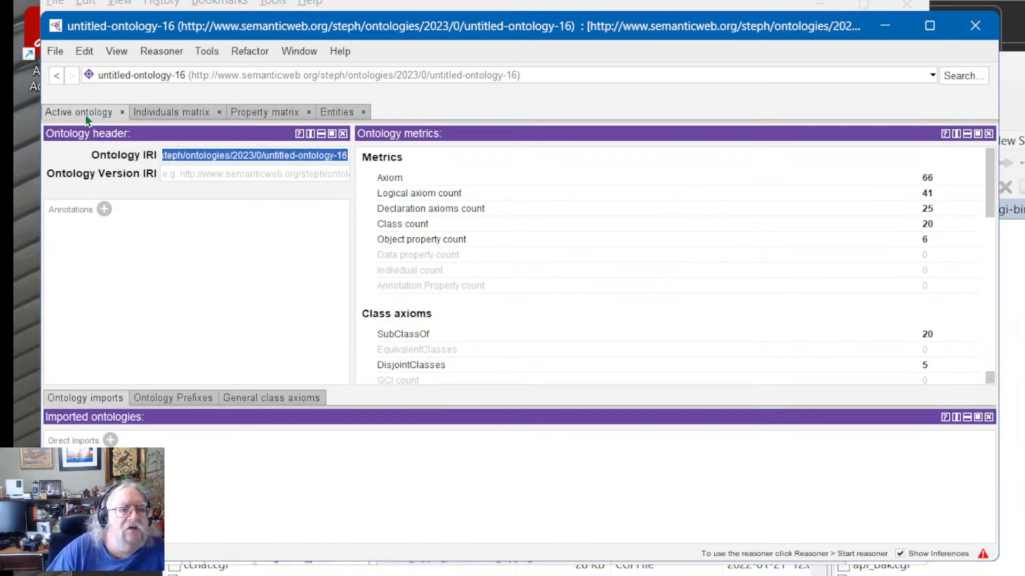
{"action": "left_click", "coordinate": [161, 113]}
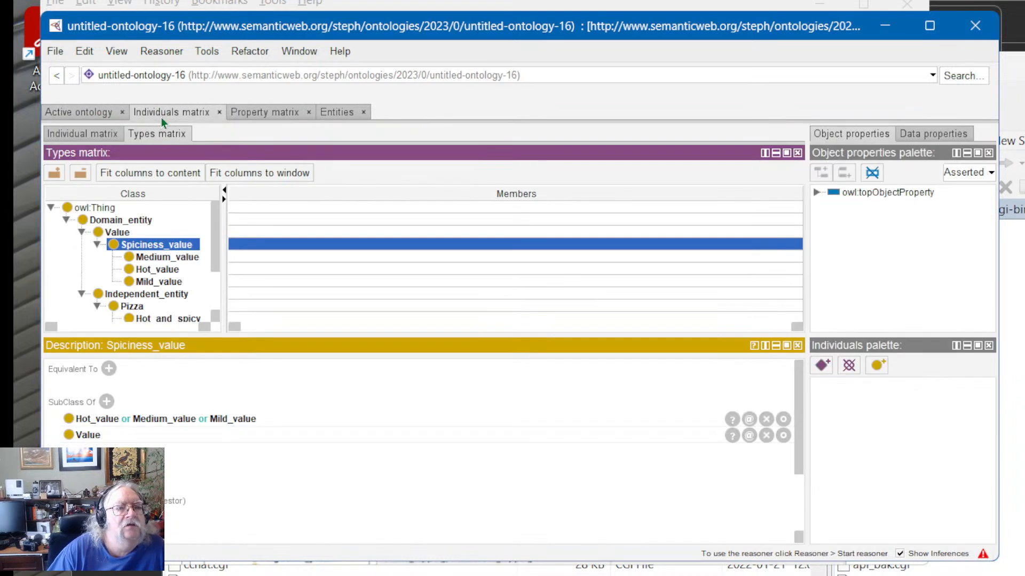
{"action": "left_click", "coordinate": [77, 134]}
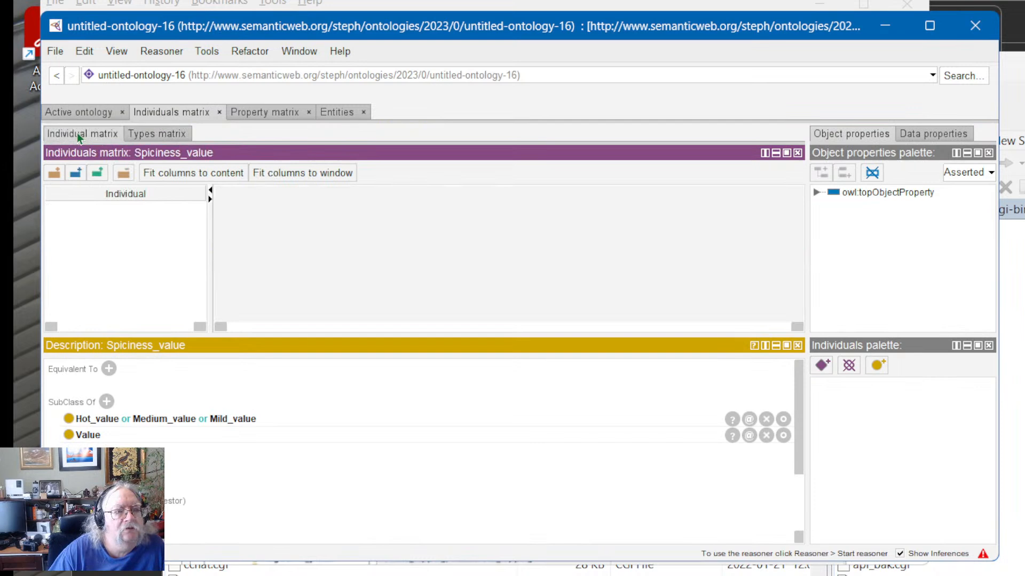
{"action": "left_click", "coordinate": [149, 133]}
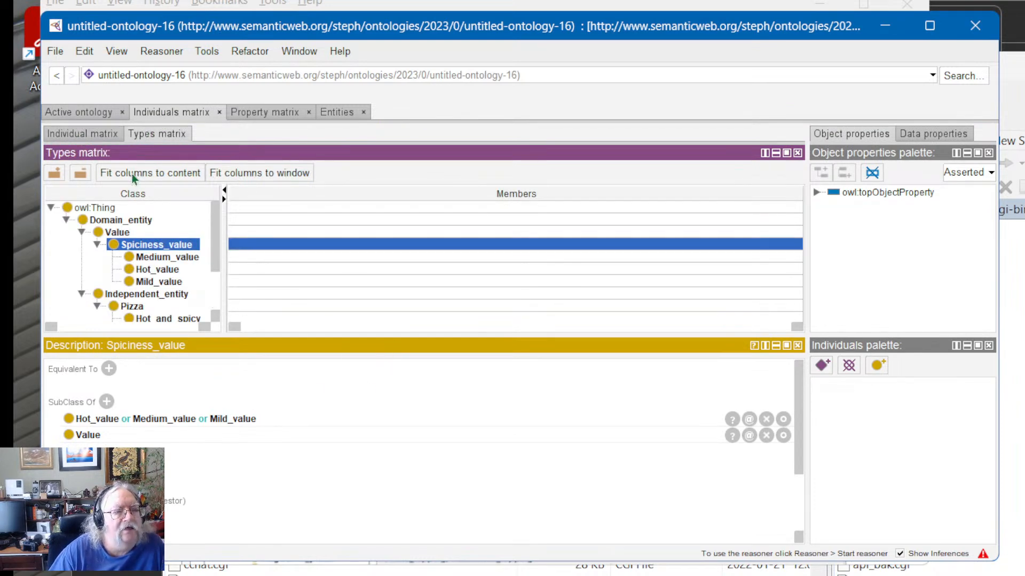
Step: Try to add an annotation column to the types matrix from the owl:Thing row, with no annotation property chosen and a blank language filter
{"action": "left_click", "coordinate": [320, 206]}
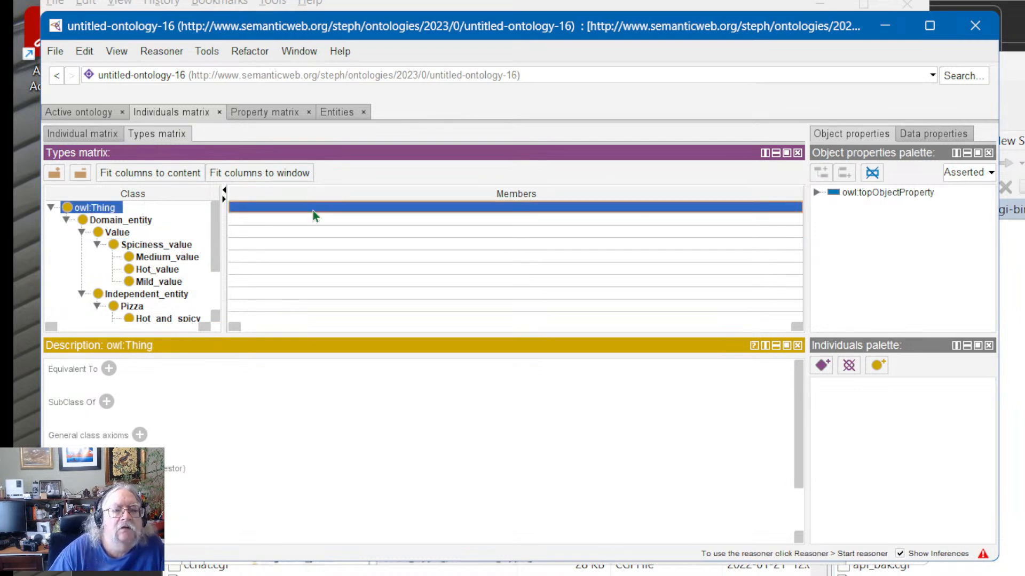
{"action": "left_click", "coordinate": [53, 173]}
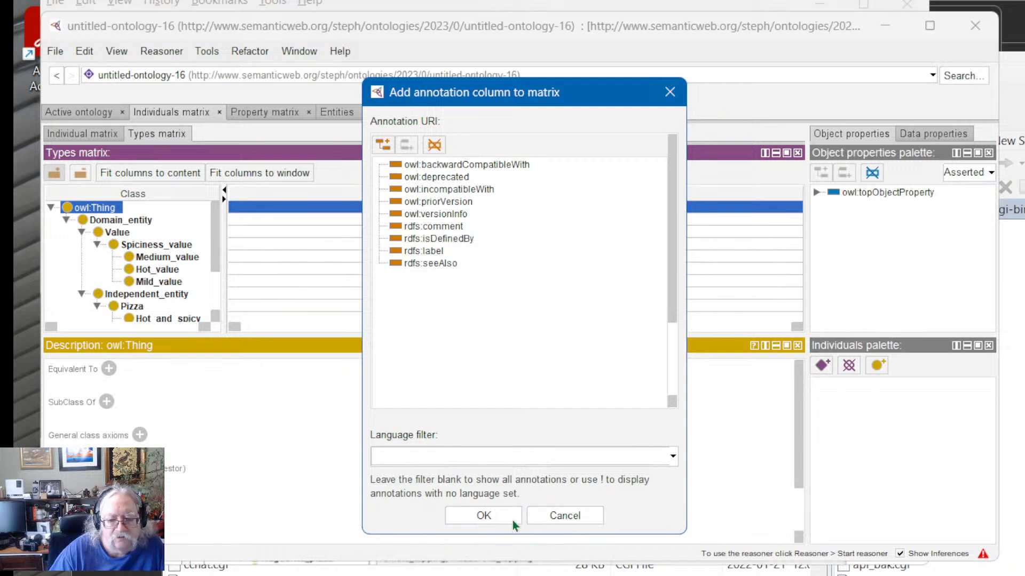
{"action": "left_click", "coordinate": [498, 517]}
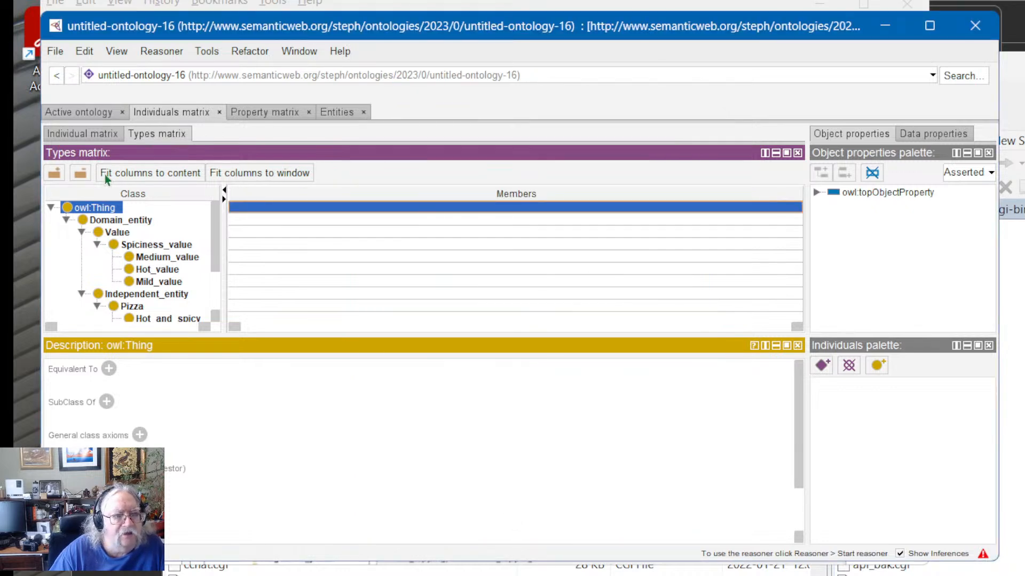
{"action": "left_click", "coordinate": [58, 177]}
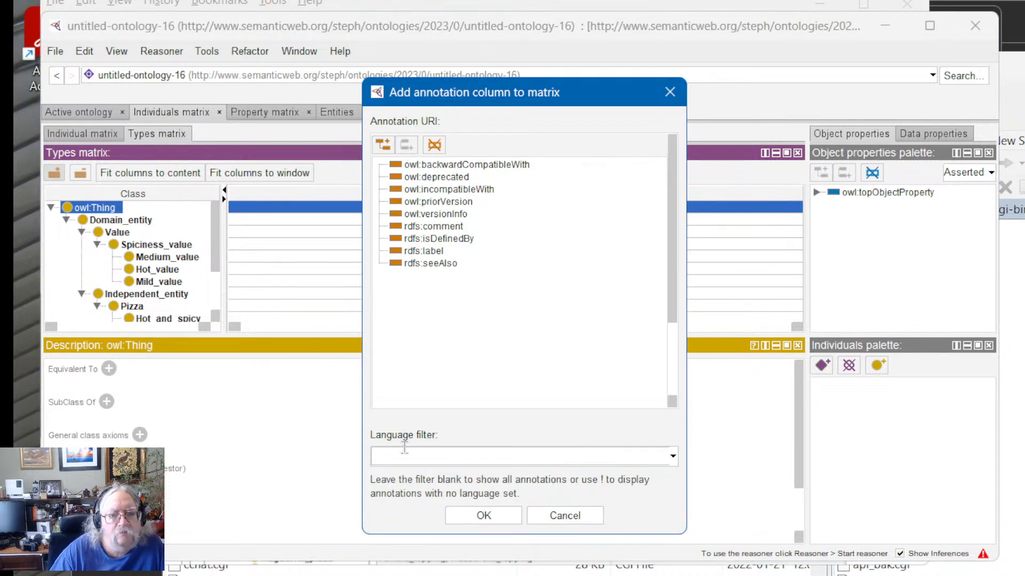
{"action": "left_click", "coordinate": [479, 518]}
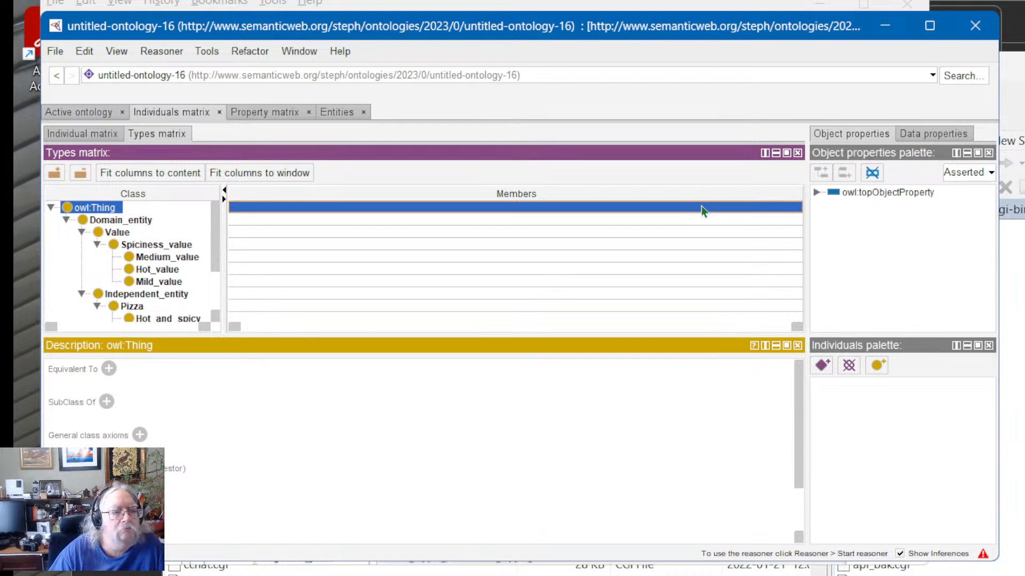
{"action": "left_click", "coordinate": [56, 172]}
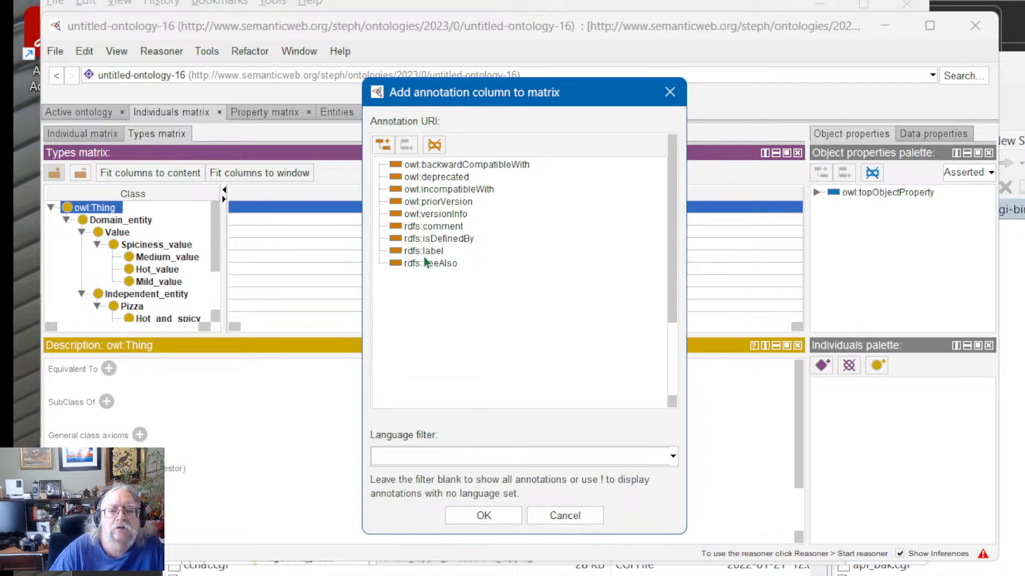
{"action": "left_click", "coordinate": [435, 145]}
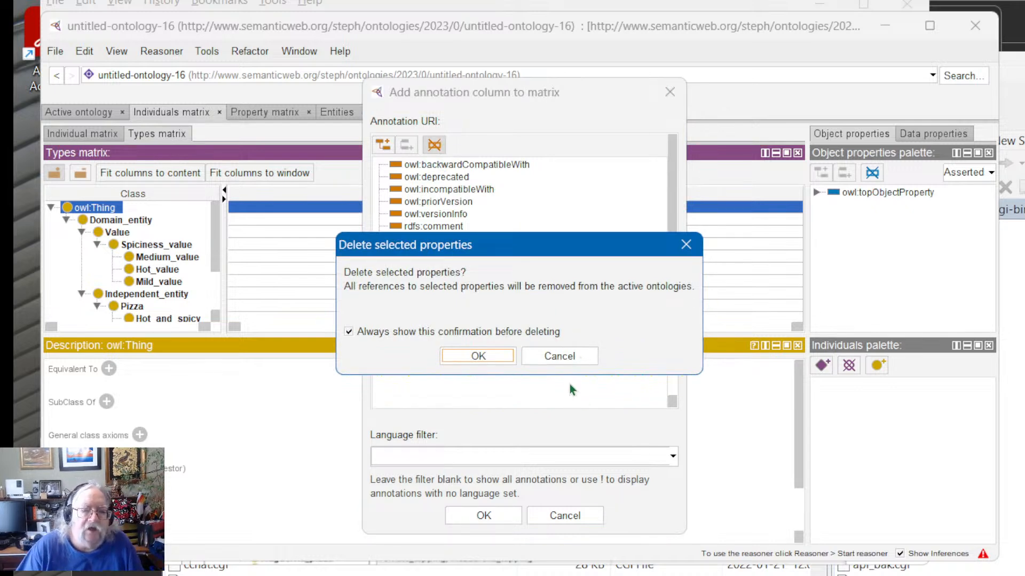
{"action": "left_click", "coordinate": [569, 356]}
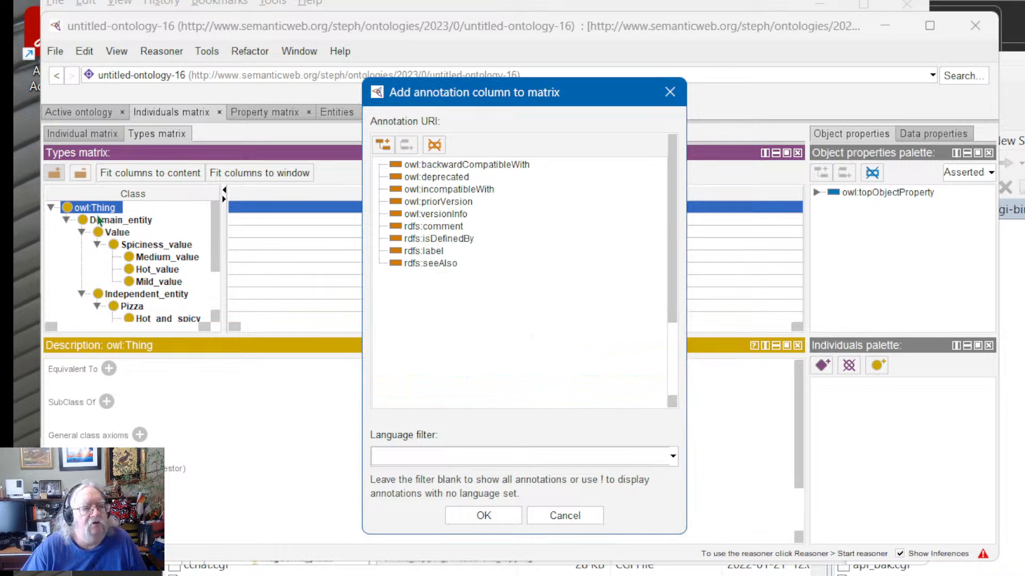
{"action": "left_click", "coordinate": [110, 236]}
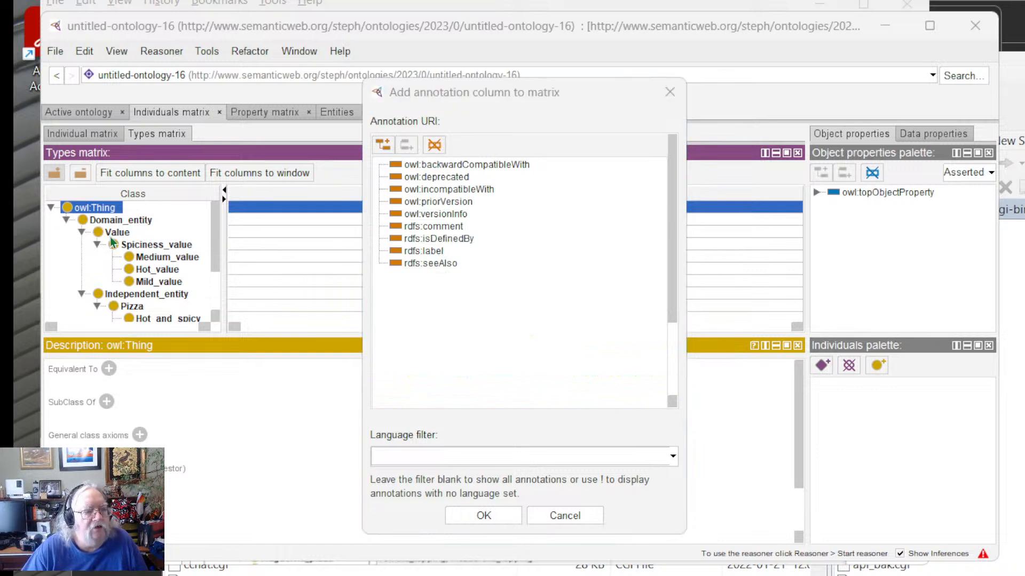
{"action": "left_click", "coordinate": [565, 515]}
Step: Review the class tree of the types matrix, view the description of Pizza_base, and reselect the owl:Thing row
{"action": "scroll", "coordinate": [99, 253], "scroll_direction": "down", "scroll_amount": 2}
{"action": "scroll", "coordinate": [100, 253], "scroll_direction": "up", "scroll_amount": 2}
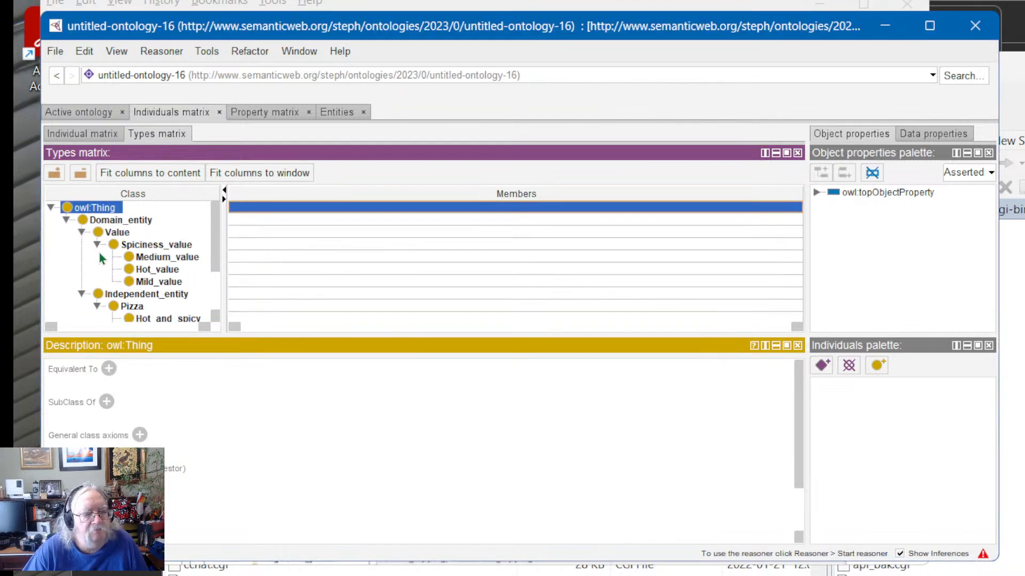
{"action": "scroll", "coordinate": [138, 264], "scroll_direction": "down", "scroll_amount": 2}
{"action": "left_click", "coordinate": [149, 293]}
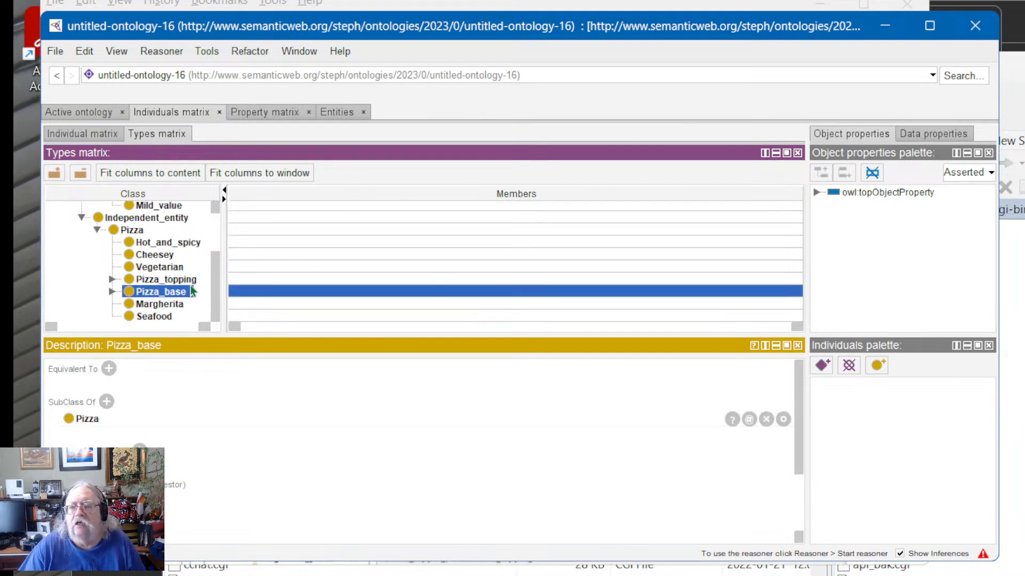
{"action": "scroll", "coordinate": [190, 284], "scroll_direction": "up", "scroll_amount": 2}
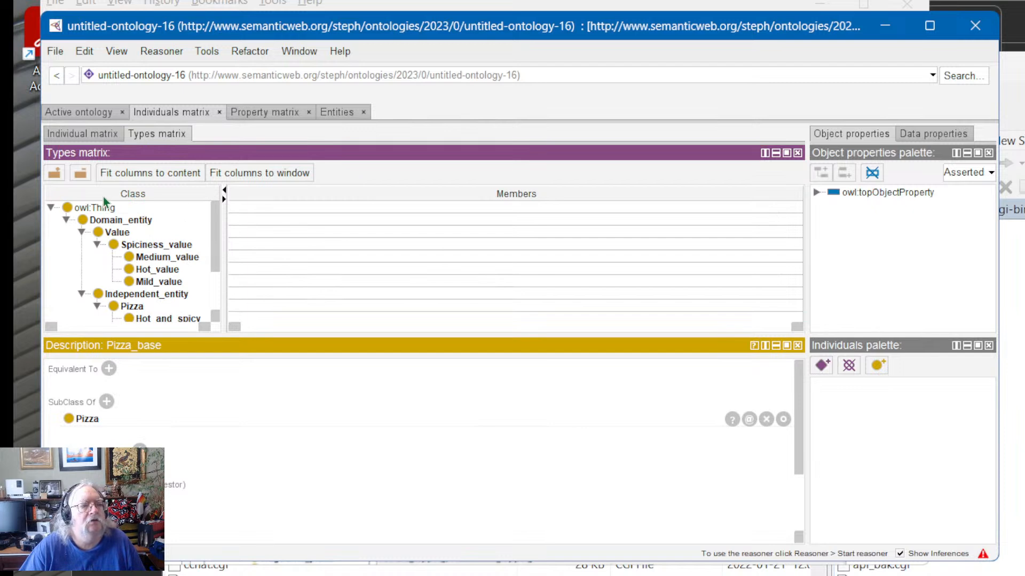
{"action": "left_click", "coordinate": [104, 219]}
{"action": "left_click", "coordinate": [104, 212]}
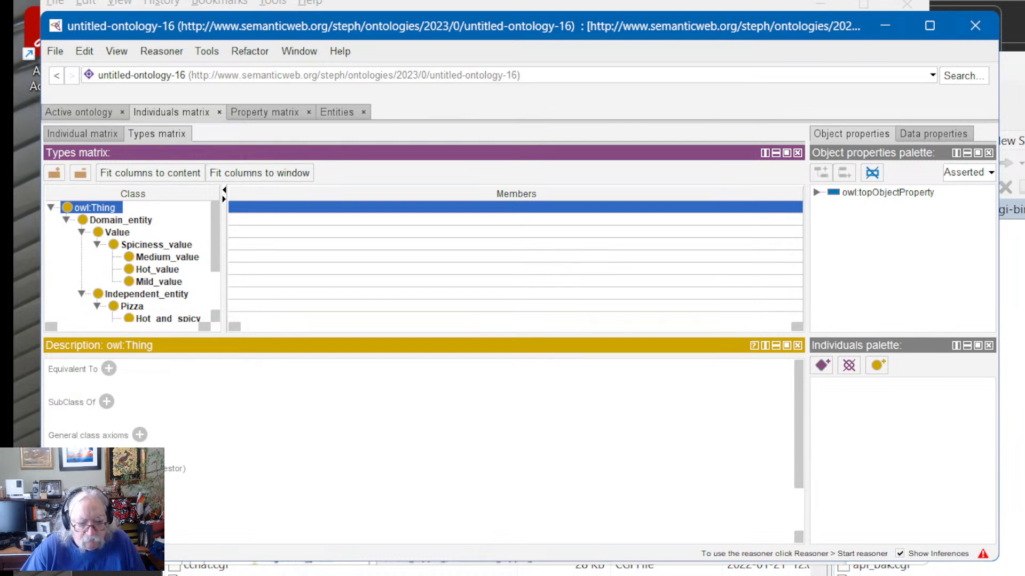
Step: Search Google in the browser for "protoge add column", scan the results, and return to Protégé
{"action": "key", "text": "alt+Tab"}
{"action": "left_click", "coordinate": [434, 47]}
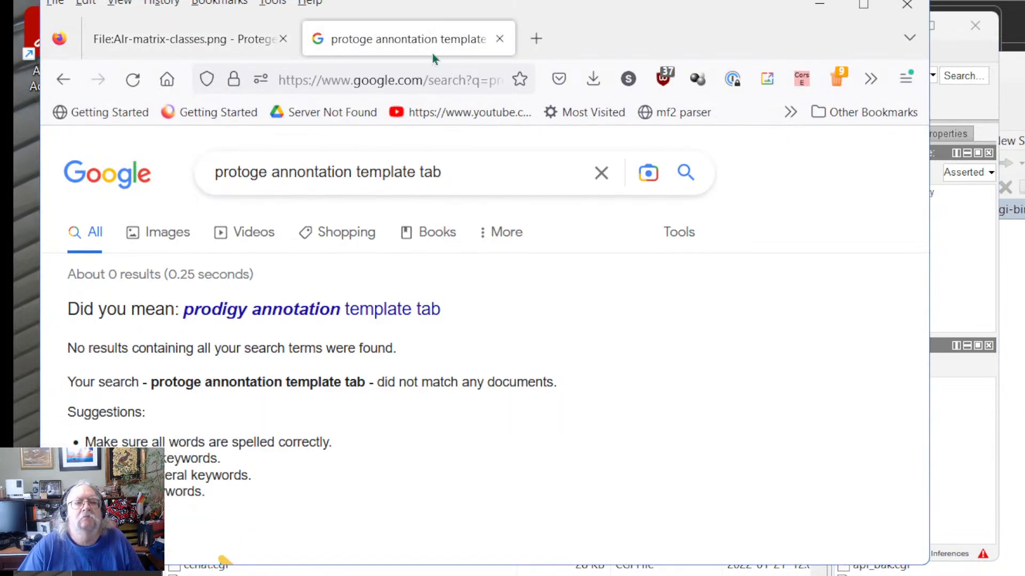
{"action": "left_click_drag", "start_coordinate": [271, 172], "coordinate": [469, 173]}
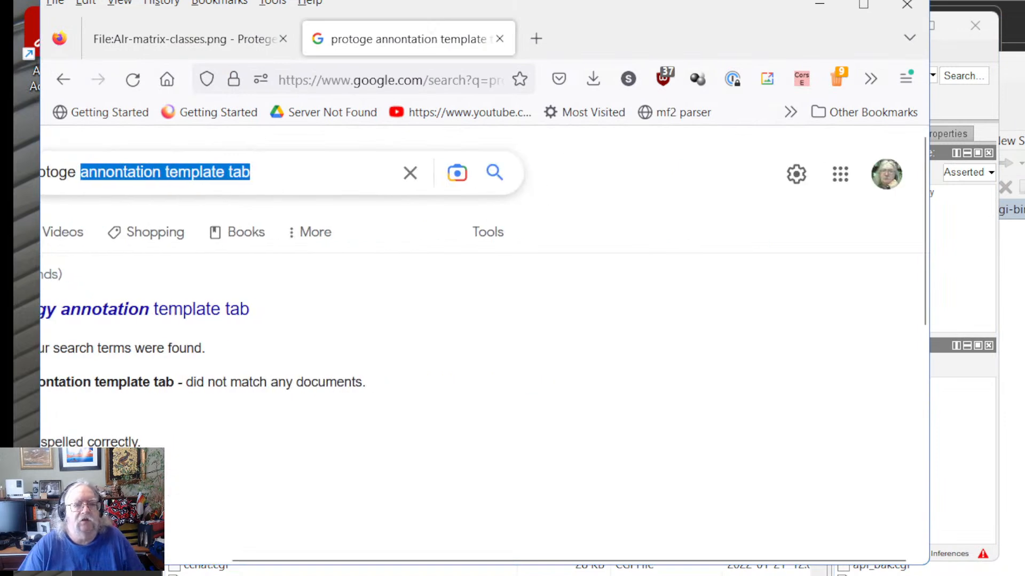
{"action": "type", "text": "add col"}
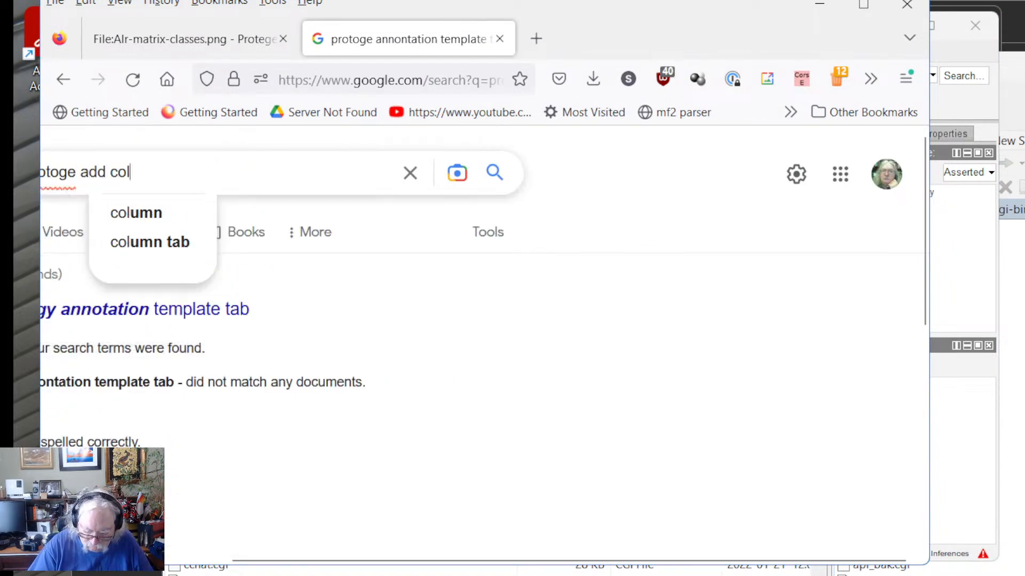
{"action": "type", "text": "umn"}
{"action": "key", "text": "Return"}
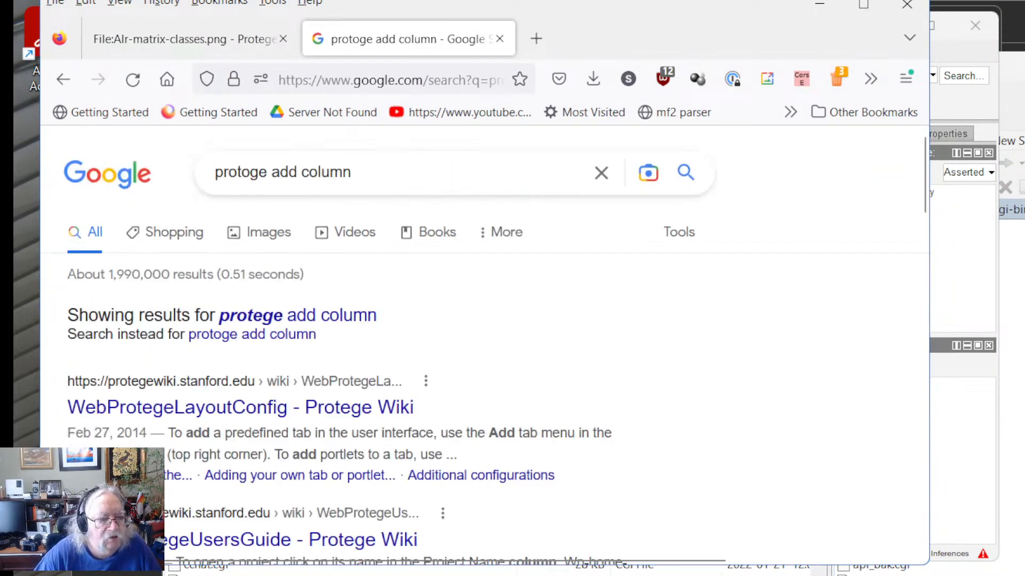
{"action": "scroll", "coordinate": [509, 389], "scroll_direction": "down", "scroll_amount": 2}
{"action": "left_click", "coordinate": [498, 387]}
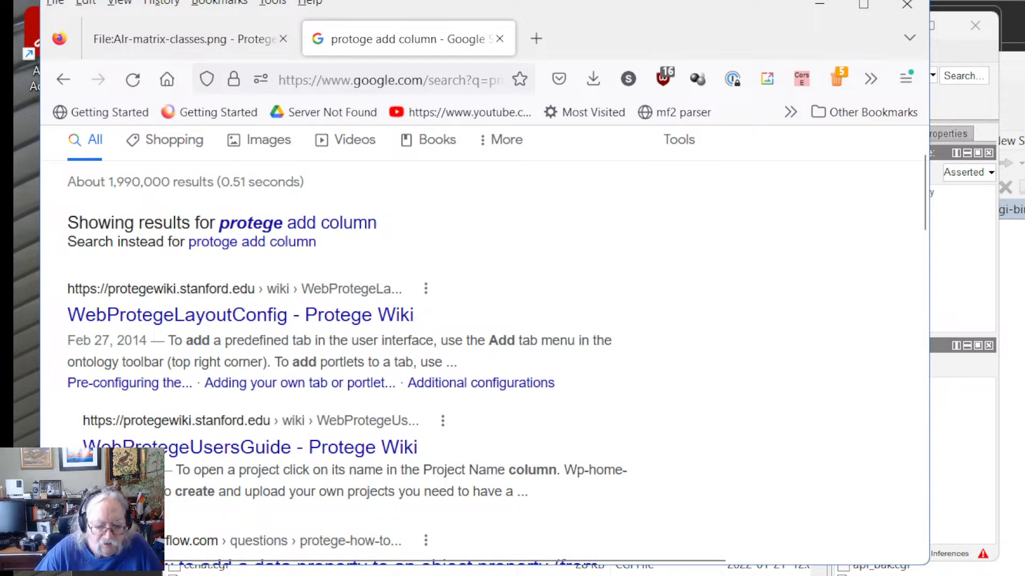
{"action": "key", "text": "alt+Tab"}
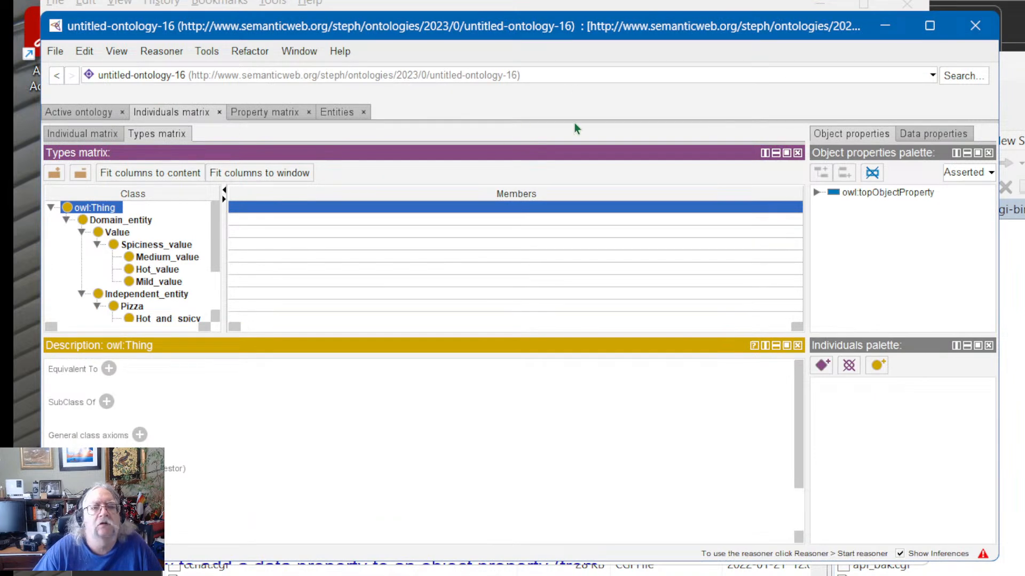
Step: Try splitting the types matrix vertically, close the duplicate pane, and check the data properties palette before returning to the object properties palette
{"action": "left_click", "coordinate": [765, 153]}
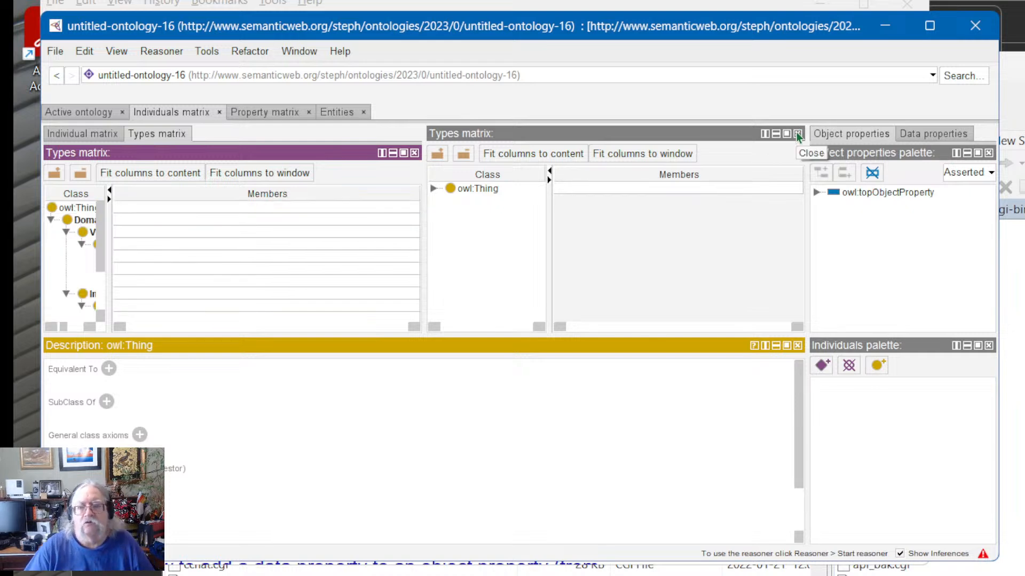
{"action": "left_click", "coordinate": [797, 134]}
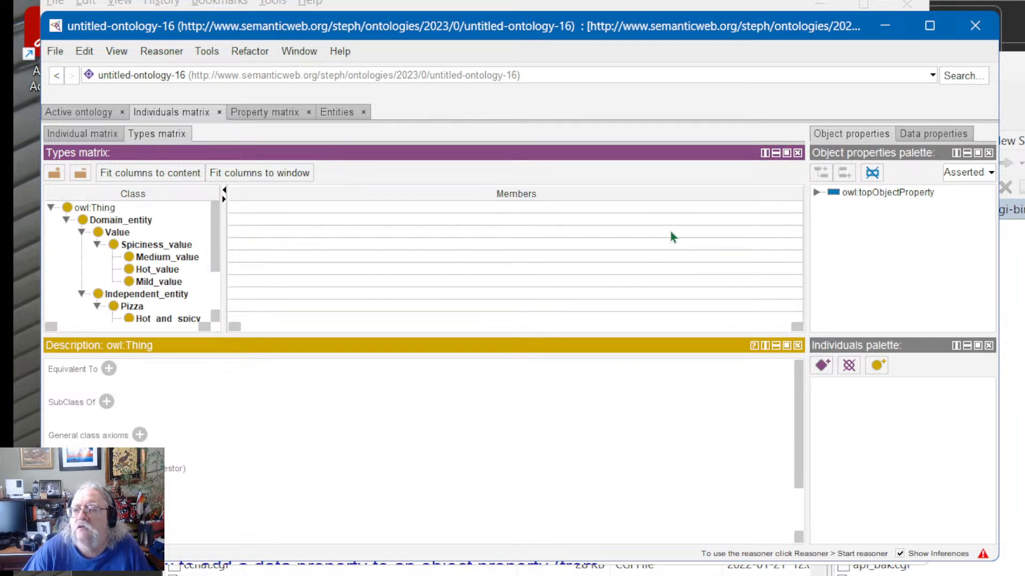
{"action": "left_click", "coordinate": [922, 135]}
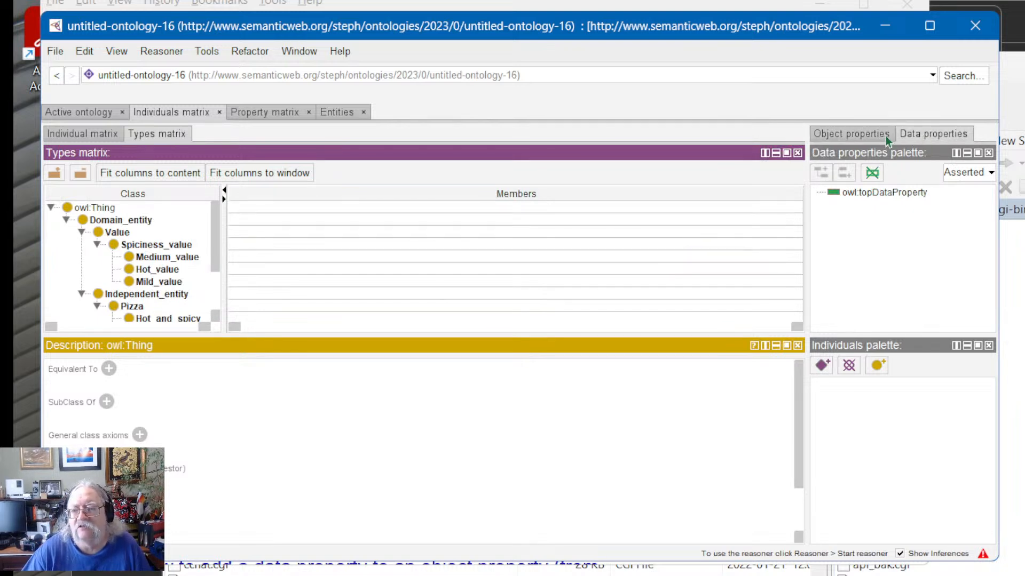
{"action": "left_click", "coordinate": [863, 135]}
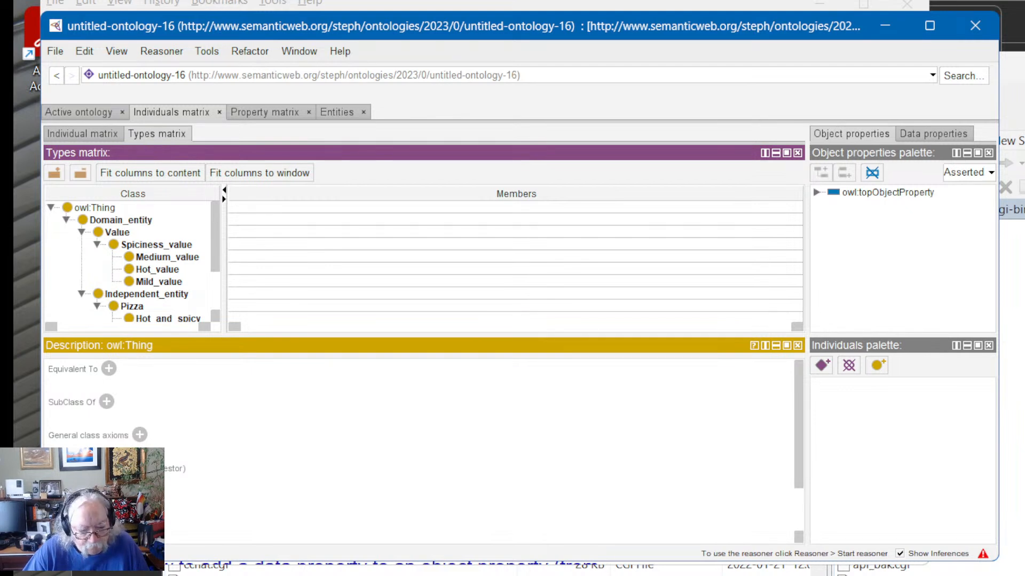
Step: Switch to the browser and rescan the Google results for "protoge add column"
{"action": "key", "text": "alt+Tab"}
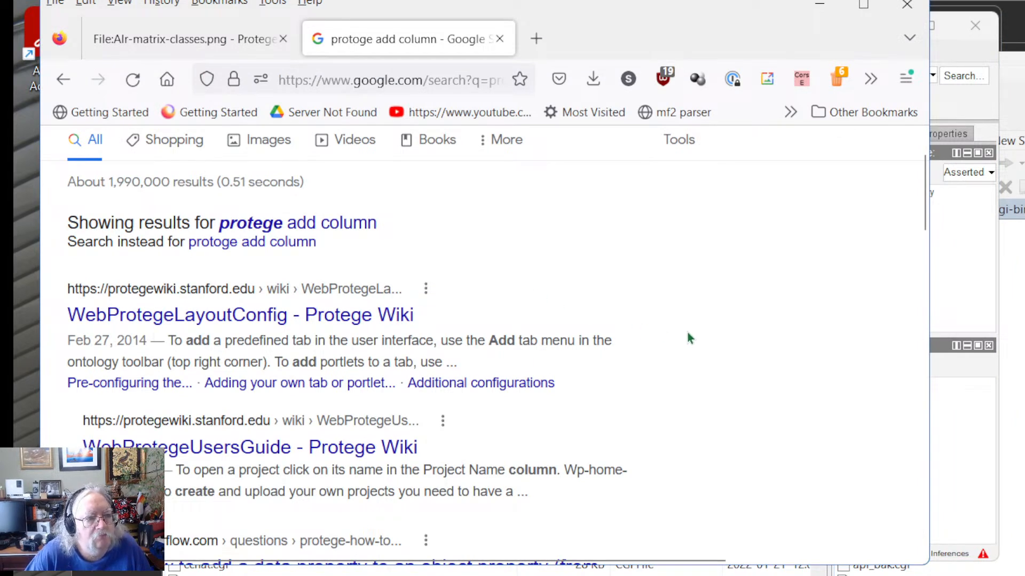
{"action": "scroll", "coordinate": [684, 334], "scroll_direction": "down", "scroll_amount": 2}
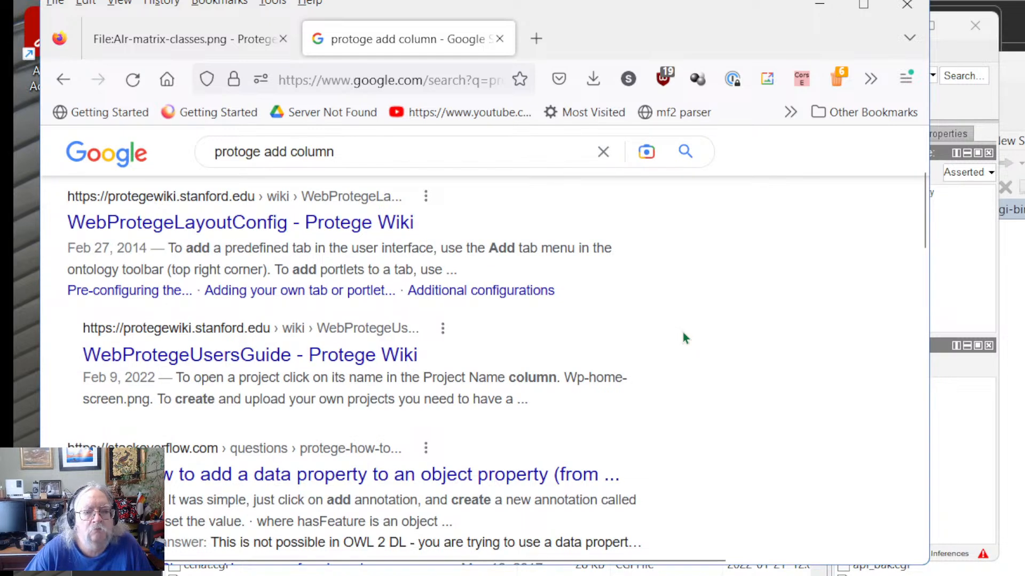
{"action": "scroll", "coordinate": [644, 354], "scroll_direction": "up", "scroll_amount": 2}
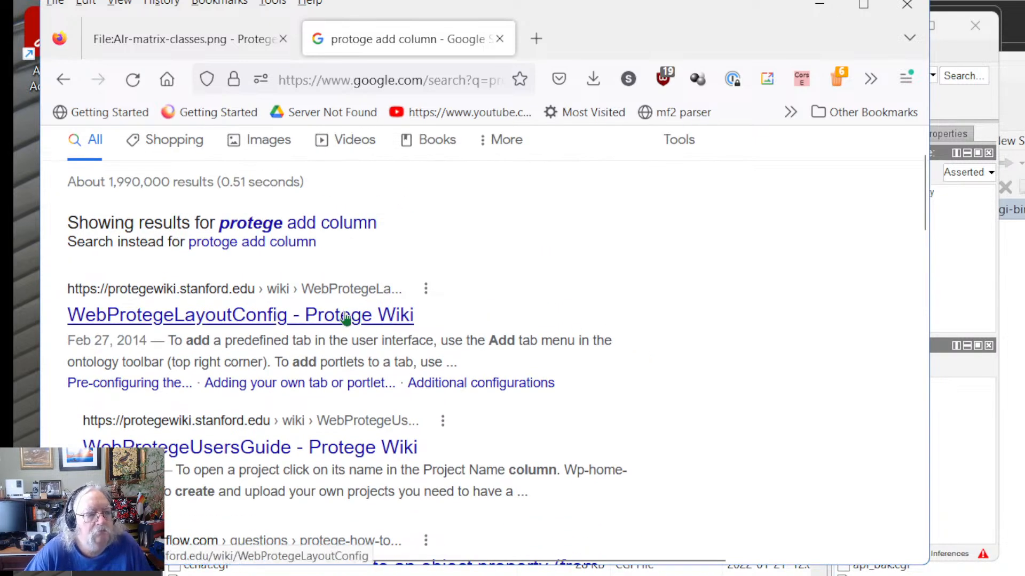
{"action": "scroll", "coordinate": [345, 318], "scroll_direction": "down", "scroll_amount": 4}
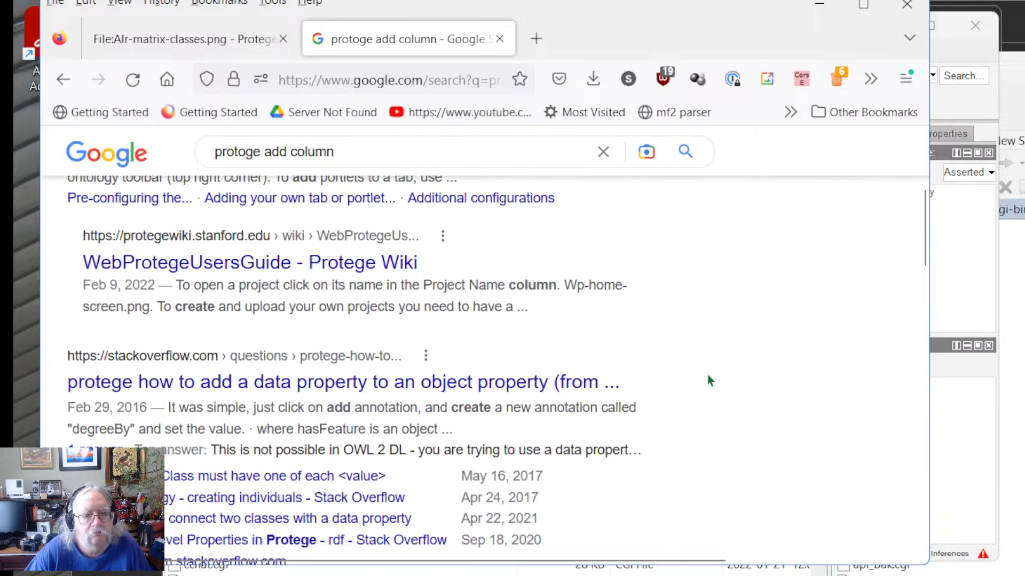
{"action": "scroll", "coordinate": [691, 414], "scroll_direction": "down", "scroll_amount": 3}
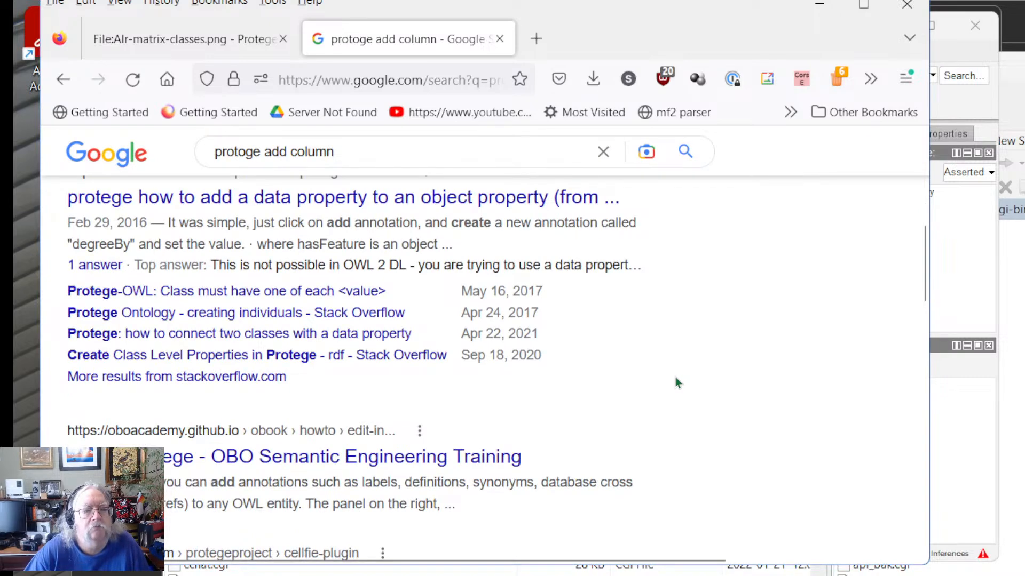
{"action": "scroll", "coordinate": [674, 378], "scroll_direction": "down", "scroll_amount": 3}
{"action": "scroll", "coordinate": [674, 378], "scroll_direction": "up", "scroll_amount": 6}
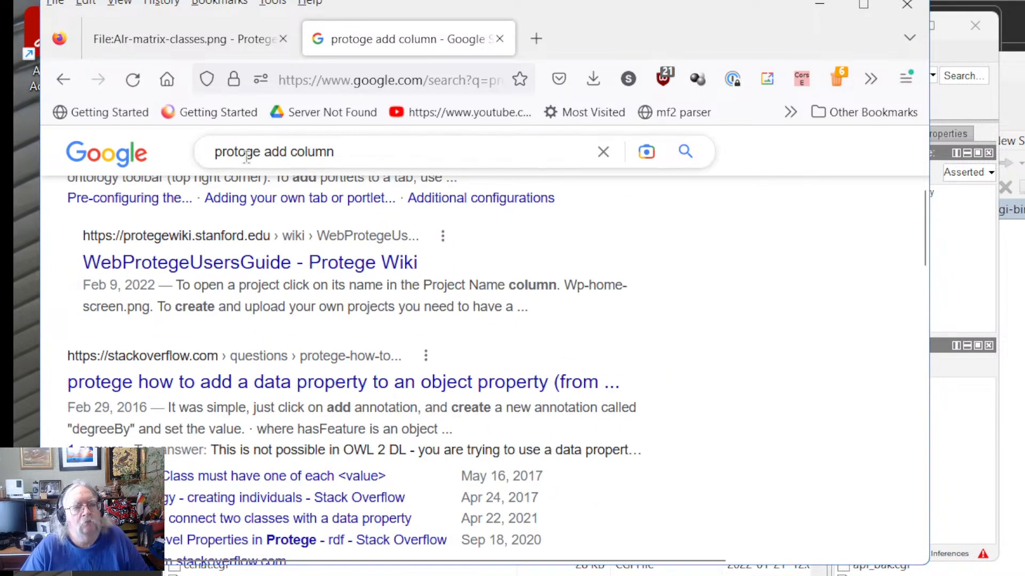
Step: Refine the Google search to protoge "add column" with the phrase in quotation marks, and scan the results
{"action": "left_click", "coordinate": [264, 152]}
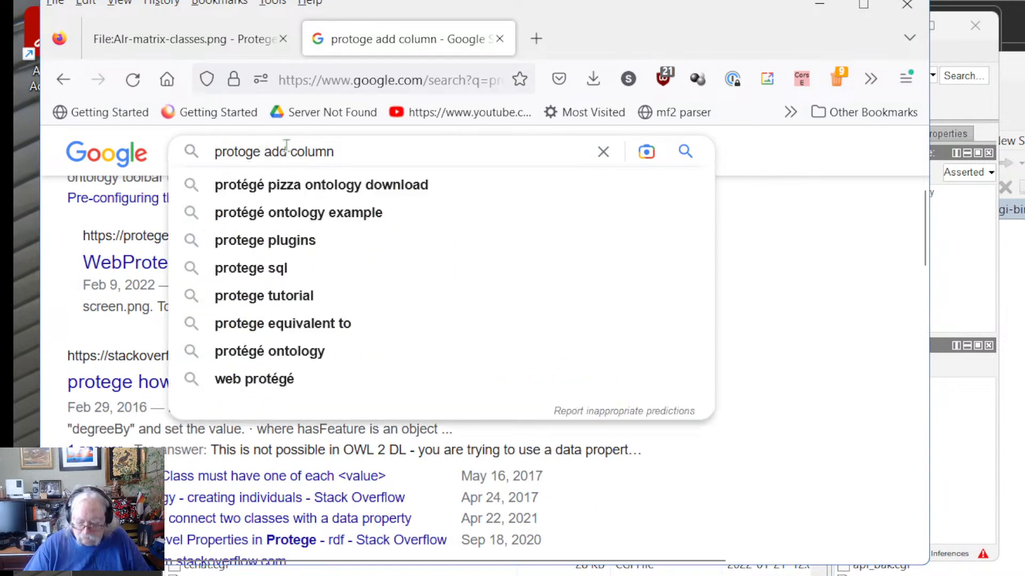
{"action": "type", "text": "\""}
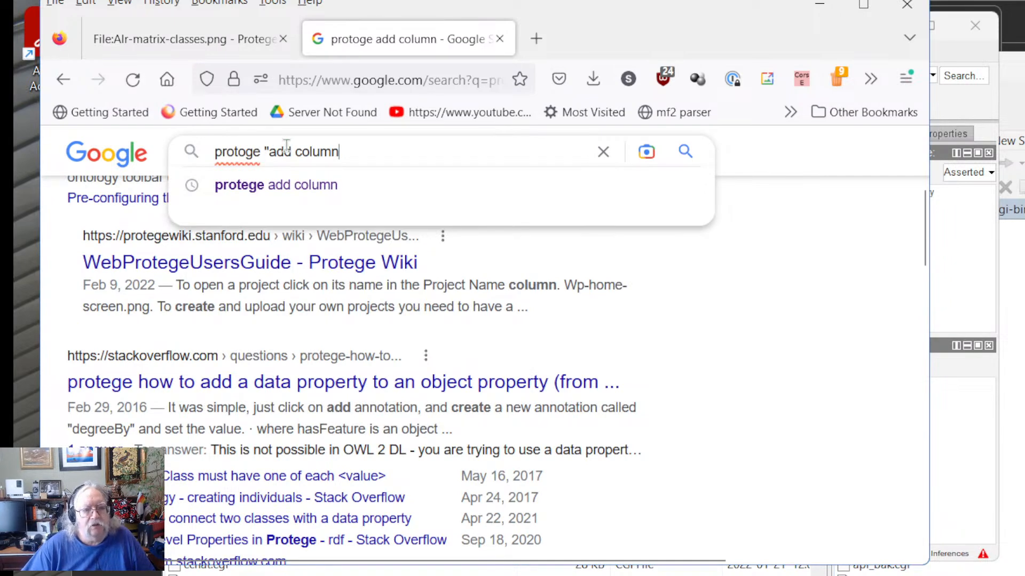
{"action": "type", "text": "\""}
{"action": "key", "text": "Return"}
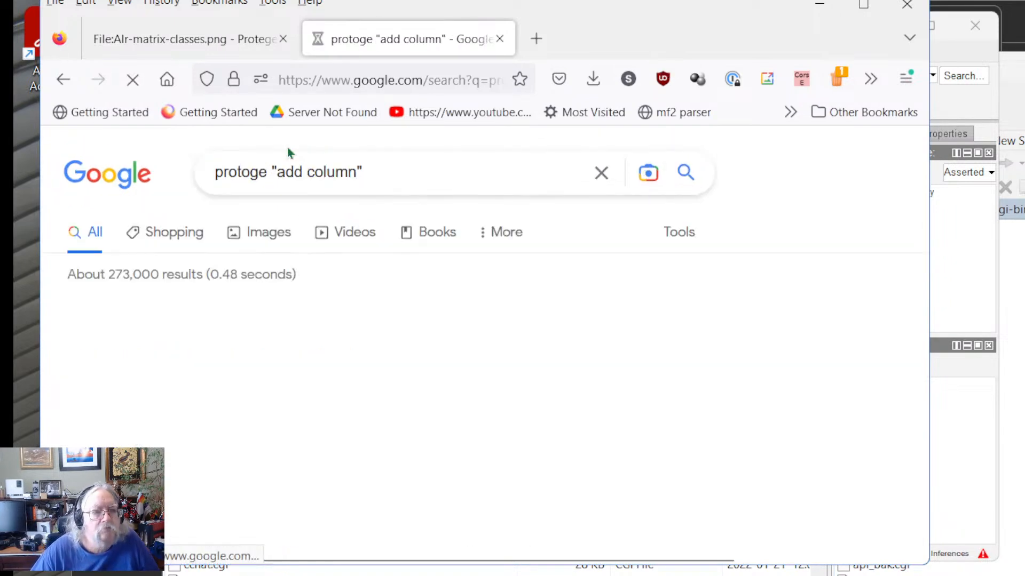
{"action": "scroll", "coordinate": [592, 430], "scroll_direction": "down", "scroll_amount": 3}
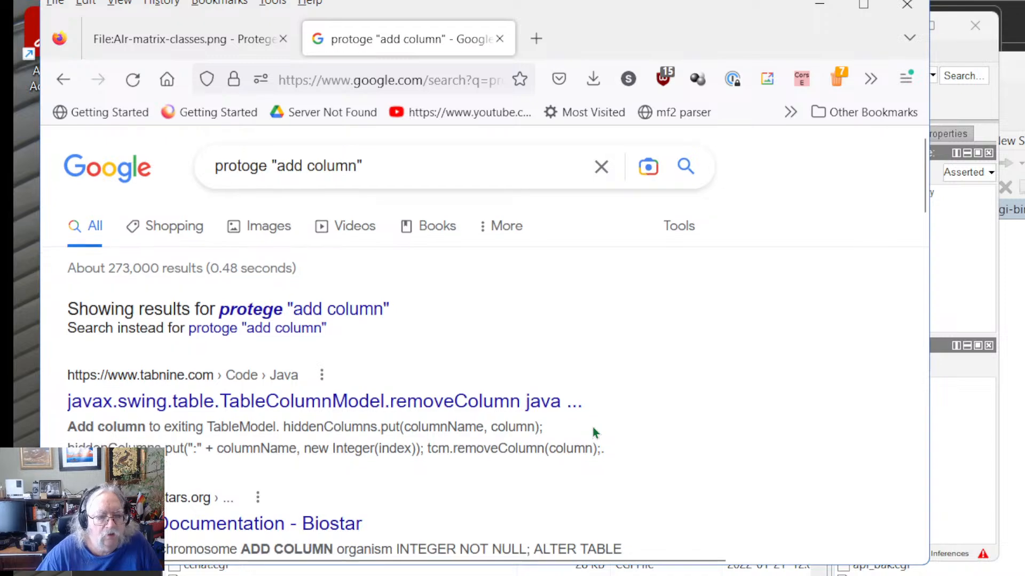
{"action": "scroll", "coordinate": [601, 430], "scroll_direction": "down", "scroll_amount": 10}
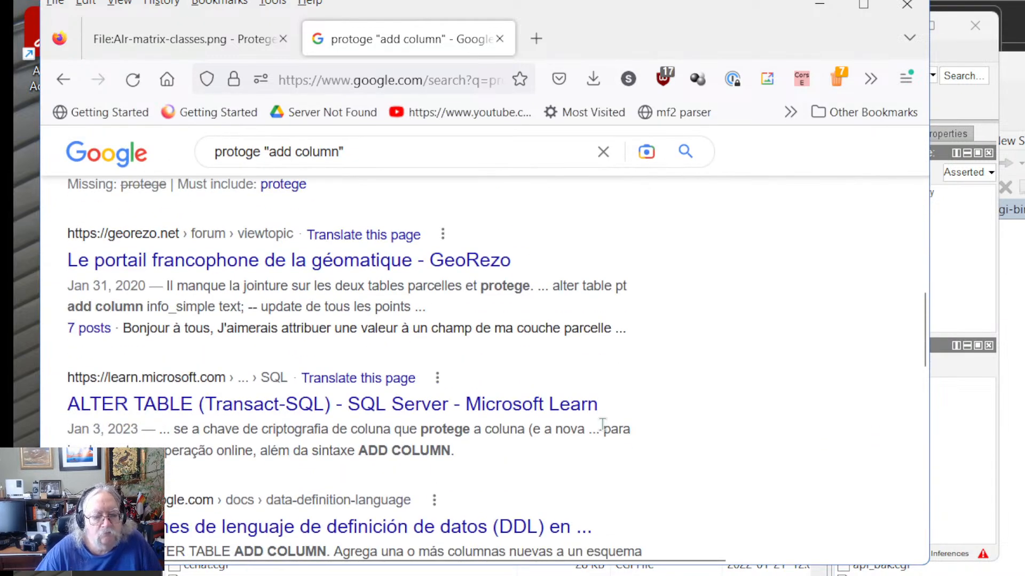
{"action": "scroll", "coordinate": [603, 425], "scroll_direction": "up", "scroll_amount": 13}
Step: Change the Google query to protoge "add a column" and look over the top results
{"action": "left_click", "coordinate": [294, 166]}
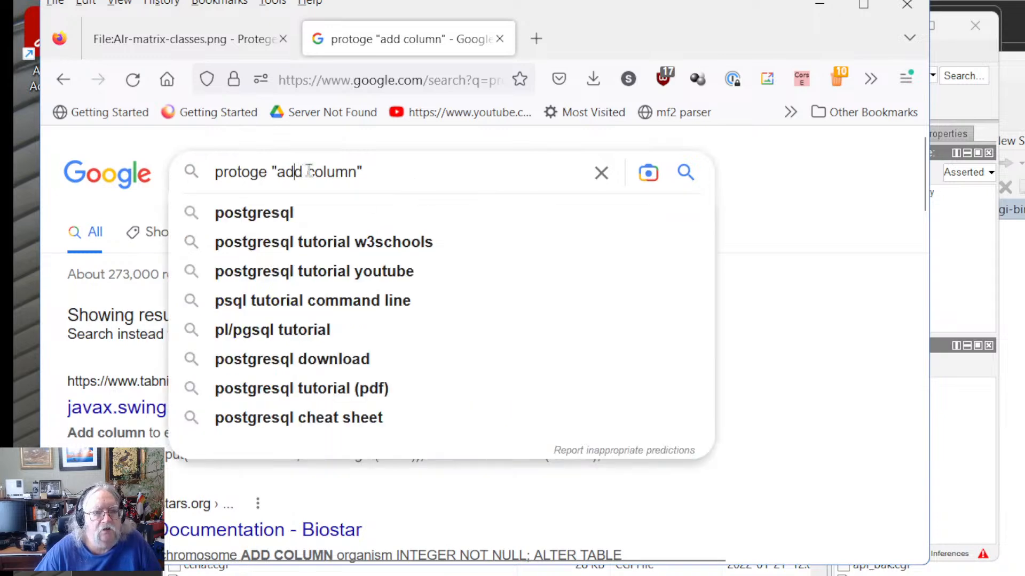
{"action": "type", "text": "a"}
{"action": "key", "text": "Return"}
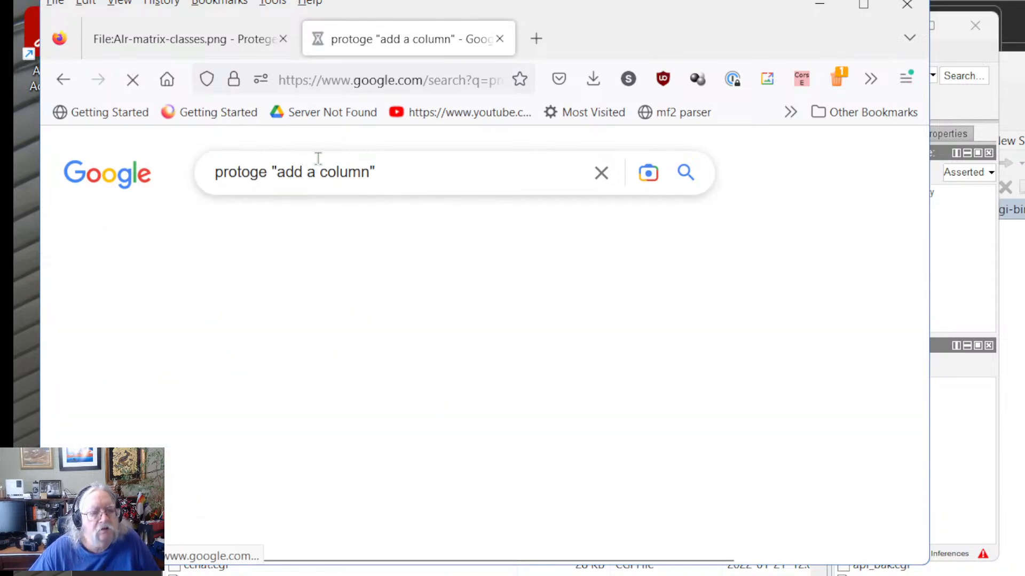
{"action": "scroll", "coordinate": [634, 437], "scroll_direction": "down", "scroll_amount": 3}
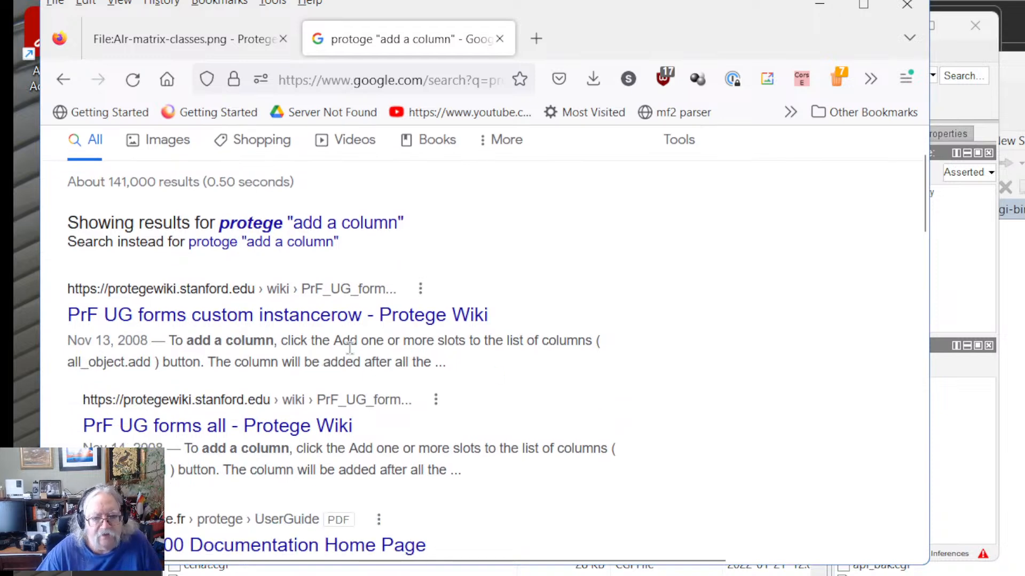
Step: Open the PrF UG forms custom instancerow wiki page, skim its Defining Columns section, and return to the search results
{"action": "left_click", "coordinate": [331, 315]}
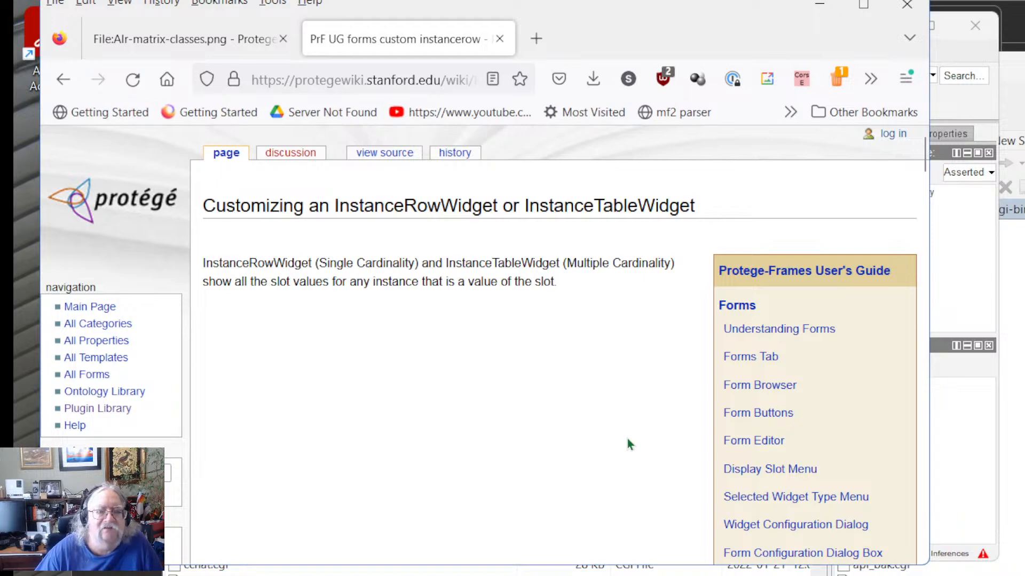
{"action": "scroll", "coordinate": [629, 441], "scroll_direction": "down", "scroll_amount": 12}
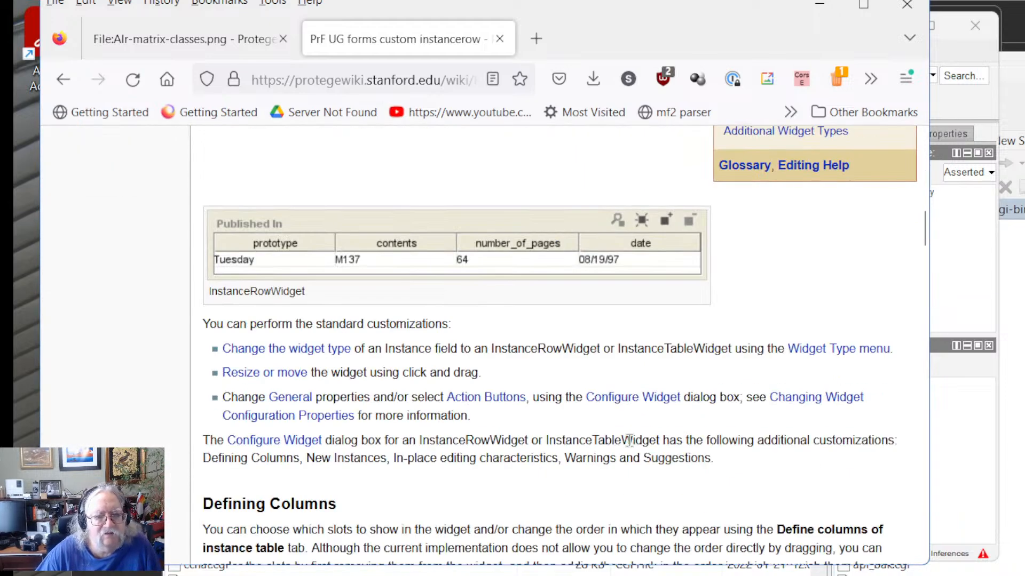
{"action": "scroll", "coordinate": [553, 409], "scroll_direction": "down", "scroll_amount": 5}
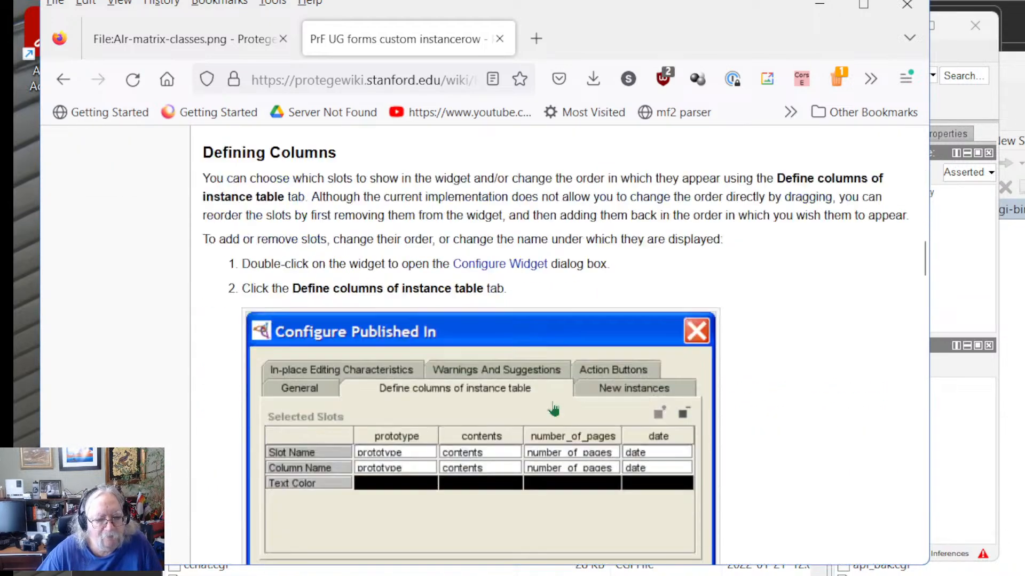
{"action": "scroll", "coordinate": [747, 481], "scroll_direction": "up", "scroll_amount": 15}
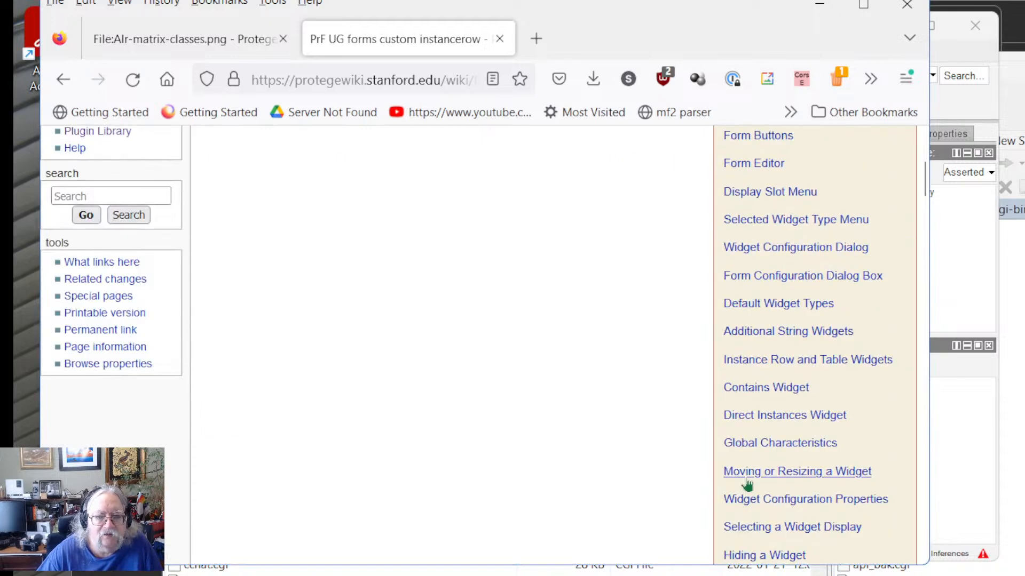
{"action": "scroll", "coordinate": [747, 469], "scroll_direction": "up", "scroll_amount": 5}
{"action": "left_click", "coordinate": [63, 79]}
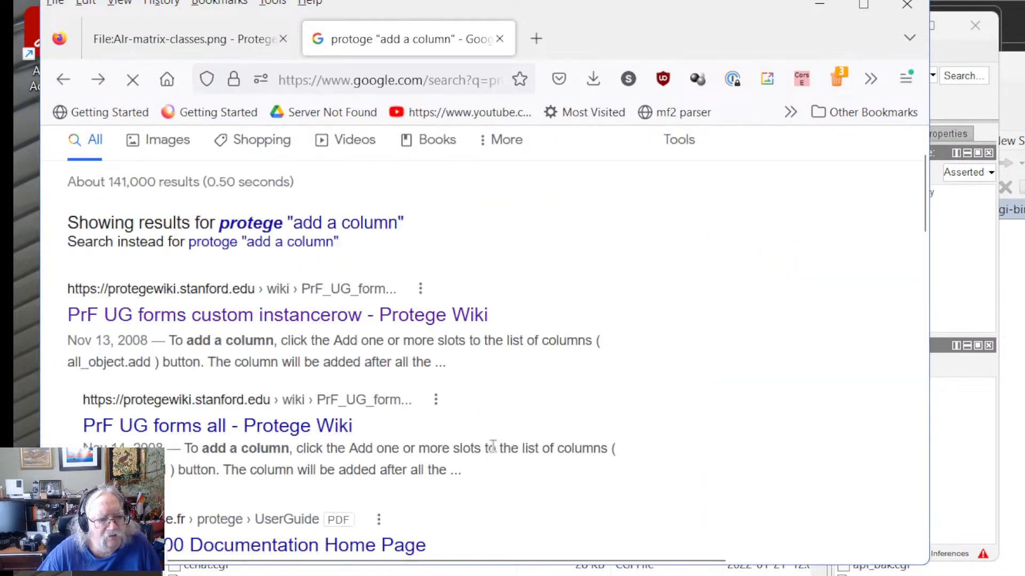
Step: Open the PrF UG forms all wiki page, find "column" in it, and go to the Defining Columns section
{"action": "left_click", "coordinate": [249, 427]}
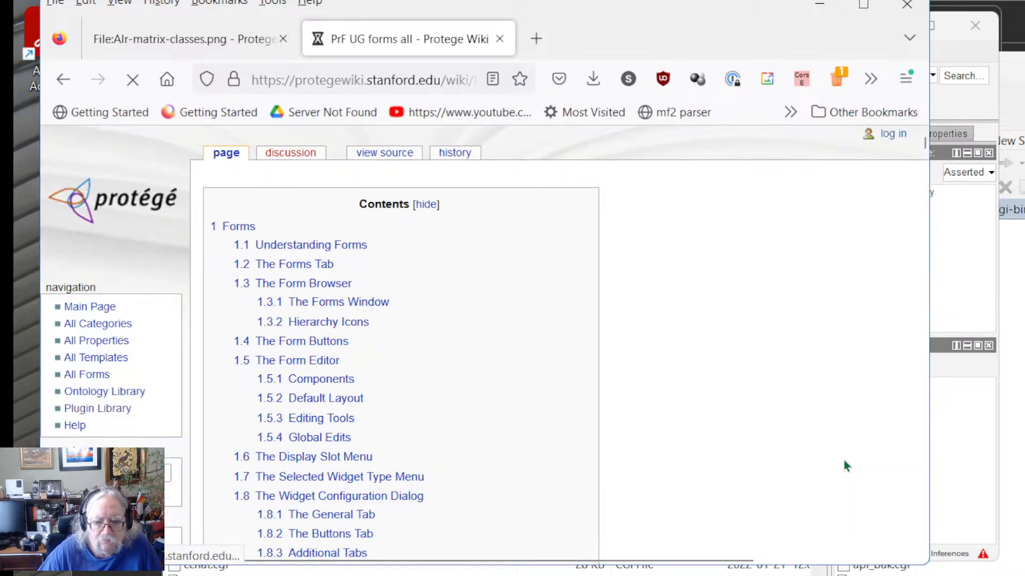
{"action": "scroll", "coordinate": [529, 403], "scroll_direction": "down", "scroll_amount": 6}
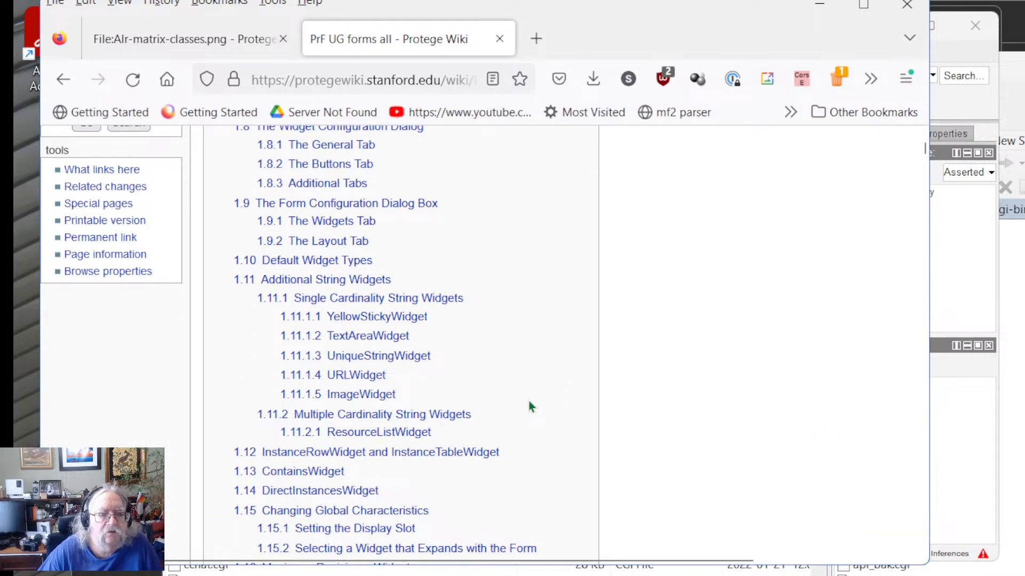
{"action": "scroll", "coordinate": [448, 395], "scroll_direction": "down", "scroll_amount": 3}
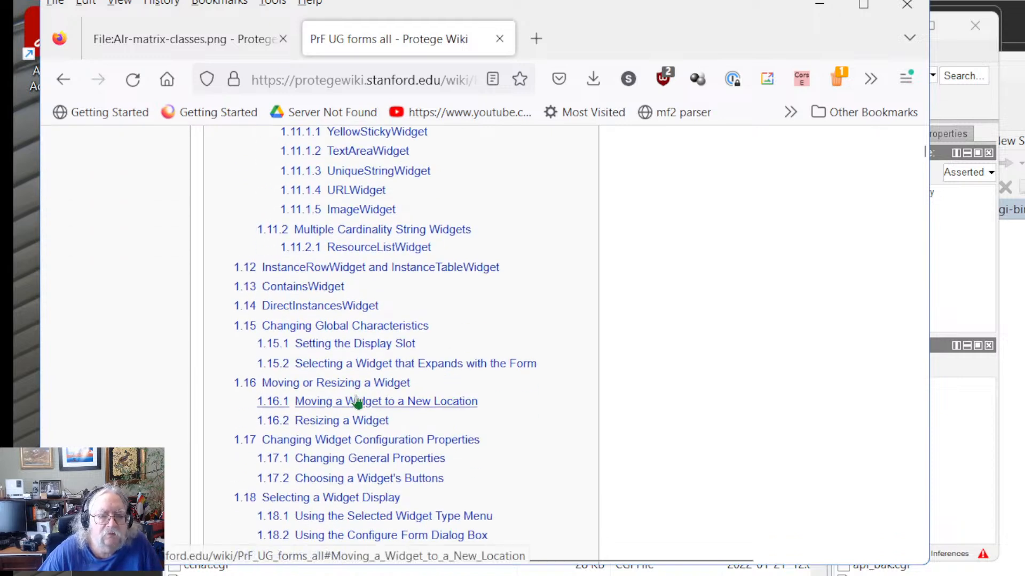
{"action": "scroll", "coordinate": [356, 403], "scroll_direction": "up", "scroll_amount": 9}
{"action": "key", "text": "ctrl+f"}
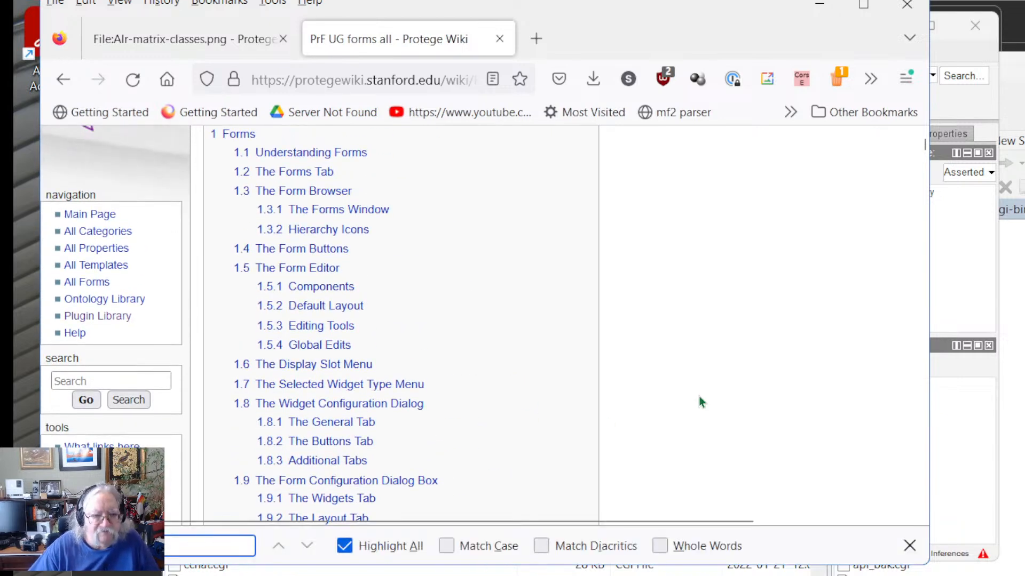
{"action": "type", "text": "column"}
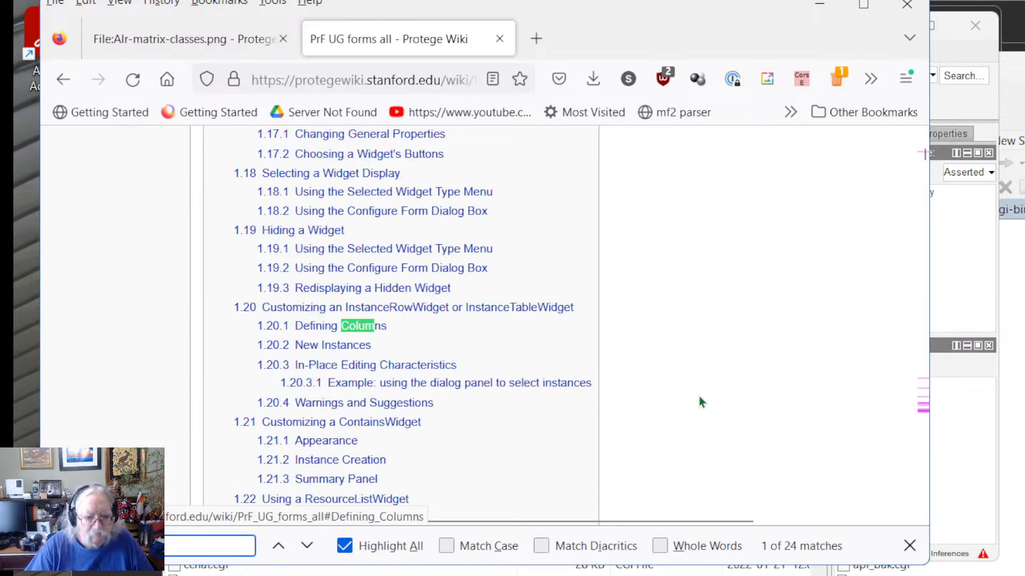
{"action": "left_click", "coordinate": [302, 327]}
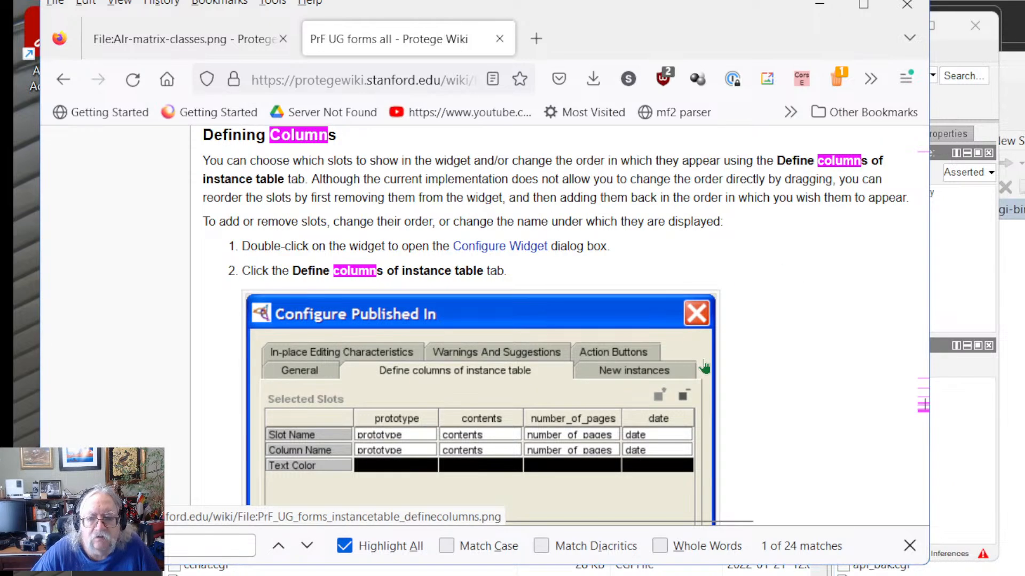
Step: Read the wiki sections on defining columns, new instances and in-place editing, then return to Protégé and select the owl:Thing row
{"action": "scroll", "coordinate": [602, 394], "scroll_direction": "down", "scroll_amount": 8}
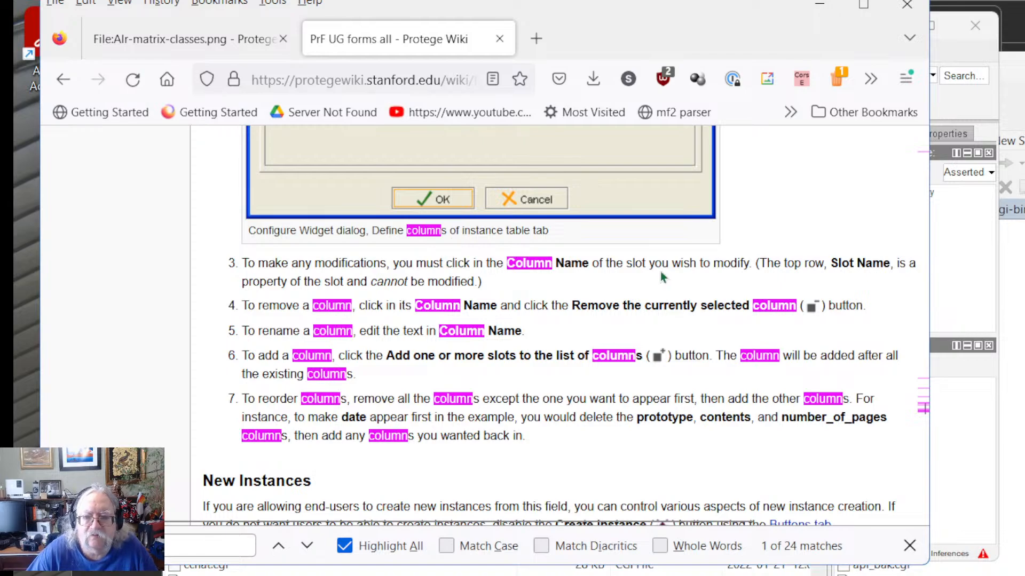
{"action": "scroll", "coordinate": [526, 353], "scroll_direction": "down", "scroll_amount": 6}
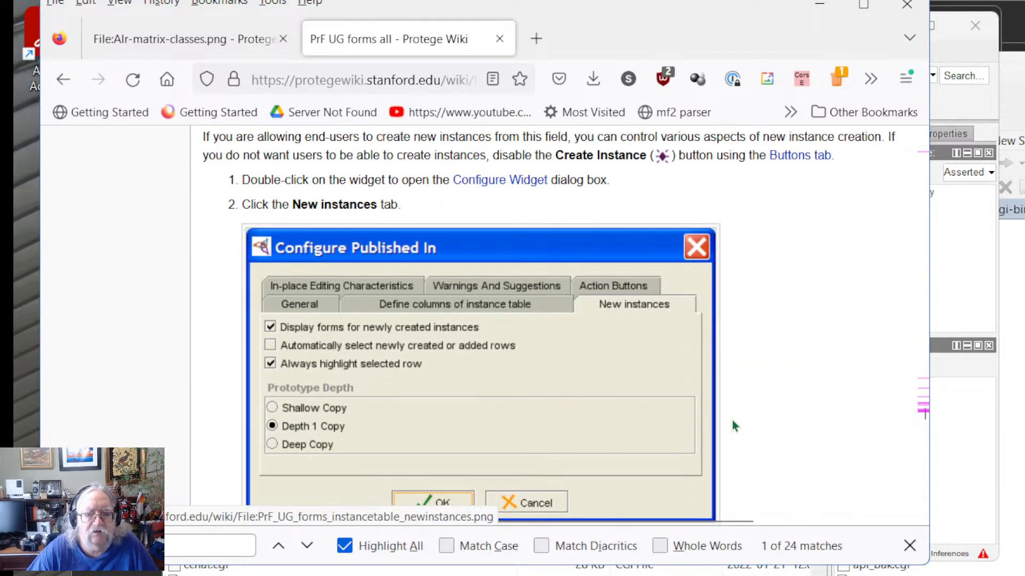
{"action": "scroll", "coordinate": [652, 427], "scroll_direction": "down", "scroll_amount": 10}
{"action": "scroll", "coordinate": [626, 421], "scroll_direction": "up", "scroll_amount": 4}
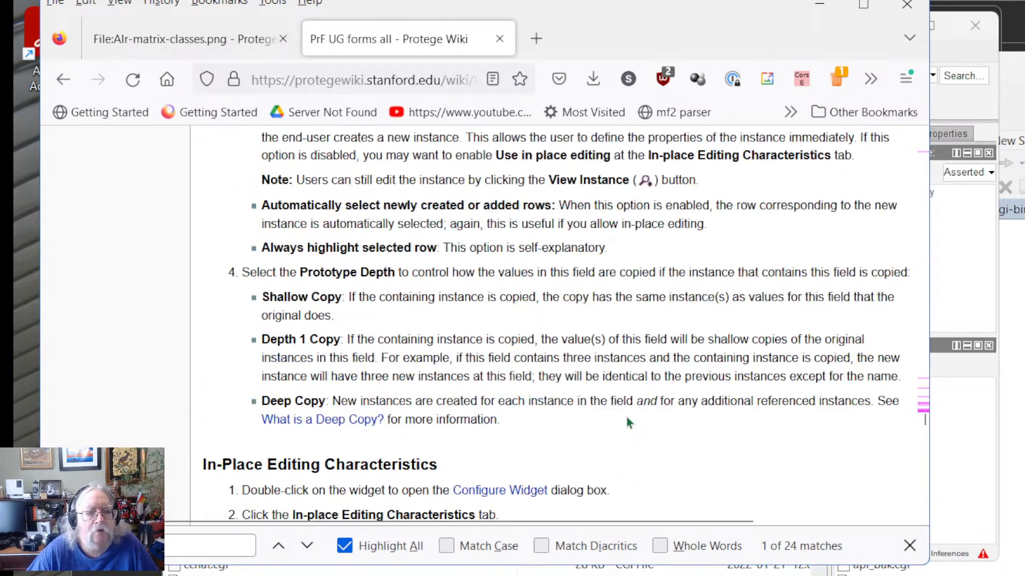
{"action": "scroll", "coordinate": [627, 422], "scroll_direction": "down", "scroll_amount": 9}
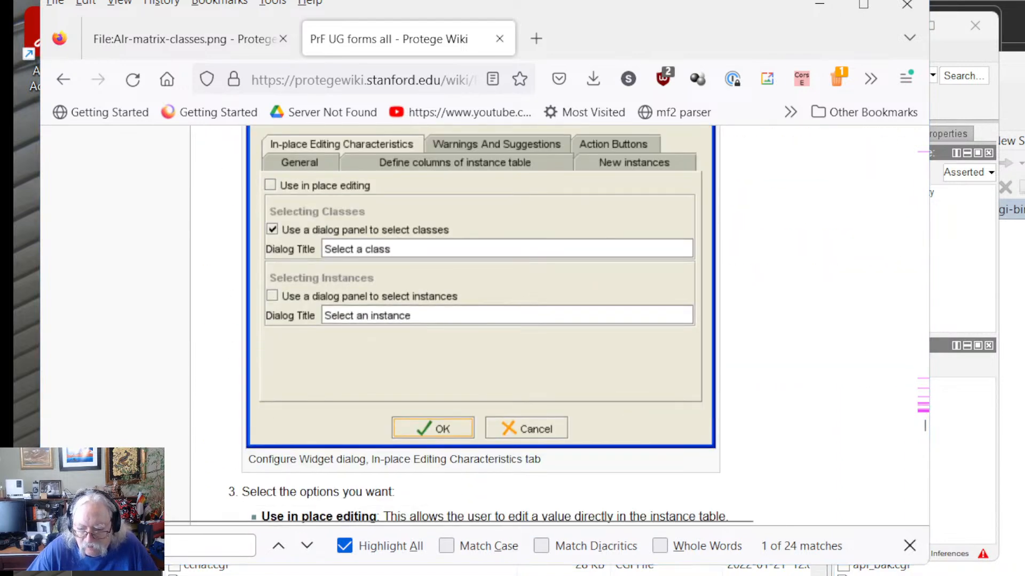
{"action": "key", "text": "alt+Tab"}
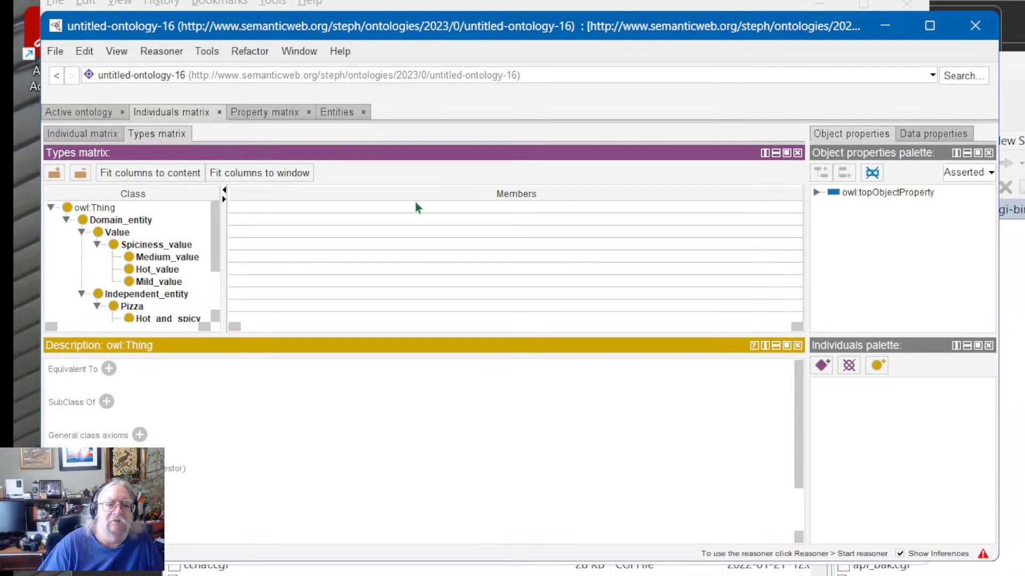
{"action": "left_click", "coordinate": [406, 211]}
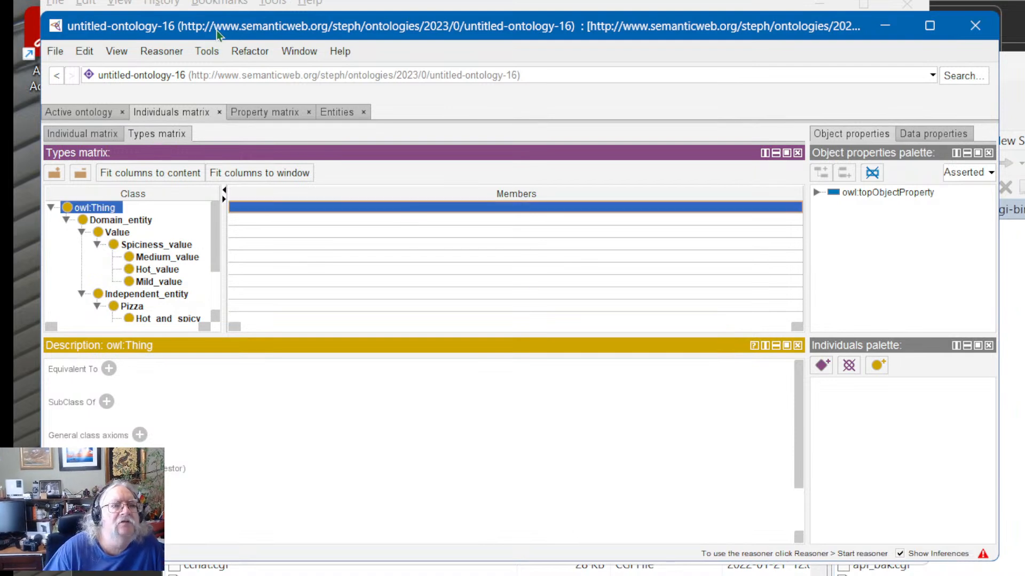
{"action": "left_click", "coordinate": [206, 51]}
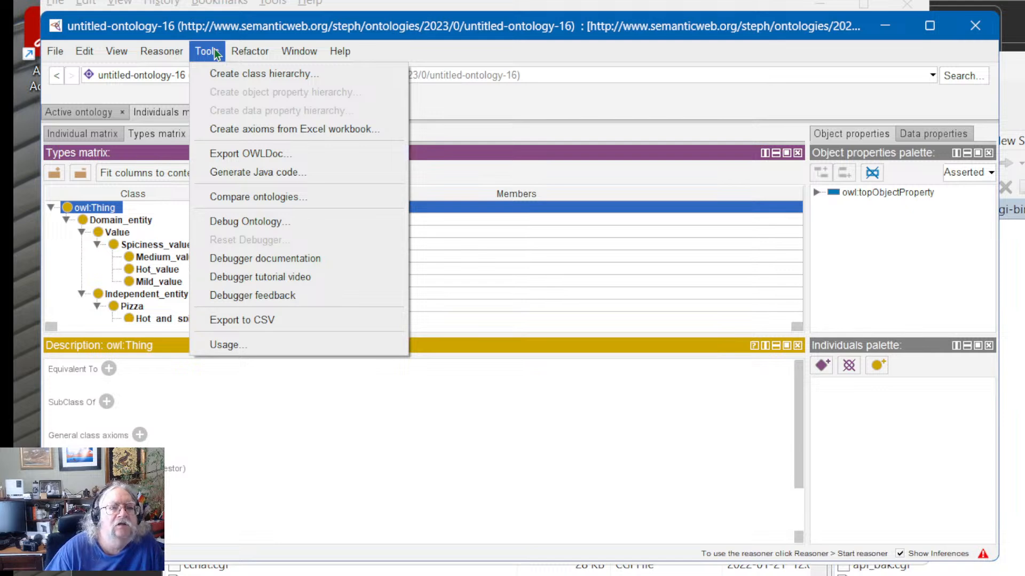
{"action": "mouse_move", "coordinate": [302, 56]}
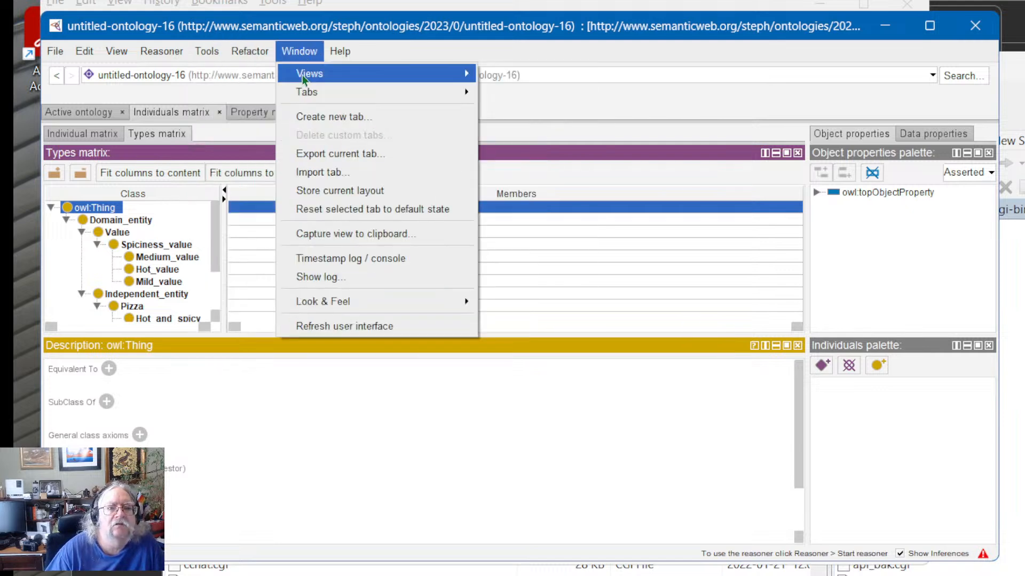
{"action": "mouse_move", "coordinate": [304, 79]}
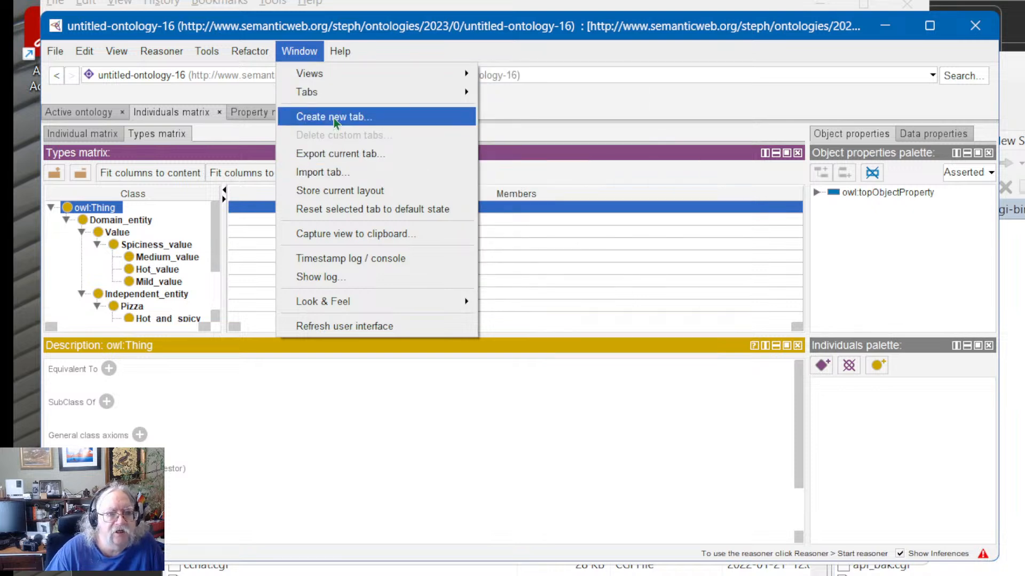
{"action": "mouse_move", "coordinate": [464, 297]}
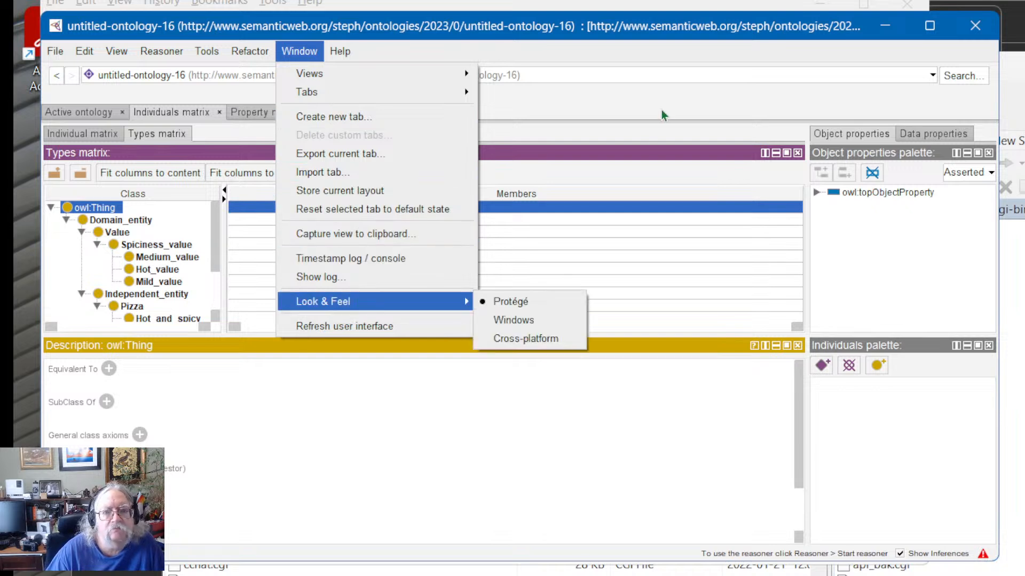
{"action": "left_click", "coordinate": [661, 110]}
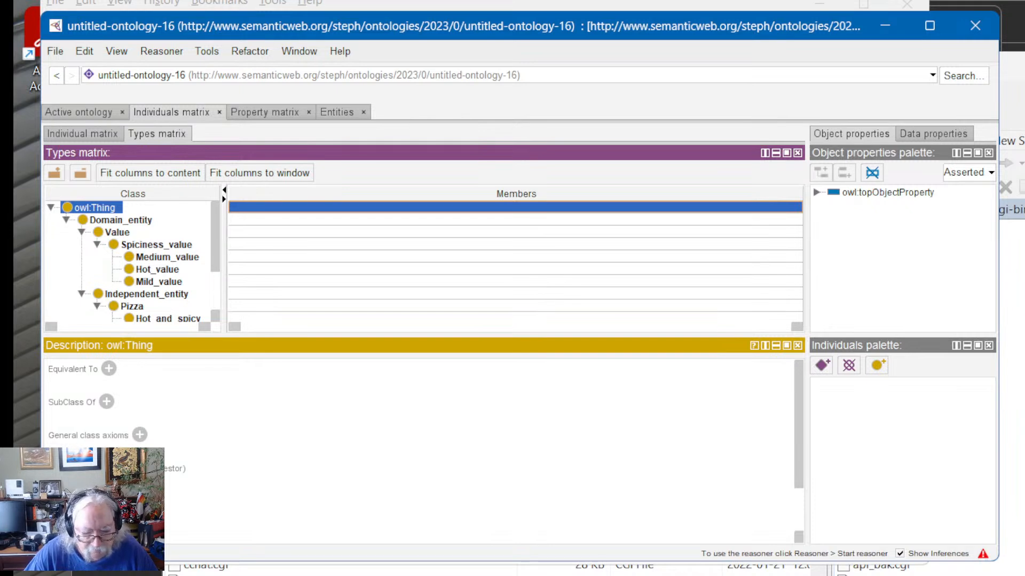
Step: Switch to the browser, close the PrF UG forms all page, and return to the Protege4Pizzas10Minutes section on adding toppings and spiciness
{"action": "key", "text": "alt+Tab"}
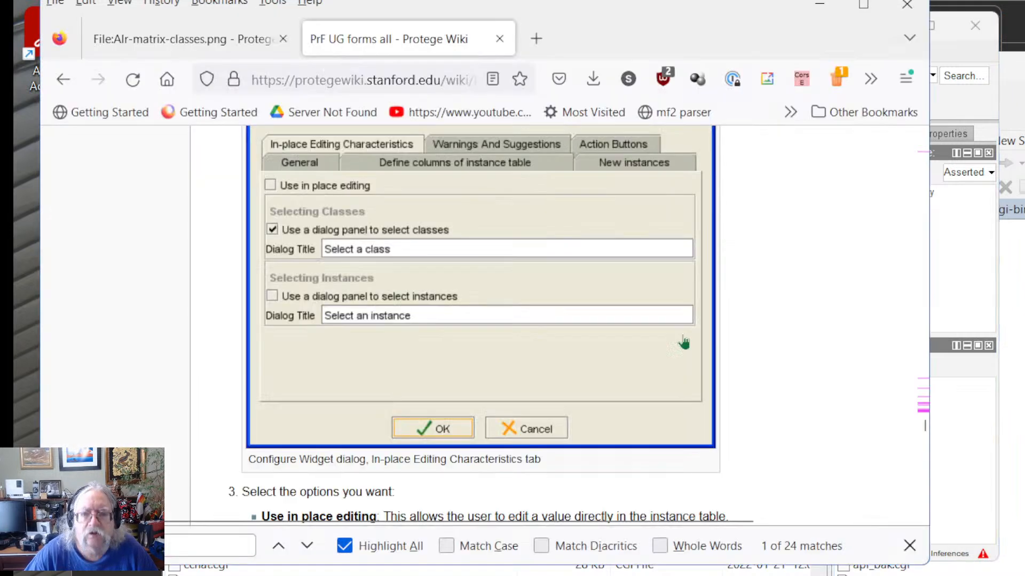
{"action": "left_click", "coordinate": [499, 38]}
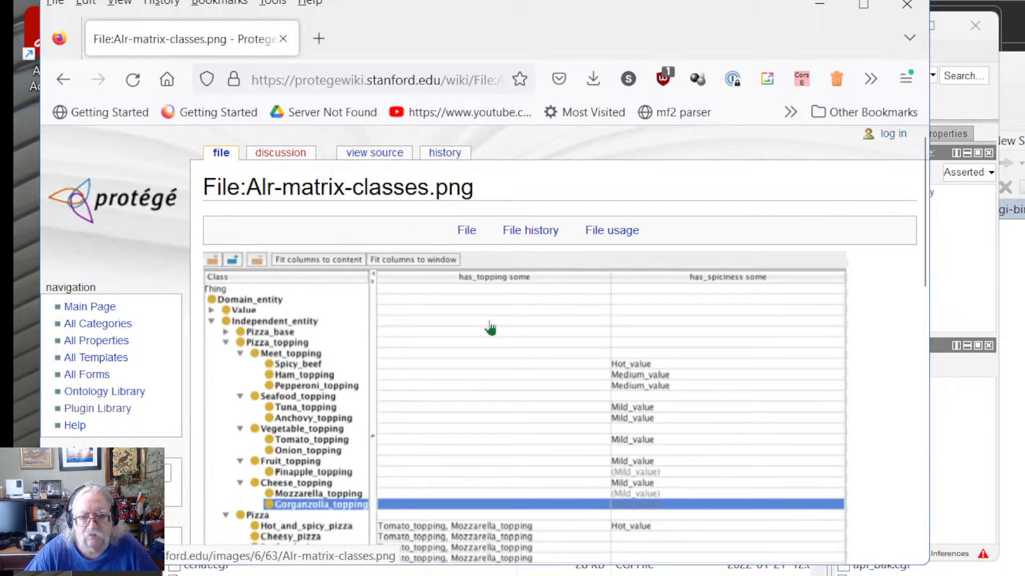
{"action": "scroll", "coordinate": [716, 356], "scroll_direction": "down", "scroll_amount": 7}
{"action": "scroll", "coordinate": [700, 368], "scroll_direction": "up", "scroll_amount": 7}
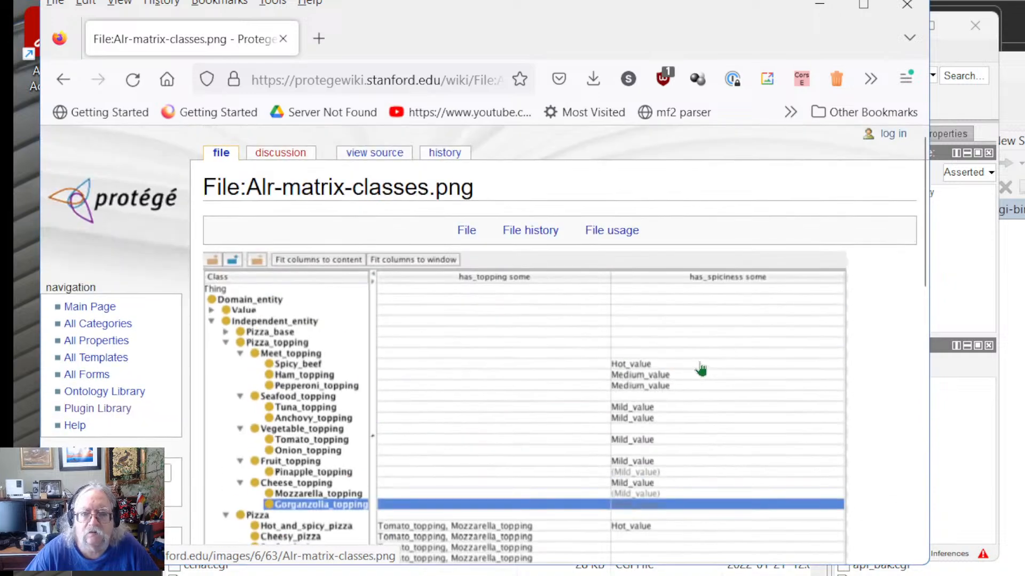
{"action": "left_click", "coordinate": [63, 80]}
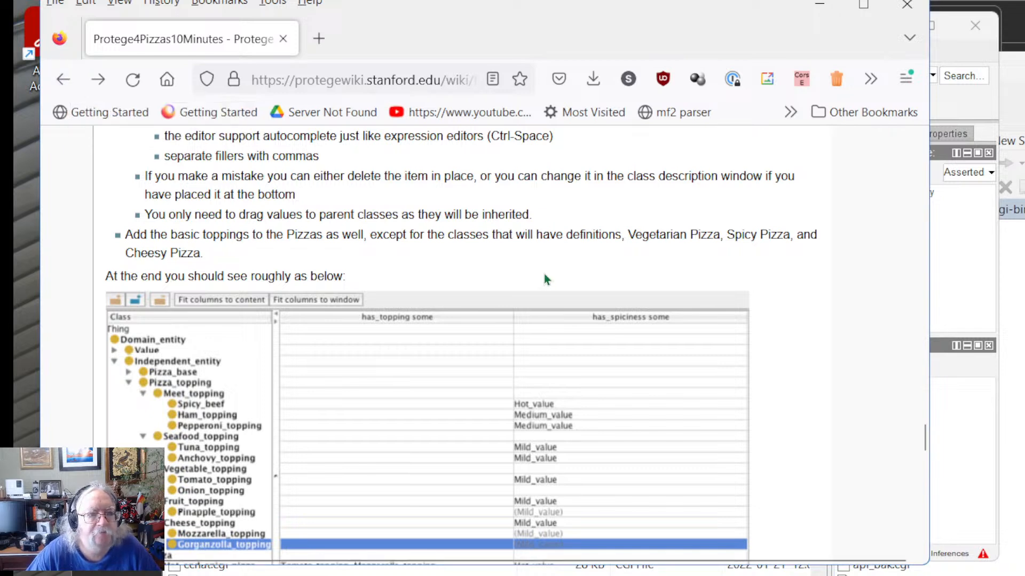
{"action": "scroll", "coordinate": [541, 275], "scroll_direction": "up", "scroll_amount": 5}
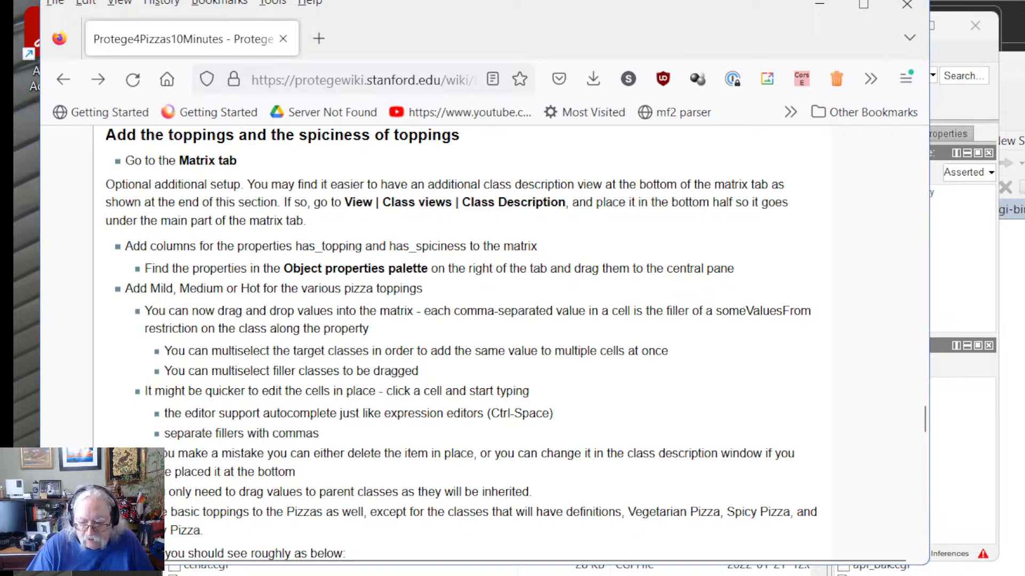
Step: In Protégé, expand modifier_property and relational_property under owl:topObjectProperty, and recheck the tutorial's instruction for adding property columns
{"action": "key", "text": "alt+Tab"}
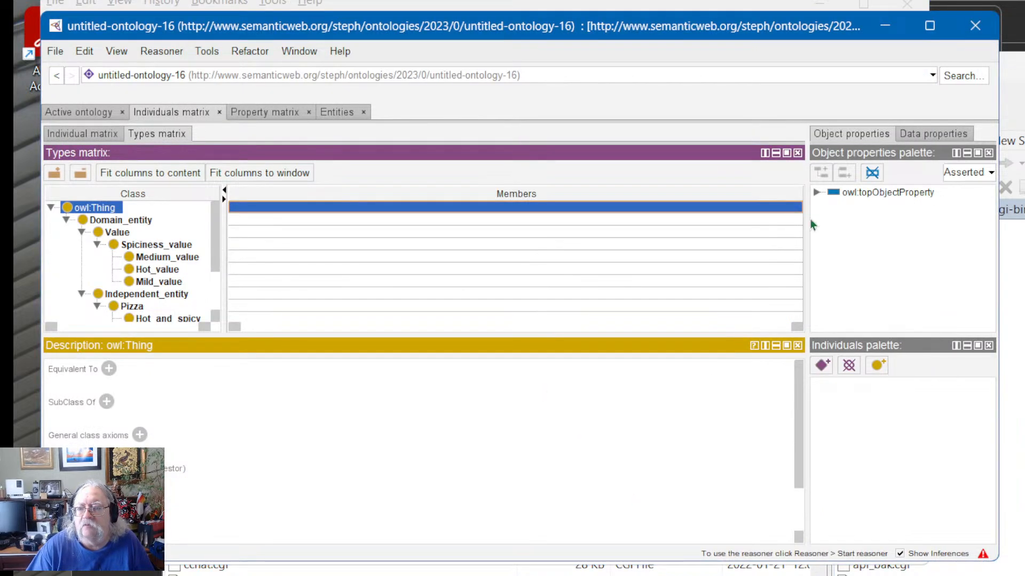
{"action": "left_click", "coordinate": [817, 192]}
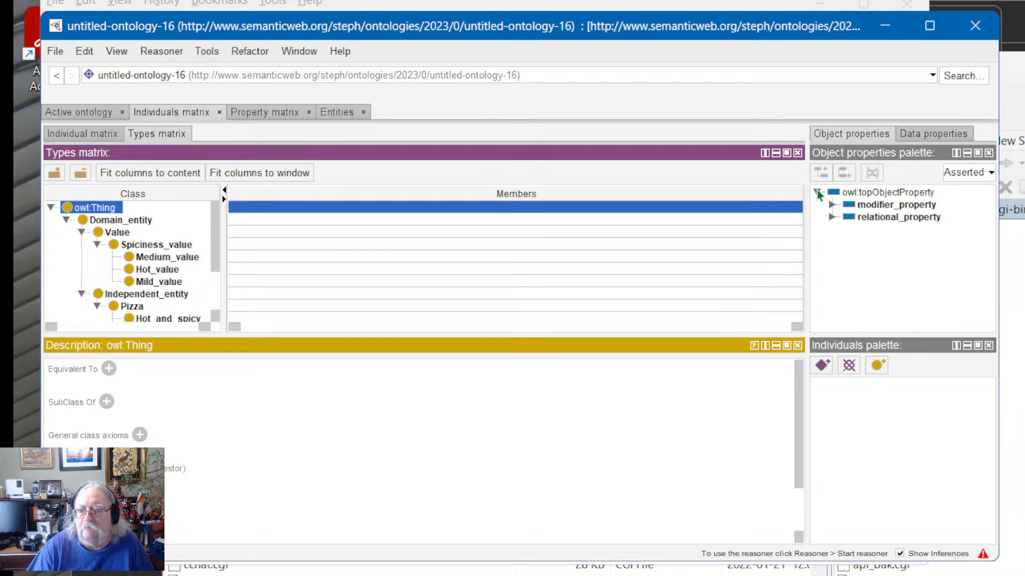
{"action": "left_click", "coordinate": [832, 205]}
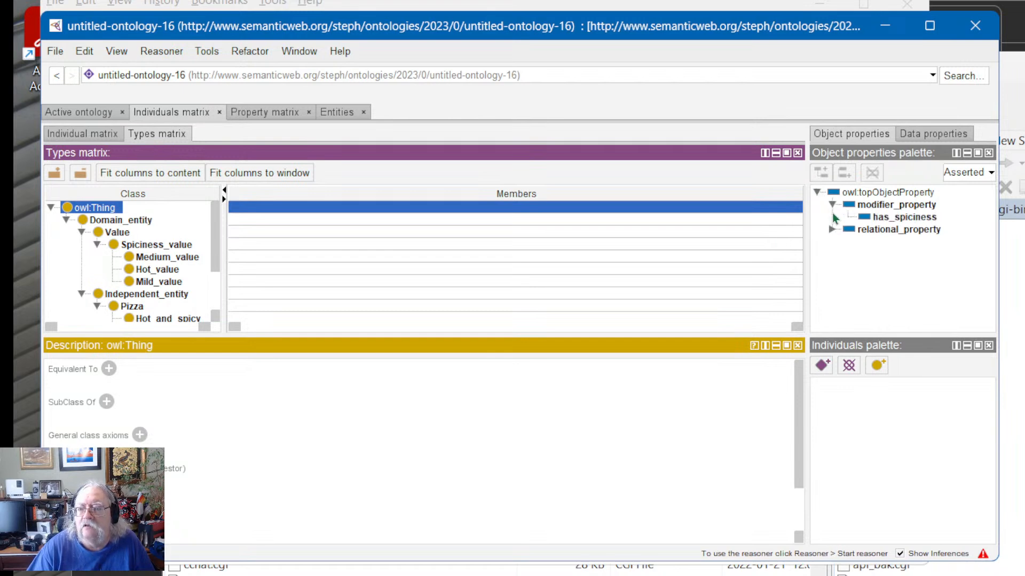
{"action": "left_click", "coordinate": [832, 229]}
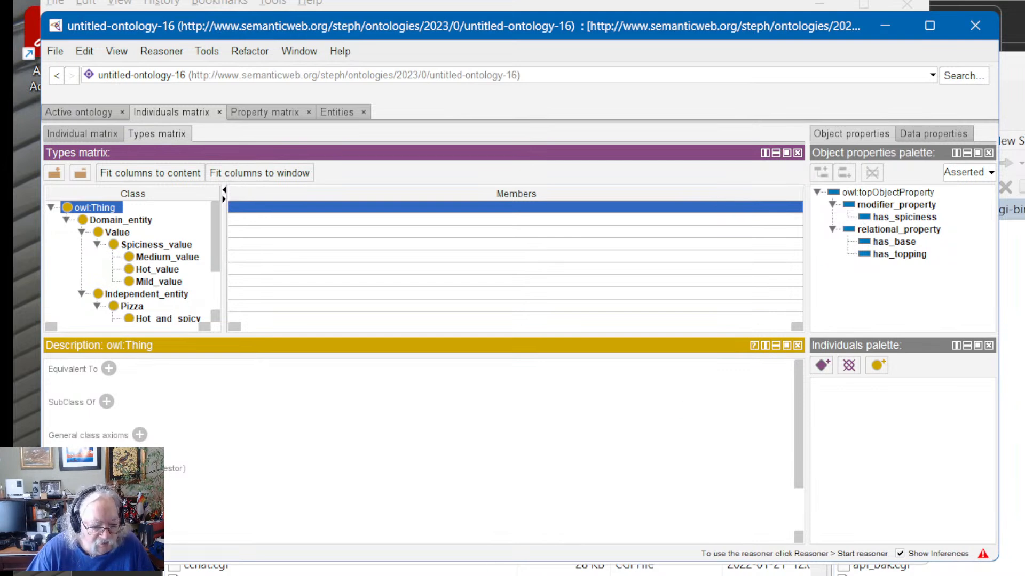
{"action": "key", "text": "alt+Tab"}
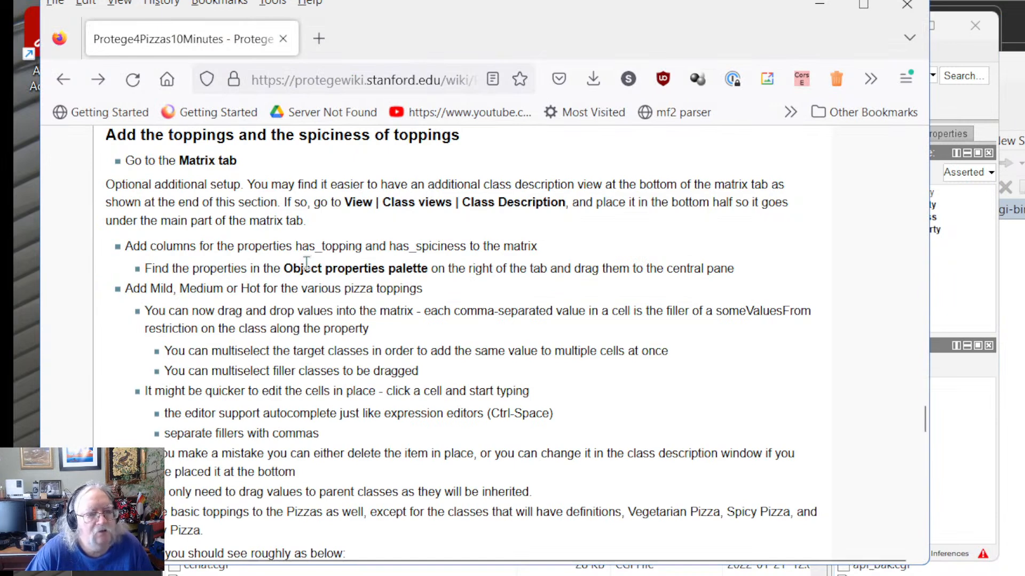
{"action": "left_click", "coordinate": [961, 462]}
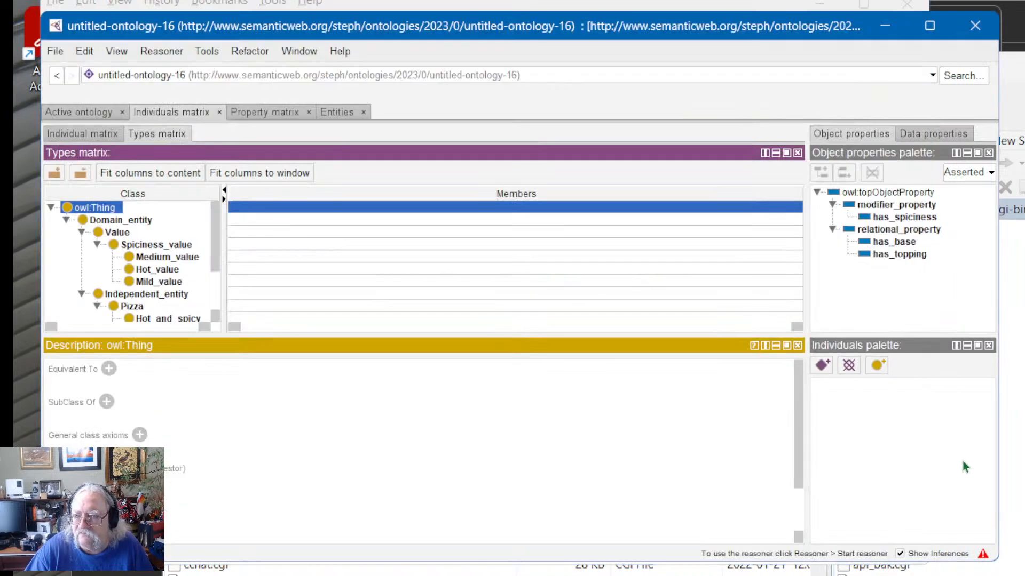
Step: Try to add the has_spiciness and has_topping properties as columns of the types matrix
{"action": "left_click", "coordinate": [880, 216]}
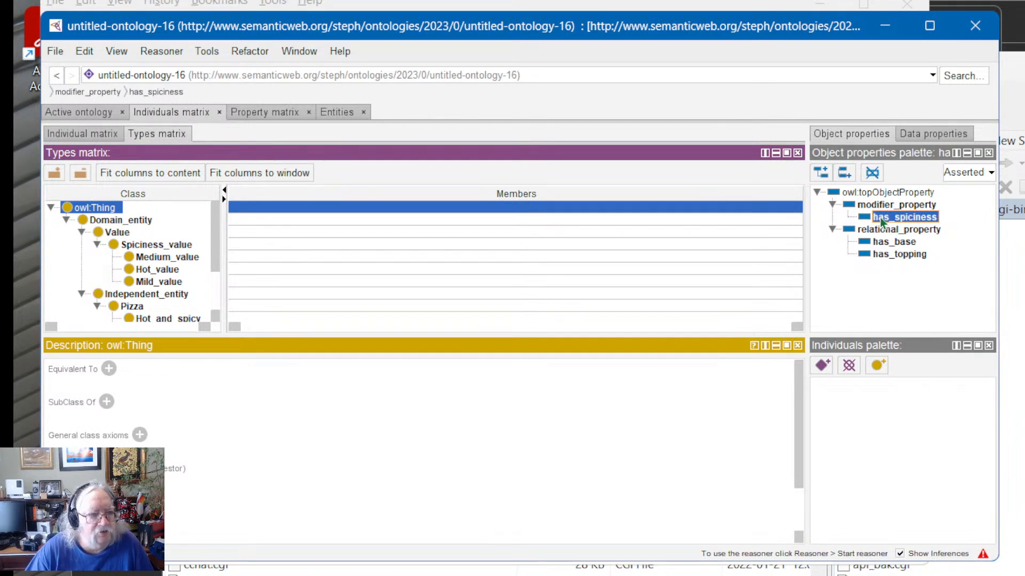
{"action": "left_click_drag", "start_coordinate": [880, 217], "coordinate": [253, 207]}
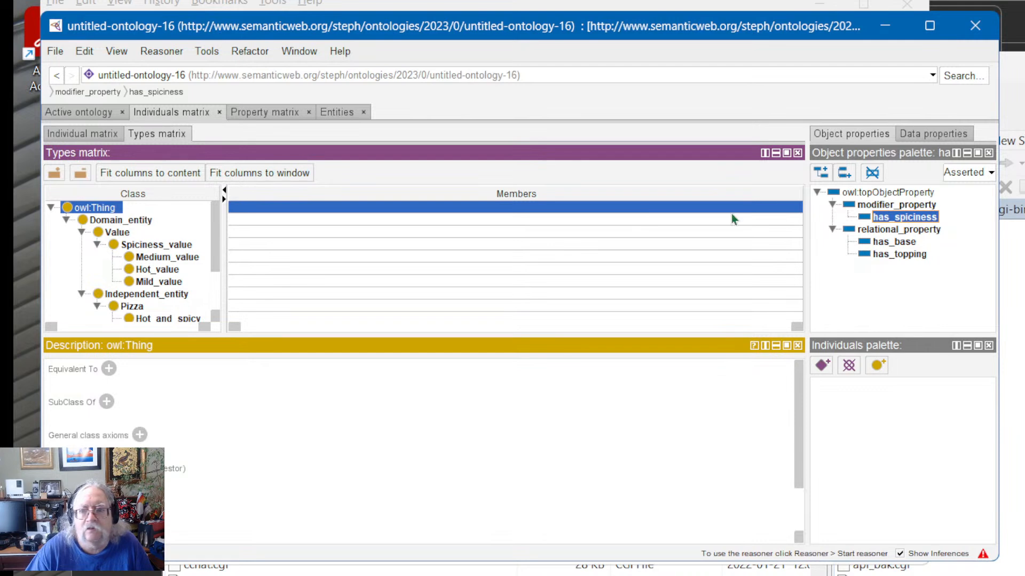
{"action": "left_click_drag", "start_coordinate": [863, 217], "coordinate": [305, 190]}
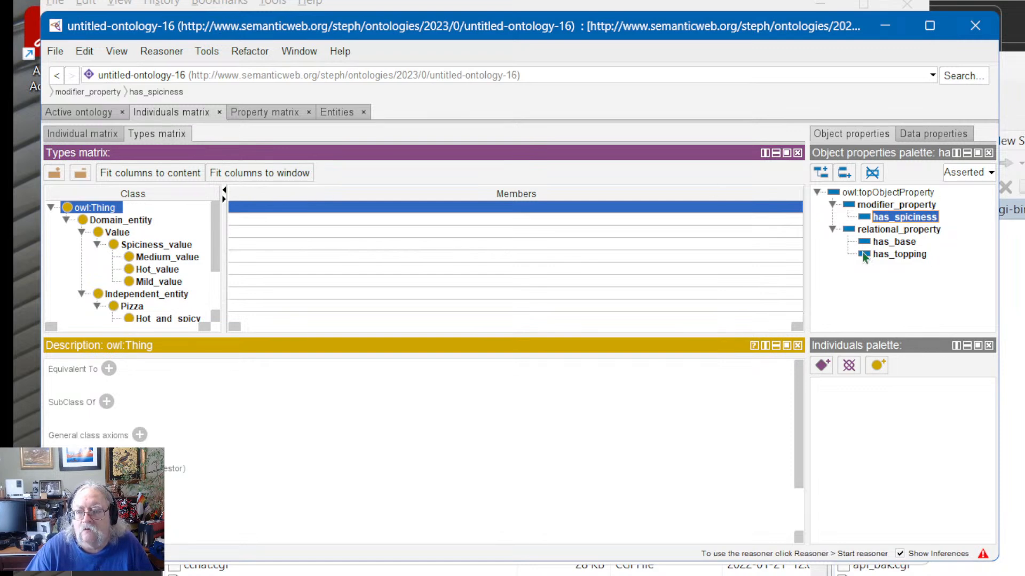
{"action": "left_click_drag", "start_coordinate": [865, 258], "coordinate": [611, 195]}
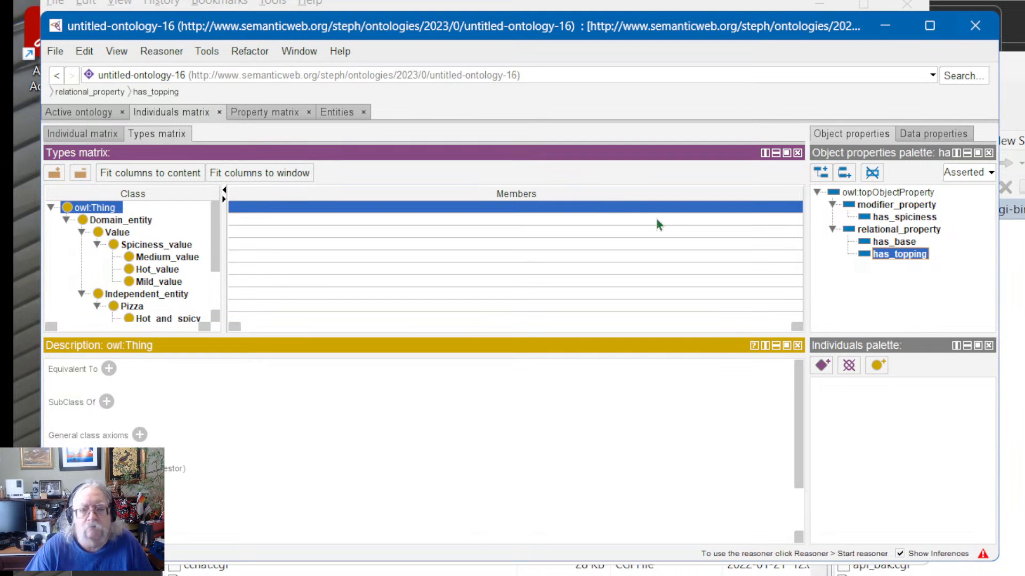
Step: Select the Domain_entity row in the types matrix and try to add has_spiciness to it
{"action": "left_click", "coordinate": [491, 280]}
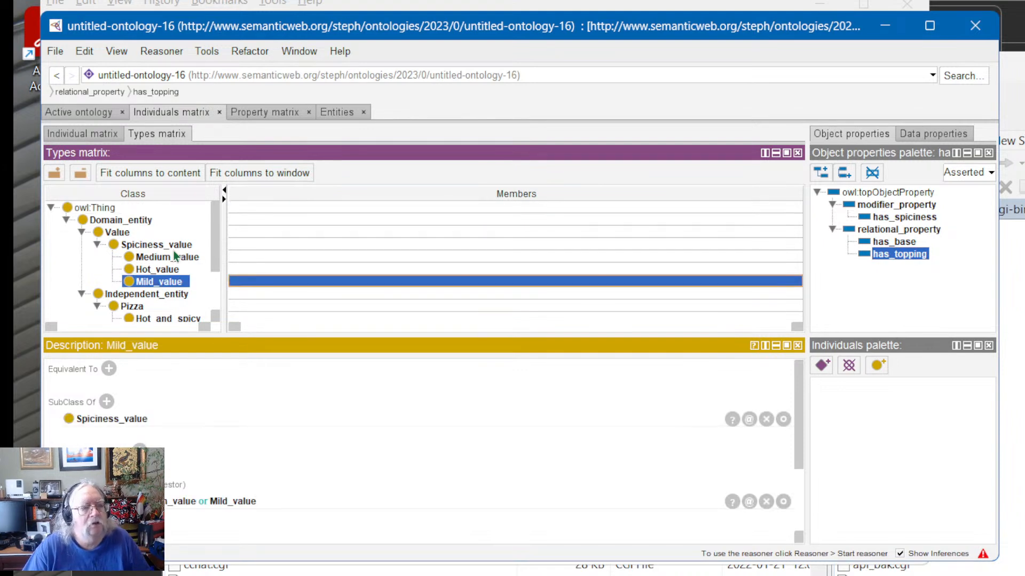
{"action": "left_click", "coordinate": [133, 246]}
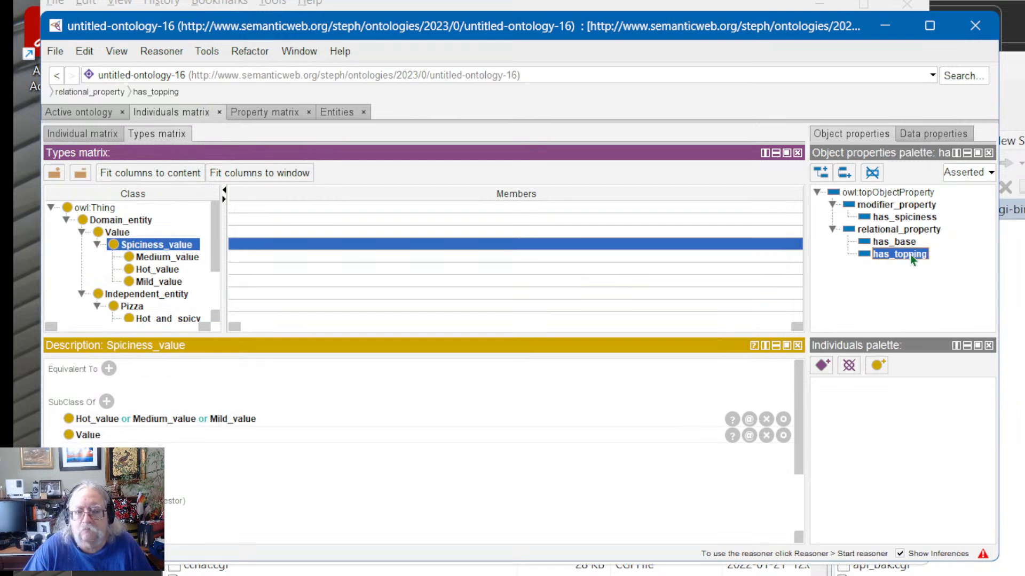
{"action": "left_click", "coordinate": [104, 220]}
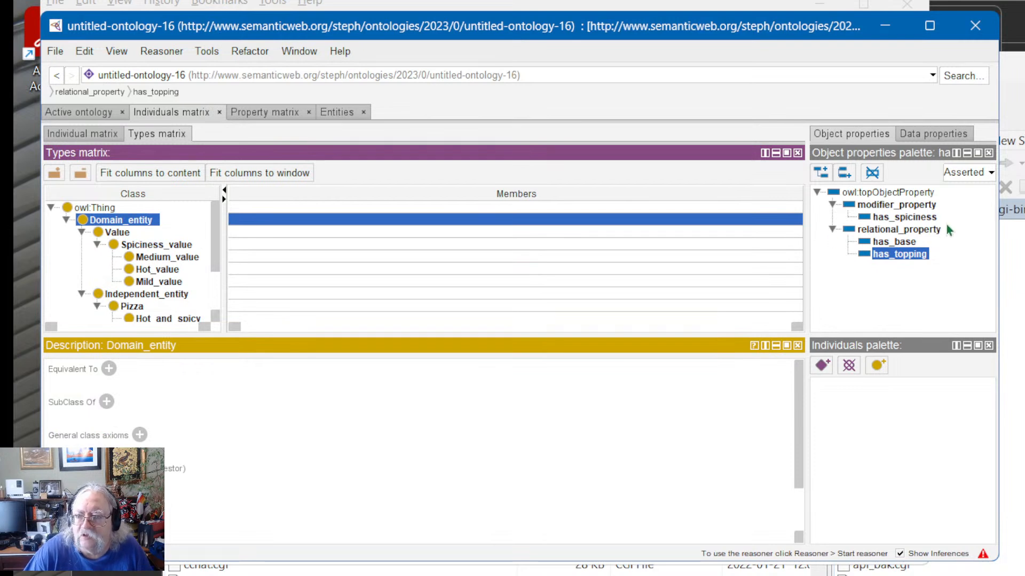
{"action": "left_click", "coordinate": [889, 216]}
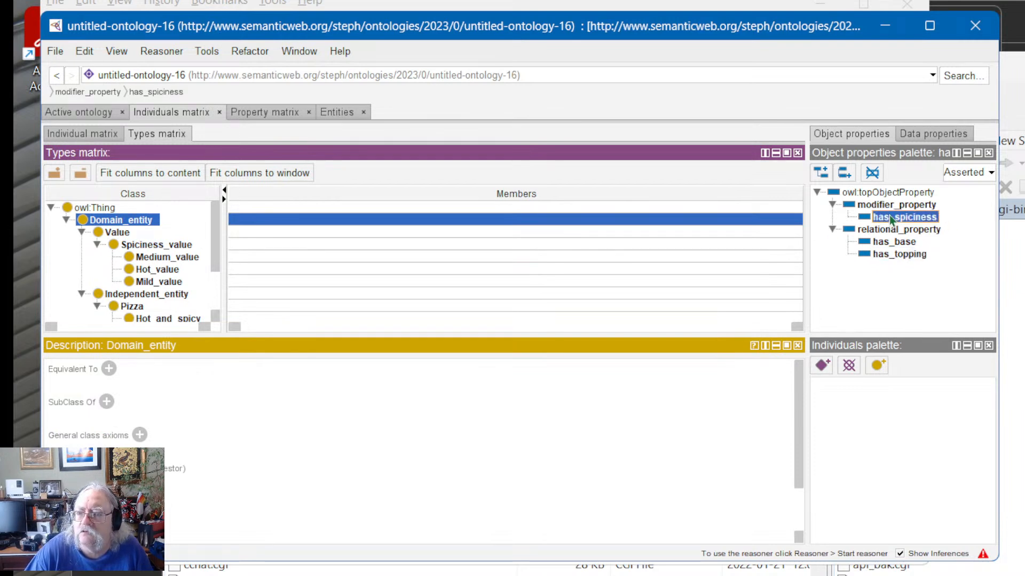
{"action": "left_click_drag", "start_coordinate": [889, 217], "coordinate": [418, 222]}
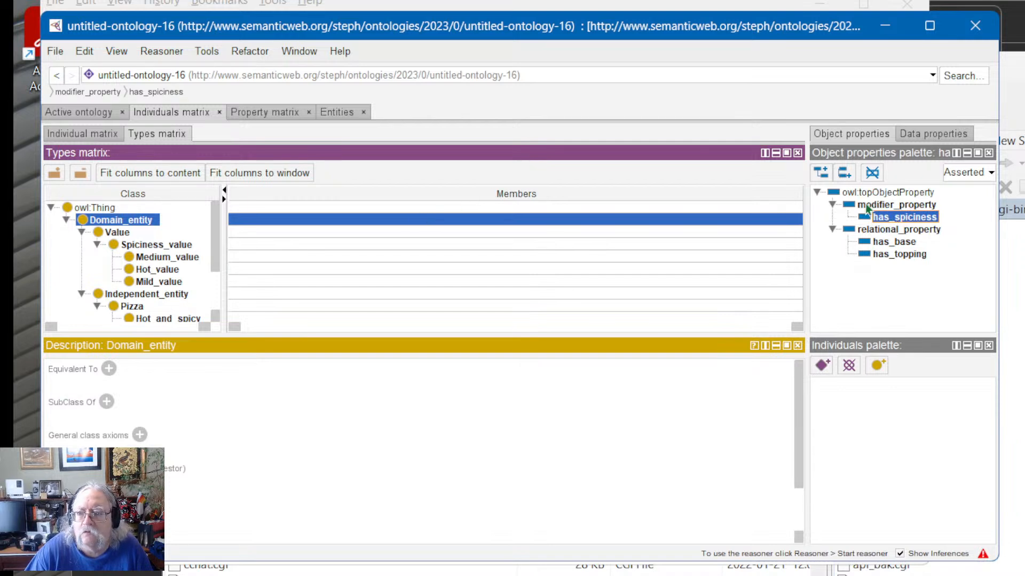
{"action": "left_click", "coordinate": [860, 210]}
{"action": "left_click", "coordinate": [863, 216]}
{"action": "left_click", "coordinate": [822, 175]}
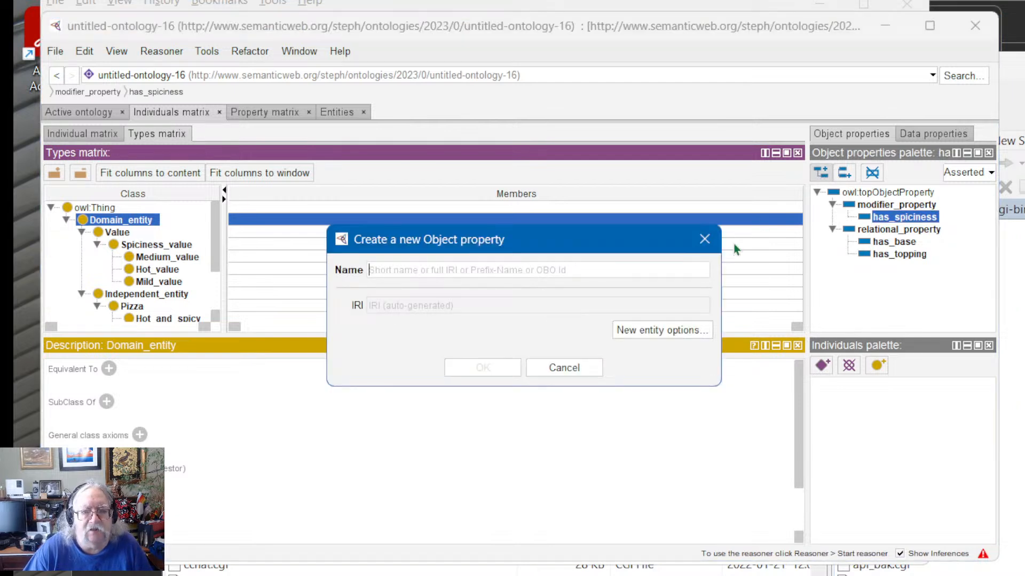
{"action": "left_click", "coordinate": [555, 368]}
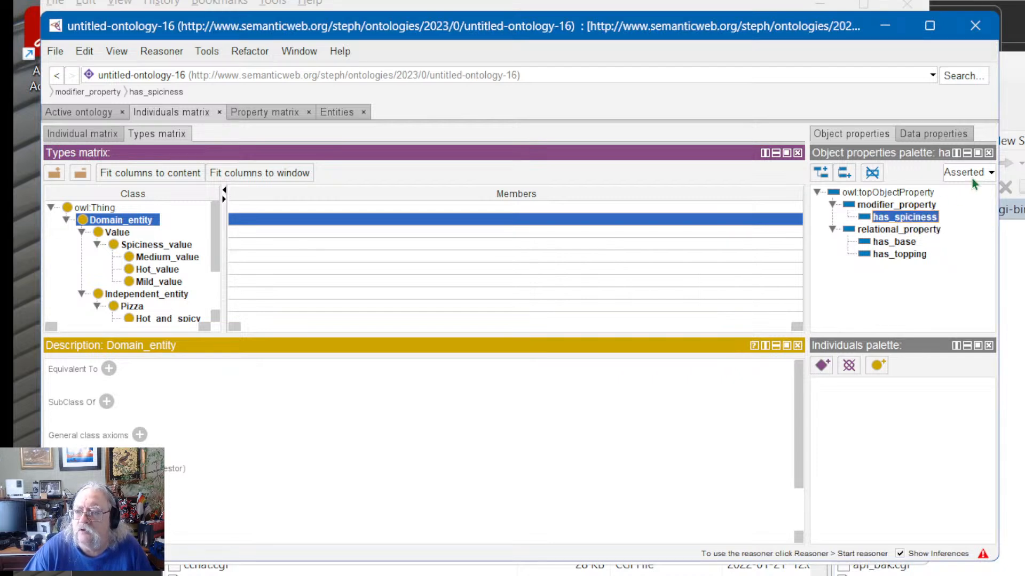
{"action": "left_click", "coordinate": [991, 172]}
{"action": "left_click", "coordinate": [991, 173]}
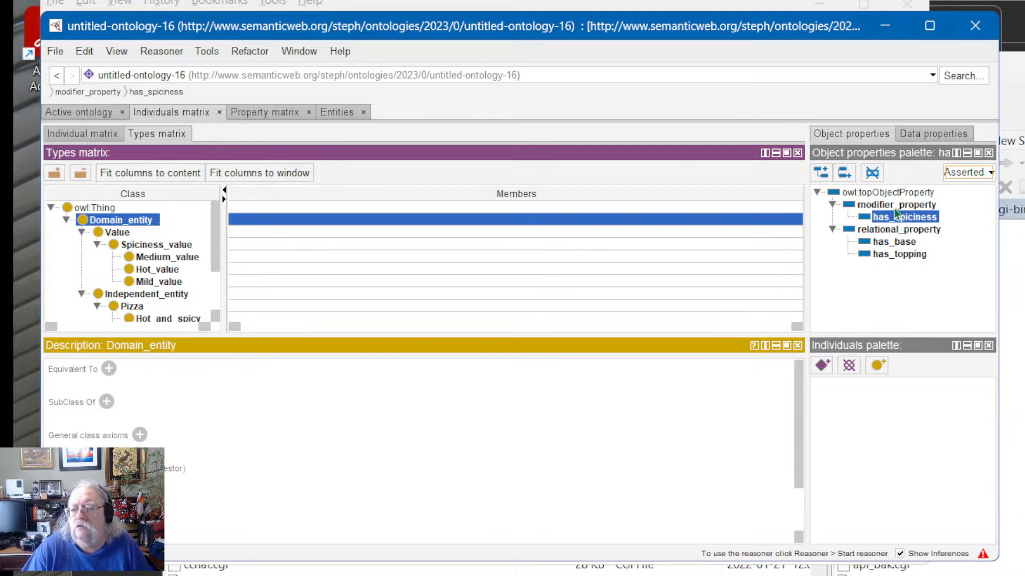
Step: Try to move has_base and modifier_property from the object properties palette into the types matrix
{"action": "left_click", "coordinate": [892, 244]}
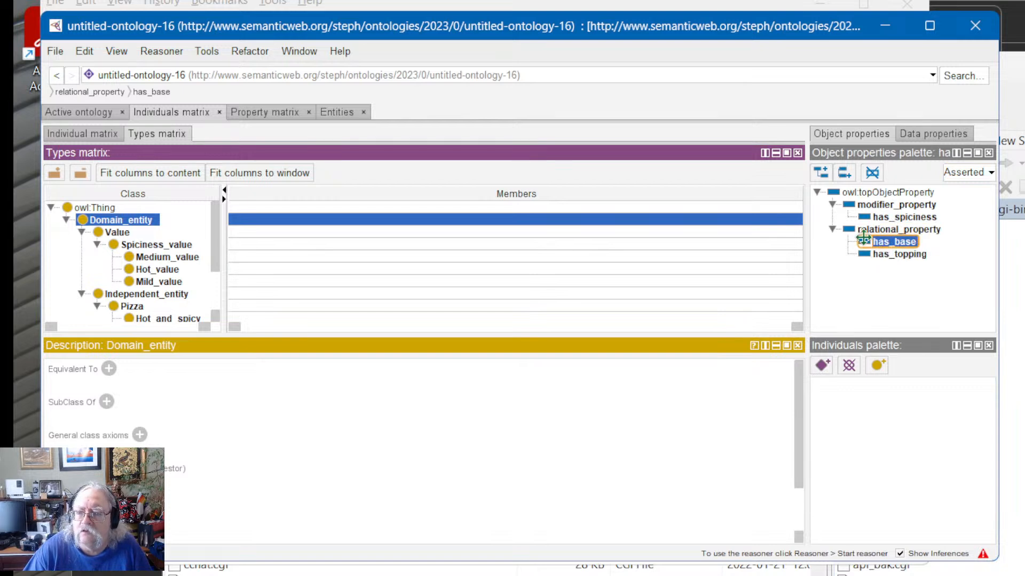
{"action": "left_click_drag", "start_coordinate": [820, 233], "coordinate": [869, 242]}
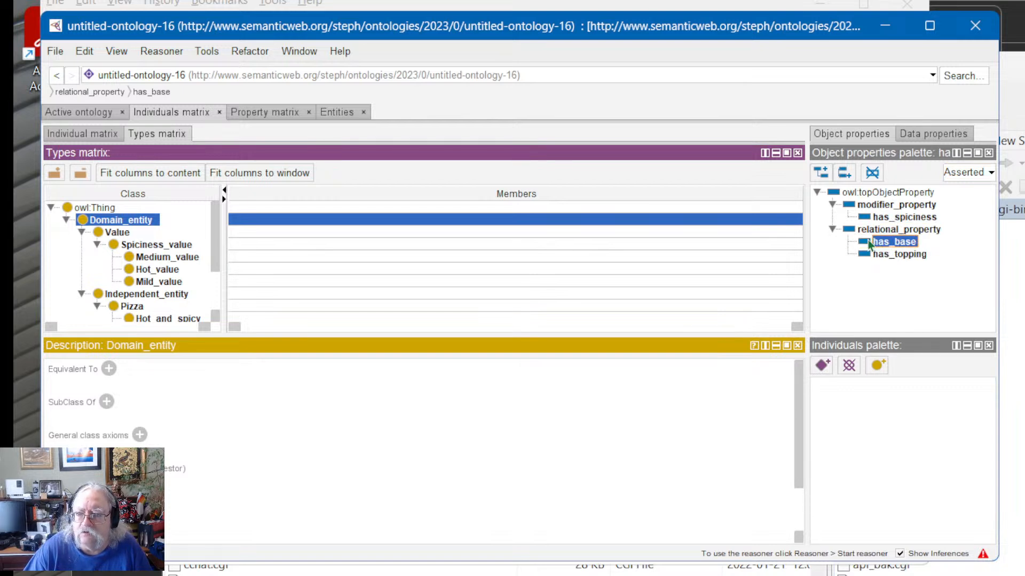
{"action": "right_click", "coordinate": [869, 242]}
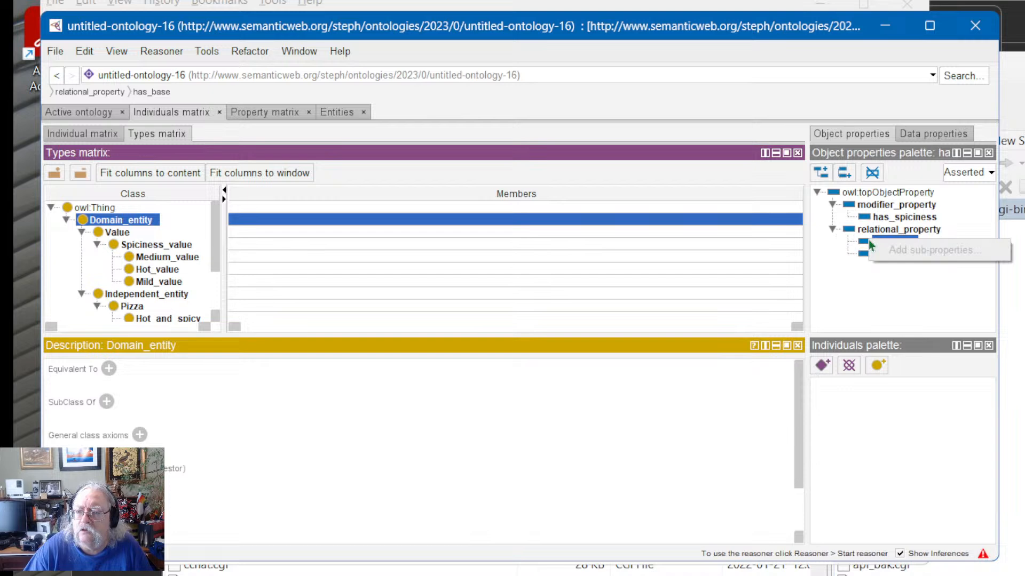
{"action": "left_click", "coordinate": [902, 208]}
{"action": "left_click_drag", "start_coordinate": [898, 206], "coordinate": [264, 191]}
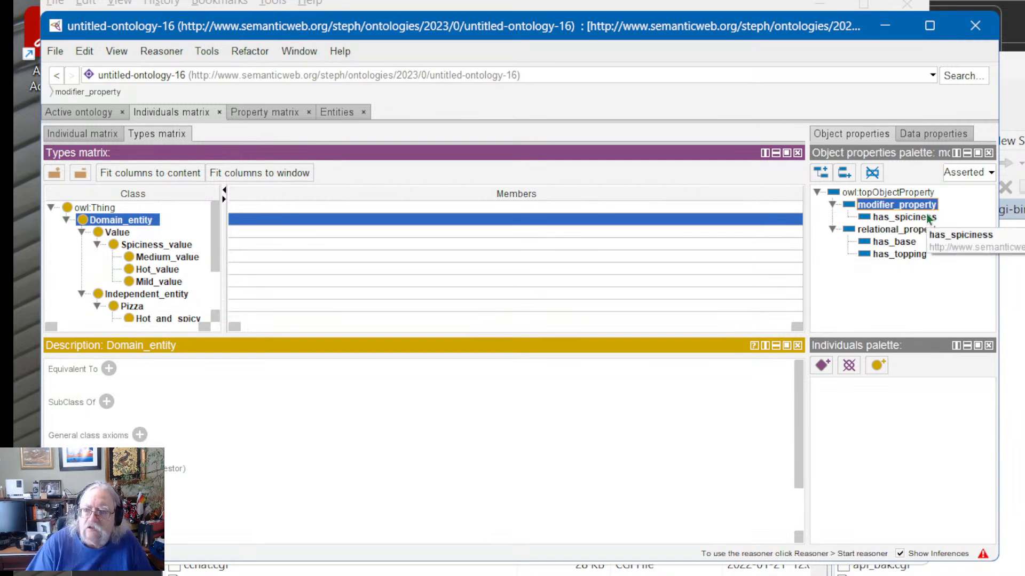
Step: Try to enter modifier_property as a member of Domain_entity in the types matrix
{"action": "left_click", "coordinate": [317, 215]}
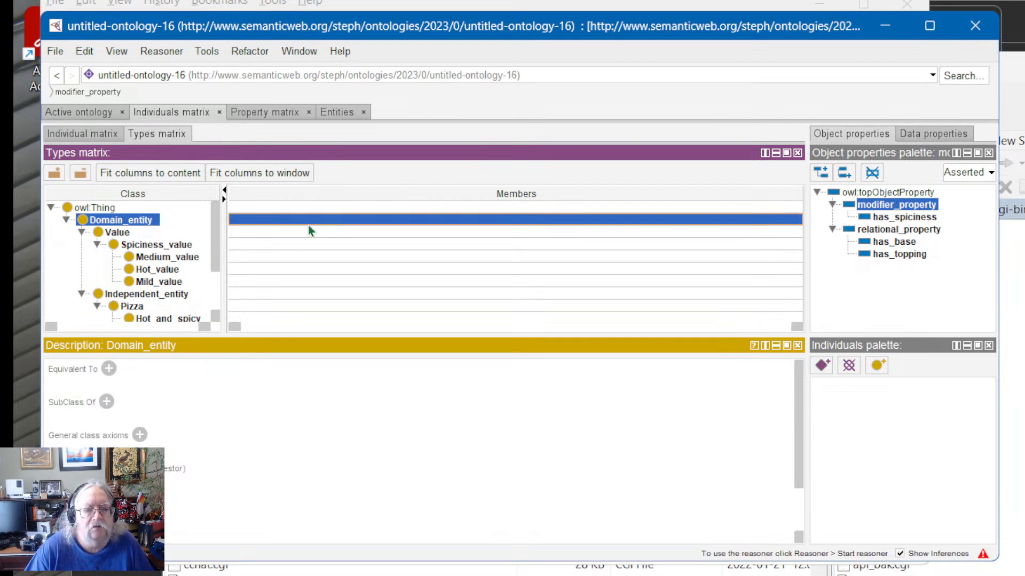
{"action": "type", "text": "modifier_property"}
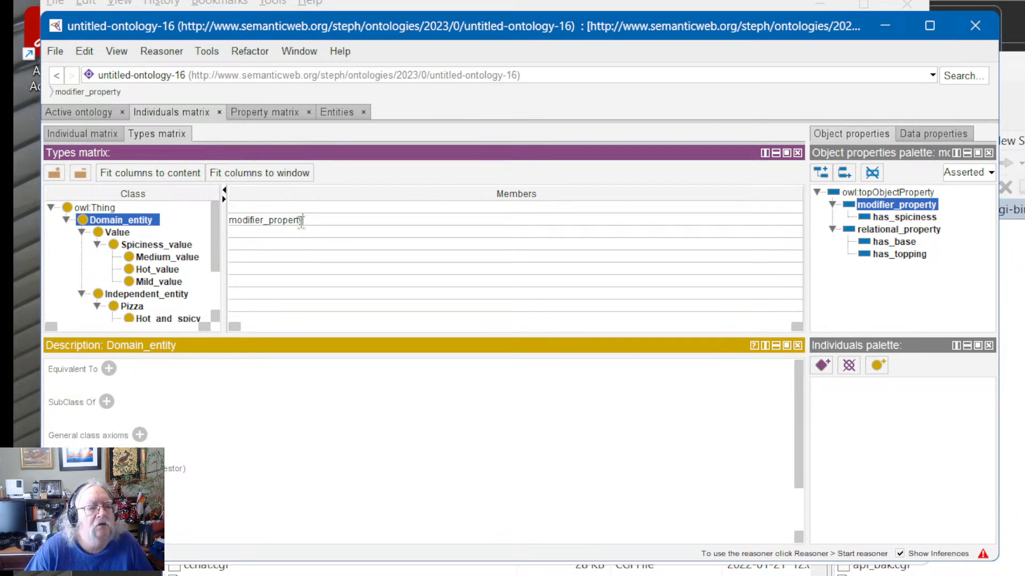
{"action": "key", "text": "Return"}
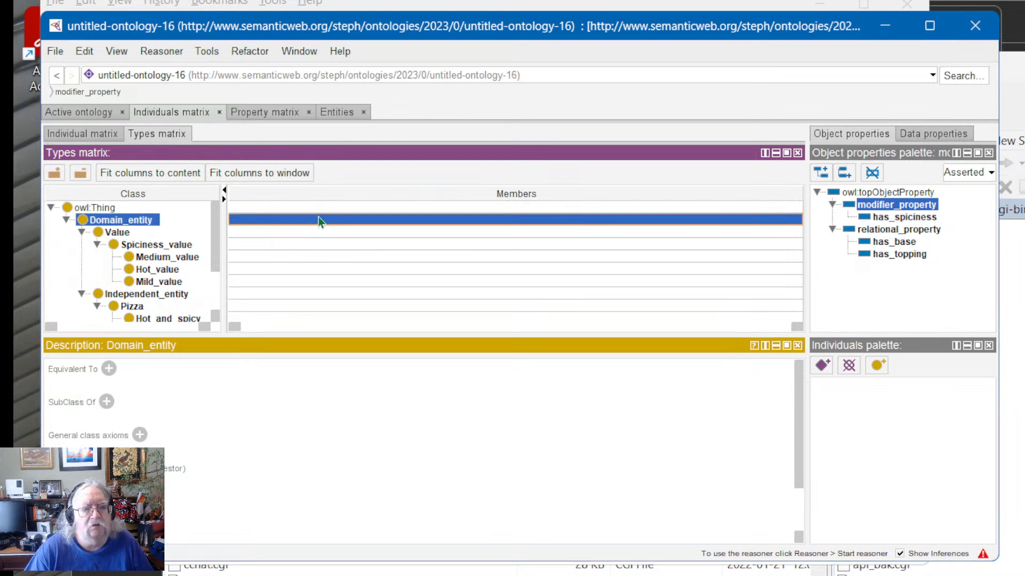
Step: Select the Value and Spiciness_value rows in the types matrix and fit its columns to their content
{"action": "left_click", "coordinate": [304, 243]}
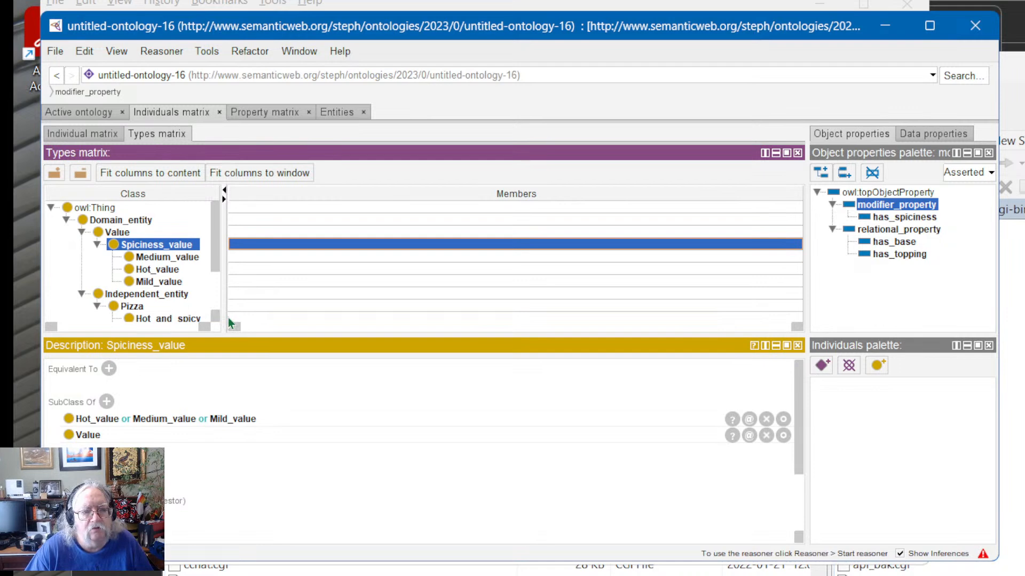
{"action": "left_click", "coordinate": [674, 322]}
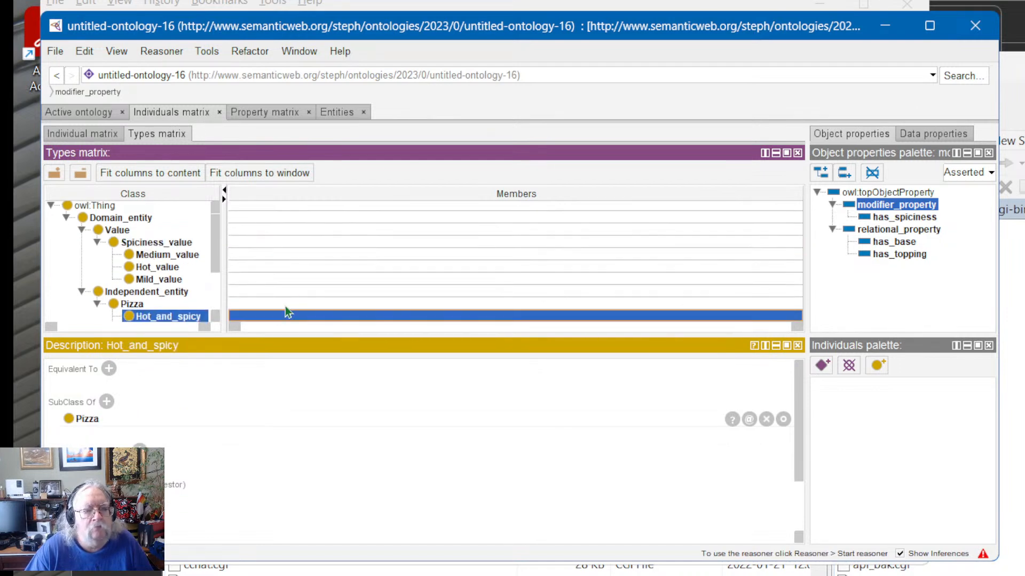
{"action": "left_click_drag", "start_coordinate": [347, 245], "coordinate": [352, 235]}
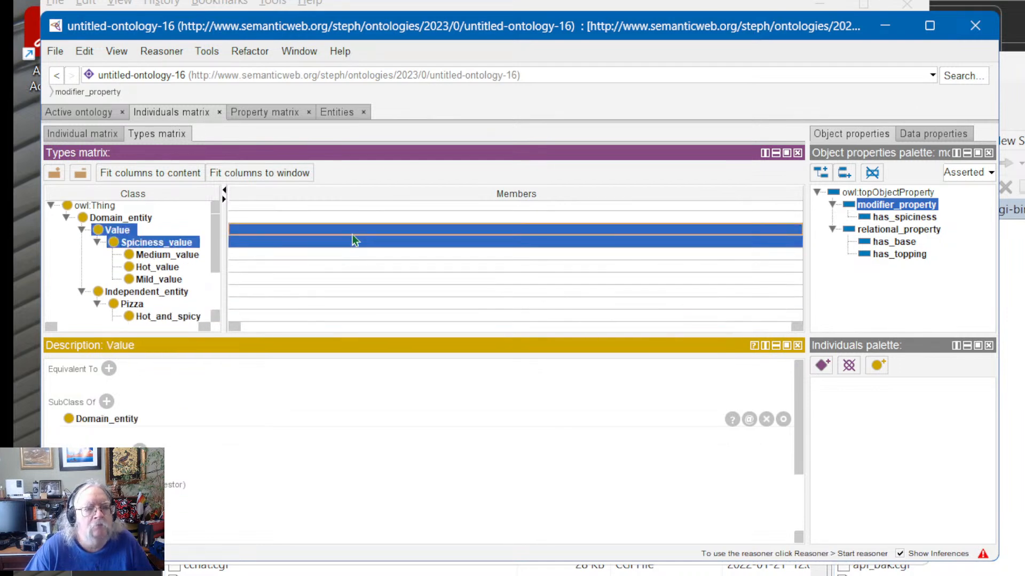
{"action": "left_click", "coordinate": [163, 173]}
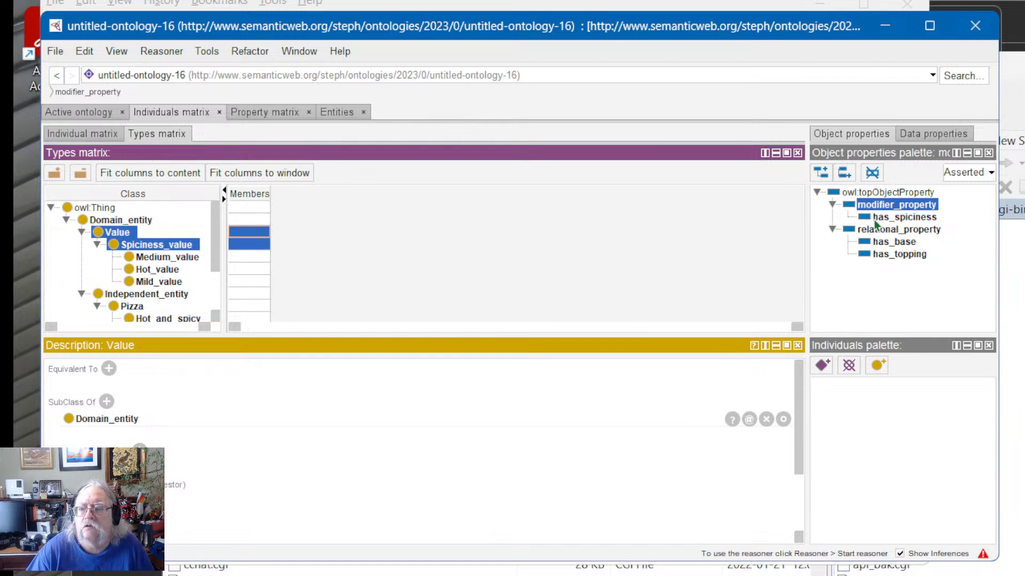
Step: Try to add has_spiciness and has_topping as columns beside Members in the narrowed types matrix
{"action": "left_click_drag", "start_coordinate": [878, 217], "coordinate": [290, 193]}
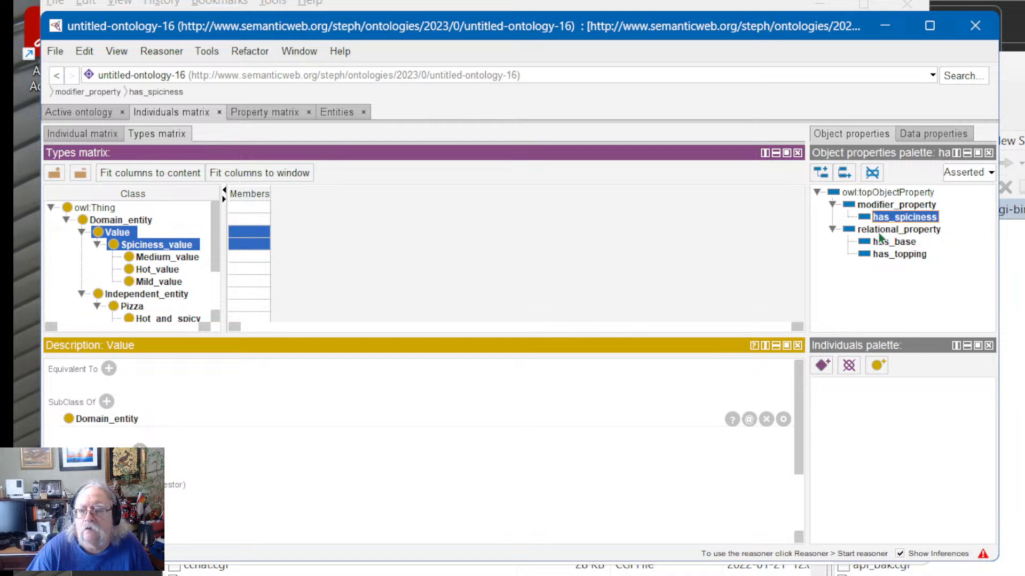
{"action": "left_click", "coordinate": [864, 255]}
{"action": "left_click_drag", "start_coordinate": [864, 256], "coordinate": [245, 197]}
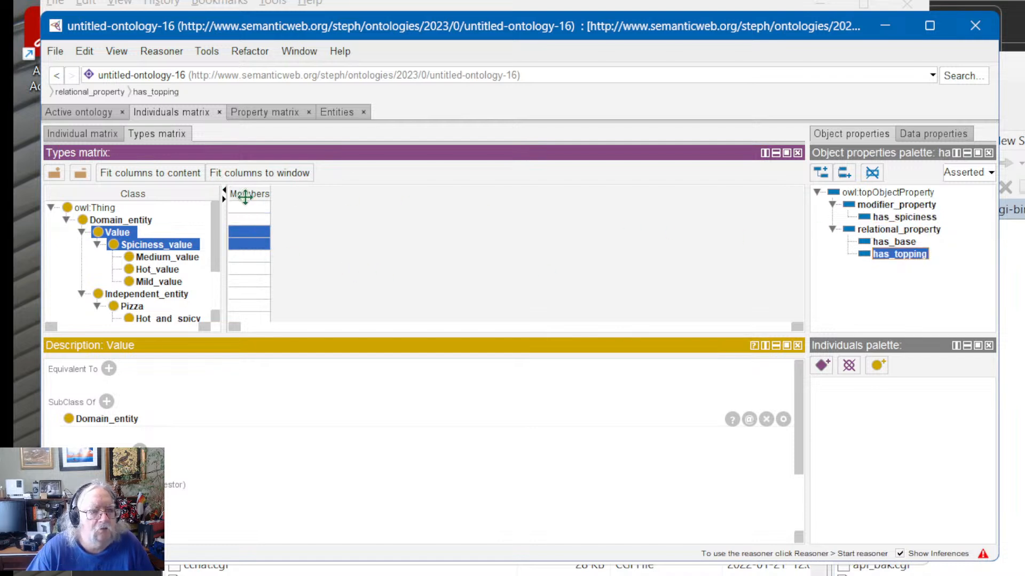
Step: Add has_spiciness and has_topping as columns of the individuals matrix for Domain_entity, and fit the columns to the window
{"action": "left_click", "coordinate": [118, 221]}
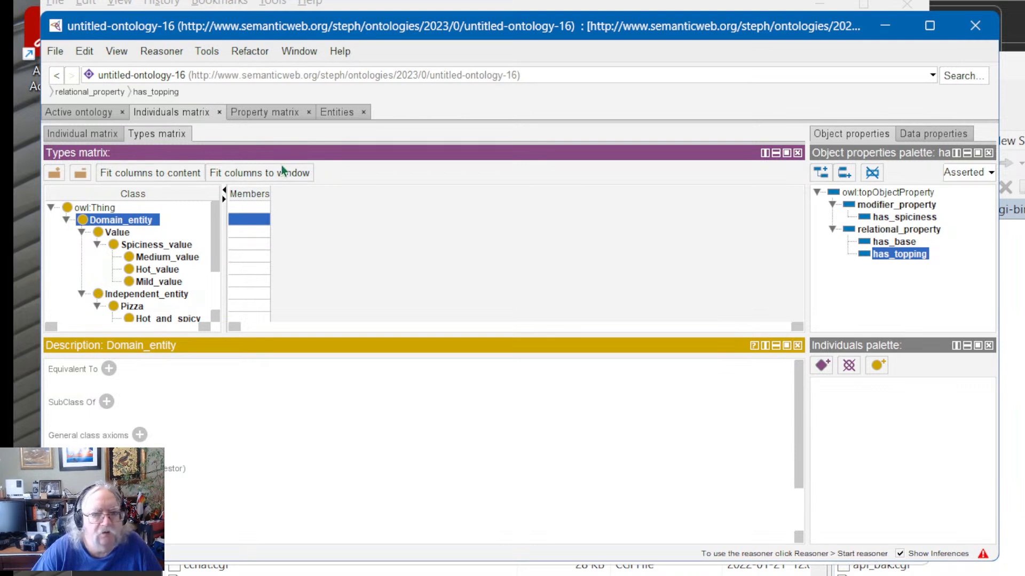
{"action": "left_click", "coordinate": [80, 134]}
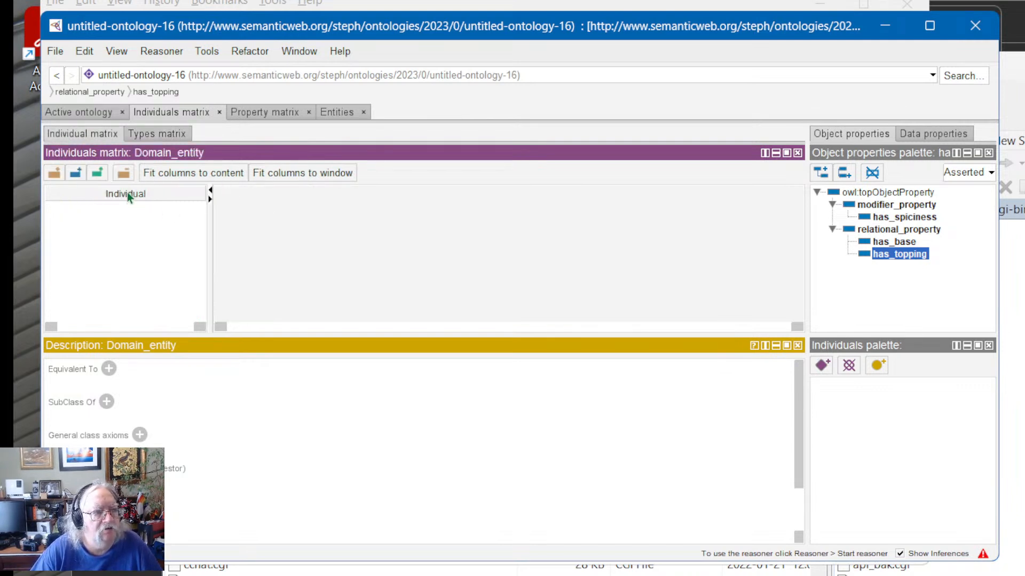
{"action": "left_click", "coordinate": [877, 216]}
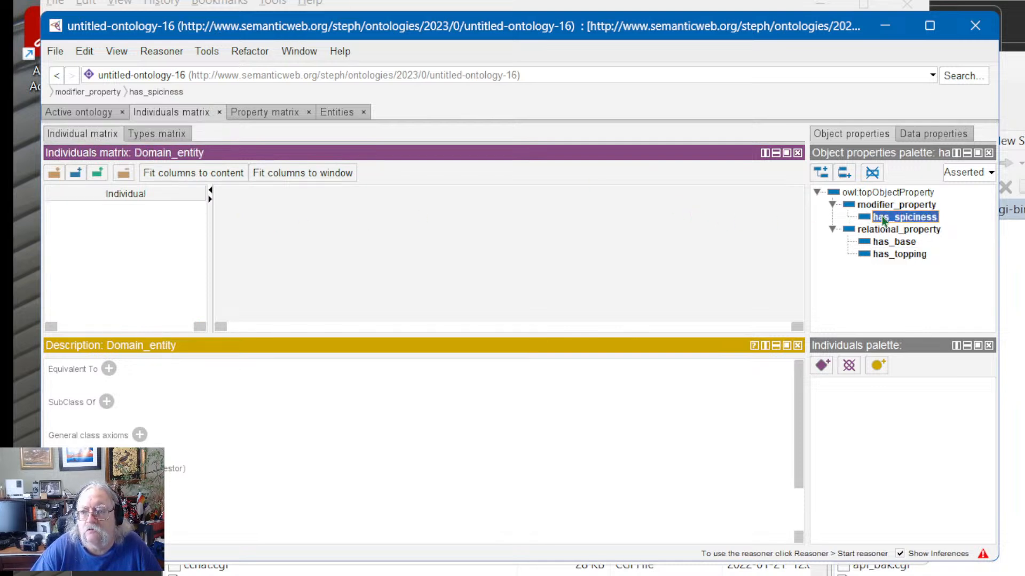
{"action": "left_click_drag", "start_coordinate": [882, 217], "coordinate": [311, 241]}
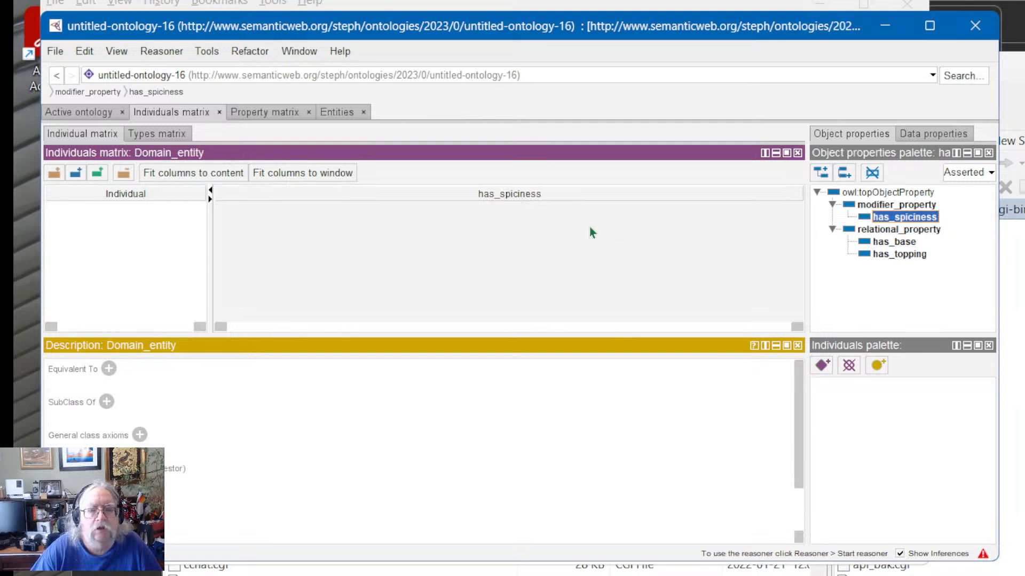
{"action": "left_click_drag", "start_coordinate": [874, 255], "coordinate": [646, 192]}
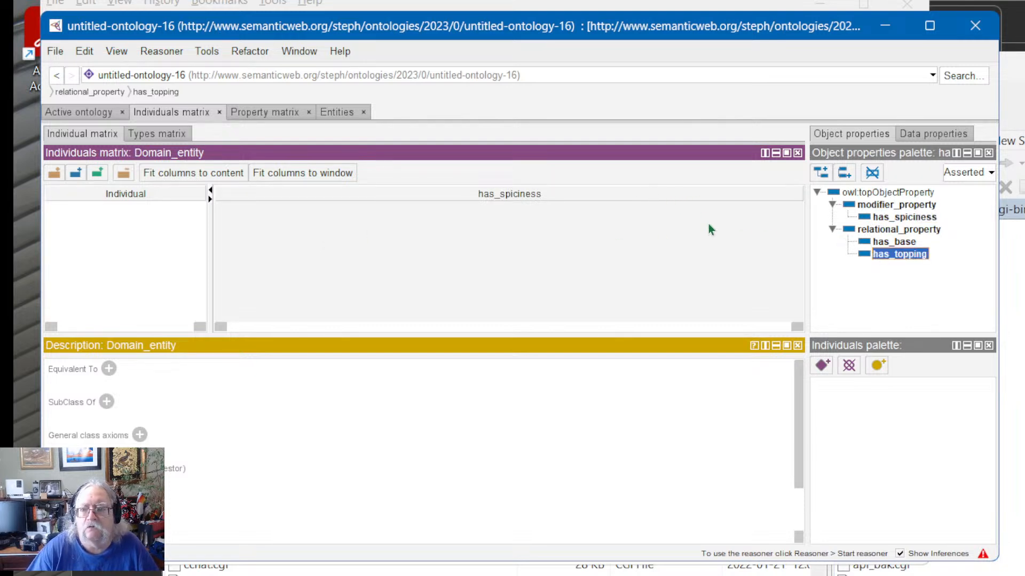
{"action": "left_click_drag", "start_coordinate": [871, 258], "coordinate": [591, 263]}
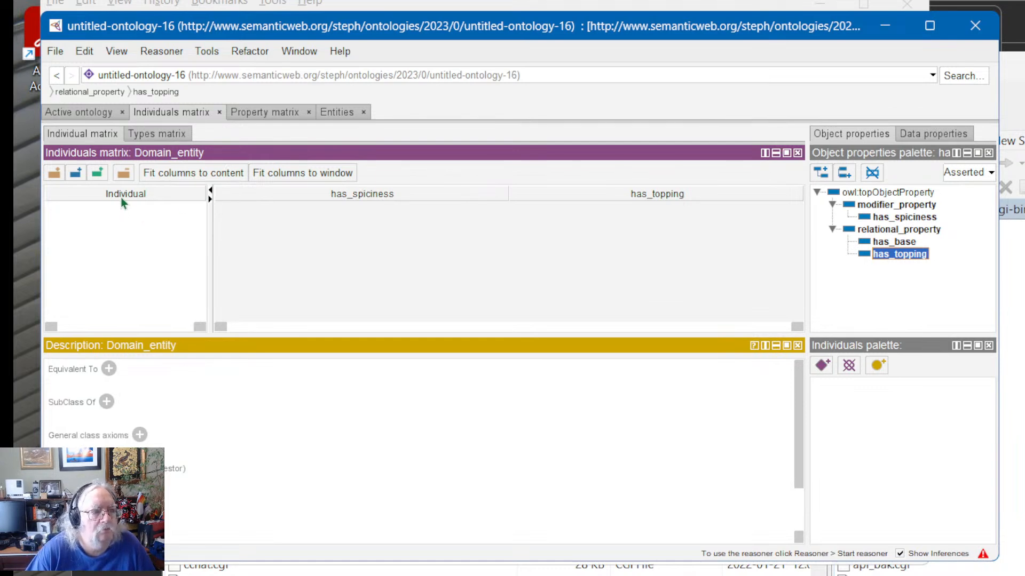
{"action": "left_click", "coordinate": [195, 173]}
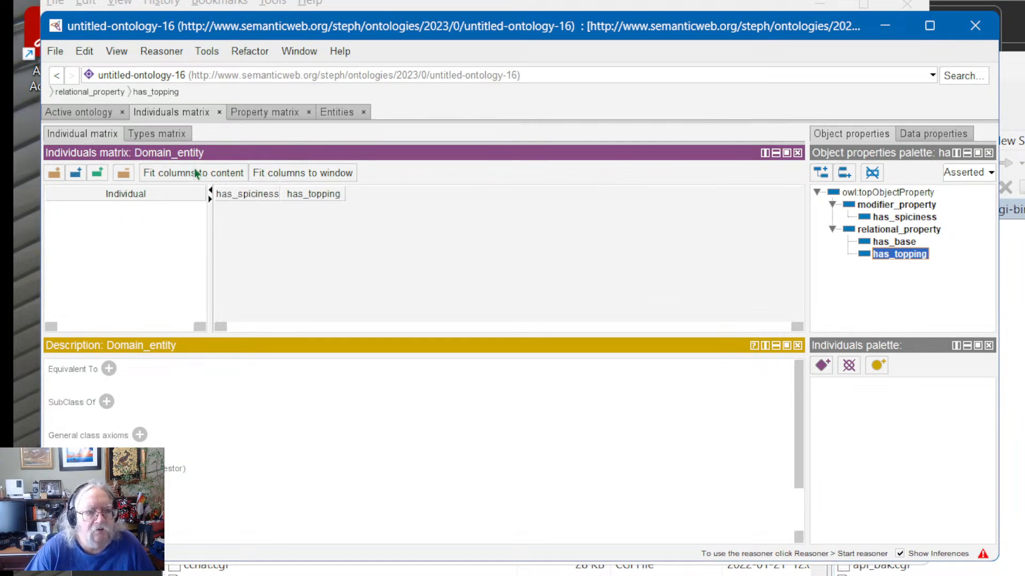
{"action": "left_click", "coordinate": [289, 173]}
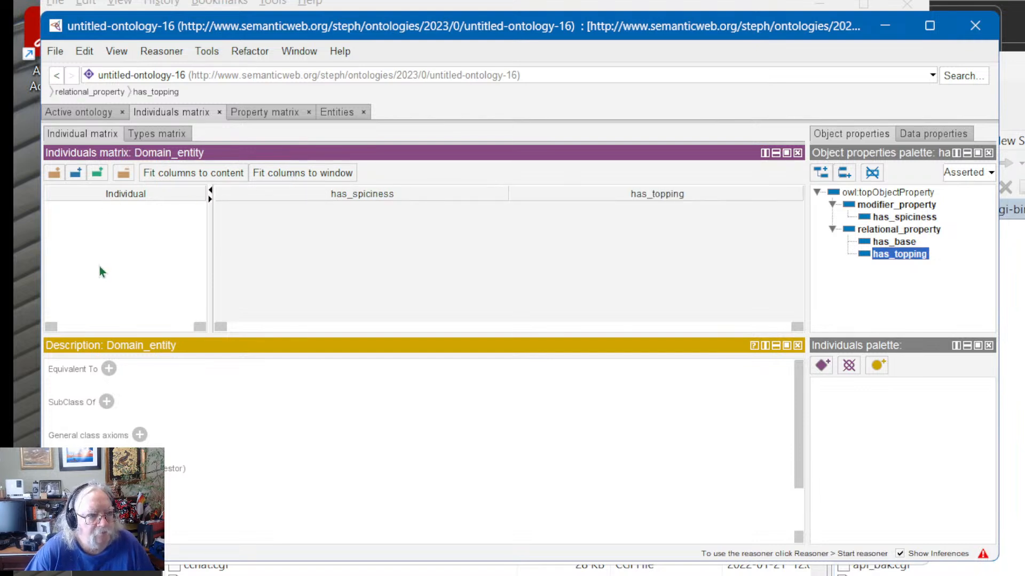
Step: Inspect Spiciness_value and Hot_value in the types matrix and check the individuals matrix for Hot_value
{"action": "left_click", "coordinate": [150, 137]}
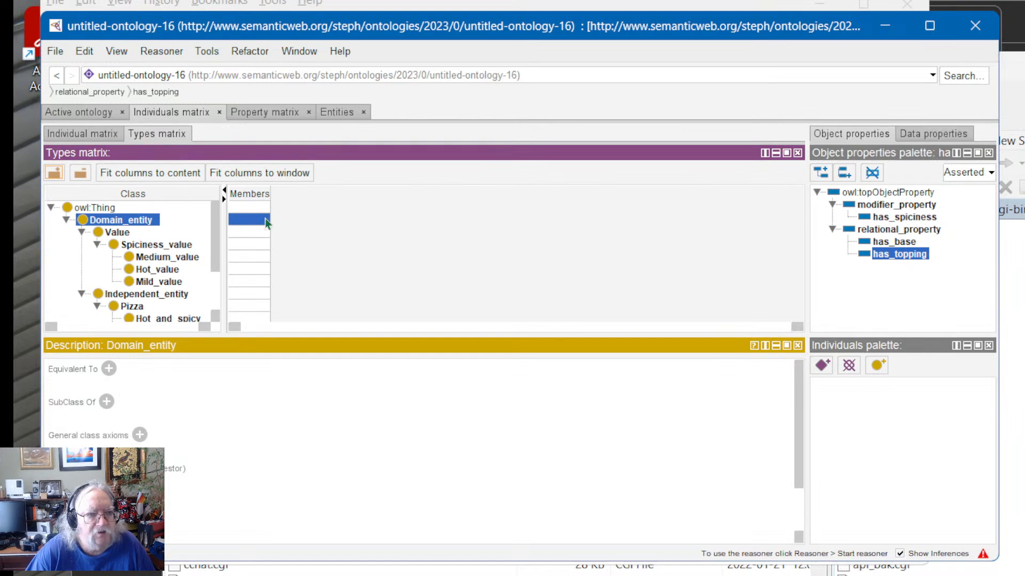
{"action": "left_click", "coordinate": [166, 247]}
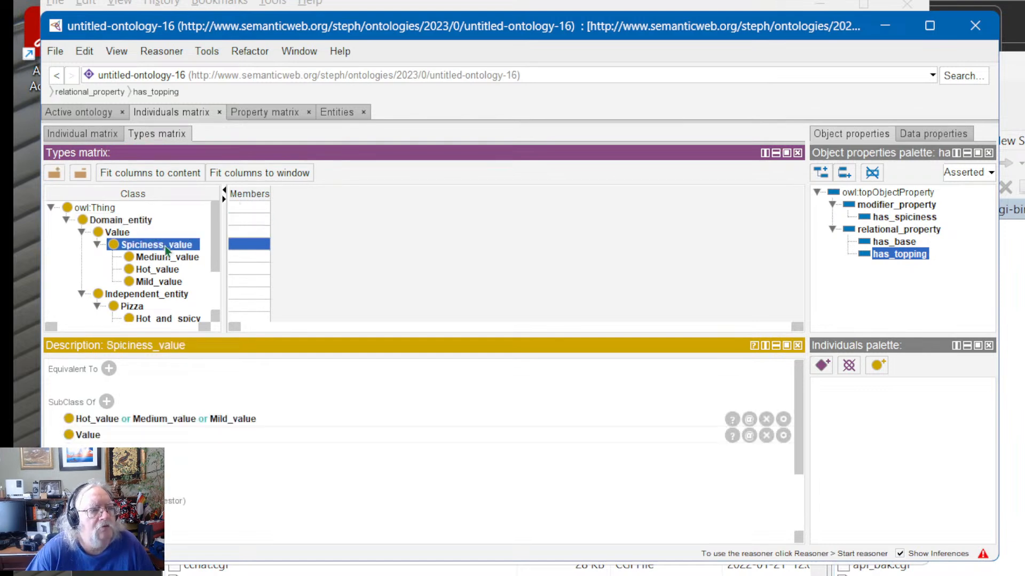
{"action": "left_click", "coordinate": [266, 275]}
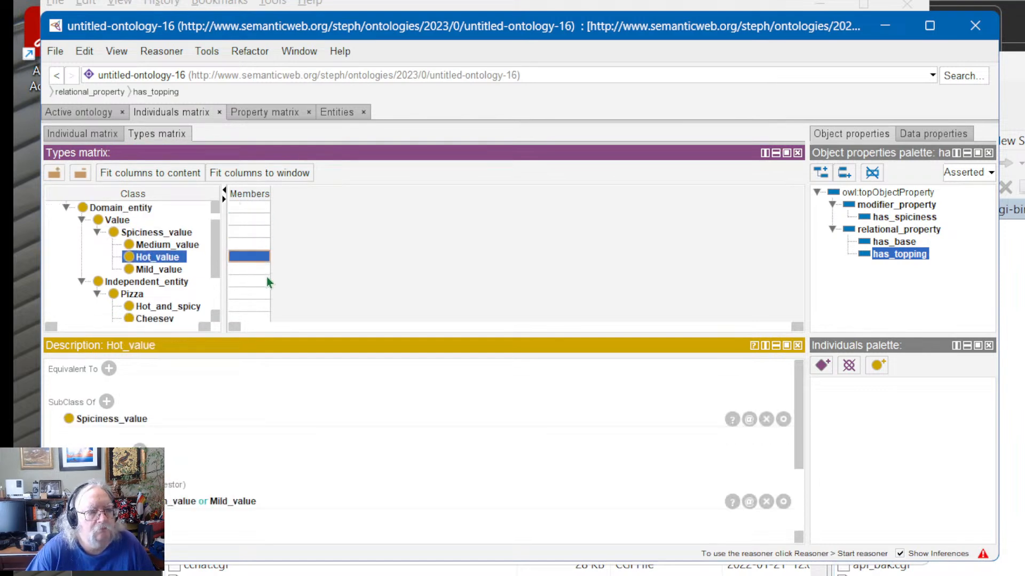
{"action": "left_click", "coordinate": [87, 133]}
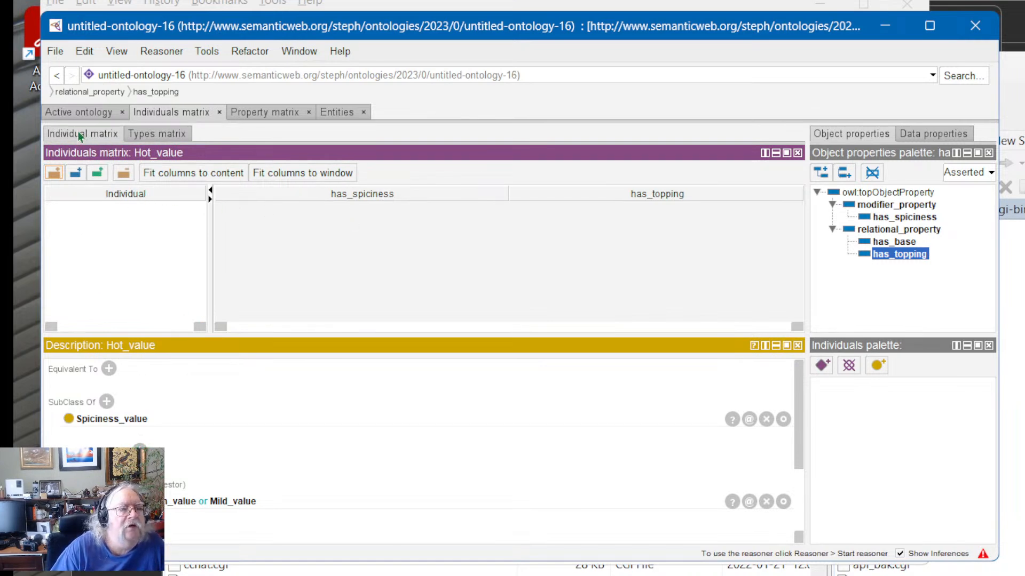
{"action": "left_click", "coordinate": [173, 132]}
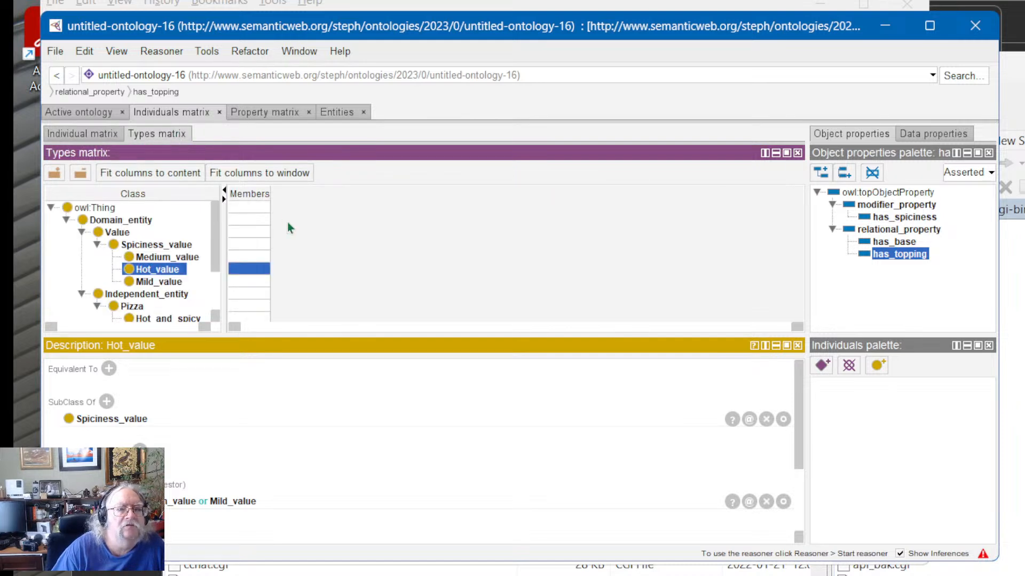
{"action": "left_click", "coordinate": [153, 269]}
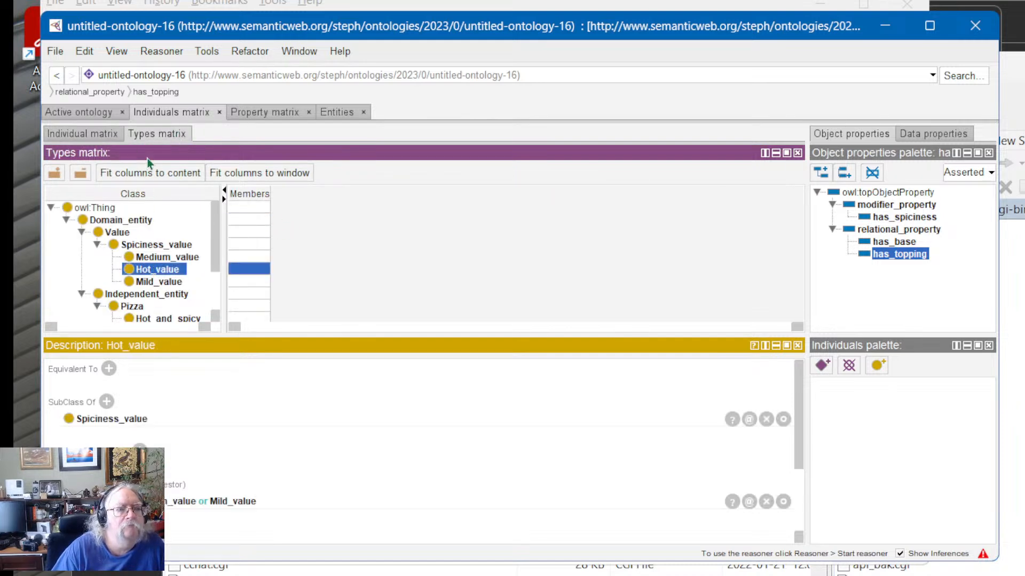
Step: Review the ontology metrics, the object property matrix and the class hierarchy, including the Vegetarian class
{"action": "left_click", "coordinate": [73, 111]}
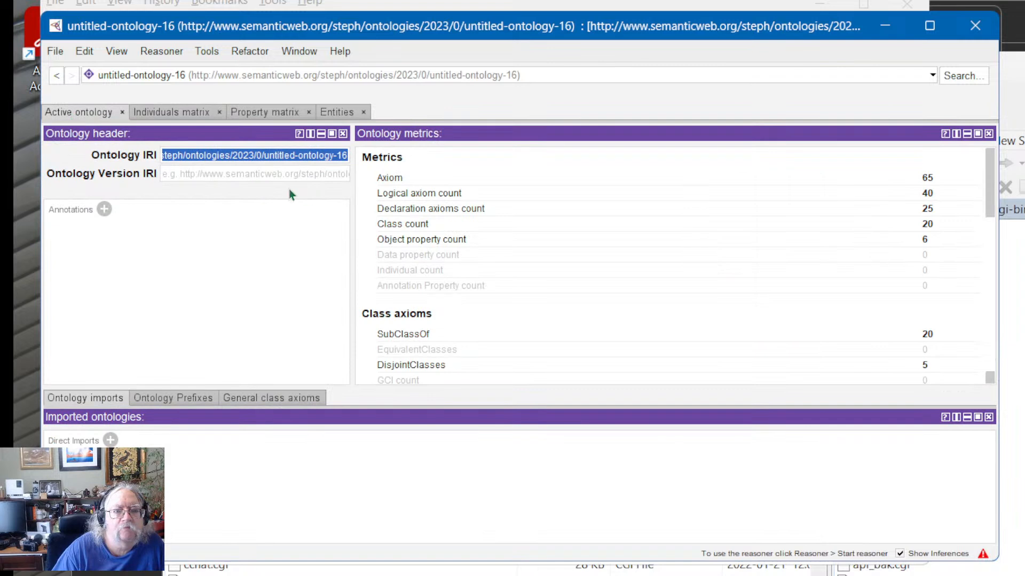
{"action": "left_click", "coordinate": [170, 113]}
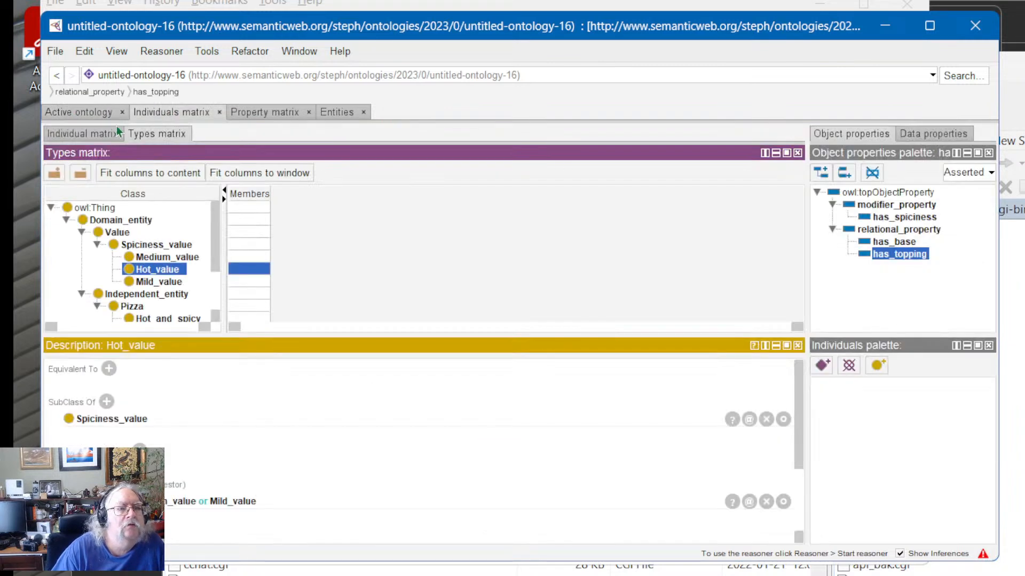
{"action": "left_click", "coordinate": [256, 118]}
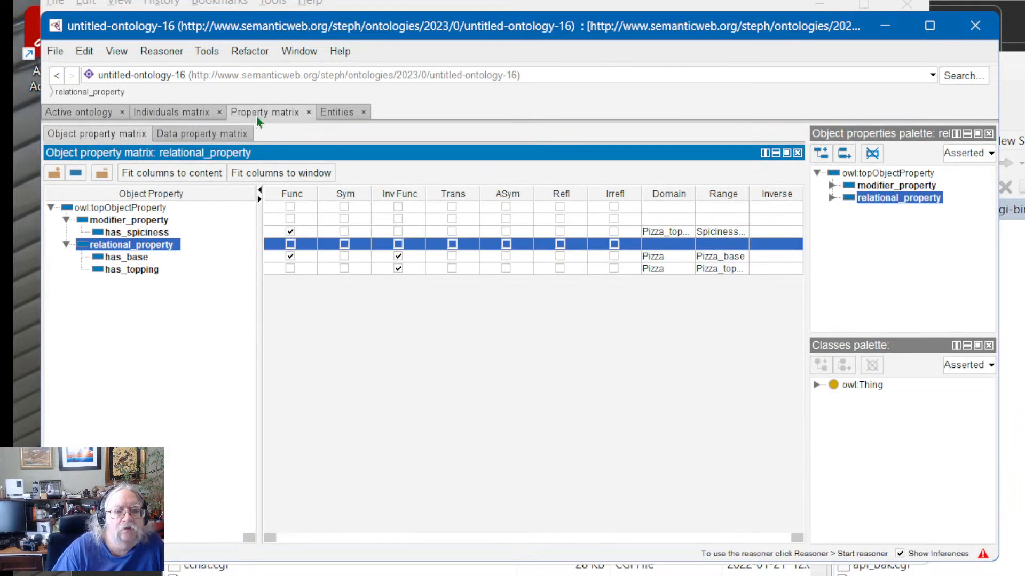
{"action": "left_click", "coordinate": [323, 112]}
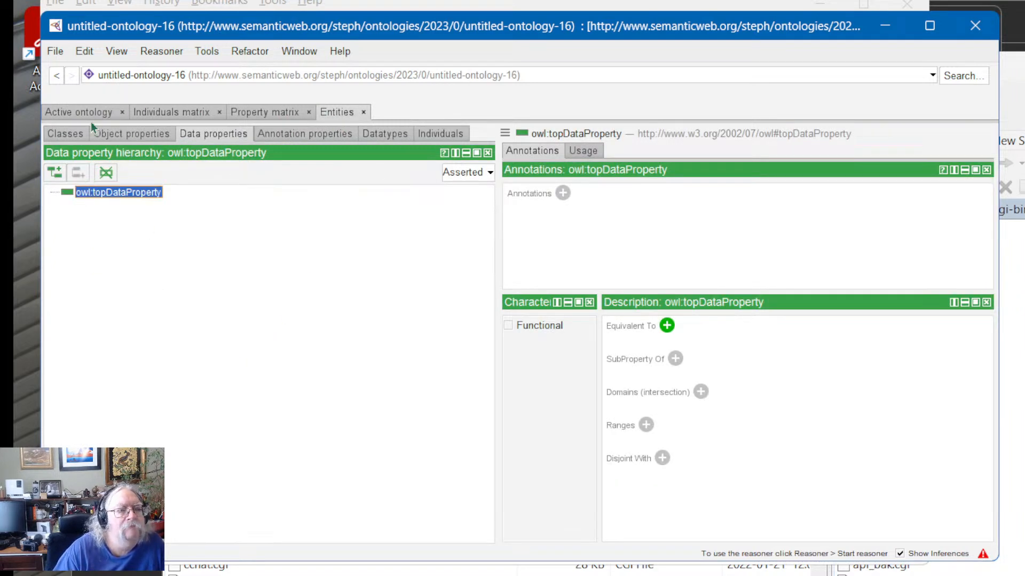
{"action": "left_click", "coordinate": [66, 131]}
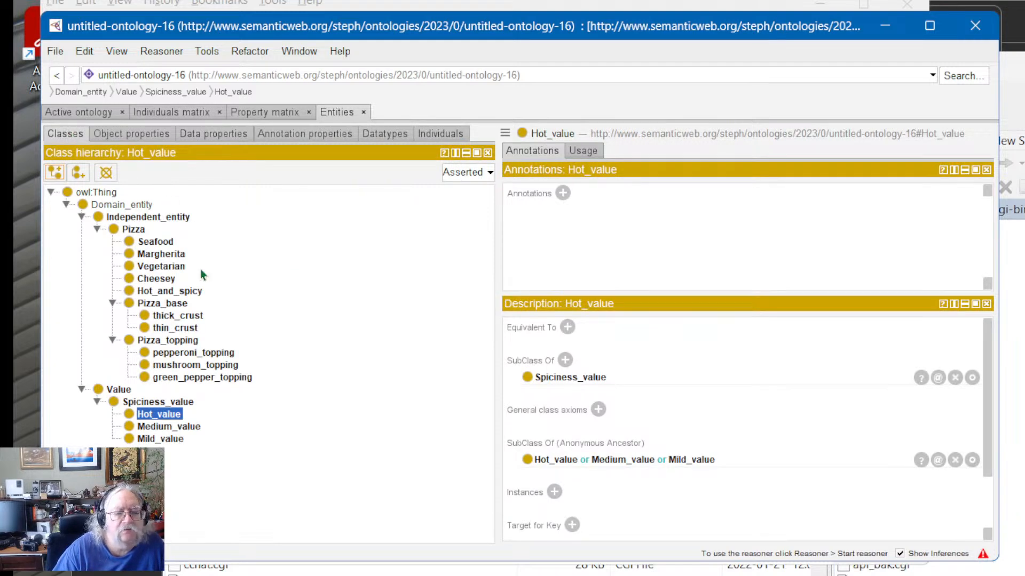
{"action": "left_click", "coordinate": [150, 269]}
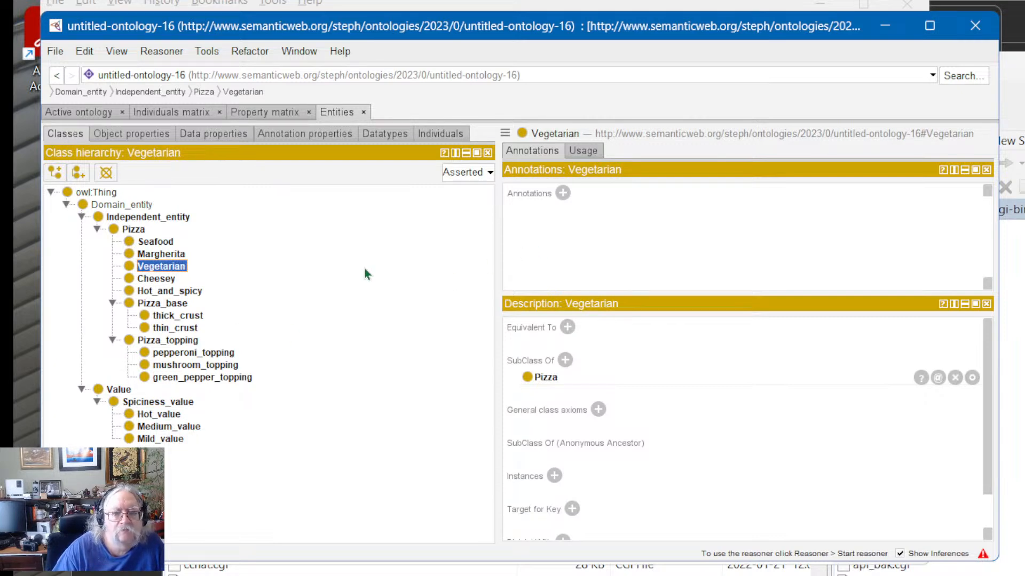
{"action": "left_click", "coordinate": [129, 134]}
Step: Compare the individuals matrix for Vegetarian with the types matrix
{"action": "left_click", "coordinate": [182, 111]}
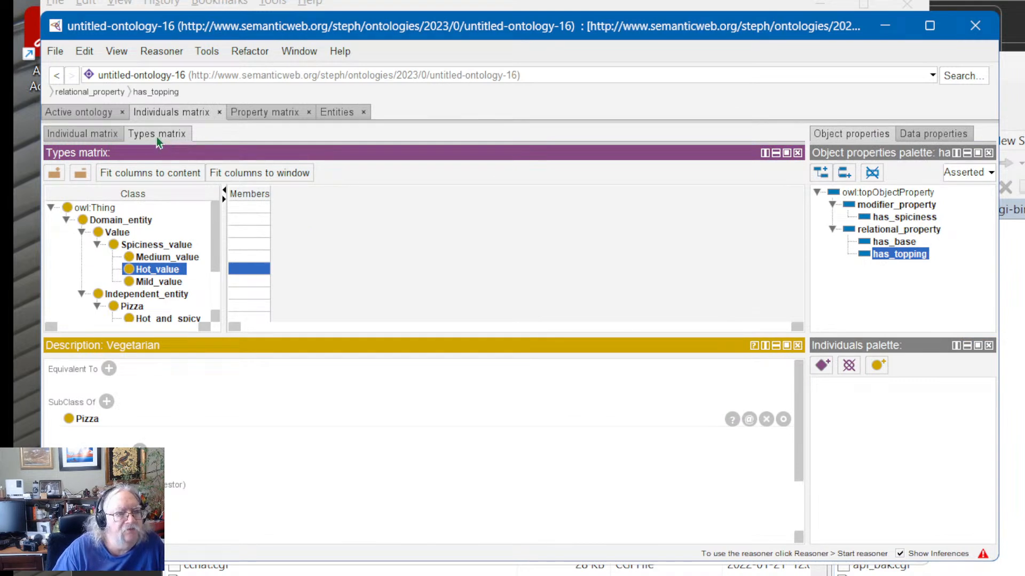
{"action": "left_click", "coordinate": [95, 137]}
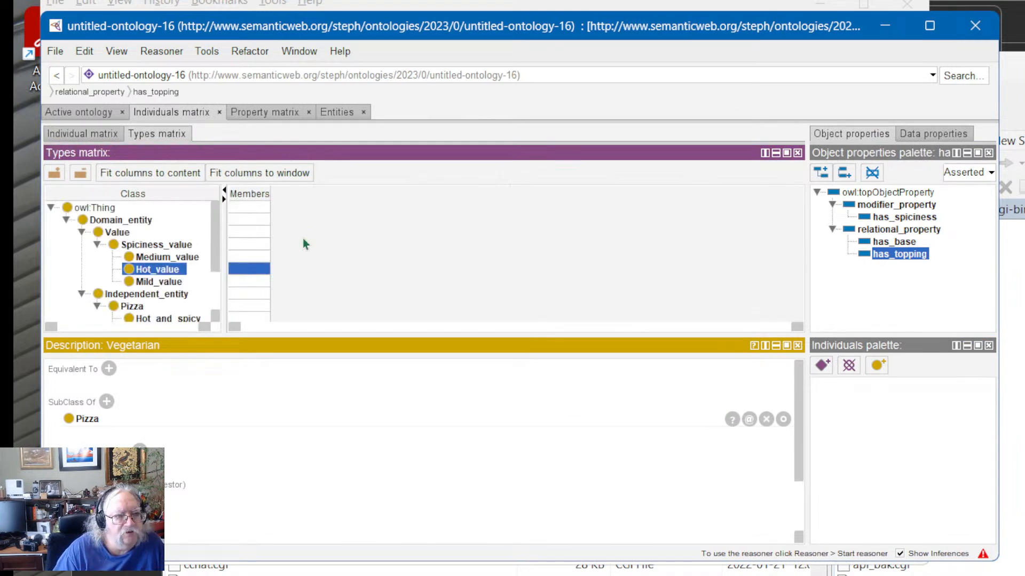
{"action": "left_click", "coordinate": [81, 133]}
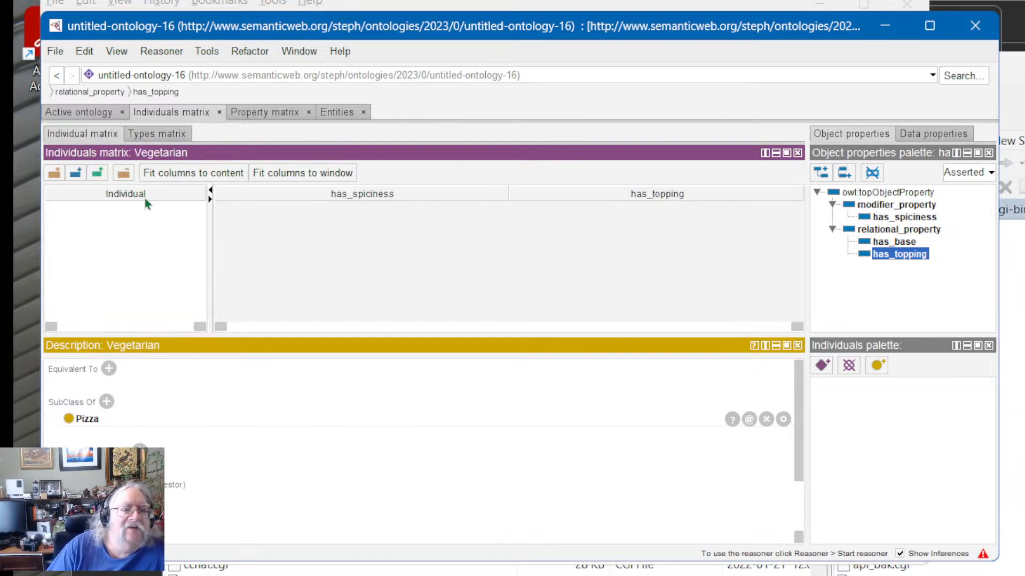
{"action": "left_click", "coordinate": [149, 133]}
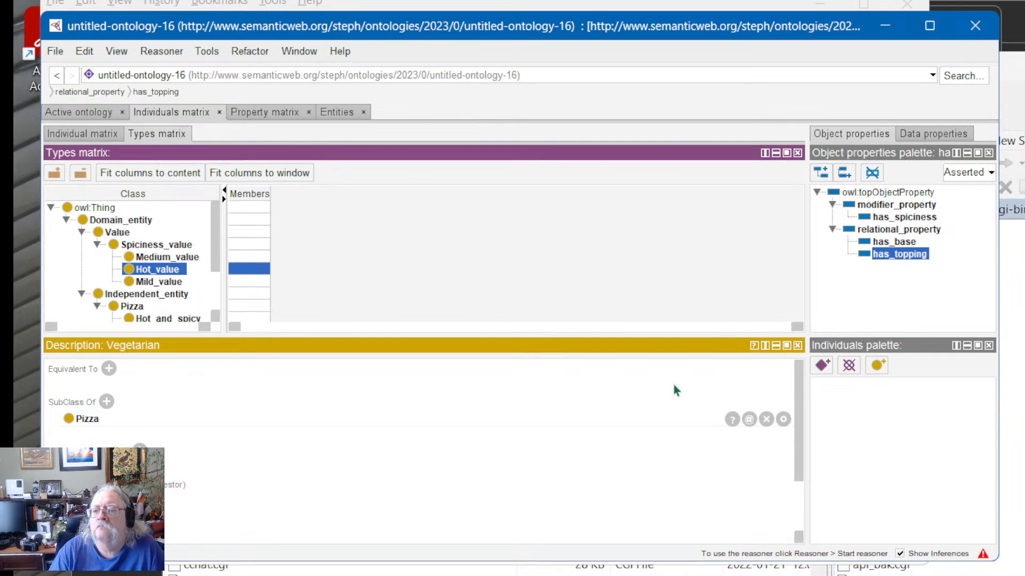
Step: Select the class rows from Domain_entity down to Cheesey in the types matrix and try to add has_topping to them
{"action": "left_click", "coordinate": [146, 321]}
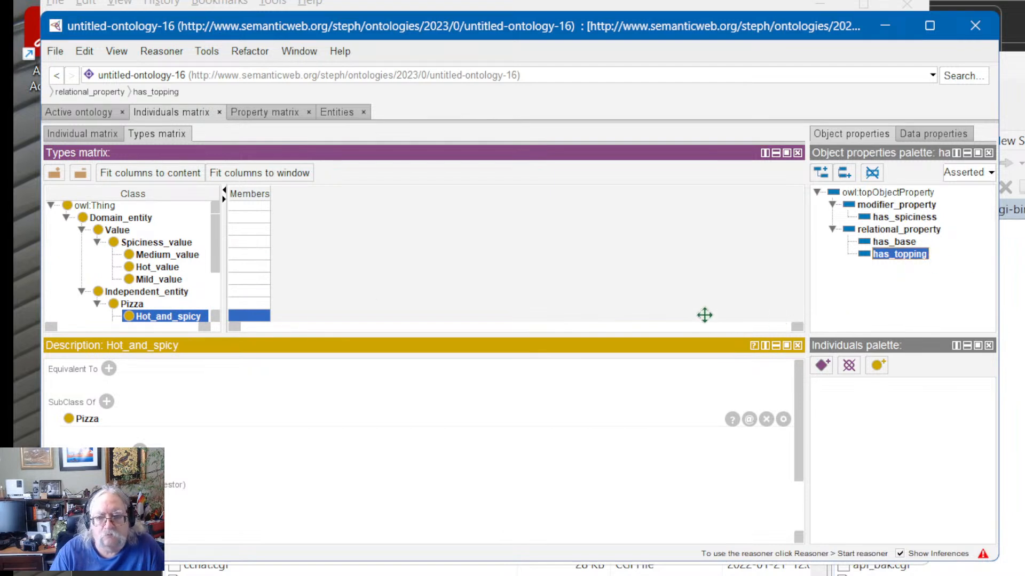
{"action": "scroll", "coordinate": [321, 244], "scroll_direction": "up", "scroll_amount": 1}
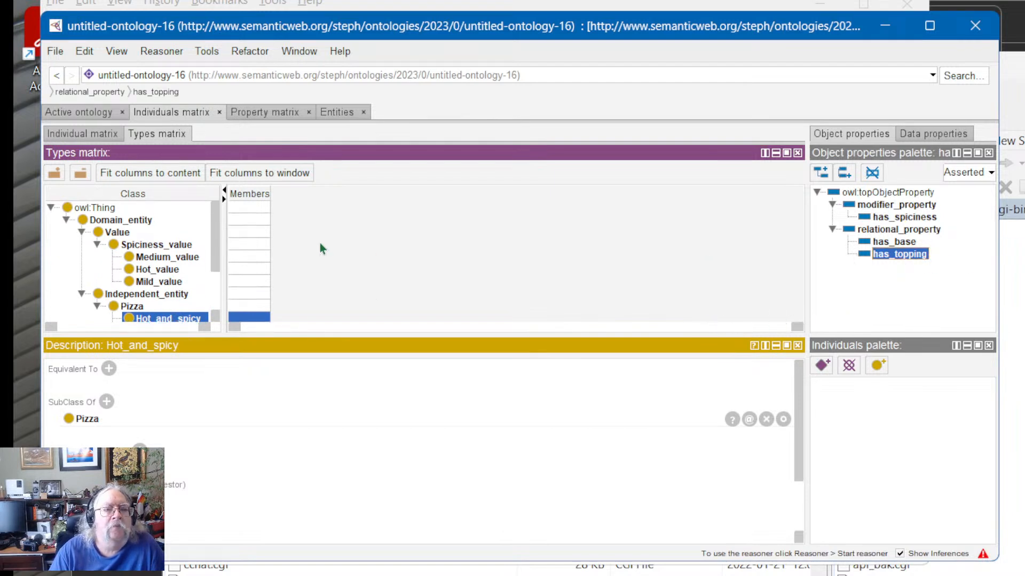
{"action": "left_click", "coordinate": [244, 208]}
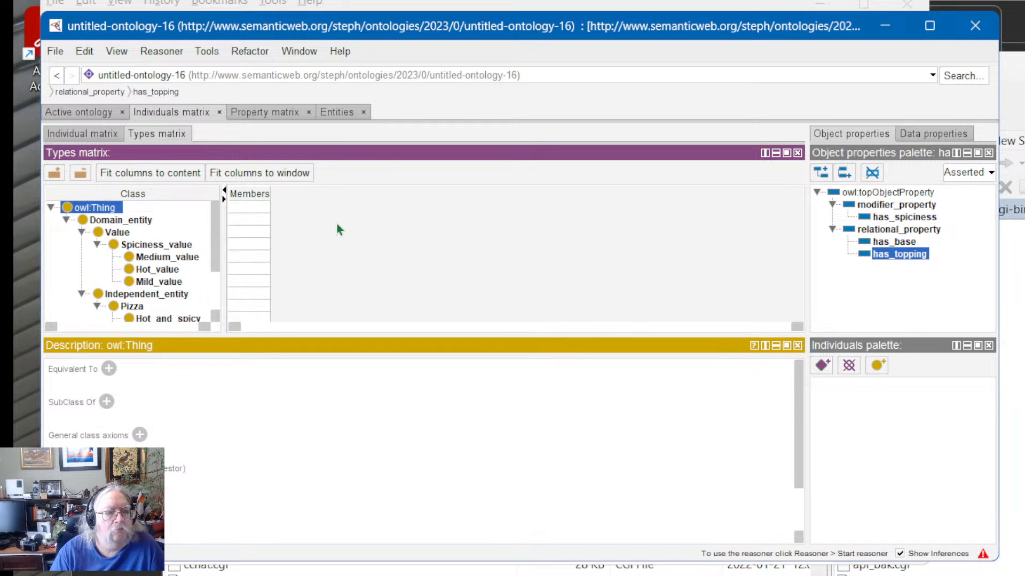
{"action": "left_click_drag", "start_coordinate": [252, 228], "coordinate": [234, 420]}
{"action": "left_click", "coordinate": [246, 235]}
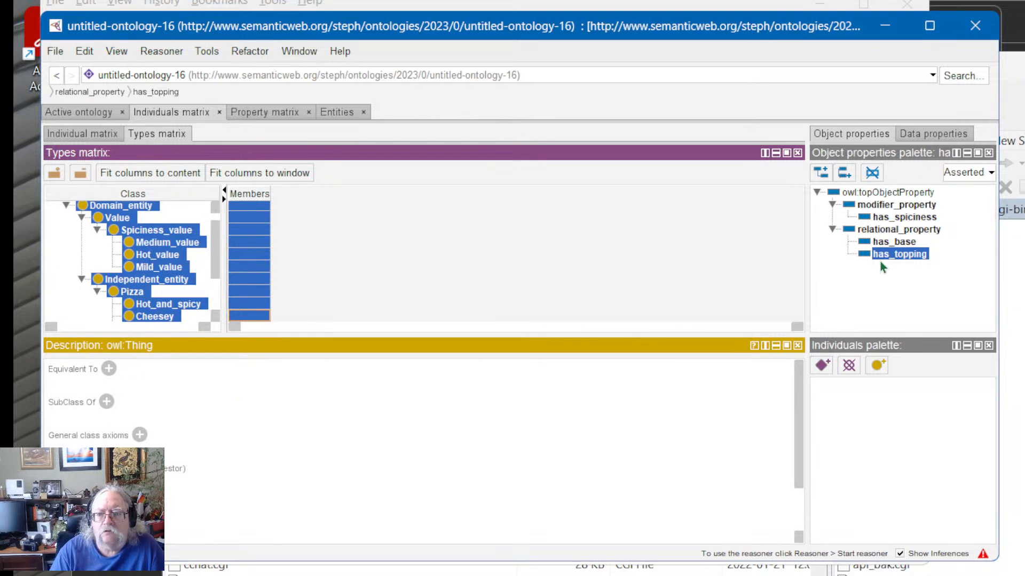
{"action": "left_click_drag", "start_coordinate": [881, 264], "coordinate": [516, 220]}
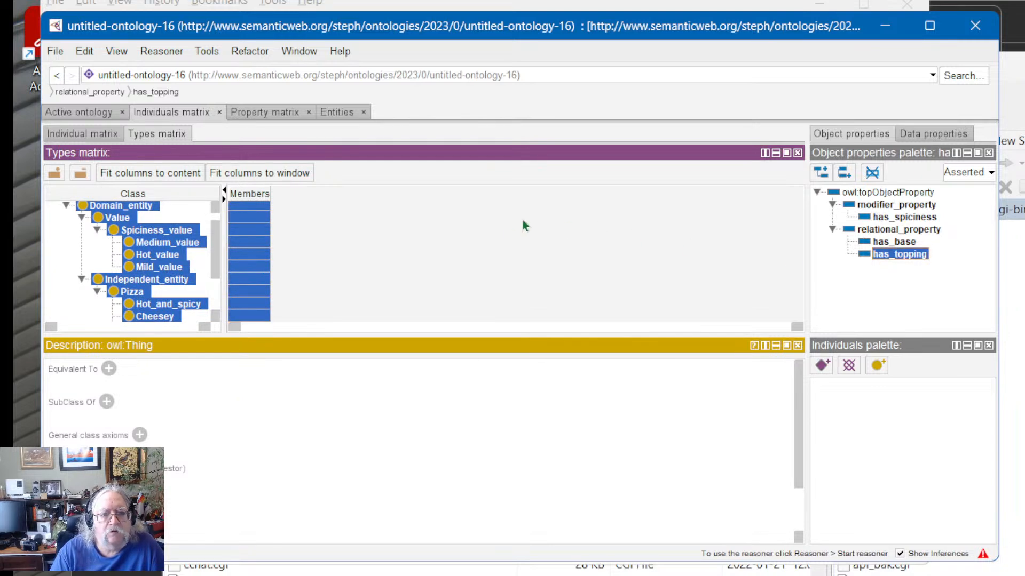
Step: Select Spiciness_value and Medium_value, then examine the annotation, data property and object property column choices for the individuals matrix without adding any
{"action": "left_click_drag", "start_coordinate": [254, 240], "coordinate": [254, 235]}
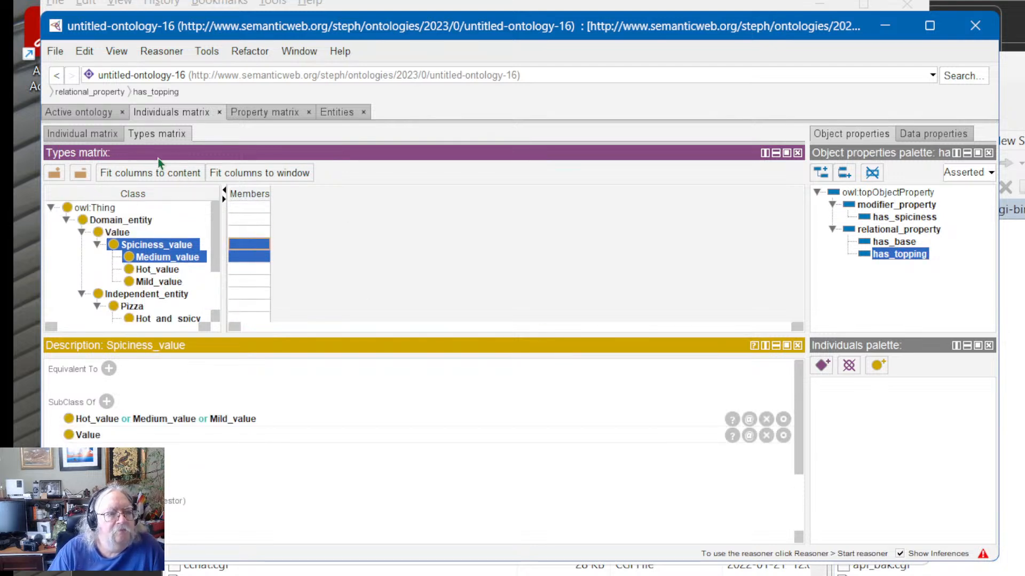
{"action": "left_click", "coordinate": [92, 131]}
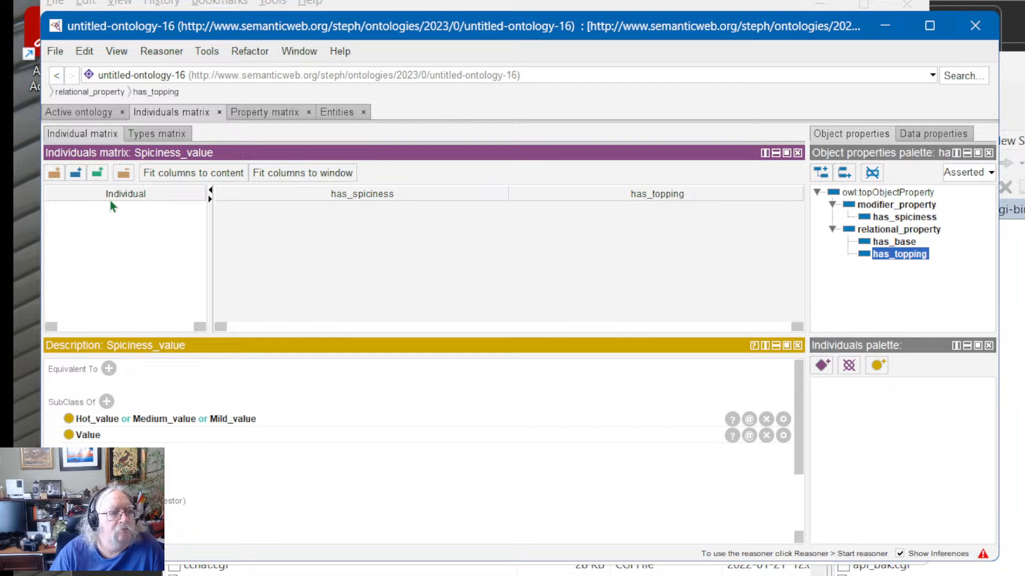
{"action": "left_click", "coordinate": [52, 178]}
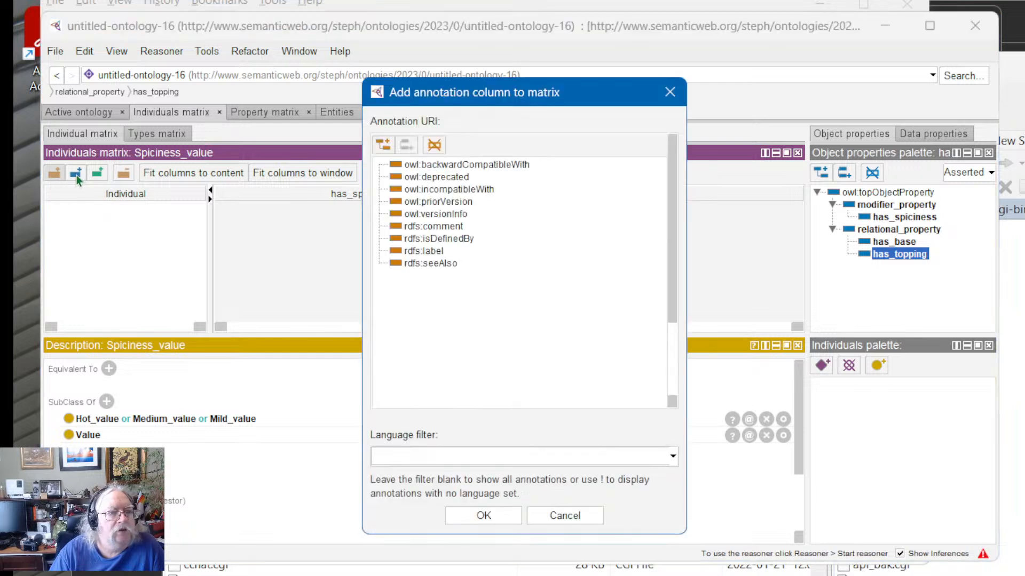
{"action": "left_click", "coordinate": [563, 515]}
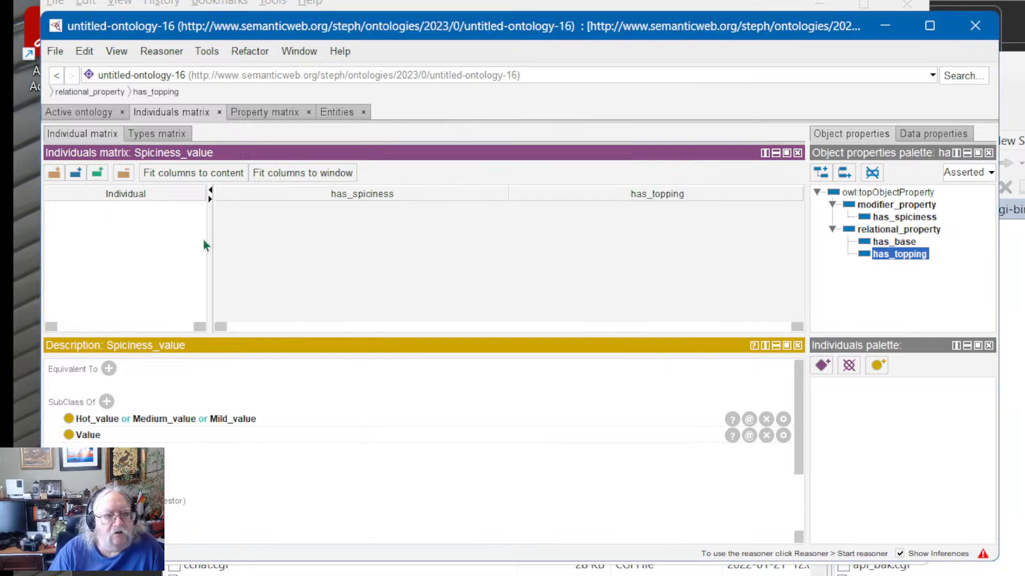
{"action": "left_click", "coordinate": [94, 171]}
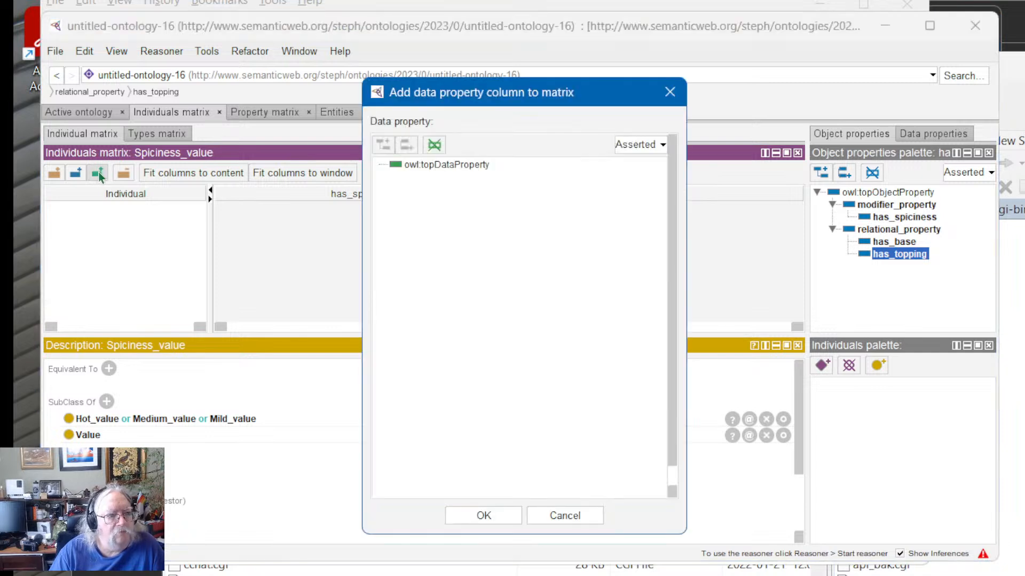
{"action": "left_click", "coordinate": [565, 515]}
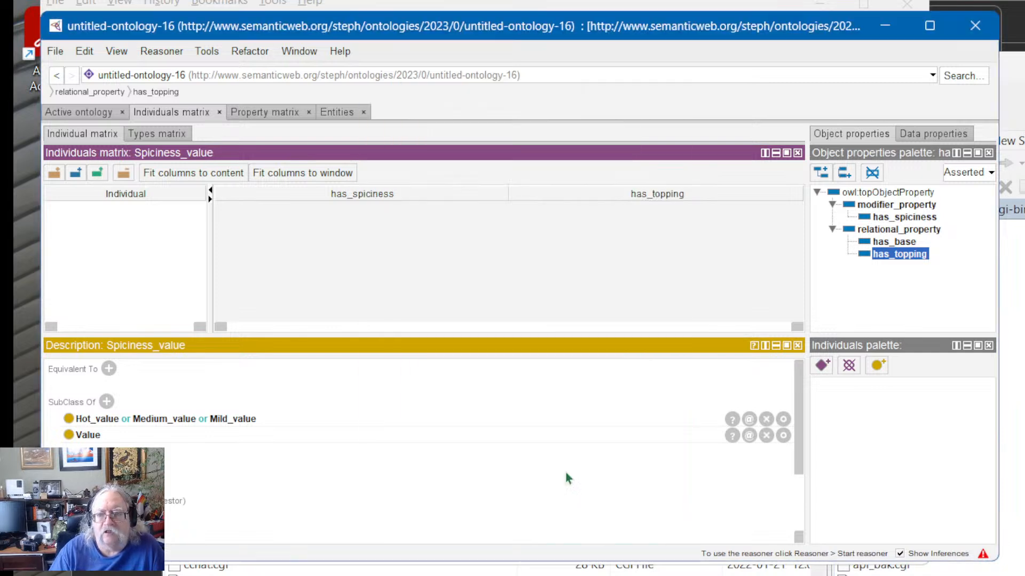
{"action": "left_click", "coordinate": [72, 170]}
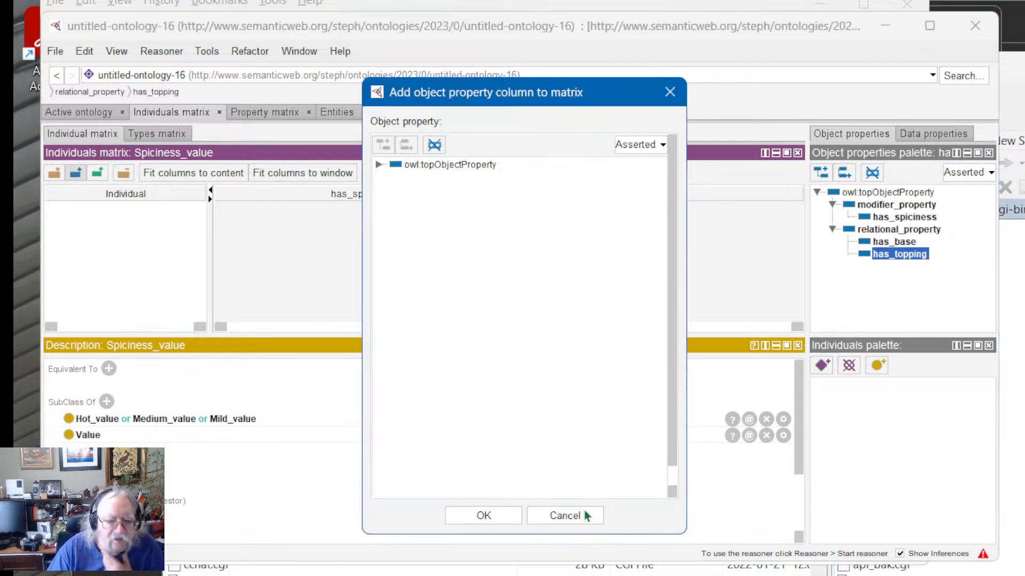
{"action": "left_click", "coordinate": [562, 516]}
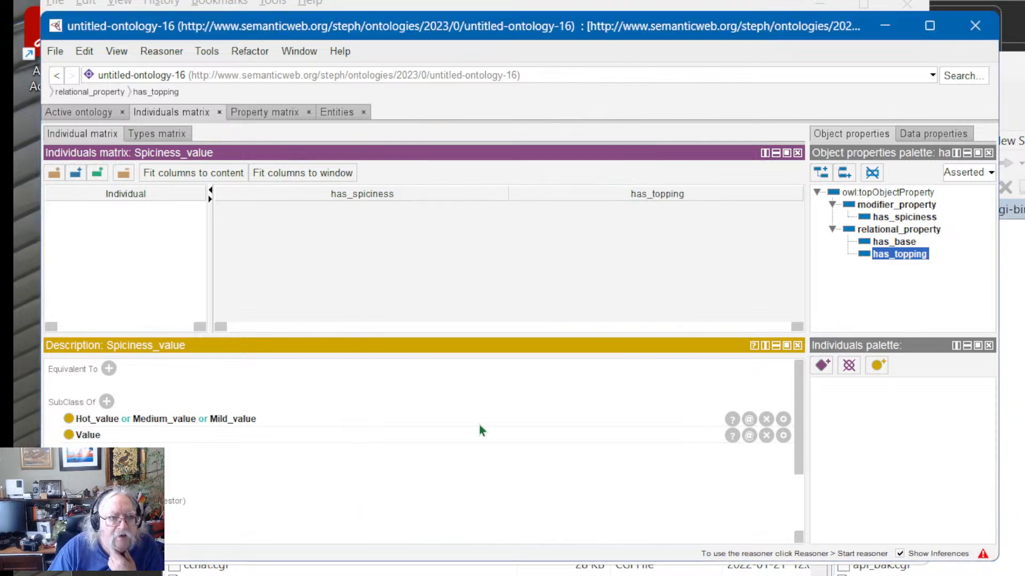
{"action": "left_click", "coordinate": [54, 173]}
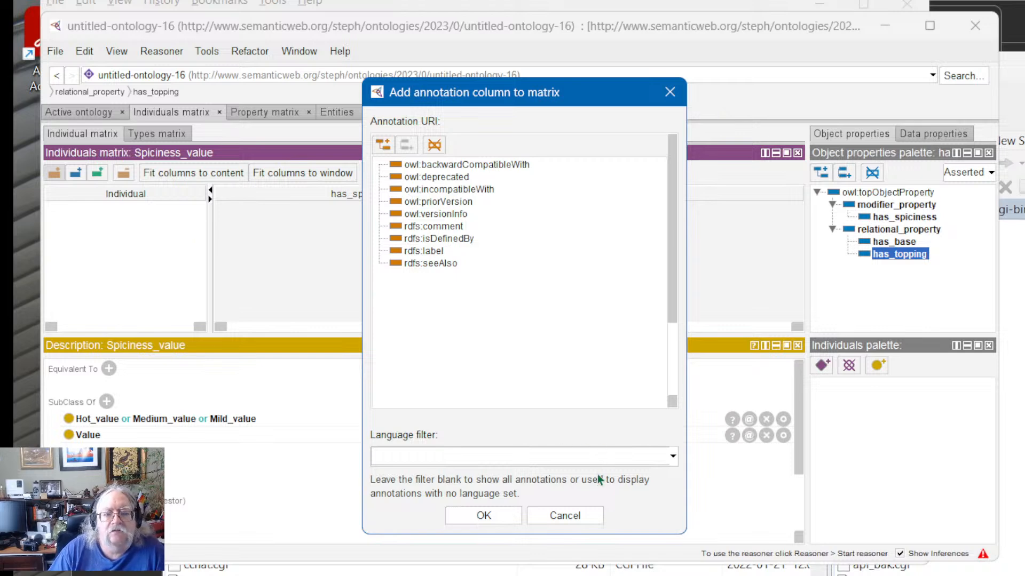
{"action": "left_click", "coordinate": [563, 517]}
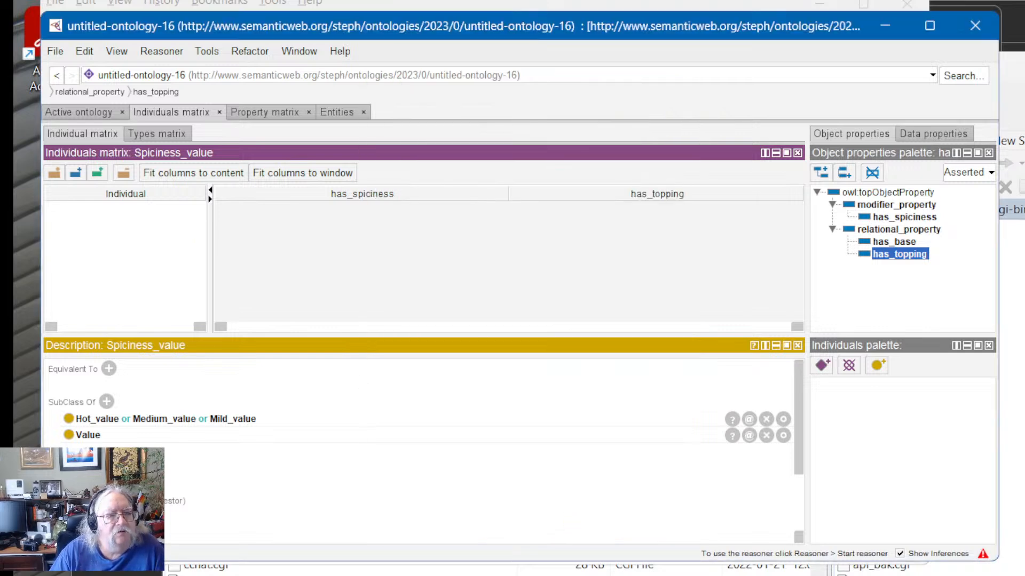
Step: Review has_topping and has_base in the object property matrix and fit its columns to their content
{"action": "left_click", "coordinate": [69, 111]}
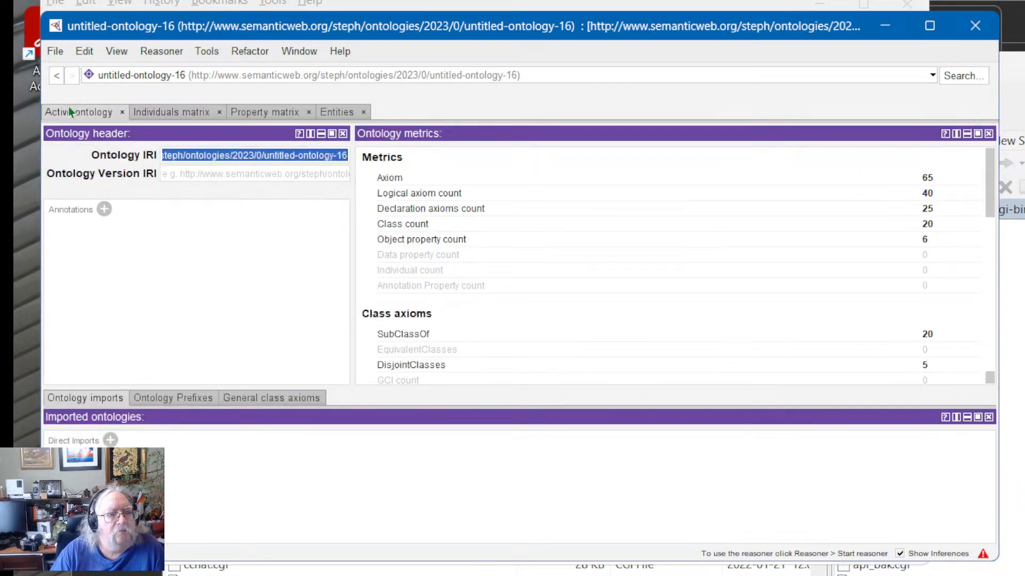
{"action": "left_click", "coordinate": [163, 111]}
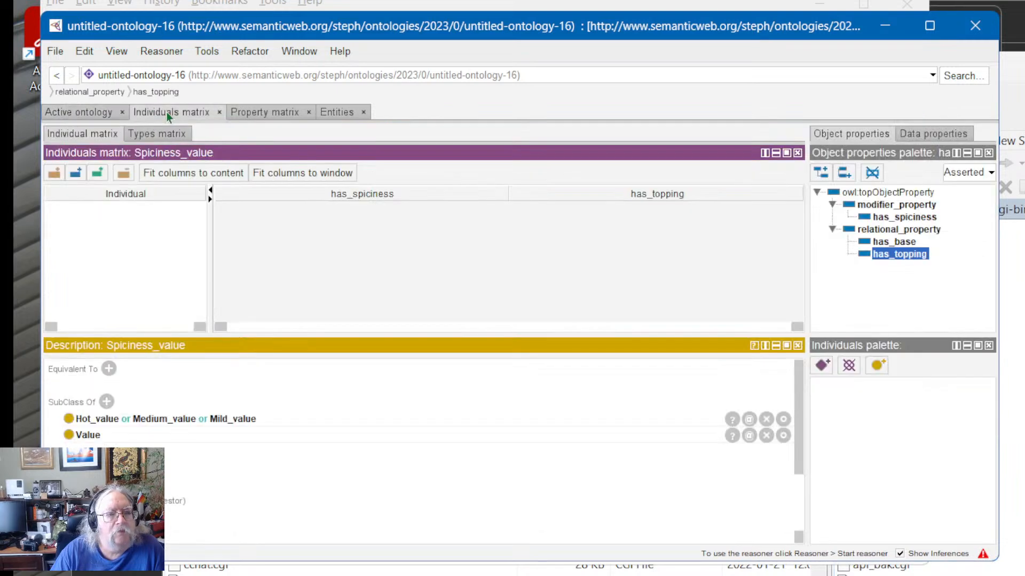
{"action": "left_click", "coordinate": [295, 109]}
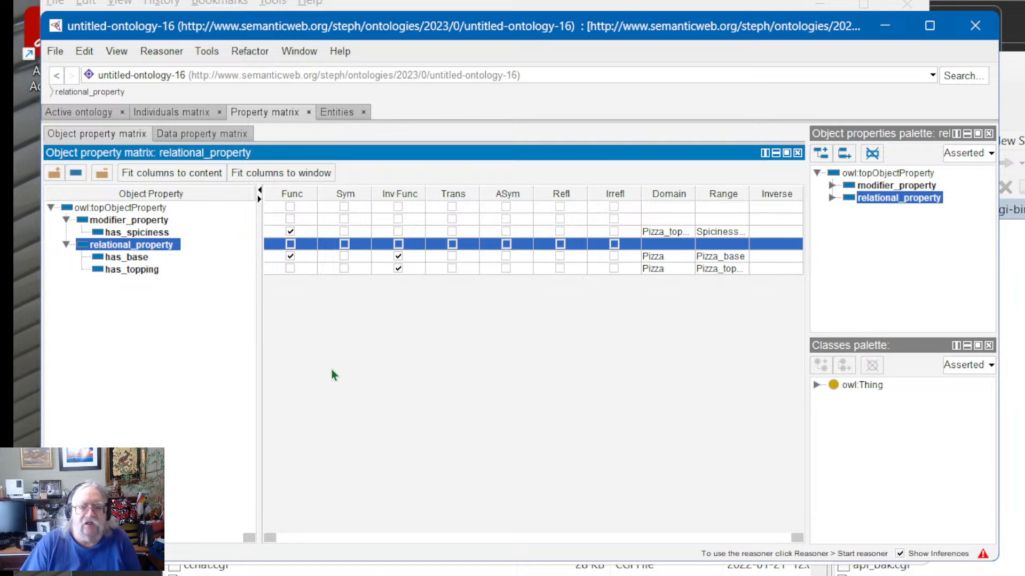
{"action": "left_click", "coordinate": [123, 269]}
{"action": "left_click", "coordinate": [126, 257]}
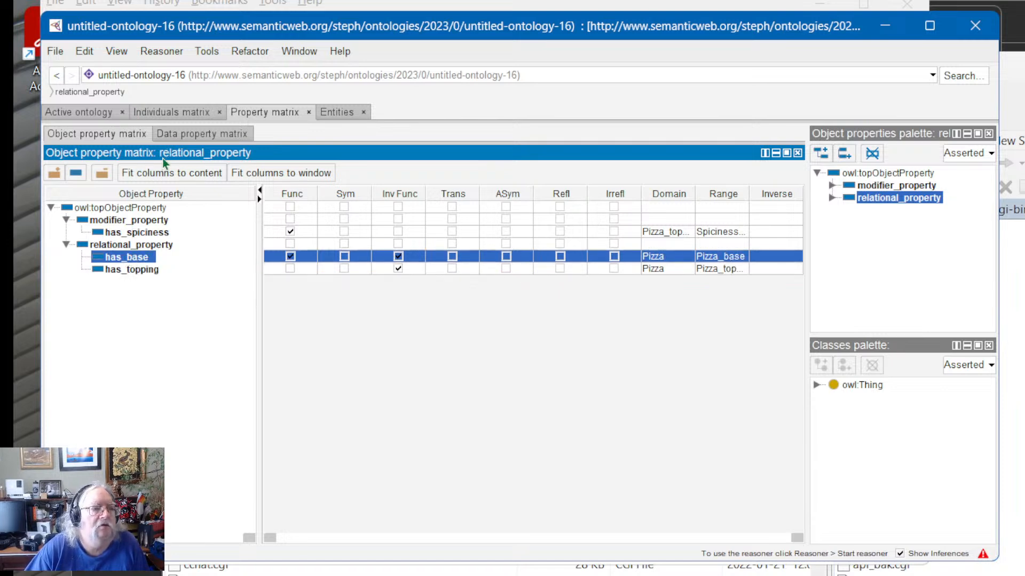
{"action": "left_click", "coordinate": [159, 172]}
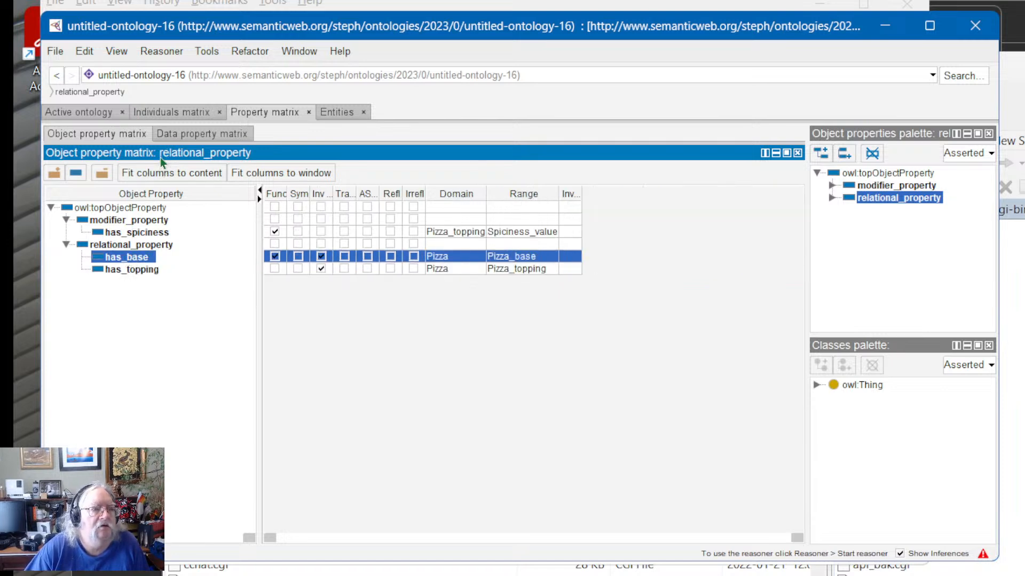
Step: Compare the individuals matrix for Spiciness_value with the types matrix
{"action": "left_click", "coordinate": [175, 113]}
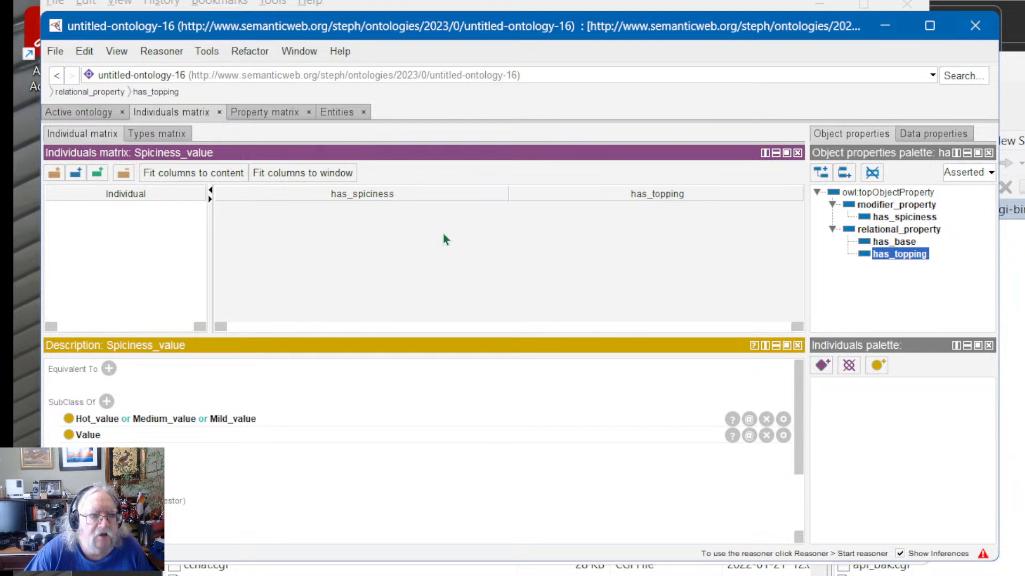
{"action": "left_click", "coordinate": [161, 131]}
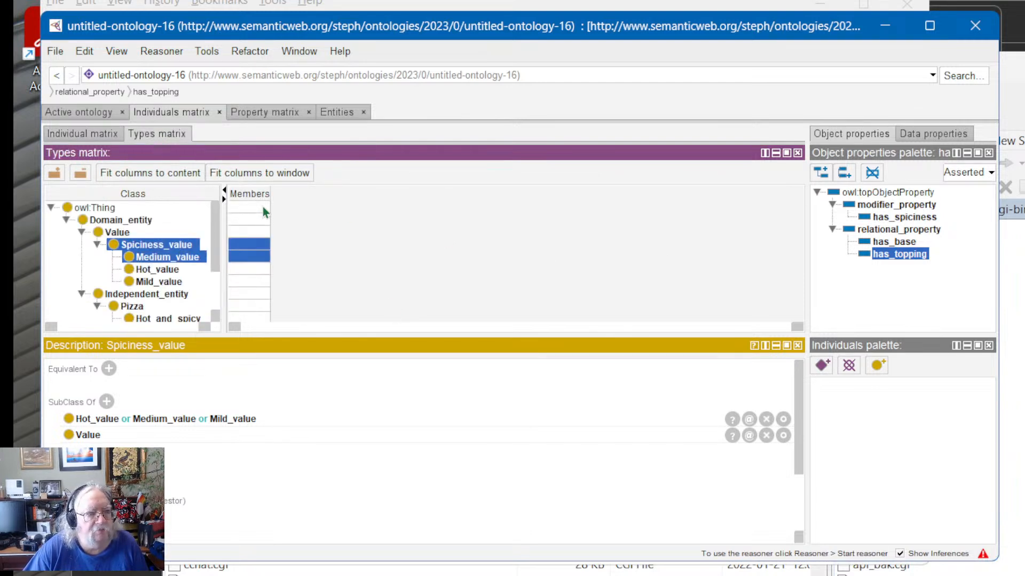
Step: Try to add the has_topping property as a column in the types matrix, with the Medium_value class selected
{"action": "left_click", "coordinate": [241, 248]}
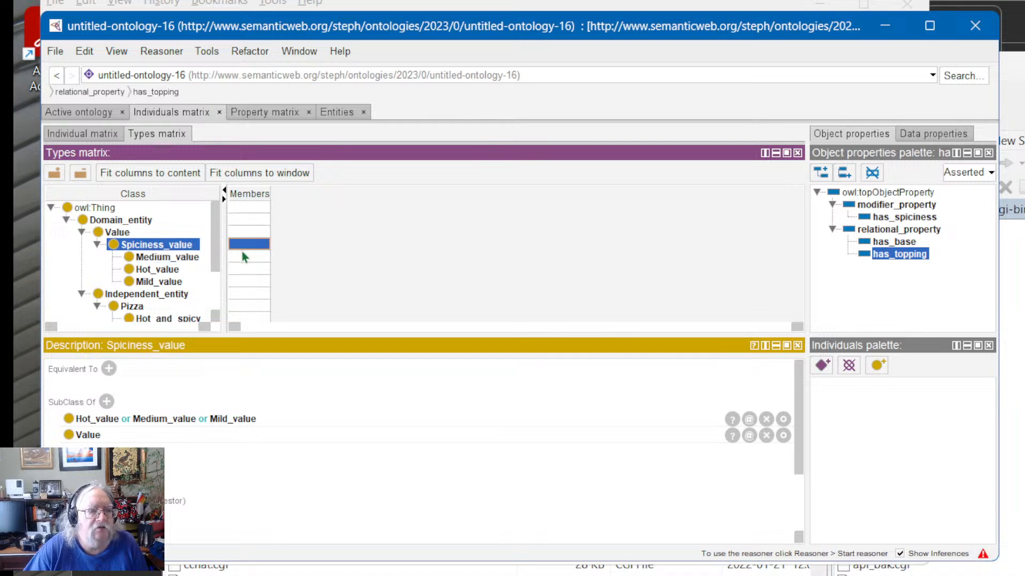
{"action": "left_click", "coordinate": [245, 258]}
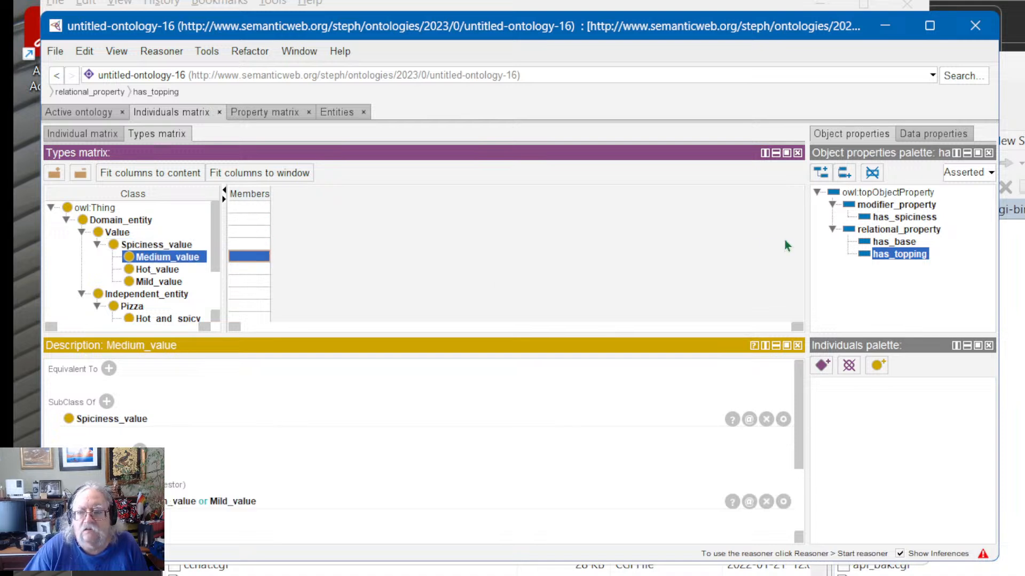
{"action": "left_click_drag", "start_coordinate": [895, 257], "coordinate": [322, 202]}
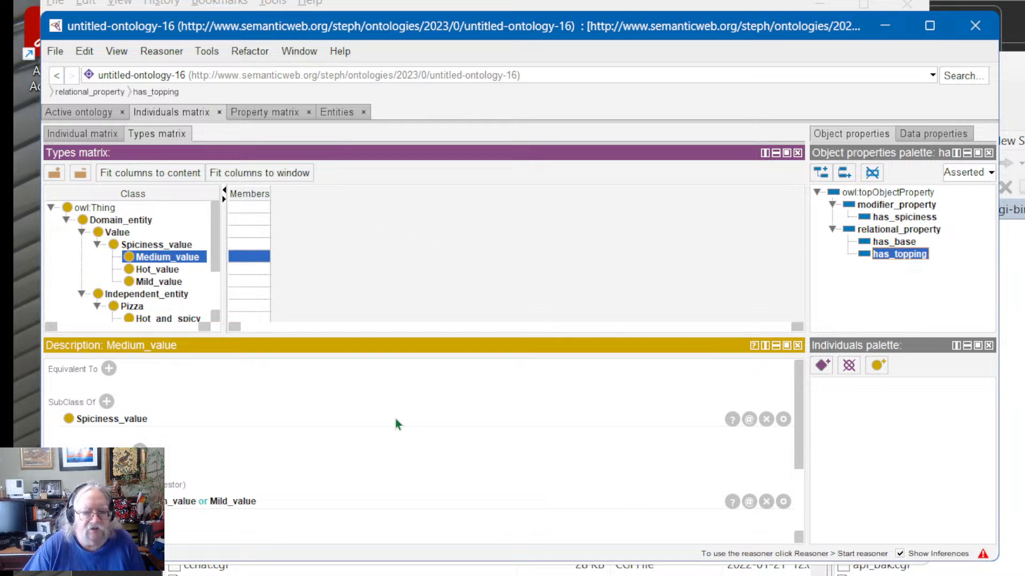
{"action": "scroll", "coordinate": [395, 420], "scroll_direction": "down", "scroll_amount": 3}
{"action": "scroll", "coordinate": [405, 421], "scroll_direction": "up", "scroll_amount": 3}
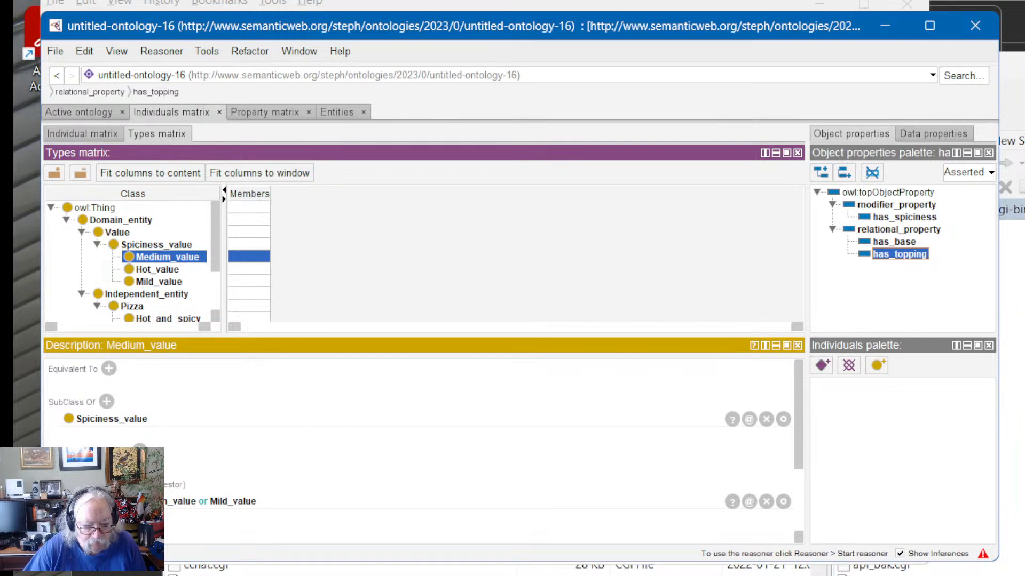
Step: Switch to Firefox and review the Protege4Pizzas10Minutes instructions, from configuring the UI through adding the toppings and their spiciness
{"action": "key", "text": "alt+Tab"}
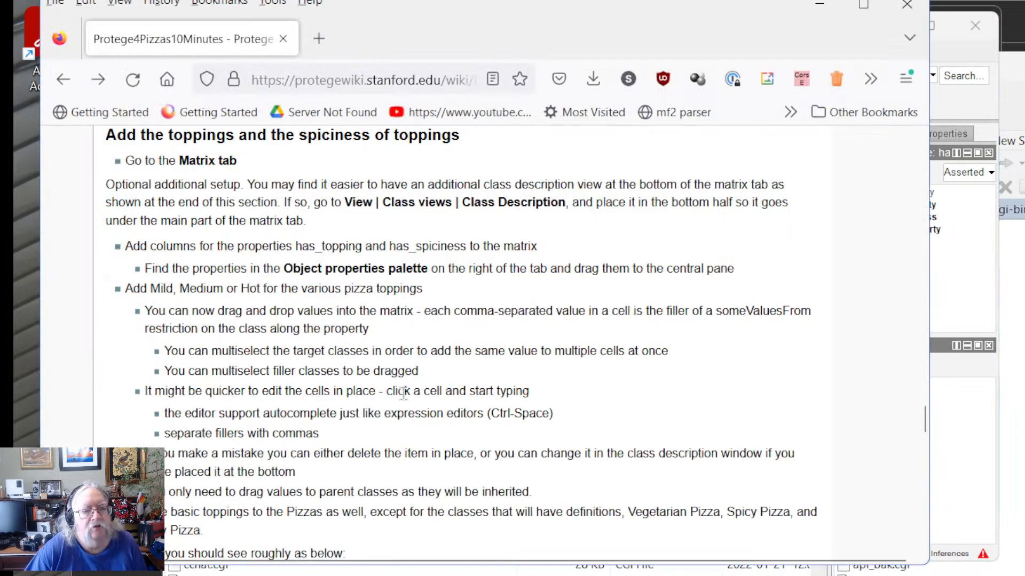
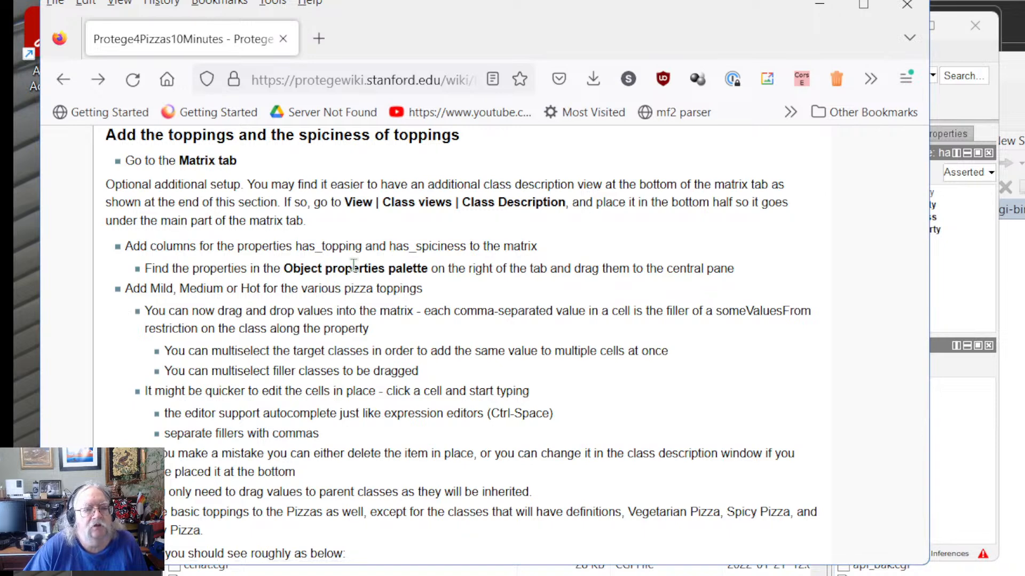
{"action": "scroll", "coordinate": [338, 293], "scroll_direction": "up", "scroll_amount": 10}
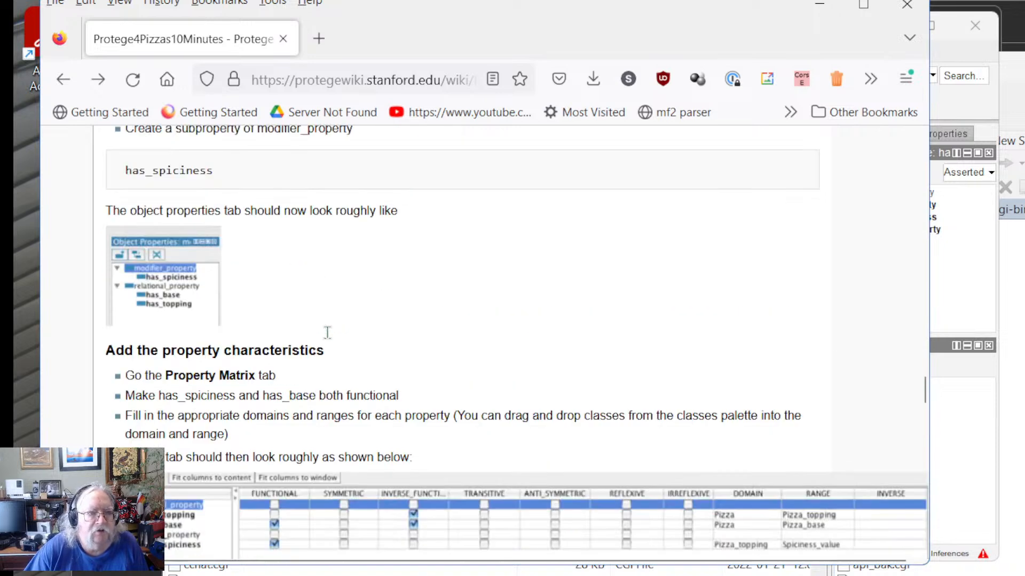
{"action": "scroll", "coordinate": [333, 347], "scroll_direction": "up", "scroll_amount": 8}
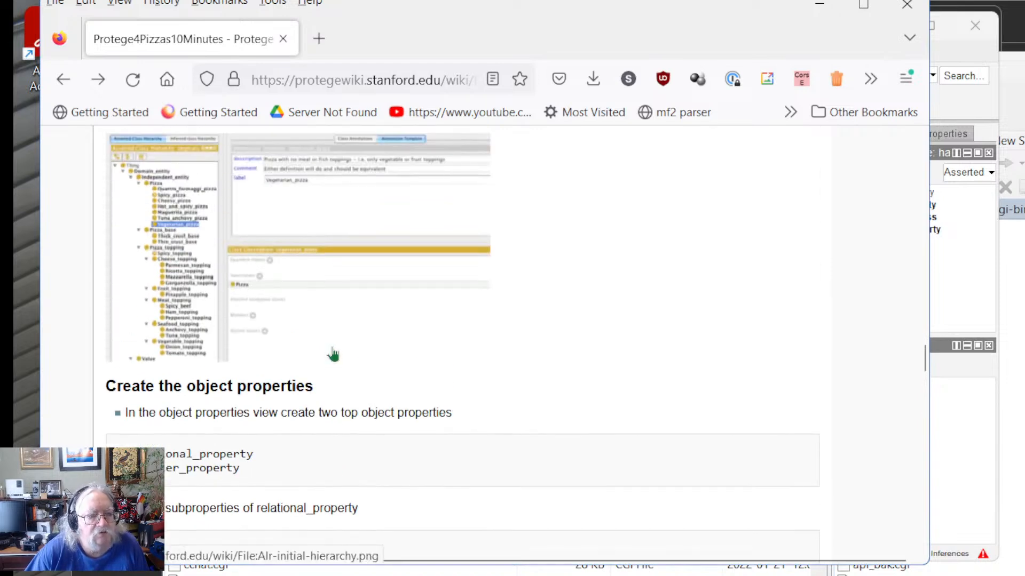
{"action": "scroll", "coordinate": [332, 354], "scroll_direction": "up", "scroll_amount": 5}
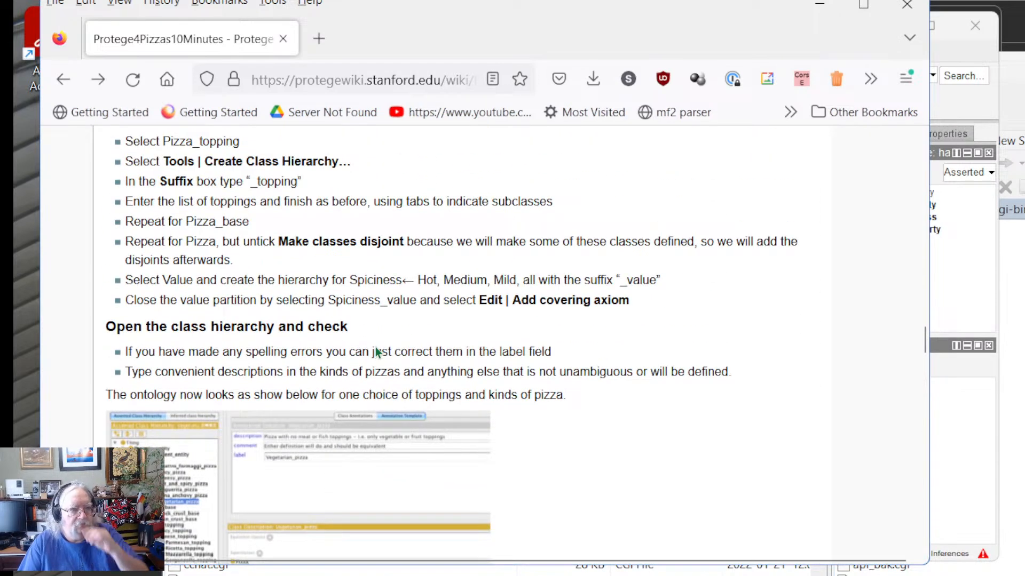
{"action": "scroll", "coordinate": [376, 350], "scroll_direction": "up", "scroll_amount": 3}
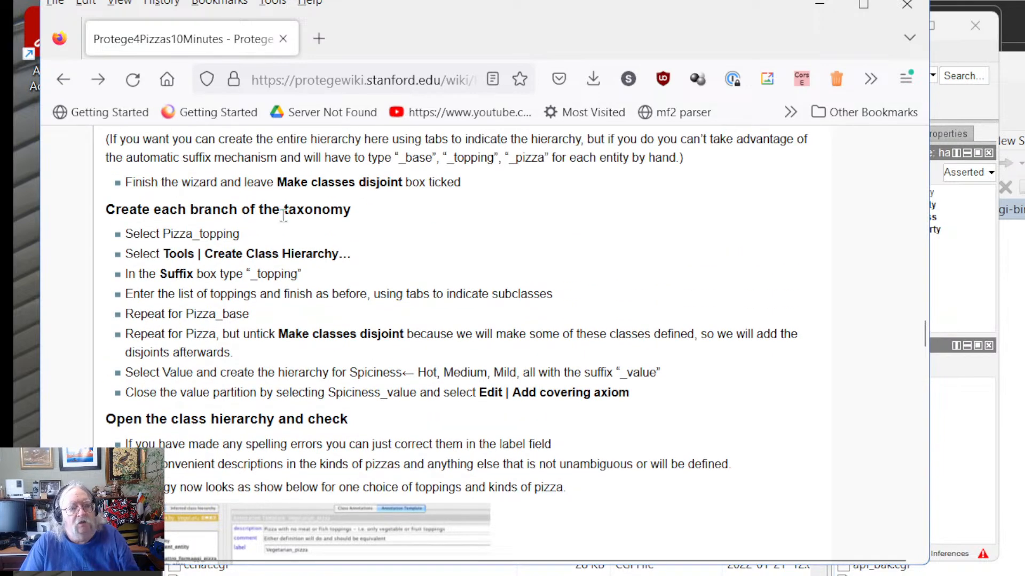
{"action": "scroll", "coordinate": [284, 272], "scroll_direction": "up", "scroll_amount": 10}
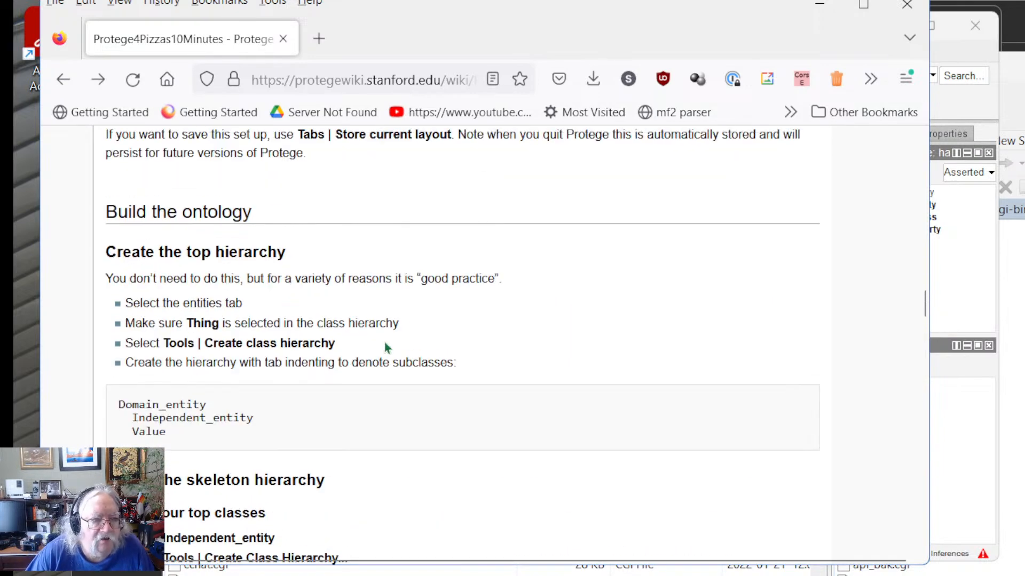
{"action": "scroll", "coordinate": [434, 357], "scroll_direction": "up", "scroll_amount": 6}
{"action": "scroll", "coordinate": [315, 334], "scroll_direction": "up", "scroll_amount": 5}
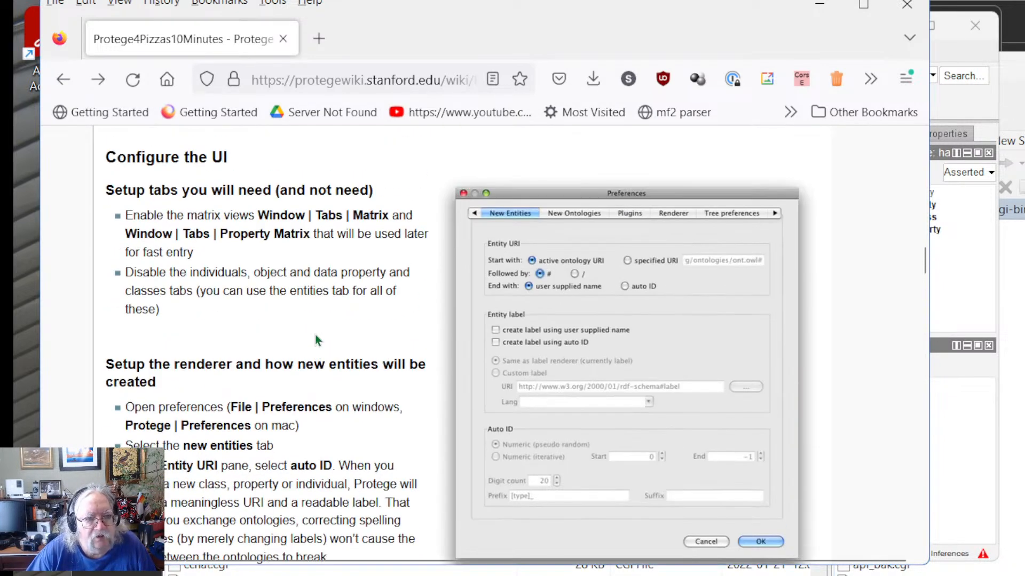
{"action": "scroll", "coordinate": [315, 334], "scroll_direction": "down", "scroll_amount": 15}
{"action": "scroll", "coordinate": [315, 335], "scroll_direction": "down", "scroll_amount": 20}
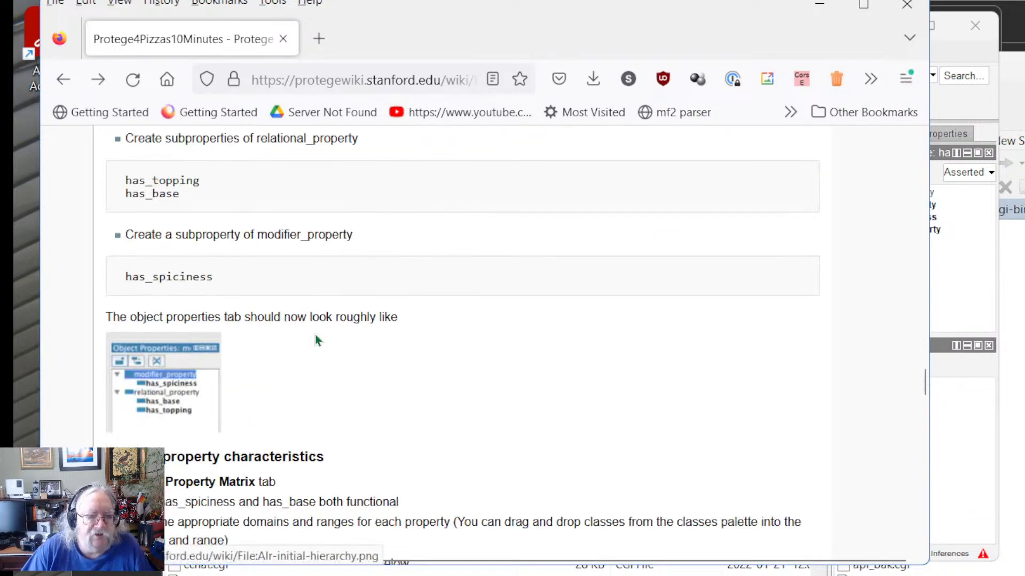
{"action": "scroll", "coordinate": [315, 335], "scroll_direction": "down", "scroll_amount": 4}
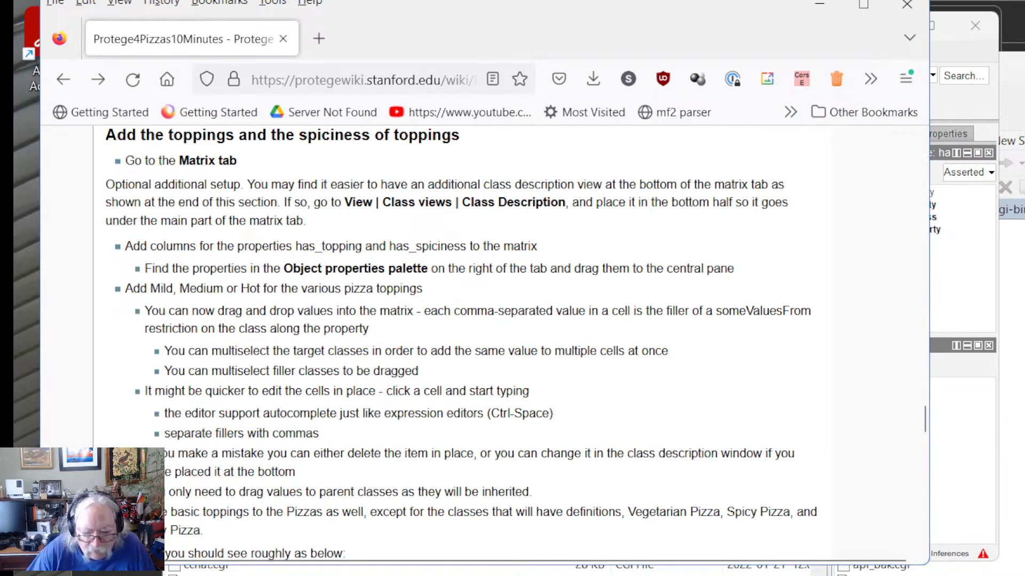
Step: Switch back to Protégé, check the ontology's consistency and coherency with the debugger, and close the Debugger tab
{"action": "key", "text": "alt+Tab"}
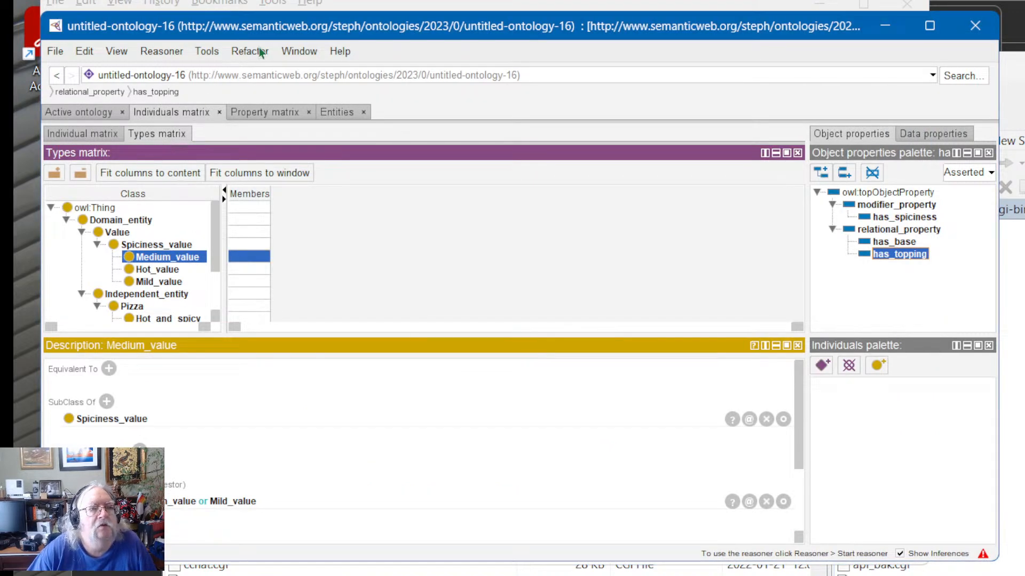
{"action": "left_click", "coordinate": [207, 51]}
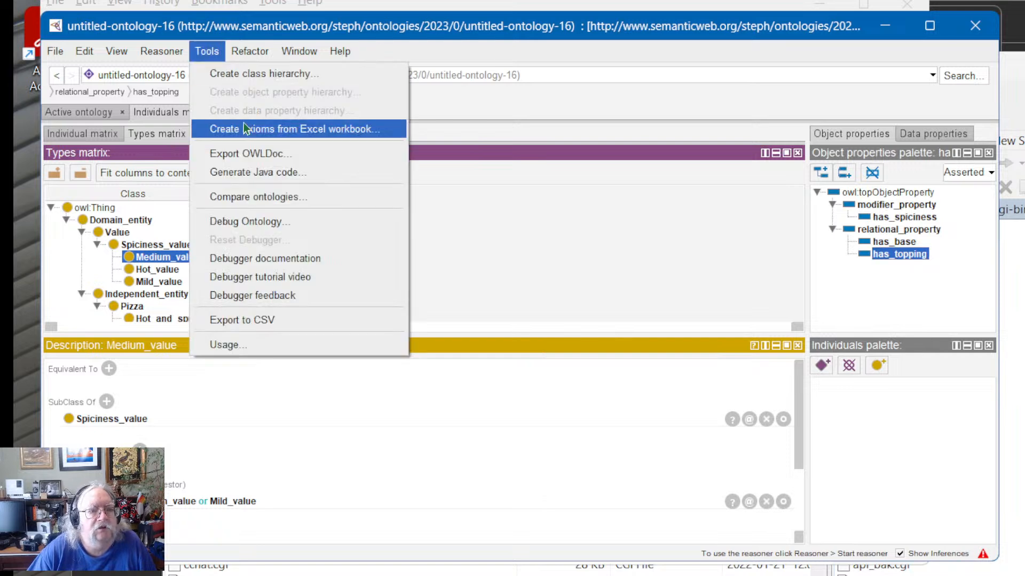
{"action": "left_click", "coordinate": [236, 228]}
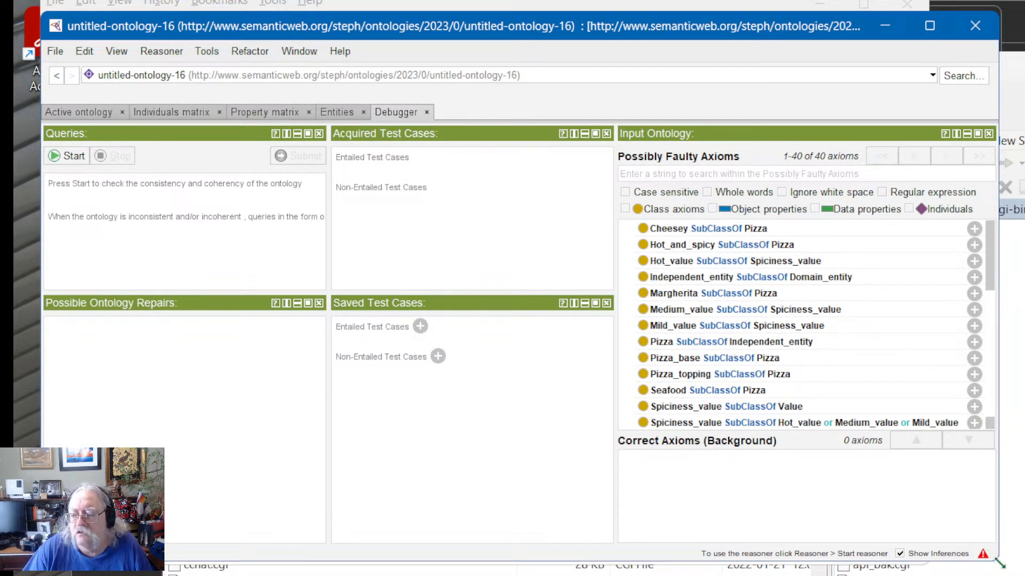
{"action": "mouse_move", "coordinate": [999, 563]}
{"action": "left_mouse_down"}
{"action": "mouse_move", "coordinate": [985, 564]}
{"action": "mouse_move", "coordinate": [1005, 566]}
{"action": "left_mouse_up"}
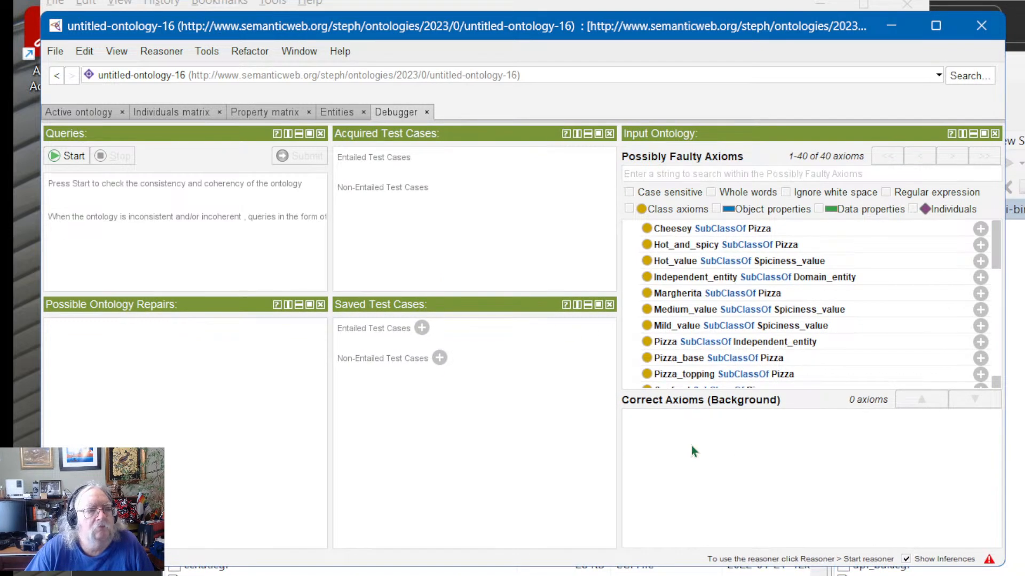
{"action": "left_click", "coordinate": [530, 425]}
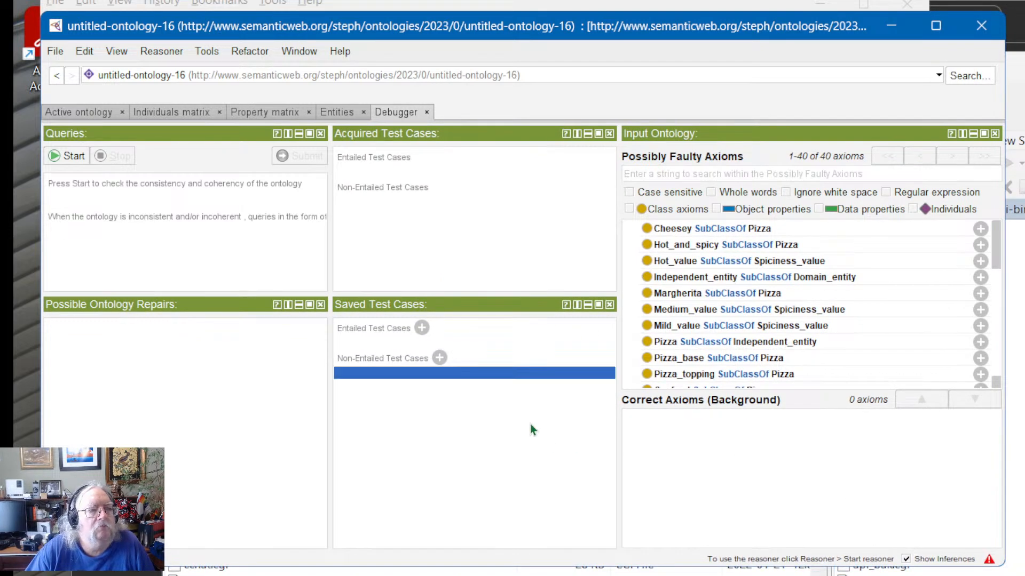
{"action": "left_click", "coordinate": [67, 161]}
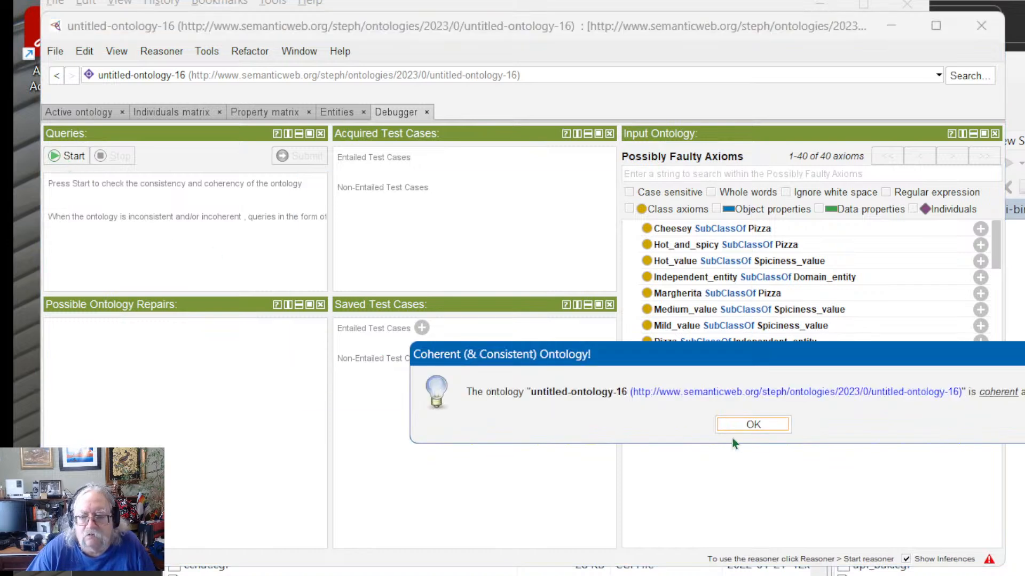
{"action": "left_click", "coordinate": [758, 426]}
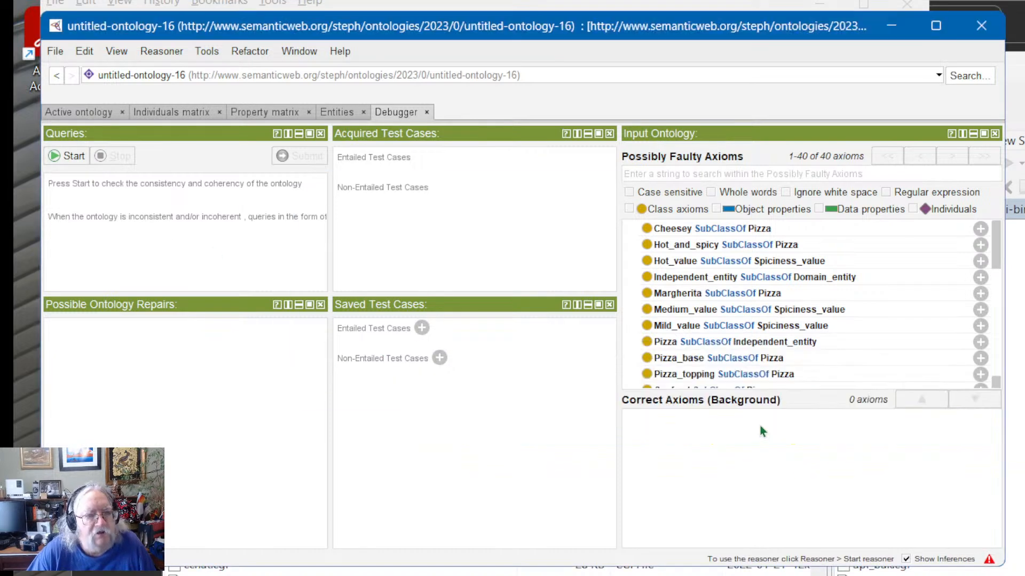
{"action": "left_click", "coordinate": [426, 112]}
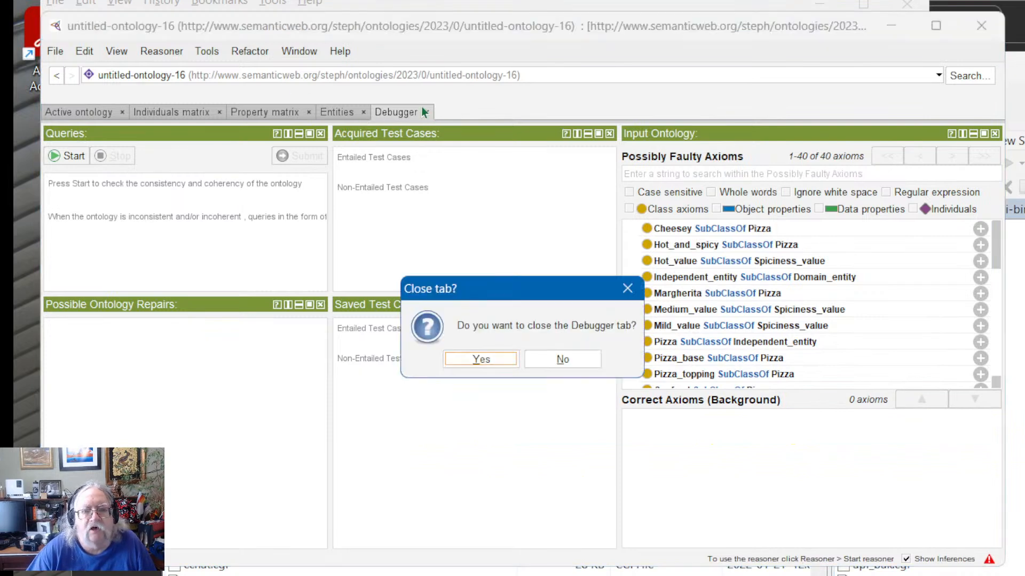
{"action": "left_click", "coordinate": [484, 361]}
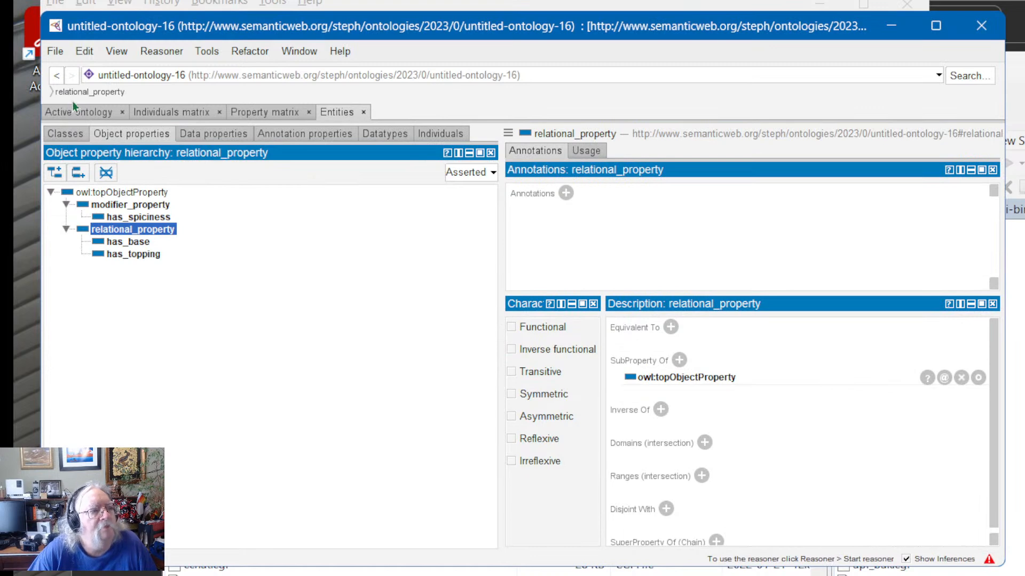
Step: Inspect the Margherita and Seafood pizza classes in the class hierarchy, including the commands available for Margherita
{"action": "left_click", "coordinate": [64, 135]}
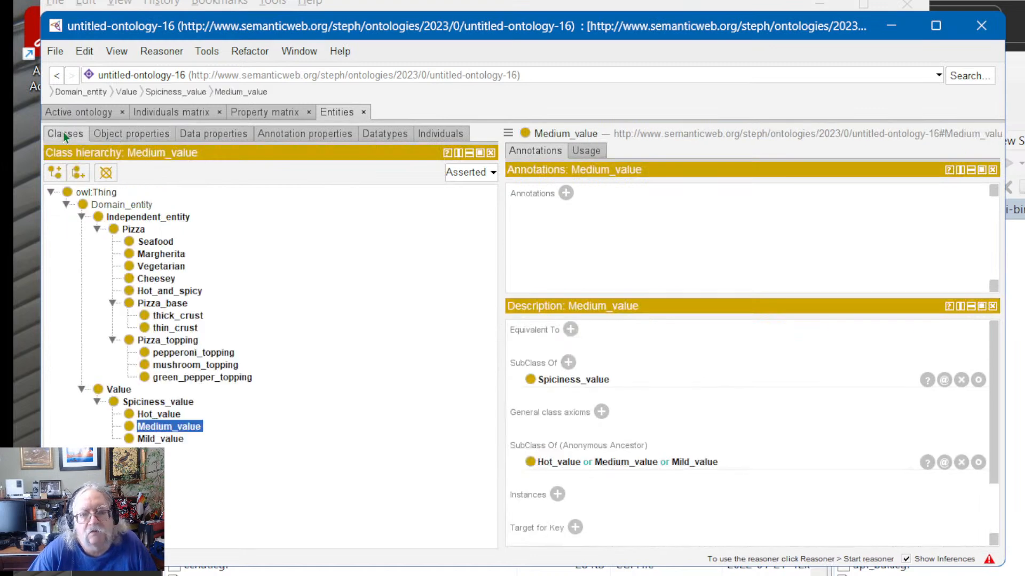
{"action": "left_click", "coordinate": [153, 255]}
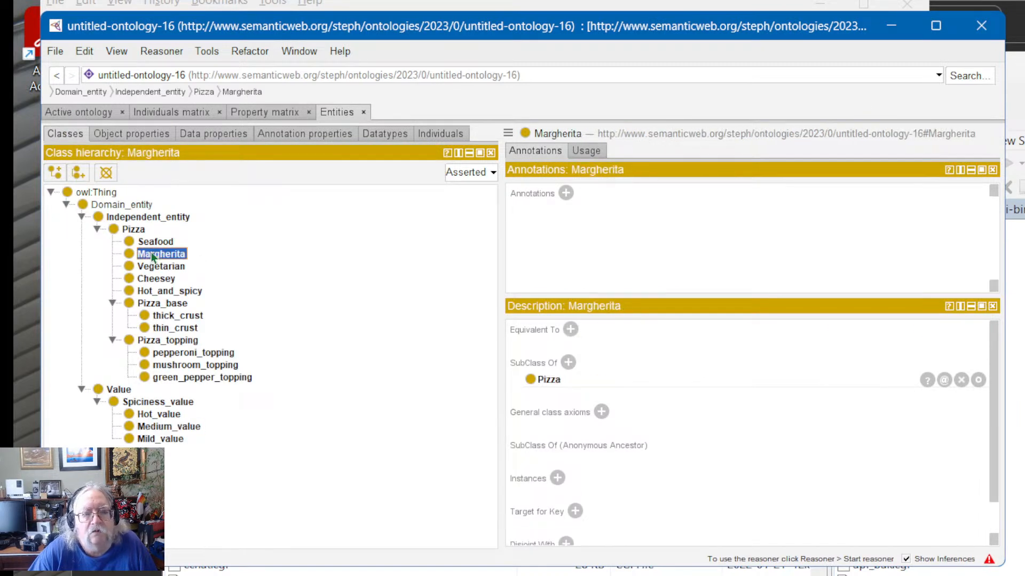
{"action": "right_click", "coordinate": [153, 255]}
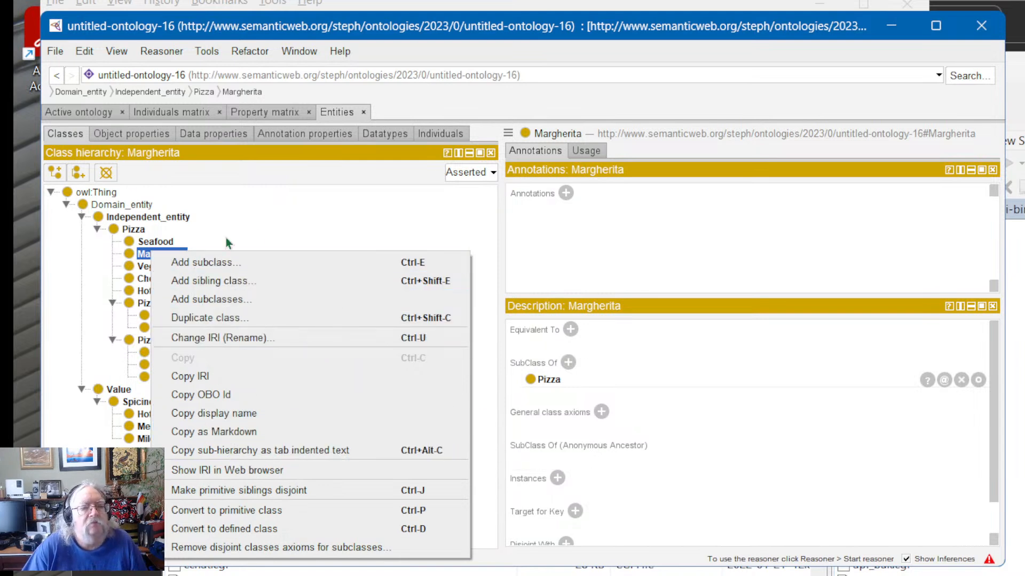
{"action": "left_click", "coordinate": [302, 221]}
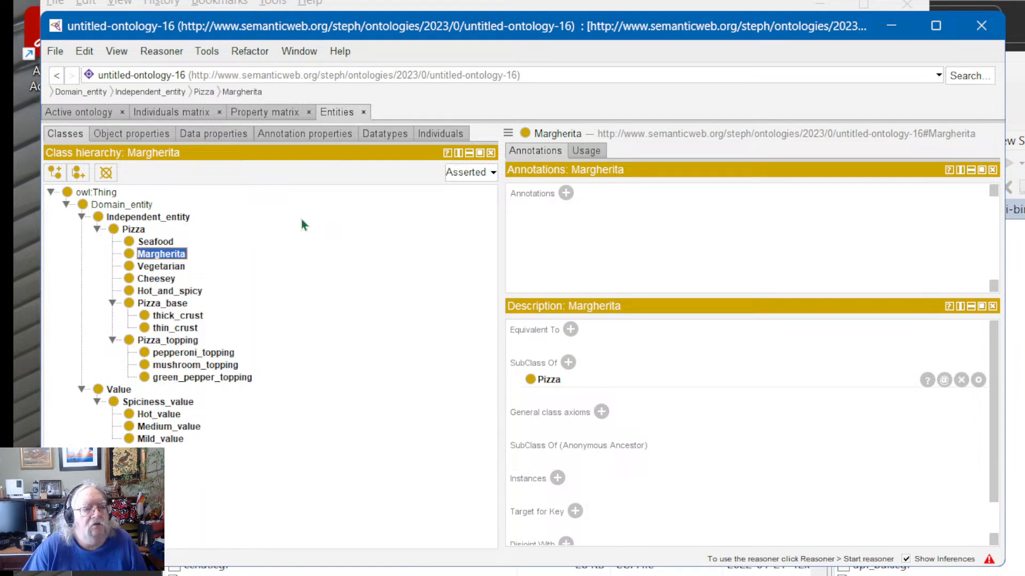
{"action": "left_click", "coordinate": [143, 243]}
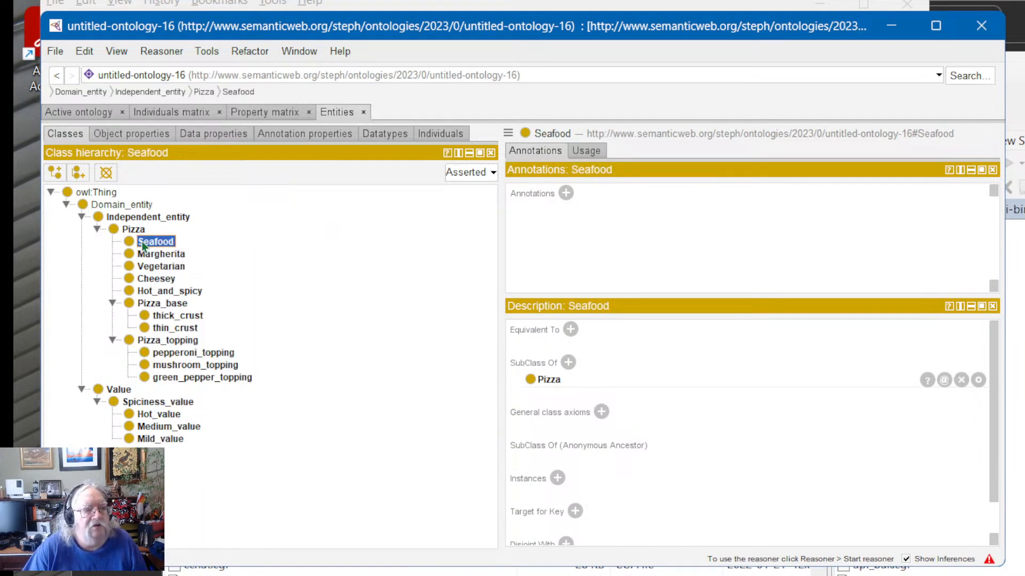
Step: Examine the object and data property hierarchies, and return to the individuals matrix
{"action": "left_click", "coordinate": [126, 136]}
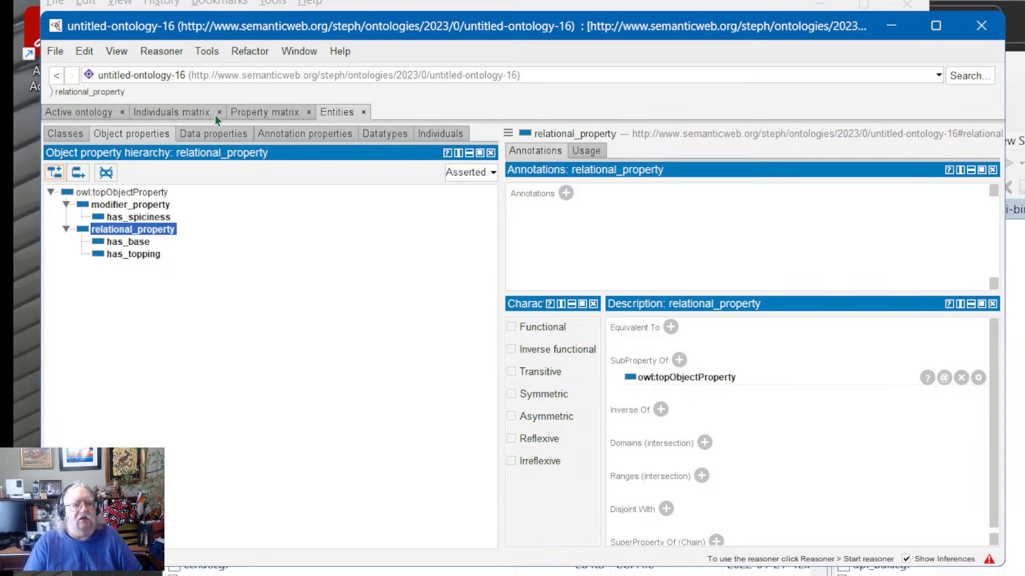
{"action": "left_click", "coordinate": [214, 134]}
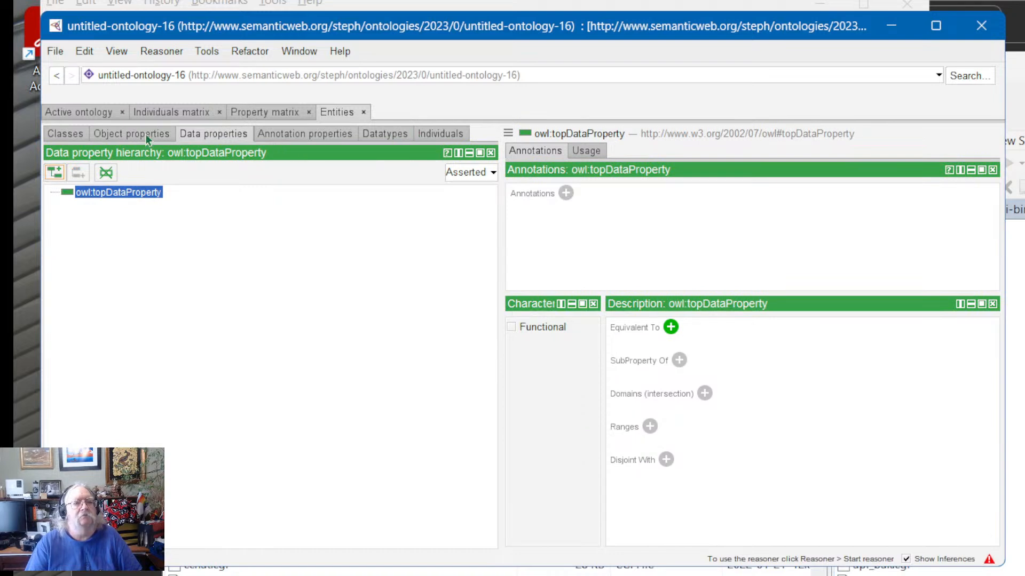
{"action": "left_click", "coordinate": [150, 113]}
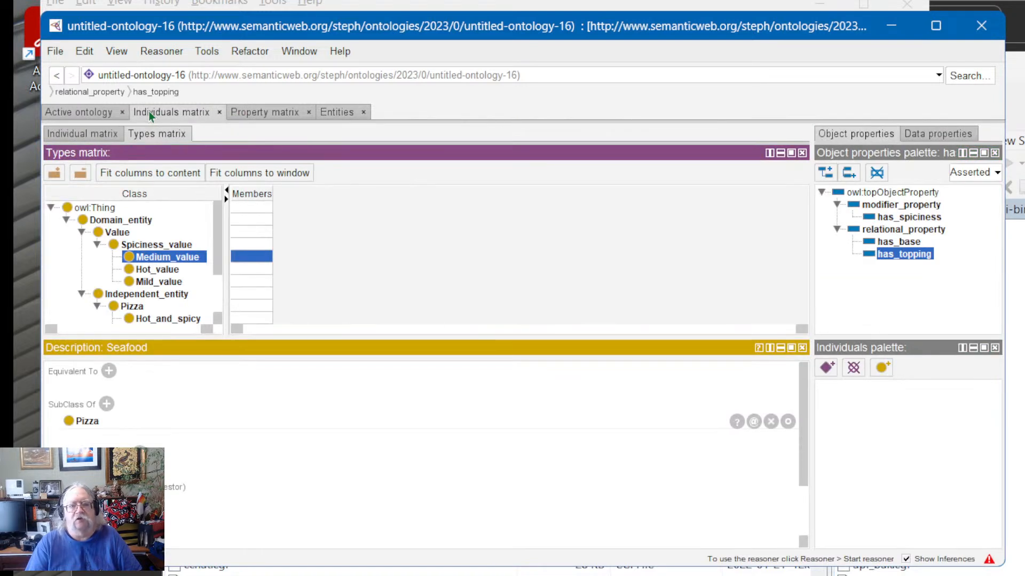
Step: Expand modifier_property and relational_property in the property matrix's object properties palette, and view the data property matrix
{"action": "left_click", "coordinate": [264, 111]}
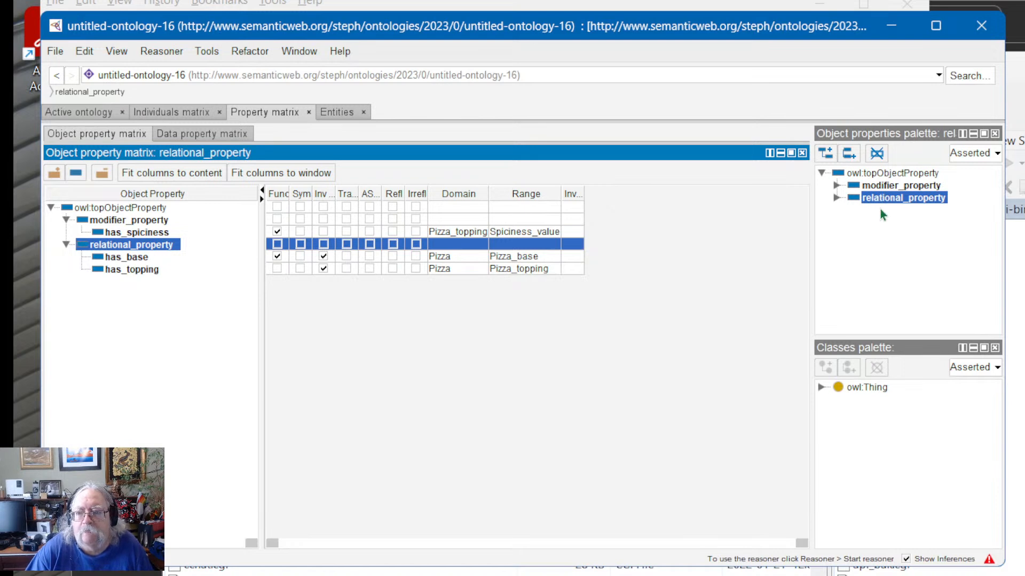
{"action": "left_click", "coordinate": [836, 185]}
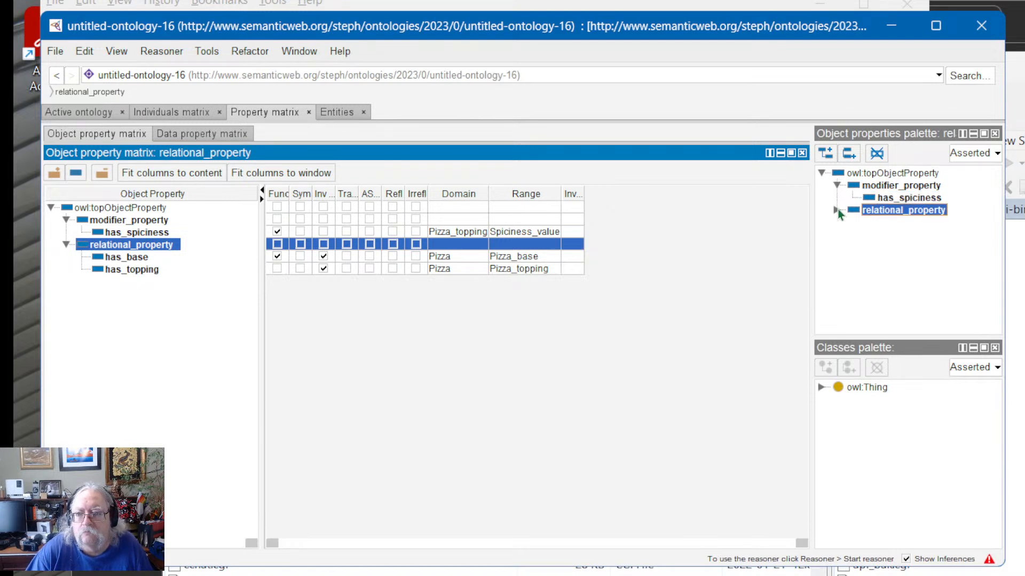
{"action": "left_click", "coordinate": [837, 210]}
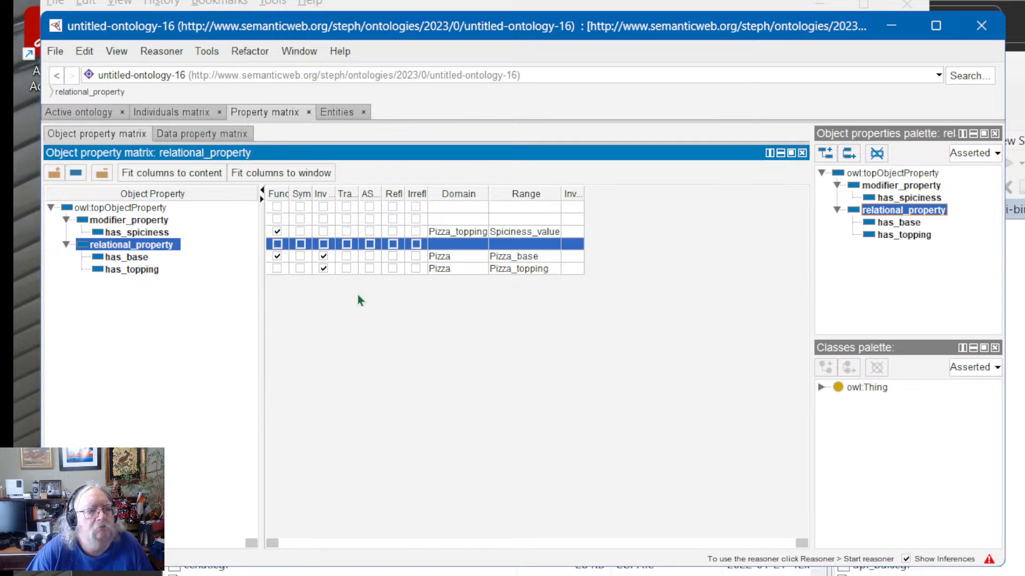
{"action": "left_click", "coordinate": [206, 135]}
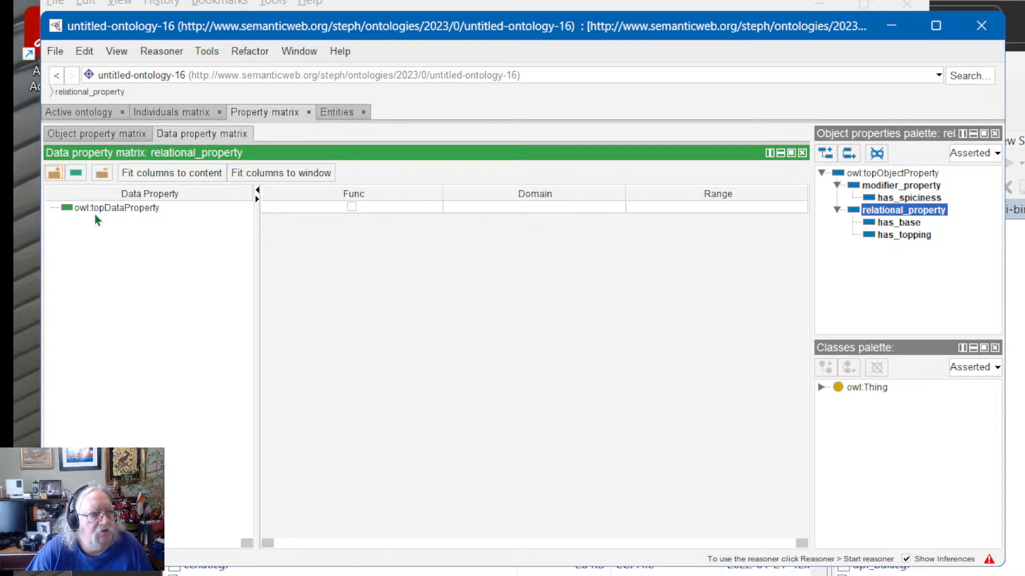
Step: Select owl:topDataProperty and fit the data property matrix columns to their content, and back to the window width
{"action": "left_click", "coordinate": [112, 209]}
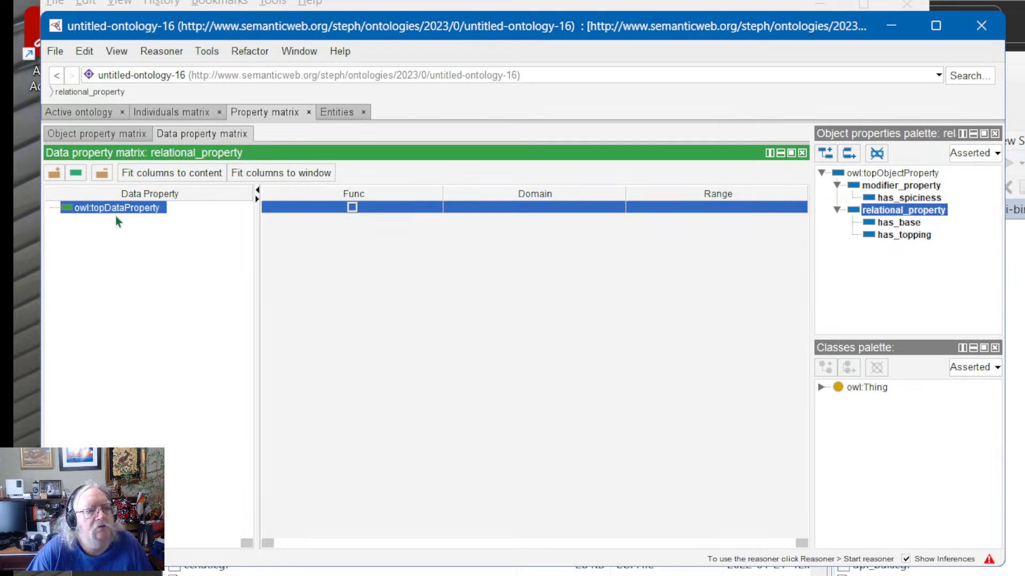
{"action": "left_click", "coordinate": [146, 170]}
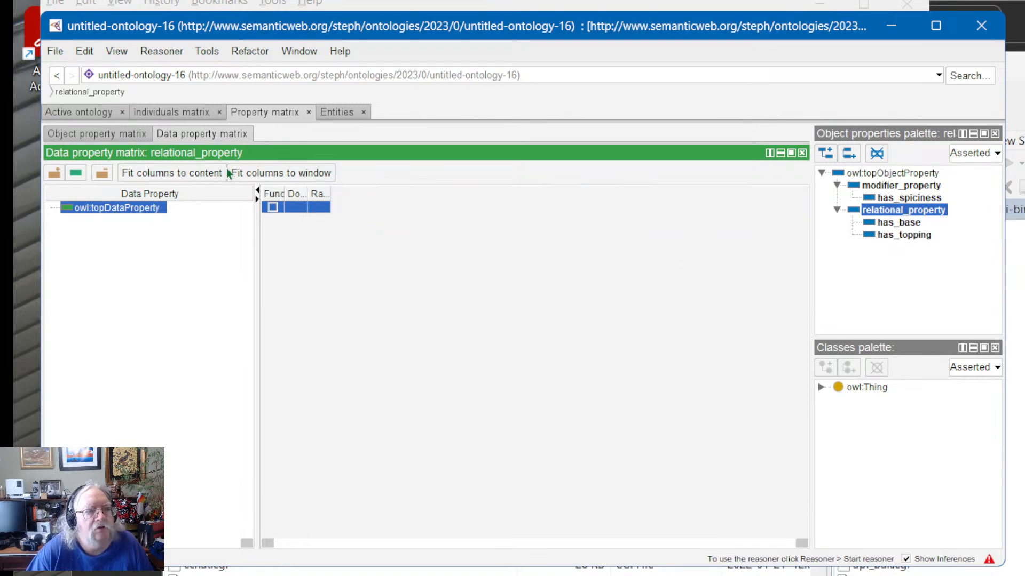
{"action": "left_click", "coordinate": [250, 171]}
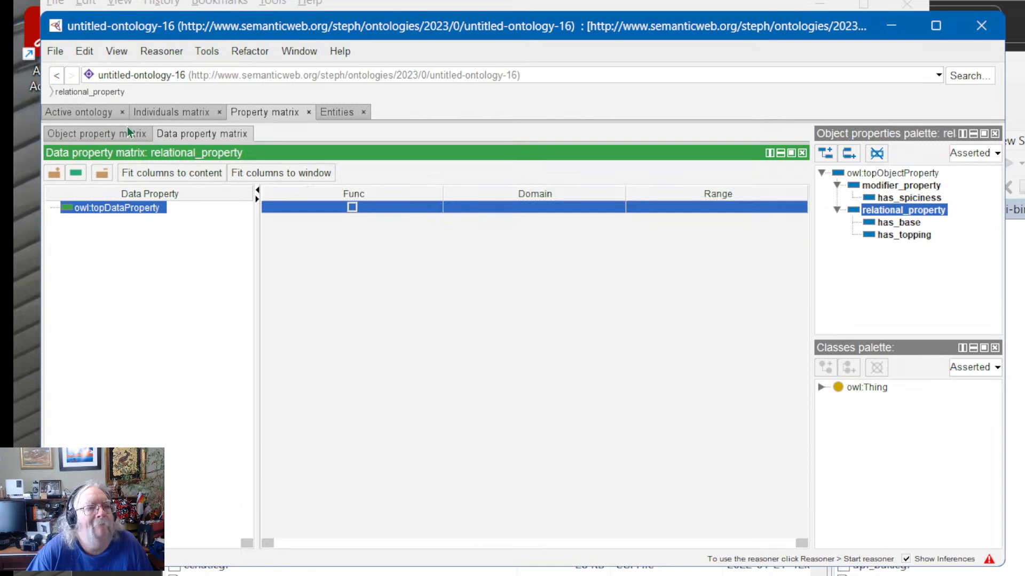
Step: Look through the data property hierarchy, the types matrix and the active ontology overview for a class matrix
{"action": "left_click", "coordinate": [334, 114]}
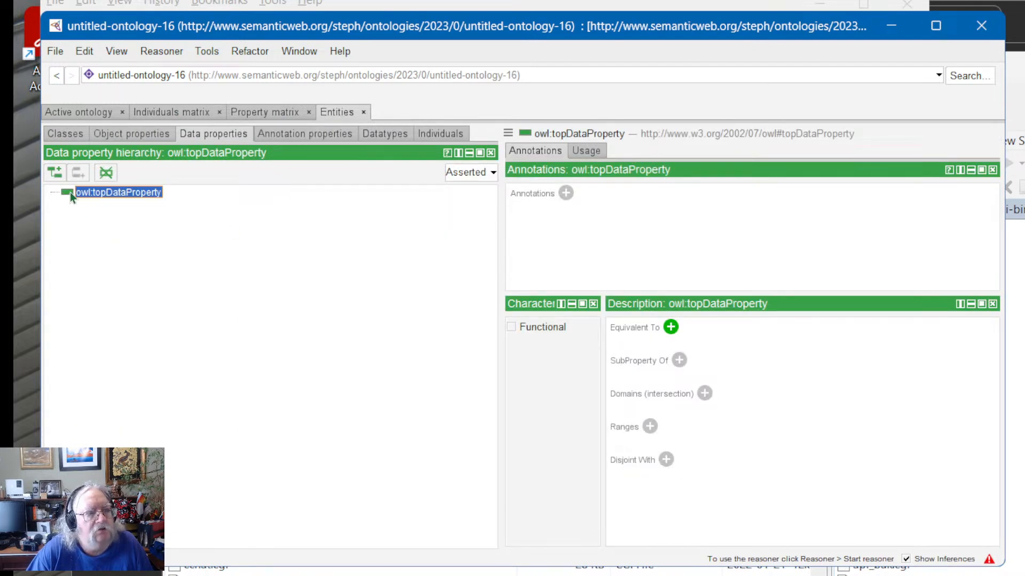
{"action": "left_click", "coordinate": [198, 114]}
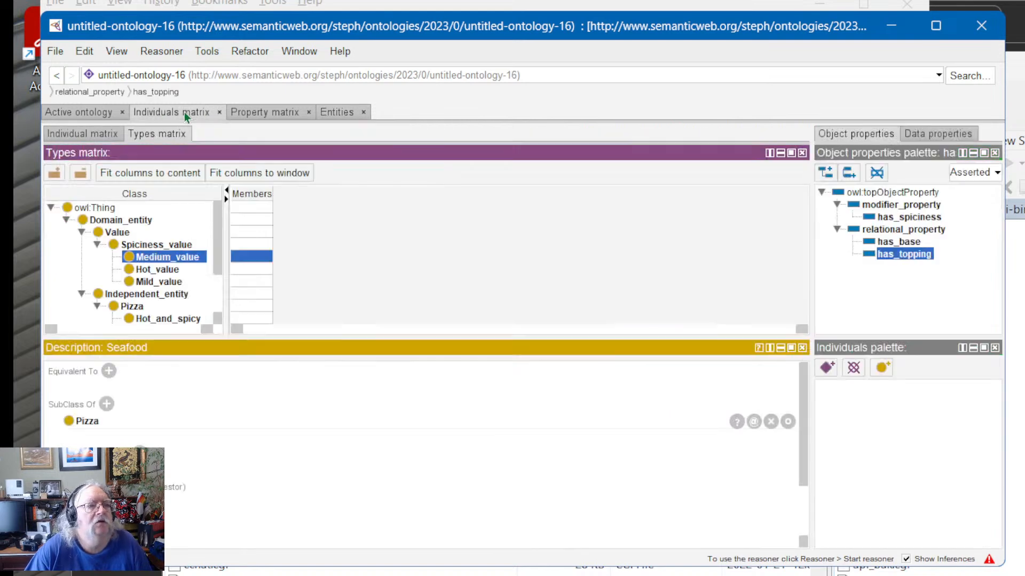
{"action": "left_click", "coordinate": [72, 113]}
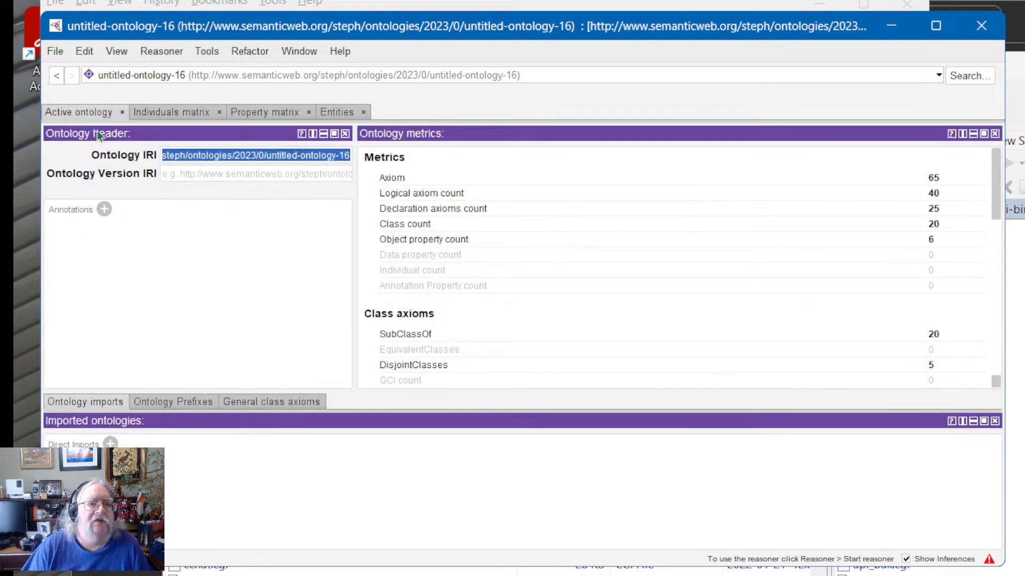
{"action": "left_click", "coordinate": [183, 113]}
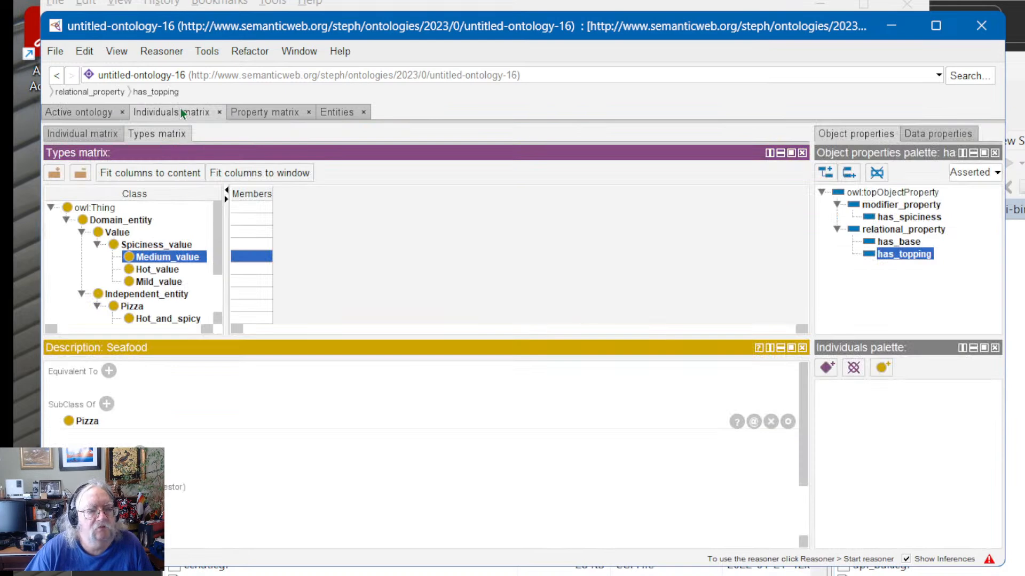
Step: Try to enter text in the Members cell of Spiciness_value in the types matrix, and erase it
{"action": "left_click", "coordinate": [254, 245]}
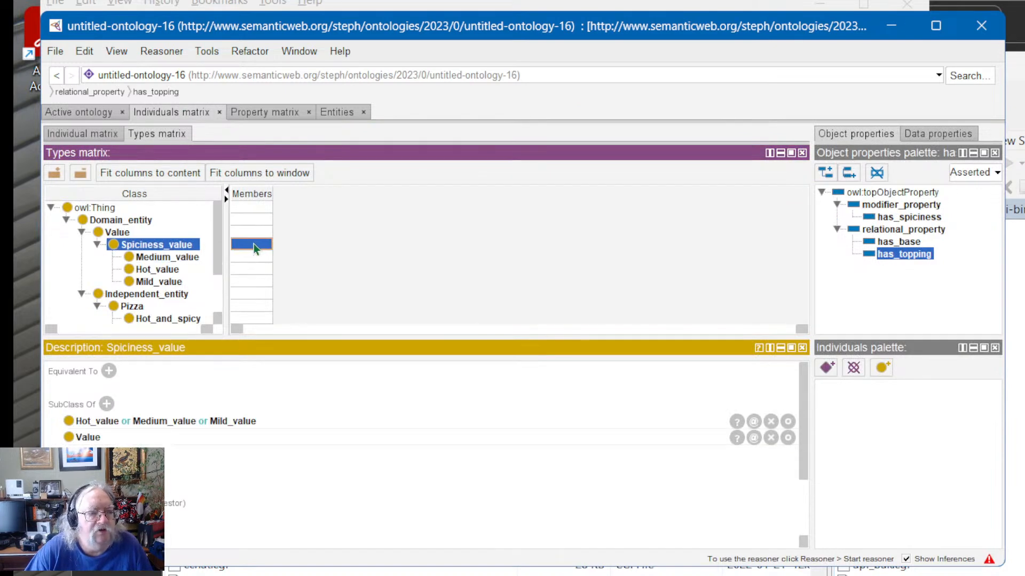
{"action": "type", "text": "f"}
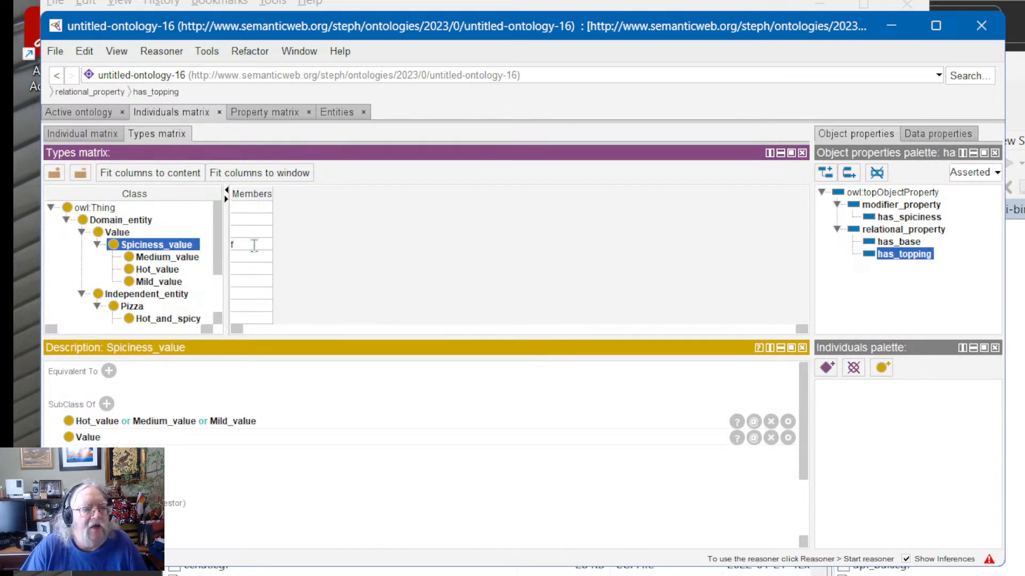
{"action": "key", "text": "BackSpace"}
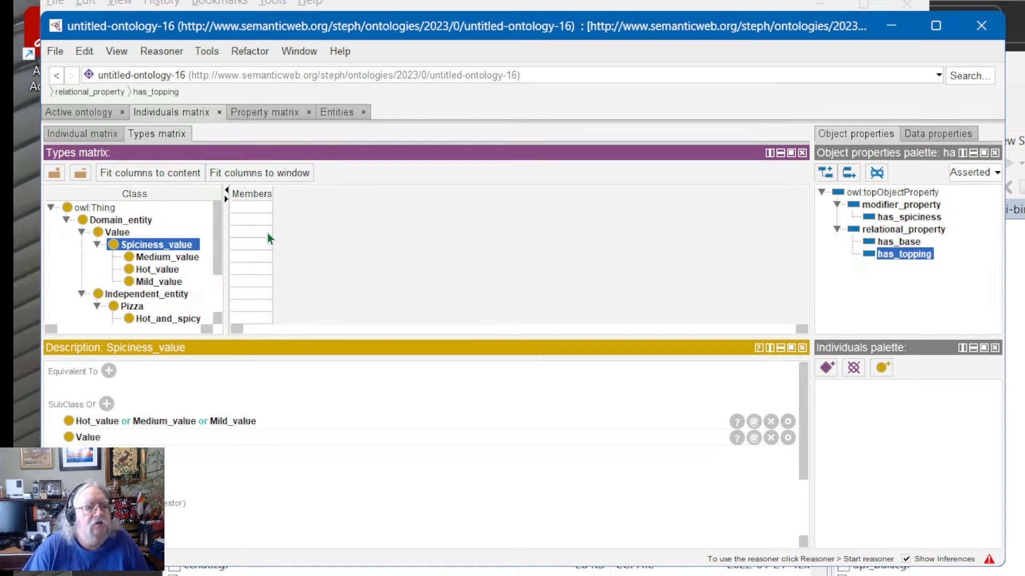
Step: Inspect the Medium_value class and the active ontology overview, and return to the individuals matrix
{"action": "left_click", "coordinate": [196, 260]}
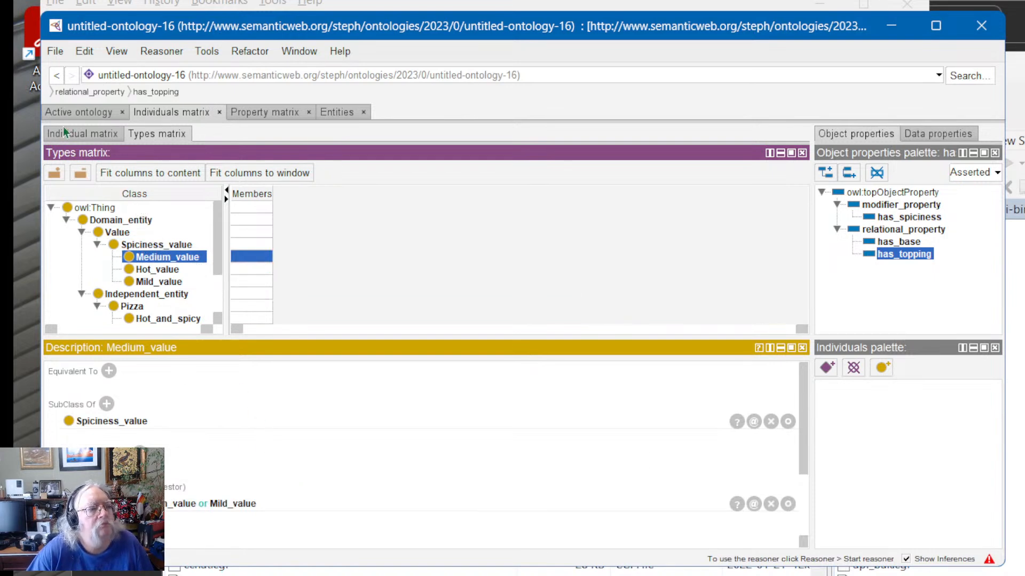
{"action": "left_click", "coordinate": [64, 112]}
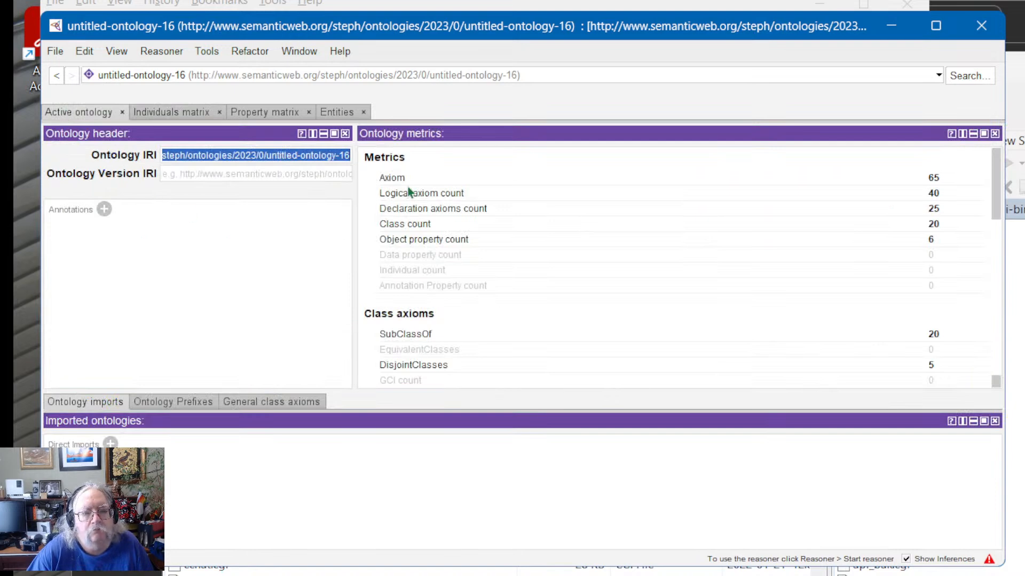
{"action": "left_click", "coordinate": [196, 115]}
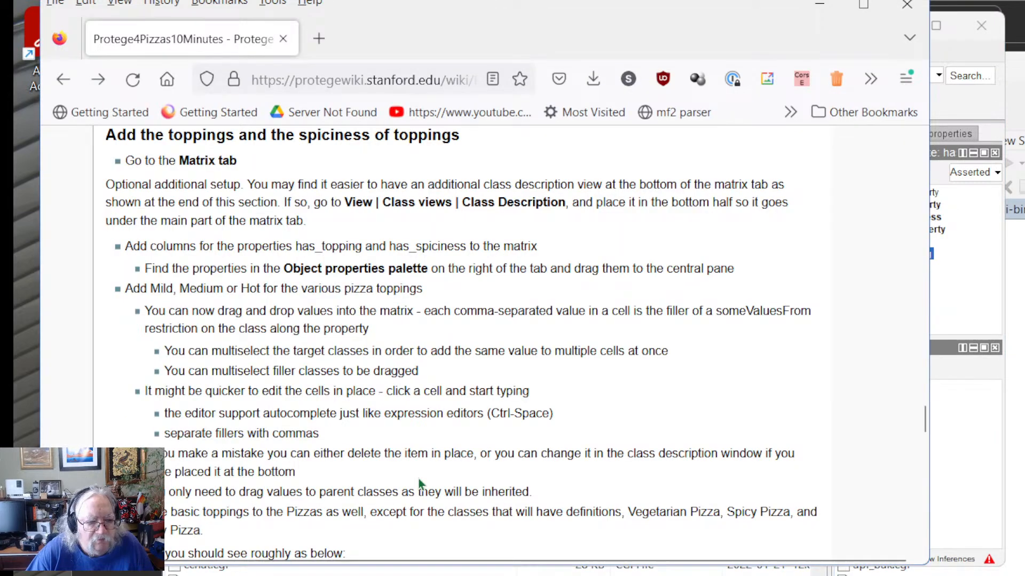
Step: Switch to the Firefox tutorial, find the example of the finished class matrix and open its full-size image Alr-matrix-classes.png
{"action": "scroll", "coordinate": [418, 479], "scroll_direction": "down", "scroll_amount": 6}
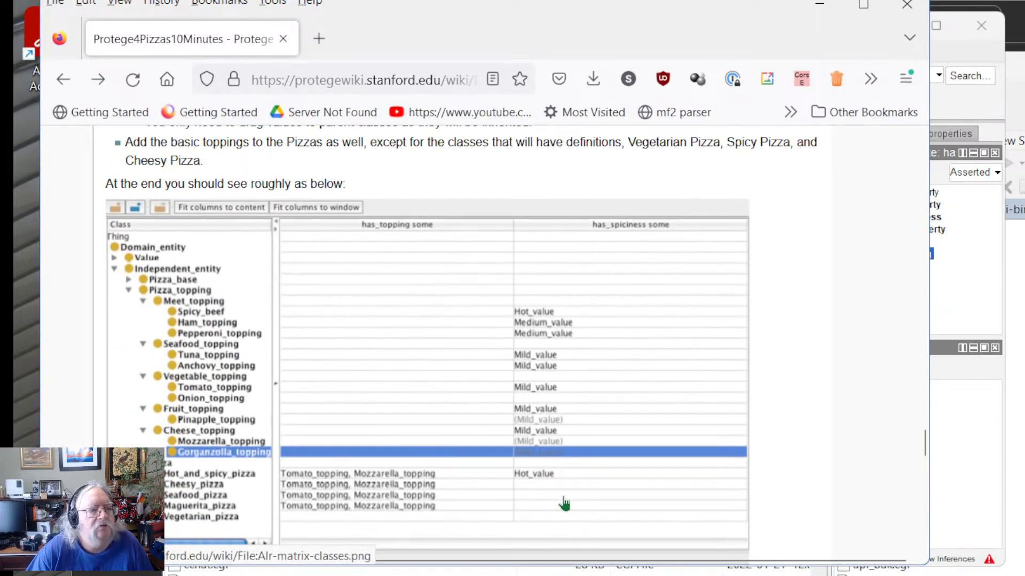
{"action": "scroll", "coordinate": [285, 348], "scroll_direction": "down", "scroll_amount": 2}
{"action": "scroll", "coordinate": [285, 348], "scroll_direction": "up", "scroll_amount": 2}
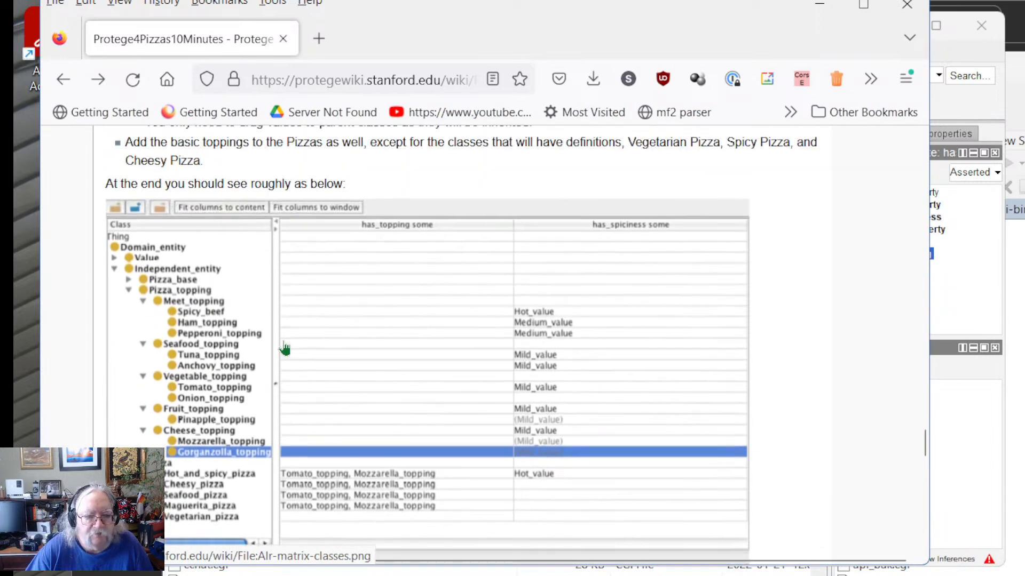
{"action": "left_click_drag", "start_coordinate": [253, 308], "coordinate": [244, 359]}
{"action": "left_click", "coordinate": [636, 410]}
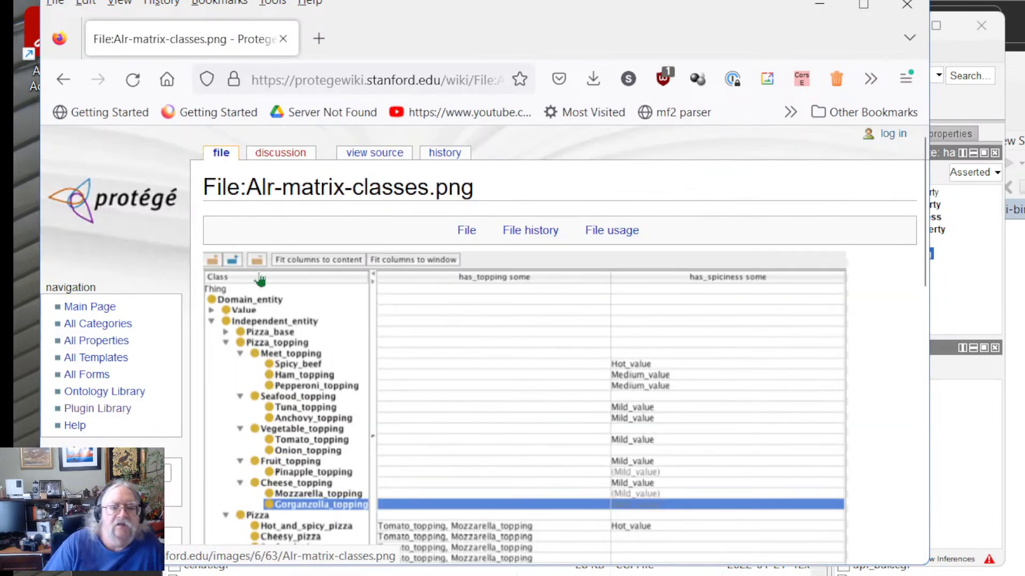
{"action": "left_click", "coordinate": [216, 285]}
{"action": "left_click", "coordinate": [575, 342]}
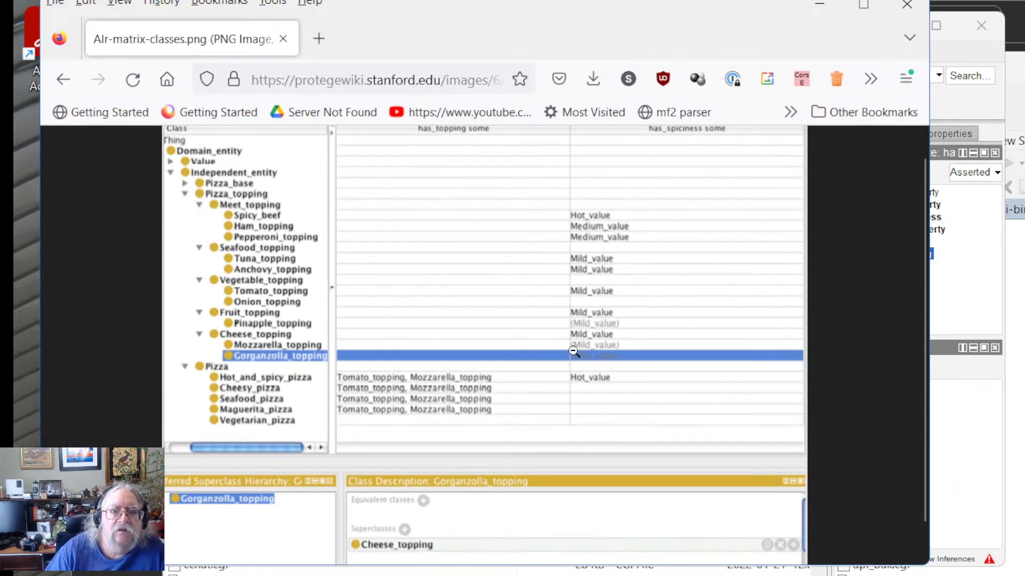
Step: Examine the has_topping and has_spiciness values of the topping and pizza classes in the example image
{"action": "scroll", "coordinate": [572, 351], "scroll_direction": "up", "scroll_amount": 1}
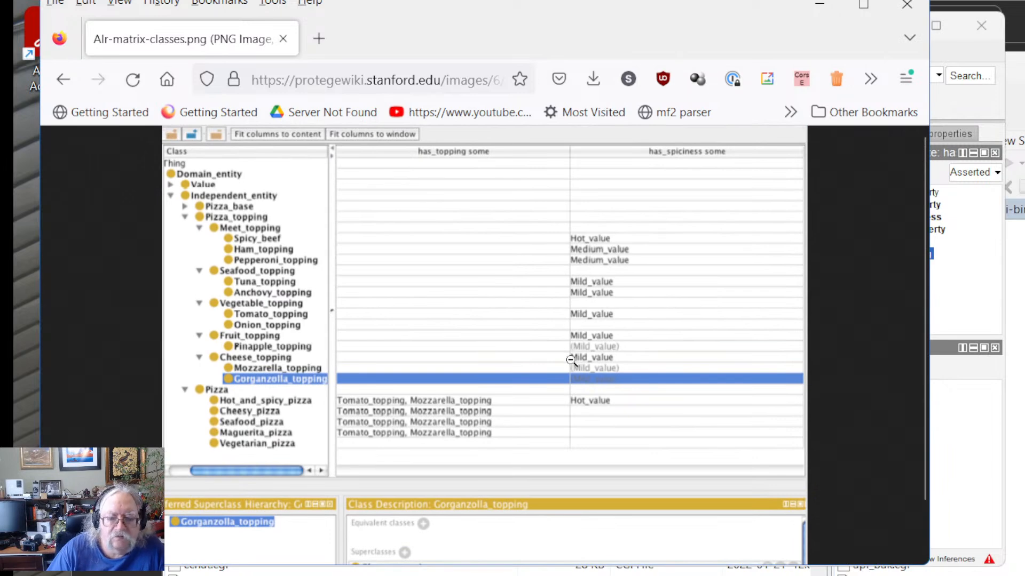
{"action": "scroll", "coordinate": [594, 414], "scroll_direction": "down", "scroll_amount": 2}
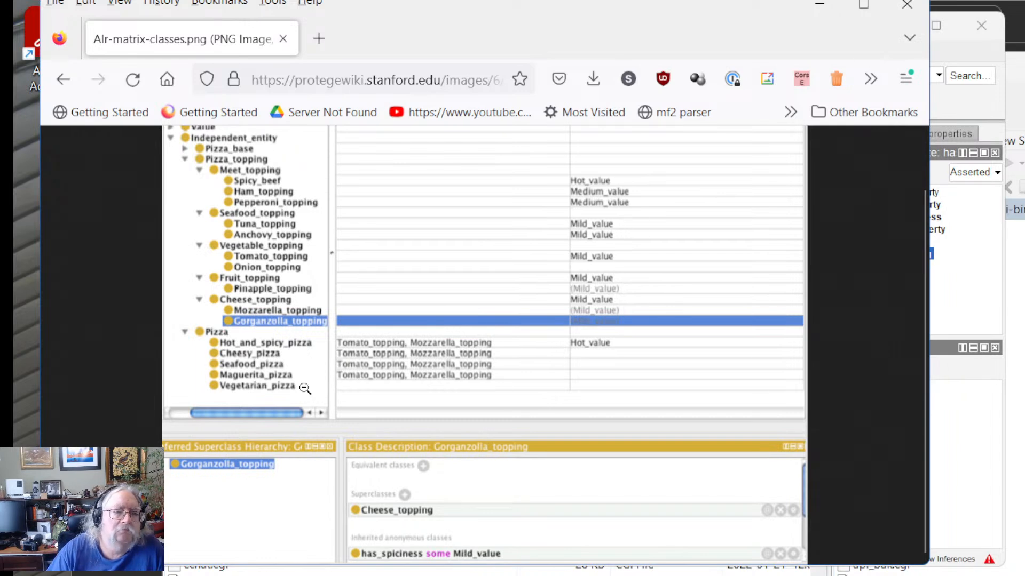
{"action": "scroll", "coordinate": [238, 356], "scroll_direction": "up", "scroll_amount": 2}
{"action": "scroll", "coordinate": [237, 357], "scroll_direction": "up", "scroll_amount": 2}
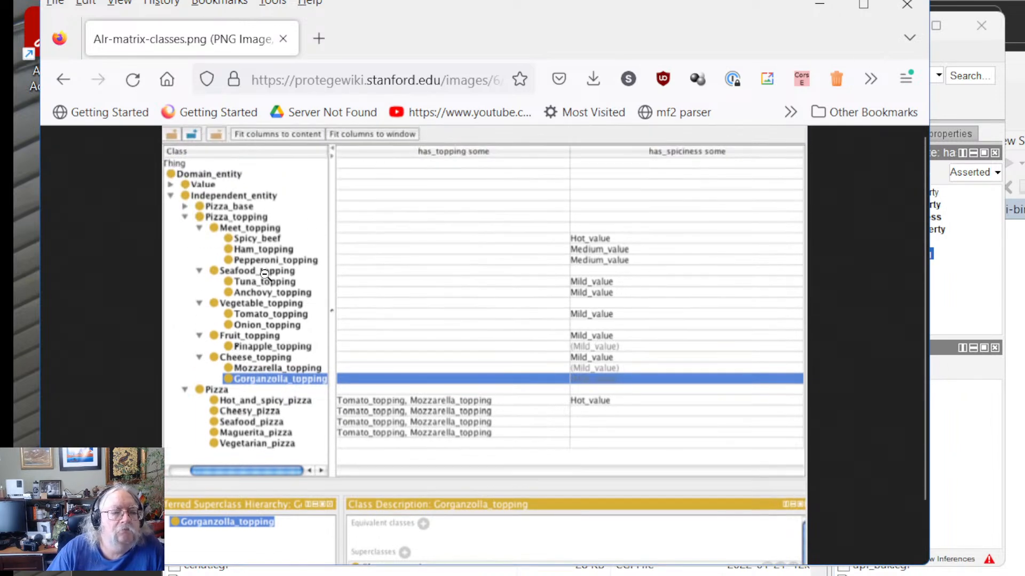
{"action": "left_click", "coordinate": [264, 371]}
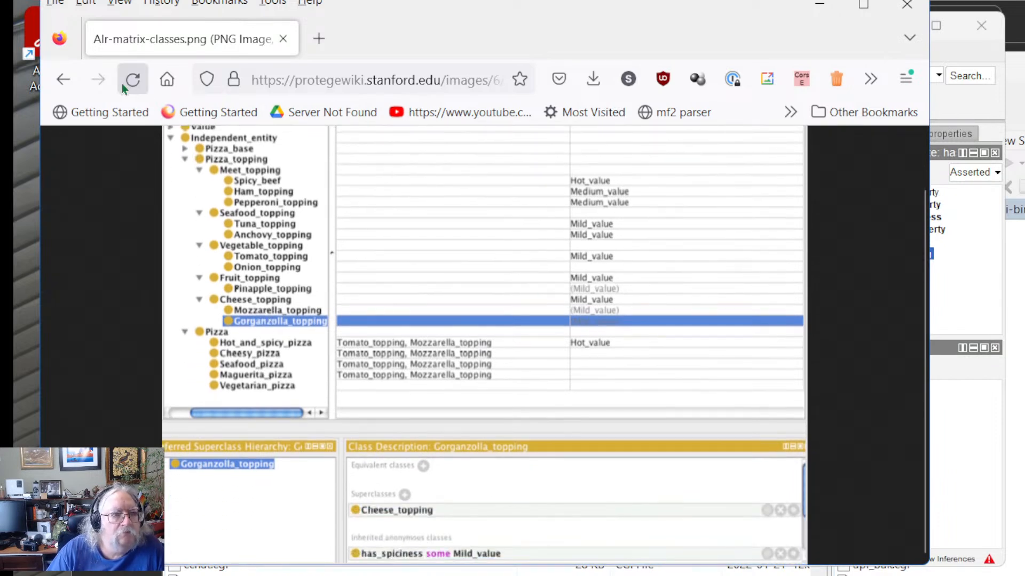
Step: Return to the Protege4Pizzas10Minutes page and read the topping matrix instructions and the section on finishing the pizza definitions
{"action": "left_click", "coordinate": [61, 83]}
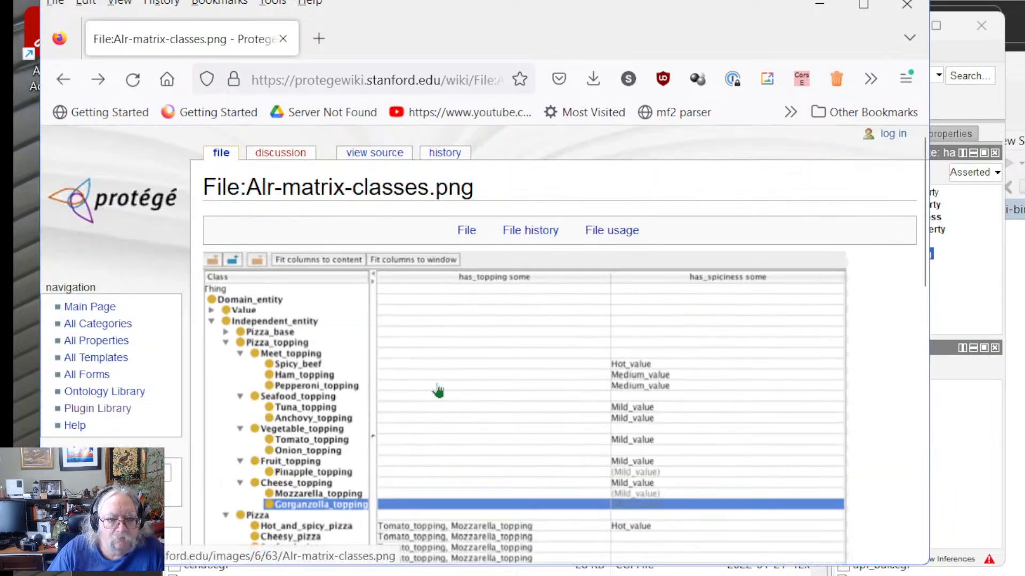
{"action": "key", "text": "alt+Left"}
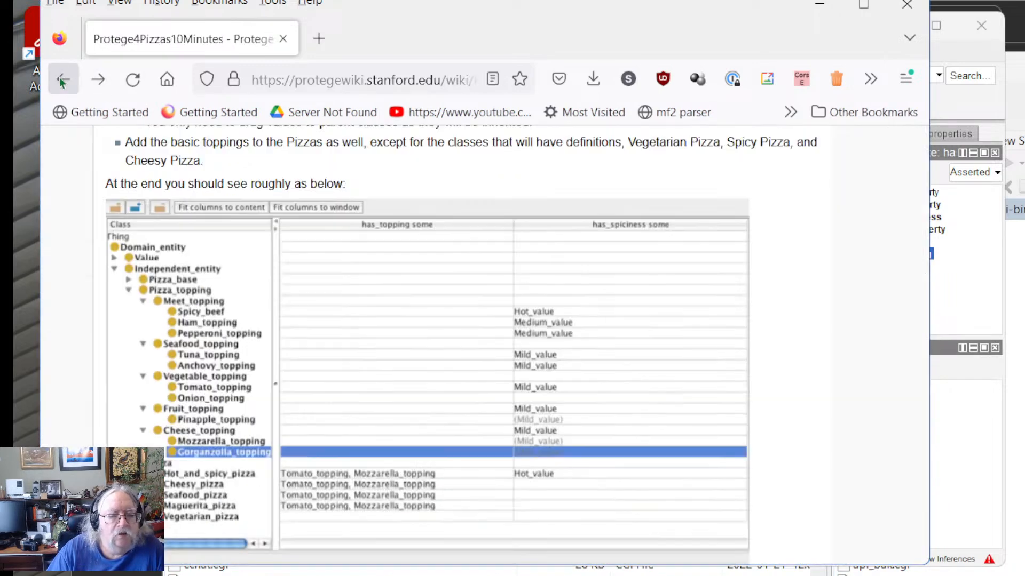
{"action": "scroll", "coordinate": [625, 346], "scroll_direction": "down", "scroll_amount": 6}
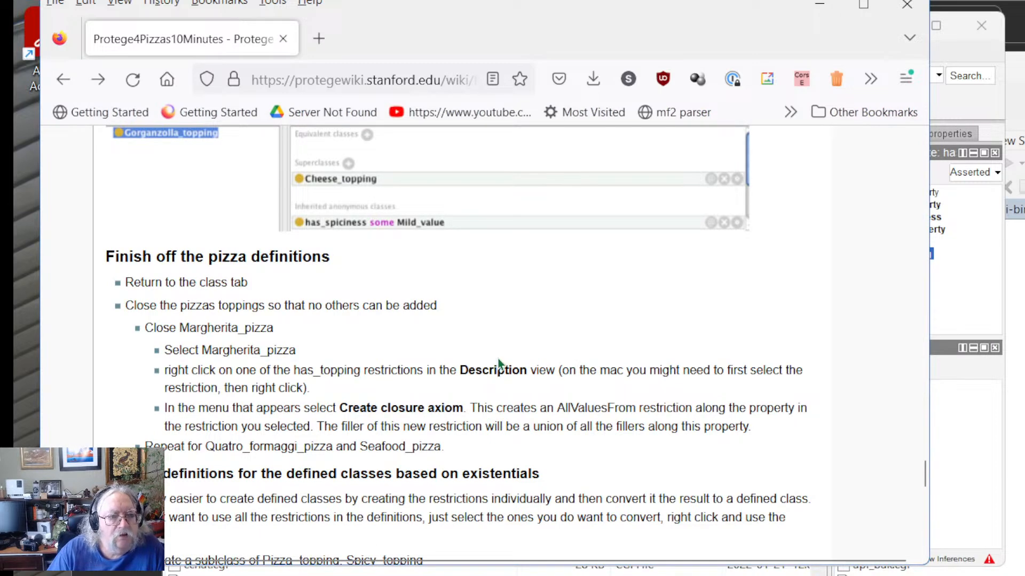
{"action": "scroll", "coordinate": [416, 306], "scroll_direction": "up", "scroll_amount": 6}
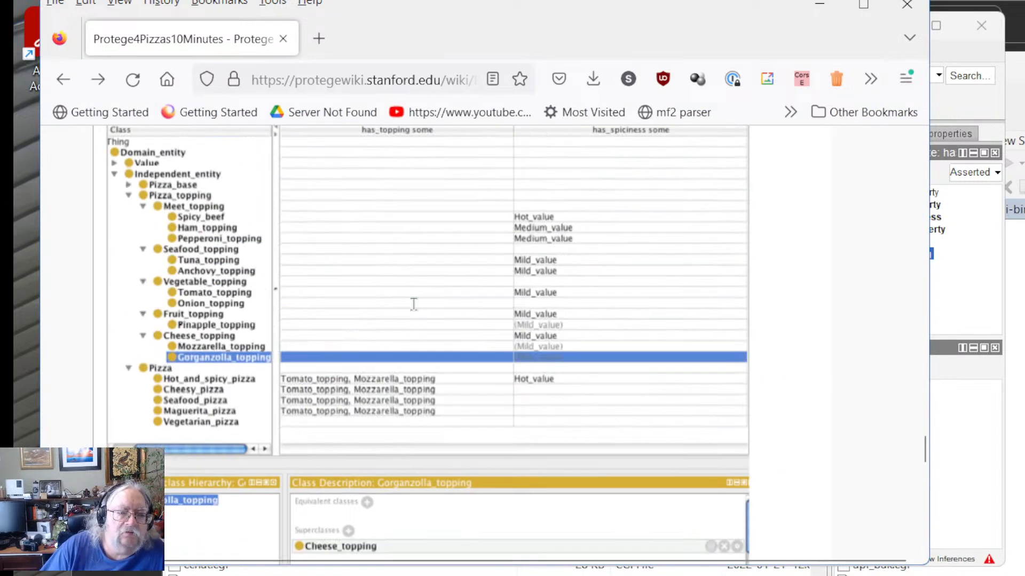
{"action": "scroll", "coordinate": [419, 314], "scroll_direction": "up", "scroll_amount": 5}
{"action": "scroll", "coordinate": [419, 315], "scroll_direction": "down", "scroll_amount": 12}
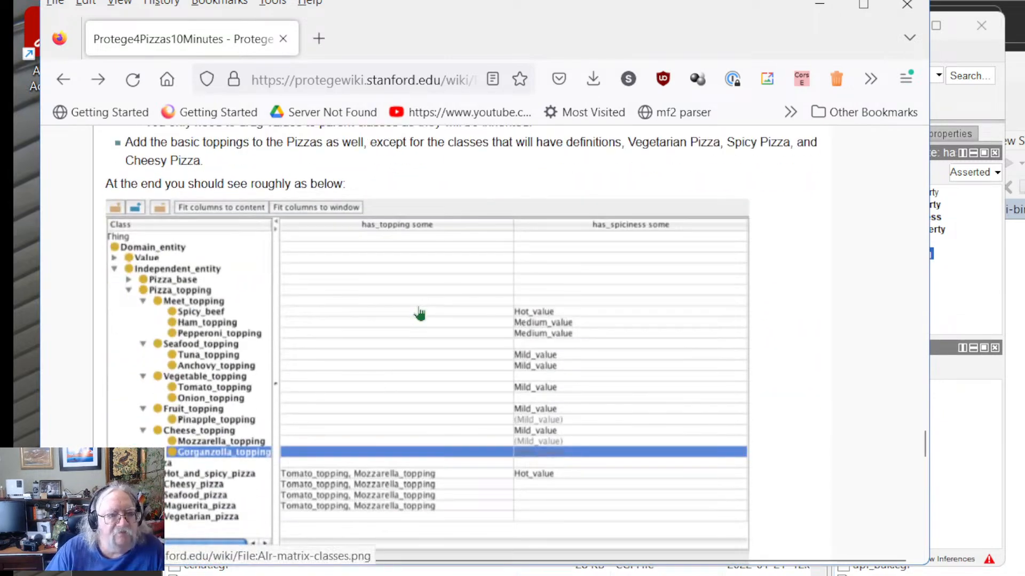
{"action": "scroll", "coordinate": [418, 323], "scroll_direction": "down", "scroll_amount": 3}
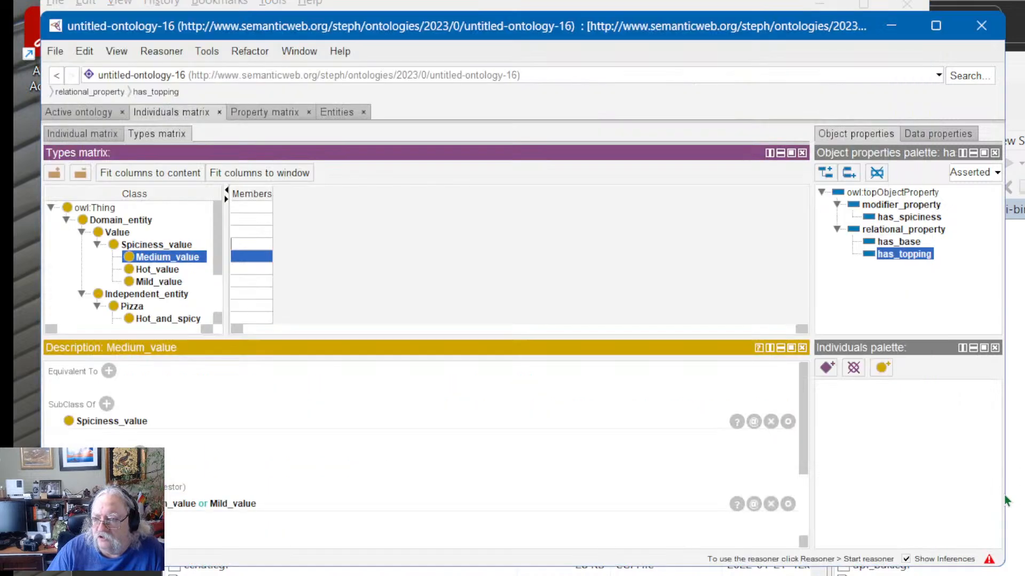
Step: Switch back to Protégé, compare the property matrix with the individuals matrix, and show the class hierarchy
{"action": "left_click", "coordinate": [998, 499]}
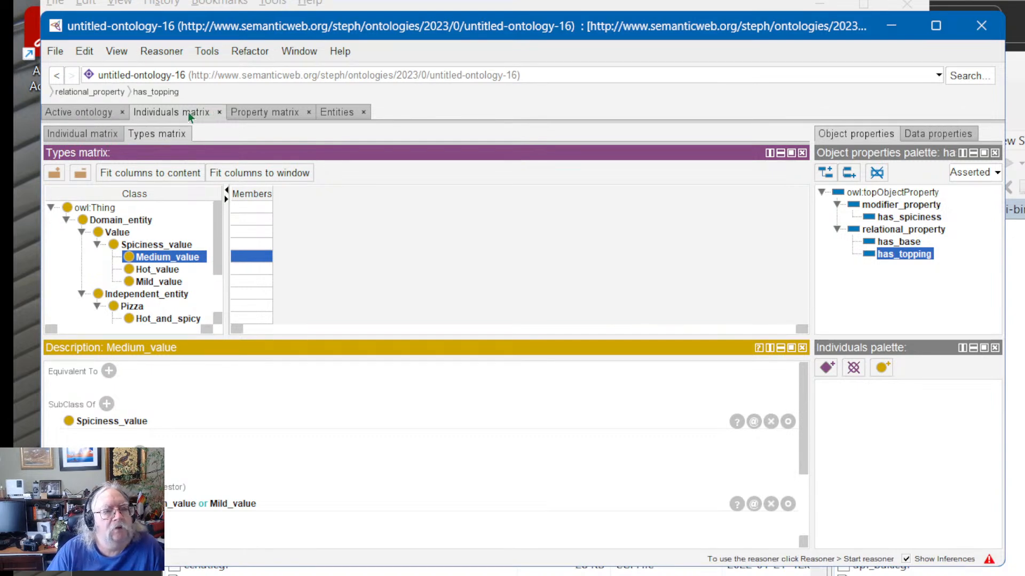
{"action": "left_click", "coordinate": [275, 115]}
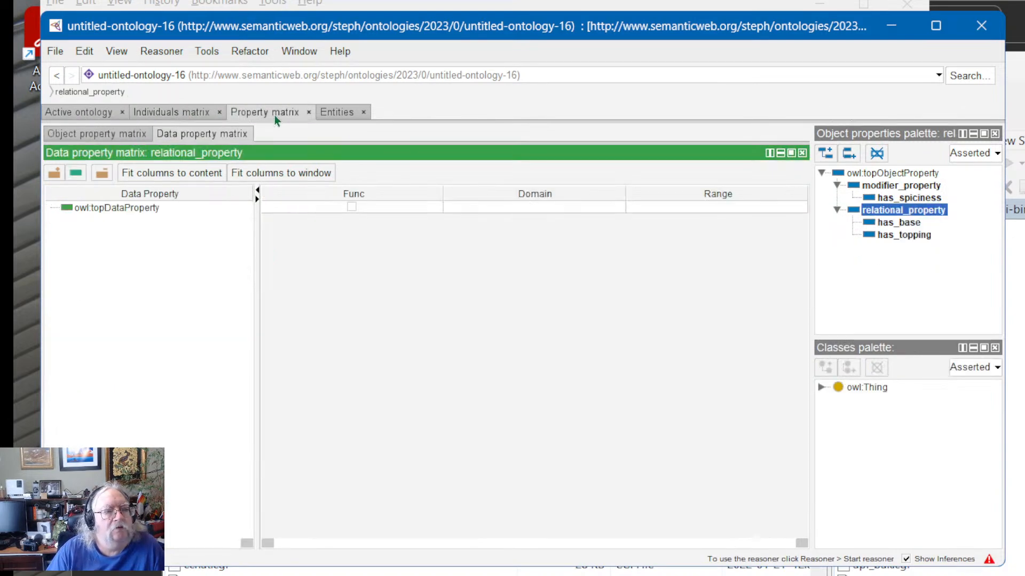
{"action": "left_click", "coordinate": [136, 113]}
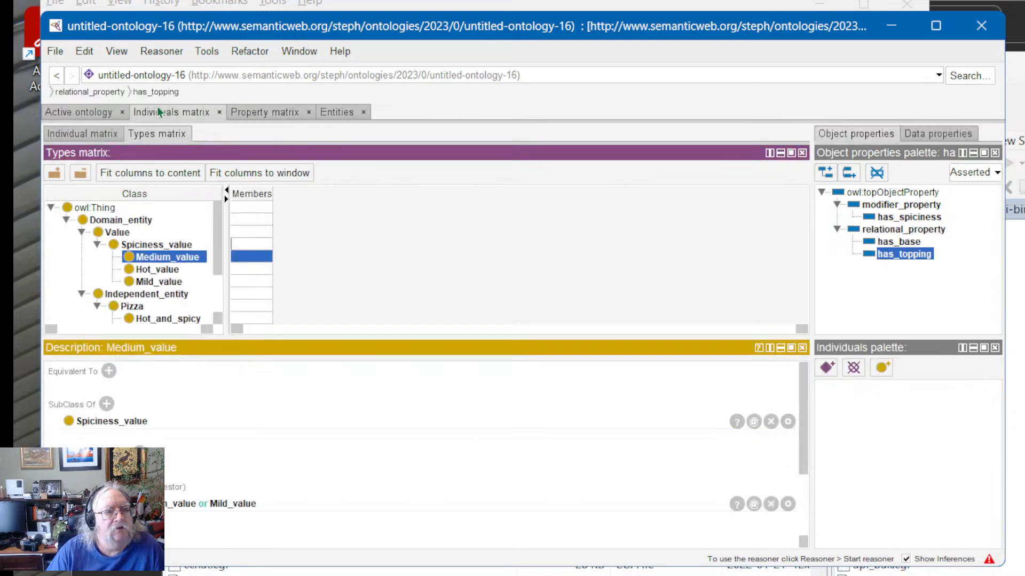
{"action": "left_click", "coordinate": [329, 110]}
{"action": "left_click", "coordinate": [65, 138]}
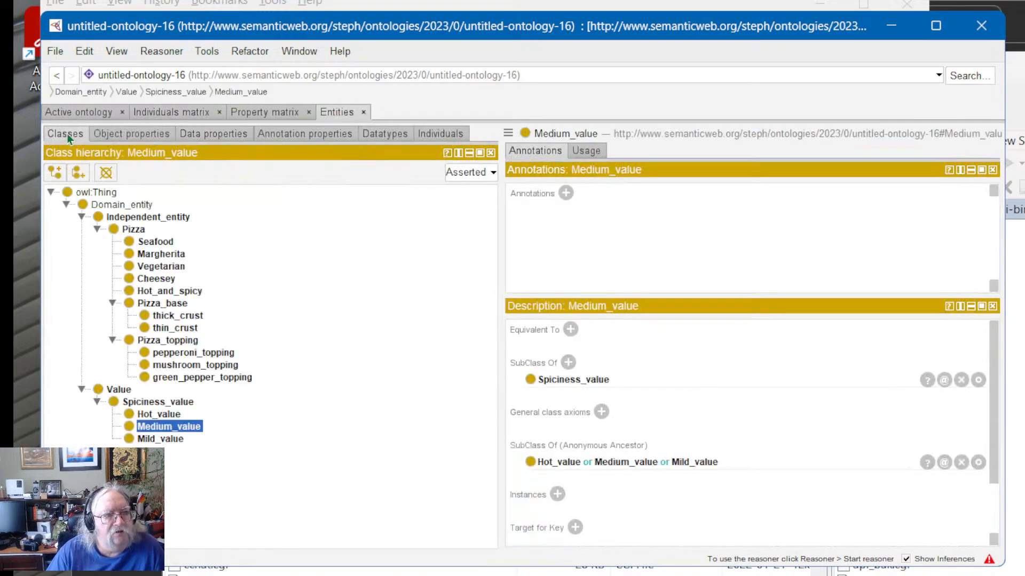
Step: Collapse Spiciness_value in the class hierarchy, keep the Pizza subclasses expanded, and select the Margherita class
{"action": "left_click", "coordinate": [97, 229]}
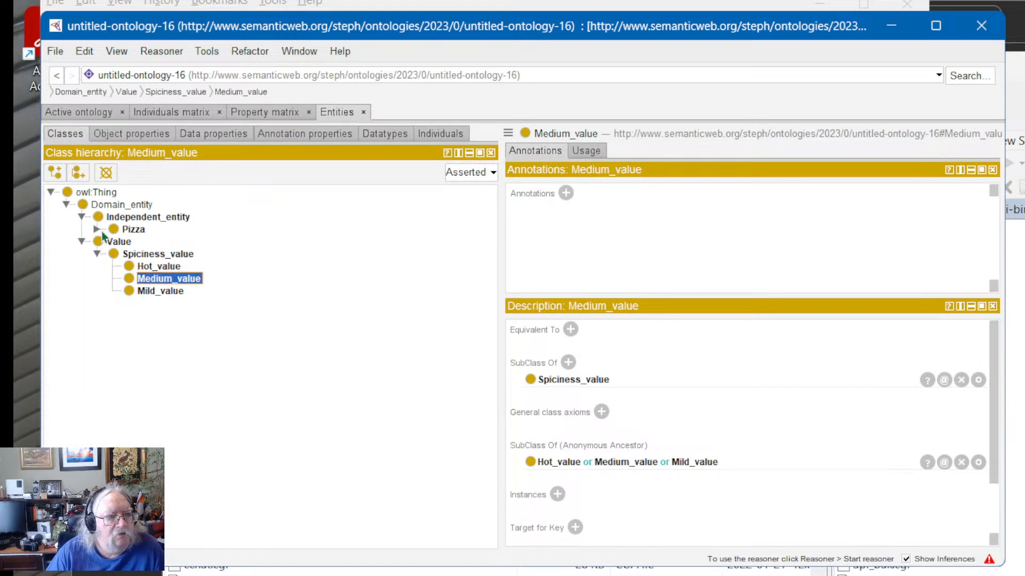
{"action": "left_click", "coordinate": [97, 254]}
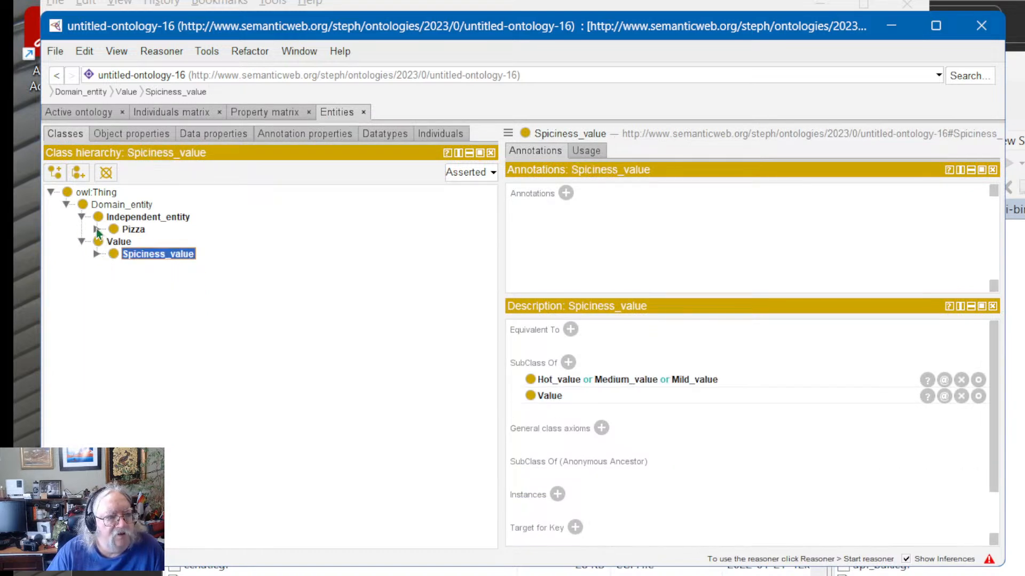
{"action": "left_click", "coordinate": [97, 229]}
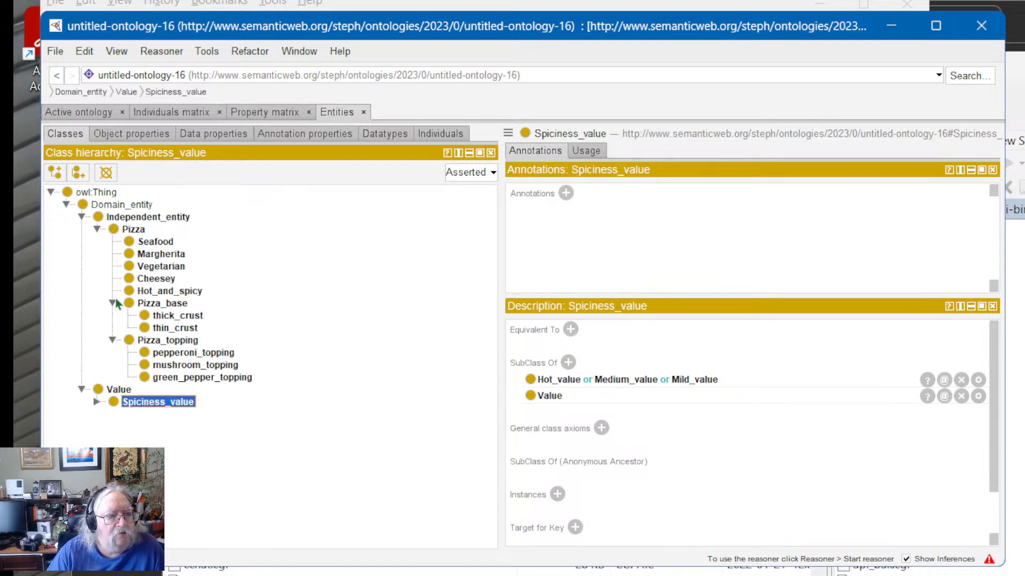
{"action": "left_click", "coordinate": [162, 255]}
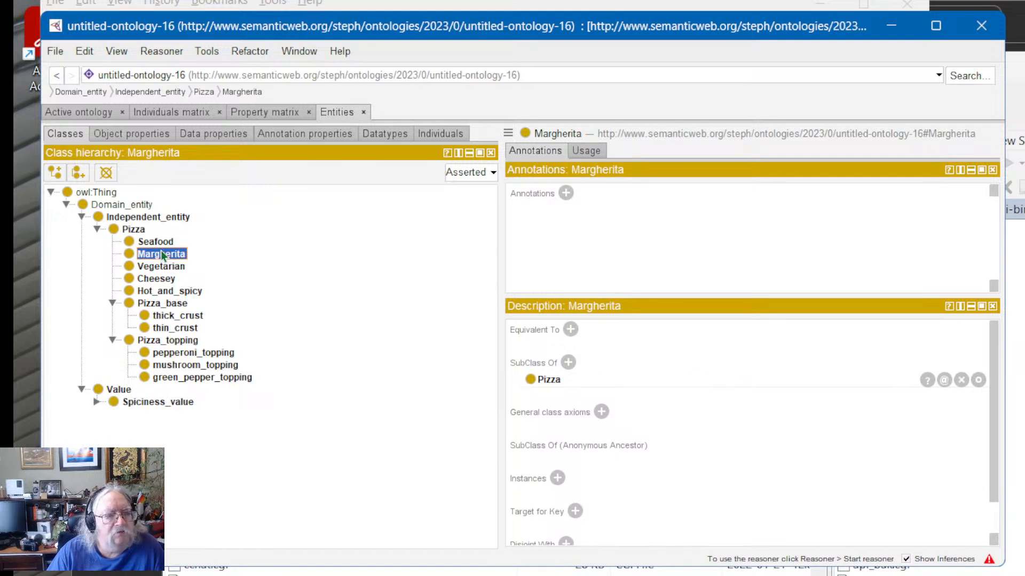
Step: Compare the Margherita class in Protégé with the tutorial's instructions for closing the pizza toppings
{"action": "right_click", "coordinate": [163, 259]}
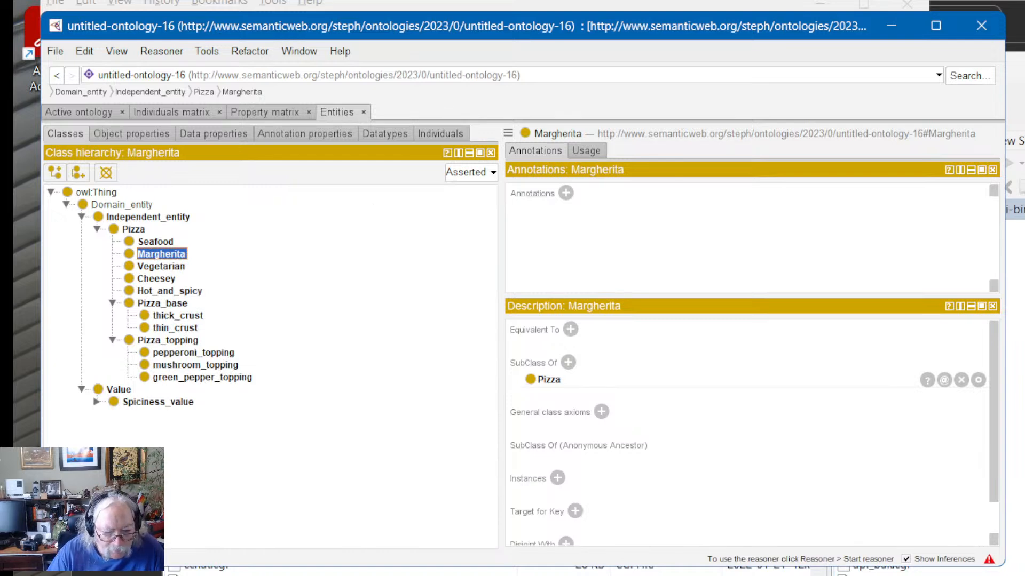
{"action": "key", "text": "alt+Tab"}
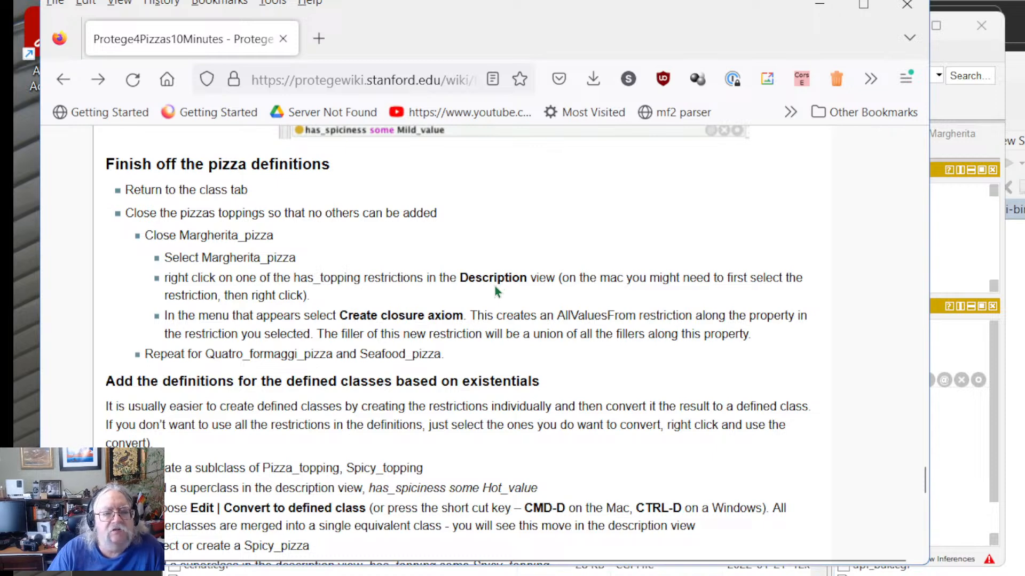
{"action": "left_click", "coordinate": [991, 407]}
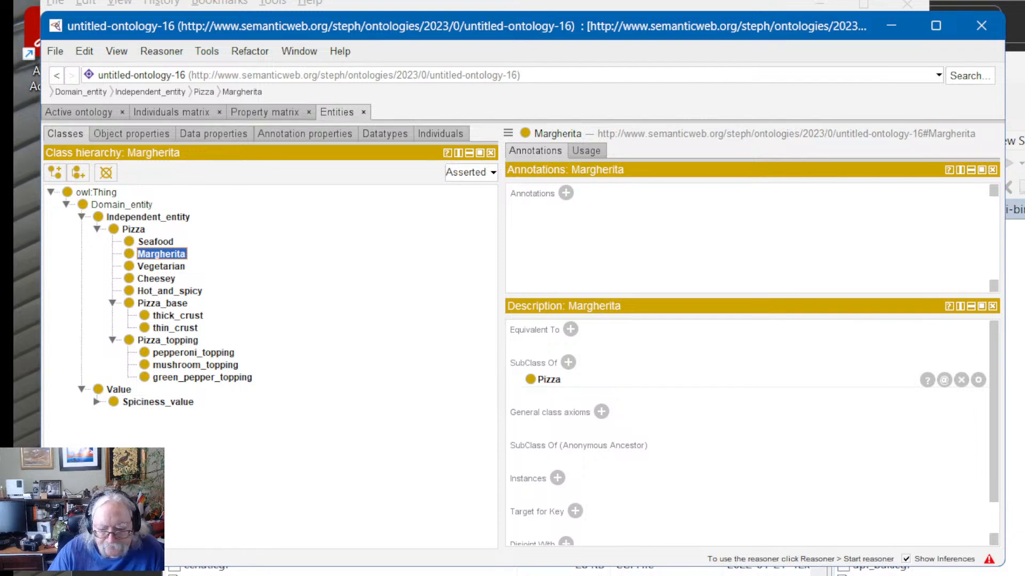
{"action": "left_click", "coordinate": [530, 575]}
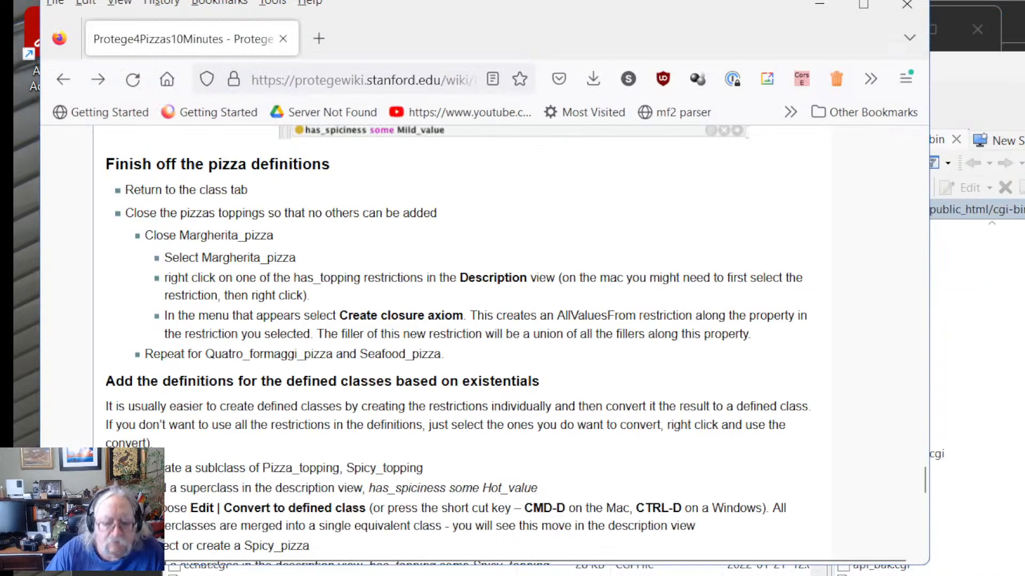
{"action": "left_click", "coordinate": [530, 575]}
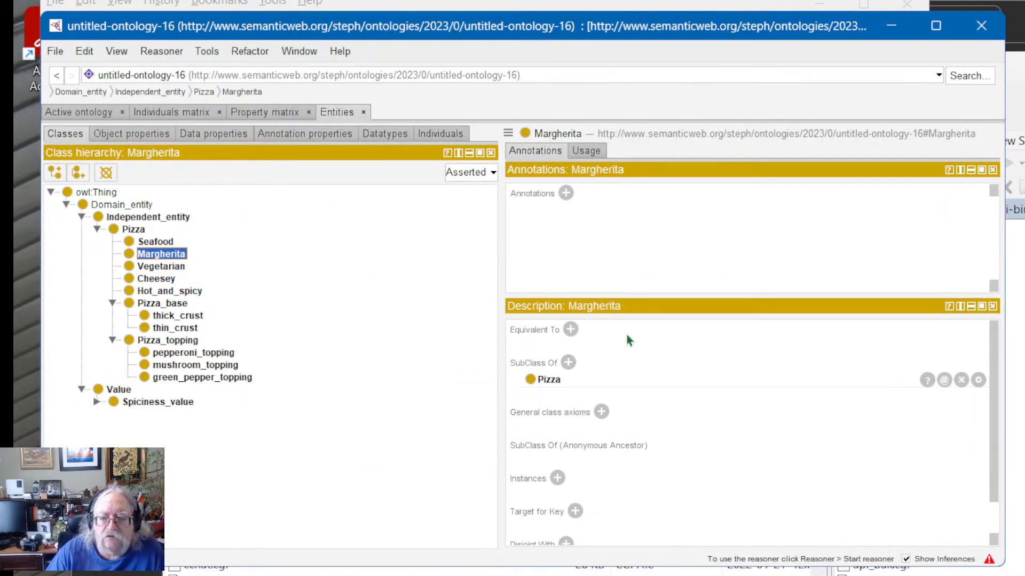
Step: Look through Margherita's Description sections and the general class axiom editor for a way to add has_topping restrictions
{"action": "scroll", "coordinate": [575, 462], "scroll_direction": "down", "scroll_amount": 1}
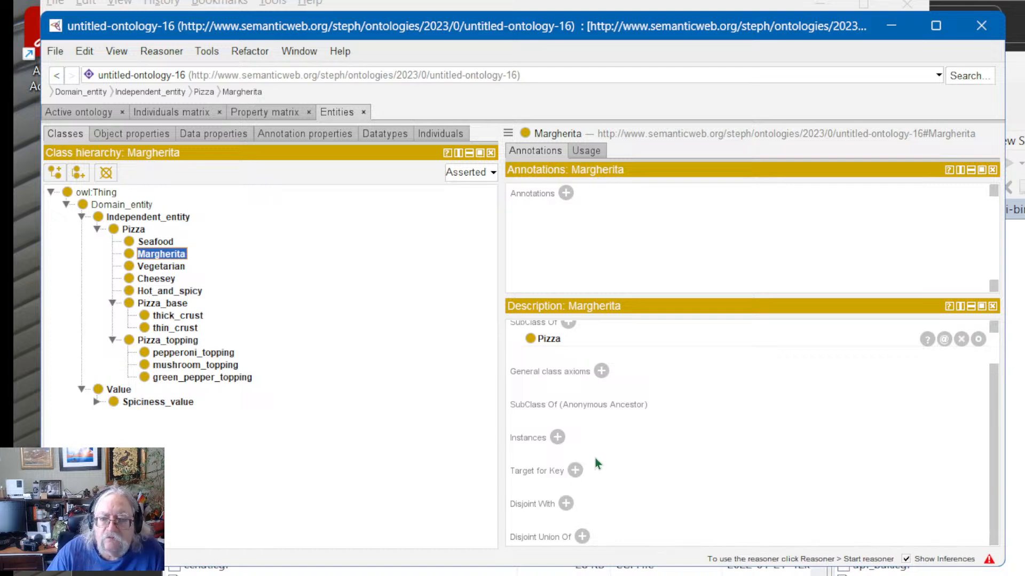
{"action": "scroll", "coordinate": [596, 460], "scroll_direction": "up", "scroll_amount": 1}
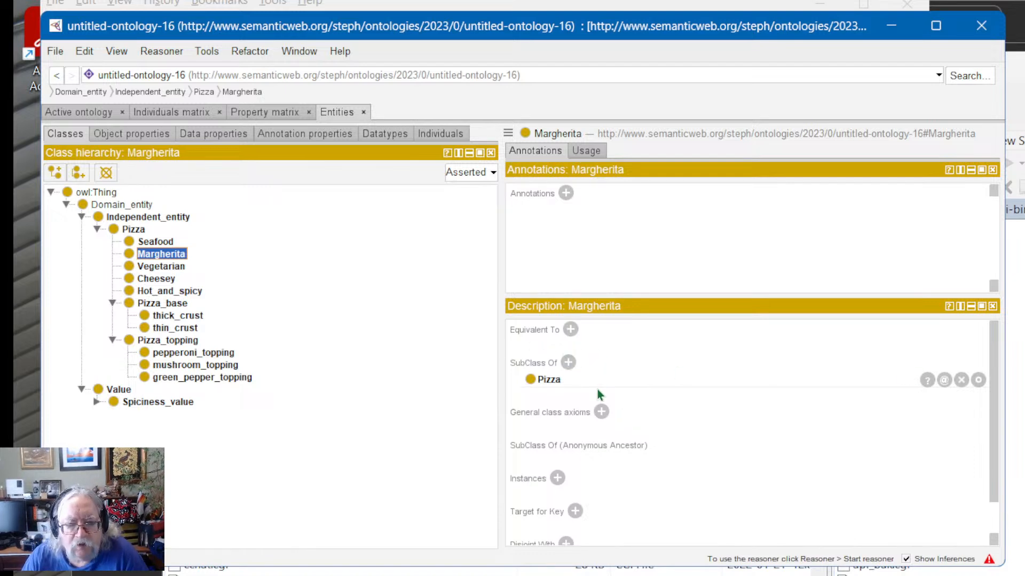
{"action": "scroll", "coordinate": [534, 476], "scroll_direction": "down", "scroll_amount": 2}
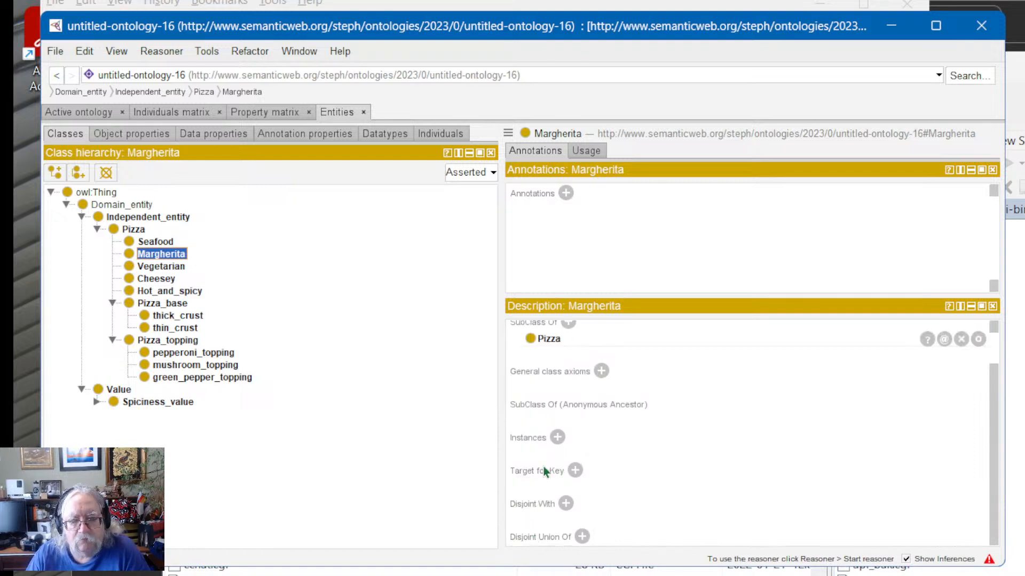
{"action": "scroll", "coordinate": [533, 412], "scroll_direction": "up", "scroll_amount": 2}
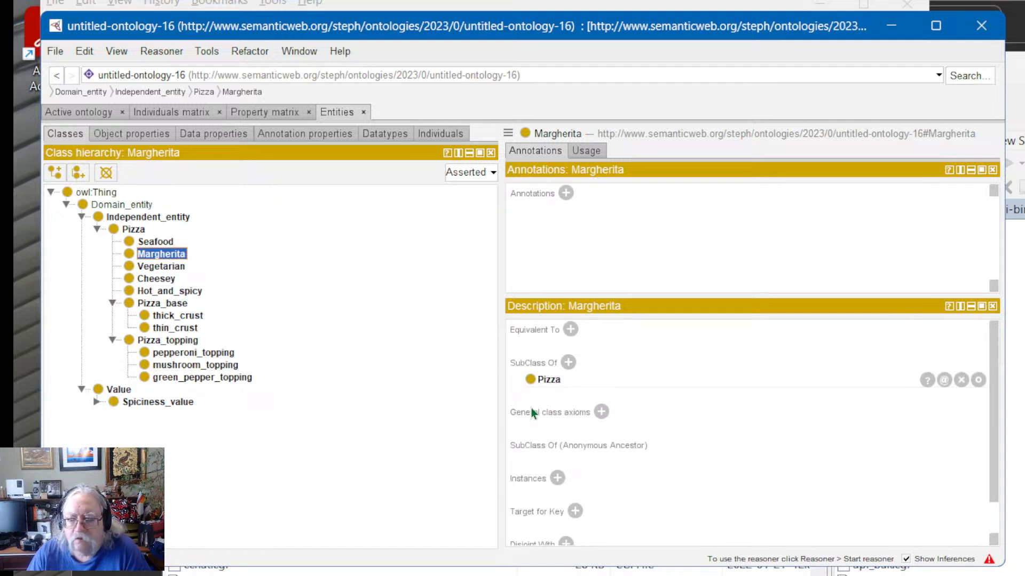
{"action": "scroll", "coordinate": [538, 411], "scroll_direction": "down", "scroll_amount": 2}
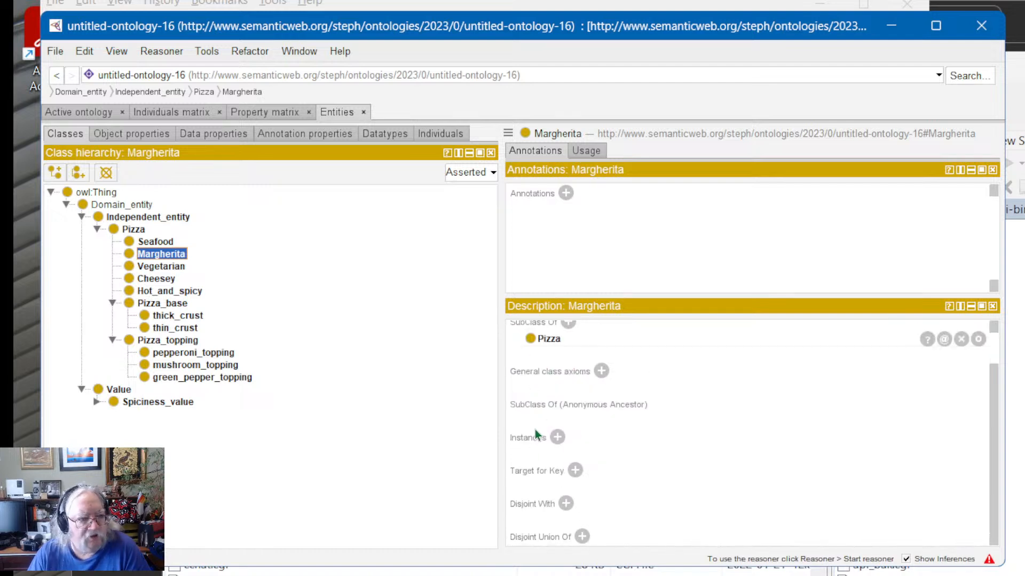
{"action": "scroll", "coordinate": [715, 460], "scroll_direction": "up", "scroll_amount": 2}
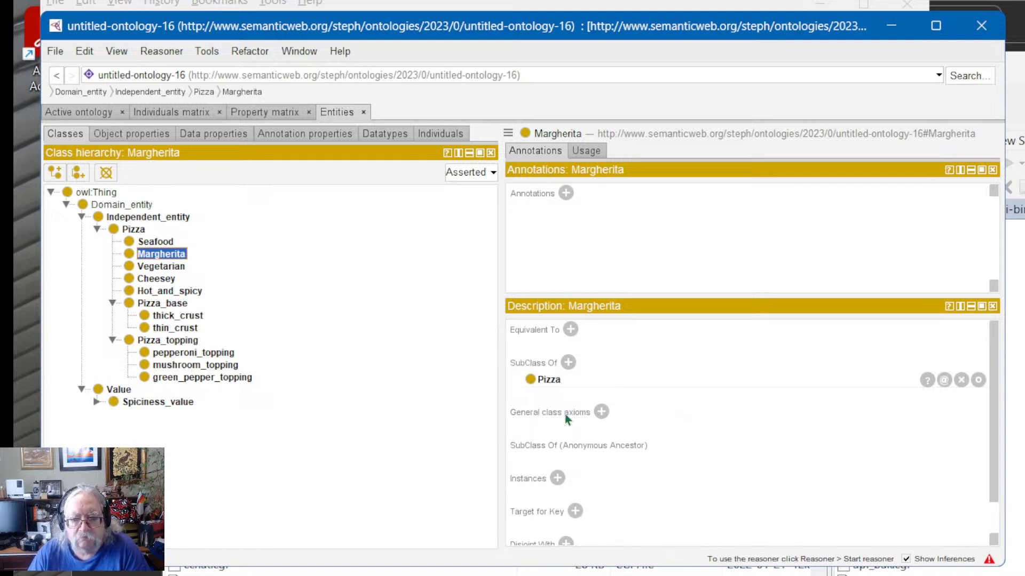
{"action": "left_click", "coordinate": [601, 412]}
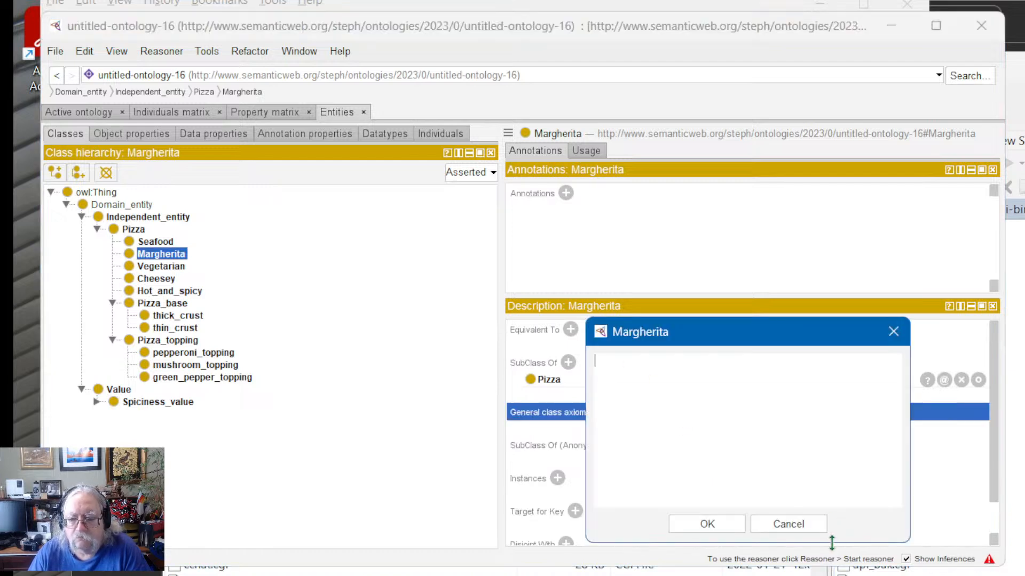
{"action": "left_click", "coordinate": [791, 524]}
{"action": "scroll", "coordinate": [601, 512], "scroll_direction": "down", "scroll_amount": 1}
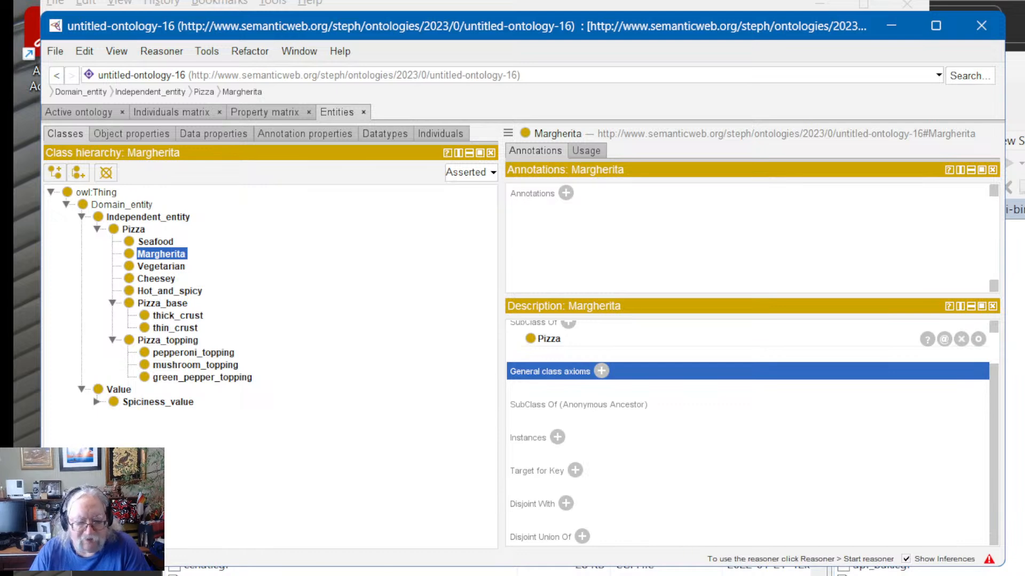
Step: Switch to the Protege4Pizzas10Minutes page and read from finishing the pizza definitions through the defined classes, classification and corrections sections
{"action": "key", "text": "alt+Tab"}
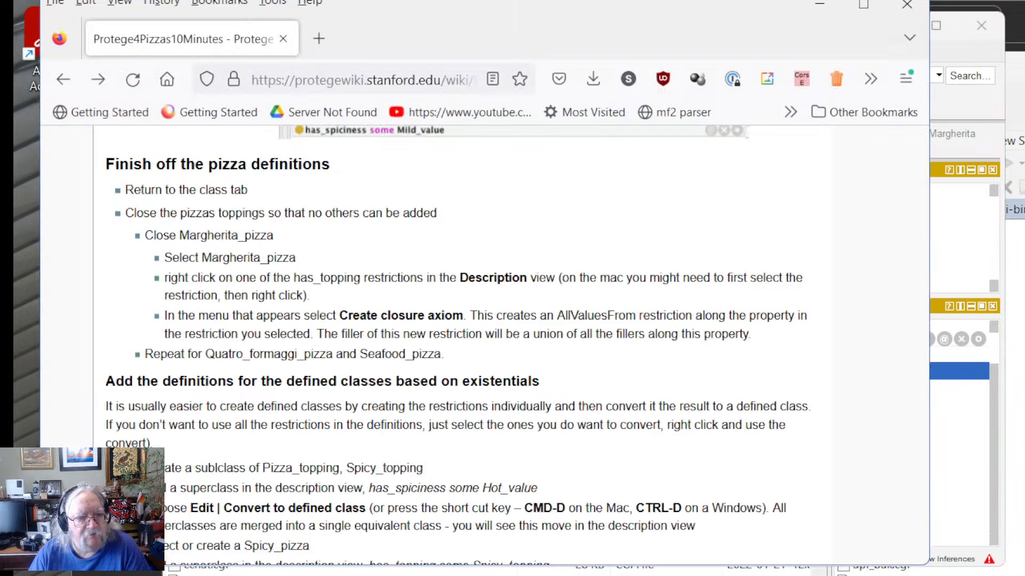
{"action": "left_click_drag", "start_coordinate": [489, 346], "coordinate": [479, 348]}
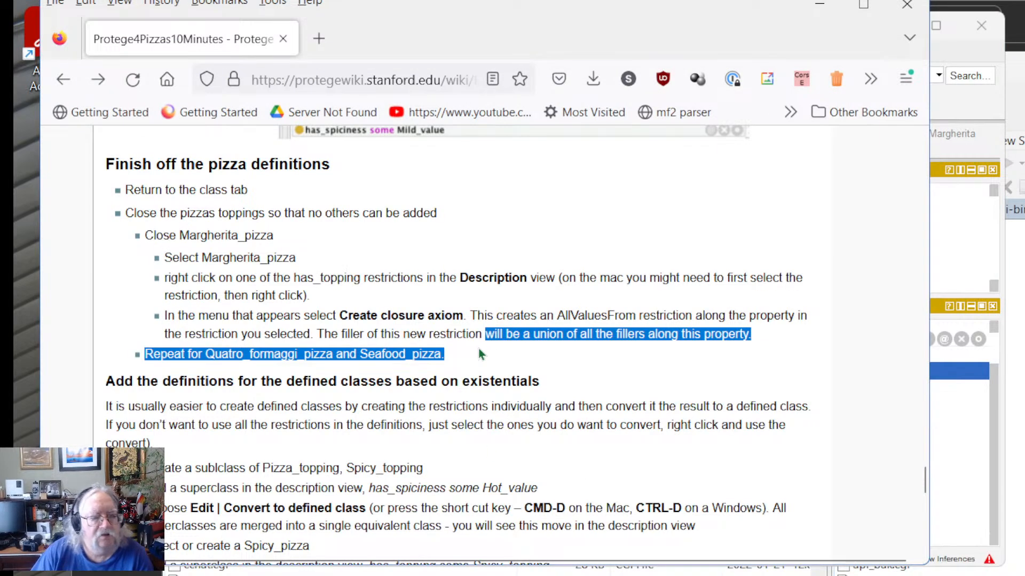
{"action": "scroll", "coordinate": [472, 352], "scroll_direction": "down", "scroll_amount": 3}
{"action": "left_click", "coordinate": [458, 364]}
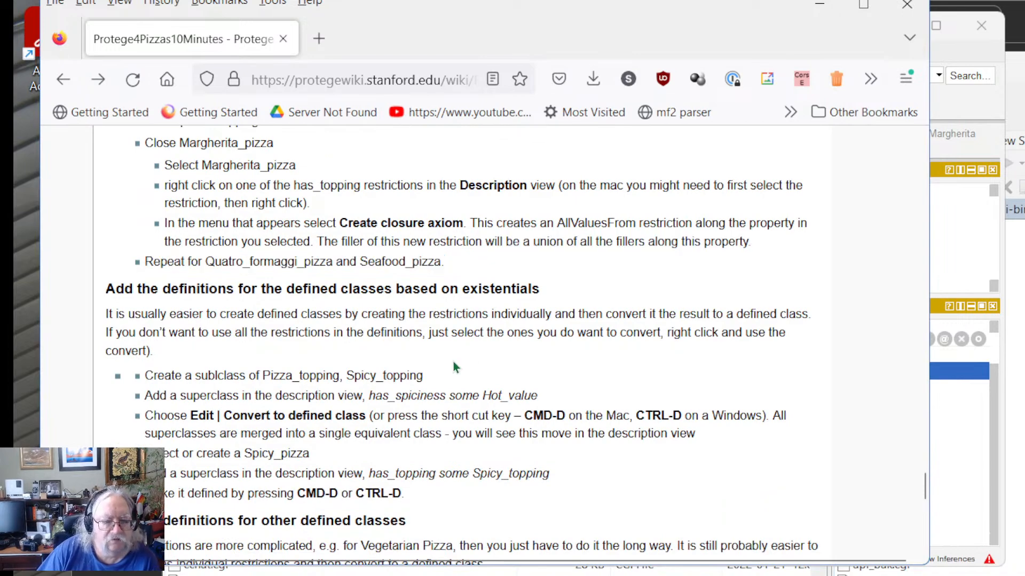
{"action": "scroll", "coordinate": [453, 361], "scroll_direction": "down", "scroll_amount": 3}
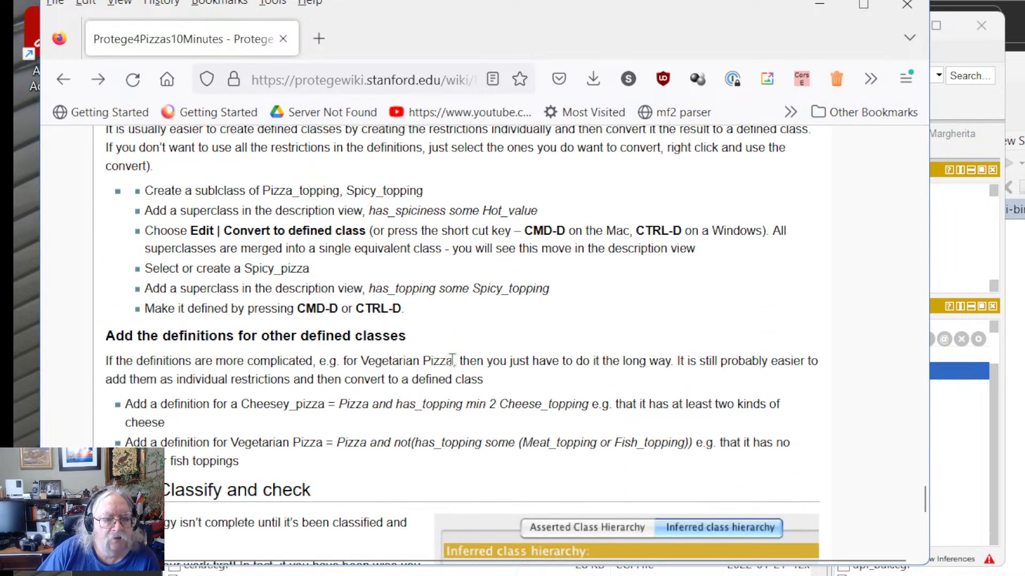
{"action": "scroll", "coordinate": [452, 360], "scroll_direction": "down", "scroll_amount": 5}
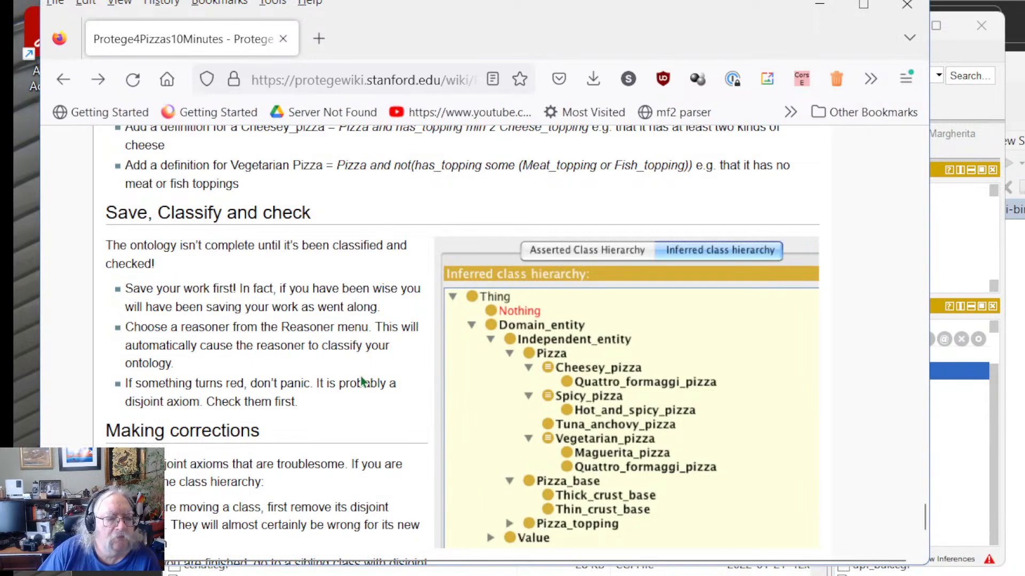
{"action": "scroll", "coordinate": [361, 380], "scroll_direction": "down", "scroll_amount": 3}
{"action": "scroll", "coordinate": [355, 383], "scroll_direction": "up", "scroll_amount": 1}
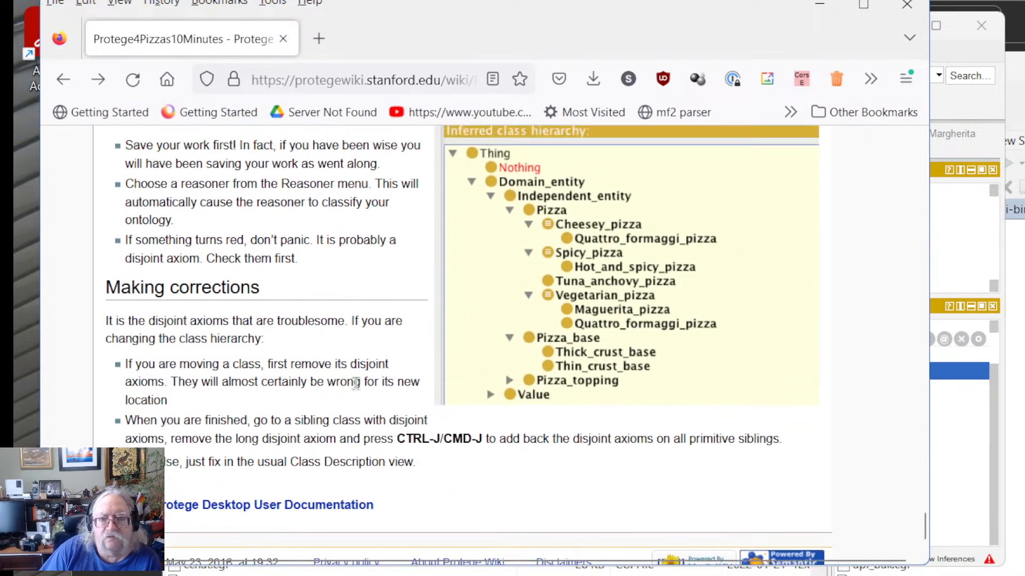
{"action": "scroll", "coordinate": [356, 386], "scroll_direction": "up", "scroll_amount": 6}
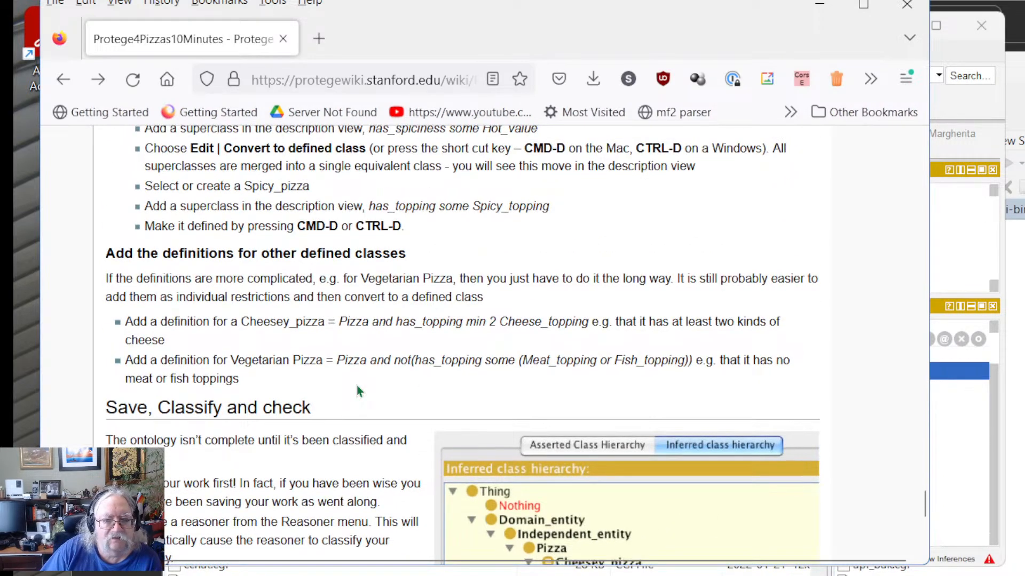
{"action": "scroll", "coordinate": [356, 385], "scroll_direction": "up", "scroll_amount": 10}
{"action": "scroll", "coordinate": [381, 404], "scroll_direction": "down", "scroll_amount": 6}
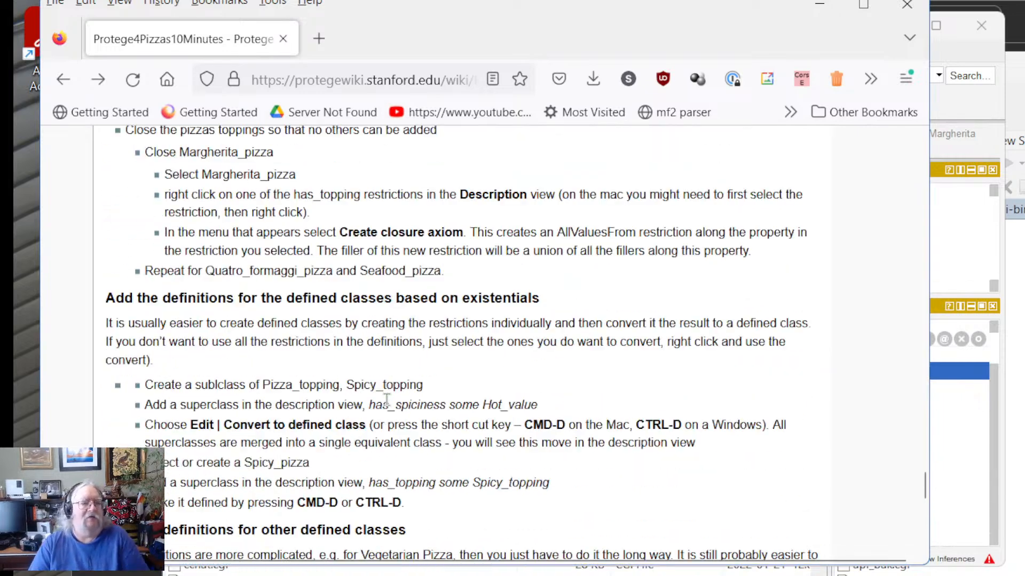
{"action": "scroll", "coordinate": [380, 396], "scroll_direction": "up", "scroll_amount": 3}
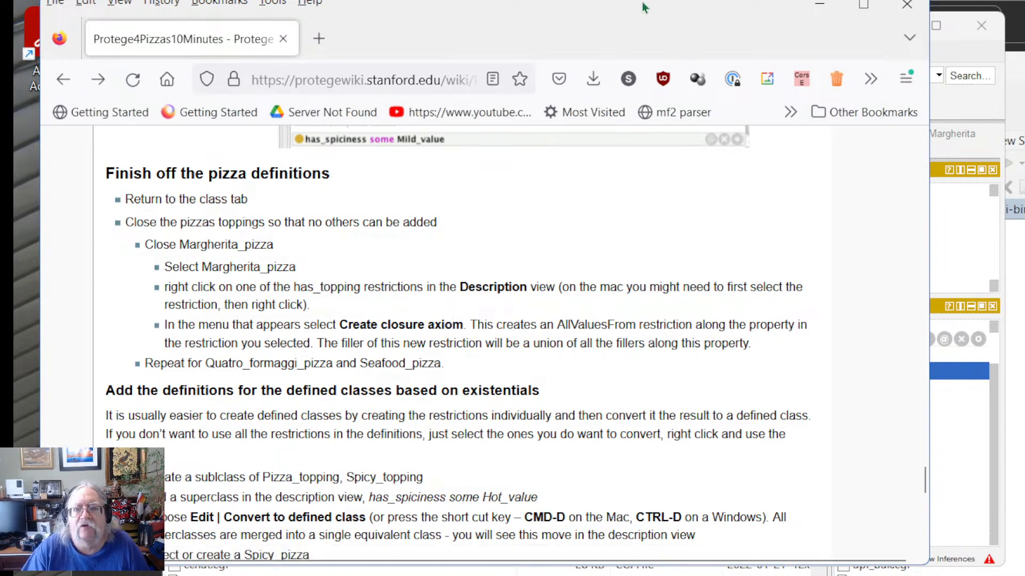
Step: Move the browser window fully into view and review the property characteristics and the instructions for adding toppings and spiciness
{"action": "left_click_drag", "start_coordinate": [667, 5], "coordinate": [677, 29]}
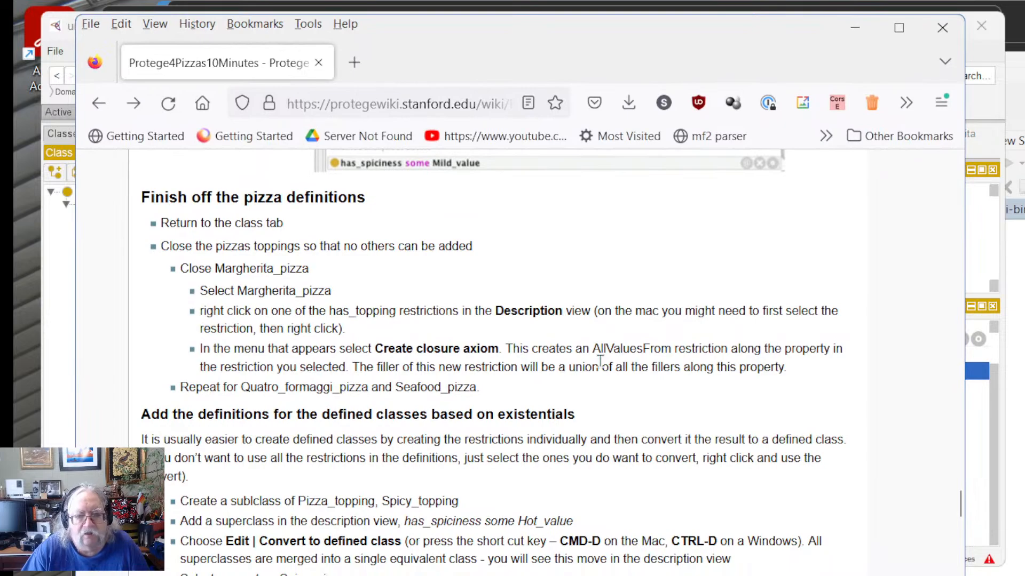
{"action": "scroll", "coordinate": [600, 361], "scroll_direction": "up", "scroll_amount": 15}
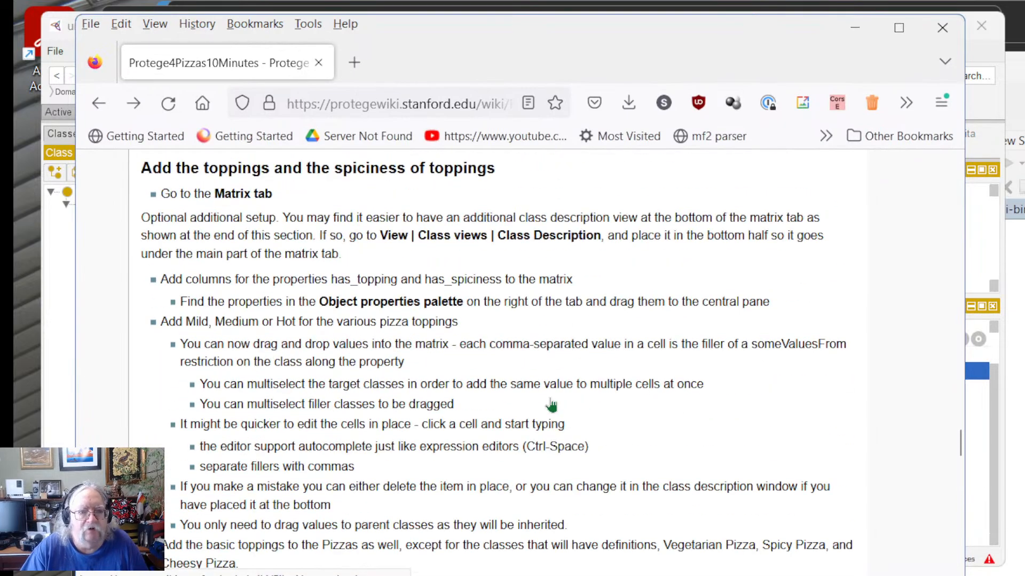
{"action": "scroll", "coordinate": [467, 402], "scroll_direction": "up", "scroll_amount": 7}
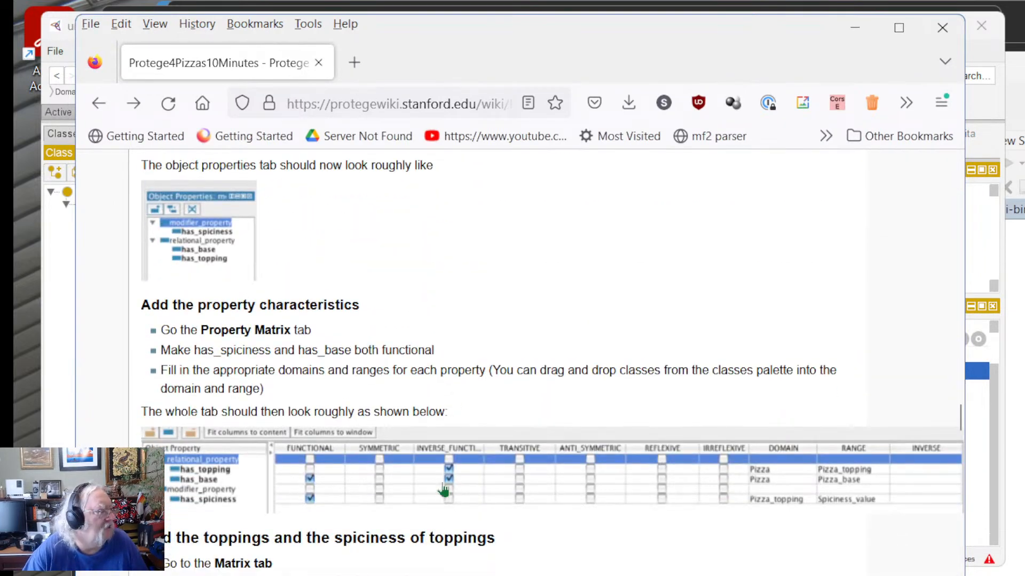
{"action": "scroll", "coordinate": [443, 490], "scroll_direction": "down", "scroll_amount": 7}
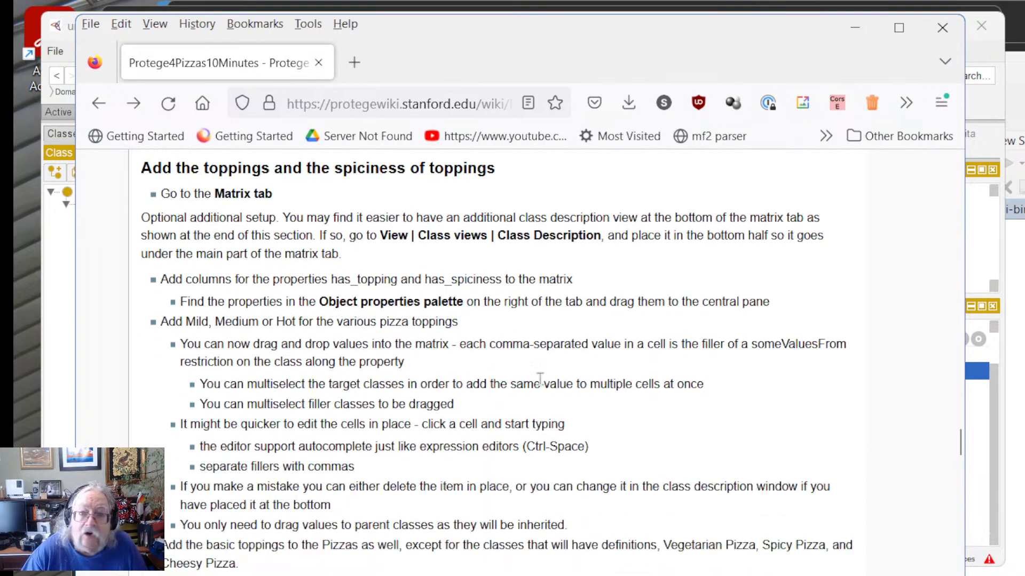
{"action": "scroll", "coordinate": [539, 371], "scroll_direction": "down", "scroll_amount": 5}
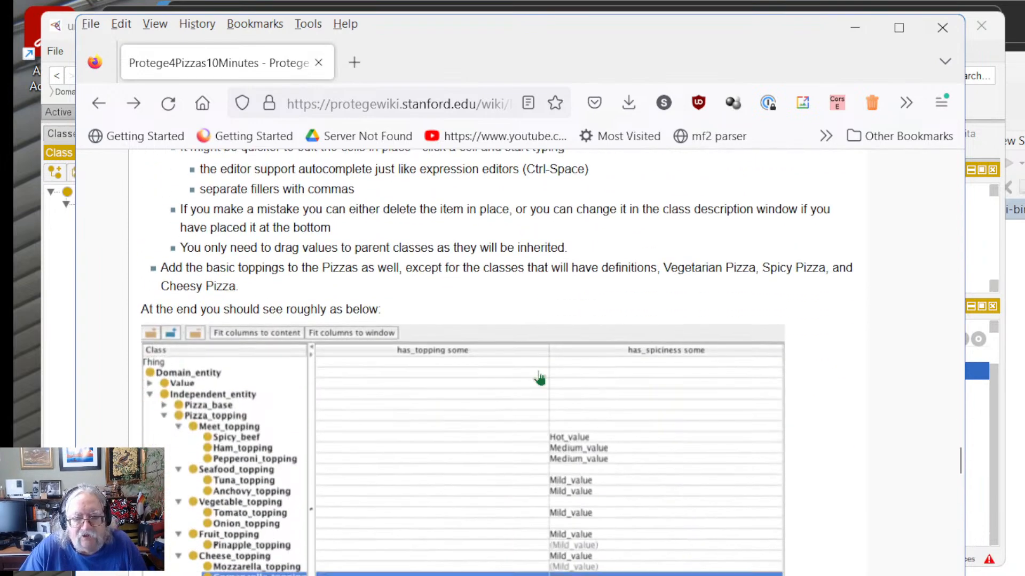
Step: Open the tutorial's Alr-matrix-classes.png example image on its own to examine the class matrix
{"action": "left_click", "coordinate": [525, 393]}
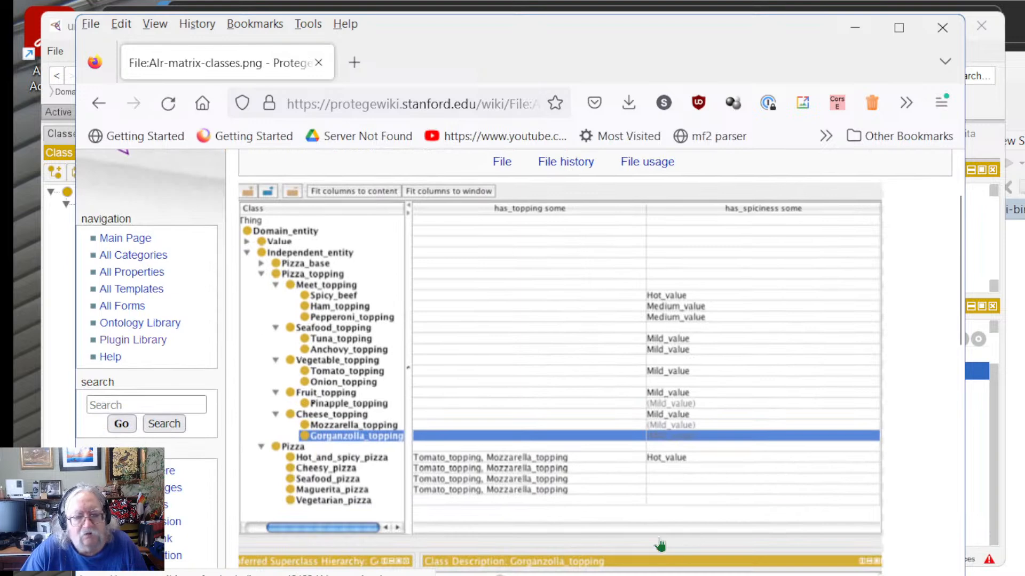
{"action": "scroll", "coordinate": [448, 426], "scroll_direction": "up", "scroll_amount": 3}
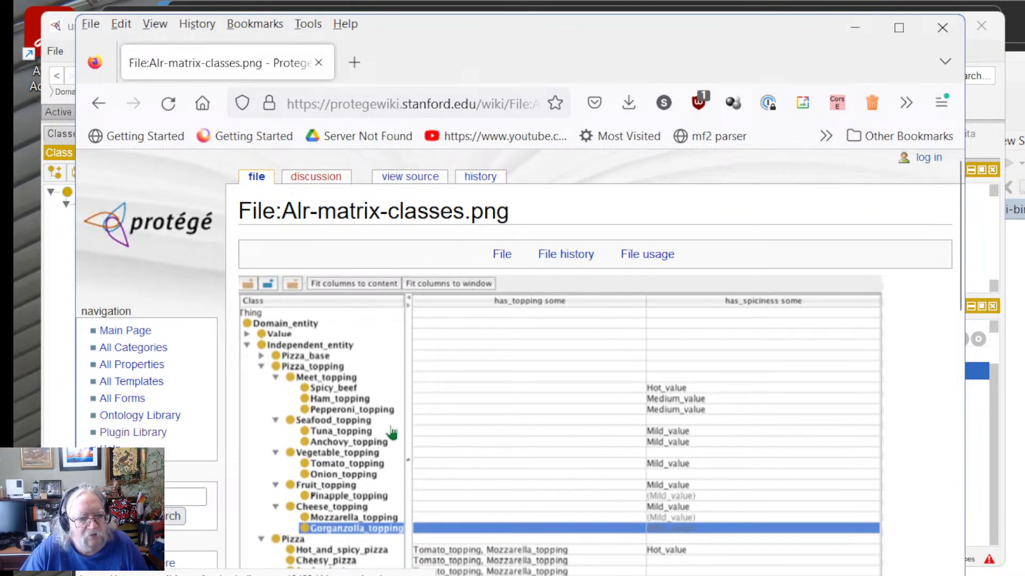
{"action": "left_click", "coordinate": [329, 367]}
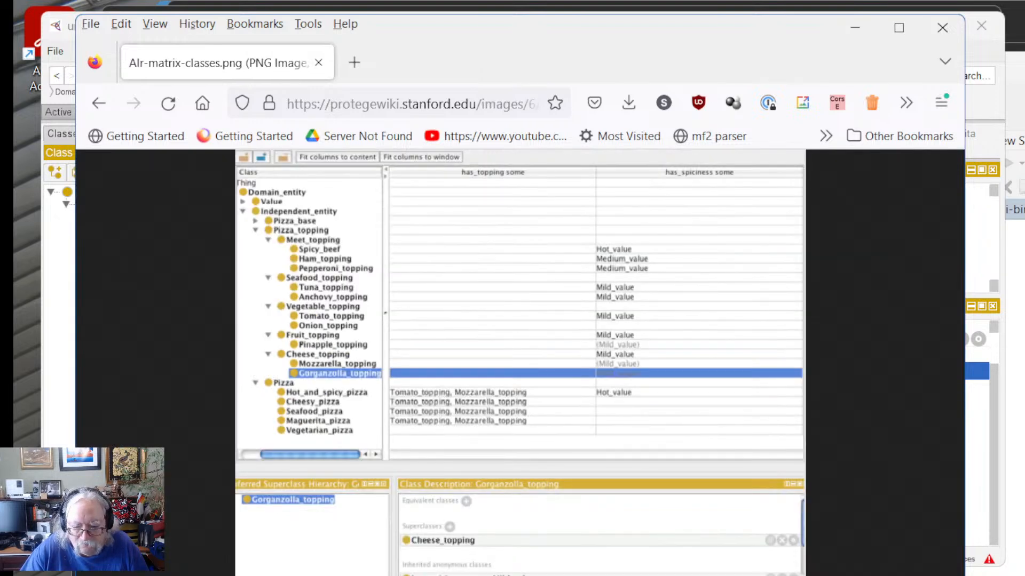
Step: Switch back to Protégé, select the pepperoni_topping class under Pizza_topping, and check its description and available class commands
{"action": "key", "text": "alt+Tab"}
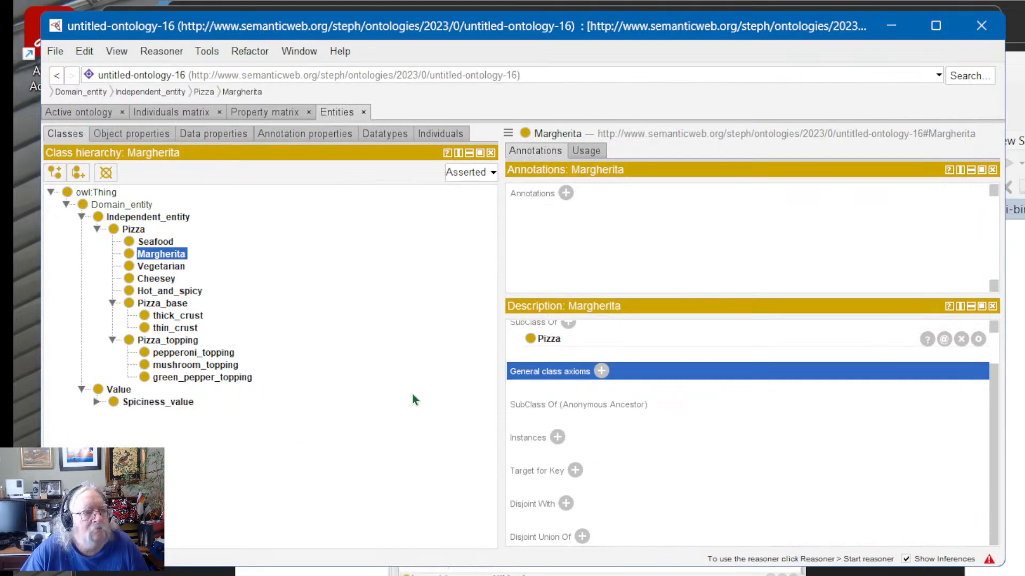
{"action": "left_click", "coordinate": [162, 353]}
{"action": "left_click", "coordinate": [168, 342]}
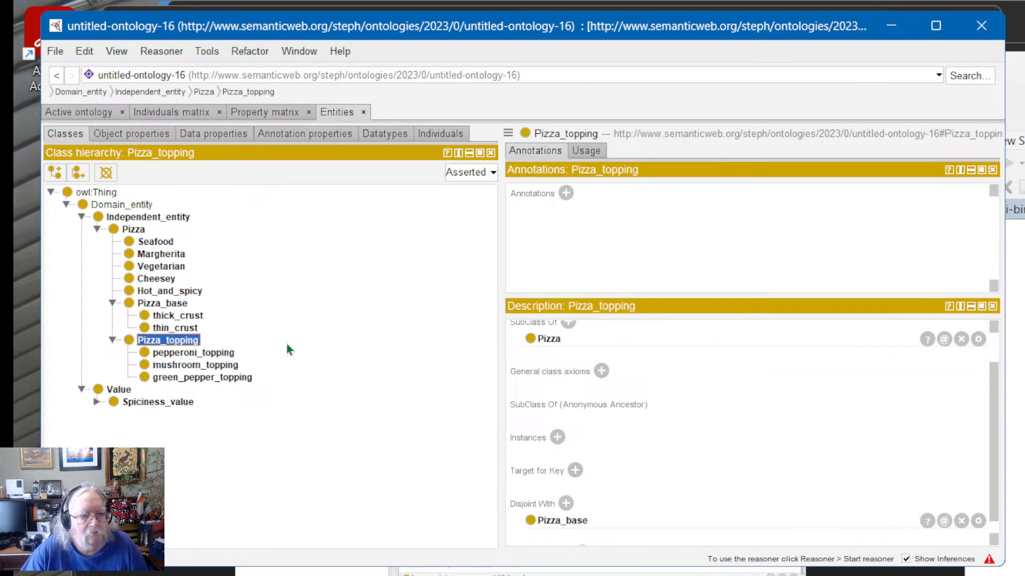
{"action": "left_click", "coordinate": [165, 354]}
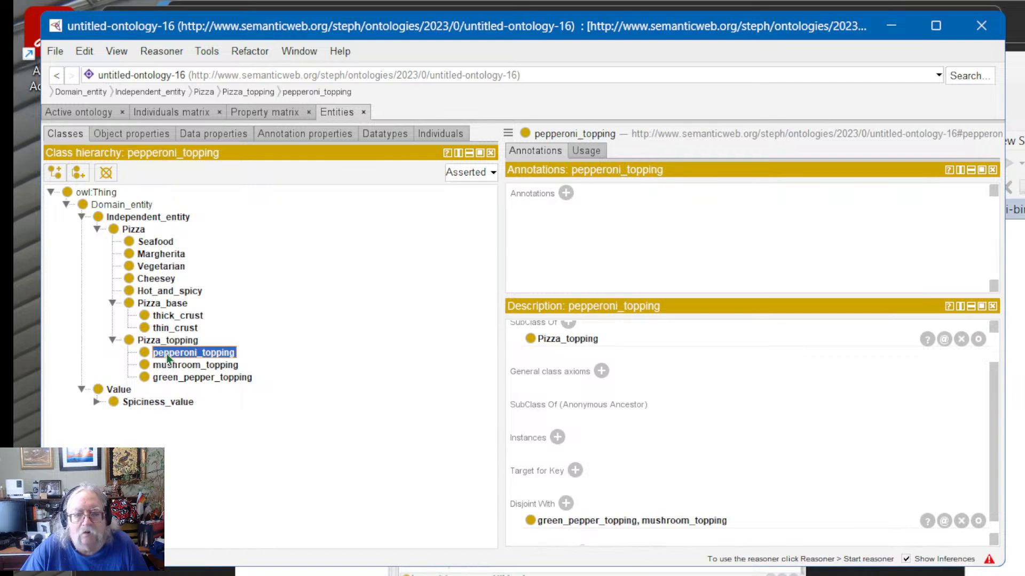
{"action": "right_click", "coordinate": [169, 360]}
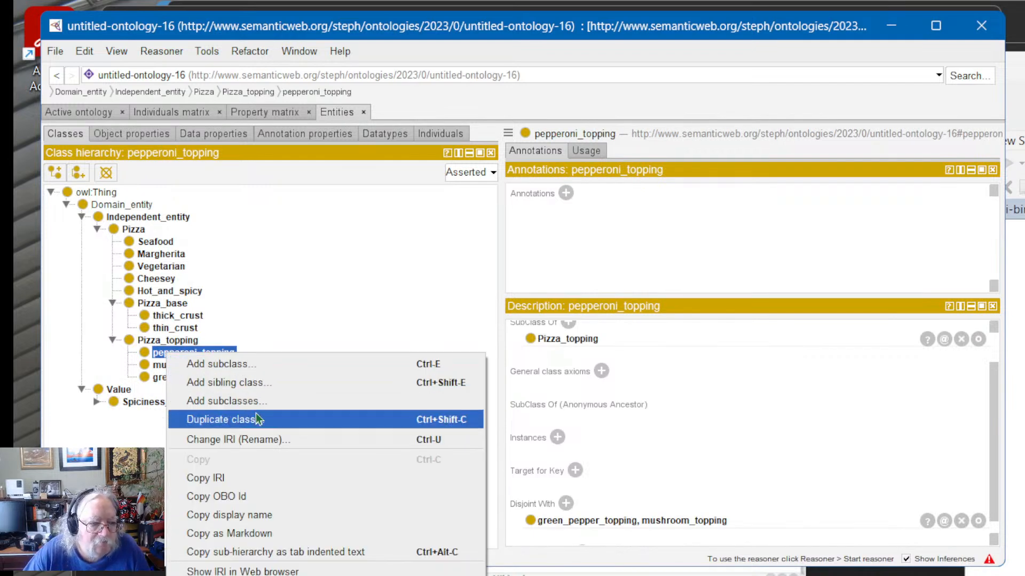
{"action": "left_click", "coordinate": [423, 318]}
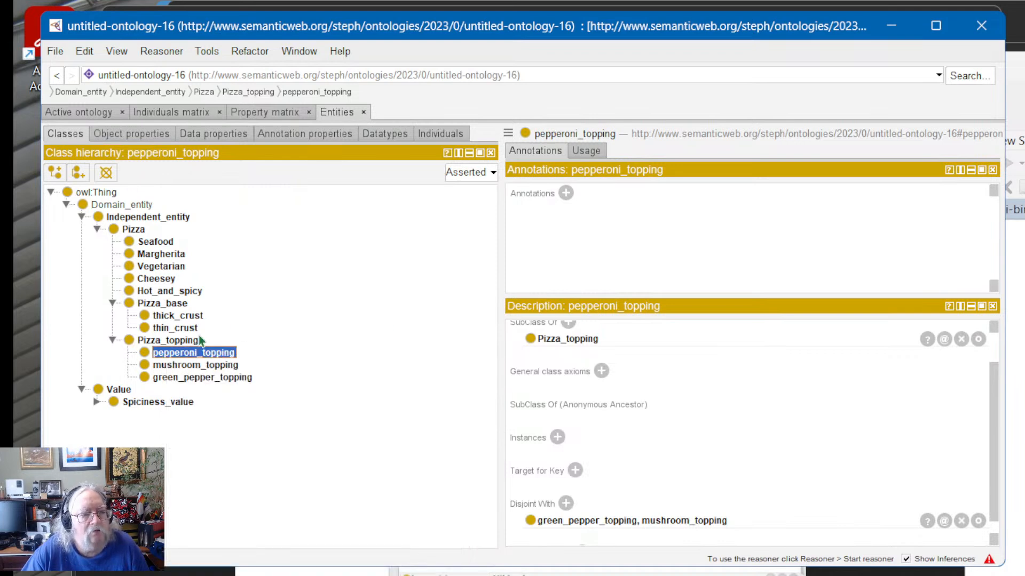
Step: Check the available class commands, the usage entries and the full description of the pepperoni_topping class
{"action": "right_click", "coordinate": [207, 353]}
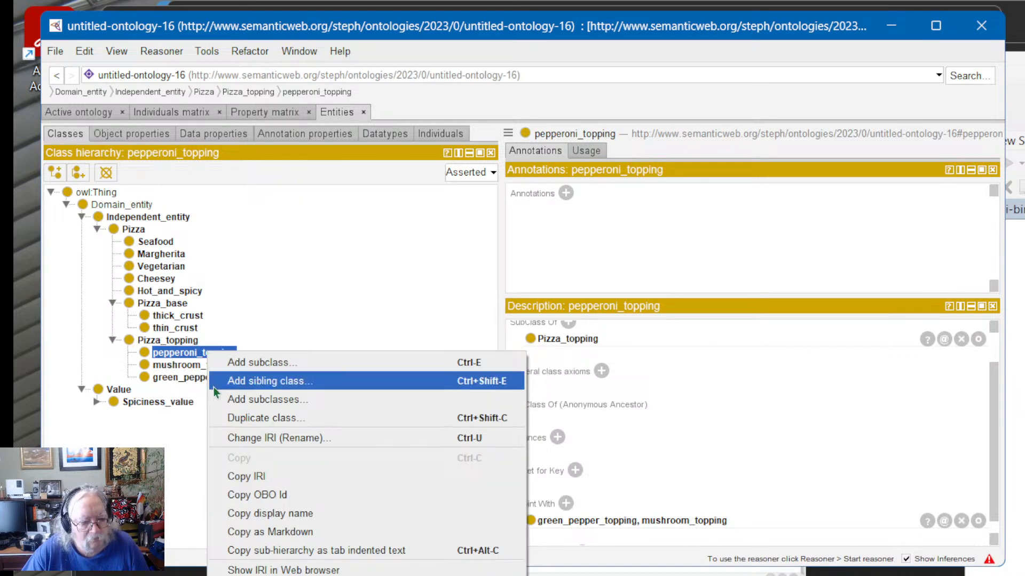
{"action": "left_click", "coordinate": [281, 575]}
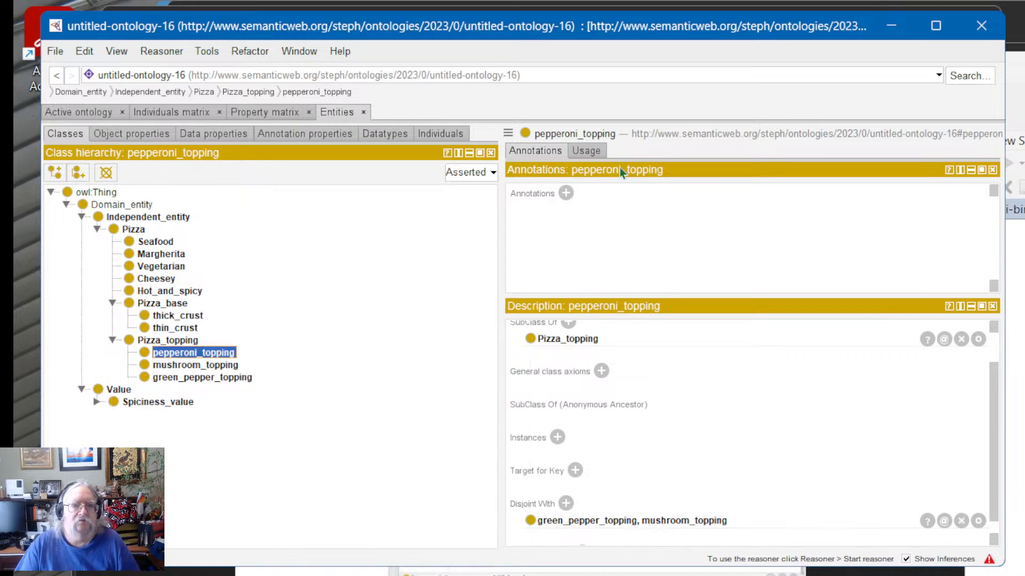
{"action": "left_click", "coordinate": [591, 152]}
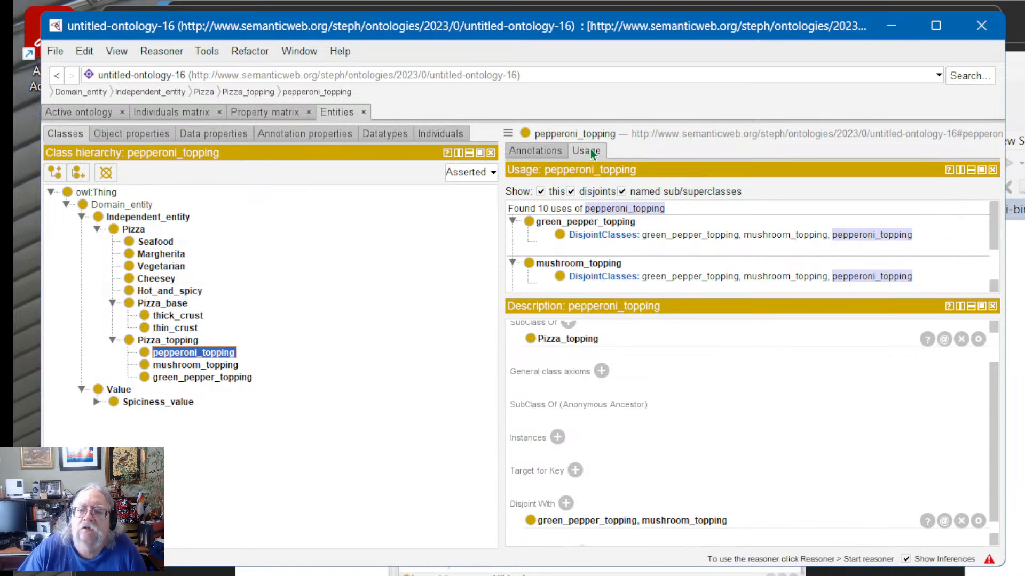
{"action": "scroll", "coordinate": [651, 494], "scroll_direction": "up", "scroll_amount": 1}
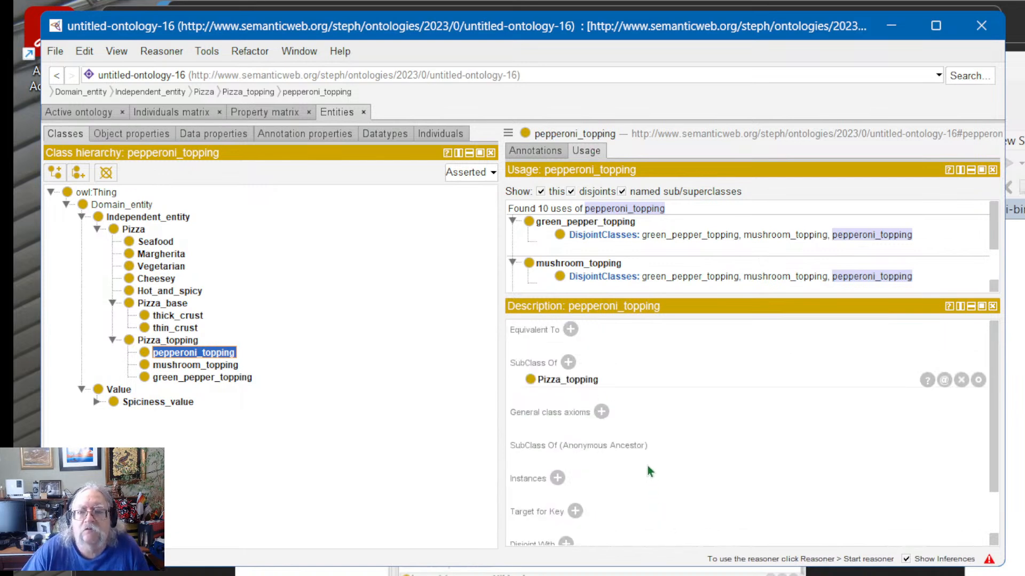
{"action": "scroll", "coordinate": [693, 469], "scroll_direction": "down", "scroll_amount": 2}
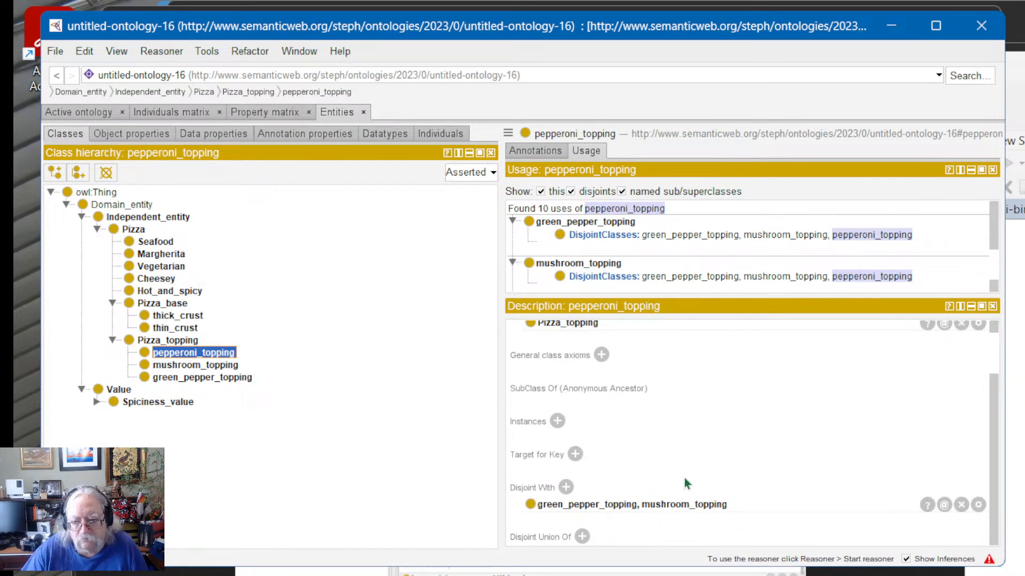
{"action": "scroll", "coordinate": [685, 484], "scroll_direction": "up", "scroll_amount": 2}
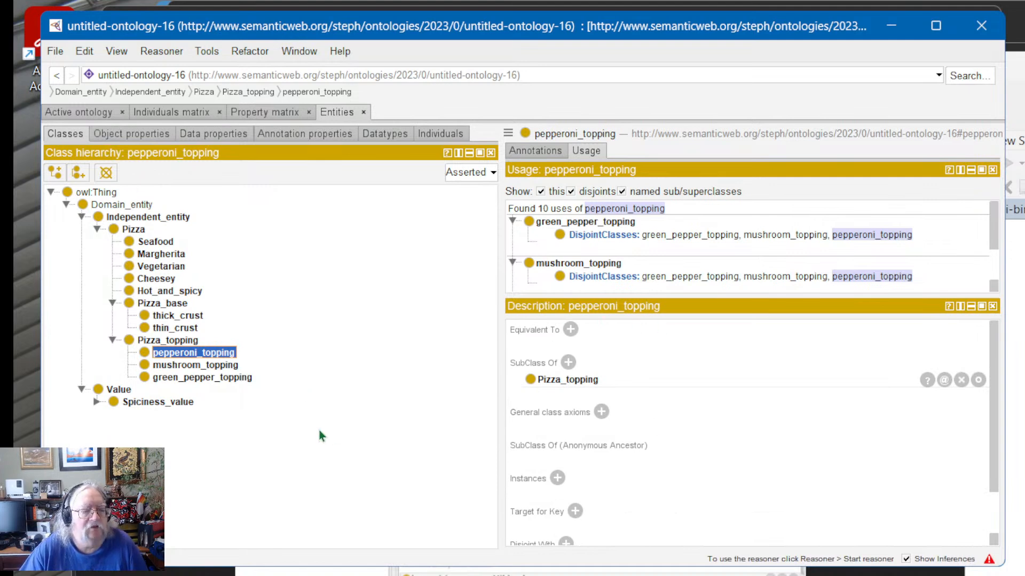
Step: Look through the object, data and annotation properties, datatypes and individuals, ending on the has_topping object property
{"action": "left_click", "coordinate": [148, 134]}
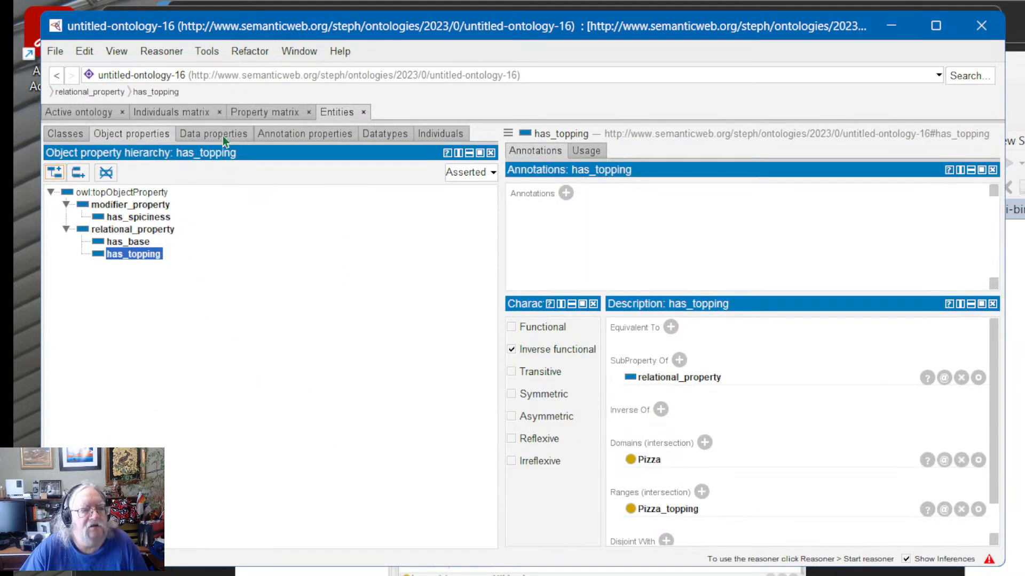
{"action": "left_click", "coordinate": [223, 133]}
{"action": "left_click", "coordinate": [264, 134]}
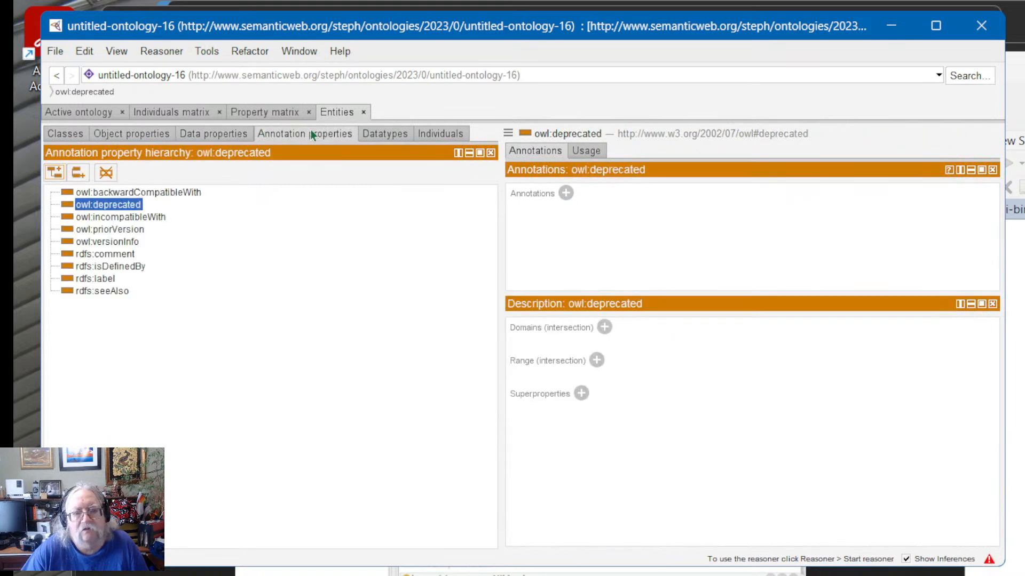
{"action": "left_click", "coordinate": [400, 136]}
{"action": "left_click", "coordinate": [466, 137]}
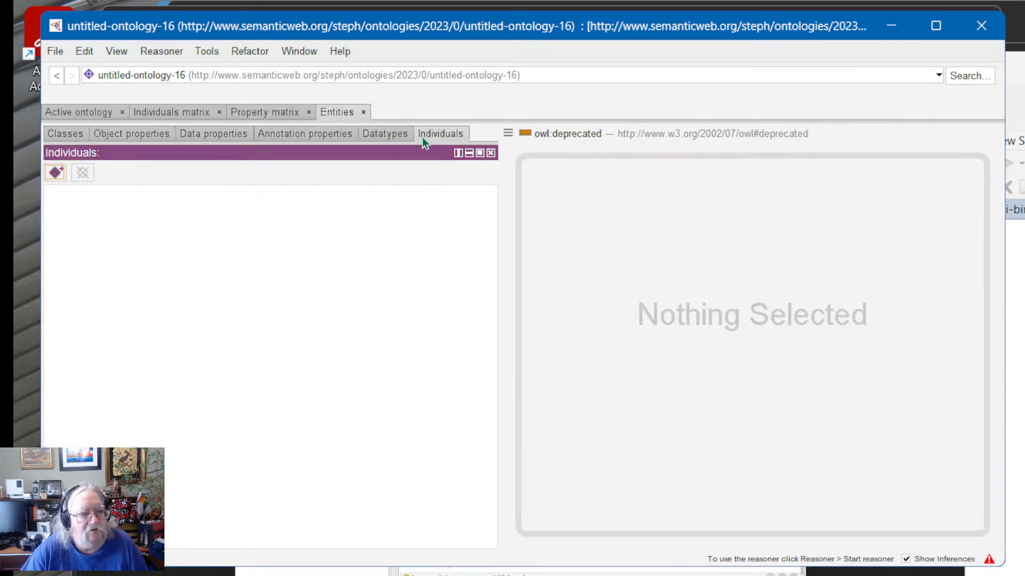
{"action": "left_click", "coordinate": [303, 136]}
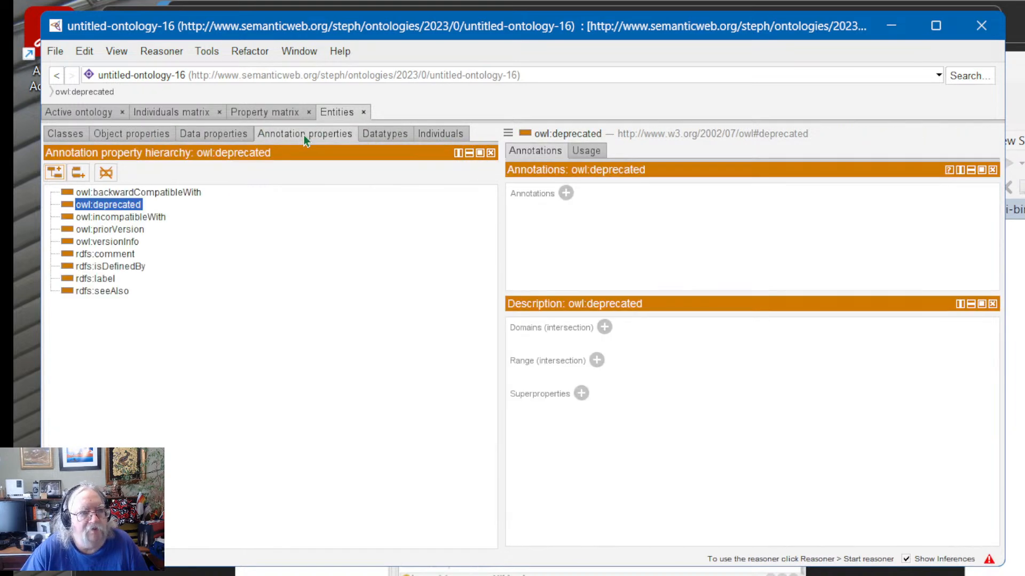
{"action": "left_click", "coordinate": [209, 134]}
{"action": "left_click", "coordinate": [133, 136]}
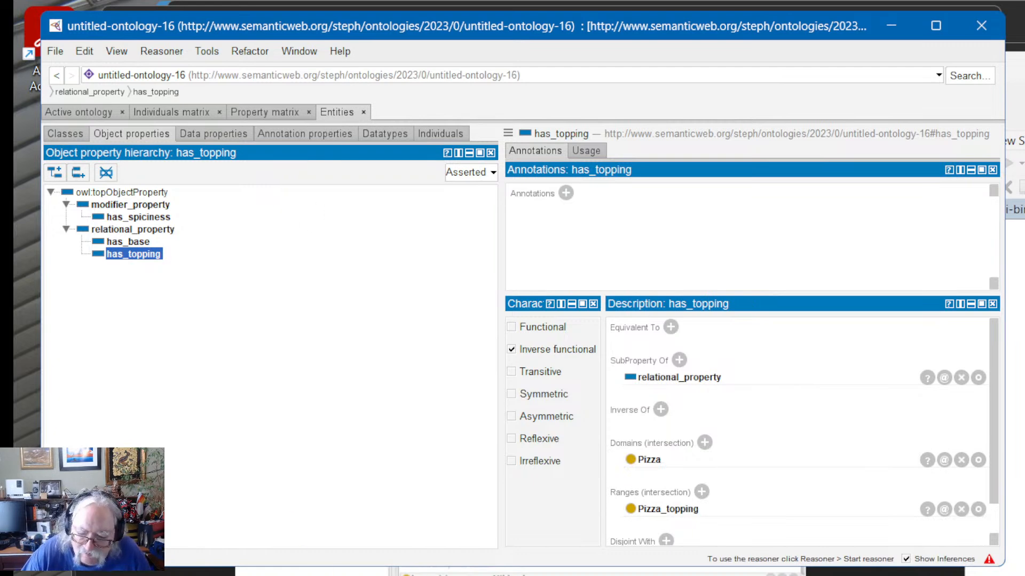
Step: Switch to the browser, examine the enlarged class matrix example image, and return to the Protege4Pizzas10Minutes page
{"action": "left_click", "coordinate": [635, 575]}
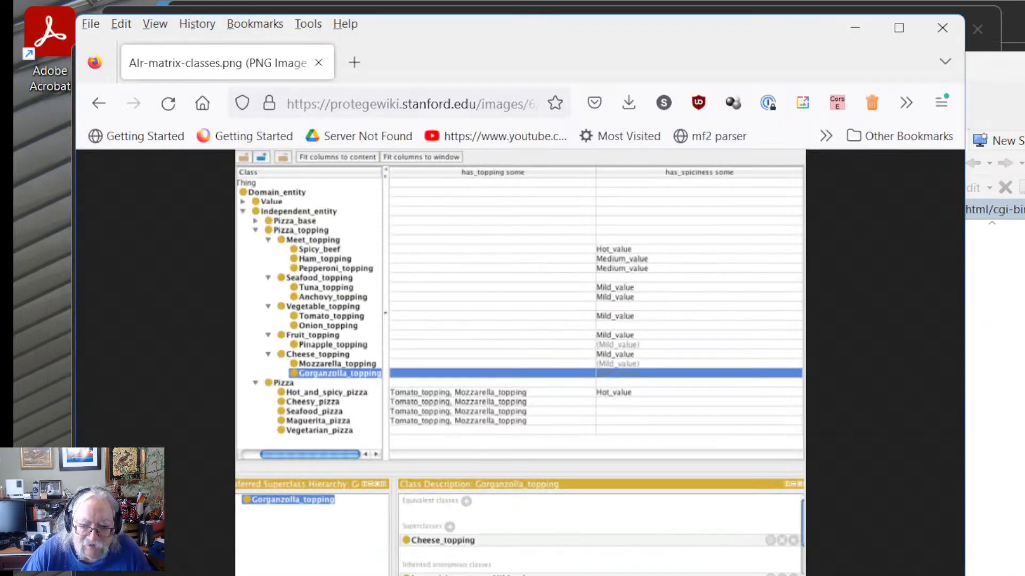
{"action": "left_click", "coordinate": [634, 431]}
{"action": "scroll", "coordinate": [650, 353], "scroll_direction": "up", "scroll_amount": 1}
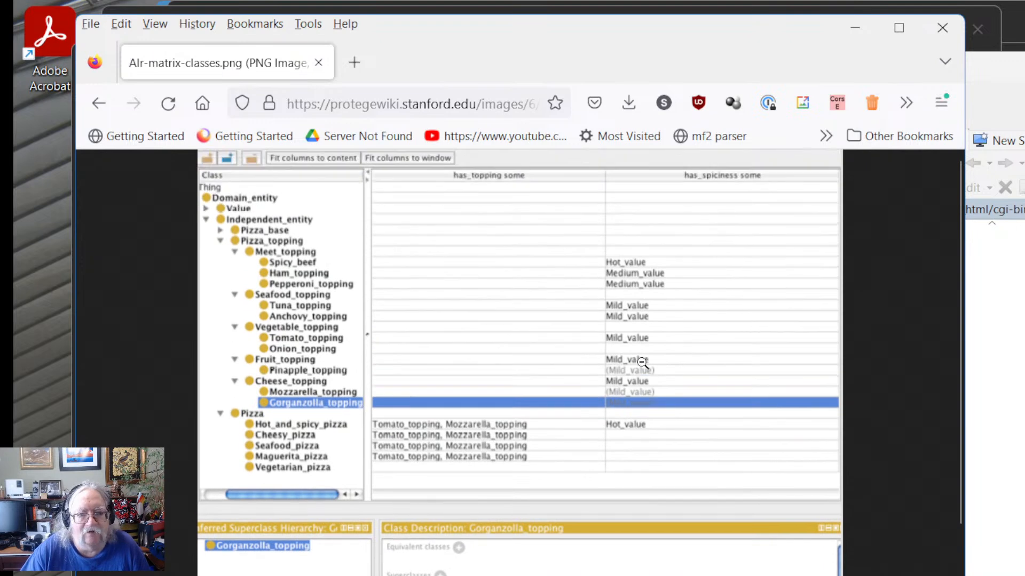
{"action": "scroll", "coordinate": [637, 386], "scroll_direction": "down", "scroll_amount": 1}
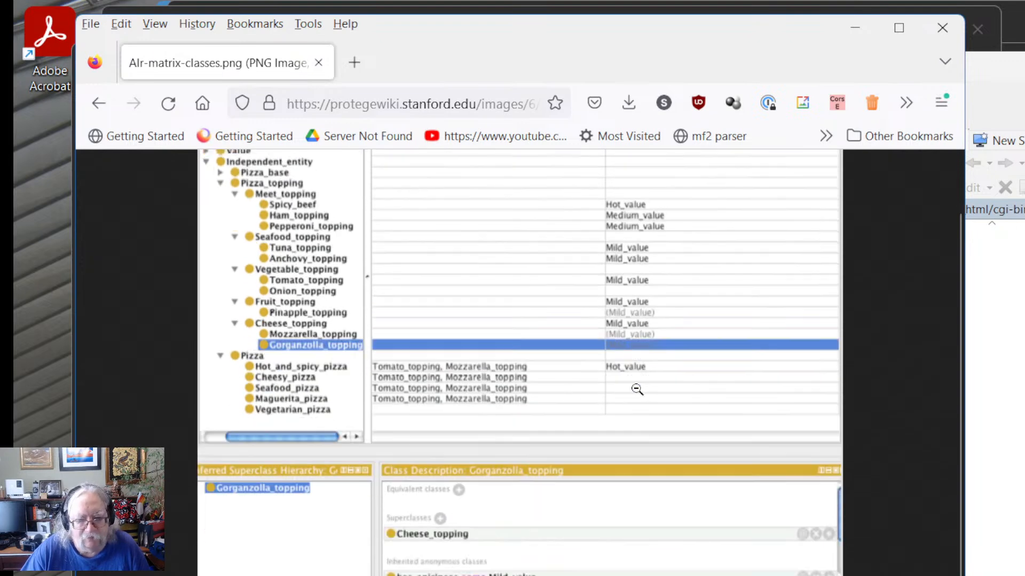
{"action": "left_click", "coordinate": [94, 104]}
{"action": "left_click", "coordinate": [94, 104]}
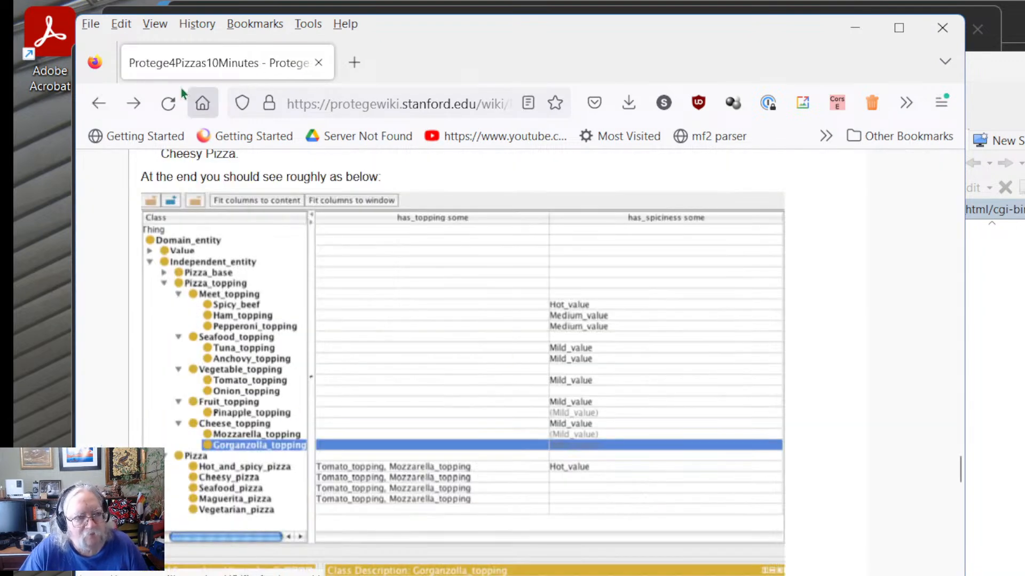
{"action": "left_click", "coordinate": [99, 103]}
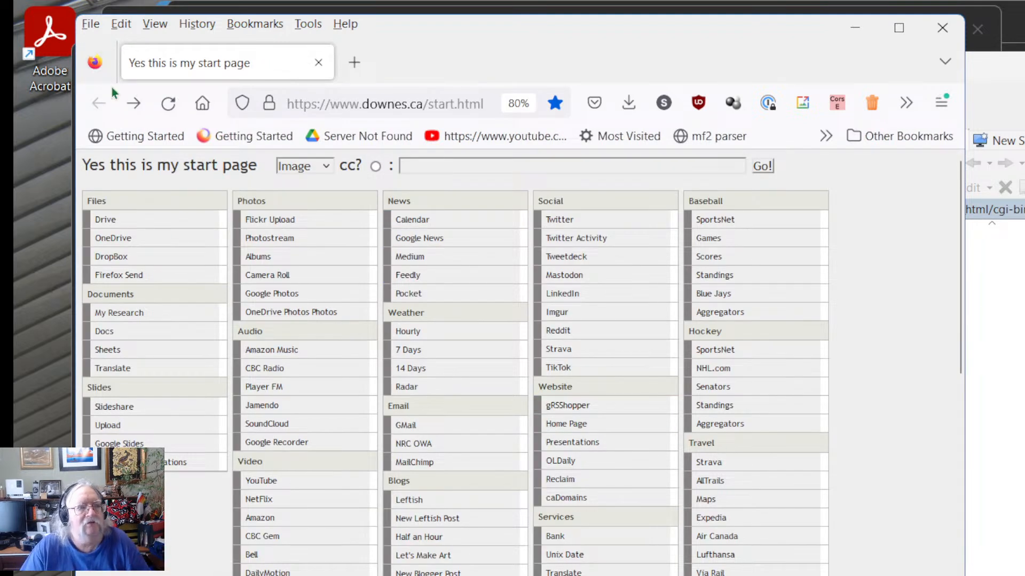
{"action": "left_click", "coordinate": [133, 104]}
Step: Reread the tutorial's instructions on property characteristics, toppings and spiciness, defined classes, classification and corrections
{"action": "scroll", "coordinate": [562, 379], "scroll_direction": "up", "scroll_amount": 5}
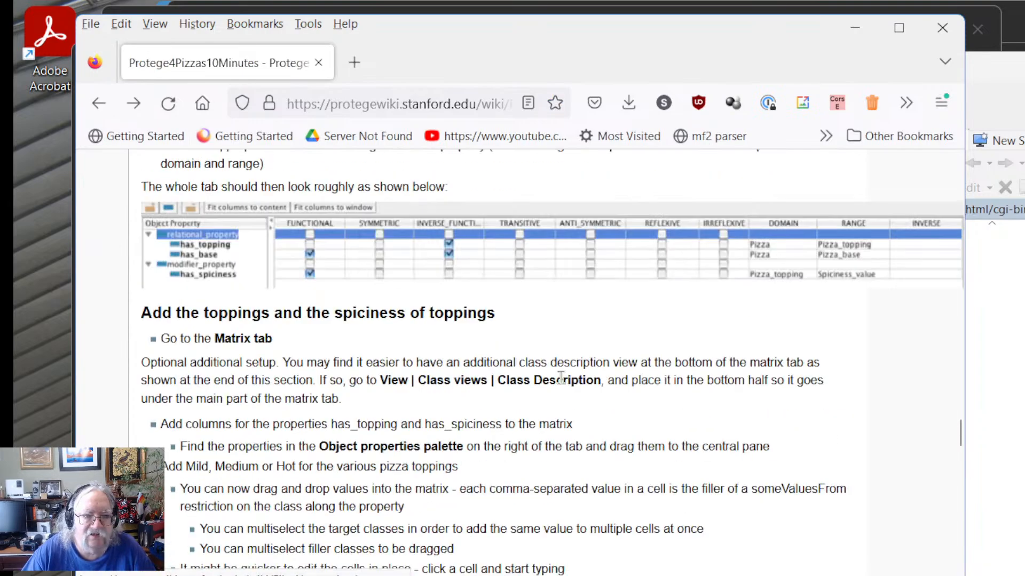
{"action": "scroll", "coordinate": [550, 427], "scroll_direction": "down", "scroll_amount": 7}
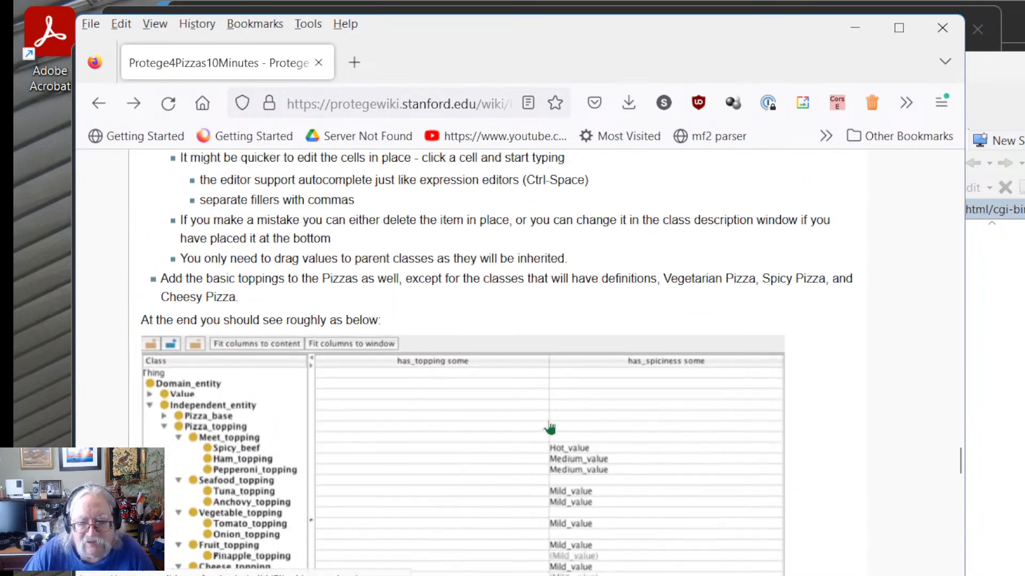
{"action": "scroll", "coordinate": [549, 427], "scroll_direction": "down", "scroll_amount": 15}
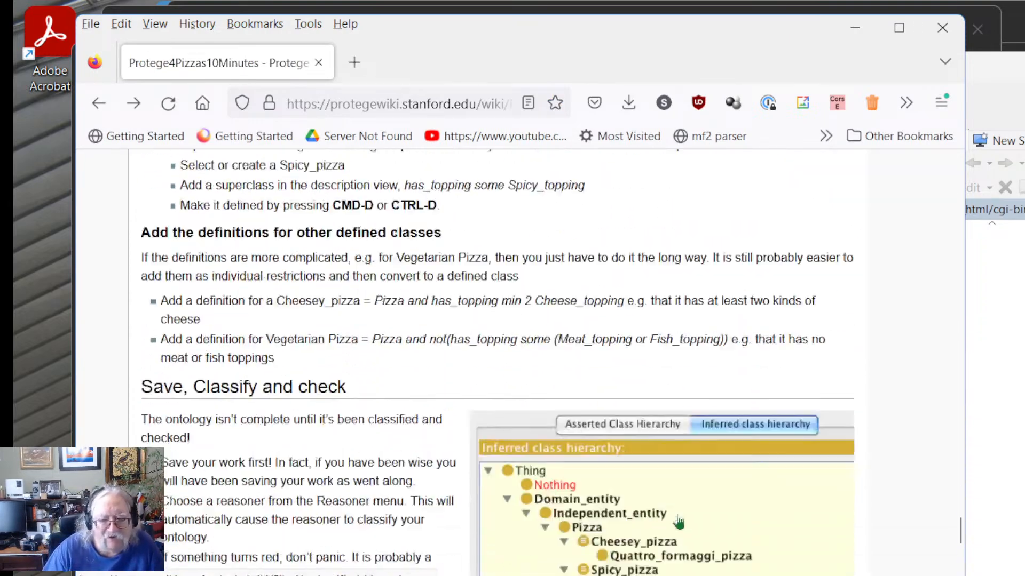
{"action": "scroll", "coordinate": [677, 522], "scroll_direction": "down", "scroll_amount": 6}
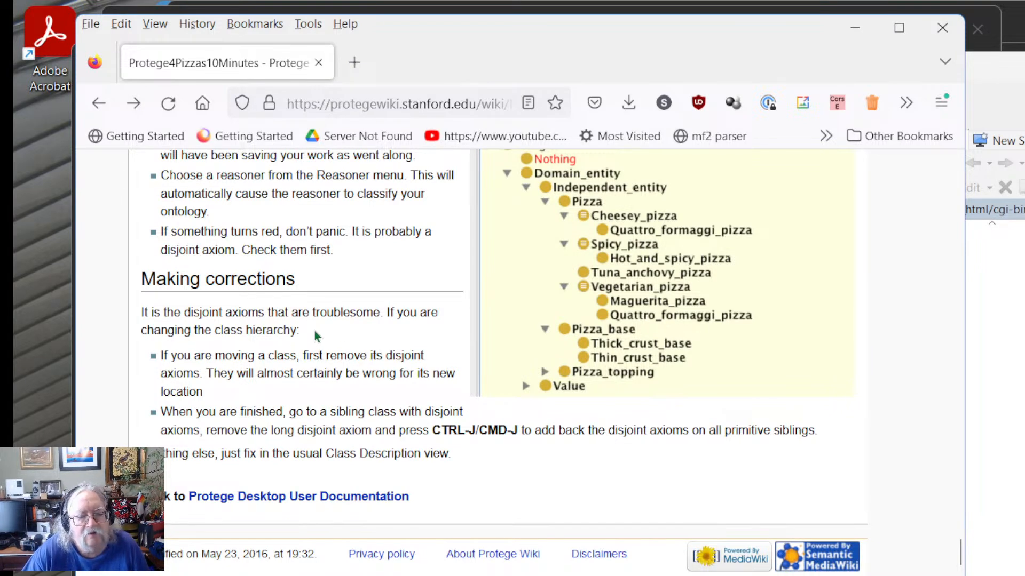
{"action": "scroll", "coordinate": [315, 335], "scroll_direction": "up", "scroll_amount": 3}
{"action": "scroll", "coordinate": [312, 338], "scroll_direction": "up", "scroll_amount": 5}
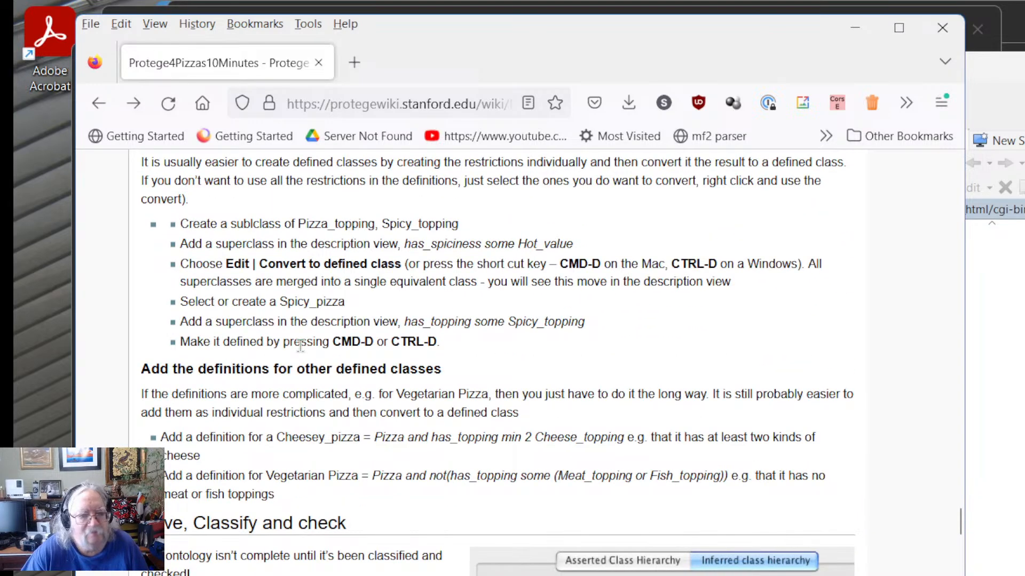
{"action": "scroll", "coordinate": [301, 345], "scroll_direction": "up", "scroll_amount": 5}
{"action": "scroll", "coordinate": [300, 348], "scroll_direction": "up", "scroll_amount": 10}
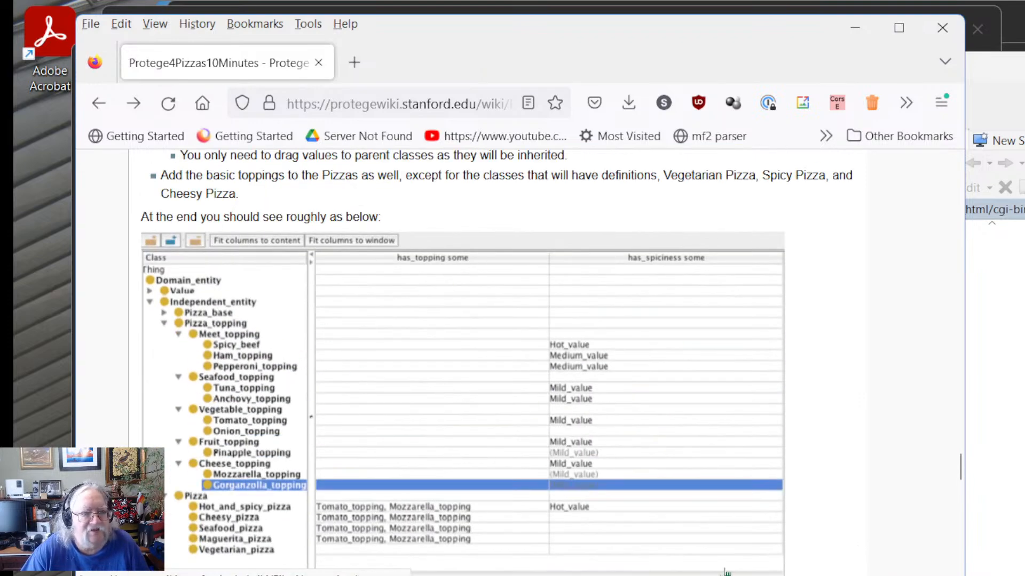
{"action": "scroll", "coordinate": [716, 471], "scroll_direction": "up", "scroll_amount": 6}
{"action": "scroll", "coordinate": [686, 454], "scroll_direction": "up", "scroll_amount": 1}
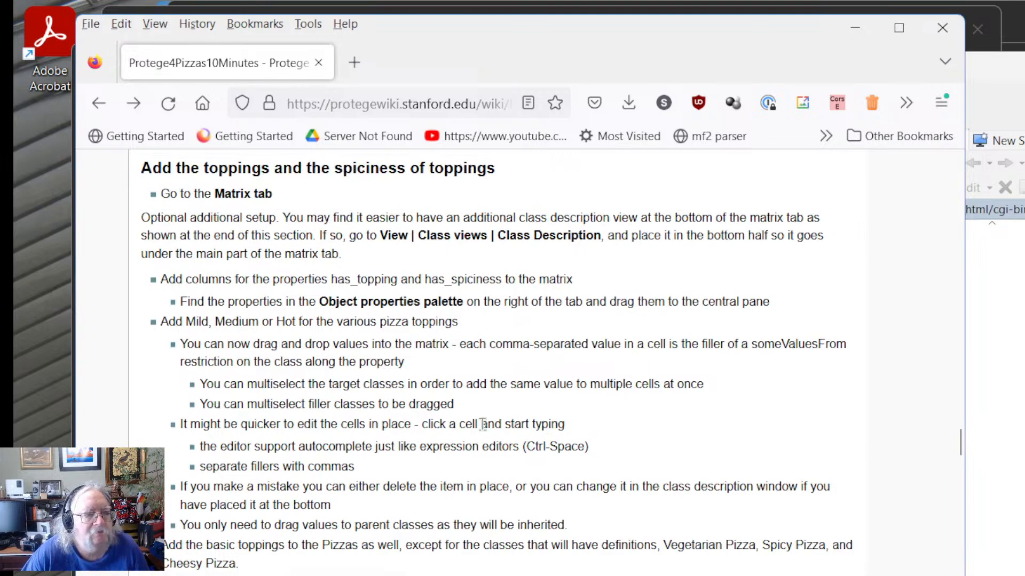
{"action": "scroll", "coordinate": [616, 372], "scroll_direction": "up", "scroll_amount": 4}
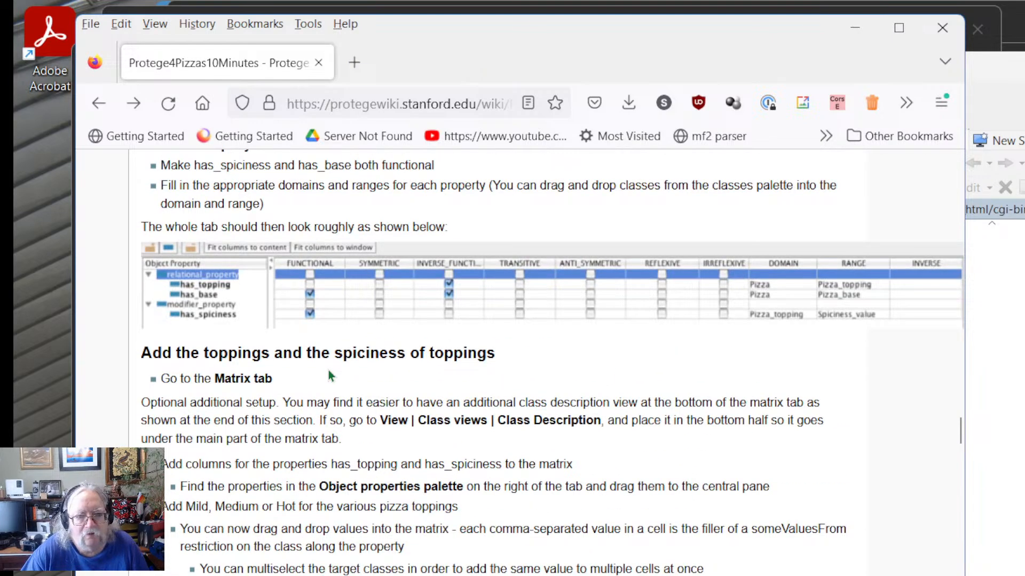
{"action": "scroll", "coordinate": [328, 370], "scroll_direction": "up", "scroll_amount": 2}
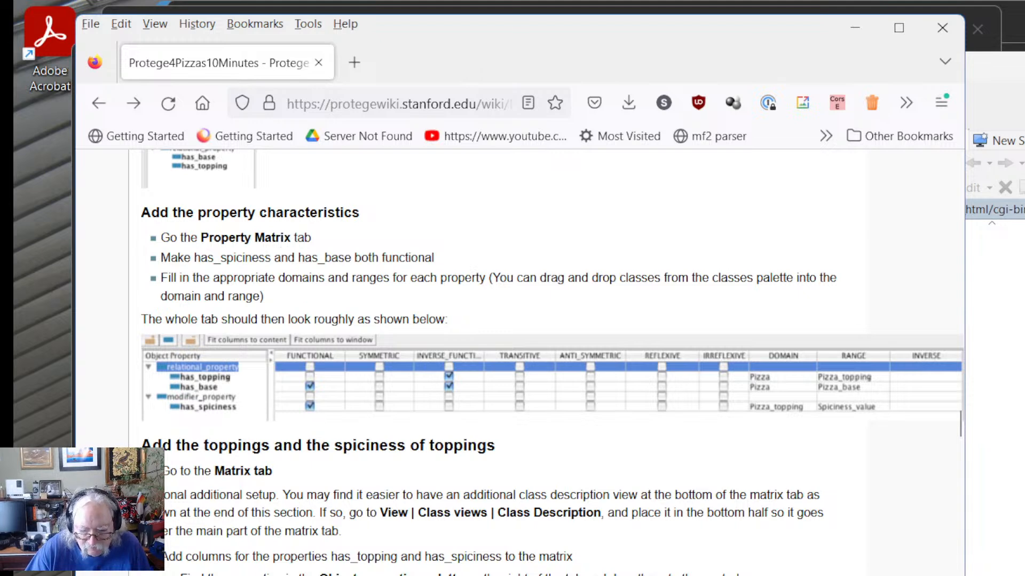
Step: Switch back to Protégé, check the property matrix, and add the Class matrix to the workspace and display it
{"action": "key", "text": "alt+Tab"}
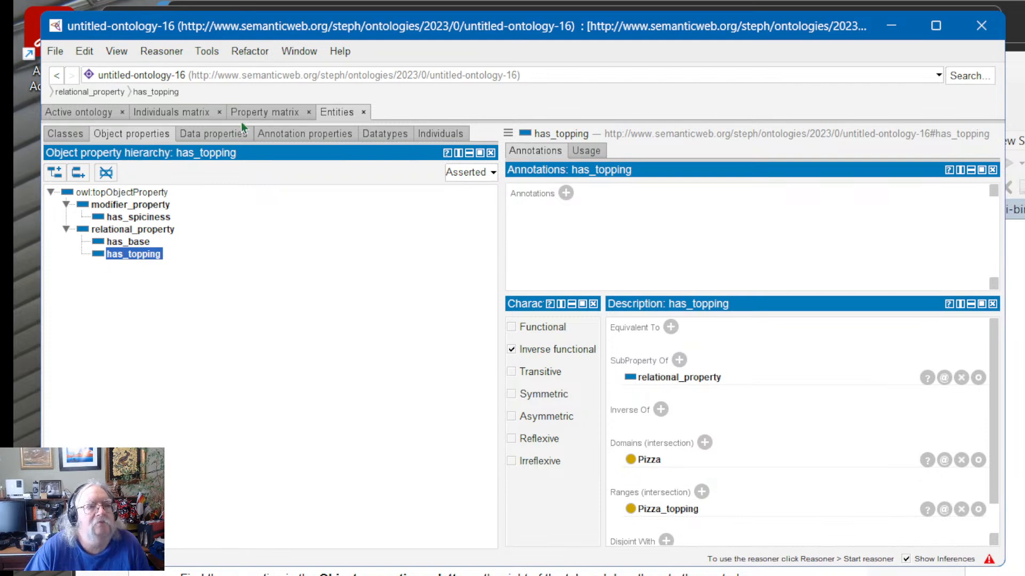
{"action": "left_click", "coordinate": [255, 113]}
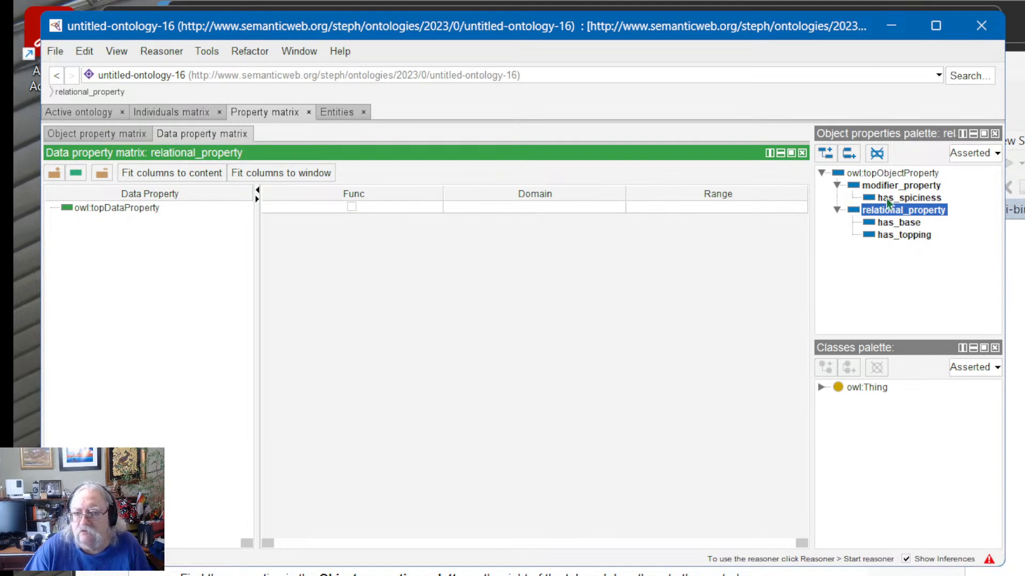
{"action": "left_click", "coordinate": [109, 211]}
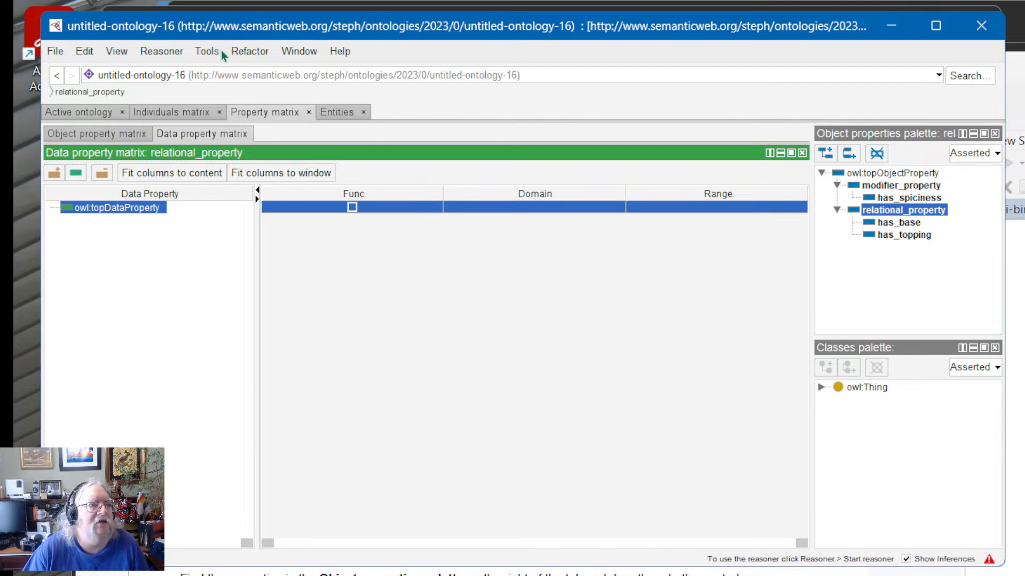
{"action": "left_click", "coordinate": [299, 52]}
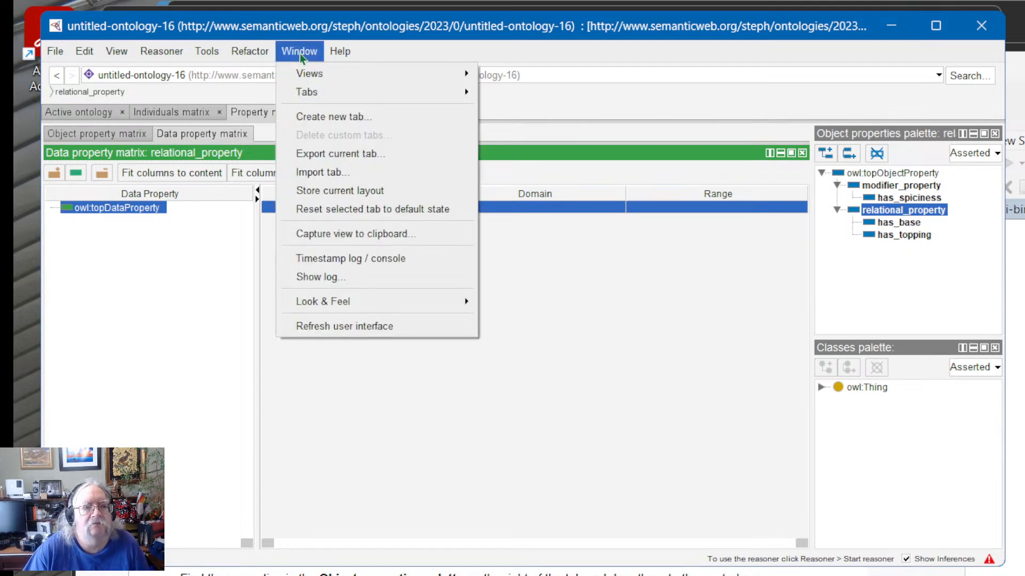
{"action": "mouse_move", "coordinate": [306, 91]}
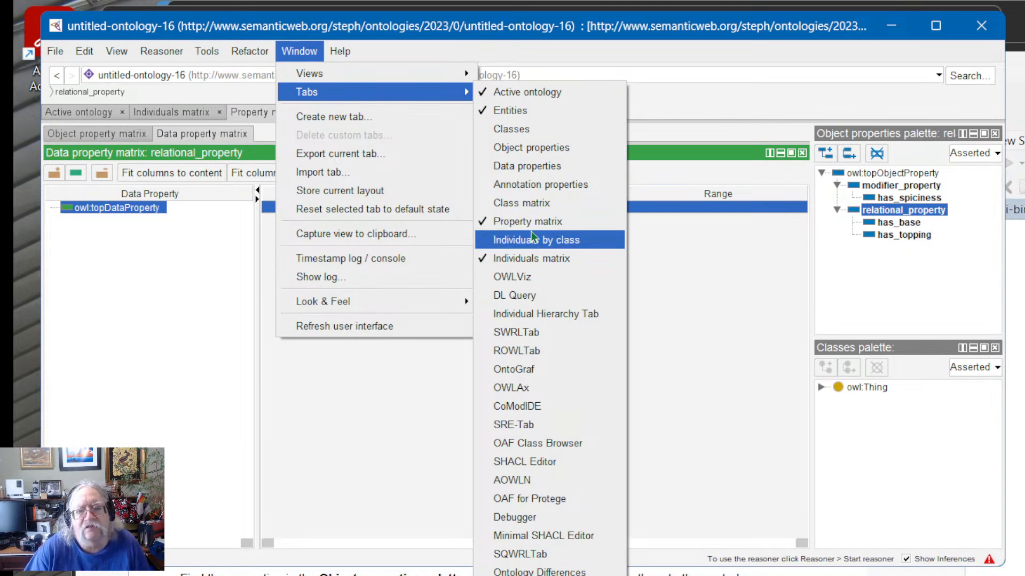
{"action": "left_click", "coordinate": [530, 203]}
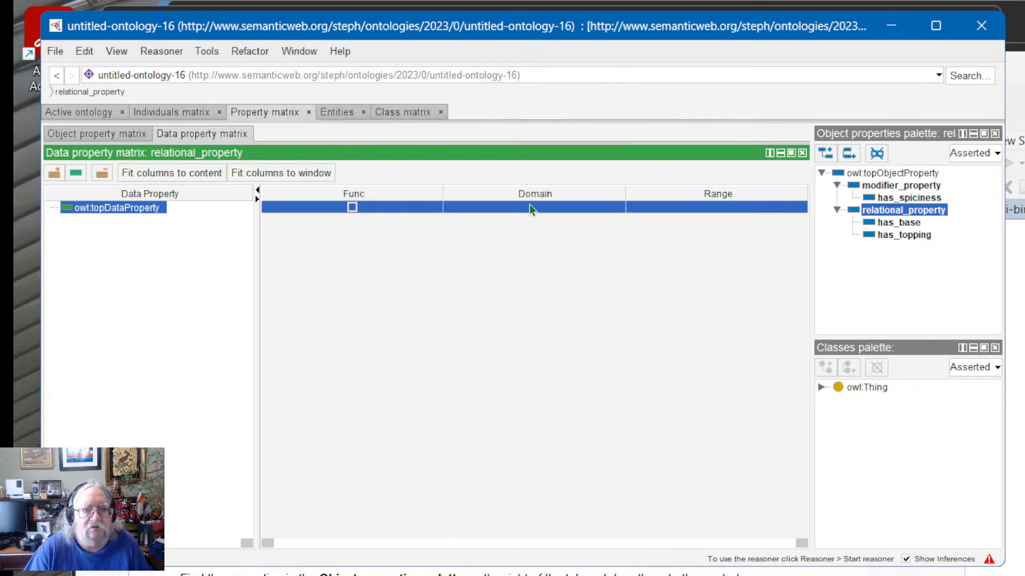
{"action": "left_click", "coordinate": [392, 113]}
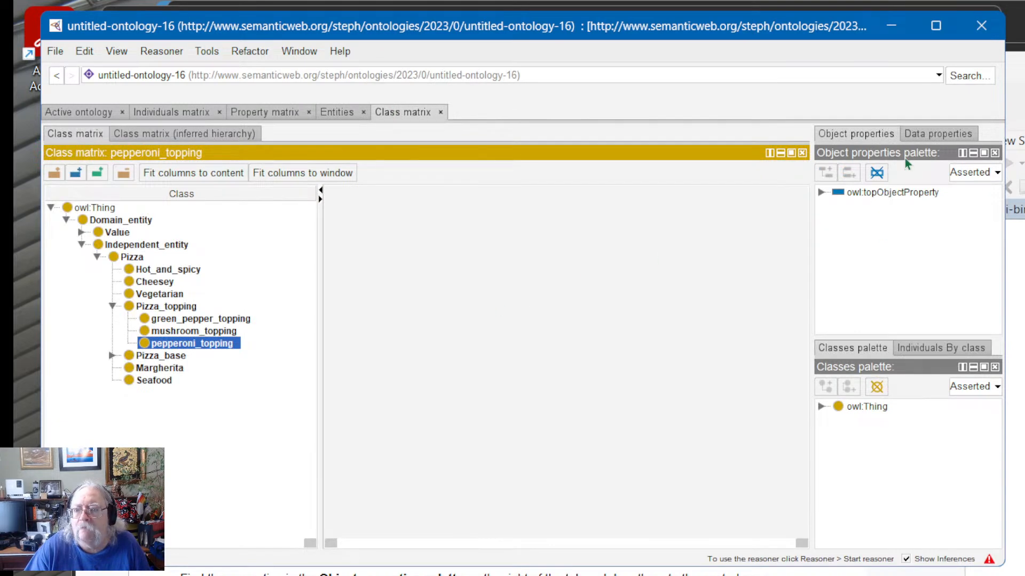
Step: Expand owl:topObjectProperty with its modifier_property and relational_property branches beside the class matrix
{"action": "left_click", "coordinate": [820, 193]}
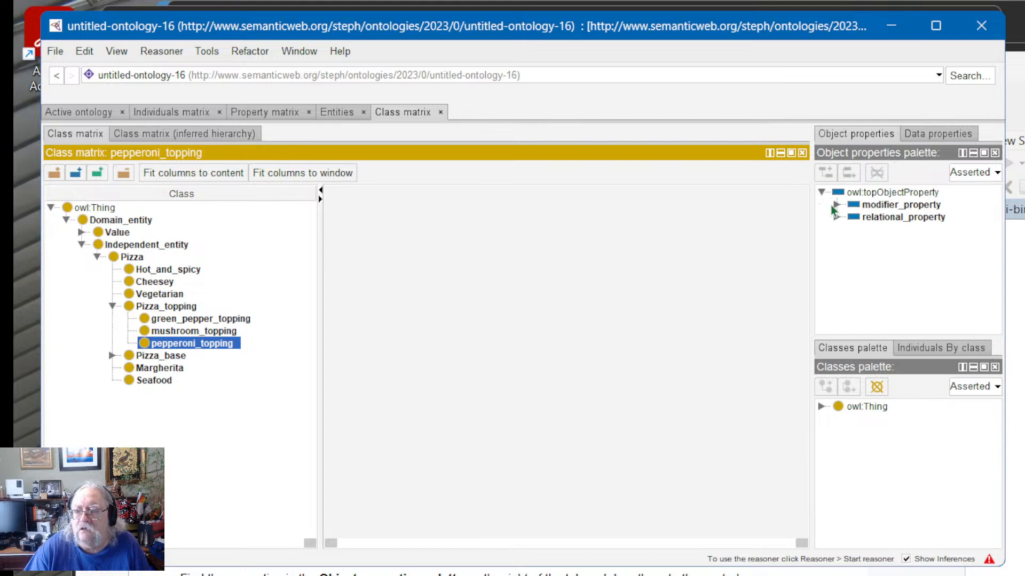
{"action": "left_click", "coordinate": [836, 205]}
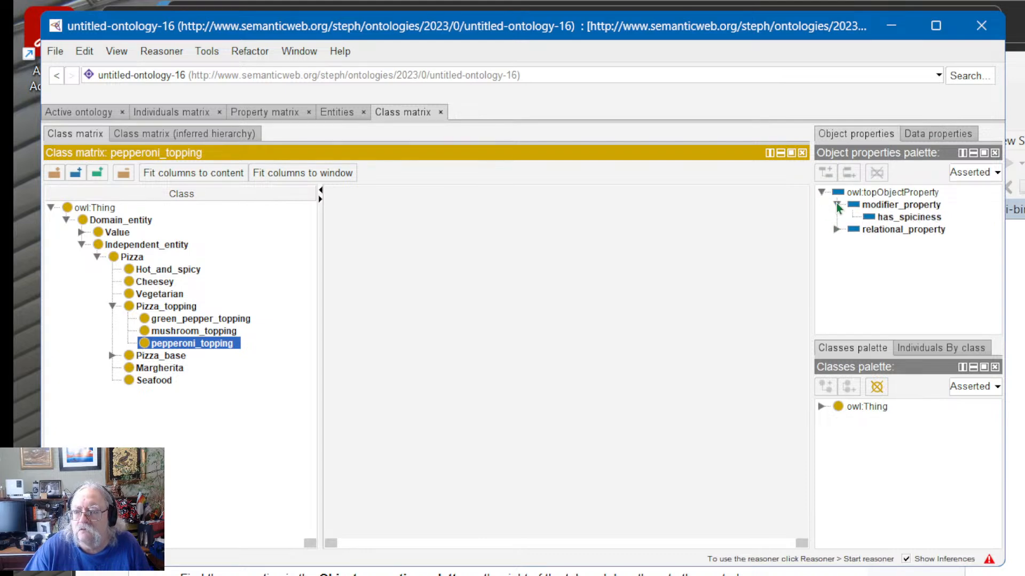
{"action": "left_click", "coordinate": [836, 229]}
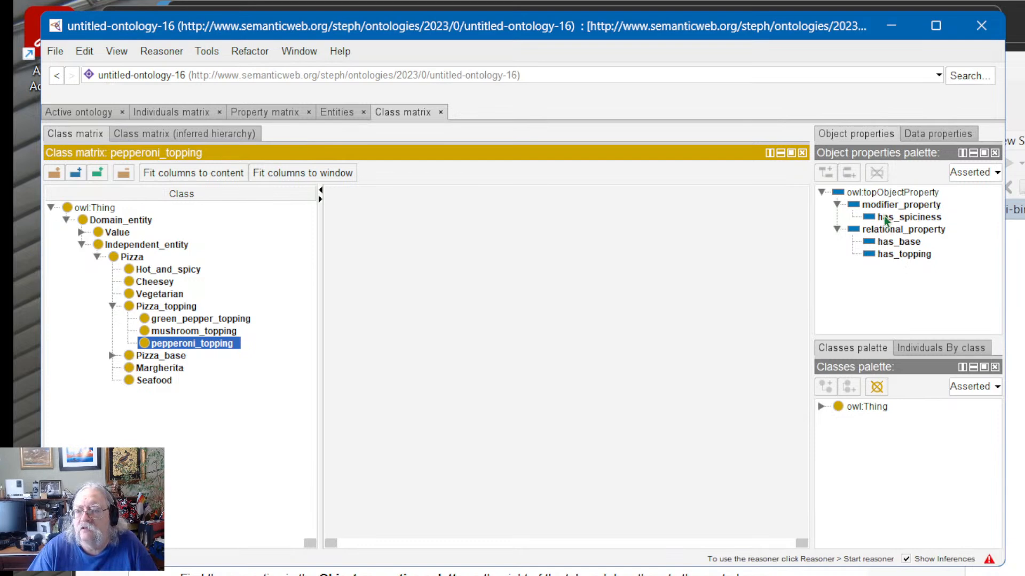
Step: Add the object properties has_spiciness and has_topping as existential (some) columns in the class matrix
{"action": "left_click_drag", "start_coordinate": [888, 218], "coordinate": [389, 202]}
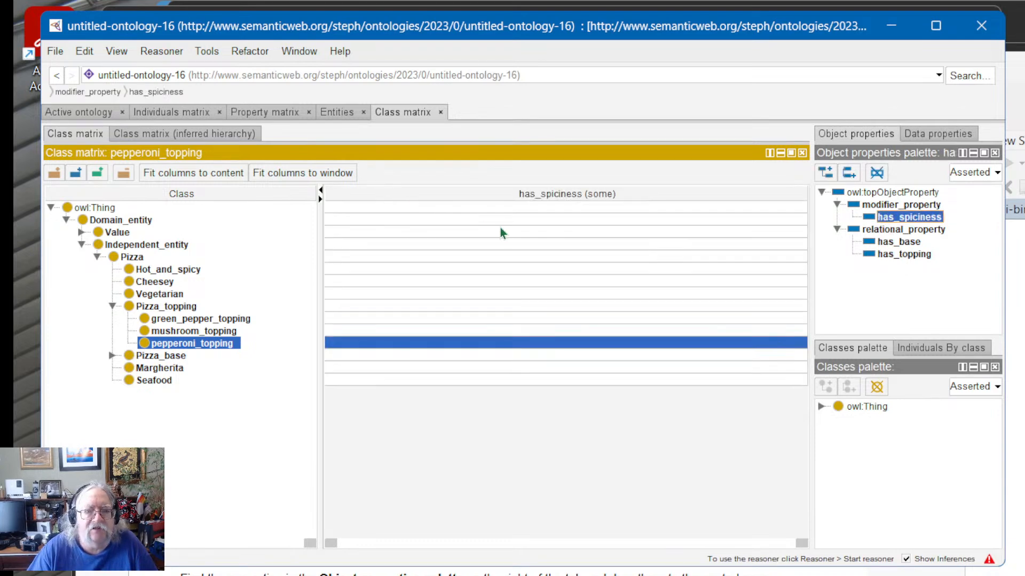
{"action": "left_click_drag", "start_coordinate": [889, 255], "coordinate": [644, 193]}
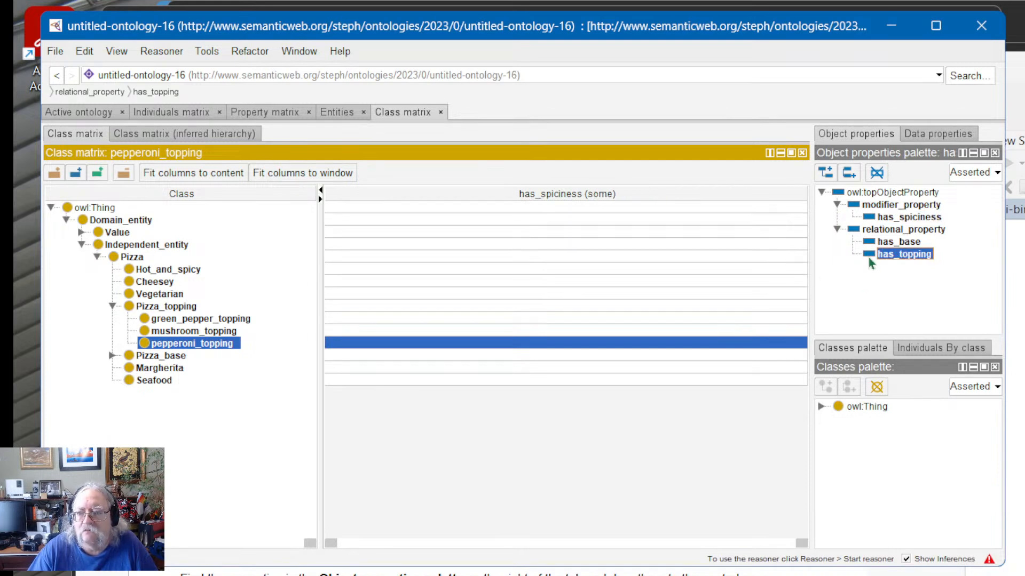
{"action": "left_click_drag", "start_coordinate": [869, 255], "coordinate": [603, 174]}
{"action": "left_click_drag", "start_coordinate": [872, 254], "coordinate": [597, 472]}
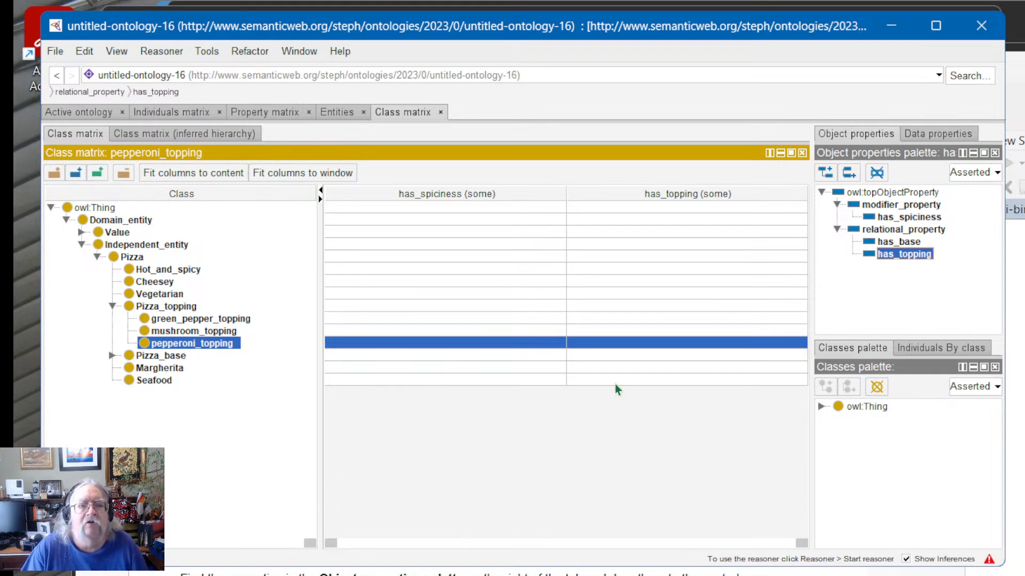
Step: Close the Individuals matrix and return to the Class matrix
{"action": "left_click", "coordinate": [220, 112]}
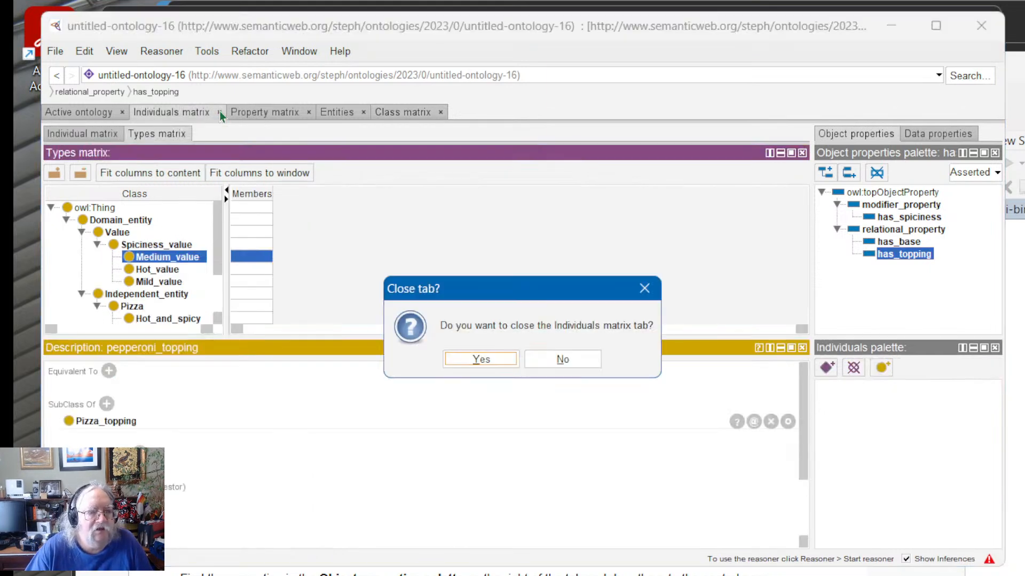
{"action": "left_click", "coordinate": [485, 360]}
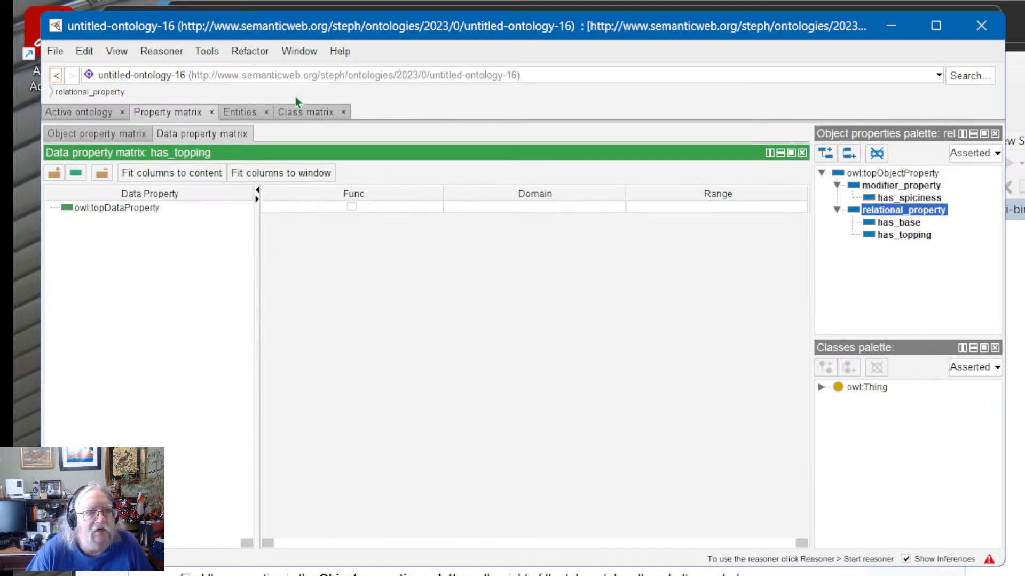
{"action": "left_click", "coordinate": [302, 112]}
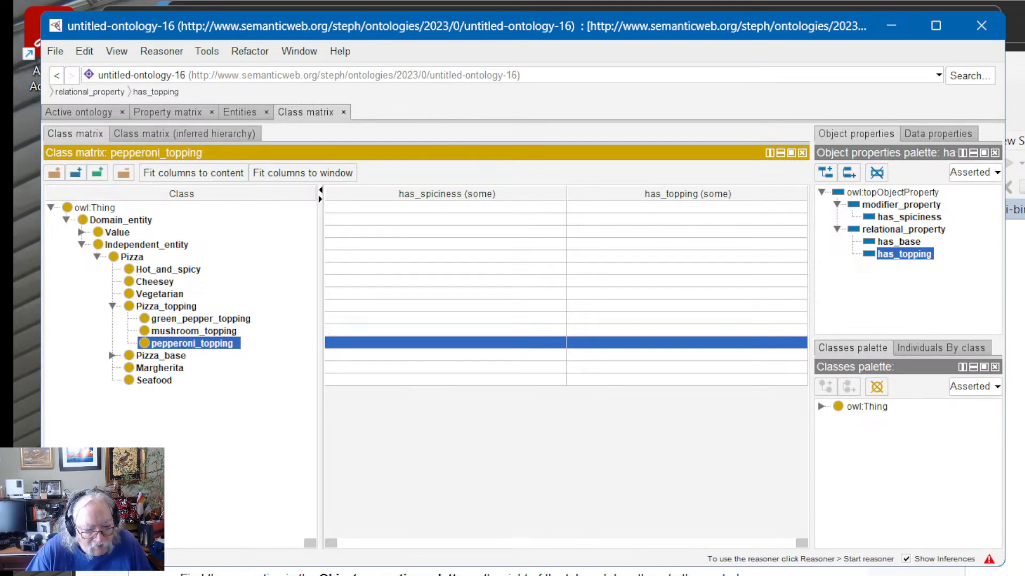
Step: Switch to the browser, reread the instructions on adding toppings and spiciness with the example matrix, and return to Protégé
{"action": "key", "text": "alt+Tab"}
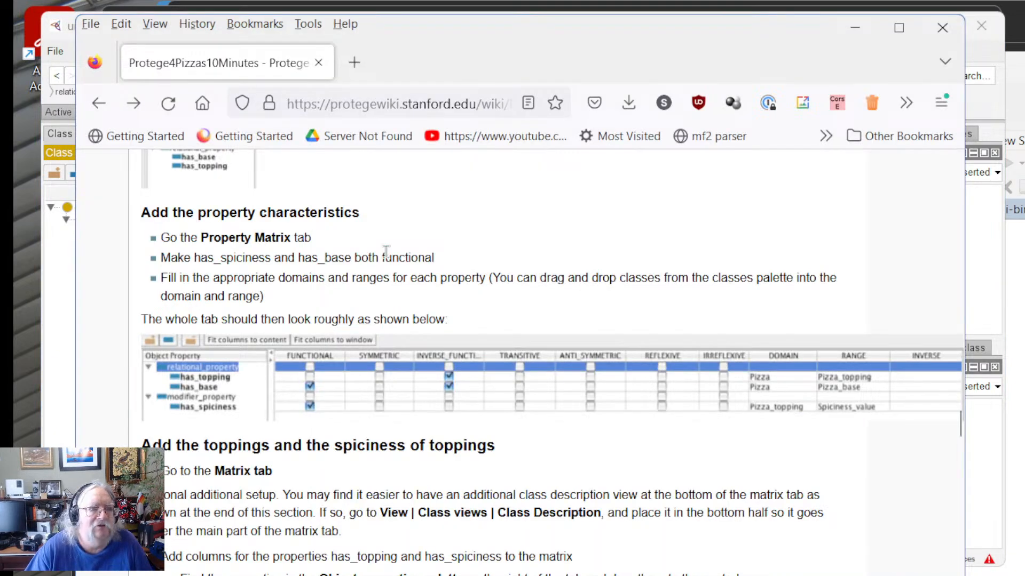
{"action": "scroll", "coordinate": [424, 321], "scroll_direction": "down", "scroll_amount": 4}
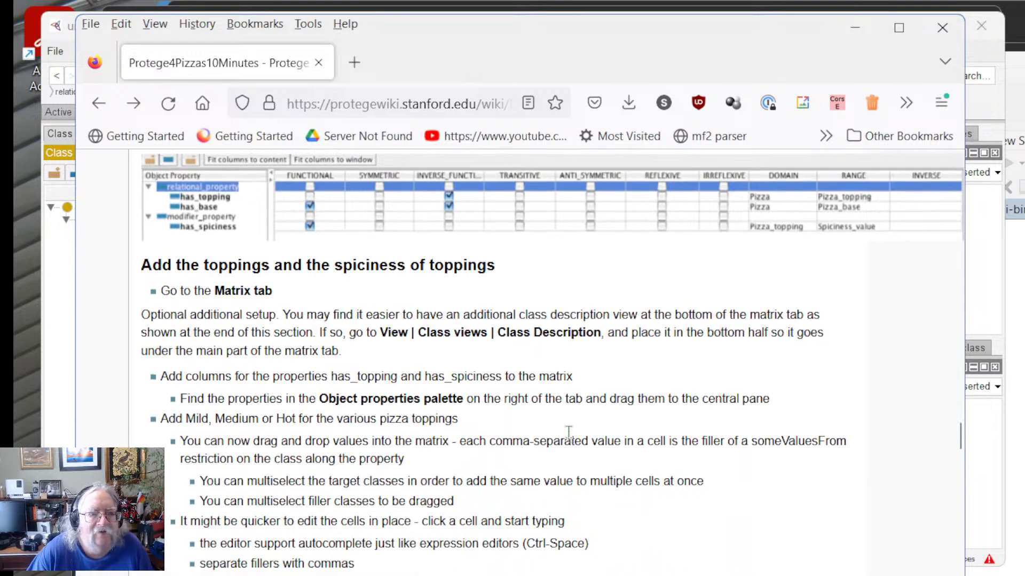
{"action": "scroll", "coordinate": [569, 434], "scroll_direction": "up", "scroll_amount": 3}
{"action": "scroll", "coordinate": [568, 434], "scroll_direction": "down", "scroll_amount": 5}
{"action": "scroll", "coordinate": [529, 395], "scroll_direction": "down", "scroll_amount": 8}
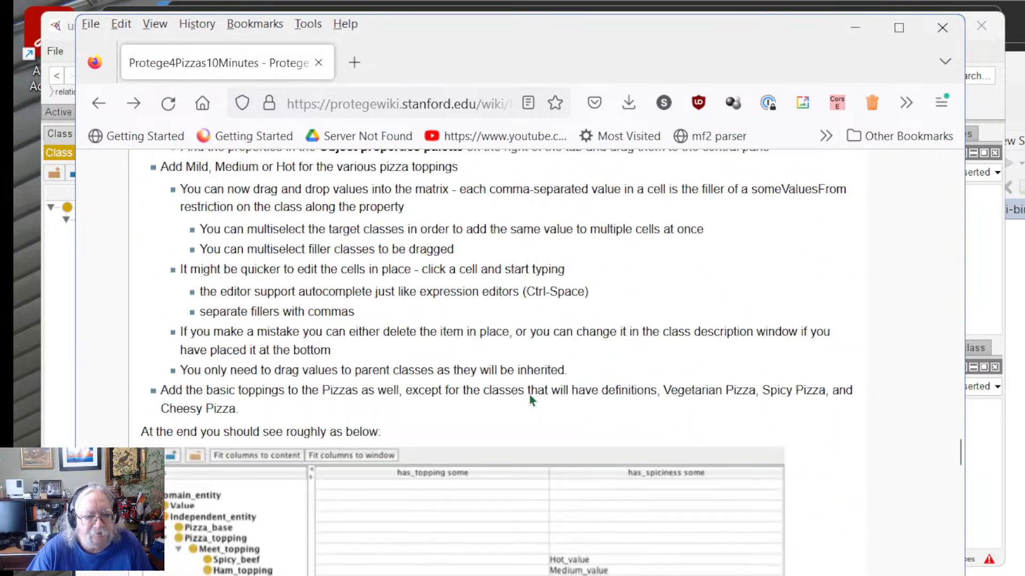
{"action": "scroll", "coordinate": [589, 401], "scroll_direction": "up", "scroll_amount": 2}
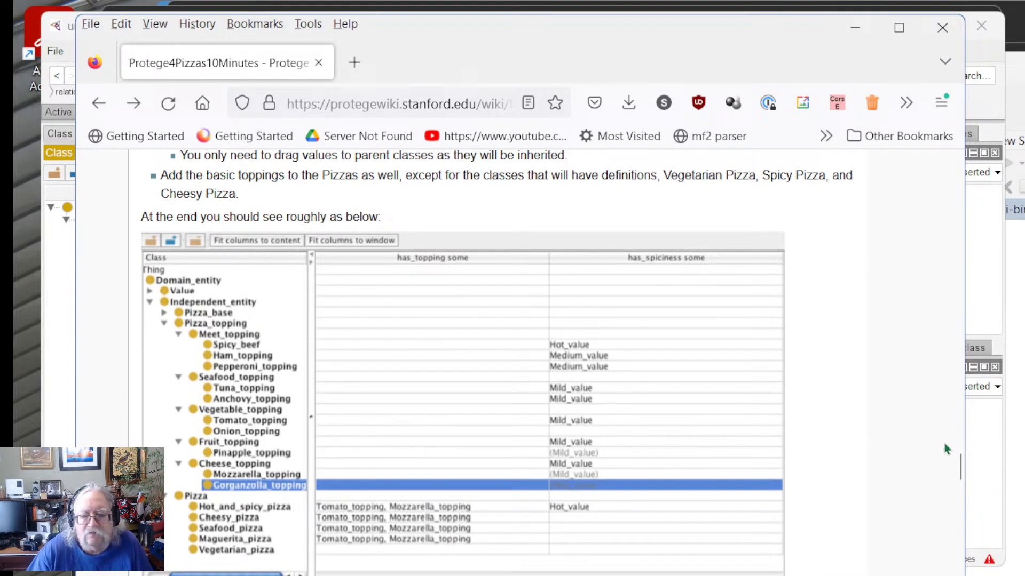
{"action": "left_click", "coordinate": [991, 466]}
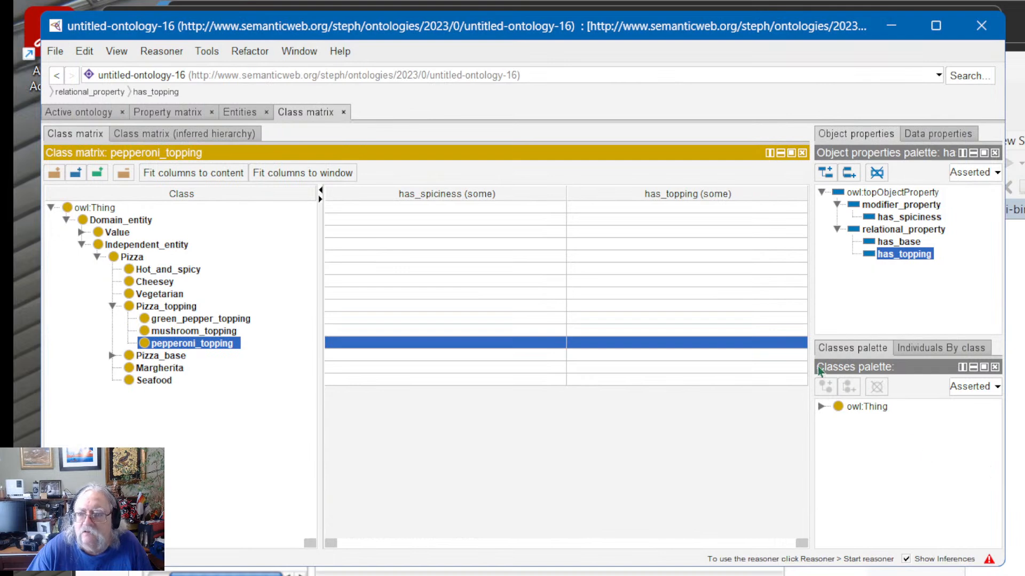
Step: Compare the class matrix rows with the tutorial's example matrix and check the individuals and classes palettes
{"action": "left_click", "coordinate": [589, 232]}
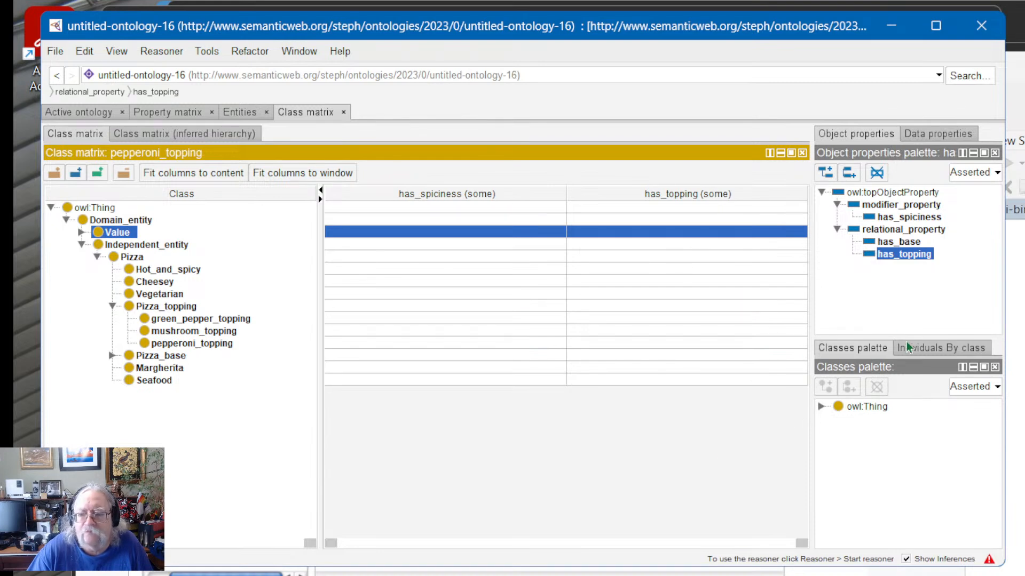
{"action": "left_click", "coordinate": [372, 271]}
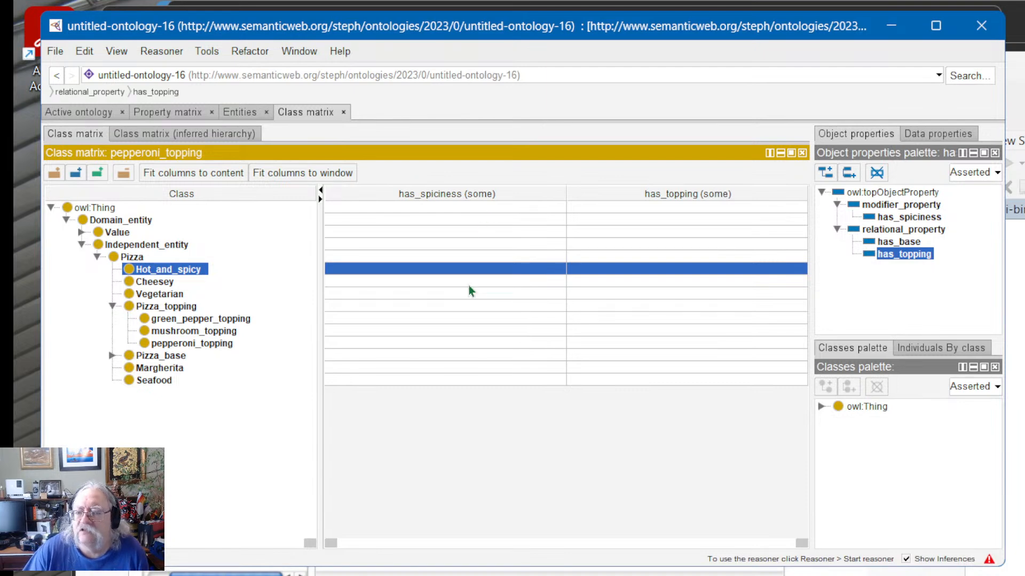
{"action": "left_click", "coordinate": [904, 259]}
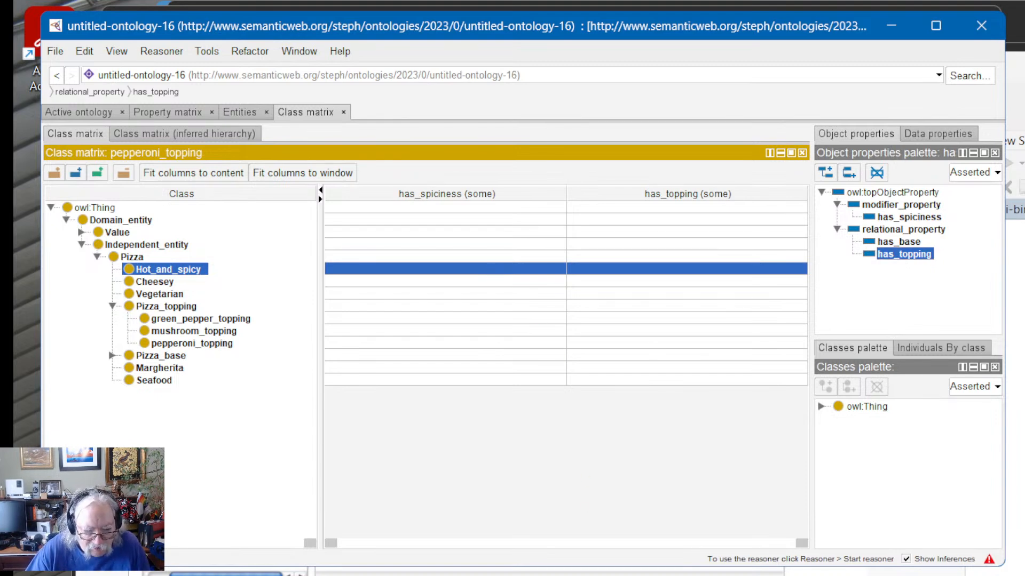
{"action": "key", "text": "alt+Tab"}
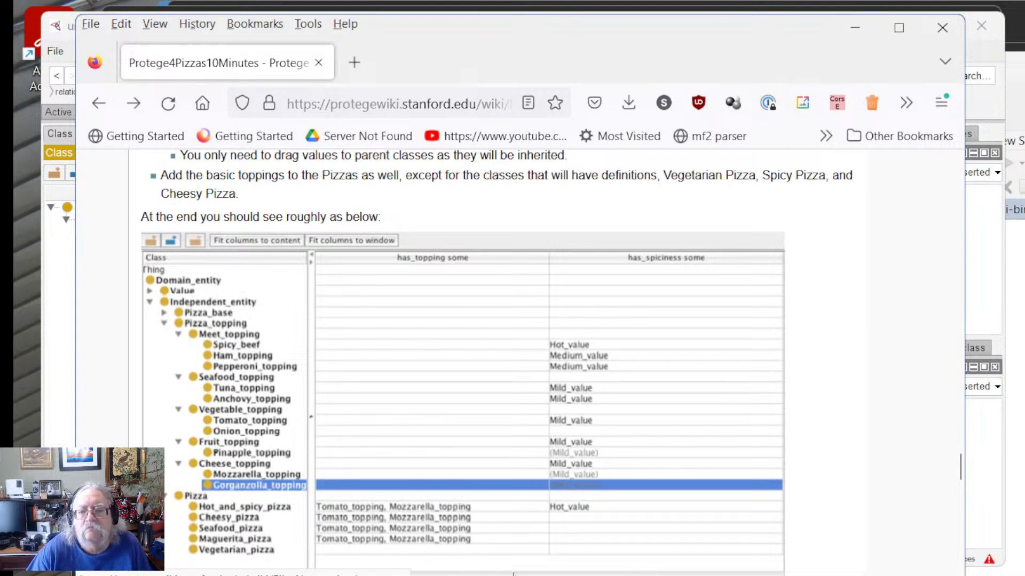
{"action": "left_click", "coordinate": [980, 401]}
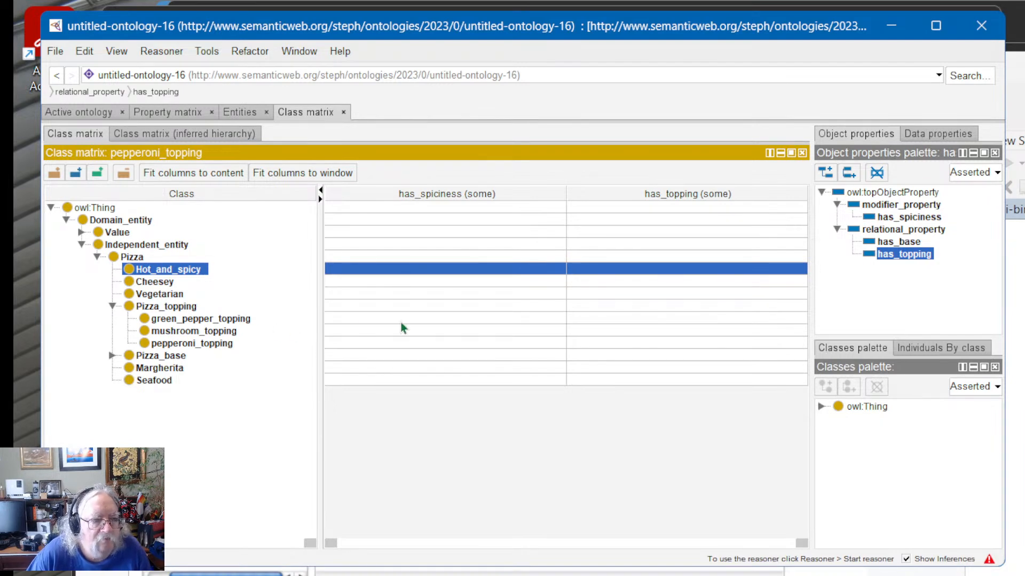
{"action": "left_click", "coordinate": [417, 344]}
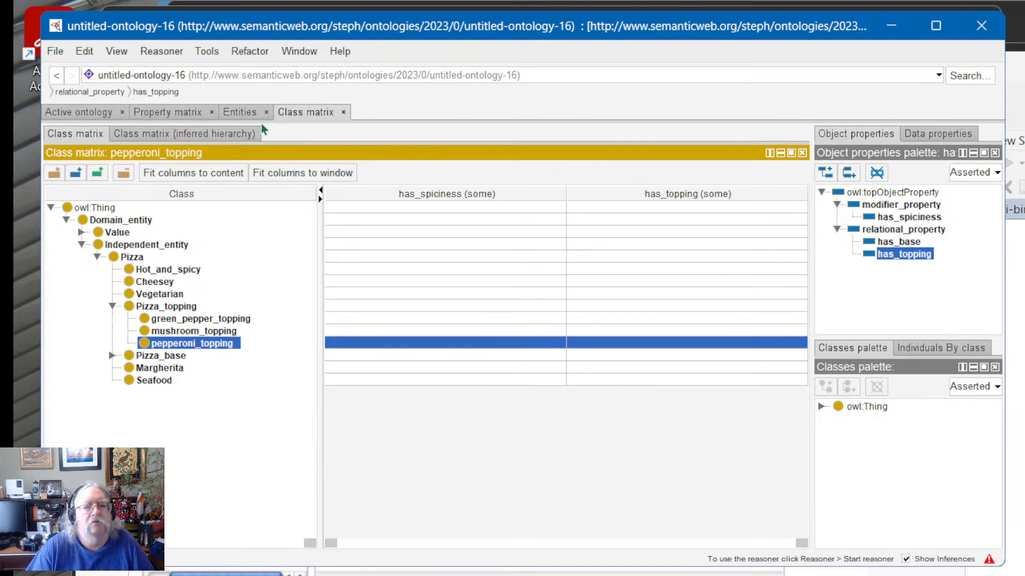
{"action": "left_click", "coordinate": [917, 350]}
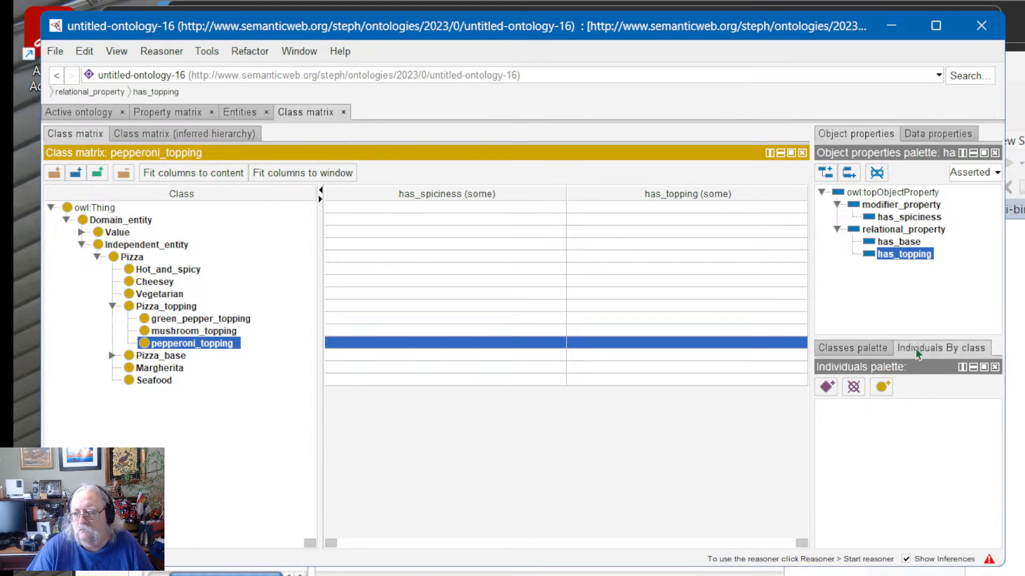
{"action": "left_click", "coordinate": [874, 350]}
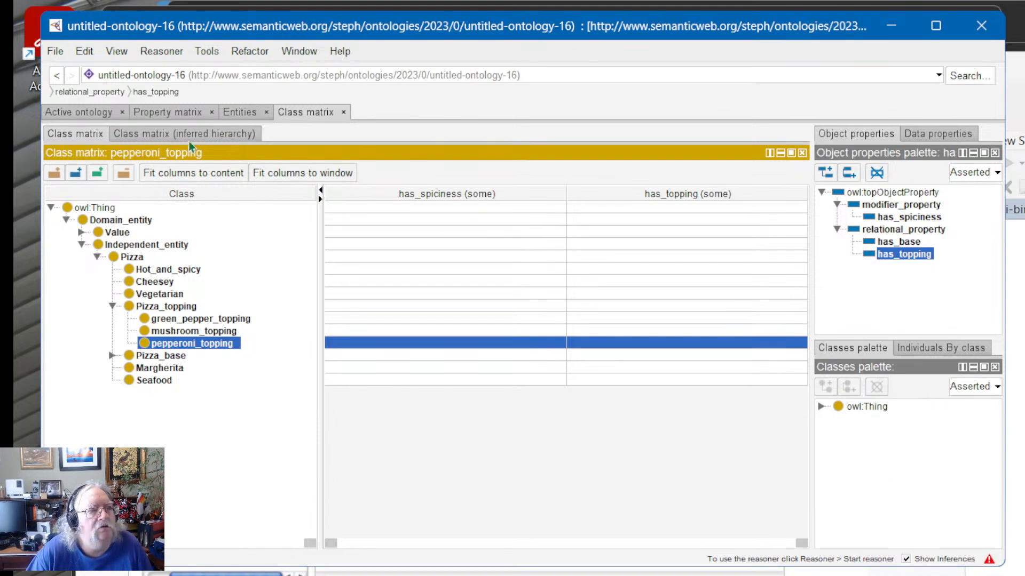
Step: Look through the property matrix, the active ontology overview and the object property entities
{"action": "left_click", "coordinate": [165, 111]}
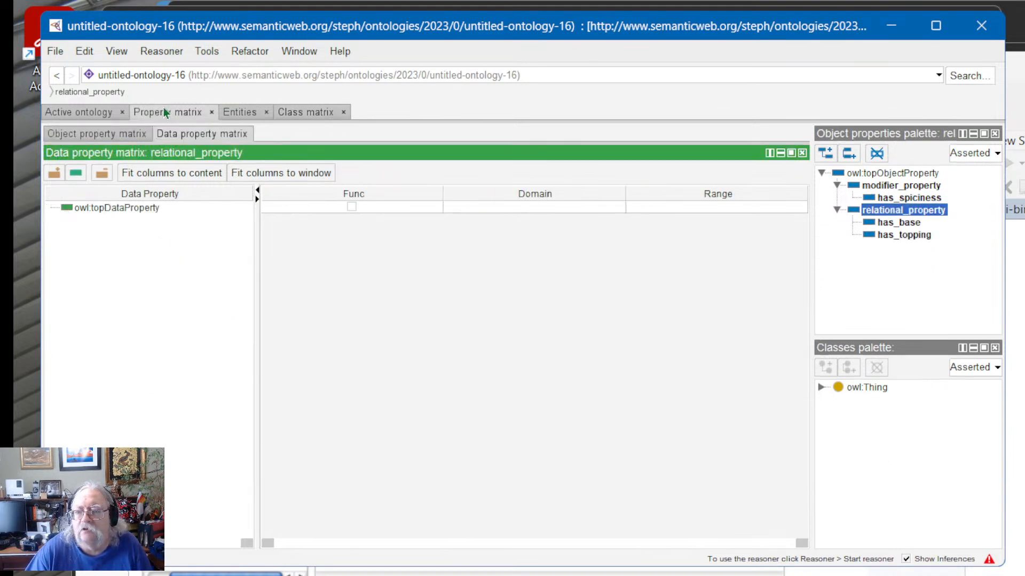
{"action": "left_click", "coordinate": [104, 111]}
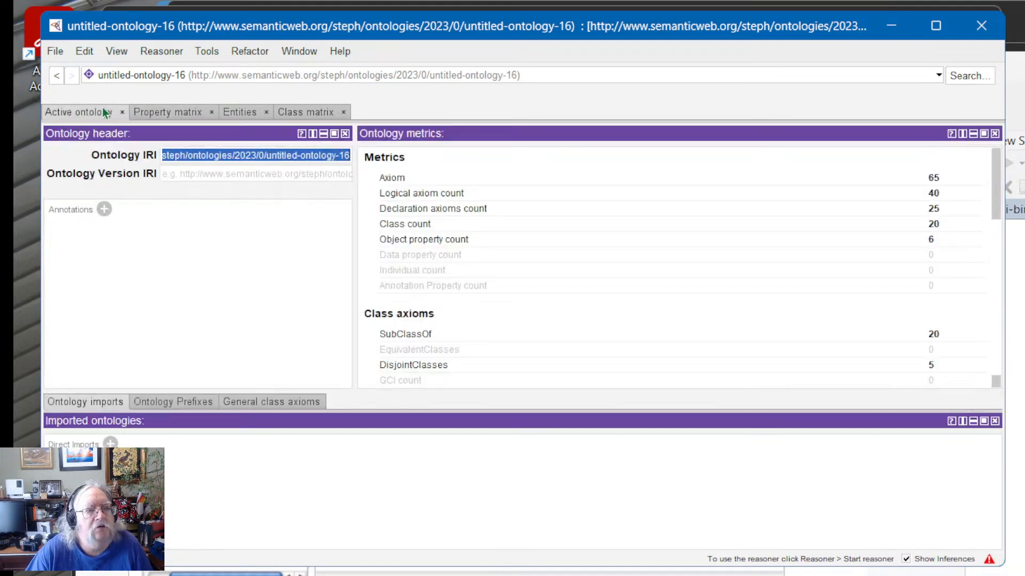
{"action": "left_click", "coordinate": [301, 114]}
{"action": "left_click", "coordinate": [240, 118]}
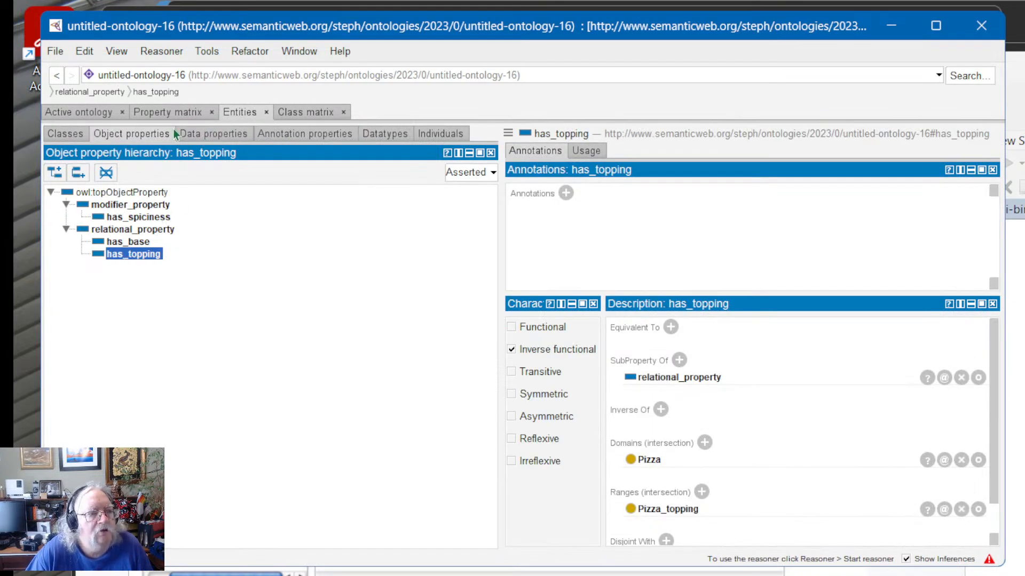
{"action": "left_click", "coordinate": [201, 133]}
{"action": "left_click", "coordinate": [147, 133]}
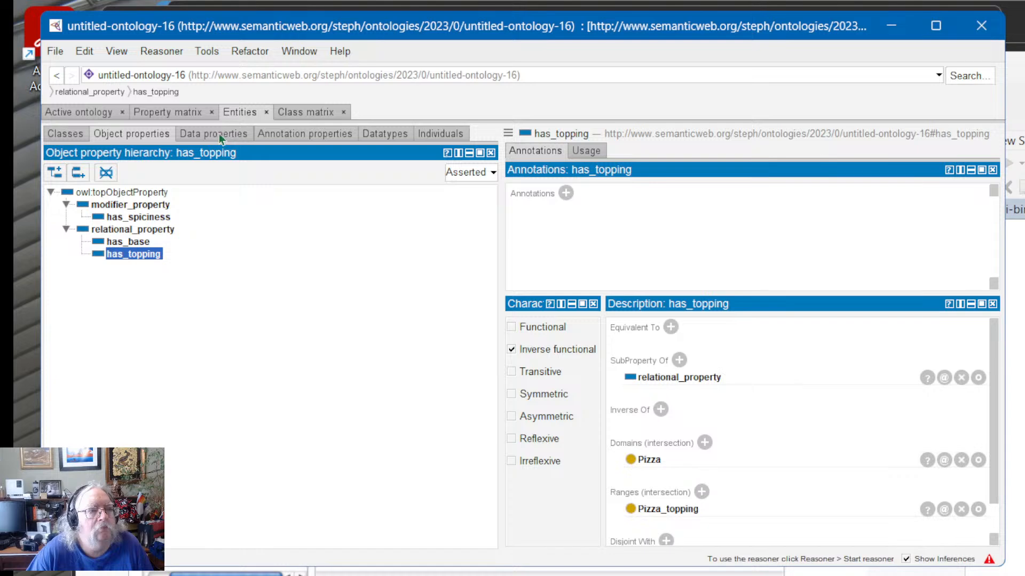
{"action": "left_click", "coordinate": [180, 113]}
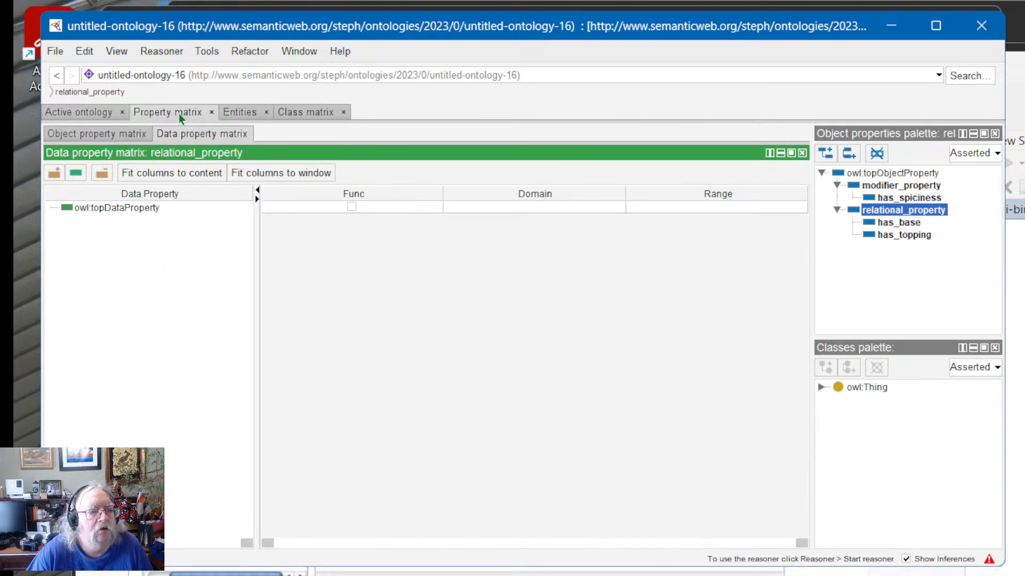
{"action": "left_click", "coordinate": [101, 207]}
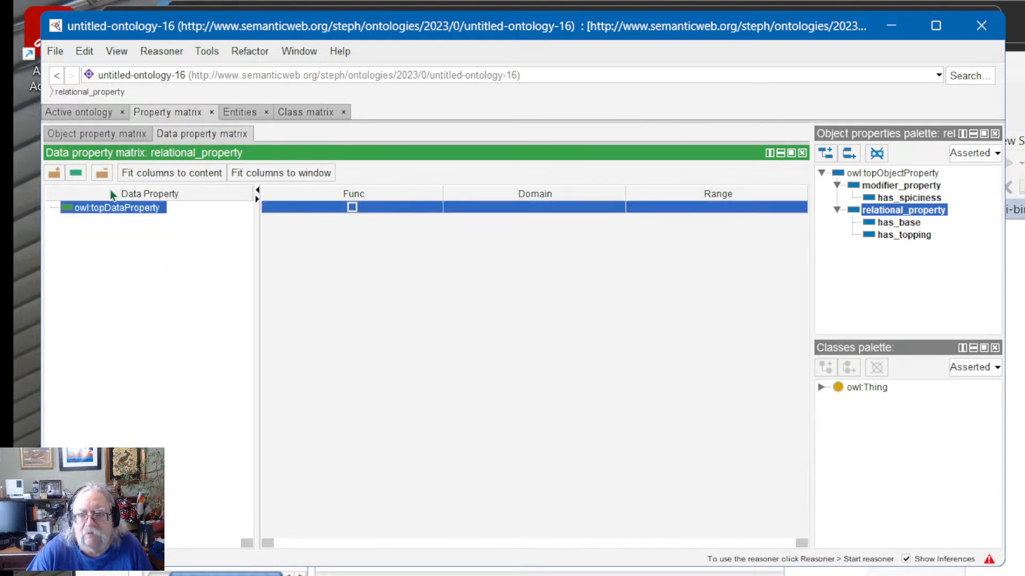
{"action": "left_click", "coordinate": [98, 111]}
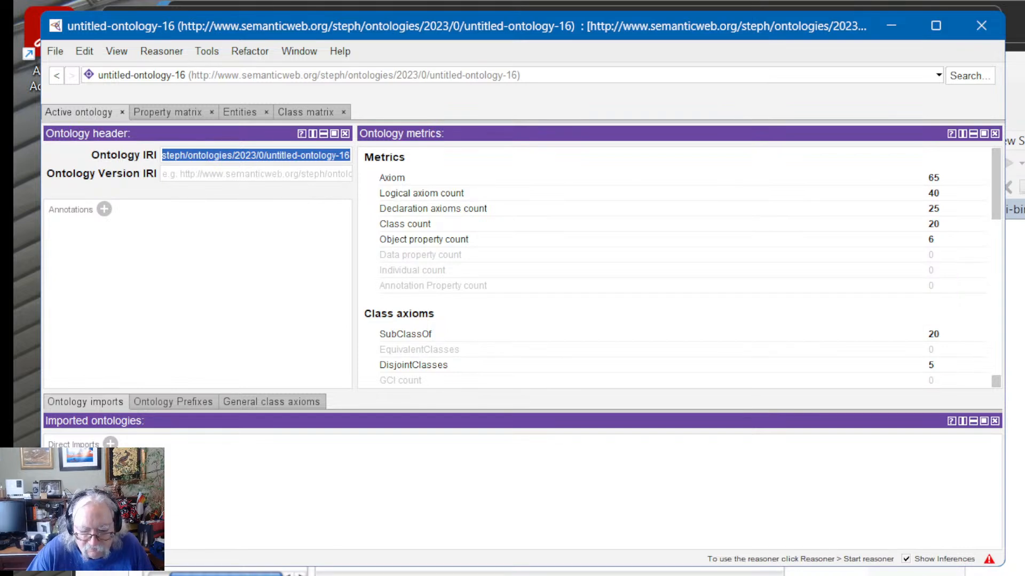
{"action": "key", "text": "alt+Tab"}
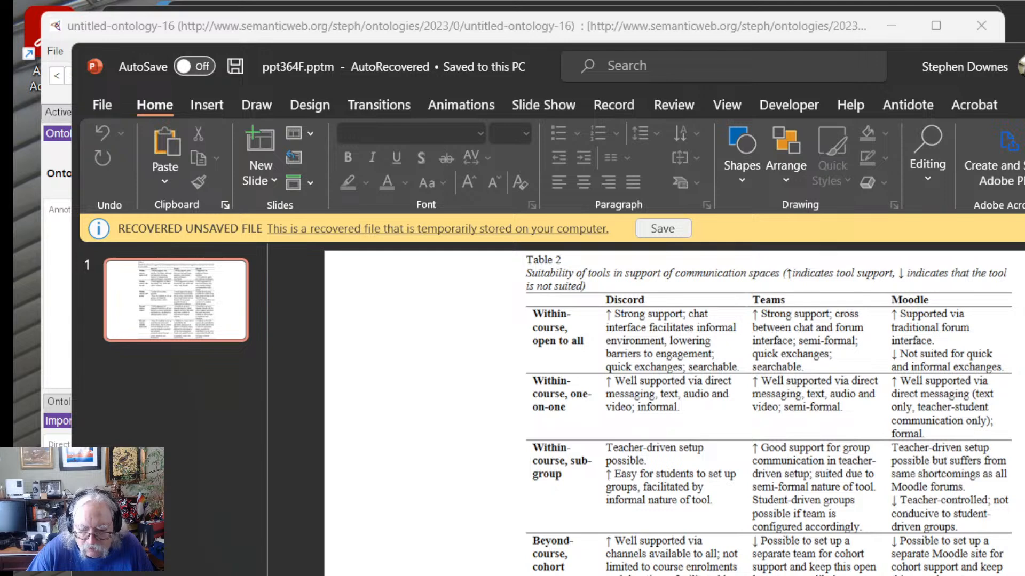
{"action": "key", "text": "alt+Tab"}
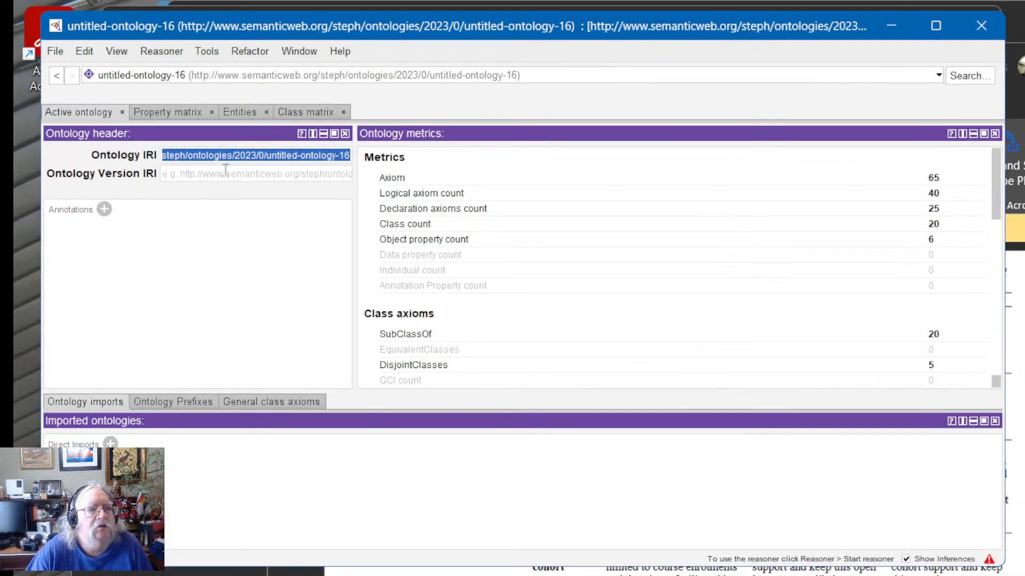
{"action": "left_click", "coordinate": [170, 113]}
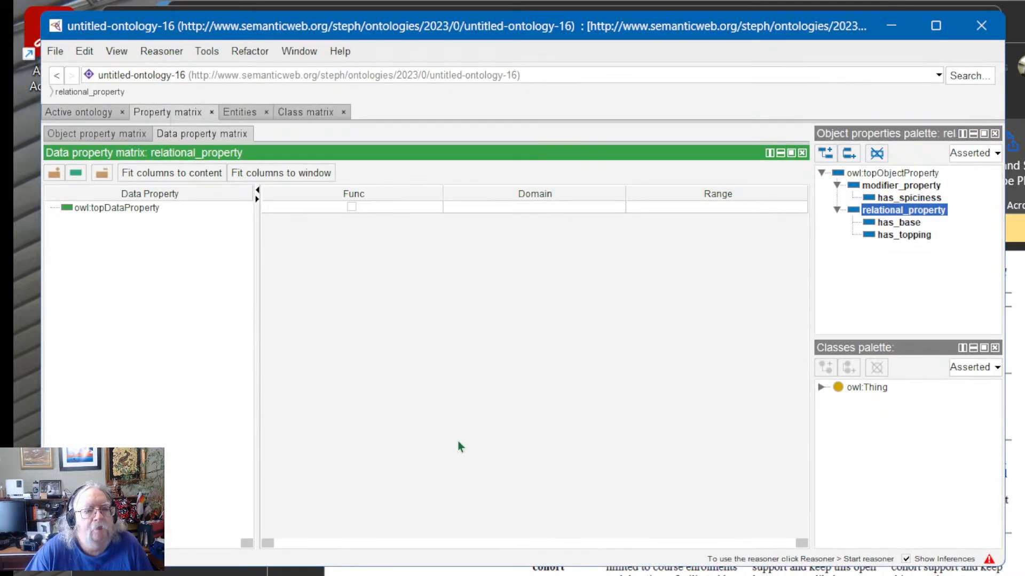
{"action": "left_click", "coordinate": [124, 211]}
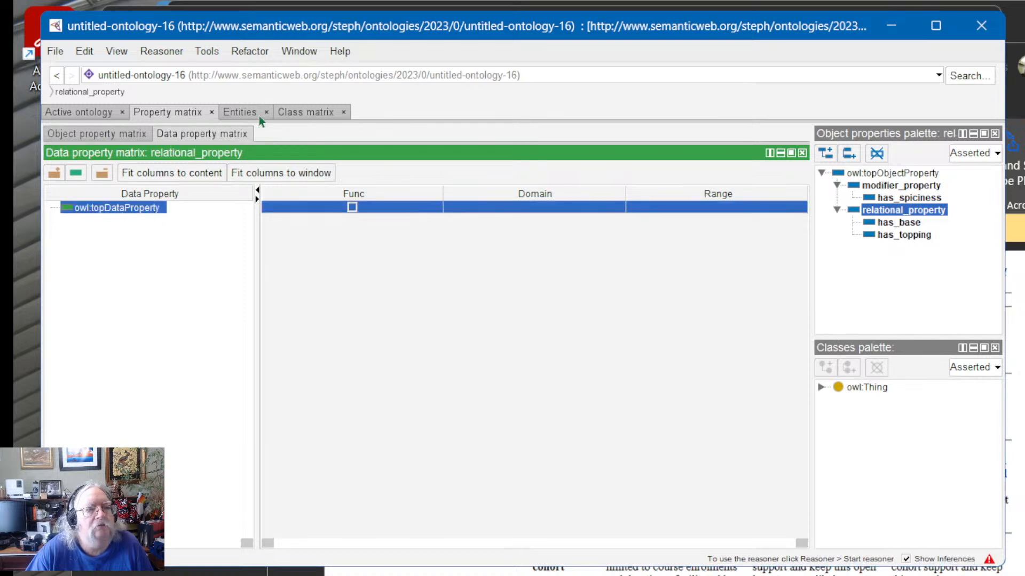
Step: Expand Pizza_base and Spiciness_value in the class matrix and assign Medium_value as the has_spiciness filler of mushroom_topping
{"action": "left_click", "coordinate": [305, 112]}
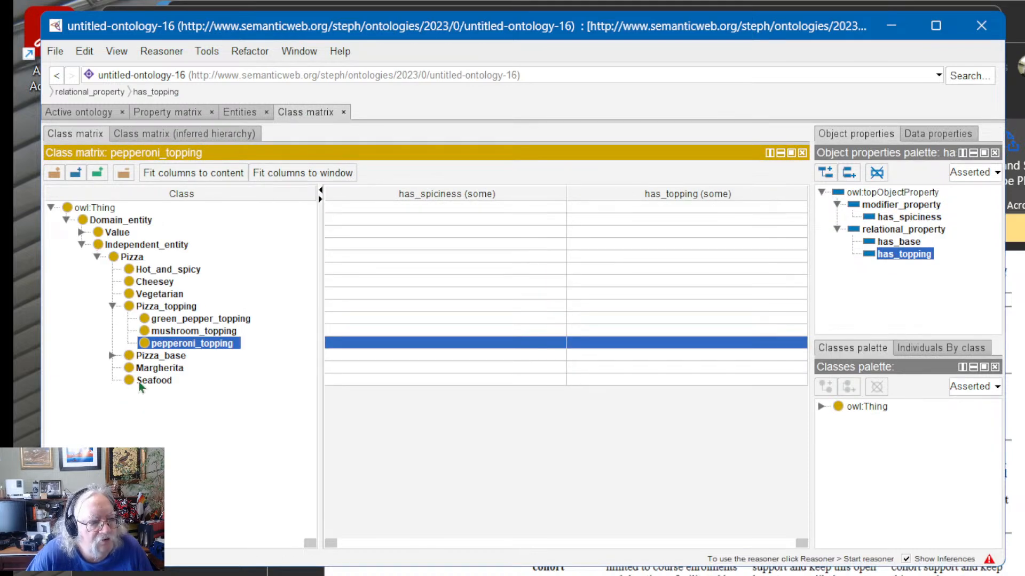
{"action": "left_click", "coordinate": [112, 356]}
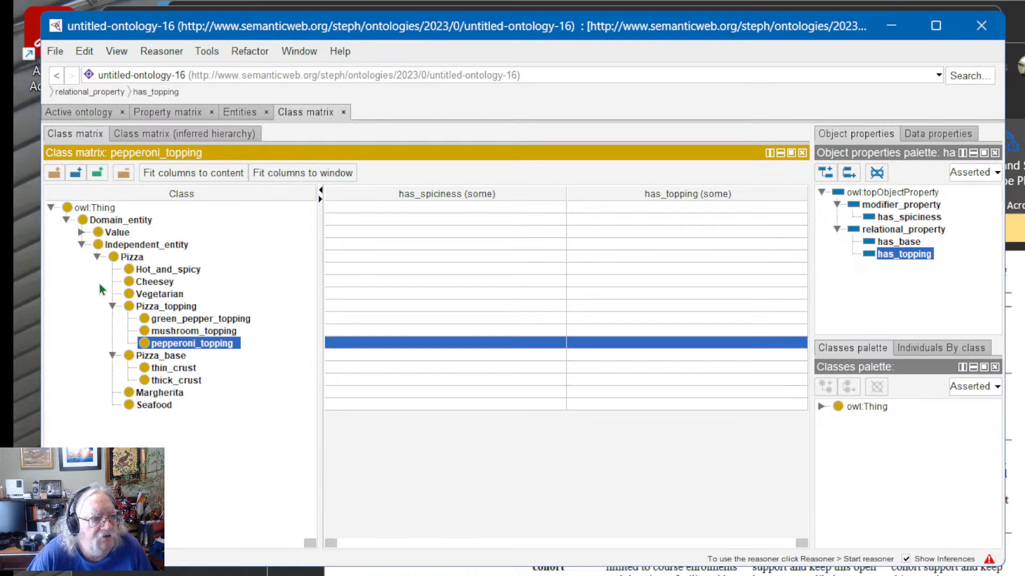
{"action": "left_click", "coordinate": [82, 232]}
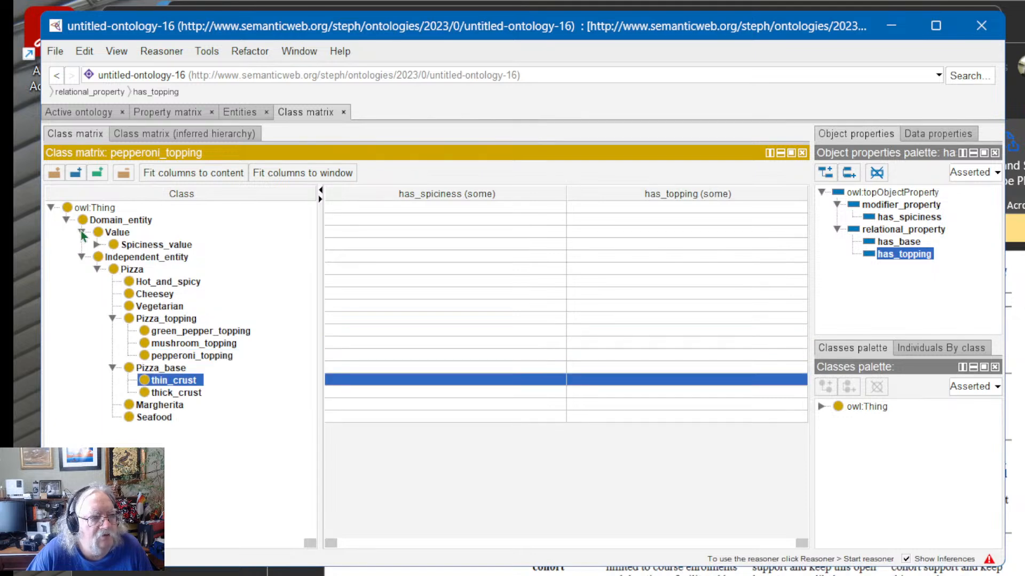
{"action": "left_click", "coordinate": [97, 245]}
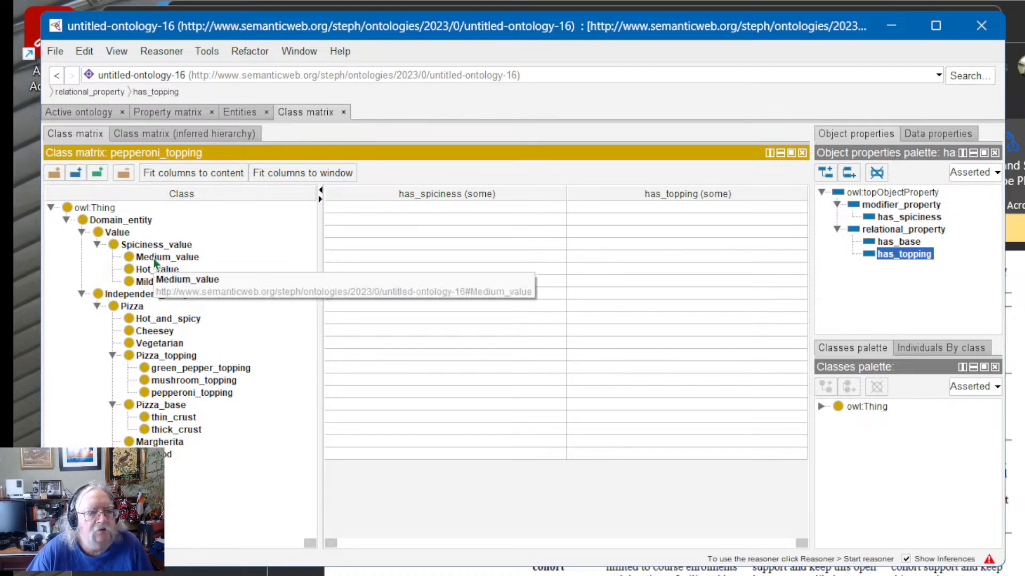
{"action": "left_click_drag", "start_coordinate": [152, 258], "coordinate": [395, 385]}
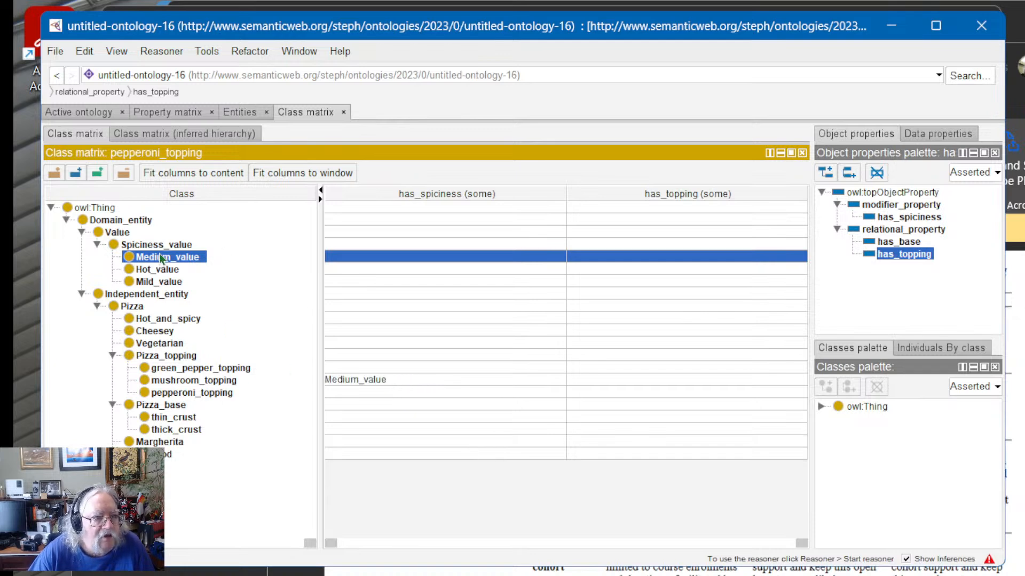
Step: Assign Medium_value as the has_spiciness filler of green_pepper_topping and Hot_value as that of pepperoni_topping
{"action": "left_click_drag", "start_coordinate": [162, 259], "coordinate": [347, 368]}
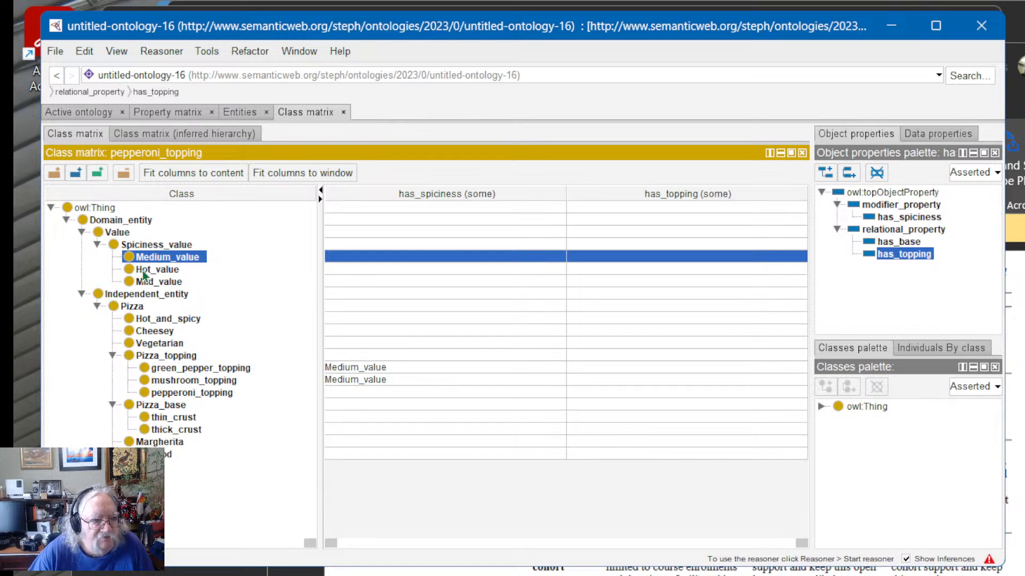
{"action": "left_click_drag", "start_coordinate": [145, 270], "coordinate": [345, 396]}
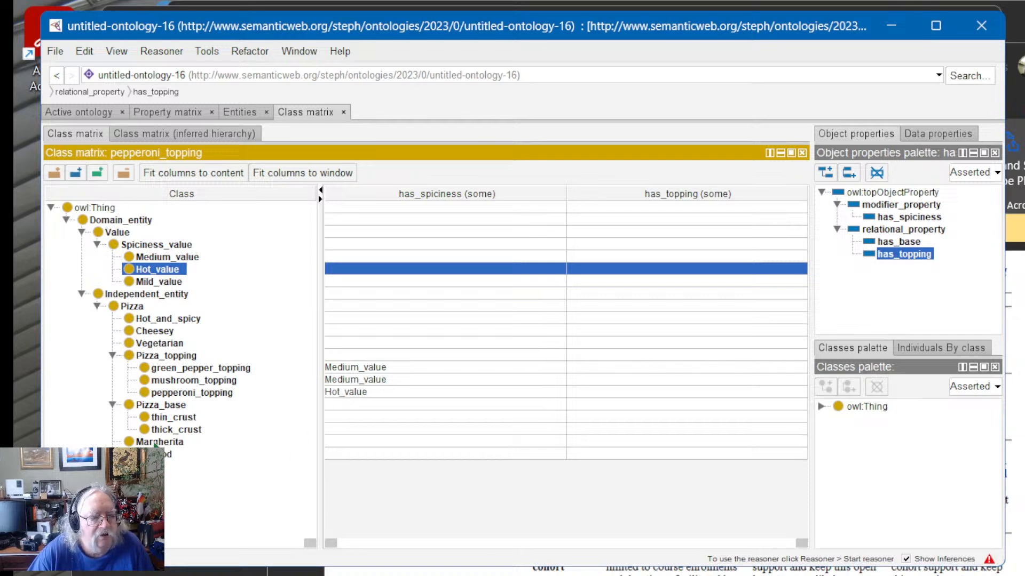
Step: Add green_pepper_topping and mushroom_topping as the has_topping fillers of Margherita in the class matrix
{"action": "left_click", "coordinate": [156, 443]}
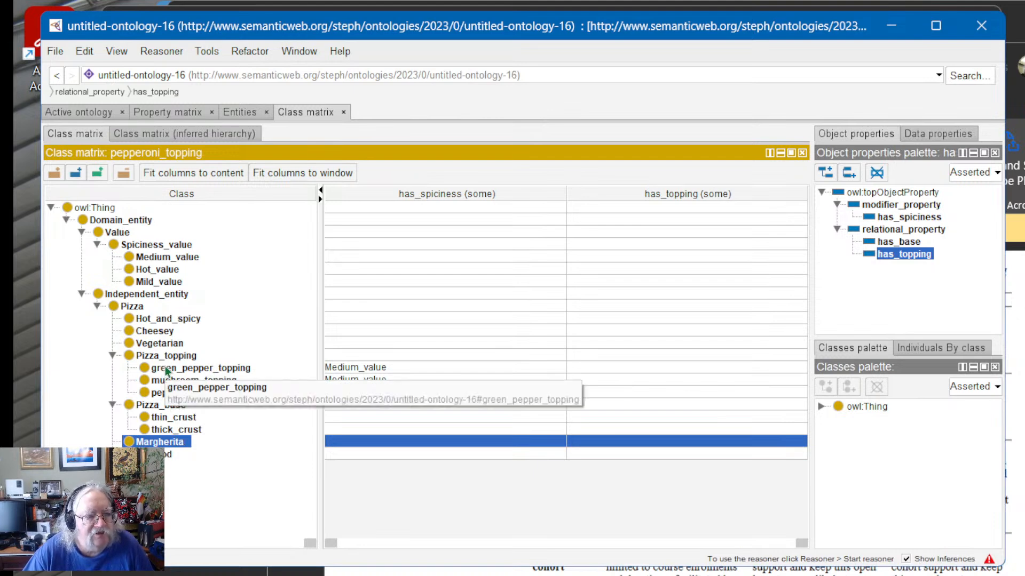
{"action": "left_click_drag", "start_coordinate": [160, 368], "coordinate": [594, 443]}
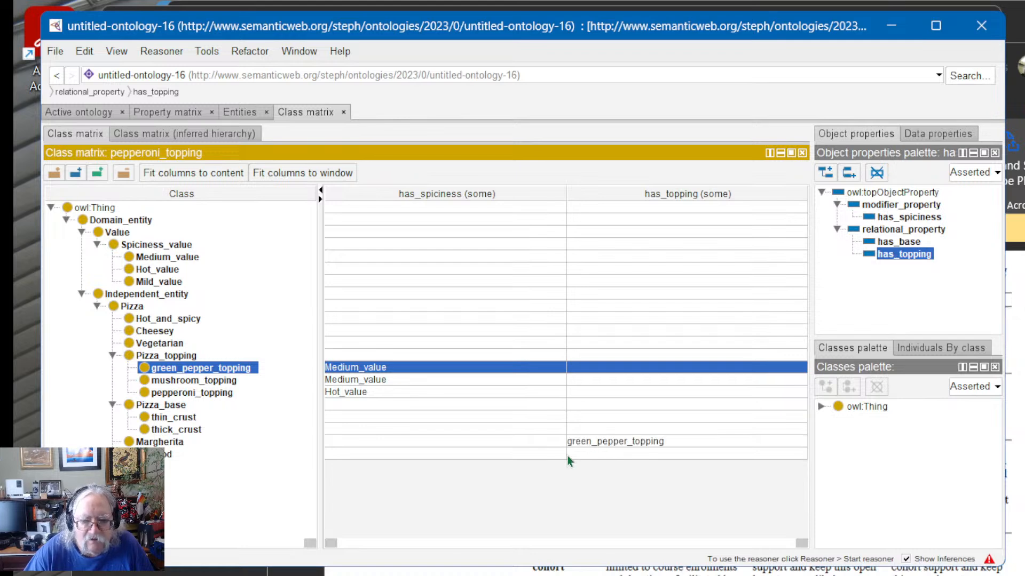
{"action": "left_click_drag", "start_coordinate": [182, 381], "coordinate": [708, 445]}
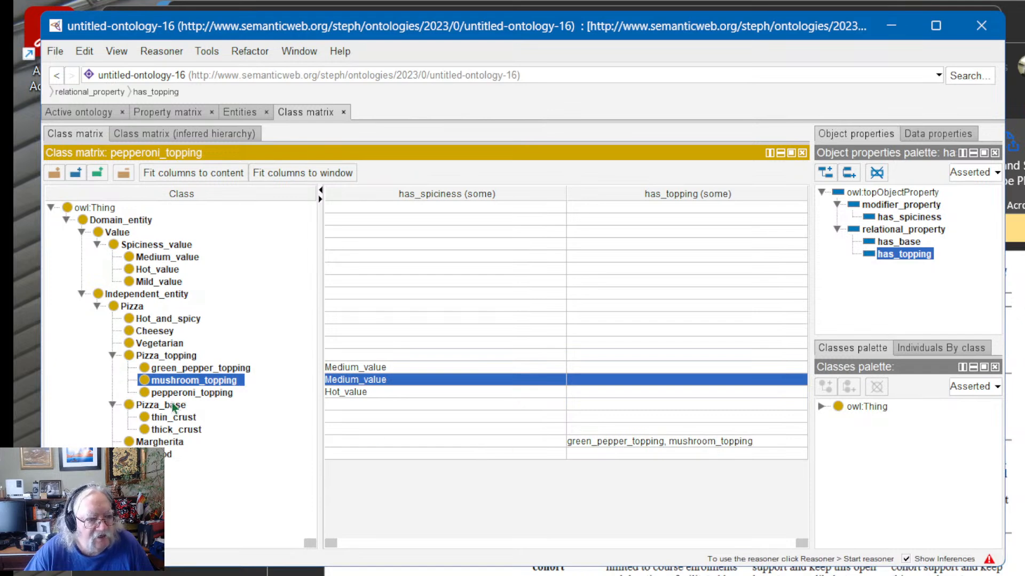
Step: Add mushroom_topping and pepperoni_topping as the has_topping fillers of the Seafood pizza class
{"action": "left_click", "coordinate": [160, 454]}
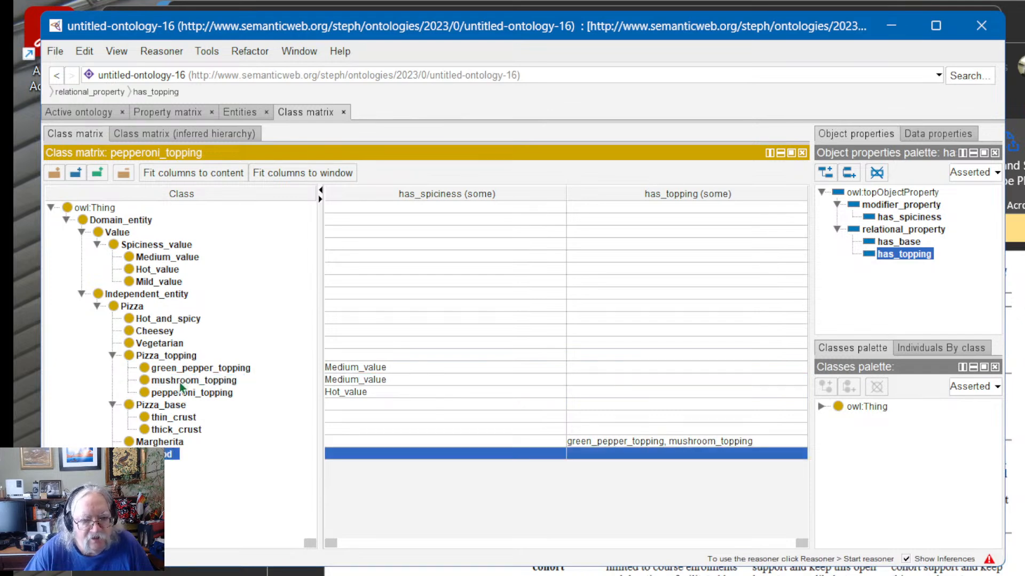
{"action": "left_click_drag", "start_coordinate": [182, 383], "coordinate": [600, 454]}
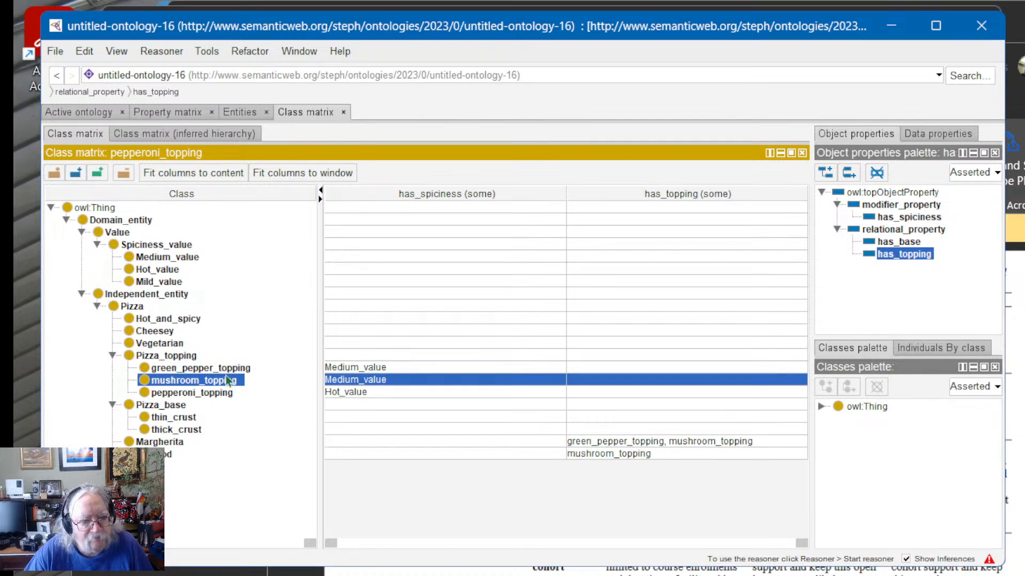
{"action": "left_click_drag", "start_coordinate": [190, 393], "coordinate": [684, 457]}
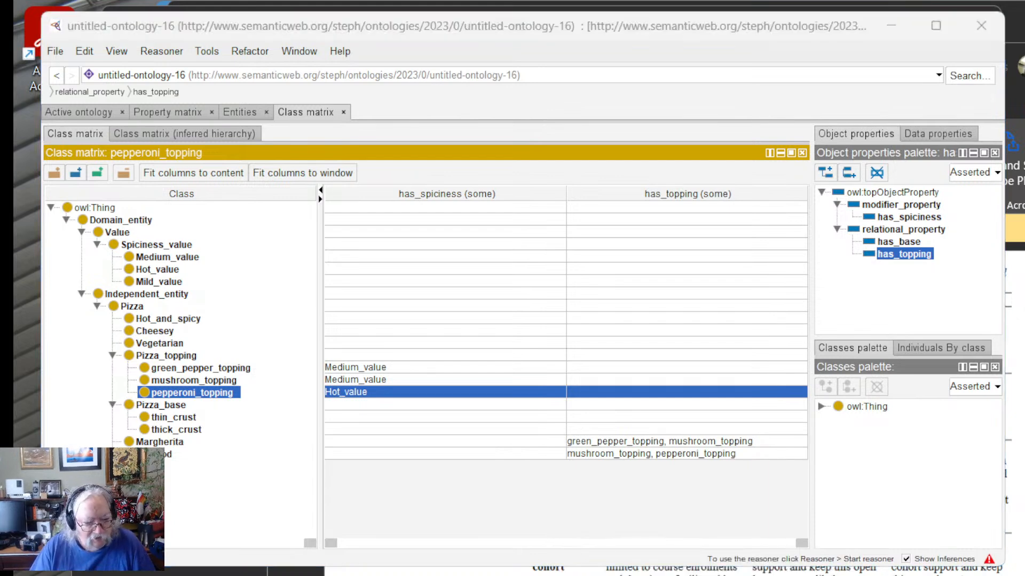
Step: Switch to the browser and read the tutorial's matrix-filling rules, example matrix and the start of the section on finishing the pizza definitions
{"action": "scroll", "coordinate": [484, 494], "scroll_direction": "up", "scroll_amount": 2}
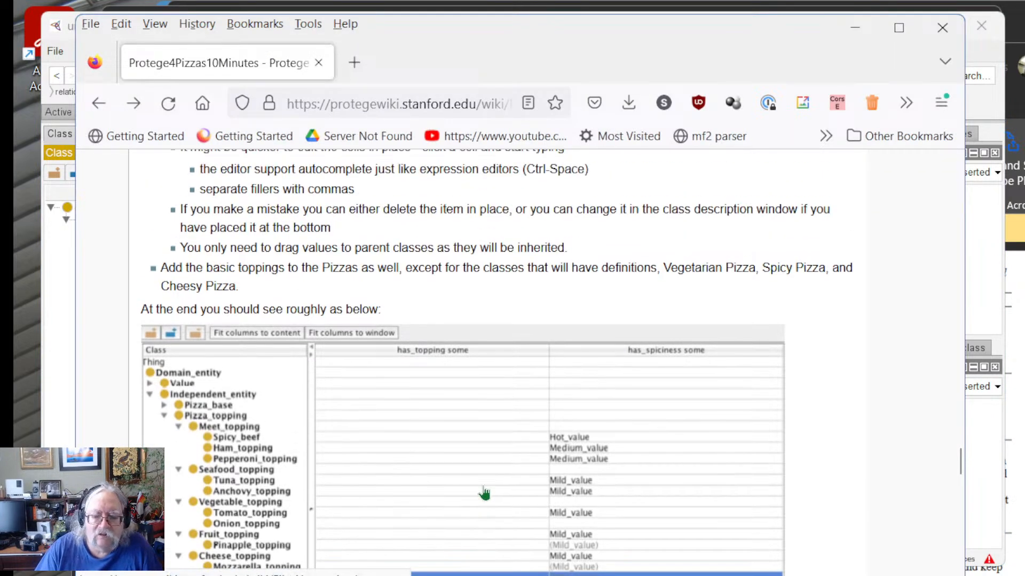
{"action": "scroll", "coordinate": [469, 293], "scroll_direction": "up", "scroll_amount": 3}
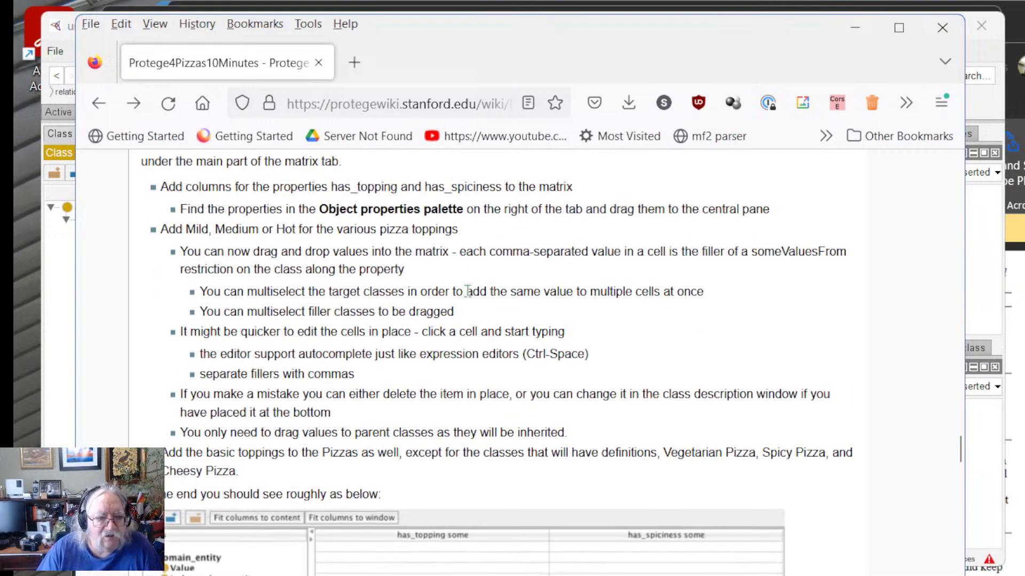
{"action": "scroll", "coordinate": [464, 299], "scroll_direction": "down", "scroll_amount": 3}
{"action": "scroll", "coordinate": [460, 309], "scroll_direction": "up", "scroll_amount": 2}
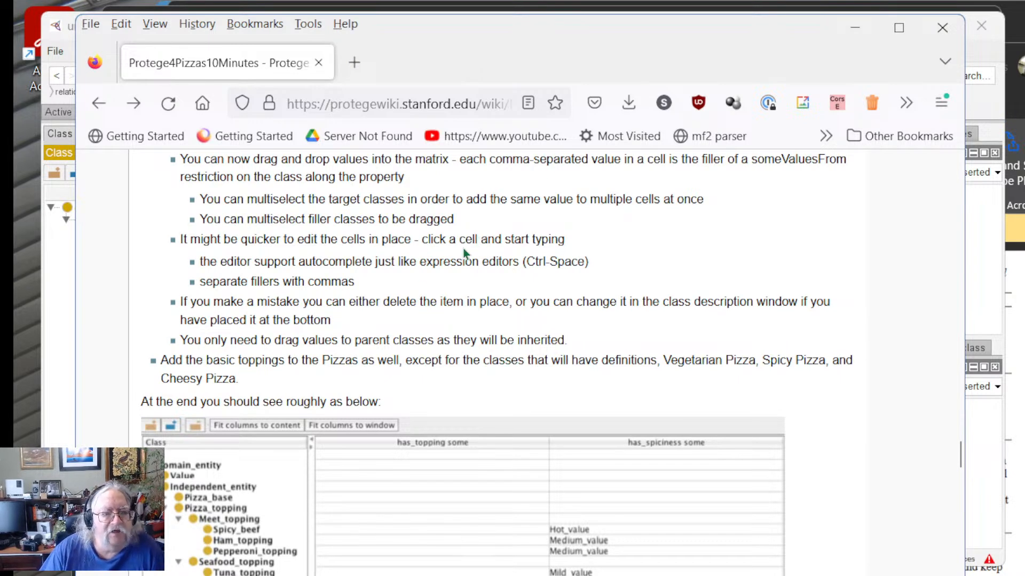
{"action": "scroll", "coordinate": [415, 297], "scroll_direction": "up", "scroll_amount": 2}
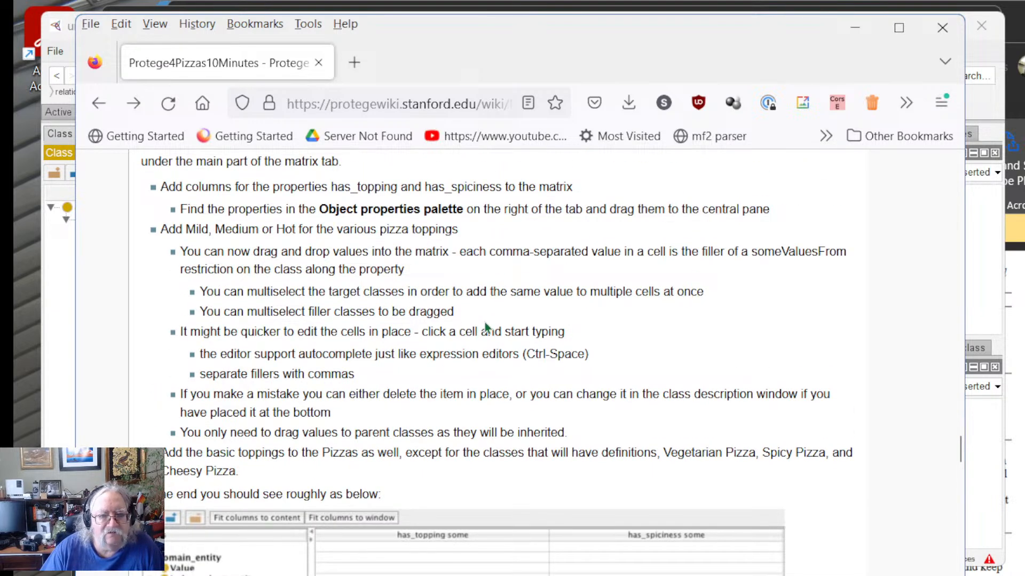
{"action": "scroll", "coordinate": [635, 555], "scroll_direction": "down", "scroll_amount": 8}
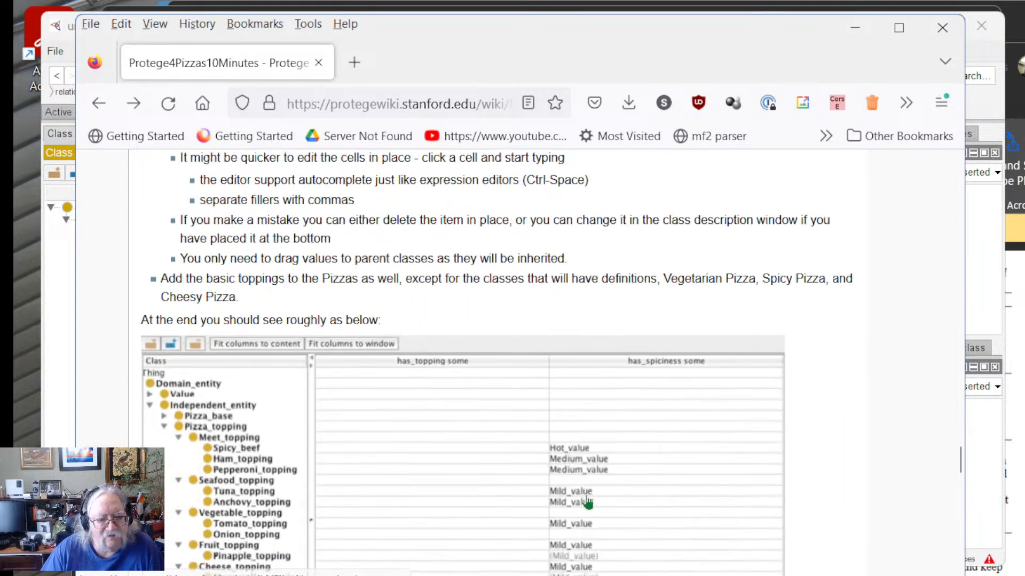
{"action": "scroll", "coordinate": [587, 502], "scroll_direction": "down", "scroll_amount": 6}
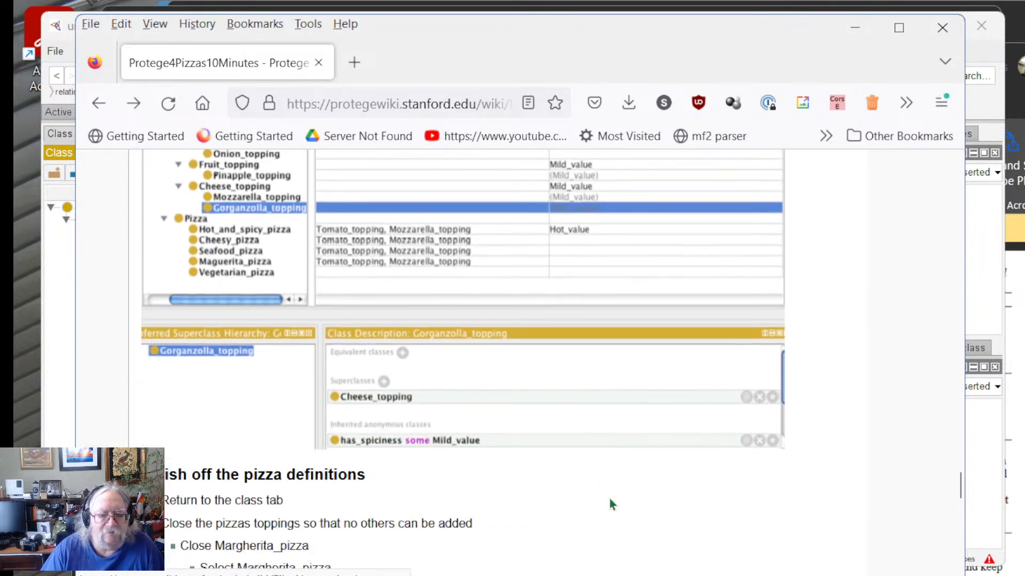
{"action": "scroll", "coordinate": [557, 427], "scroll_direction": "down", "scroll_amount": 4}
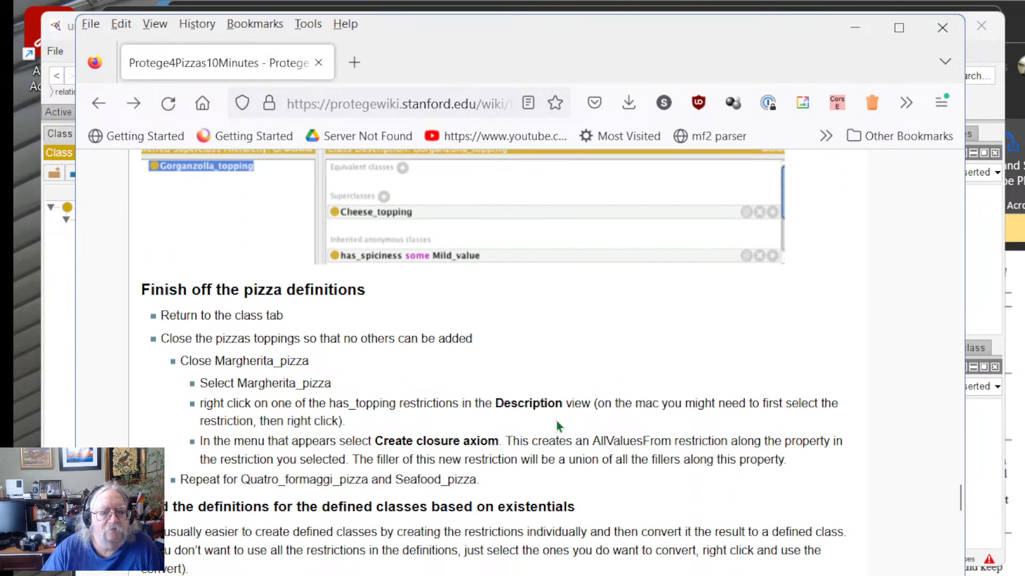
Step: Review the property characteristics and toppings sections against the example matrix, and read how to close Margherita_pizza with a closure axiom
{"action": "scroll", "coordinate": [555, 419], "scroll_direction": "up", "scroll_amount": 15}
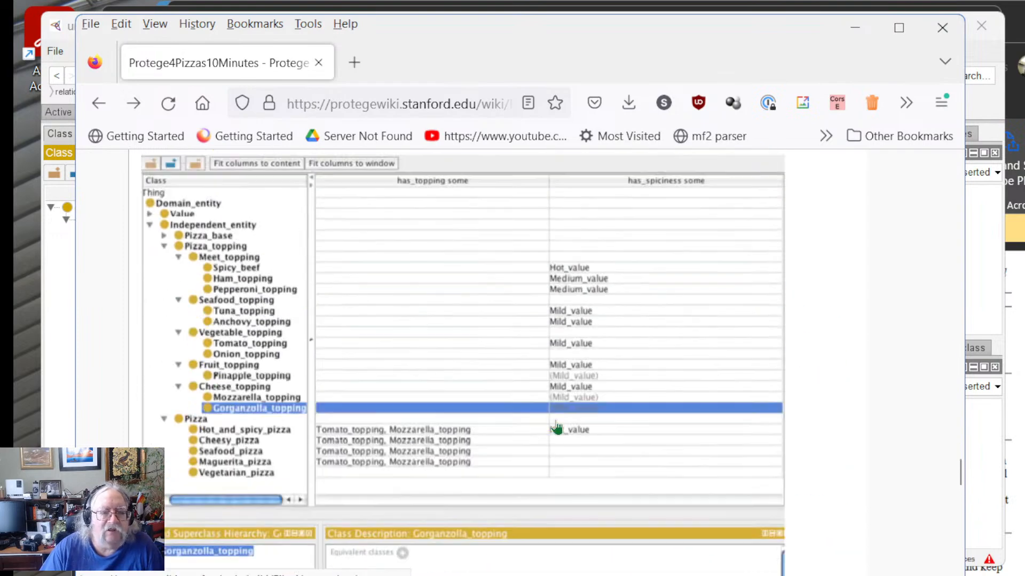
{"action": "scroll", "coordinate": [558, 427], "scroll_direction": "up", "scroll_amount": 1}
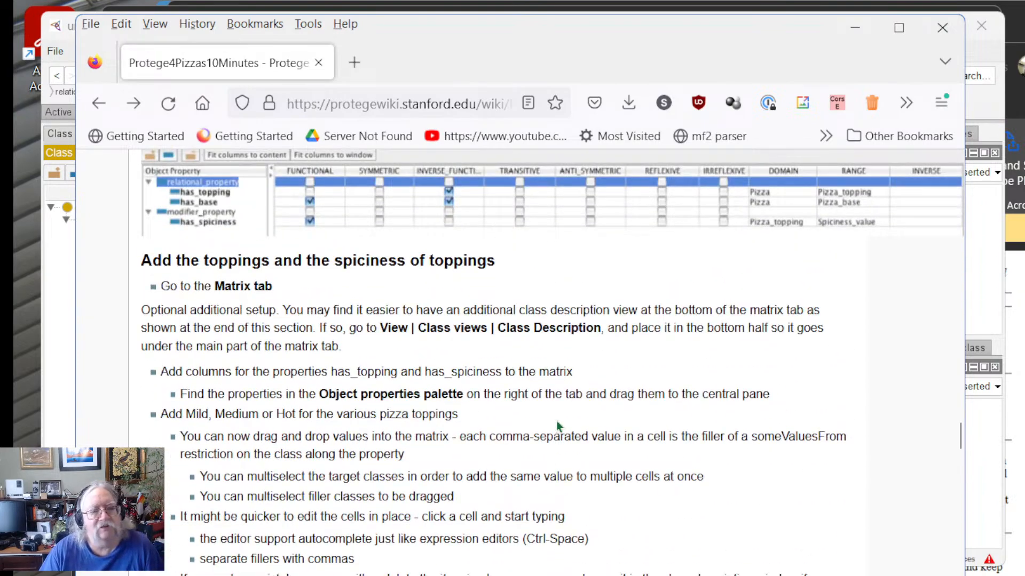
{"action": "scroll", "coordinate": [557, 426], "scroll_direction": "up", "scroll_amount": 3}
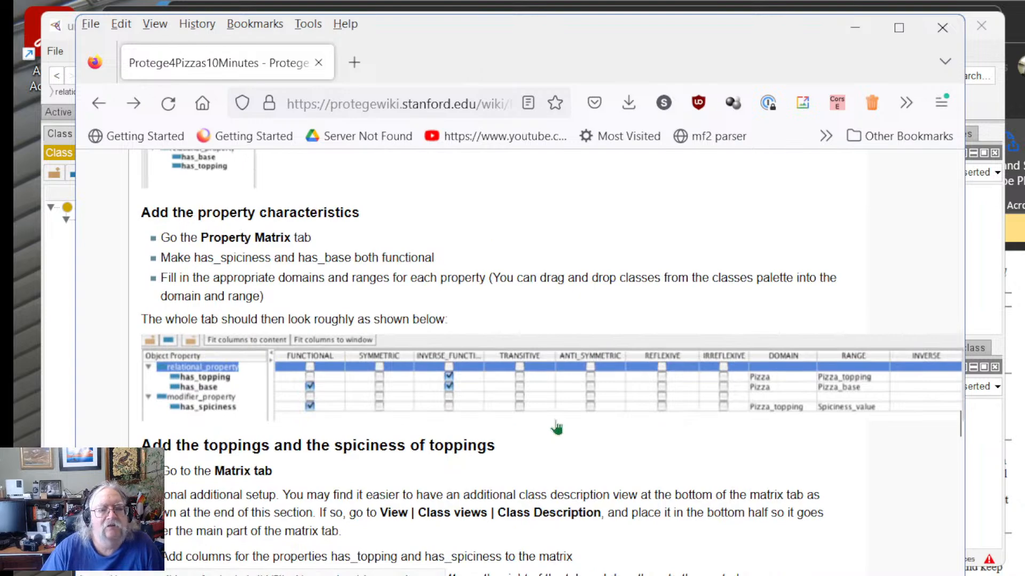
{"action": "scroll", "coordinate": [557, 427], "scroll_direction": "down", "scroll_amount": 3}
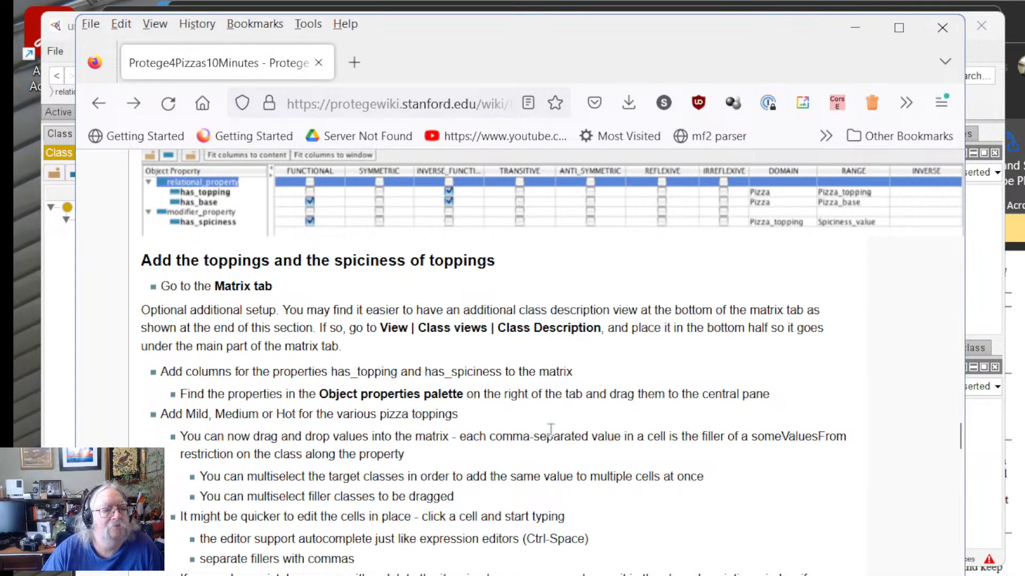
{"action": "scroll", "coordinate": [547, 430], "scroll_direction": "down", "scroll_amount": 12}
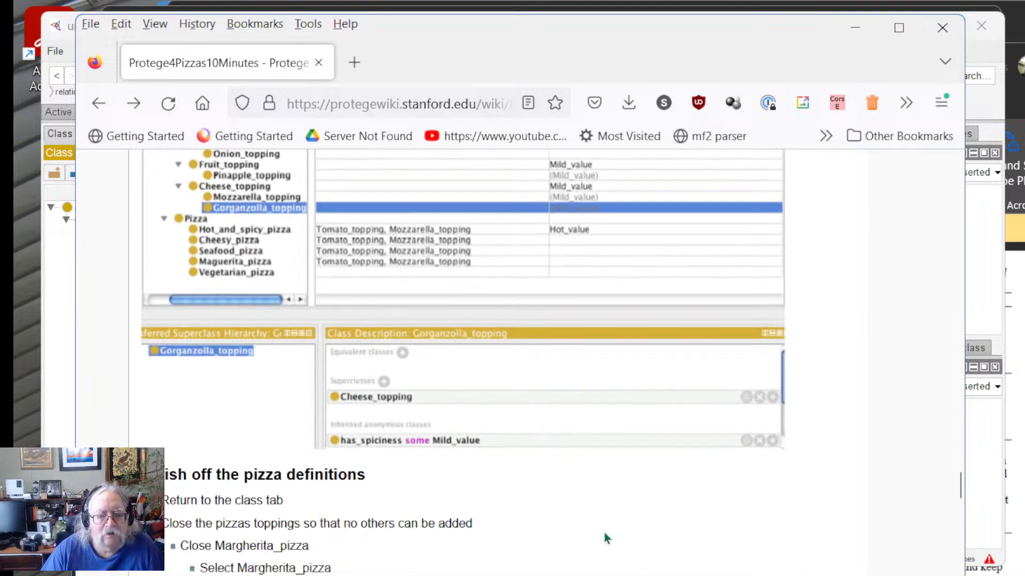
{"action": "scroll", "coordinate": [585, 541], "scroll_direction": "up", "scroll_amount": 3}
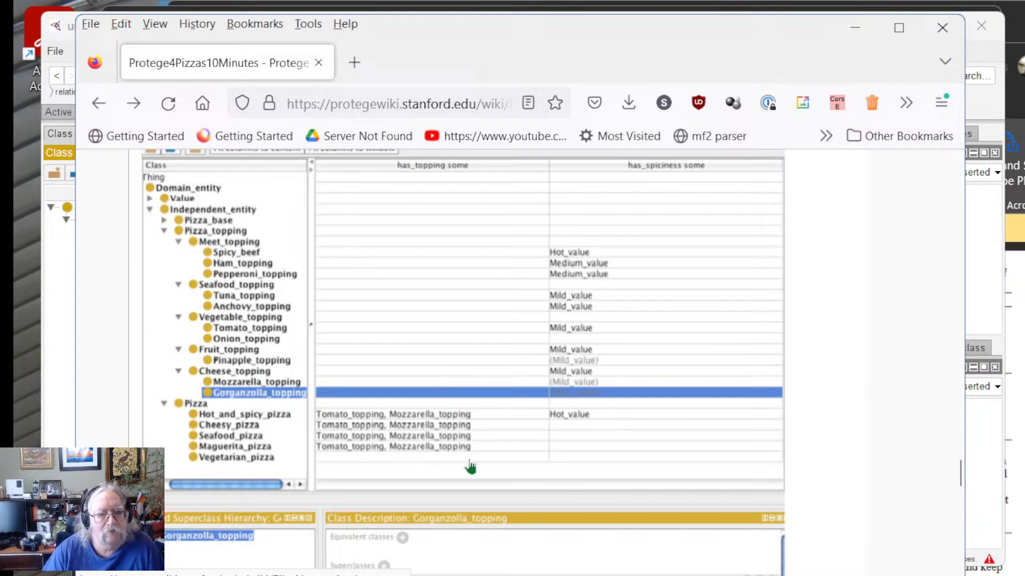
{"action": "scroll", "coordinate": [471, 465], "scroll_direction": "down", "scroll_amount": 8}
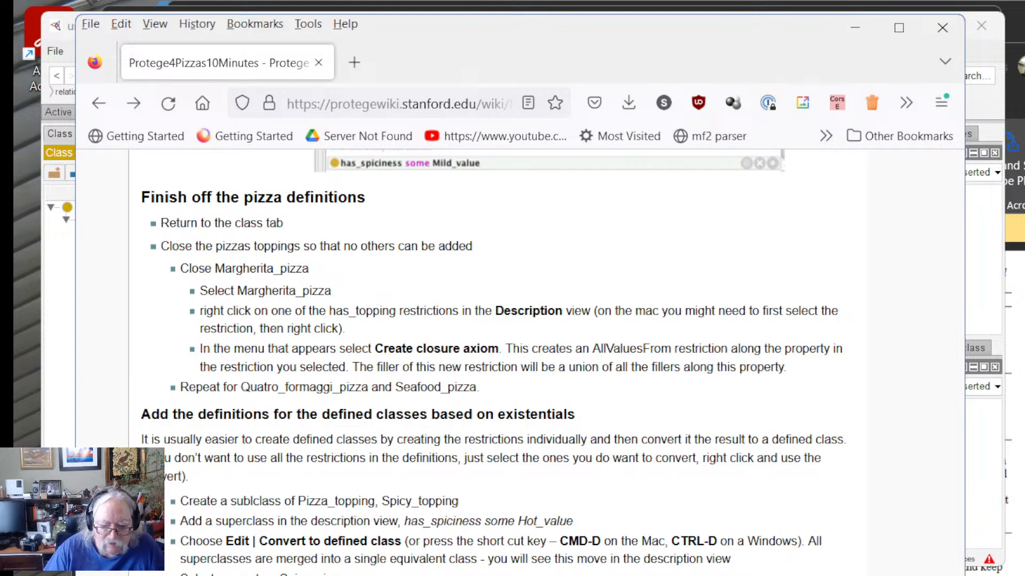
Step: Switch back to Protégé, select Margherita and show its usage and description in the class entities view
{"action": "left_click", "coordinate": [629, 575]}
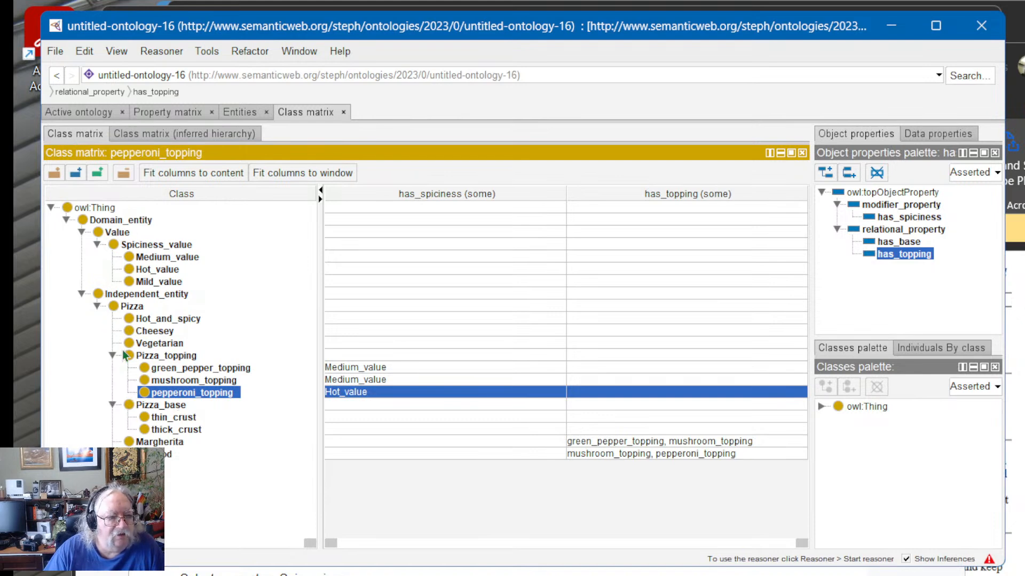
{"action": "left_click", "coordinate": [163, 443]}
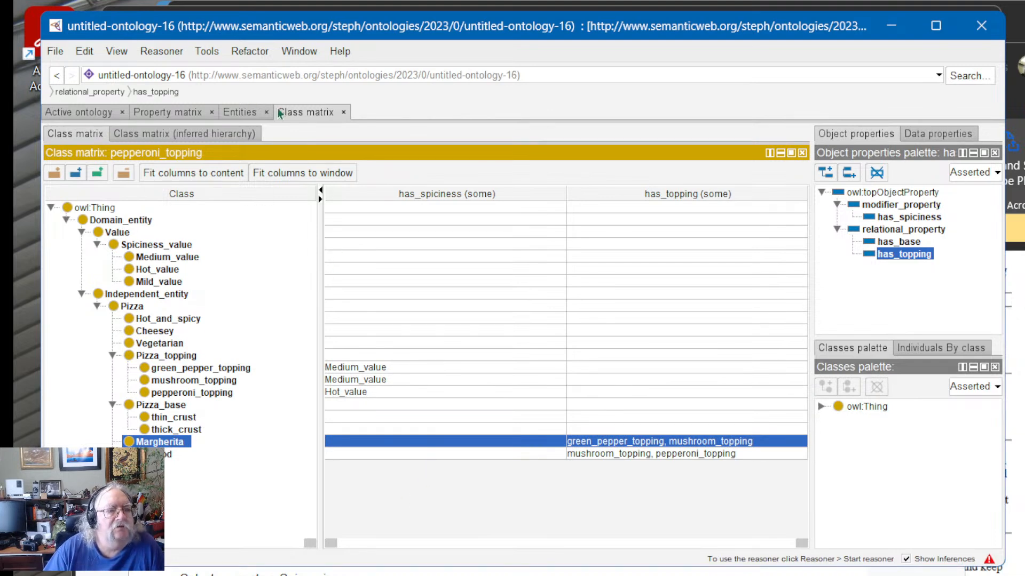
{"action": "left_click", "coordinate": [239, 115]}
{"action": "left_click", "coordinate": [188, 114]}
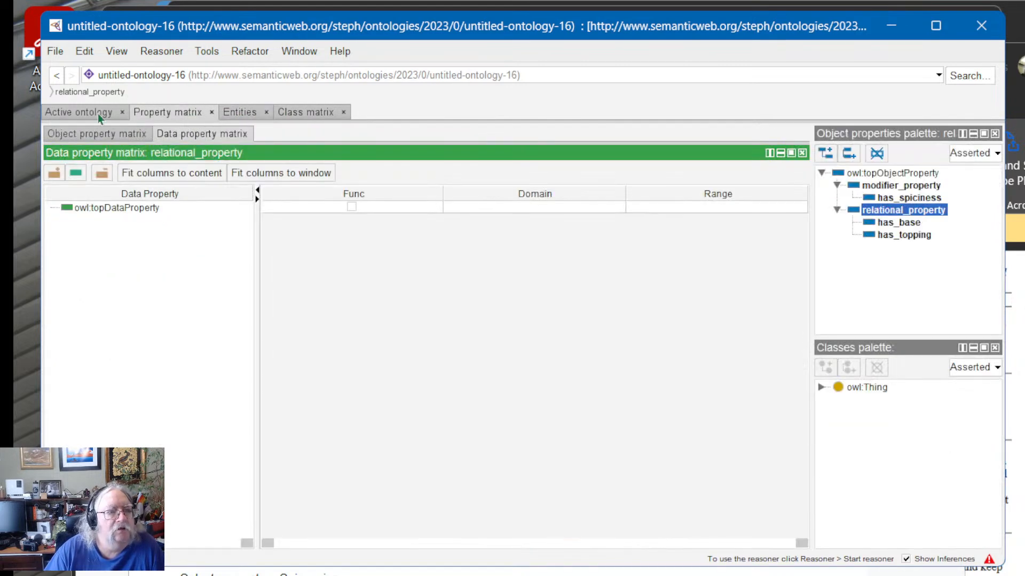
{"action": "left_click", "coordinate": [91, 113]}
{"action": "left_click", "coordinate": [170, 113]}
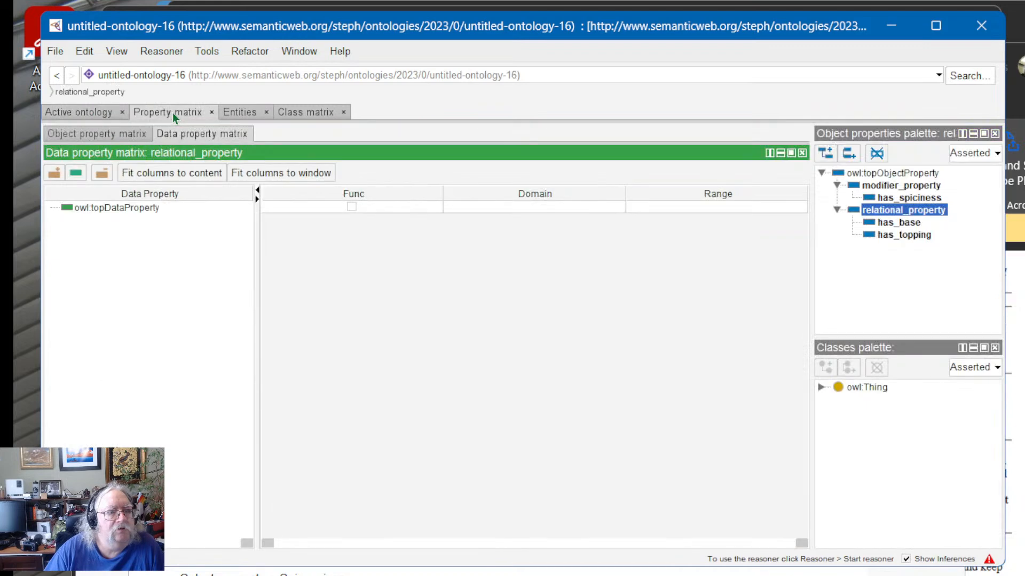
{"action": "left_click", "coordinate": [234, 114]}
{"action": "left_click", "coordinate": [72, 135]}
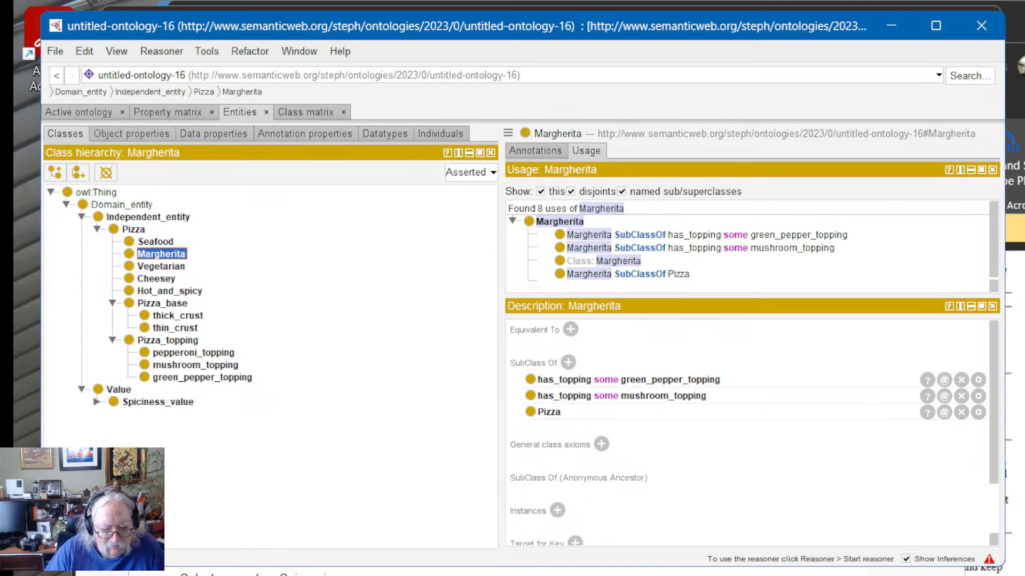
Step: Recheck the tutorial's closure axiom instructions and follow the has_topping reference in Margherita's green_pepper_topping usage entry in Protégé
{"action": "key", "text": "alt+Tab"}
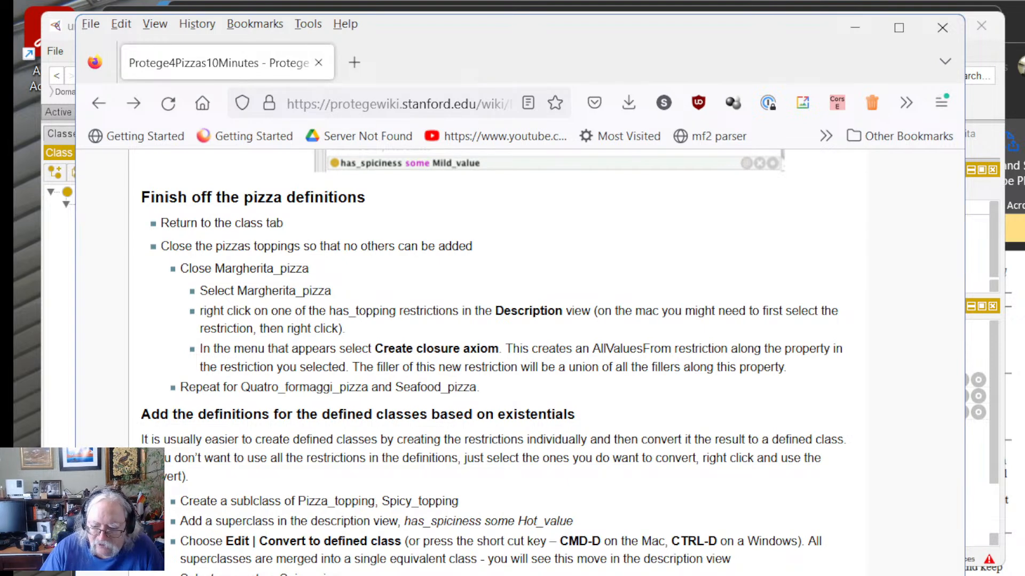
{"action": "key", "text": "alt+Tab"}
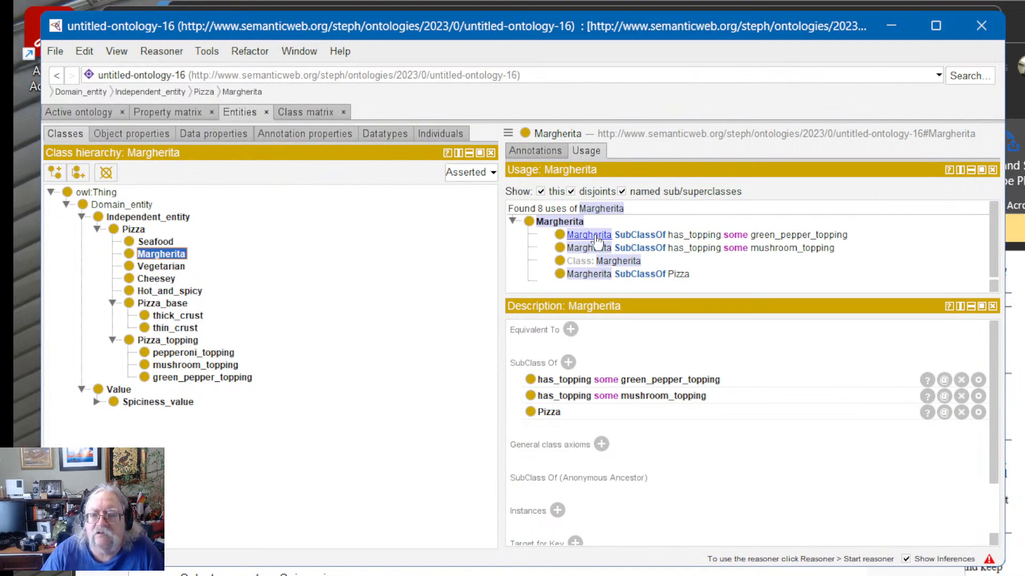
{"action": "left_click", "coordinate": [683, 238]}
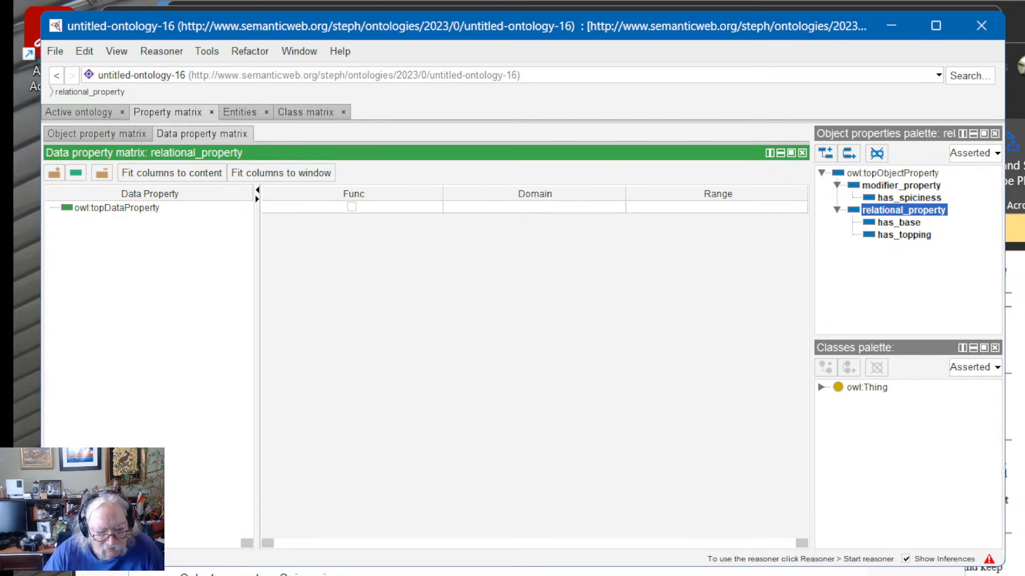
Step: Reread the closure instructions in the browser, check the class matrix in Protégé and return to Margherita's class description
{"action": "key", "text": "alt+Tab"}
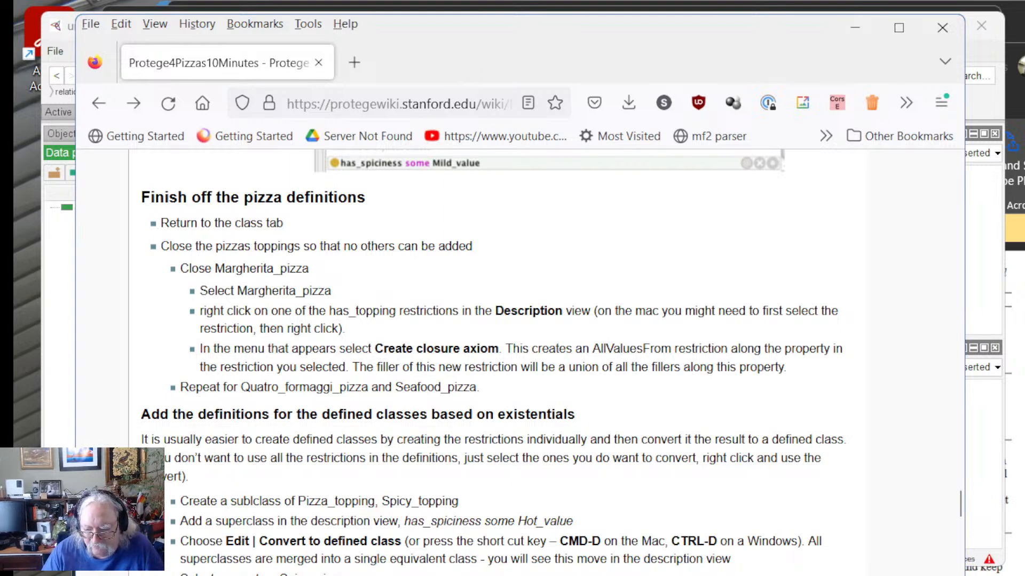
{"action": "key", "text": "alt+Tab"}
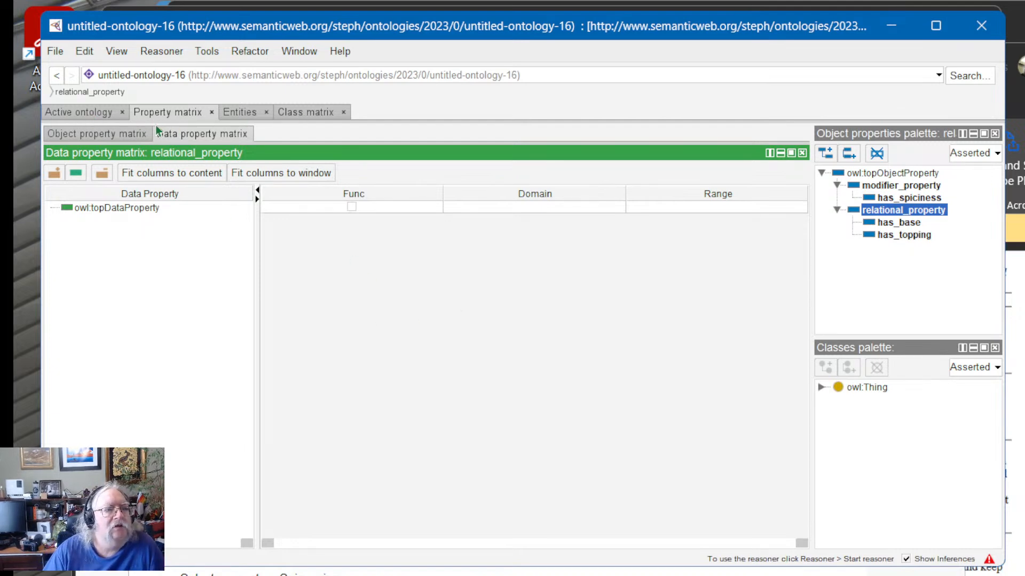
{"action": "left_click", "coordinate": [247, 112]}
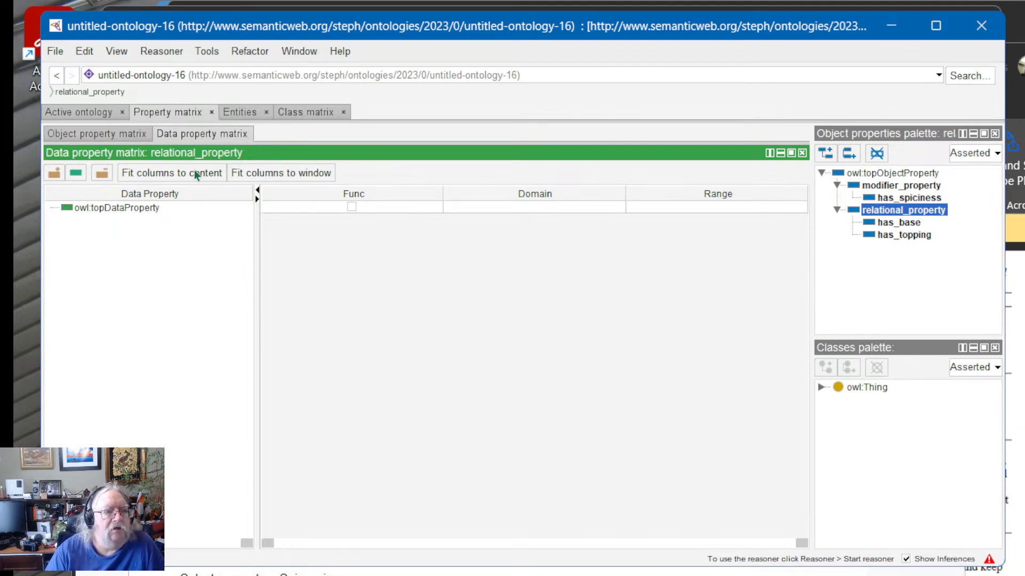
{"action": "left_click", "coordinate": [288, 113]}
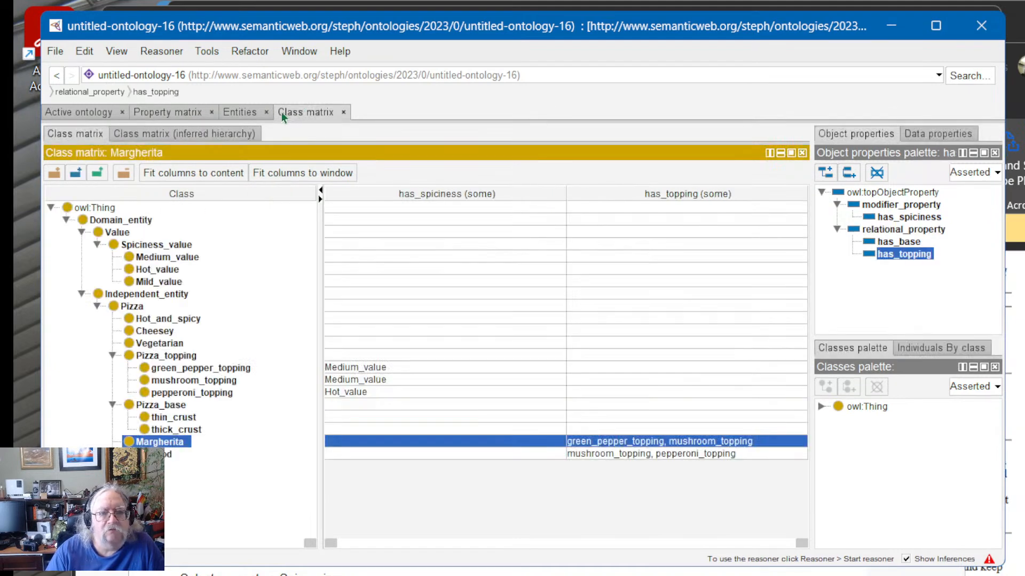
{"action": "left_click", "coordinate": [236, 117]}
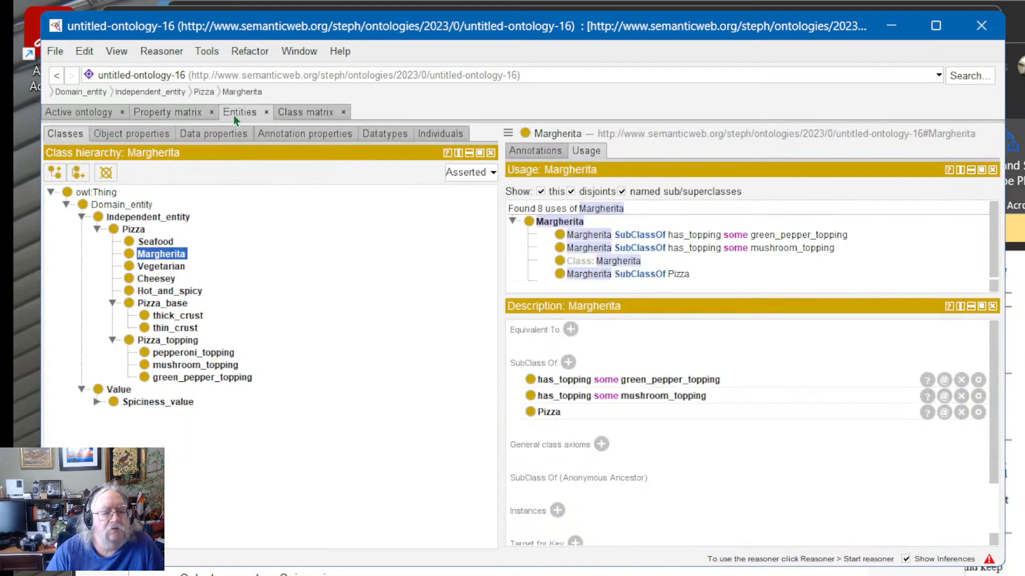
Step: Inspect green_pepper_topping's usage and Margherita's has_topping entries, then check Margherita's toppings in the class matrix and return to the class entities
{"action": "left_click", "coordinate": [776, 237]}
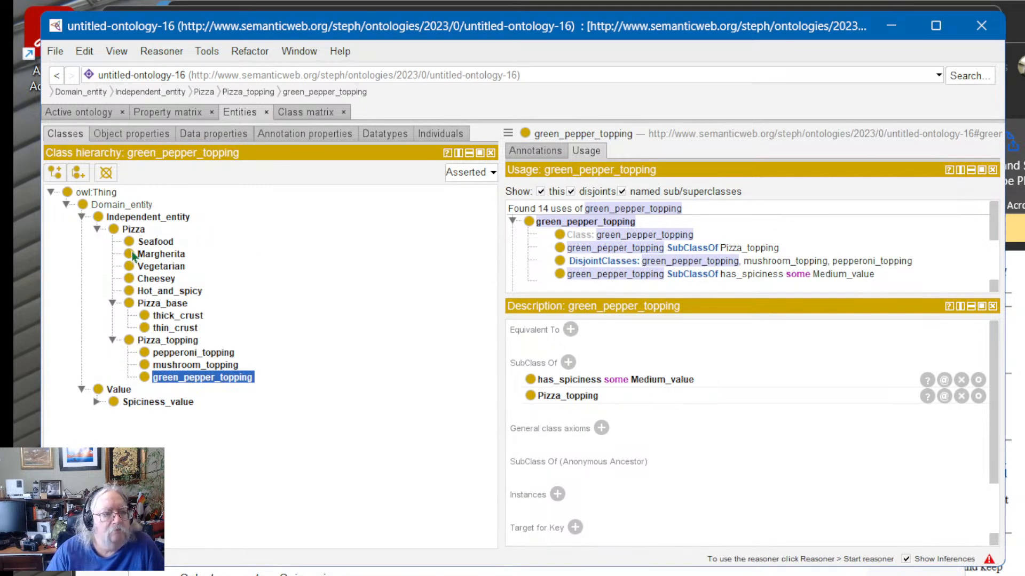
{"action": "left_click", "coordinate": [151, 258]}
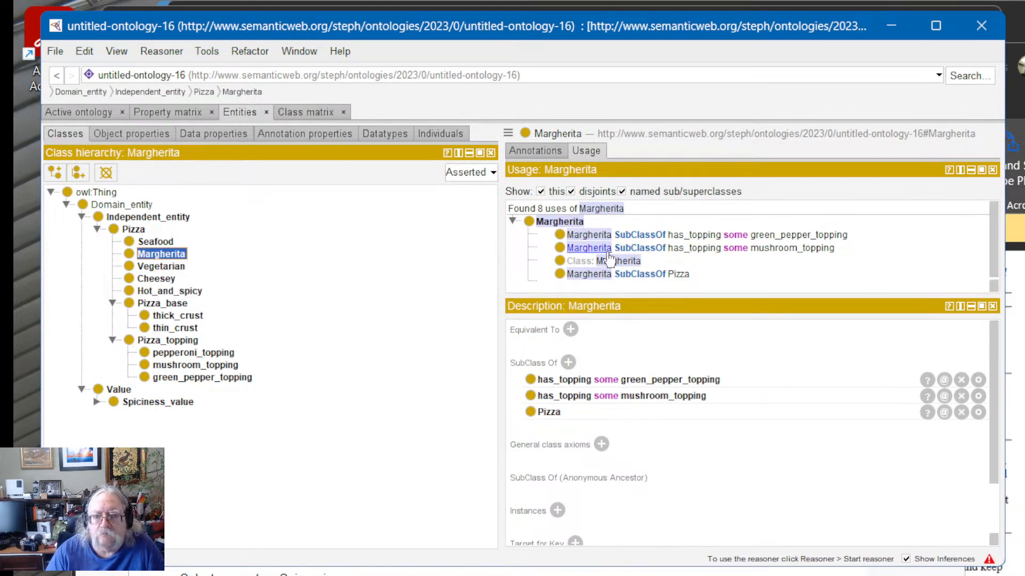
{"action": "left_click", "coordinate": [561, 249]}
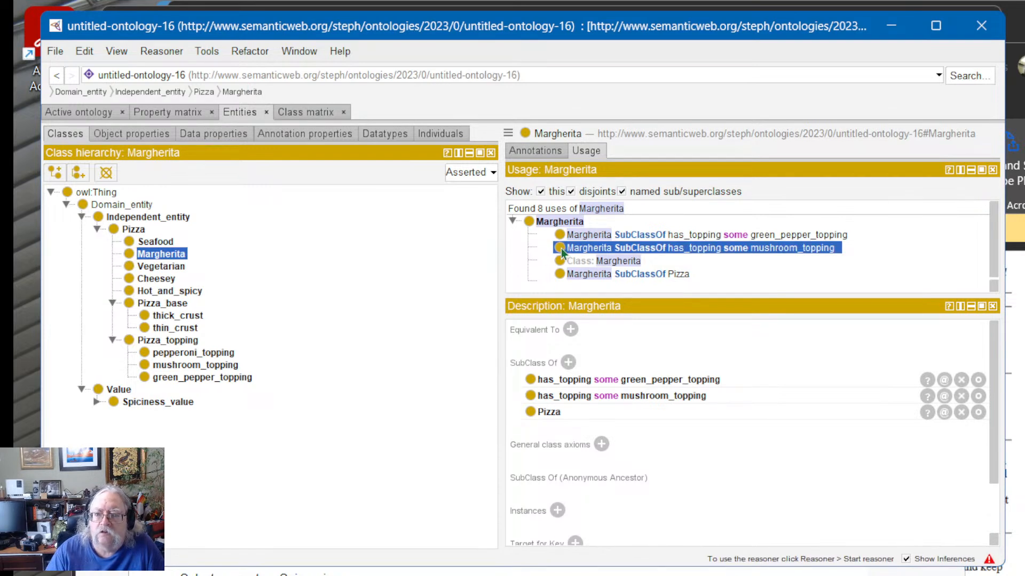
{"action": "left_click", "coordinate": [561, 238]}
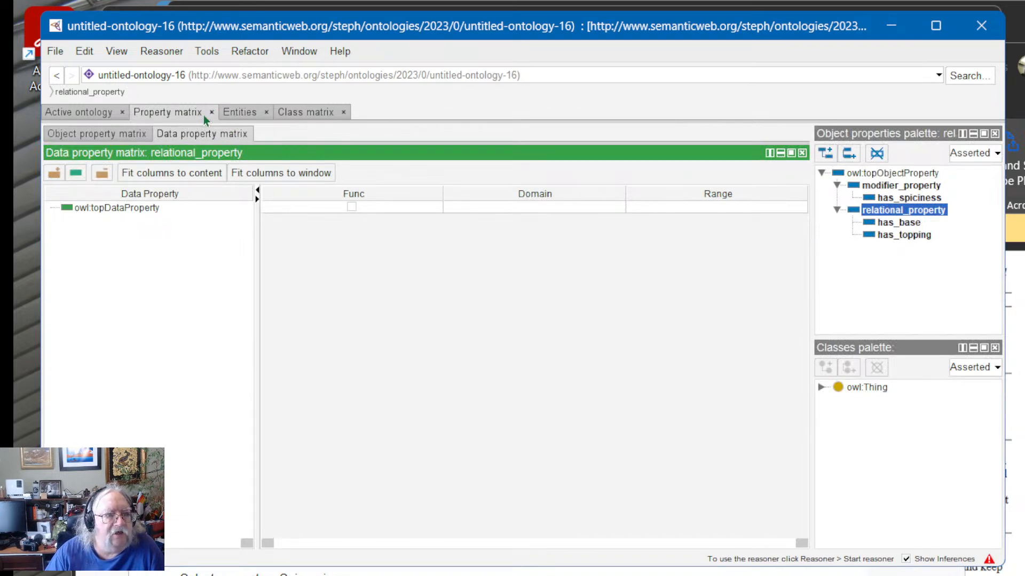
{"action": "left_click", "coordinate": [309, 113]}
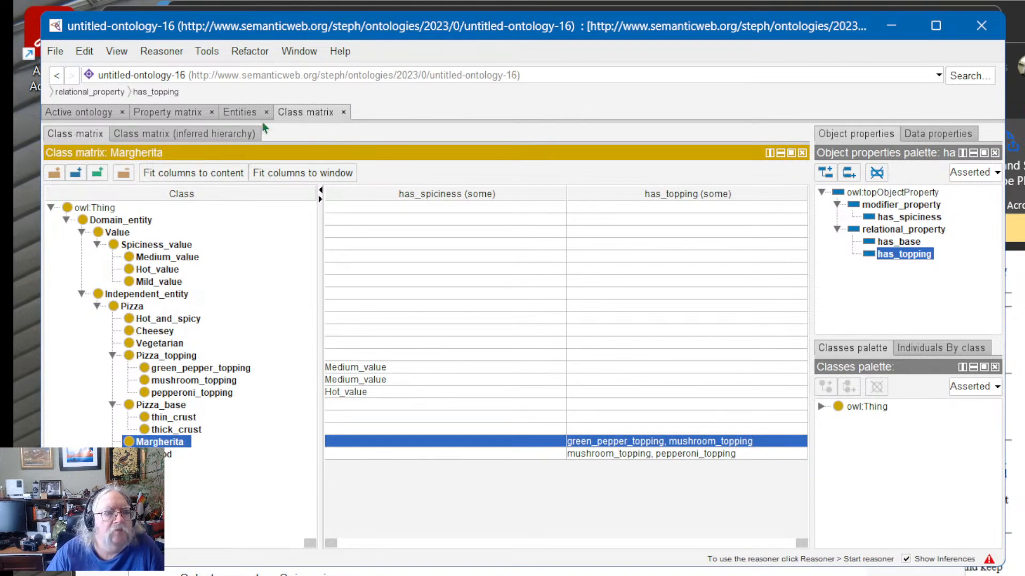
{"action": "left_click", "coordinate": [241, 116]}
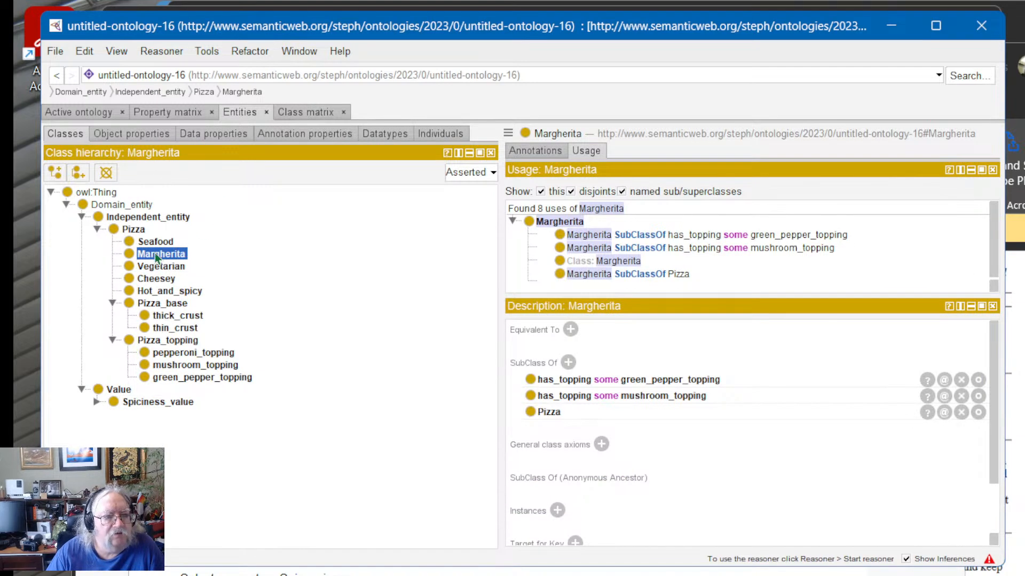
Step: Compare the class descriptions of Cheesey and Vegetarian with that of Margherita
{"action": "left_click", "coordinate": [162, 280]}
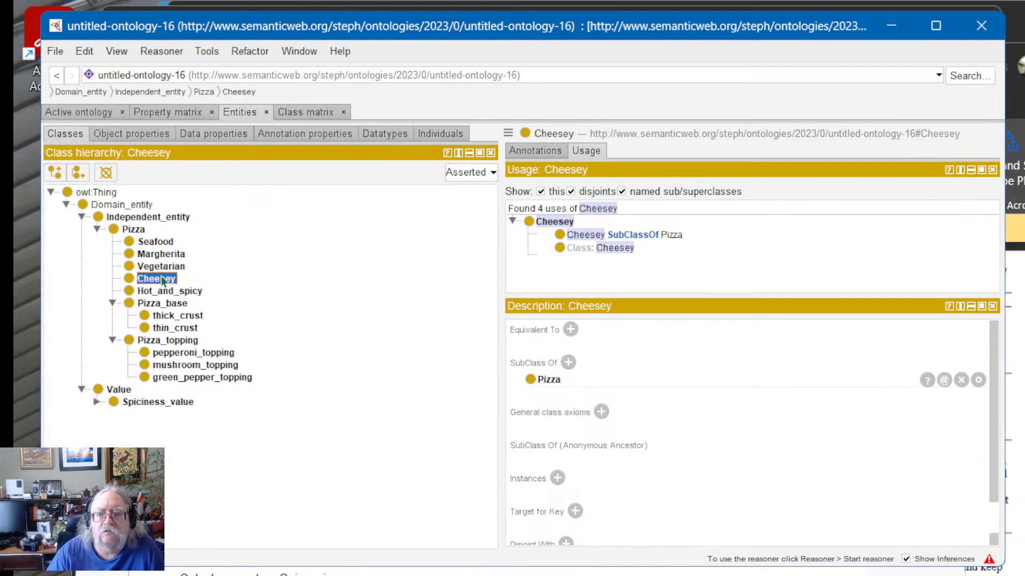
{"action": "left_click", "coordinate": [160, 267]}
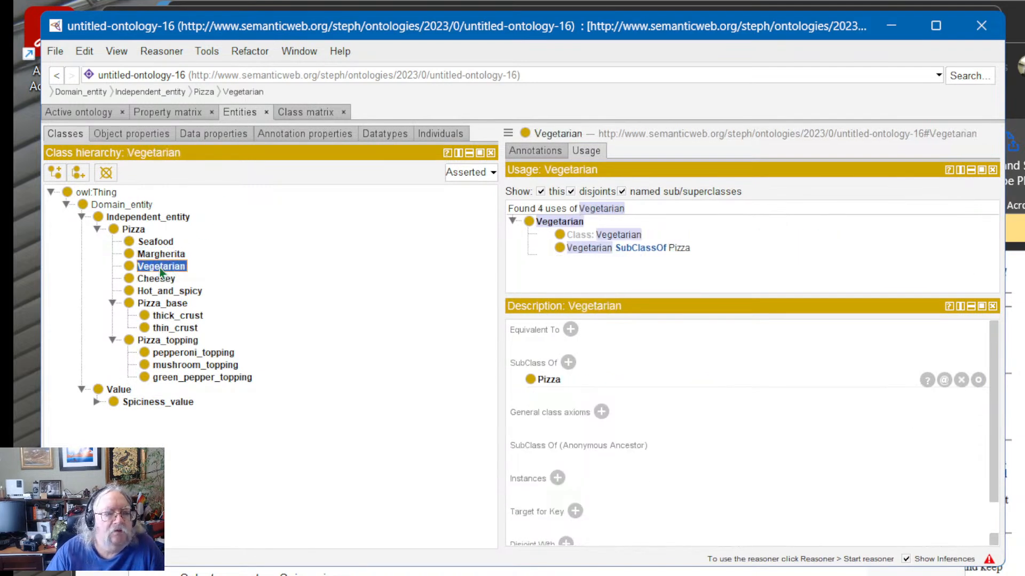
{"action": "left_click", "coordinate": [160, 280]}
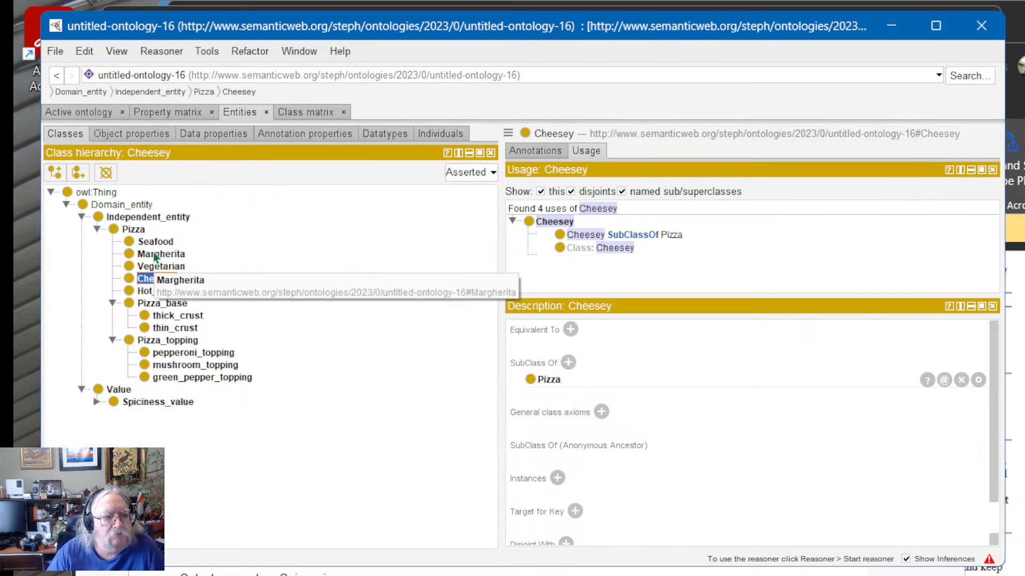
{"action": "left_click", "coordinate": [159, 255]}
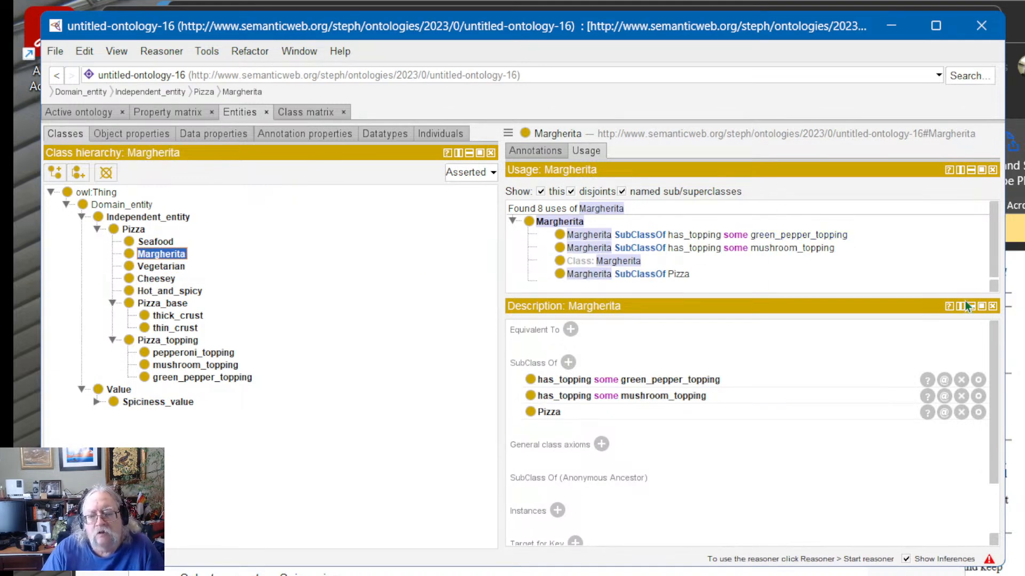
Step: Try to create a closure axiom from Margherita's has_topping restrictions on green_pepper_topping and mushroom_topping in its description
{"action": "scroll", "coordinate": [686, 369], "scroll_direction": "down", "scroll_amount": 3}
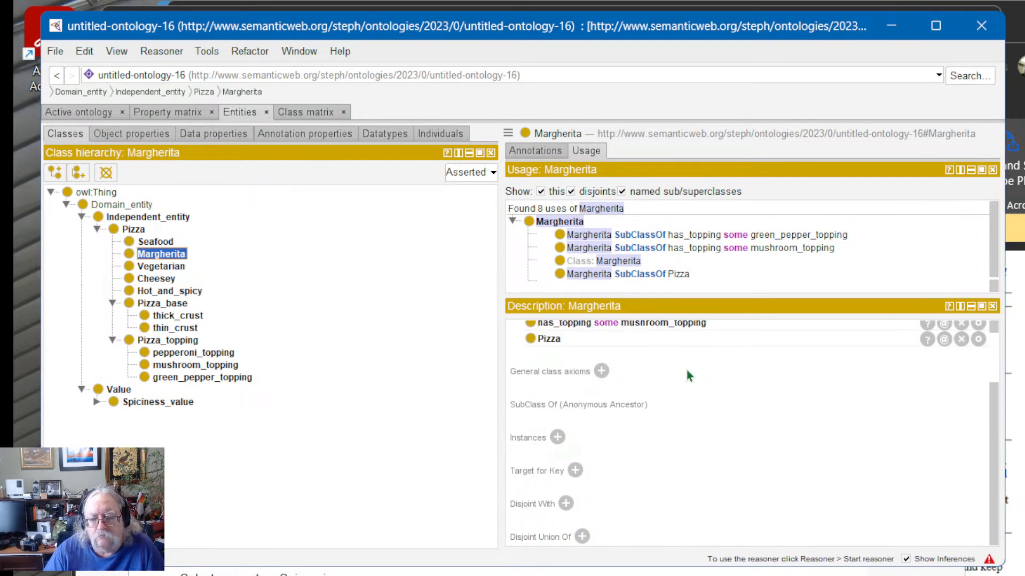
{"action": "scroll", "coordinate": [686, 370], "scroll_direction": "up", "scroll_amount": 3}
{"action": "scroll", "coordinate": [684, 369], "scroll_direction": "down", "scroll_amount": 3}
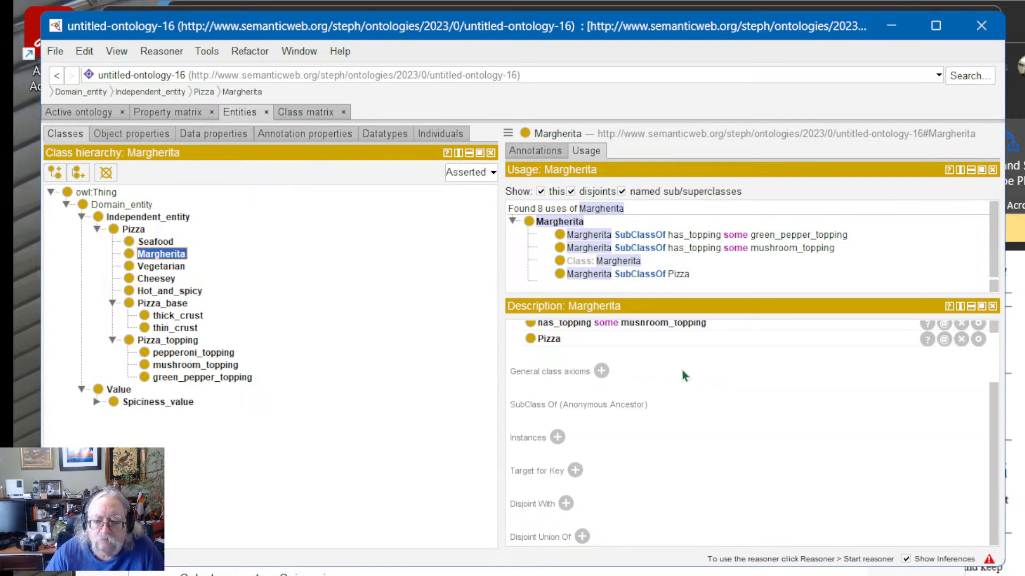
{"action": "scroll", "coordinate": [627, 421], "scroll_direction": "up", "scroll_amount": 3}
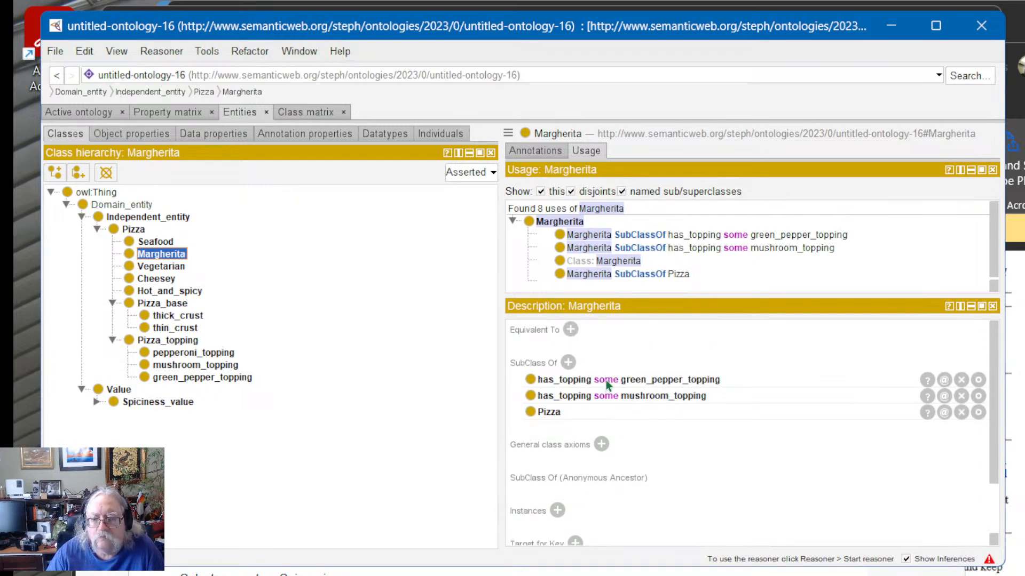
{"action": "right_click", "coordinate": [532, 383]}
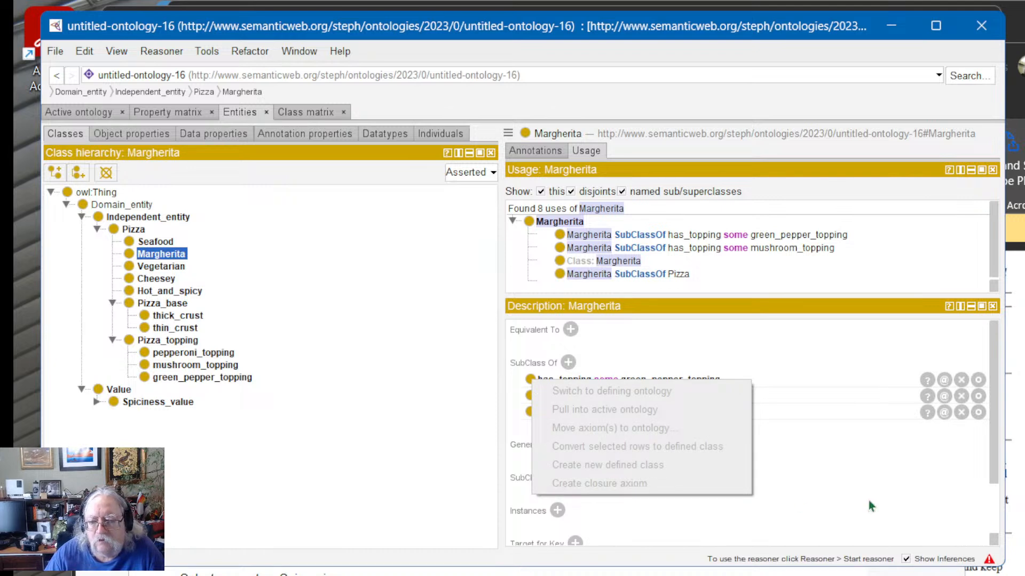
{"action": "left_click", "coordinate": [857, 511]}
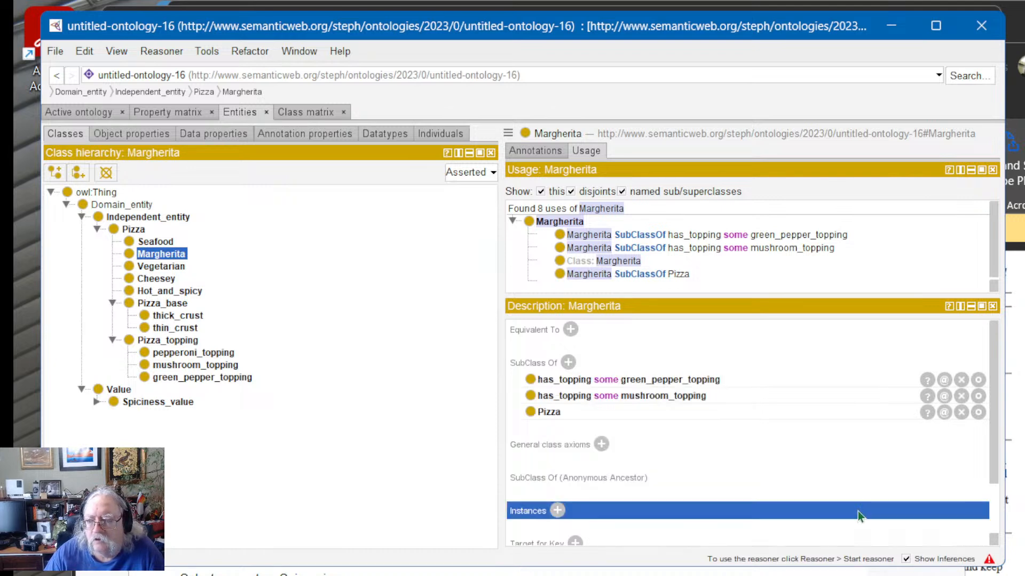
{"action": "right_click", "coordinate": [534, 400]}
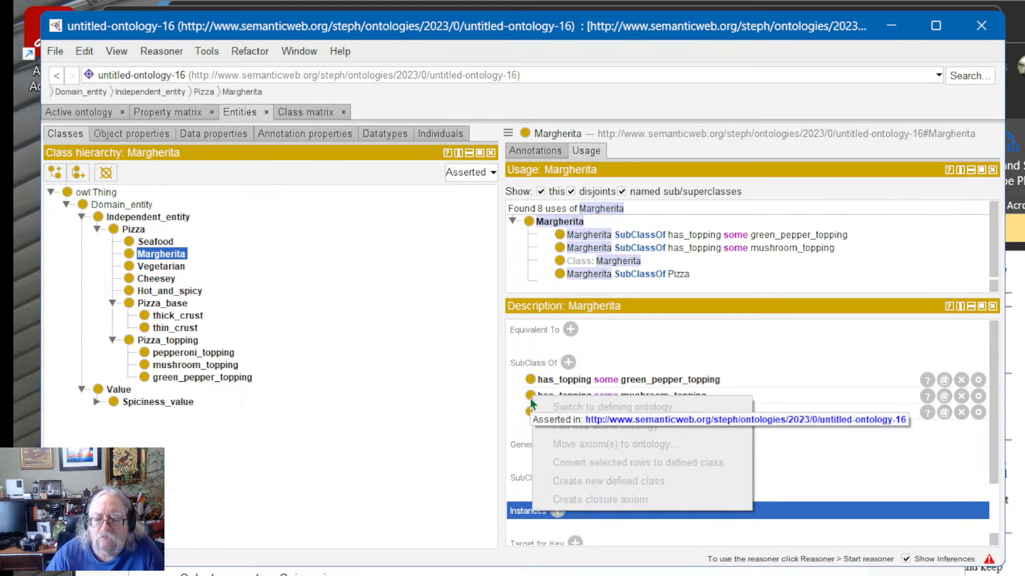
{"action": "left_click", "coordinate": [560, 275]}
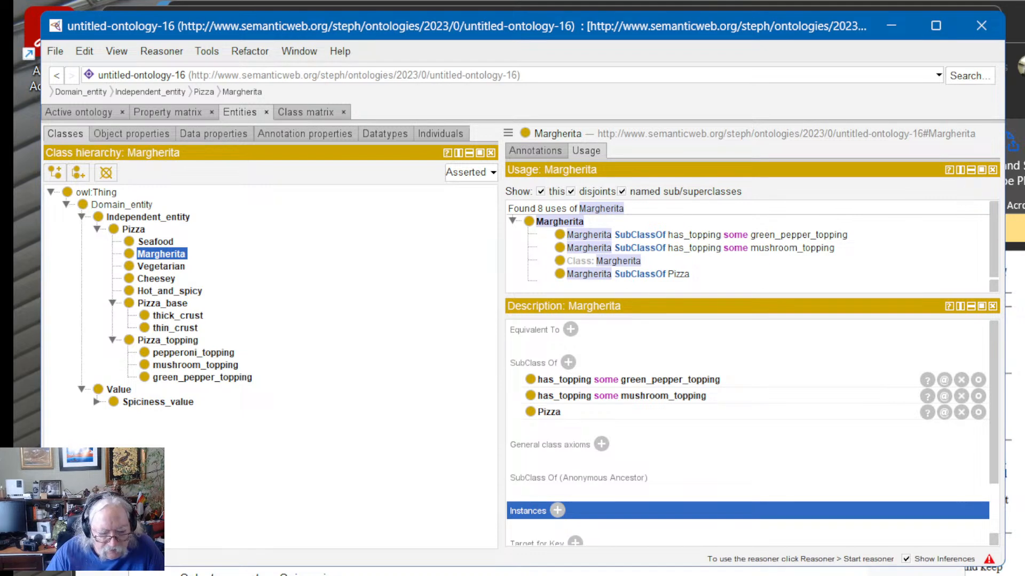
Step: Switch to the browser, reread how Create closure axiom builds the AllValuesFrom restriction, and return to Protégé
{"action": "key", "text": "alt+Tab"}
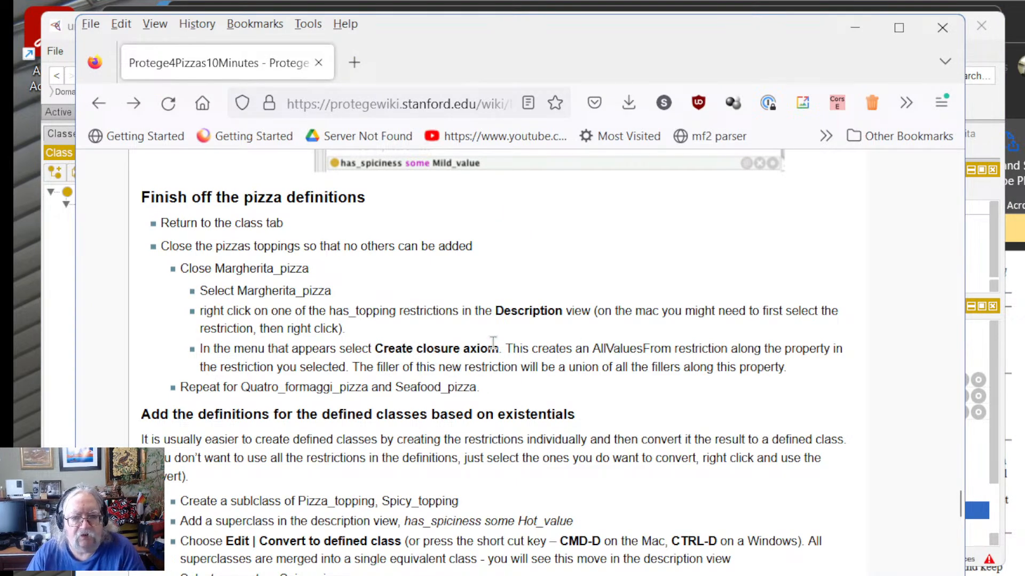
{"action": "left_click_drag", "start_coordinate": [481, 344], "coordinate": [500, 343]}
{"action": "left_click", "coordinate": [520, 350]}
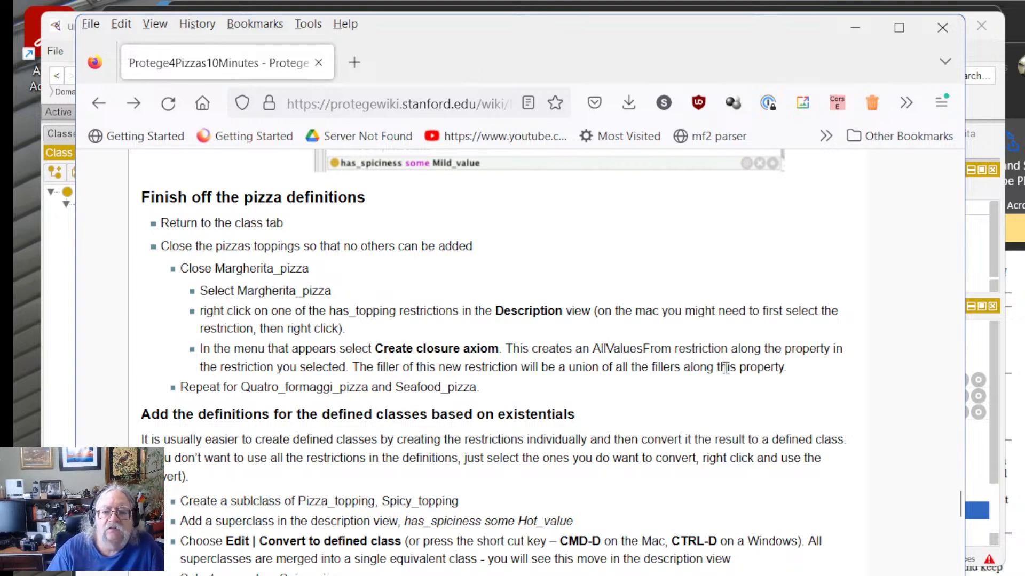
{"action": "left_click_drag", "start_coordinate": [485, 371], "coordinate": [793, 377]}
{"action": "left_click", "coordinate": [795, 377]}
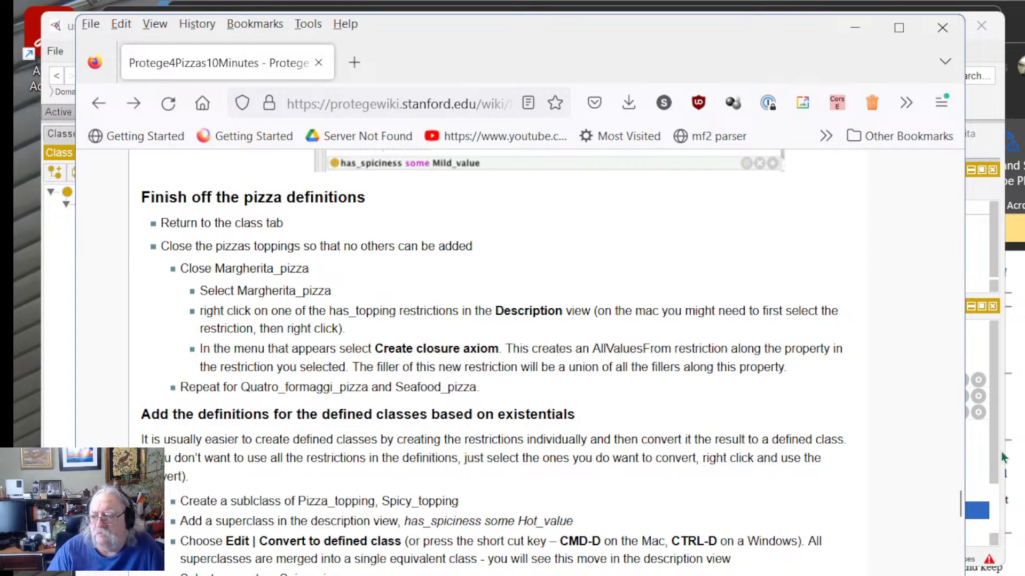
{"action": "left_click", "coordinate": [994, 453]}
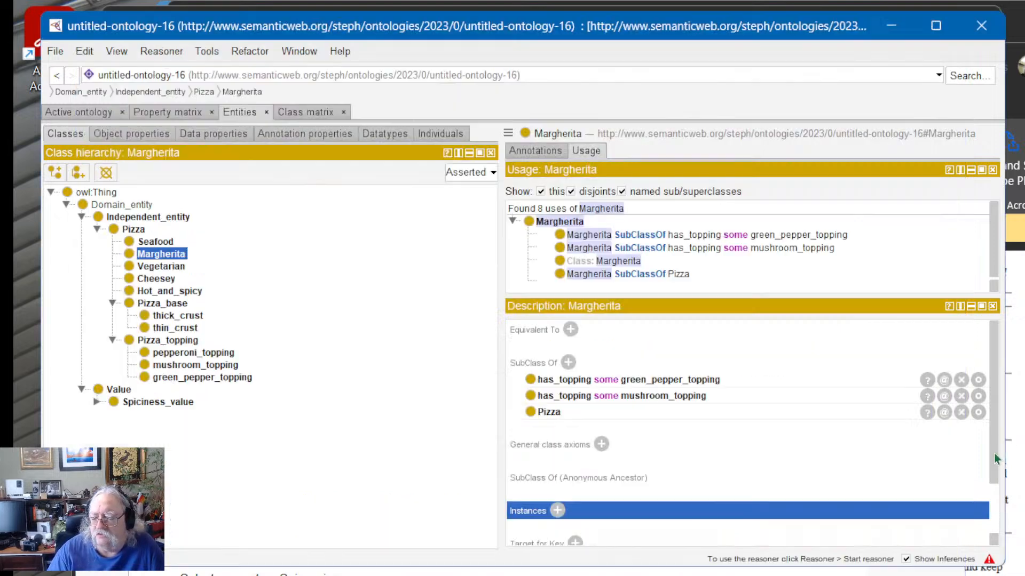
Step: Examine green_pepper_topping's row in the class matrix and its superclass and disjoint classes usage entries, keeping the Entities view open
{"action": "left_click", "coordinate": [764, 238]}
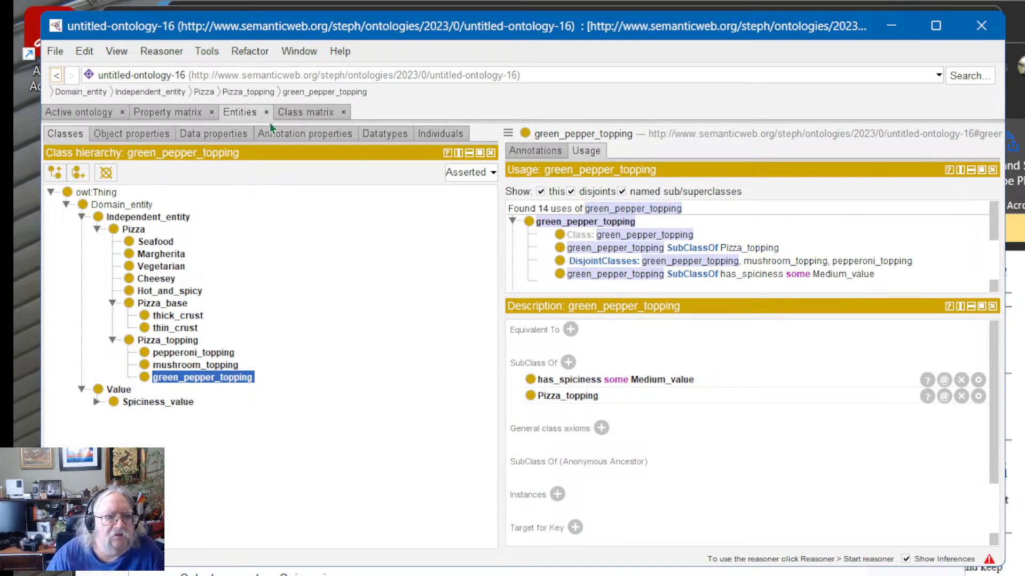
{"action": "left_click", "coordinate": [307, 112]}
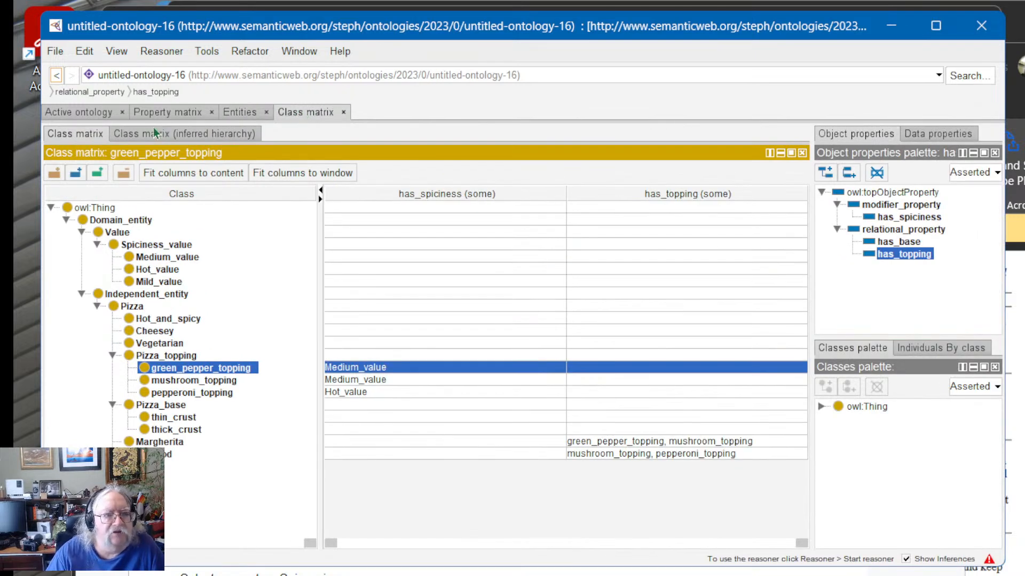
{"action": "left_click", "coordinate": [267, 114]}
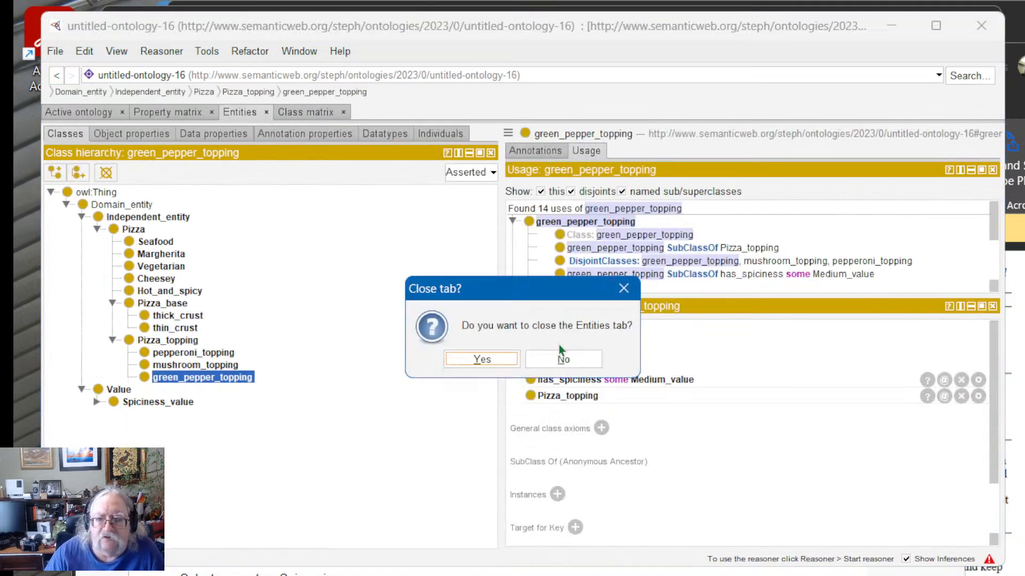
{"action": "left_click", "coordinate": [561, 361]}
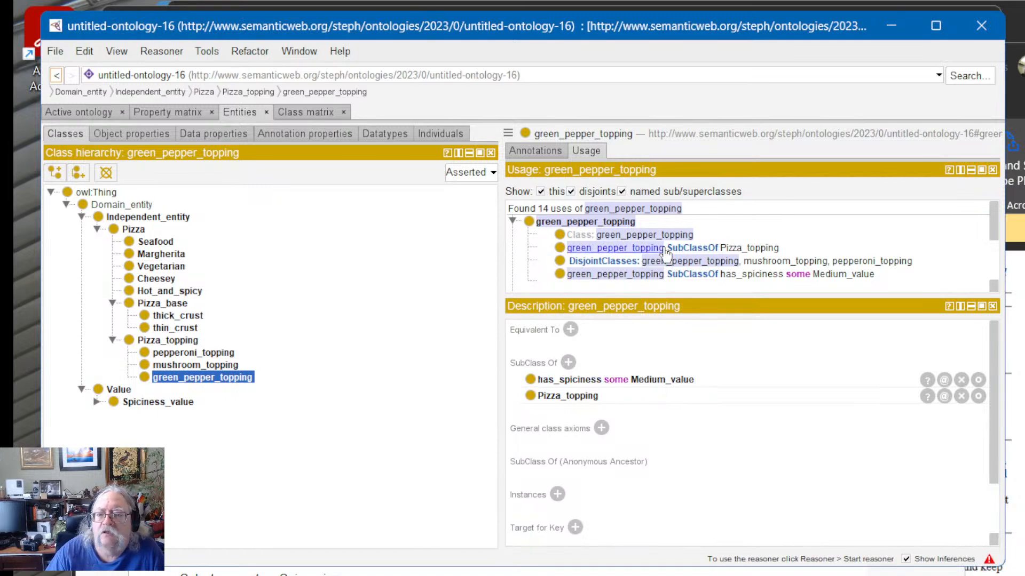
{"action": "left_click", "coordinate": [561, 249]}
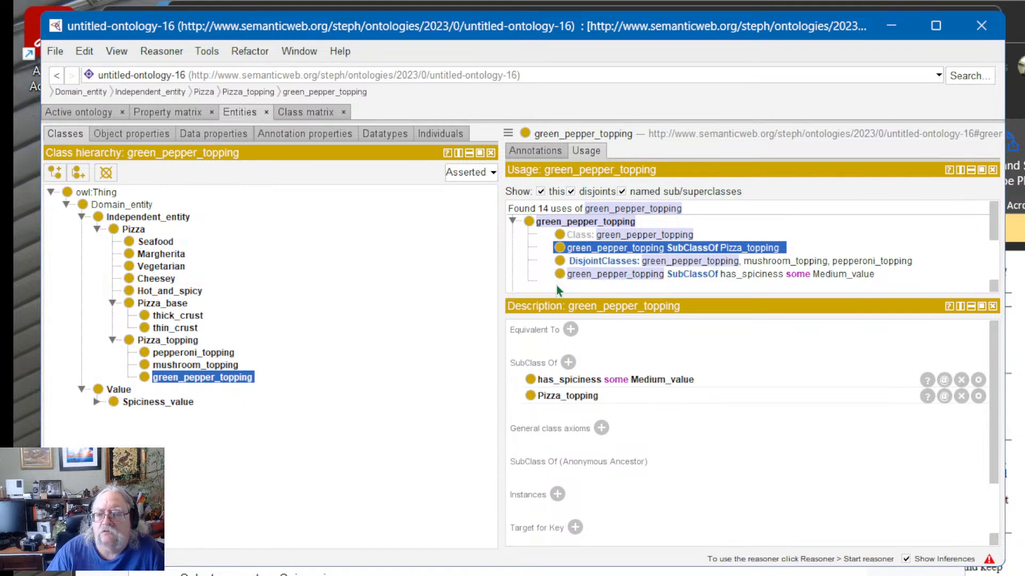
{"action": "left_click", "coordinate": [561, 264]}
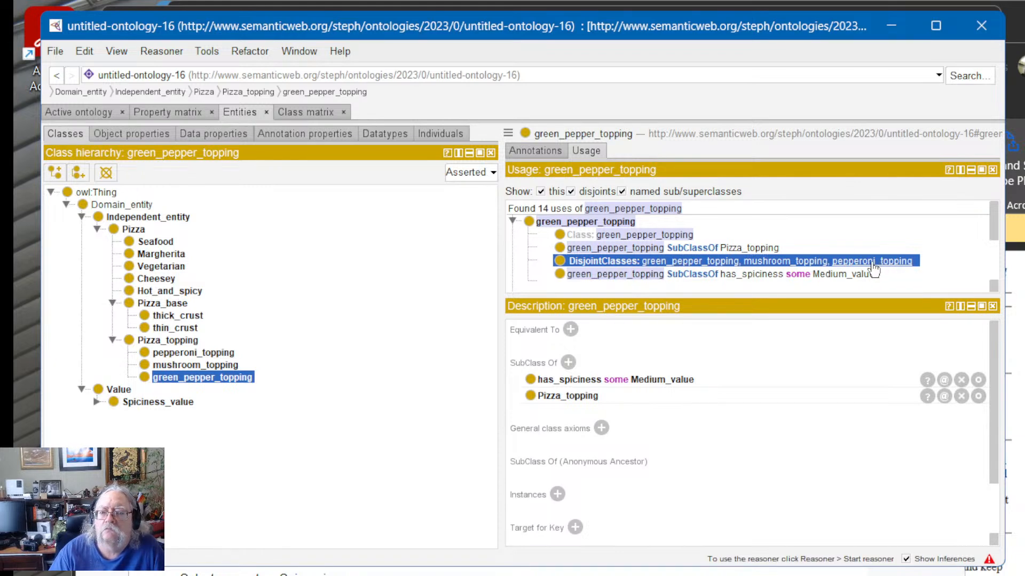
Step: Reselect Margherita and examine its has_topping usage entries, following the mushroom_topping reference and returning to Margherita
{"action": "left_click", "coordinate": [150, 253]}
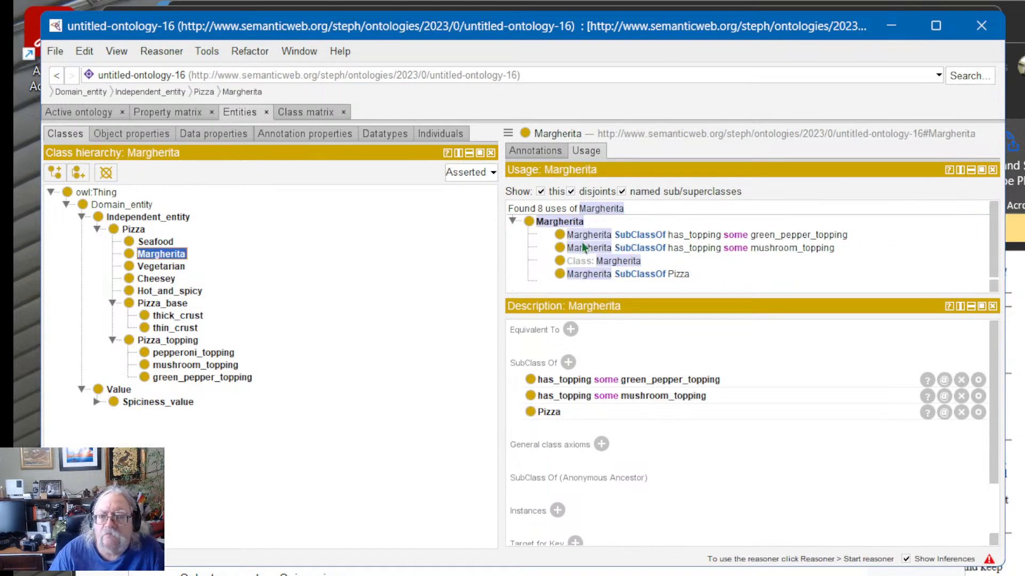
{"action": "left_click", "coordinate": [633, 234]}
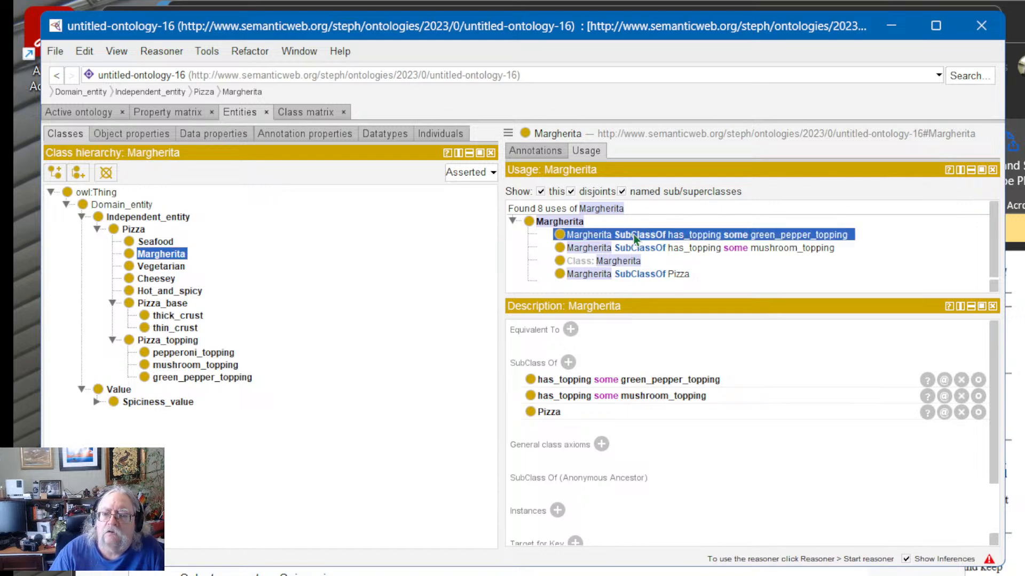
{"action": "left_click", "coordinate": [634, 248]}
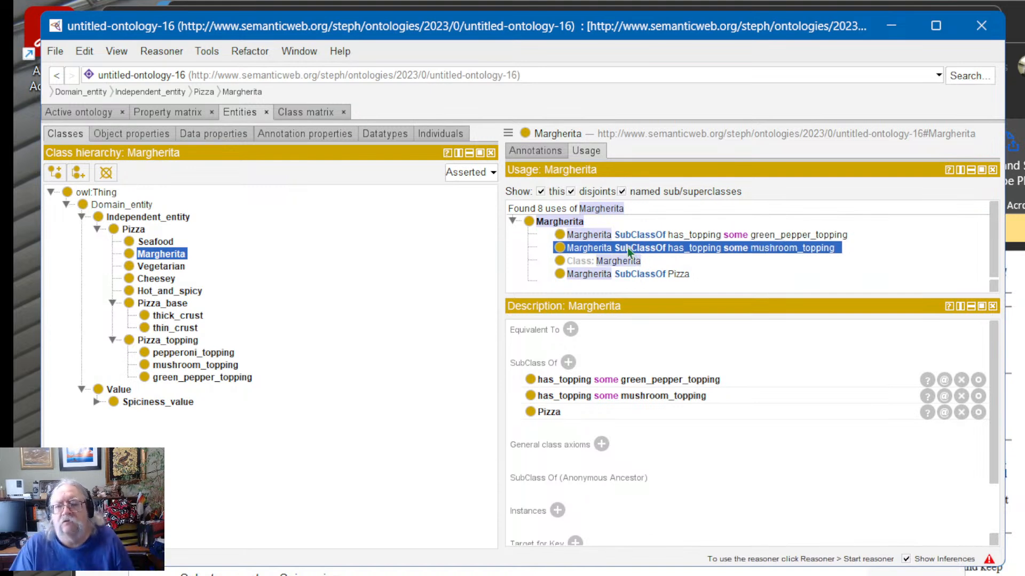
{"action": "left_click", "coordinate": [648, 233]}
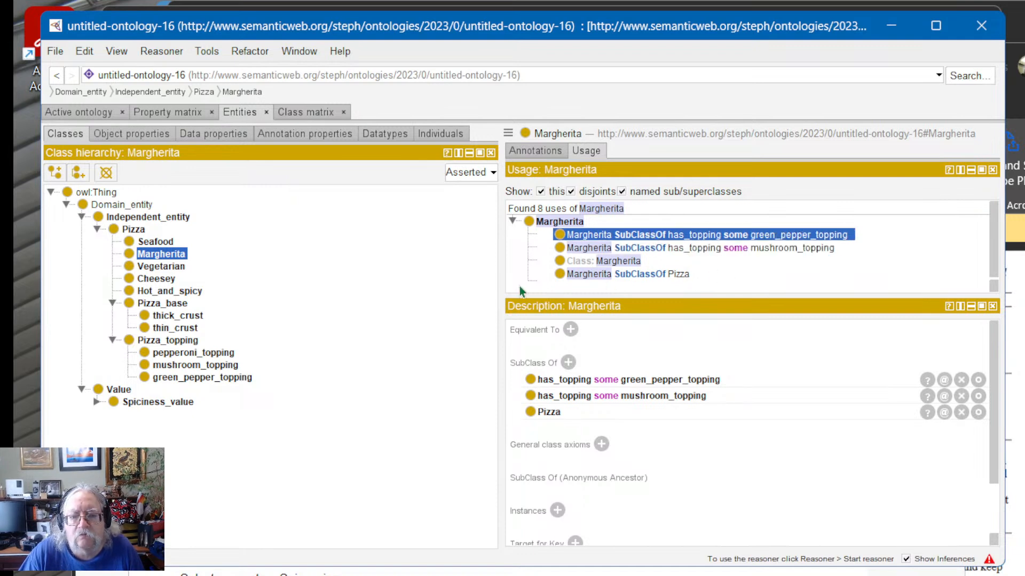
{"action": "left_click", "coordinate": [622, 248]}
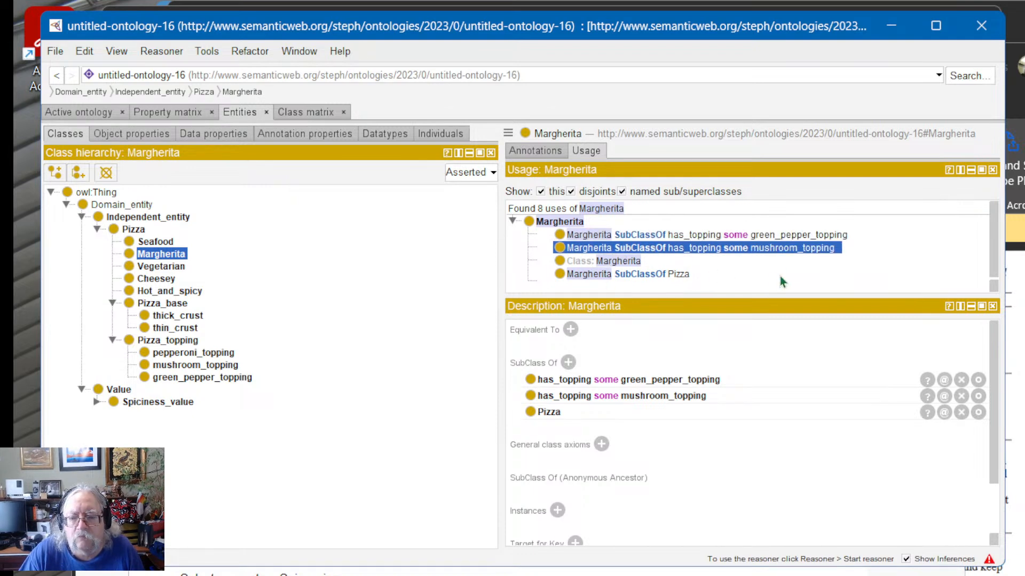
{"action": "left_click", "coordinate": [775, 249]}
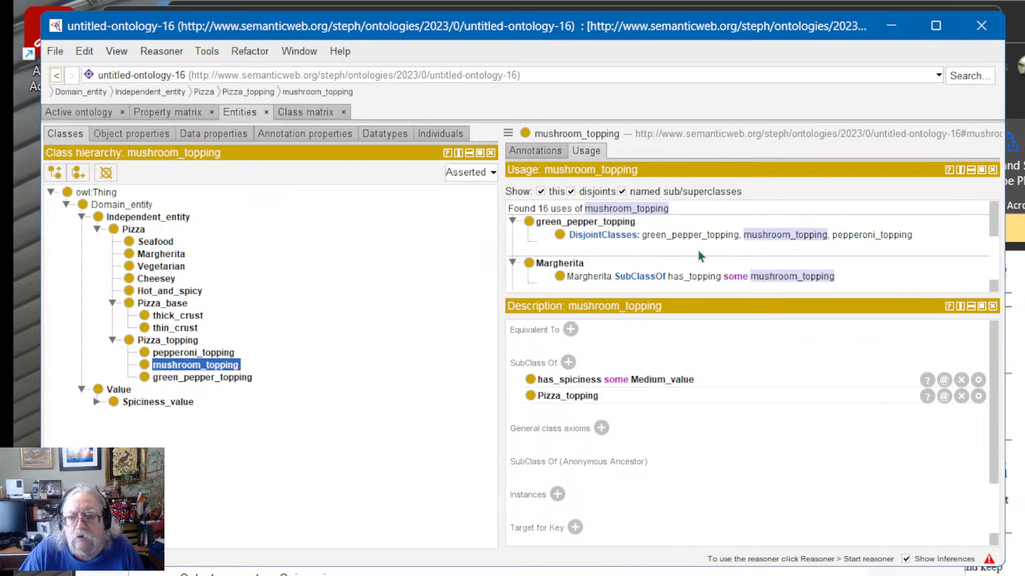
{"action": "left_click", "coordinate": [163, 255]}
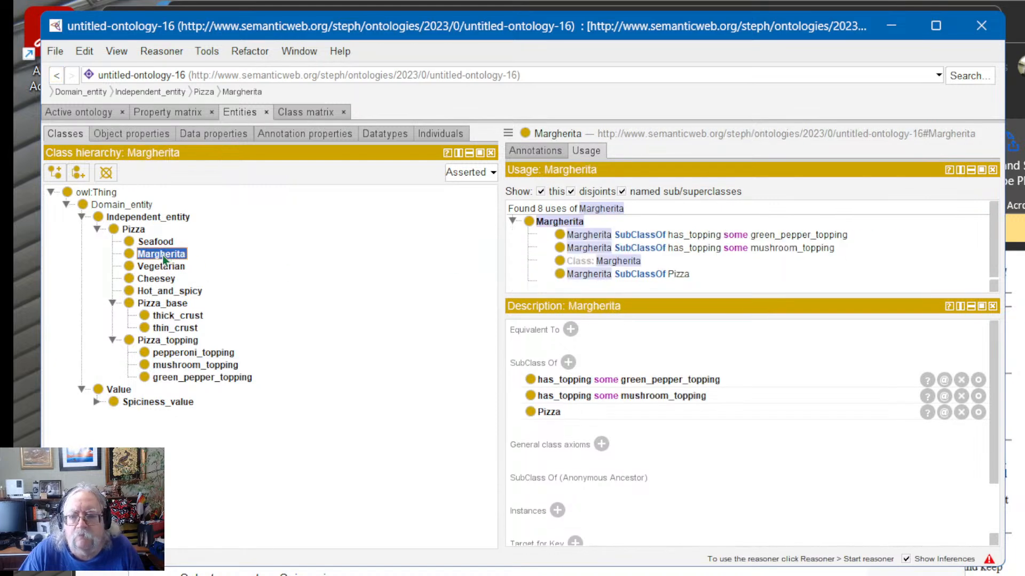
{"action": "left_click", "coordinate": [628, 247]}
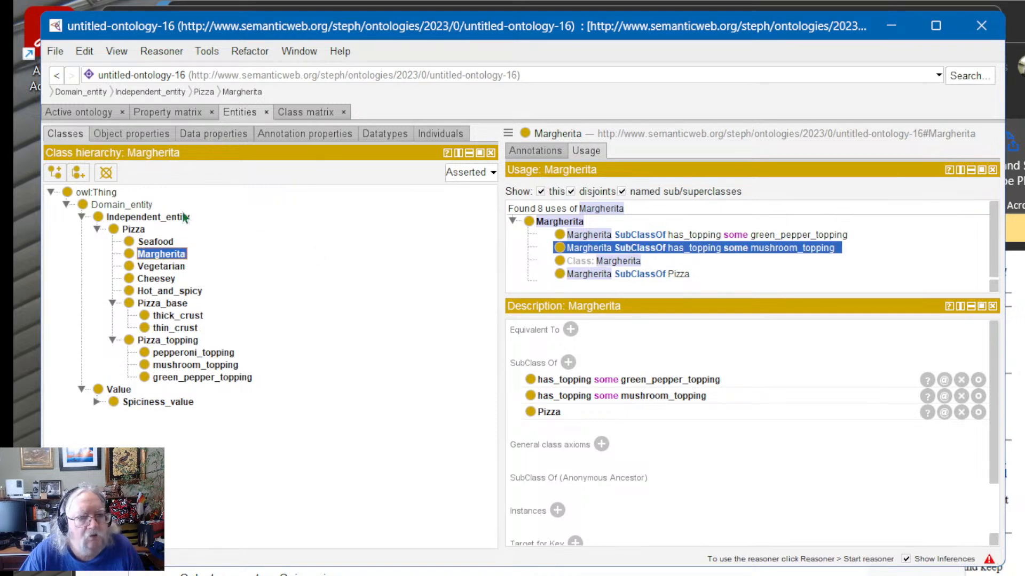
Step: Follow has_topping from Margherita's usage entries to the property matrix, return to the Entities view, and check Margherita's annotations and usage
{"action": "left_click", "coordinate": [701, 249]}
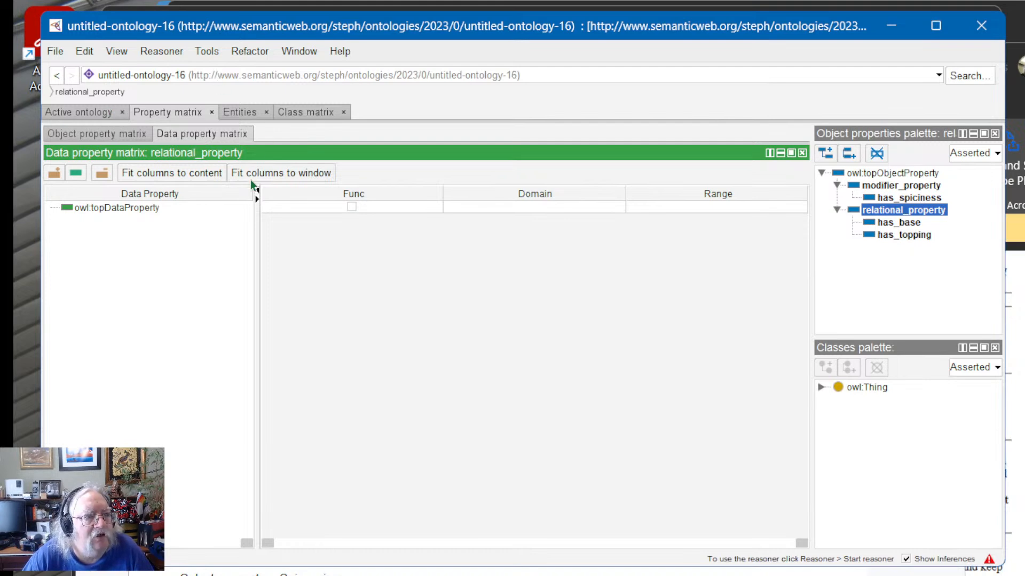
{"action": "left_click", "coordinate": [235, 111]}
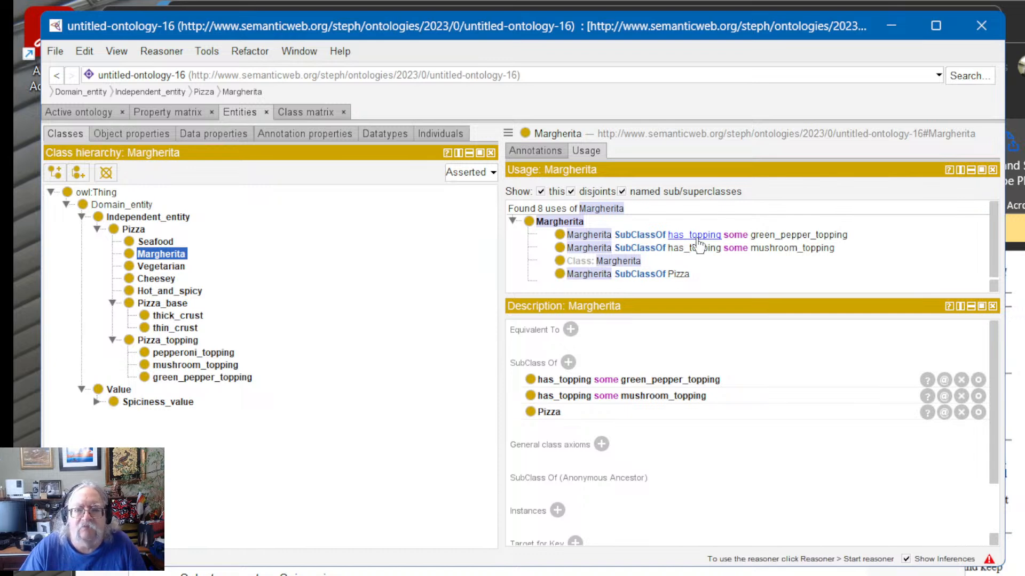
{"action": "left_click", "coordinate": [531, 154]}
{"action": "left_click", "coordinate": [593, 151]}
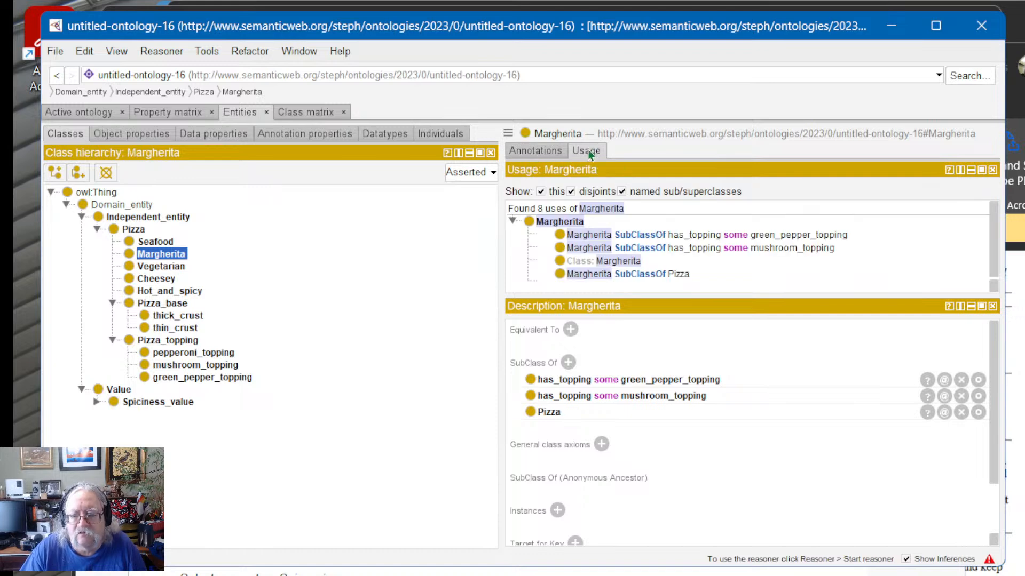
Step: Try to create a closure axiom from the green_pepper_topping and mushroom_topping restrictions in Margherita's description, and return to Margherita in the Entities view
{"action": "right_click", "coordinate": [666, 384]}
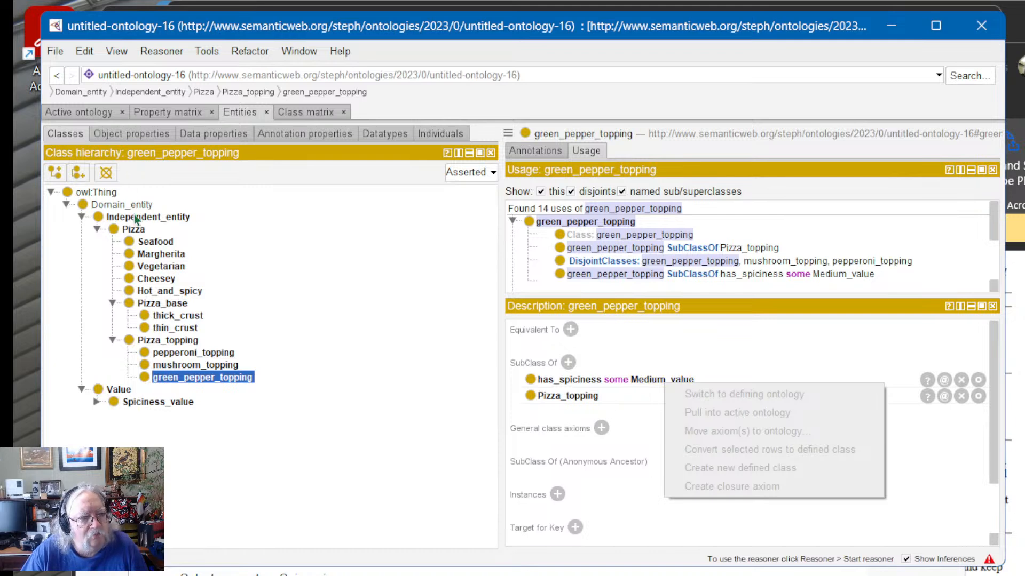
{"action": "left_click", "coordinate": [155, 254]}
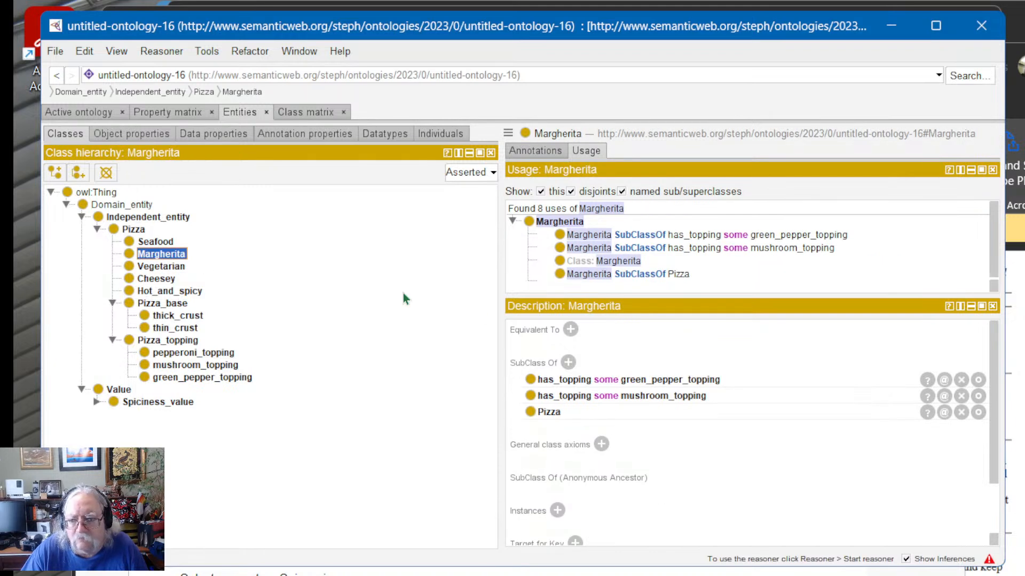
{"action": "right_click", "coordinate": [609, 398]}
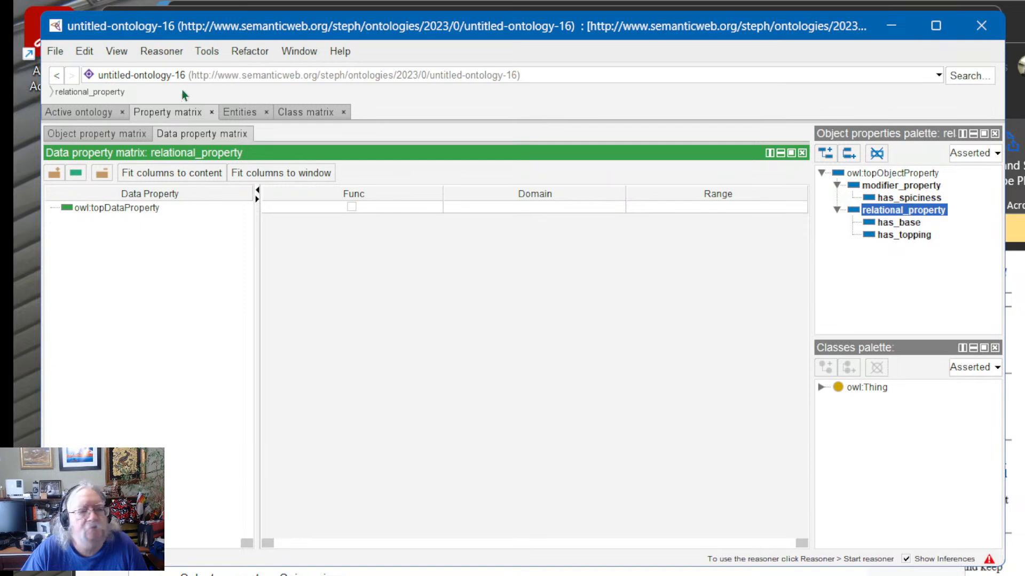
{"action": "left_click", "coordinate": [240, 113]}
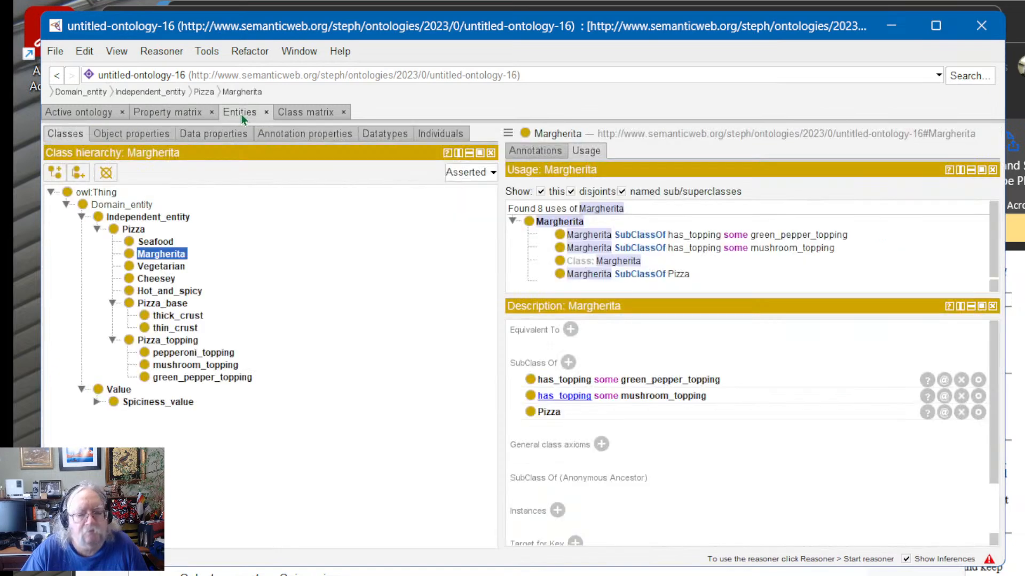
{"action": "scroll", "coordinate": [808, 495], "scroll_direction": "down", "scroll_amount": 3}
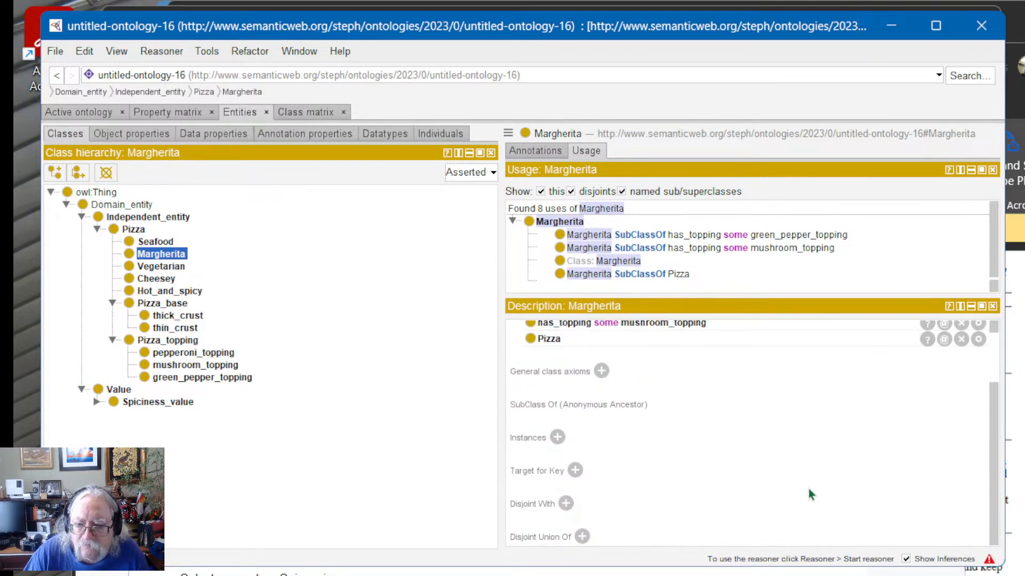
{"action": "scroll", "coordinate": [776, 494], "scroll_direction": "up", "scroll_amount": 3}
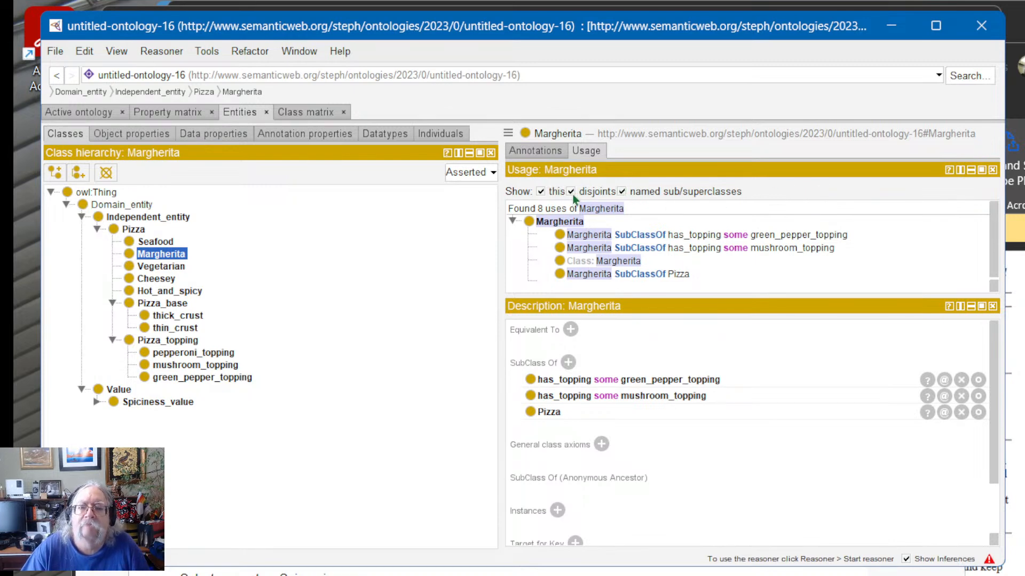
Step: Compare Margherita's usage entries with the this, disjoints and named sub/superclasses filters switched off and back on
{"action": "left_click", "coordinate": [620, 191]}
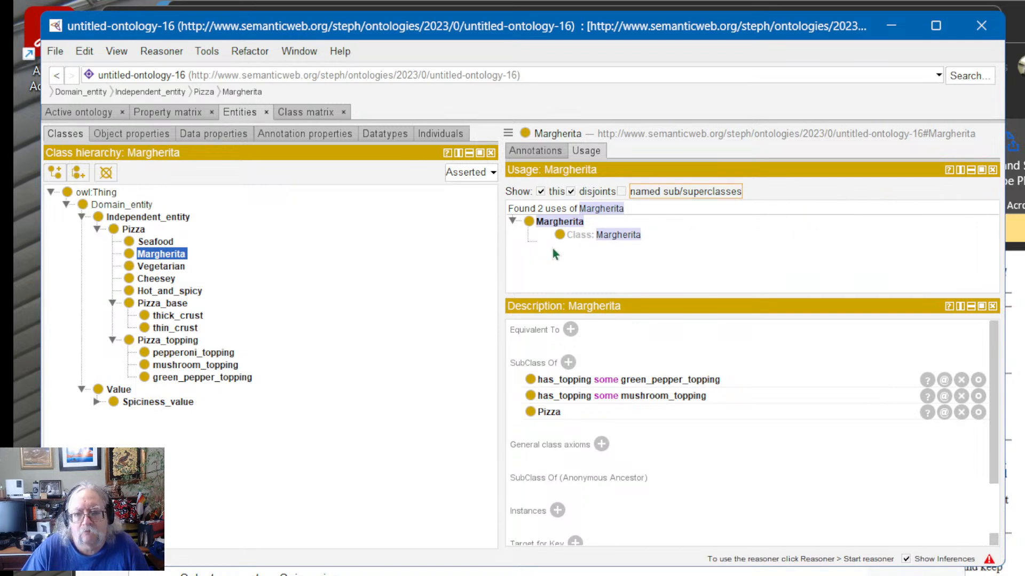
{"action": "left_click", "coordinate": [593, 235]}
{"action": "left_click", "coordinate": [621, 191]}
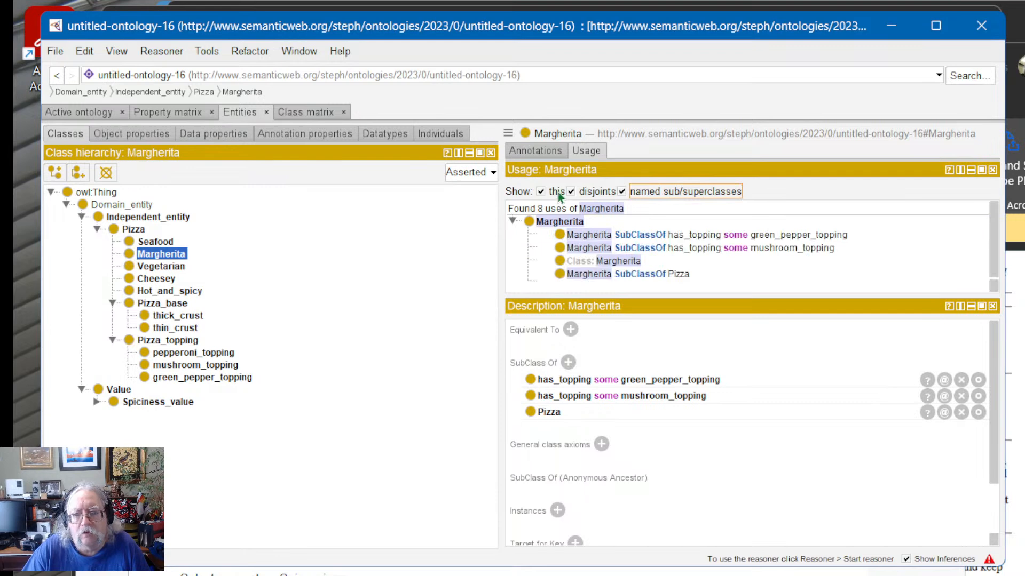
{"action": "left_click", "coordinate": [571, 192]}
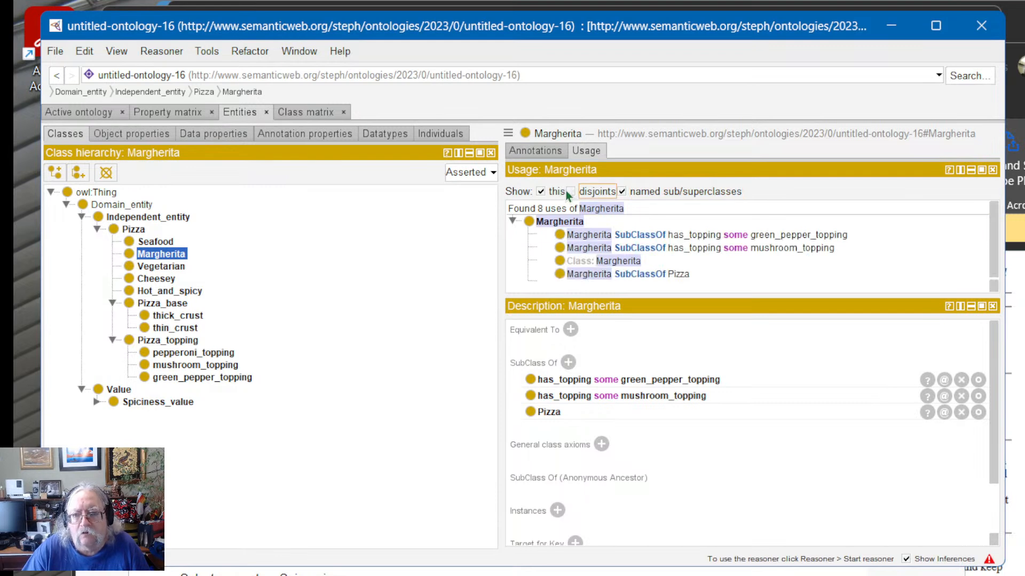
{"action": "left_click", "coordinate": [541, 191]}
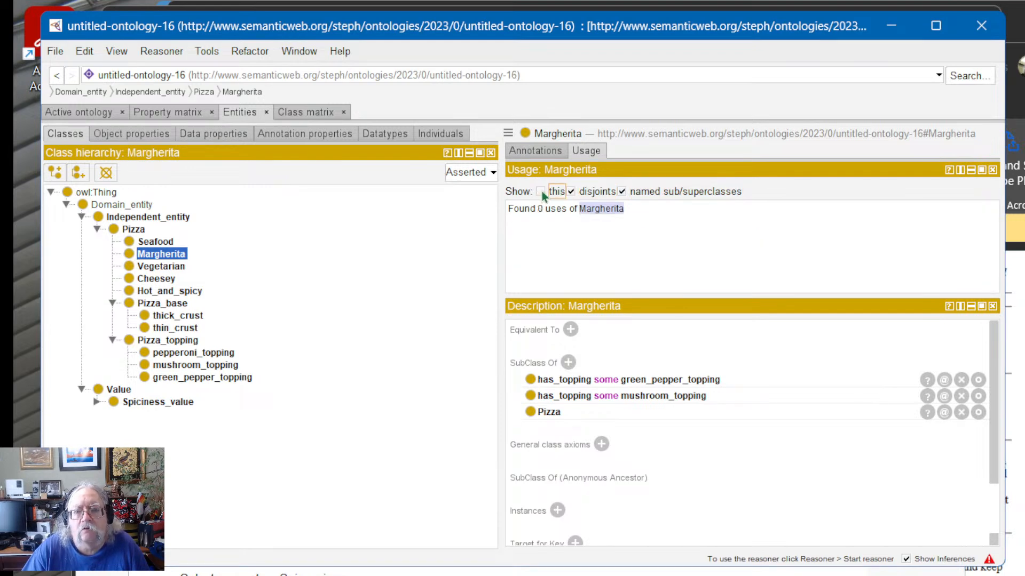
{"action": "left_click", "coordinate": [540, 191]}
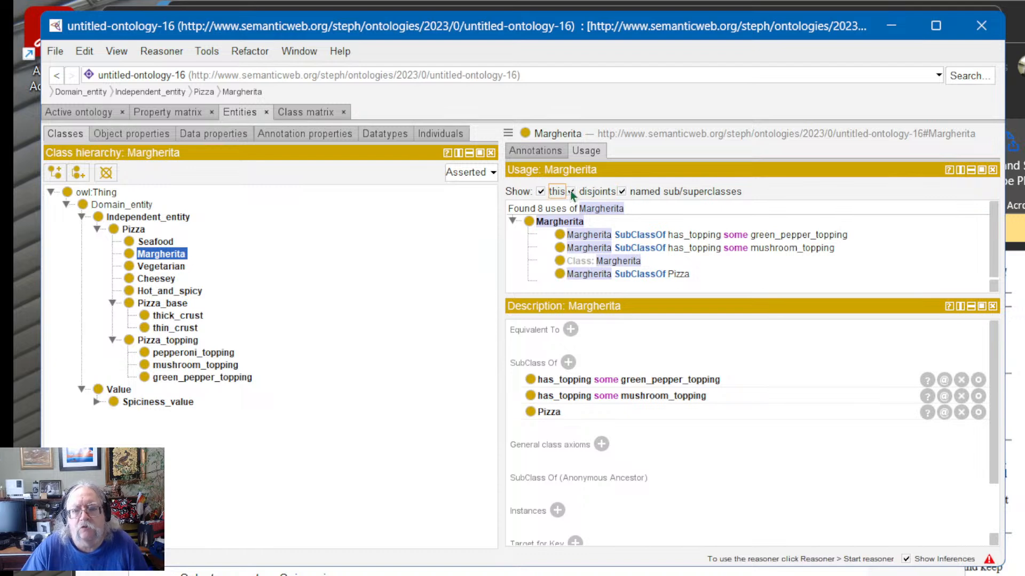
{"action": "left_click", "coordinate": [596, 195]}
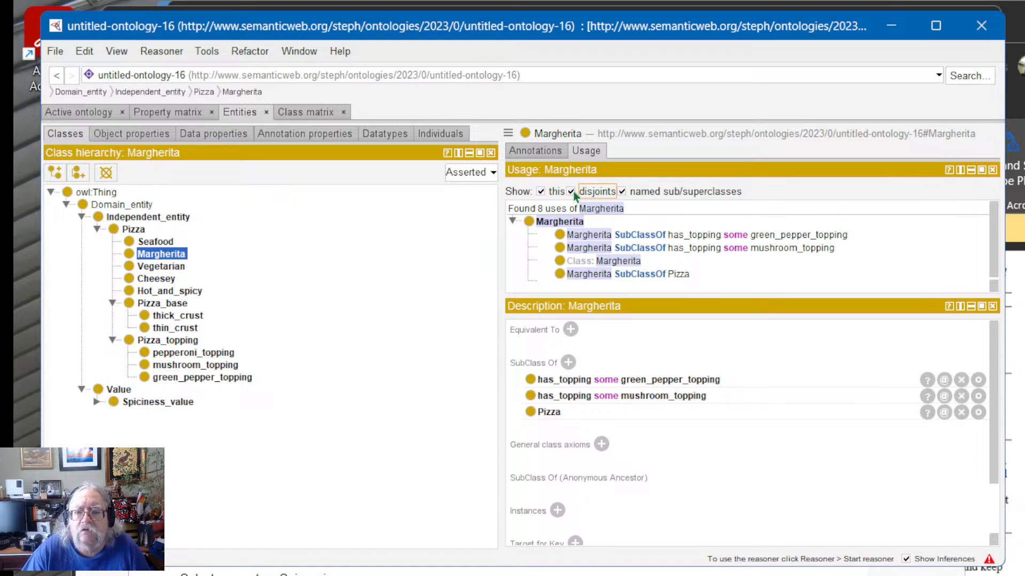
{"action": "left_click", "coordinate": [621, 192]}
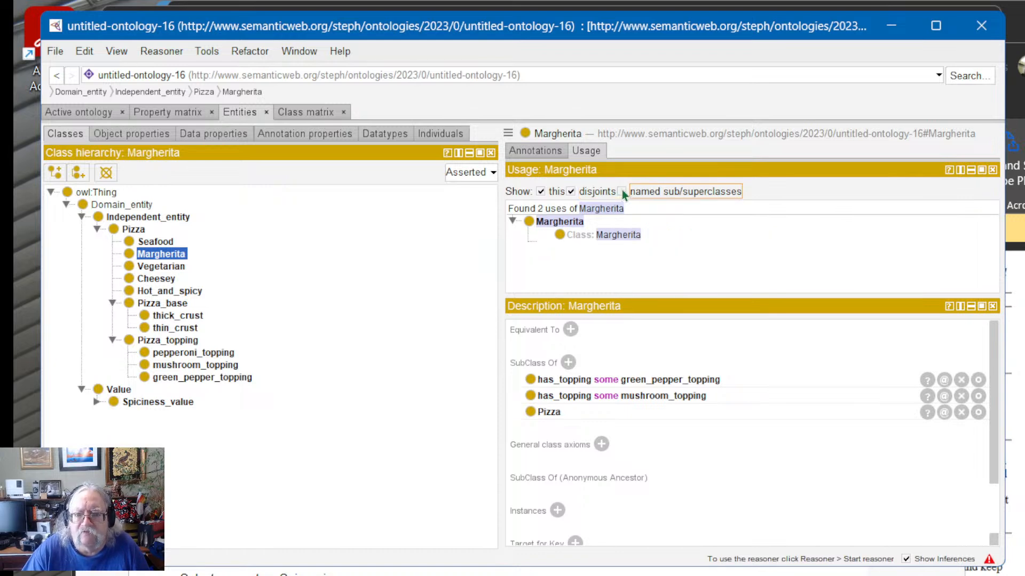
{"action": "left_click", "coordinate": [622, 191]}
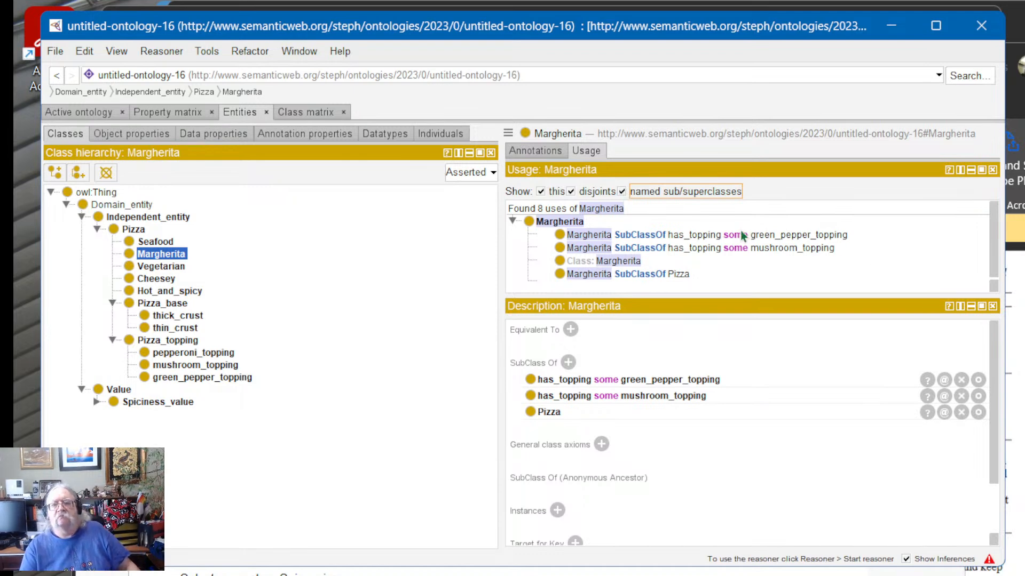
Step: Compare the Margherita and Seafood has_topping rows in the class matrix, check its inferred hierarchy, and return to the Entities view
{"action": "left_click", "coordinate": [684, 236]}
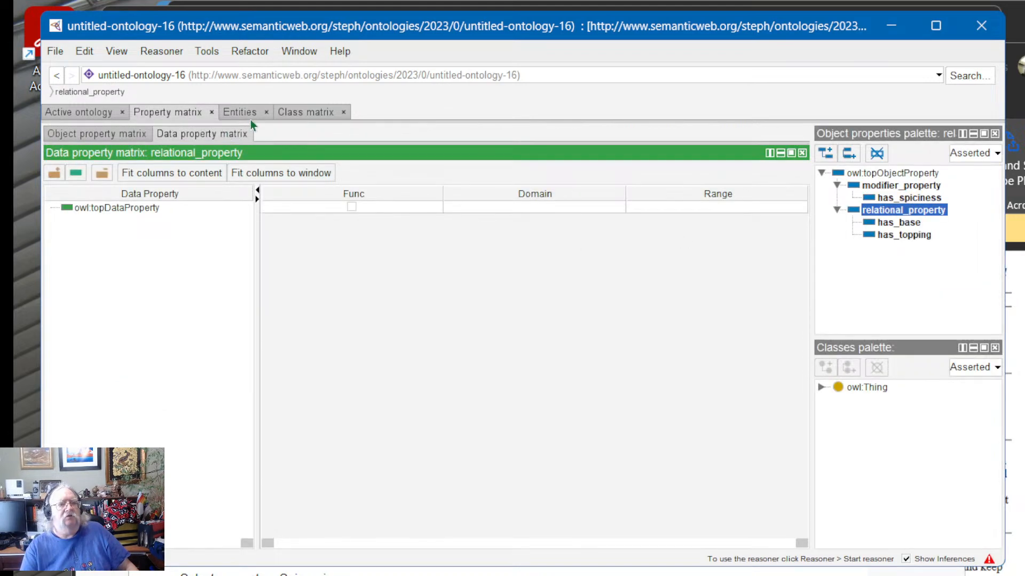
{"action": "left_click", "coordinate": [288, 112]}
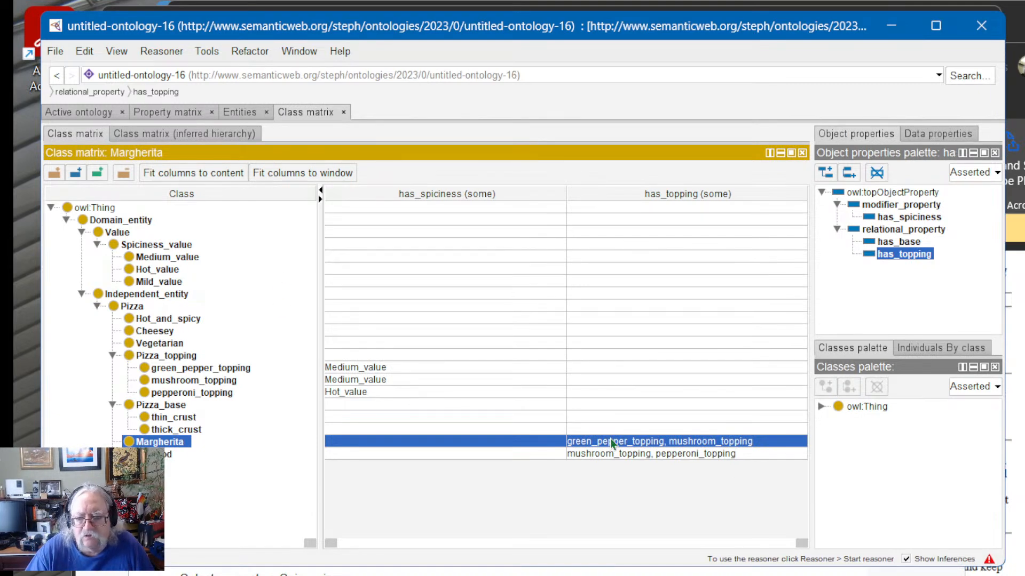
{"action": "left_click", "coordinate": [692, 456]}
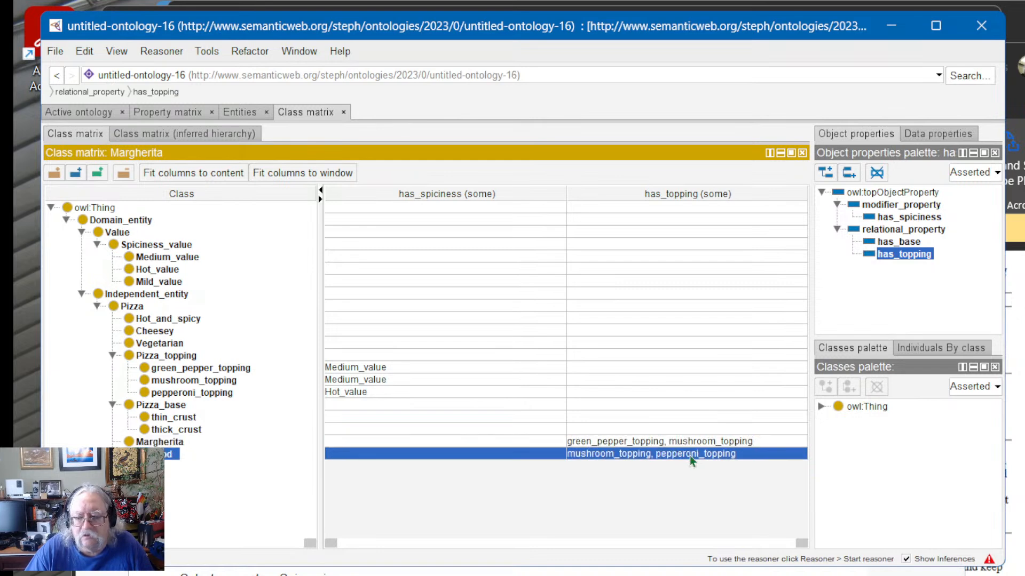
{"action": "left_click", "coordinate": [683, 445]}
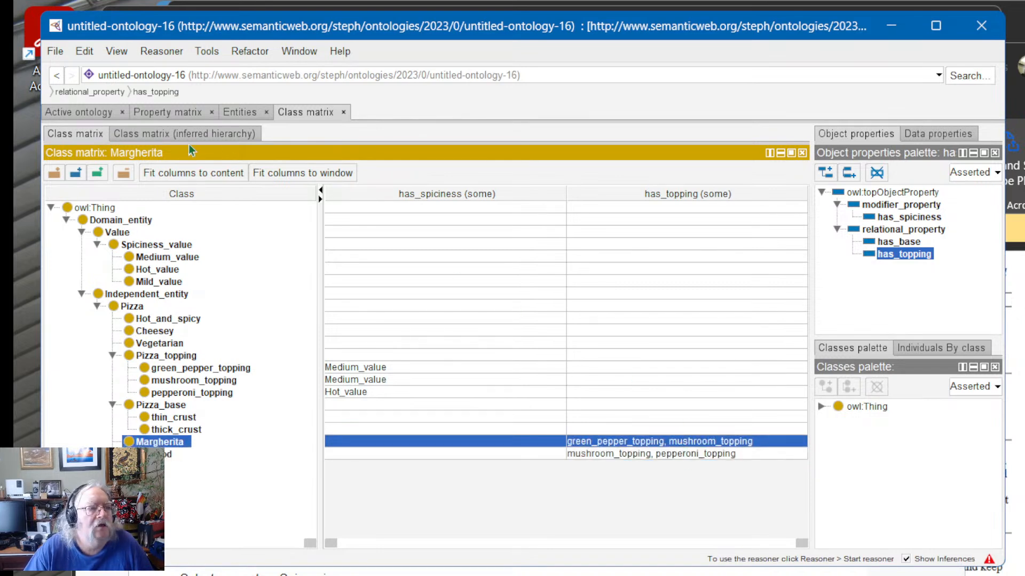
{"action": "left_click", "coordinate": [175, 136]}
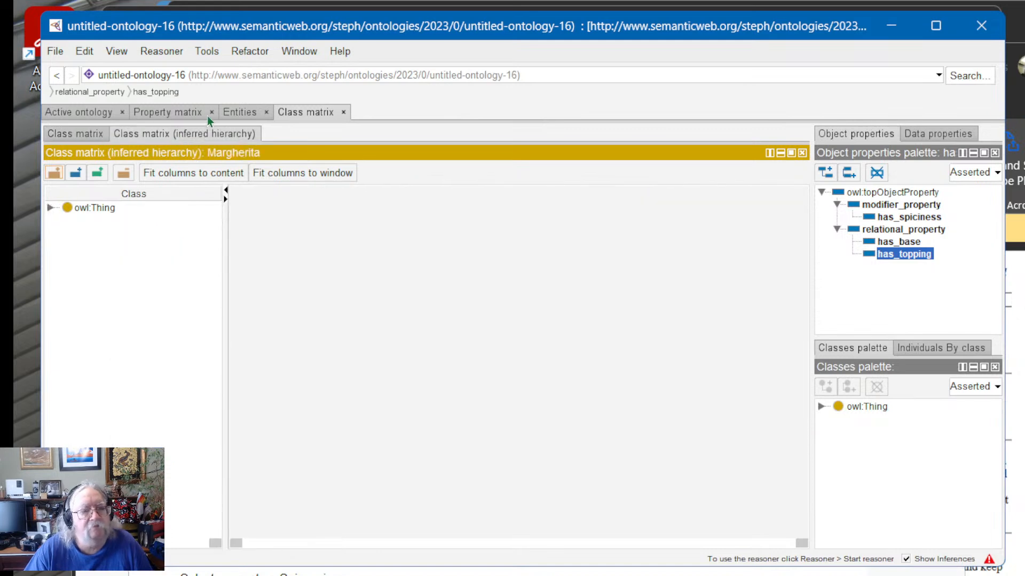
{"action": "left_click", "coordinate": [242, 114]}
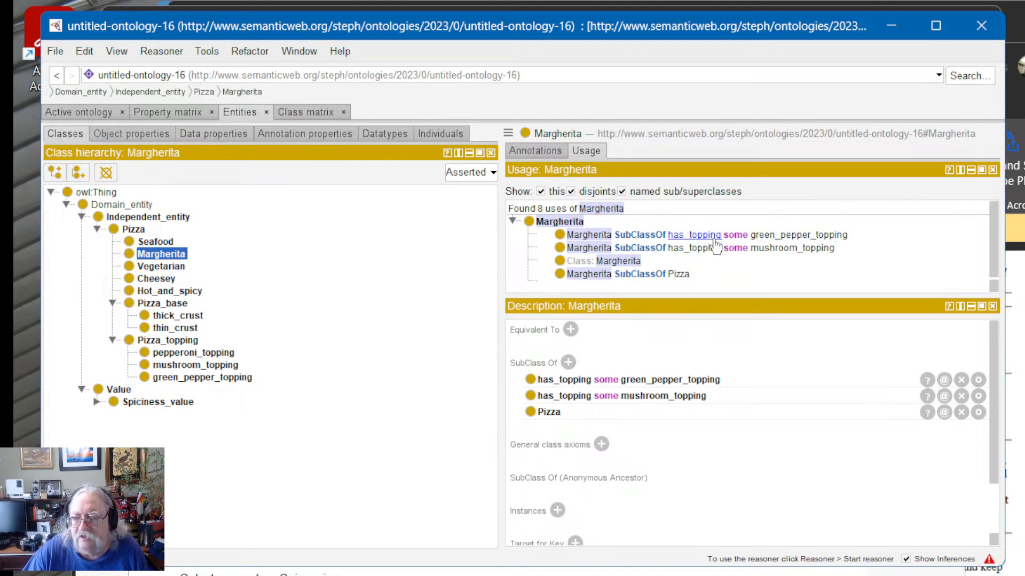
Step: Select Margherita's green_pepper_topping and mushroom_topping usage entries together and look through its description sections
{"action": "left_click", "coordinate": [651, 236]}
{"action": "left_click", "coordinate": [645, 249], "text": "shift"}
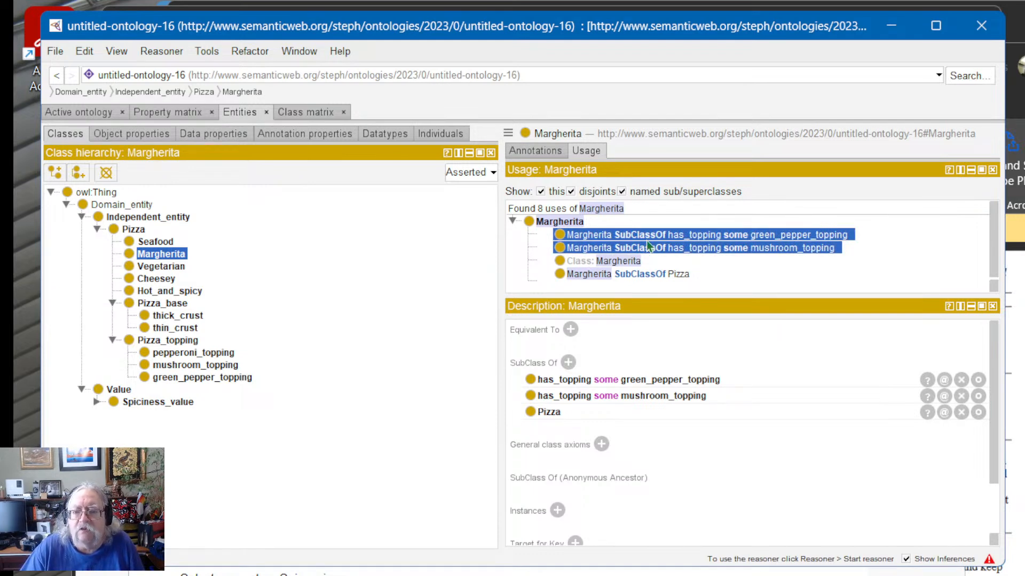
{"action": "left_click", "coordinate": [642, 233]}
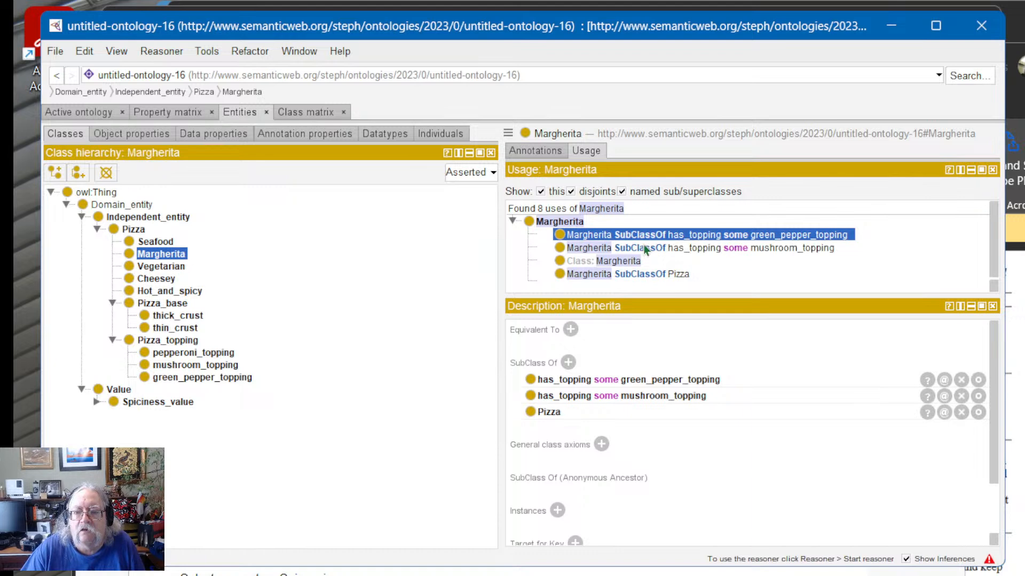
{"action": "left_click", "coordinate": [642, 251], "text": "shift"}
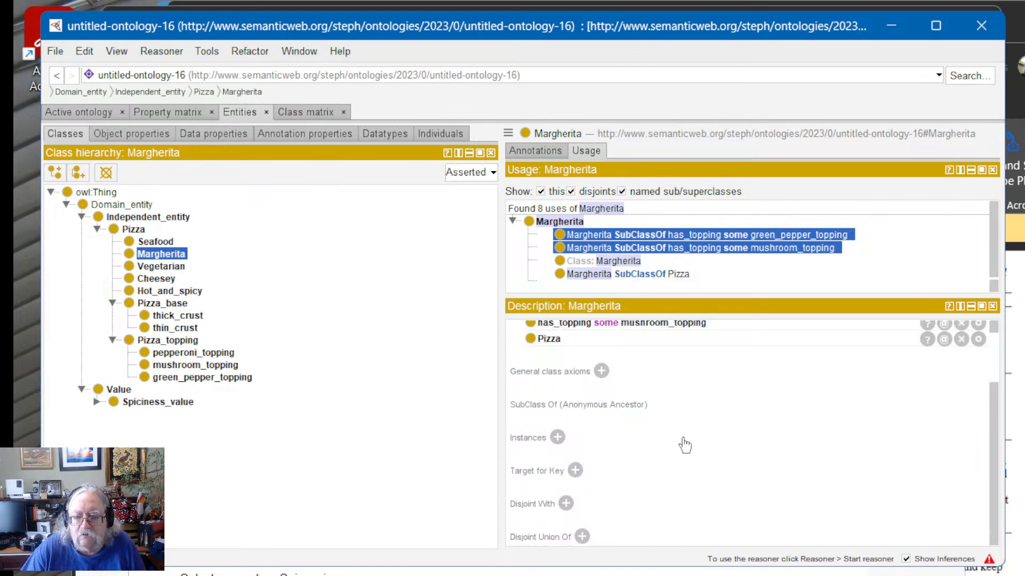
{"action": "scroll", "coordinate": [683, 445], "scroll_direction": "up", "scroll_amount": 2}
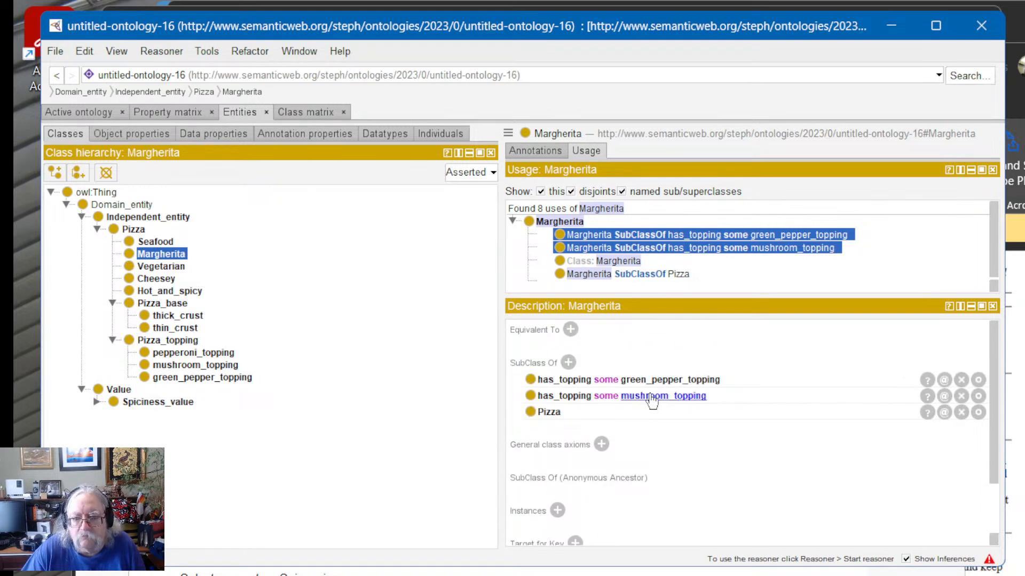
Step: Open Margherita's has_topping some mushroom_topping restriction in the Object restriction creator and choose Margherita as the restriction filler
{"action": "left_click", "coordinate": [977, 397]}
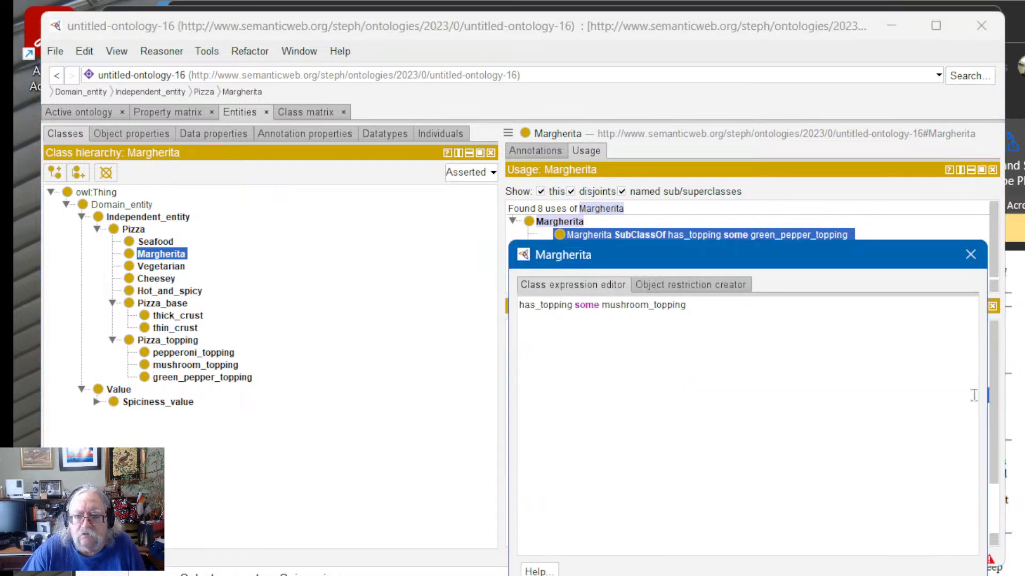
{"action": "left_click", "coordinate": [698, 286]}
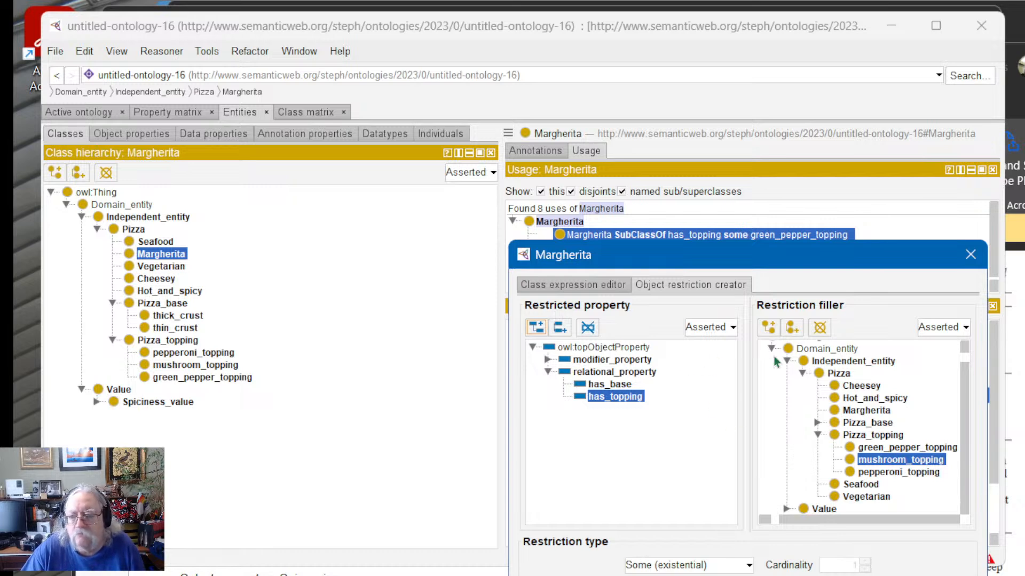
{"action": "left_click", "coordinate": [854, 411]}
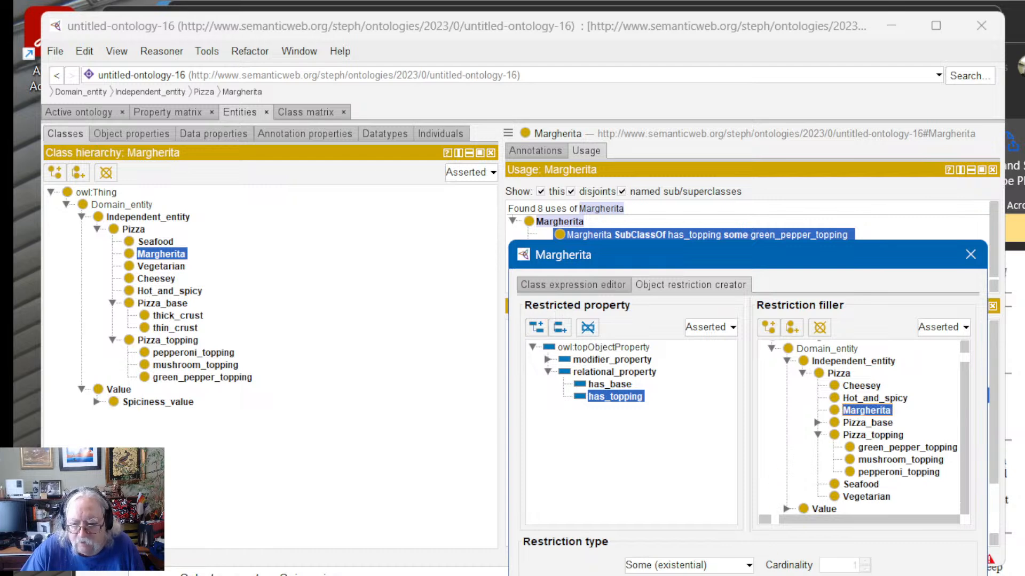
Step: Set the open Margherita has_topping restriction to Min (min cardinality) with cardinality 1, keeping Margherita as filler, and accept it
{"action": "left_click", "coordinate": [749, 566]}
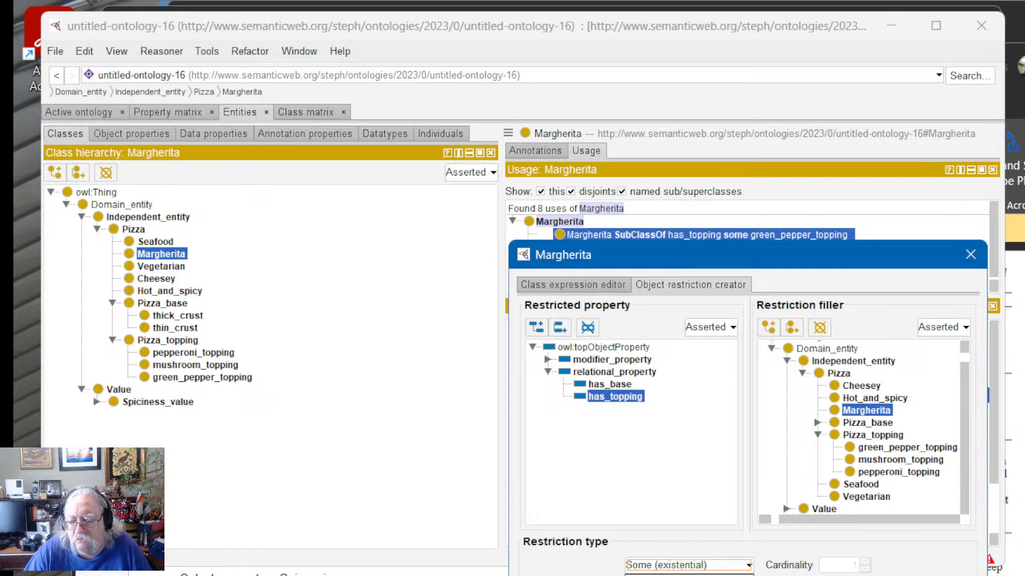
{"action": "left_click", "coordinate": [688, 575]}
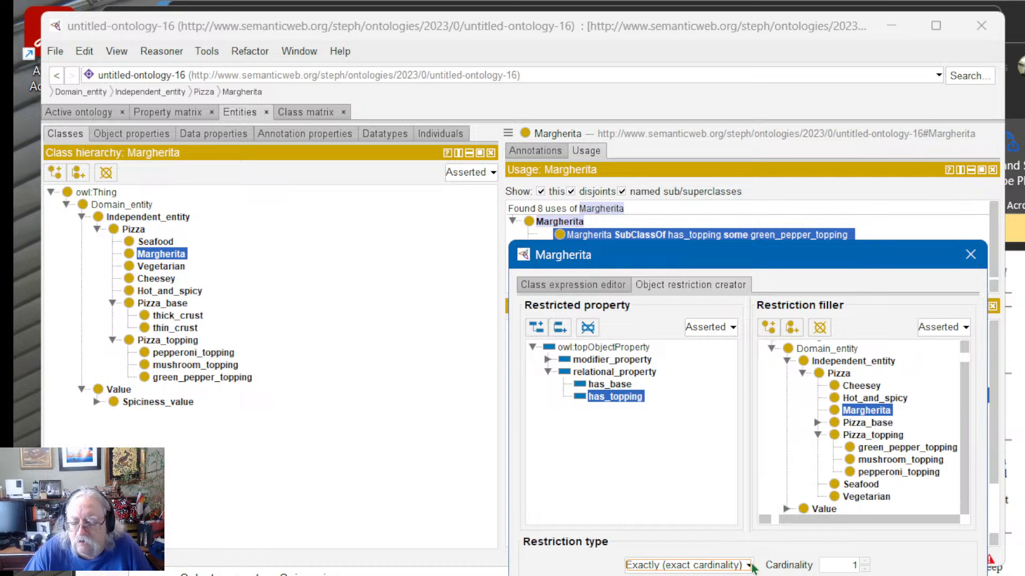
{"action": "left_click", "coordinate": [698, 575]}
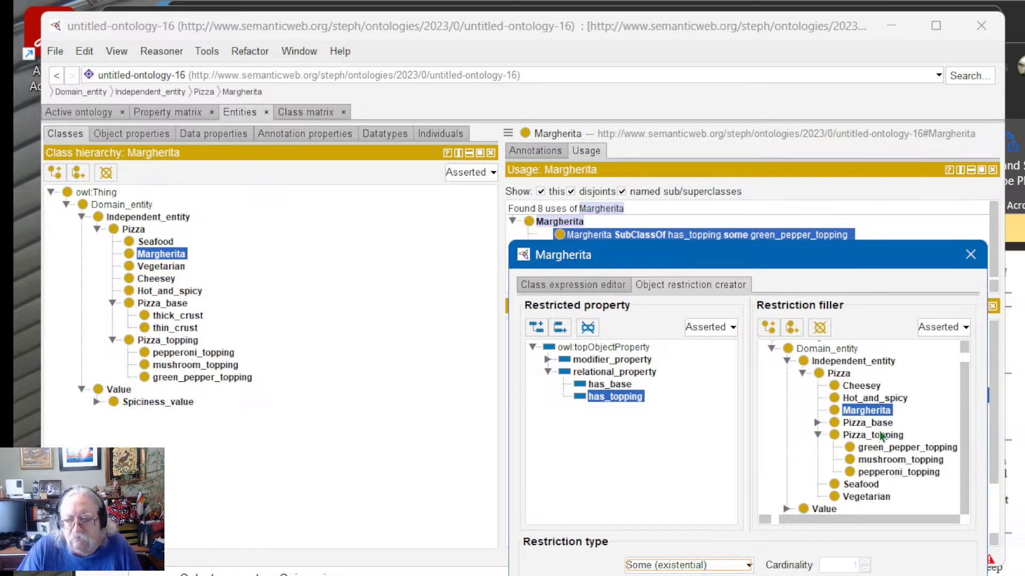
{"action": "left_click", "coordinate": [721, 564]}
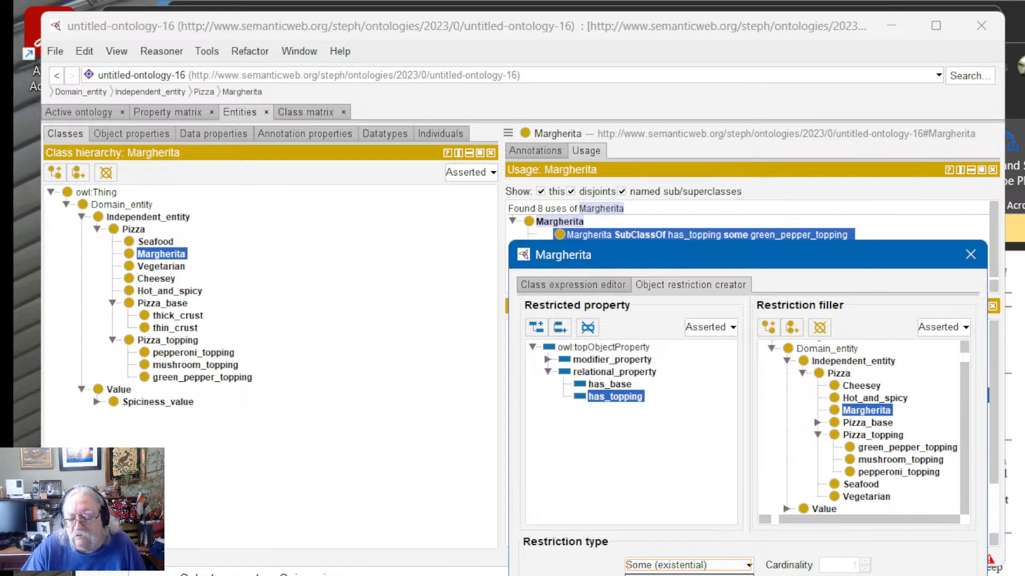
{"action": "left_click", "coordinate": [688, 575]}
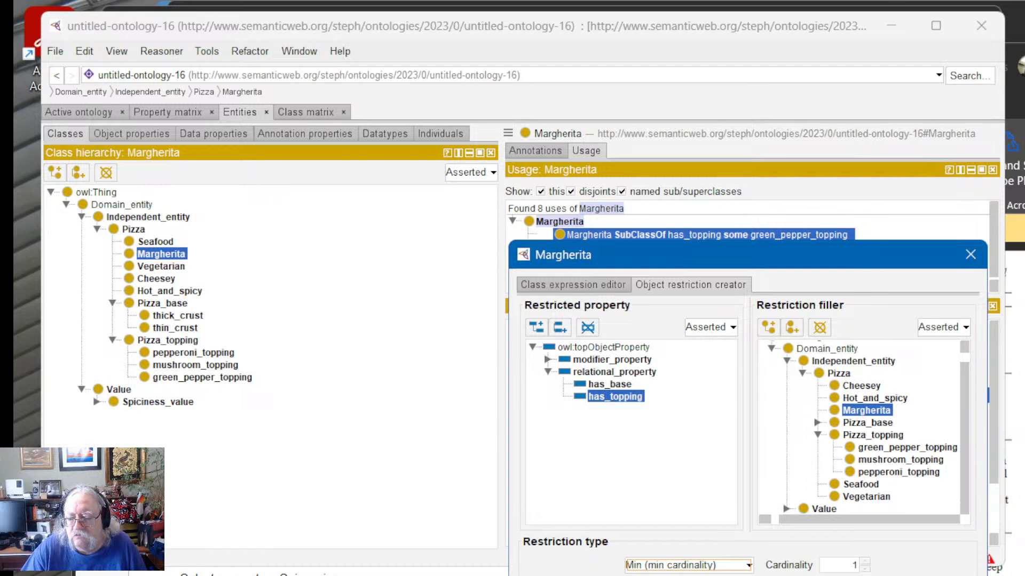
{"action": "left_click", "coordinate": [733, 575]}
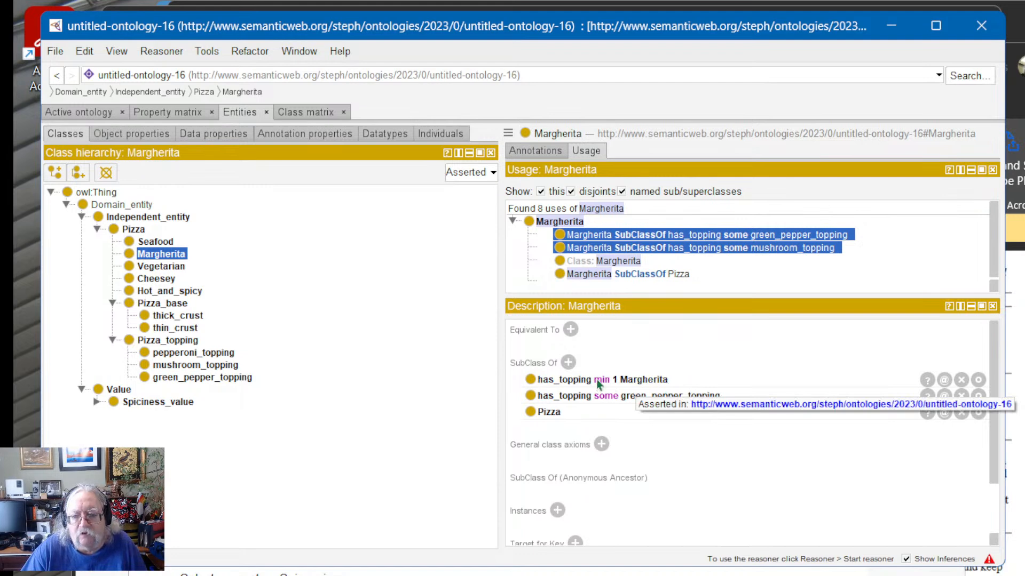
Step: Compare Margherita's has_topping min 1 Margherita axiom with its green_pepper_topping entry in the usage and description views
{"action": "left_click", "coordinate": [628, 382]}
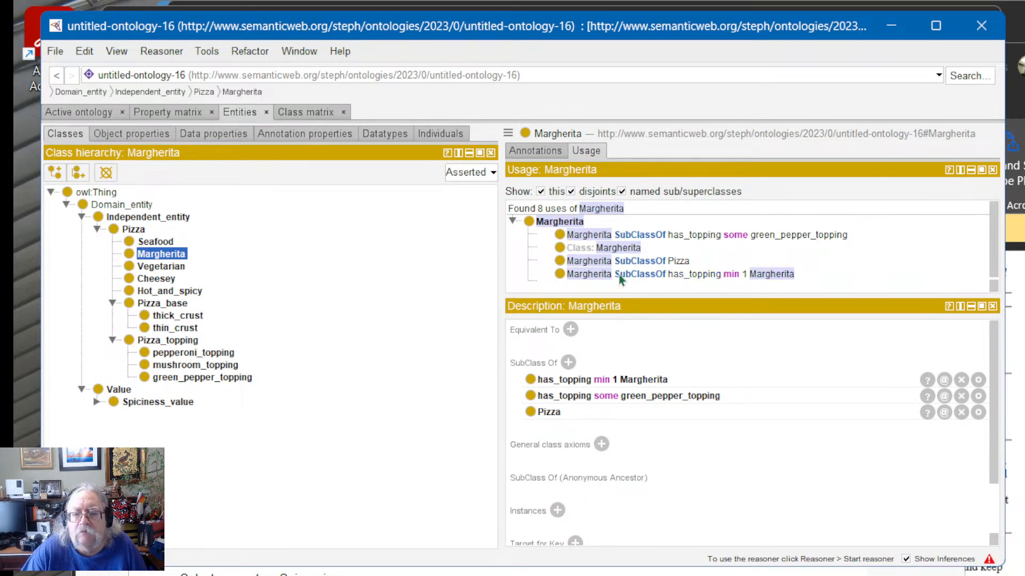
{"action": "left_click", "coordinate": [773, 274]}
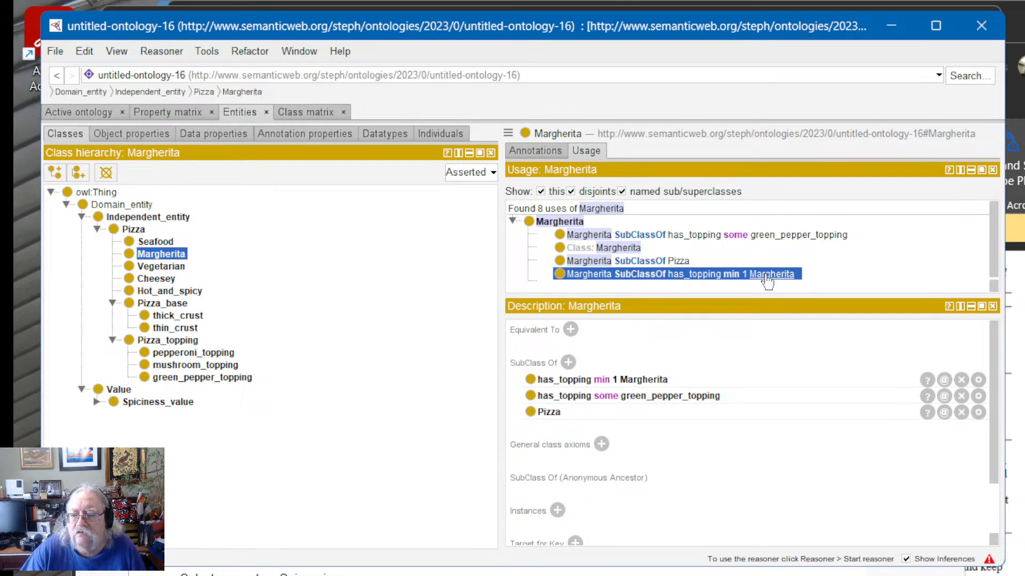
{"action": "left_click", "coordinate": [620, 238]}
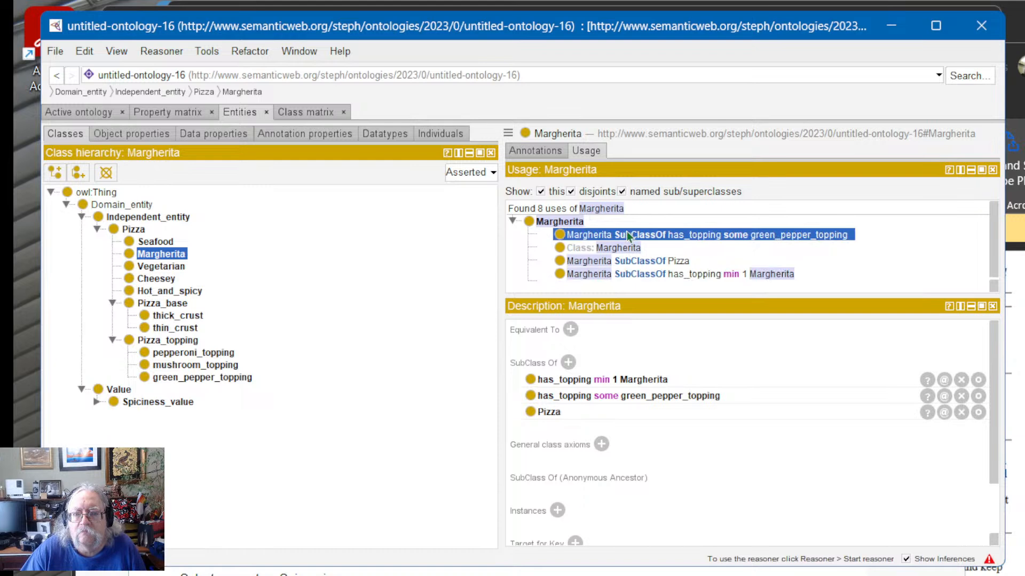
{"action": "left_click", "coordinate": [695, 276]}
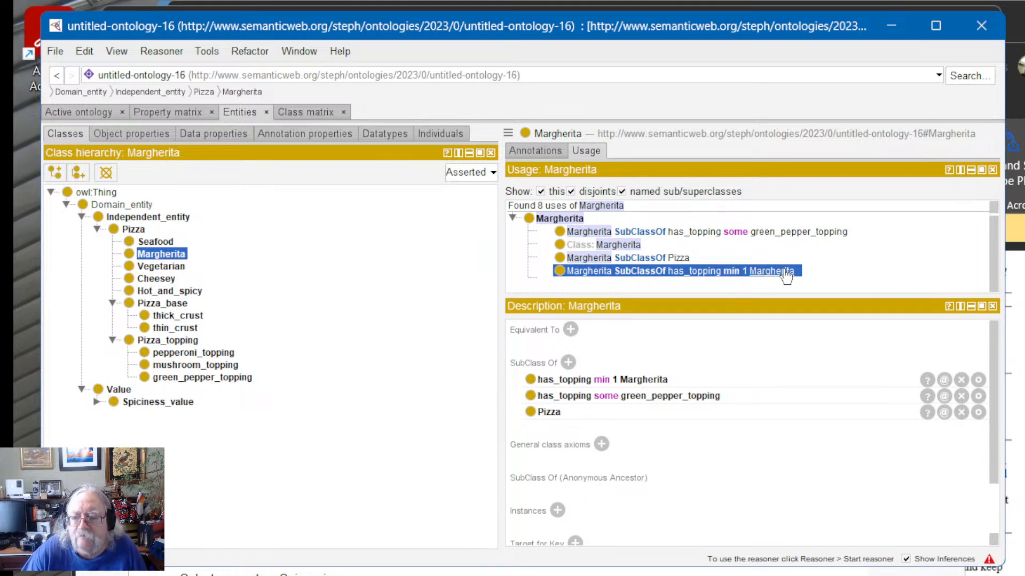
{"action": "left_click", "coordinate": [604, 378]}
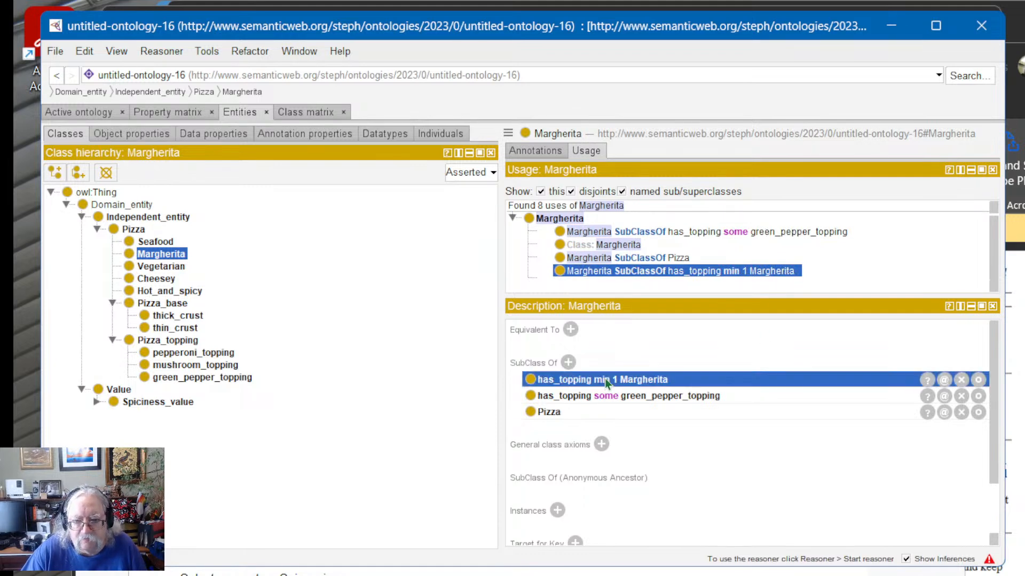
{"action": "left_click", "coordinate": [662, 376]}
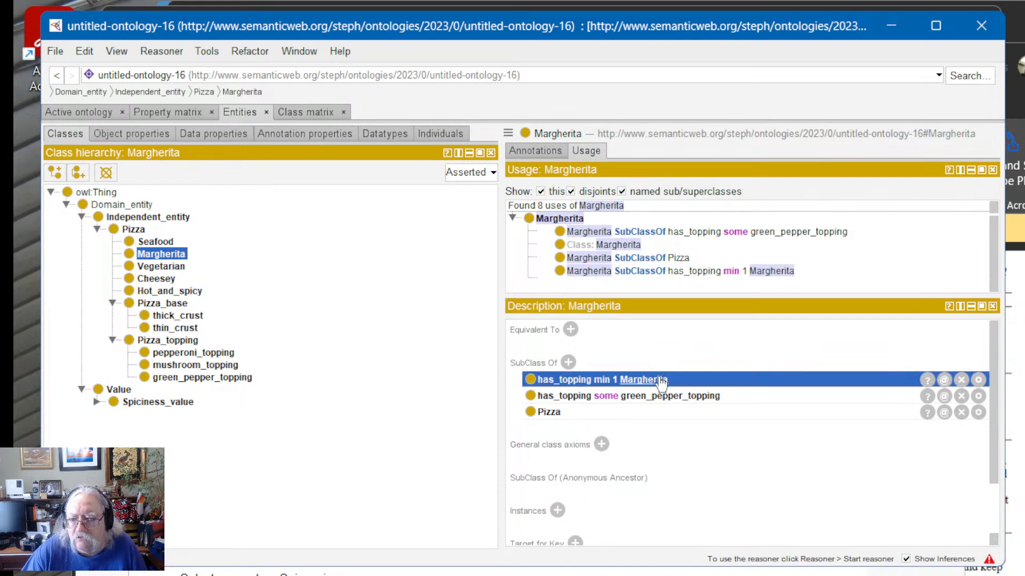
Step: Change the filler of Margherita's has_topping min 1 restriction to green_pepper_topping under Pizza_topping
{"action": "left_click", "coordinate": [979, 381]}
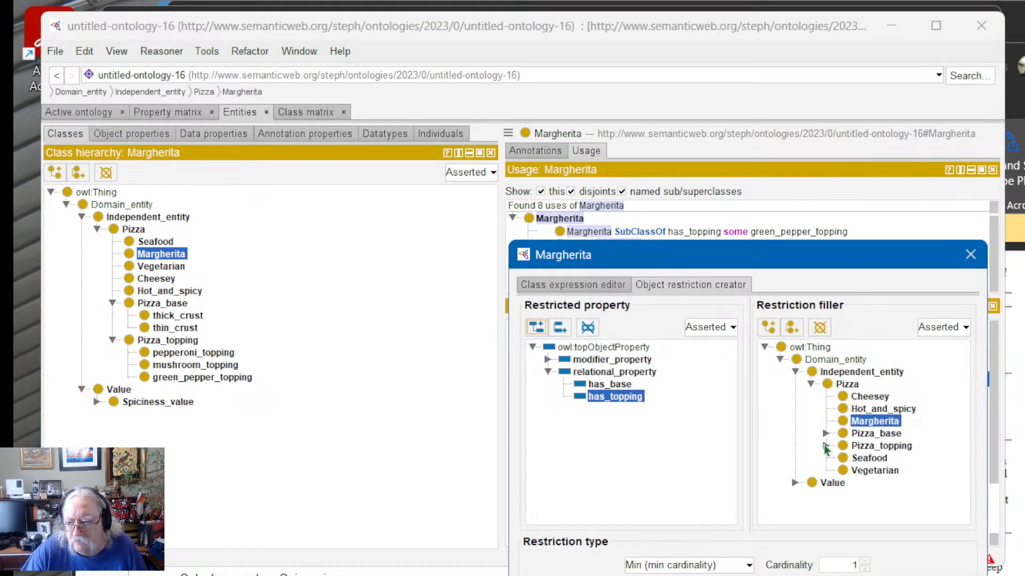
{"action": "left_click", "coordinate": [825, 446]}
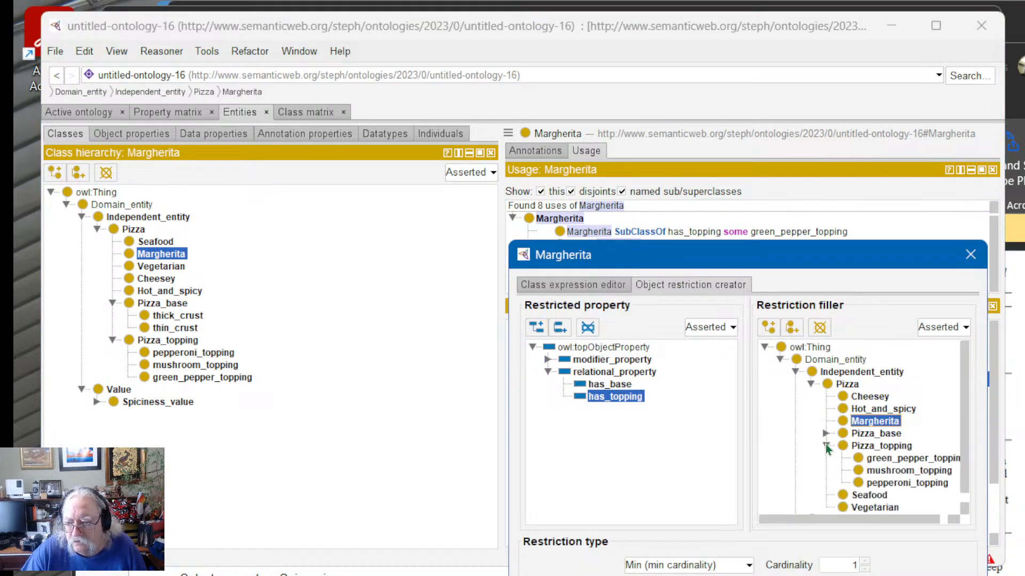
{"action": "left_click", "coordinate": [893, 459]}
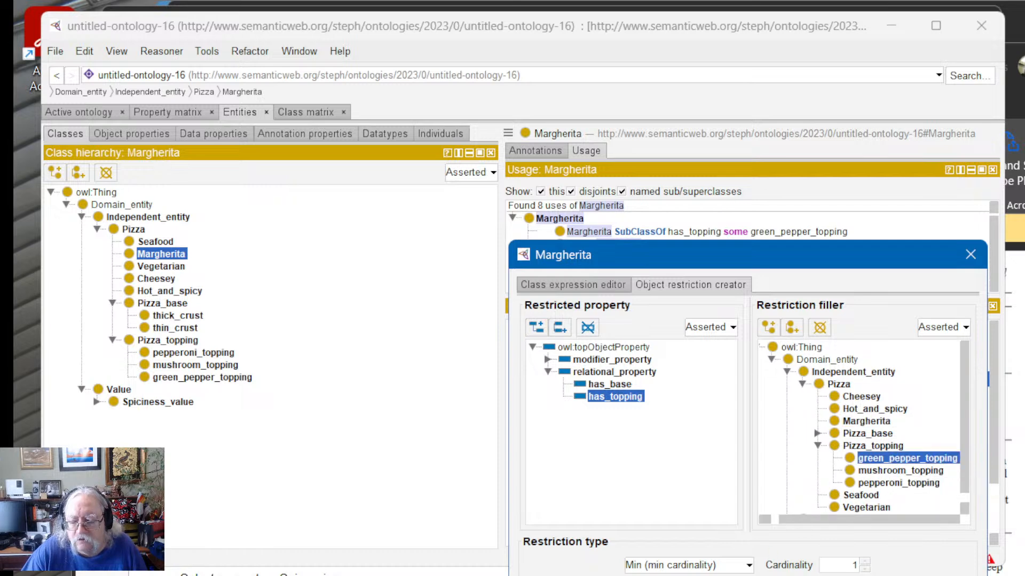
{"action": "key", "text": "Return"}
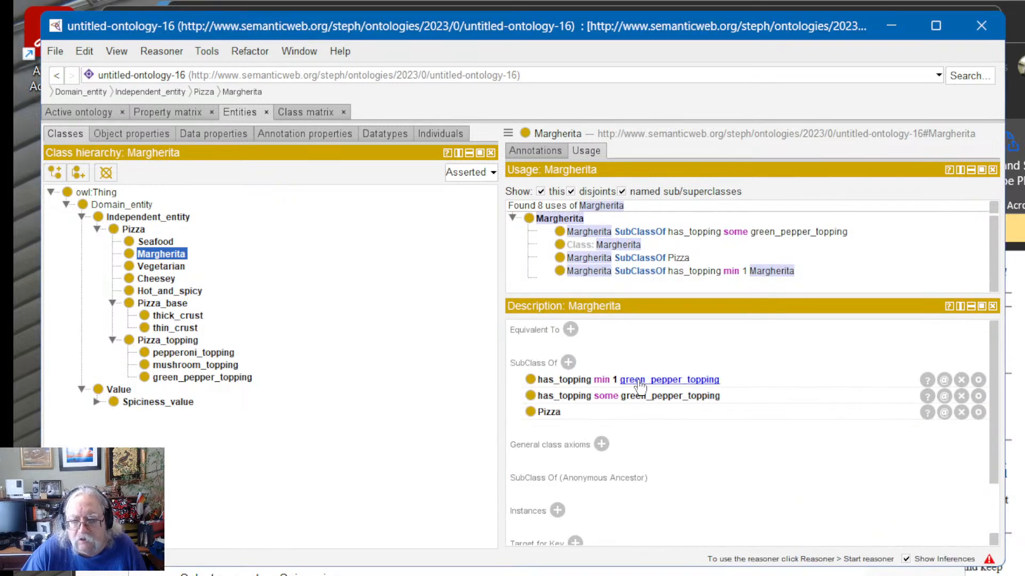
Step: Change Margherita's has_topping some green_pepper_topping restriction to Min (min cardinality) 1 with mushroom_topping as filler
{"action": "left_click", "coordinate": [980, 396]}
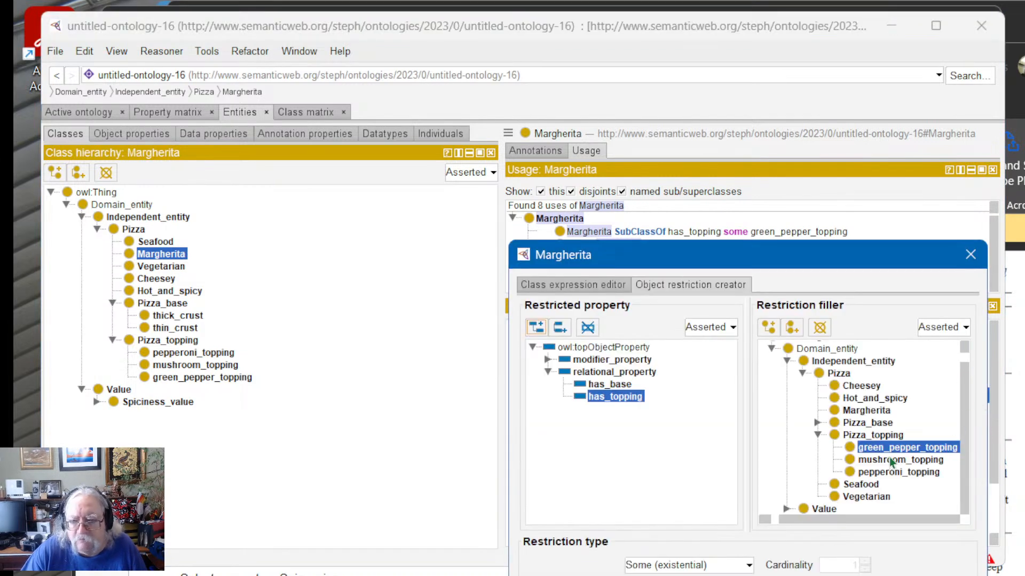
{"action": "left_click", "coordinate": [900, 460]}
{"action": "left_click", "coordinate": [732, 567]}
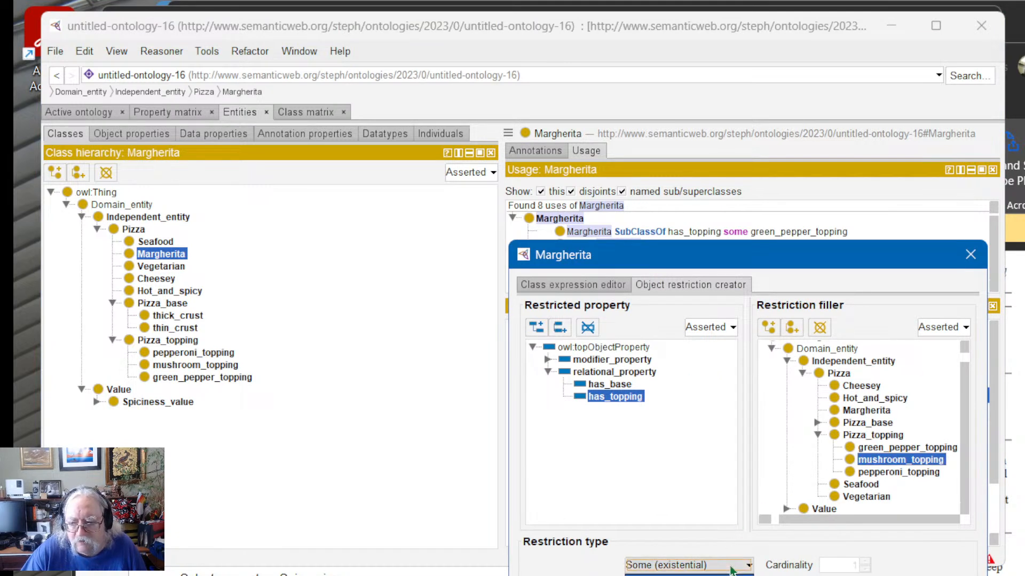
{"action": "left_click", "coordinate": [688, 575]}
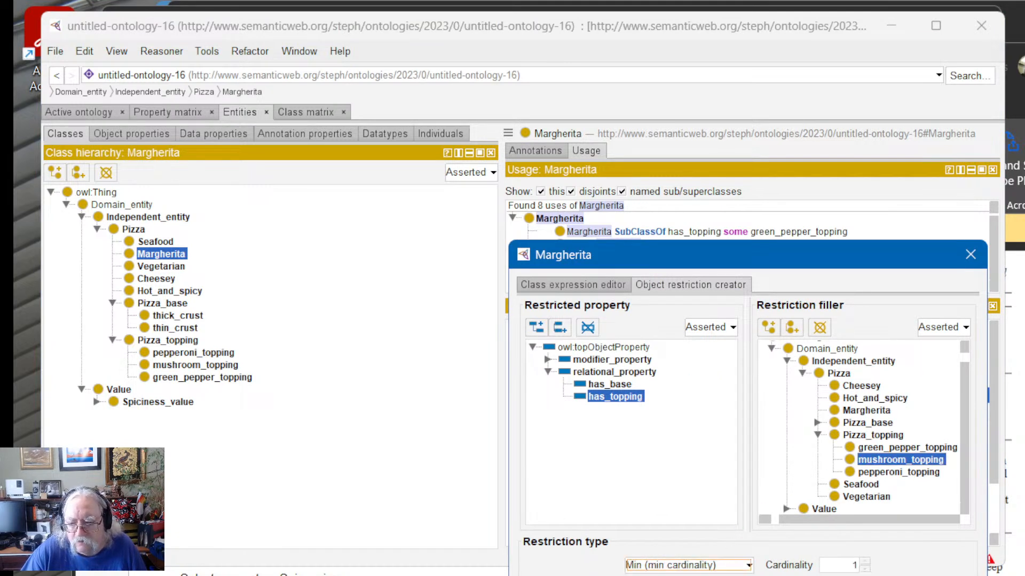
{"action": "left_click", "coordinate": [726, 575]}
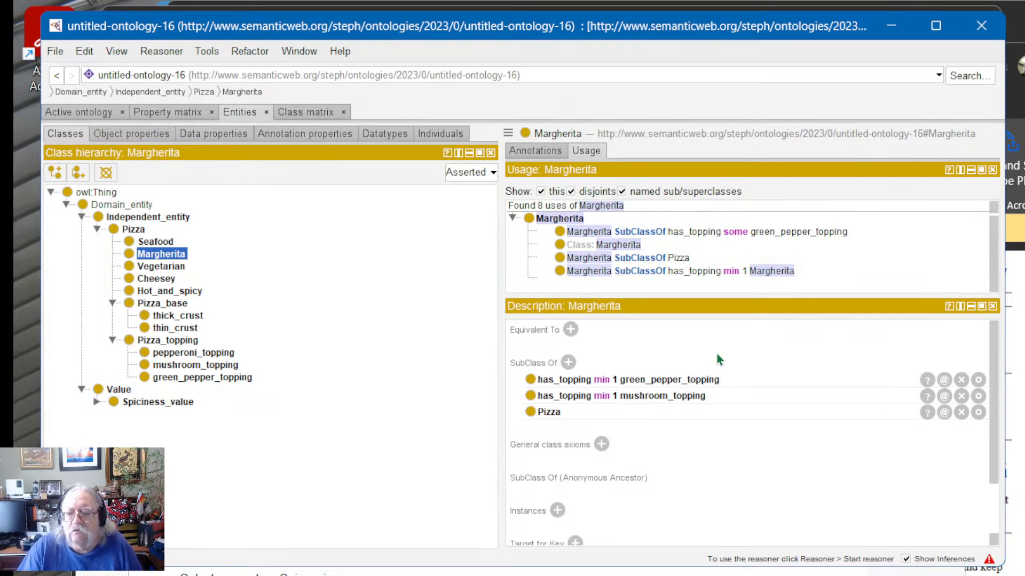
{"action": "left_click", "coordinate": [712, 335]}
{"action": "left_click", "coordinate": [475, 264]}
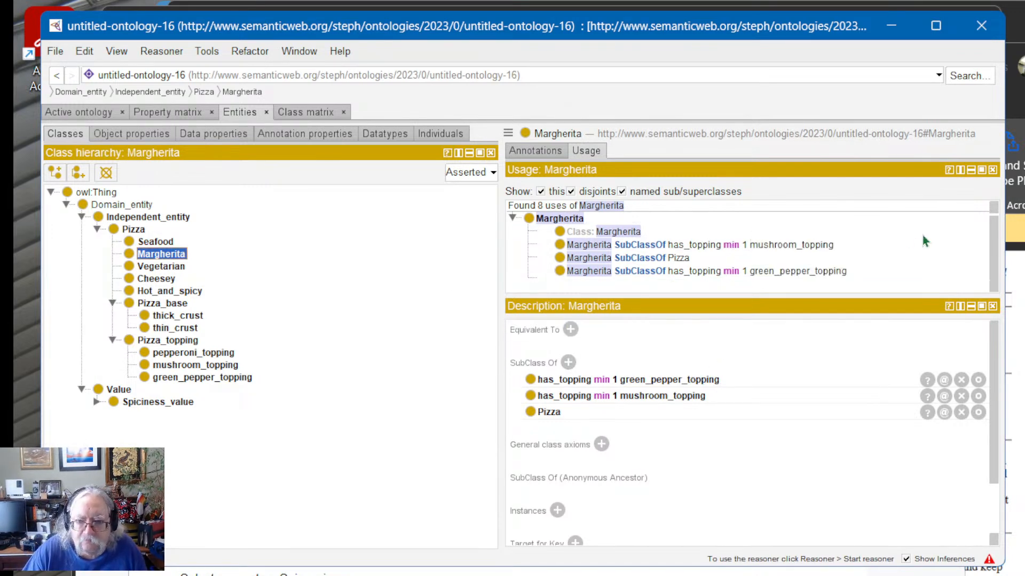
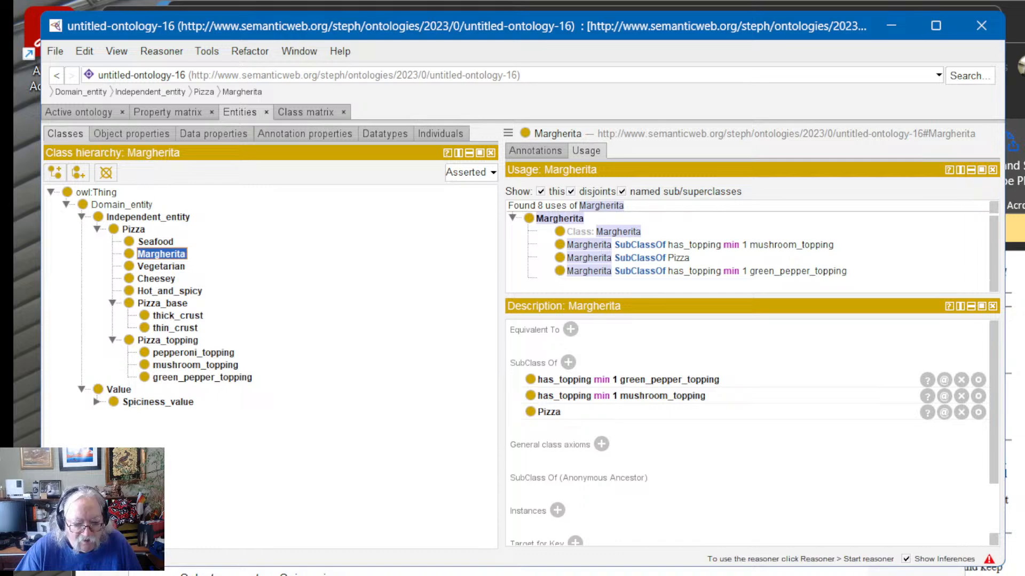
Step: Switch to the Protege4Pizzas10Minutes page in Firefox and reread the closure axiom instructions for finishing the pizza definitions
{"action": "key", "text": "alt+Tab"}
{"action": "scroll", "coordinate": [585, 452], "scroll_direction": "down", "scroll_amount": 4}
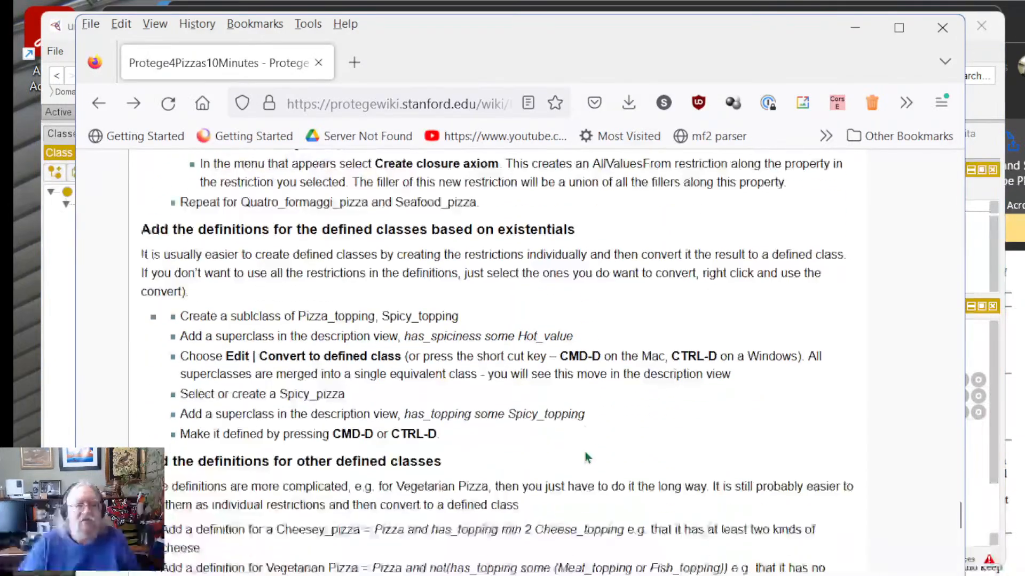
{"action": "scroll", "coordinate": [585, 451], "scroll_direction": "up", "scroll_amount": 3}
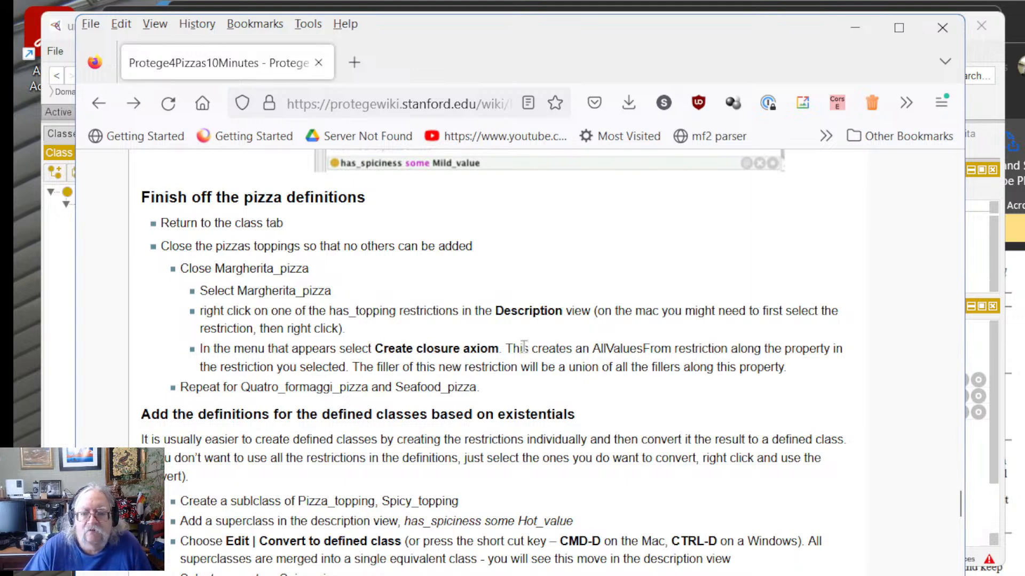
{"action": "left_click_drag", "start_coordinate": [555, 350], "coordinate": [613, 350]}
{"action": "left_click", "coordinate": [628, 366]}
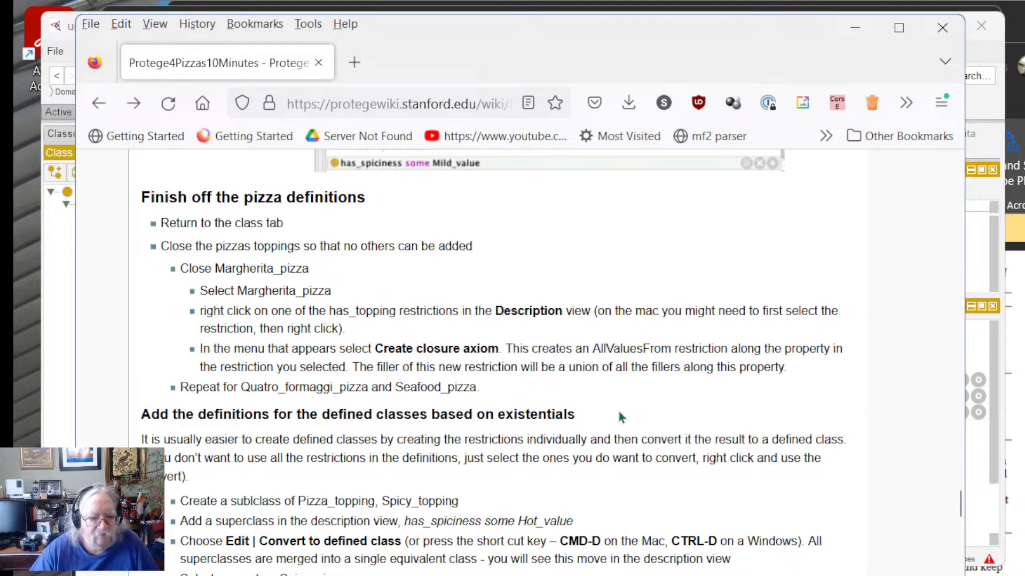
Step: Read the tutorial's instructions on defined classes based on existentials and on the Cheesey and Vegetarian pizza definitions
{"action": "scroll", "coordinate": [619, 412], "scroll_direction": "down", "scroll_amount": 3}
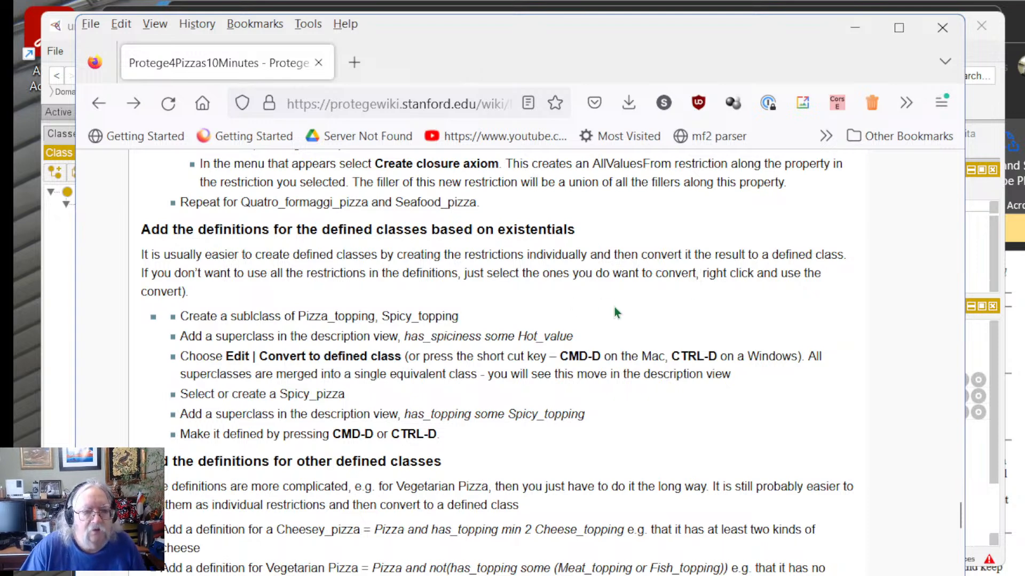
{"action": "scroll", "coordinate": [634, 273], "scroll_direction": "down", "scroll_amount": 3}
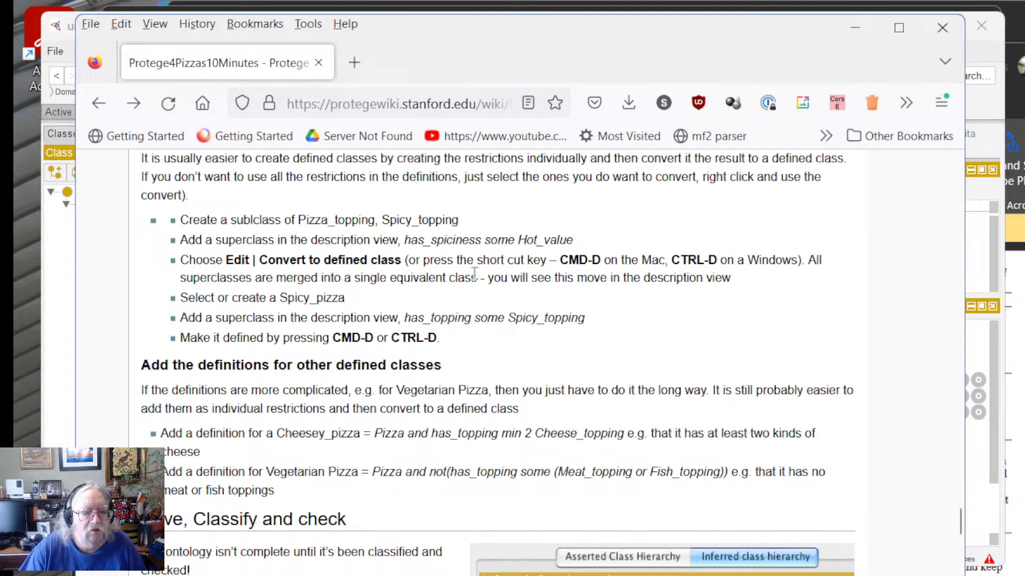
{"action": "scroll", "coordinate": [450, 279], "scroll_direction": "down", "scroll_amount": 5}
{"action": "scroll", "coordinate": [476, 276], "scroll_direction": "up", "scroll_amount": 2}
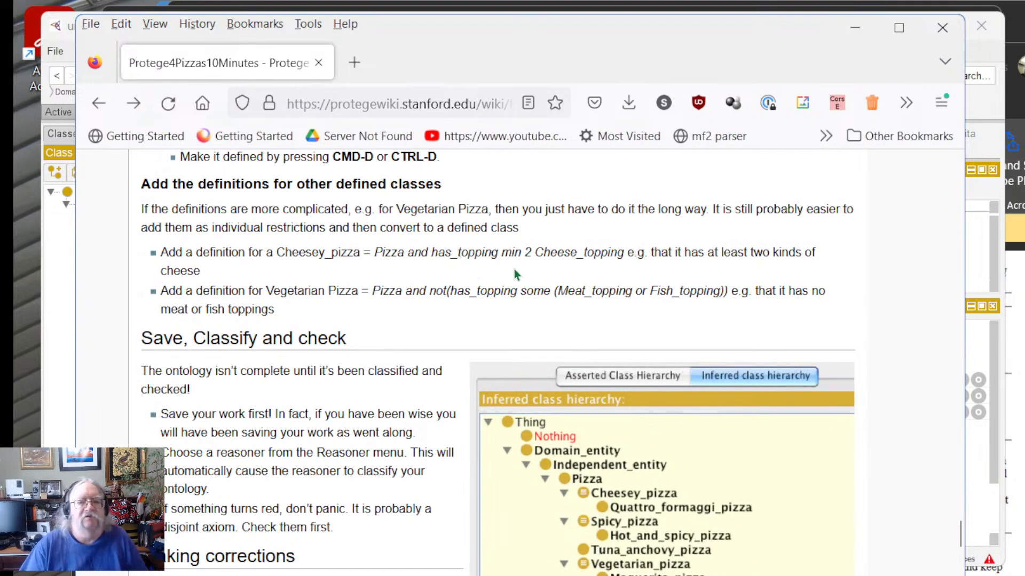
{"action": "left_click_drag", "start_coordinate": [500, 229], "coordinate": [476, 215]}
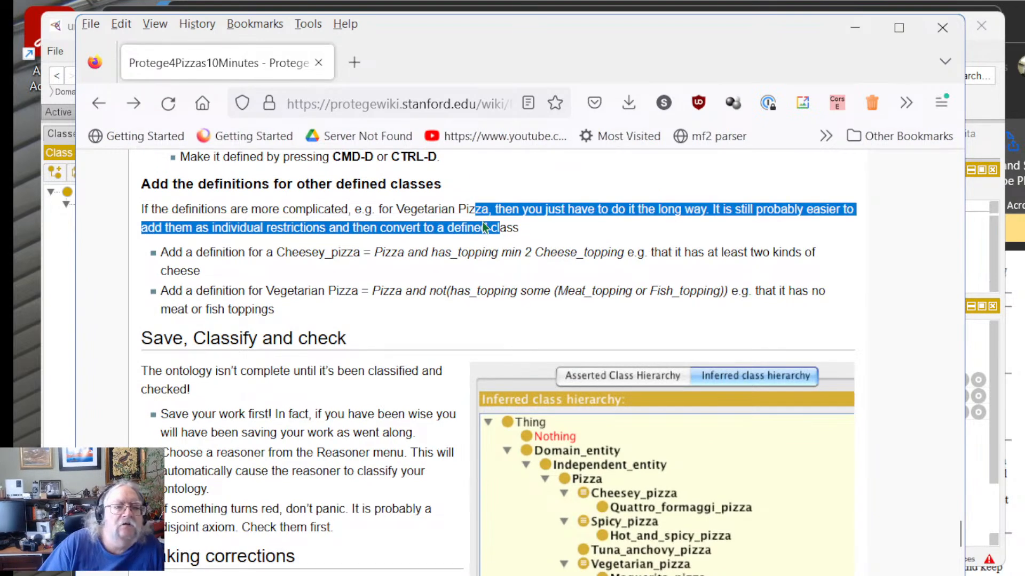
{"action": "left_click", "coordinate": [612, 279]}
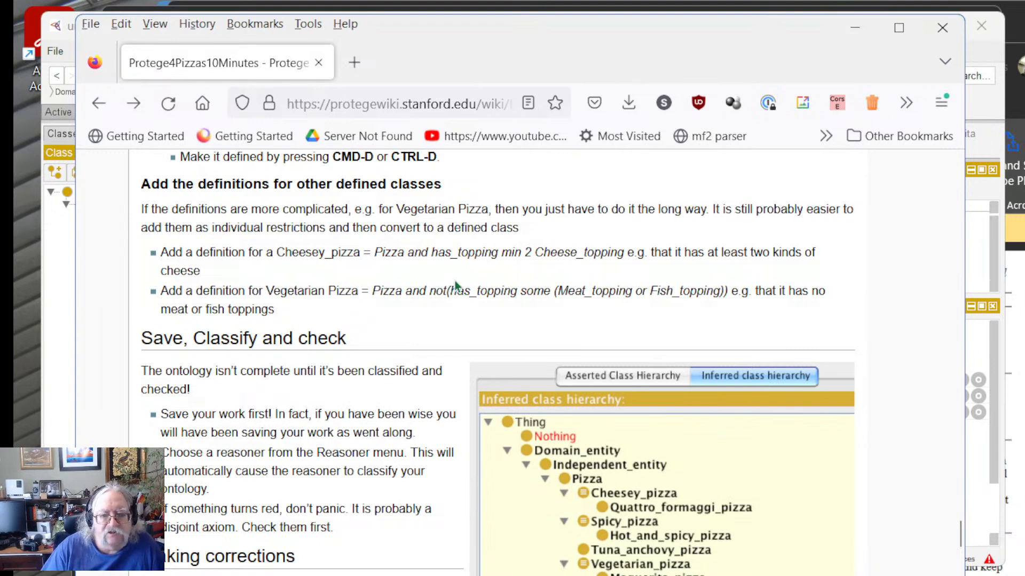
Step: Switch to Protégé and change Seafood's has_topping some mushroom_topping restriction to Exactly (exact cardinality) 1
{"action": "left_click", "coordinate": [994, 440]}
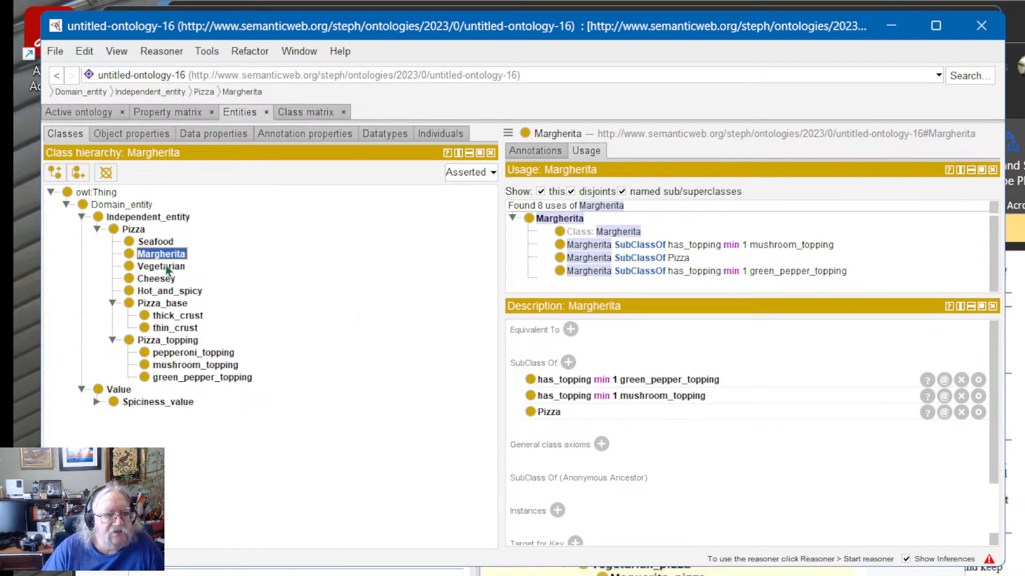
{"action": "left_click", "coordinate": [166, 243]}
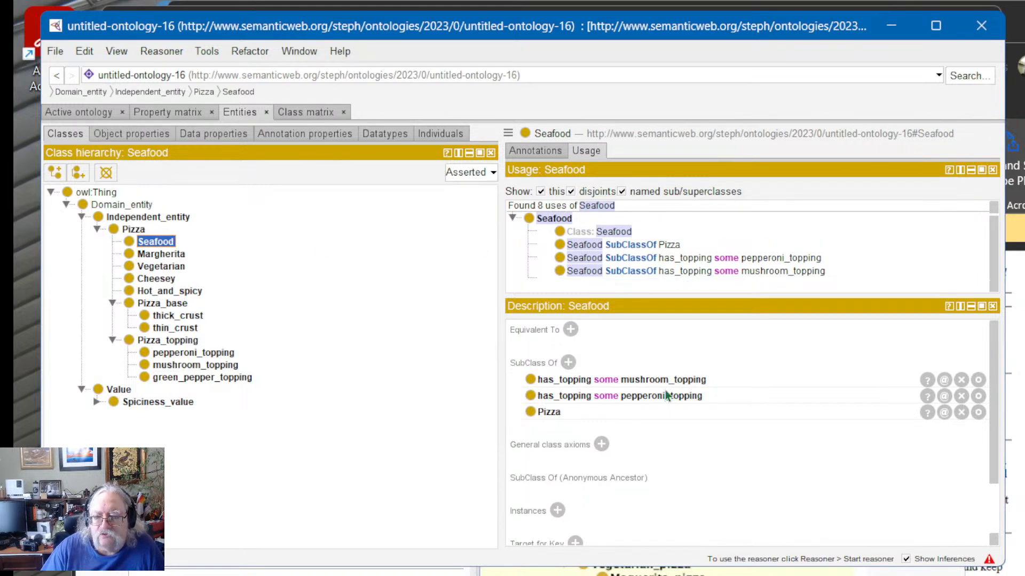
{"action": "left_click", "coordinate": [979, 381]}
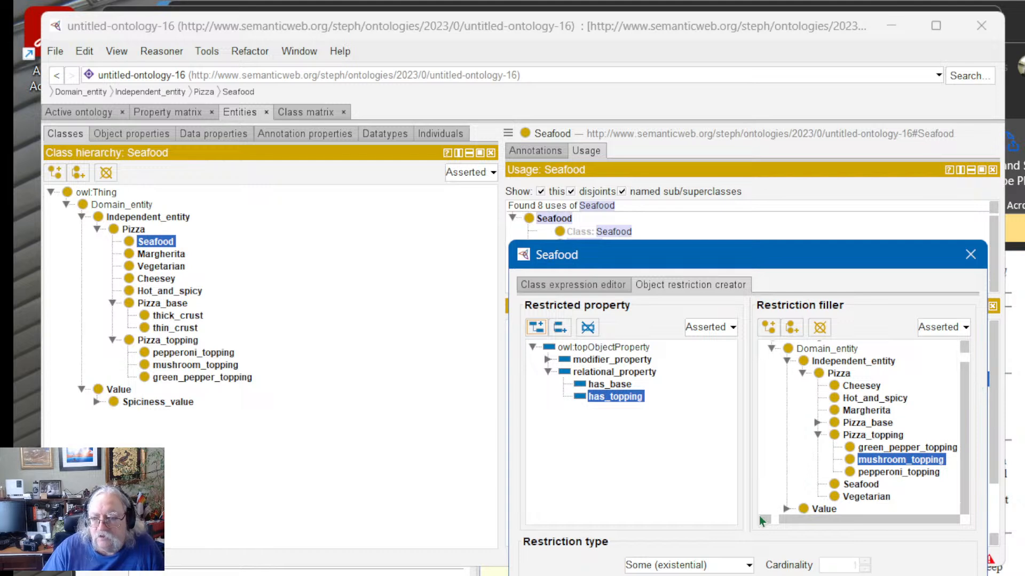
{"action": "left_click", "coordinate": [700, 567]}
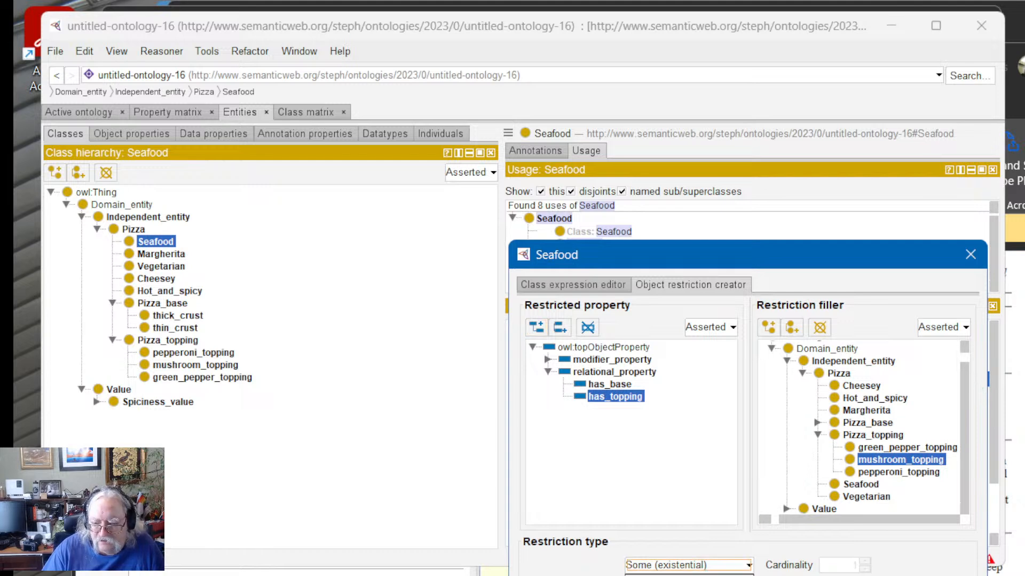
{"action": "left_click", "coordinate": [689, 575]}
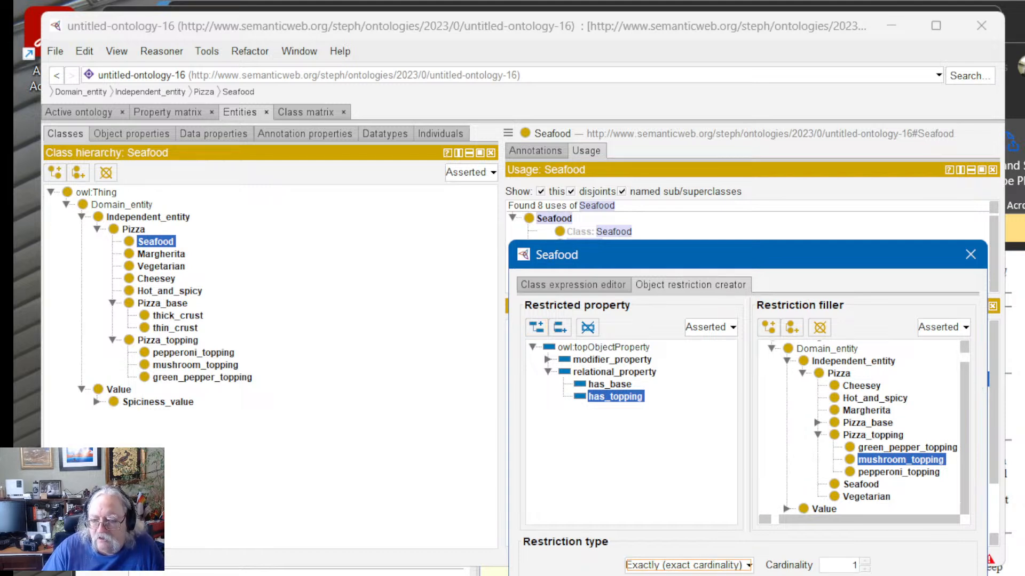
{"action": "left_click", "coordinate": [727, 575]}
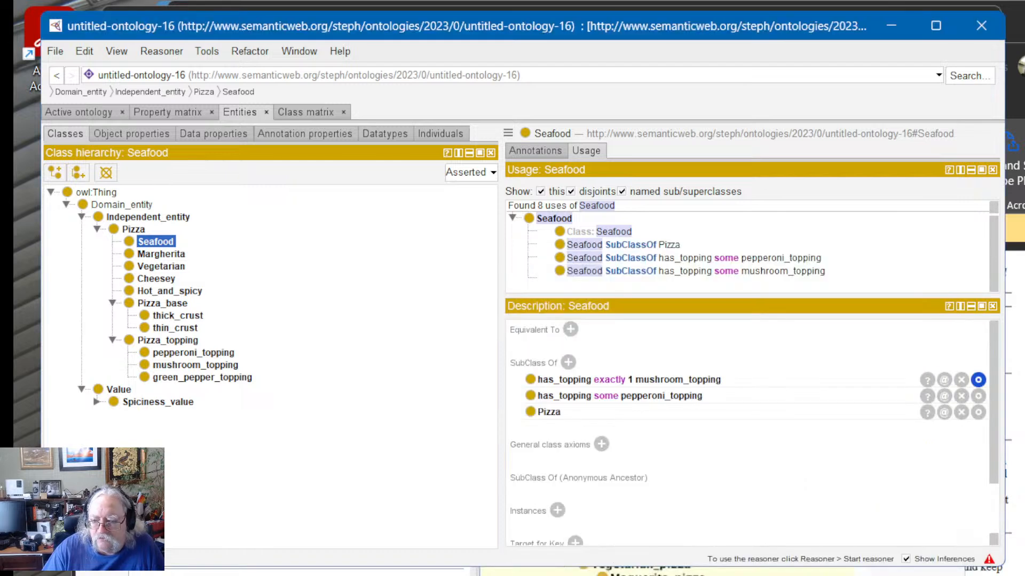
Step: Change Seafood's has_topping some pepperoni_topping restriction to Min (min cardinality) 1
{"action": "left_click", "coordinate": [976, 397]}
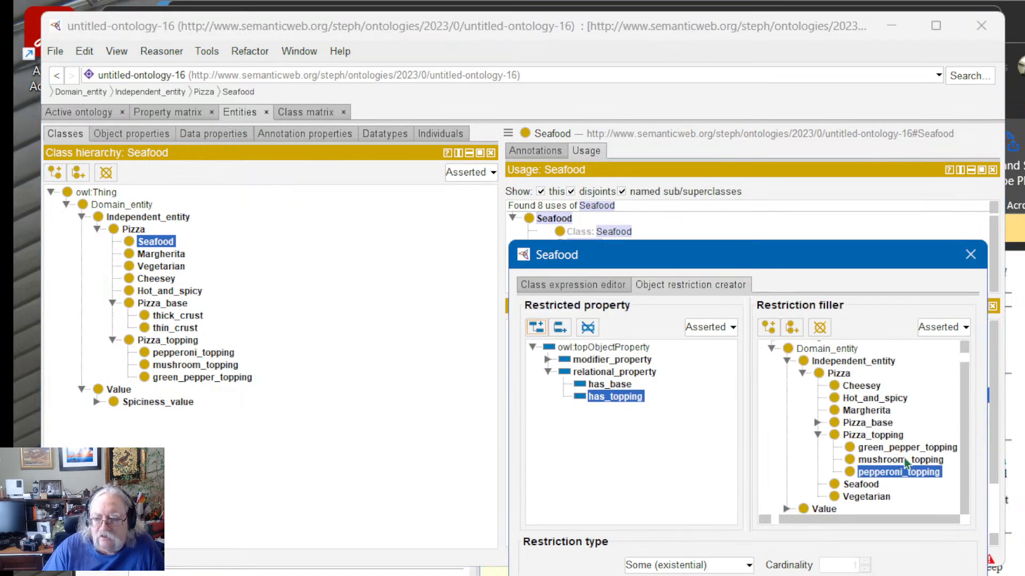
{"action": "left_click", "coordinate": [713, 570]}
{"action": "left_click", "coordinate": [688, 575]}
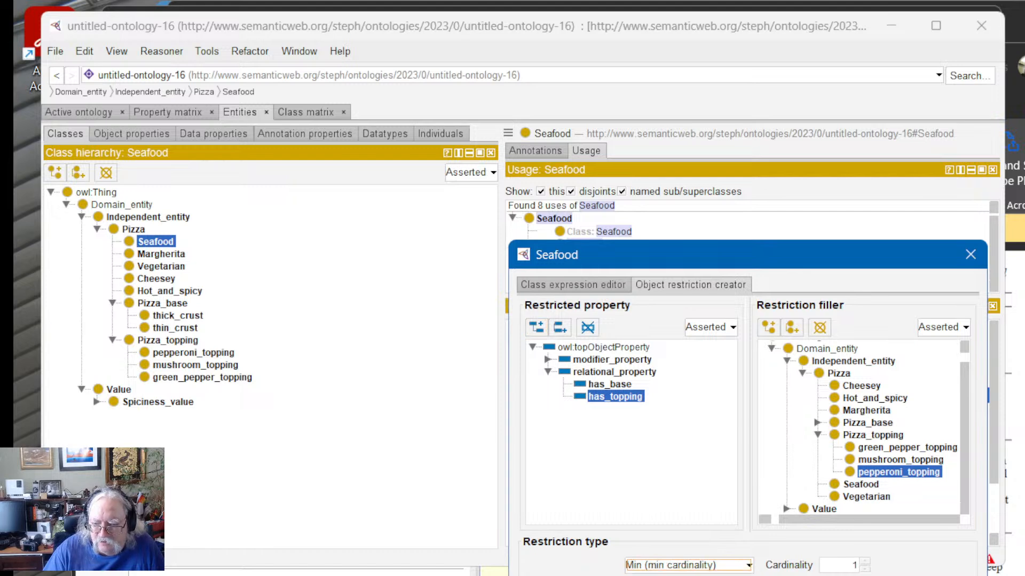
{"action": "left_click", "coordinate": [911, 575]}
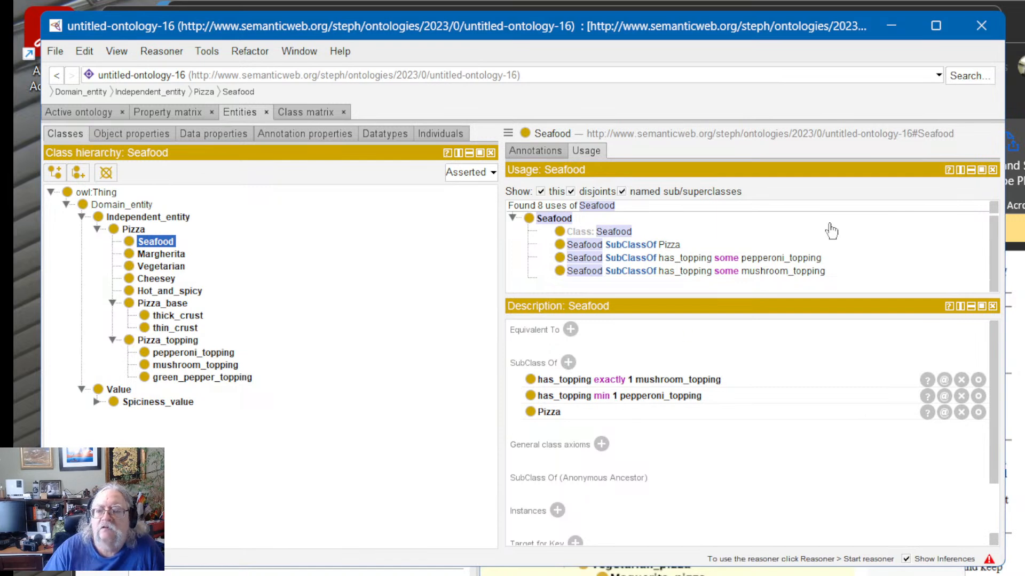
Step: Follow Seafood's usage entries to inspect the pepperoni_topping class, and return to Seafood to review its updated restrictions
{"action": "left_click", "coordinate": [880, 228]}
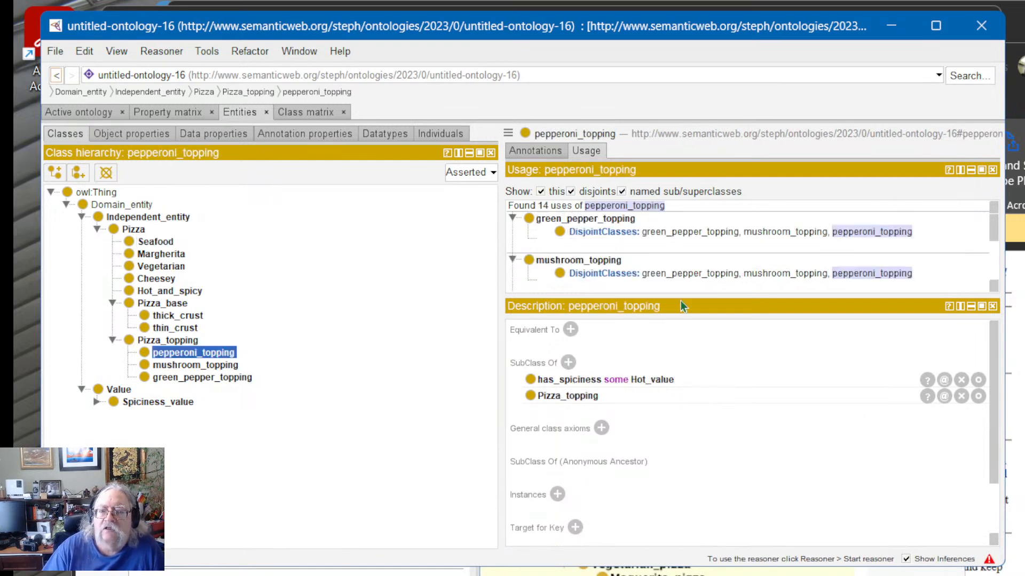
{"action": "scroll", "coordinate": [724, 282], "scroll_direction": "up", "scroll_amount": 1}
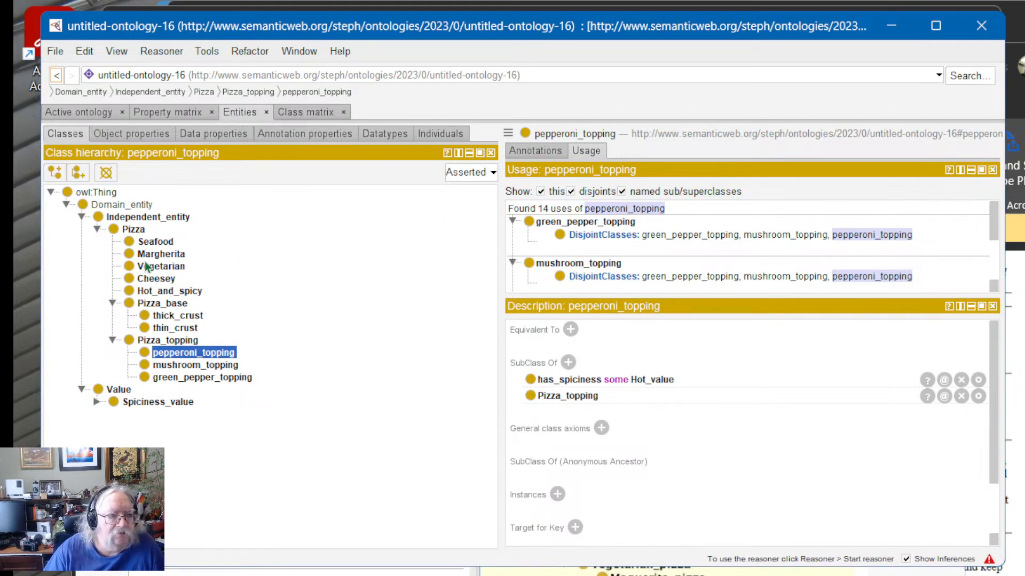
{"action": "left_click", "coordinate": [152, 247]}
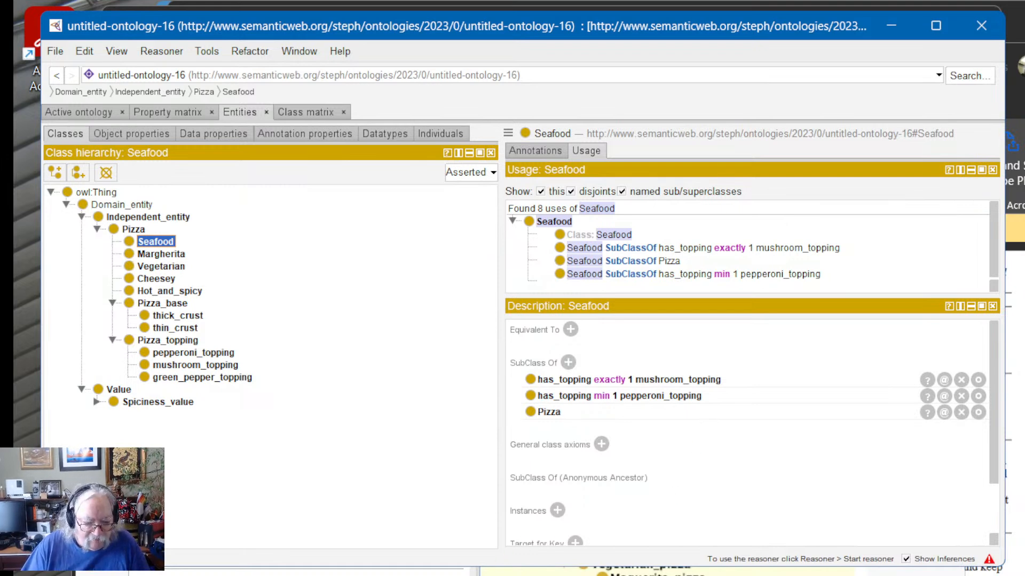
Step: Switch to the Protege4Pizzas10Minutes page in Firefox and read the Save, Classify and check and the Making corrections sections
{"action": "left_click", "coordinate": [412, 574]}
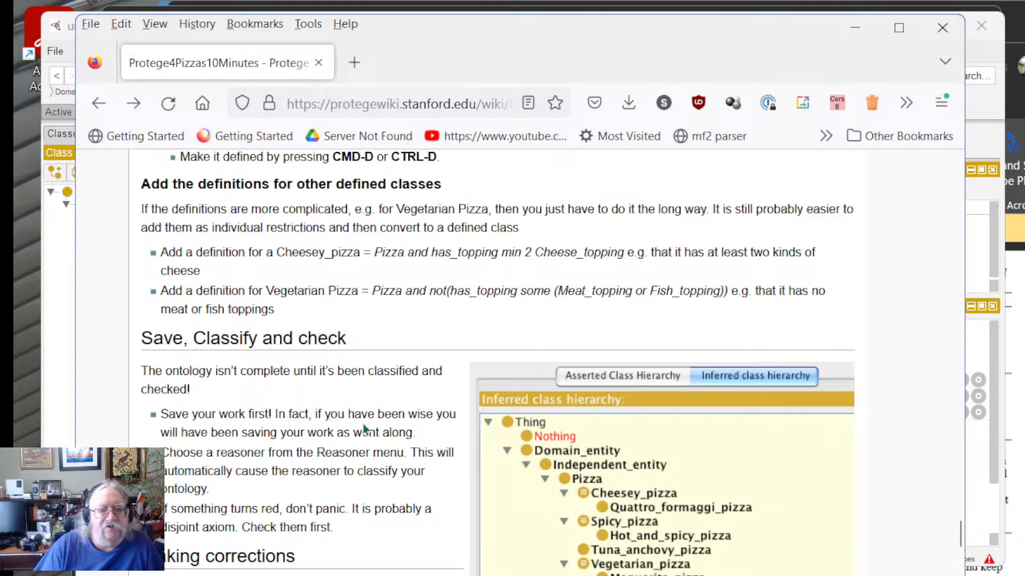
{"action": "scroll", "coordinate": [363, 428], "scroll_direction": "down", "scroll_amount": 1}
{"action": "scroll", "coordinate": [368, 406], "scroll_direction": "down", "scroll_amount": 3}
{"action": "scroll", "coordinate": [370, 399], "scroll_direction": "down", "scroll_amount": 4}
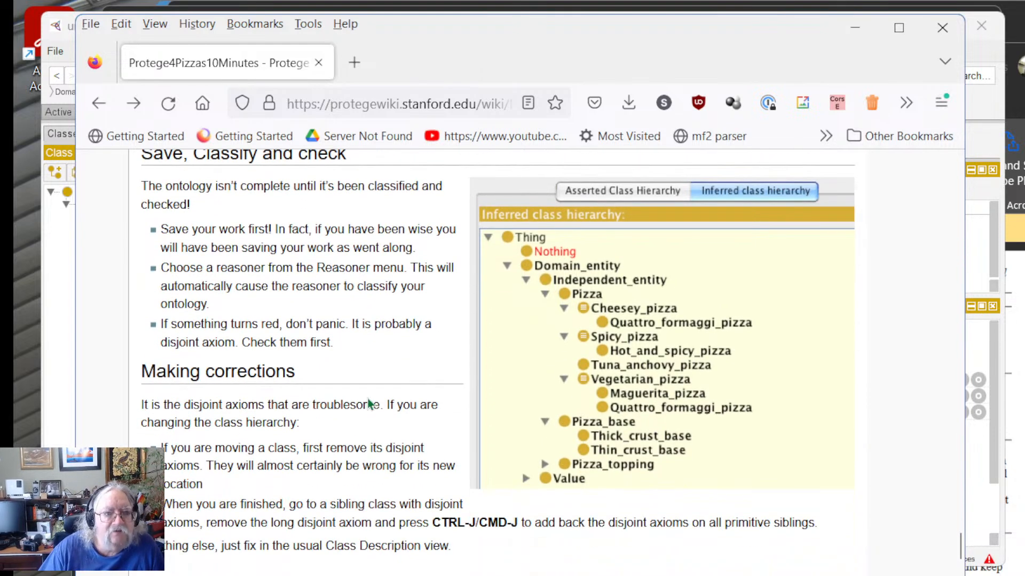
{"action": "scroll", "coordinate": [355, 409], "scroll_direction": "down", "scroll_amount": 4}
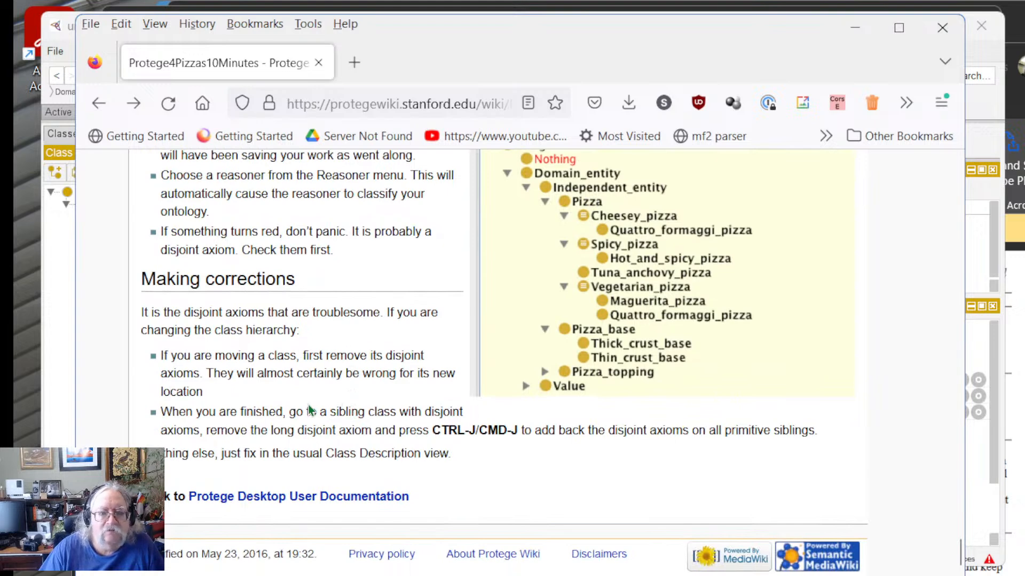
{"action": "scroll", "coordinate": [309, 405], "scroll_direction": "up", "scroll_amount": 4}
{"action": "scroll", "coordinate": [309, 406], "scroll_direction": "down", "scroll_amount": 4}
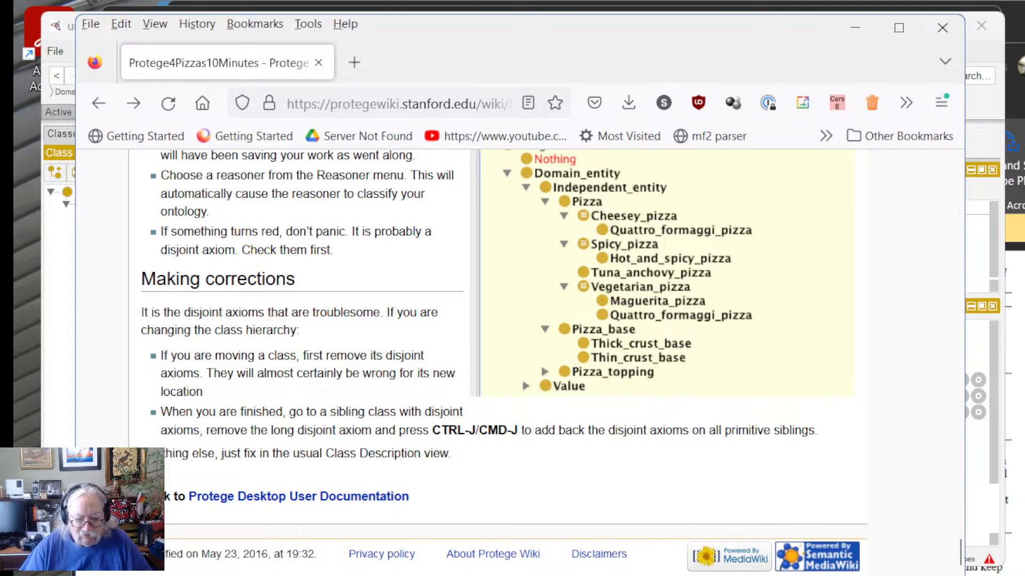
Step: Switch back to Protégé, start the reasoner on the pizza ontology, and move the window aside to uncover the tutorial
{"action": "key", "text": "alt+Tab"}
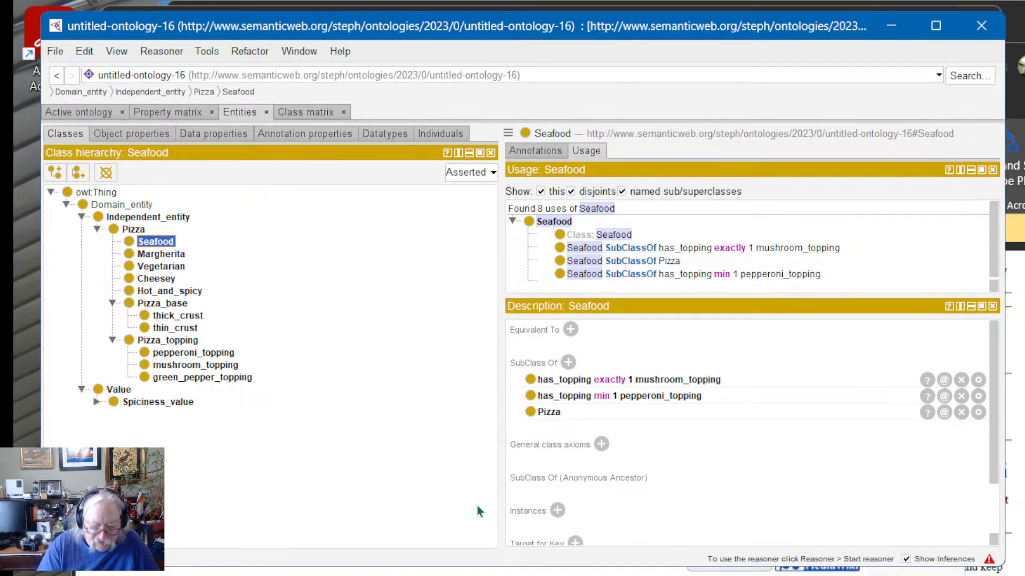
{"action": "key", "text": "ctrl+r"}
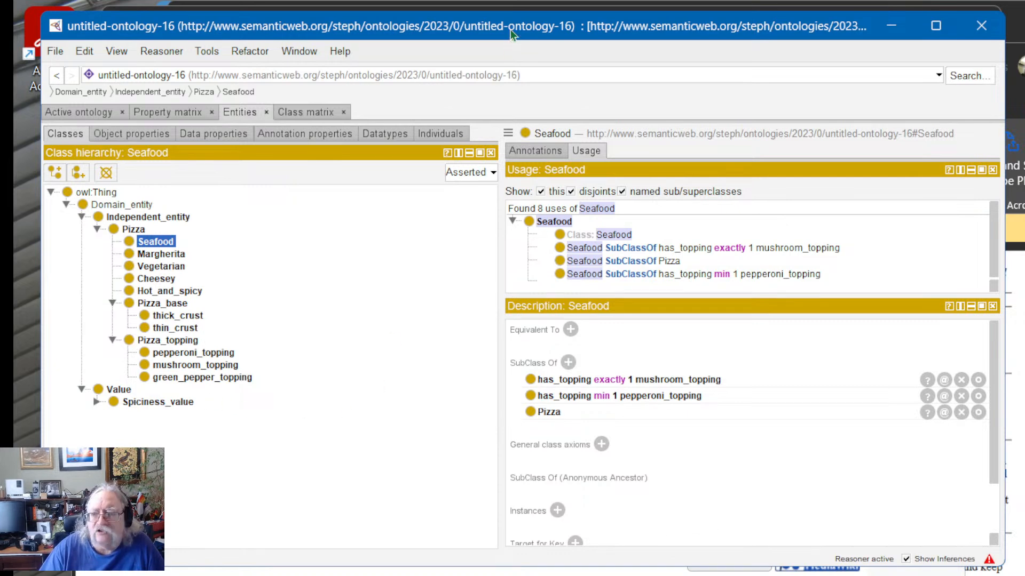
{"action": "left_click_drag", "start_coordinate": [513, 32], "coordinate": [728, 105]}
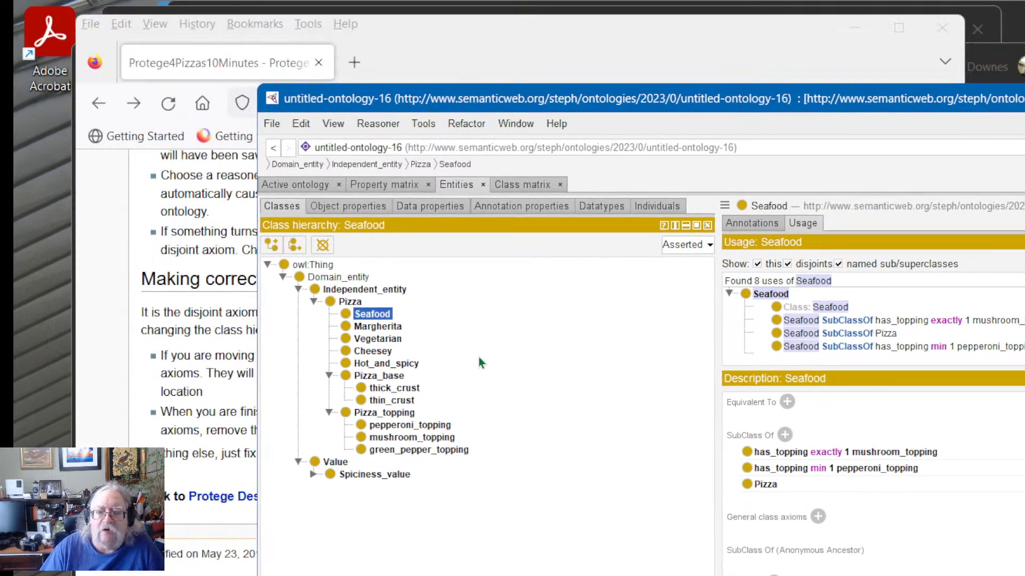
Step: Examine the Margherita class's usage, annotations and has_topping restrictions
{"action": "left_click", "coordinate": [368, 327]}
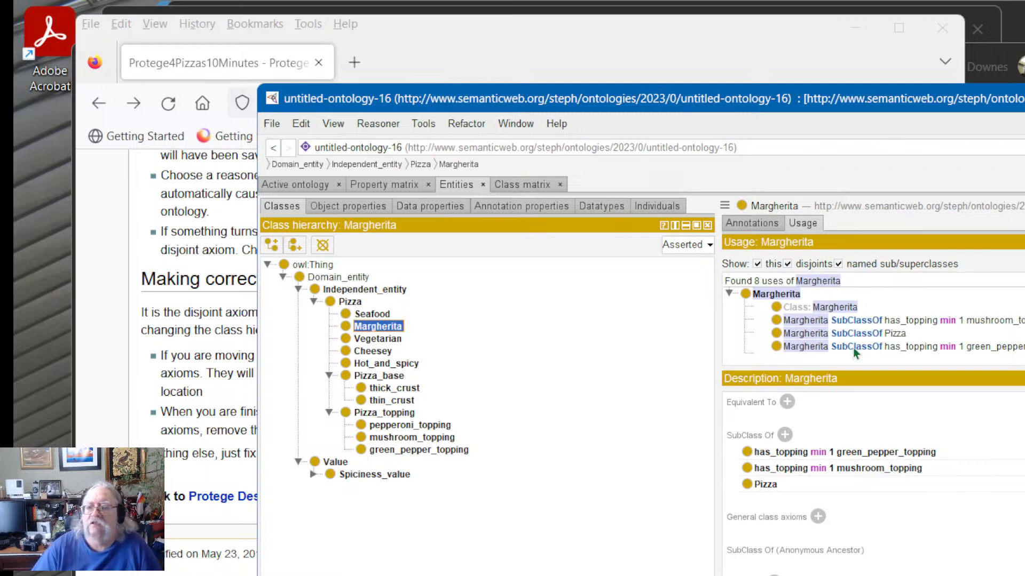
{"action": "left_click", "coordinate": [777, 223]}
{"action": "left_click", "coordinate": [805, 226]}
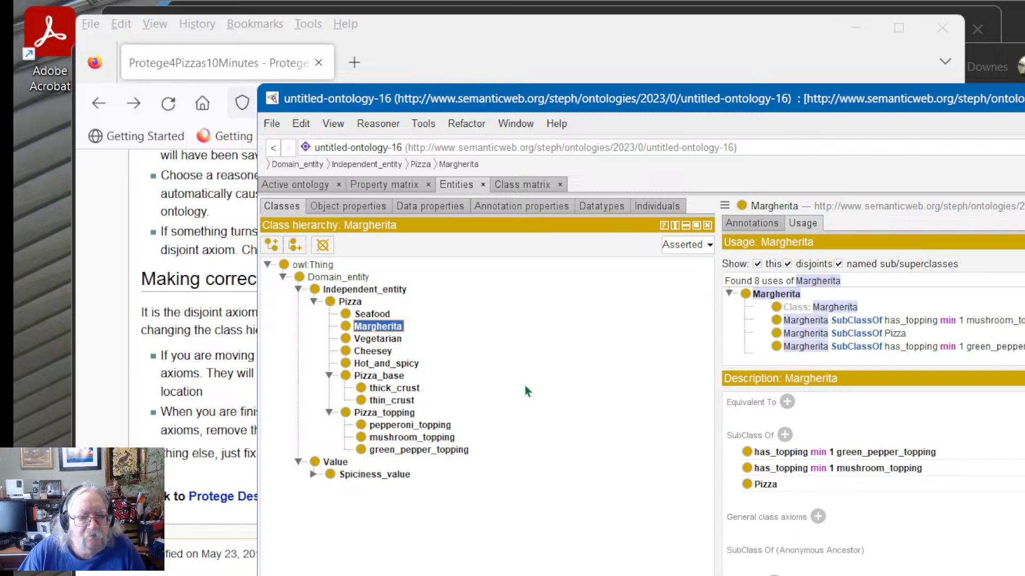
Step: Expand Spiciness_value and inspect where its Hot_value, Medium_value and Mild_value subclasses are used
{"action": "left_click", "coordinate": [314, 474]}
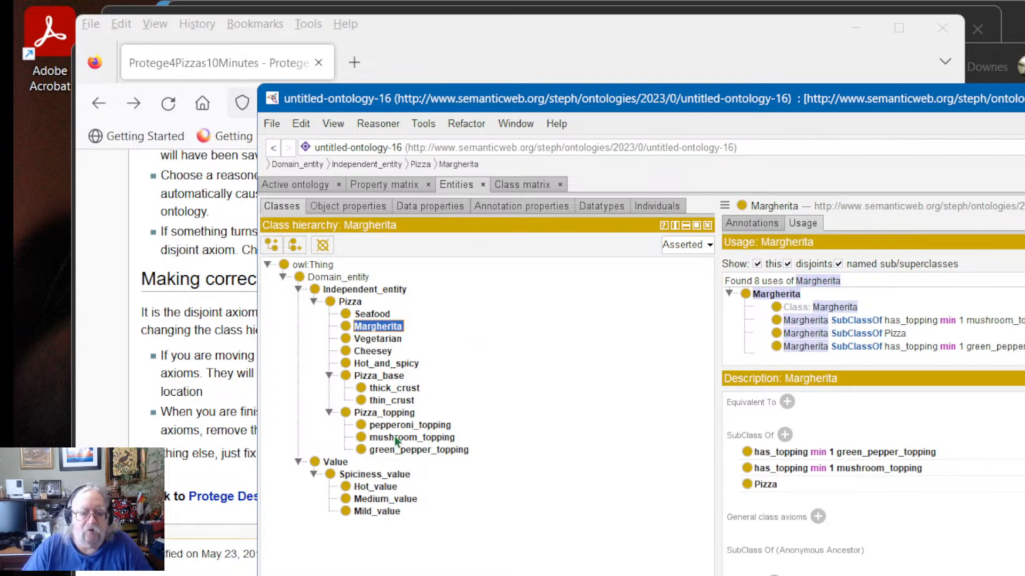
{"action": "left_click", "coordinate": [386, 488]}
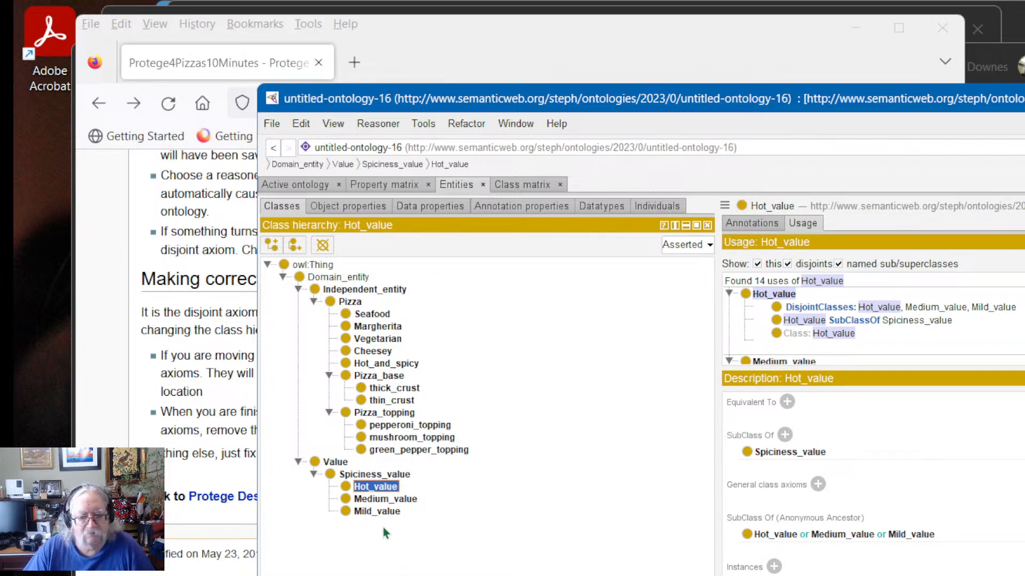
{"action": "left_click", "coordinate": [382, 500]}
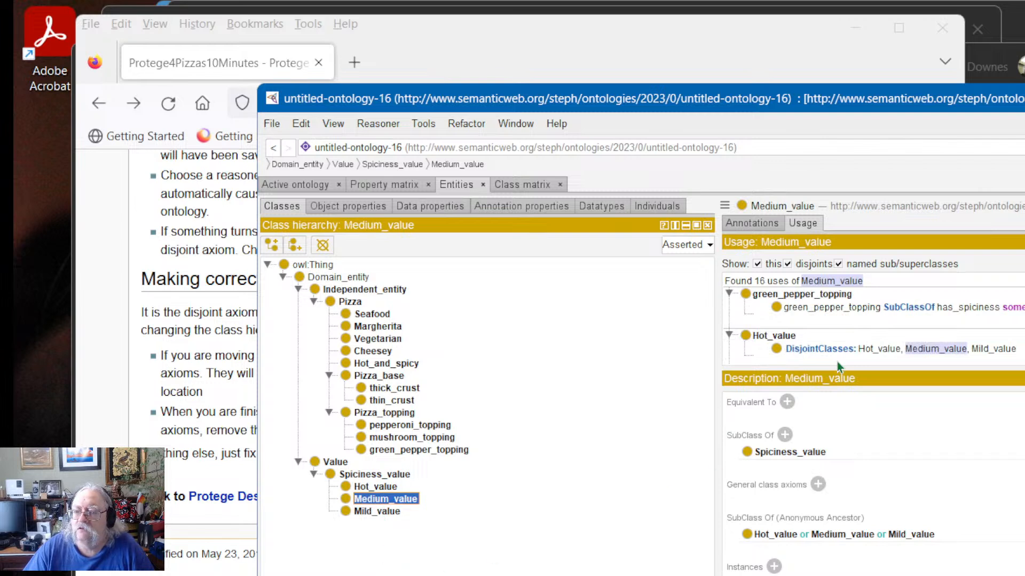
{"action": "left_click", "coordinate": [364, 511]}
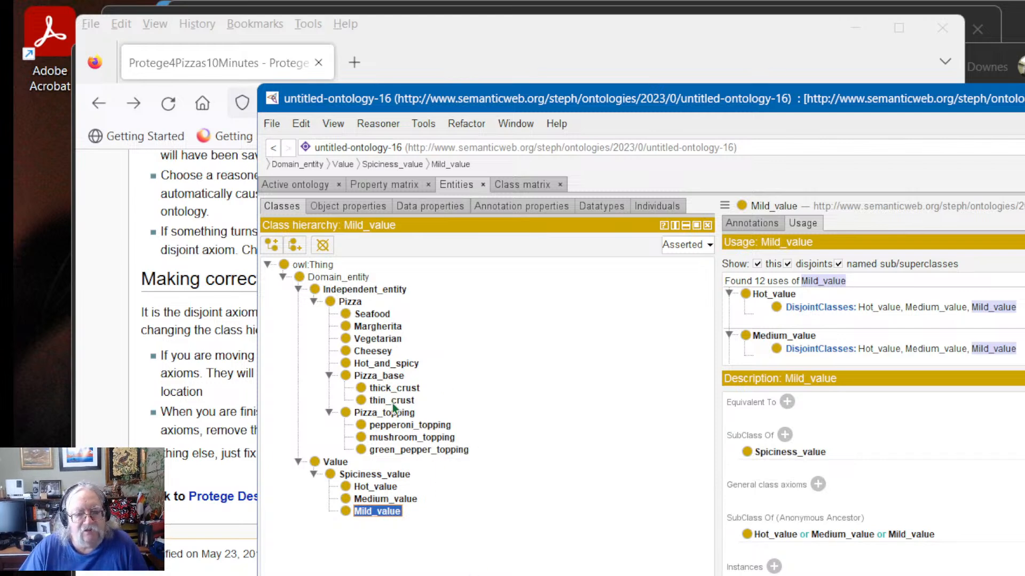
Step: Review all usages of pepperoni_topping, including its disjoint classes, its has_spiciness restriction and its use in Seafood
{"action": "left_click", "coordinate": [395, 426]}
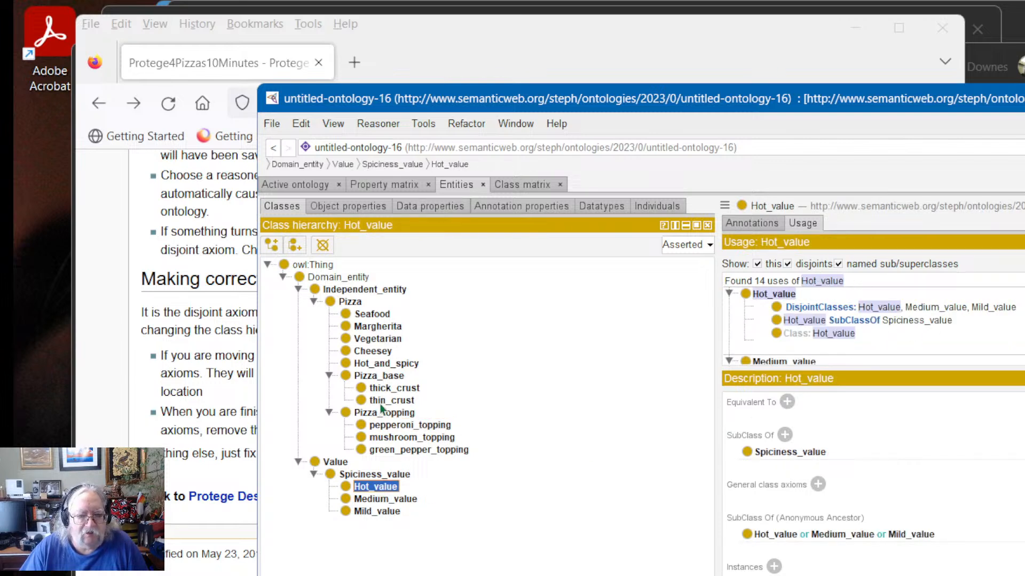
{"action": "left_click", "coordinate": [379, 425]}
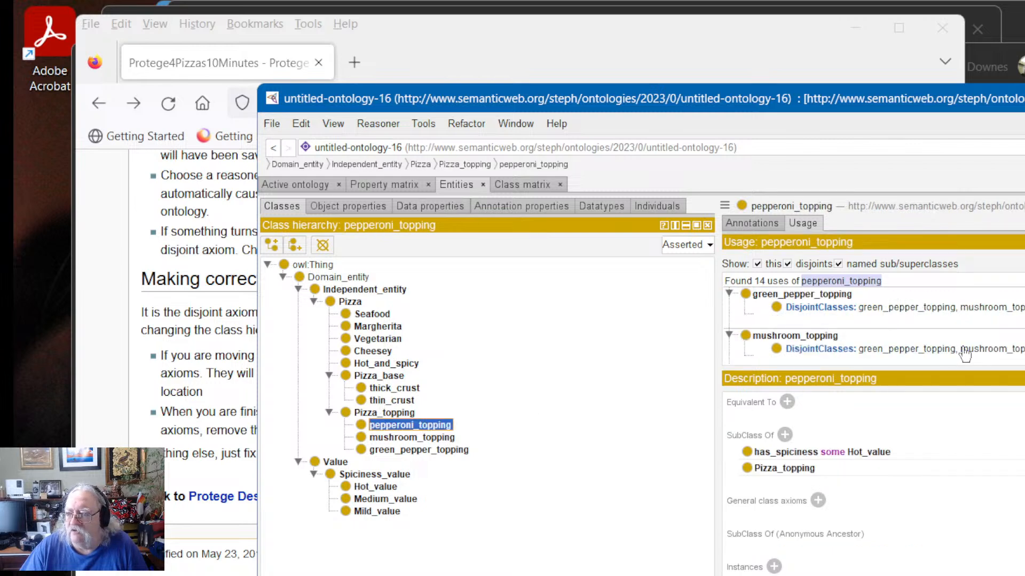
{"action": "scroll", "coordinate": [988, 353], "scroll_direction": "down", "scroll_amount": 3}
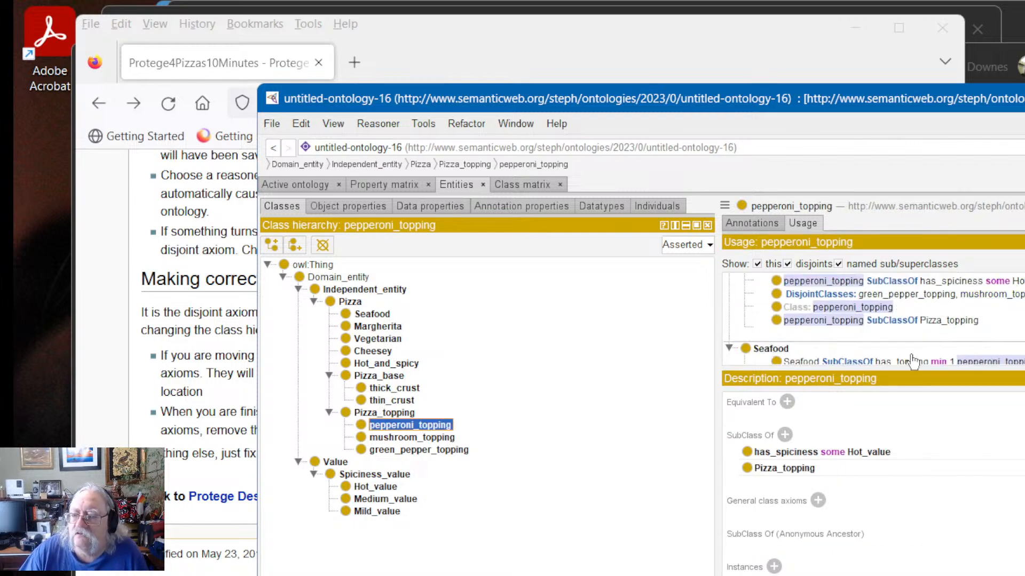
{"action": "scroll", "coordinate": [844, 326], "scroll_direction": "down", "scroll_amount": 1}
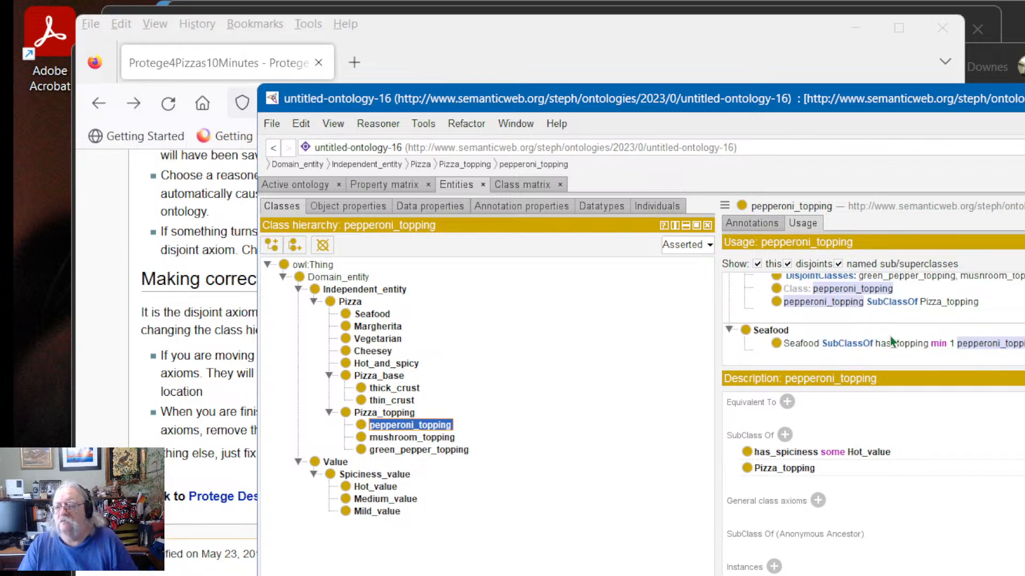
{"action": "scroll", "coordinate": [891, 342], "scroll_direction": "up", "scroll_amount": 3}
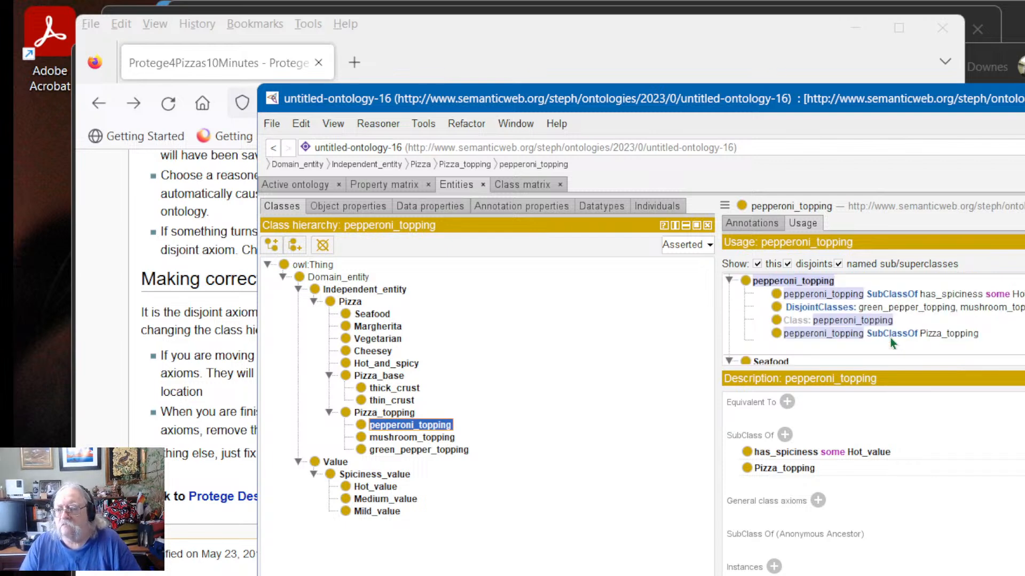
{"action": "scroll", "coordinate": [890, 342], "scroll_direction": "down", "scroll_amount": 4}
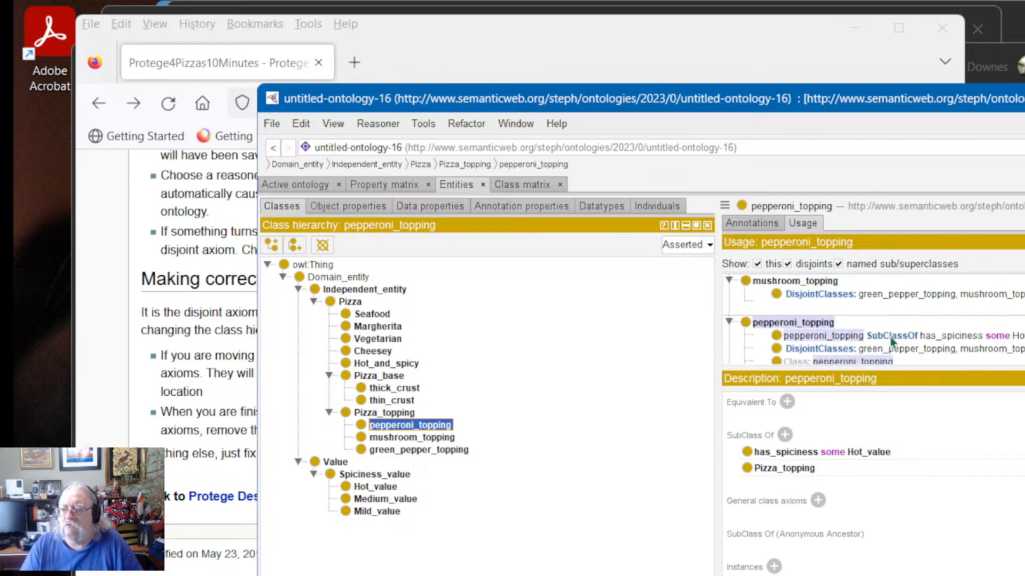
{"action": "scroll", "coordinate": [890, 341], "scroll_direction": "down", "scroll_amount": 5}
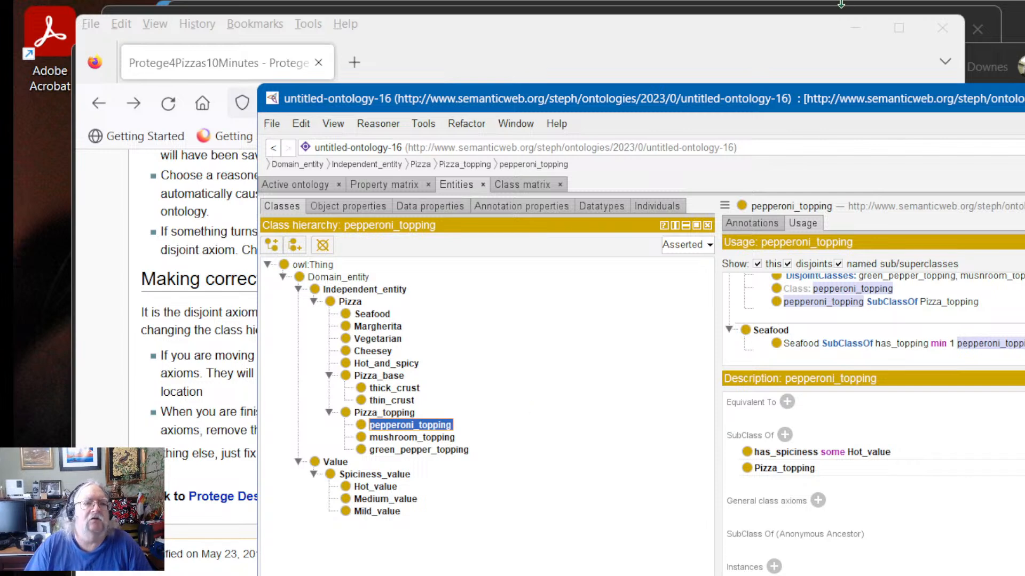
Step: Switch between Protégé and the tutorial page in Firefox to revisit the Making corrections section and the inferred class hierarchy
{"action": "left_click", "coordinate": [726, 47]}
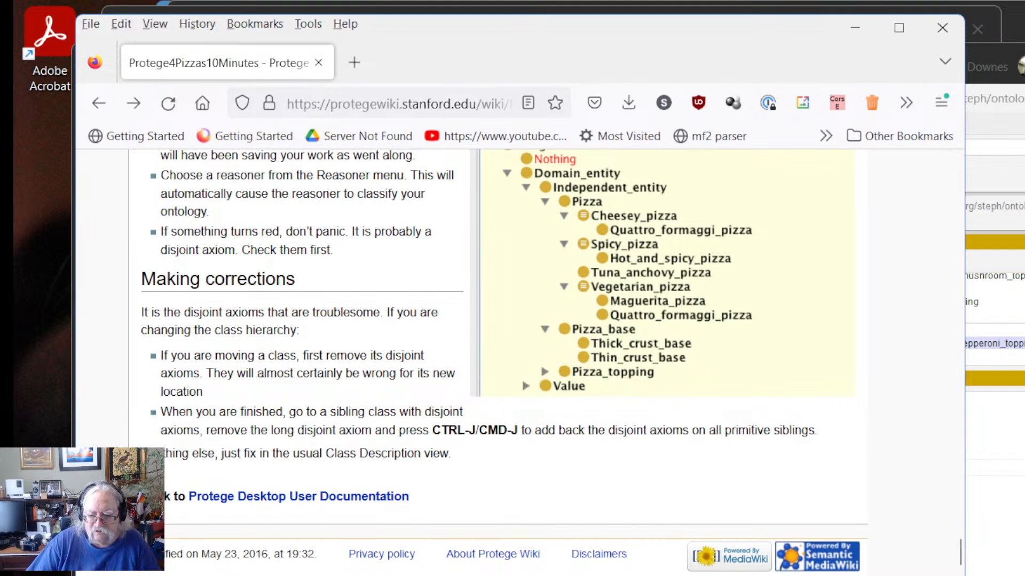
{"action": "key", "text": "alt+Tab"}
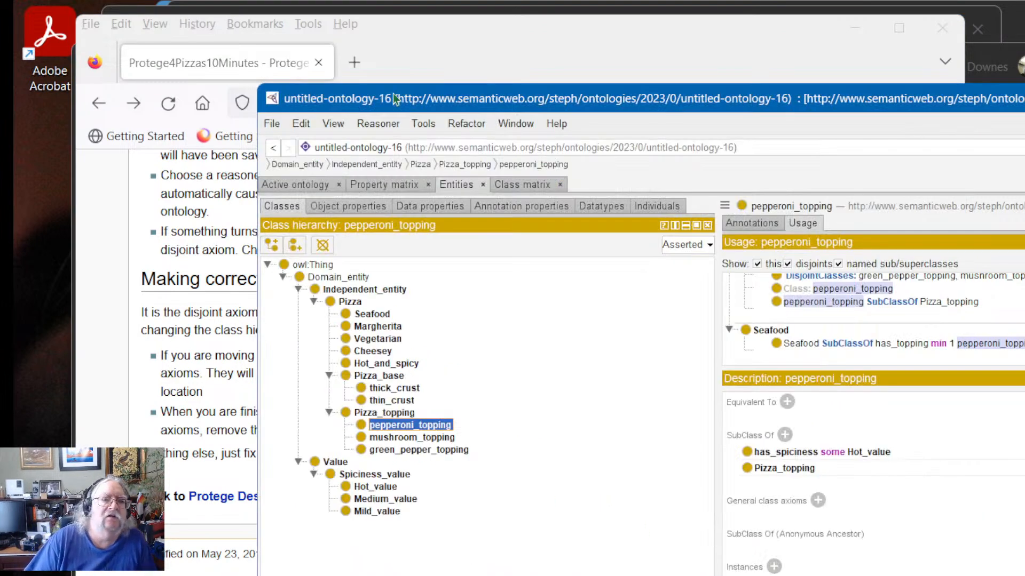
{"action": "left_click", "coordinate": [425, 44]}
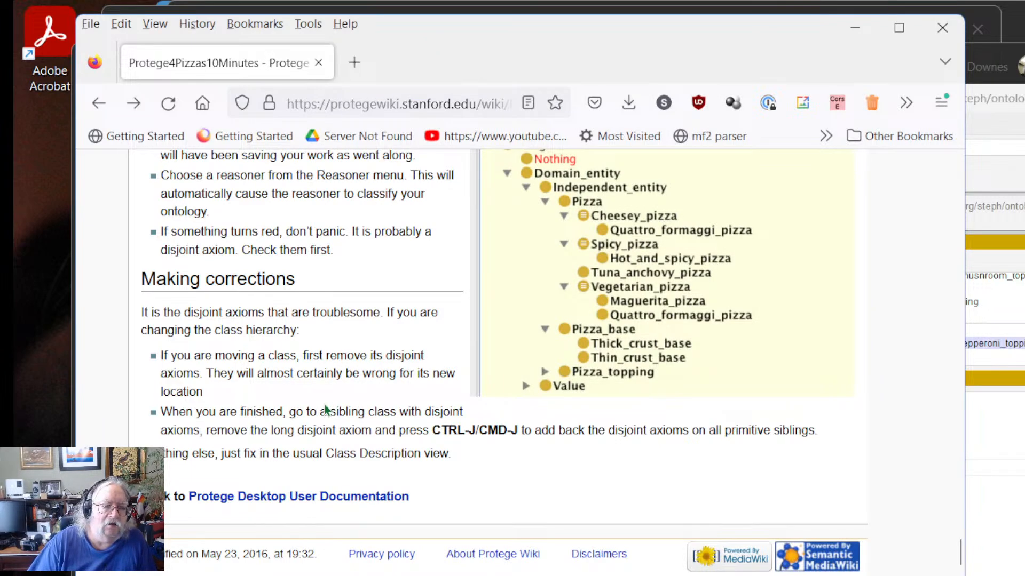
Step: Skim the Pizzas in 10 Minutes tutorial back to its contents list and check its discussion page
{"action": "scroll", "coordinate": [326, 408], "scroll_direction": "up", "scroll_amount": 20}
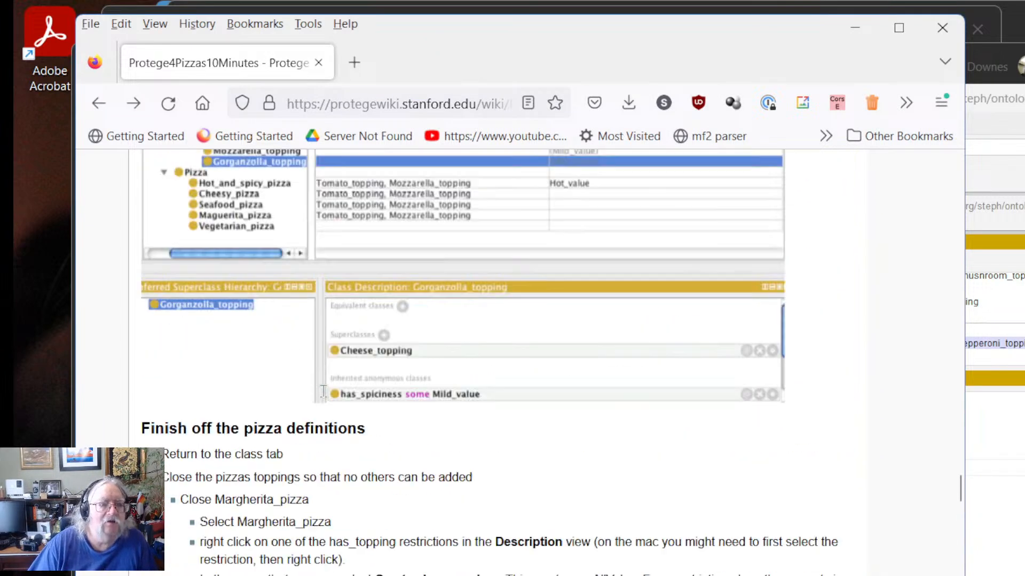
{"action": "scroll", "coordinate": [335, 370], "scroll_direction": "up", "scroll_amount": 20}
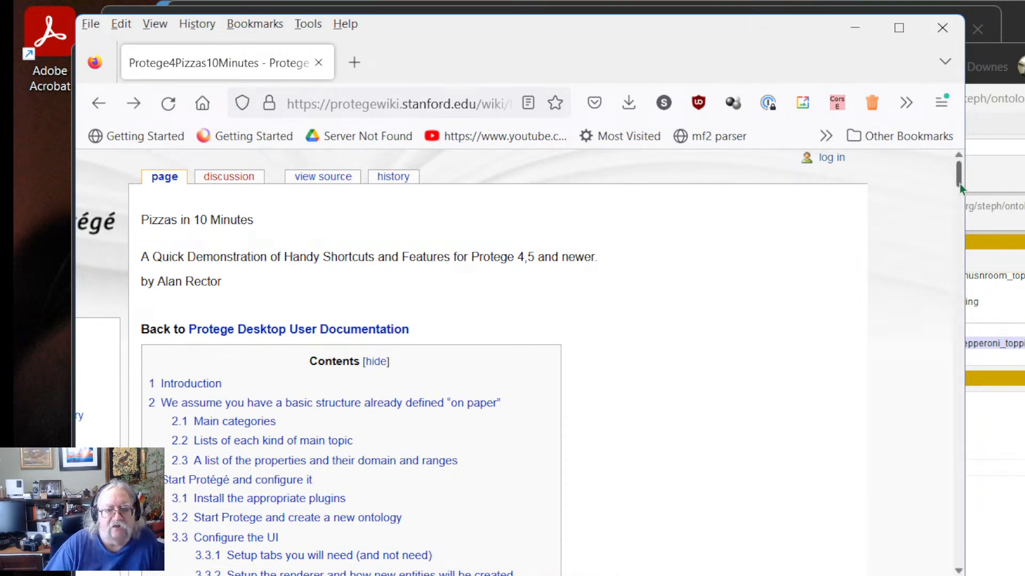
{"action": "left_click_drag", "start_coordinate": [960, 183], "coordinate": [935, 571]}
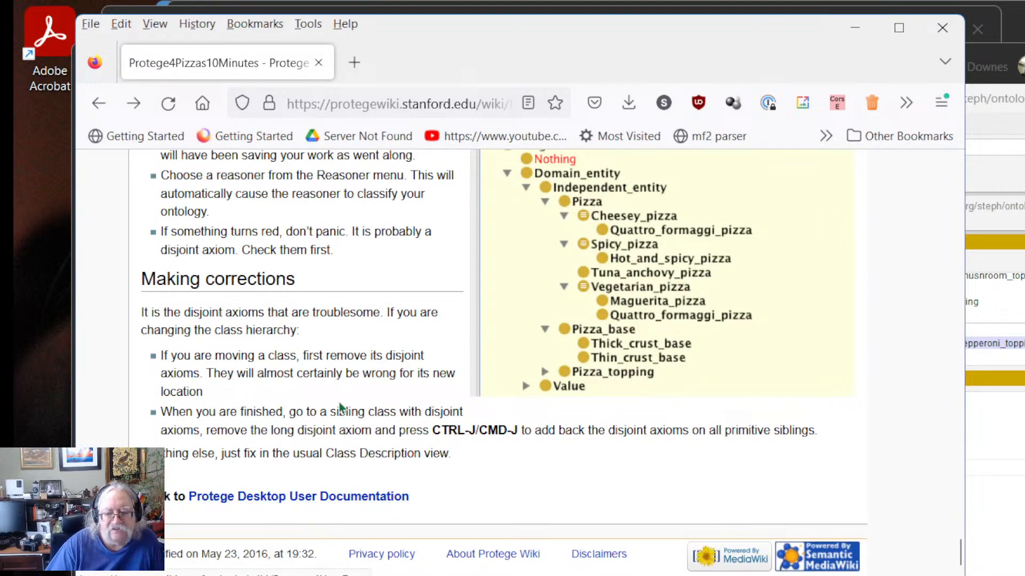
{"action": "scroll", "coordinate": [341, 409], "scroll_direction": "up", "scroll_amount": 10}
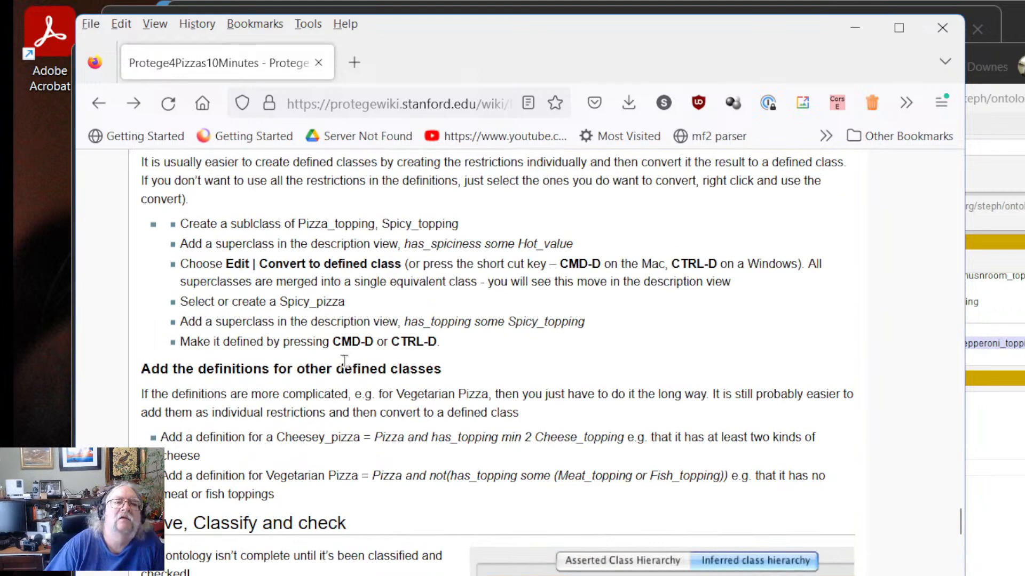
{"action": "scroll", "coordinate": [343, 367], "scroll_direction": "up", "scroll_amount": 20}
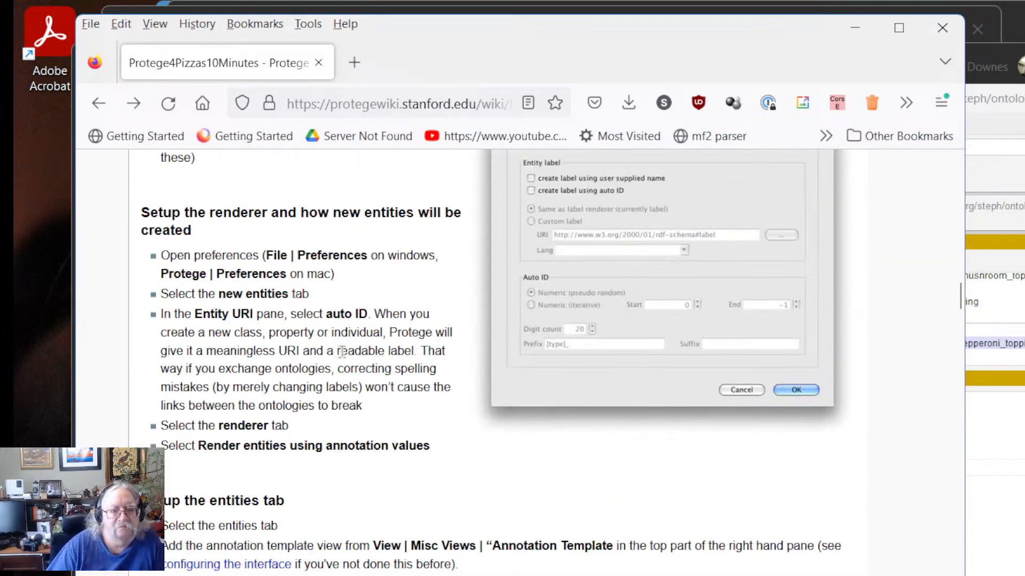
{"action": "scroll", "coordinate": [343, 357], "scroll_direction": "up", "scroll_amount": 15}
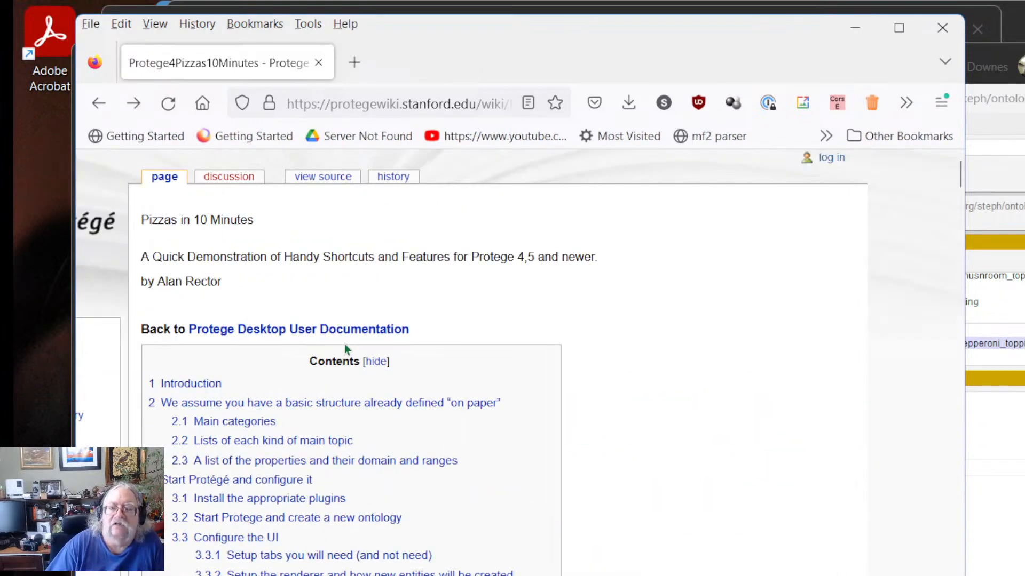
{"action": "left_click", "coordinate": [229, 177]}
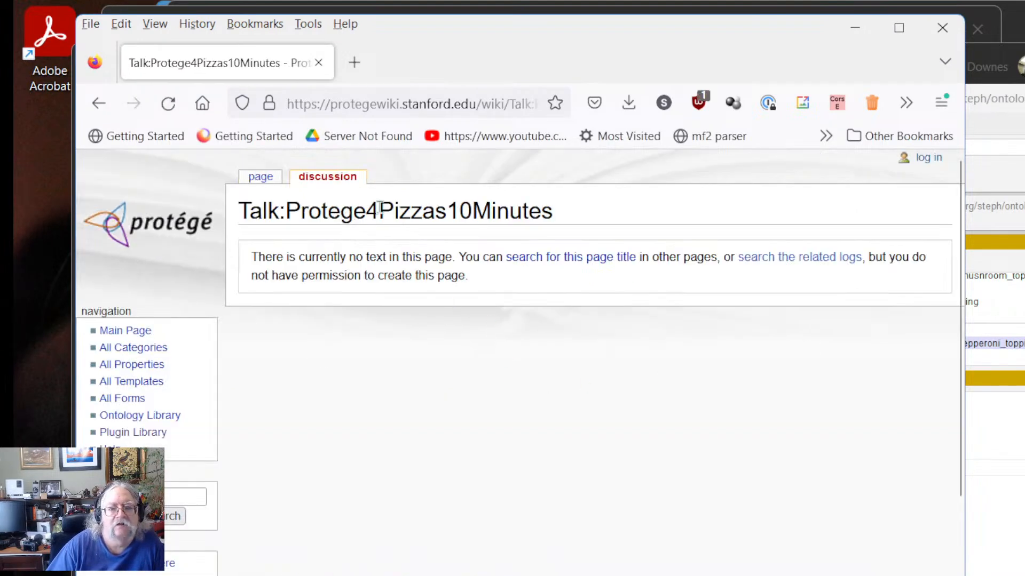
{"action": "left_click", "coordinate": [268, 171]}
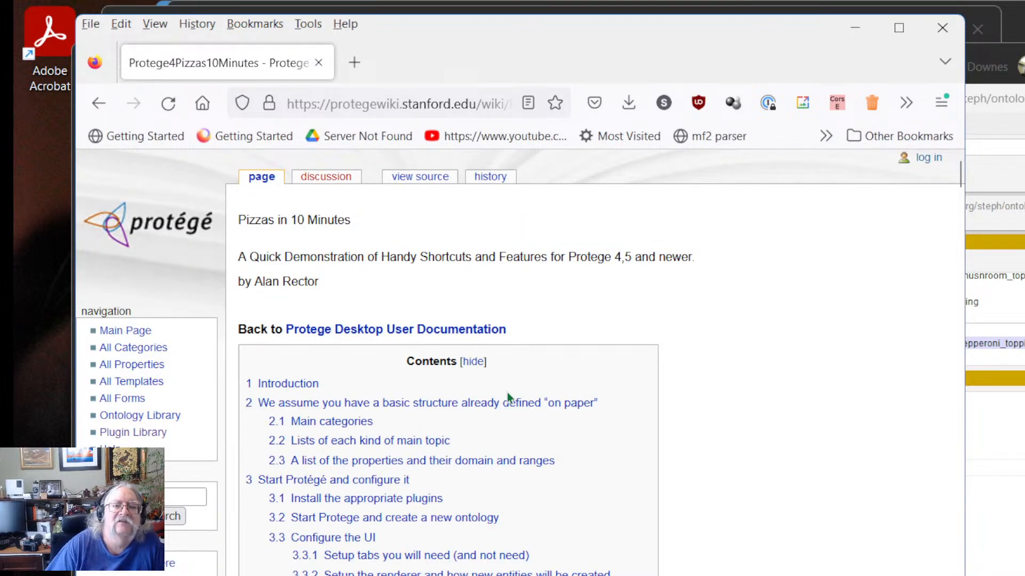
Step: Search the web for "protoge documentation" and open the Protégé 5 Documentation site
{"action": "left_click", "coordinate": [100, 106]}
{"action": "left_click", "coordinate": [100, 107]}
{"action": "left_click", "coordinate": [101, 106]}
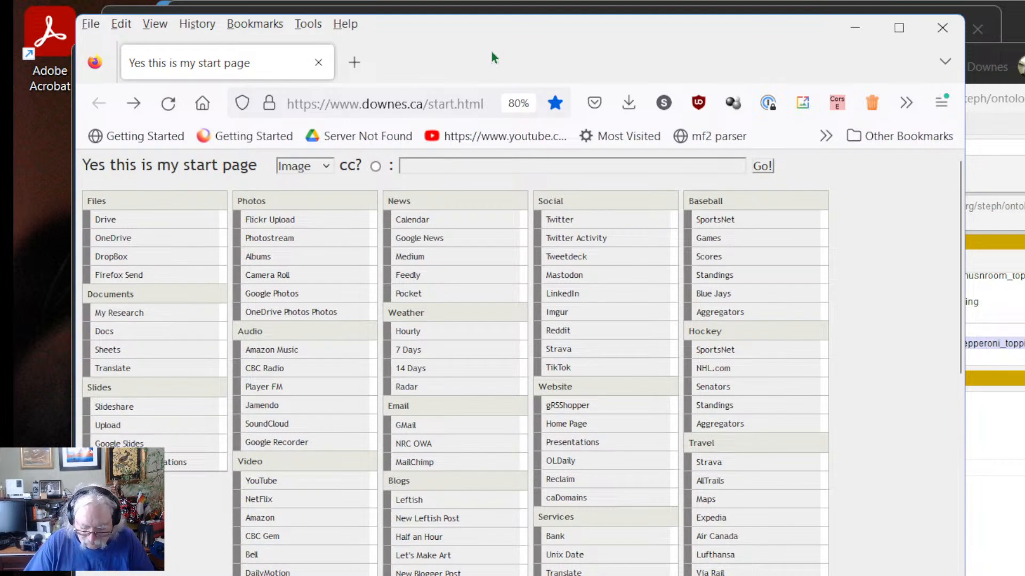
{"action": "key", "text": "Page_Down"}
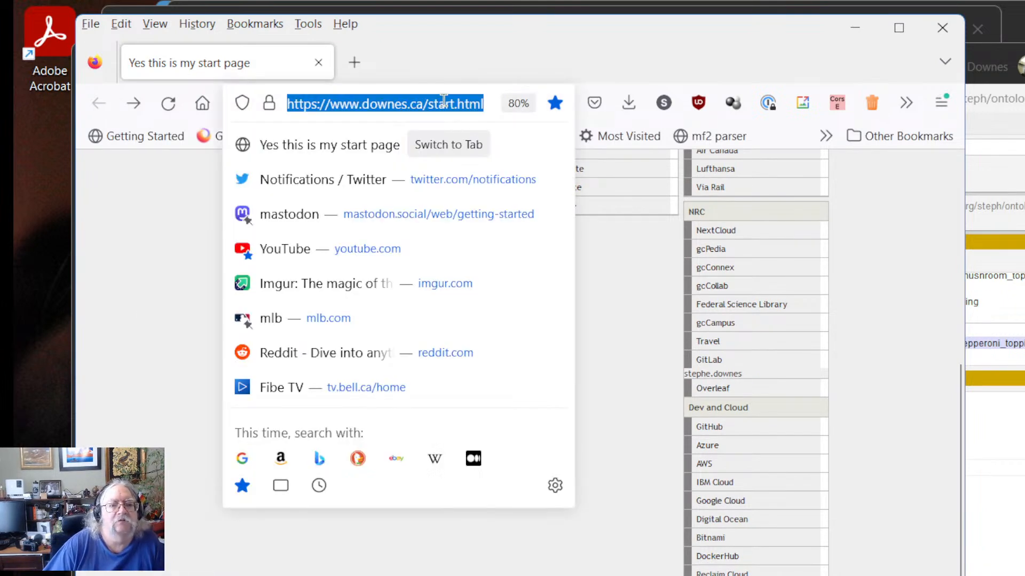
{"action": "left_click", "coordinate": [445, 101]}
{"action": "type", "text": "pro"}
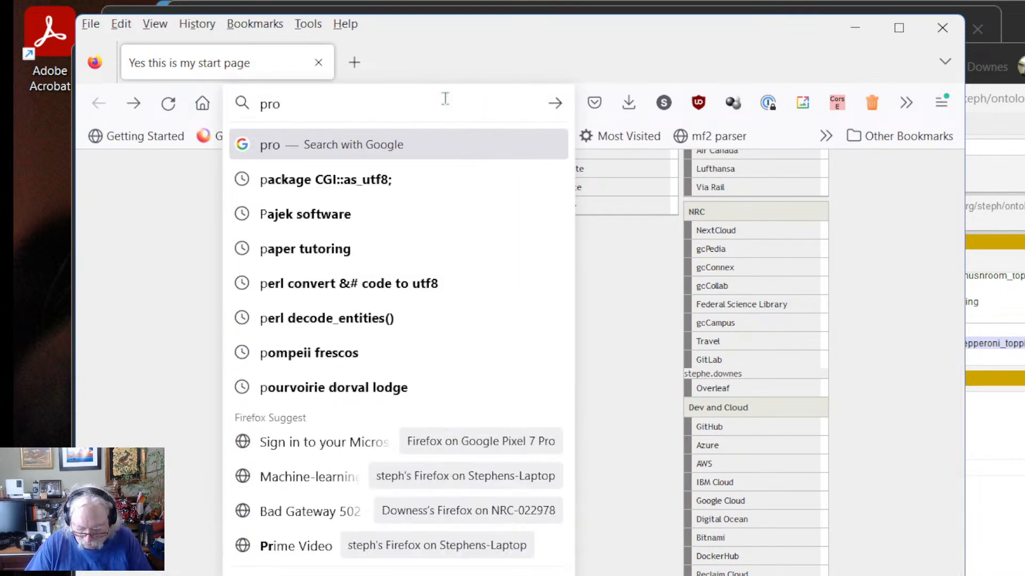
{"action": "type", "text": "toge documentation"}
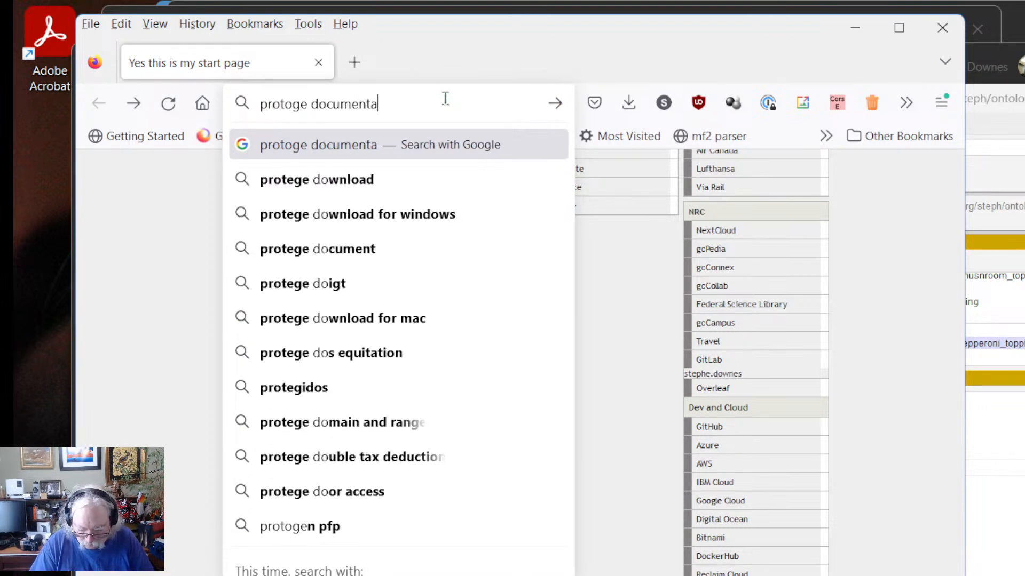
{"action": "key", "text": "Return"}
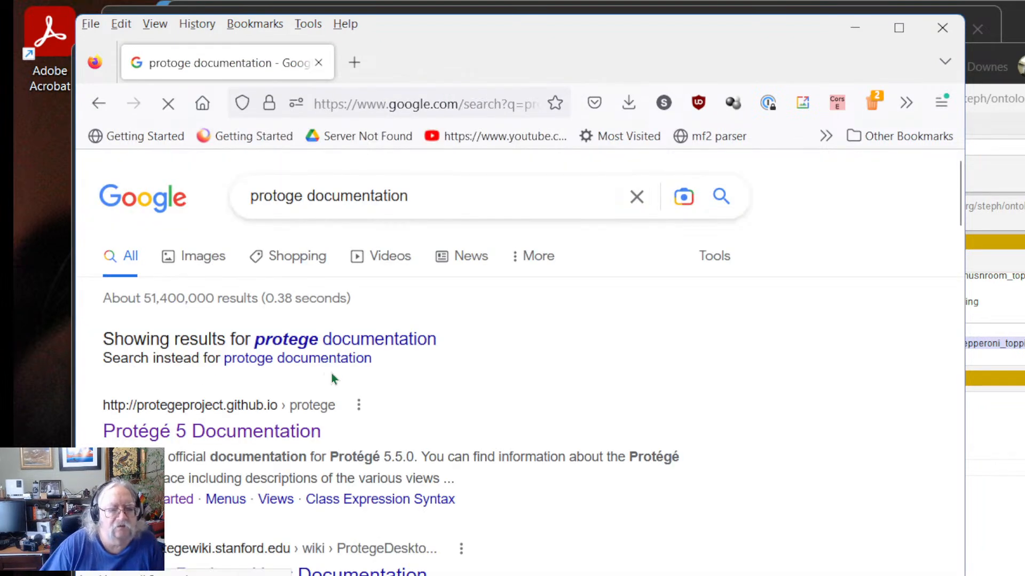
{"action": "left_click", "coordinate": [265, 442]}
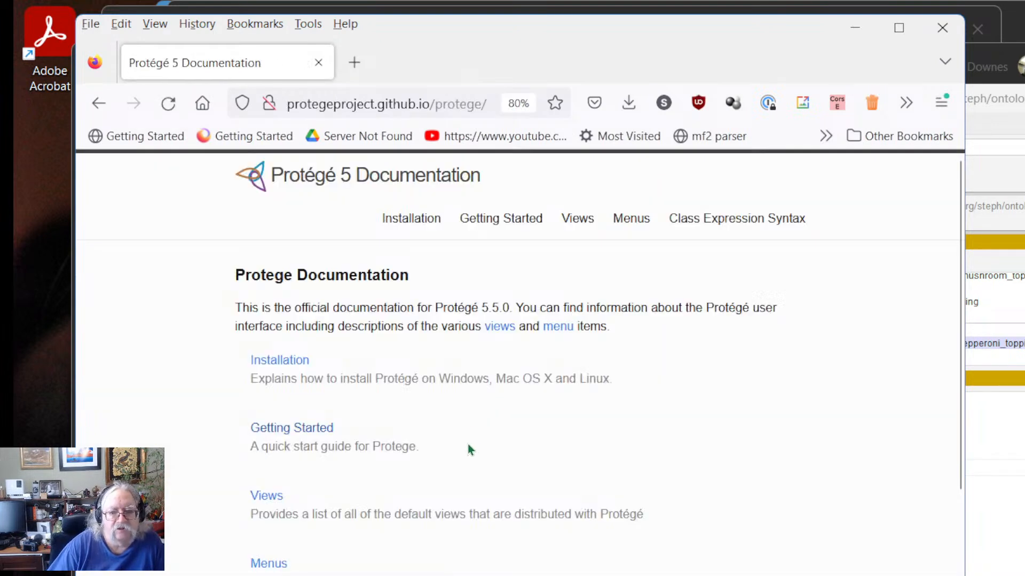
Step: Read the Getting Started guide through to What Next? and follow its link on building a pizza ontology in 10 minutes
{"action": "scroll", "coordinate": [467, 450], "scroll_direction": "down", "scroll_amount": 2}
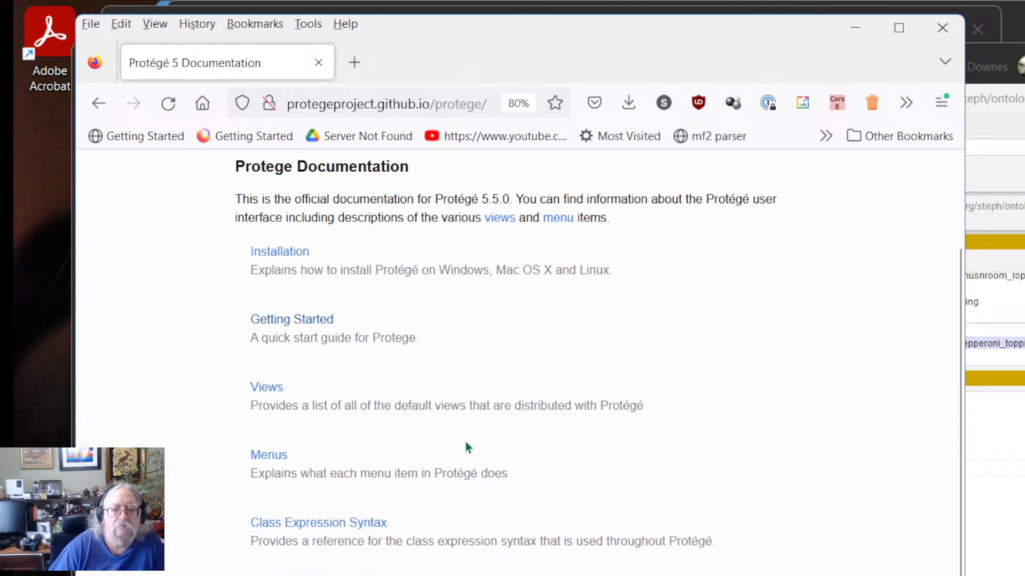
{"action": "left_click", "coordinate": [299, 322]}
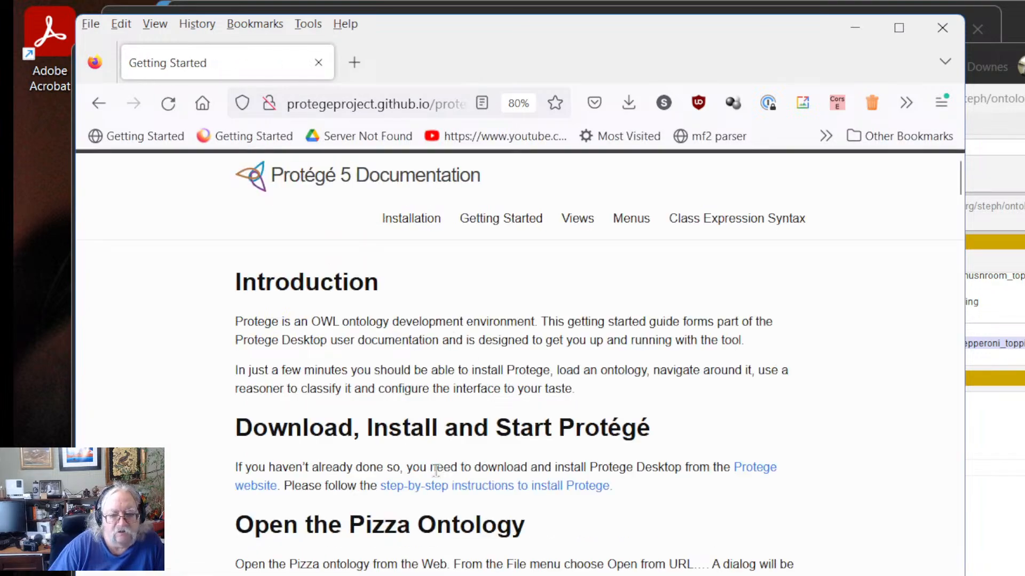
{"action": "scroll", "coordinate": [436, 471], "scroll_direction": "down", "scroll_amount": 20}
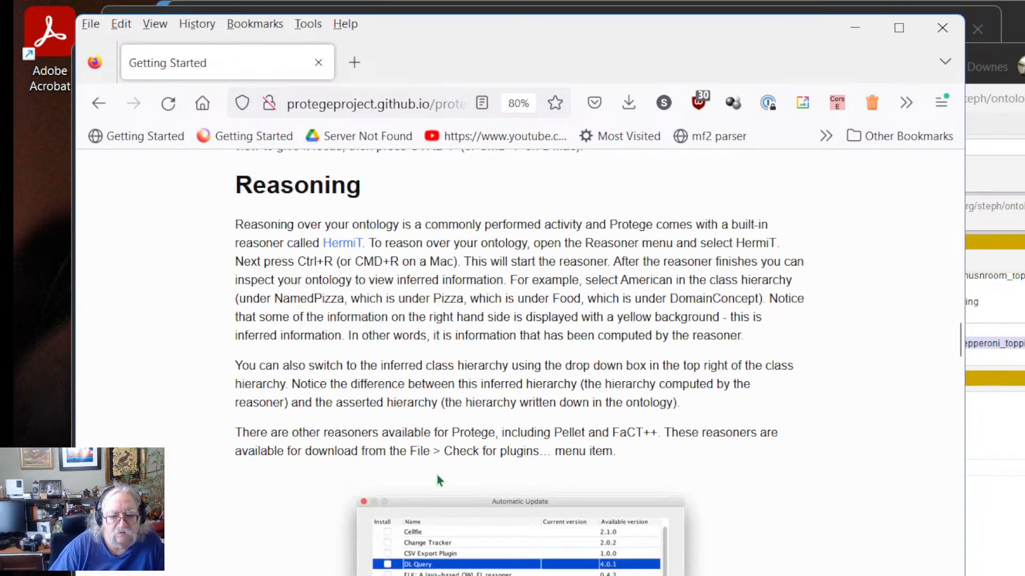
{"action": "scroll", "coordinate": [436, 475], "scroll_direction": "down", "scroll_amount": 20}
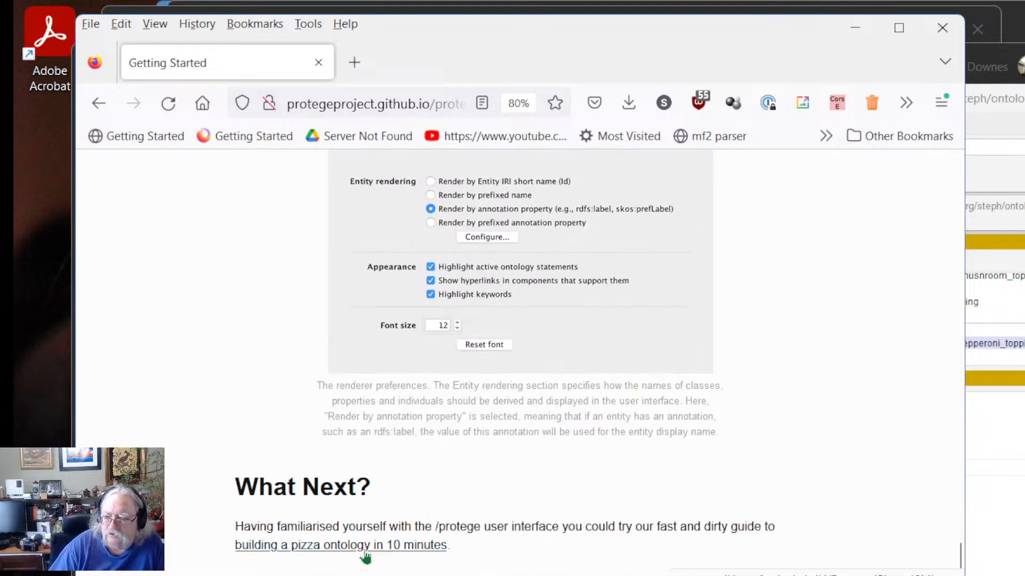
{"action": "left_click", "coordinate": [365, 555]}
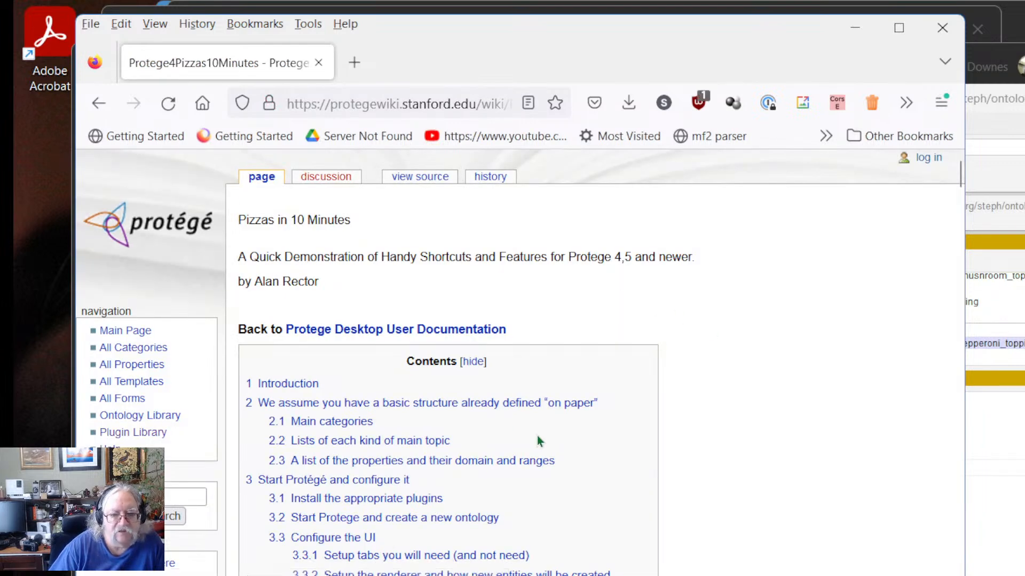
Step: Skim the pizza tutorial as far as Create the object properties and return to the Introduction of the Getting Started guide
{"action": "scroll", "coordinate": [537, 436], "scroll_direction": "down", "scroll_amount": 10}
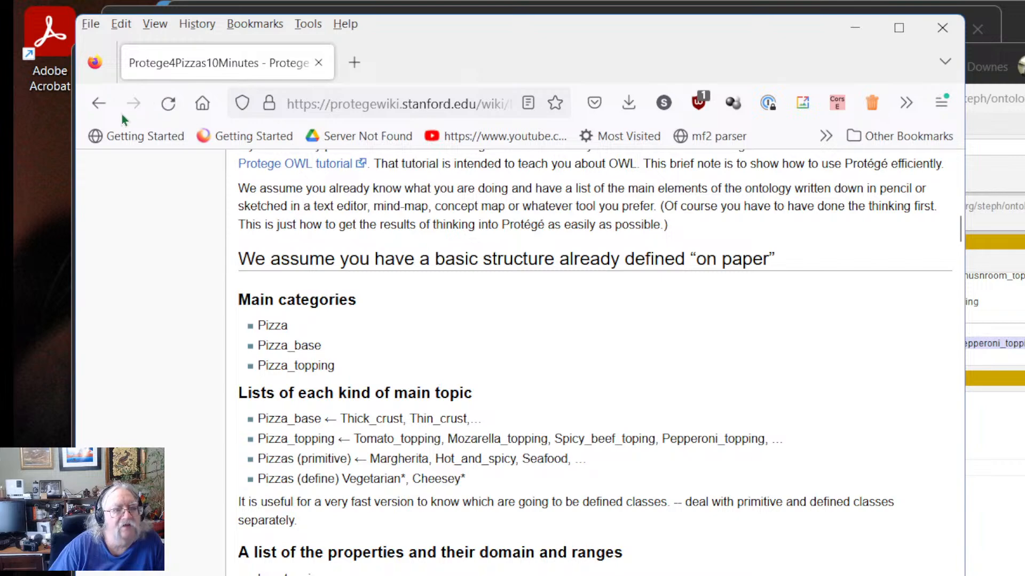
{"action": "scroll", "coordinate": [589, 505], "scroll_direction": "down", "scroll_amount": 20}
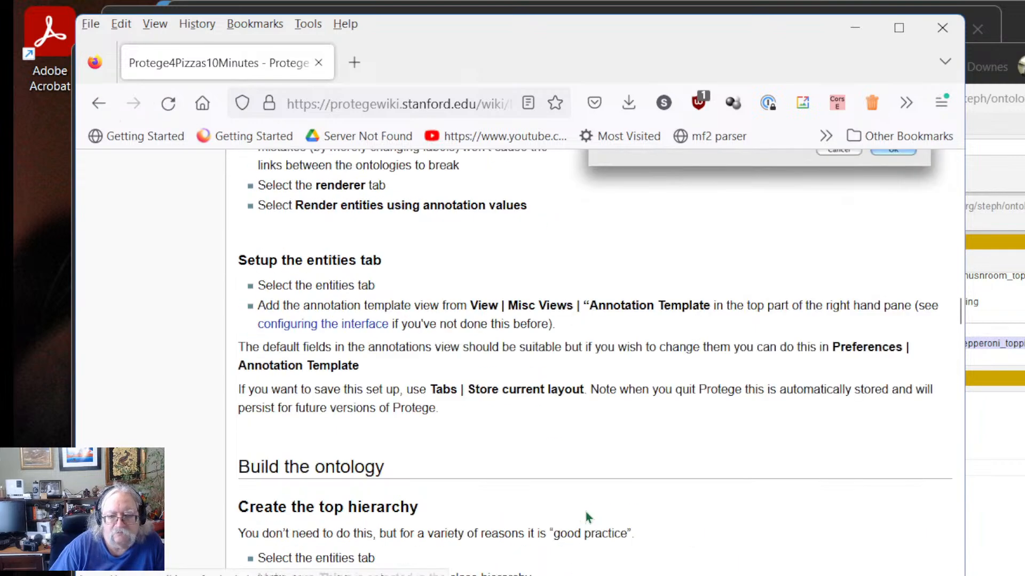
{"action": "scroll", "coordinate": [585, 511], "scroll_direction": "down", "scroll_amount": 5}
{"action": "left_click", "coordinate": [99, 103]}
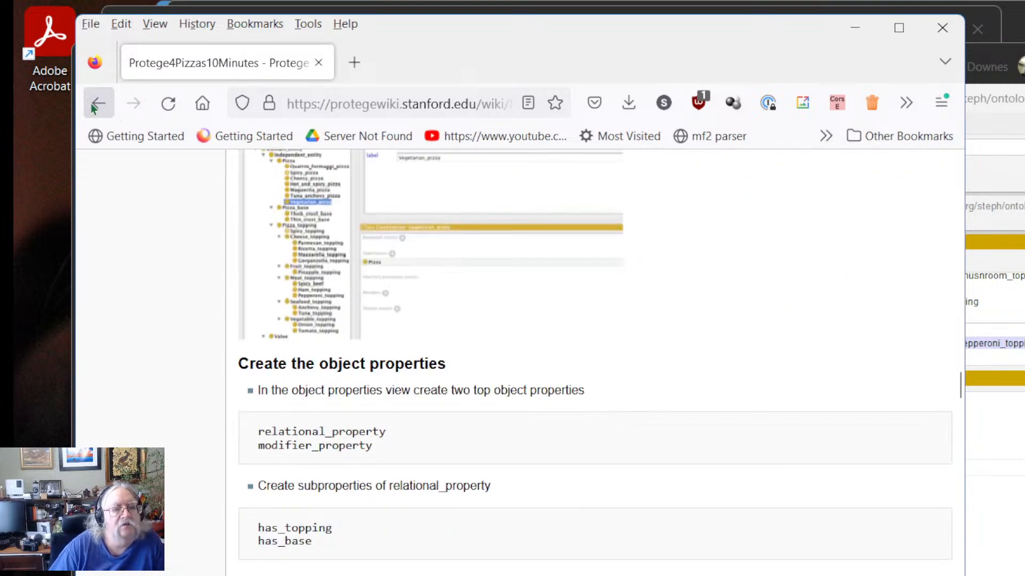
{"action": "scroll", "coordinate": [639, 505], "scroll_direction": "up", "scroll_amount": 15}
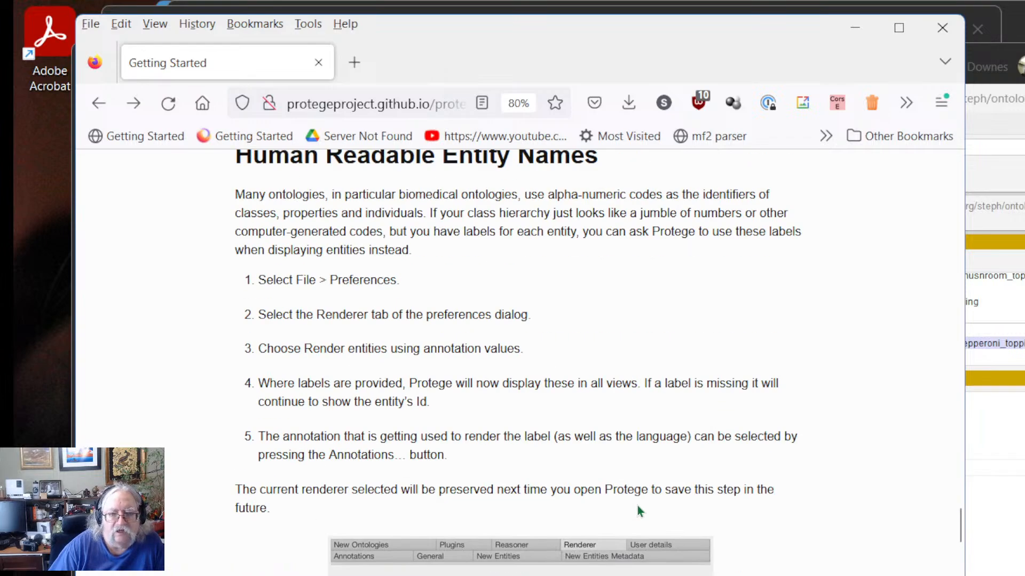
{"action": "scroll", "coordinate": [630, 504], "scroll_direction": "up", "scroll_amount": 15}
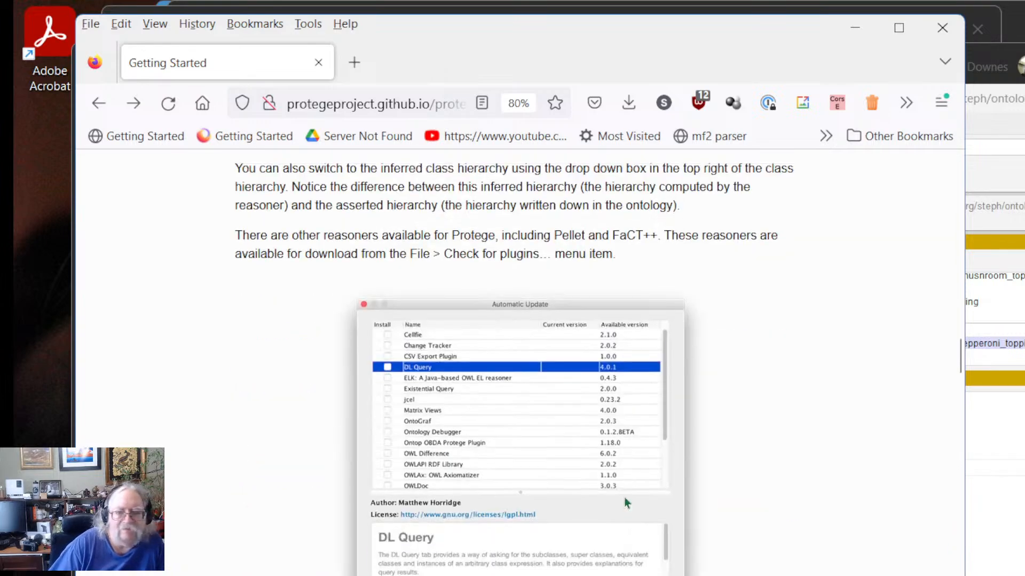
{"action": "scroll", "coordinate": [579, 472], "scroll_direction": "up", "scroll_amount": 15}
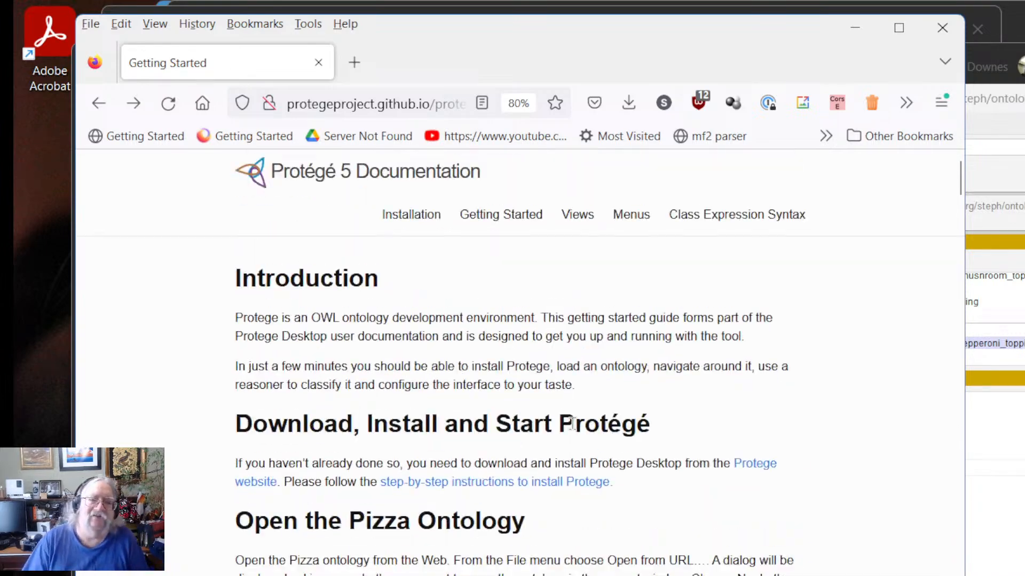
Step: Return to the Protégé 5 Documentation home page and look over its list of sections
{"action": "left_click", "coordinate": [94, 106]}
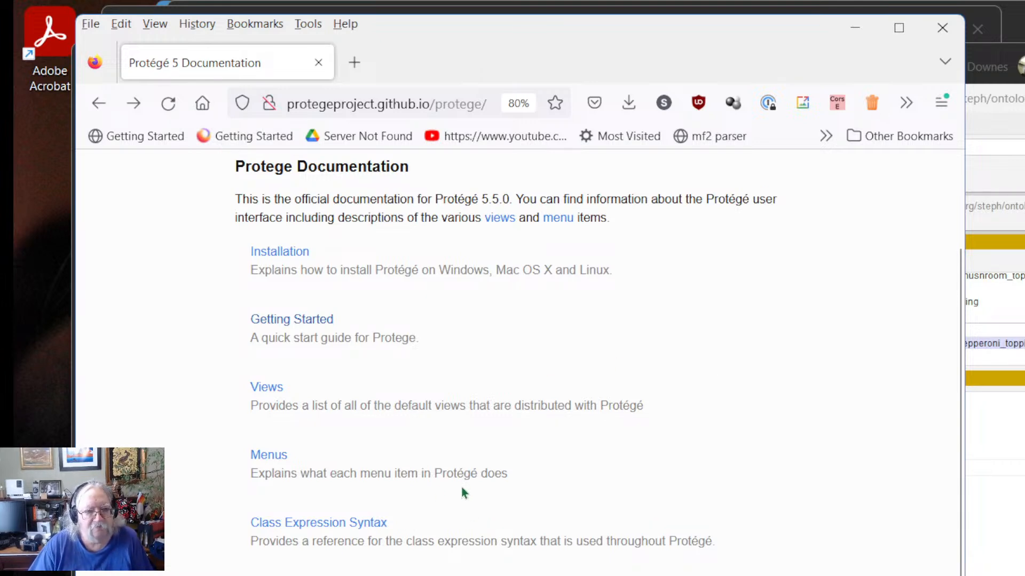
{"action": "scroll", "coordinate": [462, 453], "scroll_direction": "up", "scroll_amount": 3}
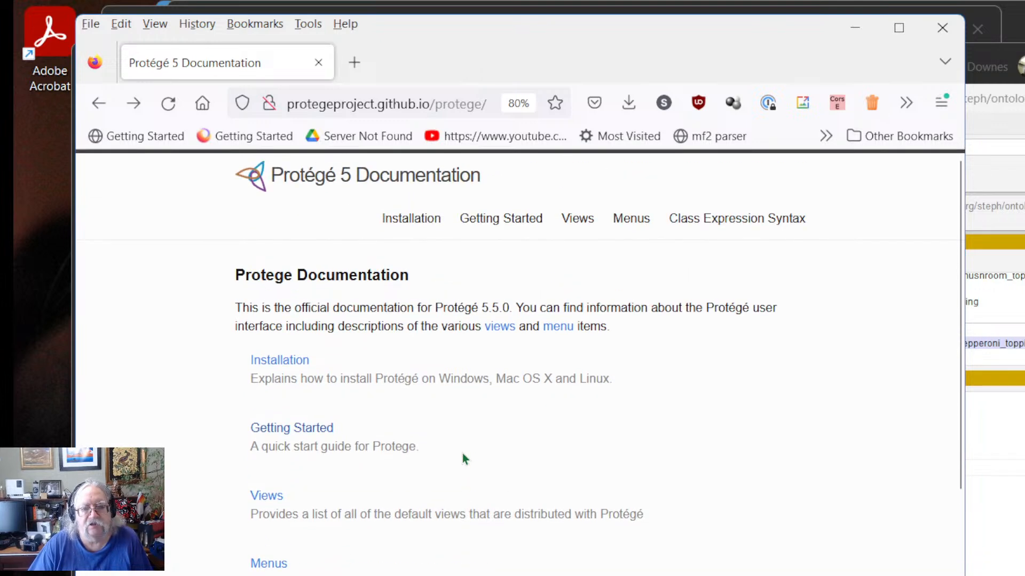
{"action": "scroll", "coordinate": [463, 454], "scroll_direction": "down", "scroll_amount": 2}
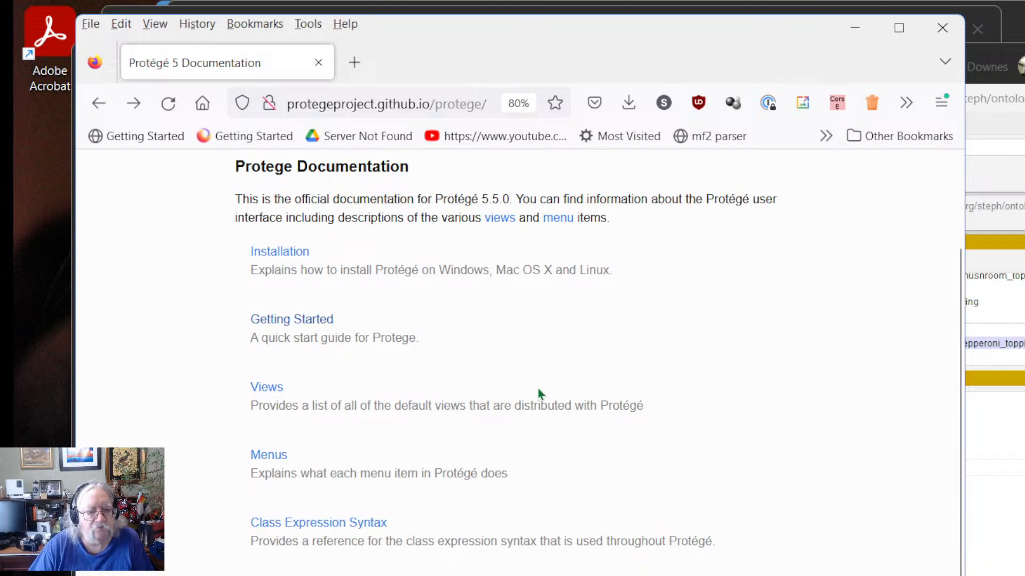
{"action": "scroll", "coordinate": [500, 406], "scroll_direction": "up", "scroll_amount": 2}
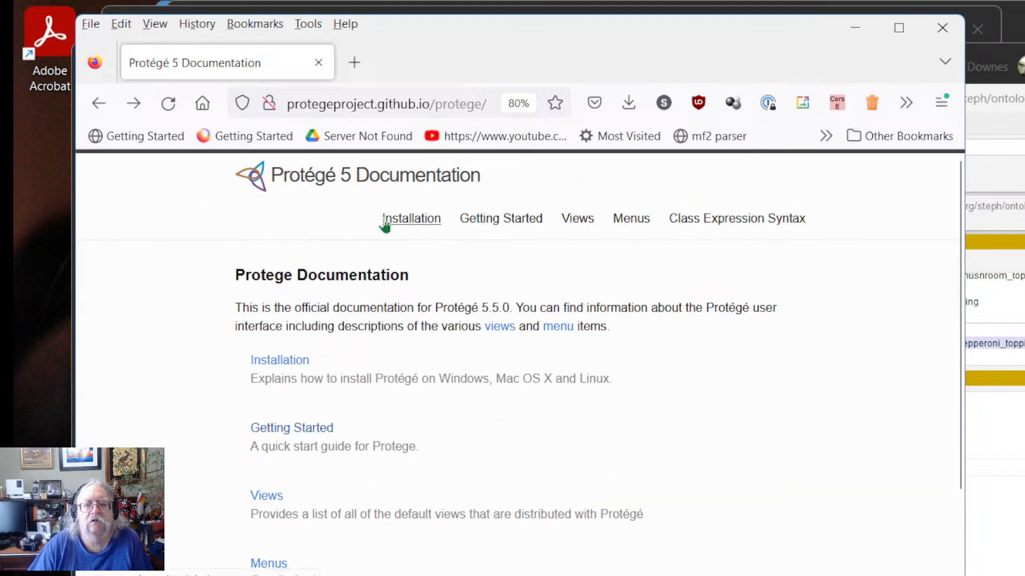
Step: Browse the documentation's Getting Started, Views and Menus pages, looking over the listed views and menu items
{"action": "left_click", "coordinate": [498, 220]}
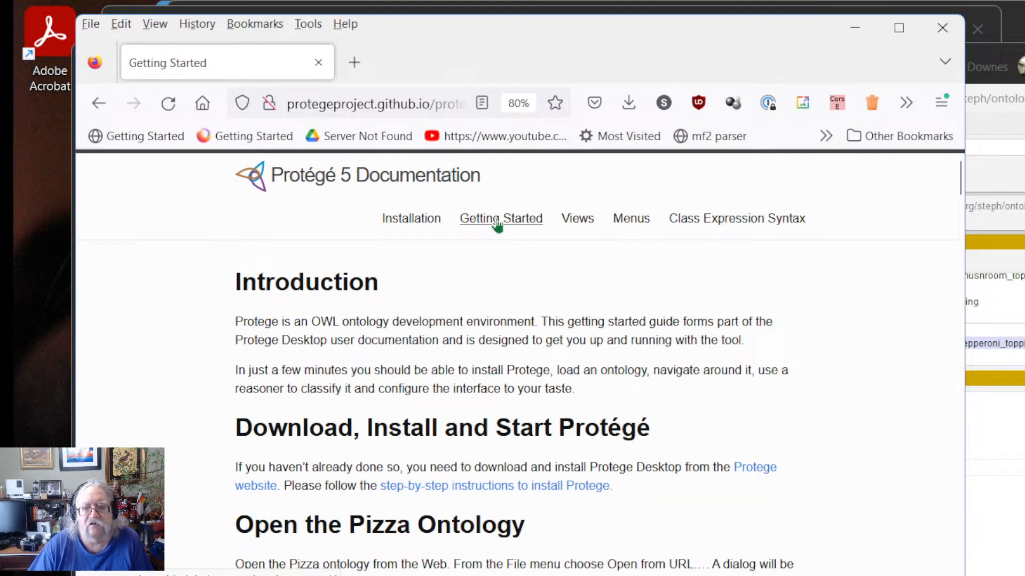
{"action": "left_click", "coordinate": [591, 230]}
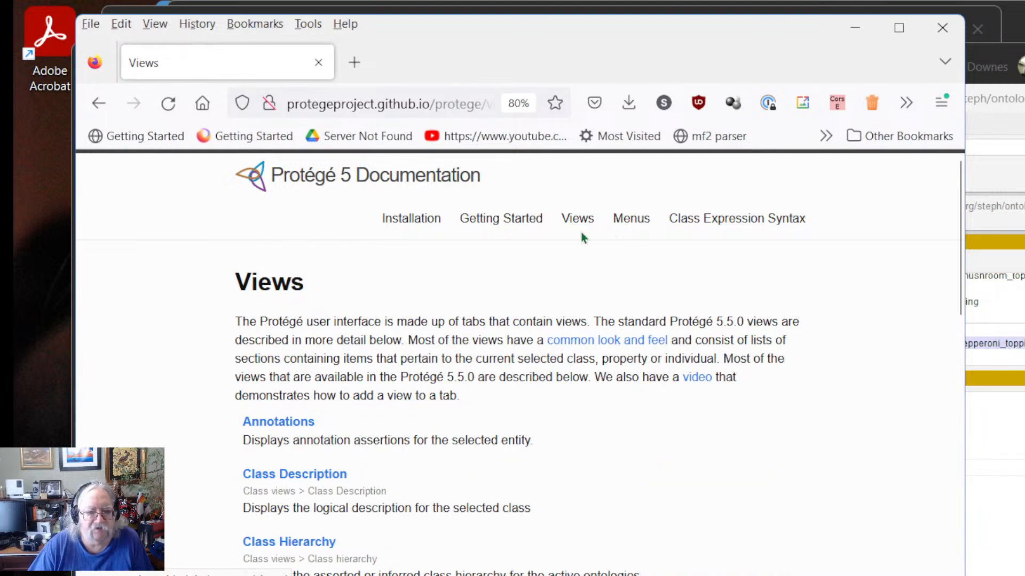
{"action": "scroll", "coordinate": [553, 476], "scroll_direction": "down", "scroll_amount": 4}
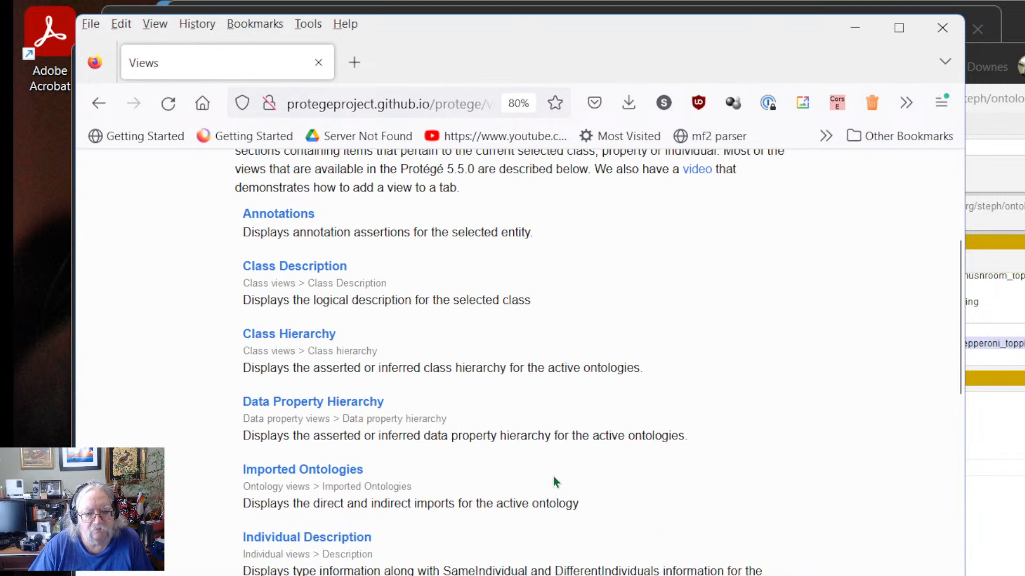
{"action": "scroll", "coordinate": [553, 482], "scroll_direction": "down", "scroll_amount": 8}
{"action": "scroll", "coordinate": [553, 481], "scroll_direction": "up", "scroll_amount": 12}
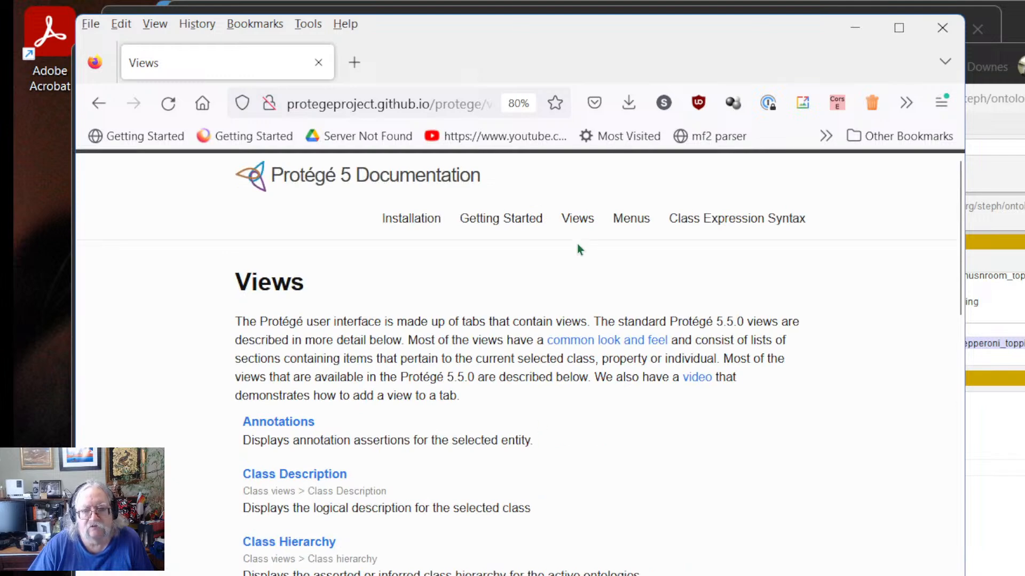
{"action": "left_click", "coordinate": [642, 224]}
{"action": "scroll", "coordinate": [642, 384], "scroll_direction": "down", "scroll_amount": 5}
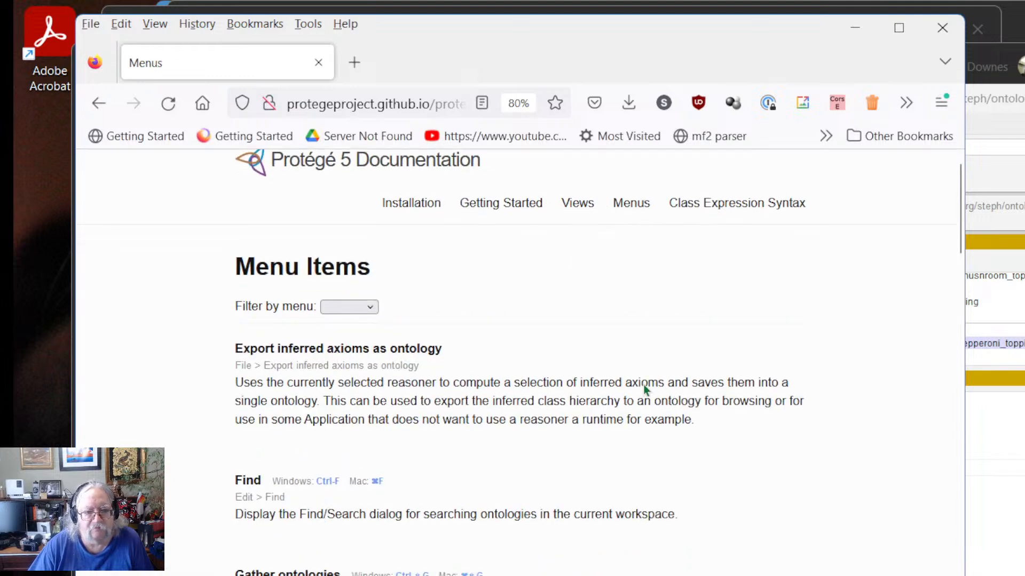
{"action": "scroll", "coordinate": [633, 398], "scroll_direction": "down", "scroll_amount": 4}
{"action": "scroll", "coordinate": [633, 398], "scroll_direction": "up", "scroll_amount": 9}
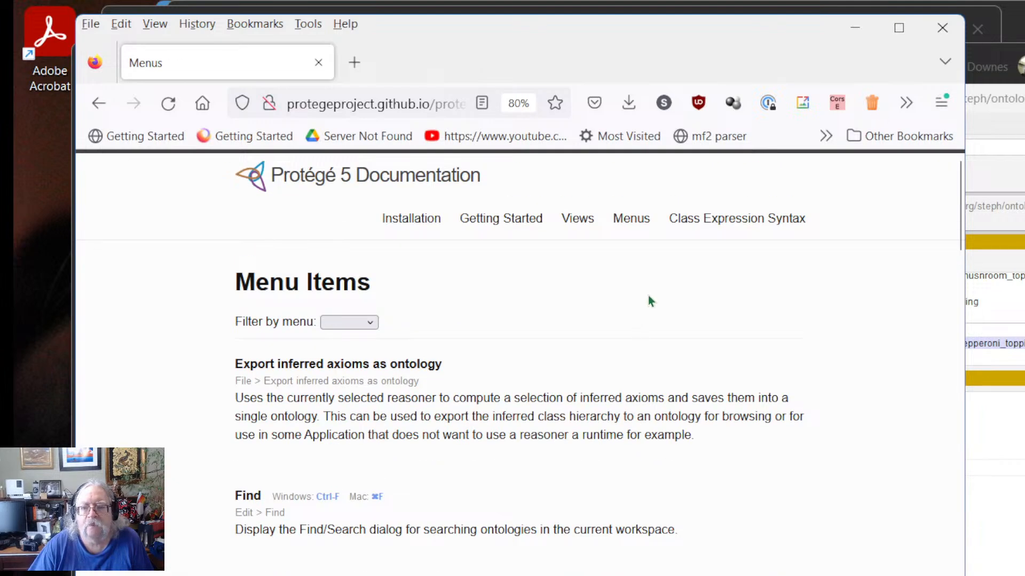
Step: Read the documentation's Class Expression Syntax page, examining the keyword table from some to not, and return to the Menus page
{"action": "left_click", "coordinate": [677, 219]}
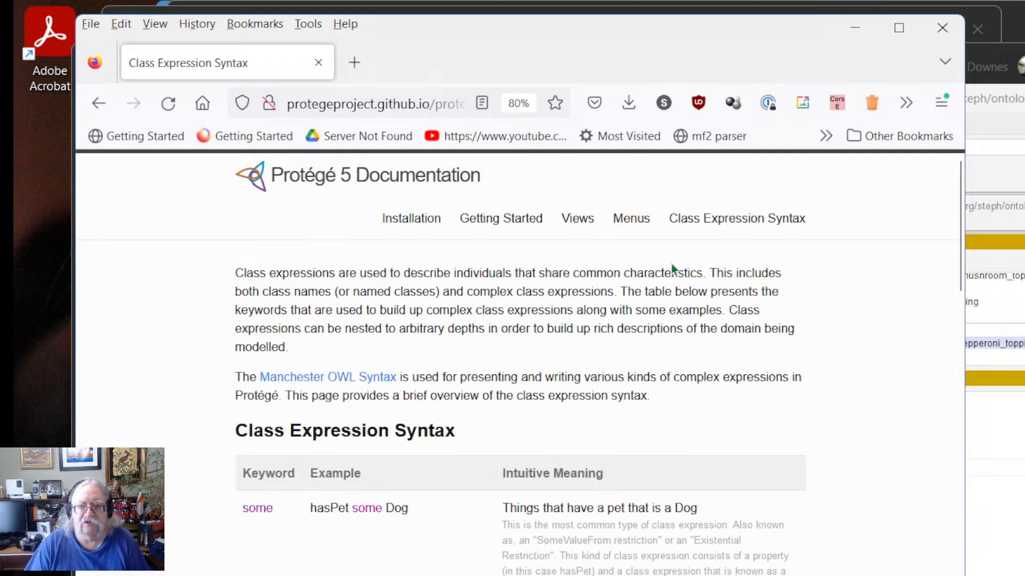
{"action": "scroll", "coordinate": [565, 341], "scroll_direction": "down", "scroll_amount": 3}
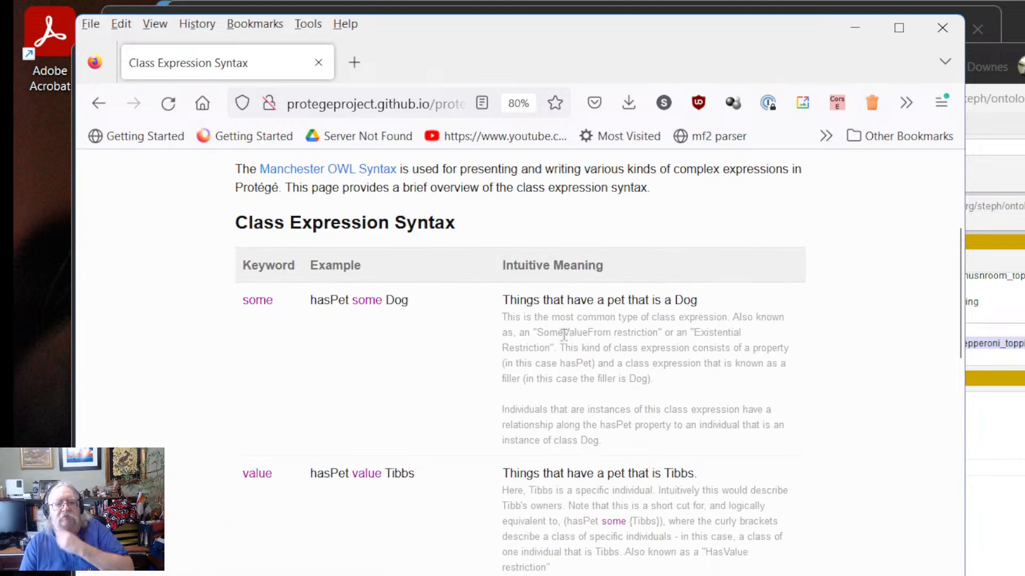
{"action": "scroll", "coordinate": [564, 334], "scroll_direction": "up", "scroll_amount": 3}
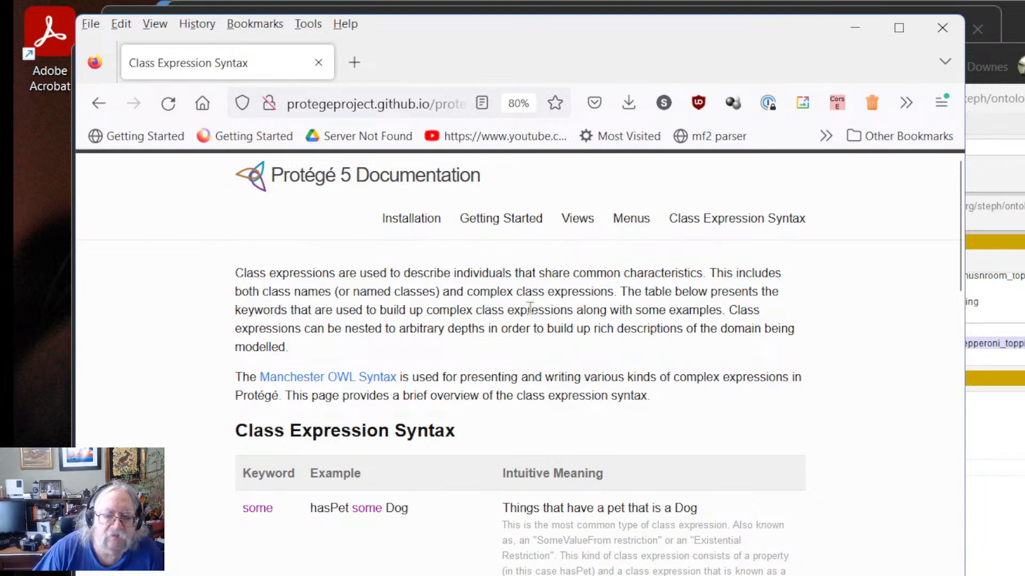
{"action": "scroll", "coordinate": [537, 570], "scroll_direction": "down", "scroll_amount": 6}
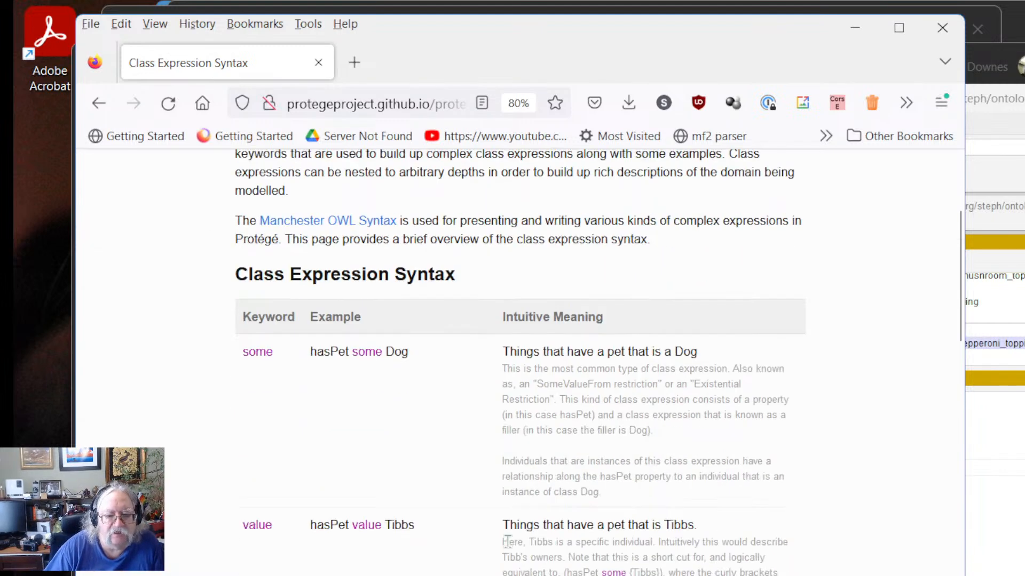
{"action": "scroll", "coordinate": [321, 499], "scroll_direction": "down", "scroll_amount": 5}
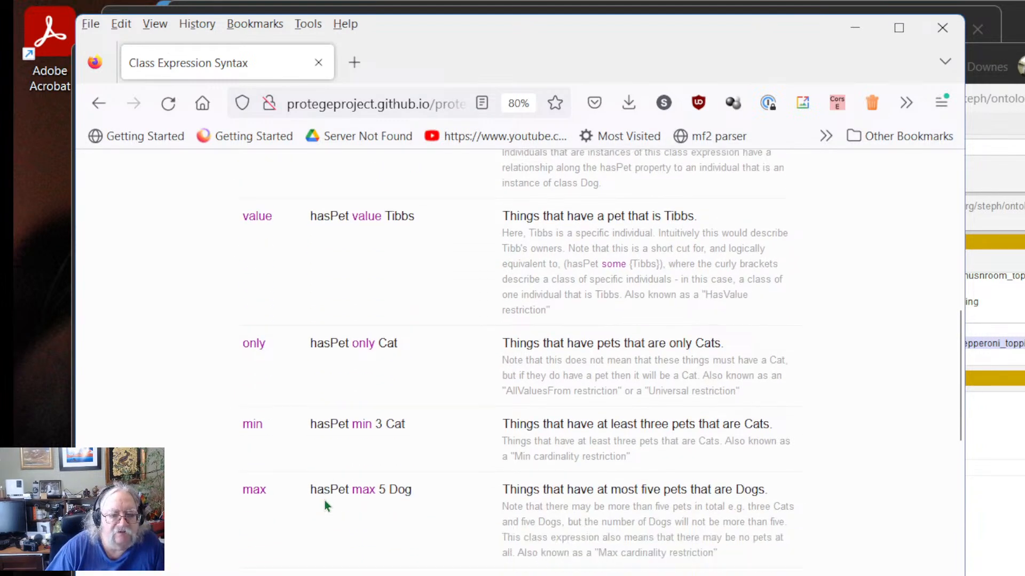
{"action": "scroll", "coordinate": [379, 431], "scroll_direction": "down", "scroll_amount": 2}
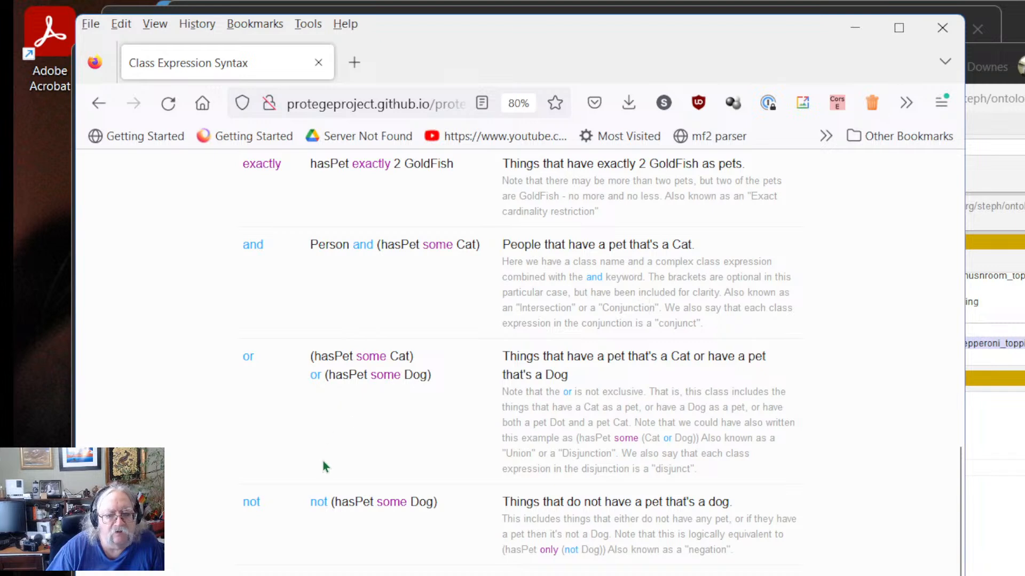
{"action": "scroll", "coordinate": [344, 467], "scroll_direction": "up", "scroll_amount": 3}
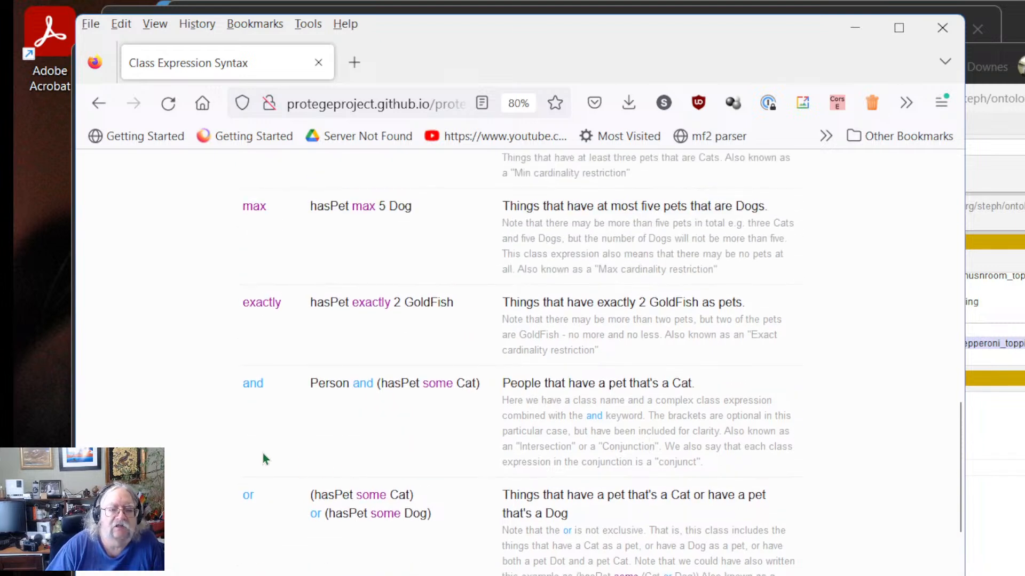
{"action": "scroll", "coordinate": [346, 485], "scroll_direction": "up", "scroll_amount": 12}
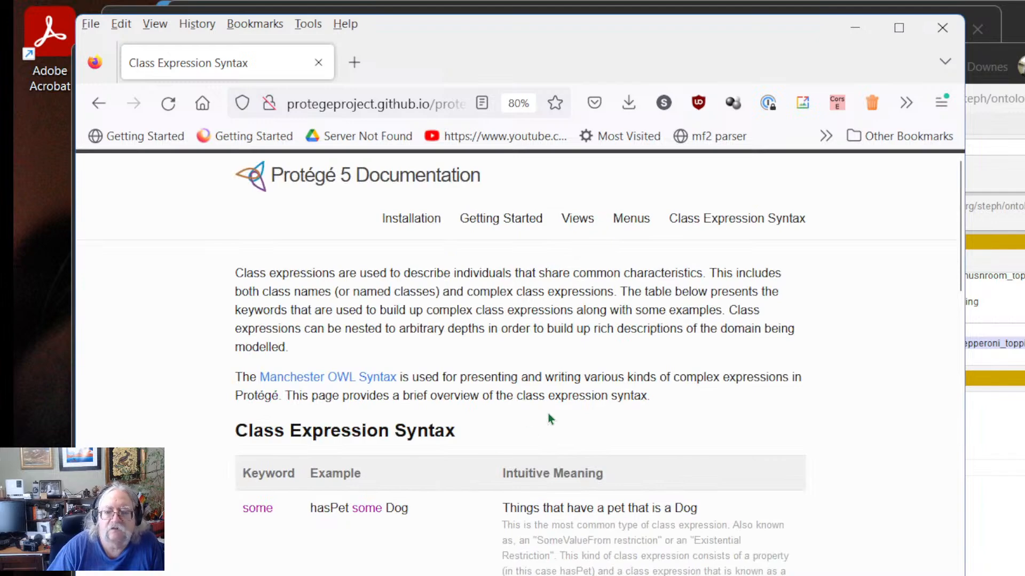
{"action": "scroll", "coordinate": [544, 418], "scroll_direction": "down", "scroll_amount": 12}
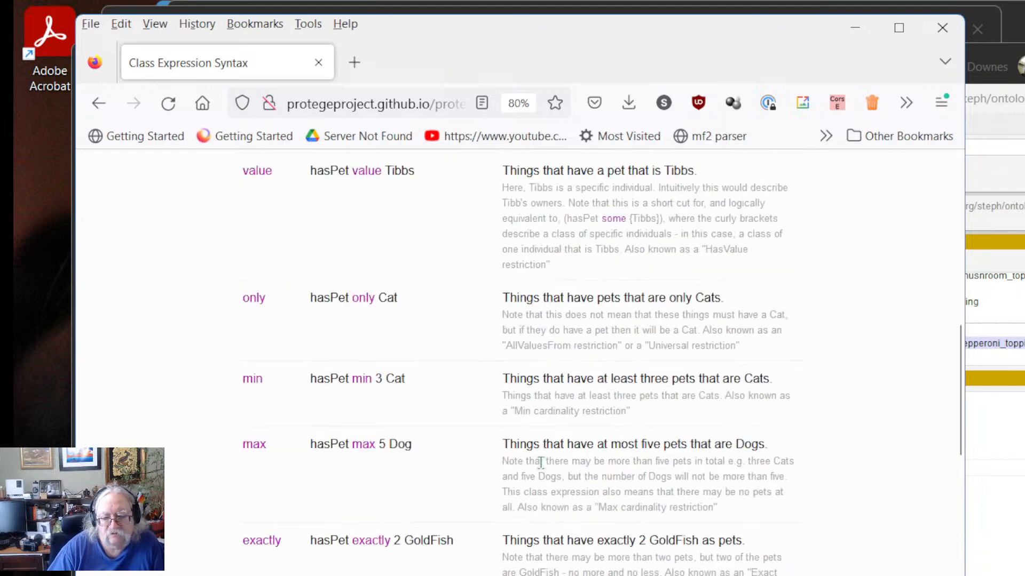
{"action": "scroll", "coordinate": [631, 459], "scroll_direction": "up", "scroll_amount": 2}
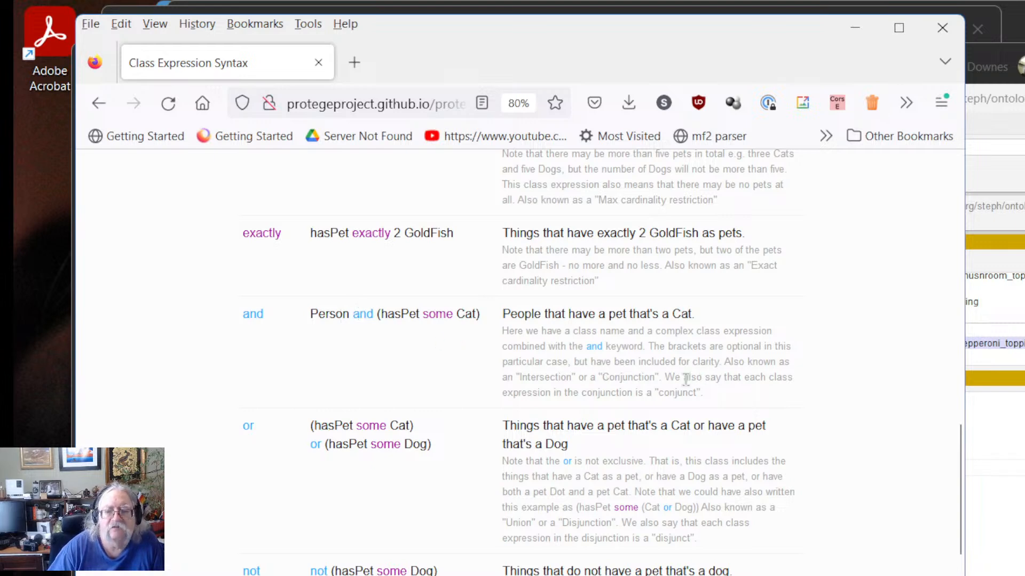
{"action": "scroll", "coordinate": [682, 382], "scroll_direction": "up", "scroll_amount": 10}
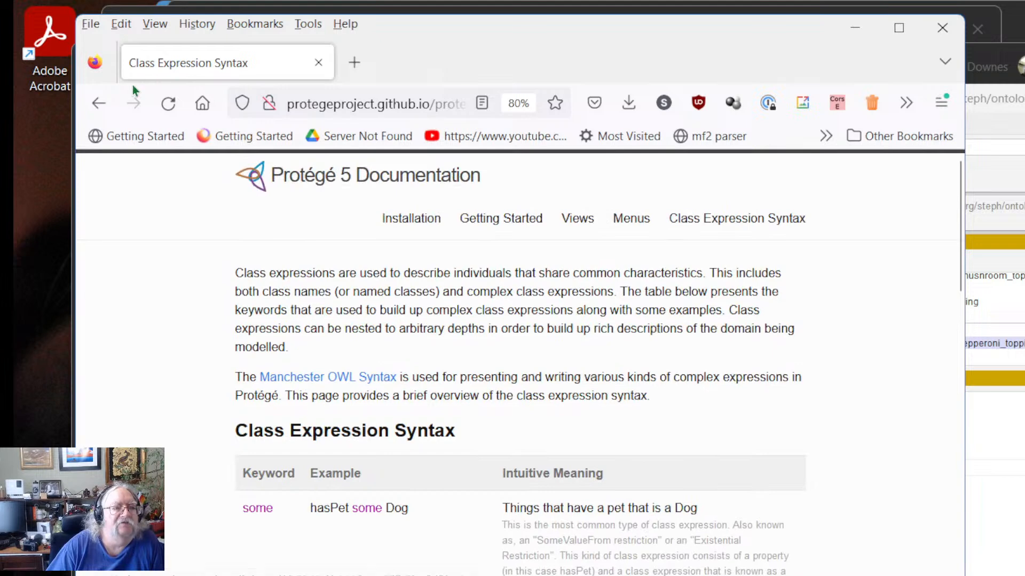
{"action": "left_click", "coordinate": [96, 103]}
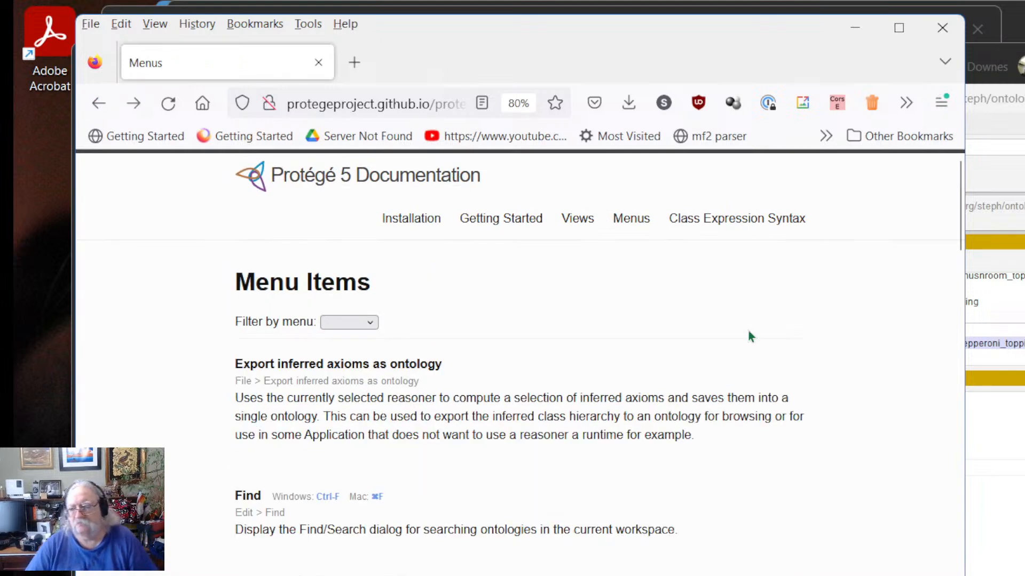
Step: Switch to Protégé and inspect the restriction editor, annotations and explanation of pepperoni_topping's has_spiciness some Hot_value axiom, leaving it unedited
{"action": "left_click", "coordinate": [973, 360]}
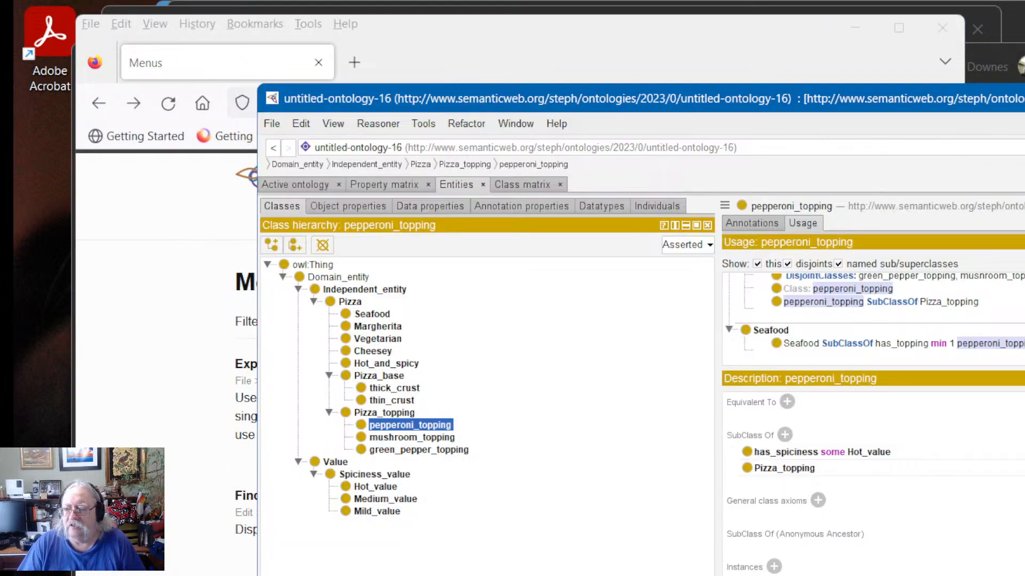
{"action": "left_click", "coordinate": [941, 346]}
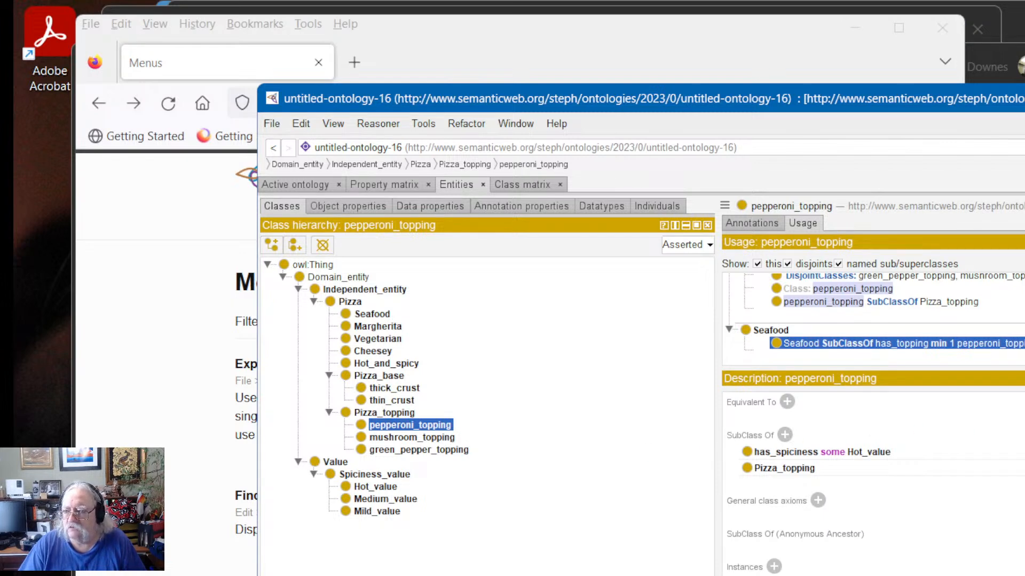
{"action": "left_click", "coordinate": [1021, 451]}
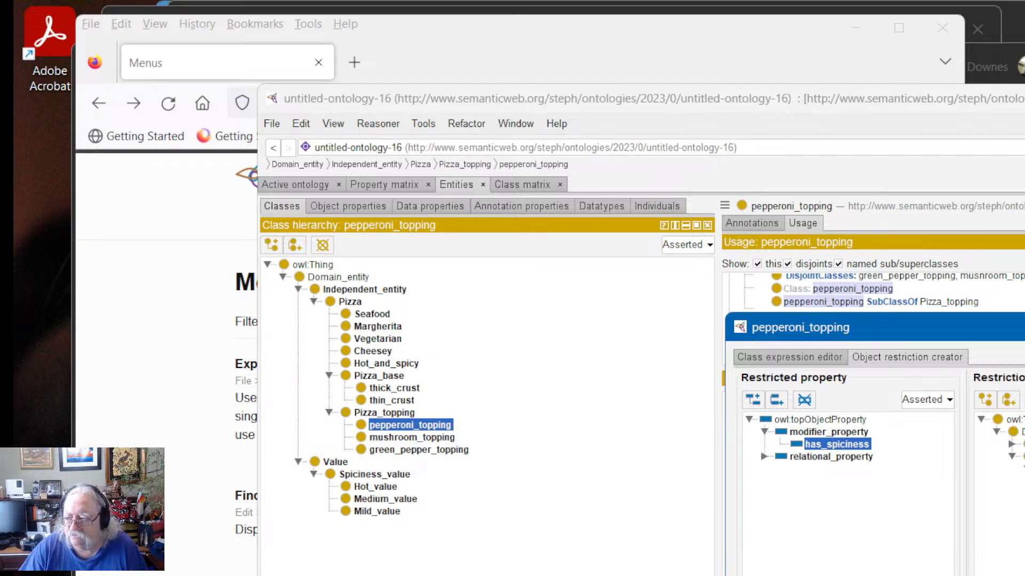
{"action": "key", "text": "Return"}
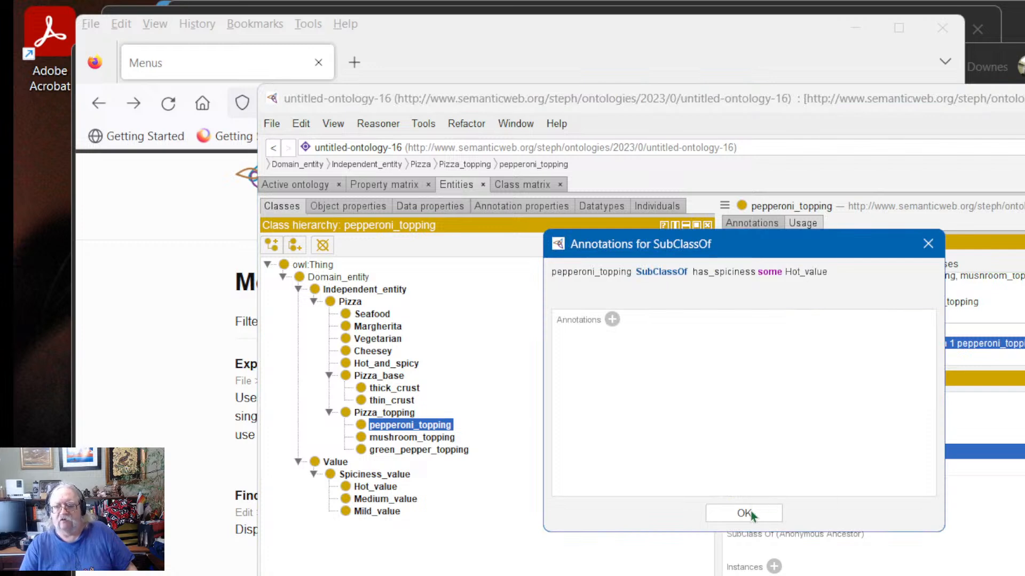
{"action": "left_click", "coordinate": [745, 513]}
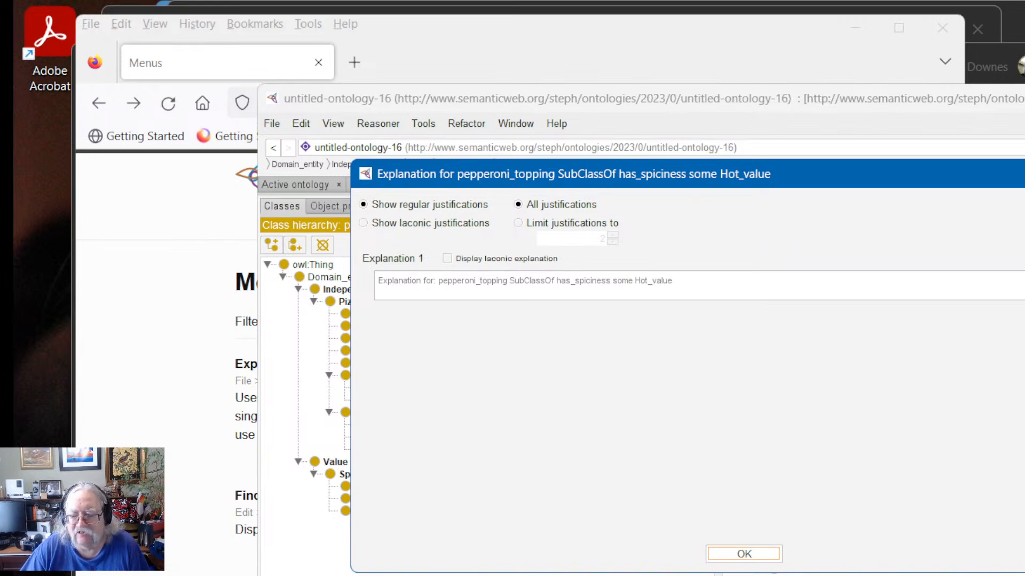
{"action": "key", "text": "Return"}
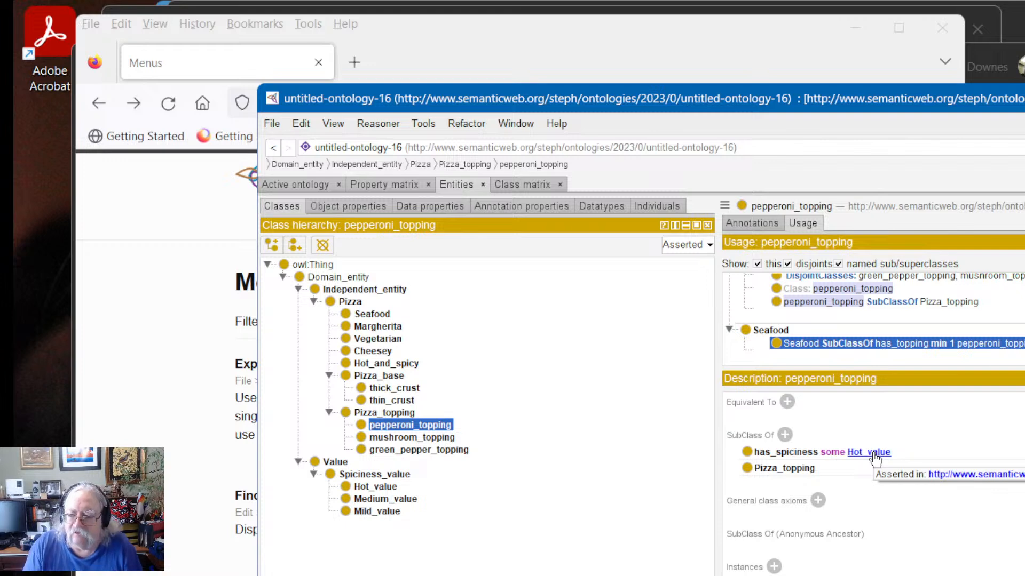
{"action": "left_click", "coordinate": [410, 426]}
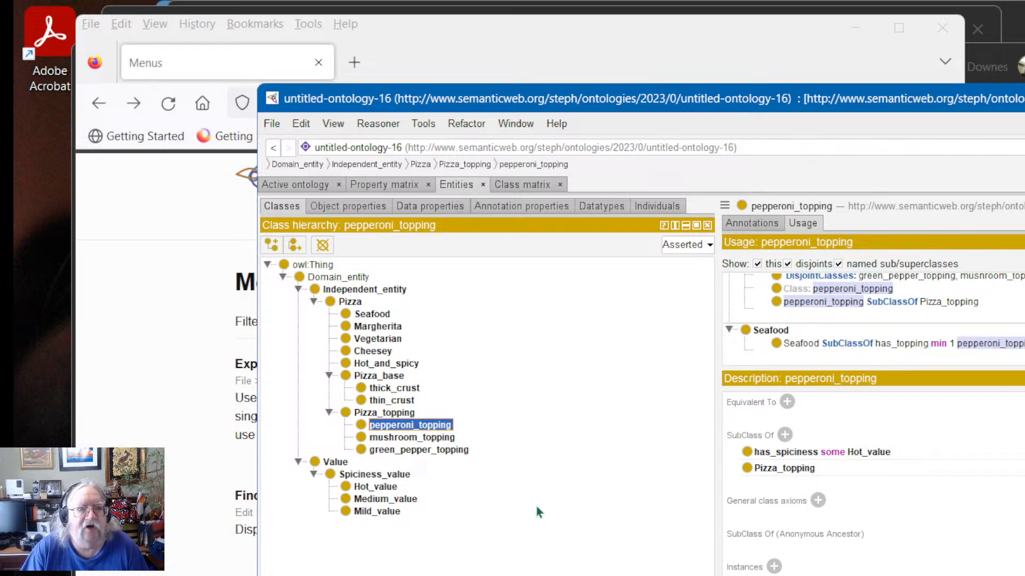
{"action": "left_click", "coordinate": [211, 437]}
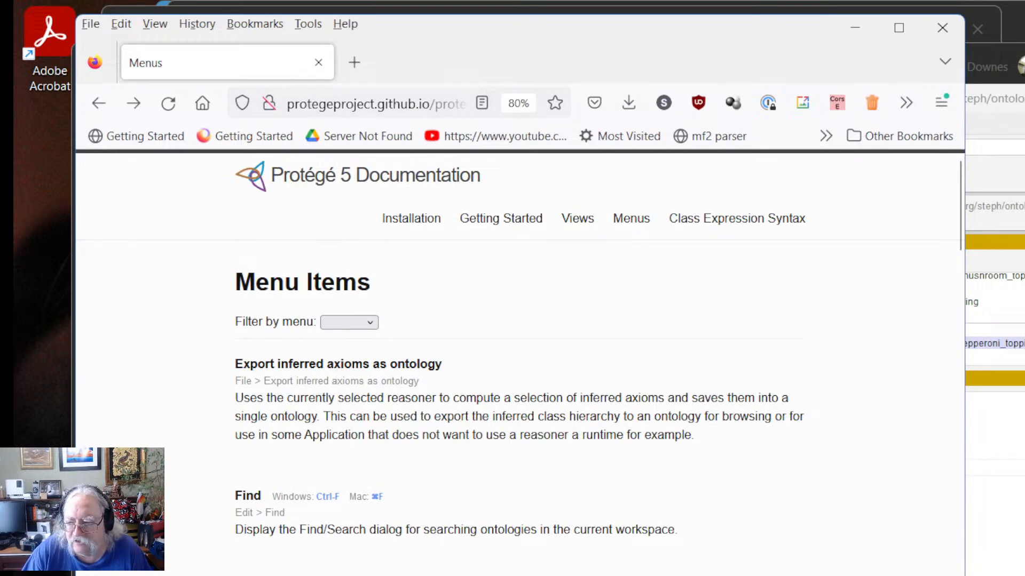
{"action": "left_click", "coordinate": [995, 507]}
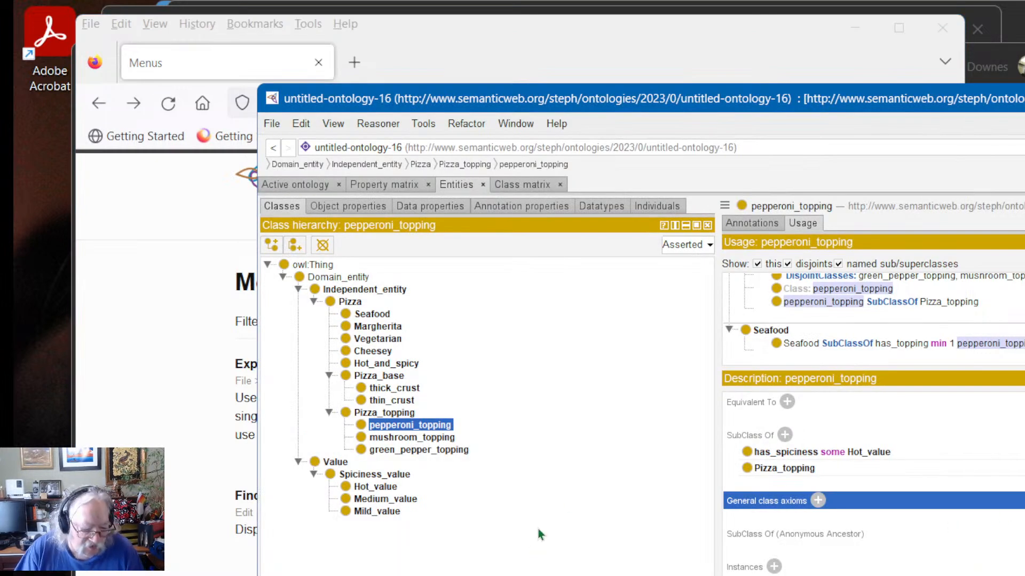